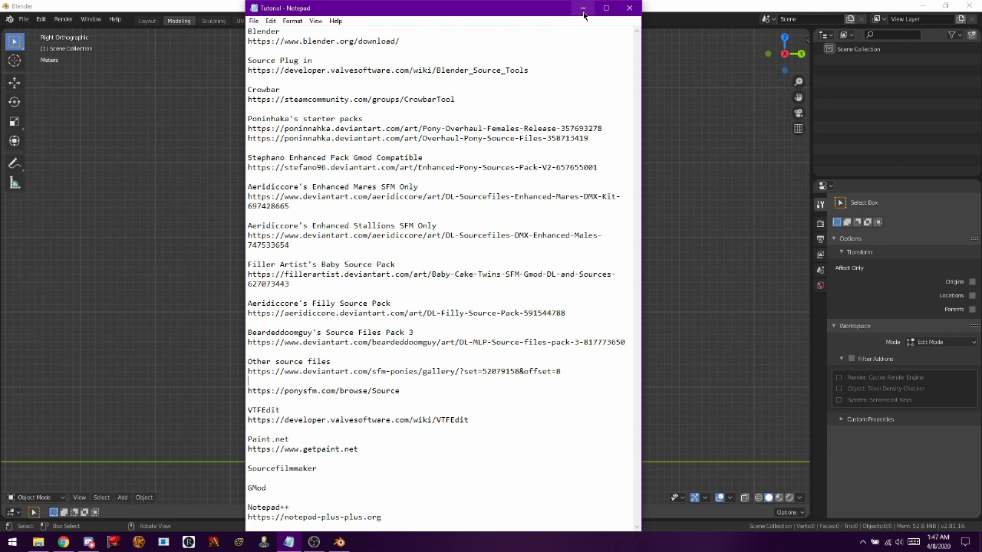
# - Close the Tutorial link list and look through the Layout, Sculpting, UV Editing, Texture Paint and Animation workspaces, returning to Modeling
pyautogui.click(629, 8)
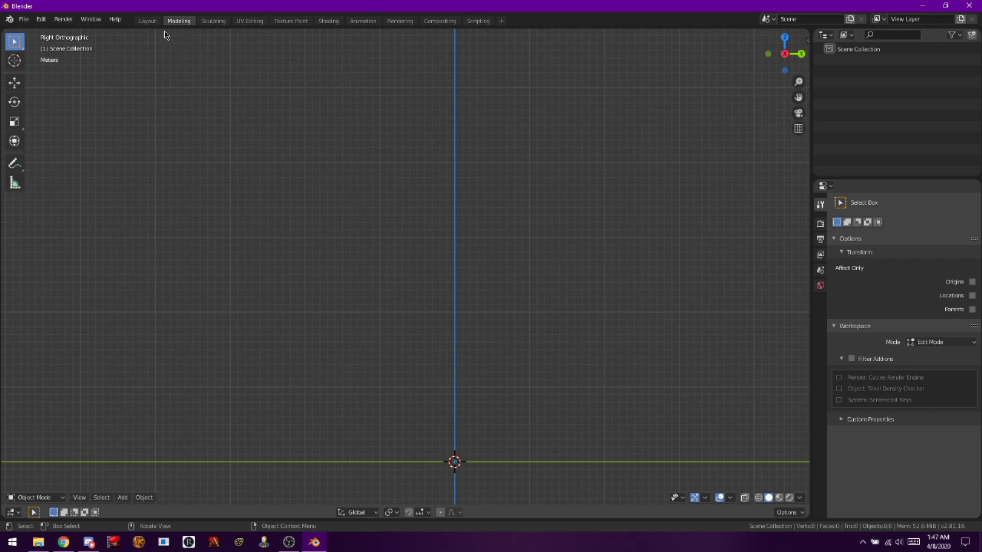
pyautogui.click(147, 21)
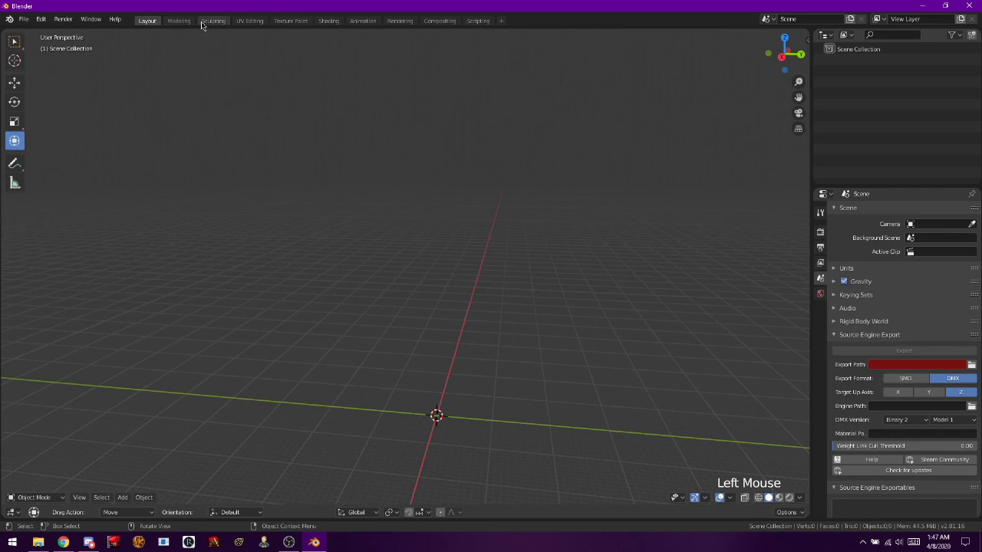
pyautogui.click(212, 21)
pyautogui.click(242, 22)
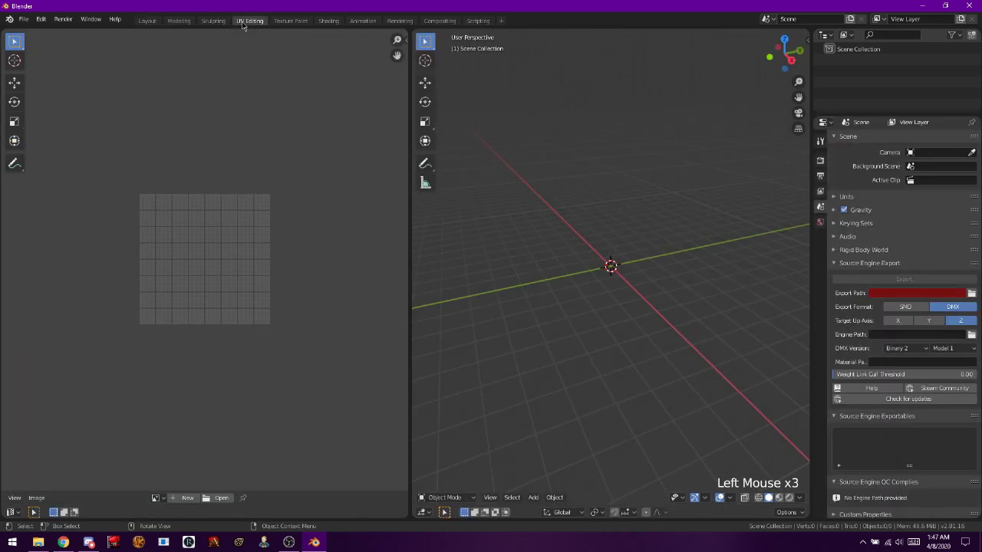
pyautogui.click(290, 20)
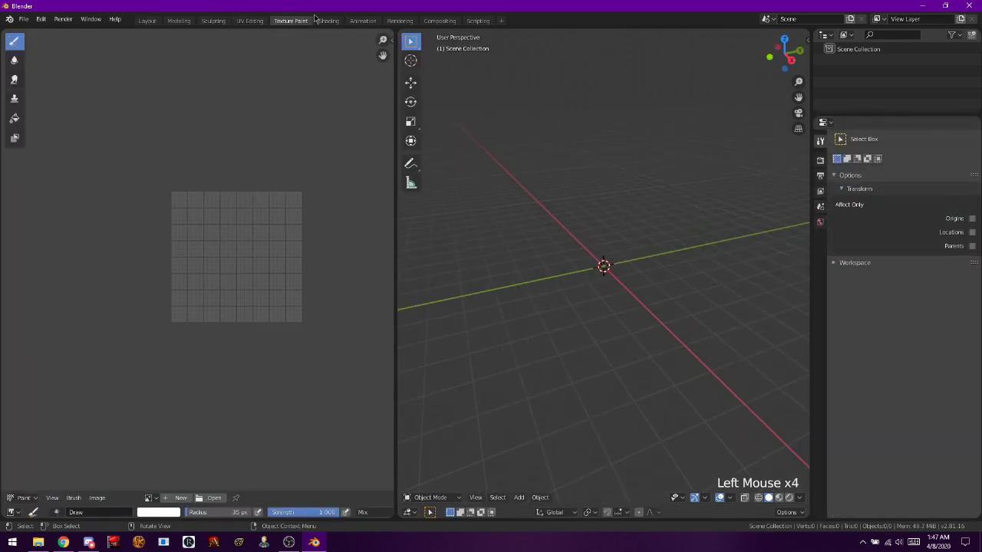
pyautogui.click(362, 22)
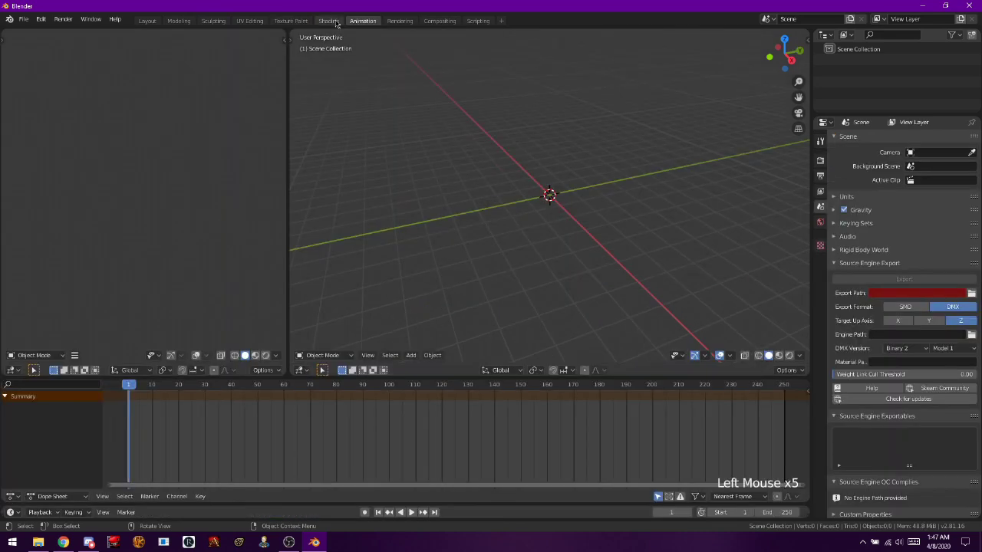
pyautogui.click(174, 22)
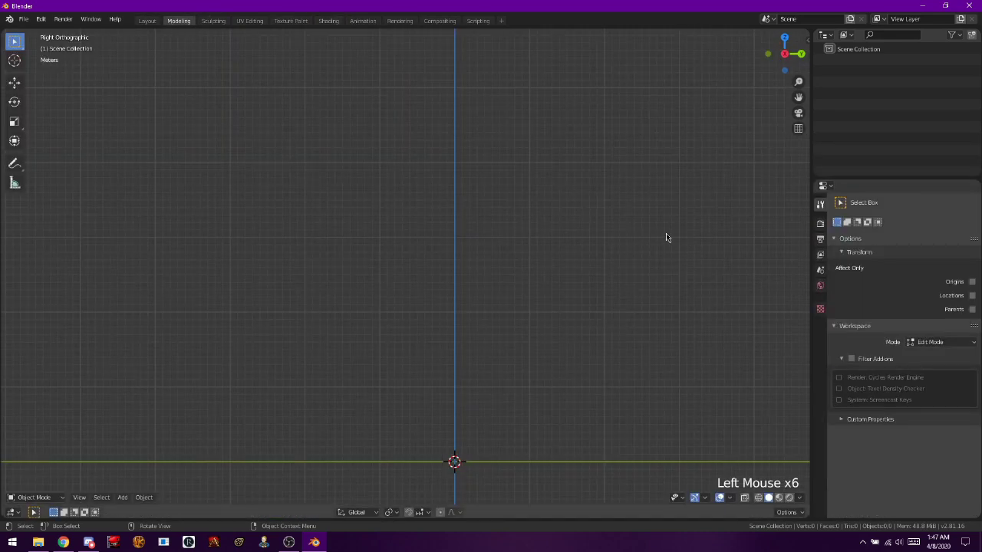
# - Import the Source Engine file reference_tia_enh.dmx from the Enhanced Celestia sources folder inside Model Stuff\Beardeddoomguy_Source_files
pyautogui.click(29, 25)
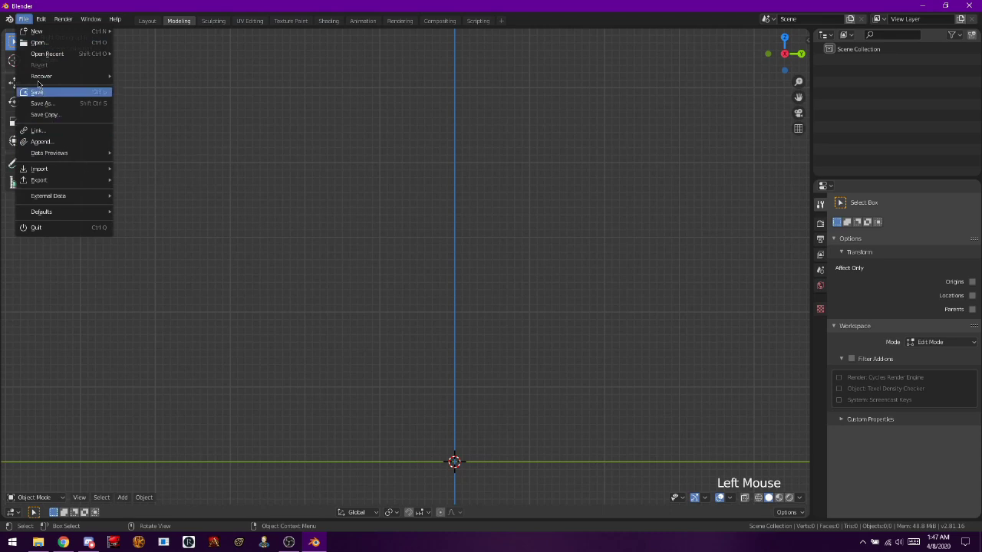
pyautogui.moveTo(77, 168)
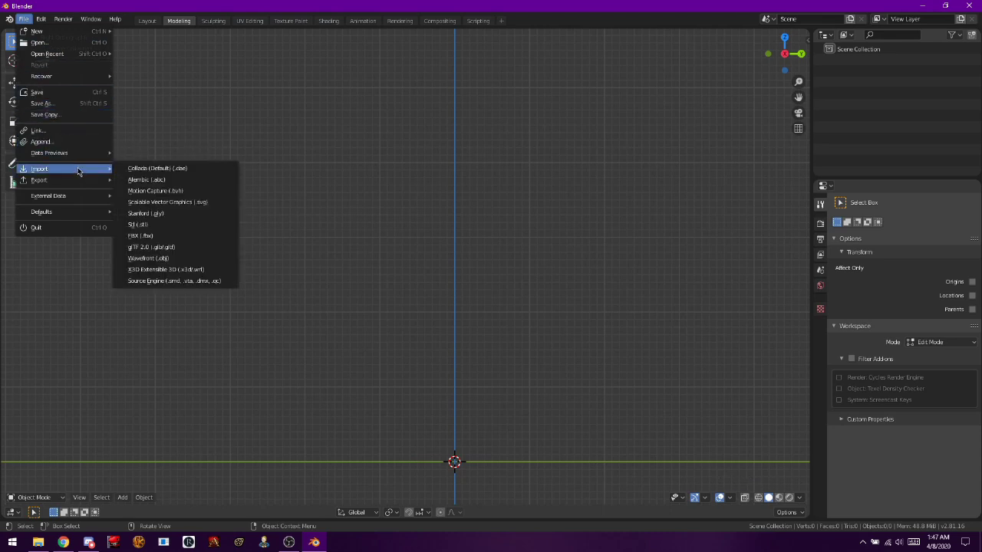
pyautogui.click(184, 281)
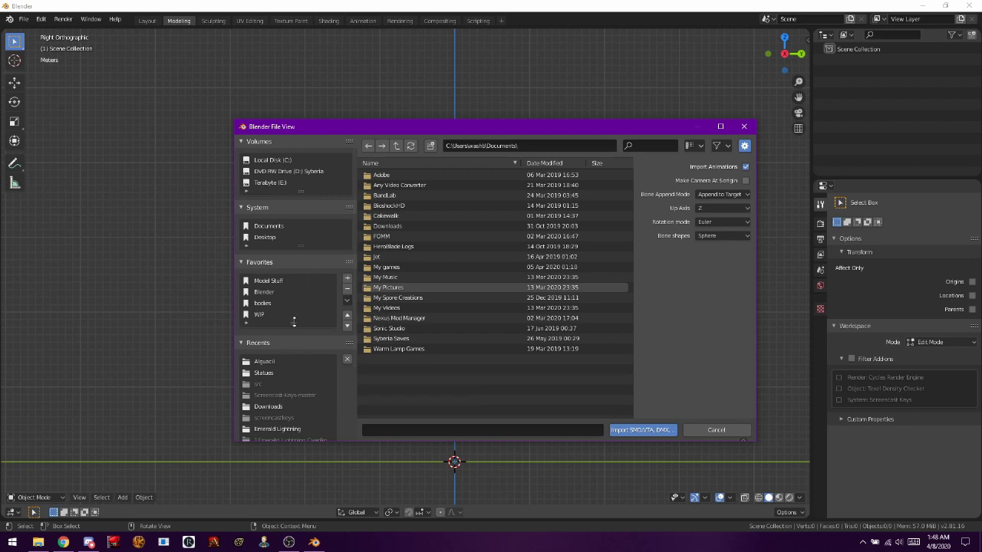
pyautogui.scroll(-2, 280, 370)
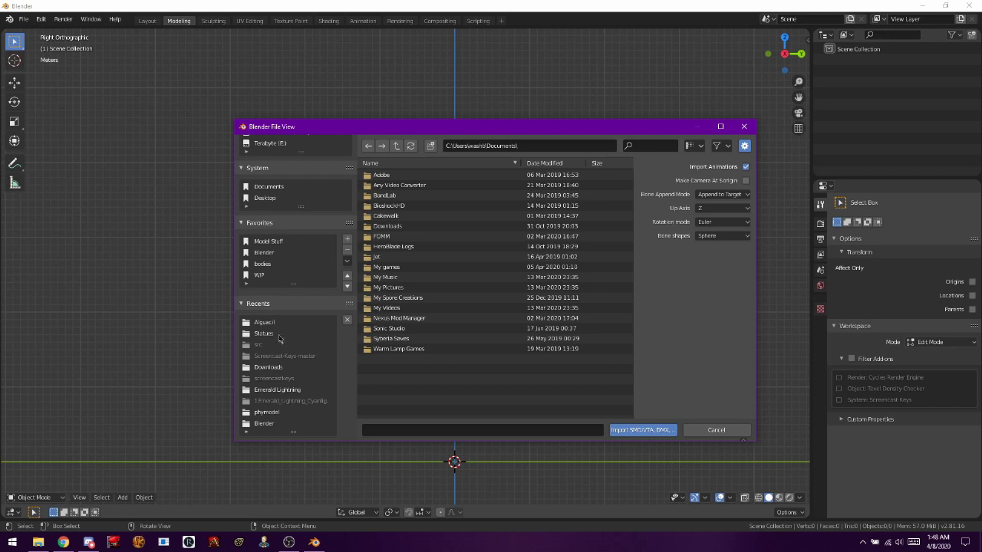
pyautogui.click(268, 242)
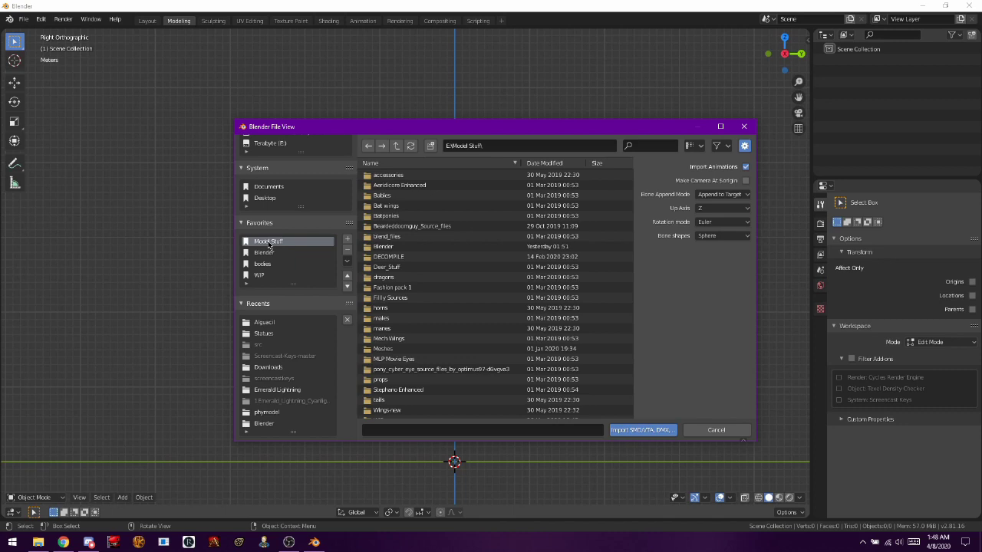
pyautogui.click(424, 227)
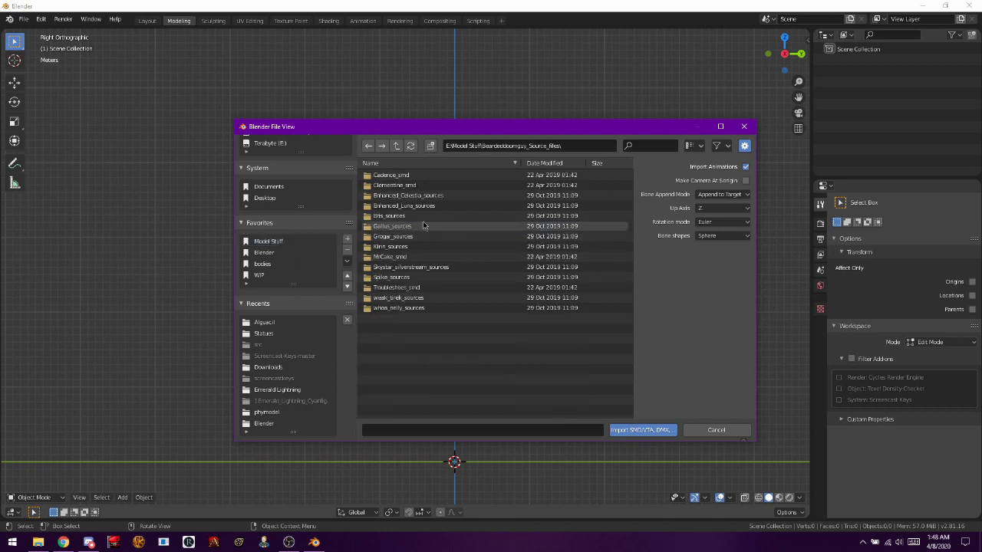
pyautogui.click(425, 196)
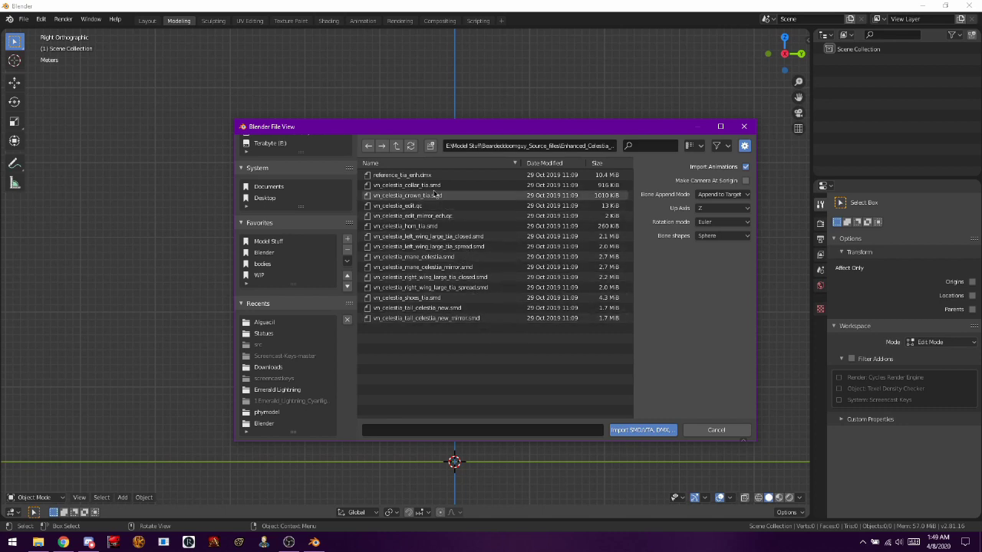
pyautogui.click(395, 177)
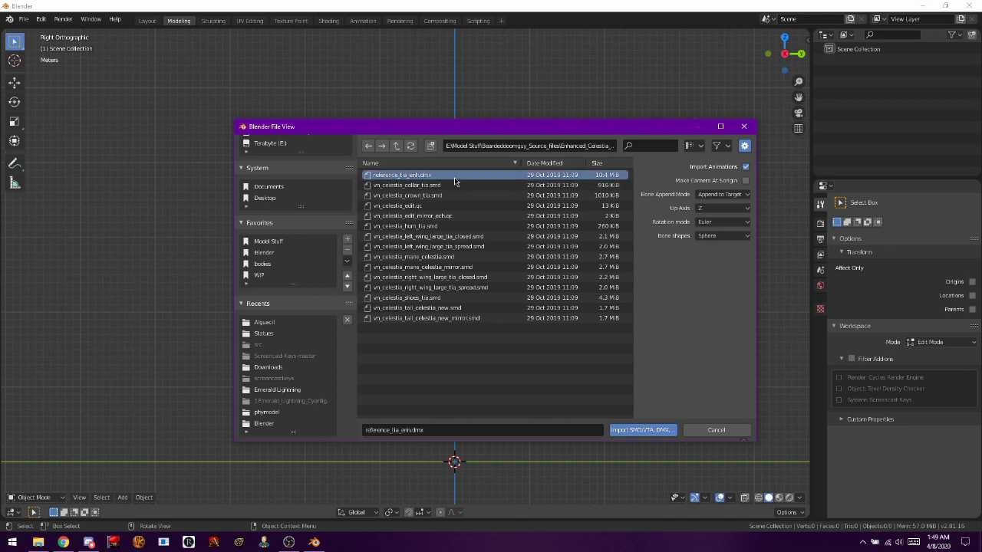
pyautogui.click(642, 429)
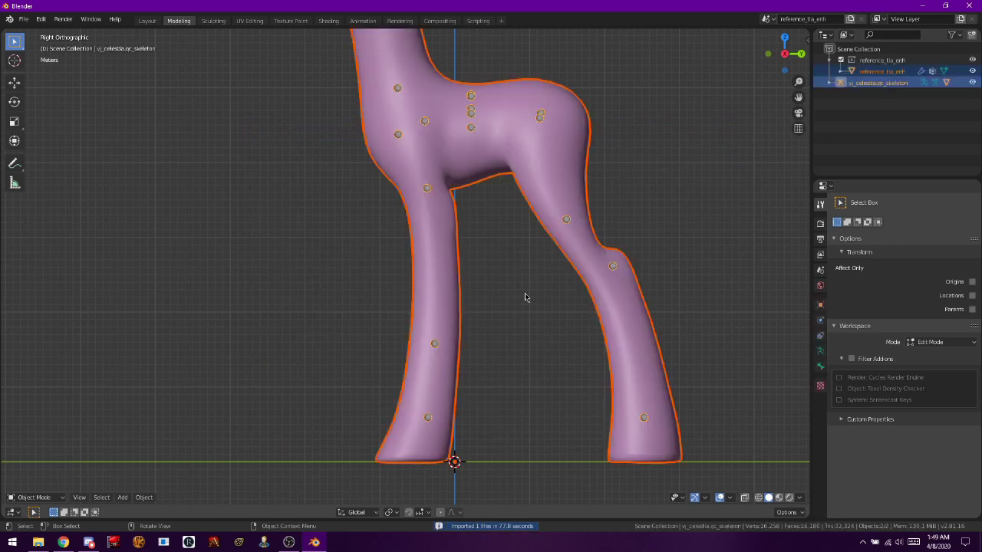
# - Frame the imported pony body, inspect its torso up close, and view the whole model from the front and the right side
pyautogui.press('KP_Decimal')
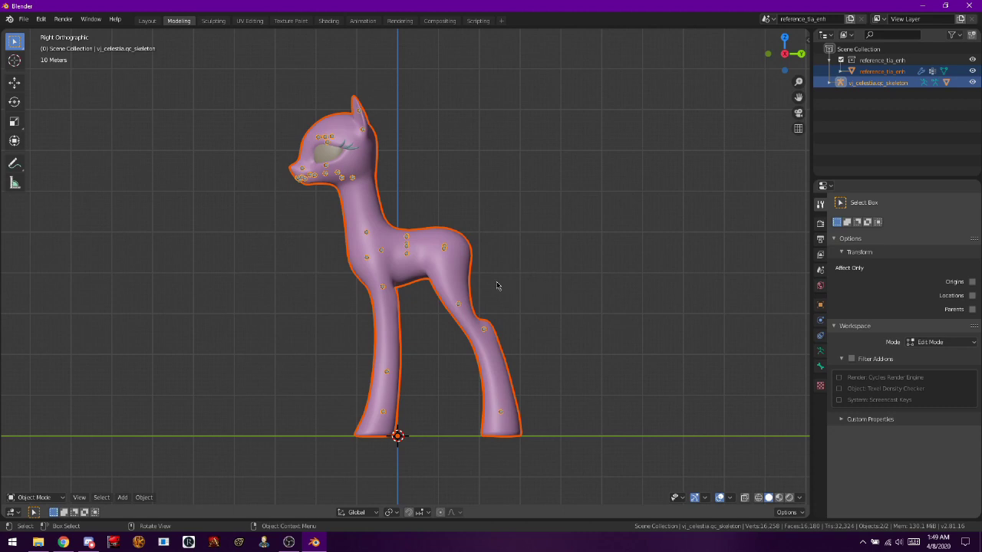
pyautogui.press('KP_Decimal')
pyautogui.scroll(8, 496, 285)
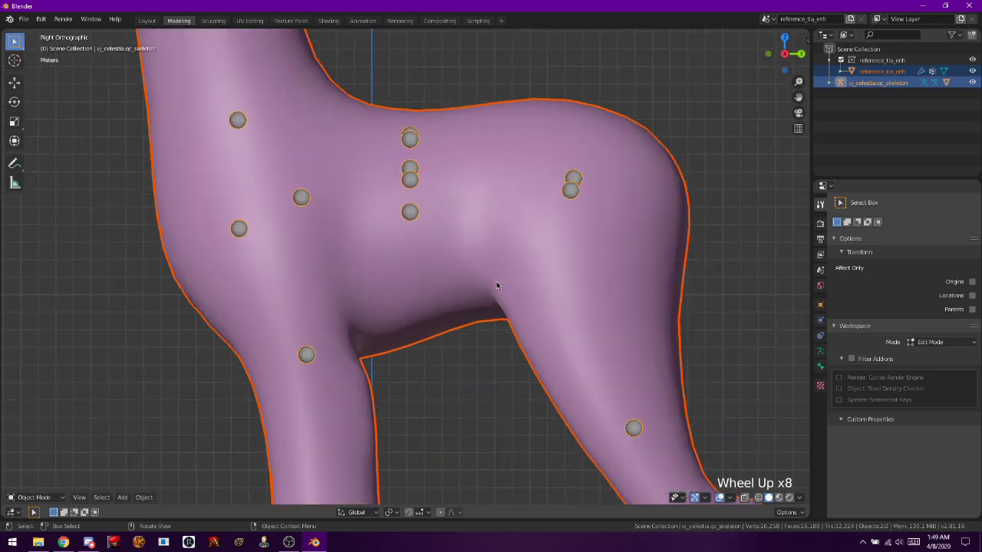
pyautogui.press('KP_Decimal')
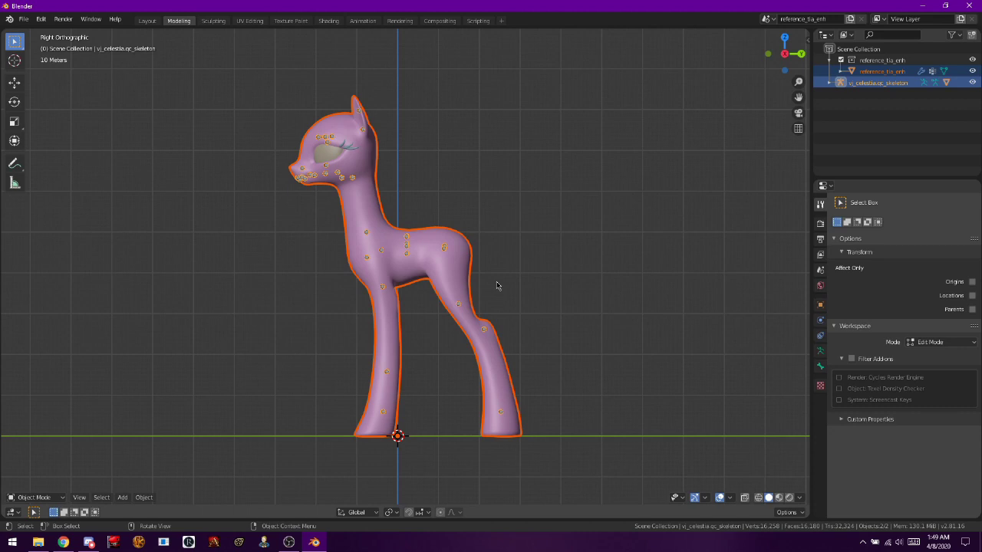
pyautogui.press('KP_1')
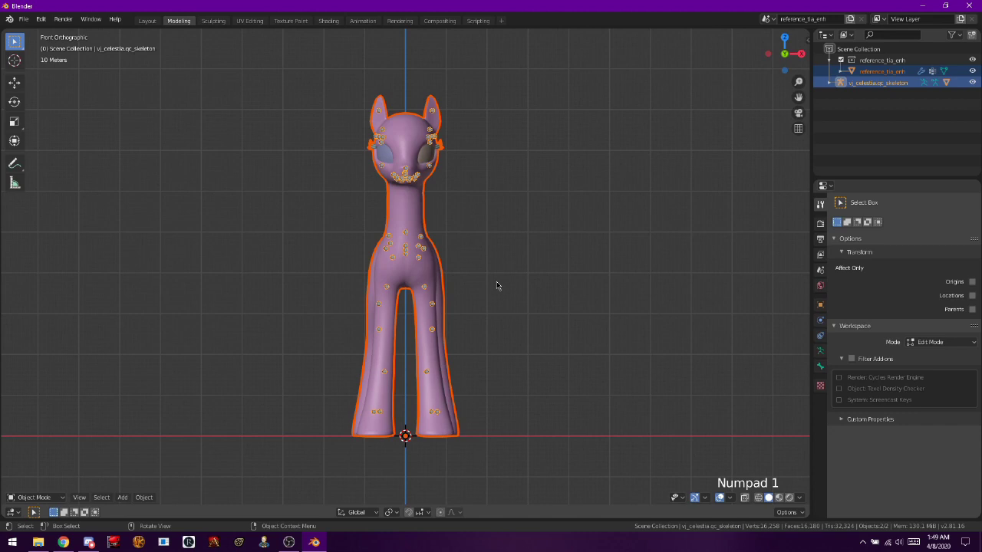
pyautogui.press('KP_3')
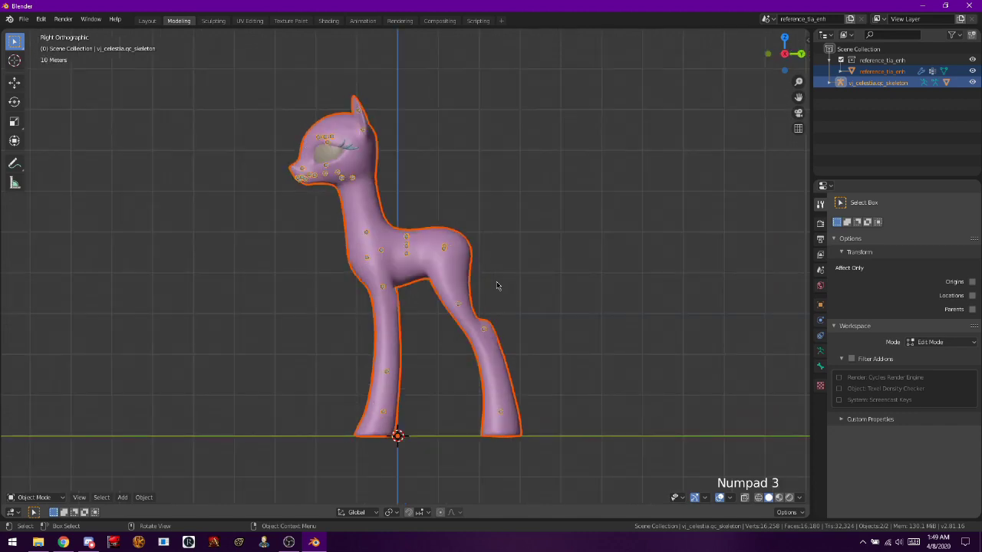
# - Orbit around the pony model in increments sideways both ways, and up and back down, to examine it from different angles
pyautogui.press('KP_4')
pyautogui.press('KP_4')
pyautogui.press('KP_4')
pyautogui.press('KP_4')
pyautogui.press('KP_4')
pyautogui.press('KP_4')
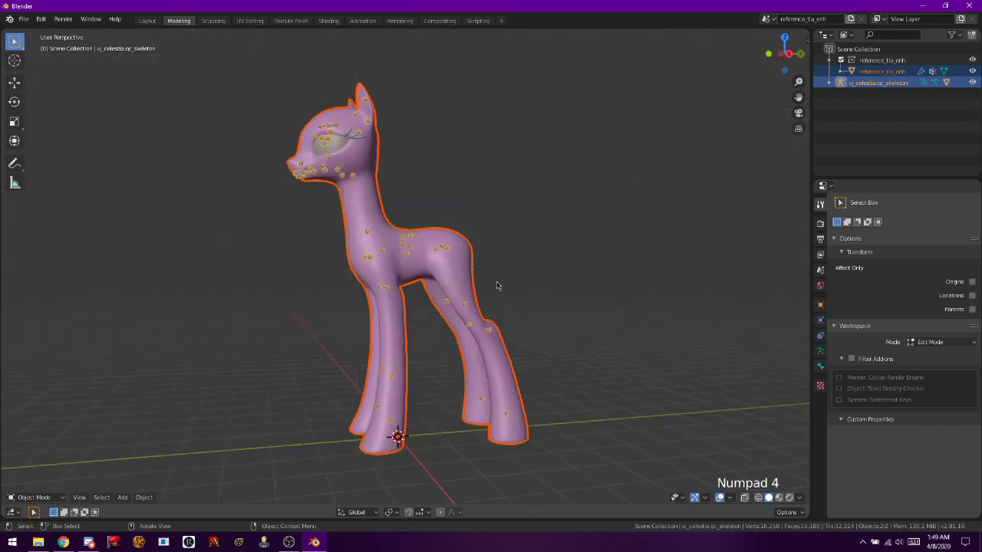
pyautogui.press('KP_6')
pyautogui.press('KP_6')
pyautogui.press('KP_6')
pyautogui.press('KP_6')
pyautogui.press('KP_6')
pyautogui.press('KP_6')
pyautogui.press('KP_6')
pyautogui.press('KP_6')
pyautogui.press('KP_6')
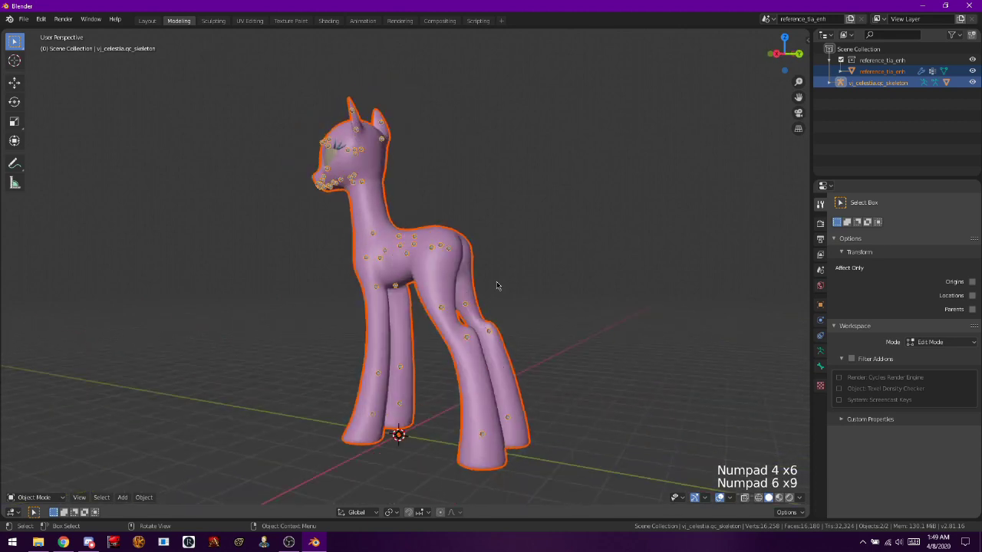
pyautogui.press('KP_8')
pyautogui.press('KP_8')
pyautogui.press('KP_8')
pyautogui.press('KP_8')
pyautogui.press('KP_8')
pyautogui.press('KP_8')
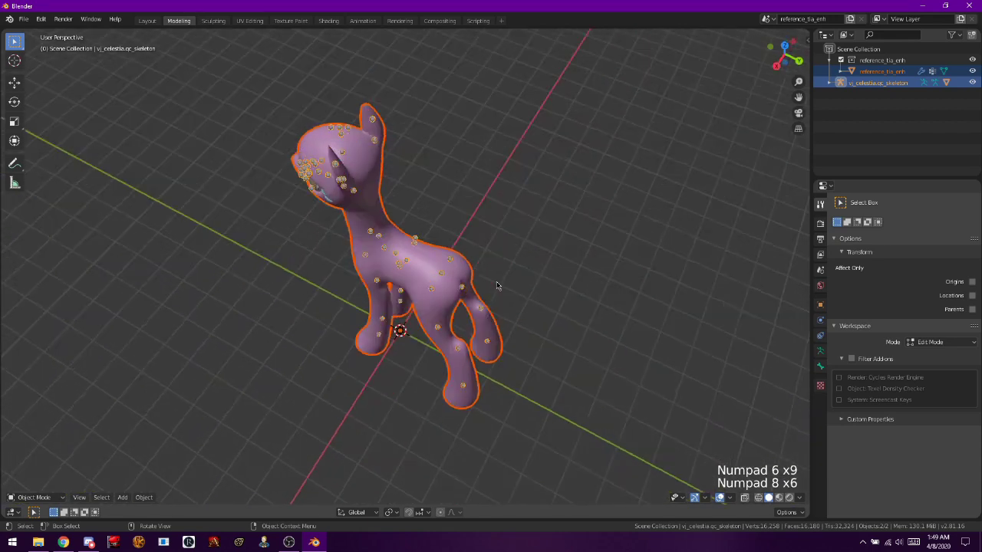
pyautogui.press('KP_2')
pyautogui.press('KP_2')
pyautogui.press('KP_2')
pyautogui.press('KP_2')
pyautogui.press('KP_2')
pyautogui.press('KP_2')
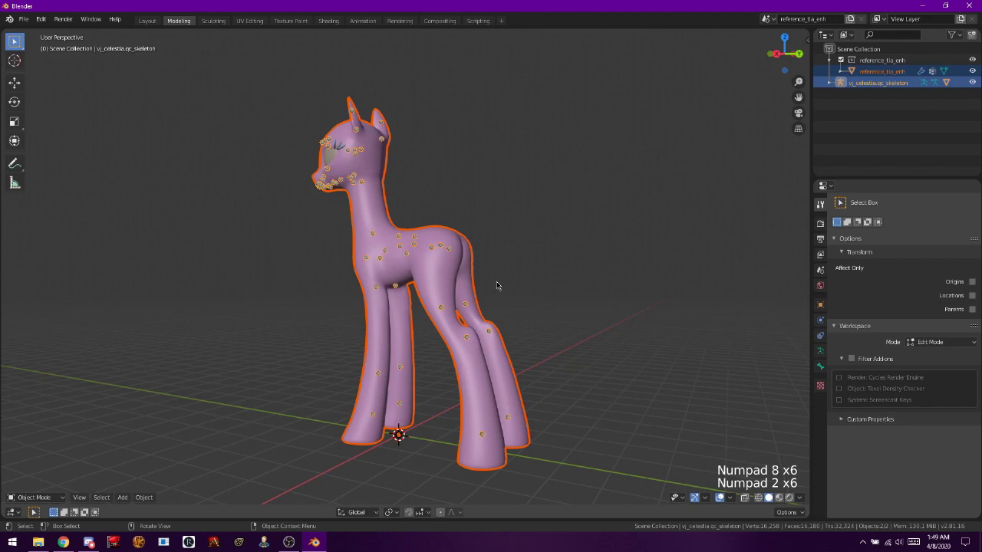
# - Examine the pony from the right, the top and the opposite side, finishing in the front orthographic view
pyautogui.press('KP_3')
pyautogui.press('KP_7')
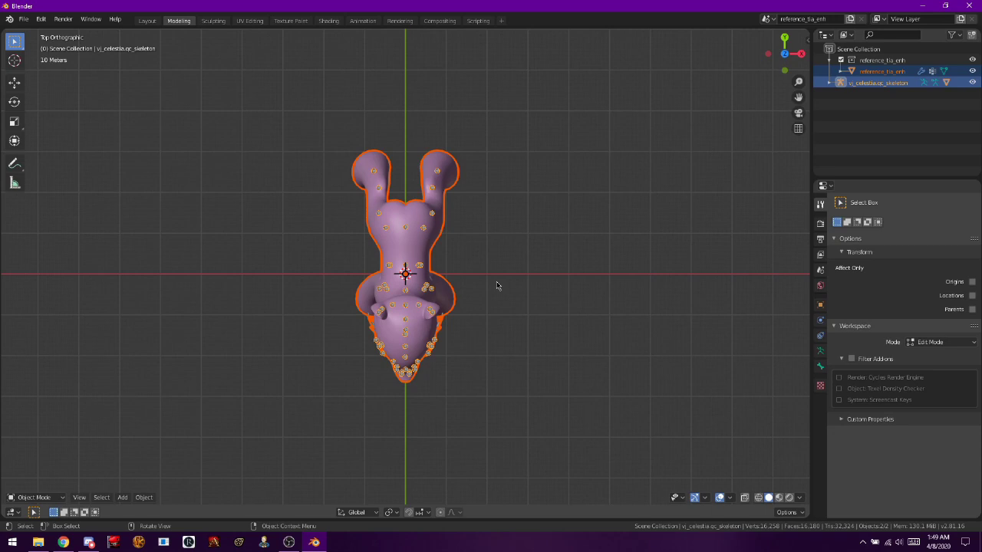
pyautogui.press('KP_3')
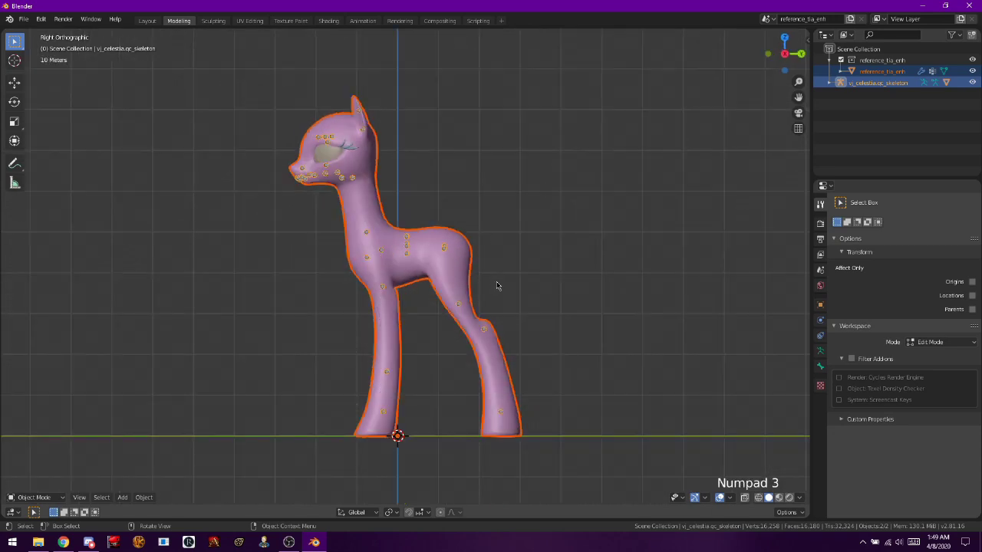
pyautogui.press('KP_9')
pyautogui.press('KP_1')
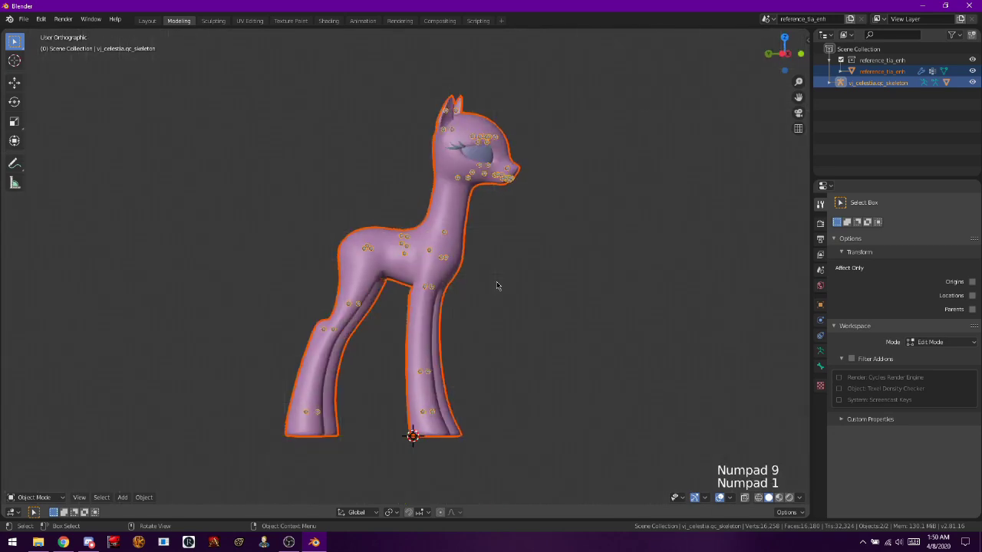
pyautogui.press('KP_9')
pyautogui.press('KP_1')
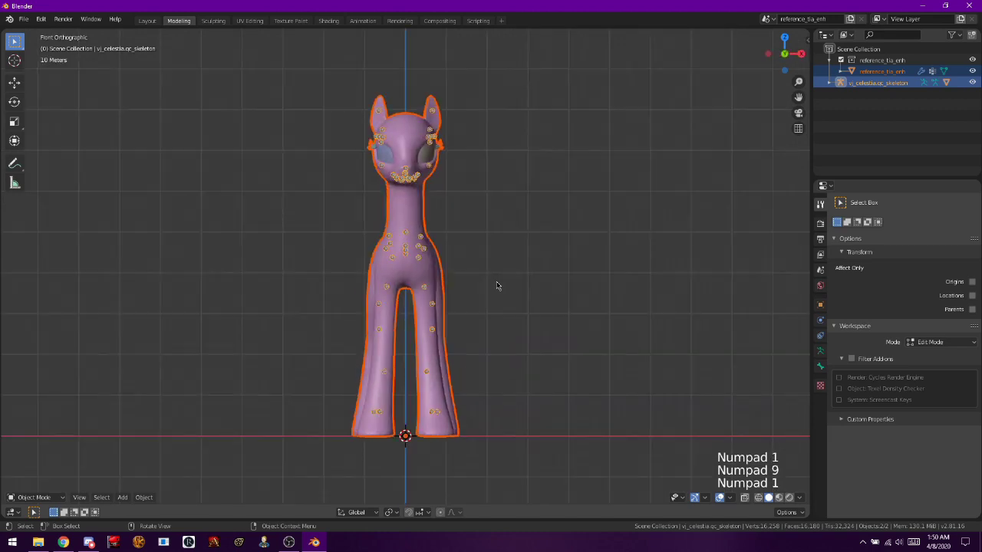
# - Compare perspective and orthographic projection from the right side, orbit freely around the pony, and return to the right orthographic view
pyautogui.press('KP_3')
pyautogui.press('KP_5')
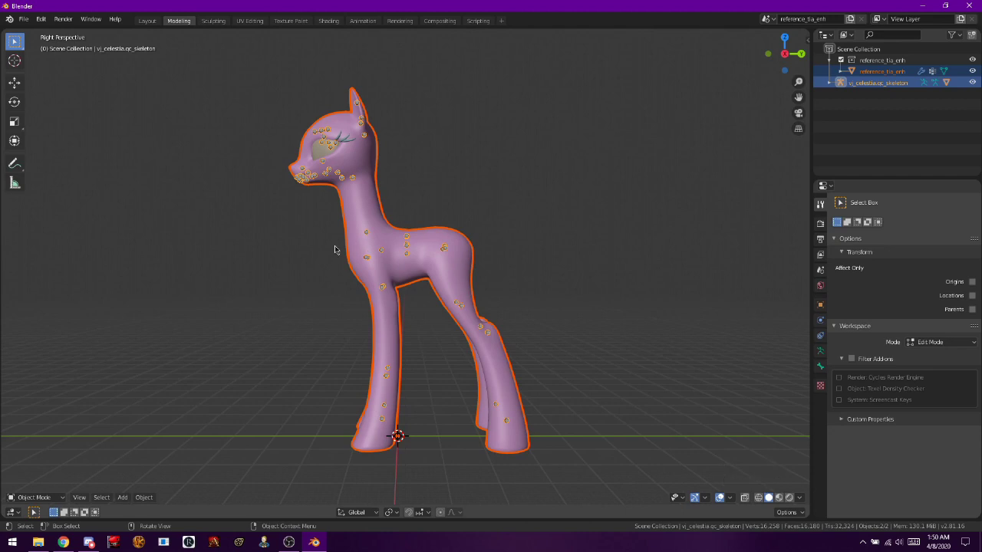
pyautogui.moveTo(315, 253); pyautogui.dragTo(267, 251, button='middle')
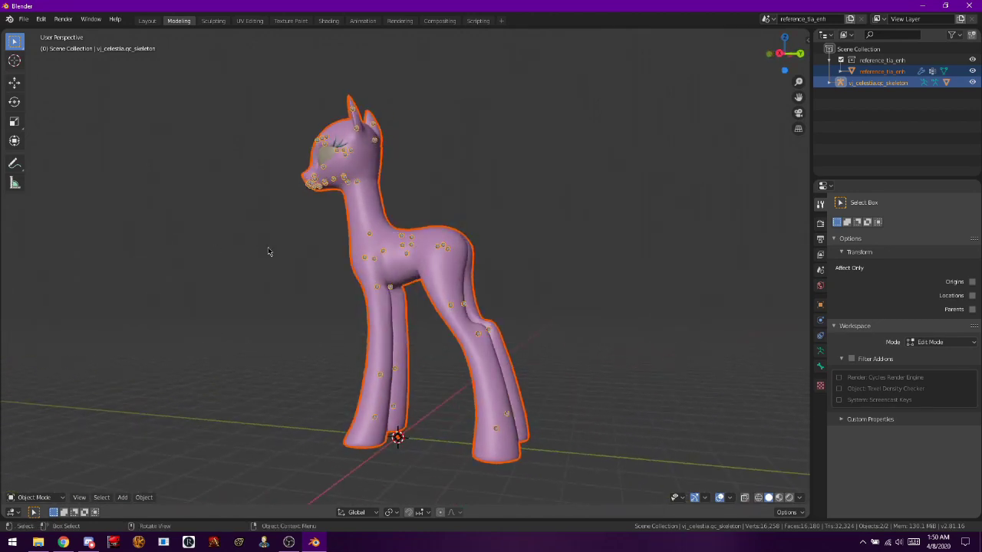
pyautogui.press('KP_3')
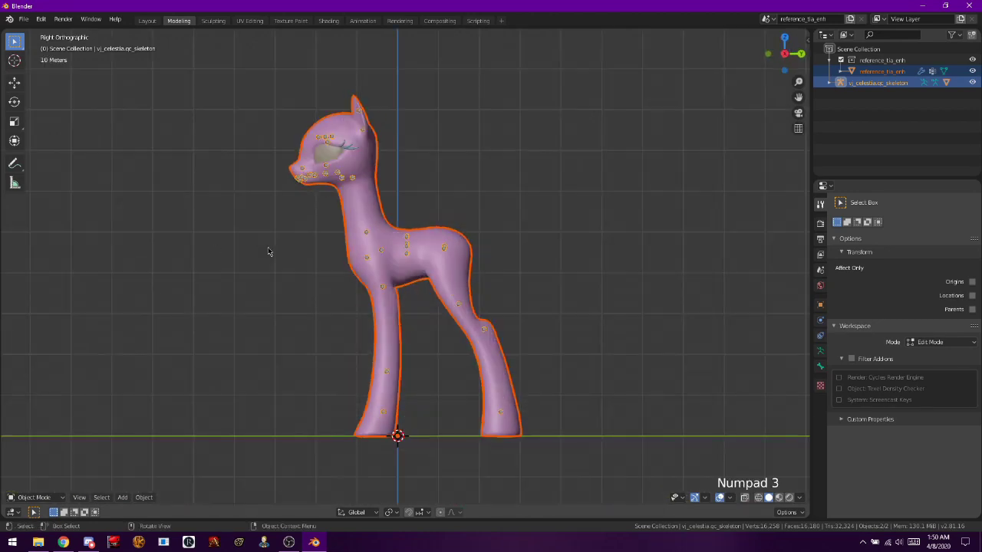
pyautogui.press('KP_5')
pyautogui.press('KP_5')
# - Import the collar, crown, horn, shoes and the closed and spread left and right wing SMD files, appending their bones to the target
pyautogui.click(24, 19)
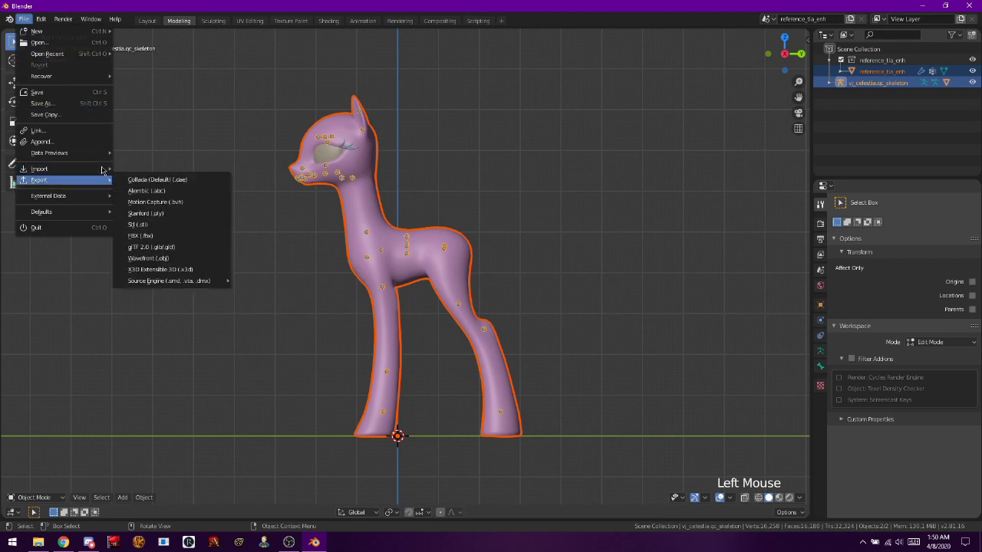
pyautogui.moveTo(103, 169)
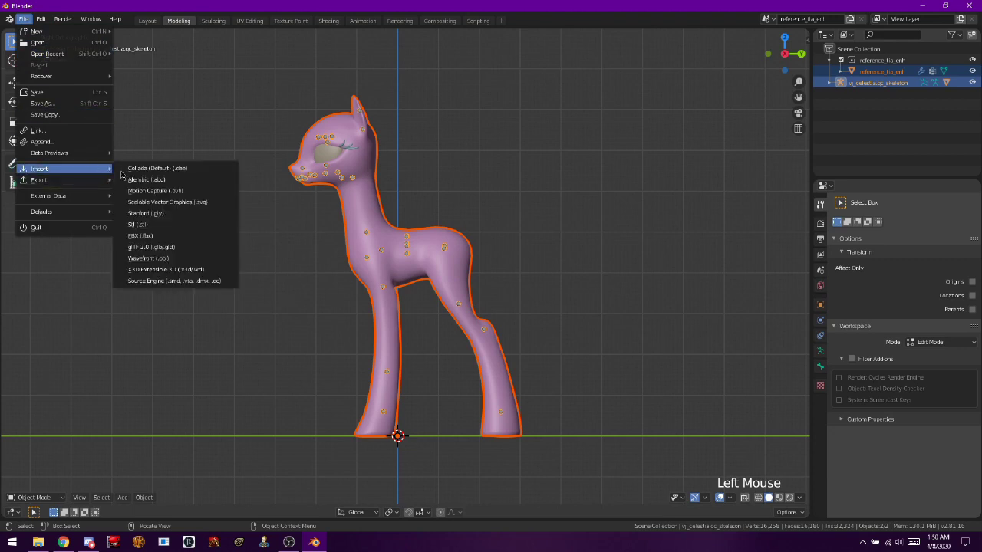
pyautogui.click(179, 282)
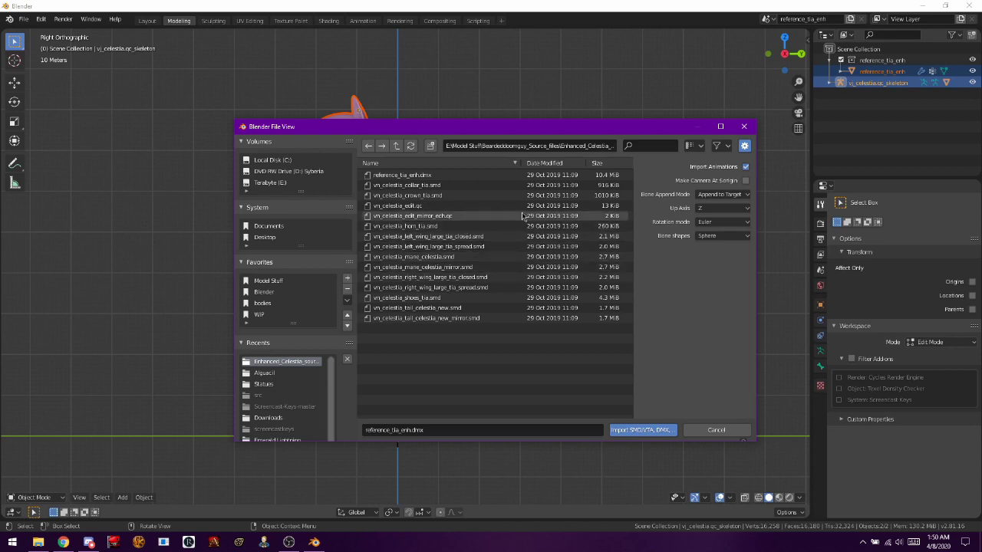
pyautogui.click(478, 186)
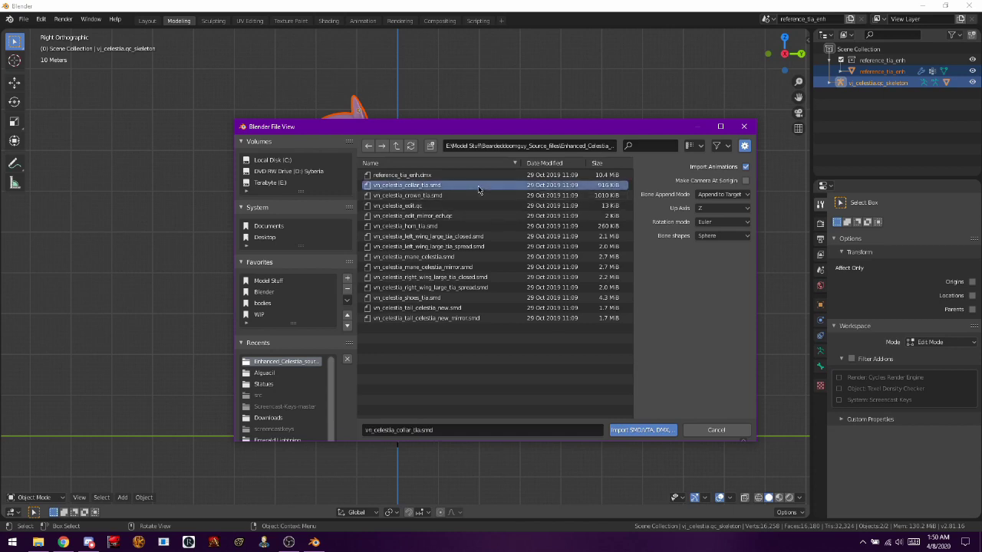
pyautogui.keyDown('shift'); pyautogui.click(472, 197); pyautogui.keyUp('shift')
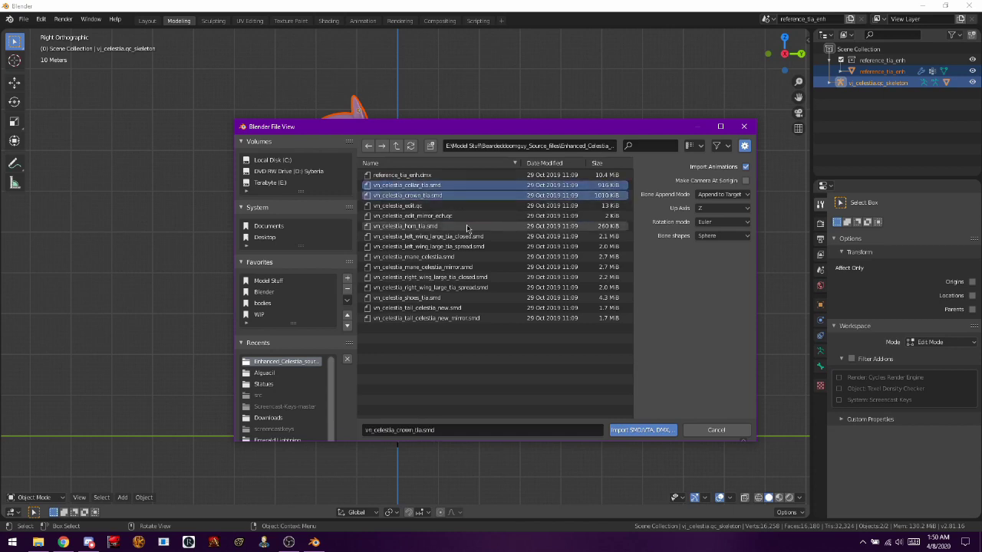
pyautogui.keyDown('shift'); pyautogui.click(467, 226); pyautogui.keyUp('shift')
pyautogui.keyDown('shift'); pyautogui.click(470, 236); pyautogui.keyUp('shift')
pyautogui.keyDown('shift'); pyautogui.click(472, 246); pyautogui.keyUp('shift')
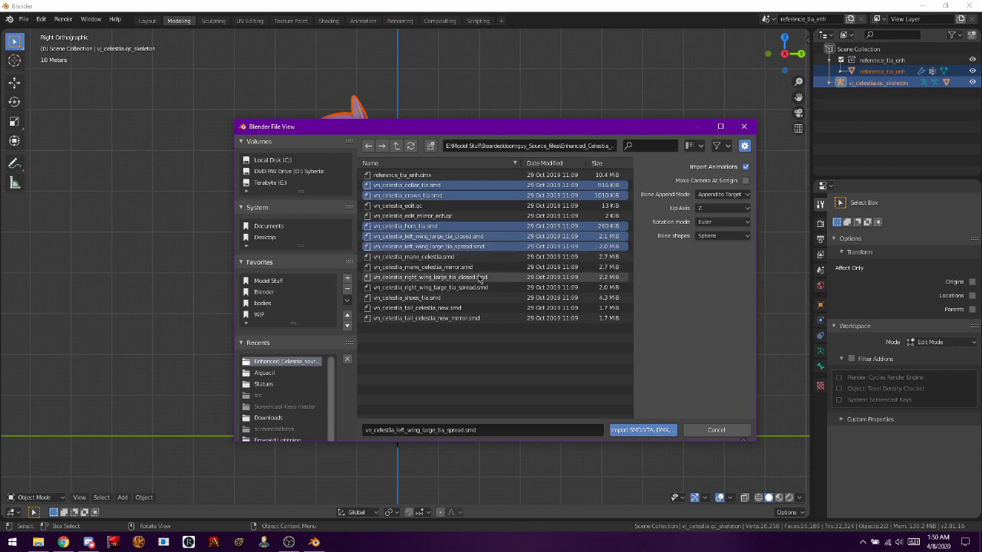
pyautogui.keyDown('shift'); pyautogui.click(480, 277); pyautogui.keyUp('shift')
pyautogui.keyDown('shift'); pyautogui.click(476, 287); pyautogui.keyUp('shift')
pyautogui.keyDown('shift'); pyautogui.click(472, 298); pyautogui.keyUp('shift')
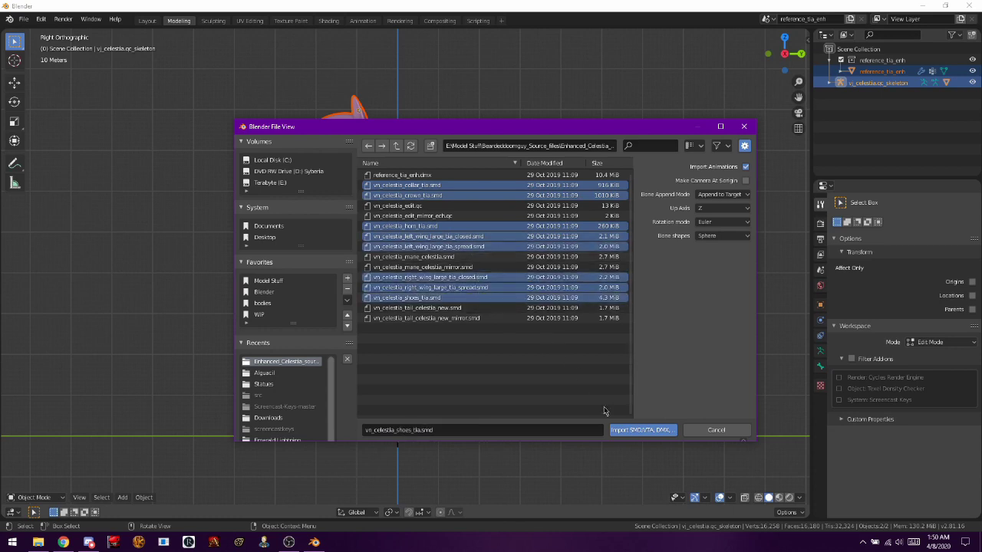
pyautogui.click(641, 430)
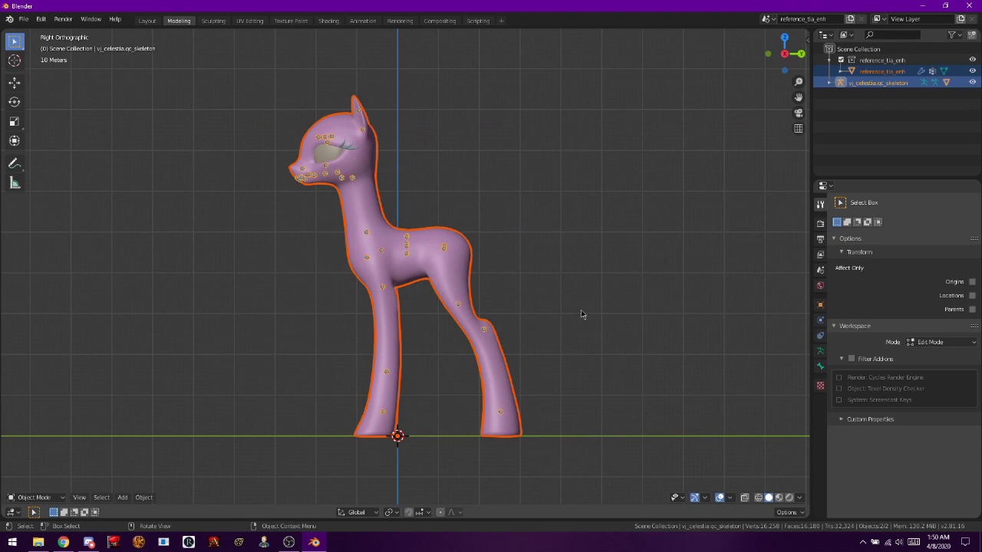
# - Clear the selection, box-select the loose bones around the origin, and select the spread left wing to check the combined skeleton
pyautogui.click(432, 415)
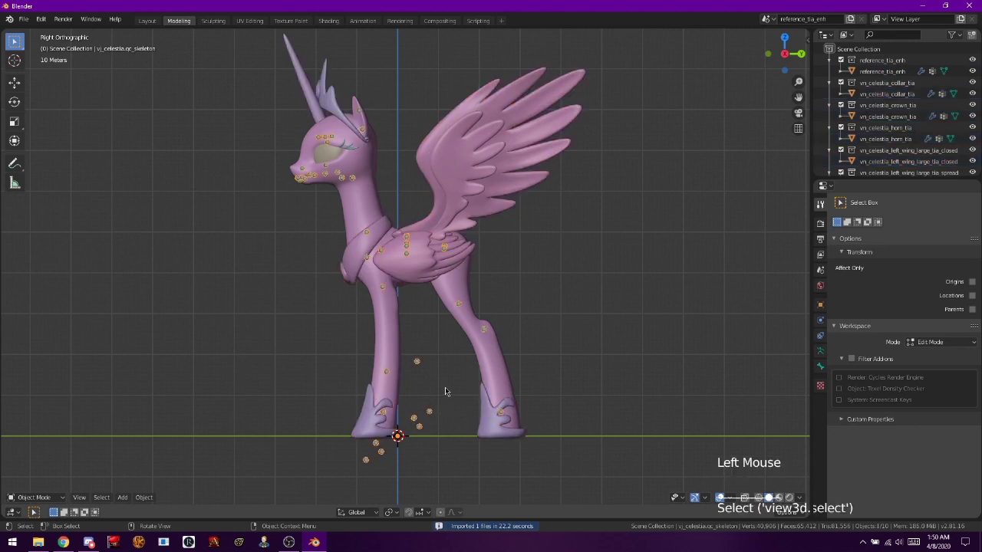
pyautogui.scroll(-2, 447, 393)
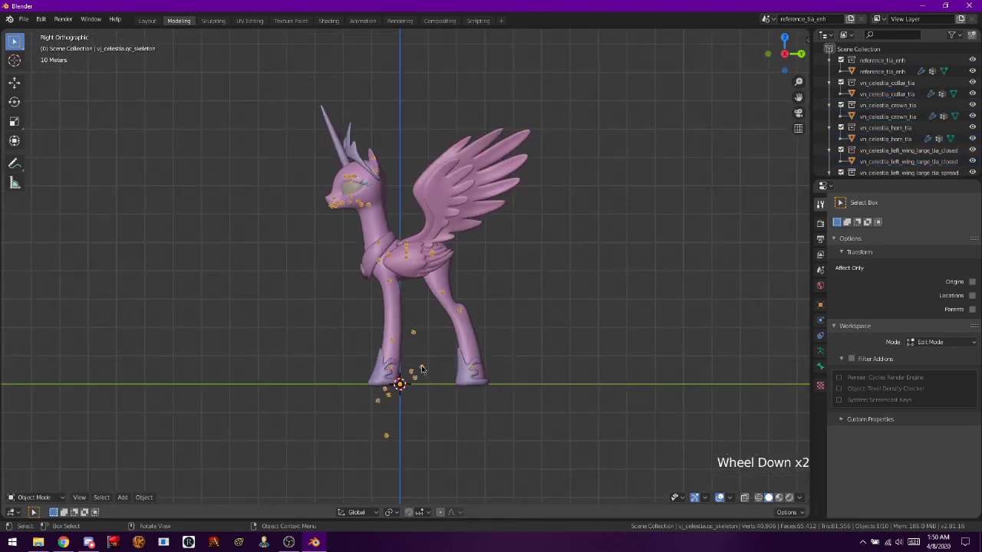
pyautogui.moveTo(421, 368); pyautogui.dragTo(361, 447)
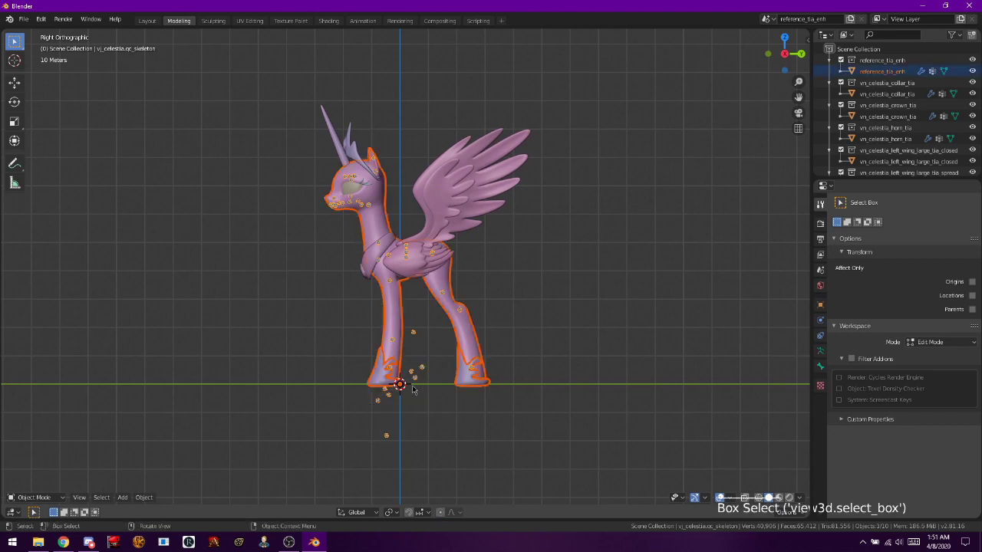
pyautogui.click(453, 207)
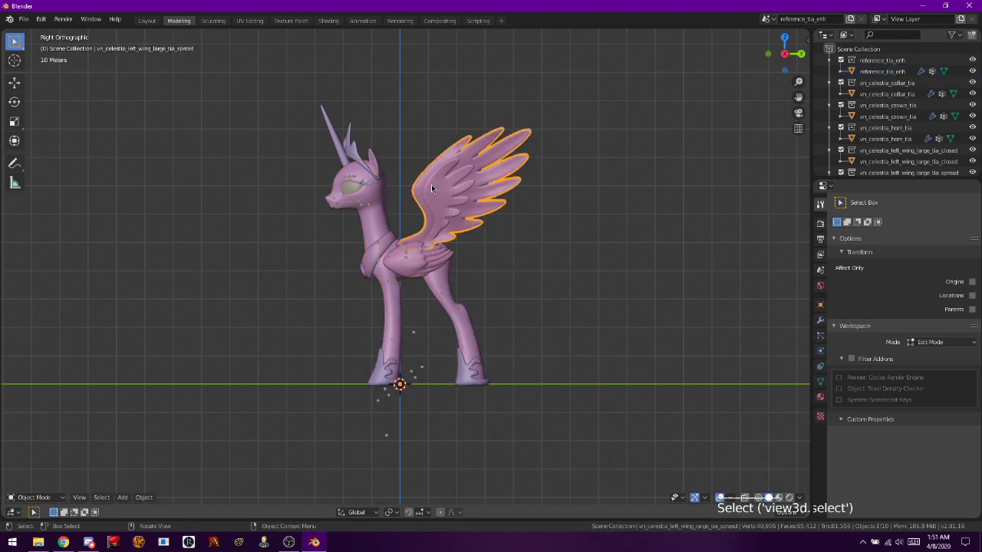
# - Undo the recent selections and the accessory import, leaving only the pony body and its skeleton
pyautogui.hotkey('ctrl', 'z')
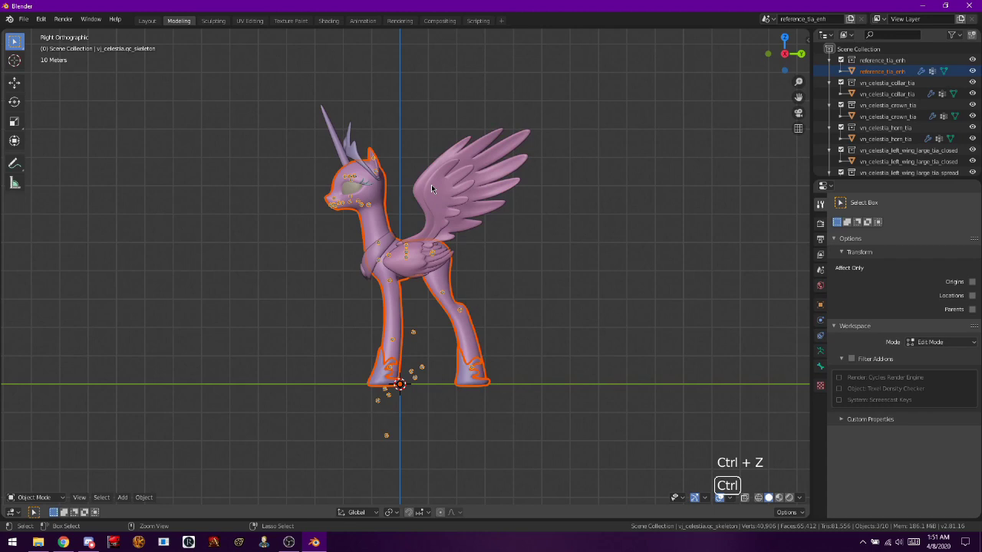
pyautogui.hotkey('ctrl', 'z')
pyautogui.hotkey('ctrl', 'z')
pyautogui.hotkey('ctrl', 'z')
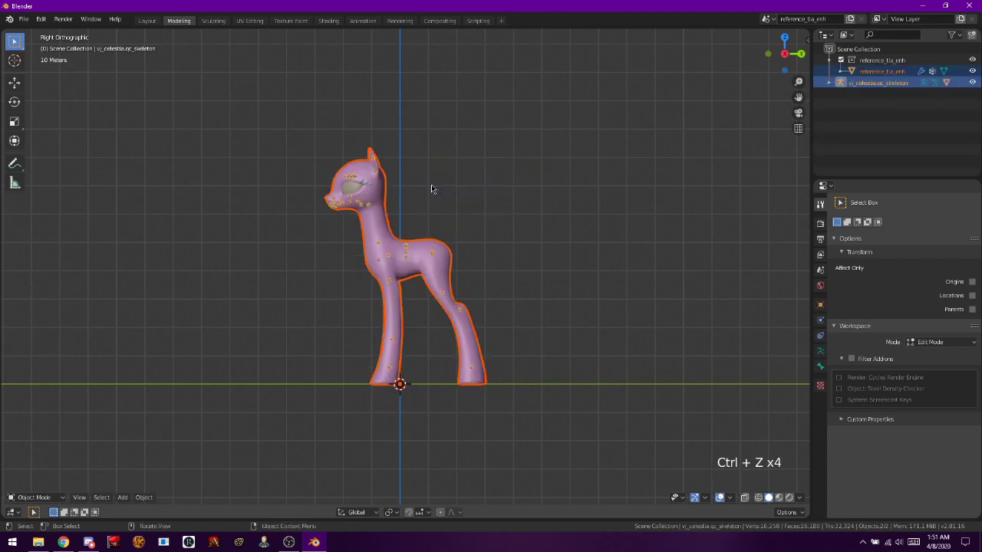
# - Start another Source Engine import and choose the collar, crown, horn, shoes and all four left and right wing SMD files
pyautogui.click(30, 19)
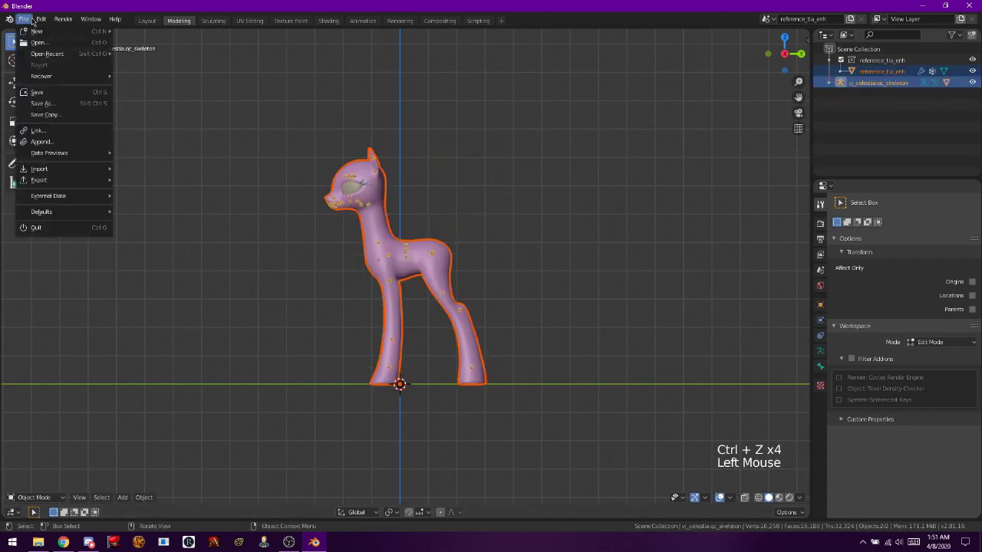
pyautogui.moveTo(40, 19)
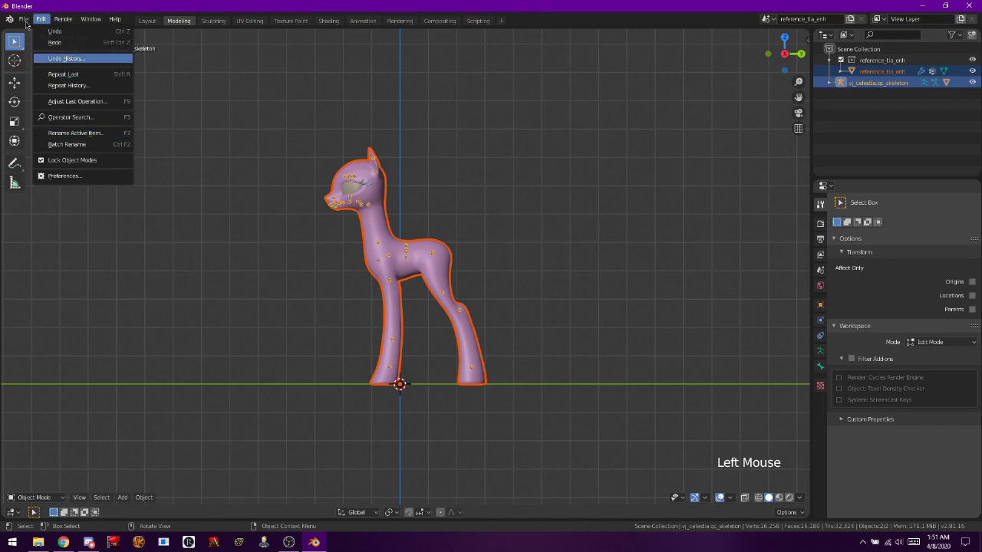
pyautogui.click(25, 19)
pyautogui.moveTo(77, 153)
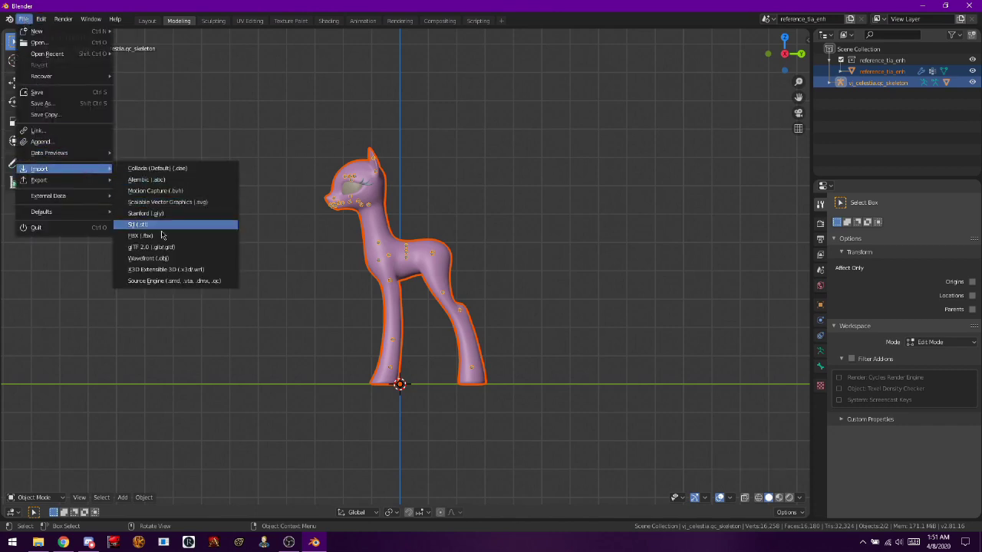
pyautogui.click(183, 281)
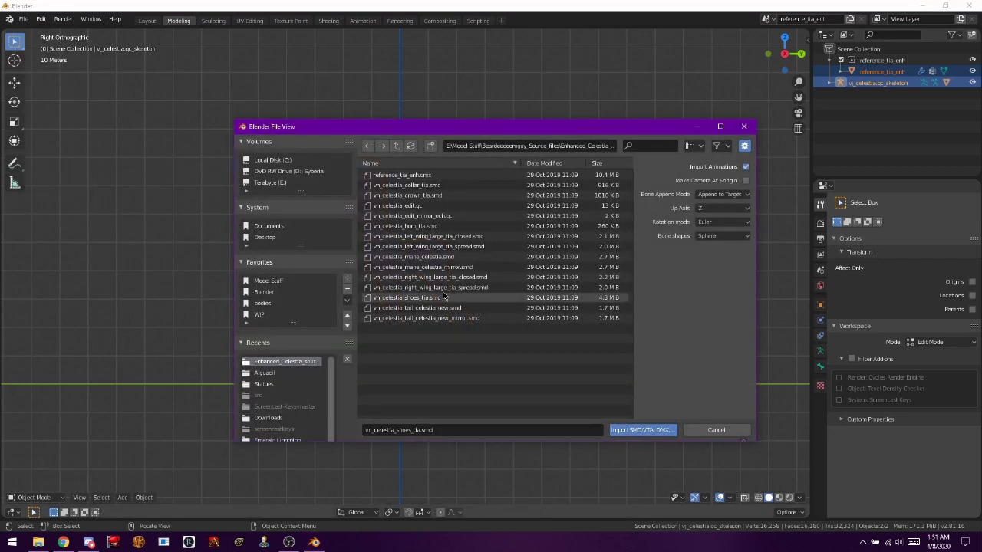
pyautogui.click(443, 187)
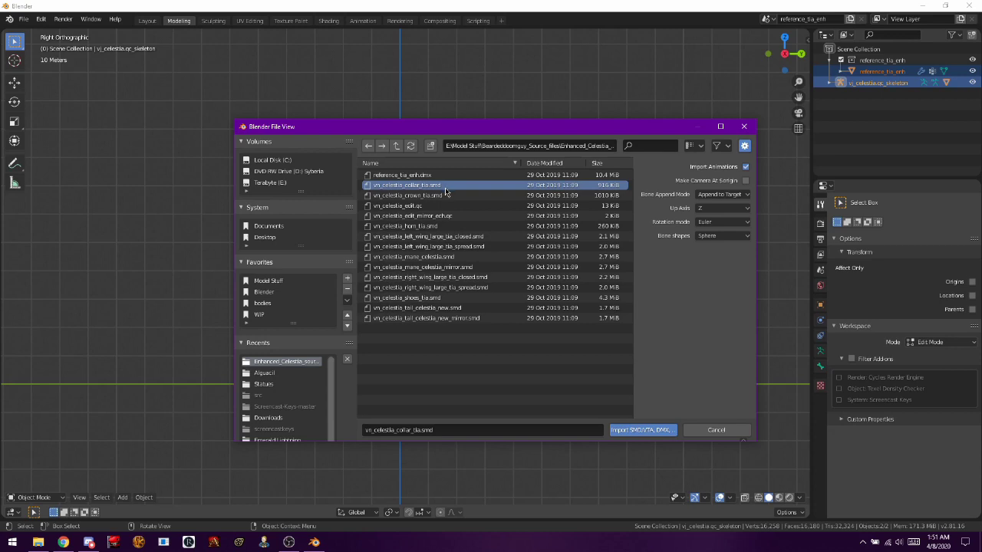
pyautogui.keyDown('shift'); pyautogui.click(443, 195); pyautogui.keyUp('shift')
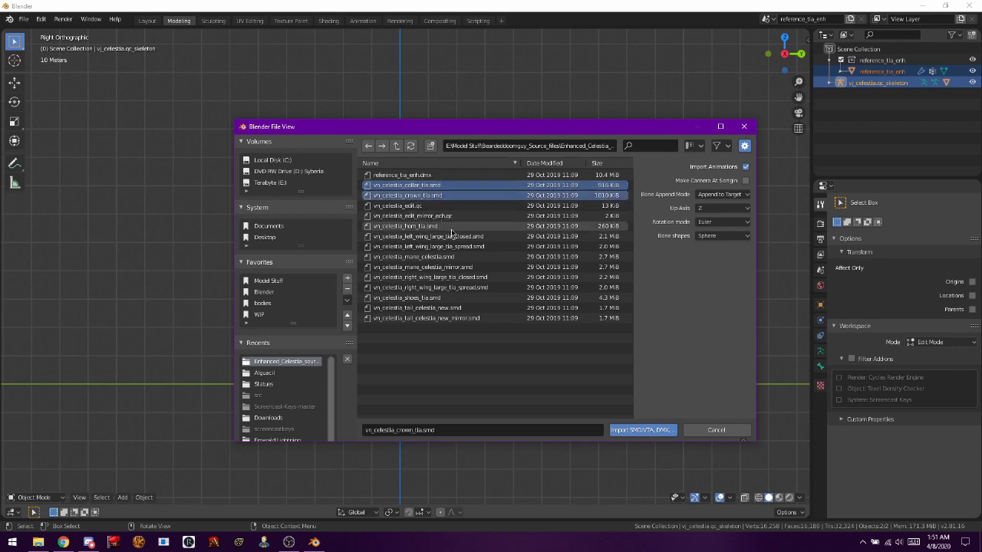
pyautogui.keyDown('ctrl'); pyautogui.click(442, 226); pyautogui.keyUp('ctrl')
pyautogui.keyDown('shift'); pyautogui.click(462, 247); pyautogui.keyUp('shift')
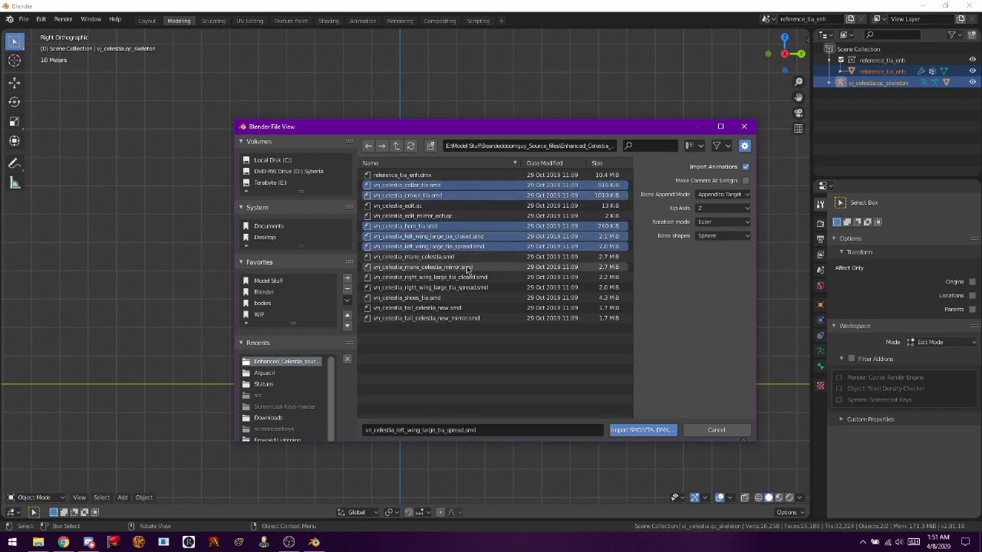
pyautogui.keyDown('ctrl'); pyautogui.click(472, 277); pyautogui.keyUp('ctrl')
pyautogui.keyDown('shift'); pyautogui.click(472, 287); pyautogui.keyUp('shift')
pyautogui.keyDown('ctrl'); pyautogui.click(470, 298); pyautogui.keyUp('ctrl')
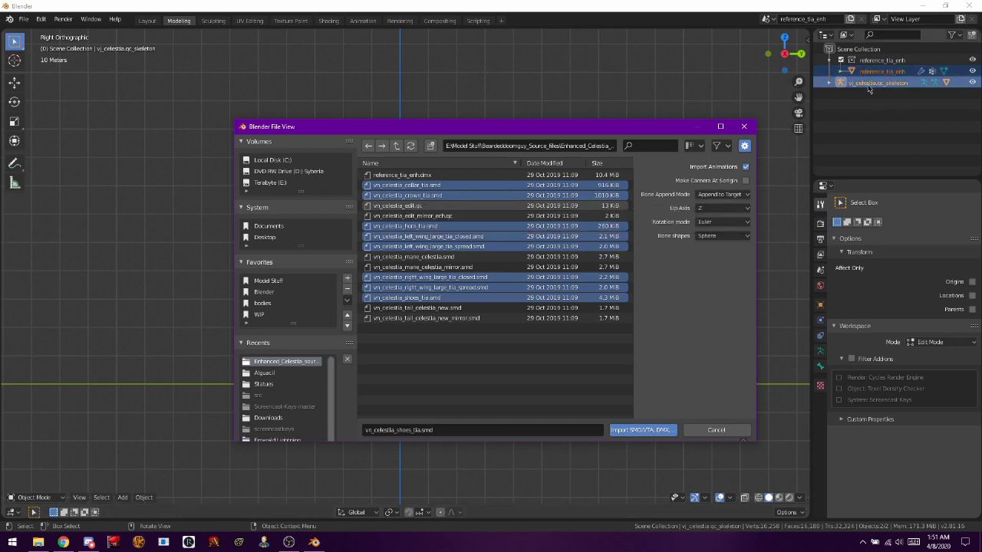
# - Set the bone append mode to Make New Armature and import the chosen accessory files
pyautogui.click(747, 197)
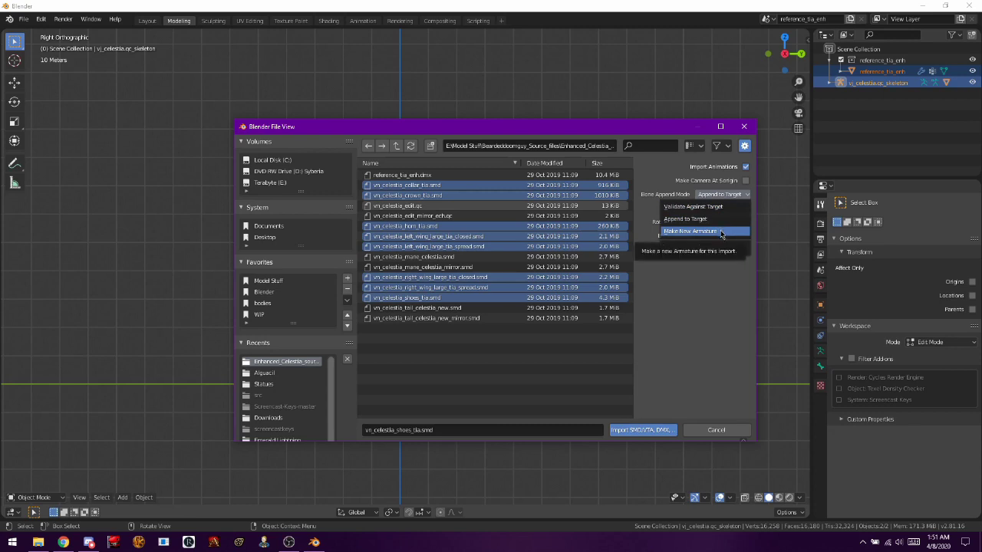
pyautogui.click(720, 231)
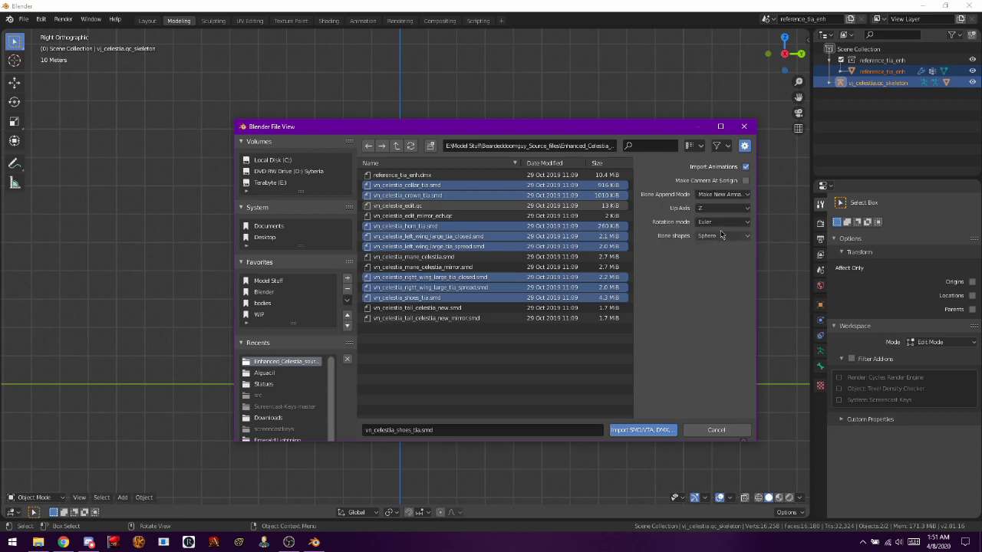
pyautogui.click(643, 431)
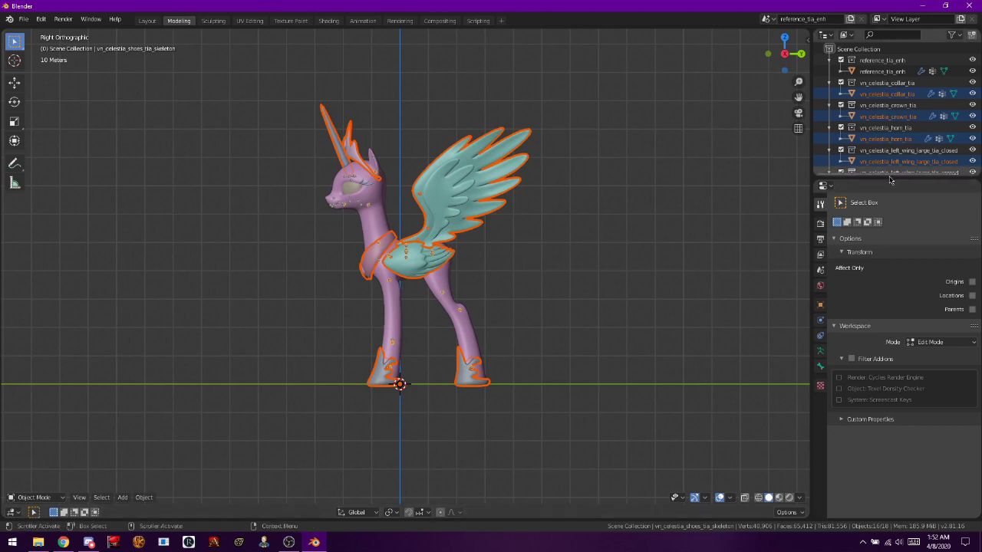
# - Enlarge the Outliner to list the imported objects, and select the vn_celestia_shoes_tia mesh
pyautogui.moveTo(890, 180); pyautogui.dragTo(893, 298)
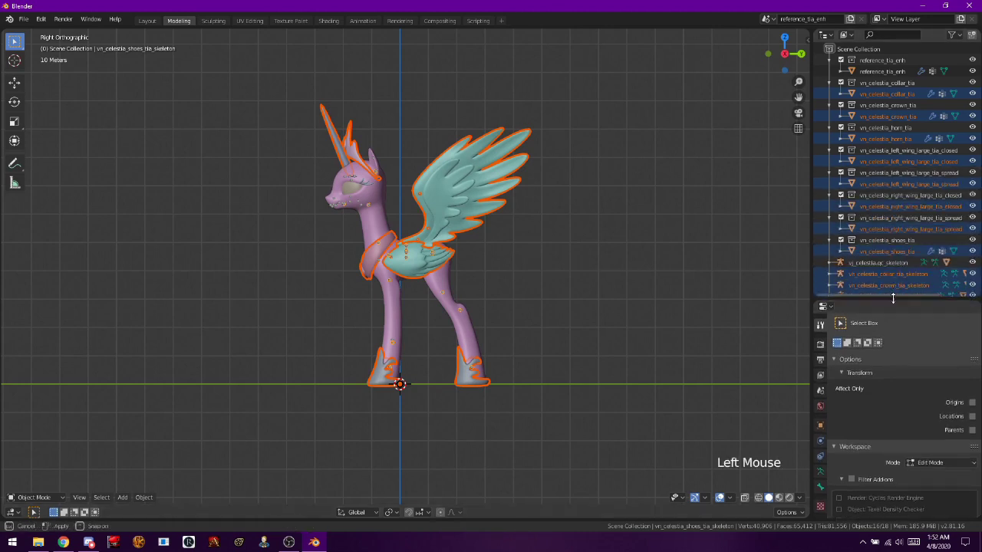
pyautogui.scroll(-9, 892, 175)
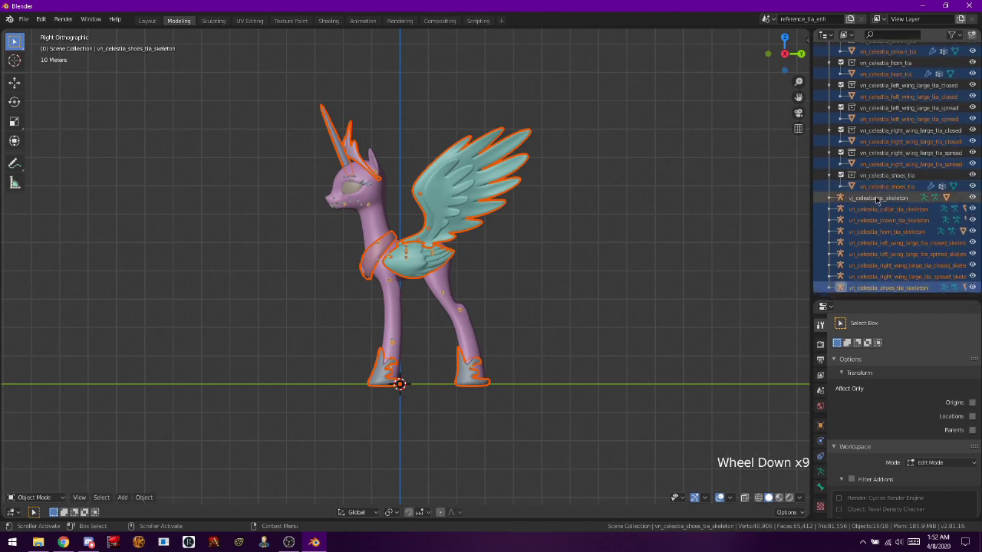
pyautogui.click(882, 189)
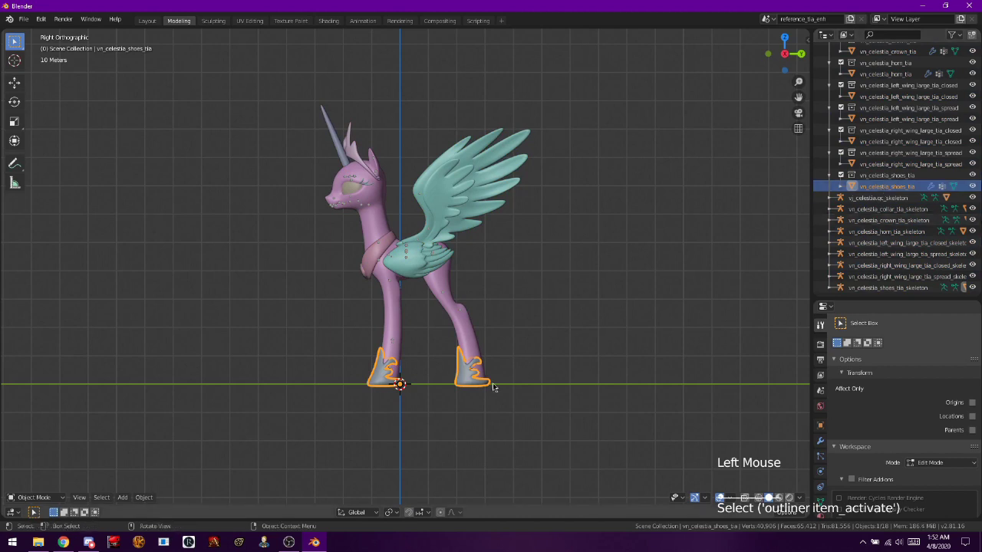
pyautogui.scroll(4, 491, 387)
pyautogui.scroll(-1, 490, 387)
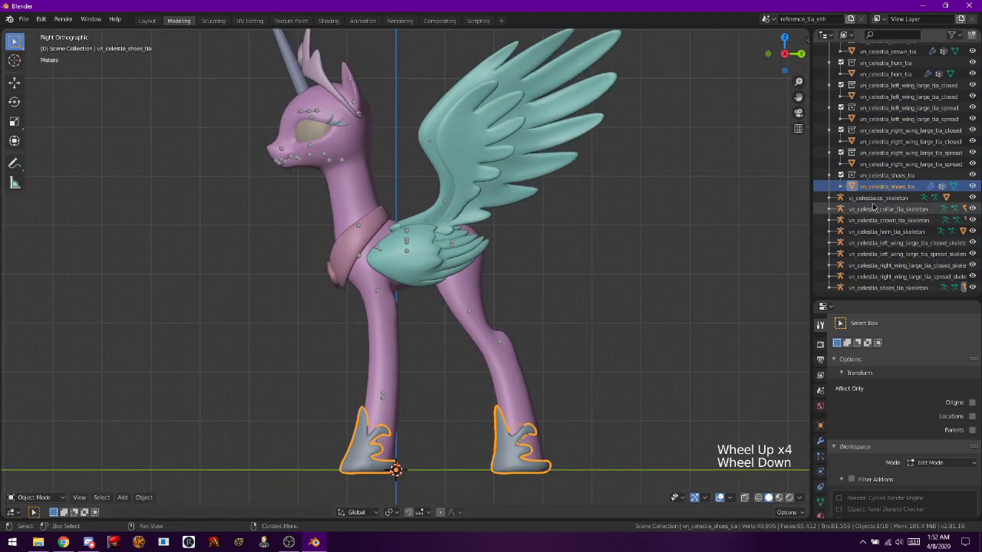
# - Select the spread and closed right wing meshes in turn to identify each one on the model
pyautogui.click(874, 163)
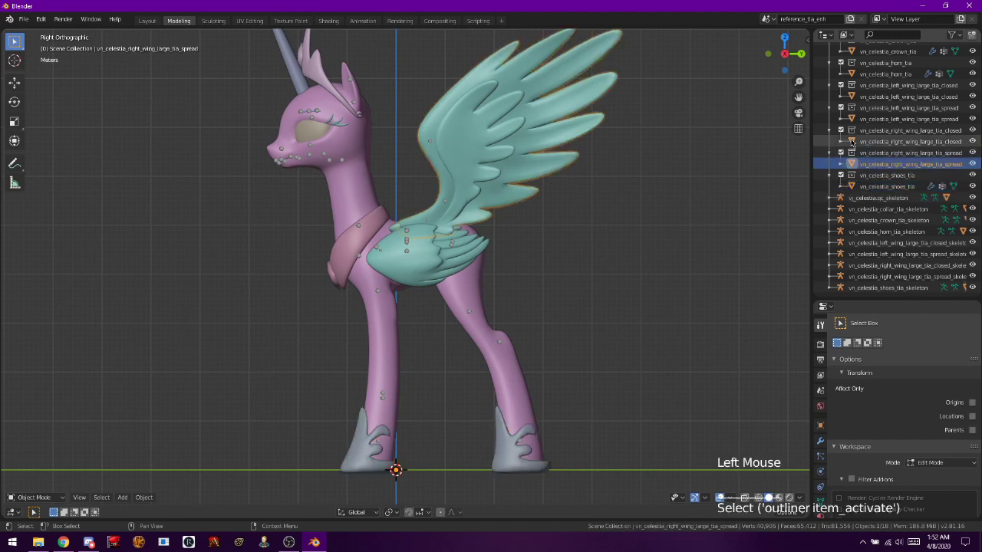
pyautogui.click(852, 143)
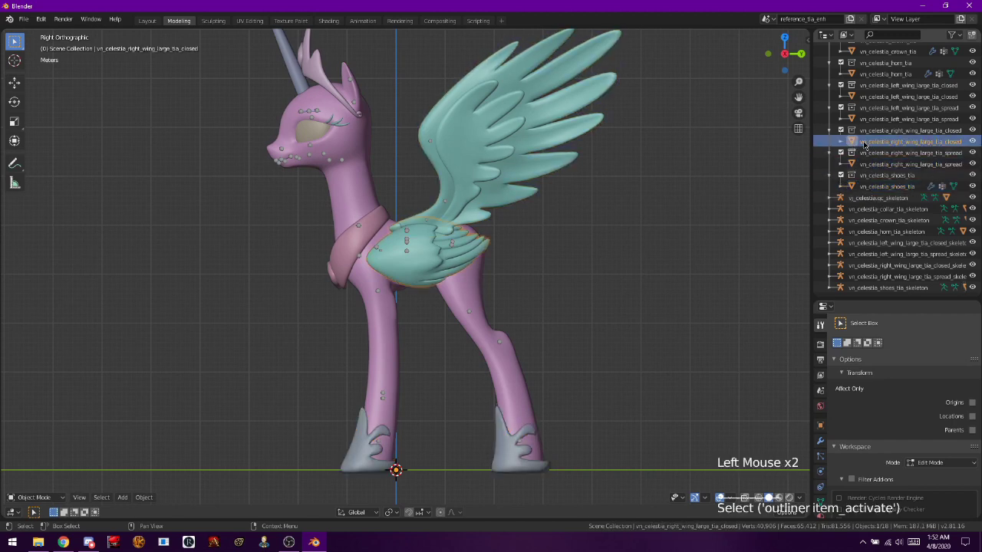
pyautogui.click(868, 144)
pyautogui.click(870, 165)
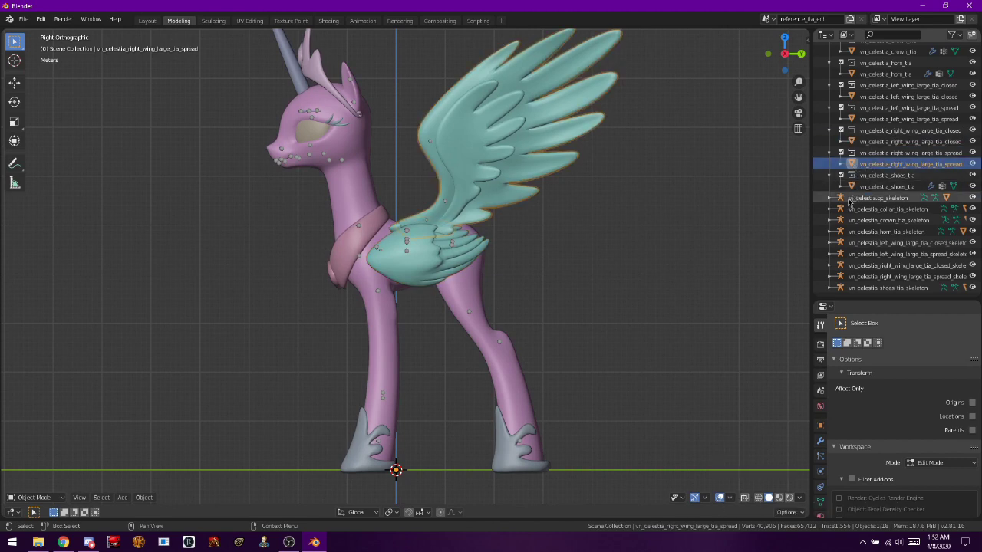
# - Compare the body, collar and crown skeletons by selecting each in turn, finishing with the shoes mesh selected
pyautogui.click(856, 201)
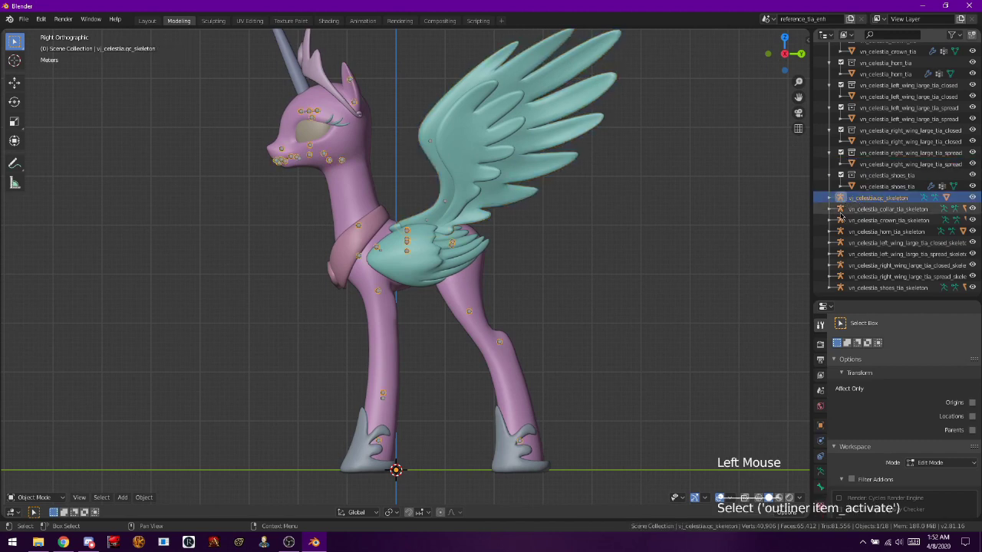
pyautogui.click(889, 210)
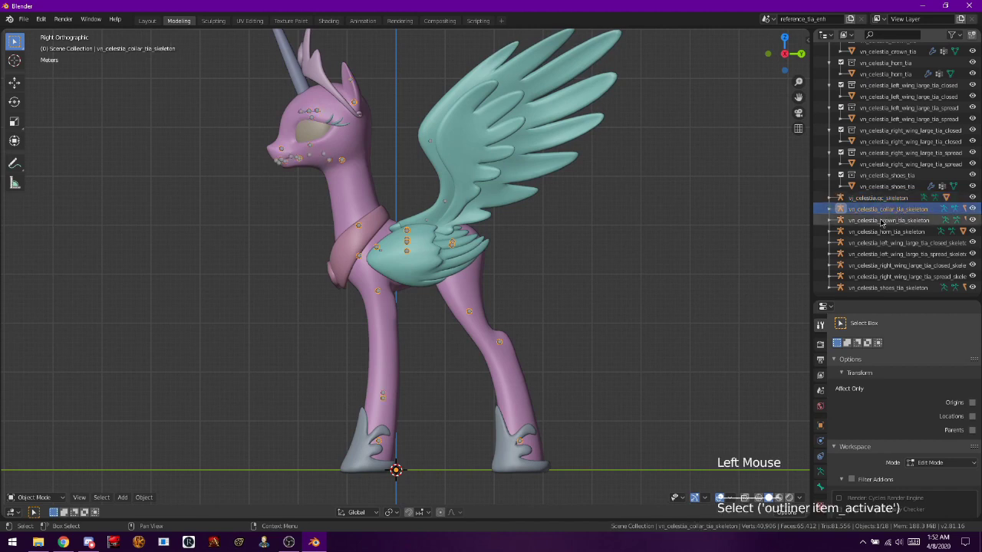
pyautogui.click(881, 221)
pyautogui.click(880, 186)
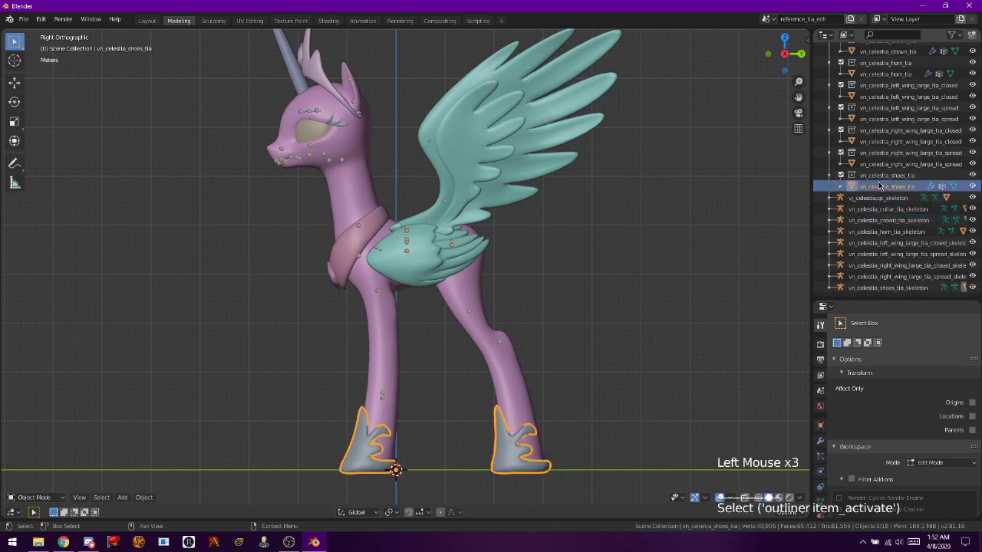
# - Select the spread right wing mesh, followed by the collar, crown and horn skeletons in turn, to identify each on the model
pyautogui.click(880, 165)
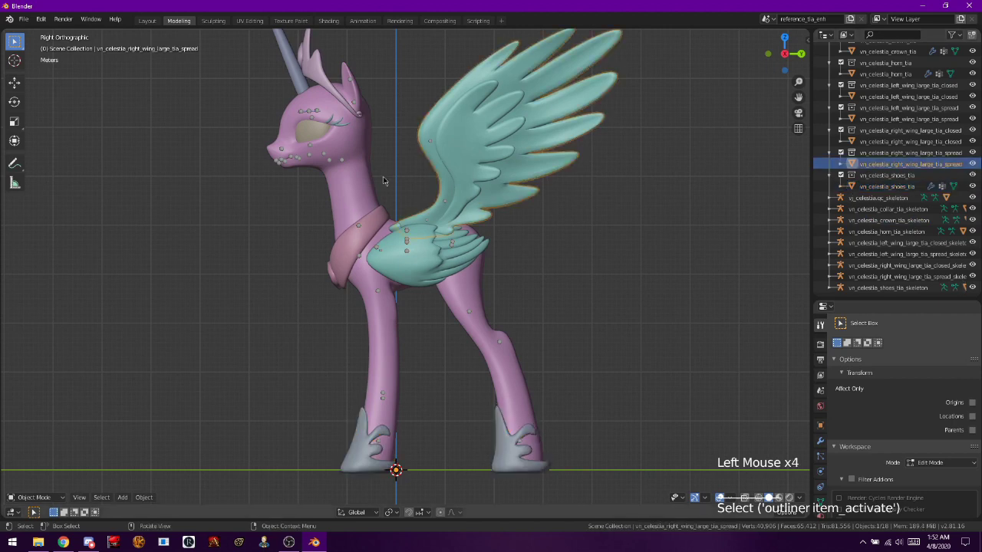
pyautogui.press('KP_9')
pyautogui.press('KP_9')
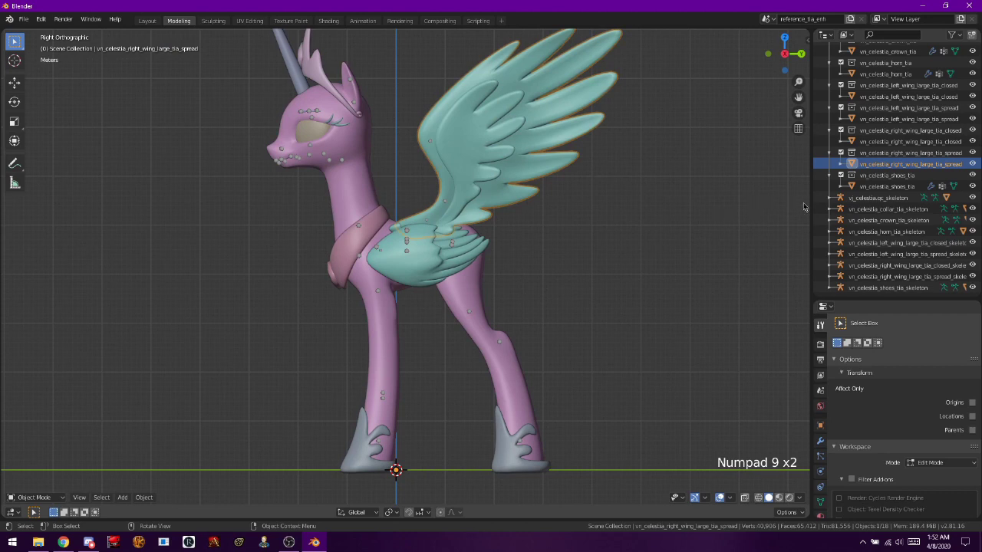
pyautogui.click(865, 209)
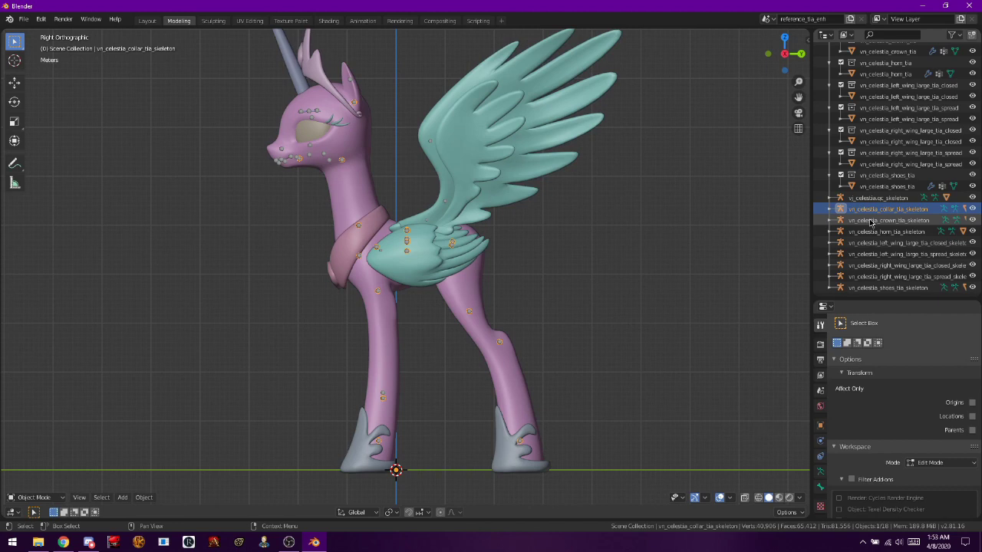
pyautogui.click(871, 222)
pyautogui.click(869, 232)
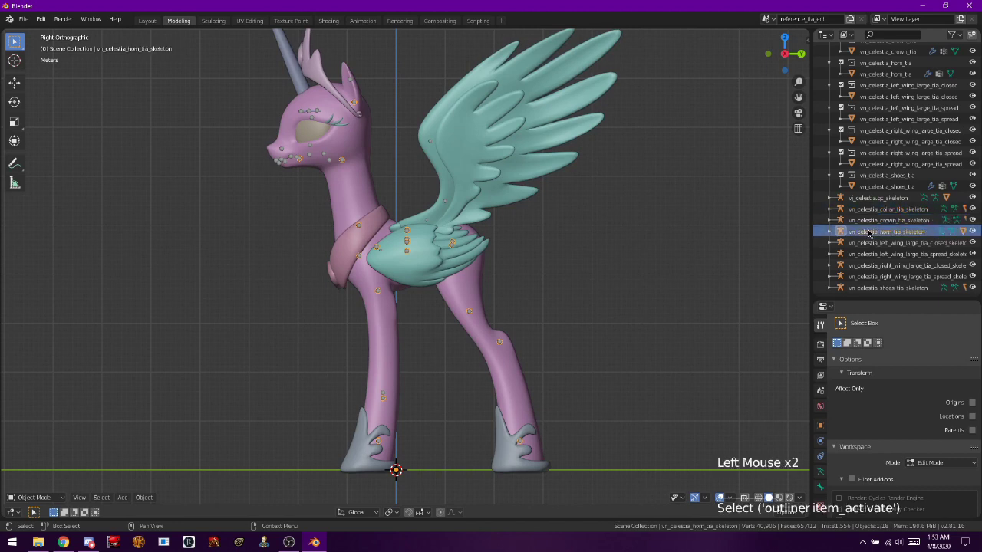
# - Delete the collar, crown, horn and shoes skeletons together, keeping the body skeleton and the four wing skeletons
pyautogui.scroll(-4, 875, 289)
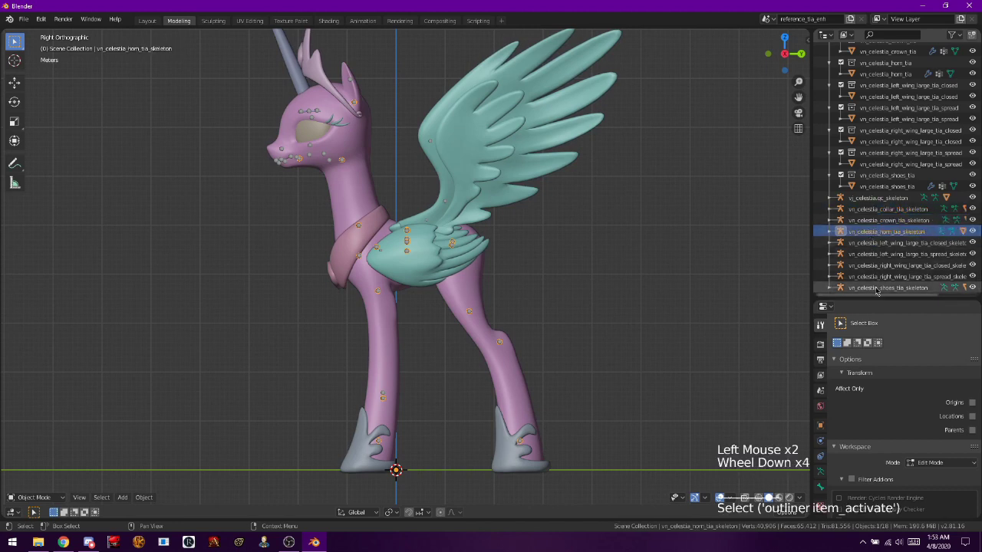
pyautogui.click(876, 289)
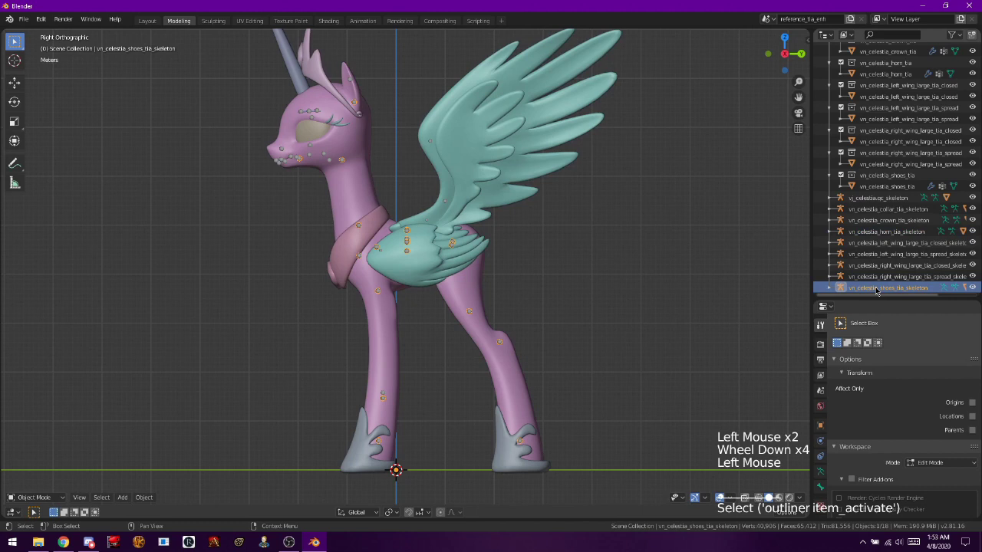
pyautogui.keyDown('ctrl'); pyautogui.click(884, 231); pyautogui.keyUp('ctrl')
pyautogui.keyDown('ctrl'); pyautogui.click(885, 220); pyautogui.keyUp('ctrl')
pyautogui.keyDown('ctrl'); pyautogui.click(887, 211); pyautogui.keyUp('ctrl')
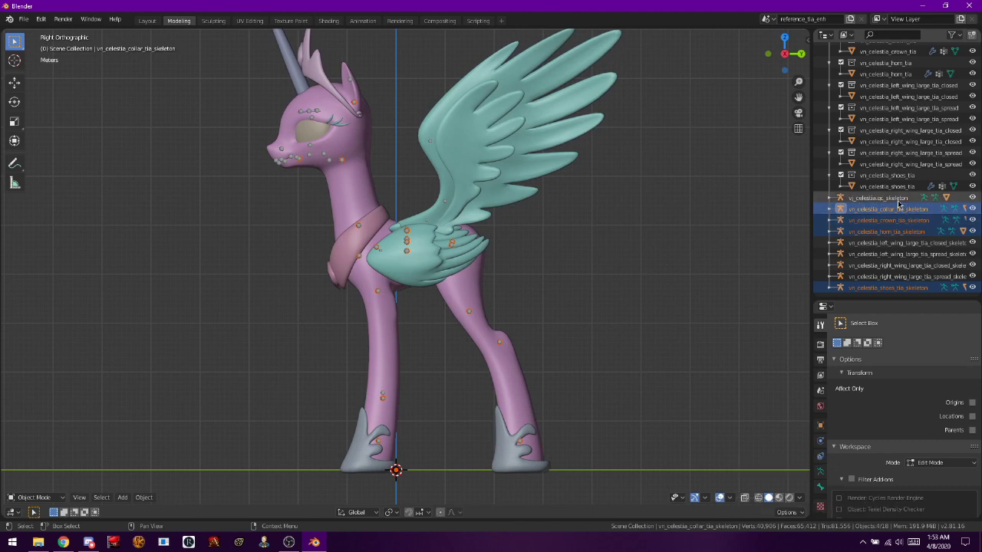
pyautogui.press('Delete')
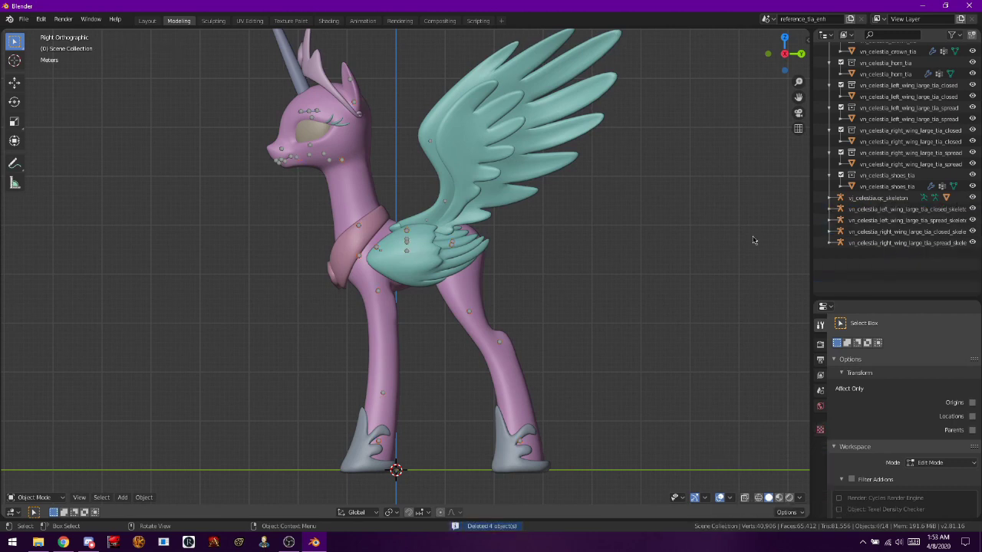
# - Compare the closed and spread left wing skeletons from the front, finishing with vn_celestia_left_wing_large_tia_spread_skeleton selected
pyautogui.scroll(-3, 867, 253)
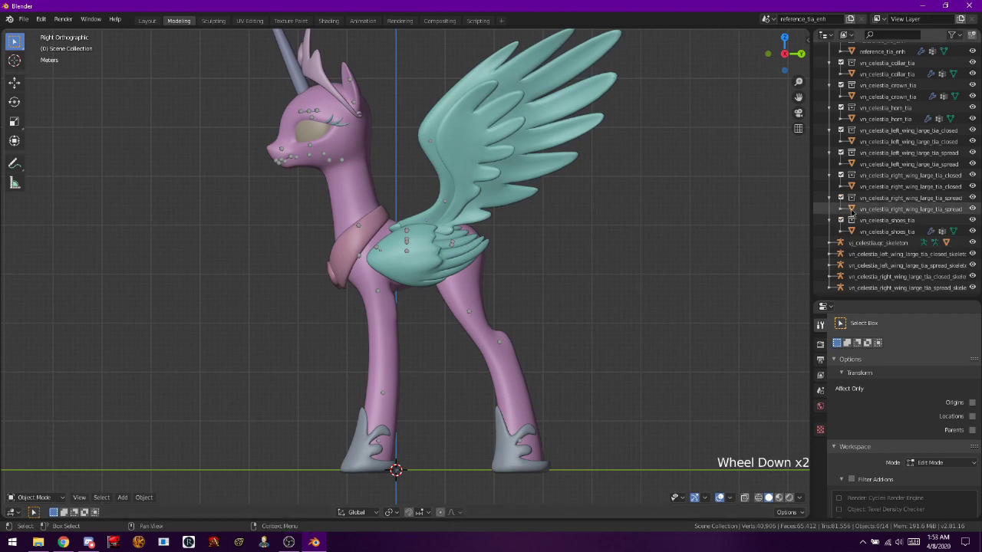
pyautogui.click(867, 254)
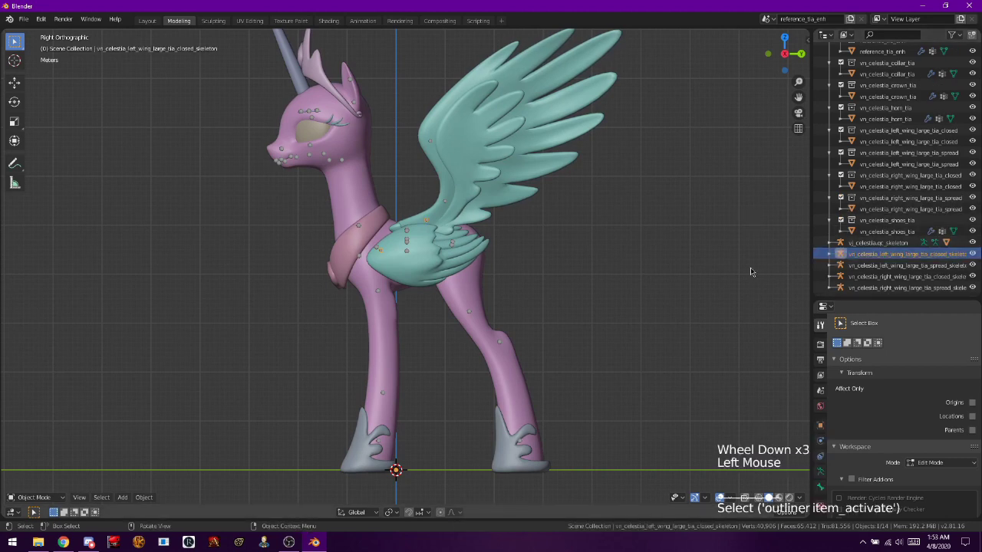
pyautogui.press('KP_1')
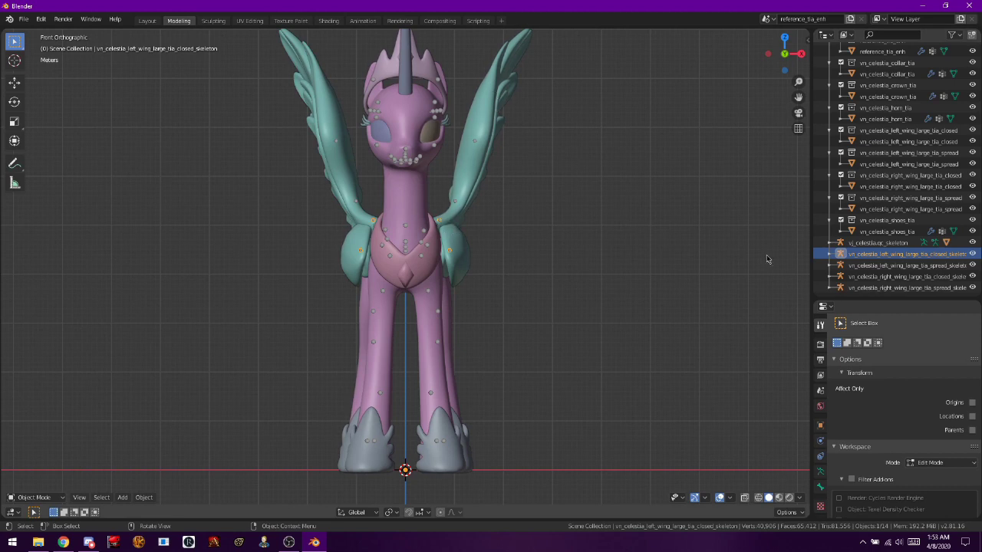
pyautogui.click(882, 265)
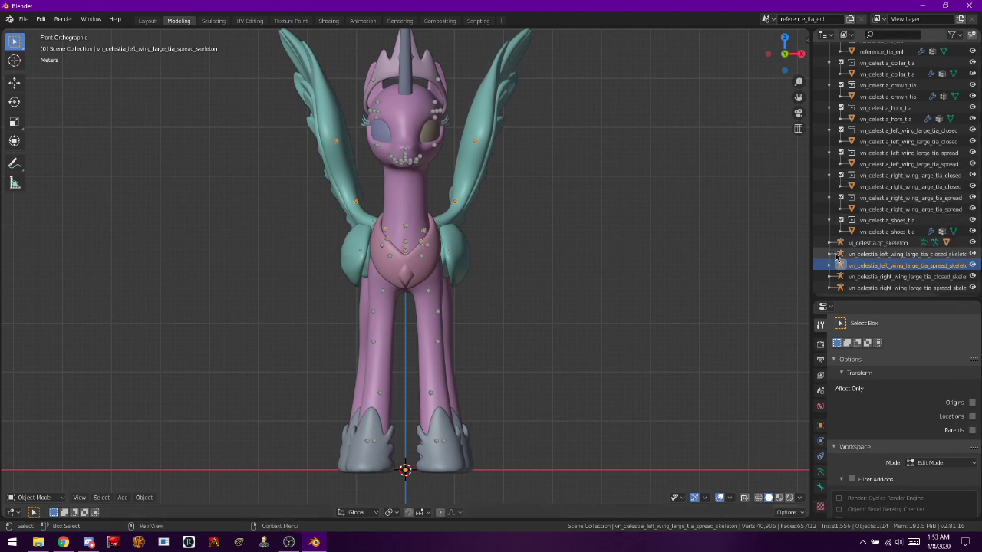
# - Hide the body skeleton and examine the spread left wing skeleton's bones from the side, front and an angled view
pyautogui.click(972, 243)
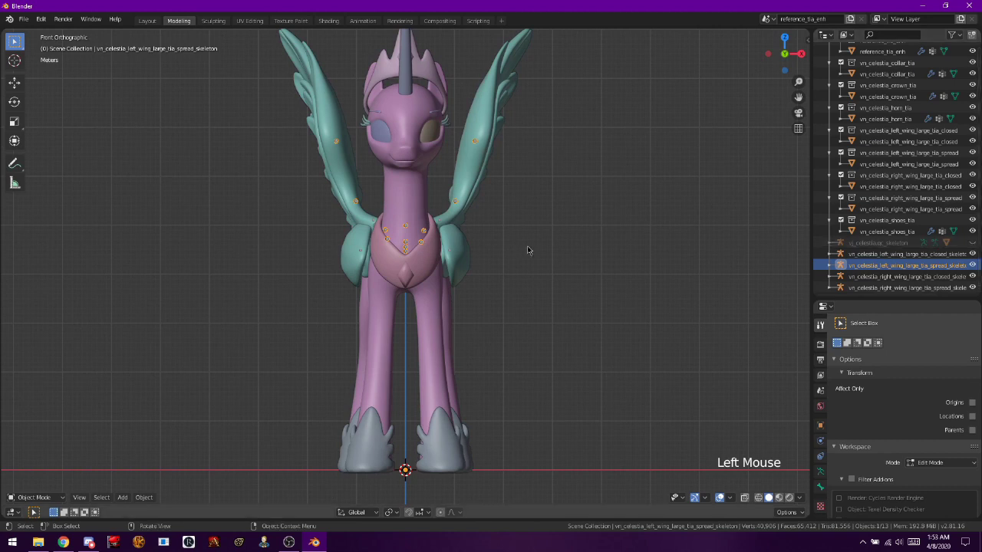
pyautogui.press('KP_3')
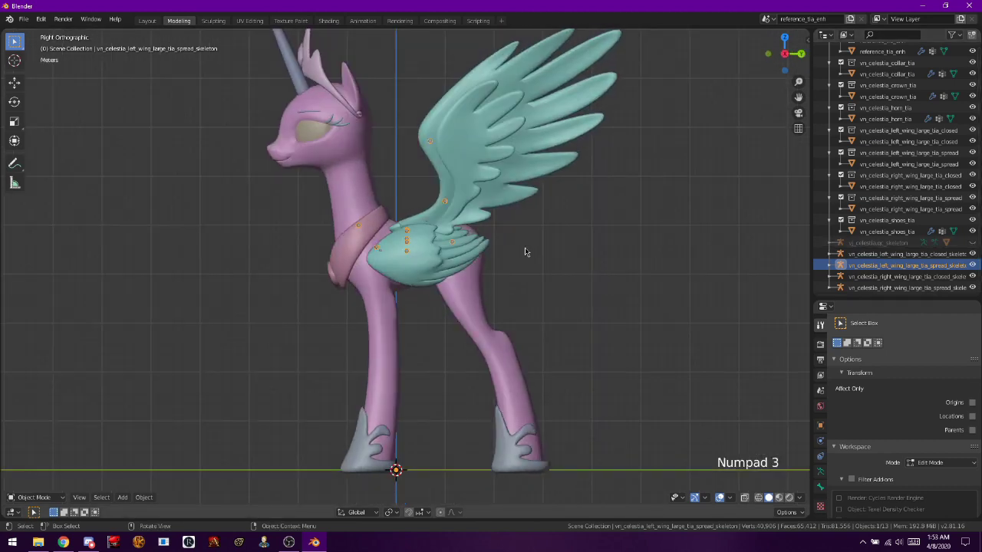
pyautogui.scroll(3, 525, 252)
pyautogui.keyDown('shift'); pyautogui.moveTo(526, 250); pyautogui.dragTo(542, 319, button='middle'); pyautogui.keyUp('shift')
pyautogui.press('KP_1')
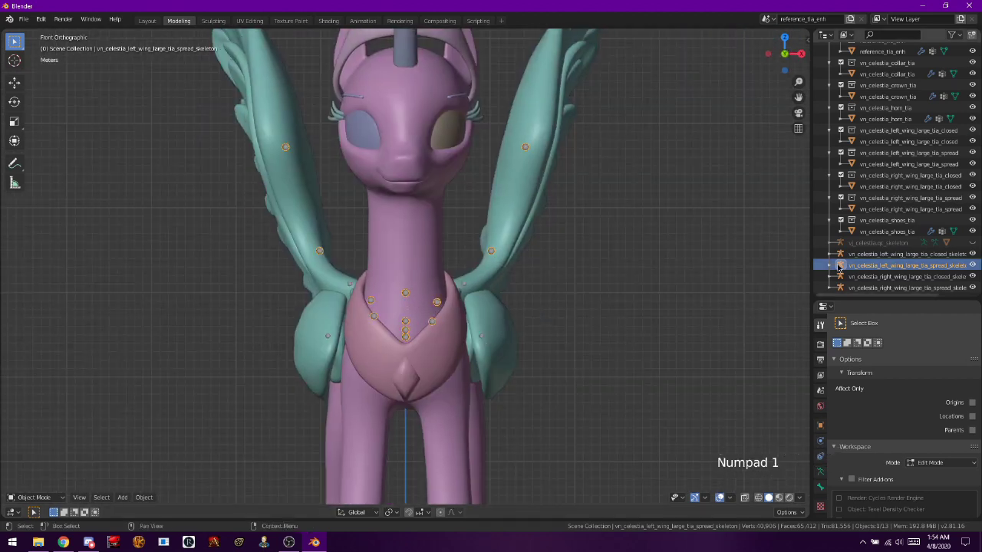
pyautogui.moveTo(605, 337); pyautogui.dragTo(422, 338, button='middle')
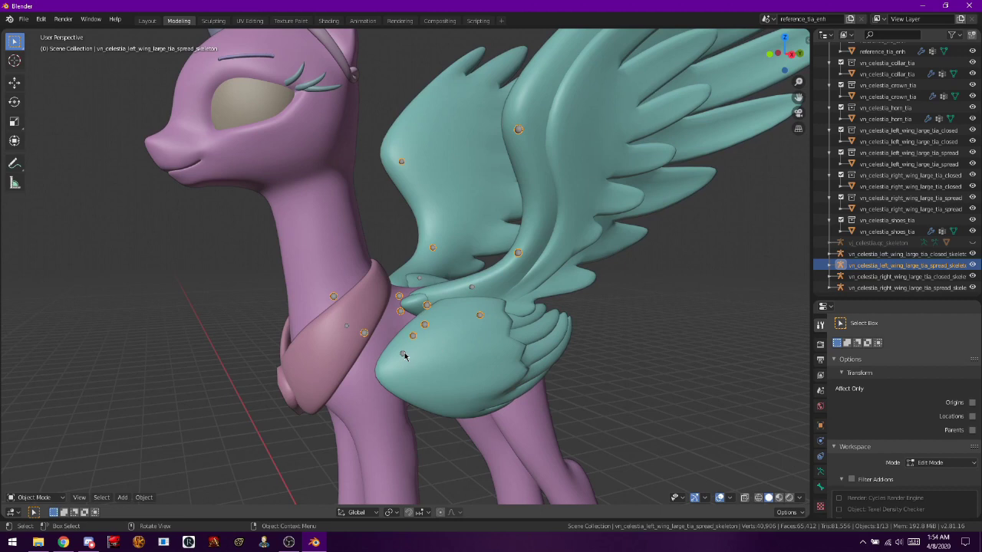
pyautogui.press('KP_3')
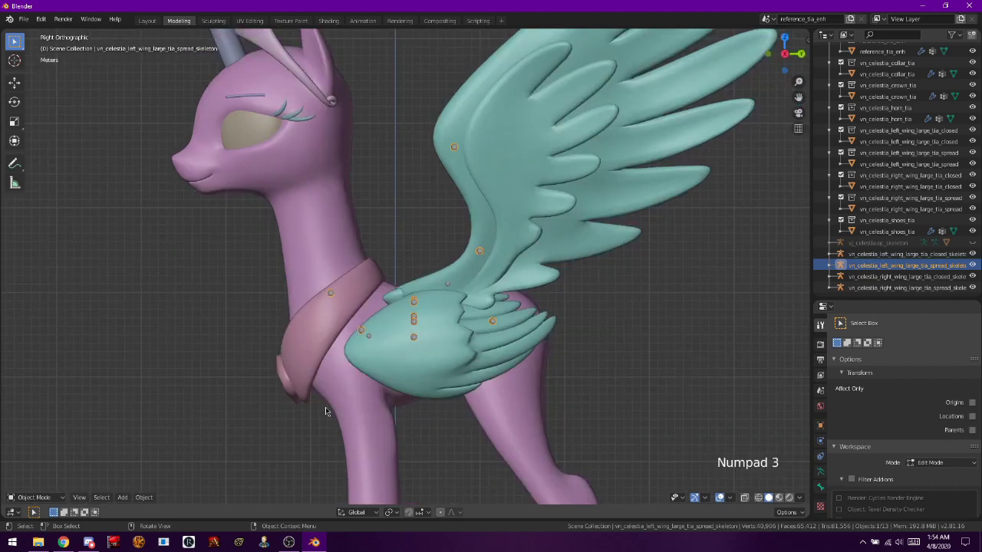
# - Enter Edit Mode on the spread left wing skeleton and inspect its bone chain at an angle and from the right side
pyautogui.click(42, 498)
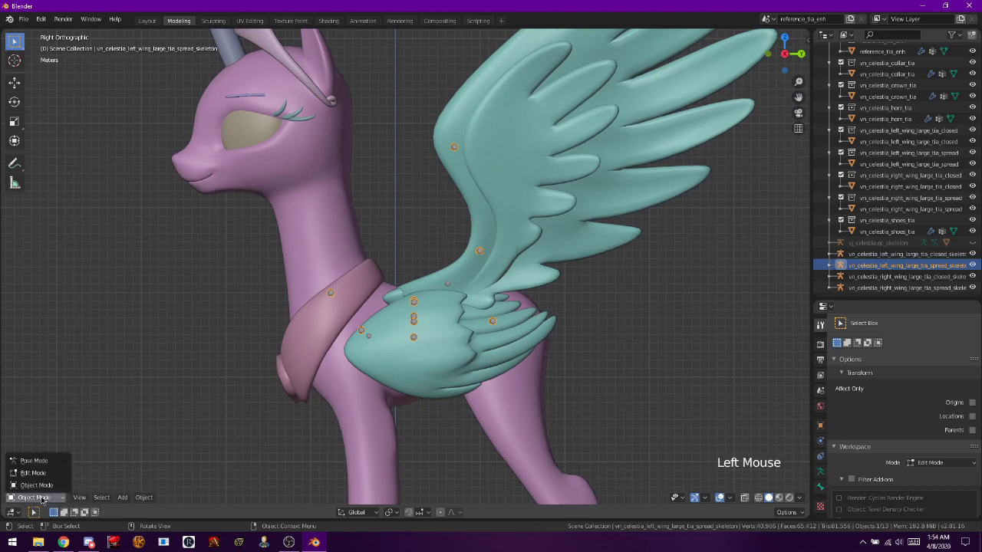
pyautogui.click(48, 474)
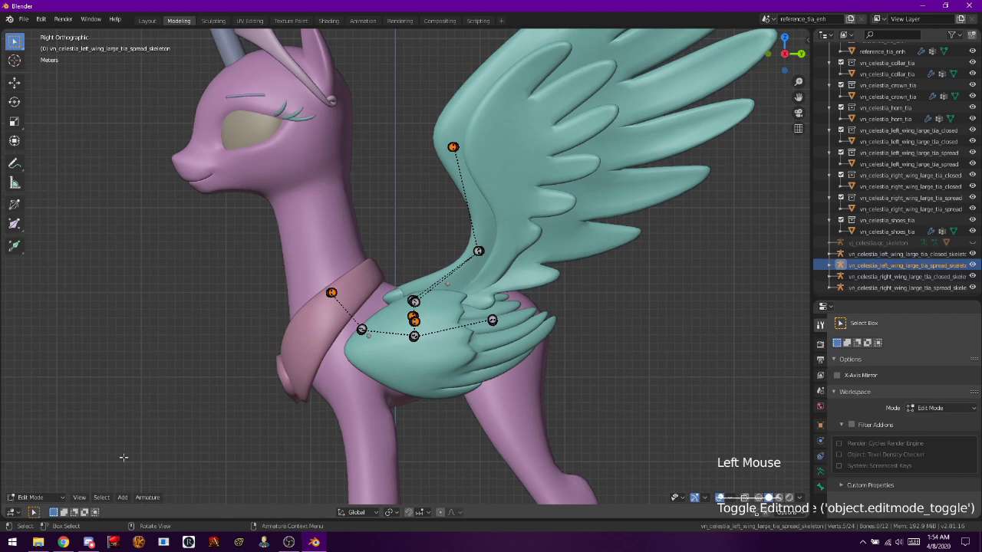
pyautogui.moveTo(256, 386); pyautogui.dragTo(354, 394, button='middle')
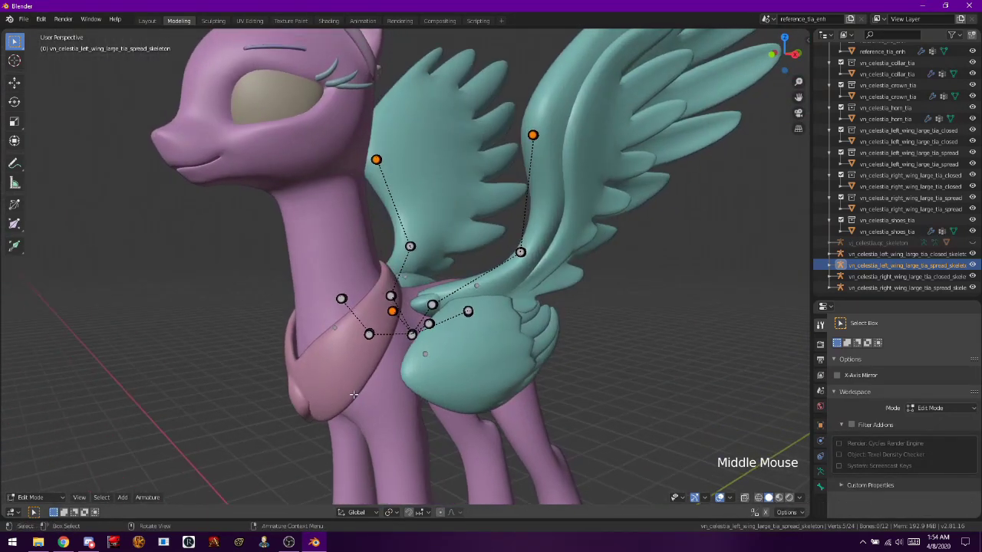
pyautogui.moveTo(636, 397)
pyautogui.mouseDown(button='middle')
pyautogui.moveTo(460, 397)
pyautogui.moveTo(628, 392)
pyautogui.mouseUp(button='middle')
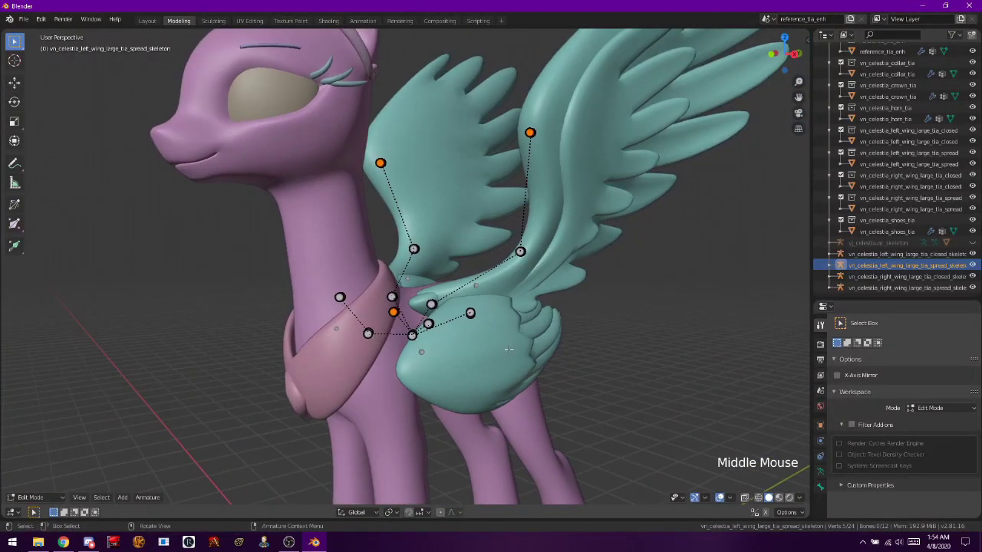
pyautogui.press('KP_3')
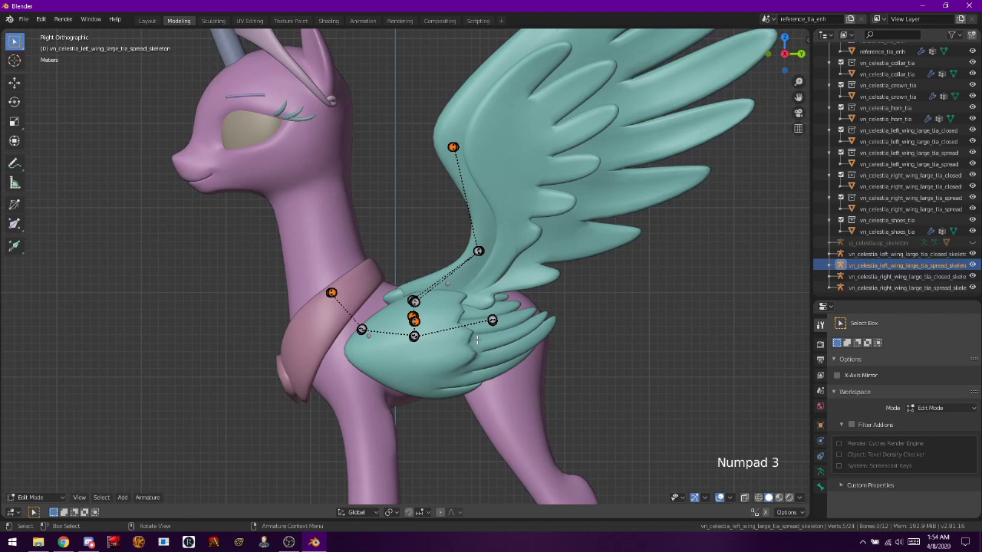
# - Clear the bone selection and use Circle Select to select the four body bones running from the collar to the rump
pyautogui.press('a')
pyautogui.press('a')
pyautogui.press('a')
pyautogui.press('c')
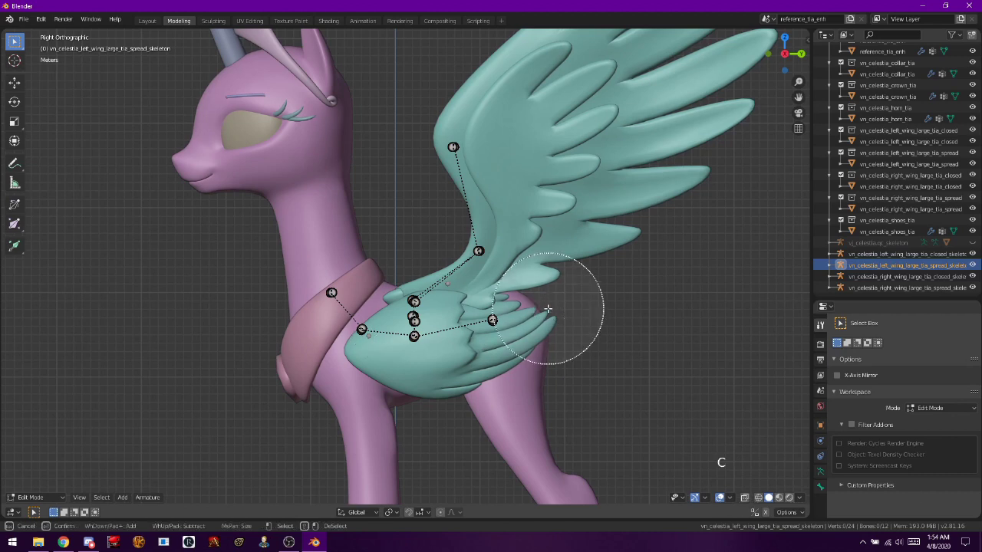
pyautogui.scroll(4, 548, 308)
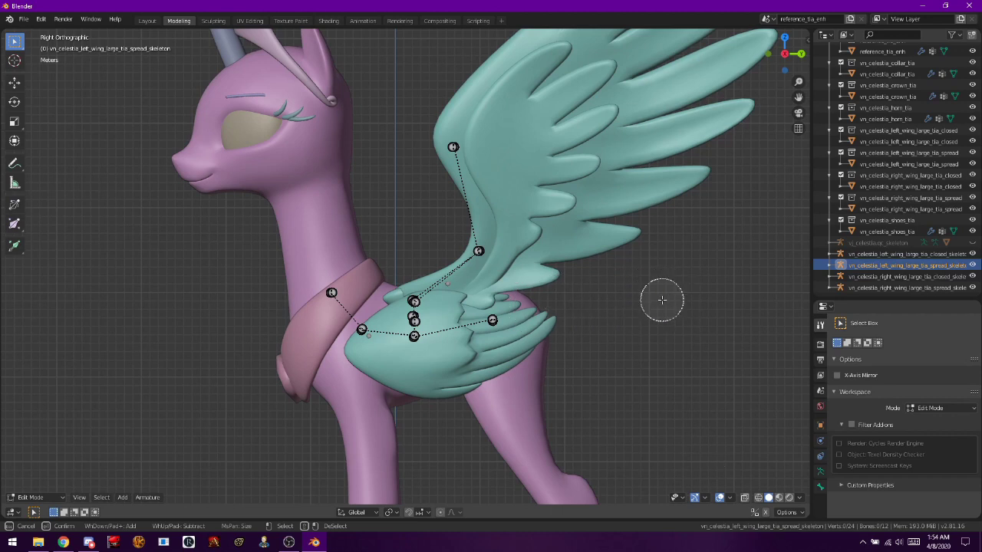
pyautogui.scroll(-3, 662, 300)
pyautogui.scroll(4, 662, 300)
pyautogui.scroll(-1, 662, 300)
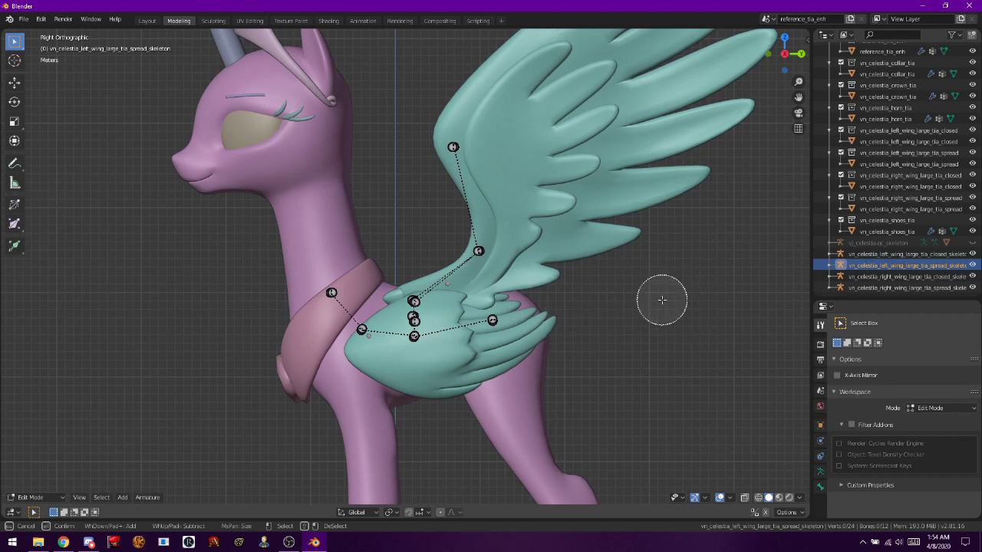
pyautogui.scroll(-3, 660, 298)
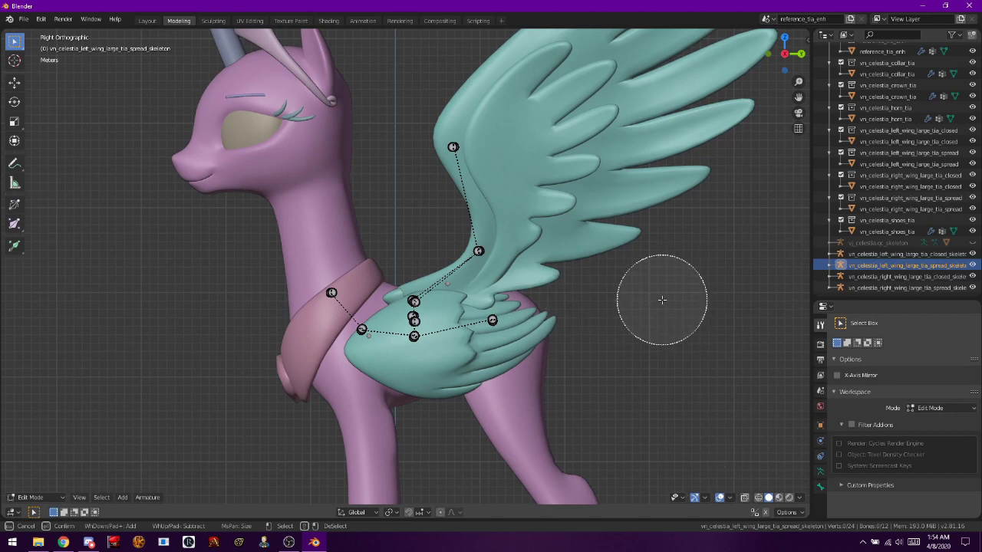
pyautogui.scroll(3, 660, 298)
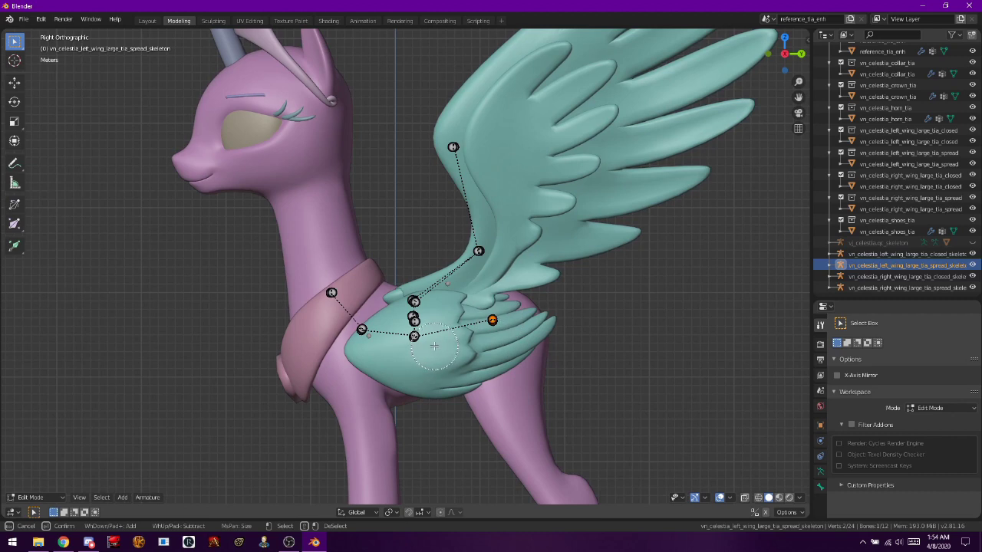
pyautogui.moveTo(433, 347)
pyautogui.mouseDown()
pyautogui.moveTo(345, 337)
pyautogui.moveTo(342, 314)
pyautogui.mouseUp()
pyautogui.rightClick(502, 324)
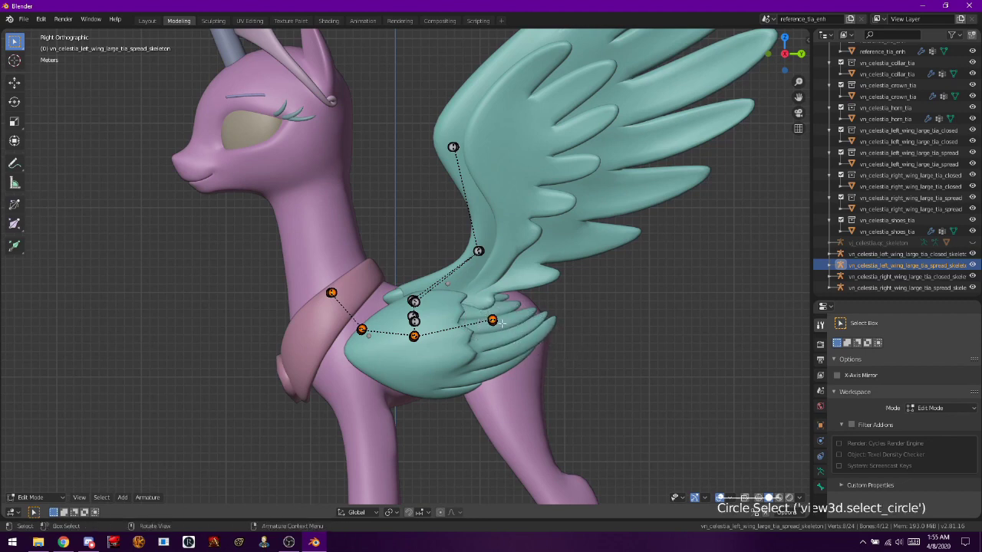
# - Deselect the four body bones with Circle Select and paint over them again to reselect them
pyautogui.press('c')
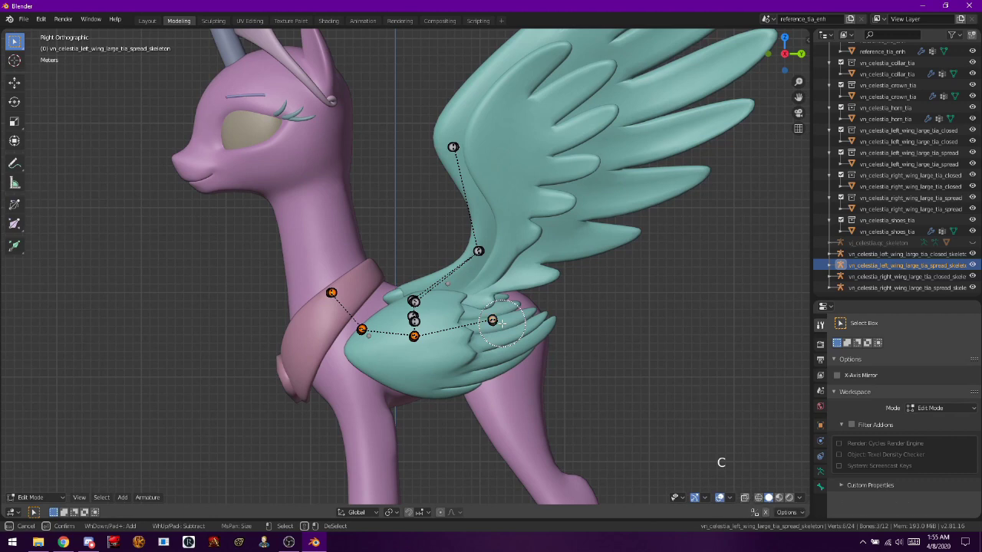
pyautogui.moveTo(502, 324); pyautogui.dragTo(499, 338, button='middle')
pyautogui.moveTo(422, 351)
pyautogui.mouseDown(button='middle')
pyautogui.moveTo(342, 322)
pyautogui.moveTo(331, 293)
pyautogui.mouseUp(button='middle')
pyautogui.moveTo(332, 292)
pyautogui.mouseDown()
pyautogui.moveTo(372, 349)
pyautogui.moveTo(453, 360)
pyautogui.moveTo(503, 321)
pyautogui.mouseUp()
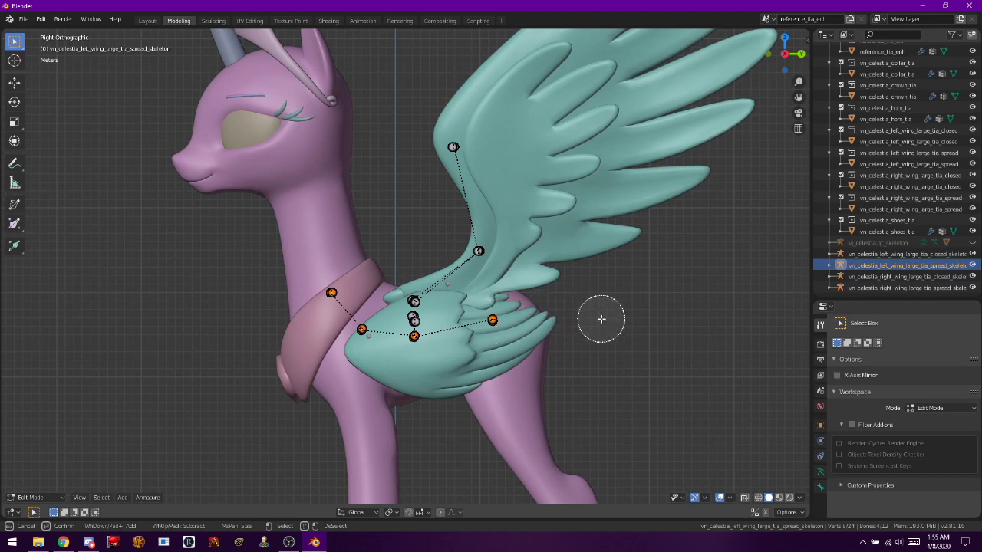
pyautogui.press('Escape')
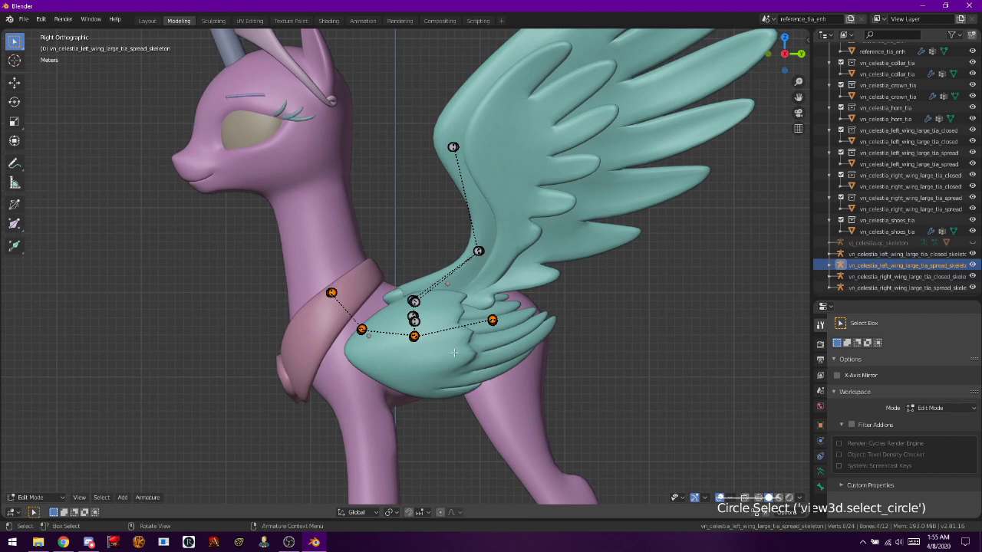
# - Delete the four selected body bones from the spread left wing skeleton and check the remaining wing bones from the right side
pyautogui.moveTo(371, 363); pyautogui.dragTo(474, 381, button='middle')
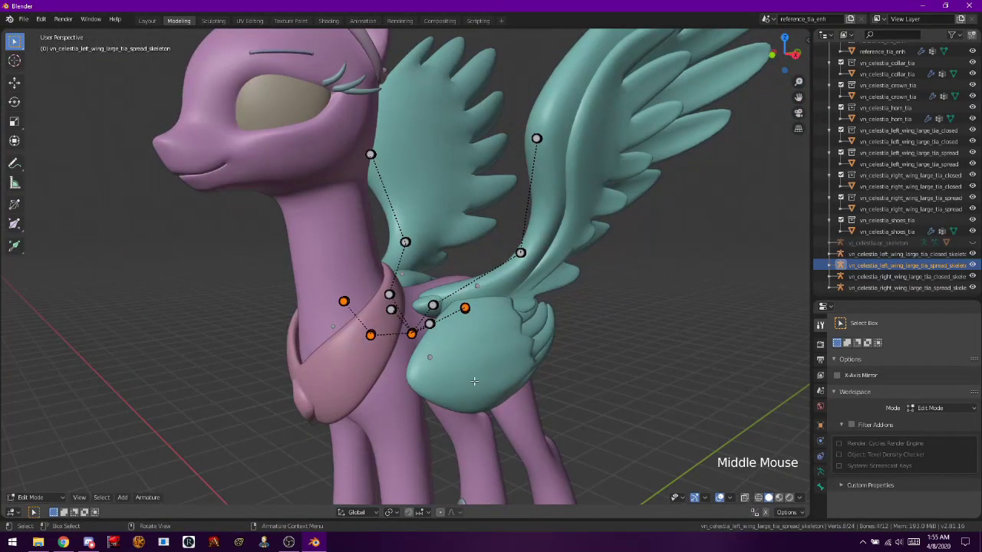
pyautogui.press('x')
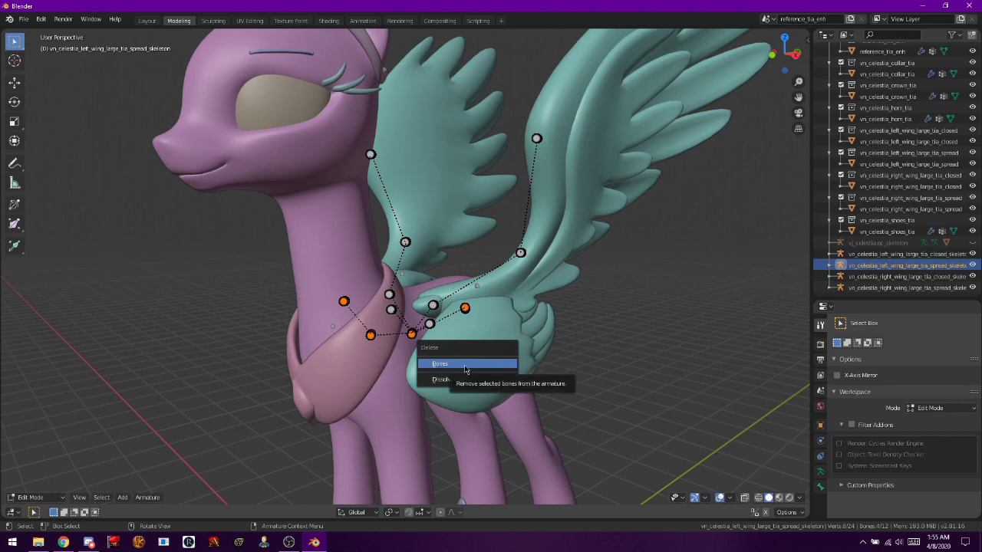
pyautogui.click(465, 365)
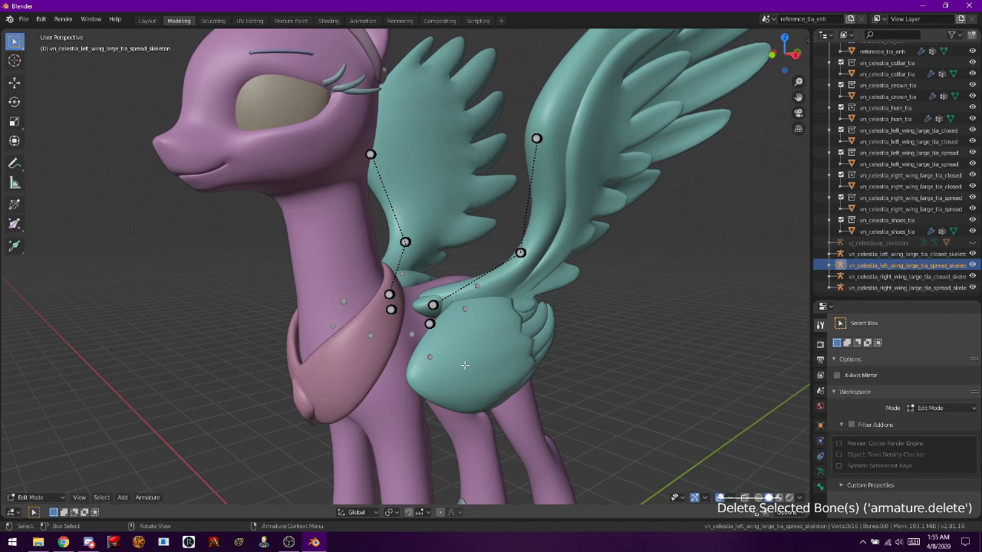
pyautogui.press('KP_3')
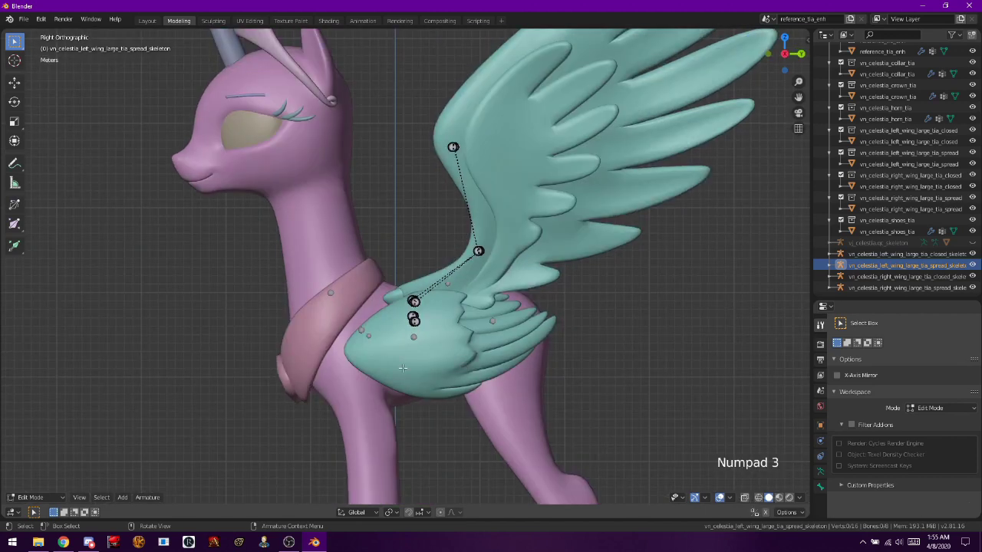
# - Select the left closed-wing bone beneath the spread wing's base and toggle the spread left wing skeleton's visibility to check which bones belong to it
pyautogui.moveTo(464, 366); pyautogui.dragTo(522, 370, button='middle')
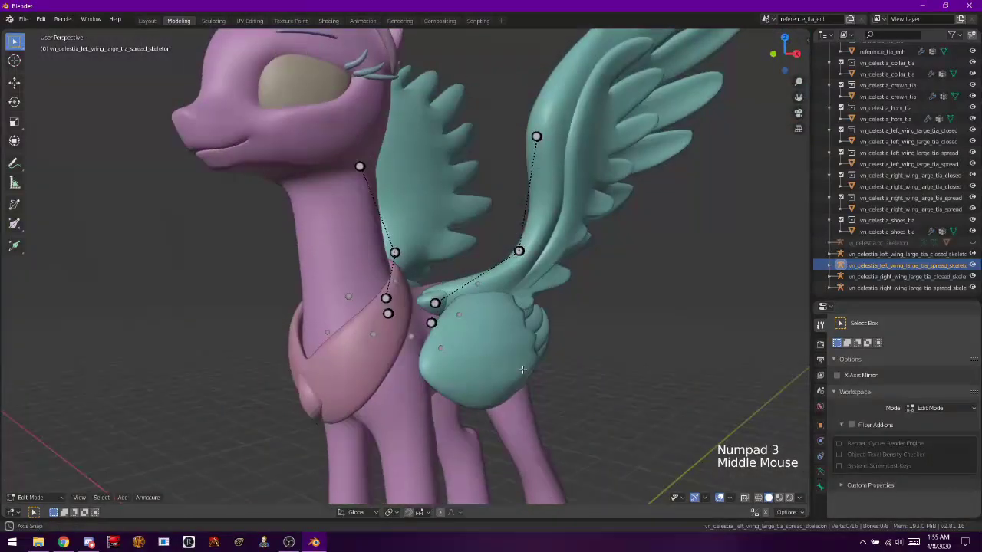
pyautogui.click(432, 323)
pyautogui.scroll(3, 432, 322)
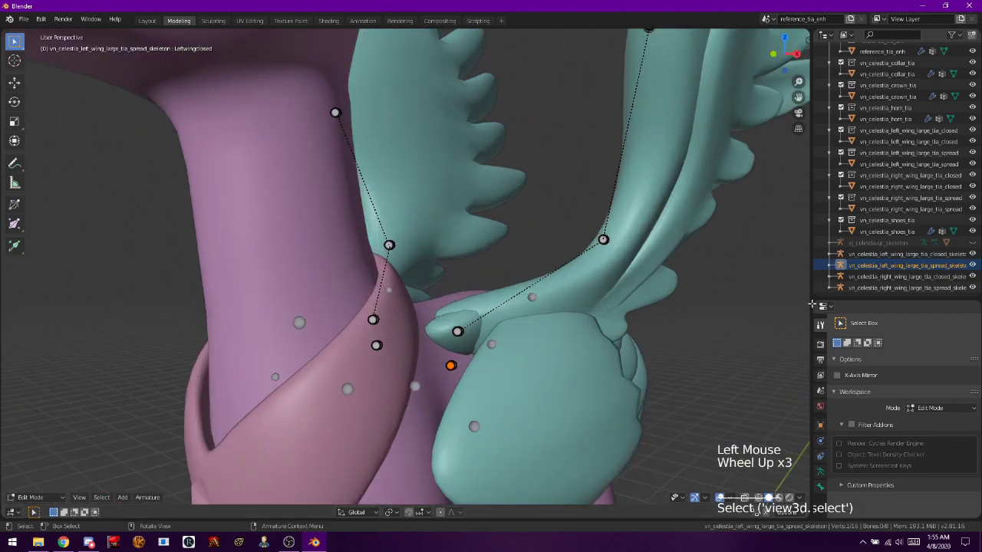
pyautogui.click(978, 269)
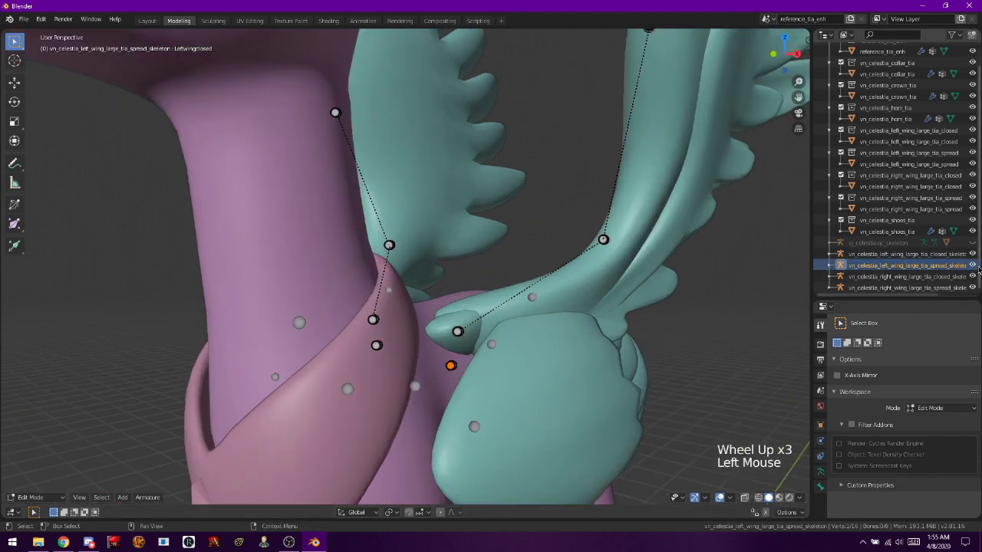
pyautogui.click(973, 266)
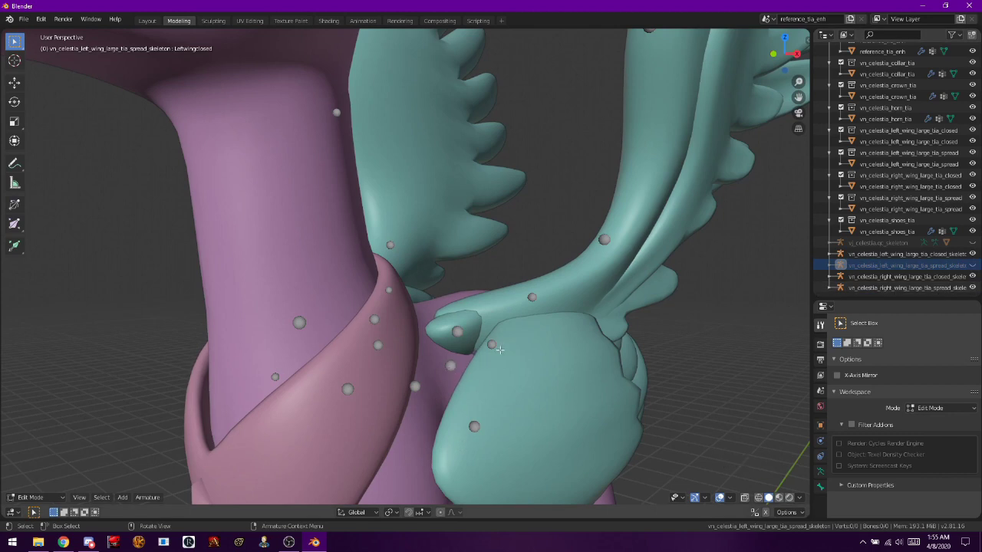
pyautogui.click(450, 365)
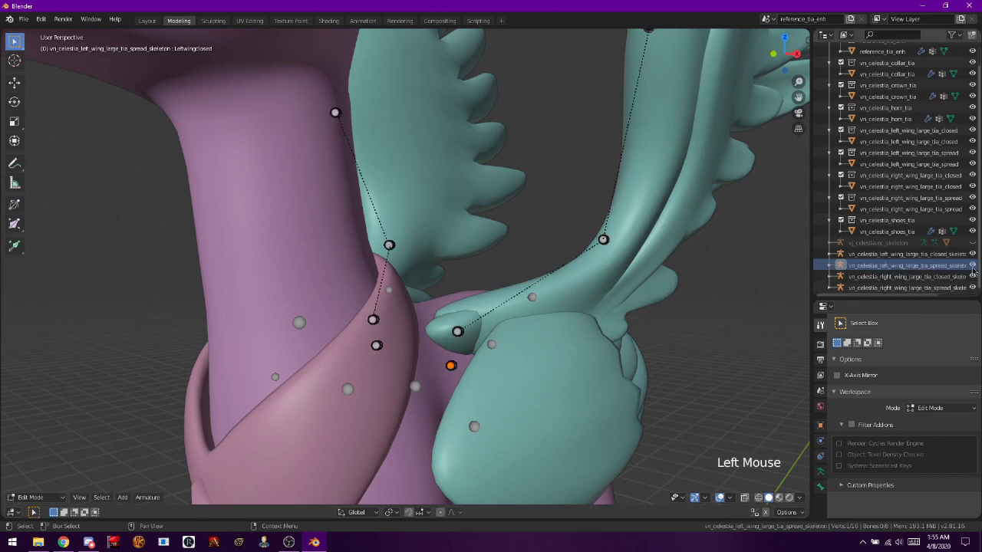
# - Circle Select the leftover bone over the collar, just below the opposite wing's chain, and delete it from the spread left wing skeleton
pyautogui.press('c')
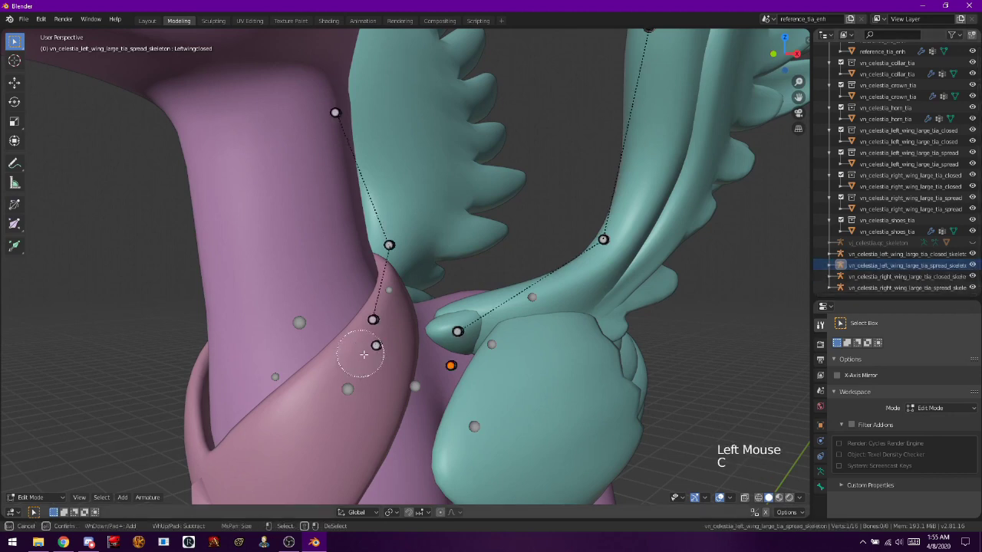
pyautogui.click(369, 356)
pyautogui.rightClick(369, 358)
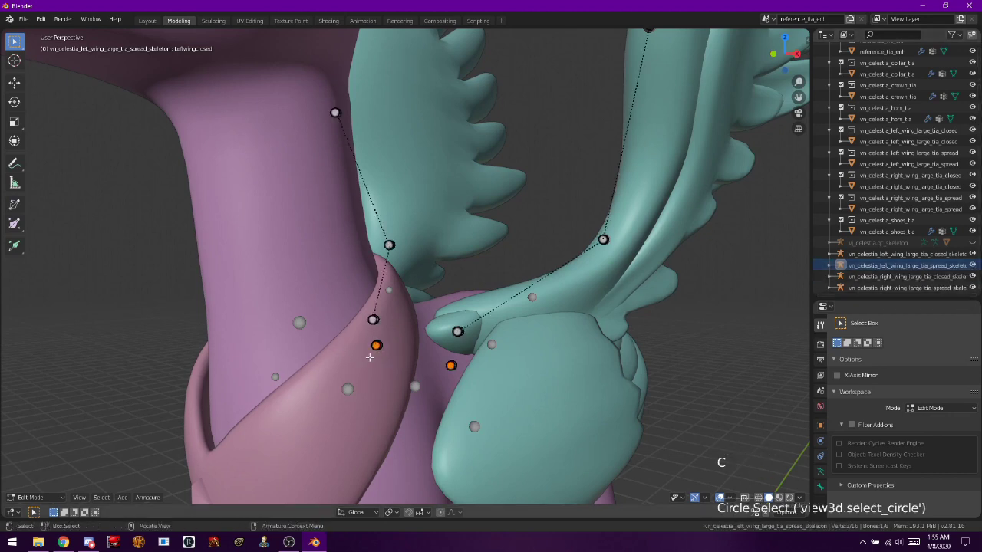
pyautogui.press('x')
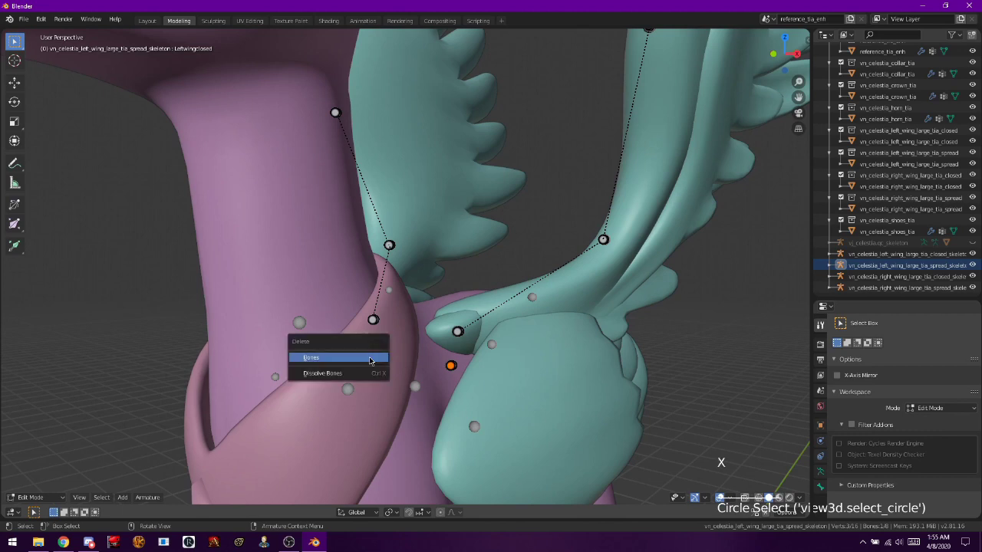
pyautogui.click(369, 358)
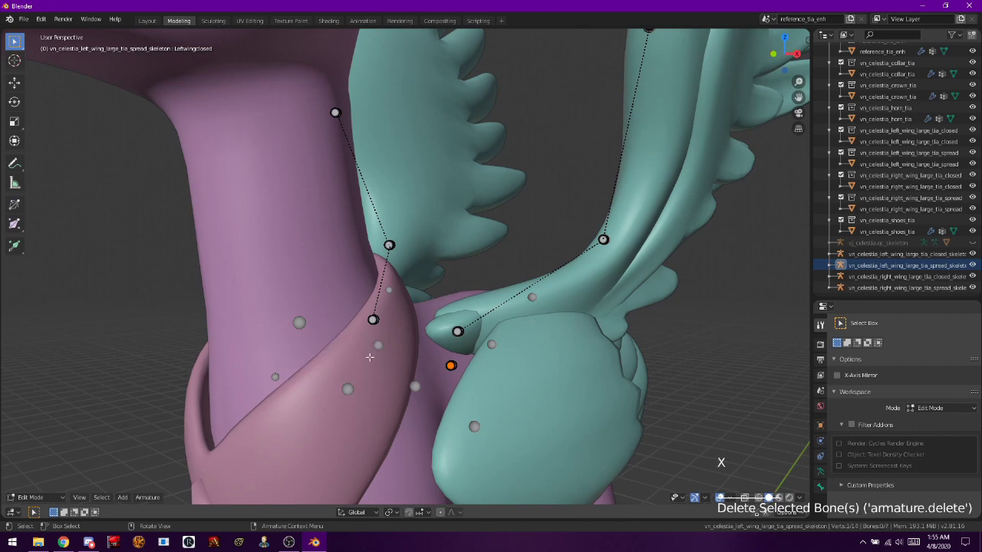
# - Delete the left closed-wing bone from the spread left wing skeleton and check the remaining bones in the right orthographic view
pyautogui.press('c')
pyautogui.click(449, 361)
pyautogui.rightClick(449, 361)
pyautogui.press('x')
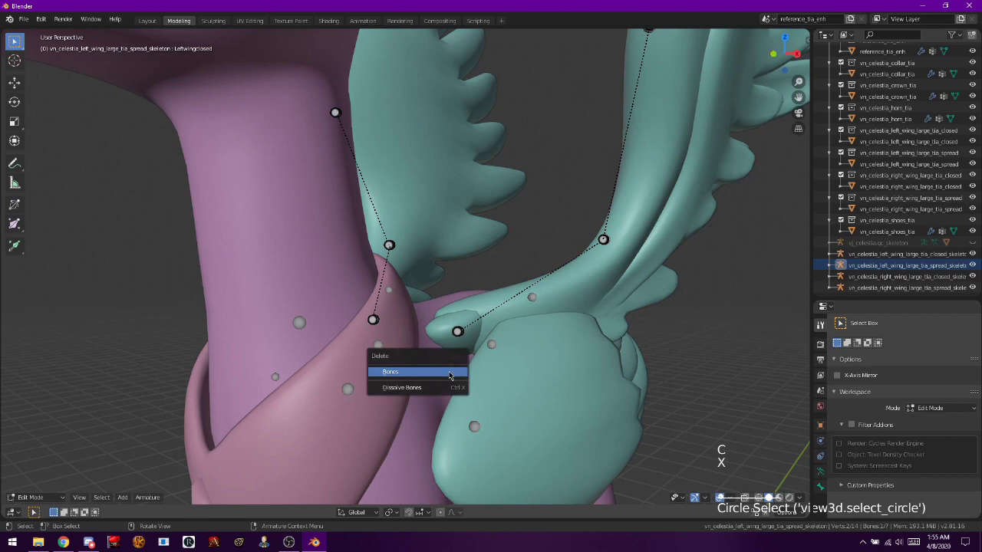
pyautogui.click(450, 374)
pyautogui.press('KP_3')
pyautogui.scroll(-1, 448, 371)
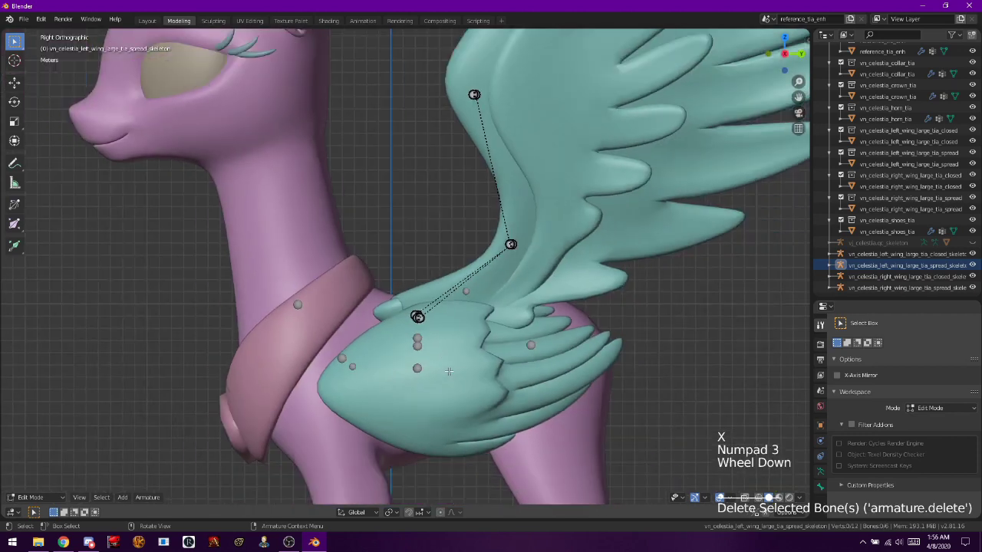
# - Return to Object Mode and hide the spread left wing skeleton
pyautogui.click(51, 498)
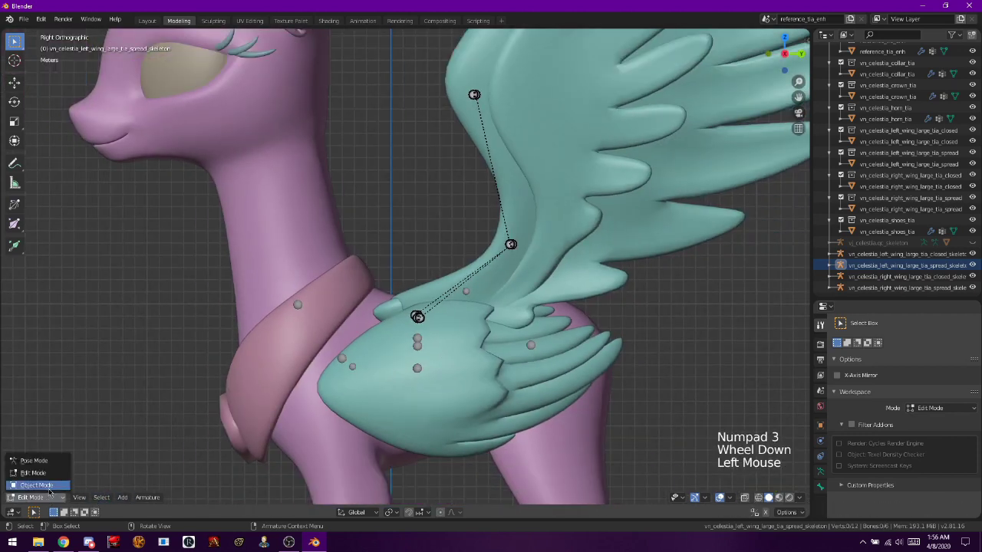
pyautogui.click(37, 485)
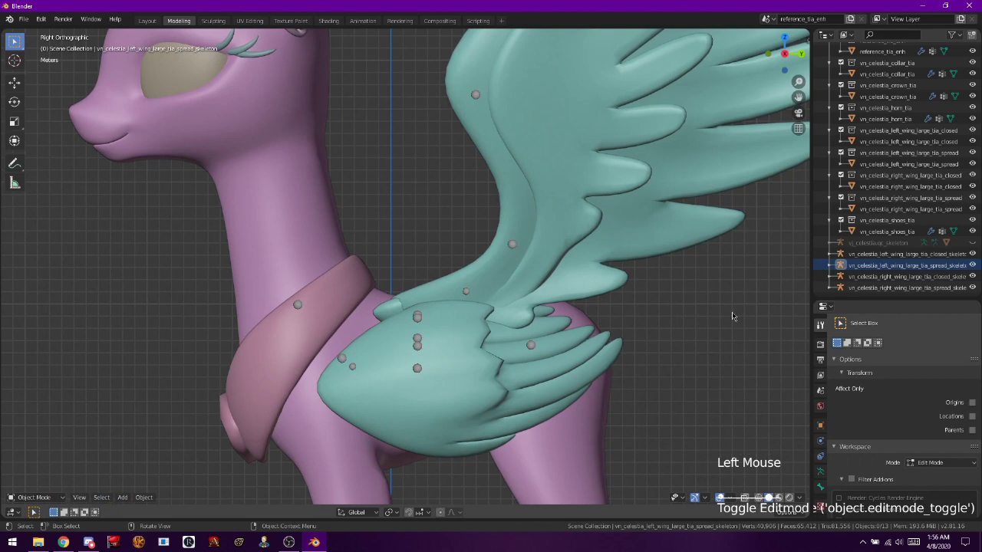
pyautogui.click(972, 265)
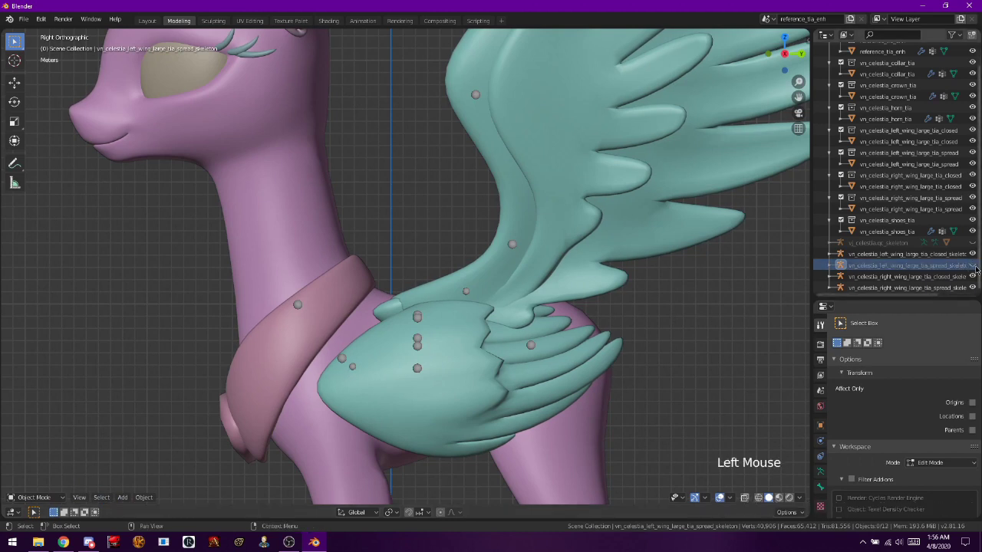
pyautogui.scroll(-2, 568, 315)
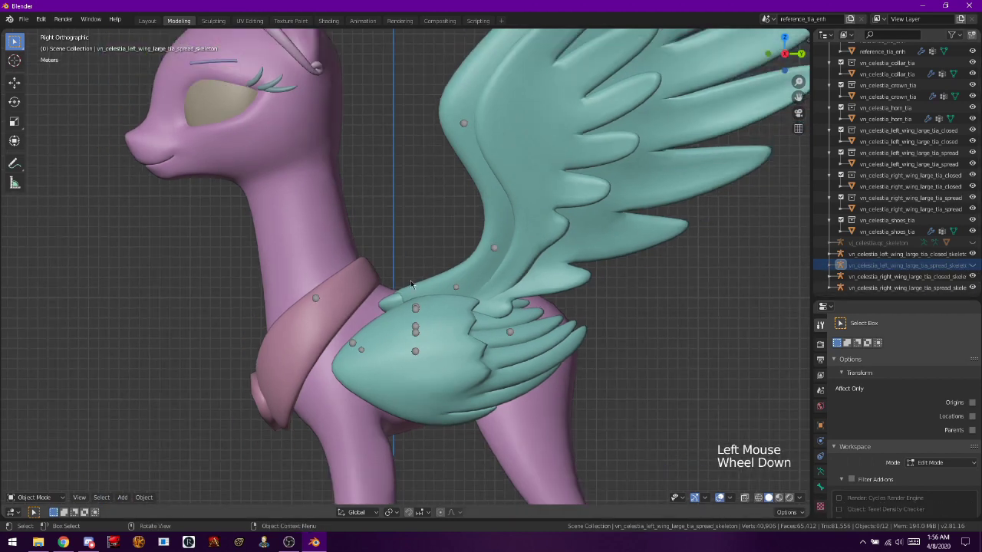
pyautogui.moveTo(400, 283); pyautogui.dragTo(473, 298, button='middle')
pyautogui.scroll(-1, 473, 298)
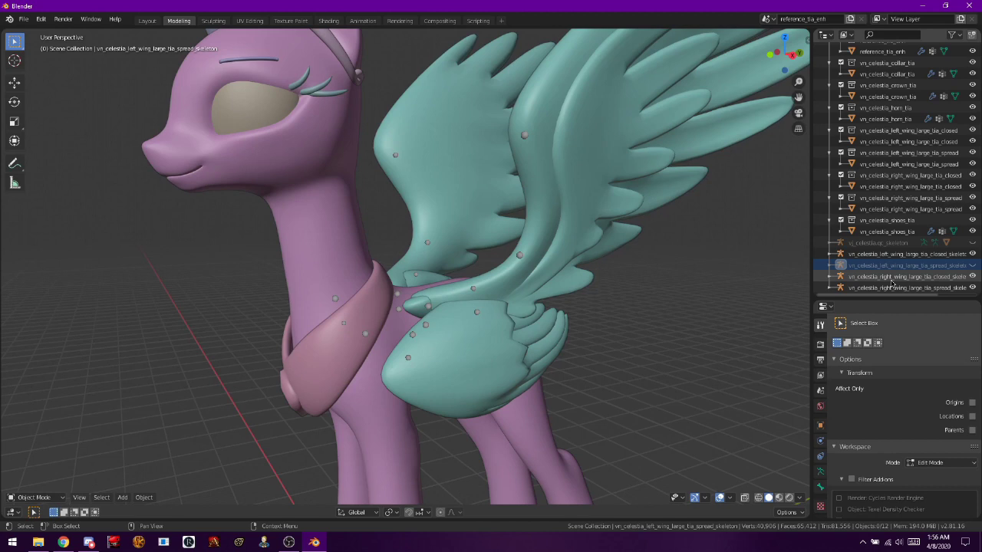
# - Identify the spread right wing skeleton by toggling its visibility, and delete both the spread and closed right wing skeletons
pyautogui.click(971, 288)
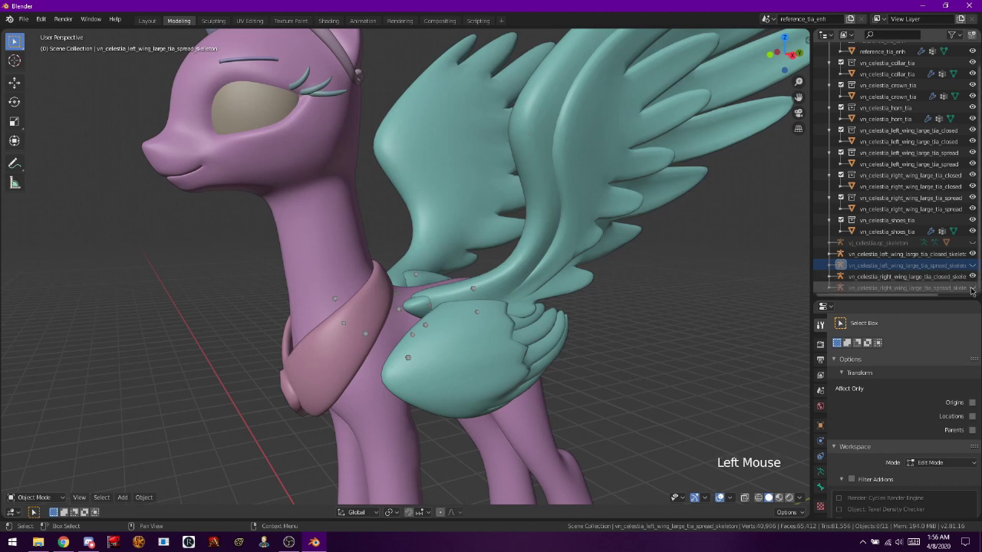
pyautogui.click(972, 289)
pyautogui.click(948, 289)
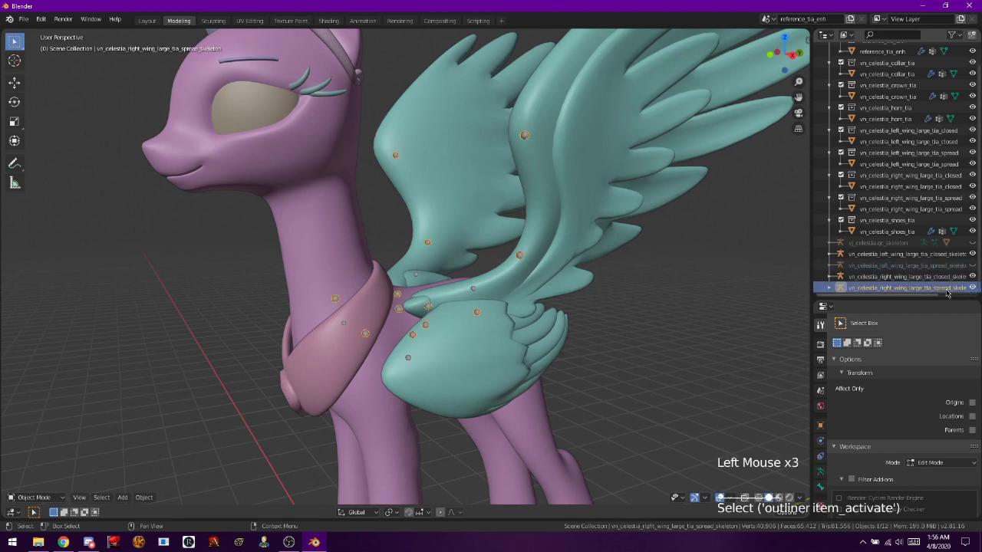
pyautogui.rightClick(947, 291)
pyautogui.click(926, 316)
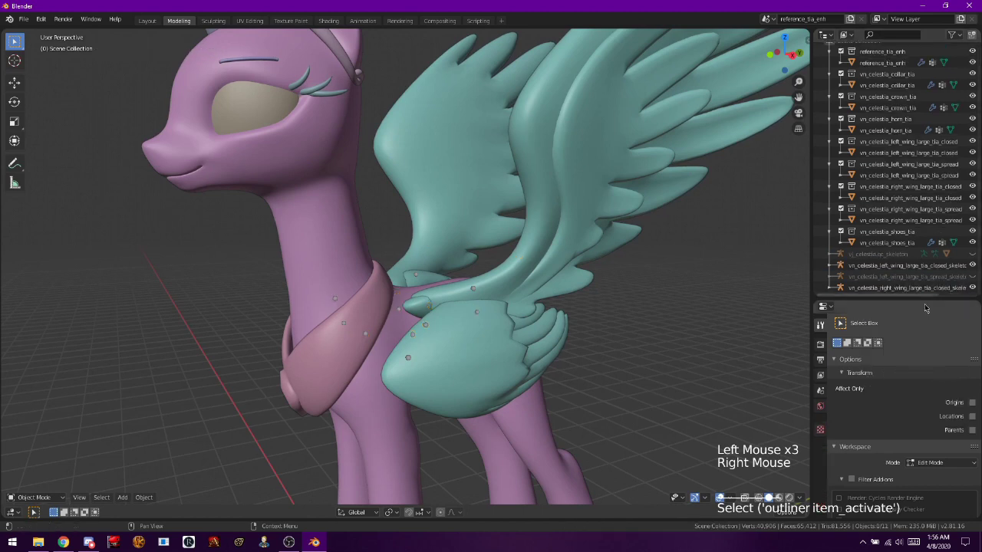
pyautogui.click(929, 288)
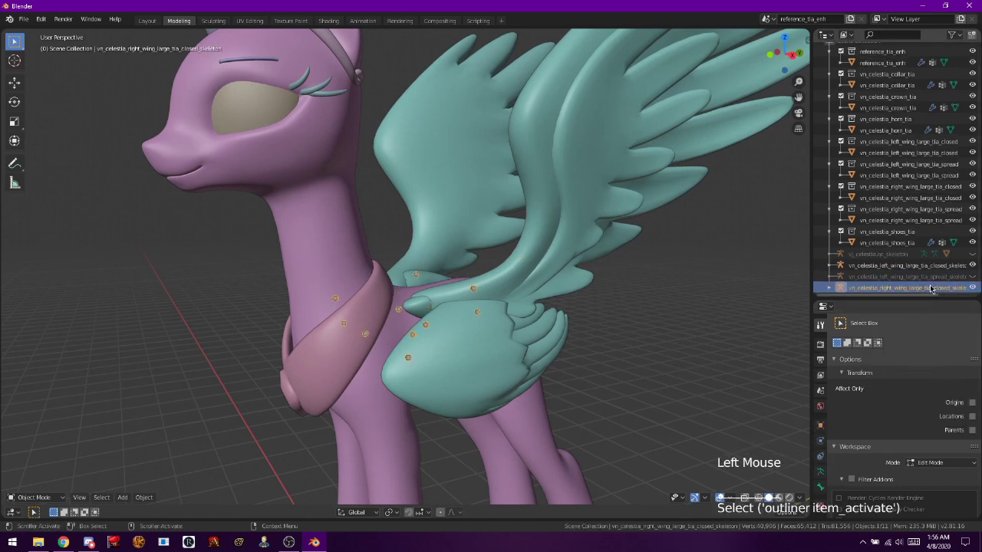
pyautogui.rightClick(930, 288)
pyautogui.click(930, 286)
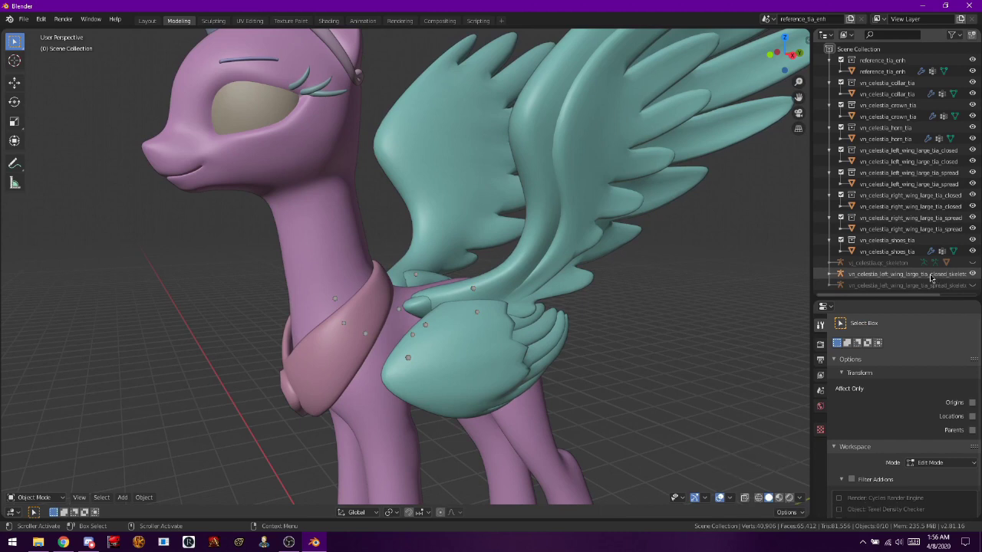
# - Enter Edit Mode on the closed left wing skeleton and inspect its bones from the right side and at an angle
pyautogui.click(930, 275)
pyautogui.click(34, 497)
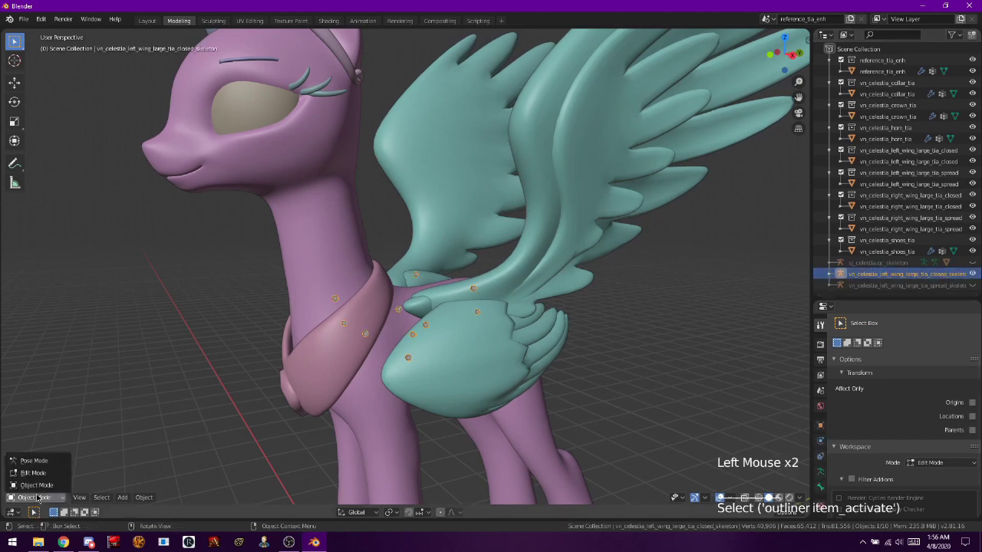
pyautogui.click(34, 477)
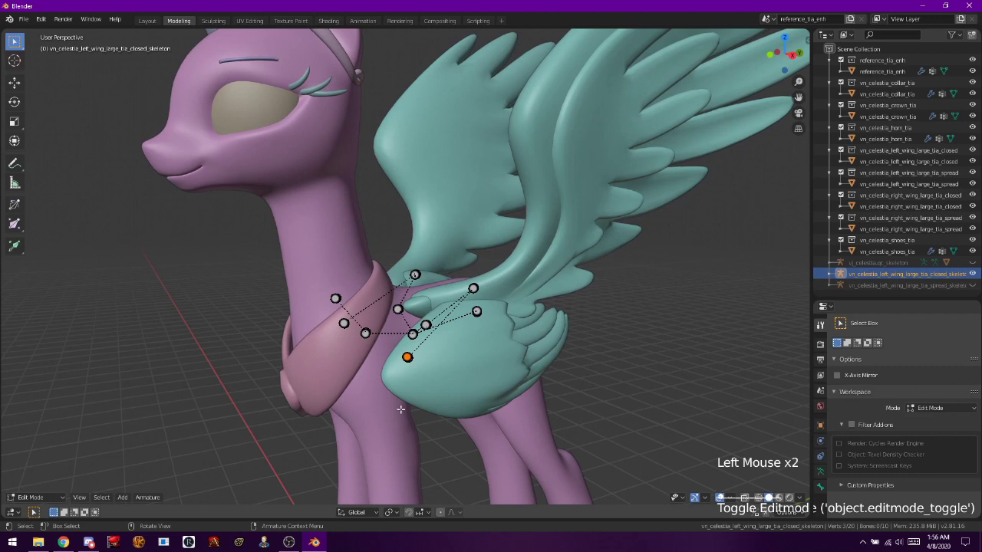
pyautogui.press('KP_3')
pyautogui.scroll(2, 399, 410)
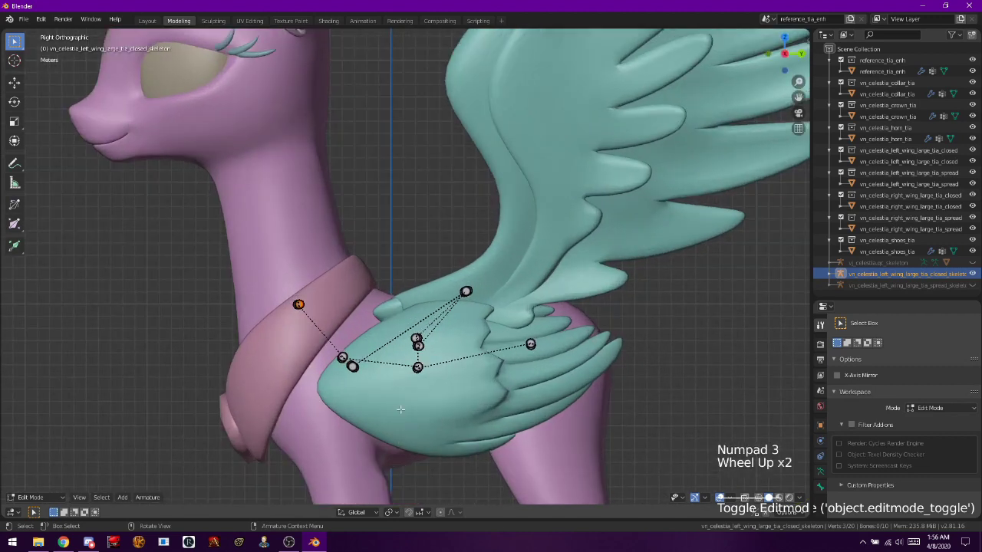
pyautogui.moveTo(296, 371); pyautogui.dragTo(386, 390, button='middle')
pyautogui.scroll(-1, 386, 390)
# - Clear the bone selection, then Circle Select the four body bones from collar to rump and delete them from the closed left wing skeleton
pyautogui.press('a')
pyautogui.press('a')
pyautogui.press('a')
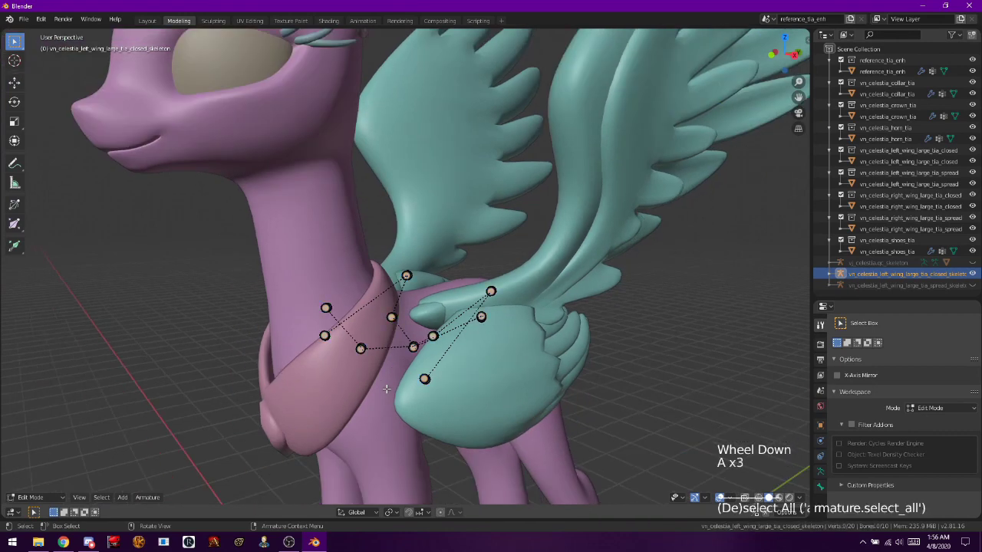
pyautogui.press('c')
pyautogui.moveTo(328, 301)
pyautogui.mouseDown()
pyautogui.moveTo(379, 349)
pyautogui.moveTo(492, 331)
pyautogui.mouseUp()
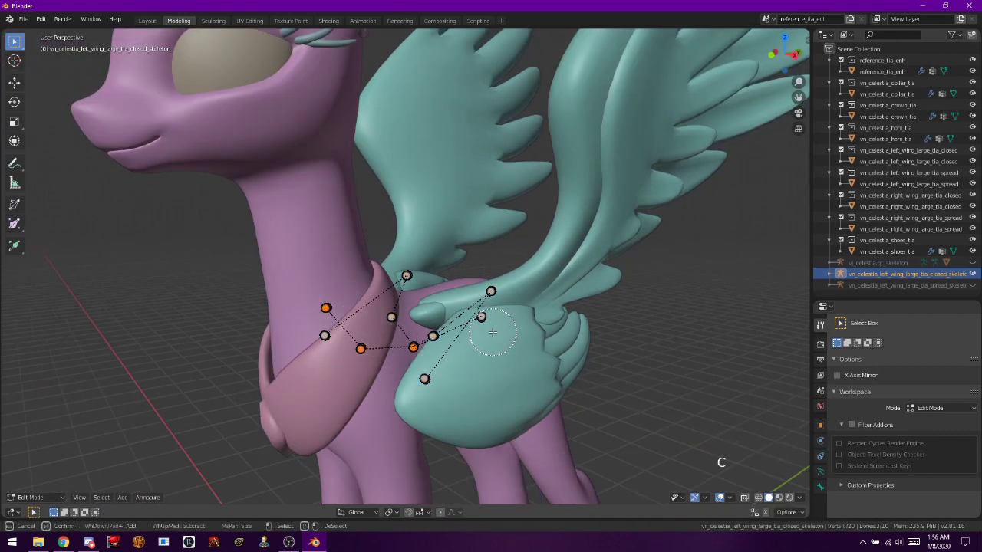
pyautogui.rightClick(492, 332)
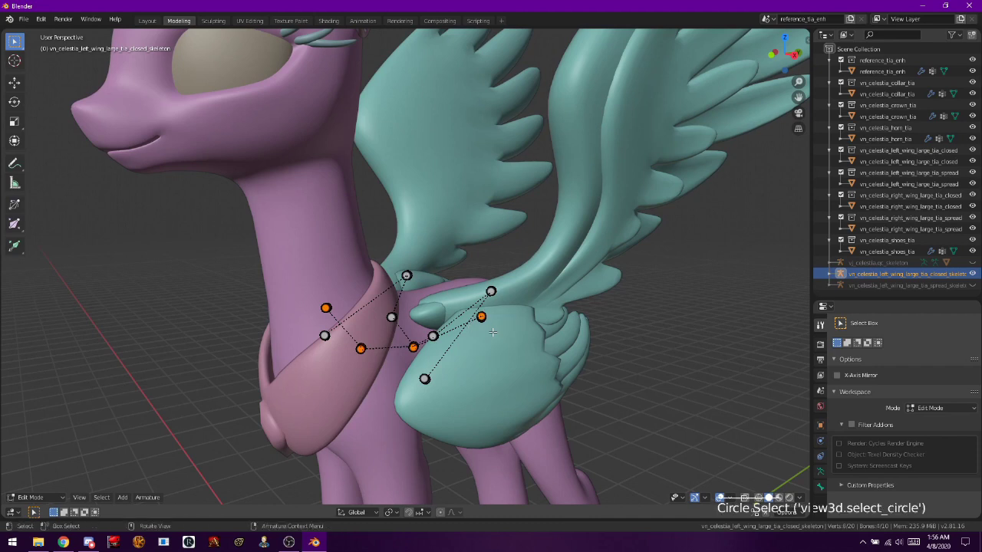
pyautogui.press('x')
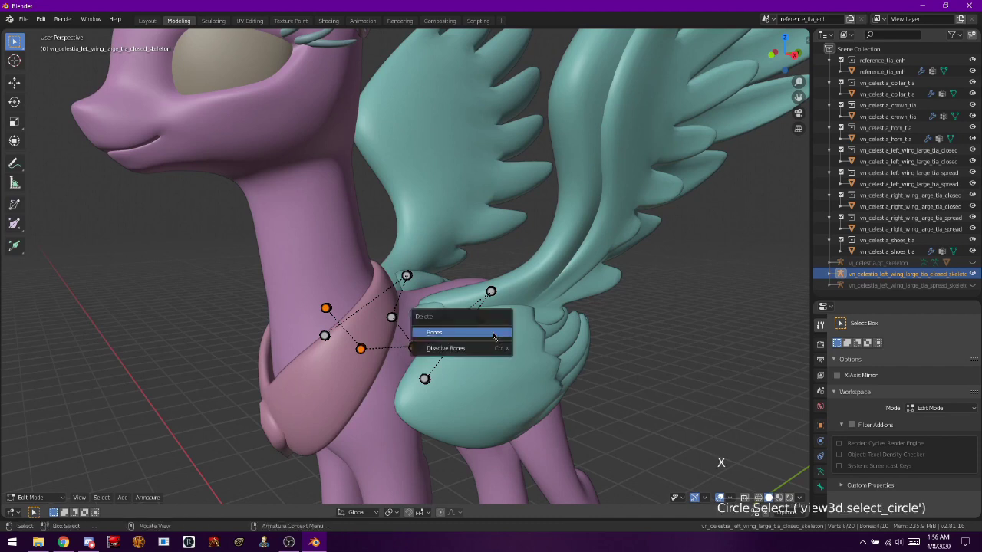
pyautogui.click(493, 335)
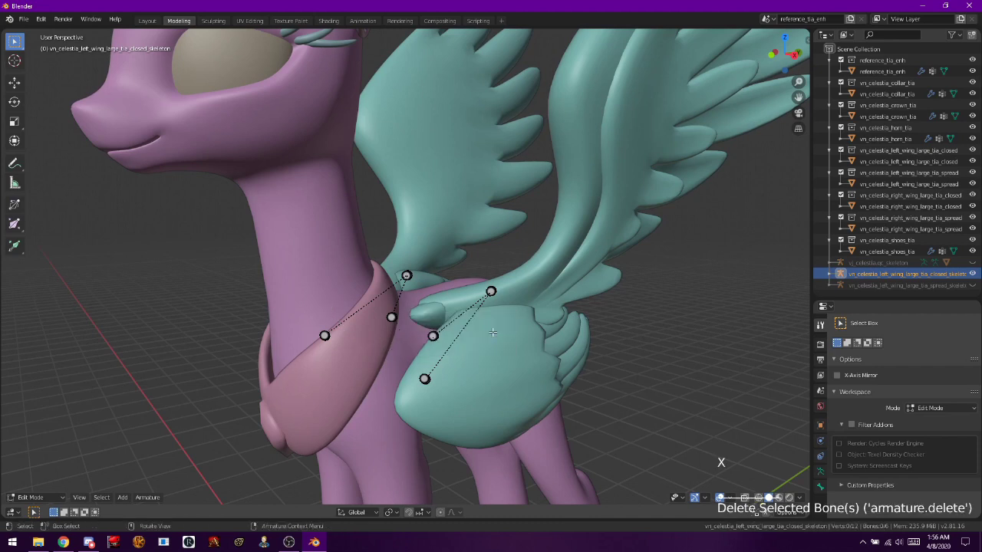
pyautogui.press('KP_3')
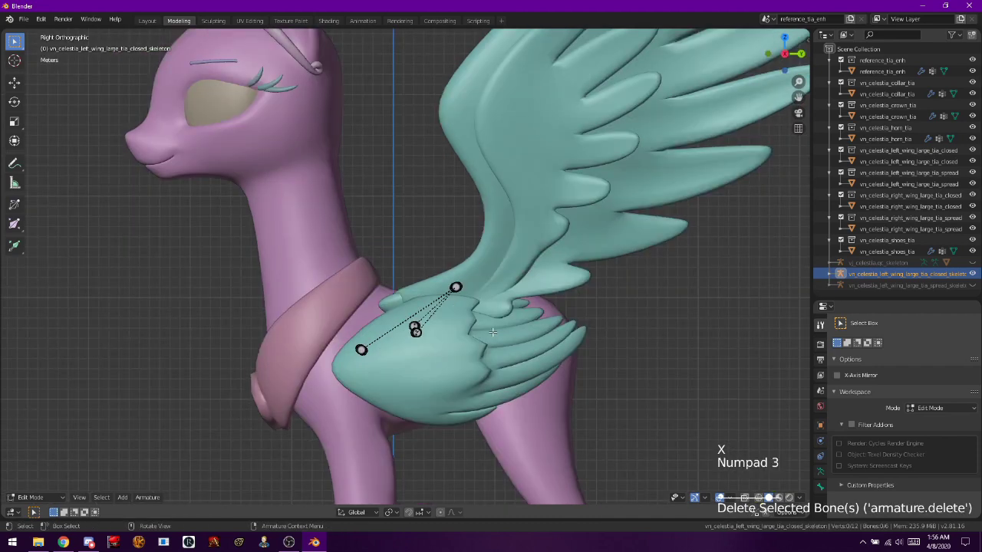
# - Return to Object Mode and unhide the main body skeleton and the spread left wing skeleton
pyautogui.click(35, 497)
pyautogui.click(54, 489)
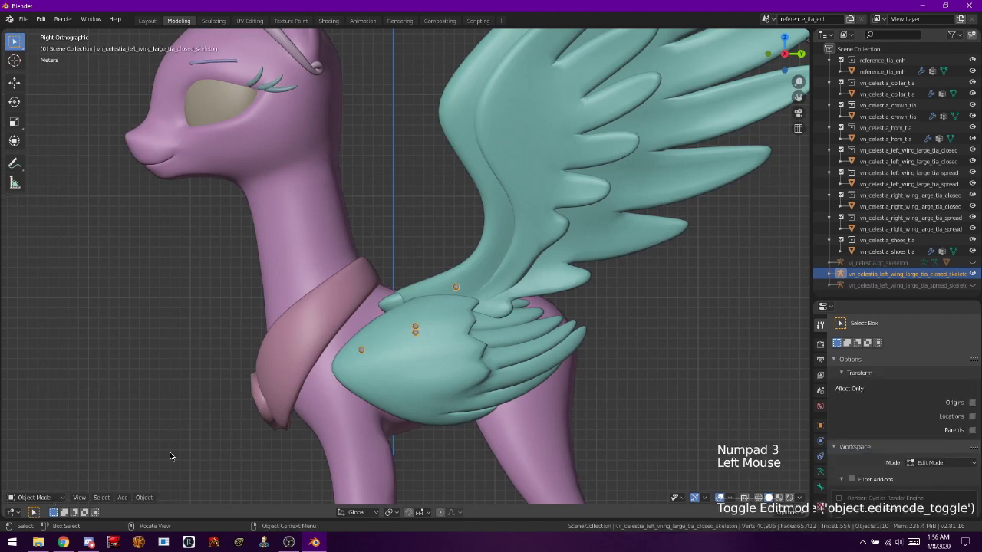
pyautogui.click(973, 263)
pyautogui.click(972, 284)
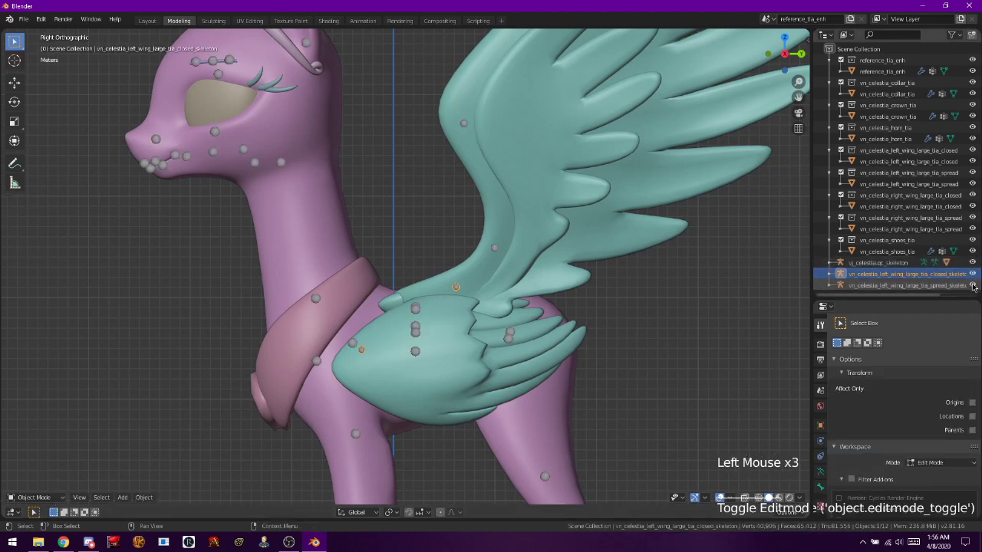
# - Select the main body skeleton and both left wing skeletons, with the spread left wing skeleton active, and join them into one armature
pyautogui.click(882, 283)
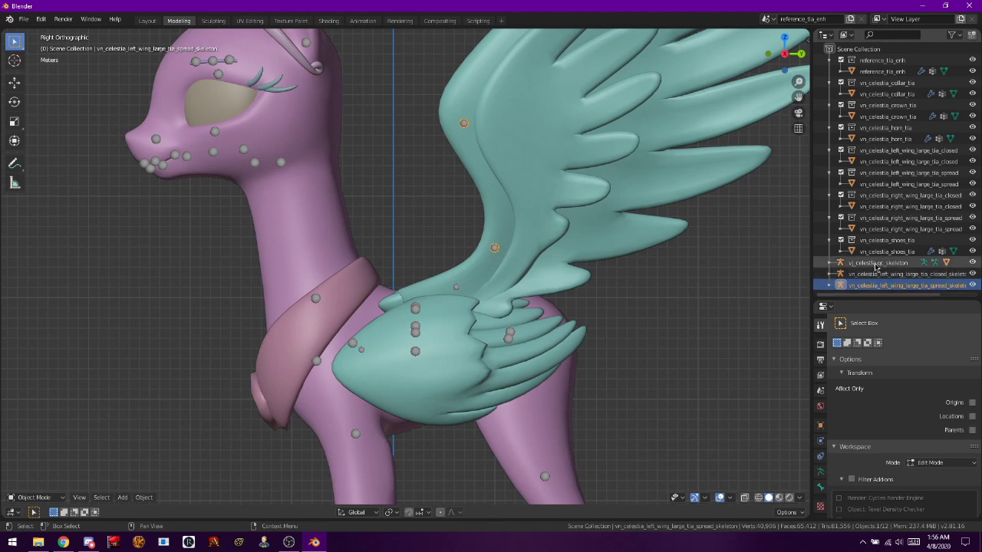
pyautogui.press('shift')
pyautogui.keyDown('shift'); pyautogui.click(877, 263); pyautogui.keyUp('shift')
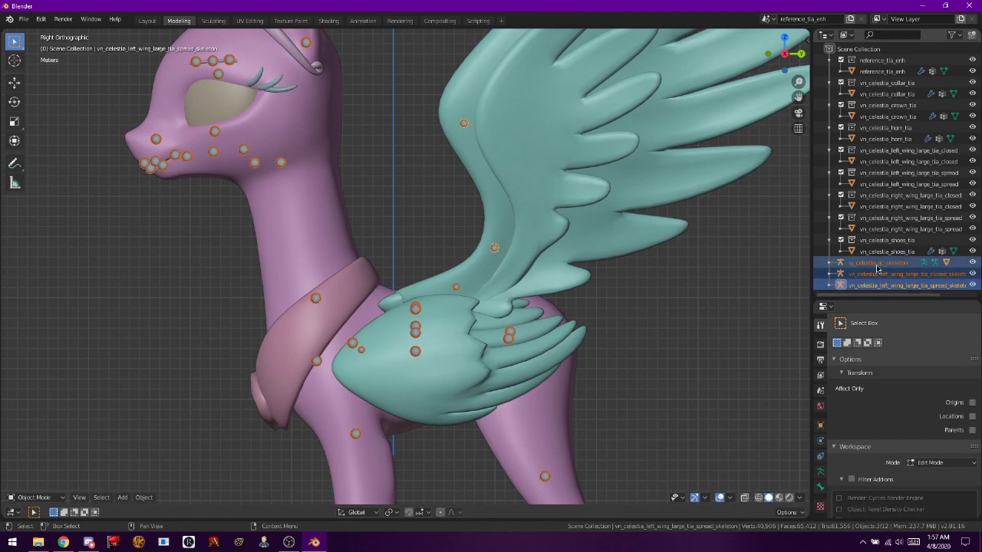
pyautogui.rightClick(645, 306)
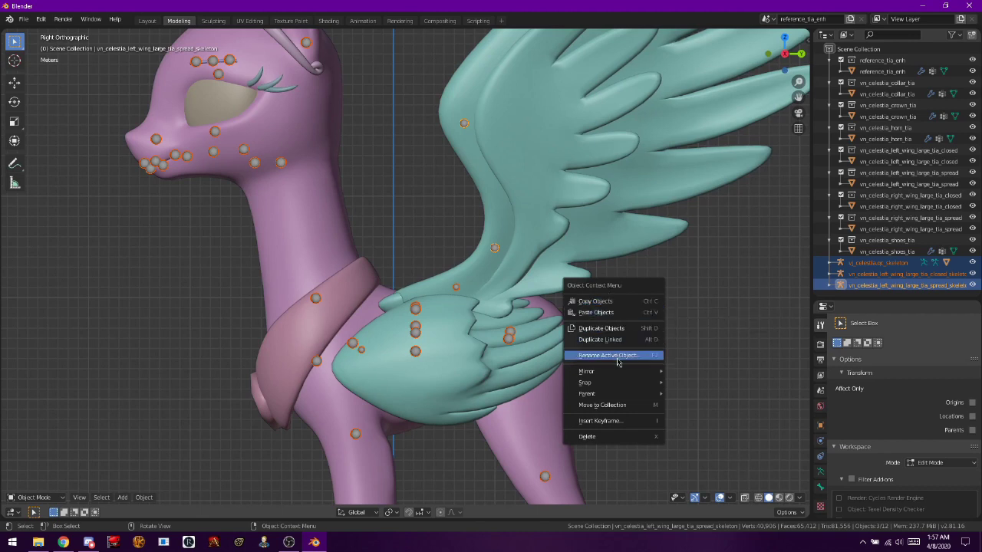
pyautogui.moveTo(605, 395)
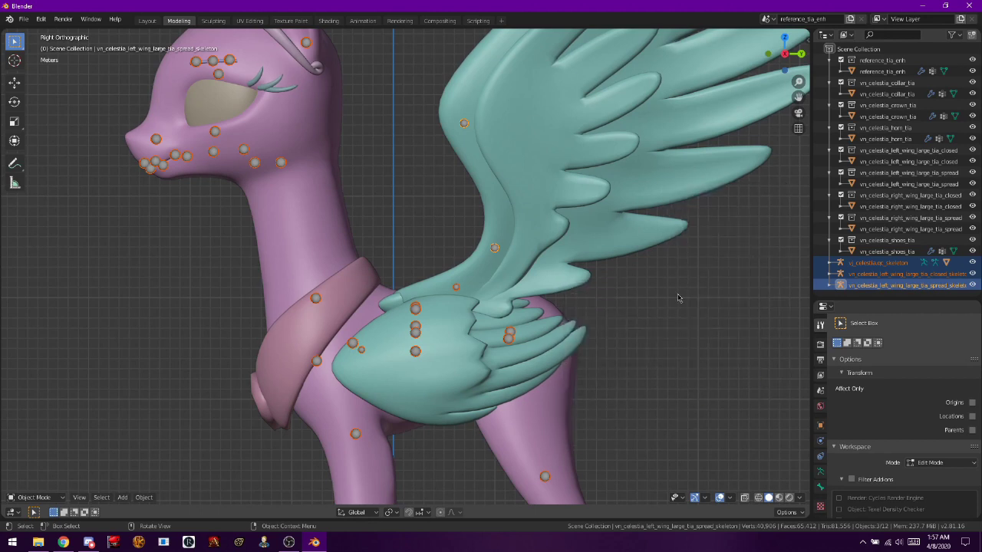
pyautogui.click(142, 498)
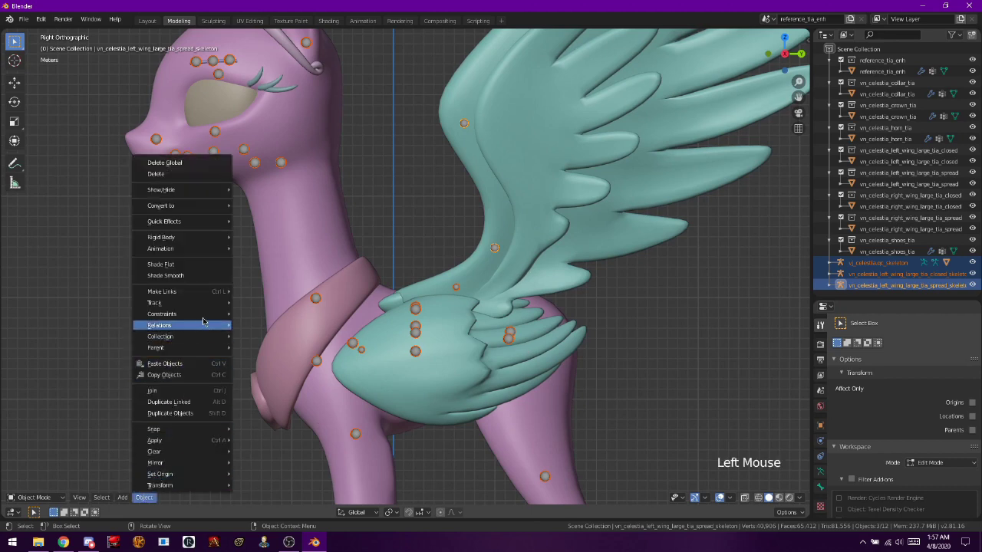
pyautogui.moveTo(202, 294)
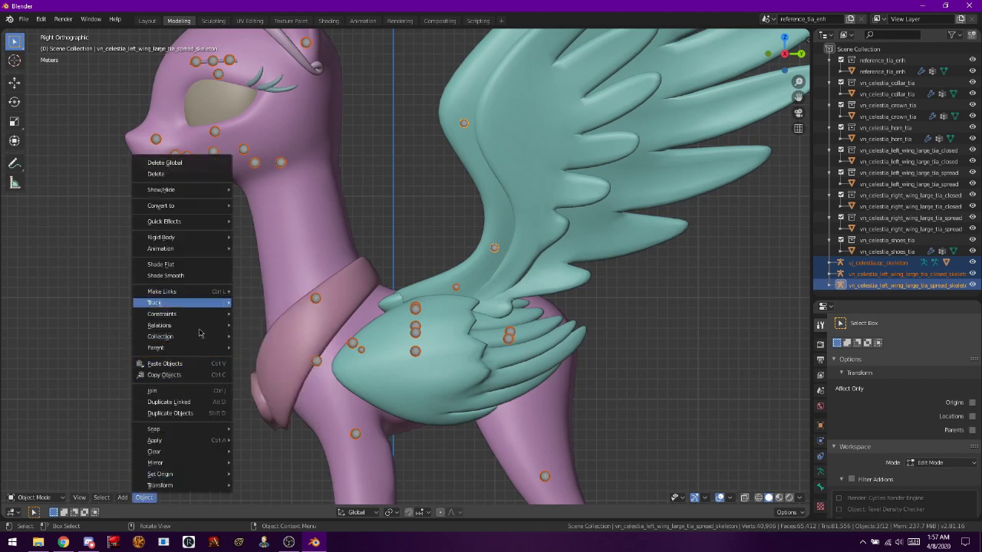
pyautogui.click(191, 391)
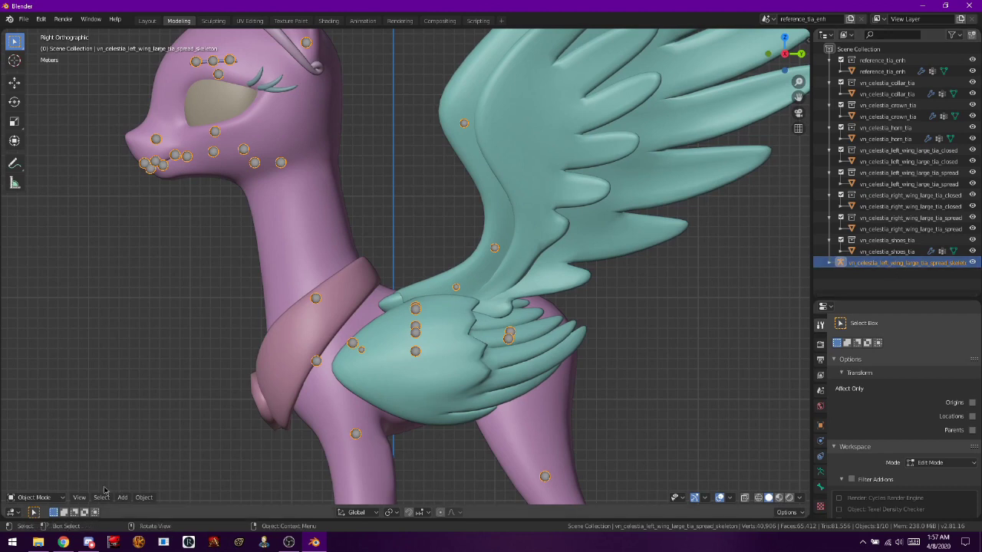
# - Enter Edit Mode on the joined skeleton and inspect the bones around the collar and wing bases at an angle
pyautogui.click(49, 498)
pyautogui.click(33, 472)
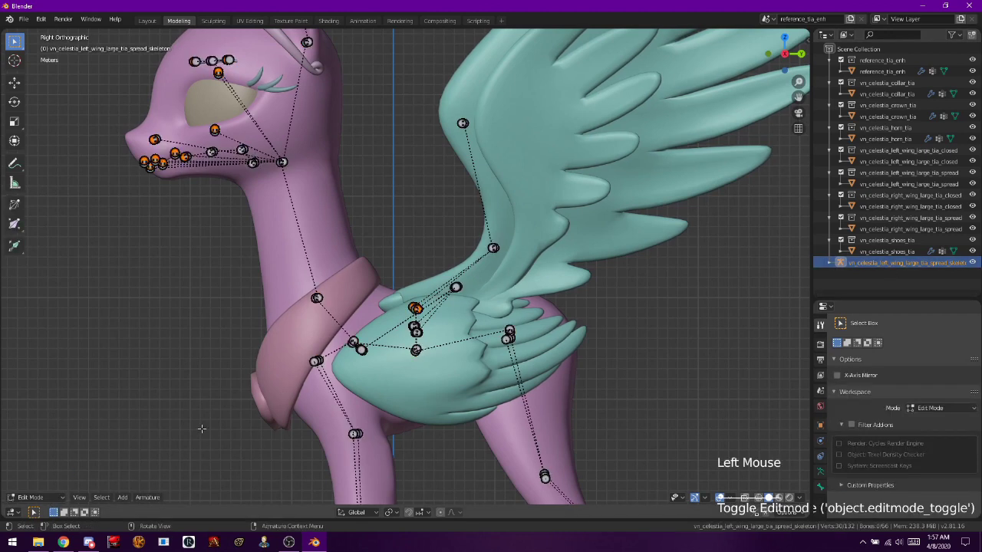
pyautogui.scroll(-2, 341, 376)
pyautogui.moveTo(341, 376); pyautogui.dragTo(453, 368, button='middle')
pyautogui.scroll(1, 453, 369)
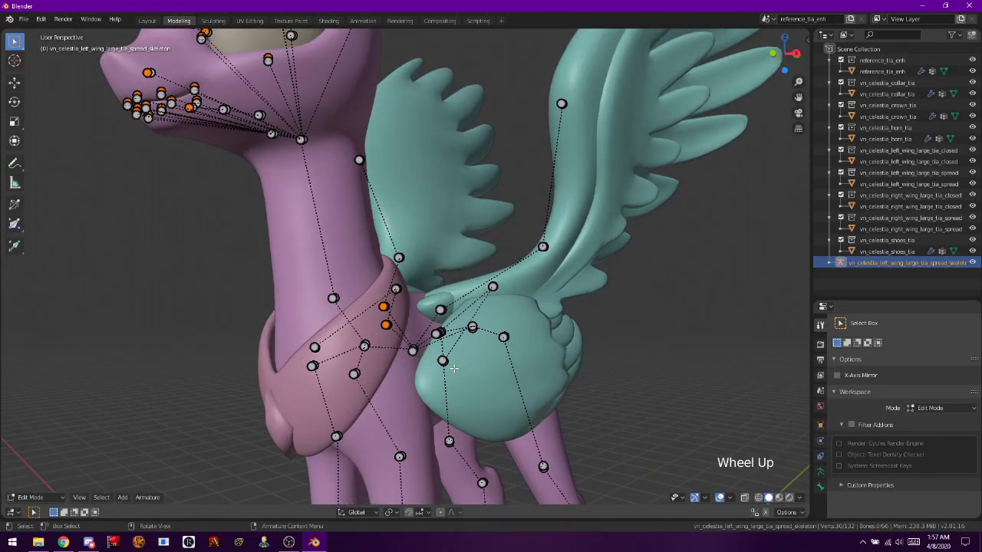
pyautogui.press('g')
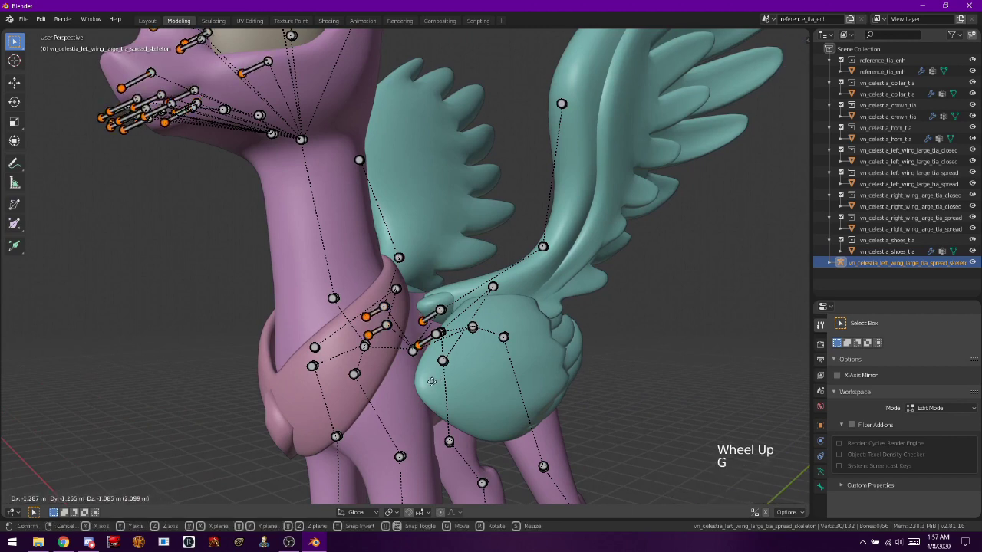
pyautogui.rightClick(431, 382)
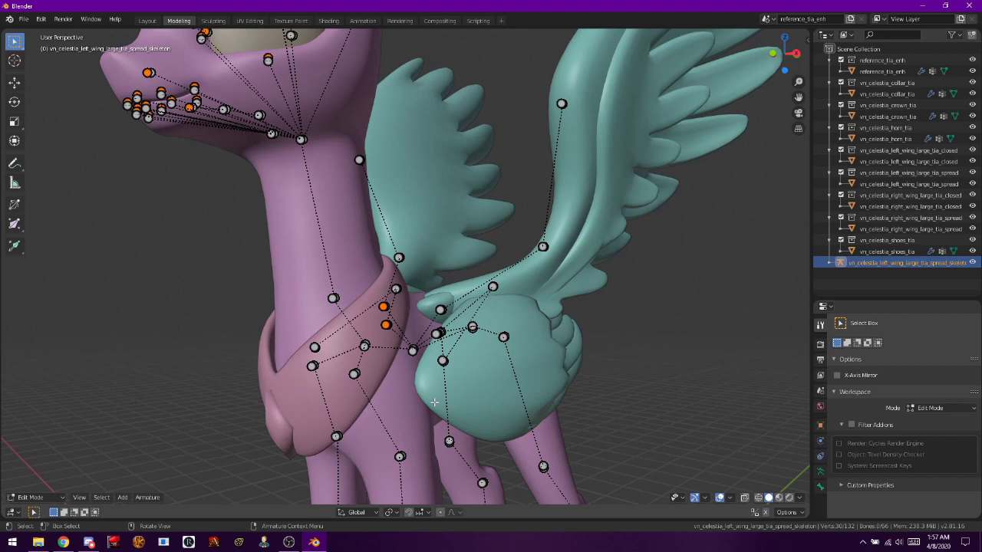
pyautogui.scroll(5, 444, 391)
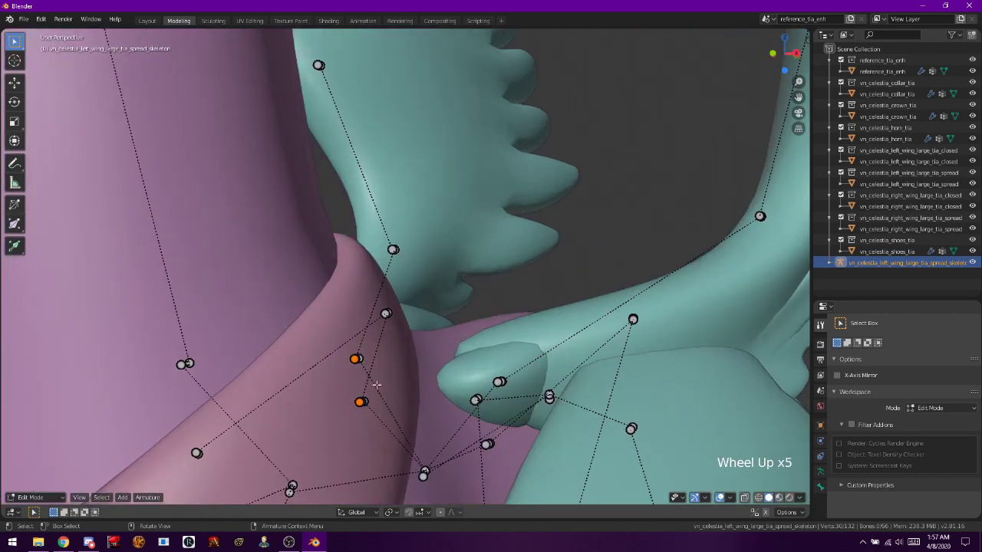
# - Try pulling out the tip of the overlapping RightWingOpen.001 bone and moving the bone aside, and undo the moves
pyautogui.click(356, 355)
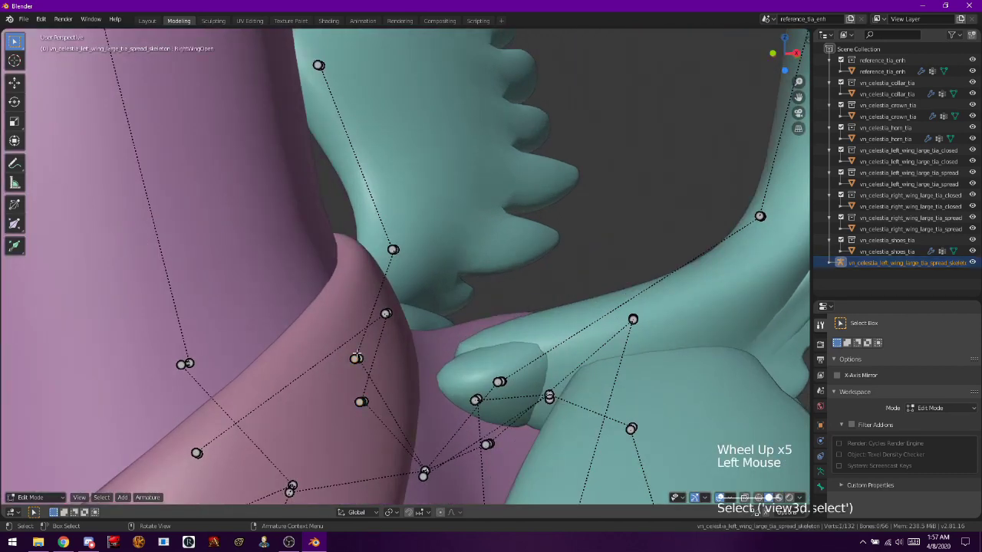
pyautogui.click(355, 356)
pyautogui.press('g')
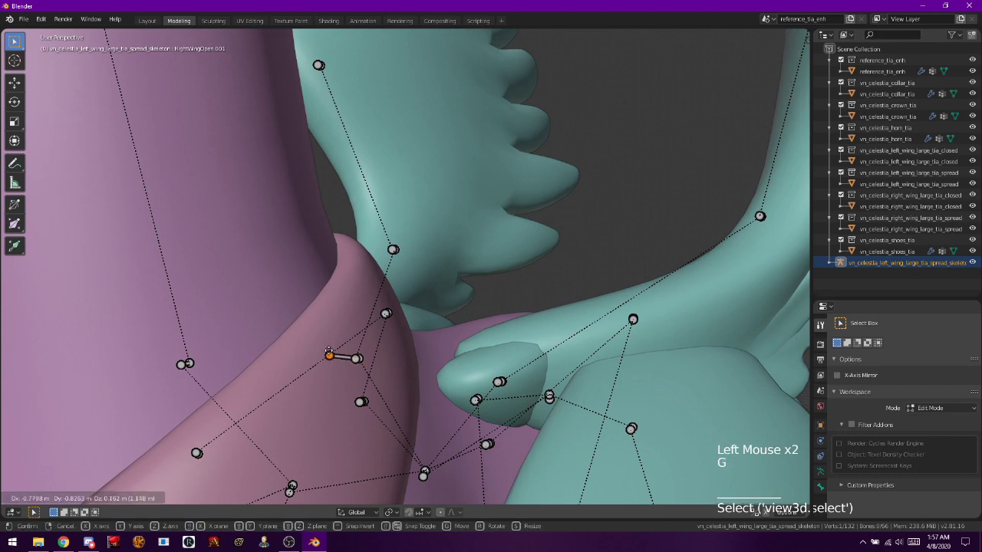
pyautogui.click(328, 352)
pyautogui.press('g')
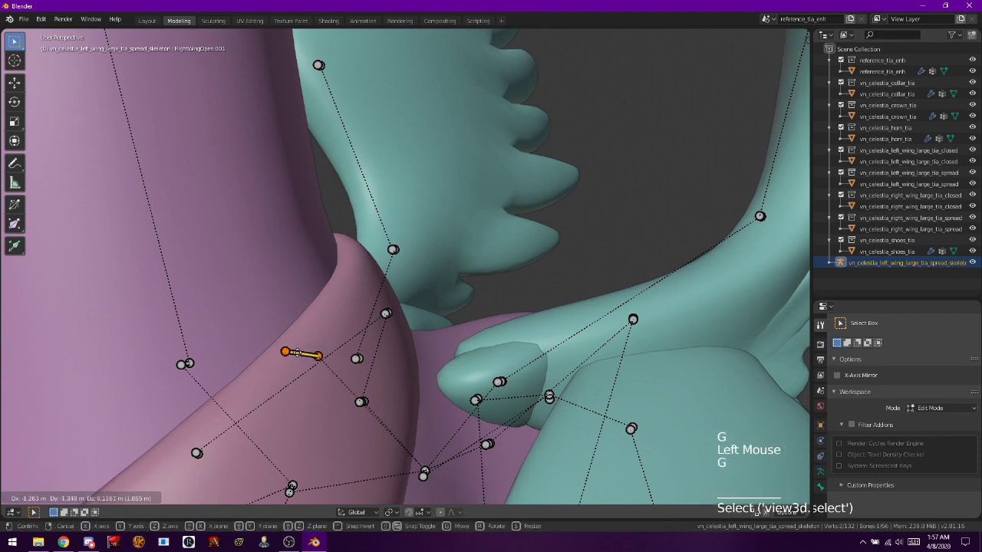
pyautogui.click(297, 354)
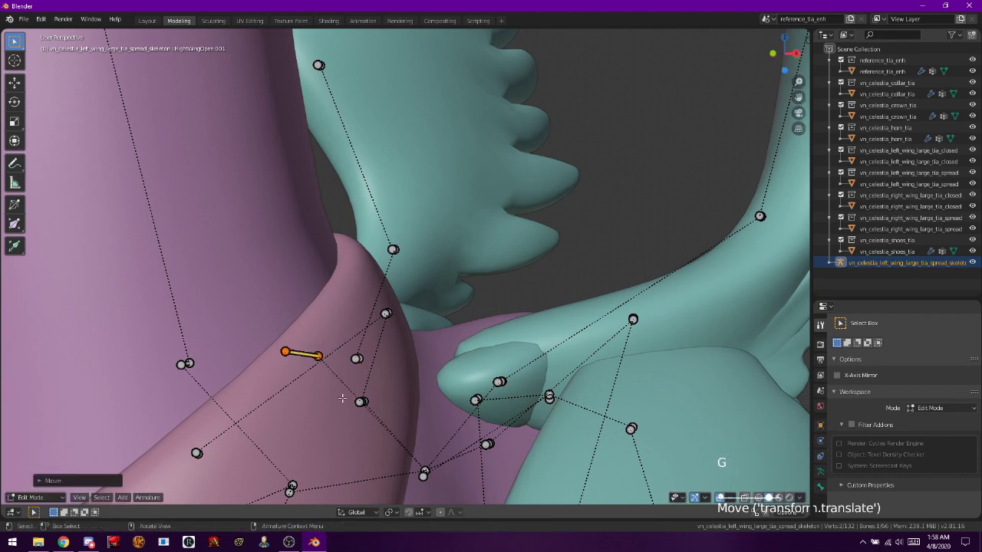
pyautogui.scroll(-1, 342, 398)
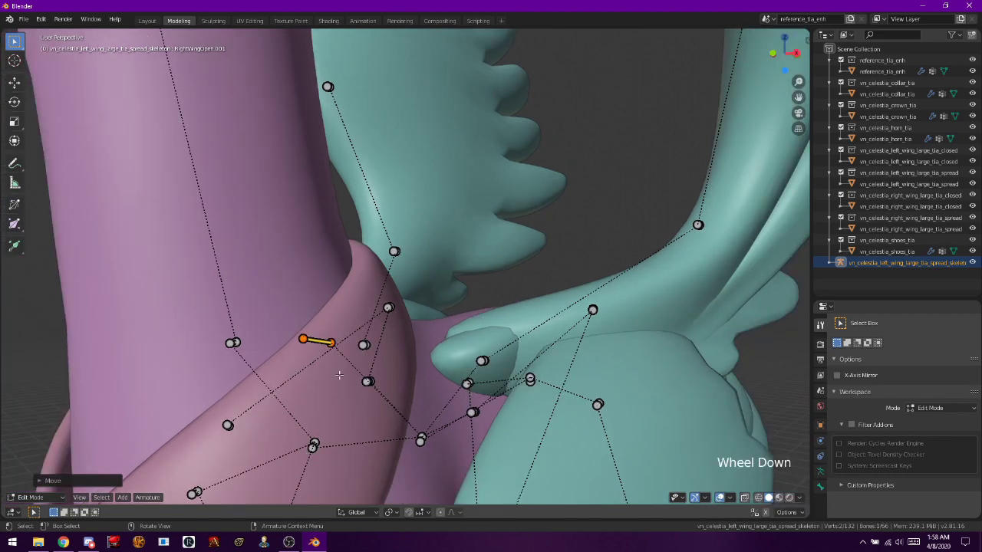
pyautogui.hotkey('ctrl', 'z')
pyautogui.hotkey('ctrl', 'z')
pyautogui.hotkey('ctrl', 'z')
pyautogui.hotkey('ctrl', 'z')
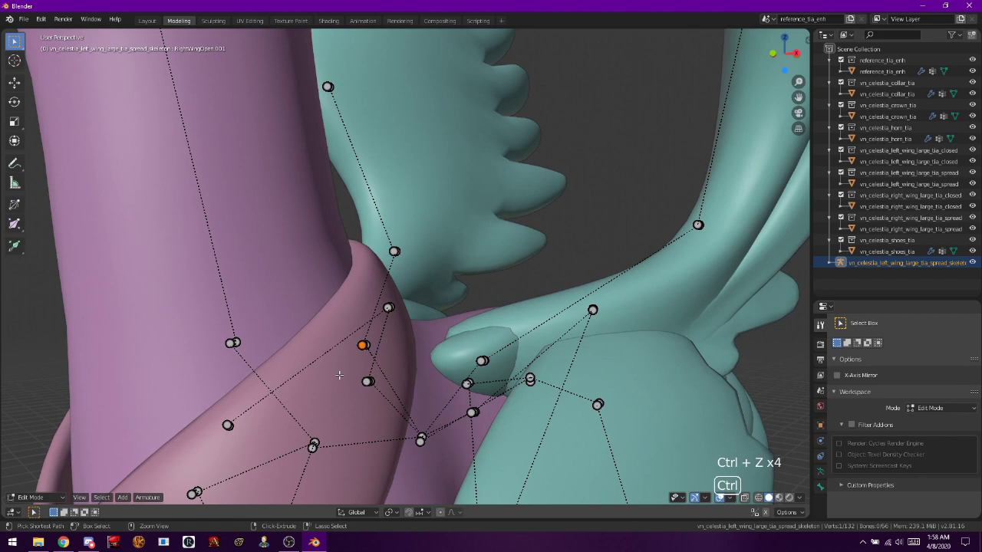
pyautogui.scroll(1, 339, 375)
pyautogui.hotkey('ctrl', 'z')
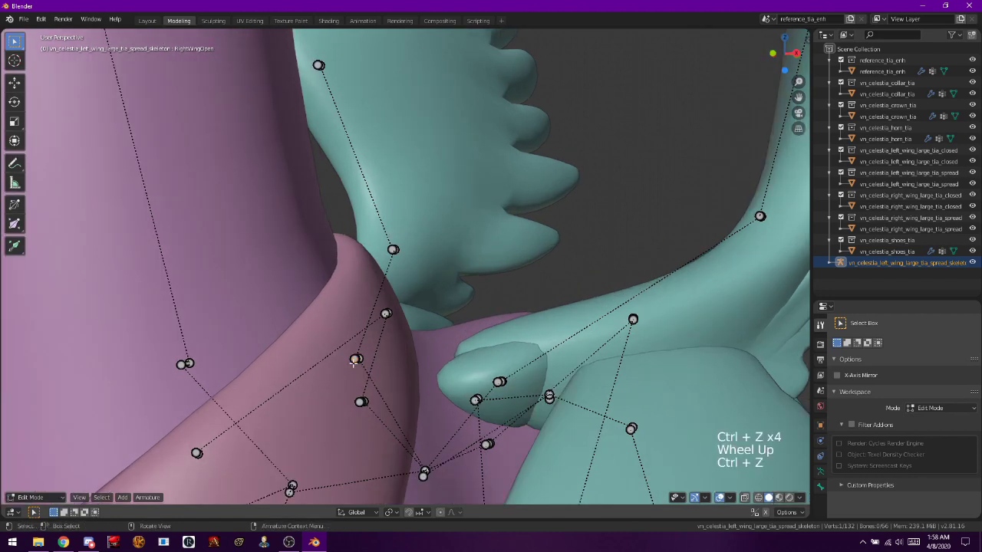
# - Pull out the tip of the duplicate RightWingOpen.001 bone, move it off the original bone, and delete it
pyautogui.click(355, 358)
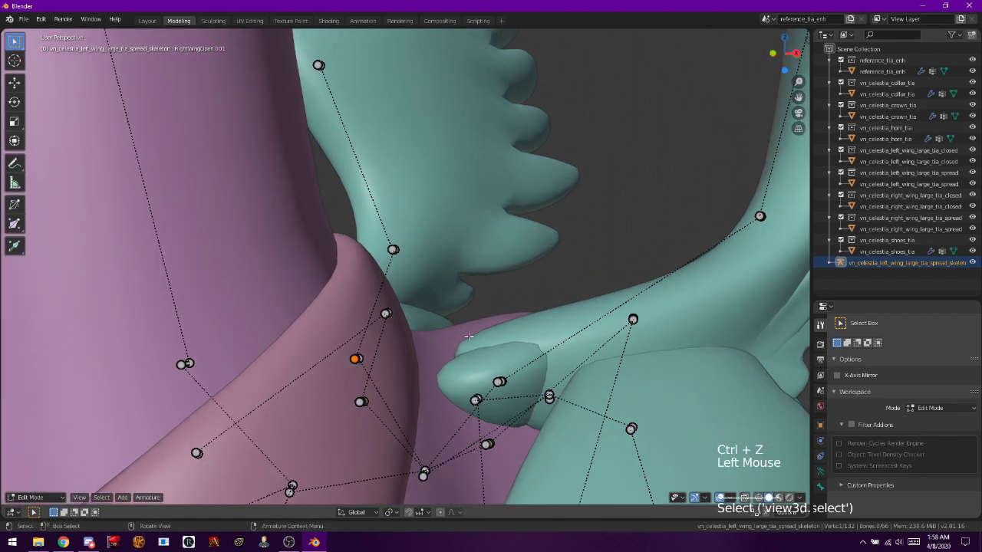
pyautogui.press('g')
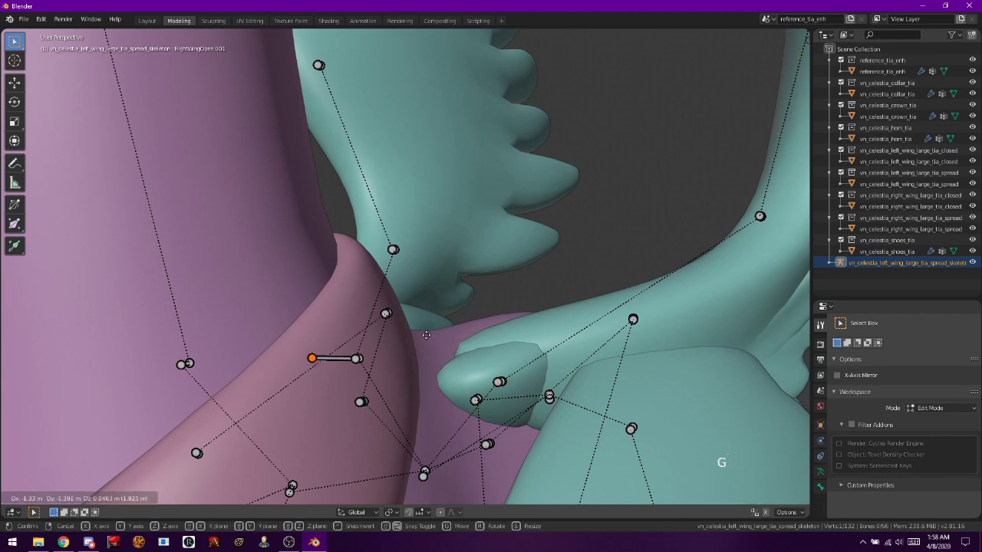
pyautogui.click(426, 335)
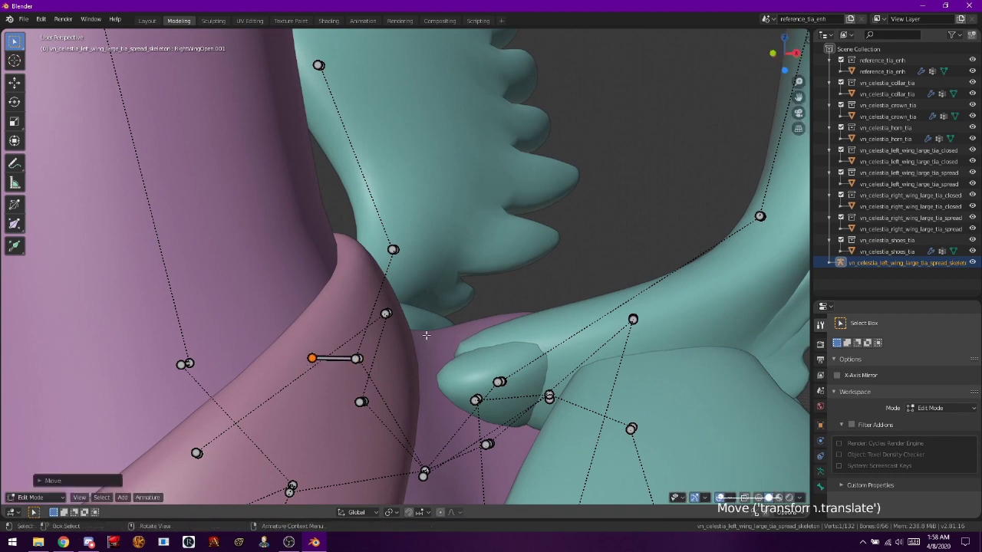
pyautogui.click(337, 358)
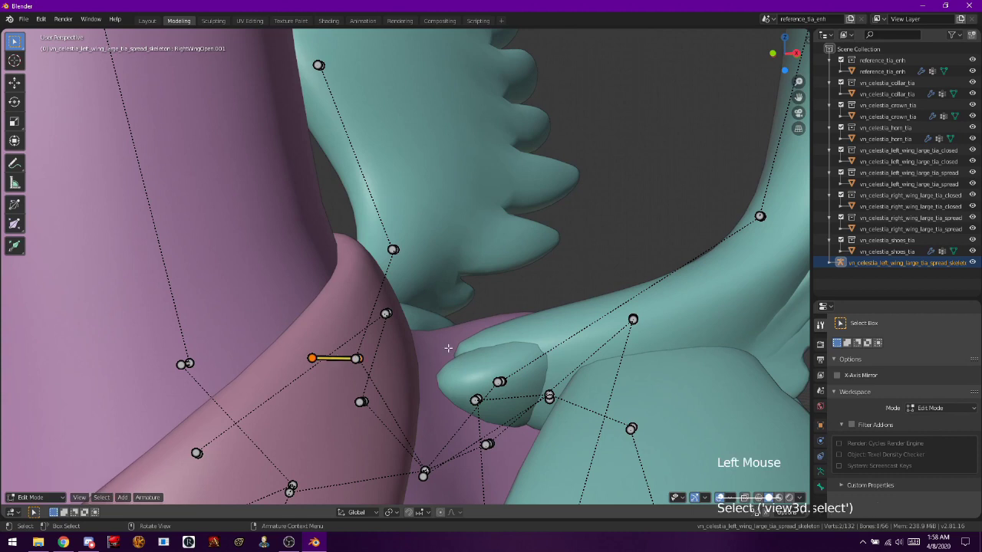
pyautogui.press('g')
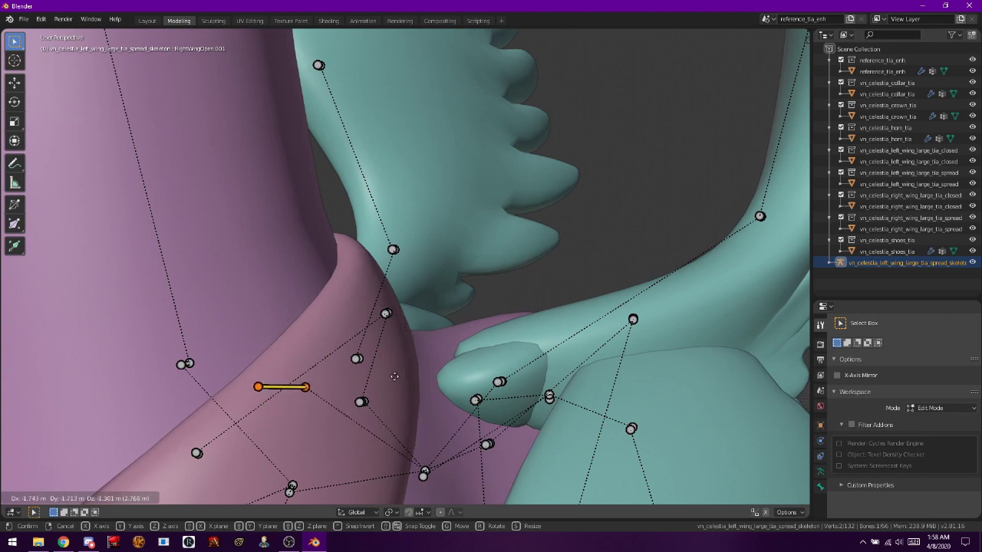
pyautogui.click(313, 388)
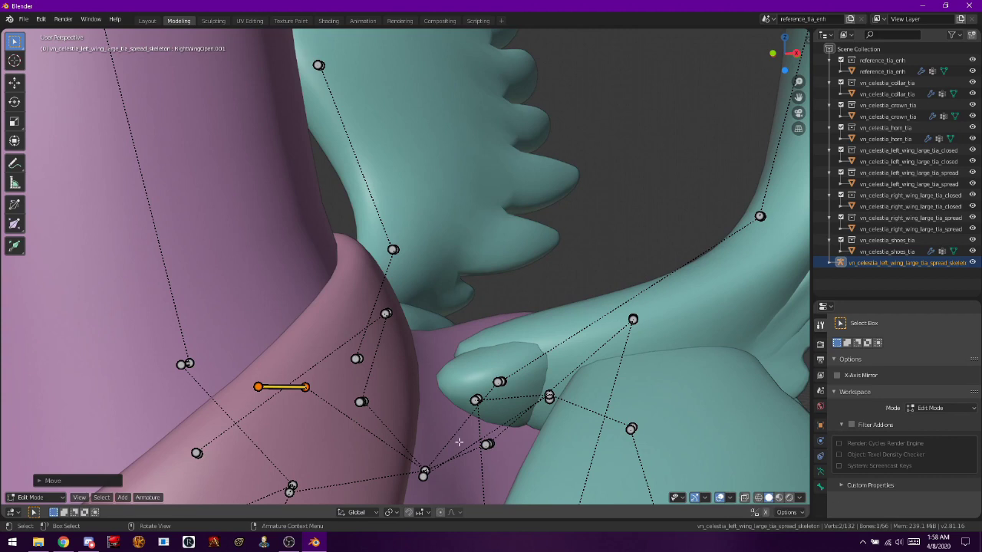
pyautogui.press('x')
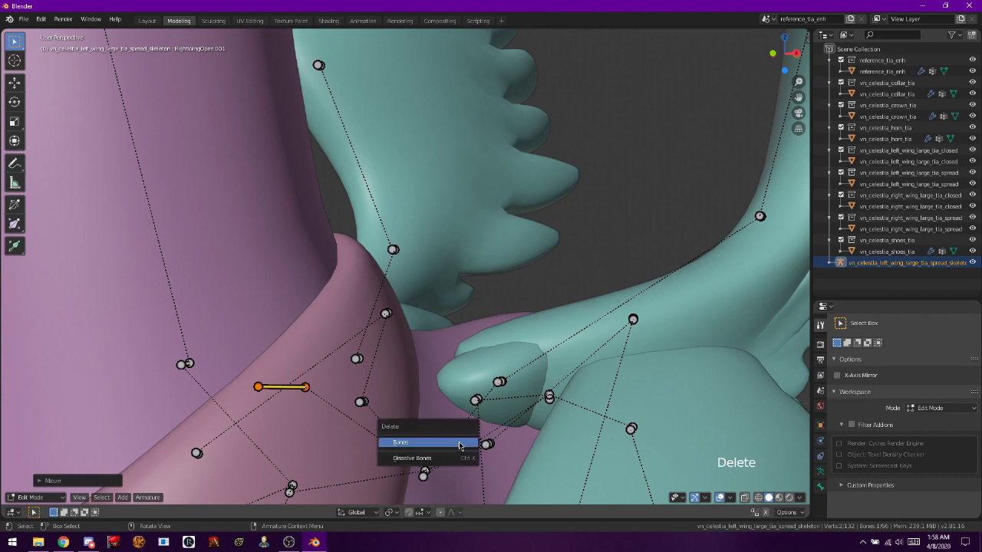
pyautogui.click(459, 443)
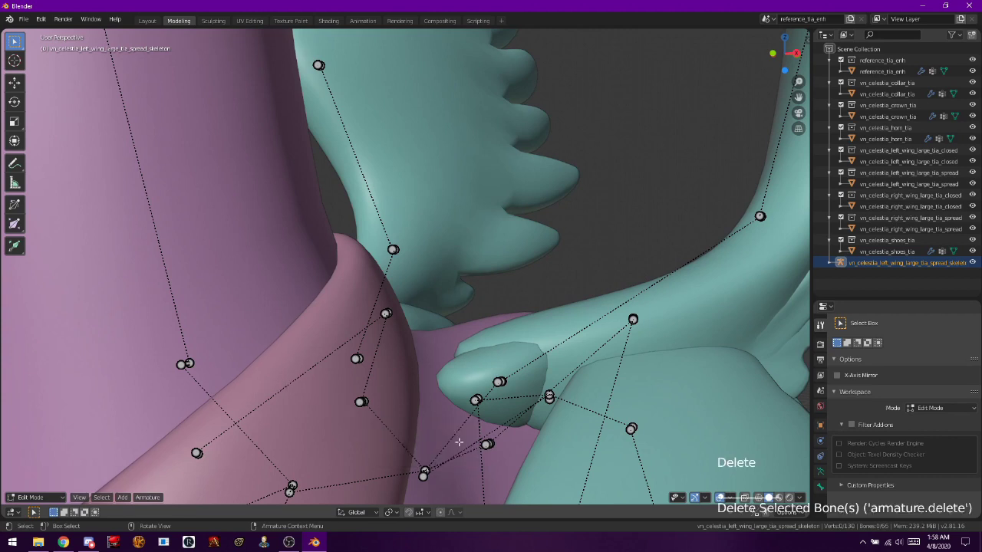
# - Try pulling out the tip of the LeftWingOpen bone and moving it off the overlapping bone, and undo the moves
pyautogui.moveTo(461, 439); pyautogui.dragTo(480, 354, button='middle')
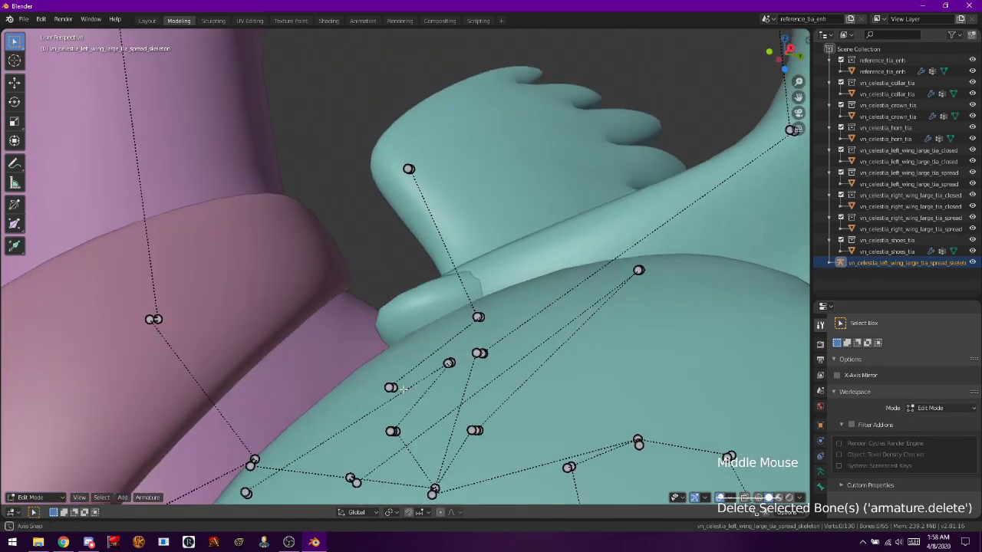
pyautogui.click(479, 353)
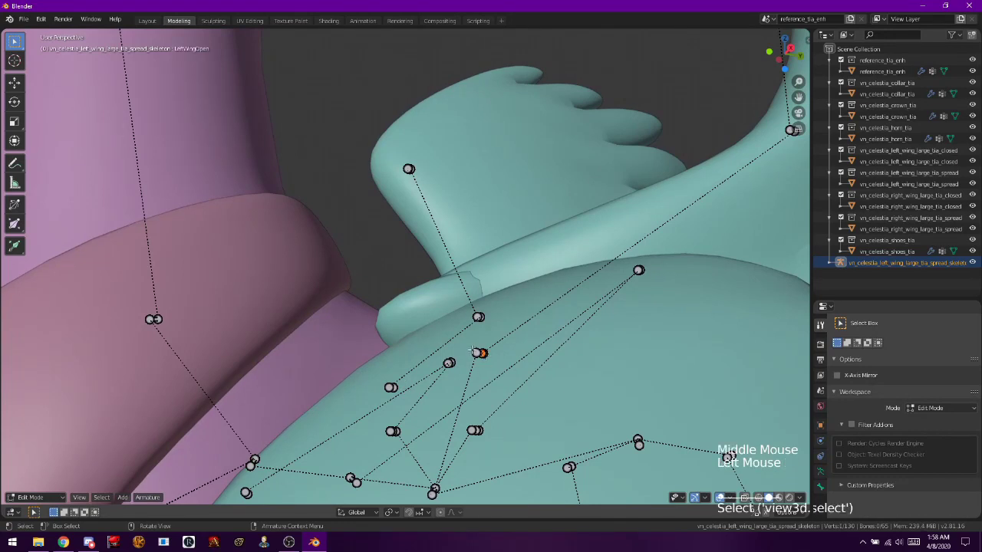
pyautogui.click(474, 350)
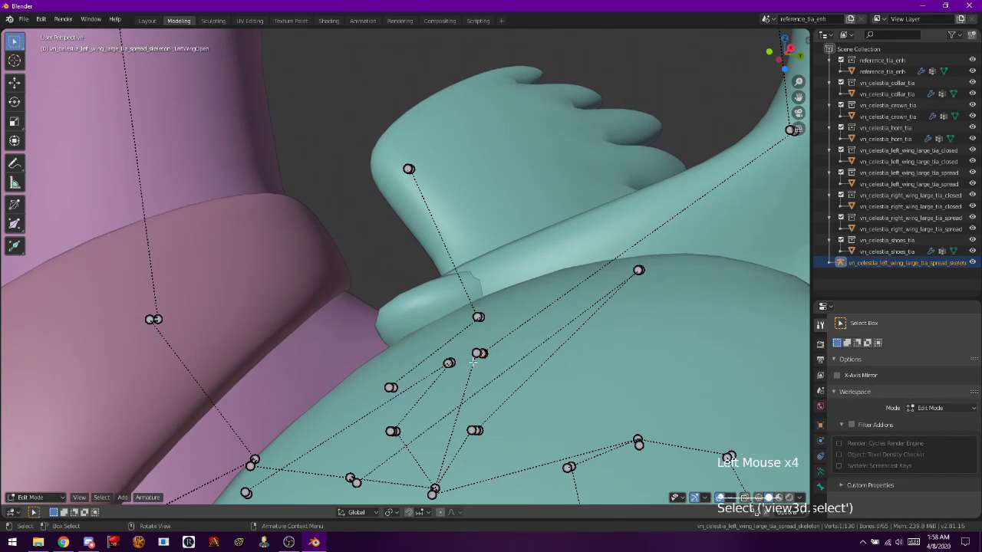
pyautogui.moveTo(474, 374); pyautogui.dragTo(491, 383, button='middle')
pyautogui.click(496, 381)
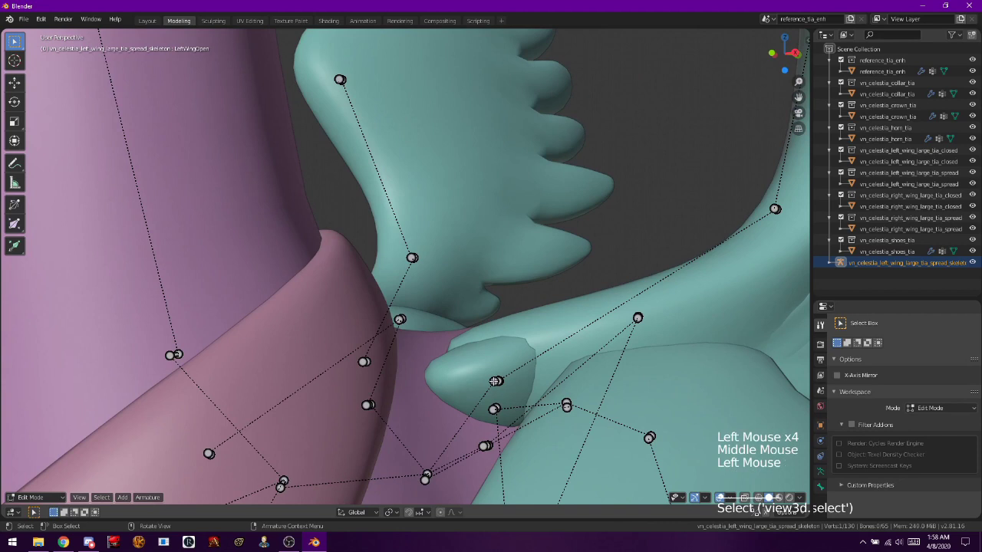
pyautogui.press('g')
pyautogui.click(480, 408)
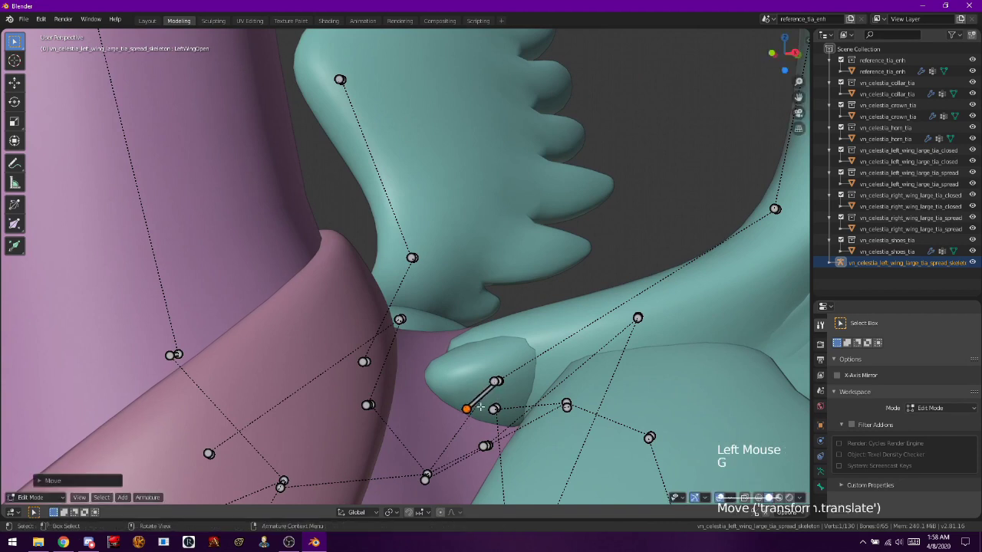
pyautogui.click(480, 398)
pyautogui.press('g')
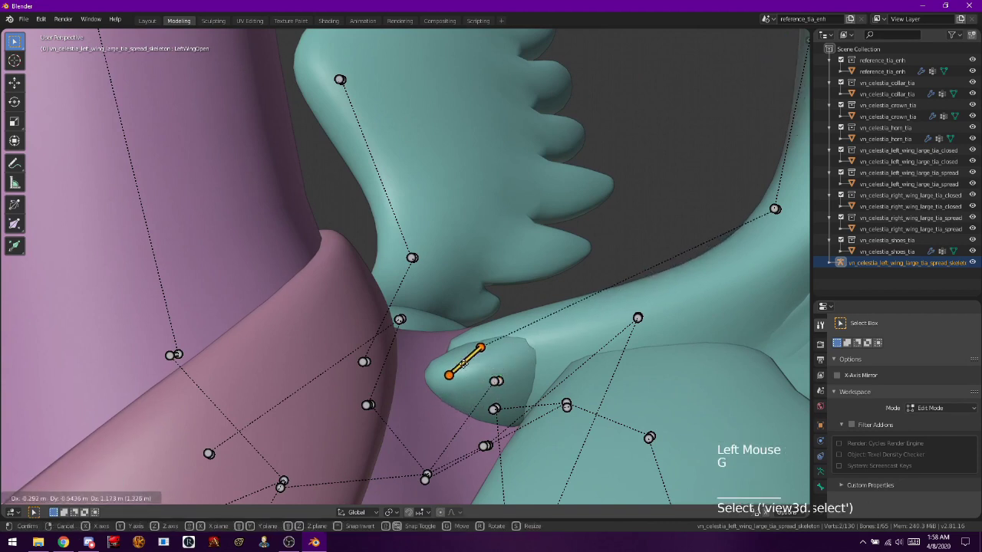
pyautogui.click(463, 365)
pyautogui.hotkey('ctrl', 'z')
pyautogui.hotkey('ctrl', 'z')
pyautogui.hotkey('ctrl', 'z')
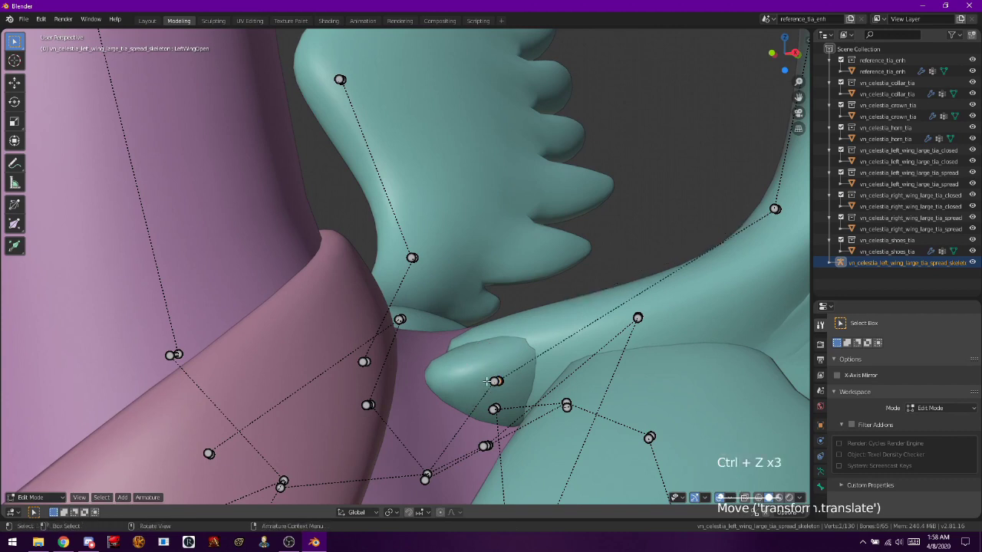
# - Pull out the tip of the duplicate LeftWingOpen bone at the left wing base and delete that bone
pyautogui.click(487, 381)
pyautogui.press('g')
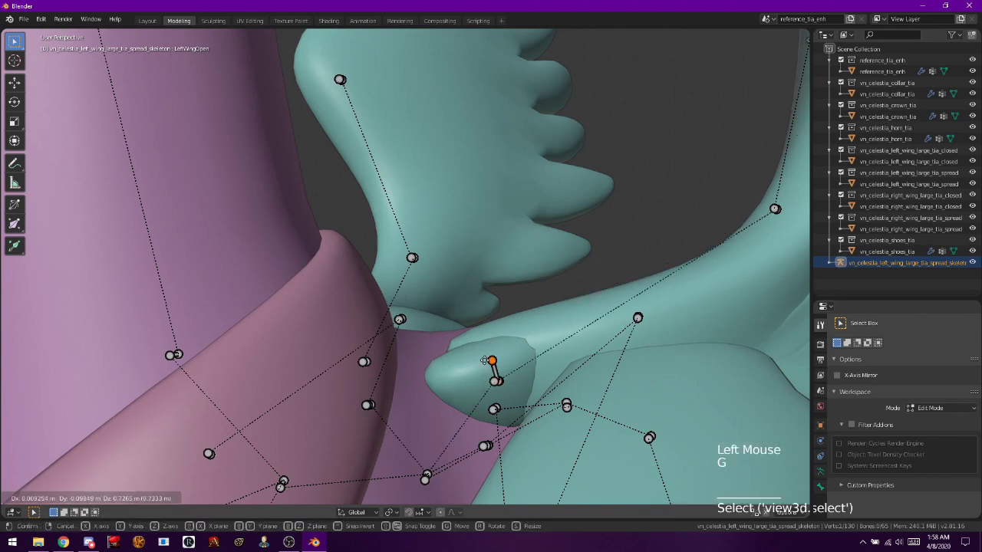
pyautogui.click(485, 360)
pyautogui.click(493, 372)
pyautogui.press('g')
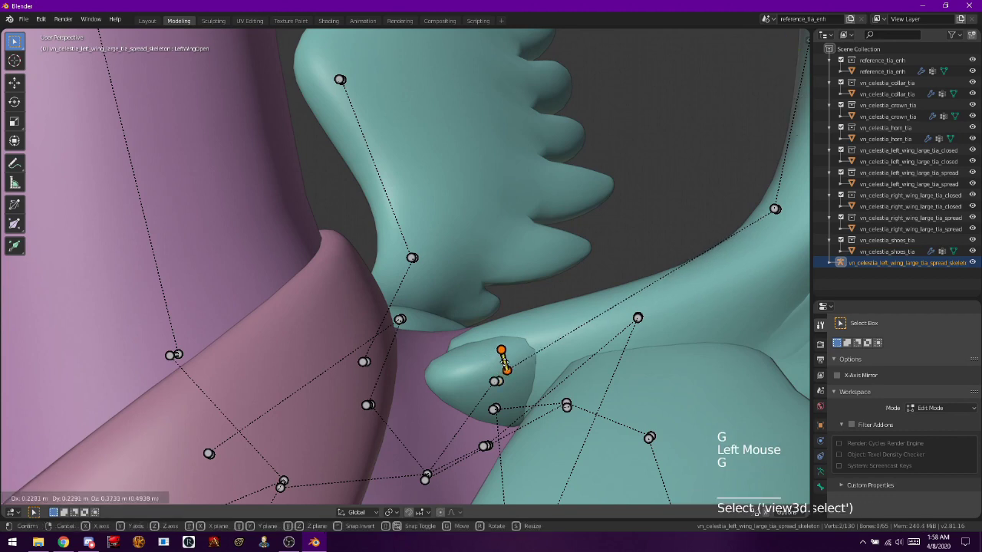
pyautogui.click(503, 361)
pyautogui.hotkey('ctrl', 'z')
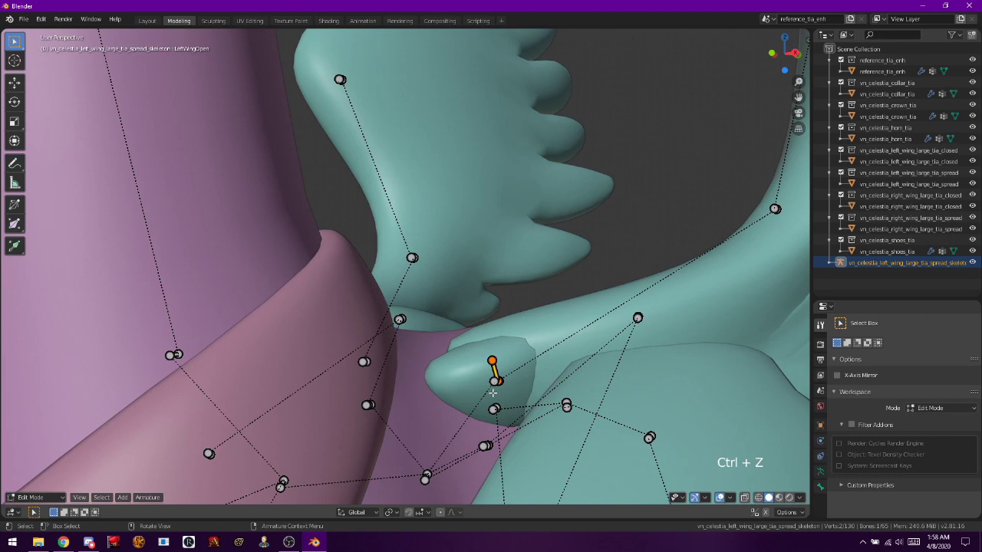
pyautogui.press('Delete')
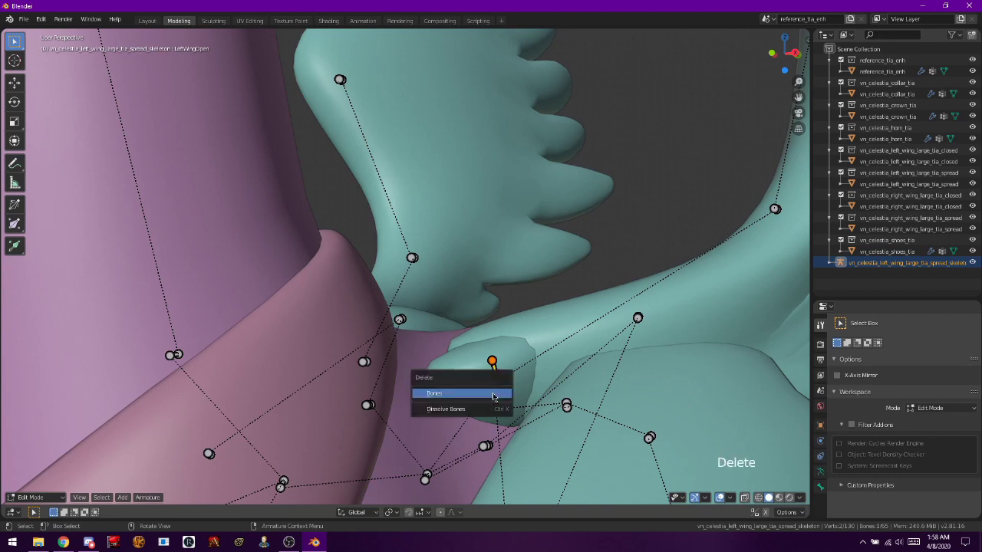
pyautogui.click(493, 396)
# - Pull out the tip of the duplicate Rightwingclosed bone, move it off the overlapping bone, and delete it
pyautogui.scroll(-1, 491, 391)
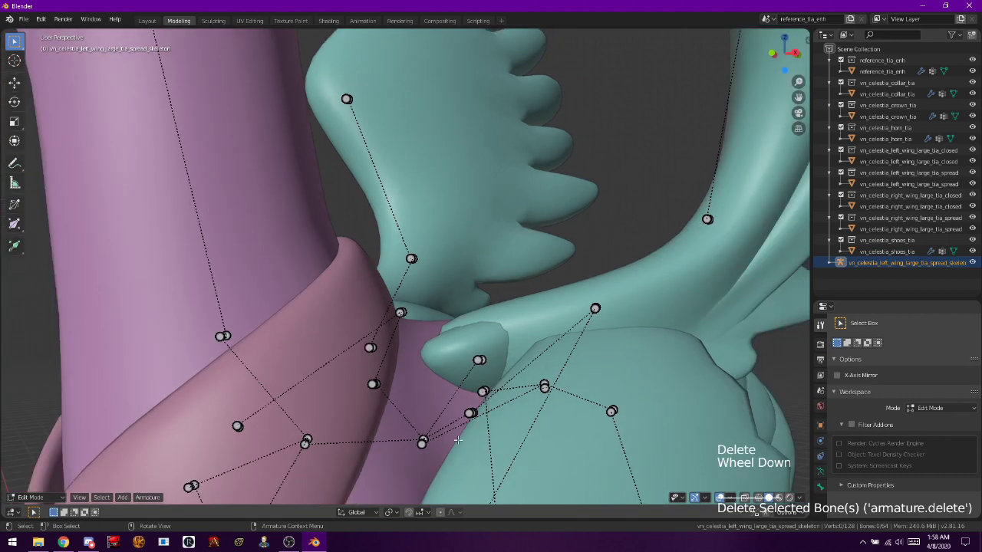
pyautogui.moveTo(458, 440); pyautogui.dragTo(388, 369, button='middle')
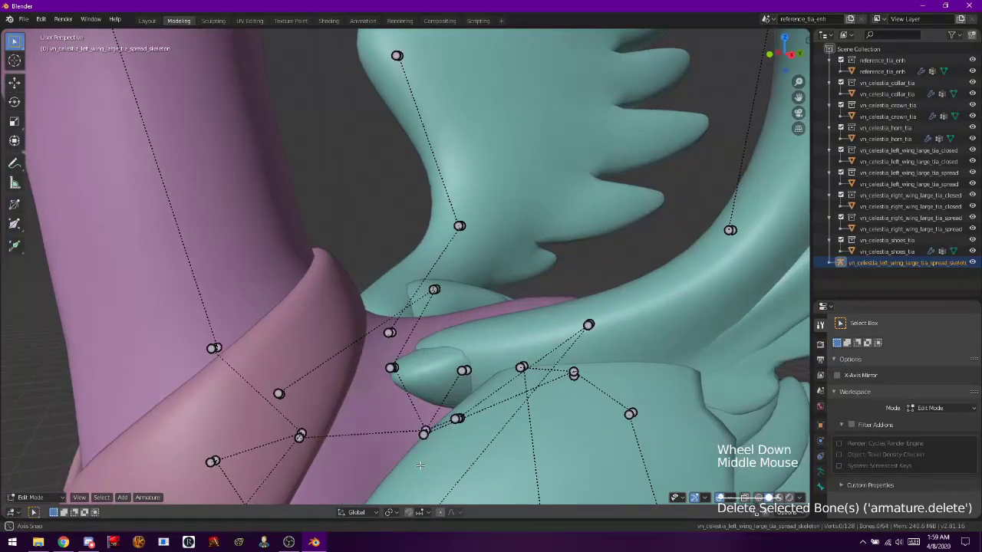
pyautogui.click(388, 368)
pyautogui.press('g')
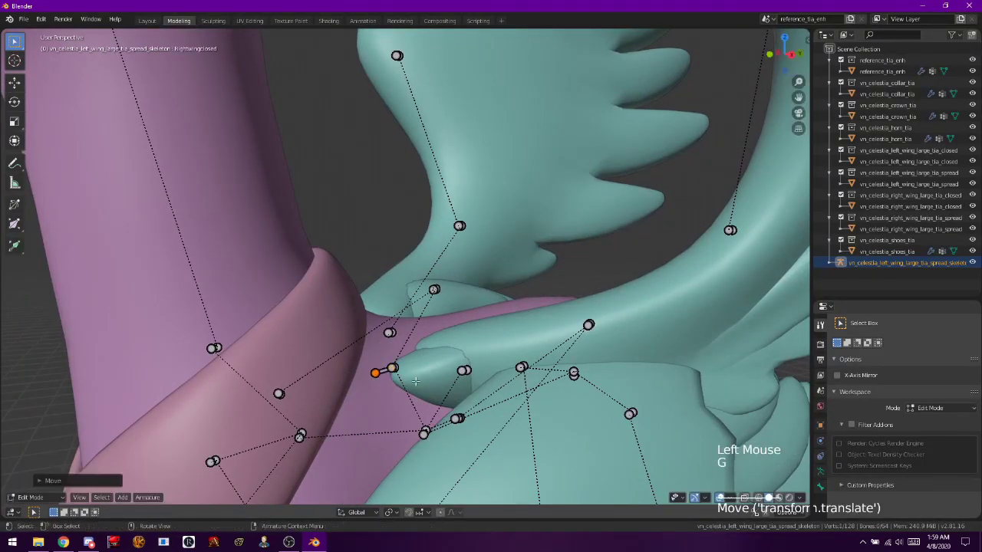
pyautogui.click(381, 372)
pyautogui.click(382, 372)
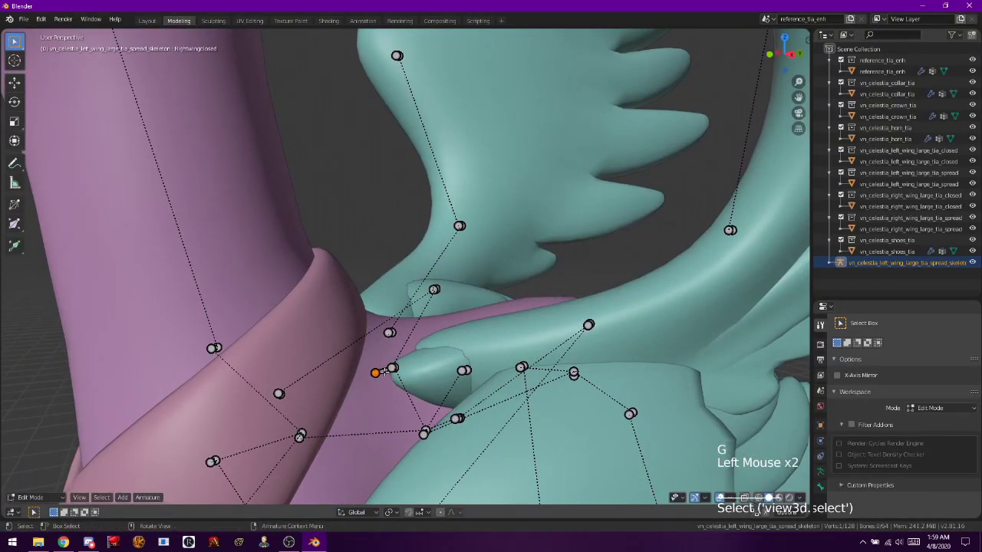
pyautogui.click(381, 372)
pyautogui.press('g')
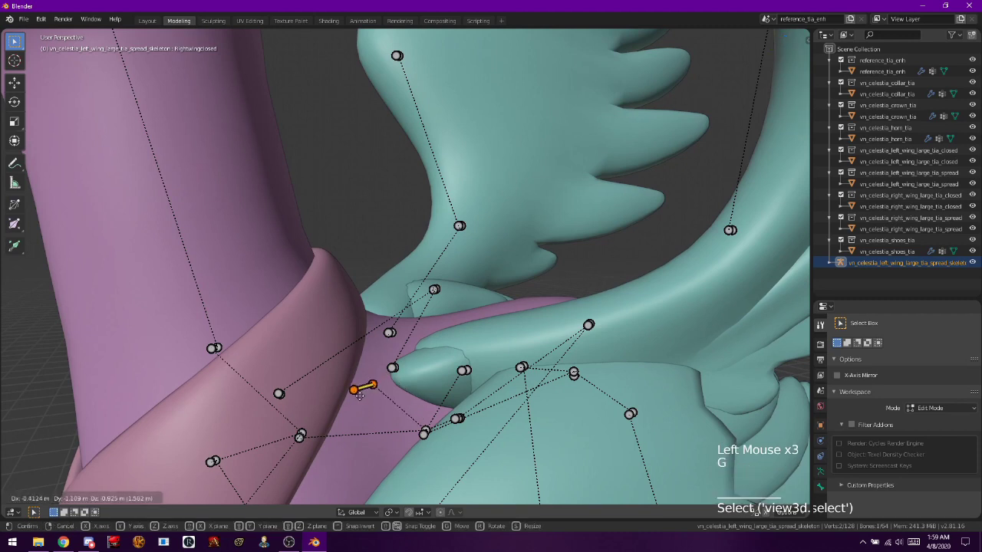
pyautogui.click(359, 395)
pyautogui.press('x')
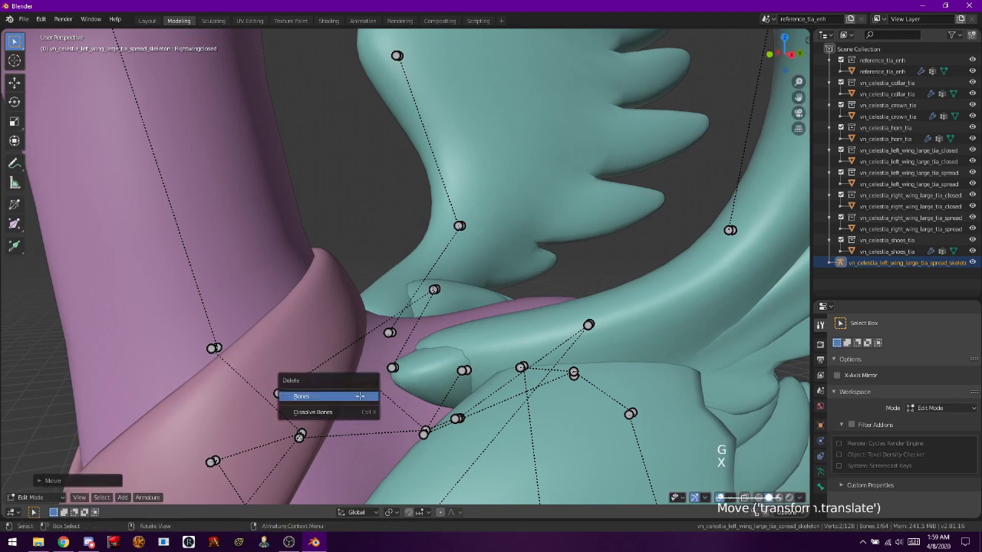
pyautogui.click(360, 397)
# - Pull out the tip of the duplicate Leftwingclosed bone, move it off the overlapping bone, and delete it
pyautogui.middleClick(432, 421)
pyautogui.moveTo(431, 421); pyautogui.dragTo(467, 412, button='middle')
pyautogui.scroll(-1, 469, 411)
pyautogui.click(460, 387)
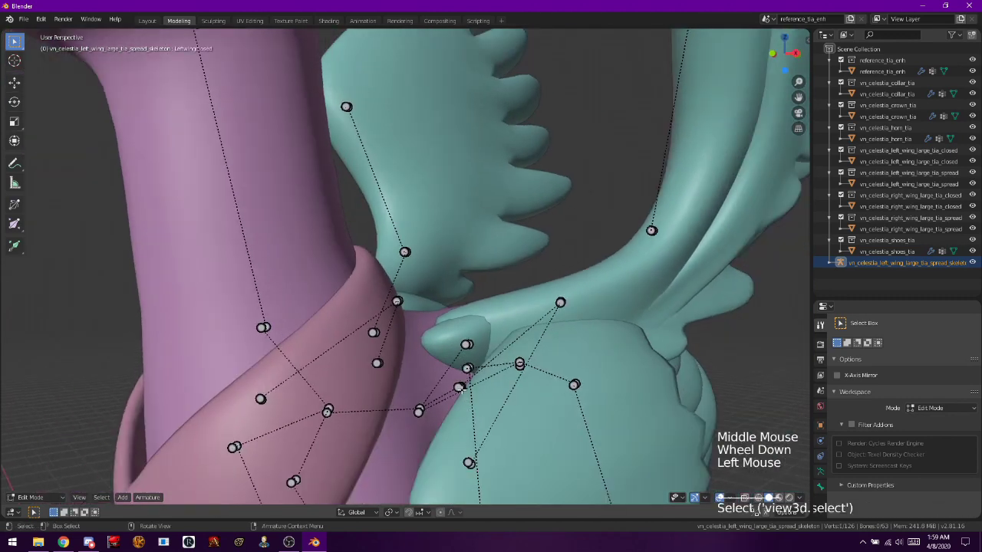
pyautogui.press('g')
pyautogui.click(429, 371)
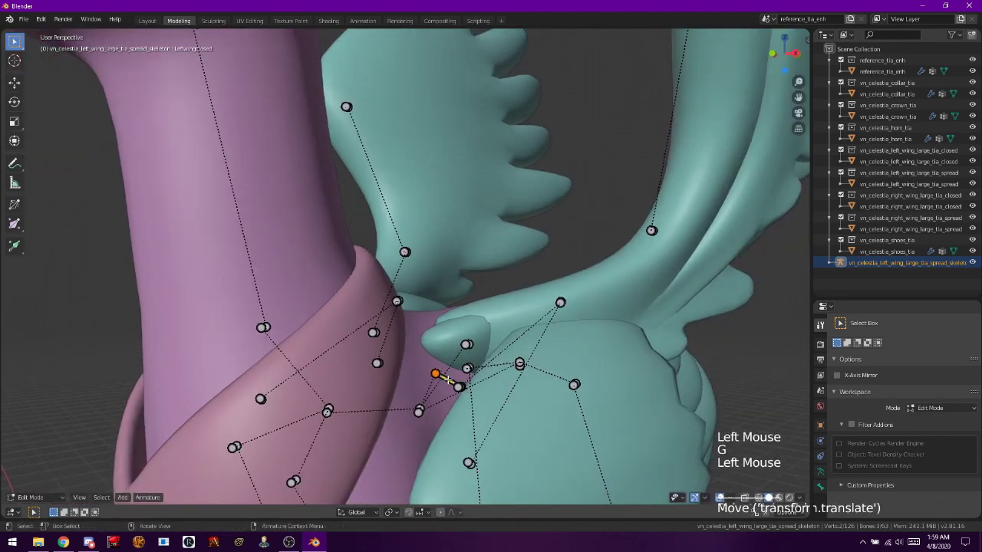
pyautogui.press('g')
pyautogui.click(398, 367)
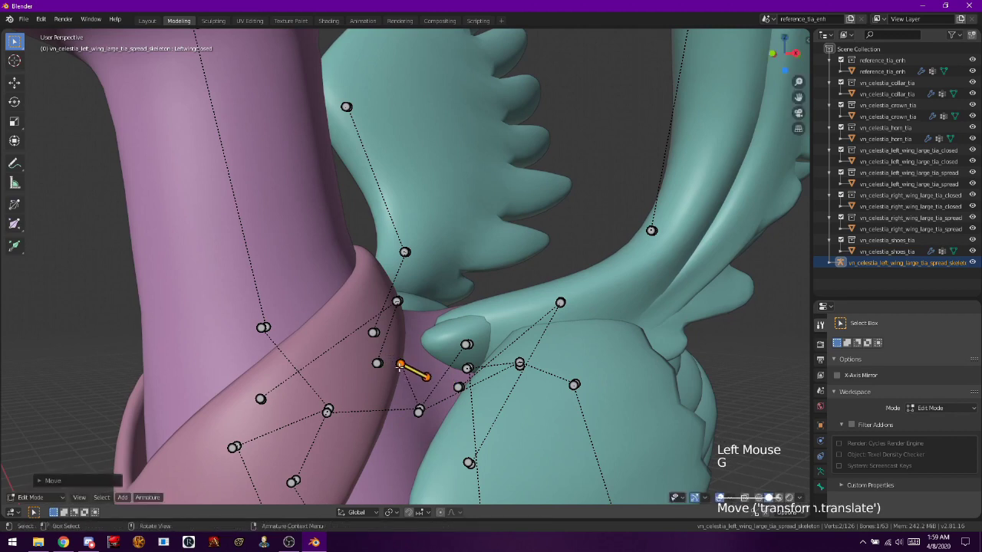
pyautogui.press('x')
pyautogui.click(399, 367)
# - Enlarge the properties area and show the bone relations settings of the LeftWingOpen1 bone
pyautogui.moveTo(398, 366); pyautogui.dragTo(380, 349, button='middle')
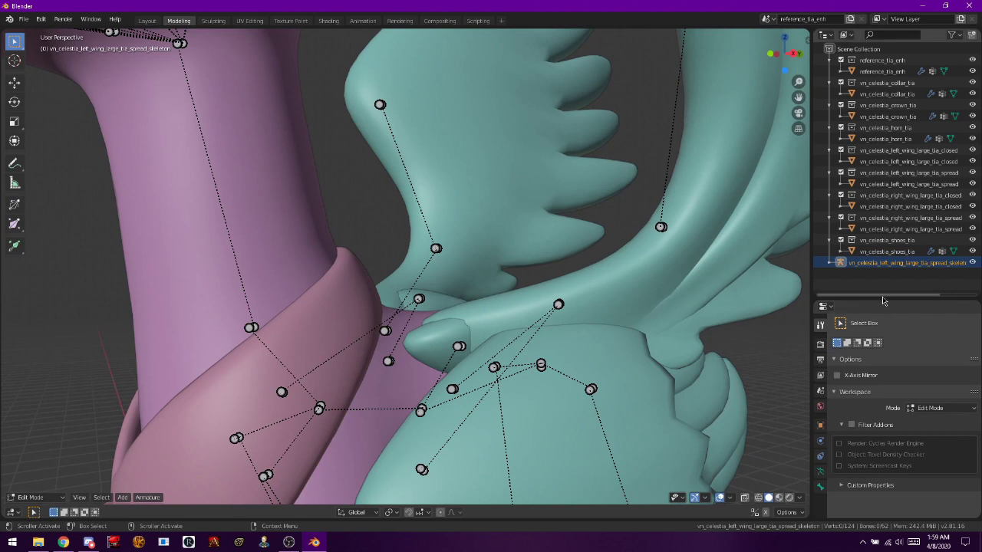
pyautogui.moveTo(882, 300); pyautogui.dragTo(895, 239)
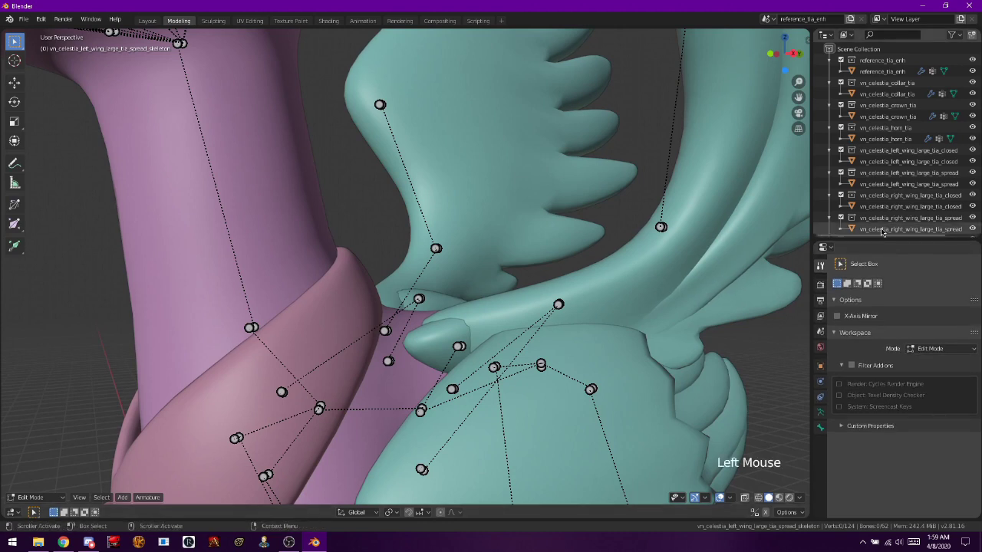
pyautogui.click(820, 428)
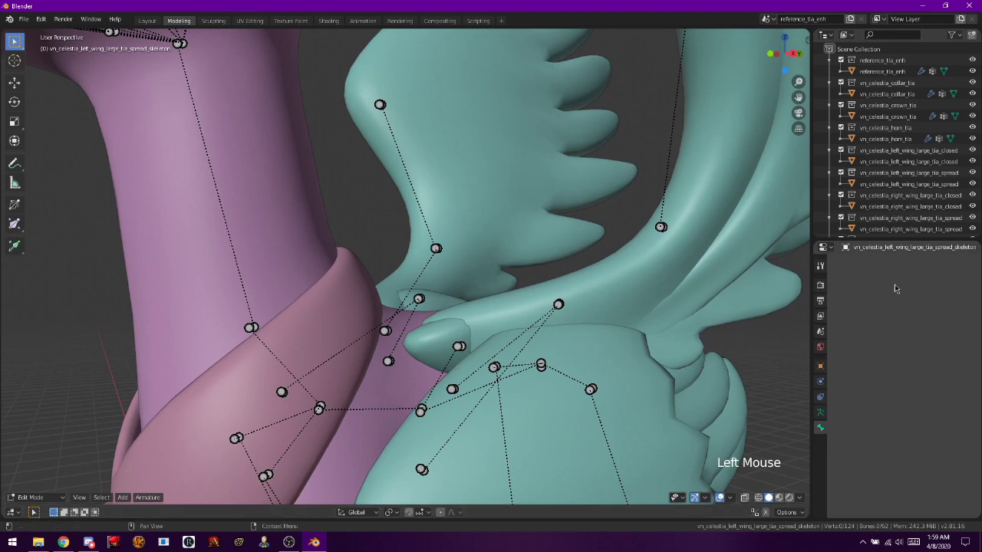
pyautogui.click(661, 227)
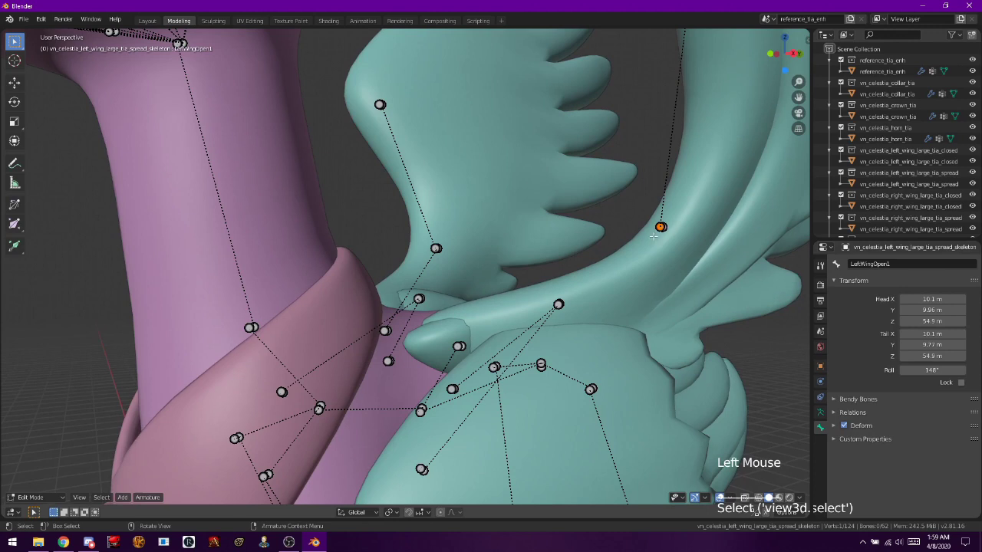
pyautogui.click(835, 282)
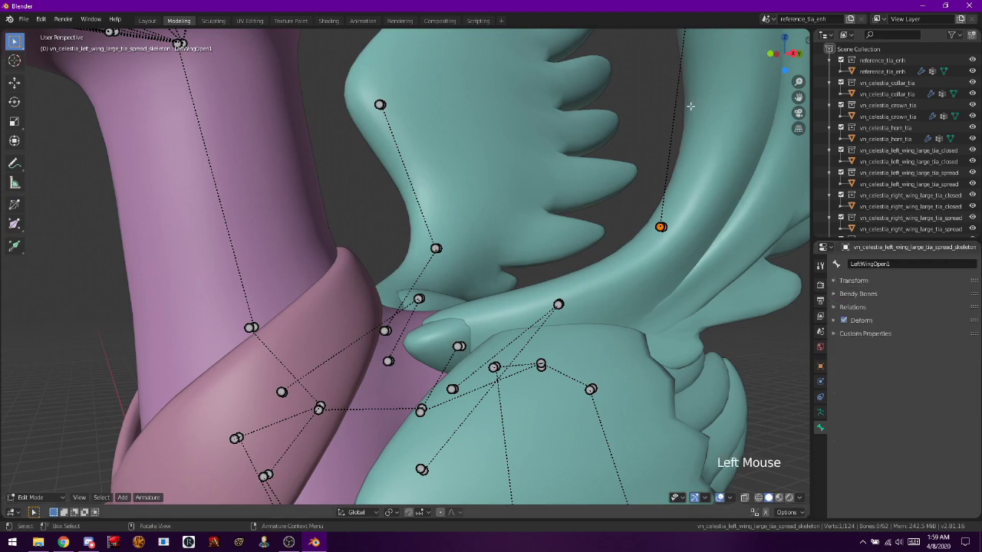
pyautogui.click(833, 307)
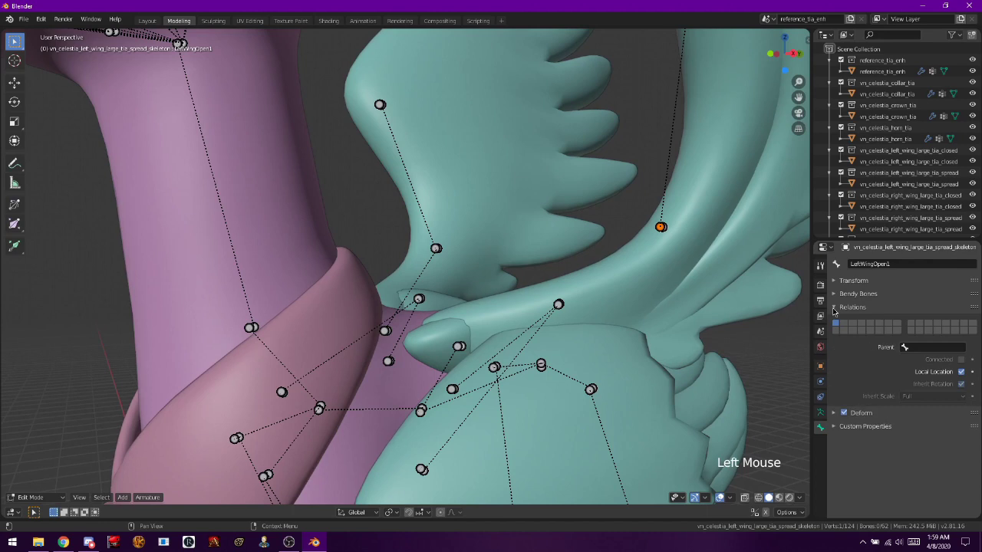
# - Try parenting the LeftWingOpen1 bone to Chest2, and undo the change
pyautogui.click(905, 348)
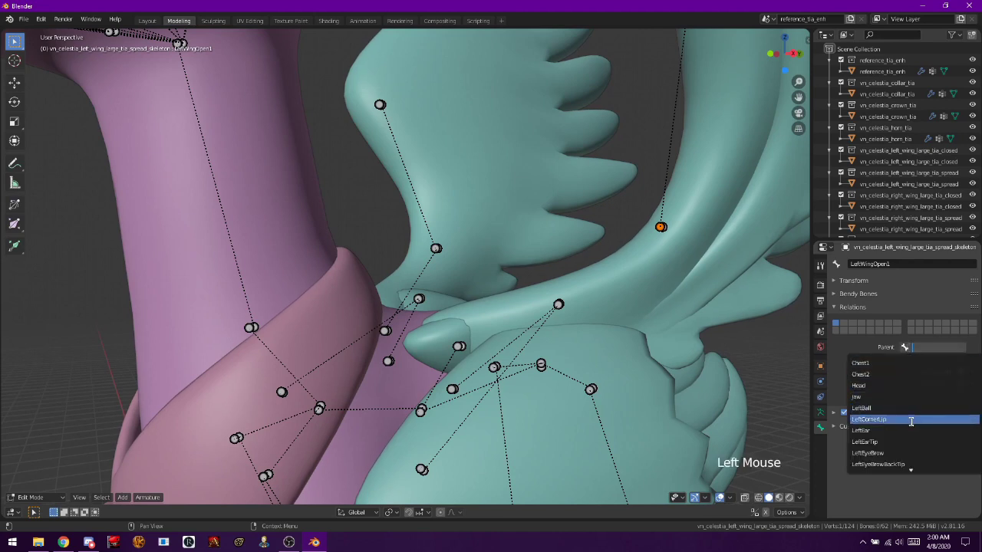
pyautogui.scroll(-15, 910, 438)
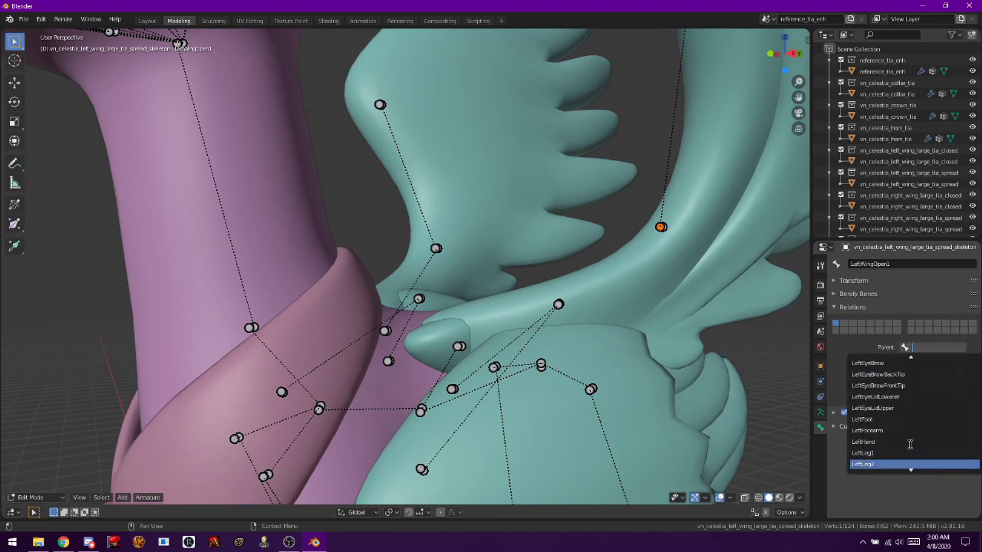
pyautogui.scroll(15, 910, 444)
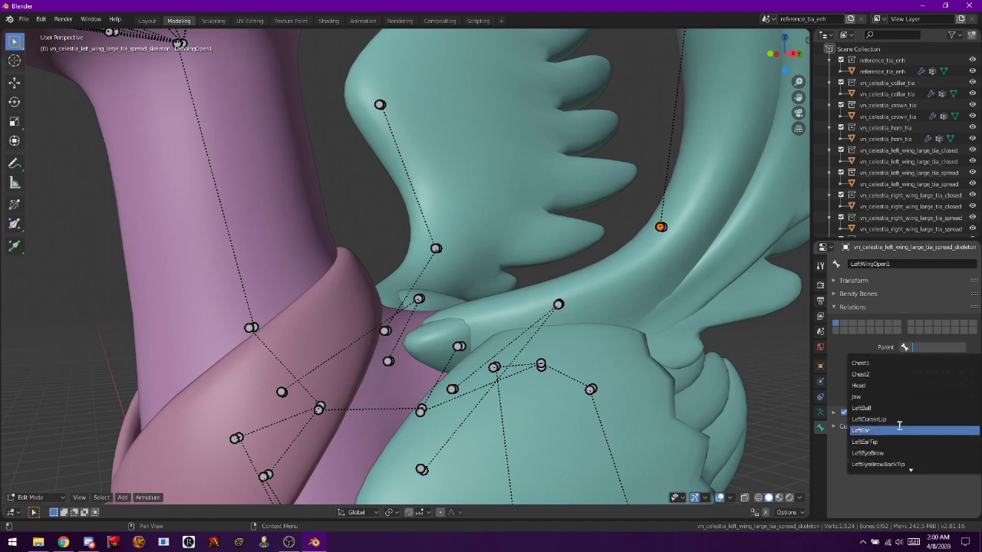
pyautogui.click(879, 374)
pyautogui.moveTo(613, 368); pyautogui.dragTo(627, 396, button='middle')
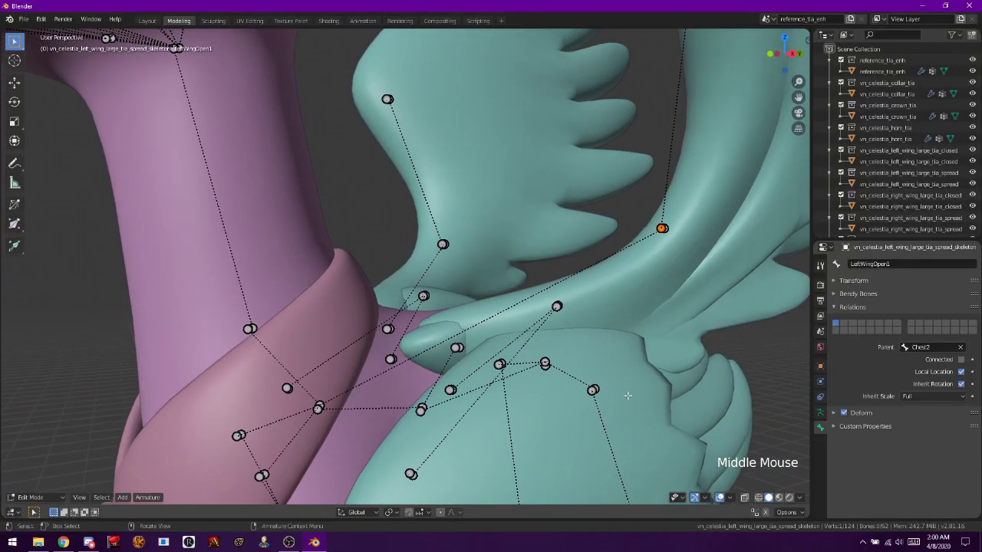
pyautogui.hotkey('ctrl', 'z')
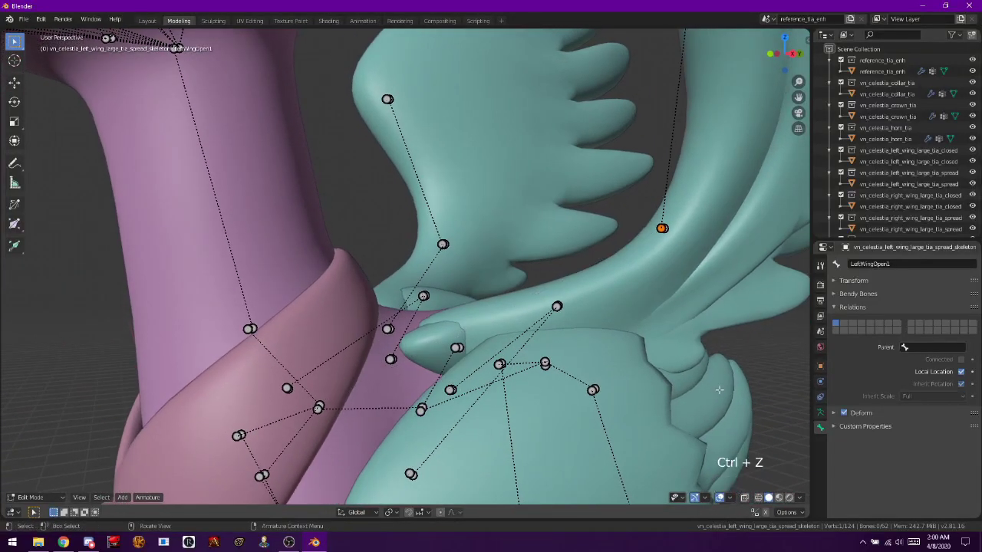
pyautogui.click(923, 347)
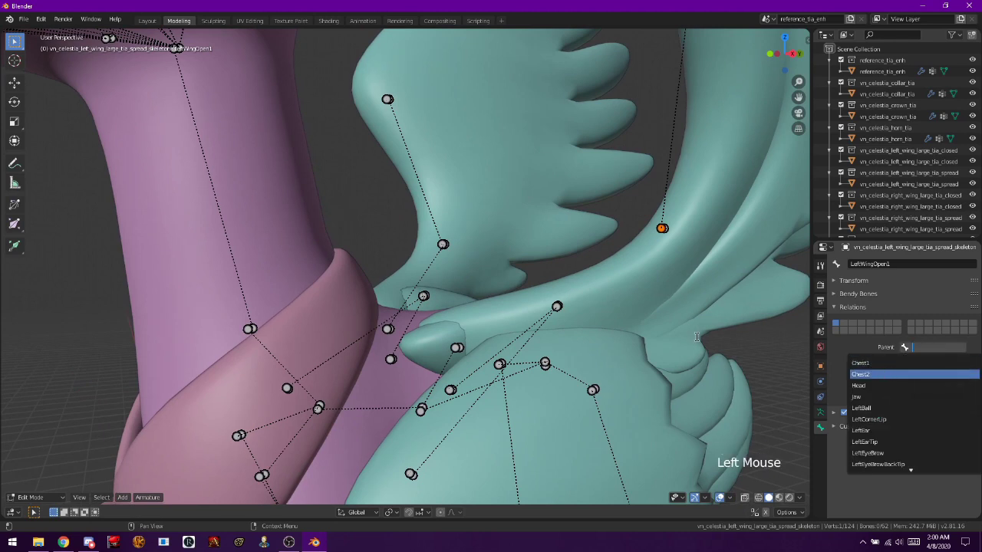
pyautogui.click(691, 306)
pyautogui.moveTo(569, 307); pyautogui.dragTo(575, 319, button='middle')
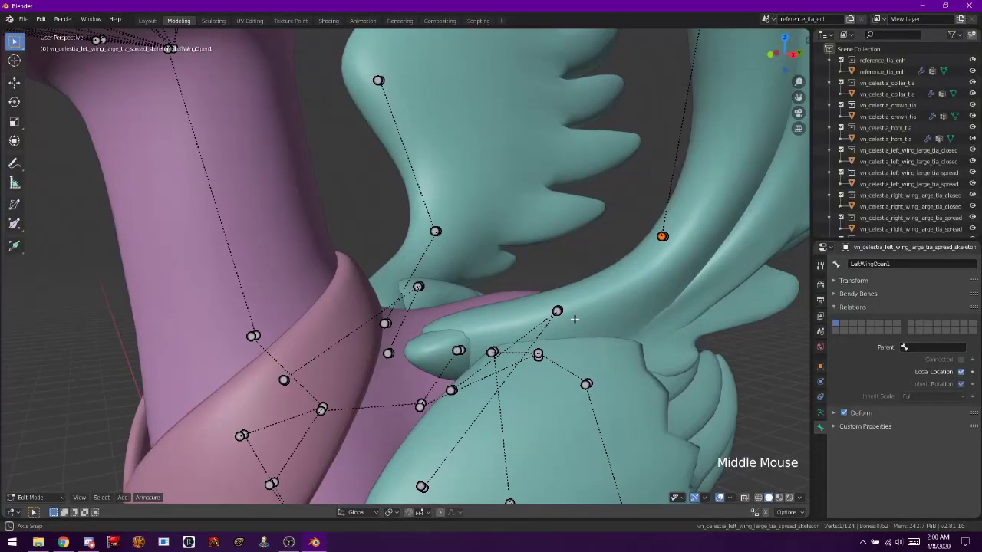
# - Check the parent of LeftWingOpen.001 at the wing base, and set LeftWingOpen.001 as the parent of LeftWingOpen1
pyautogui.click(458, 350)
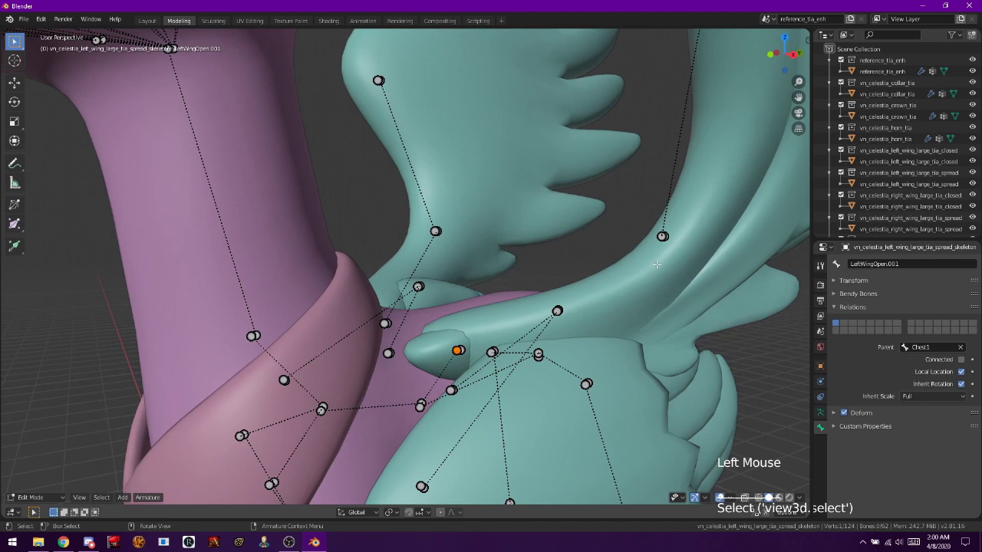
pyautogui.click(662, 236)
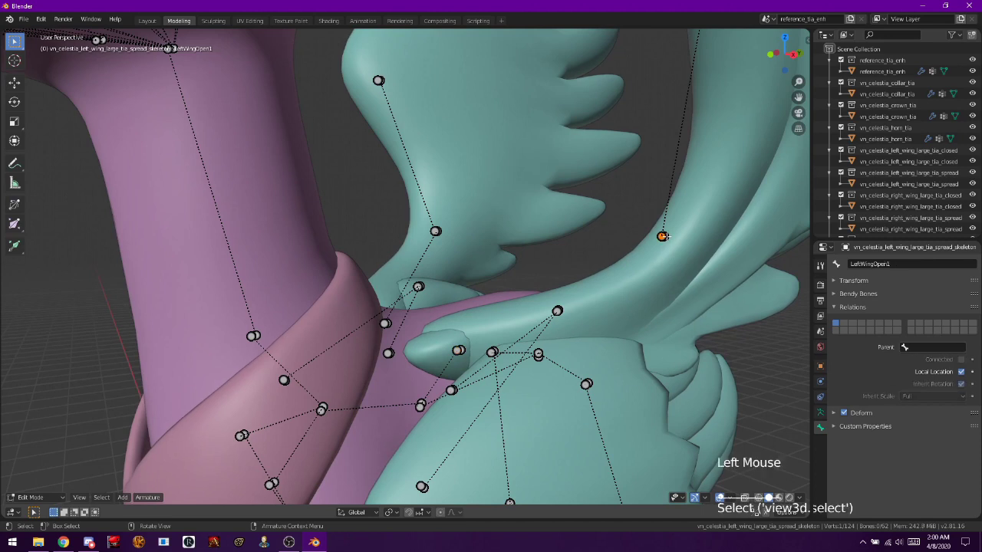
pyautogui.click(917, 345)
pyautogui.scroll(-18, 918, 399)
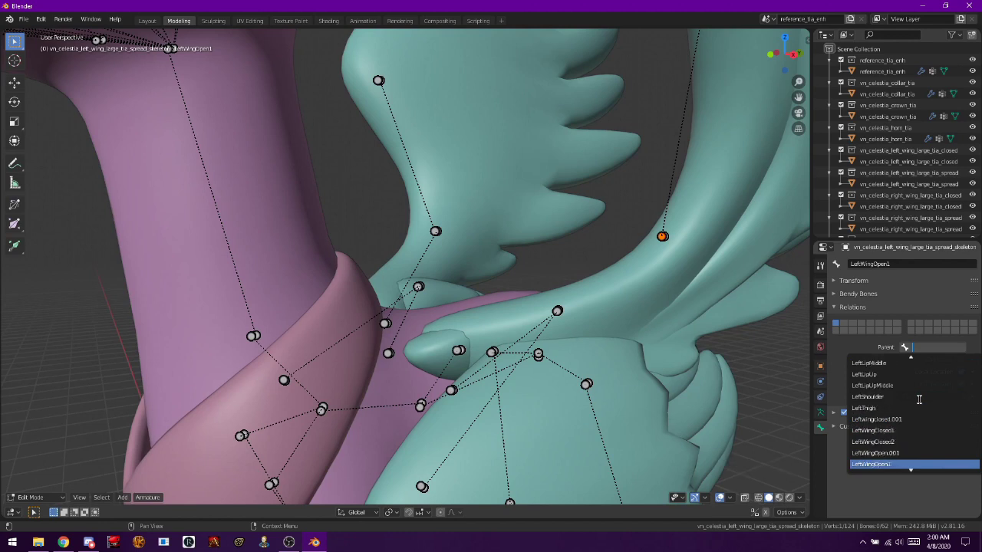
pyautogui.scroll(-7, 898, 429)
pyautogui.click(897, 452)
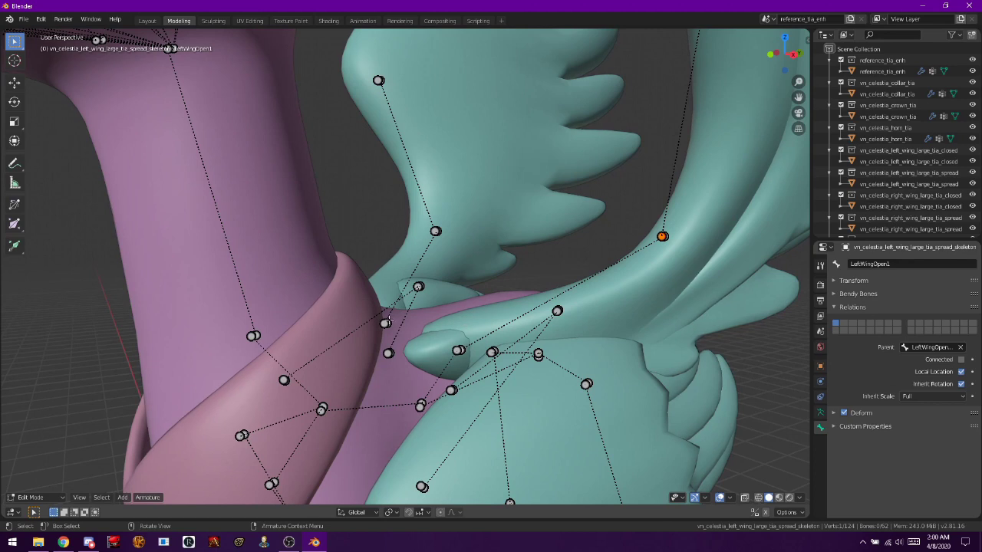
# - Set Chest1 as the parent of the RightWingOpen and Rightwingclosed.001 bones
pyautogui.click(387, 322)
pyautogui.click(914, 349)
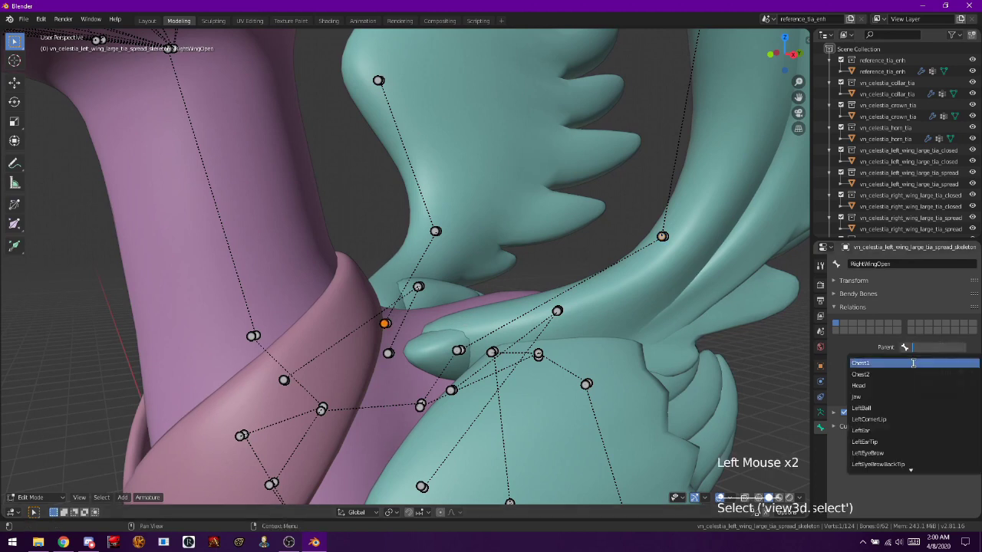
pyautogui.click(388, 352)
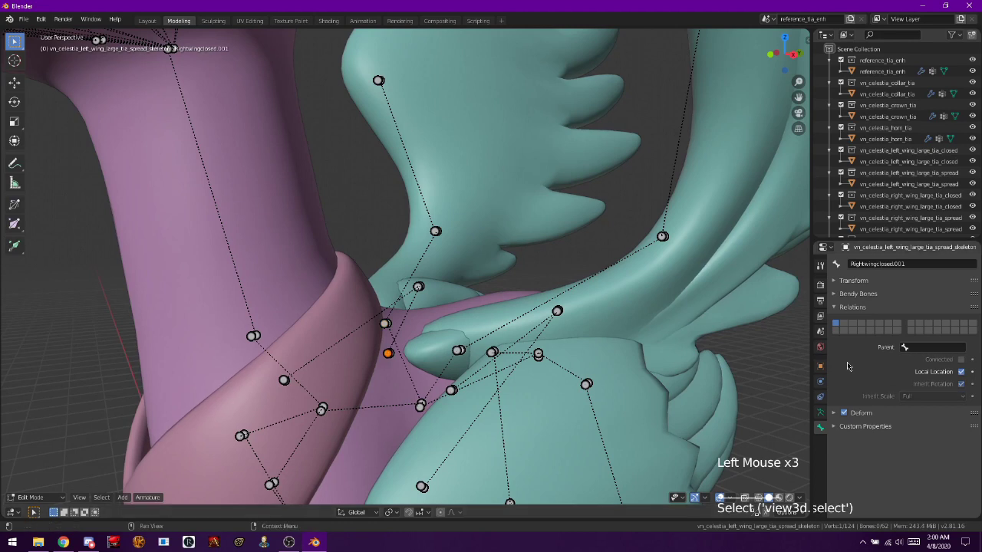
pyautogui.click(943, 346)
pyautogui.click(904, 361)
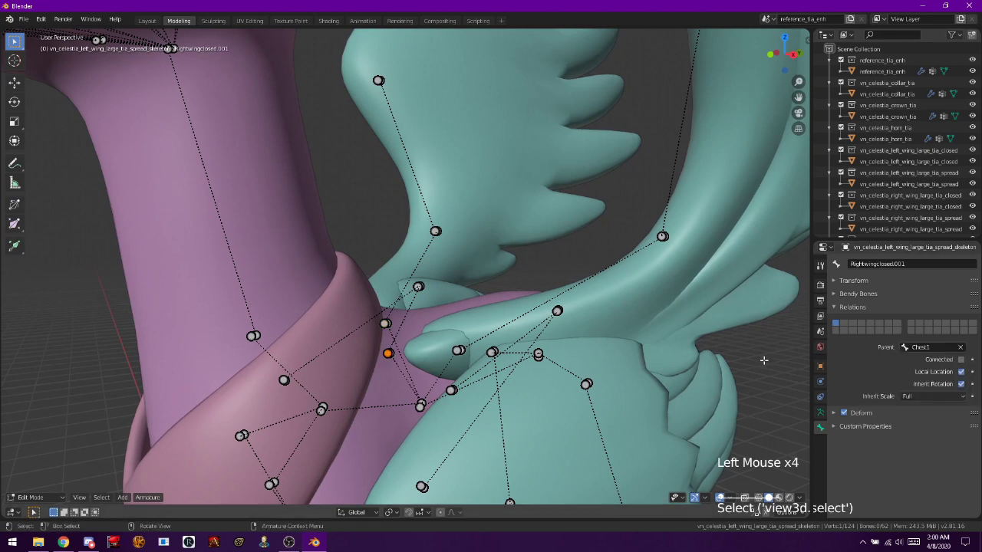
# - Set Chest1 as the parent of the Leftwingclosed.001 bone
pyautogui.click(451, 390)
pyautogui.click(914, 349)
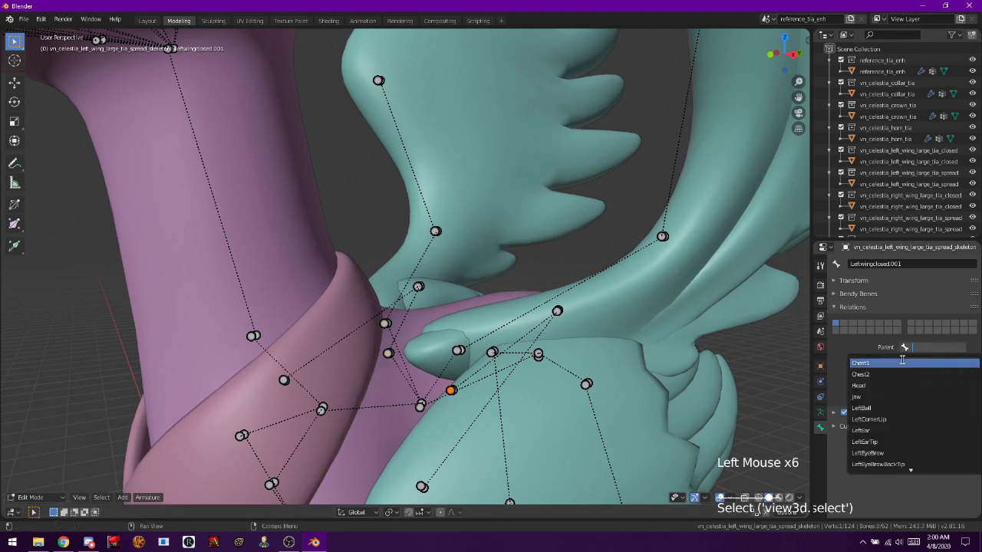
pyautogui.click(876, 362)
pyautogui.scroll(-4, 494, 324)
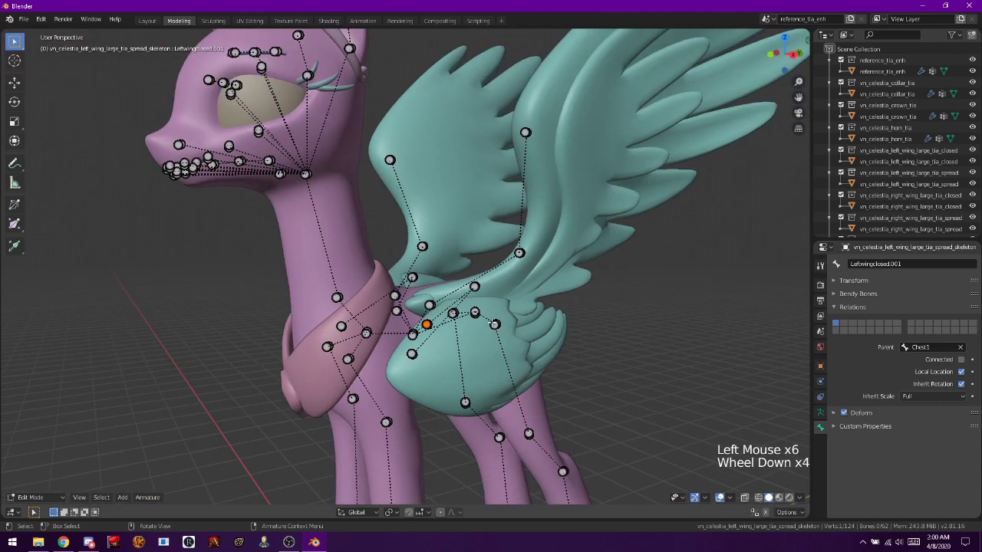
# - Switch the joined armature to Pose Mode and test-move the LeftWingOpen2 and RightWingOpen2 bones, cancelling each move
pyautogui.scroll(-2, 494, 324)
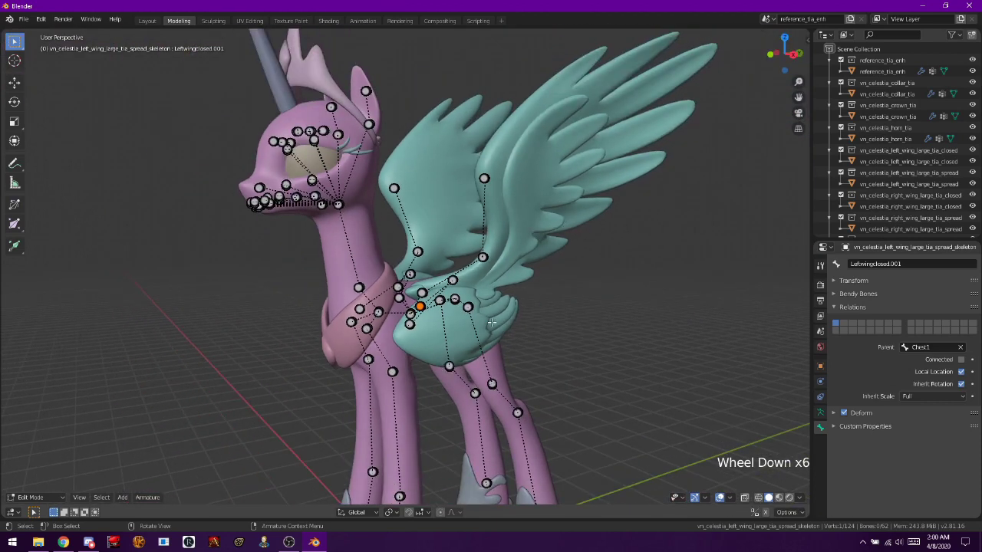
pyautogui.press('KP_3')
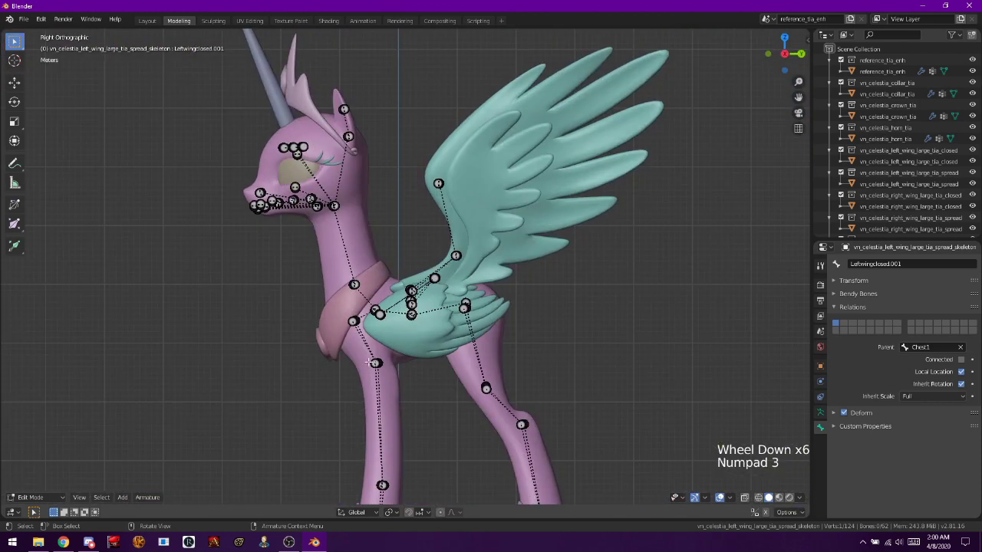
pyautogui.click(39, 495)
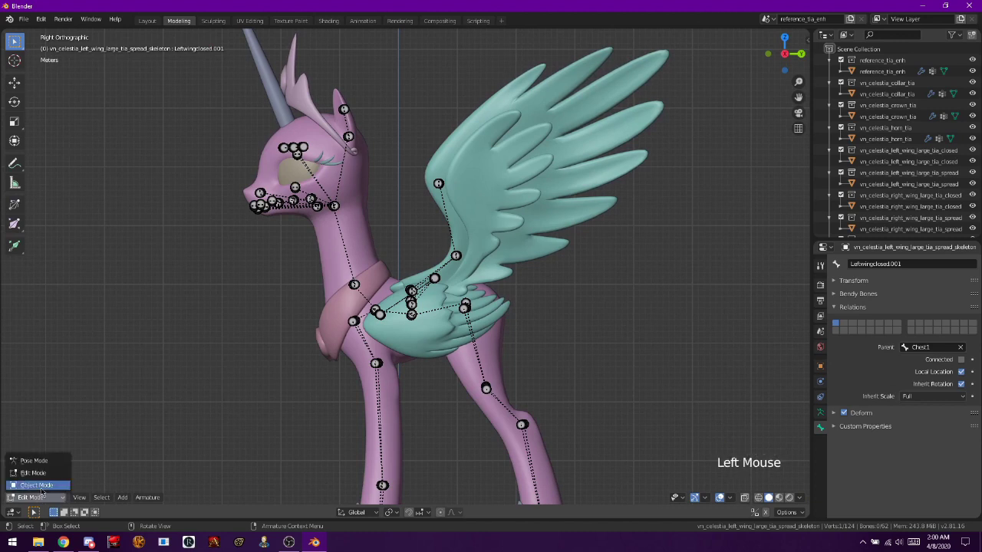
pyautogui.click(34, 460)
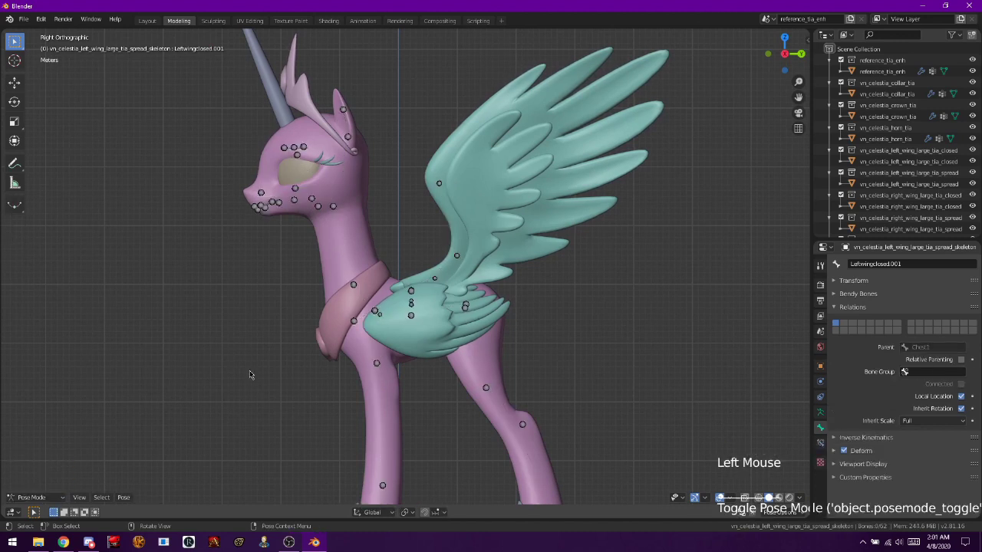
pyautogui.moveTo(249, 374); pyautogui.dragTo(385, 355, button='middle')
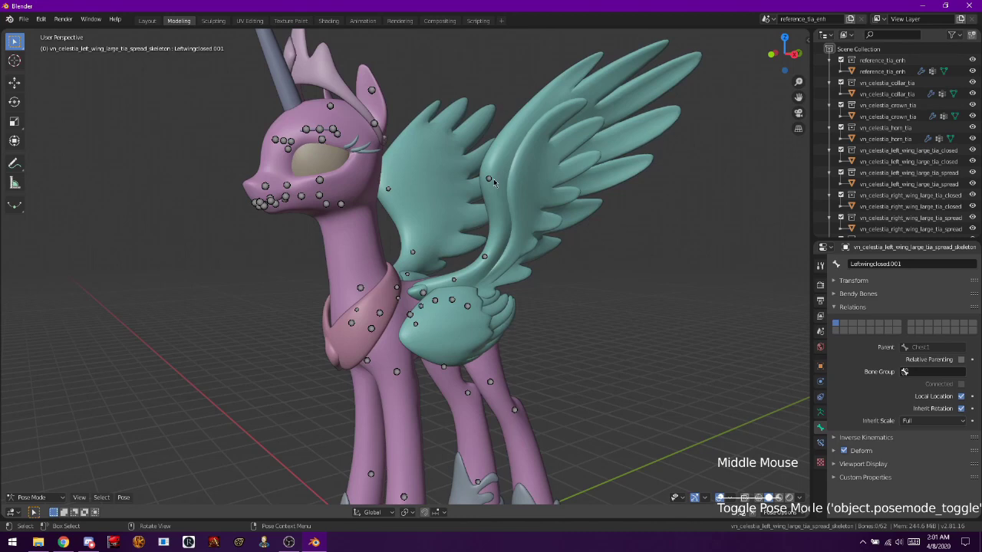
pyautogui.click(490, 178)
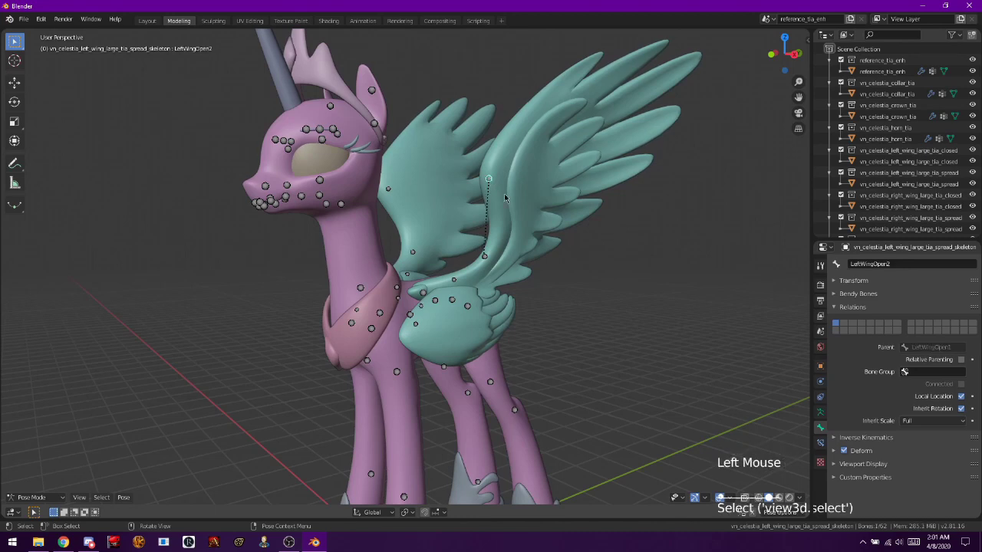
pyautogui.press('g')
pyautogui.press('Escape')
pyautogui.click(387, 190)
pyautogui.press('g')
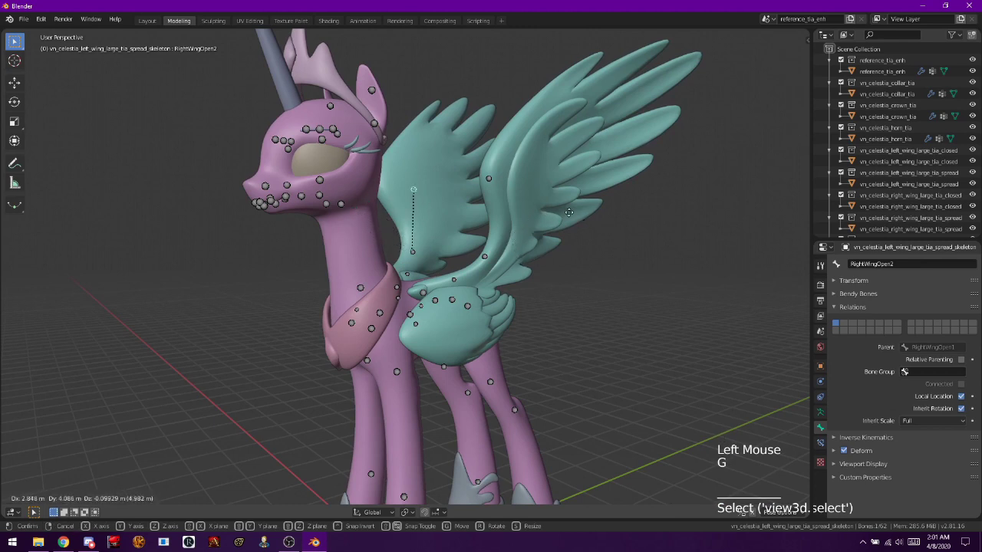
pyautogui.click(568, 212)
# - Test-move the LeftWingOpen2 and Neck bones in front view, cancel the moves, and return to Object Mode
pyautogui.press('KP_1')
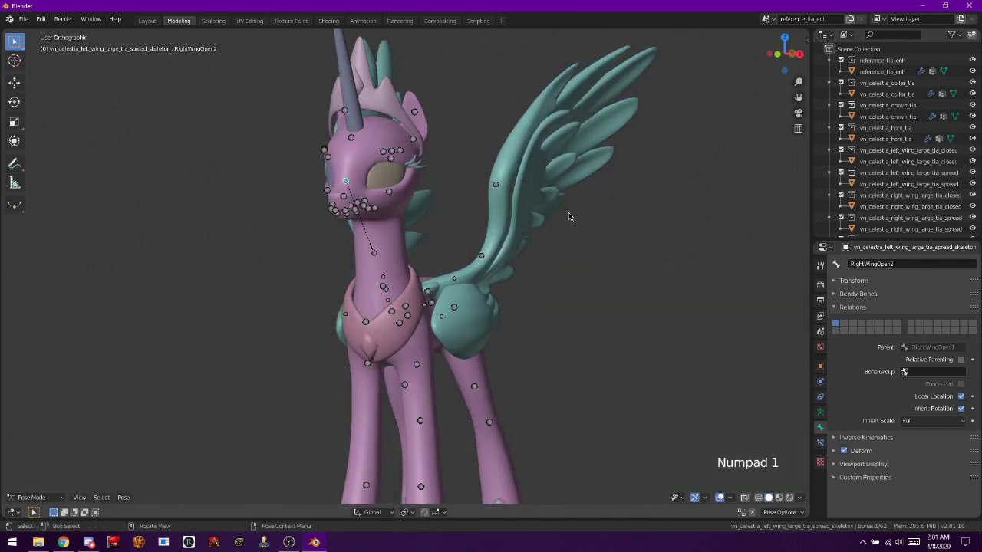
pyautogui.click(35, 497)
pyautogui.click(42, 461)
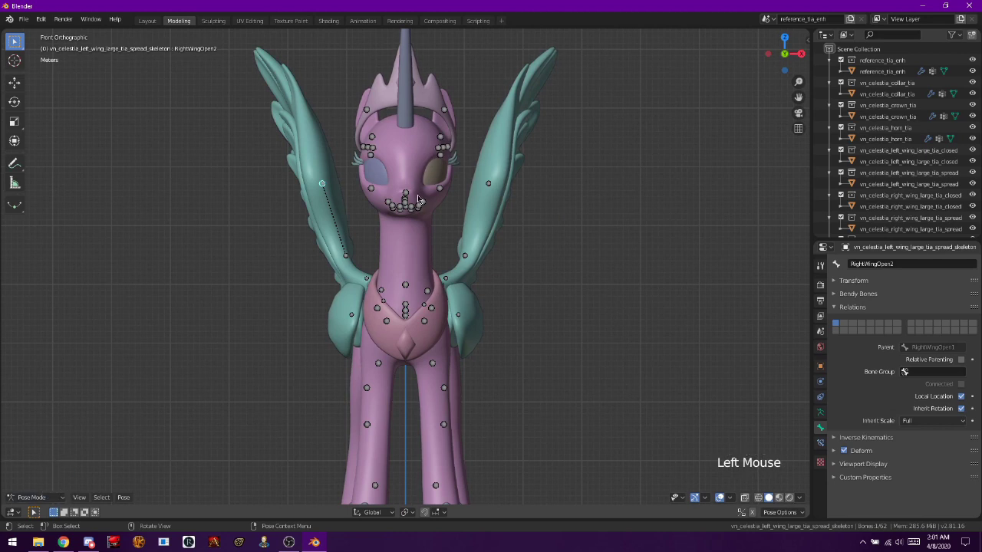
pyautogui.click(488, 184)
pyautogui.press('g')
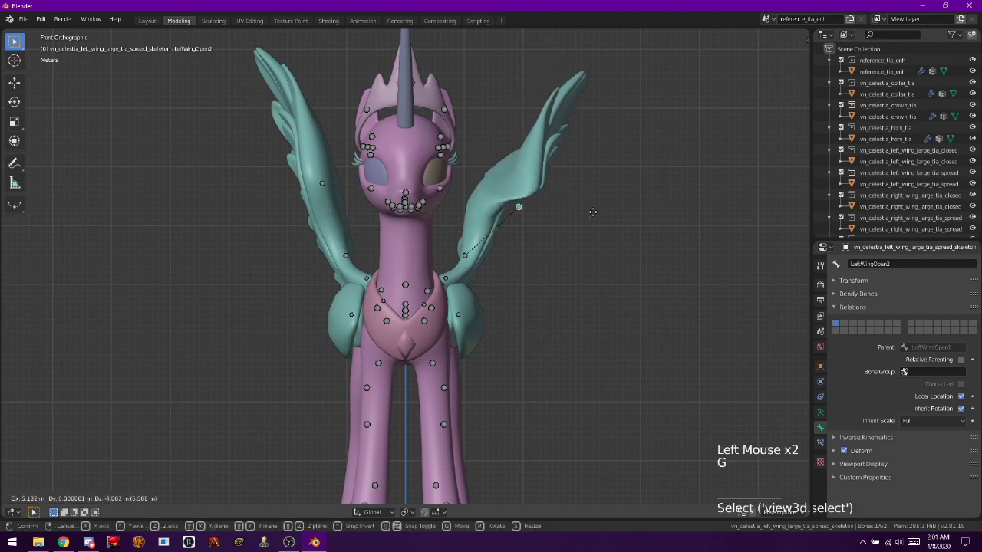
pyautogui.click(404, 298)
pyautogui.press('g')
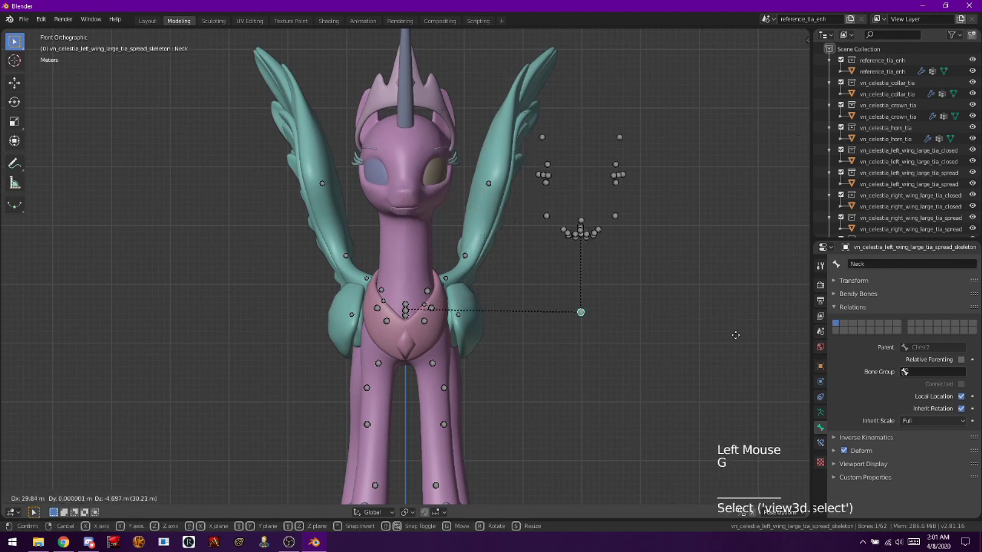
pyautogui.rightClick(735, 335)
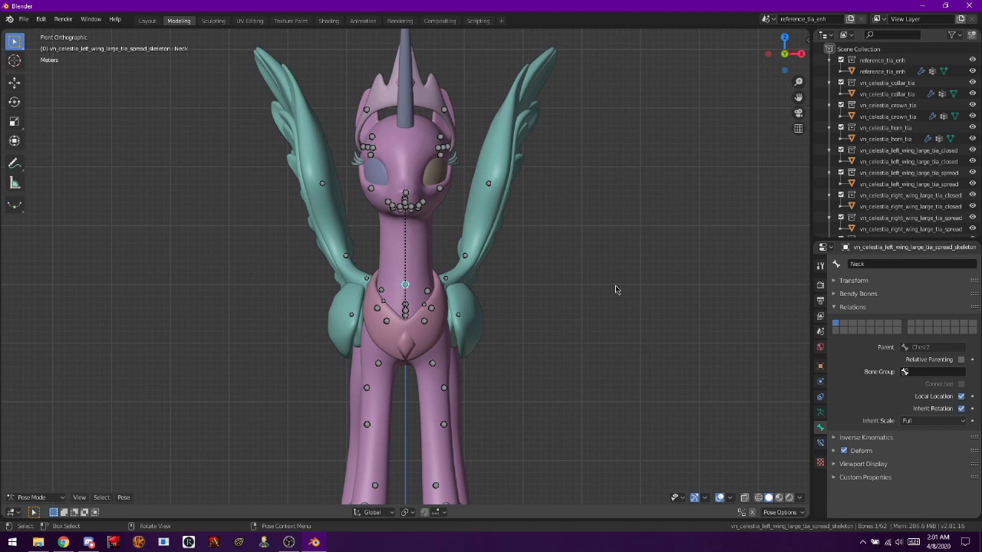
pyautogui.click(27, 497)
pyautogui.click(32, 458)
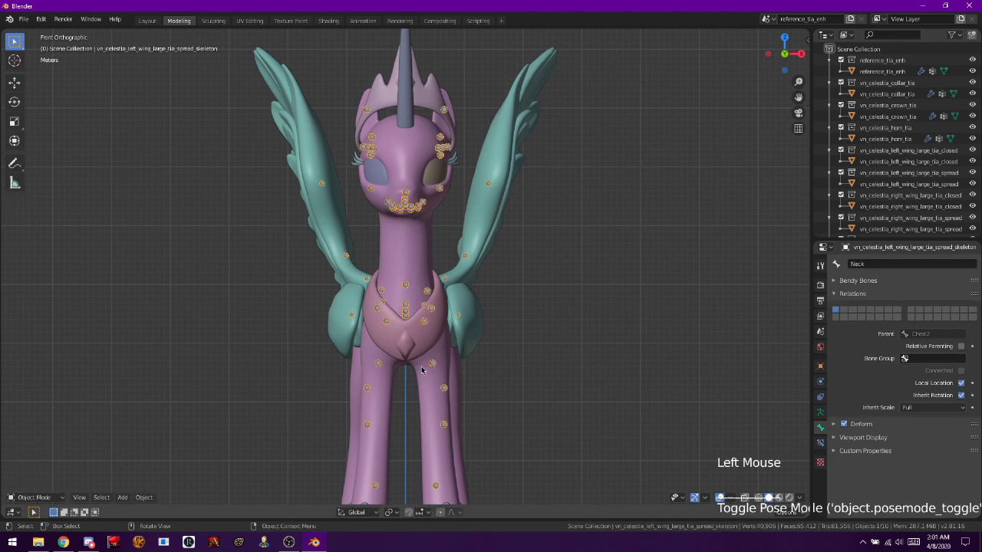
# - Select all objects with the joined armature active, and parent the meshes to it using Armature Deform With Empty Groups
pyautogui.press('KP_3')
pyautogui.press('a')
pyautogui.press('a')
pyautogui.press('a')
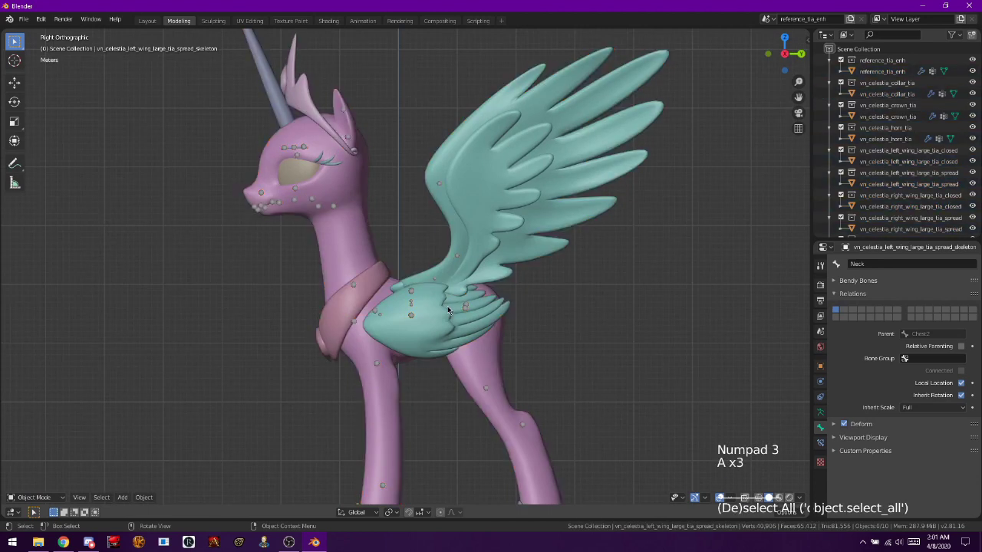
pyautogui.press('a')
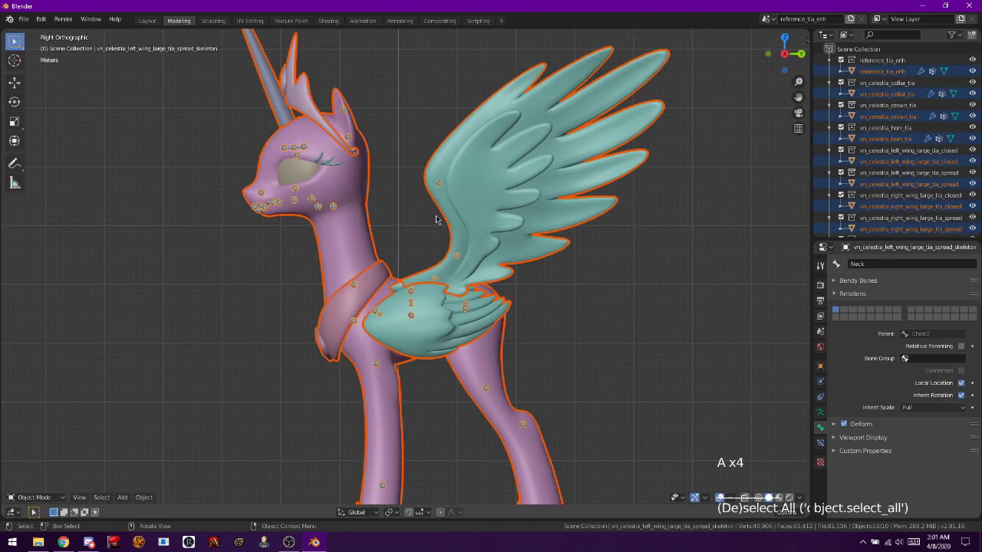
pyautogui.keyDown('shift'); pyautogui.click(333, 211); pyautogui.keyUp('shift')
pyautogui.keyDown('shift'); pyautogui.click(334, 211); pyautogui.keyUp('shift')
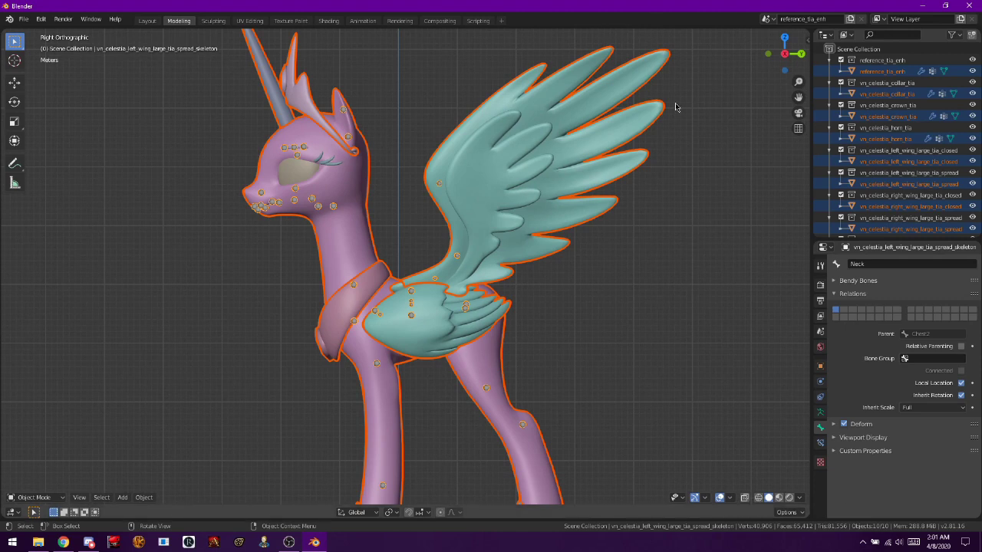
pyautogui.rightClick(680, 232)
pyautogui.moveTo(679, 320)
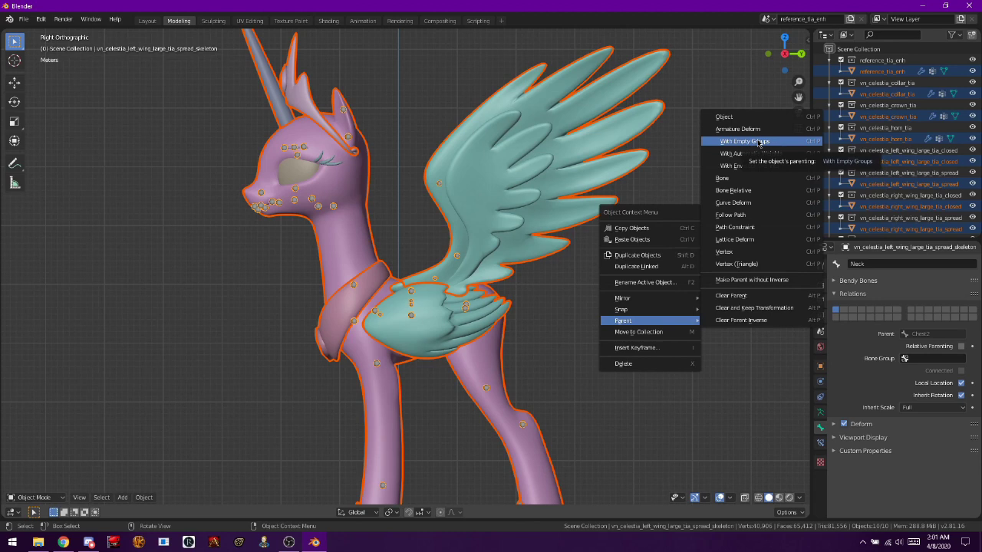
pyautogui.click(757, 143)
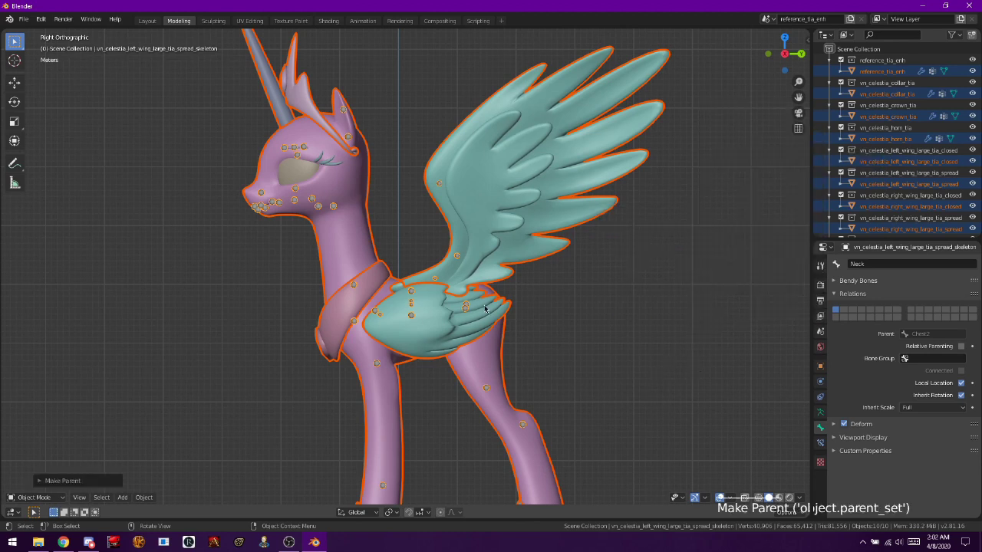
# - Test-move the Neck bone in Pose Mode, cancel the move, and inspect the whole model from the side
pyautogui.press('KP_1')
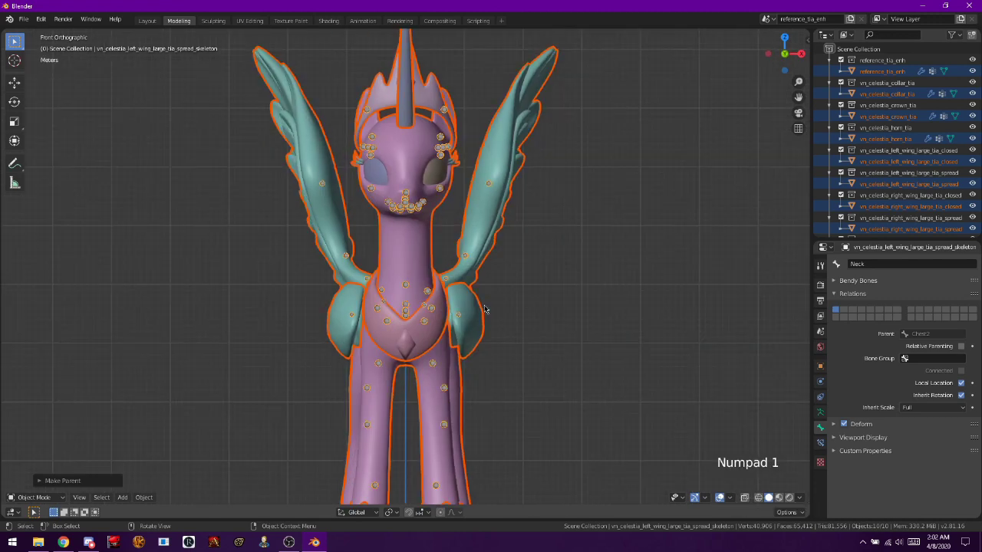
pyautogui.click(34, 496)
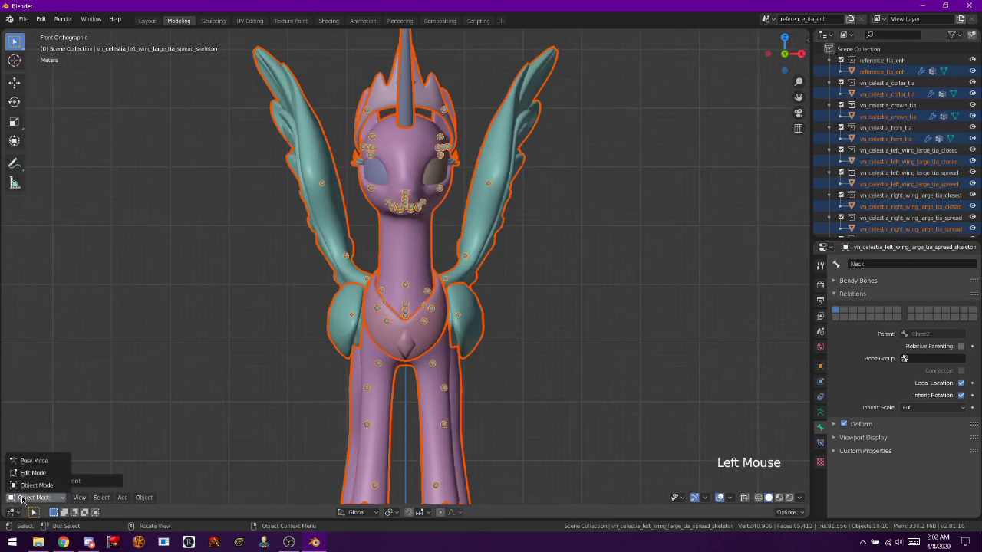
pyautogui.click(41, 461)
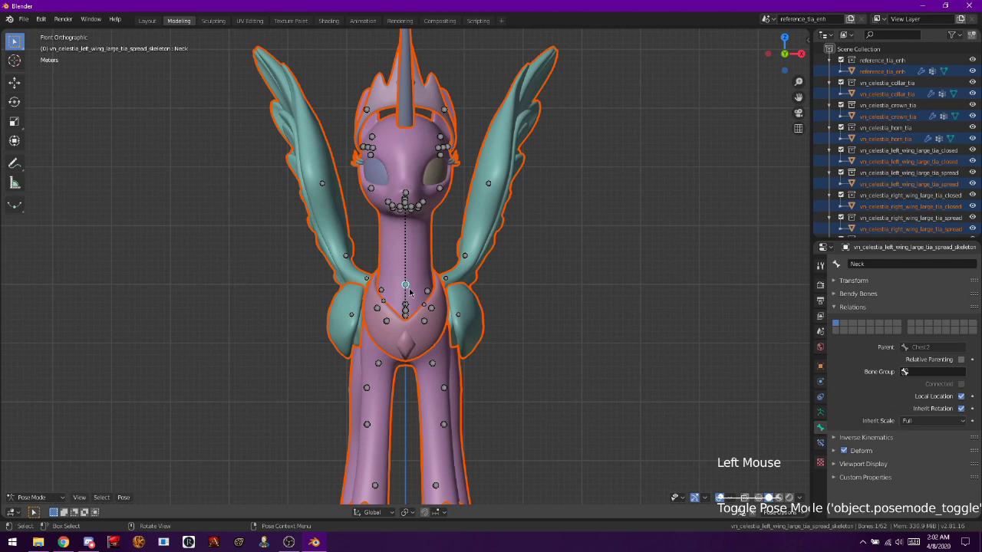
pyautogui.press('g')
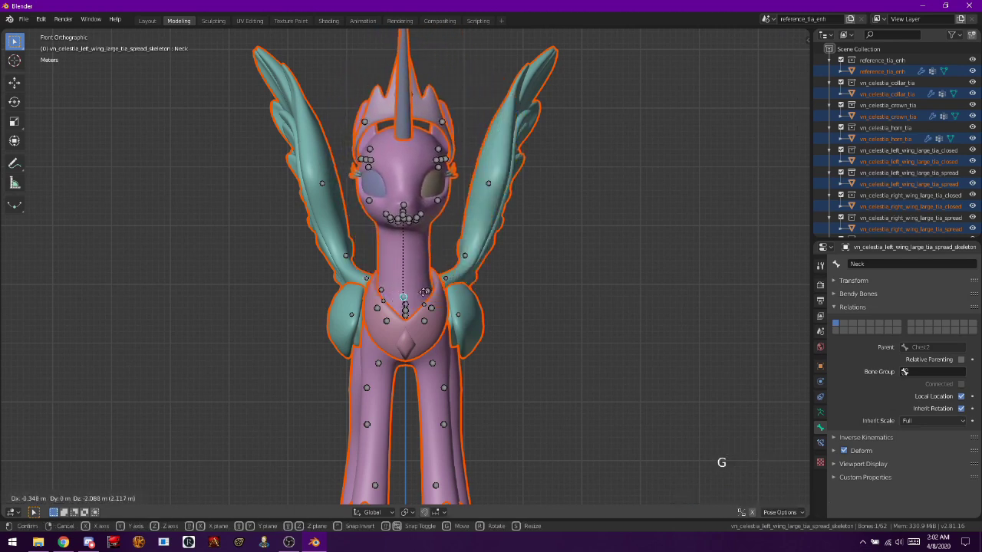
pyautogui.rightClick(381, 252)
pyautogui.press('KP_3')
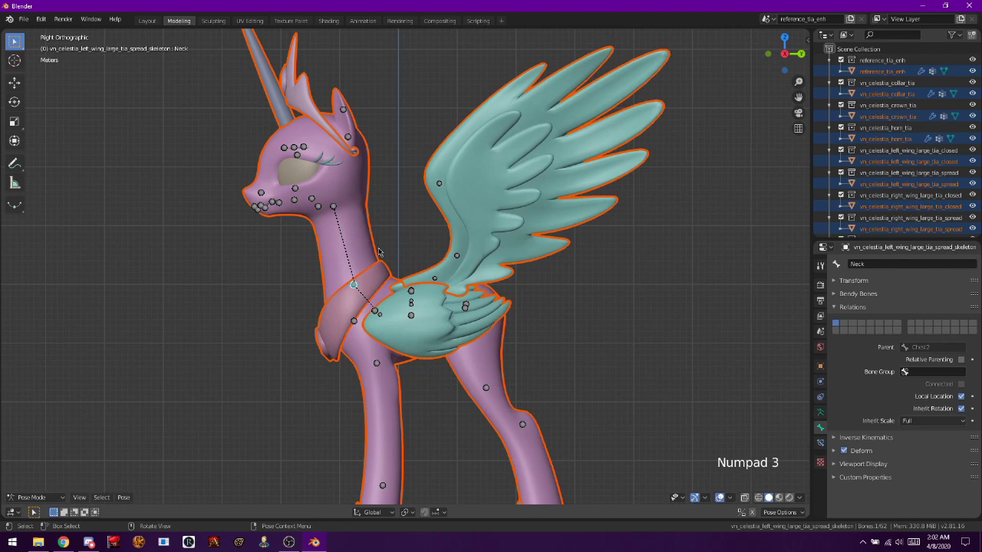
pyautogui.scroll(-1, 378, 251)
pyautogui.scroll(-2, 410, 236)
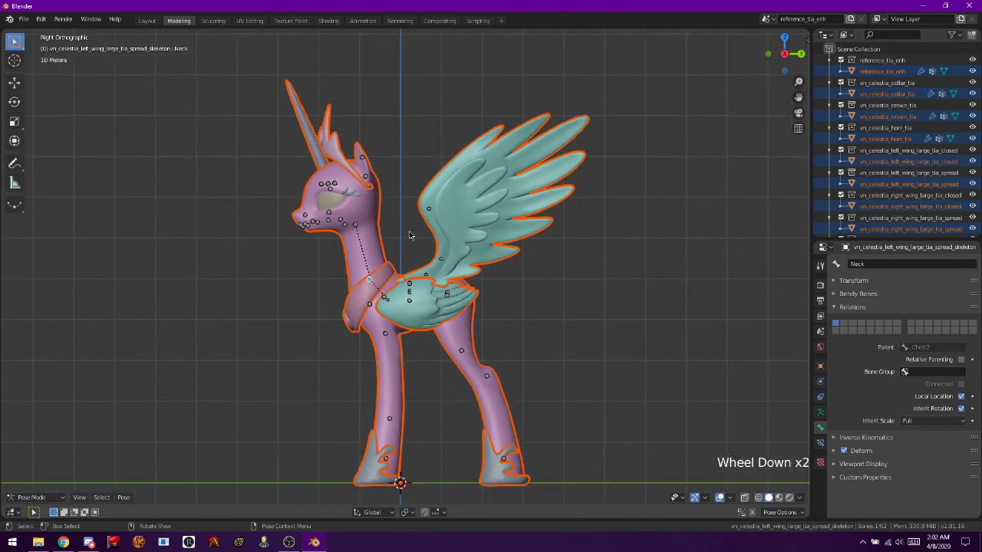
pyautogui.scroll(1, 314, 310)
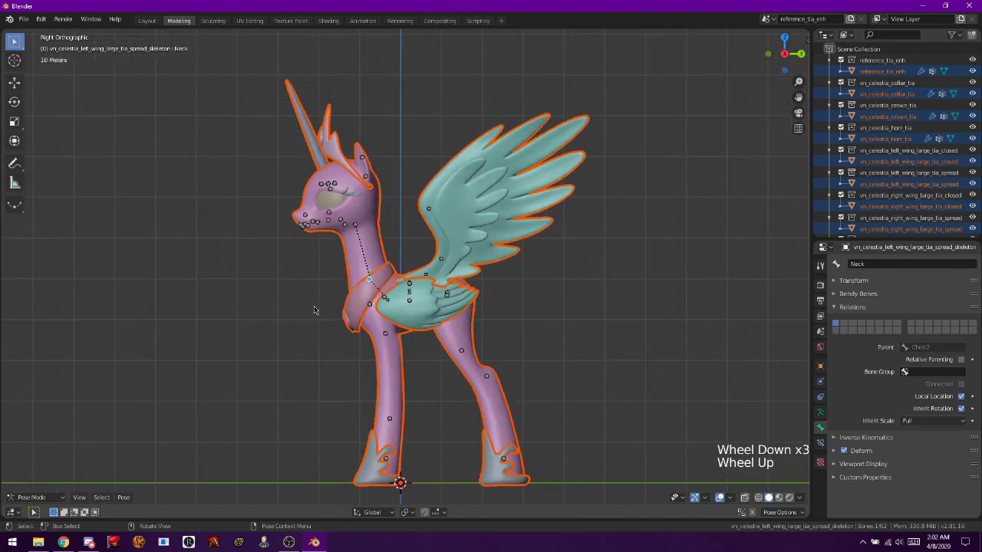
# - Deselect all bones, return to Object Mode, and deselect all objects
pyautogui.press('a')
pyautogui.press('a')
pyautogui.press('a')
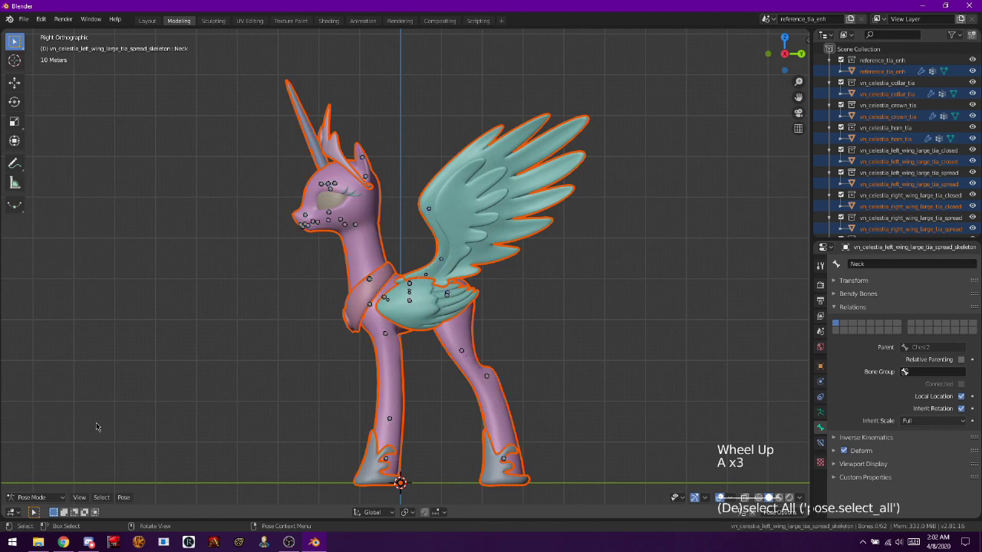
pyautogui.click(46, 493)
pyautogui.click(34, 462)
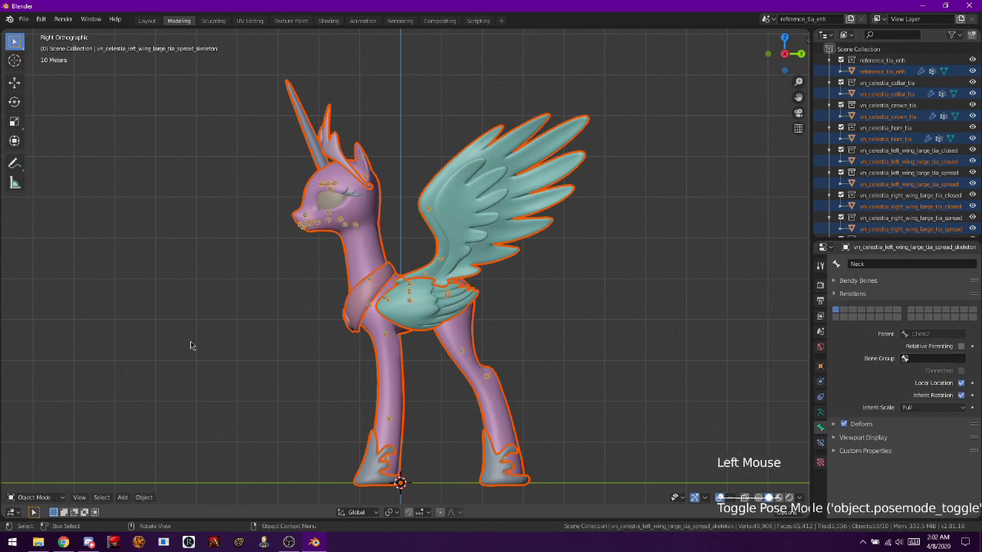
pyautogui.press('a')
pyautogui.press('a')
pyautogui.press('a')
# - Import the Source Engine model mane_flitter.smd from the E:\Model Stuff\manes folder
pyautogui.click(22, 19)
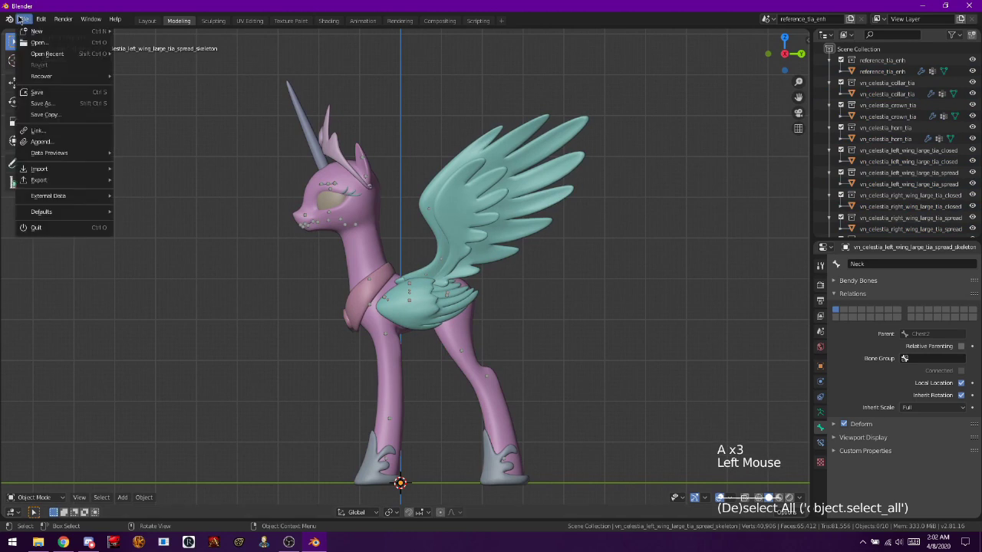
pyautogui.moveTo(89, 172)
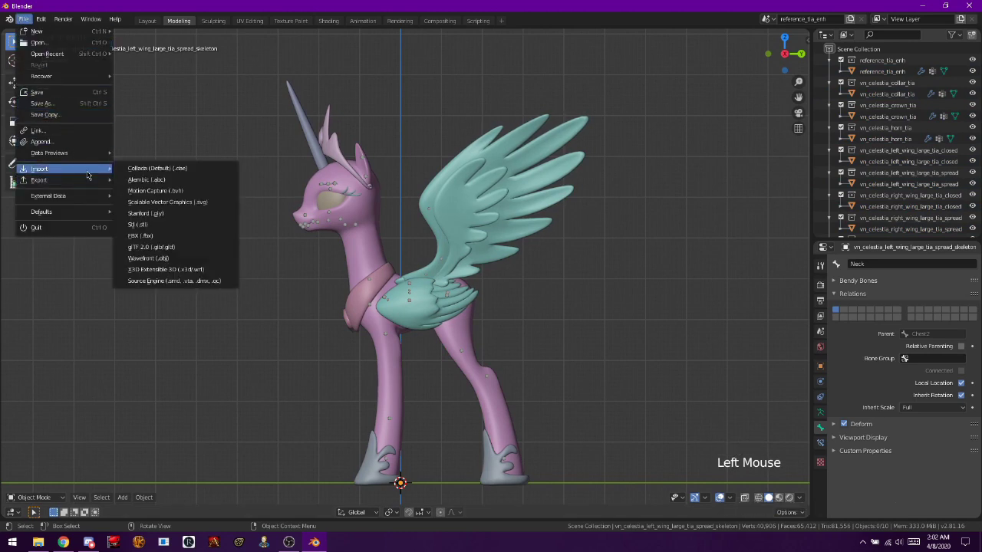
pyautogui.click(175, 282)
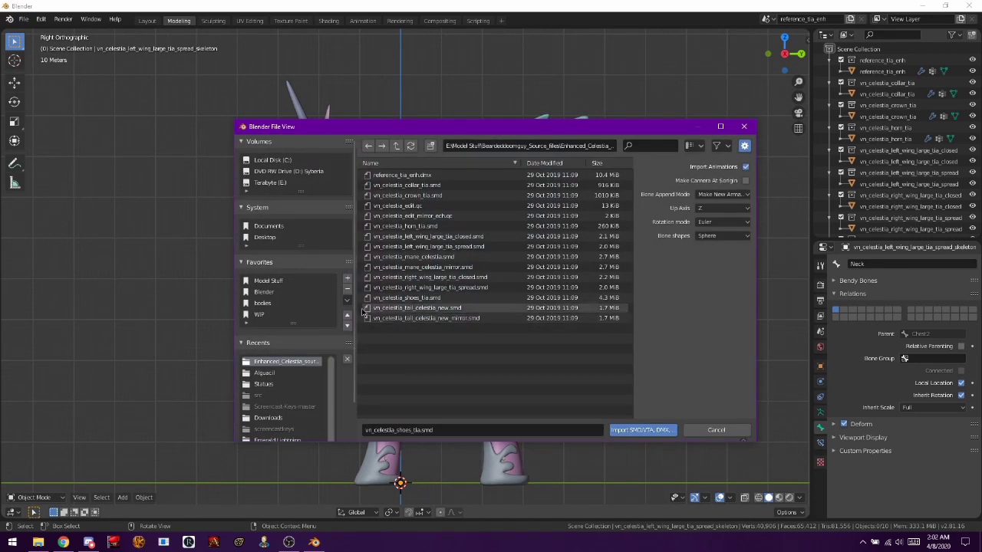
pyautogui.click(398, 146)
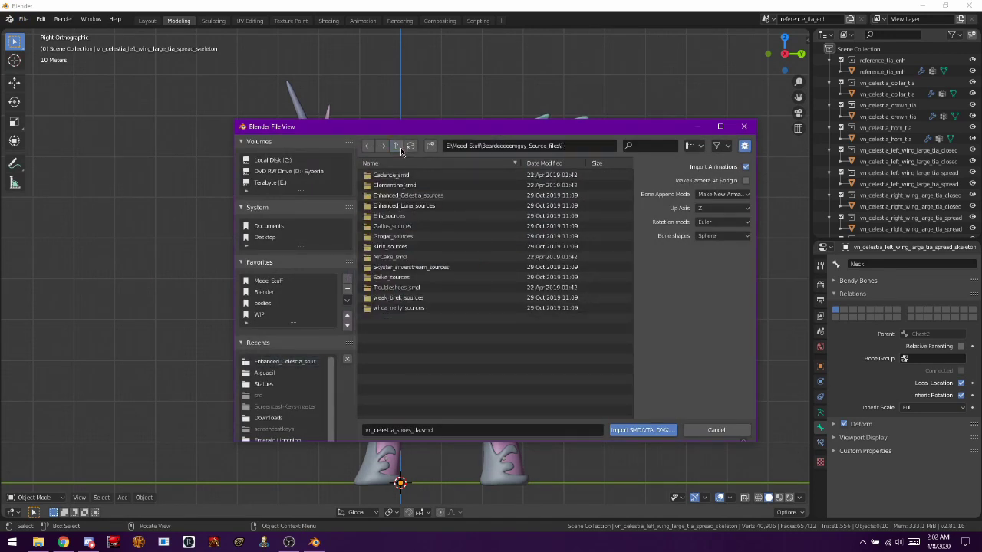
pyautogui.click(398, 147)
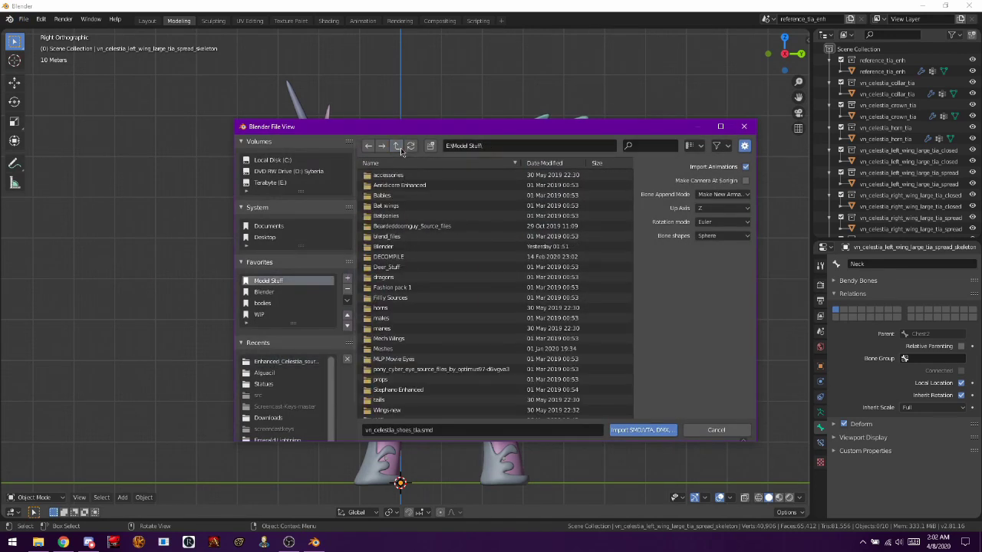
pyautogui.doubleClick(441, 329)
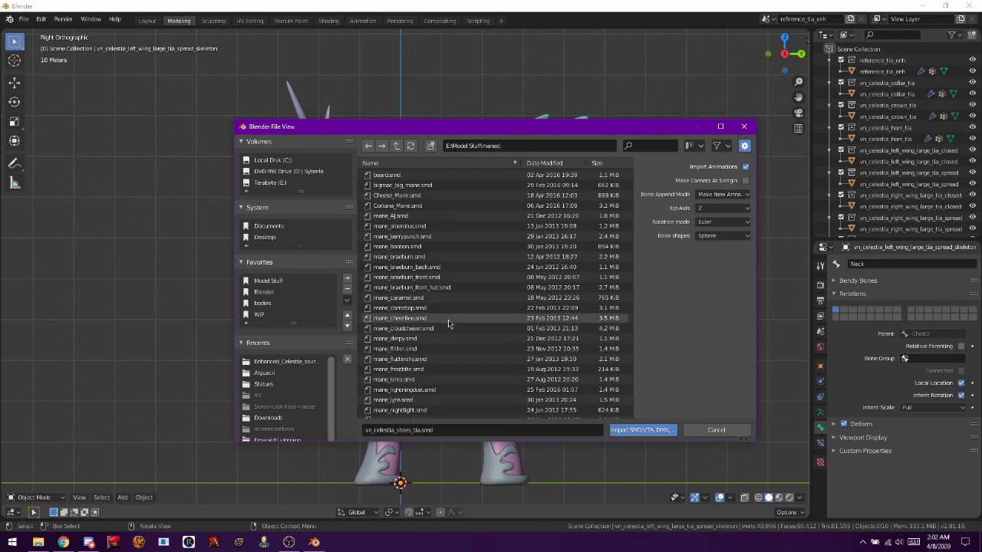
pyautogui.scroll(-5, 448, 321)
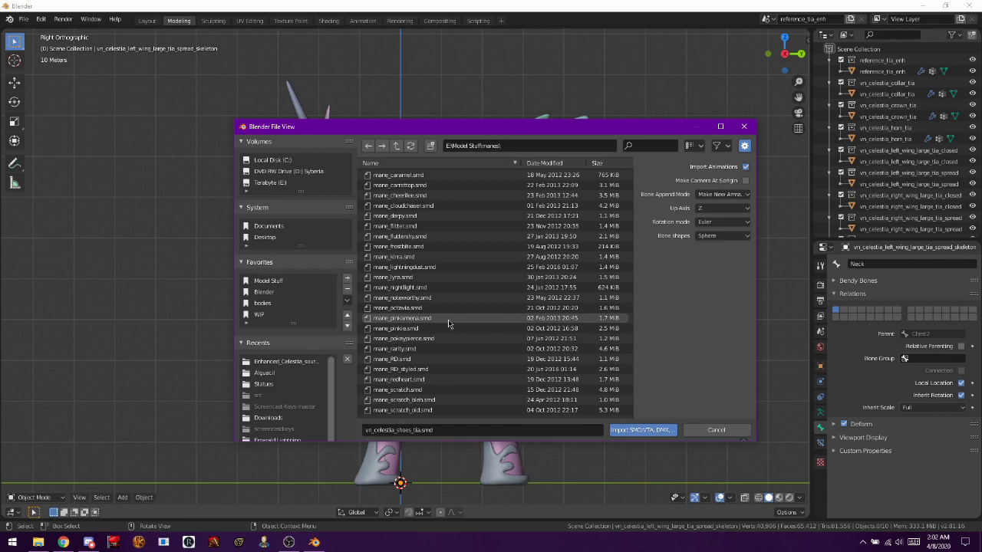
pyautogui.scroll(-3, 444, 364)
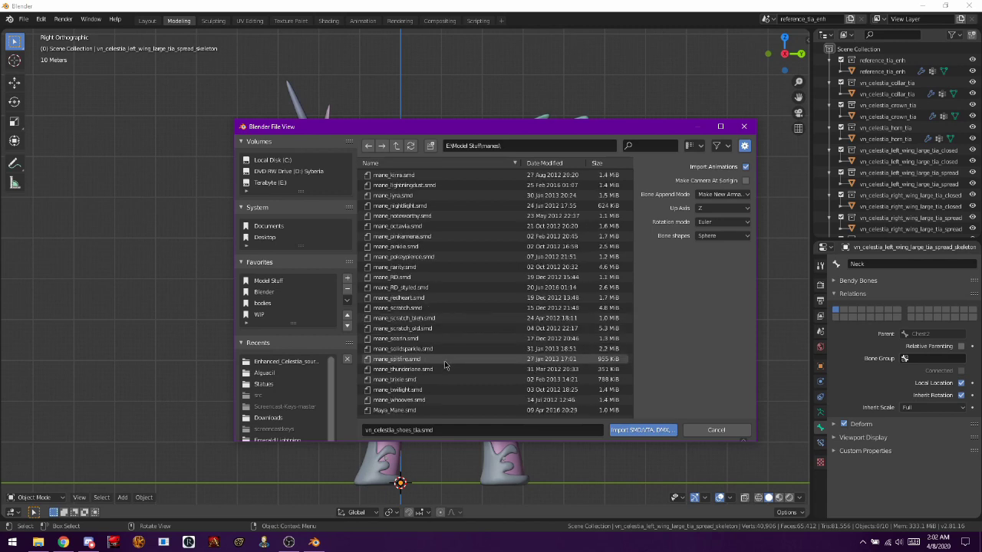
pyautogui.scroll(7, 445, 364)
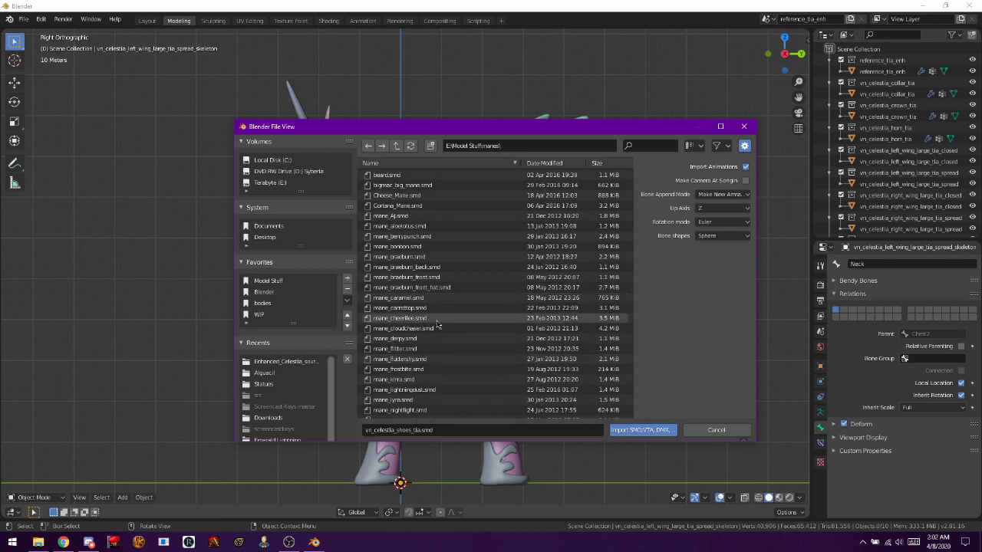
pyautogui.click(434, 350)
pyautogui.doubleClick(434, 350)
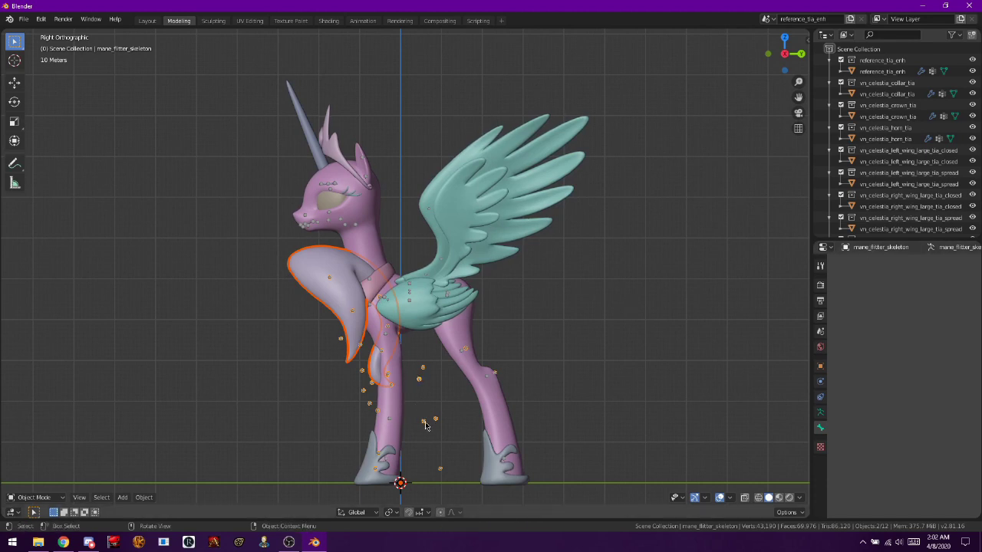
pyautogui.press('g')
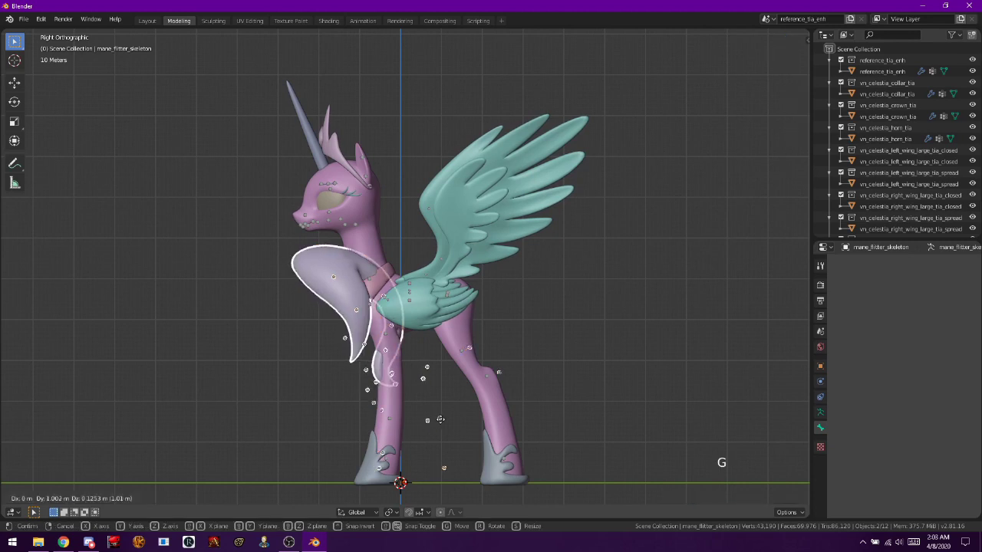
pyautogui.click(683, 352)
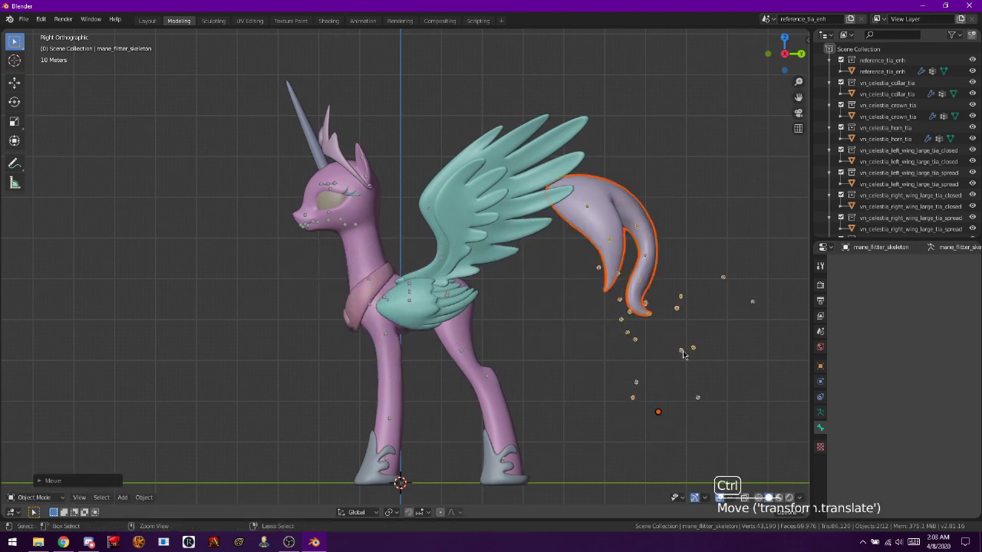
pyautogui.hotkey('ctrl', 'z')
# - Move the imported mane together with its skeleton up onto the pony's head, and check its placement from the sides and top
pyautogui.press('g')
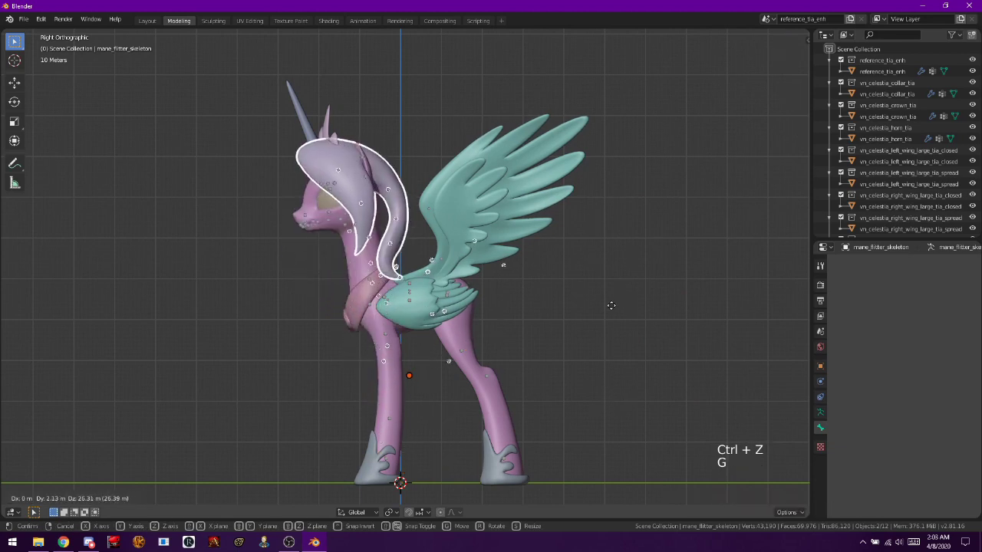
pyautogui.click(606, 314)
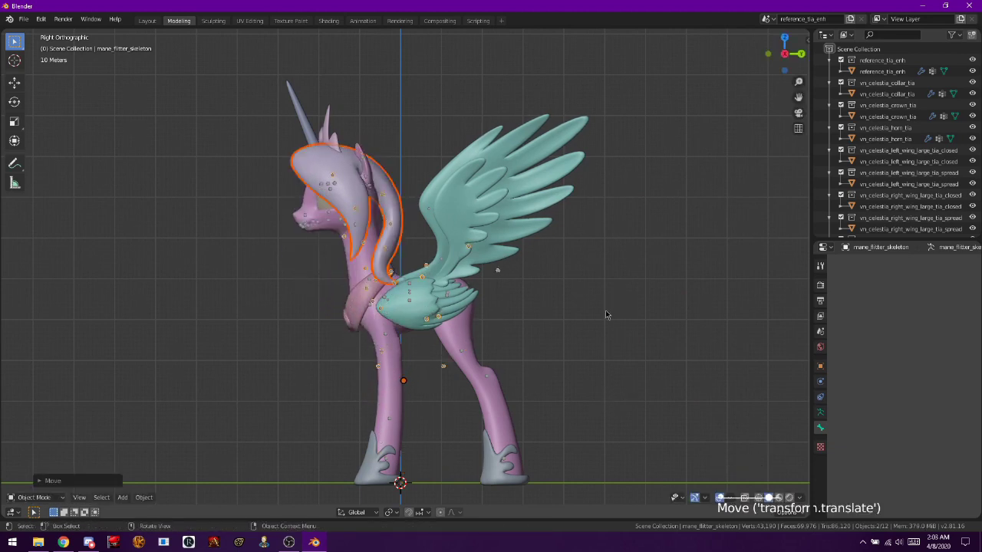
pyautogui.press('KP_1')
pyautogui.press('KP_3')
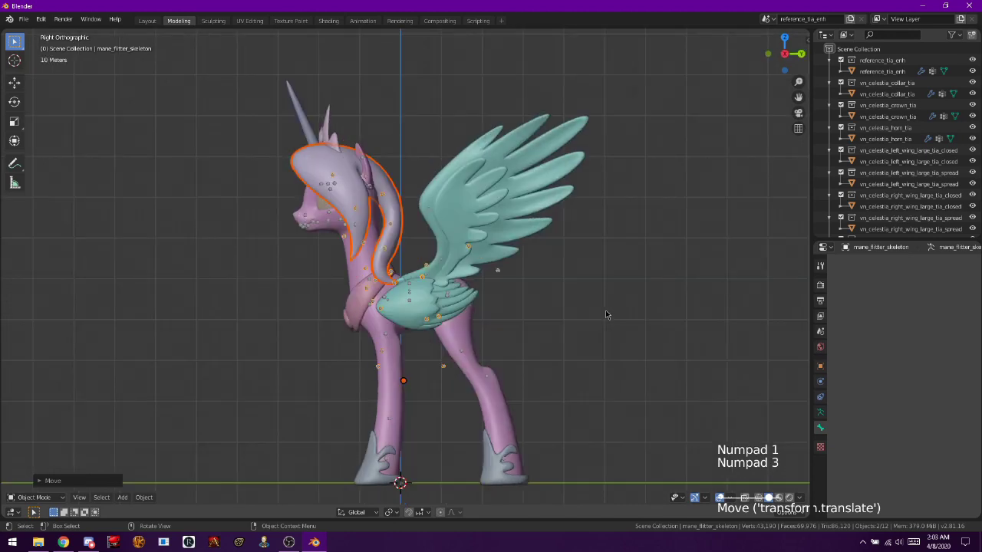
pyautogui.press('KP_9')
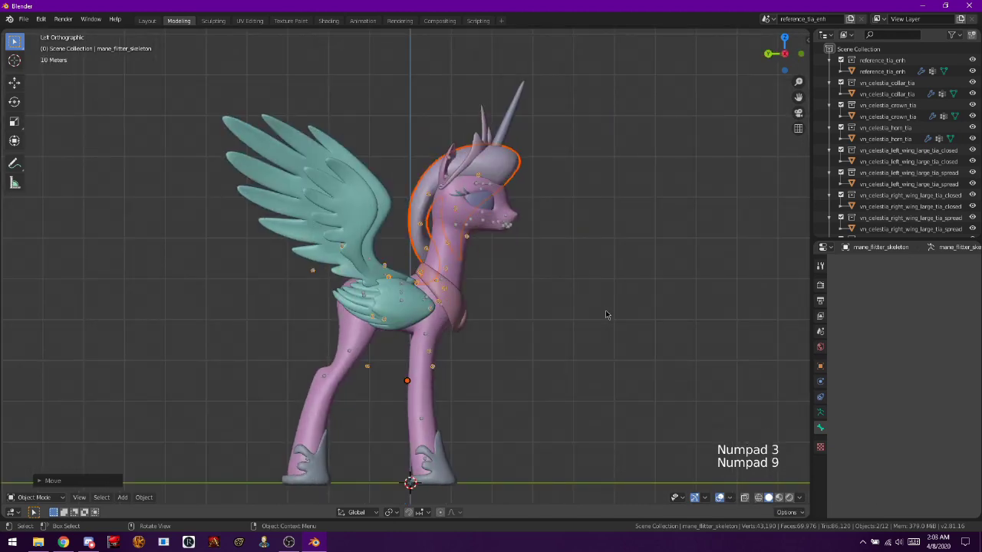
pyautogui.press('KP_3')
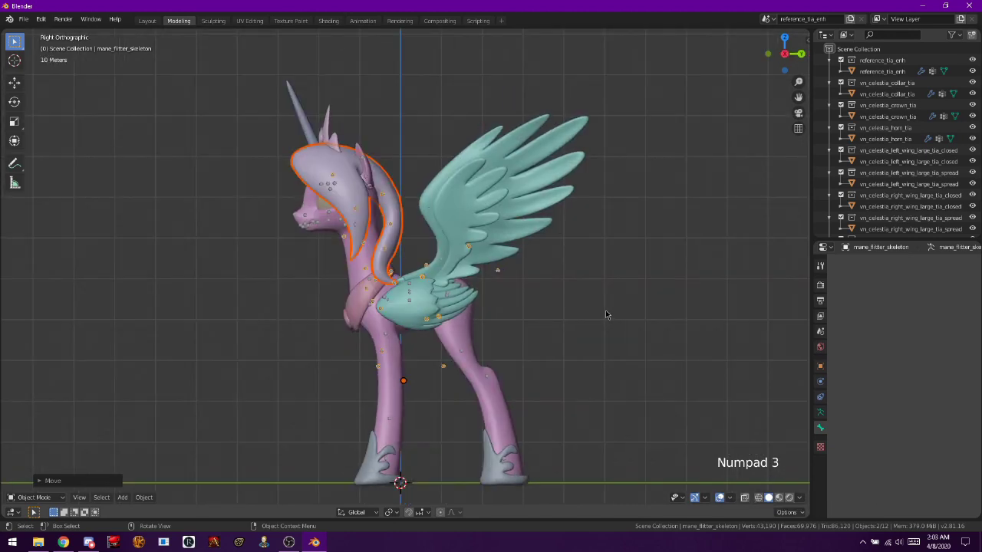
pyautogui.press('KP_7')
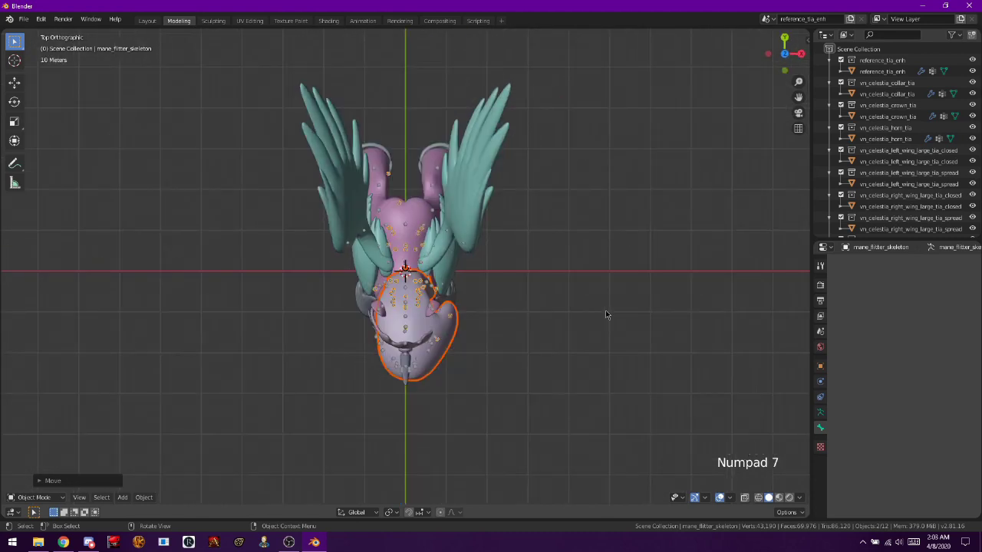
pyautogui.press('KP_3')
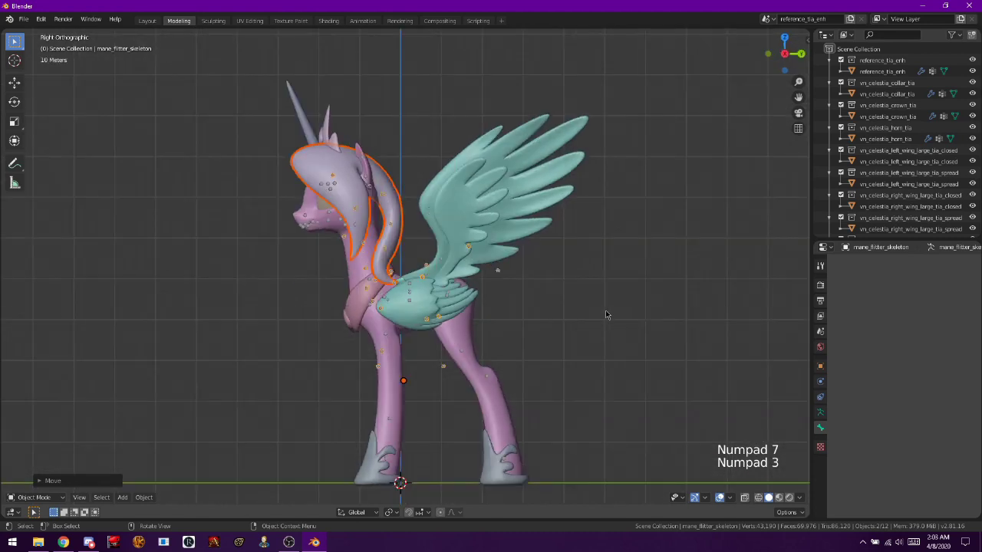
pyautogui.press('KP_Decimal')
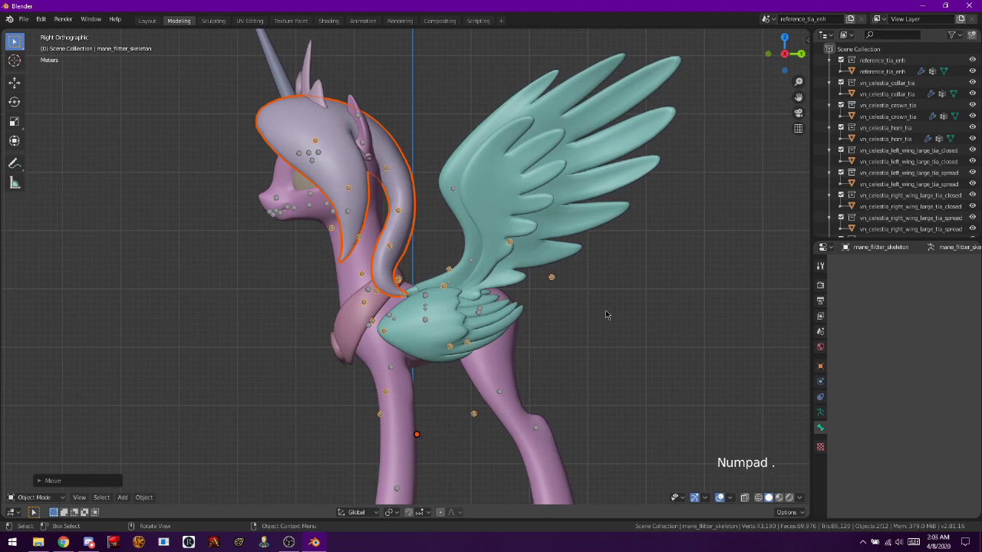
# - Select only the mane_flitter mesh, and hide both the mane skeleton and the joined body skeleton
pyautogui.click(274, 111)
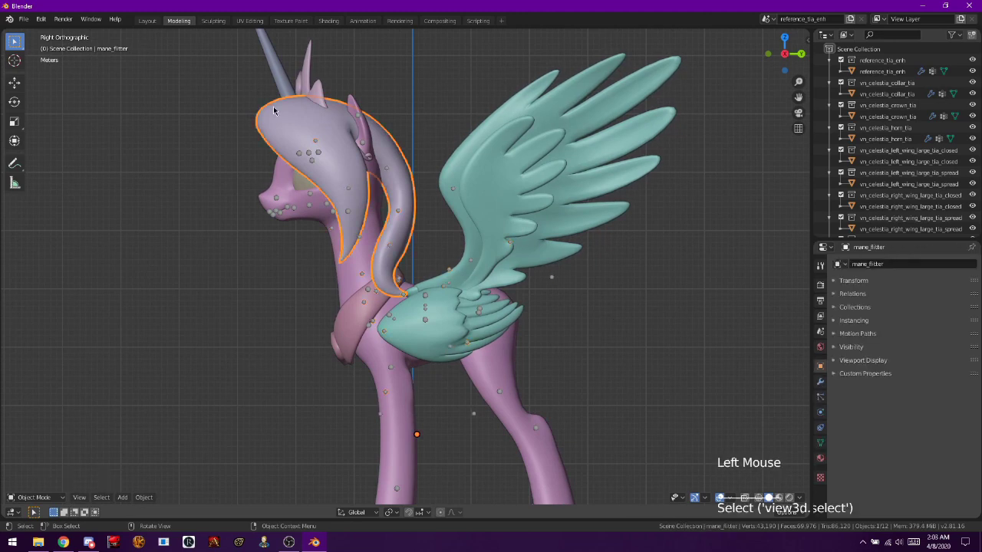
pyautogui.press('KP_Decimal')
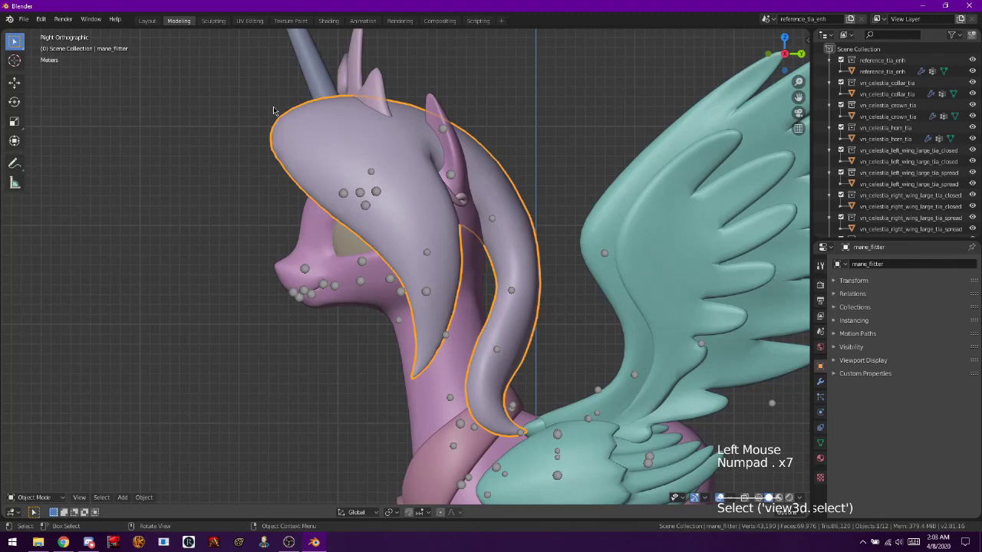
pyautogui.scroll(3, 541, 189)
pyautogui.scroll(-2, 540, 188)
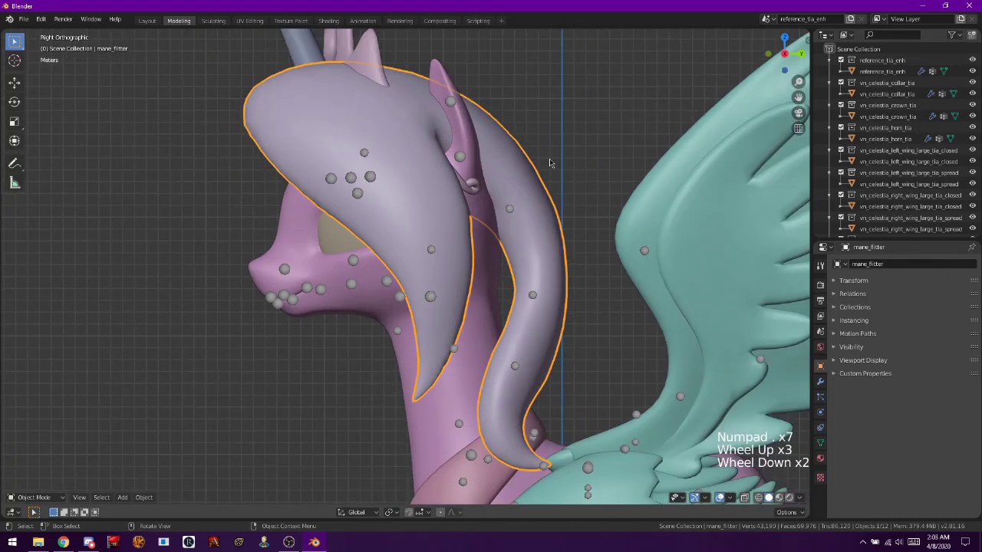
pyautogui.moveTo(553, 164); pyautogui.dragTo(606, 253, button='middle')
pyautogui.scroll(1, 605, 253)
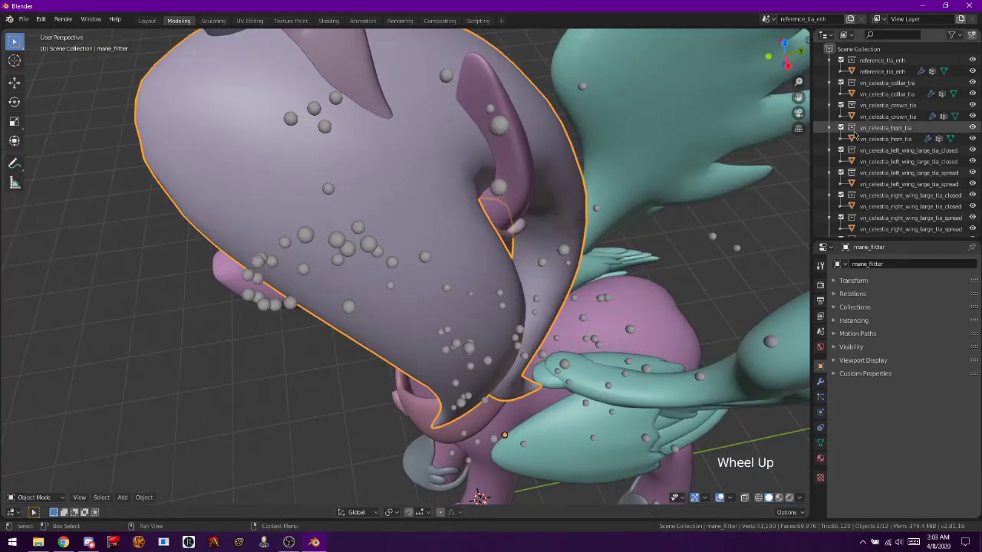
pyautogui.scroll(-10, 920, 154)
pyautogui.click(972, 217)
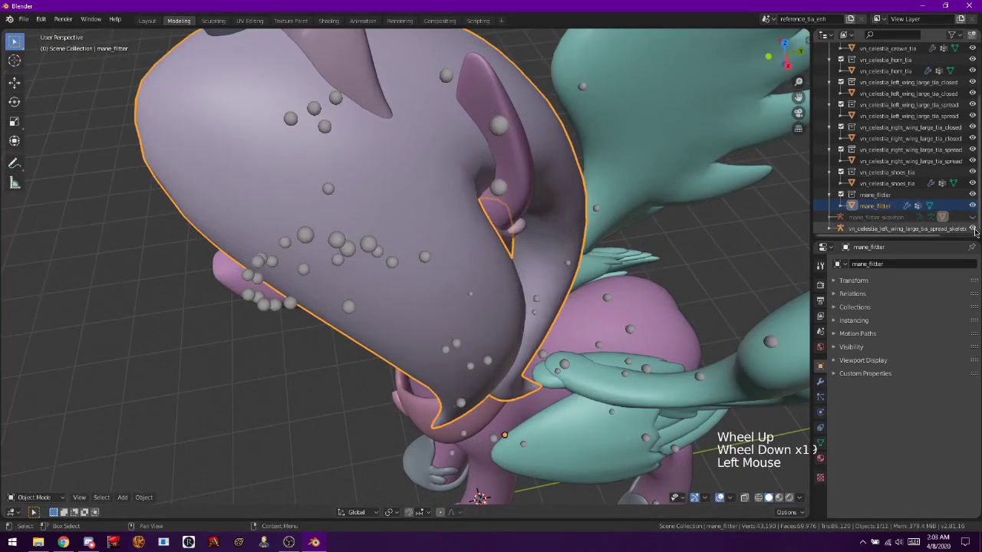
pyautogui.click(972, 229)
# - Switch the mane_flitter mesh to Edit Mode
pyautogui.scroll(-2, 613, 187)
pyautogui.scroll(-1, 613, 186)
pyautogui.moveTo(581, 156); pyautogui.dragTo(400, 194, button='middle')
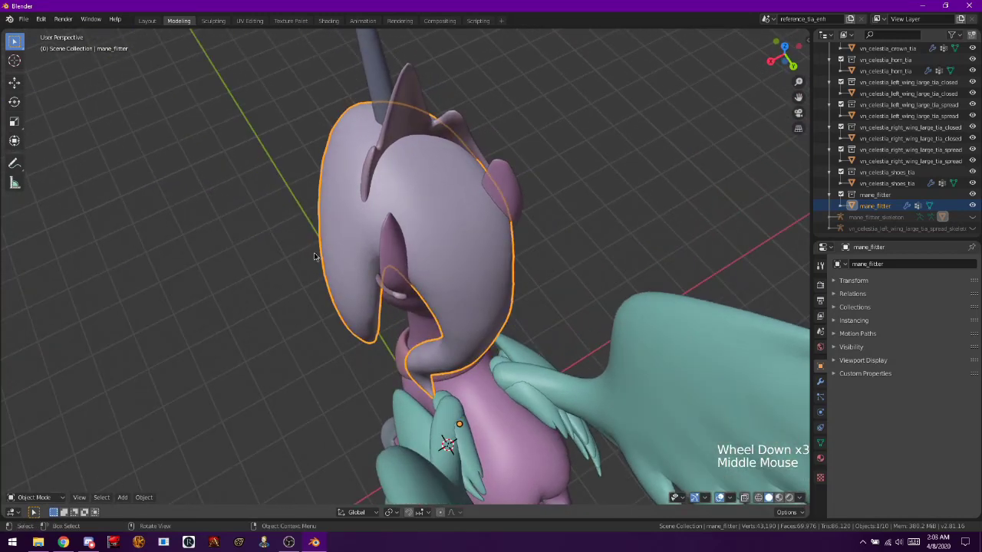
pyautogui.moveTo(314, 255); pyautogui.dragTo(476, 182, button='middle')
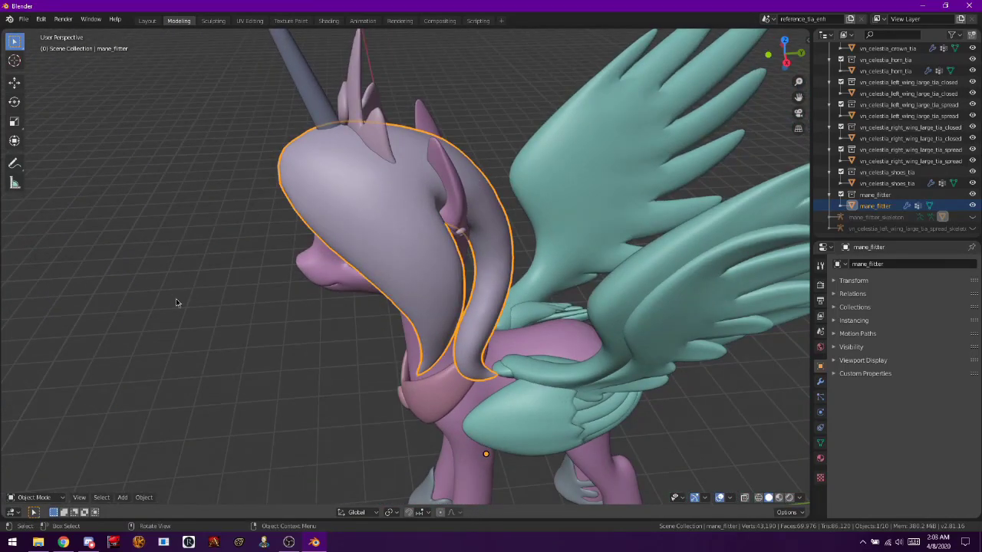
pyautogui.click(33, 497)
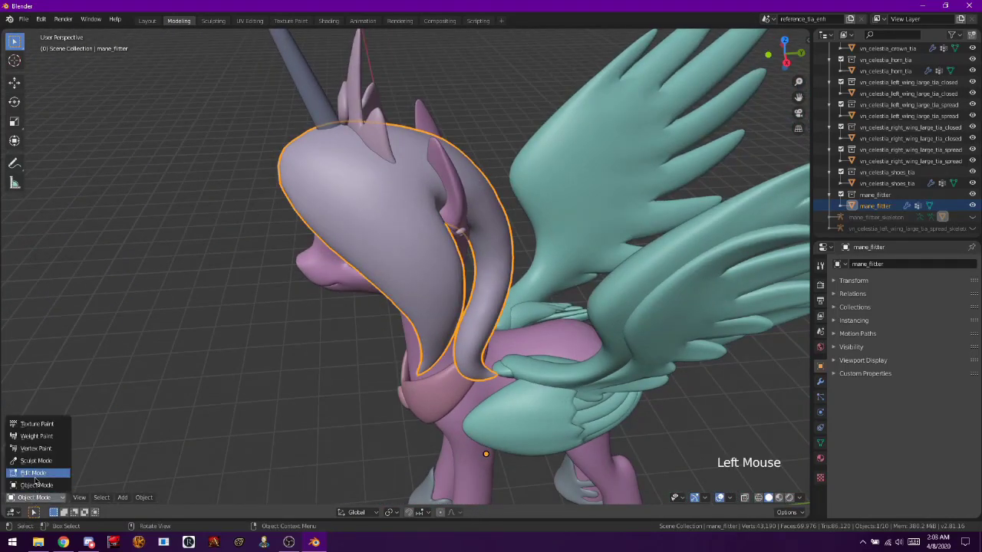
pyautogui.click(33, 473)
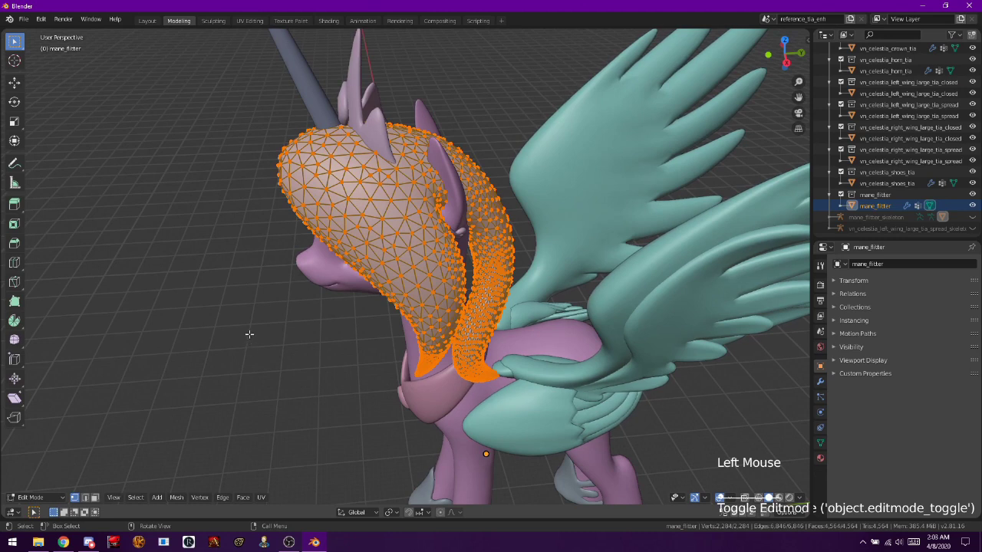
pyautogui.moveTo(249, 334); pyautogui.dragTo(422, 288, button='middle')
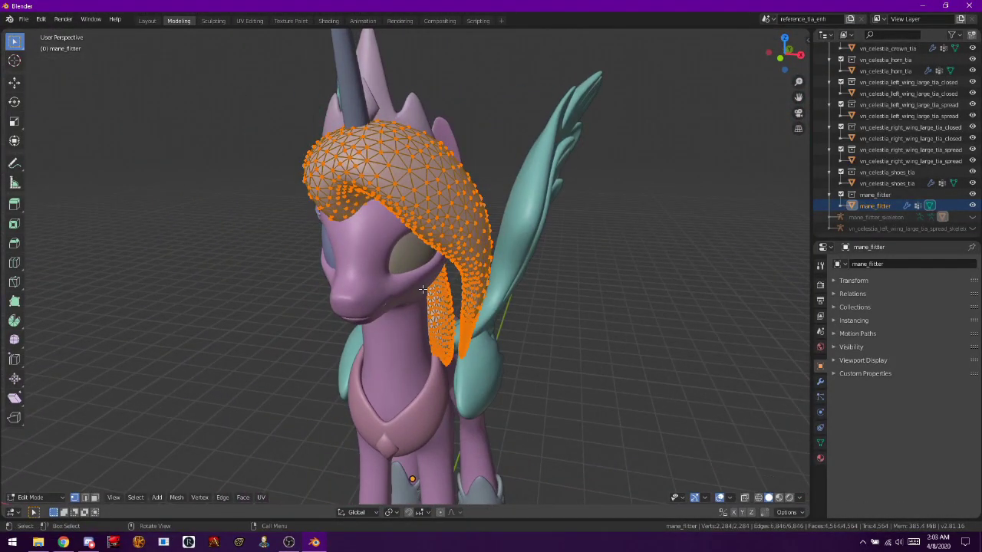
# - Clear the vertex selection on the mane_flitter mesh, and reselect all of its vertices
pyautogui.press('a')
pyautogui.press('a')
pyautogui.press('a')
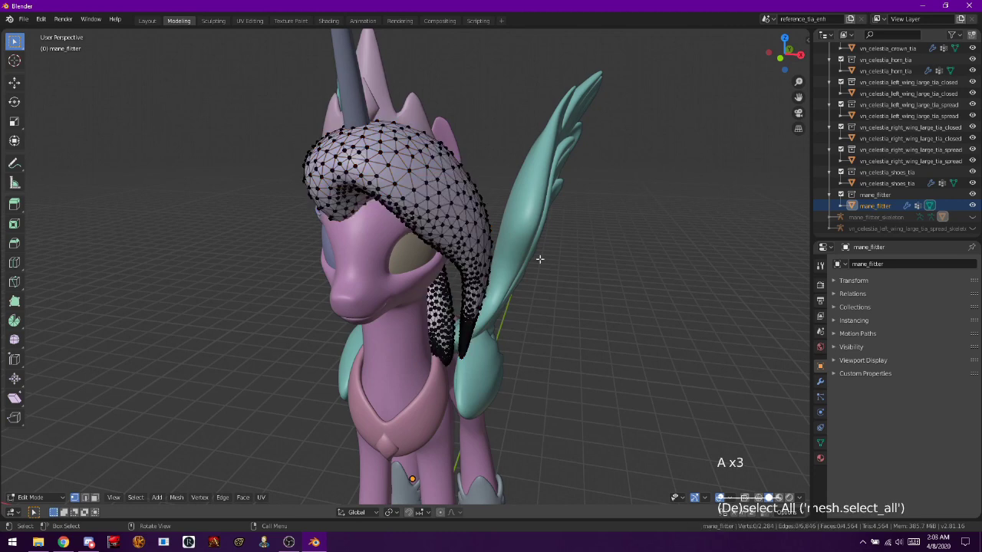
pyautogui.press('a')
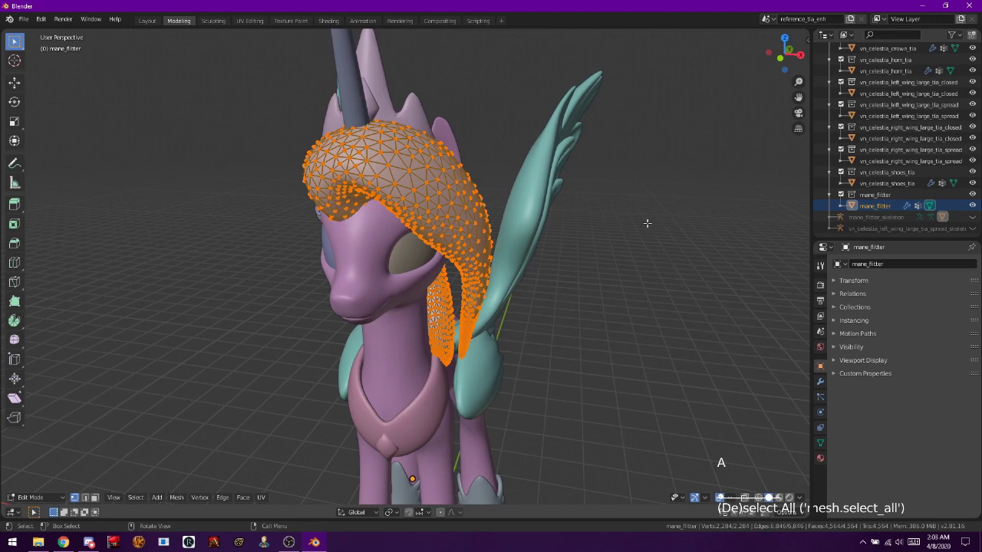
pyautogui.click(714, 164)
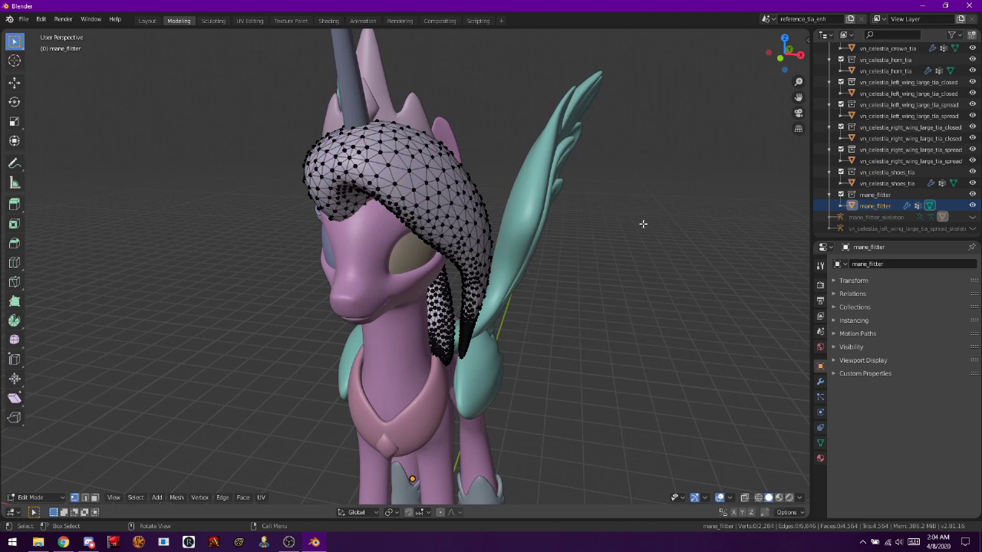
pyautogui.press('a')
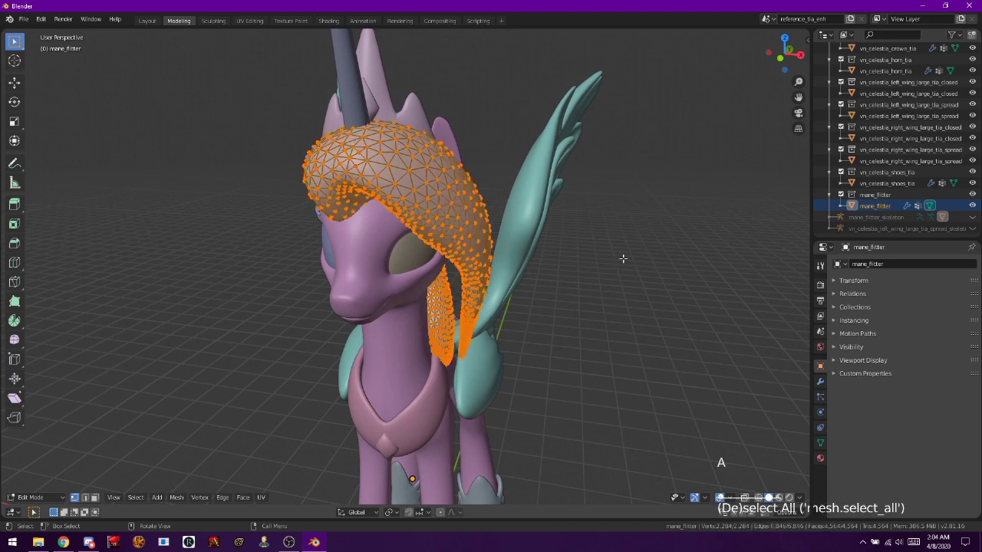
# - Try to scale the whole mane uniformly, and undo the resize
pyautogui.press('s')
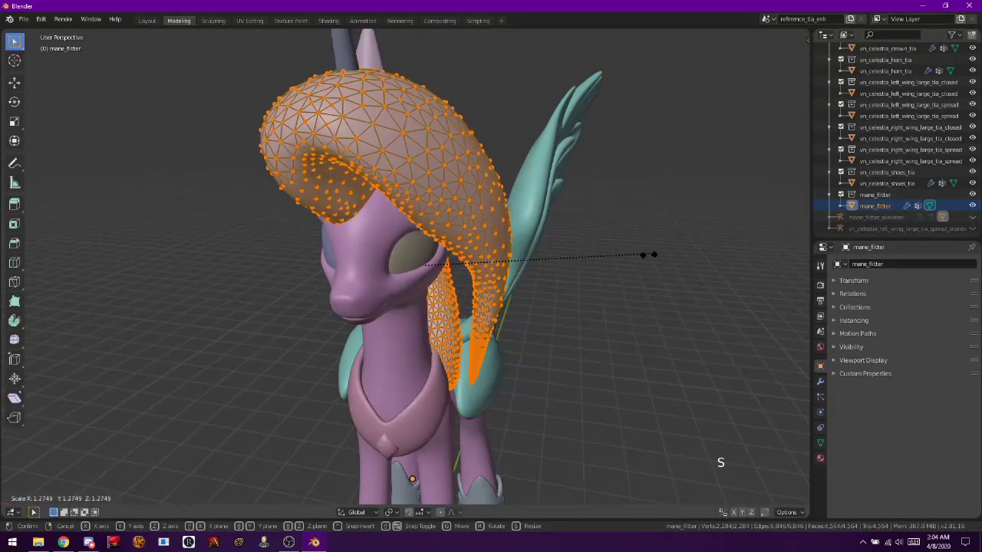
pyautogui.click(557, 296)
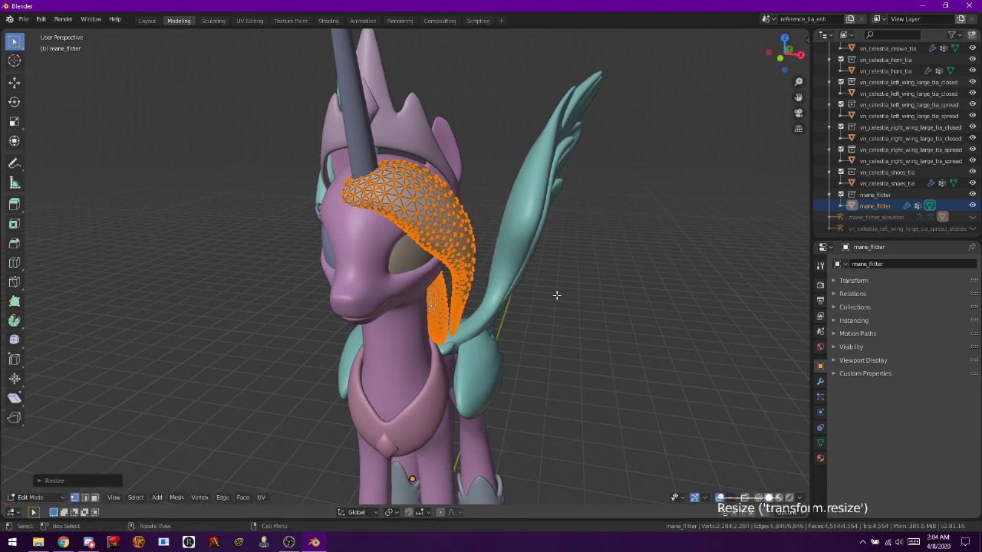
pyautogui.hotkey('ctrl', 'z')
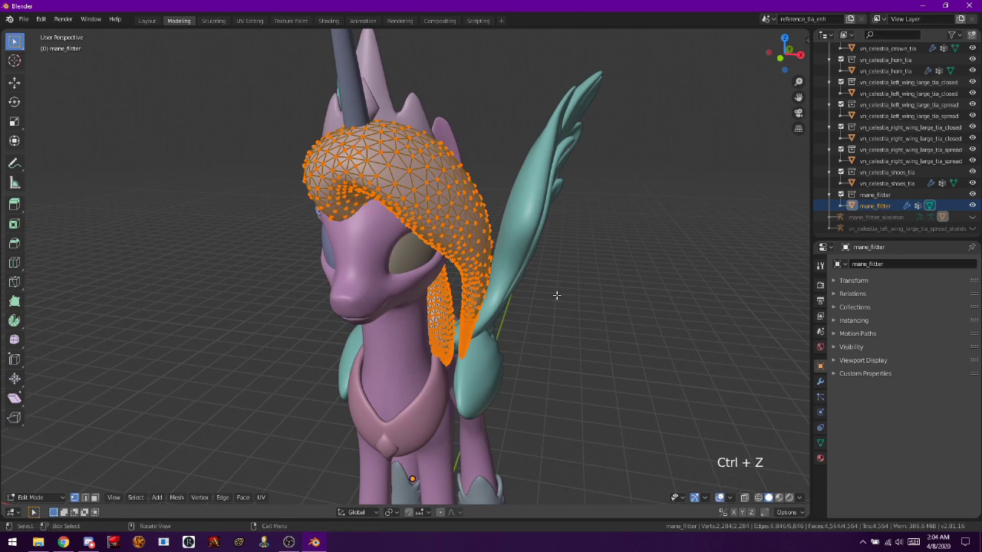
pyautogui.press('s')
pyautogui.rightClick(663, 296)
# - Try stretching the whole mane along the Y axis and then along a plane with the Scale tool, undoing each attempt
pyautogui.moveTo(297, 309); pyautogui.dragTo(213, 396, button='middle')
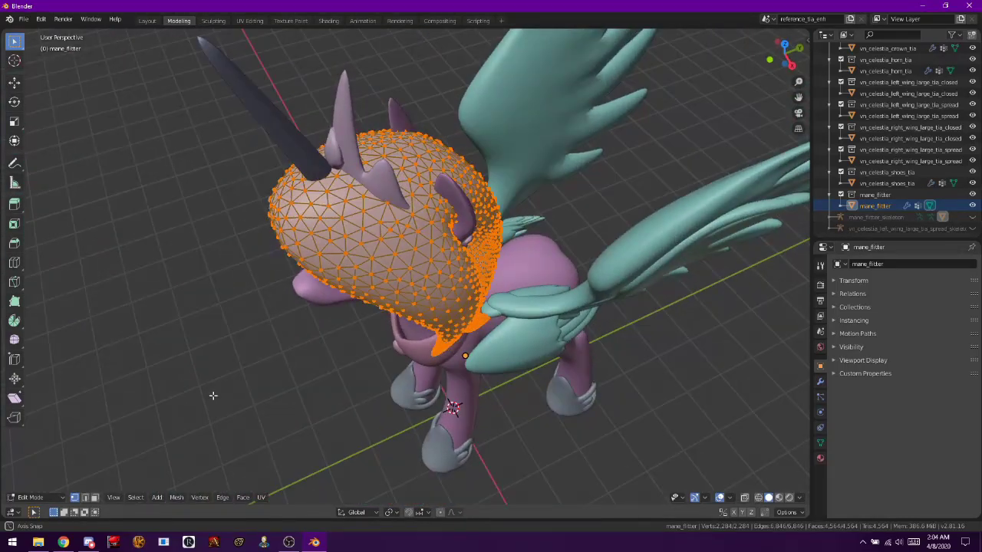
pyautogui.moveTo(476, 341); pyautogui.dragTo(398, 286, button='middle')
pyautogui.scroll(1, 399, 286)
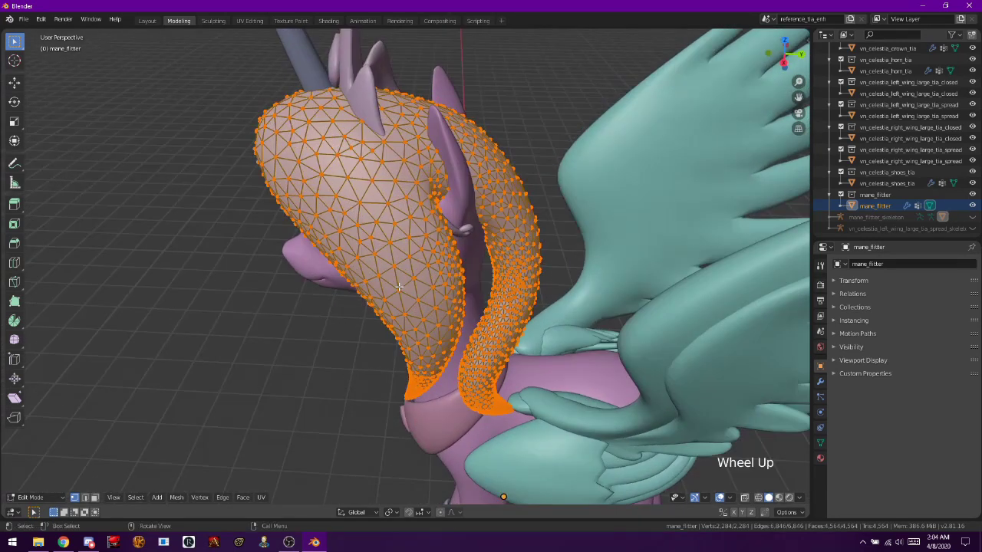
pyautogui.click(14, 122)
pyautogui.moveTo(202, 255); pyautogui.dragTo(384, 232, button='middle')
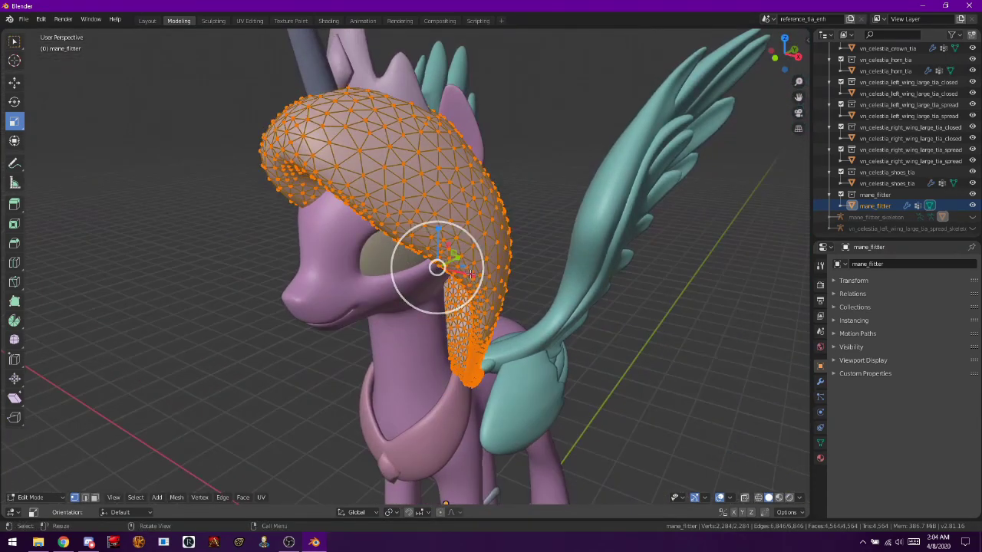
pyautogui.moveTo(470, 273); pyautogui.dragTo(477, 283, button='middle')
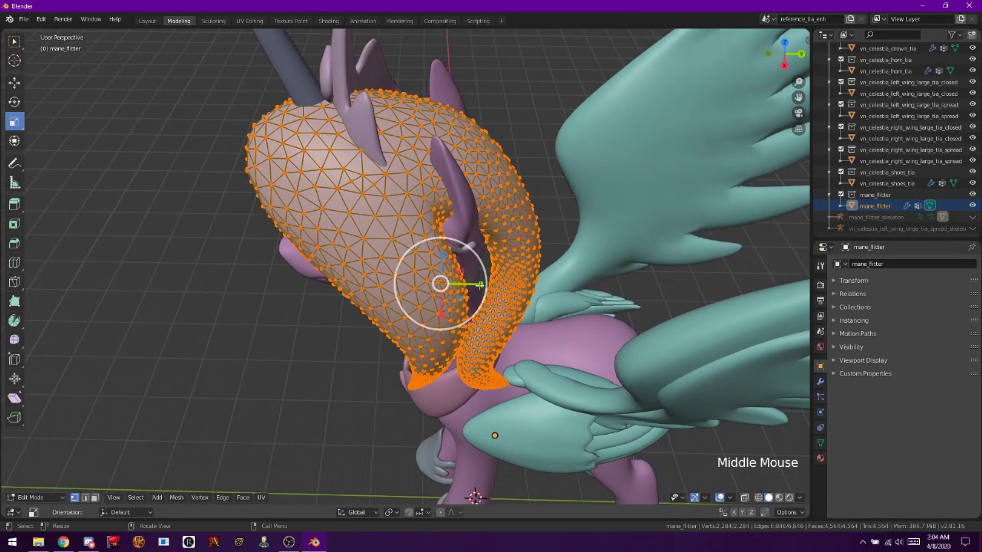
pyautogui.moveTo(477, 283); pyautogui.dragTo(474, 308)
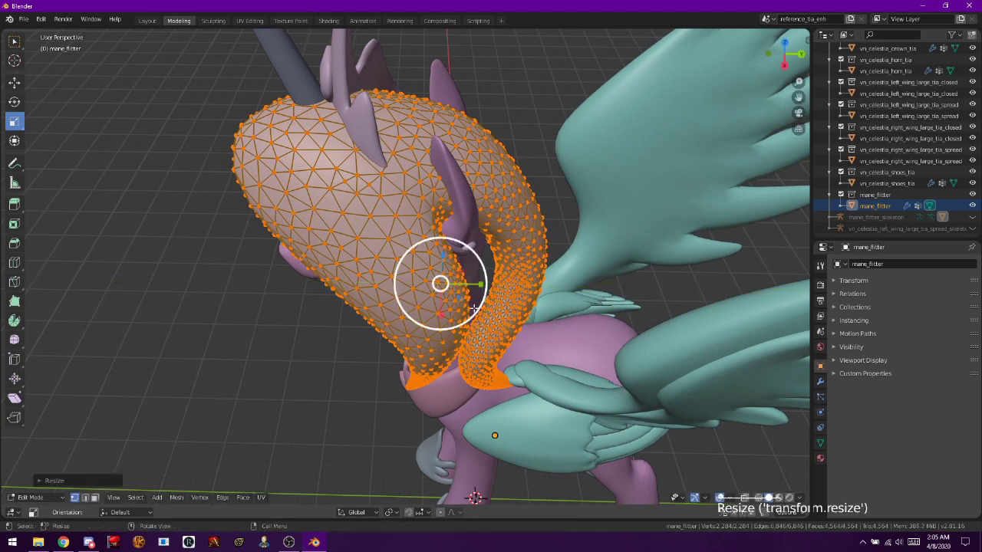
pyautogui.hotkey('ctrl', 'z')
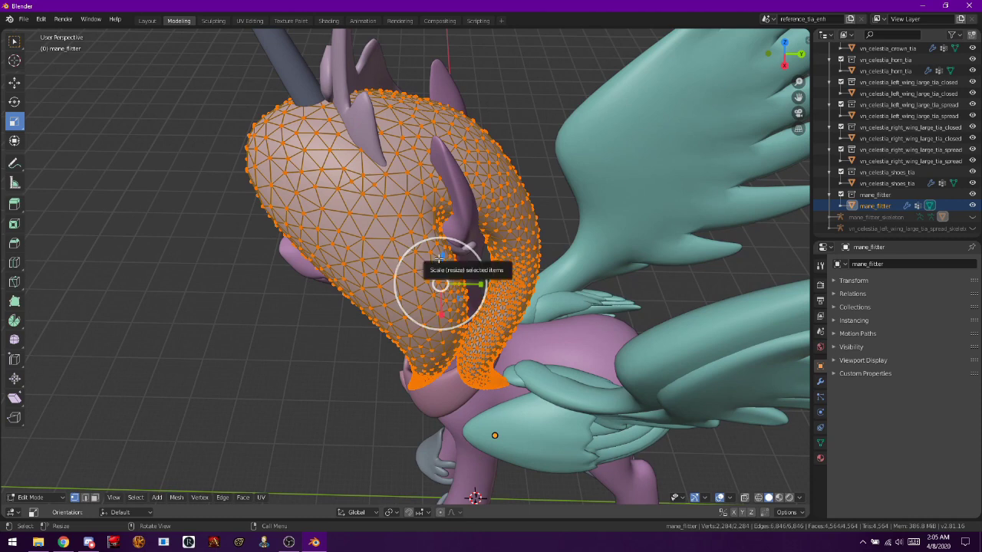
pyautogui.moveTo(460, 267)
pyautogui.mouseDown()
pyautogui.moveTo(474, 256)
pyautogui.moveTo(461, 268)
pyautogui.mouseUp()
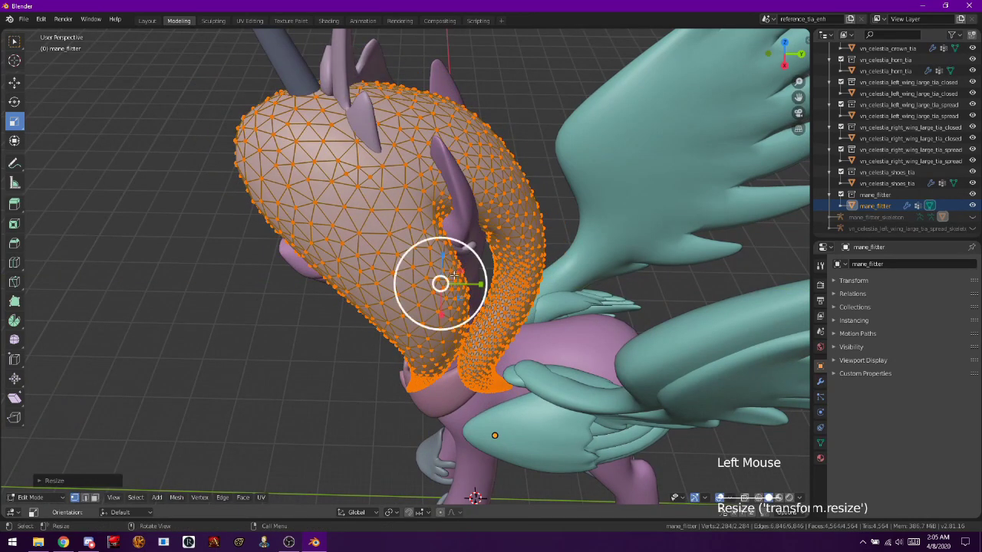
pyautogui.hotkey('ctrl', 'z')
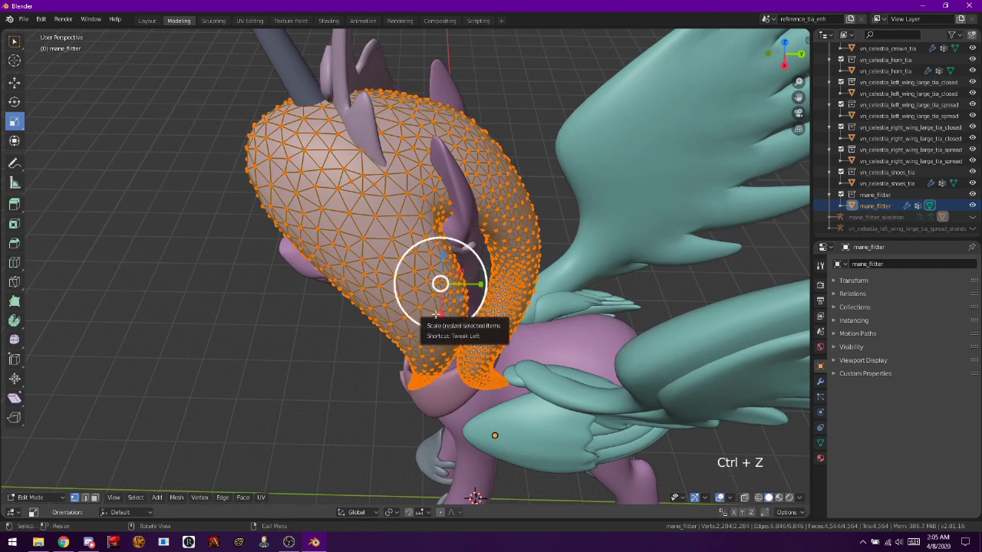
# - Scale the mane along the X axis, and move it about -1.02 m along X toward the centre of the head
pyautogui.moveTo(436, 313); pyautogui.dragTo(430, 300)
pyautogui.moveTo(278, 328); pyautogui.dragTo(536, 240, button='middle')
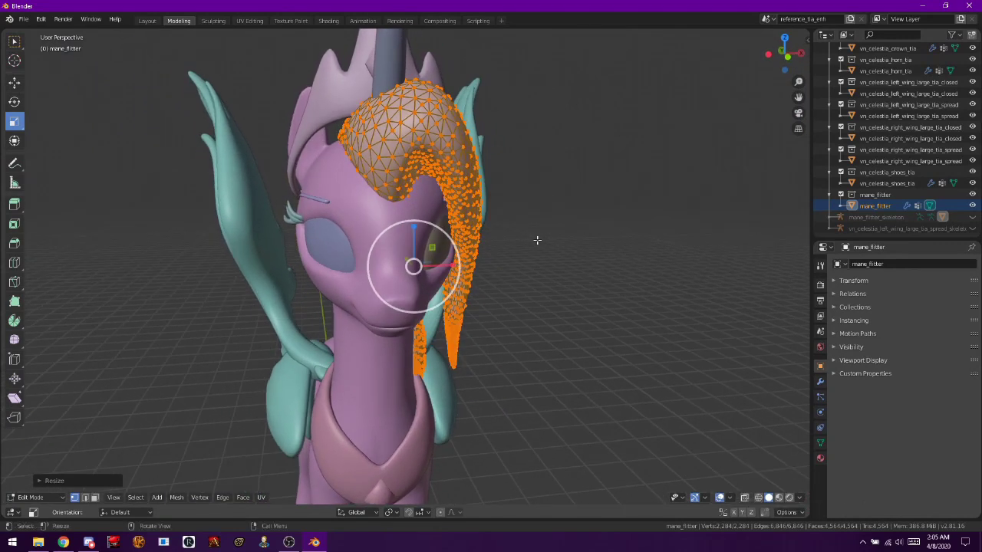
pyautogui.click(15, 83)
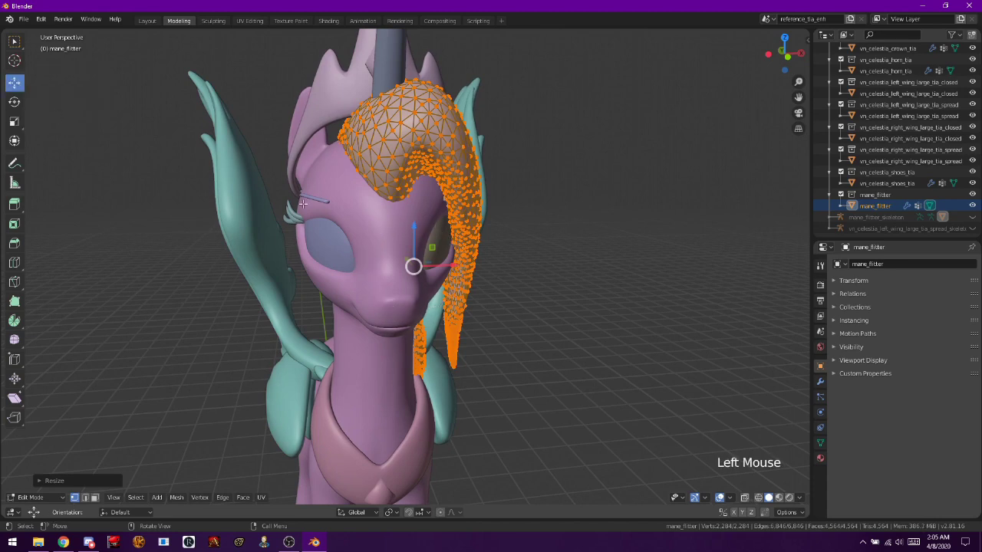
pyautogui.moveTo(439, 261); pyautogui.dragTo(443, 267)
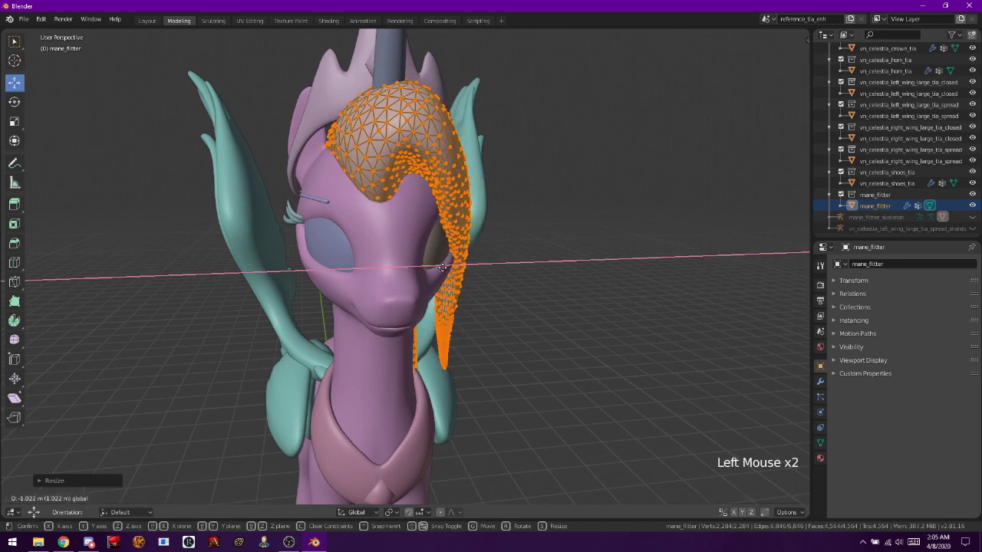
pyautogui.click(443, 267)
# - Try to box-select the vertices at the lower ends of the mane strands, and clear the selection
pyautogui.moveTo(616, 216); pyautogui.dragTo(373, 248, button='middle')
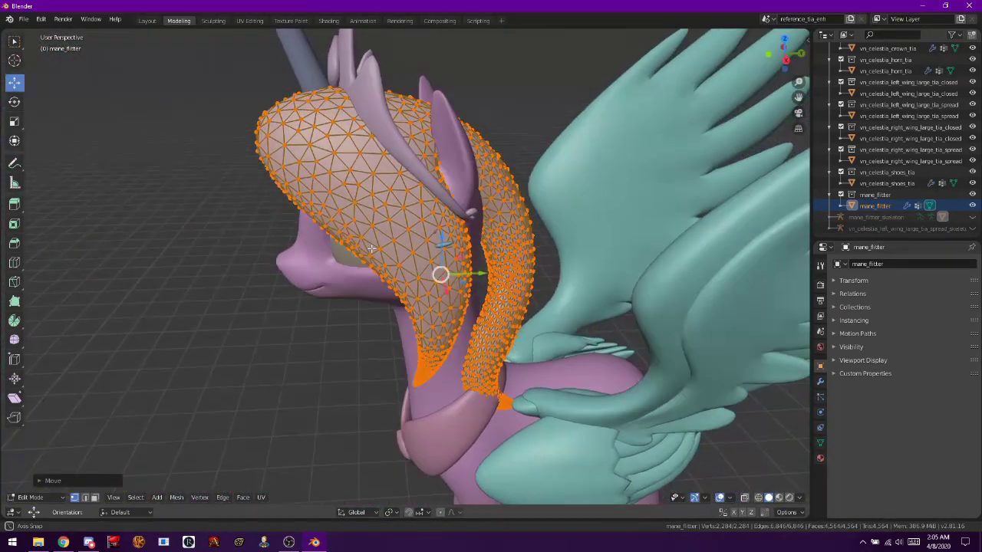
pyautogui.moveTo(391, 400); pyautogui.dragTo(496, 404, button='middle')
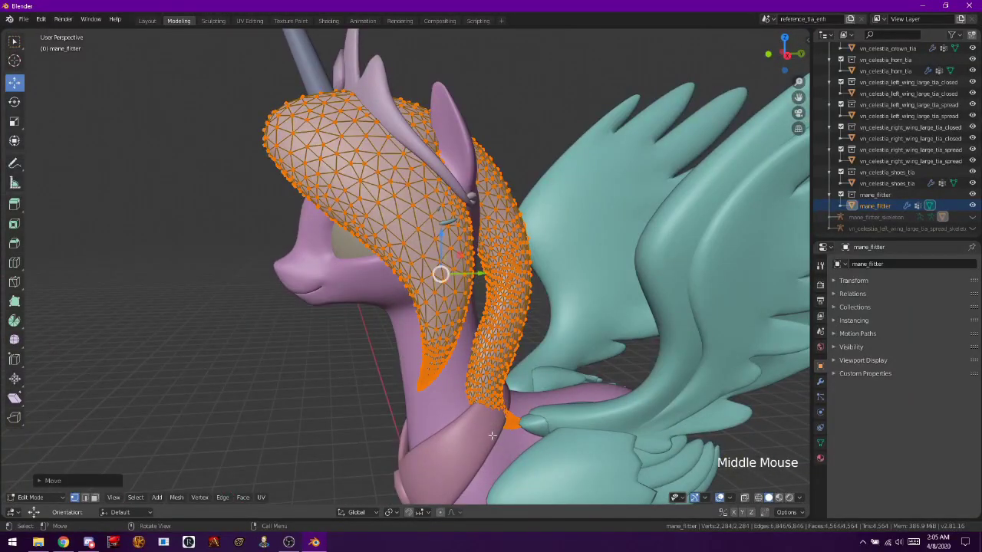
pyautogui.moveTo(463, 378); pyautogui.dragTo(480, 405)
pyautogui.hotkey('ctrl', 'z')
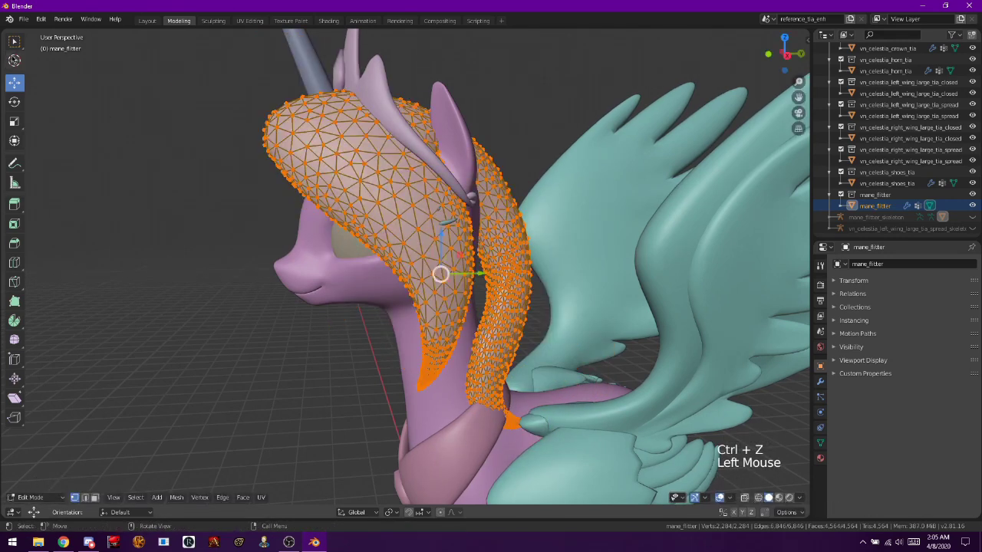
pyautogui.click(14, 41)
pyautogui.click(562, 472)
pyautogui.moveTo(562, 472); pyautogui.dragTo(438, 347)
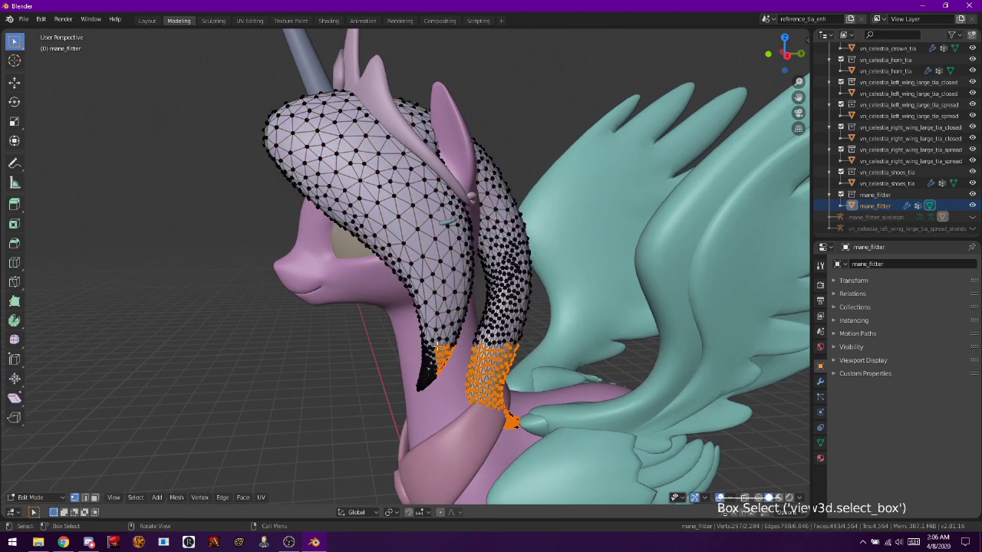
pyautogui.press('a')
pyautogui.press('a')
pyautogui.press('a')
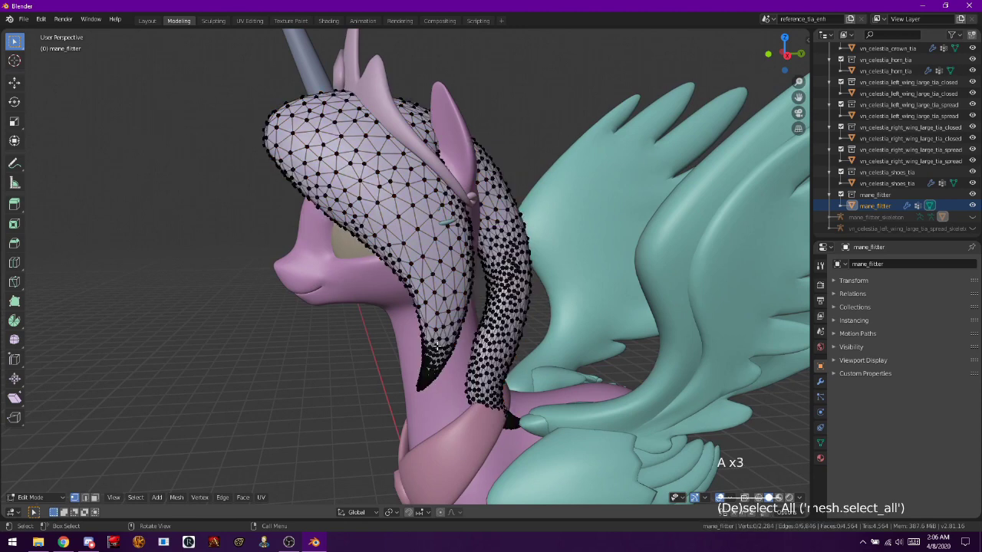
# - Return the mane_flitter mesh to Object Mode, and unhide mane_flitter_skeleton
pyautogui.scroll(-2, 436, 347)
pyautogui.click(34, 497)
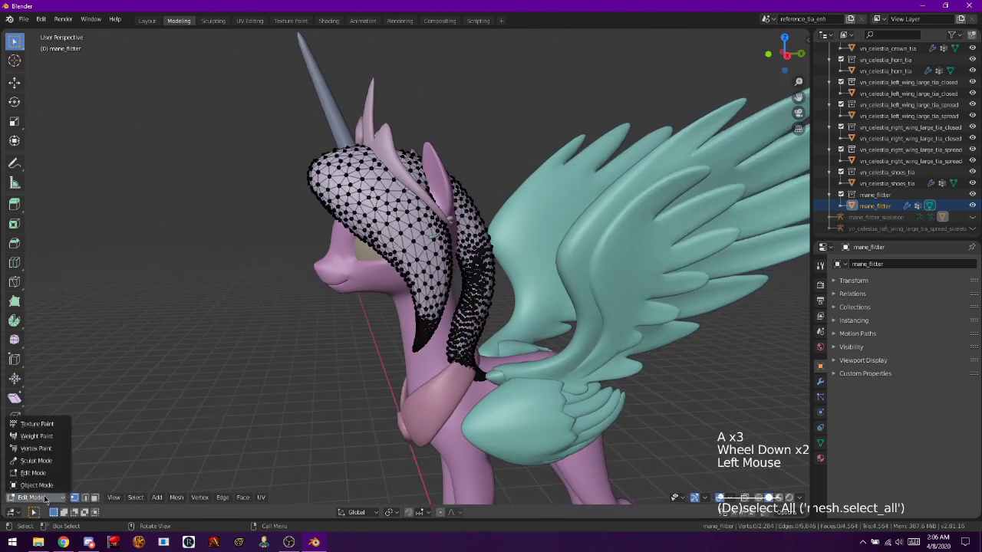
pyautogui.click(34, 481)
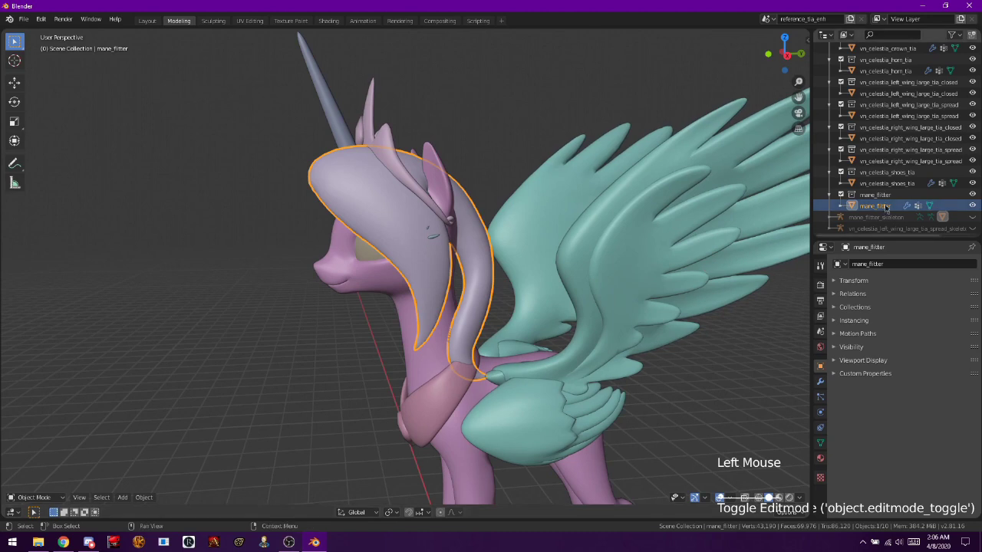
pyautogui.scroll(-1, 884, 208)
pyautogui.click(971, 218)
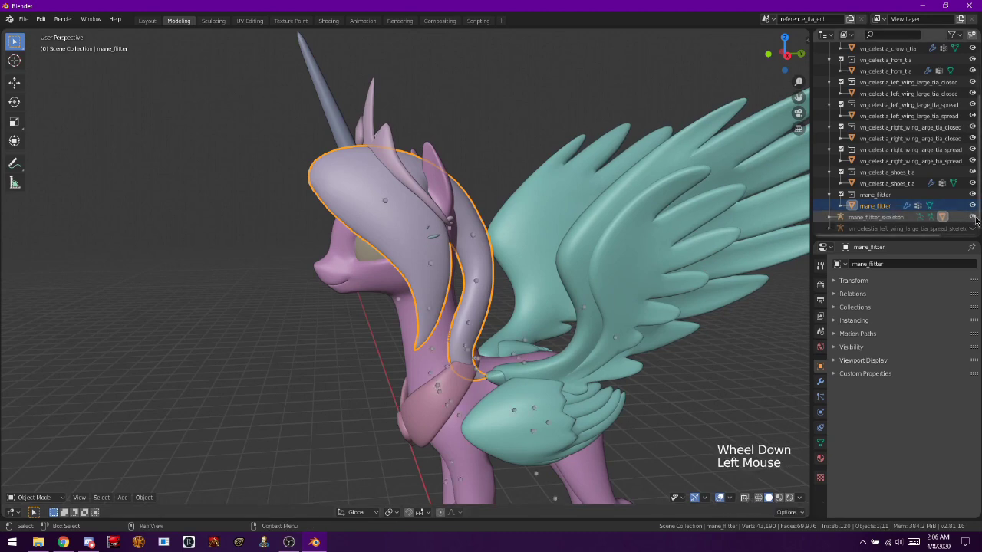
# - Select the mane_flitter_skeleton armature in the front orthographic view
pyautogui.scroll(1, 460, 318)
pyautogui.press('KP_1')
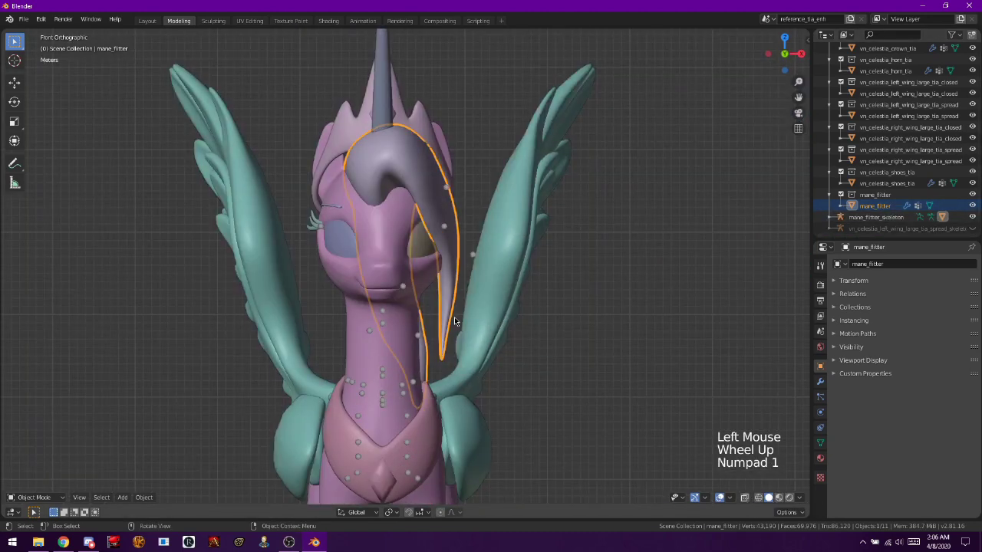
pyautogui.scroll(1, 454, 317)
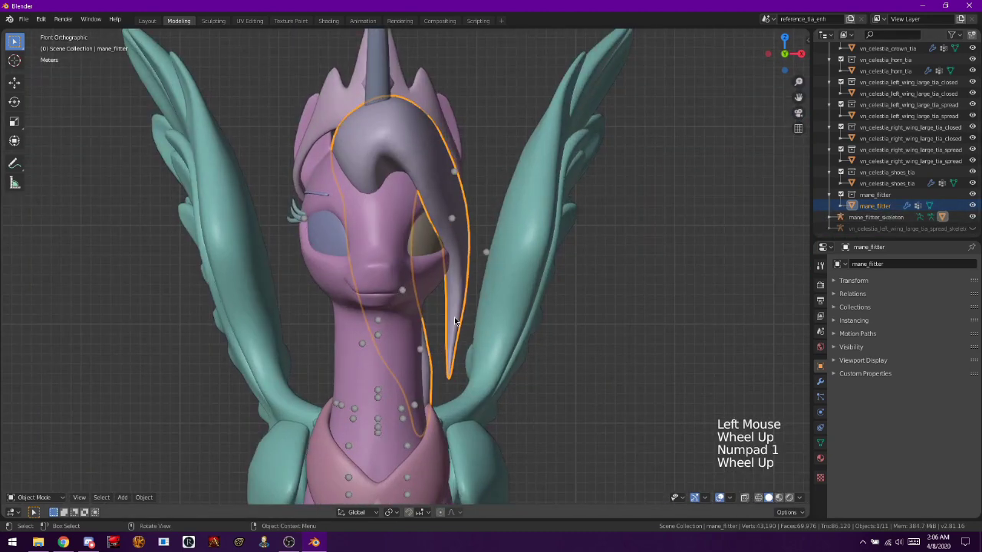
pyautogui.click(486, 252)
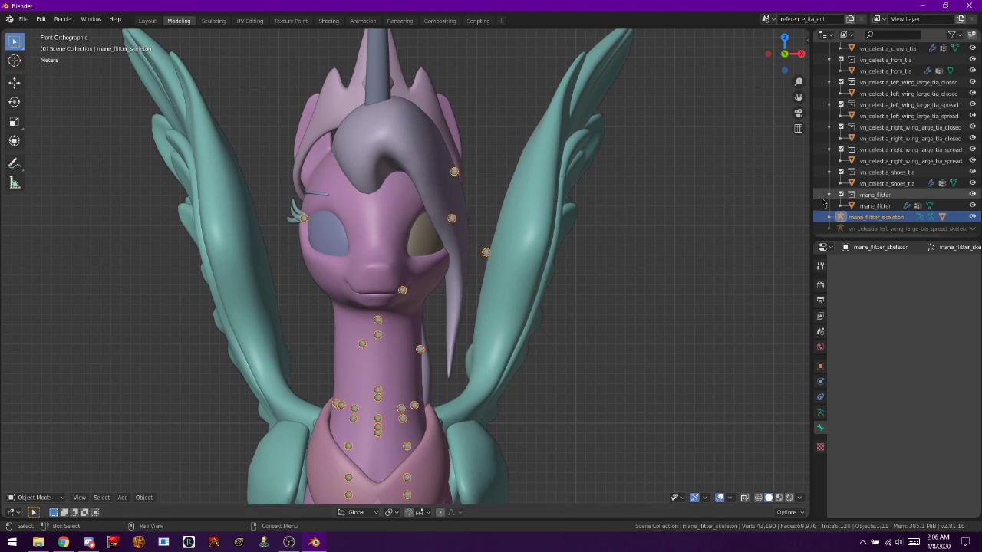
# - Try deleting mane_flitter_skeleton and selecting the leftover mane mesh, and undo the selection and the deletion
pyautogui.rightClick(858, 223)
pyautogui.click(857, 223)
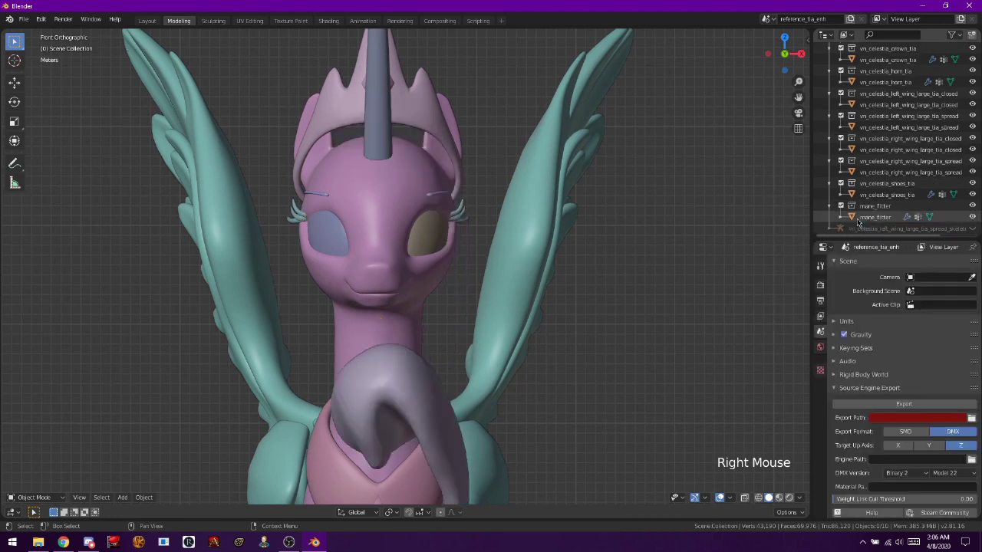
pyautogui.scroll(-4, 554, 322)
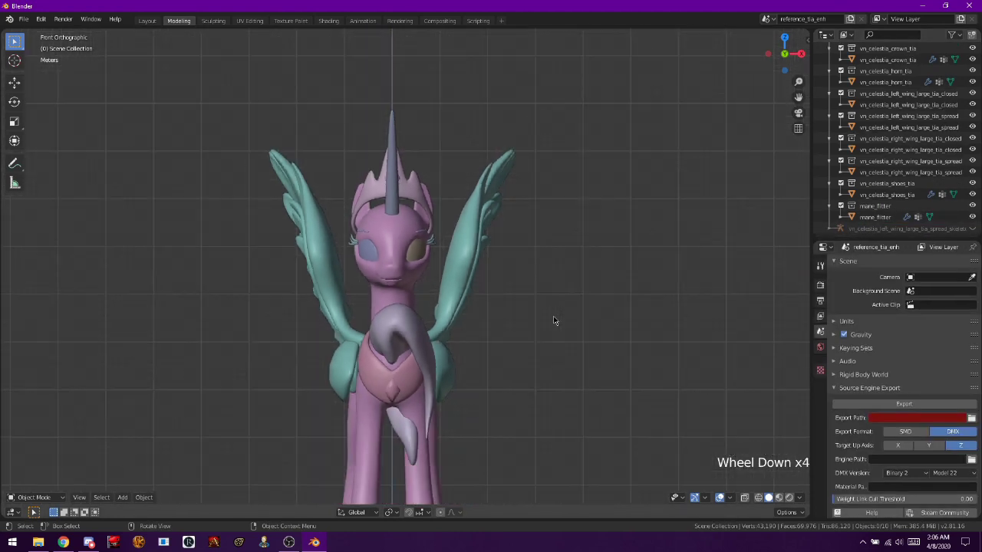
pyautogui.click(412, 337)
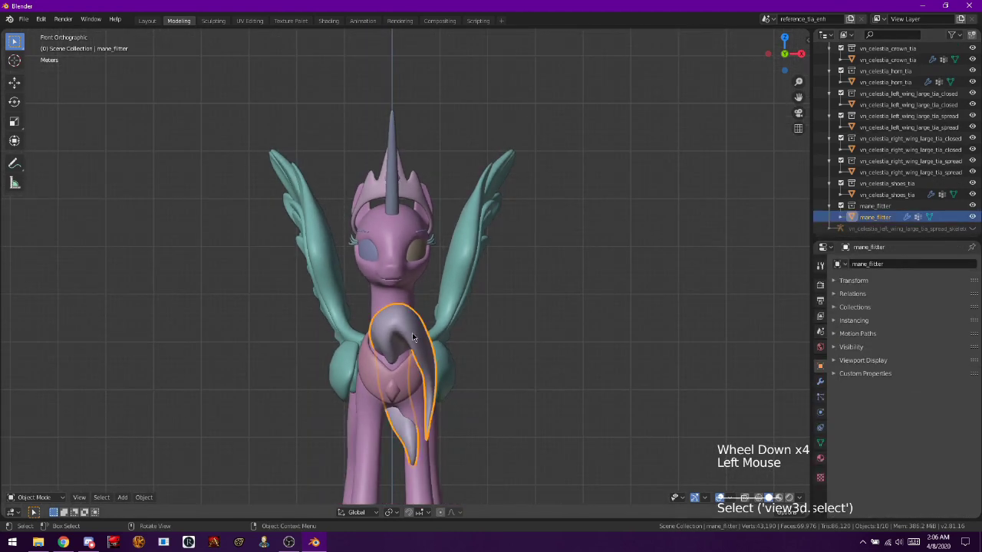
pyautogui.hotkey('ctrl', 'z')
pyautogui.hotkey('ctrl', 'z')
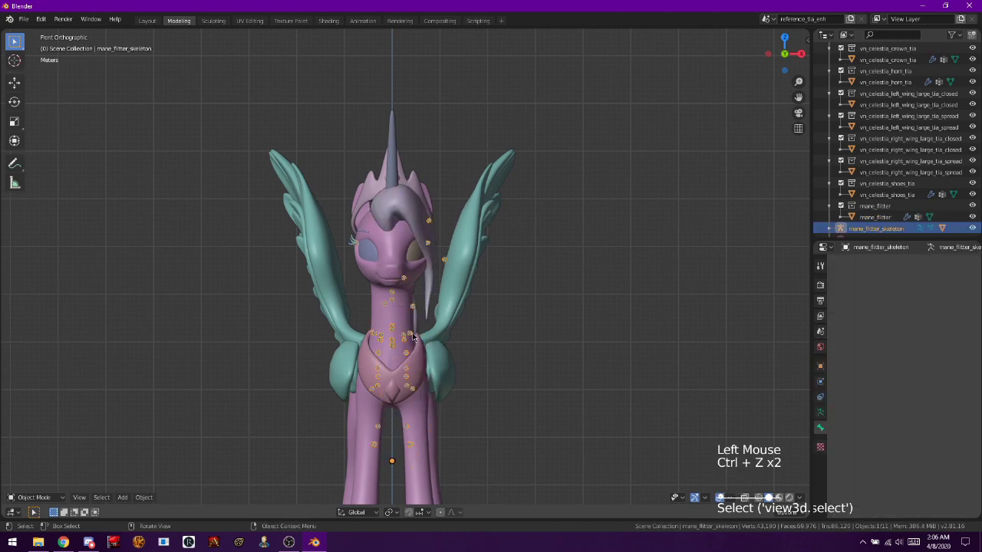
# - Switch mane_flitter_skeleton to Edit Mode in the right orthographic view and deselect all its bones
pyautogui.scroll(1, 491, 341)
pyautogui.scroll(4, 490, 342)
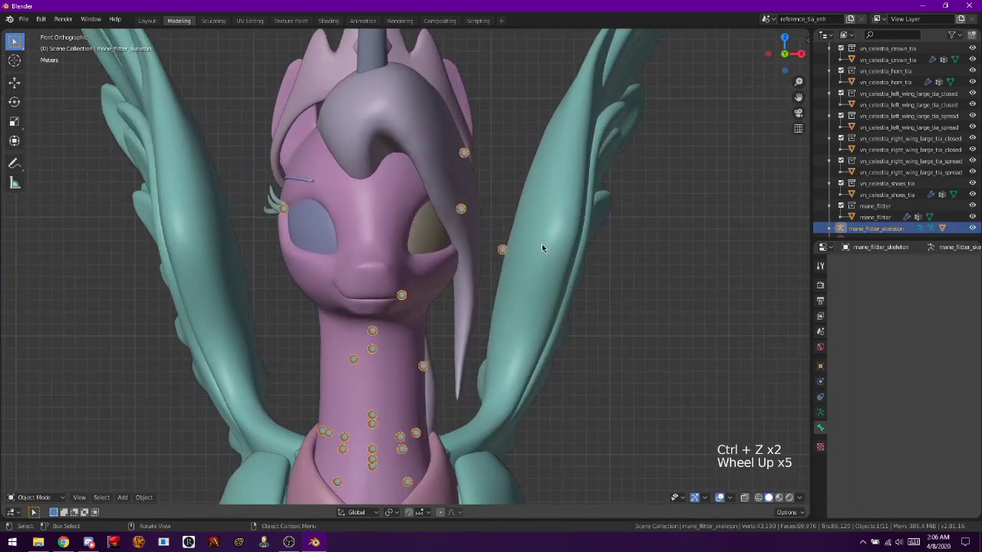
pyautogui.press('KP_3')
pyautogui.scroll(-2, 434, 333)
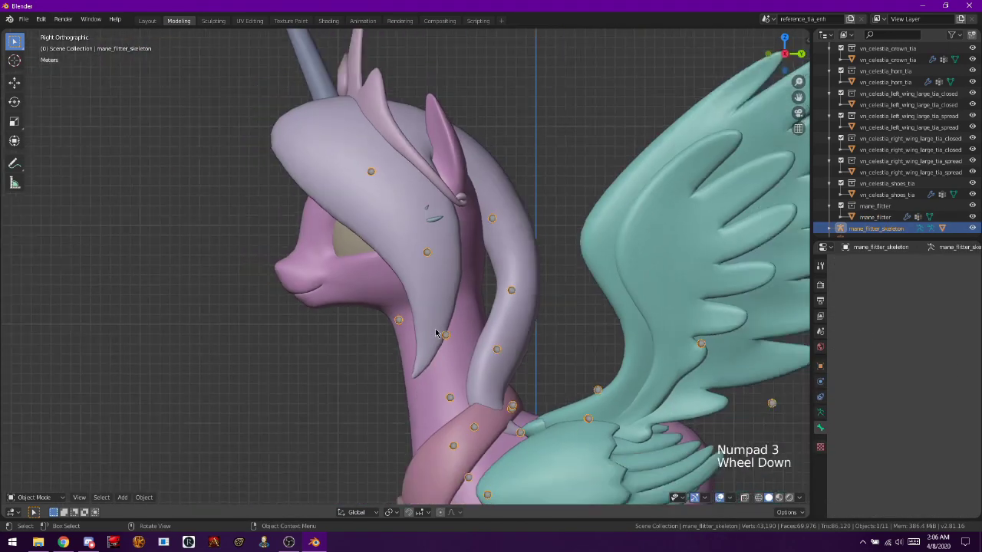
pyautogui.click(34, 497)
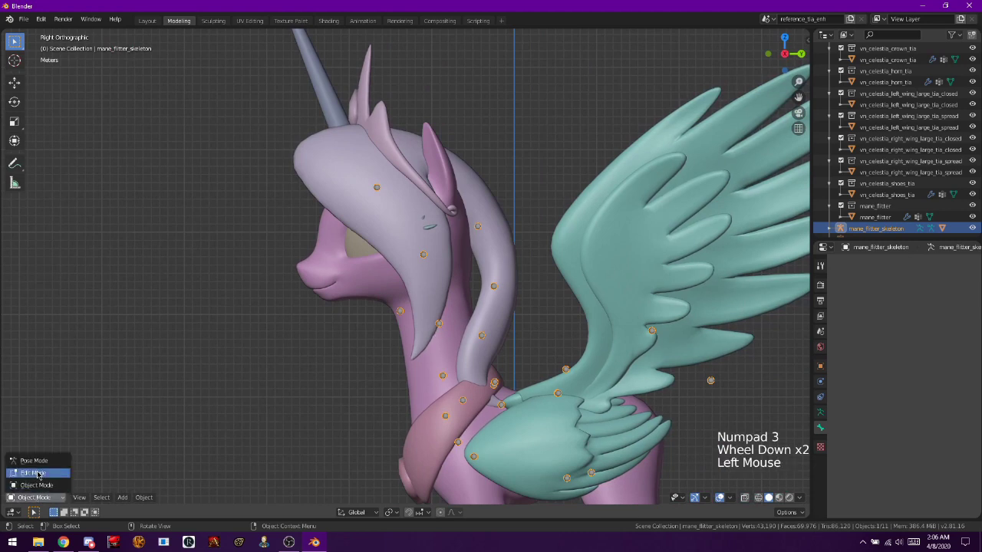
pyautogui.click(39, 473)
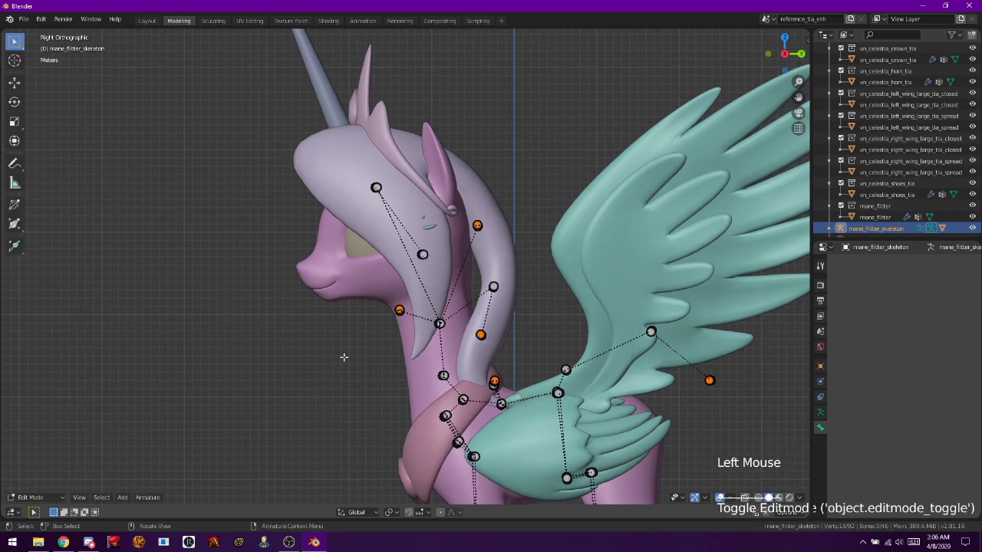
pyautogui.press('a')
pyautogui.press('a')
pyautogui.press('a')
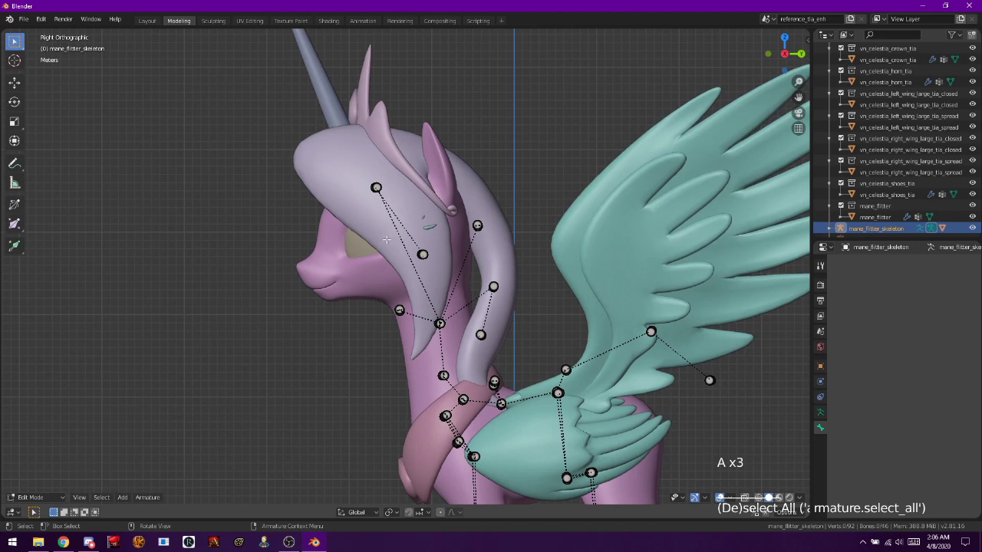
# - Check the names and parents of the bones lying along the front and back mane strands
pyautogui.click(376, 187)
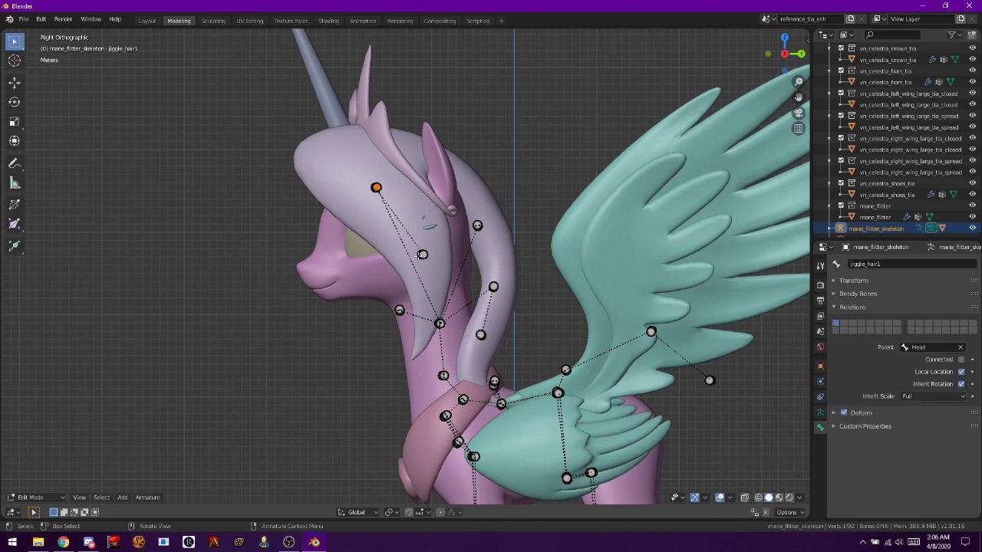
pyautogui.moveTo(167, 87); pyautogui.dragTo(34, 31)
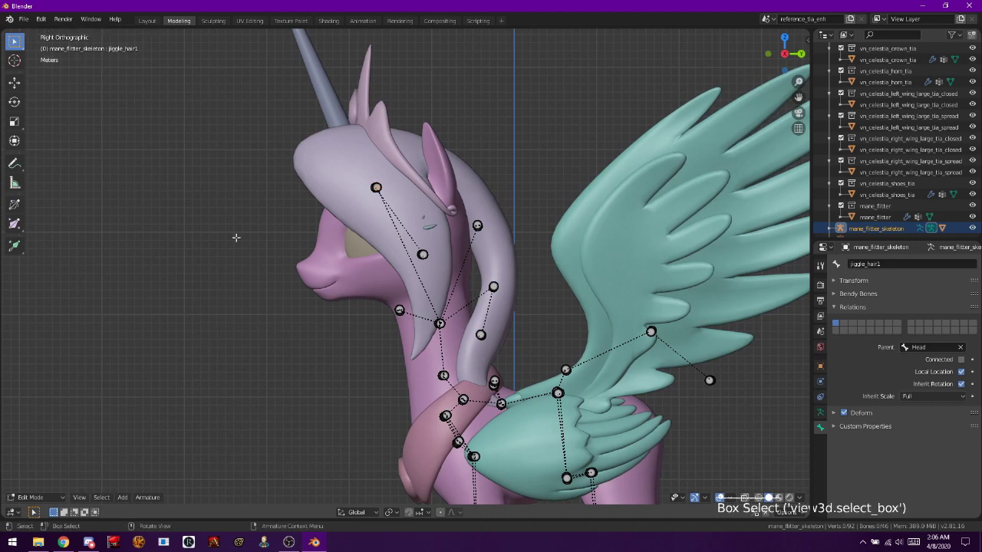
pyautogui.click(422, 254)
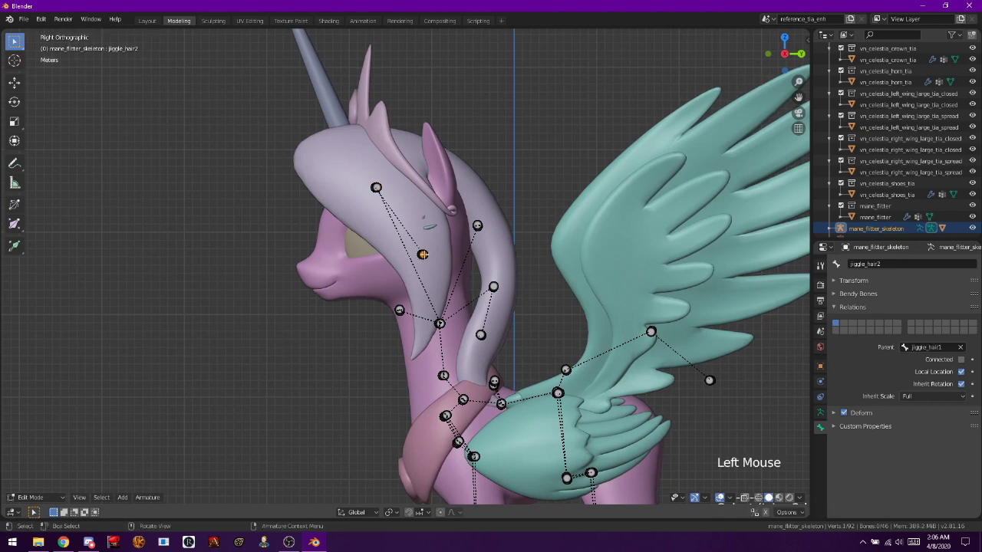
pyautogui.click(479, 223)
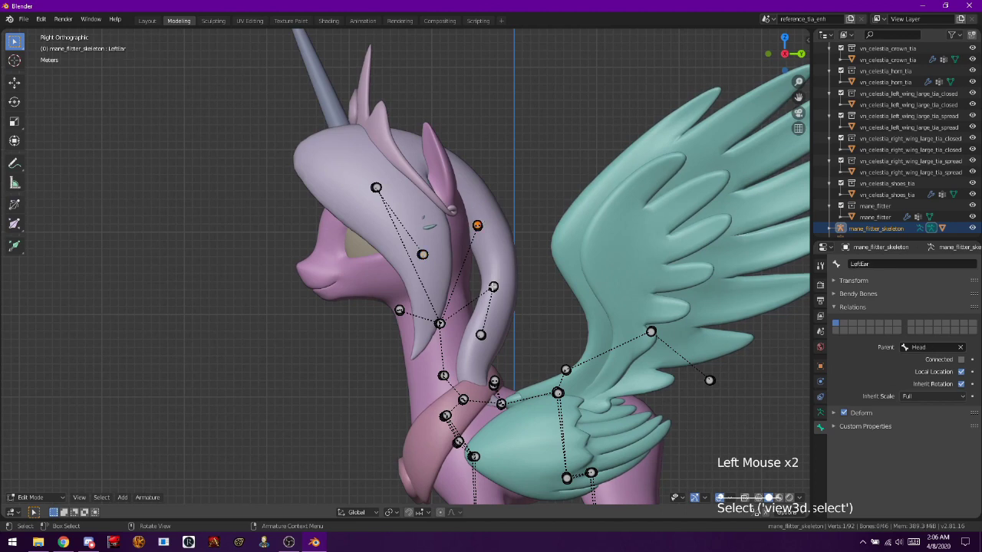
pyautogui.click(493, 287)
pyautogui.click(480, 335)
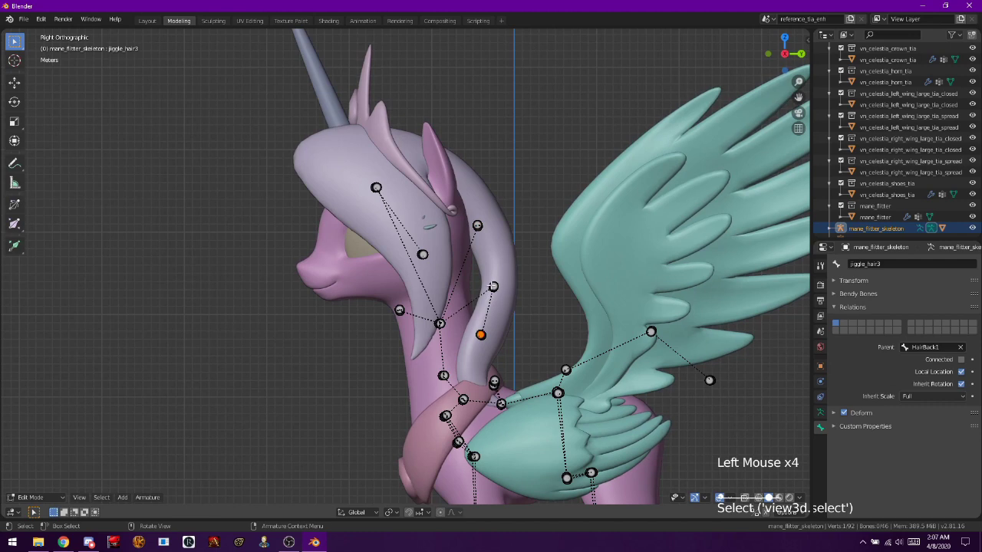
pyautogui.click(493, 287)
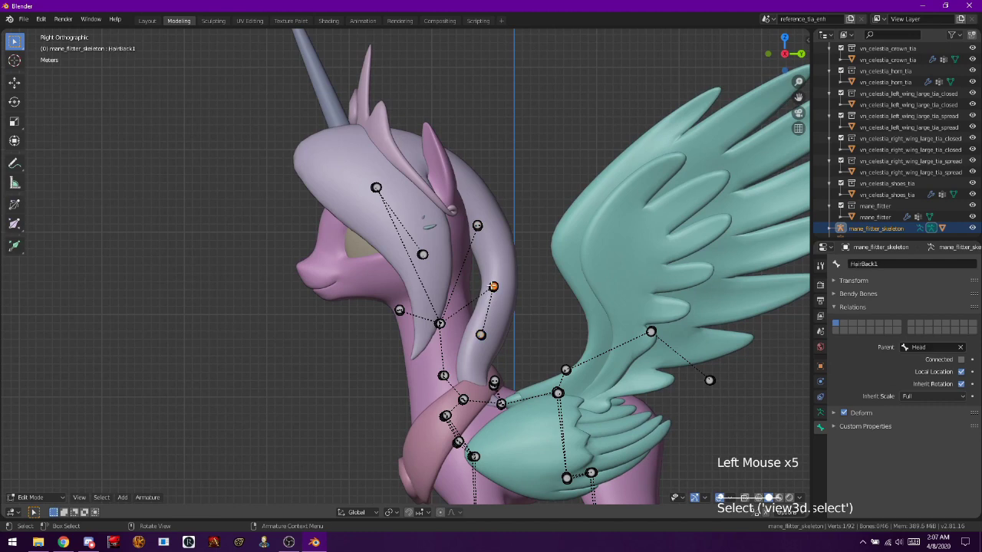
pyautogui.click(480, 334)
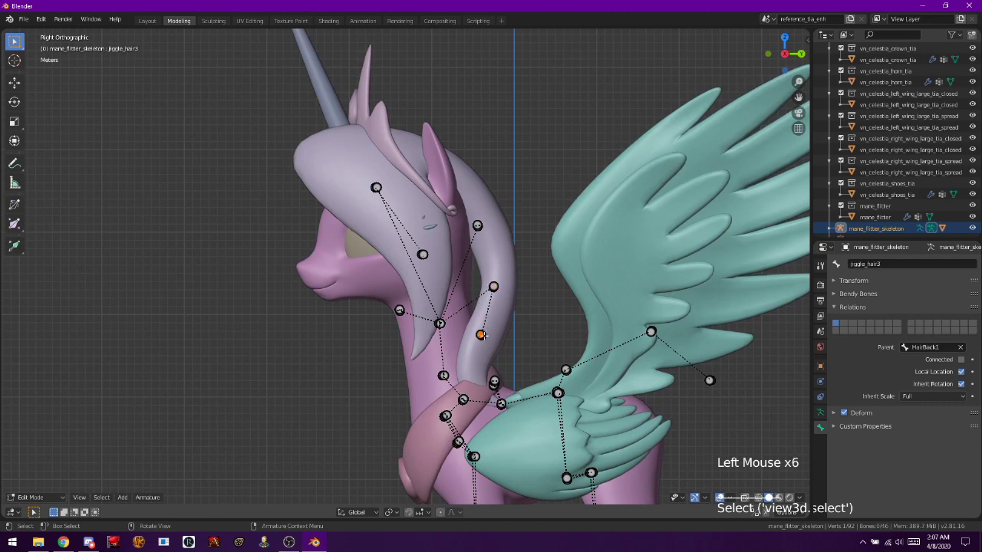
# - Circle-select every bone of mane_flitter_skeleton except the two front and two back mane bones, and delete them
pyautogui.click(554, 218)
pyautogui.press('c')
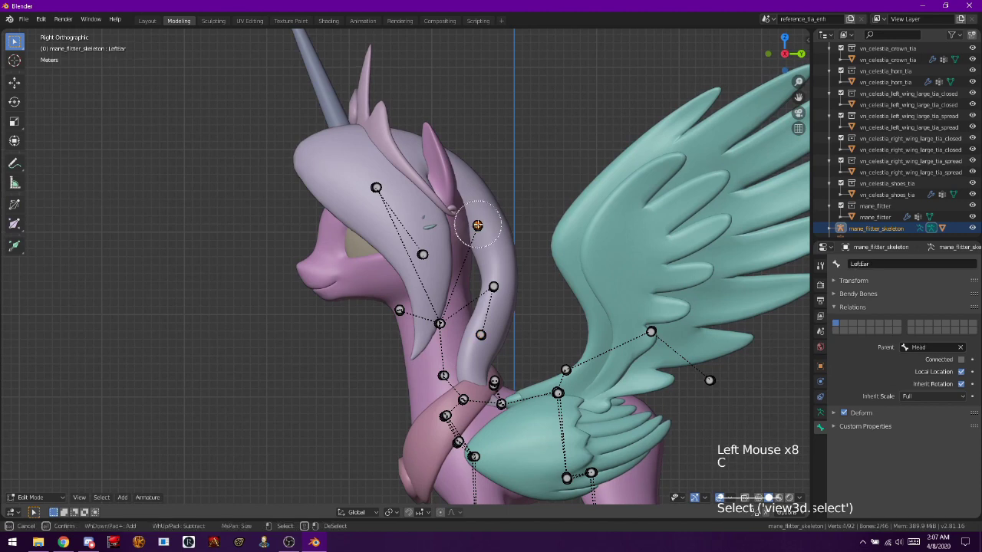
pyautogui.moveTo(477, 225)
pyautogui.mouseDown()
pyautogui.moveTo(442, 317)
pyautogui.moveTo(399, 311)
pyautogui.moveTo(439, 369)
pyautogui.moveTo(421, 418)
pyautogui.moveTo(459, 395)
pyautogui.moveTo(482, 336)
pyautogui.moveTo(561, 316)
pyautogui.moveTo(571, 379)
pyautogui.moveTo(513, 456)
pyautogui.moveTo(521, 383)
pyautogui.moveTo(453, 460)
pyautogui.mouseUp()
pyautogui.rightClick(436, 367)
pyautogui.scroll(-3, 434, 366)
pyautogui.press('c')
pyautogui.rightClick(453, 460)
pyautogui.press('x')
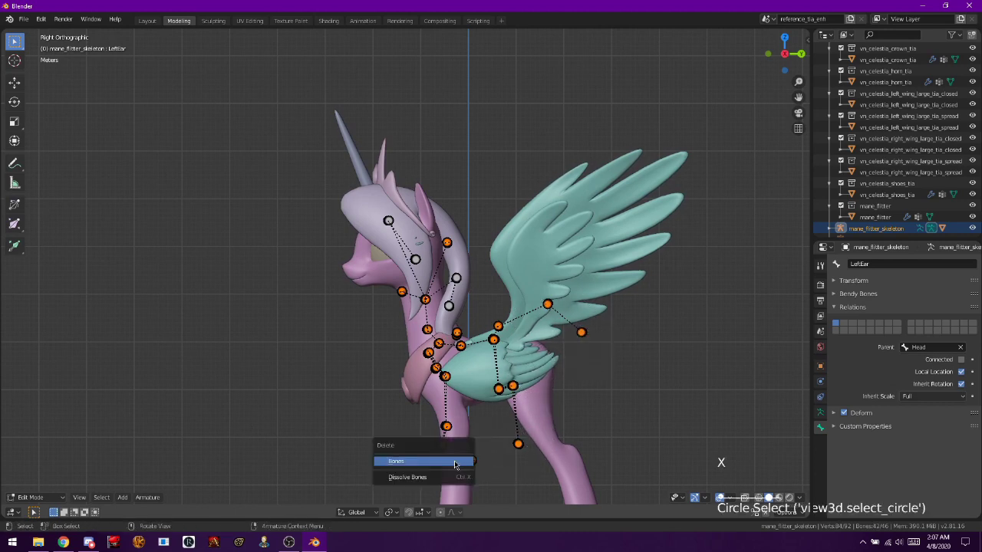
pyautogui.click(454, 462)
pyautogui.scroll(3, 425, 367)
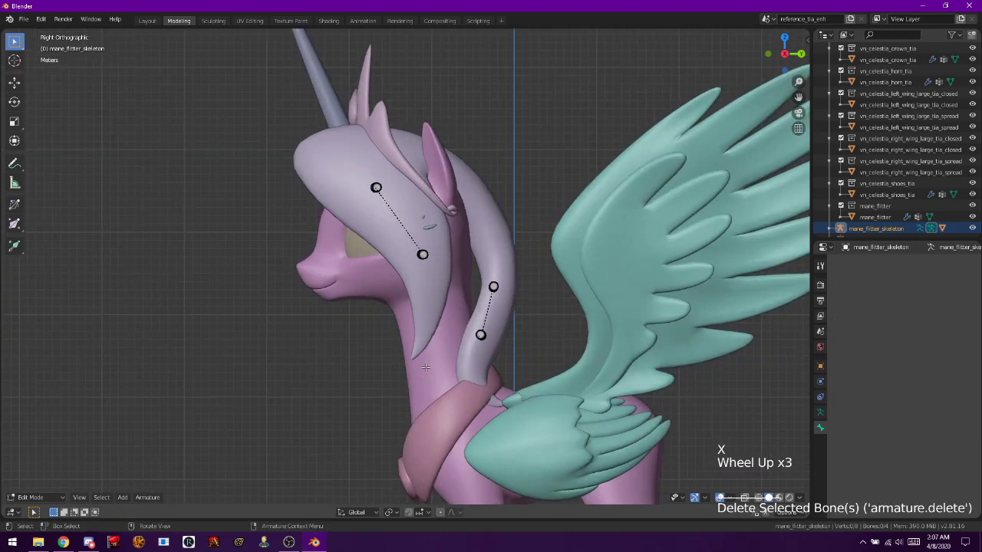
# - Select jiggle_hair1 and jiggle_hair2 in the front view and move them along X onto the front mane strand
pyautogui.press('KP_1')
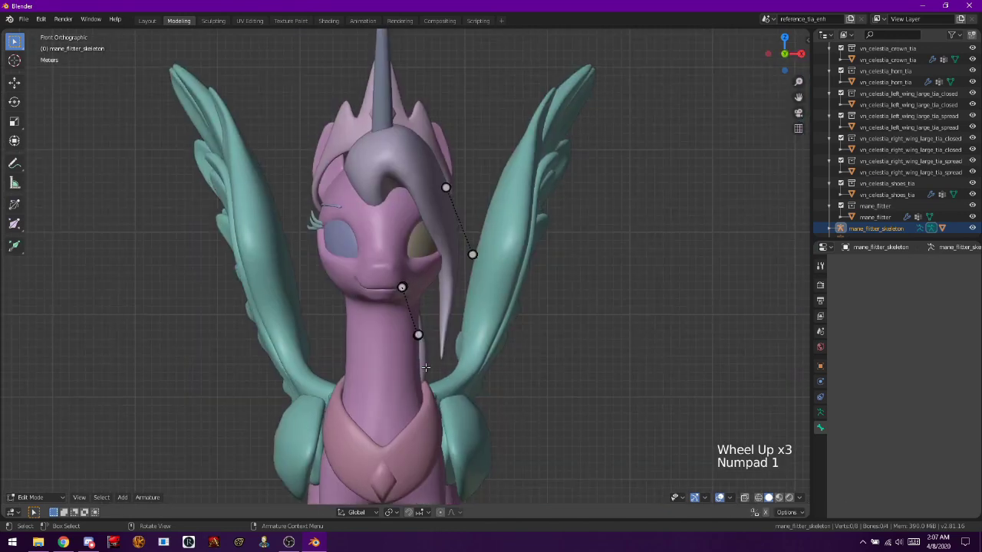
pyautogui.press('a')
pyautogui.press('a')
pyautogui.press('a')
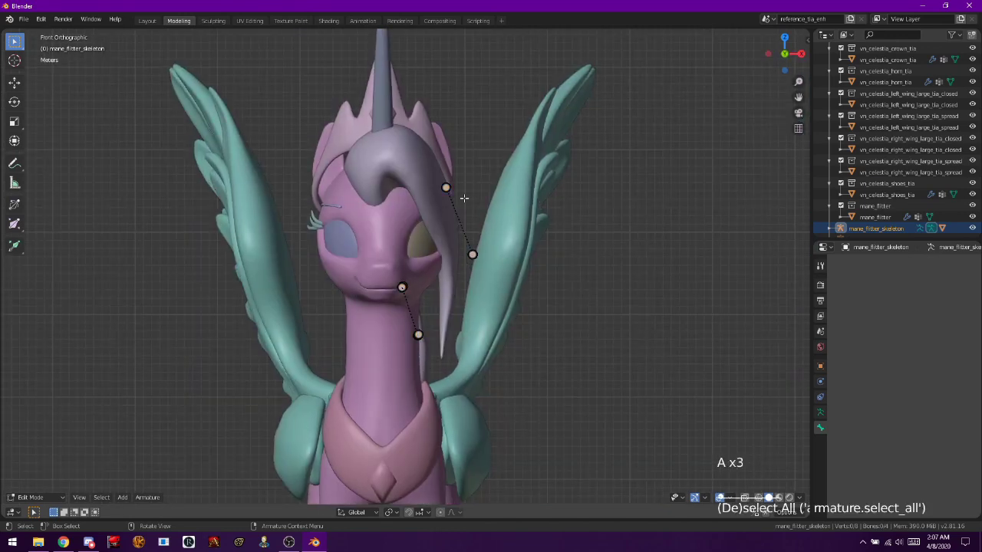
pyautogui.press('c')
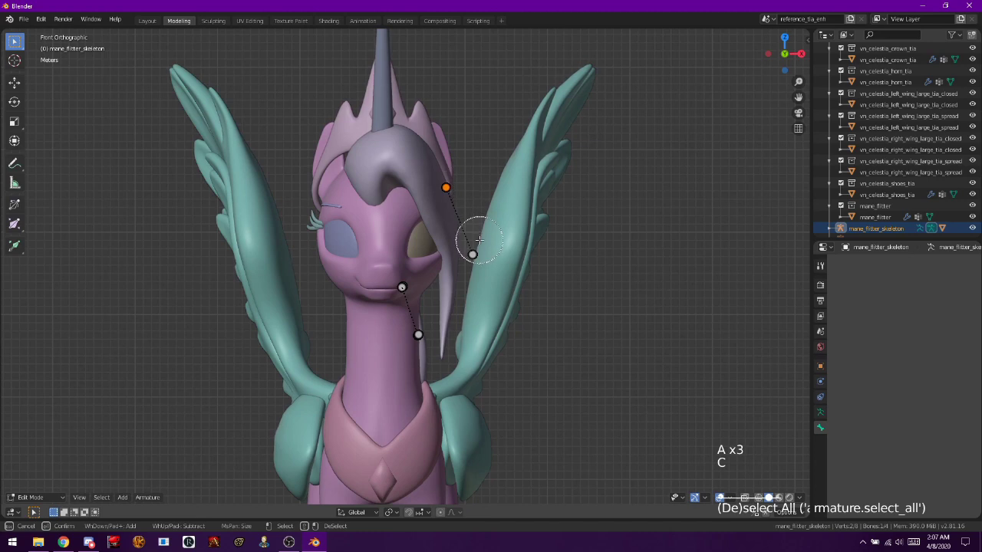
pyautogui.rightClick(479, 240)
pyautogui.click(14, 82)
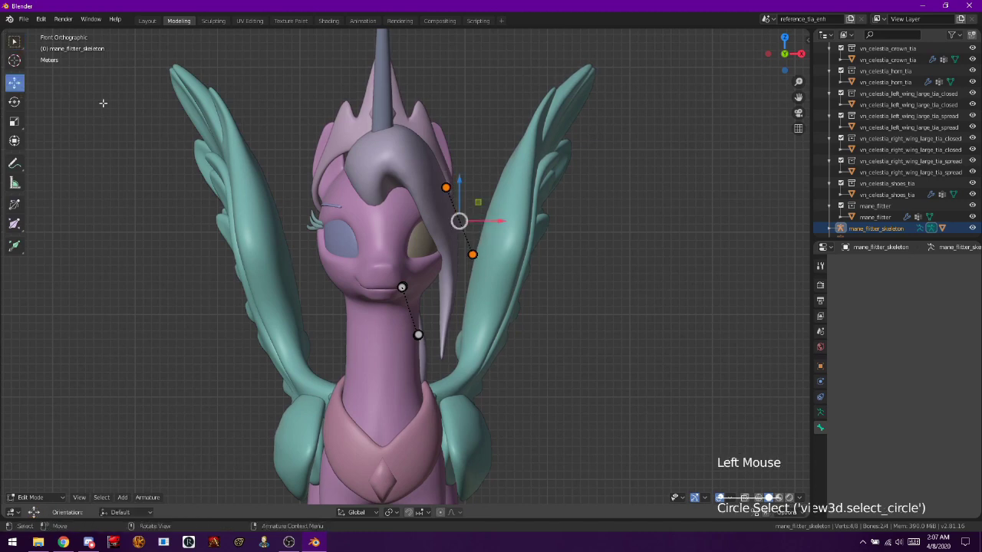
pyautogui.moveTo(509, 221); pyautogui.dragTo(483, 225)
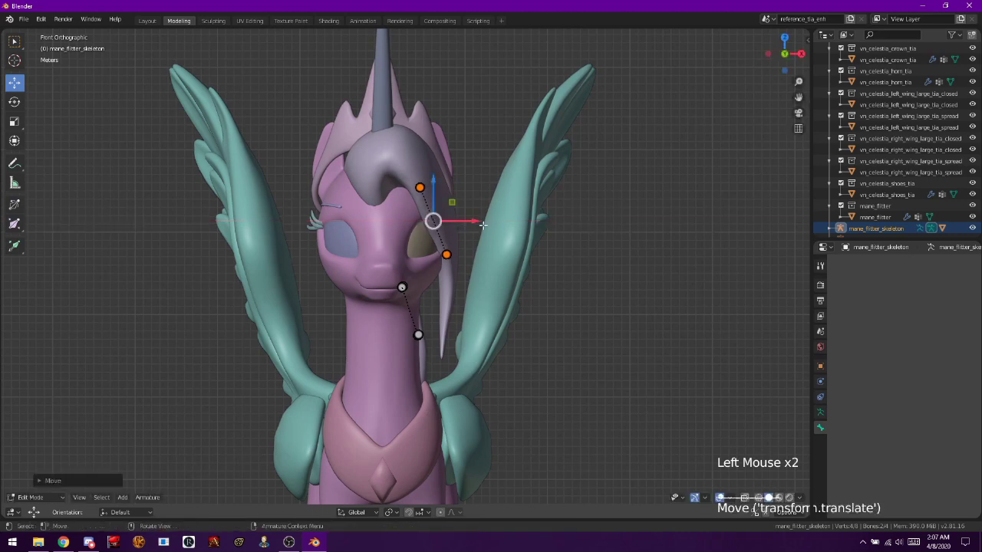
# - Move HairBack1 and jiggle_hair3 sideways into the back mane strand, and return the skeleton to Object Mode
pyautogui.press('KP_9')
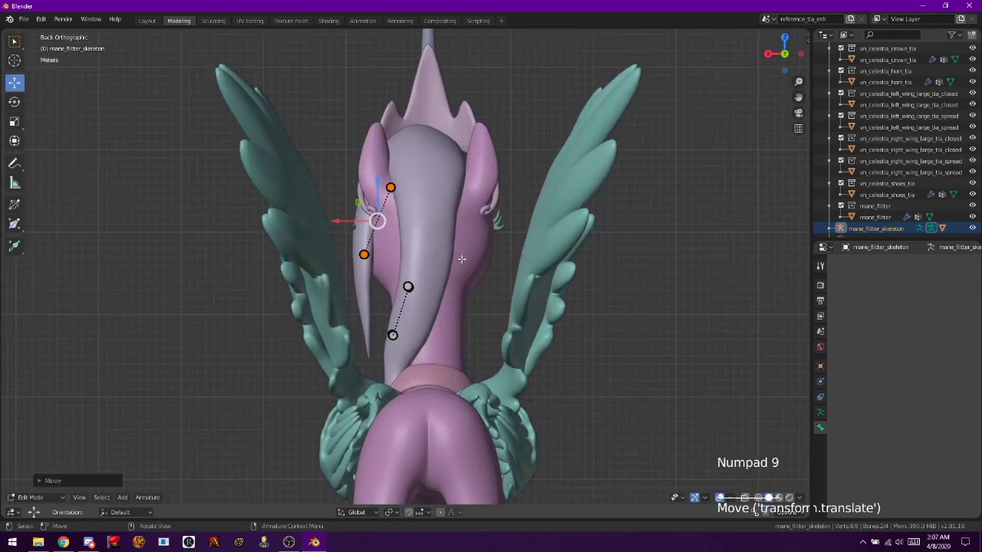
pyautogui.press('a')
pyautogui.press('a')
pyautogui.press('a')
pyautogui.press('a')
pyautogui.press('c')
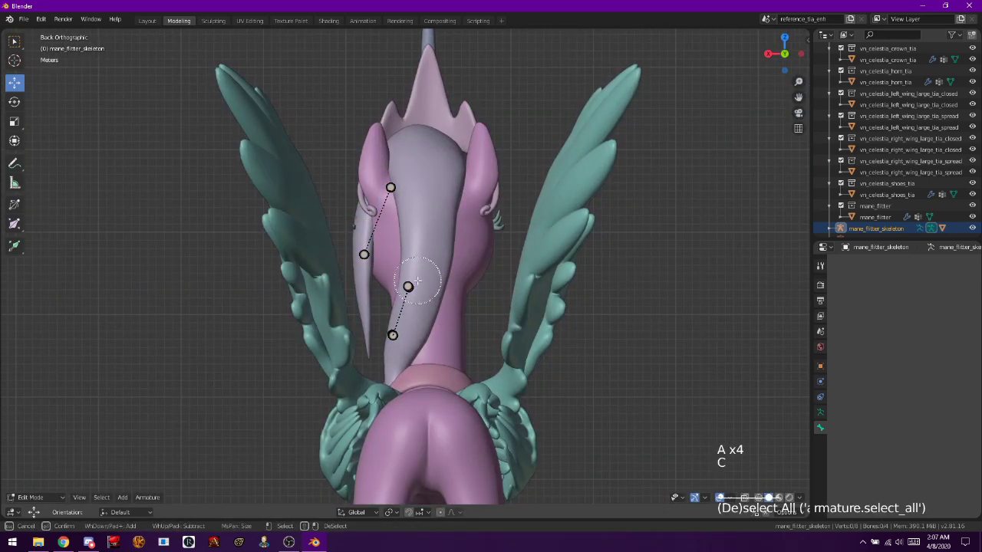
pyautogui.moveTo(417, 281)
pyautogui.mouseDown()
pyautogui.moveTo(389, 338)
pyautogui.moveTo(372, 313)
pyautogui.mouseUp()
pyautogui.rightClick(389, 339)
pyautogui.press('KP_3')
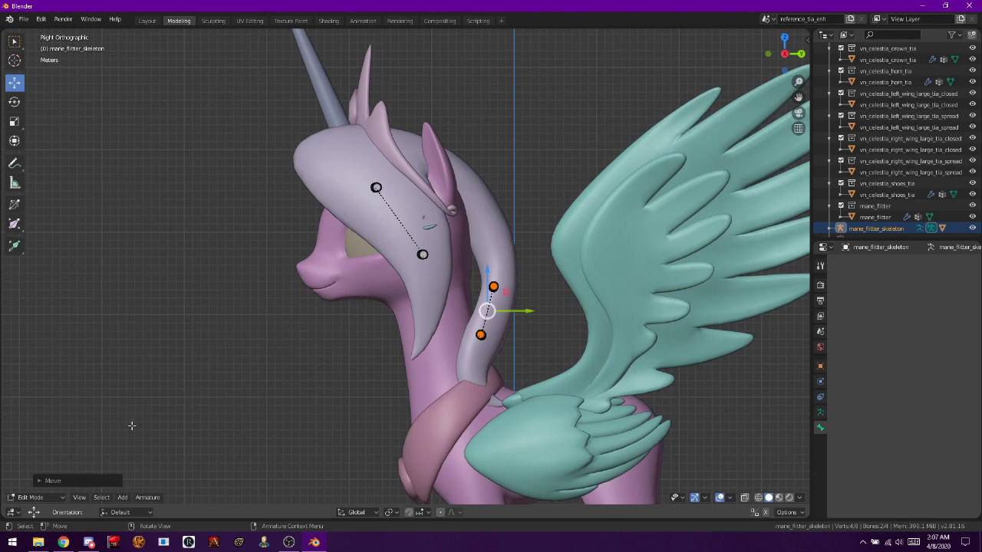
pyautogui.click(36, 496)
pyautogui.click(31, 459)
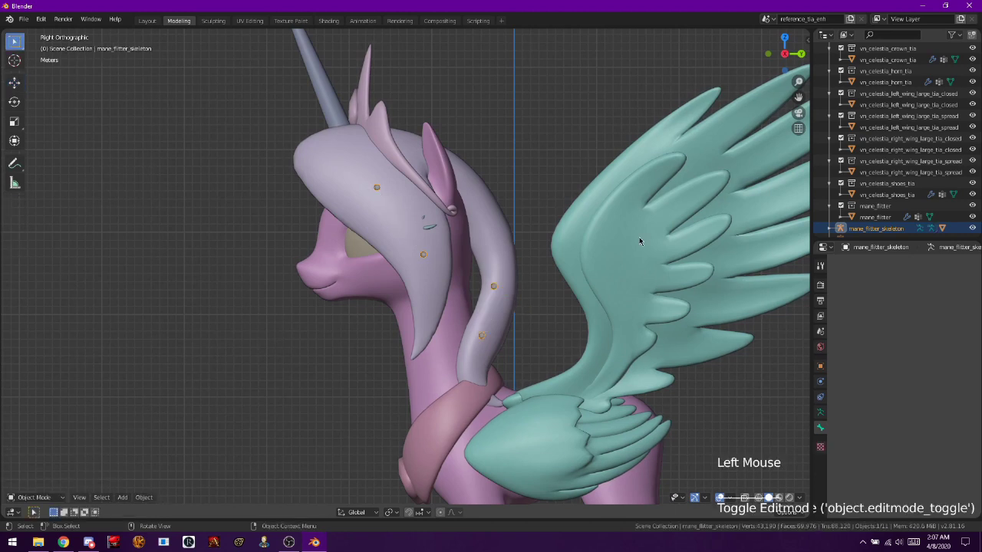
# - Unhide vn_celestia_left_wing_large_tia_spread_skeleton and select it together with mane_flitter_skeleton, keeping mane_flitter_skeleton active
pyautogui.moveTo(901, 239); pyautogui.dragTo(895, 284)
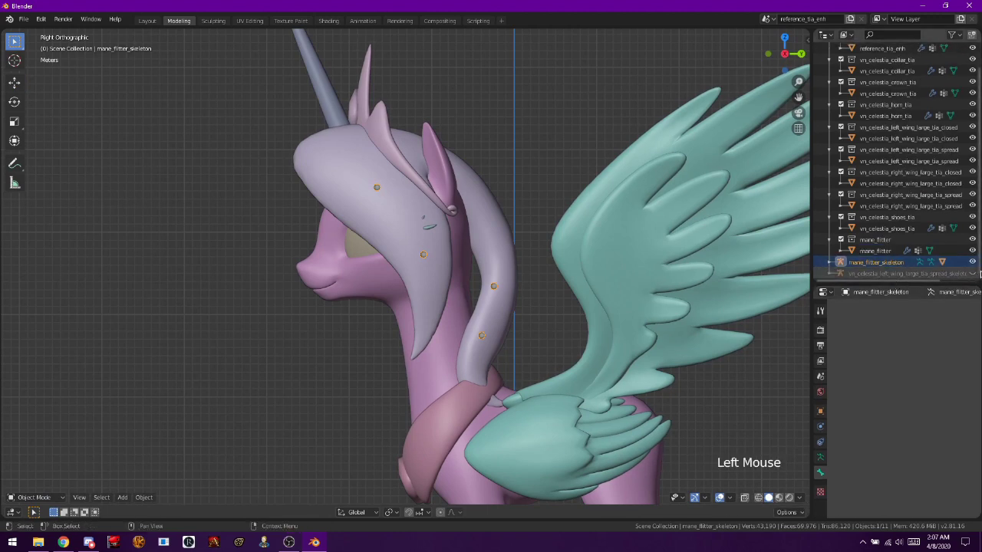
pyautogui.click(972, 274)
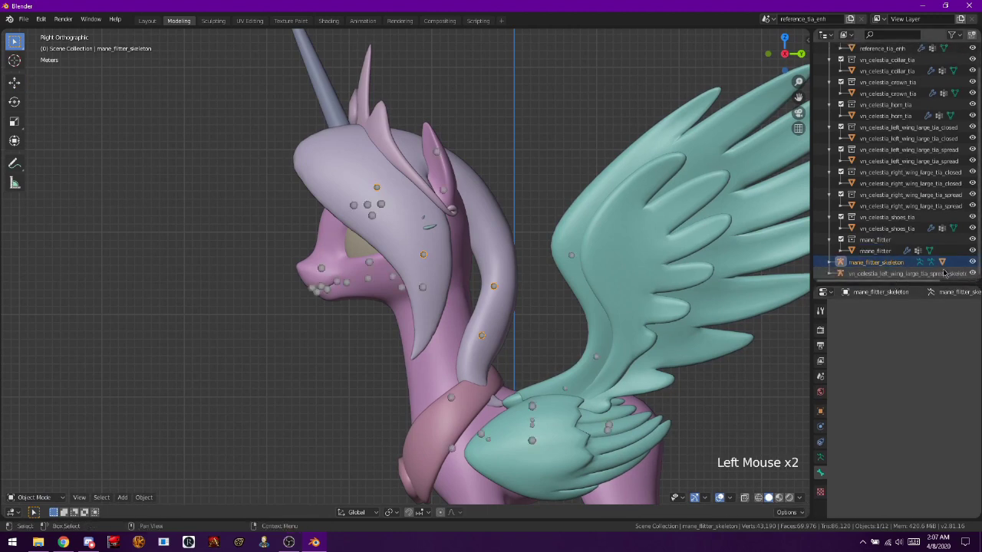
pyautogui.keyDown('shift'); pyautogui.click(887, 274); pyautogui.keyUp('shift')
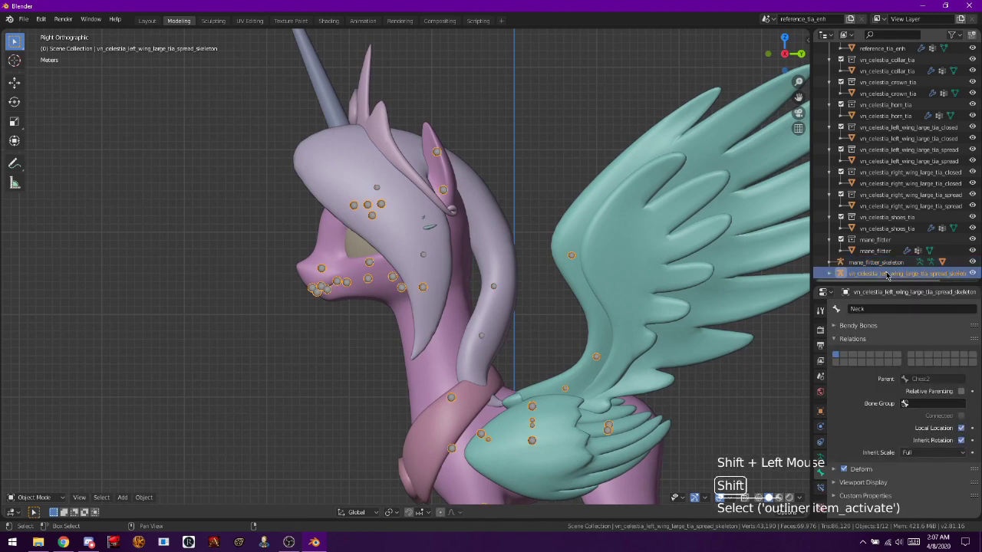
pyautogui.click(880, 274)
pyautogui.keyDown('shift'); pyautogui.click(880, 273); pyautogui.keyUp('shift')
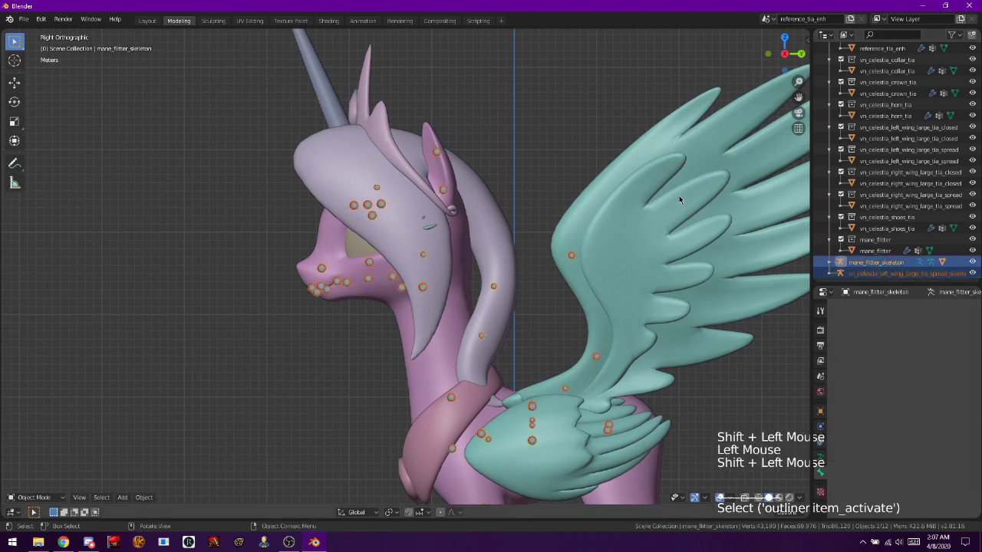
# - Try to join the two selected armatures into mane_flitter_skeleton, and undo the join
pyautogui.rightClick(566, 162)
pyautogui.moveTo(567, 166)
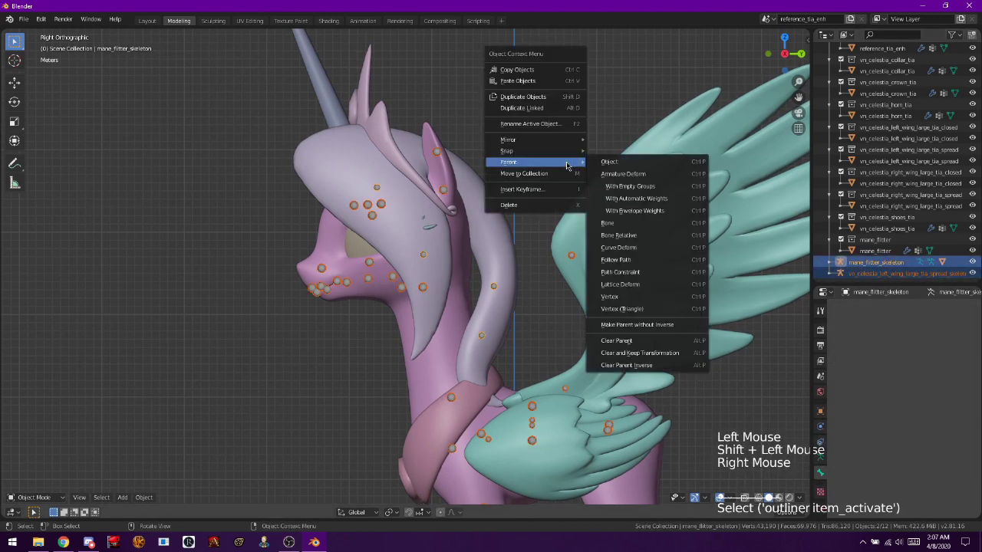
pyautogui.click(144, 497)
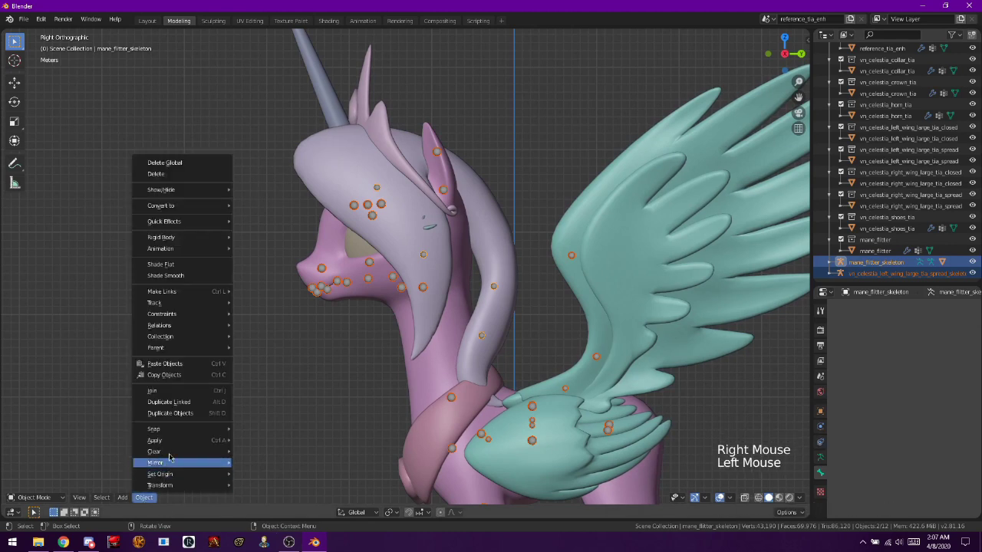
pyautogui.click(188, 391)
pyautogui.scroll(-6, 377, 342)
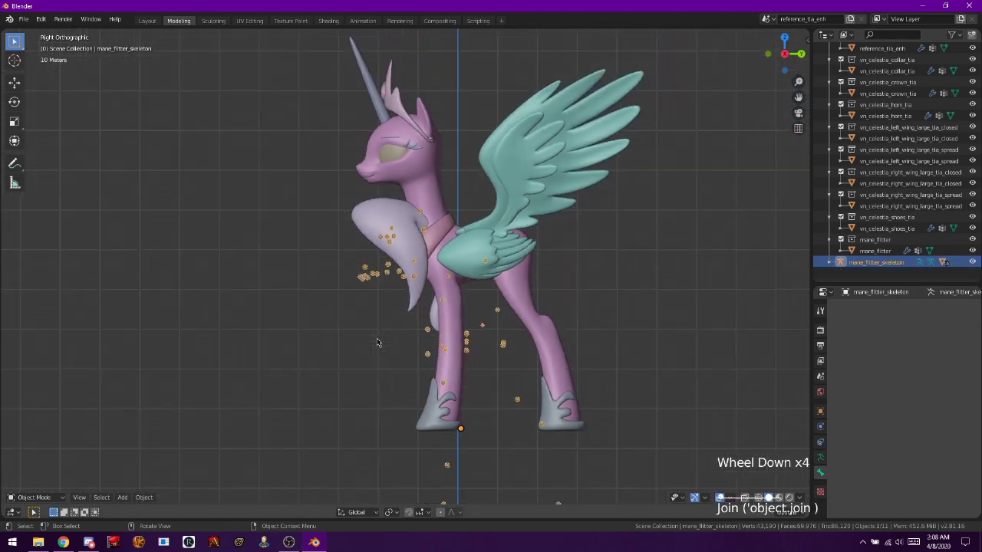
pyautogui.scroll(1, 376, 342)
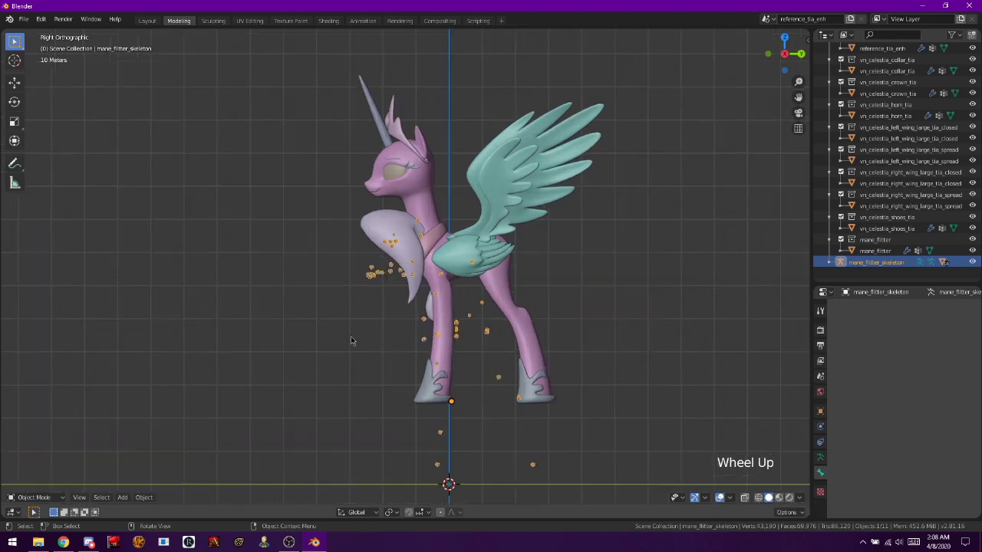
pyautogui.hotkey('ctrl', 'z')
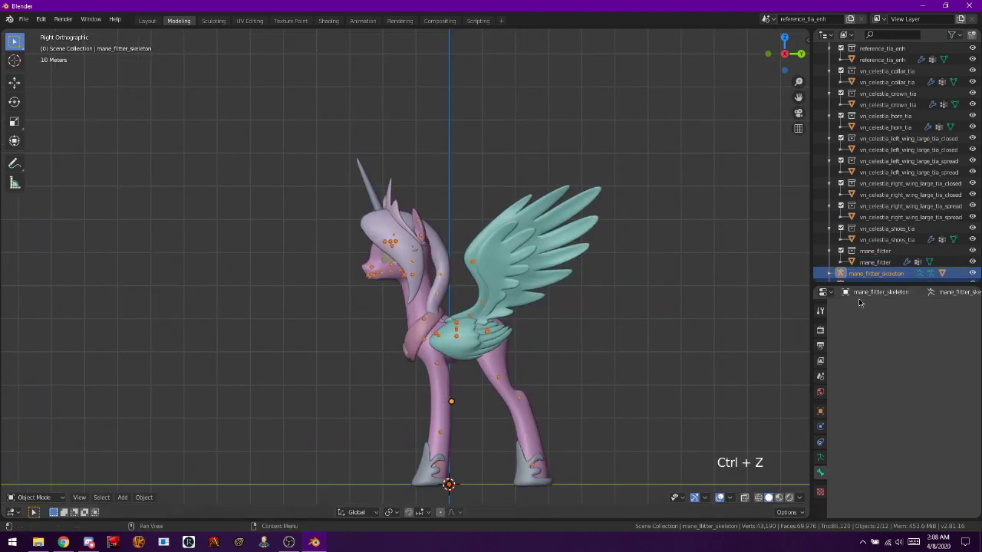
# - Select both armatures again, with vn_celestia_left_wing_large_tia_spread_skeleton as the active object
pyautogui.scroll(-1, 872, 273)
pyautogui.scroll(-1, 872, 271)
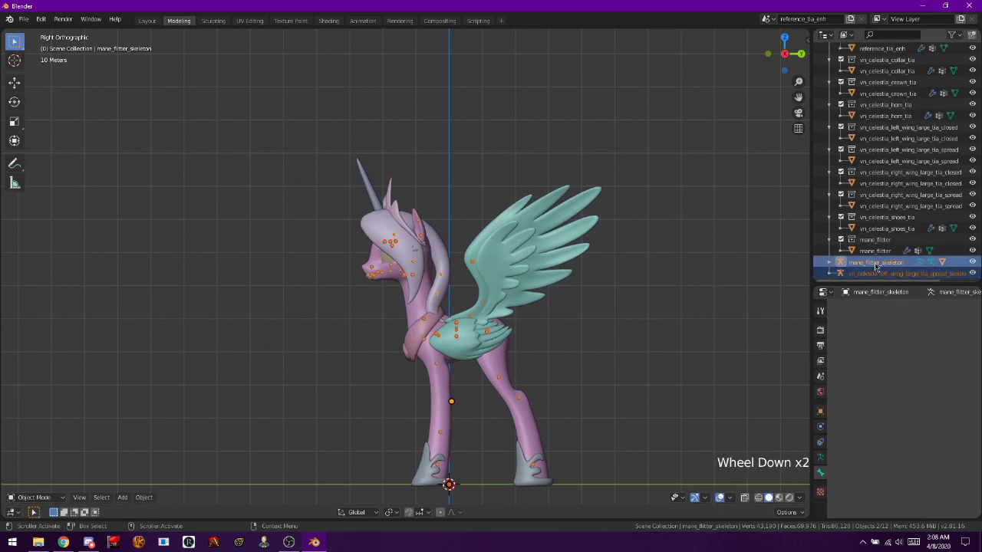
pyautogui.click(874, 262)
pyautogui.keyDown('shift'); pyautogui.click(877, 274); pyautogui.keyUp('shift')
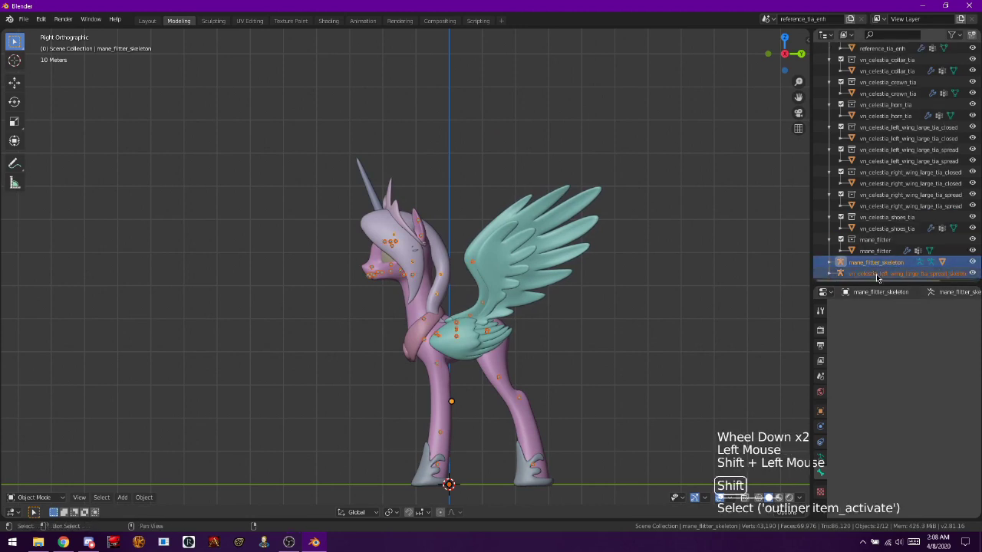
pyautogui.keyDown('shift'); pyautogui.click(877, 275); pyautogui.keyUp('shift')
pyautogui.click(877, 273)
pyautogui.keyDown('shift'); pyautogui.click(877, 264); pyautogui.keyUp('shift')
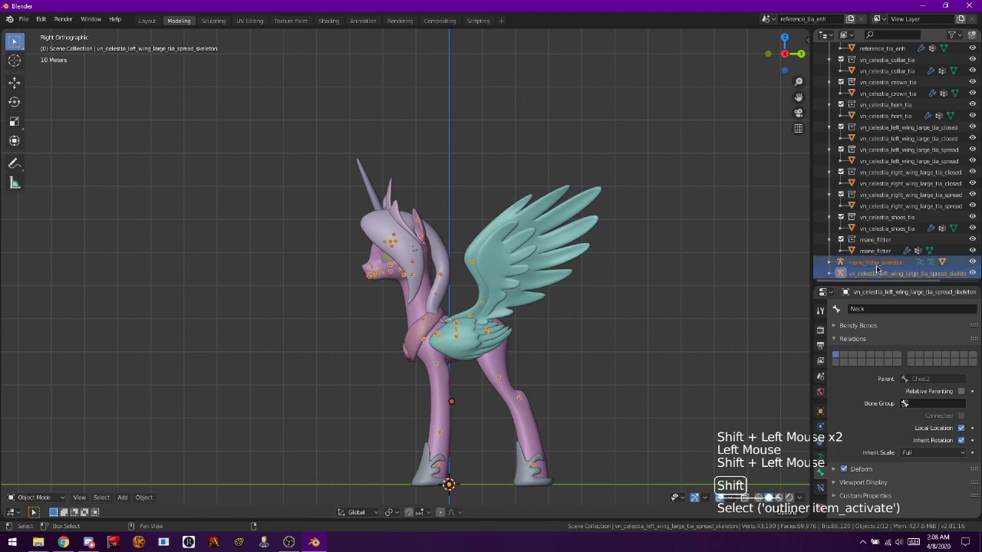
# - Join the mane_flitter skeleton and the vn_celestia_left_wing_large_tia_spread_skeleton into one armature
pyautogui.rightClick(648, 265)
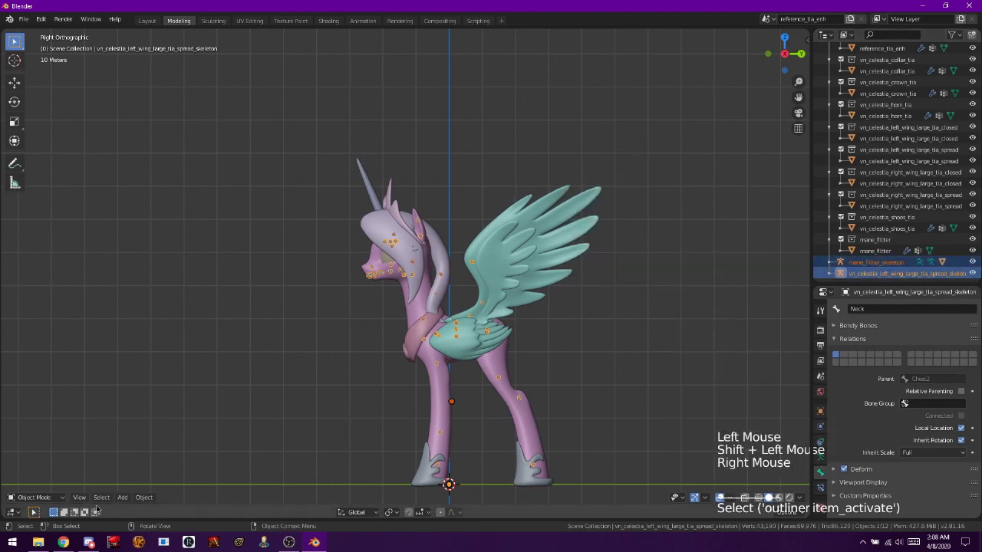
pyautogui.click(144, 497)
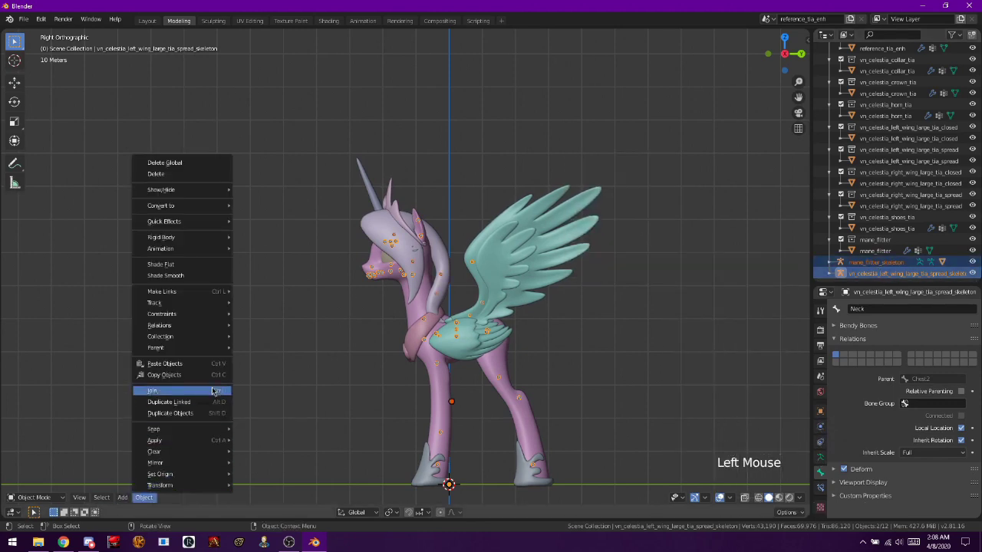
pyautogui.click(214, 391)
# - Move the whole mane_flitter mesh in Edit Mode up onto the head, about 3.1 m along Y and 24.3 m along Z
pyautogui.click(401, 333)
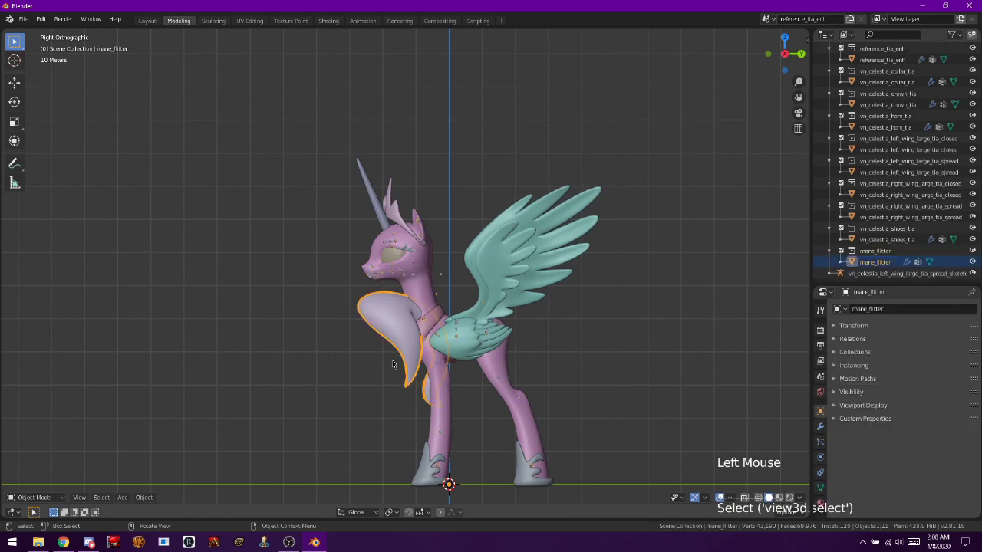
pyautogui.click(35, 496)
pyautogui.click(47, 475)
pyautogui.press('a')
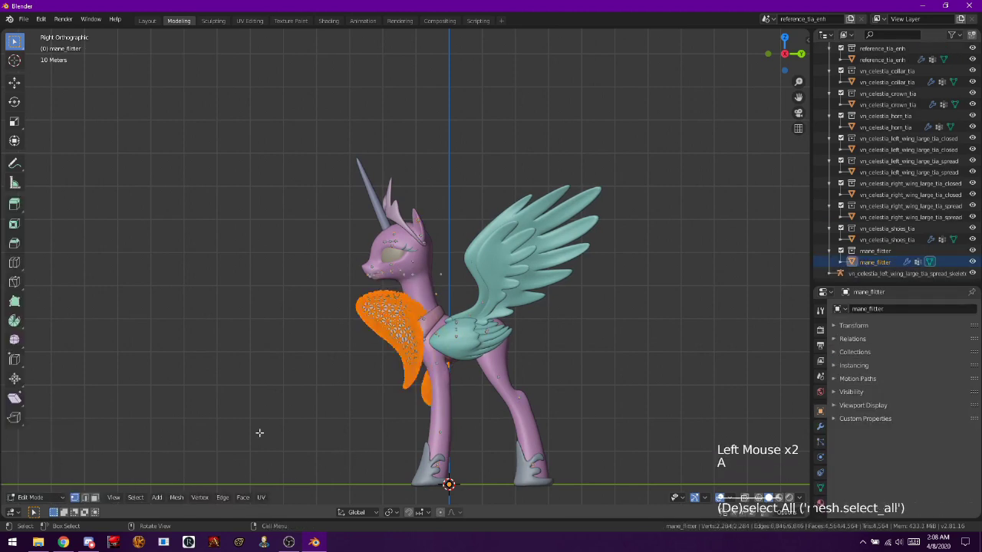
pyautogui.scroll(6, 259, 433)
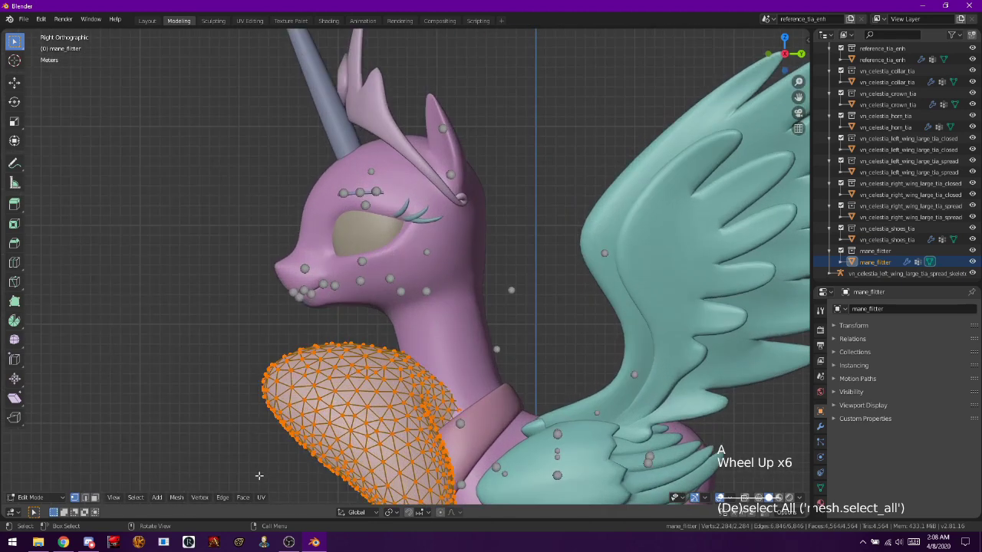
pyautogui.press('g')
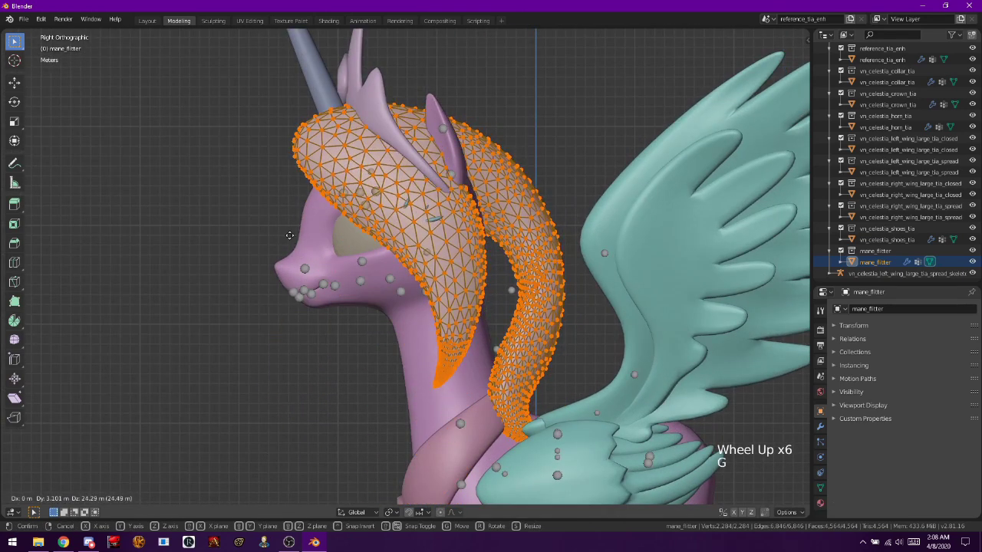
pyautogui.click(290, 235)
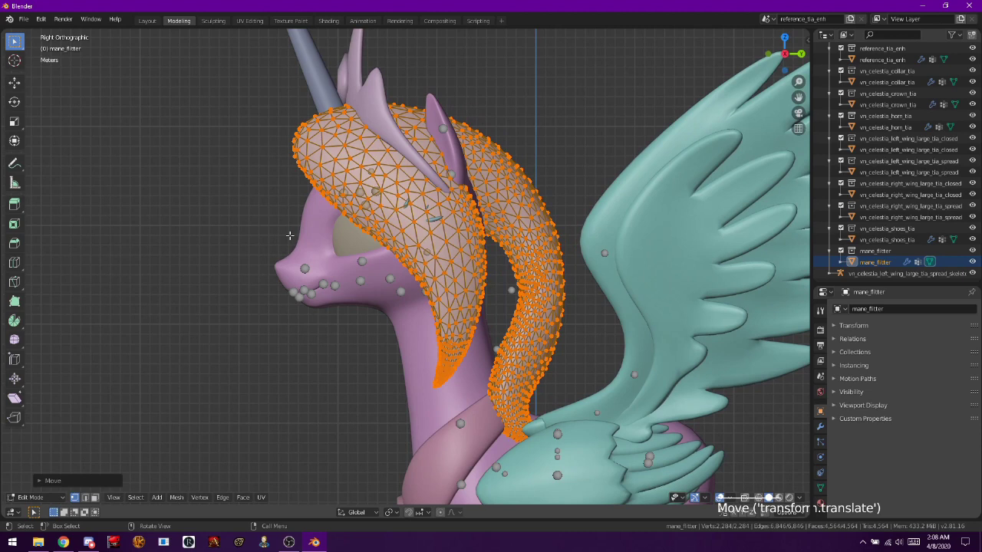
# - Raise the mane slightly and shift it a little along X to fit the head, and return to Object Mode
pyautogui.press('KP_1')
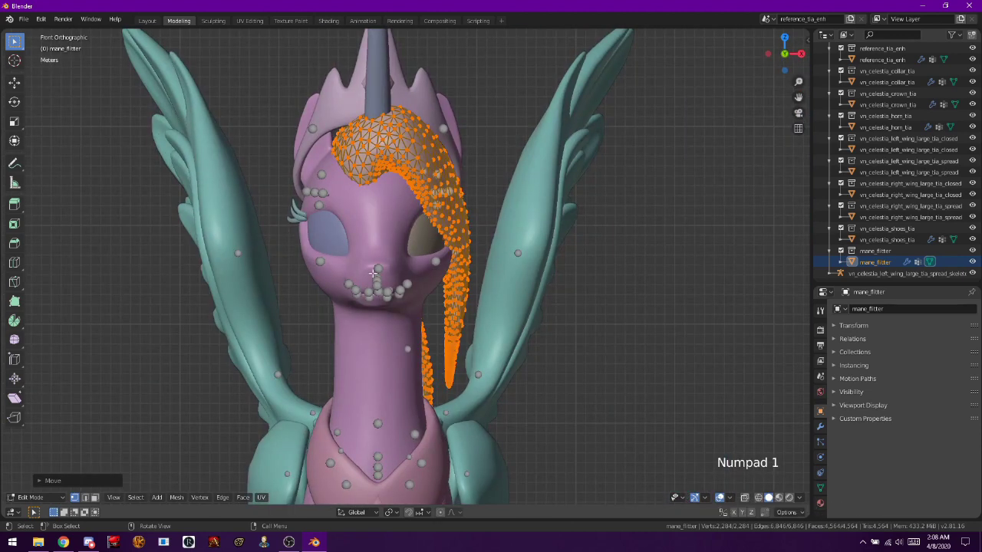
pyautogui.scroll(1, 557, 292)
pyautogui.scroll(-1, 538, 283)
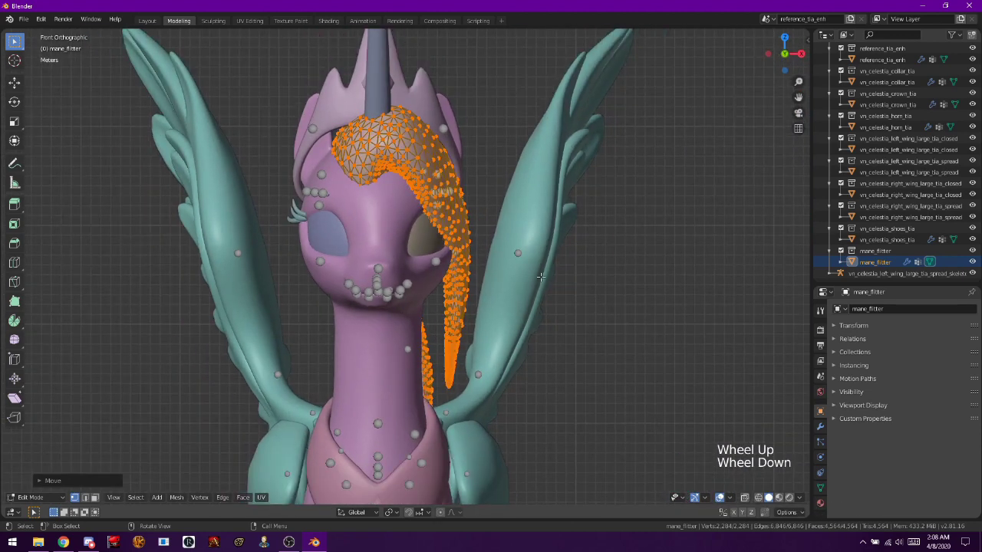
pyautogui.moveTo(539, 283)
pyautogui.mouseDown(button='middle')
pyautogui.moveTo(357, 293)
pyautogui.moveTo(542, 274)
pyautogui.mouseUp(button='middle')
pyautogui.press('KP_1')
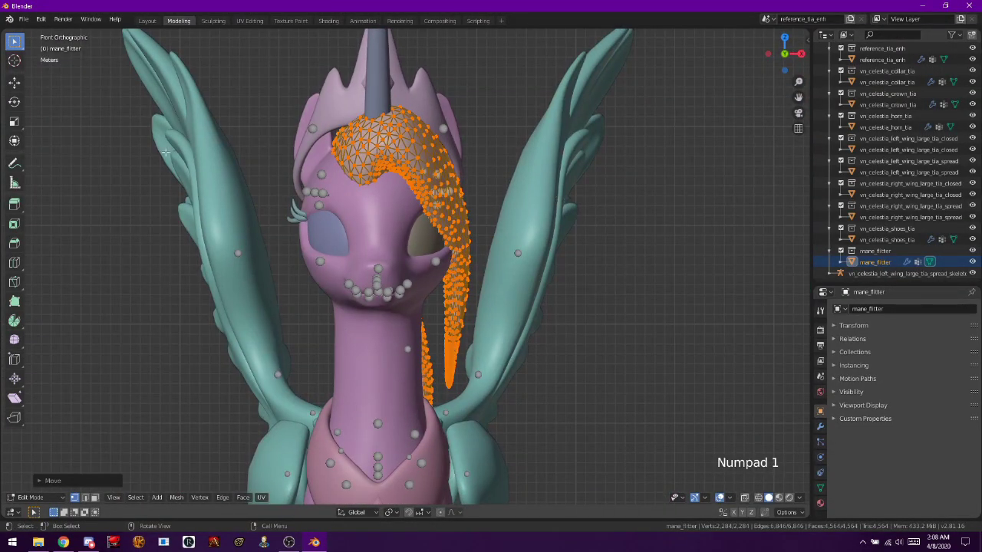
pyautogui.click(23, 83)
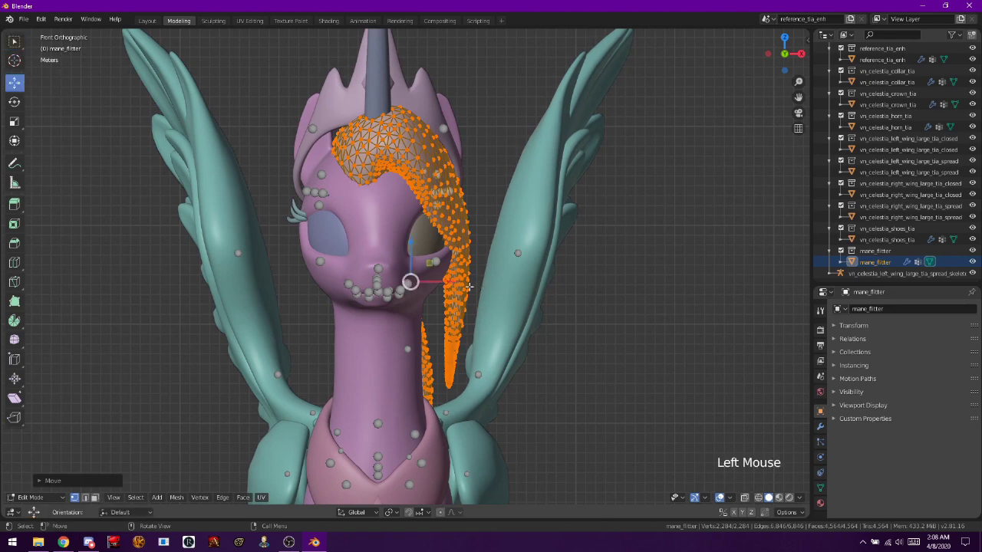
pyautogui.moveTo(454, 283); pyautogui.dragTo(451, 283)
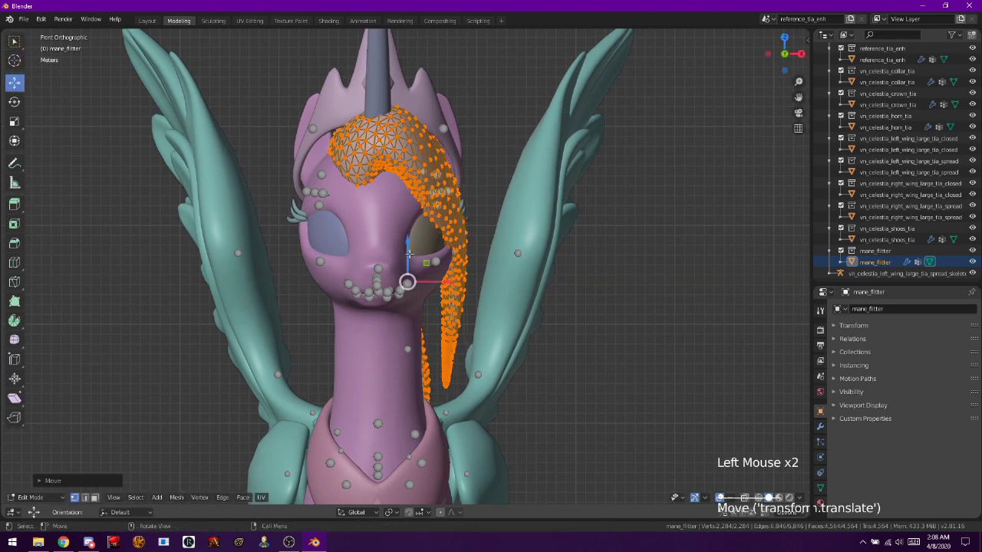
pyautogui.moveTo(410, 253); pyautogui.dragTo(410, 246)
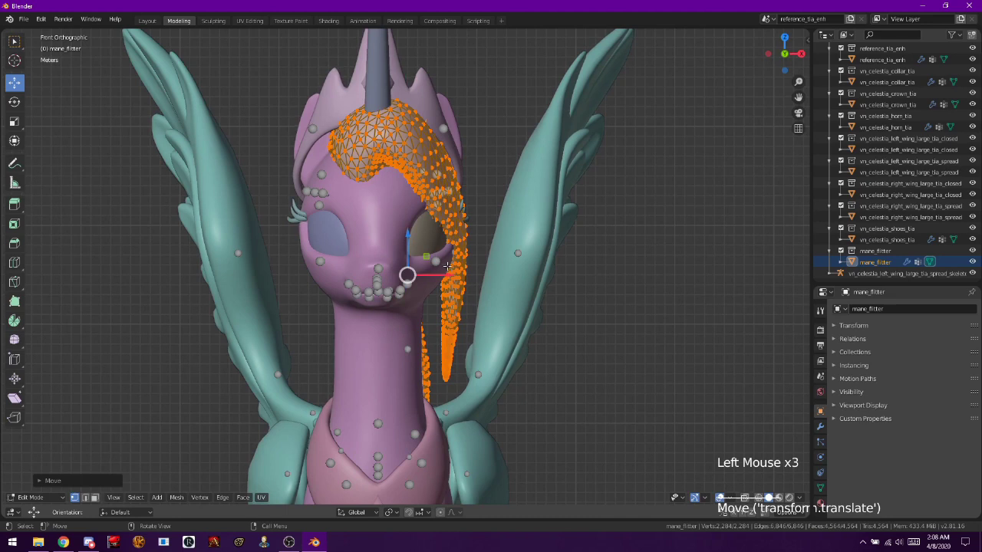
pyautogui.moveTo(446, 273); pyautogui.dragTo(451, 271)
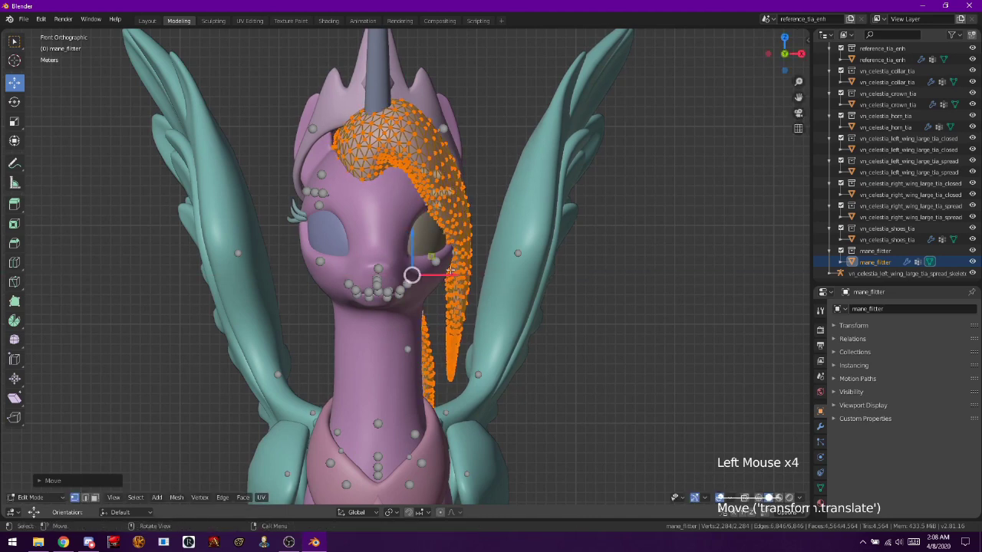
pyautogui.click(32, 497)
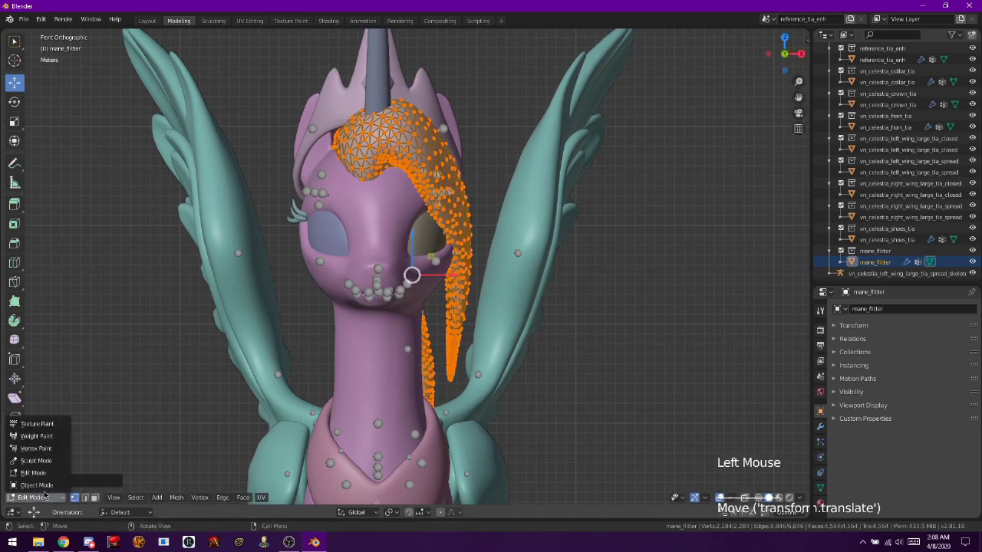
pyautogui.click(40, 484)
# - Examine the mane's fit on the head from the back and from the side
pyautogui.press('KP_9')
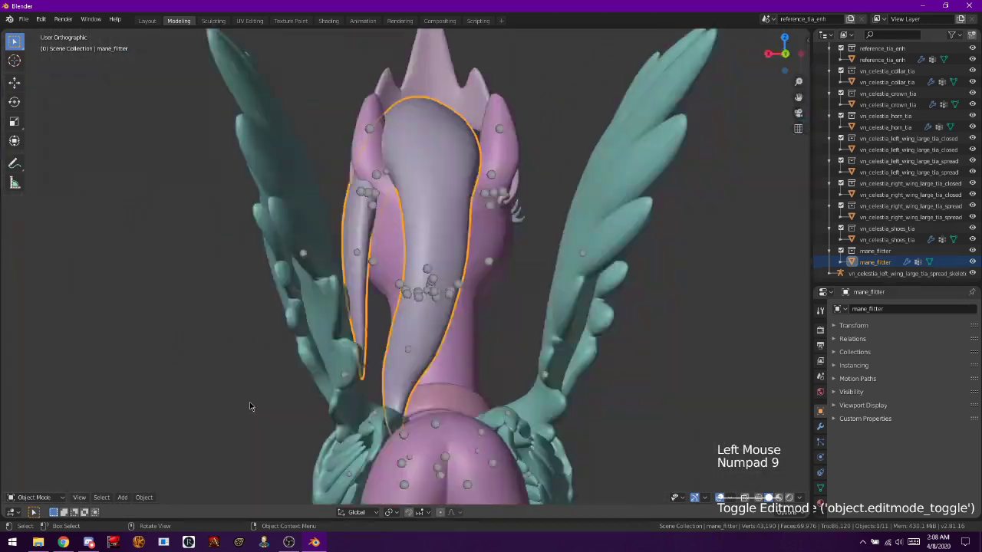
pyautogui.press('KP_3')
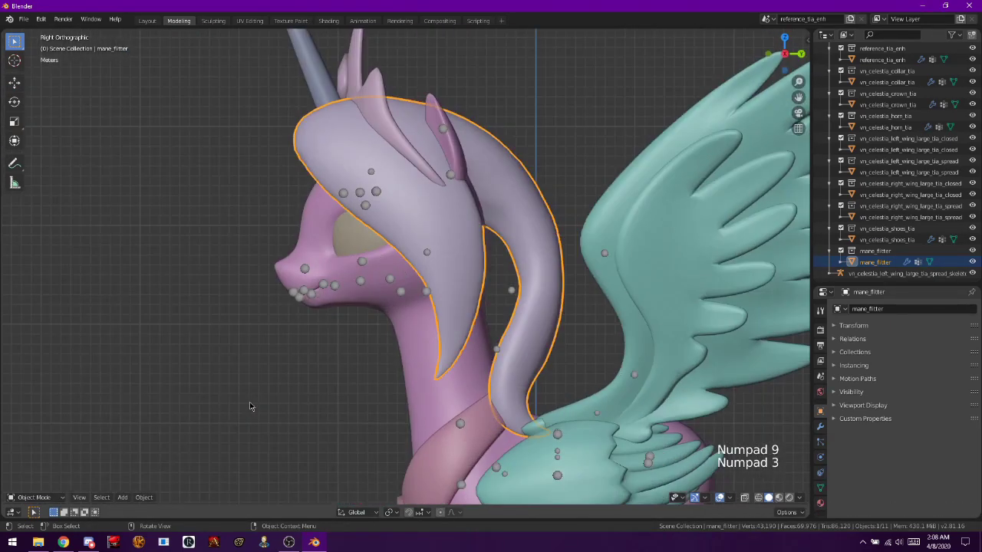
pyautogui.press('KP_1')
pyautogui.press('KP_9')
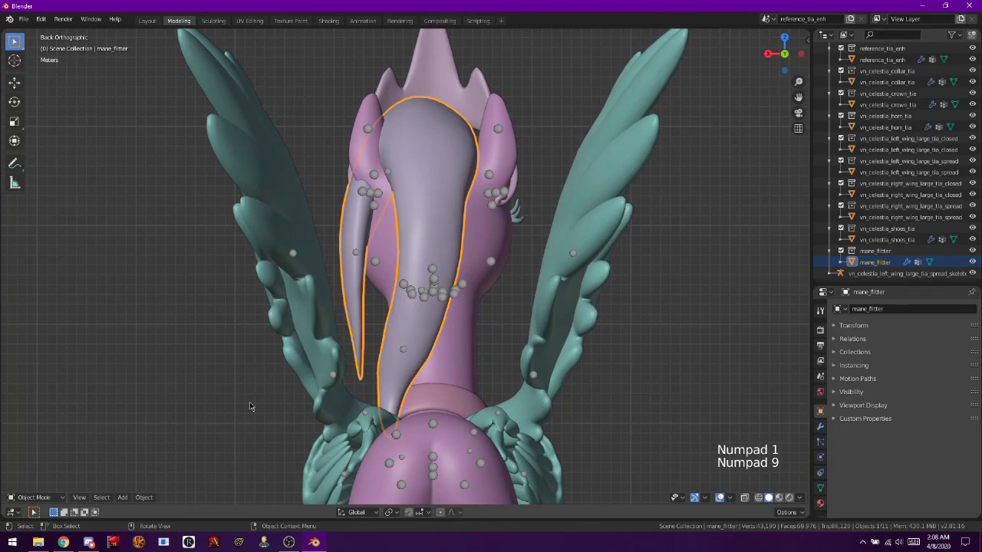
pyautogui.press('KP_3')
pyautogui.scroll(-3, 250, 406)
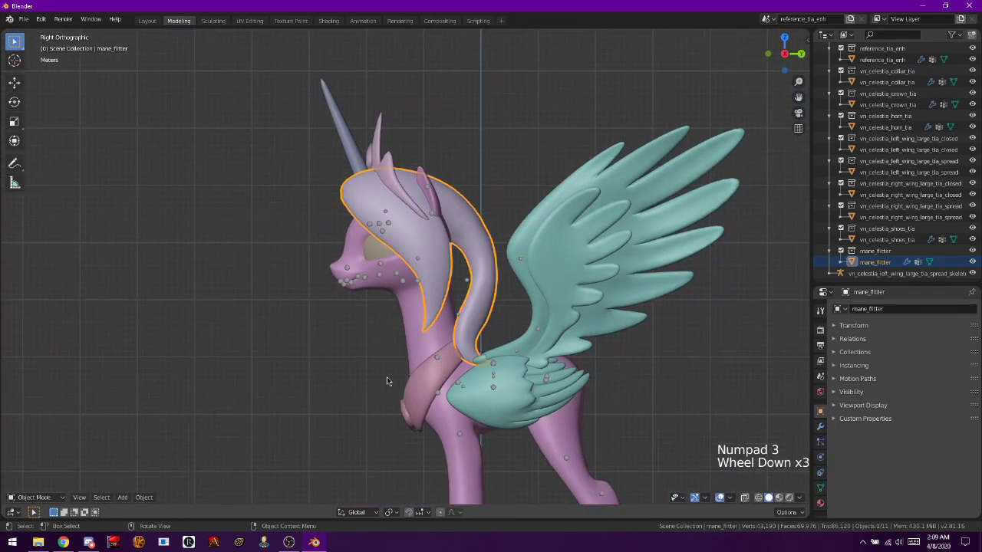
# - Open the joined skeleton in Edit Mode and deselect all its bones
pyautogui.click(400, 283)
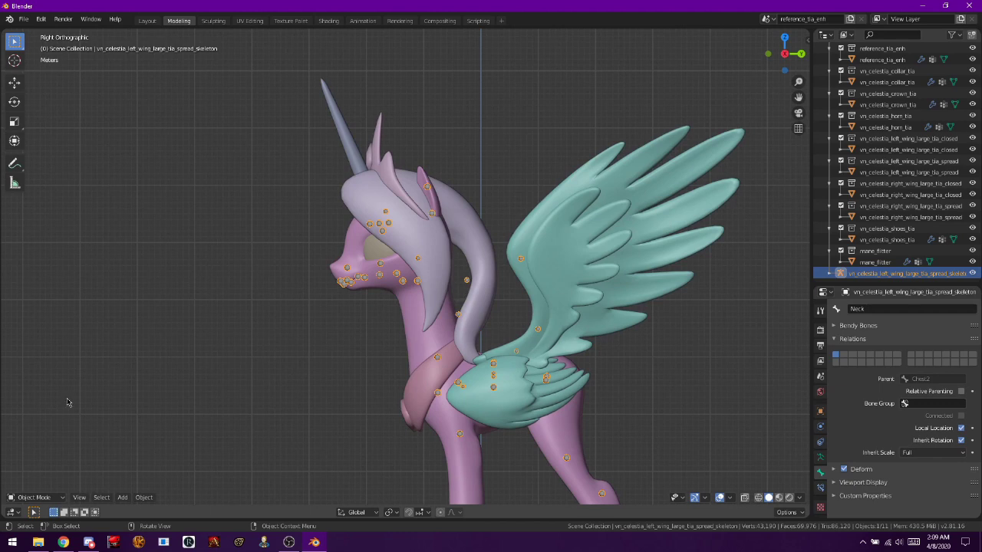
pyautogui.click(28, 497)
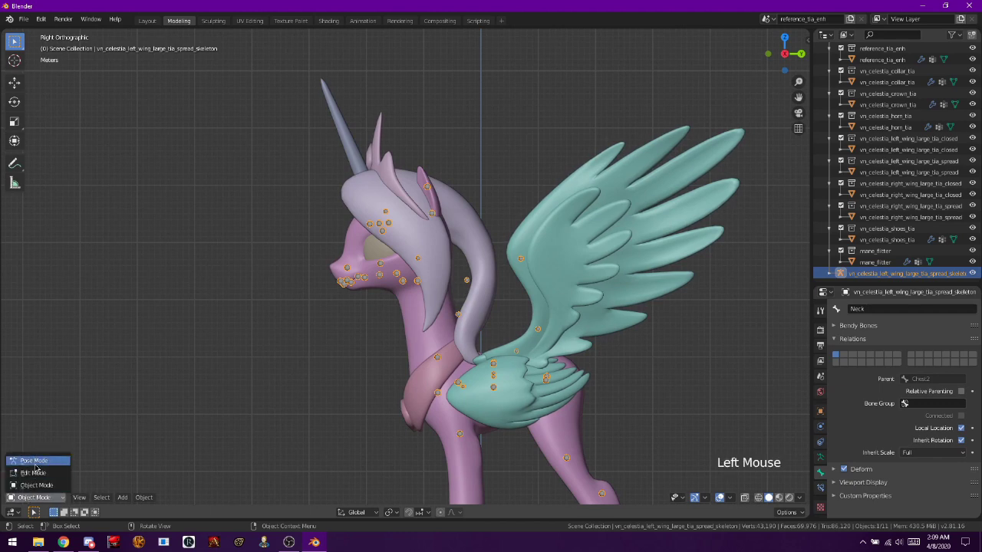
pyautogui.click(38, 468)
pyautogui.scroll(2, 305, 398)
pyautogui.scroll(3, 304, 398)
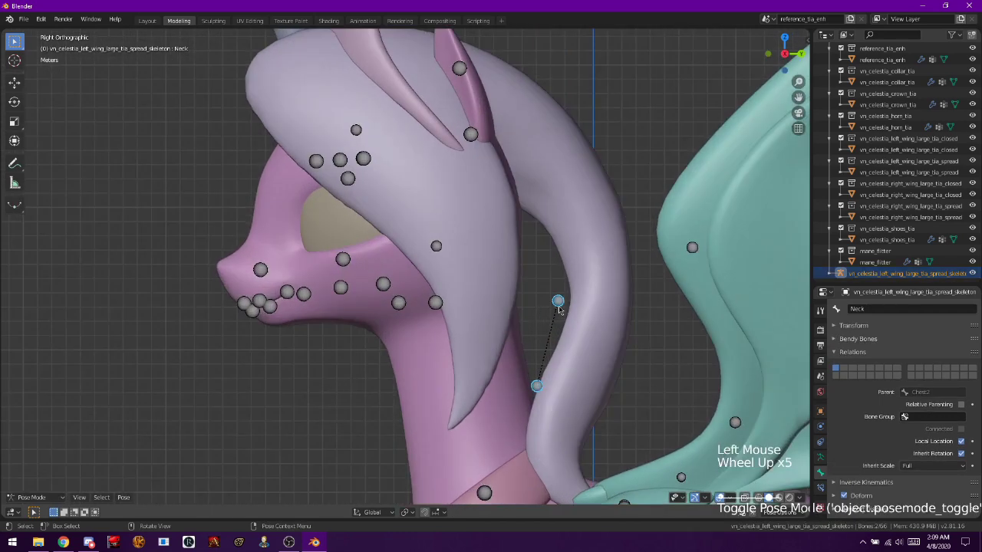
pyautogui.click(30, 497)
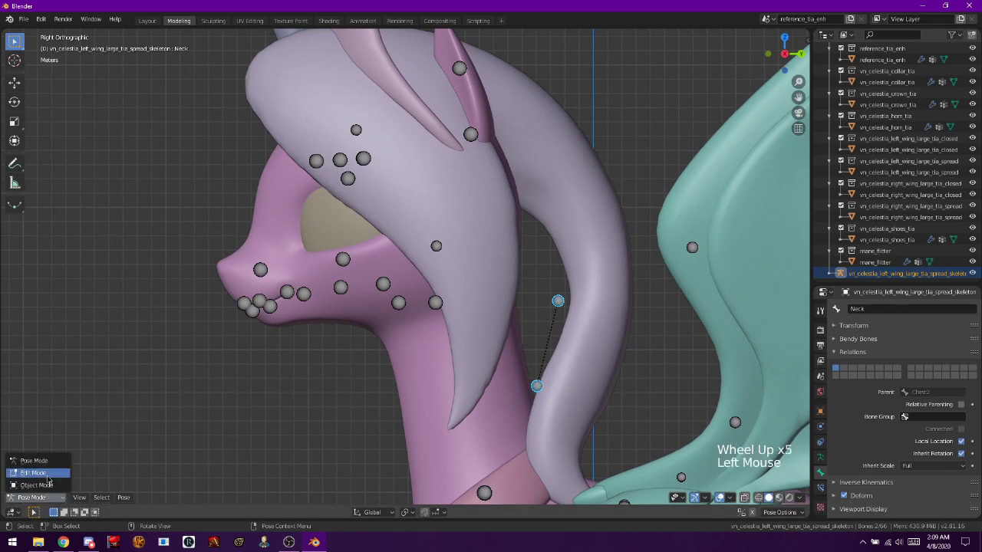
pyautogui.click(34, 474)
pyautogui.press('a')
pyautogui.press('a')
pyautogui.press('a')
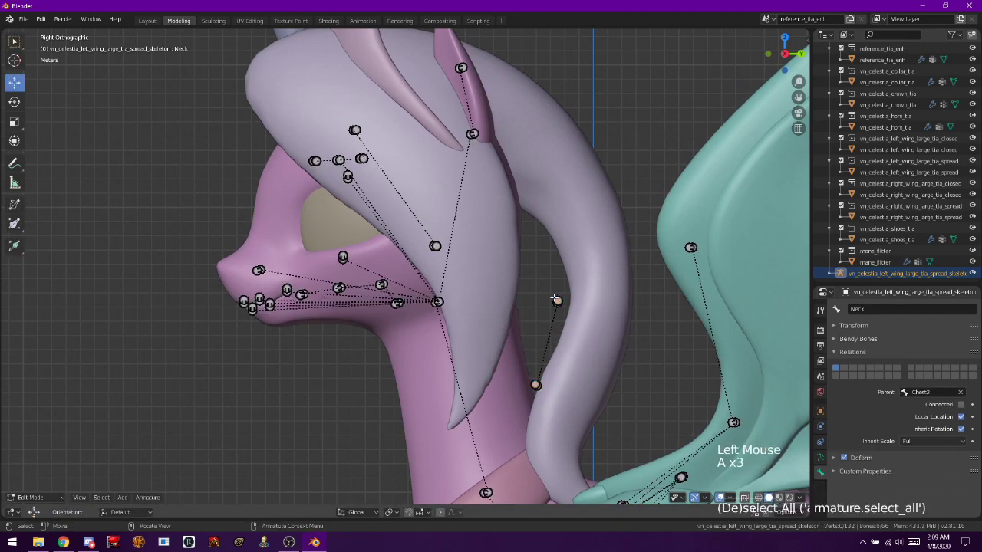
# - Select the HairBack1 and jiggle_hair3 bones together and move them backward along Y into the rear strand of the mane
pyautogui.click(557, 300)
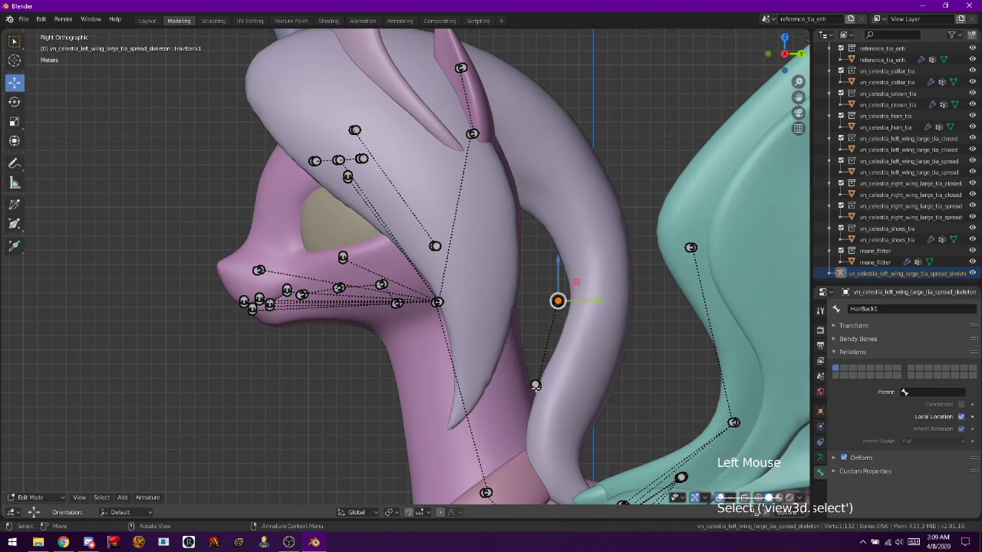
pyautogui.click(535, 385)
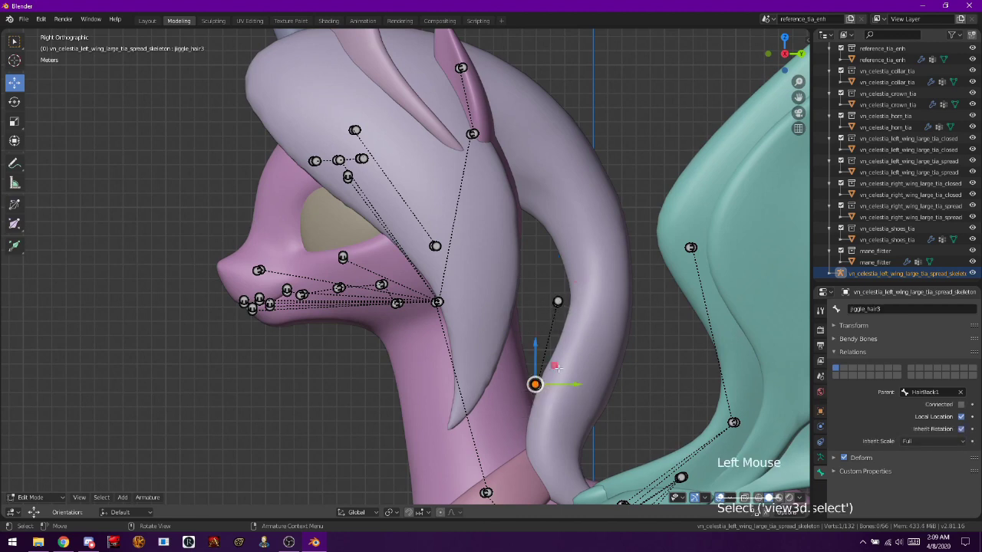
pyautogui.click(558, 300)
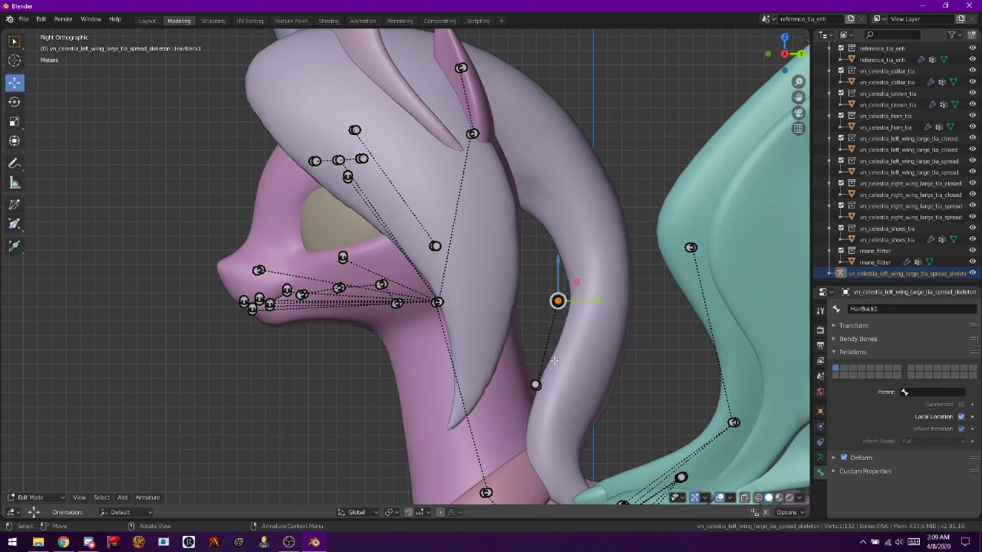
pyautogui.press('c')
pyautogui.click(539, 380)
pyautogui.click(549, 305)
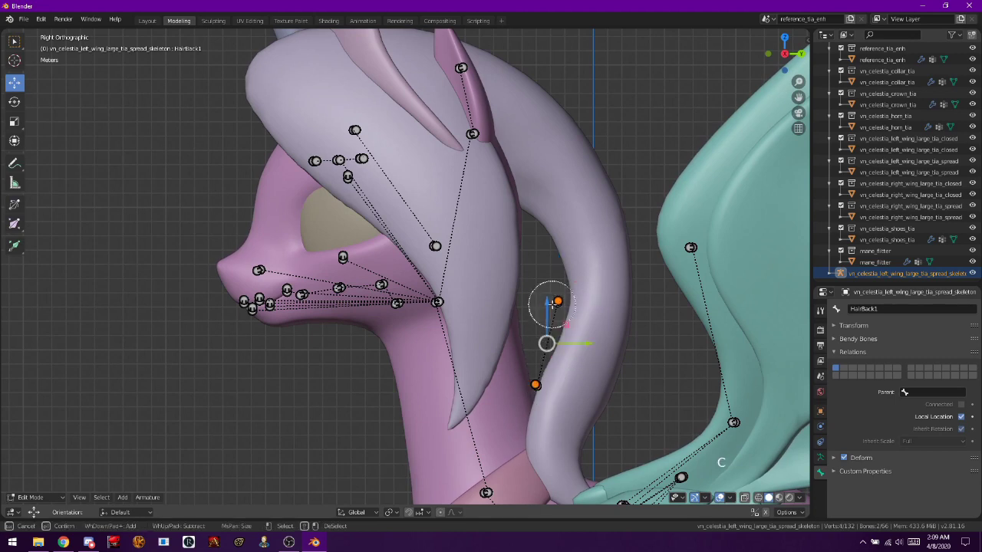
pyautogui.rightClick(554, 308)
pyautogui.moveTo(587, 340); pyautogui.dragTo(628, 341)
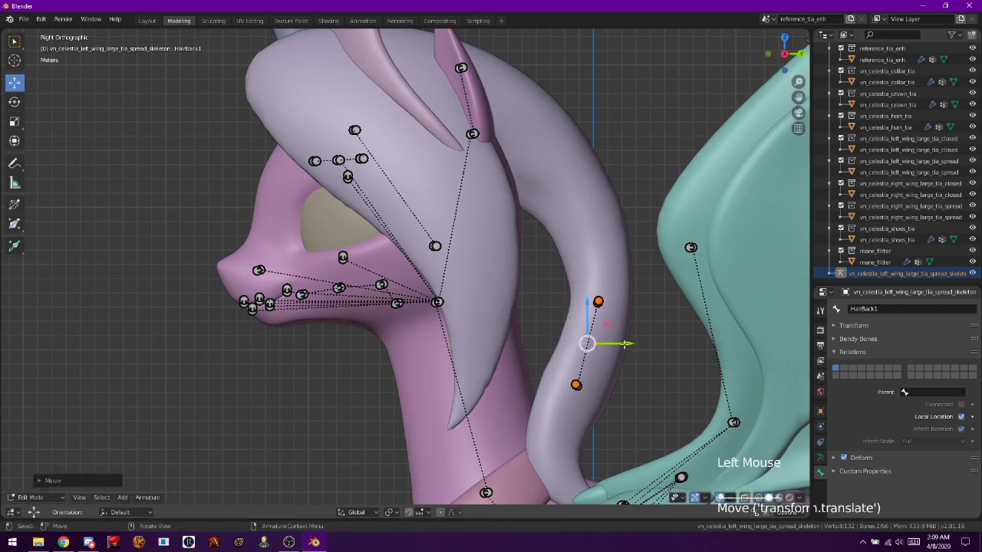
# - Set Head as the parent of the HairBack1 bone
pyautogui.click(605, 296)
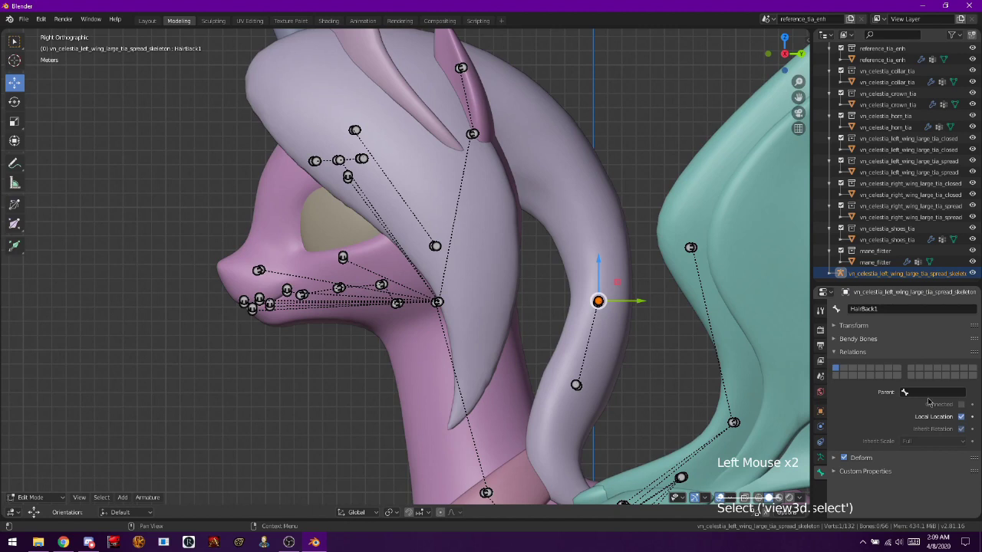
pyautogui.click(930, 393)
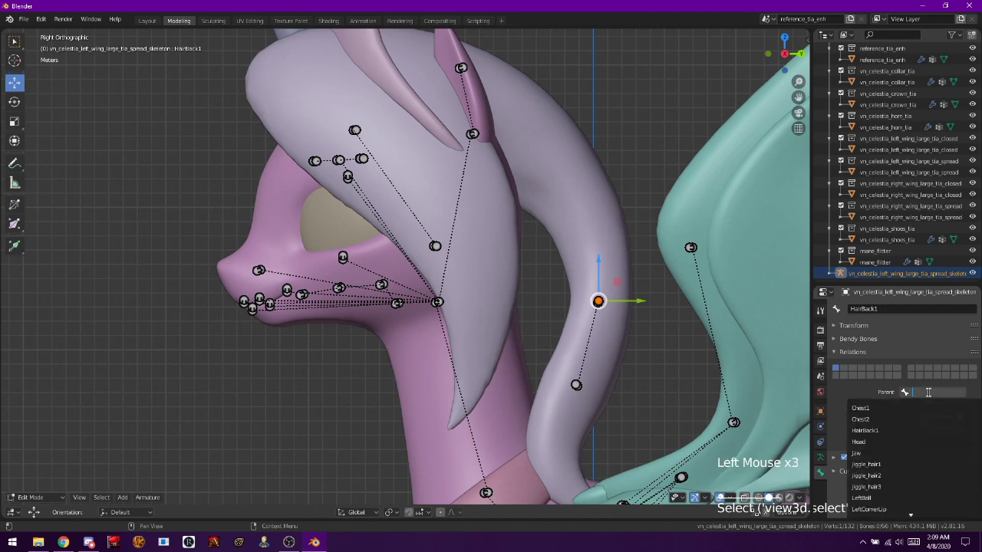
pyautogui.click(897, 442)
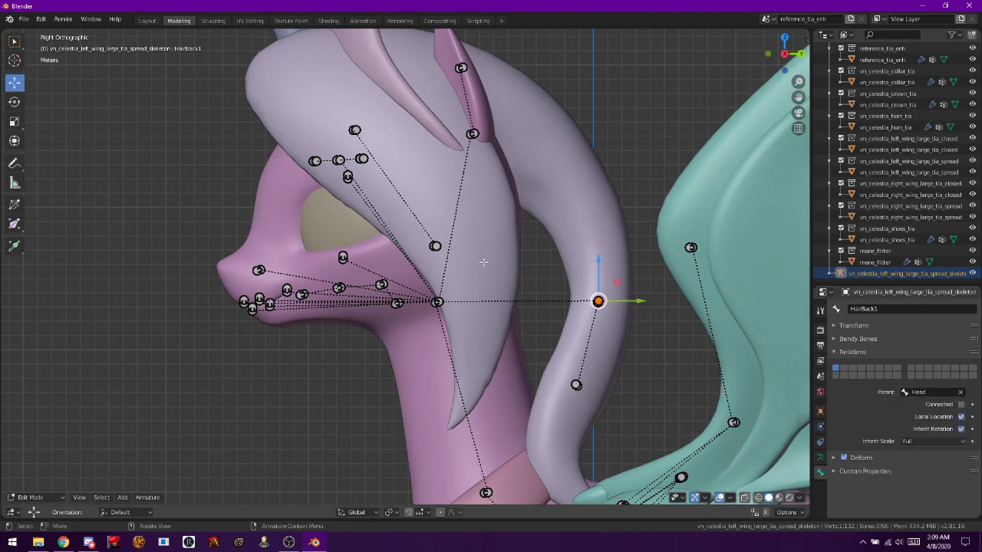
# - Switch the skeleton to Pose Mode and test-rotate the Head bone to check which hair bones follow, cancelling the rotation
pyautogui.click(35, 497)
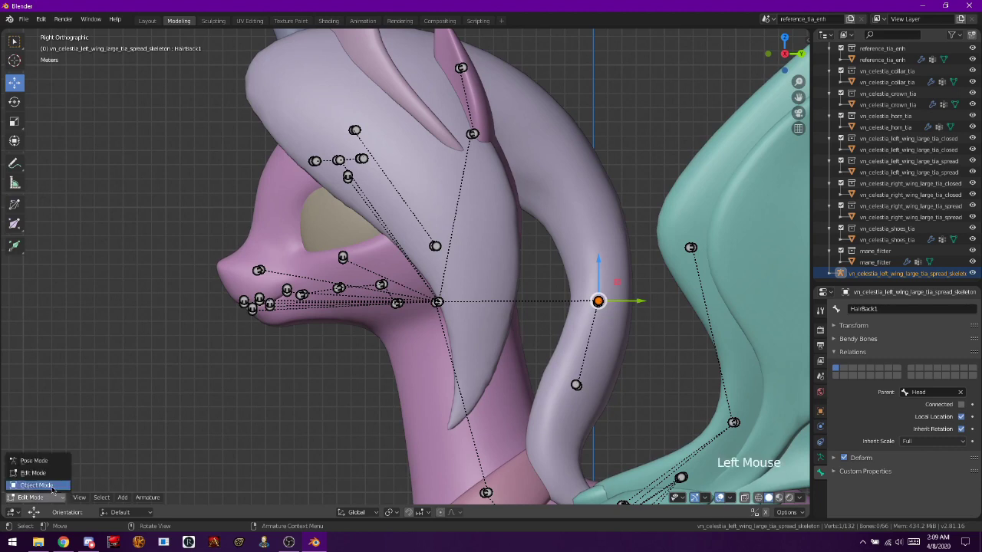
pyautogui.click(34, 461)
pyautogui.doubleClick(435, 302)
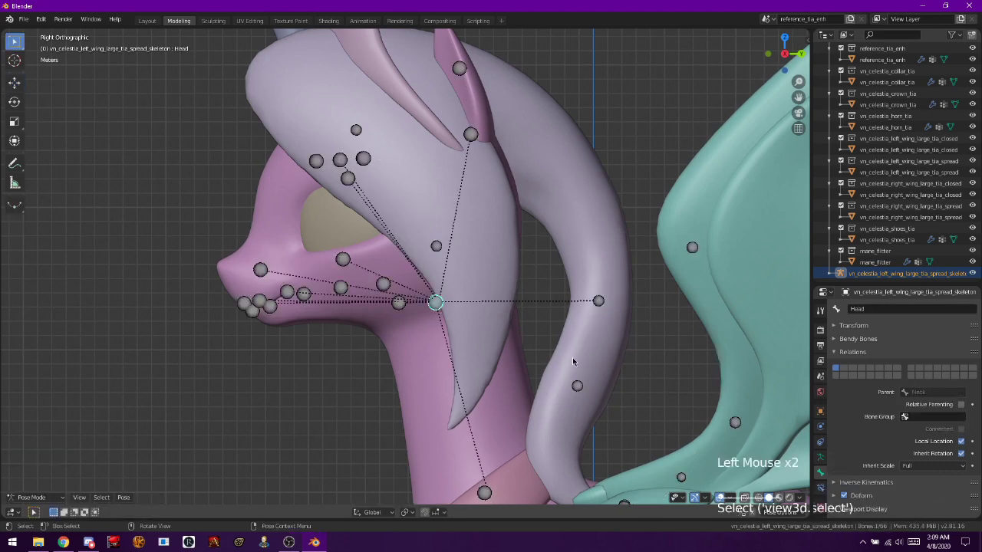
pyautogui.press('r')
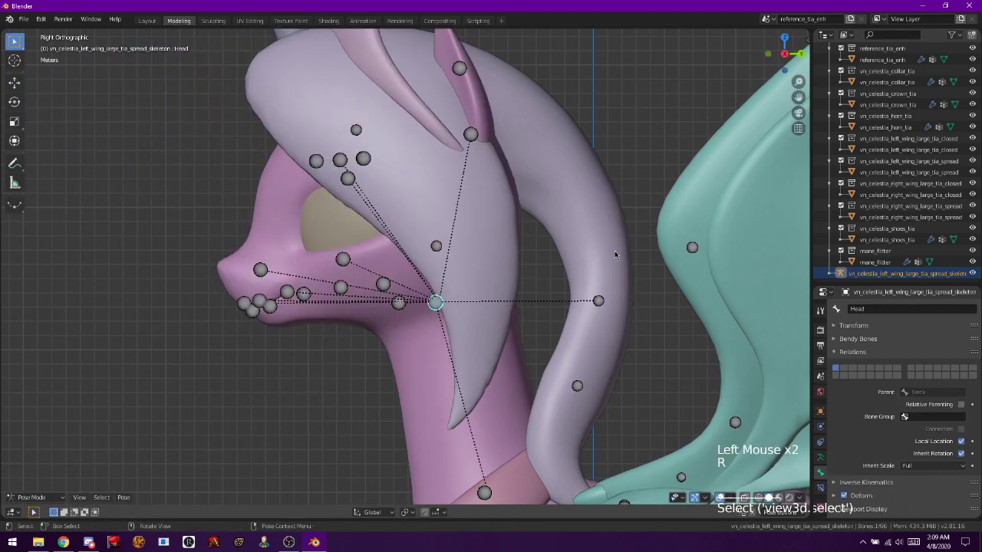
pyautogui.click(614, 251)
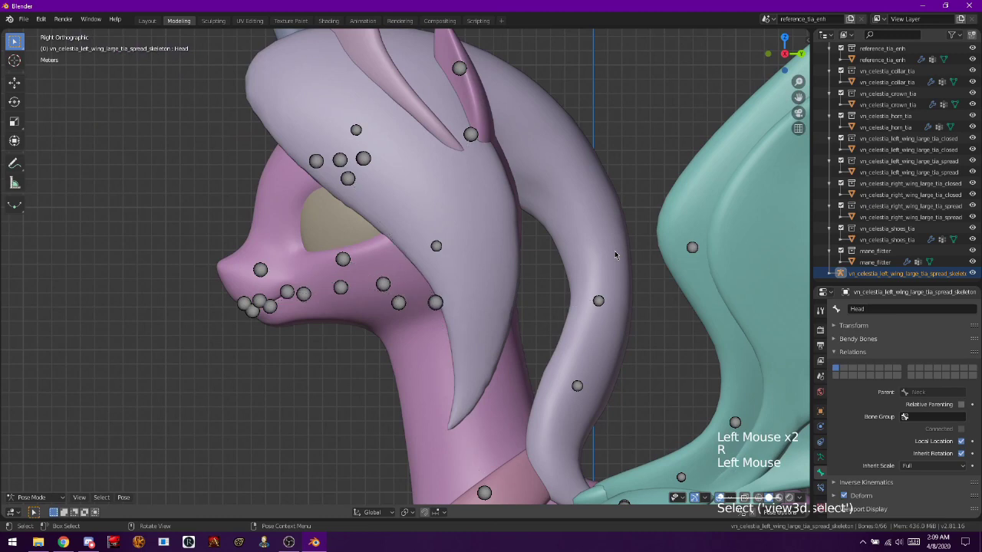
pyautogui.doubleClick(435, 302)
pyautogui.press('r')
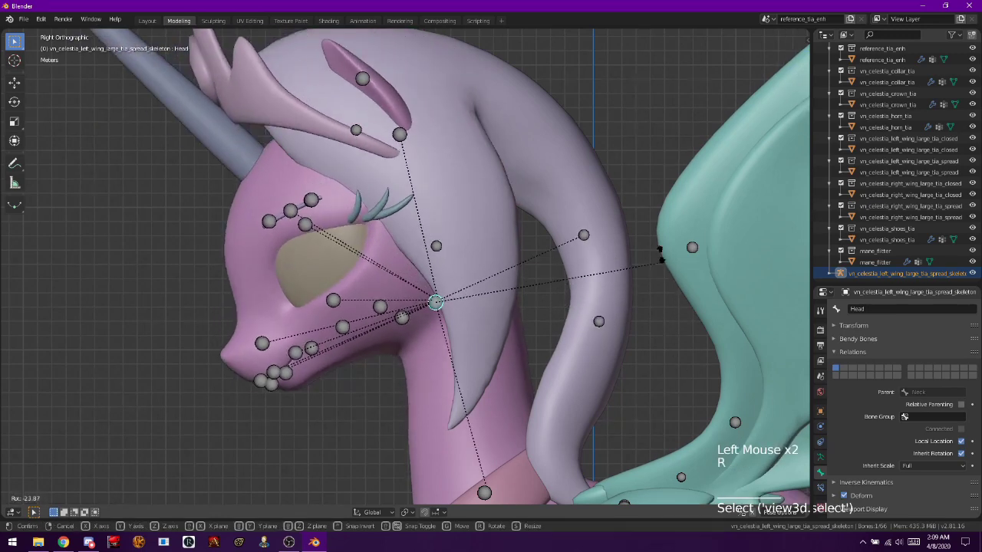
pyautogui.rightClick(561, 173)
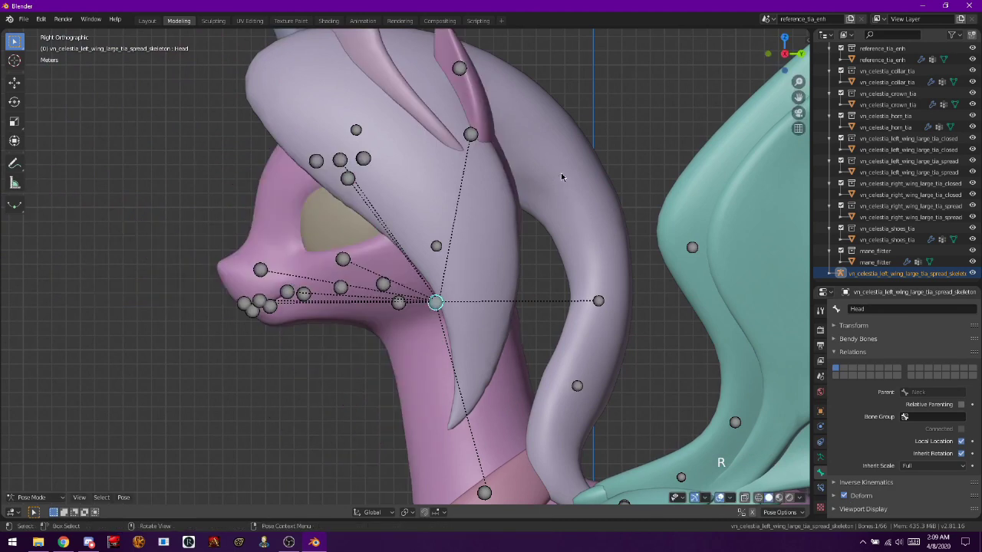
# - Return the skeleton to Edit Mode and set Head as the parent of the jiggle_hair1 bone
pyautogui.click(31, 497)
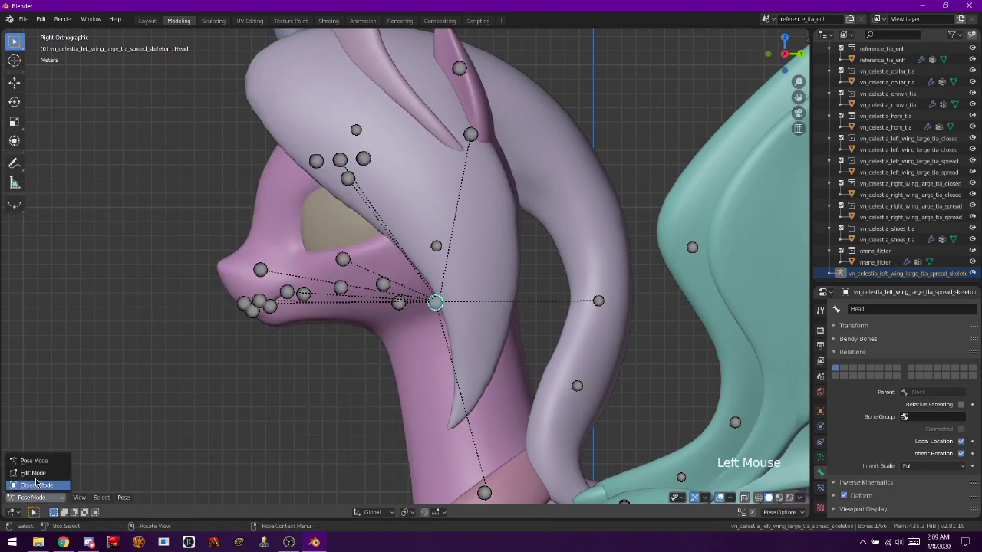
pyautogui.click(30, 473)
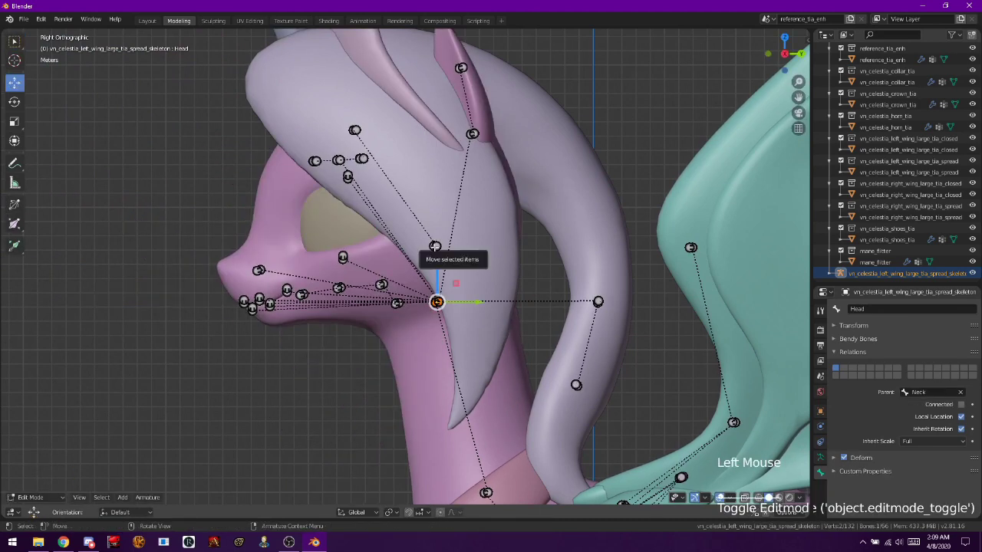
pyautogui.click(435, 246)
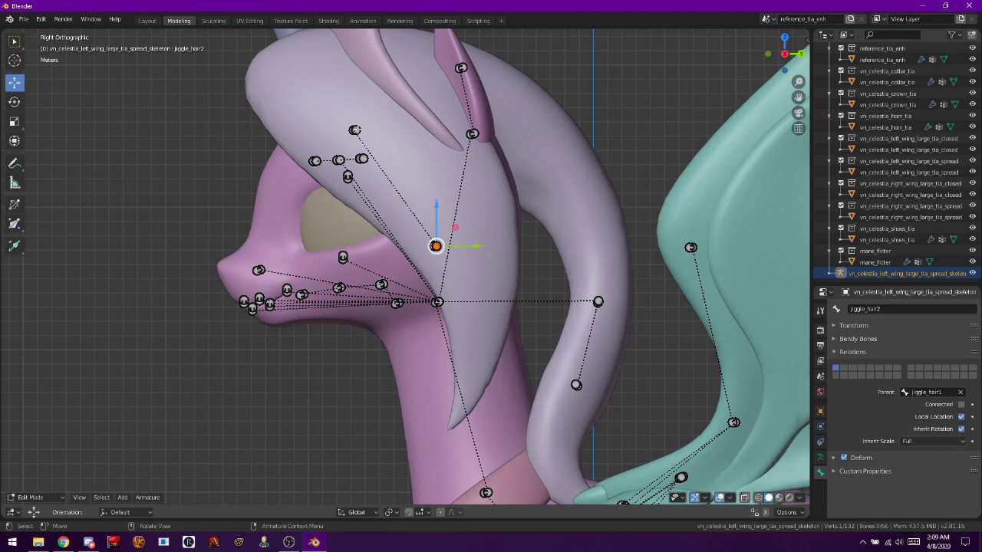
pyautogui.click(355, 130)
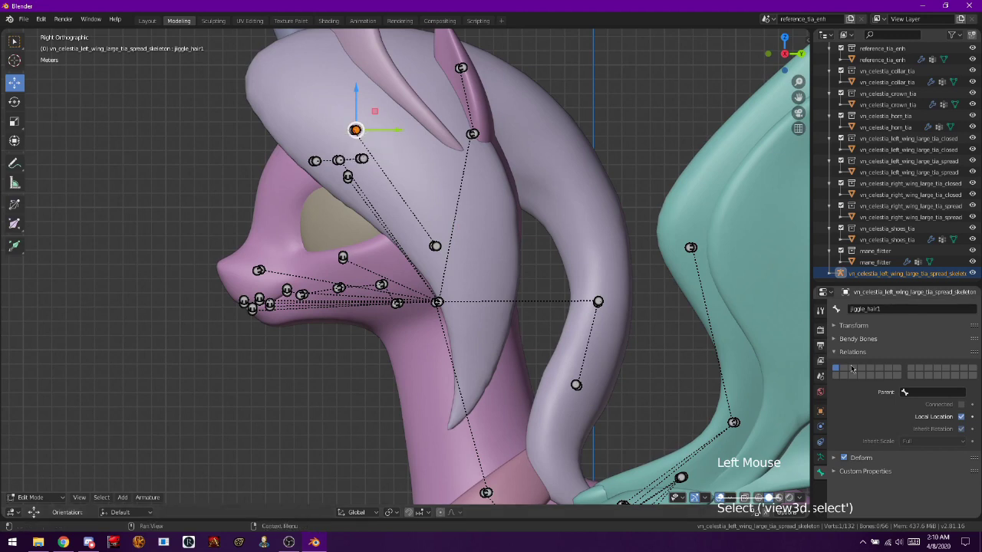
pyautogui.click(911, 392)
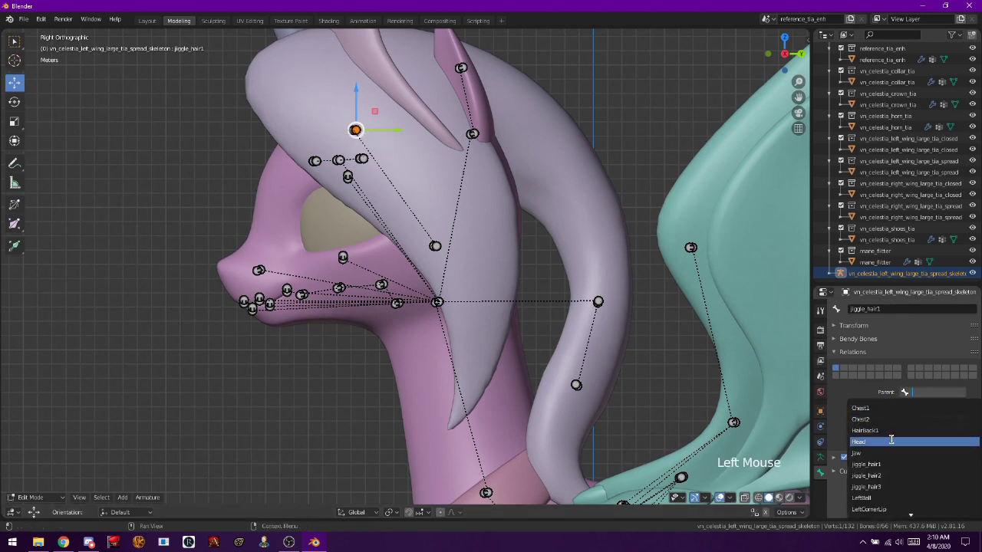
pyautogui.click(858, 442)
pyautogui.moveTo(486, 359); pyautogui.dragTo(456, 195, button='middle')
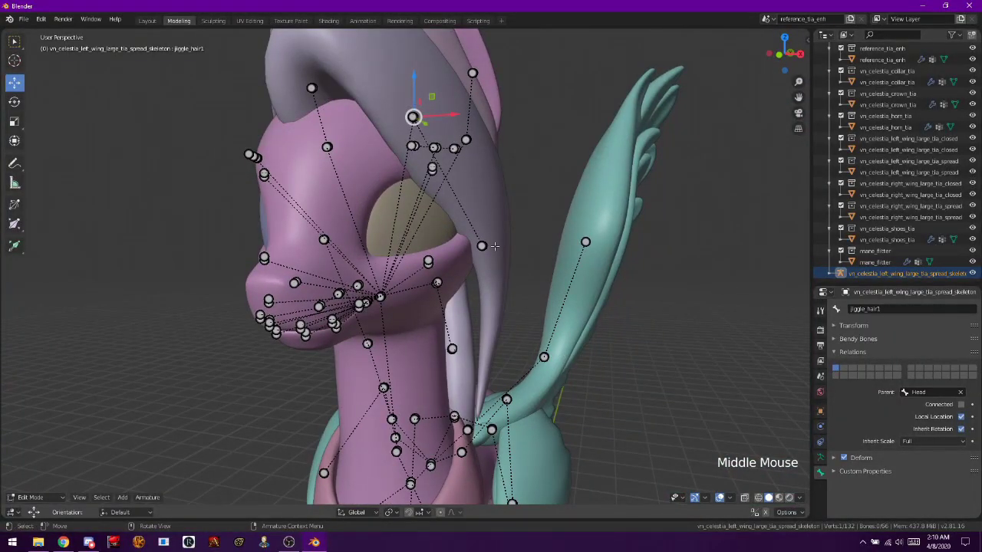
pyautogui.press('KP_3')
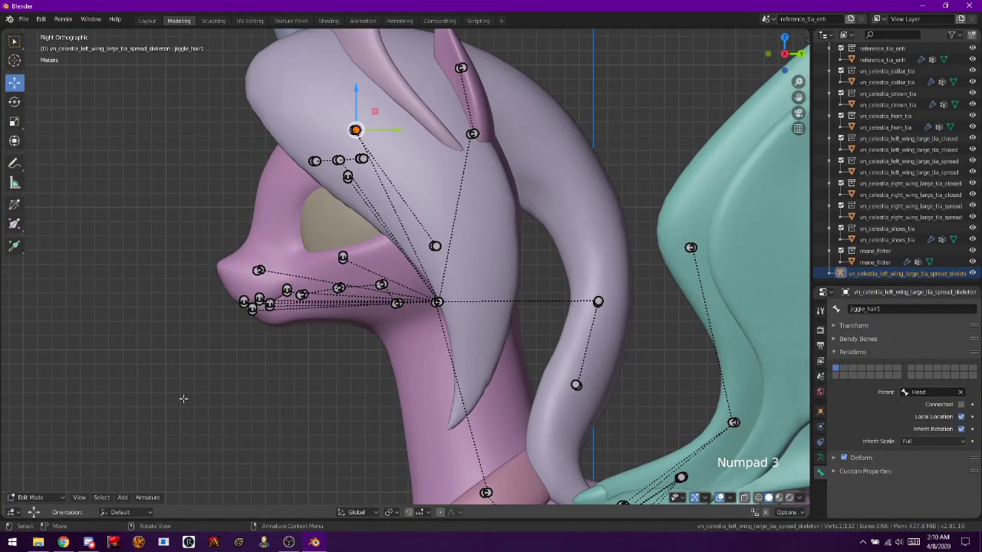
# - Switch back to Object Mode and select the mane_flitter mesh
pyautogui.click(38, 497)
pyautogui.click(39, 486)
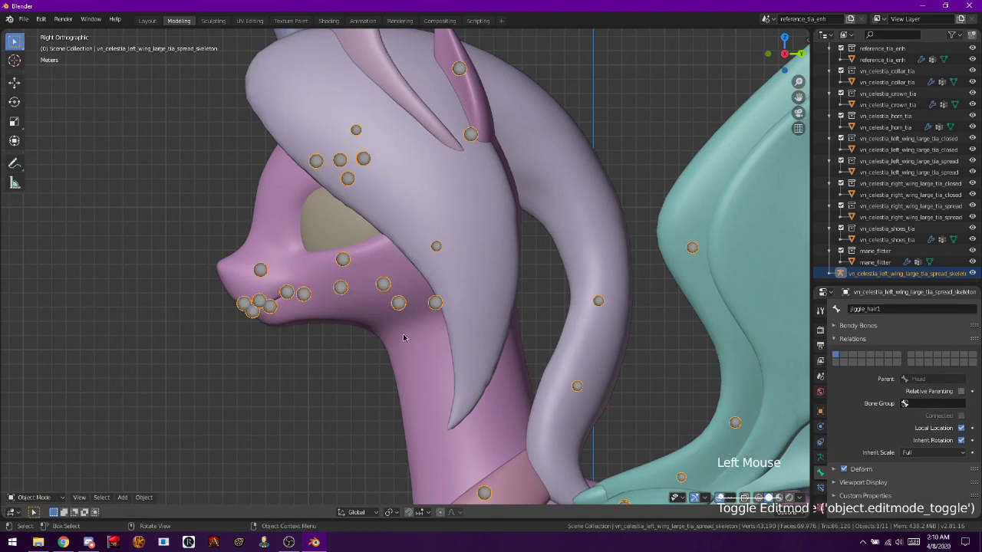
pyautogui.click(490, 277)
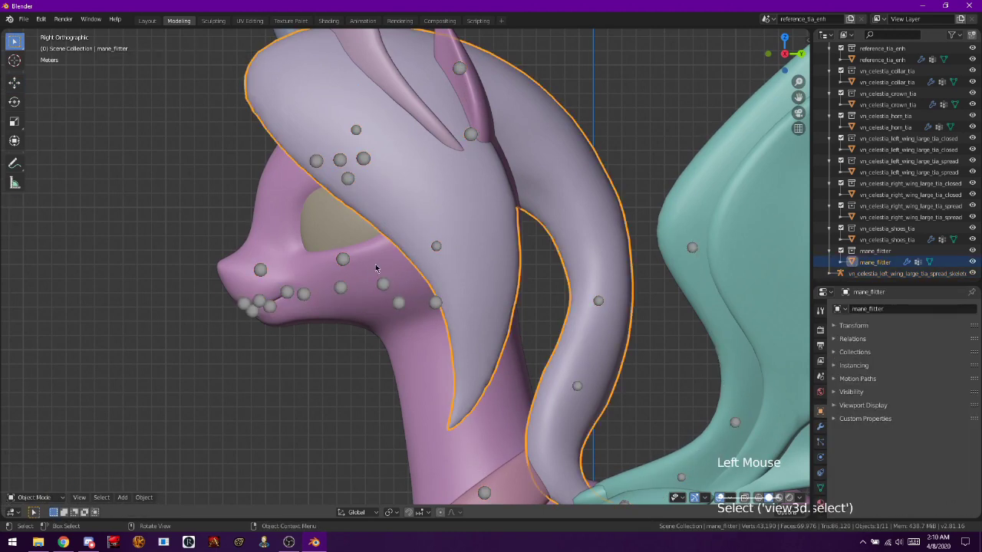
# - Try parenting the mane_flitter mesh to the skeleton using Armature Deform With Automatic Weights
pyautogui.keyDown('shift'); pyautogui.click(599, 303); pyautogui.keyUp('shift')
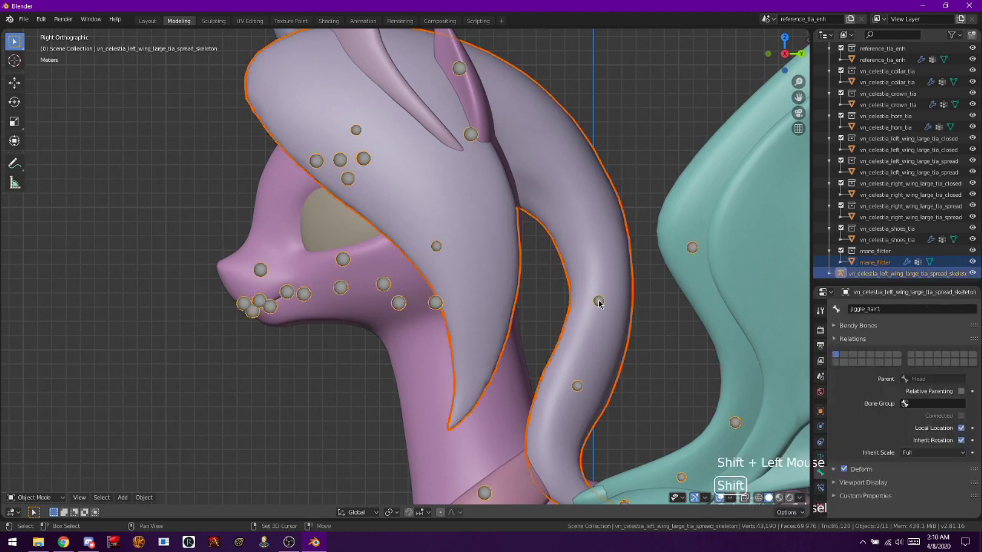
pyautogui.rightClick(528, 293)
pyautogui.moveTo(529, 291)
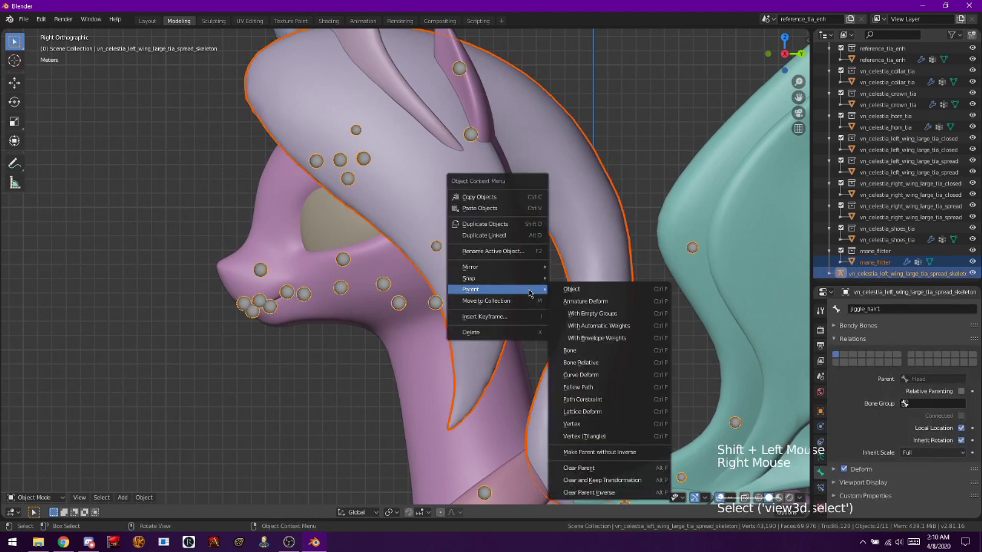
pyautogui.click(623, 331)
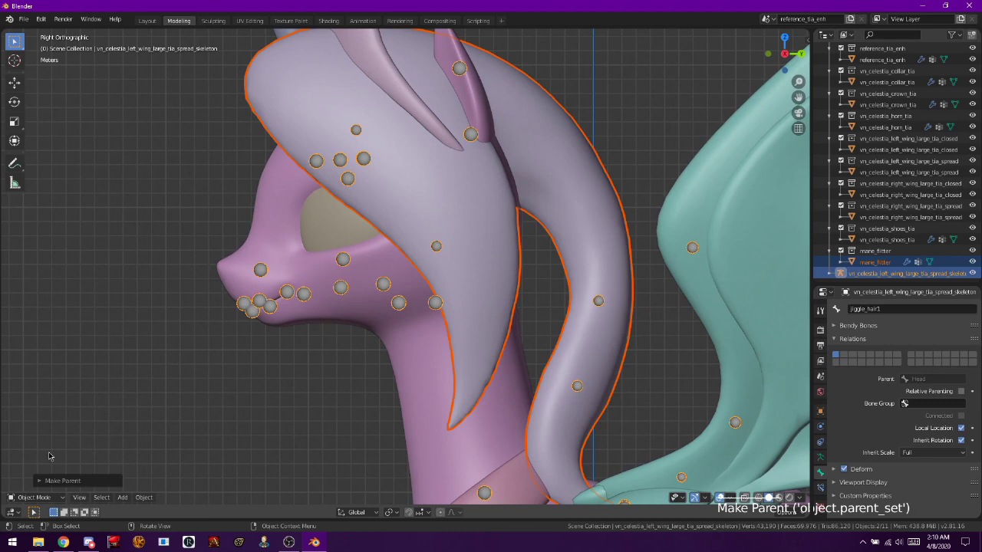
# - Test the mane's deformation in Pose Mode by moving the LeftEar bone, then cancel the move
pyautogui.click(36, 497)
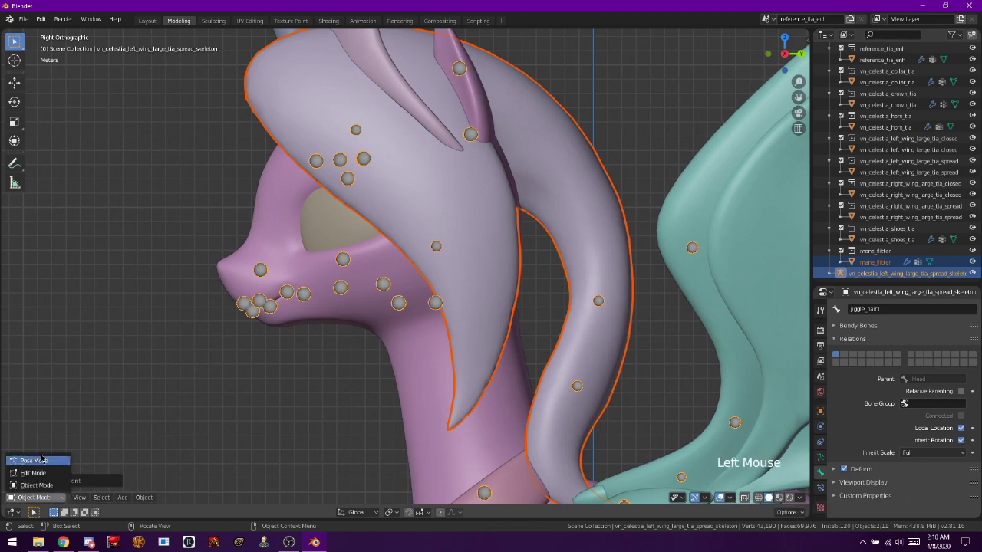
pyautogui.click(48, 458)
pyautogui.scroll(-2, 588, 284)
pyautogui.click(604, 253)
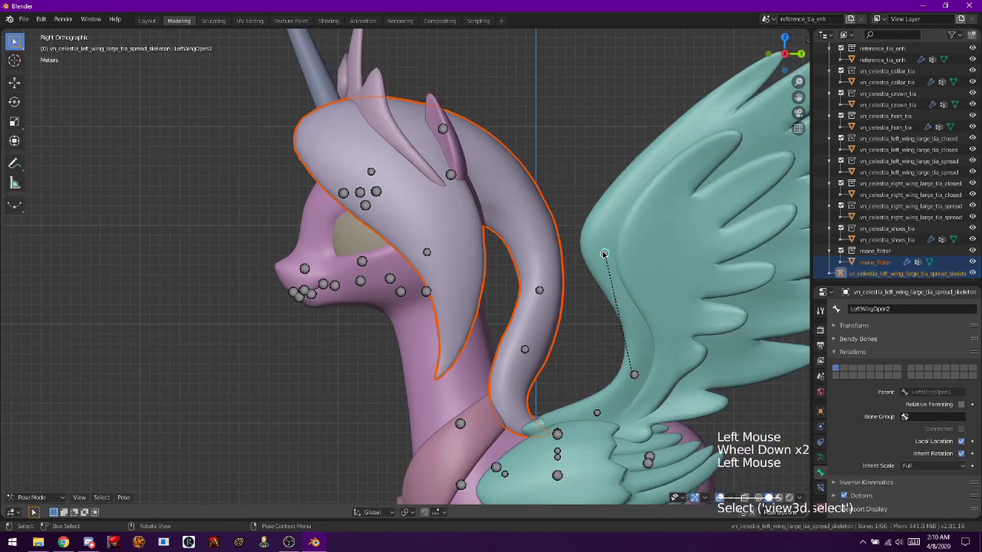
pyautogui.press('g')
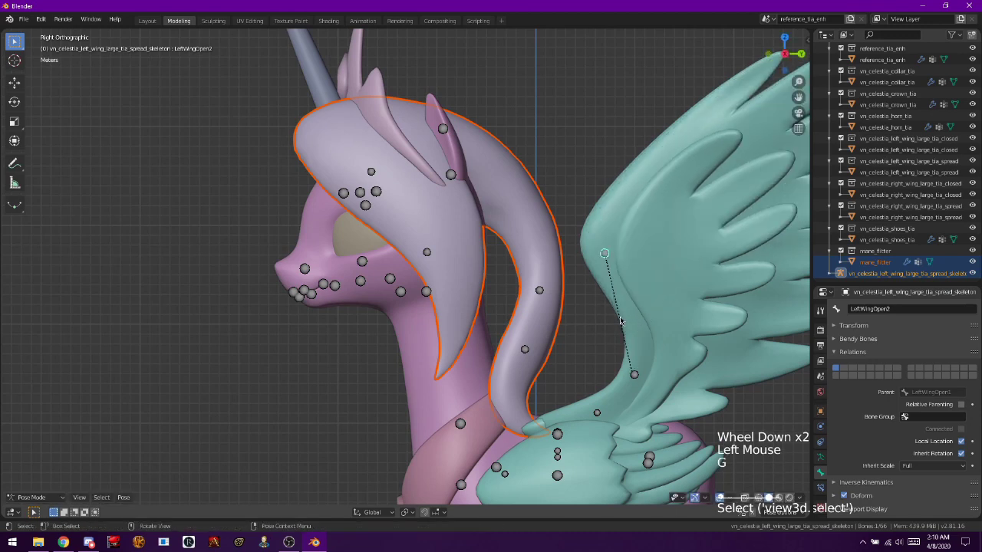
pyautogui.click(448, 157)
pyautogui.press('g')
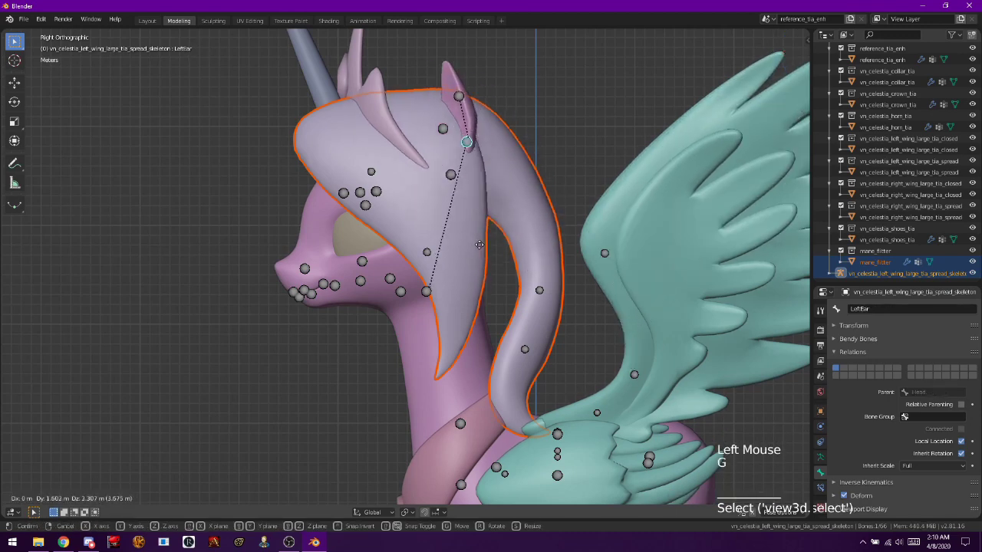
pyautogui.rightClick(517, 228)
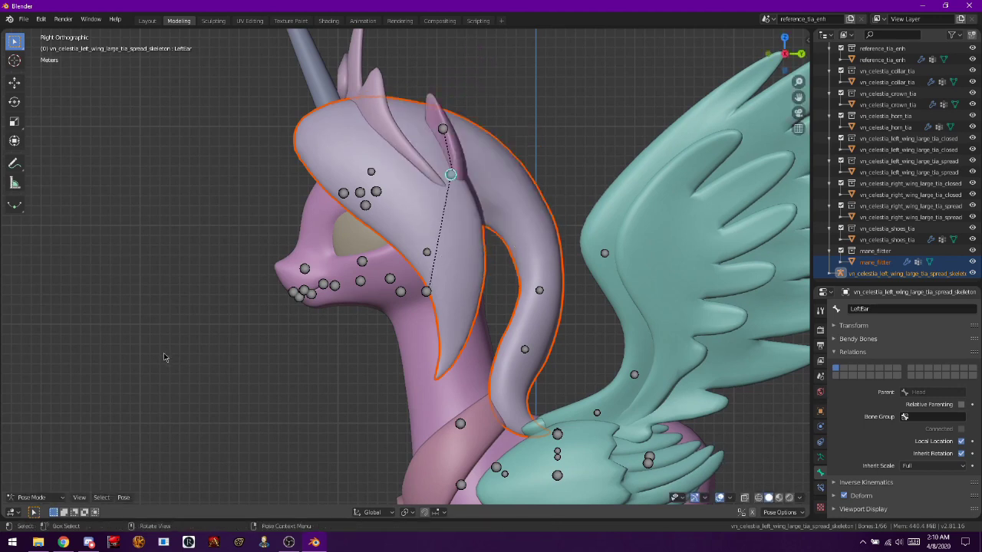
# - Undo the Pose Mode switch and the automatic-weights parenting, back to only the mane_flitter mesh being selected
pyautogui.hotkey('ctrl', 'z')
pyautogui.hotkey('ctrl', 'z')
pyautogui.hotkey('ctrl', 'z')
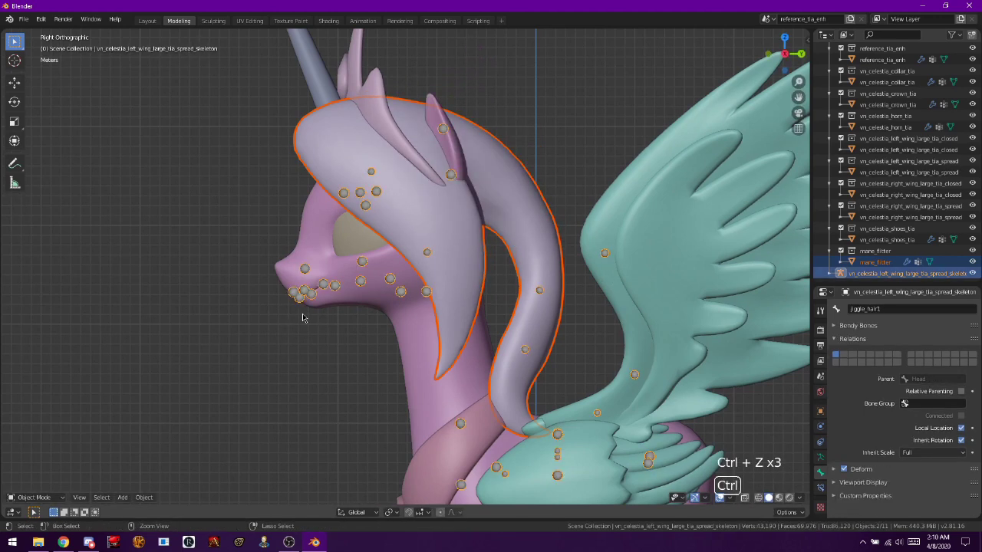
pyautogui.hotkey('ctrl', 'z')
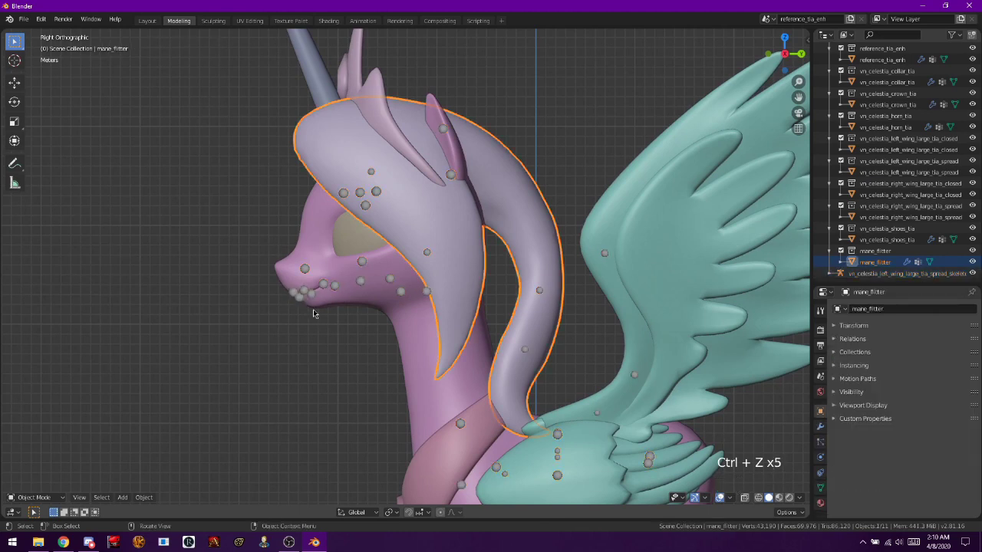
# - Parent the mane_flitter mesh to the skeleton using Armature Deform With Empty Groups, and leave only the skeleton selected
pyautogui.keyDown('shift'); pyautogui.click(541, 290); pyautogui.keyUp('shift')
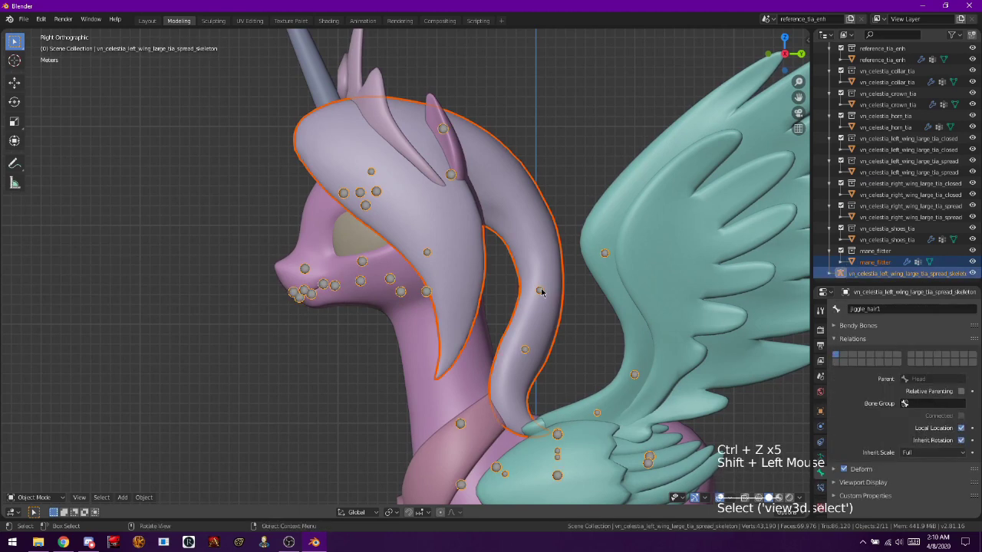
pyautogui.rightClick(541, 290)
pyautogui.moveTo(542, 292)
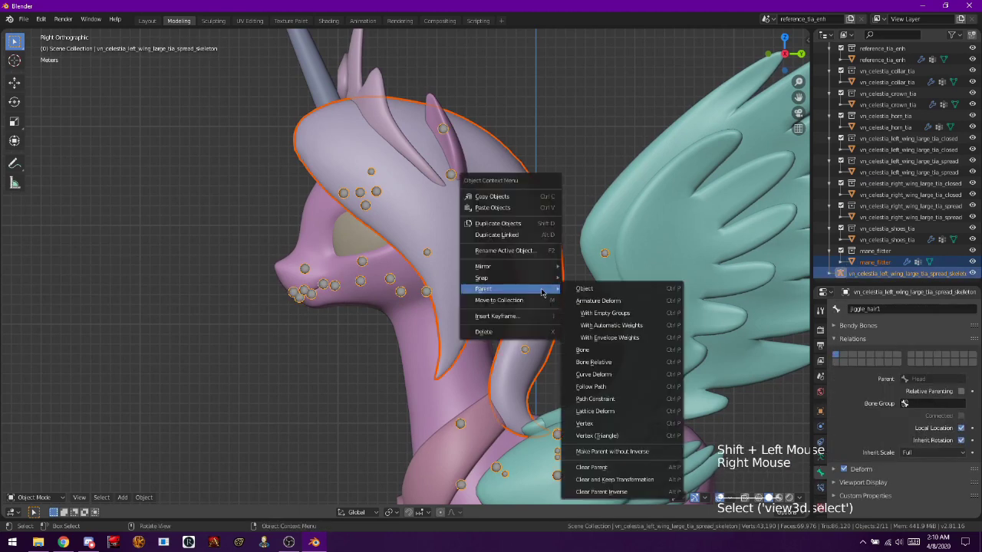
pyautogui.click(602, 313)
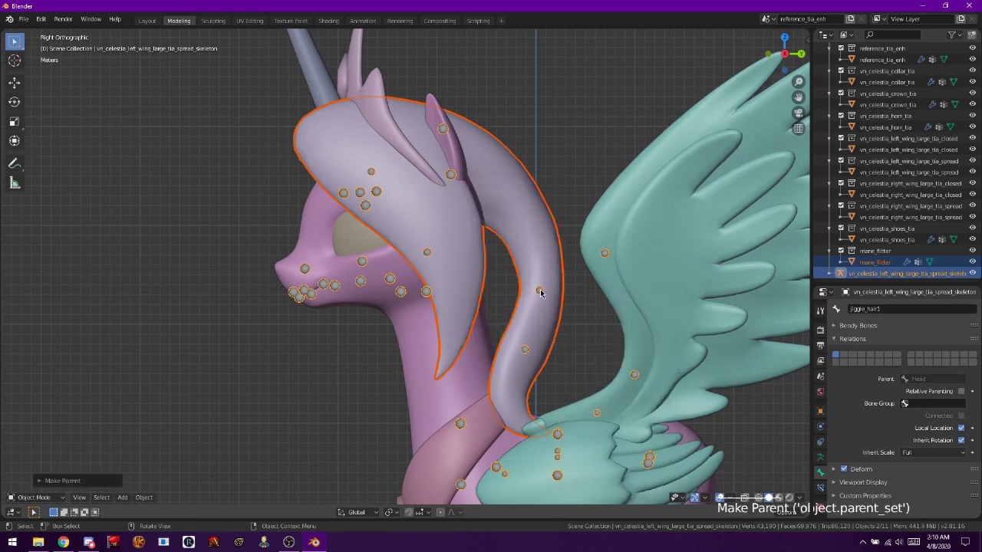
pyautogui.click(491, 306)
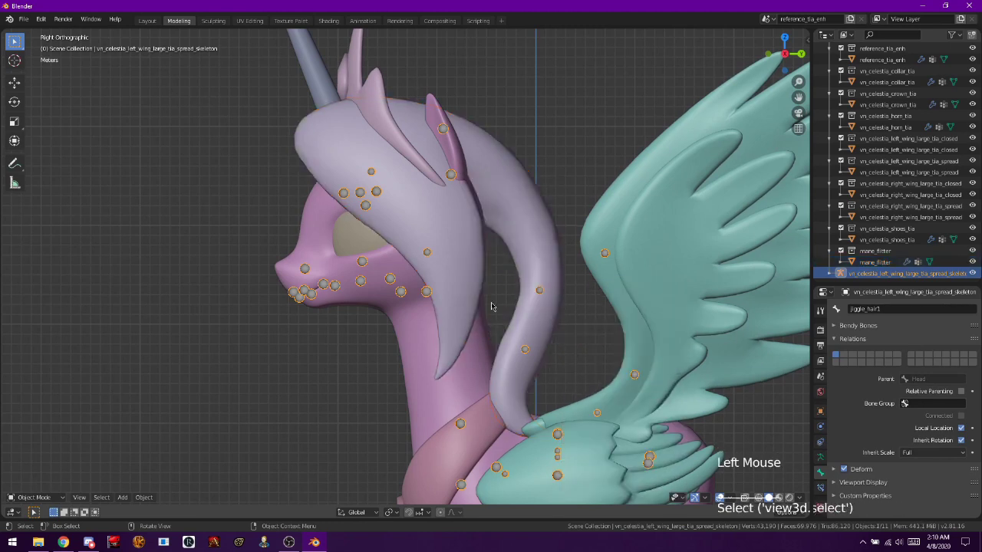
# - Test-move the LeftEar bone in Pose Mode to check its effect on the mane, cancel the move, and return to Object Mode
pyautogui.click(35, 497)
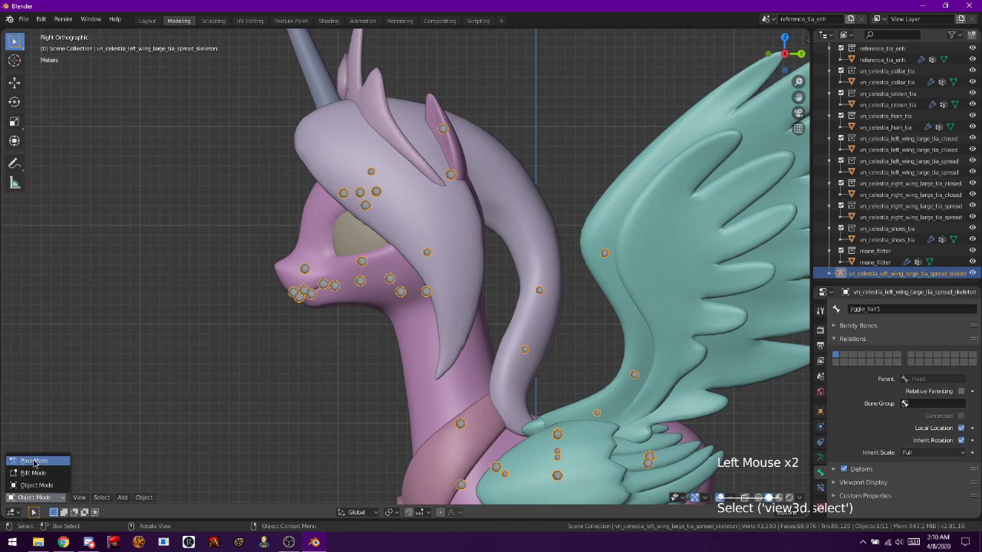
pyautogui.click(30, 462)
pyautogui.click(449, 176)
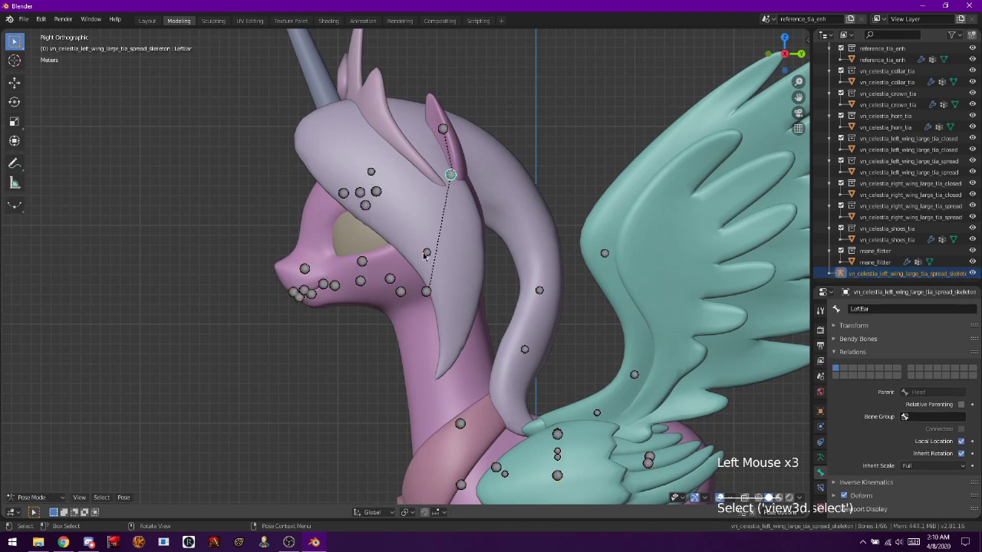
pyautogui.press('g')
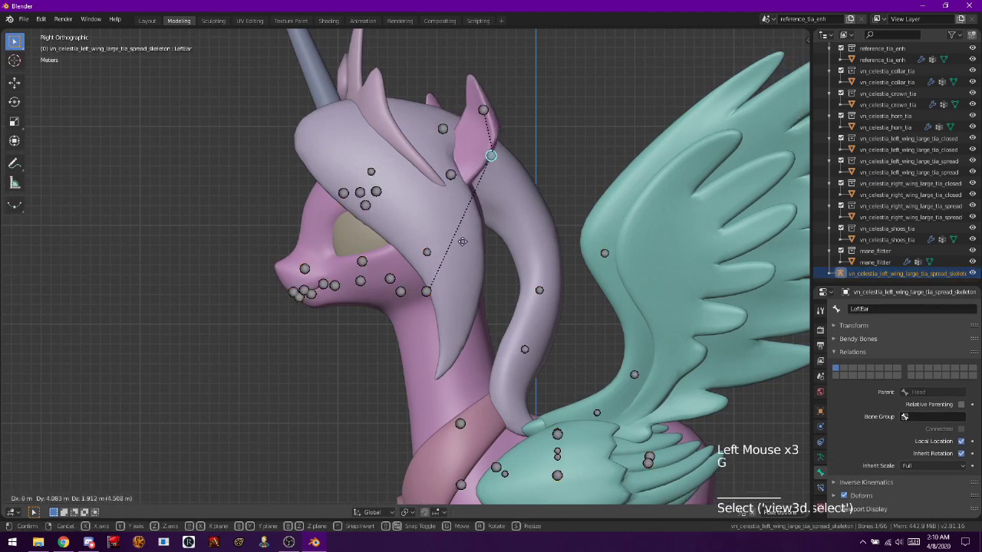
pyautogui.rightClick(464, 245)
pyautogui.scroll(-1, 432, 310)
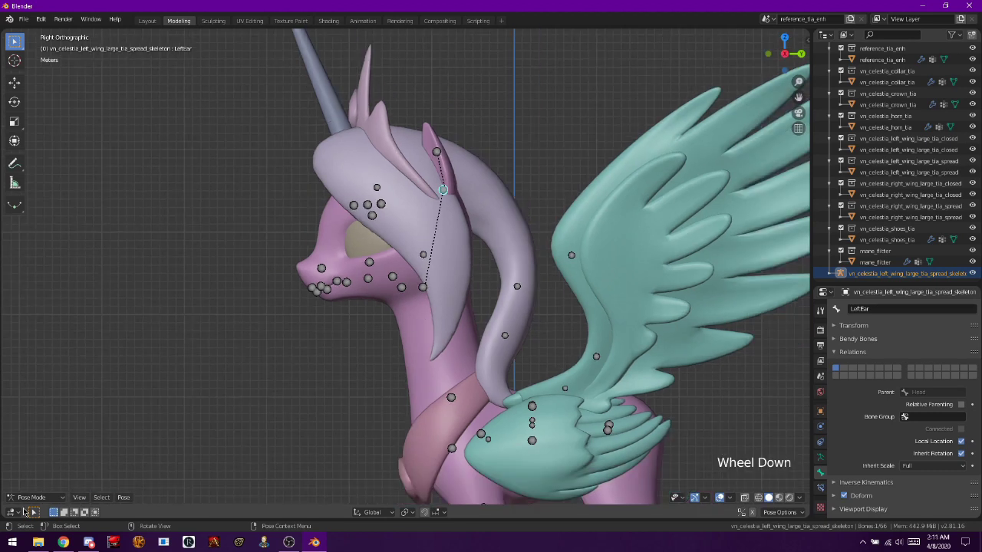
pyautogui.click(31, 499)
pyautogui.click(36, 485)
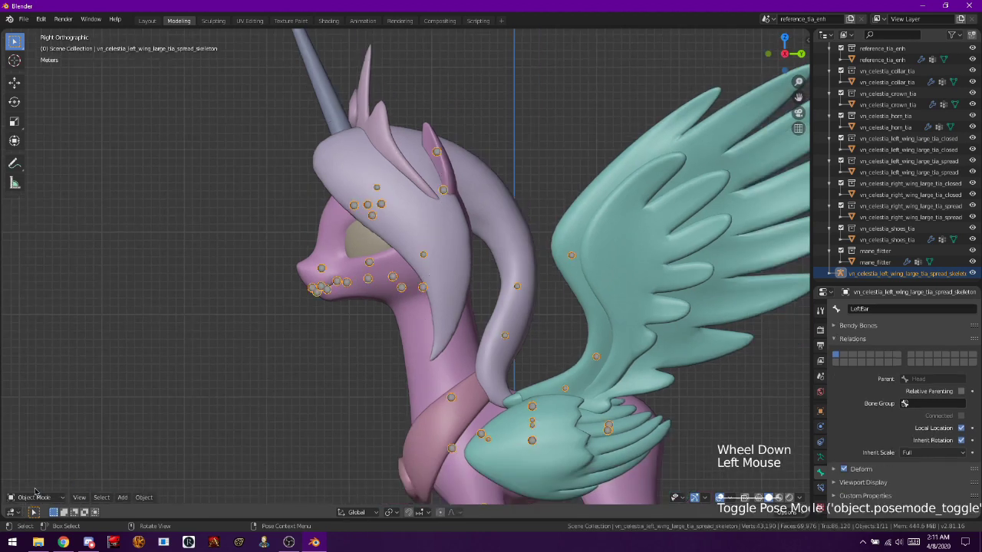
pyautogui.scroll(-2, 497, 461)
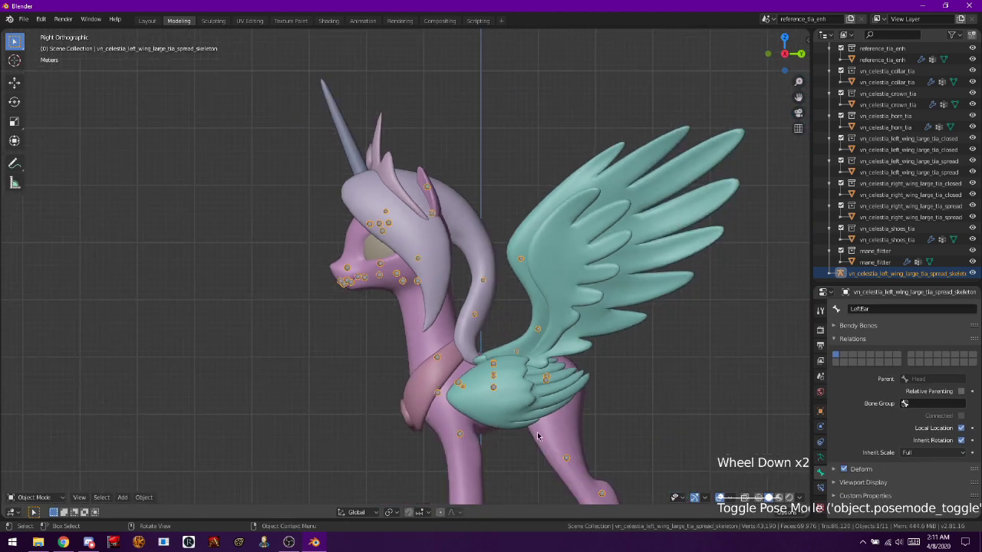
# - Import tail_flitter.smd from the tails folder in Model Stuff as a Source Engine file
pyautogui.click(24, 19)
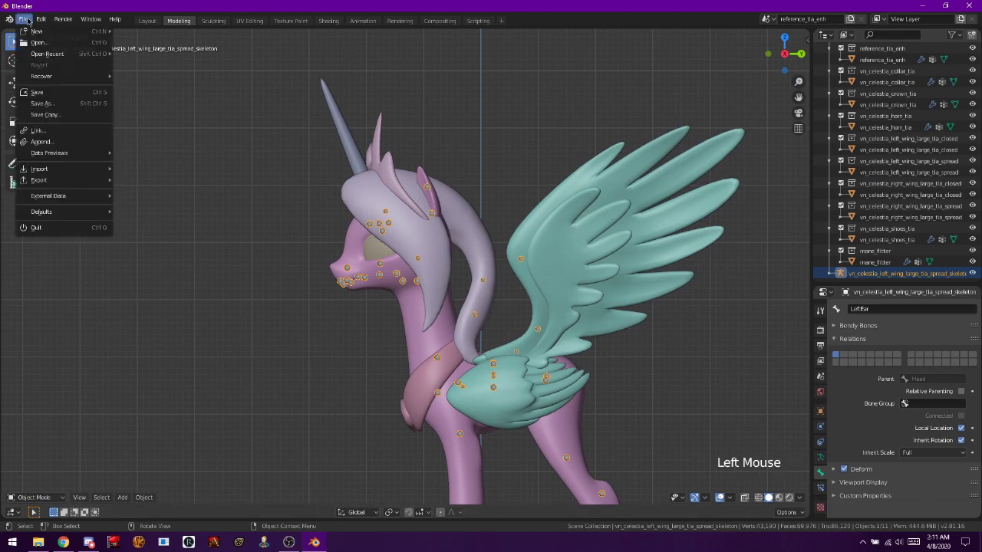
pyautogui.moveTo(91, 169)
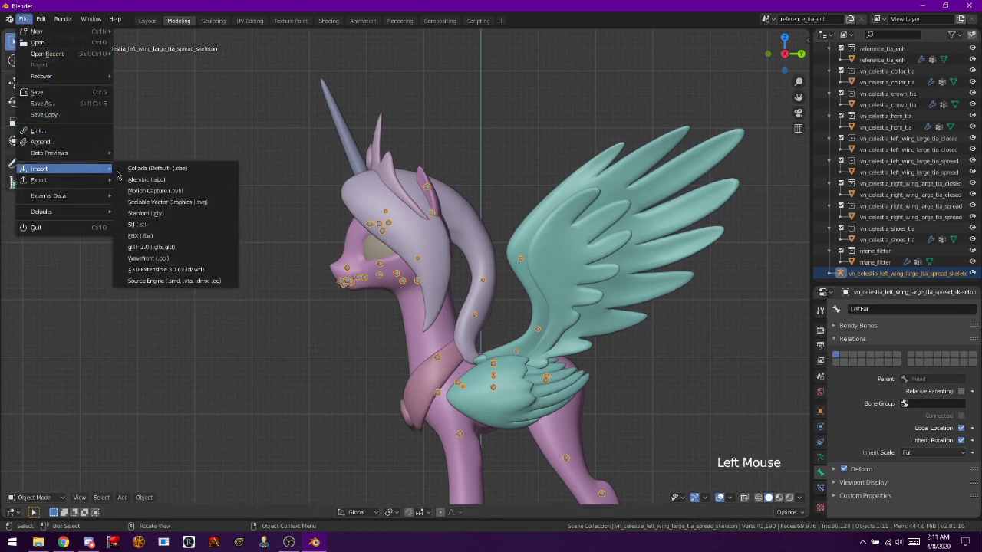
pyautogui.click(187, 281)
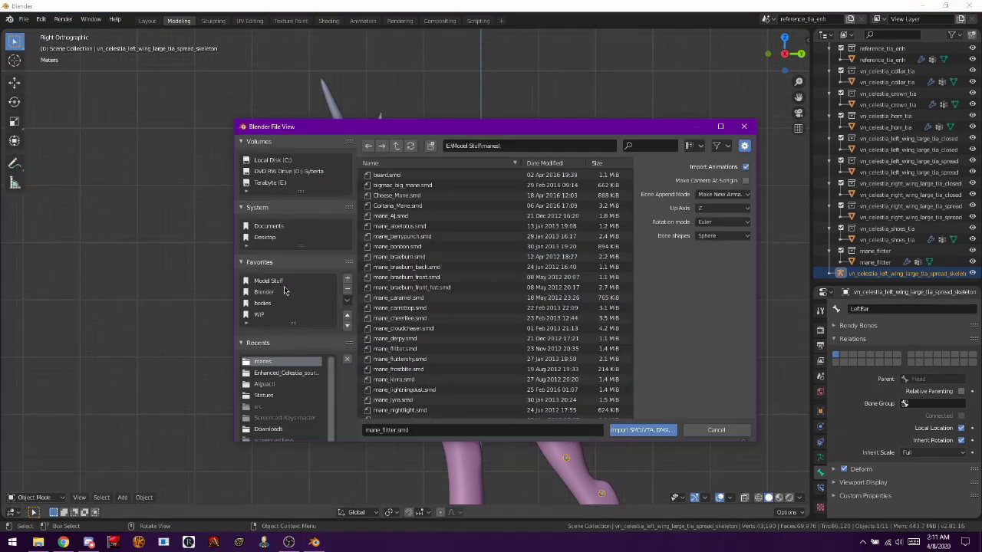
pyautogui.click(395, 147)
pyautogui.scroll(-1, 383, 307)
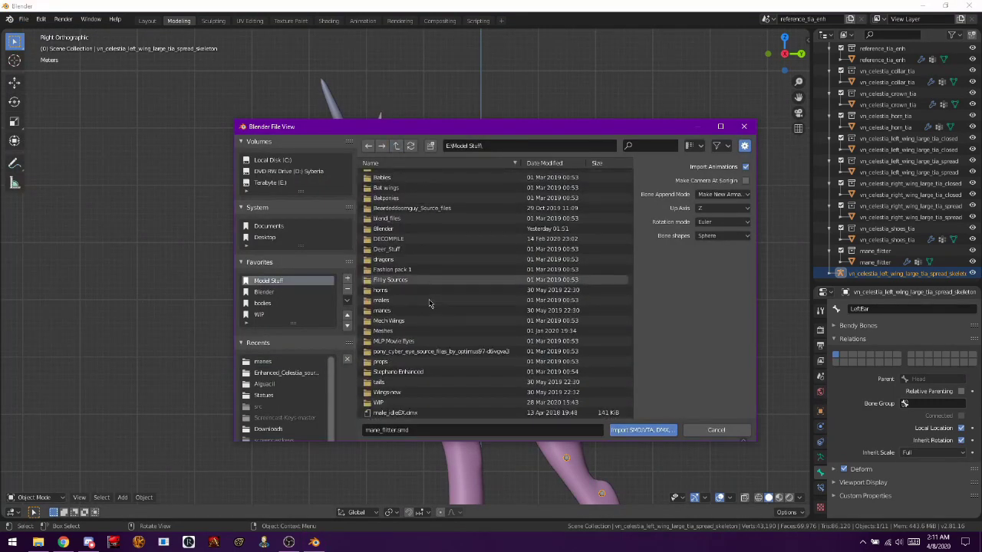
pyautogui.click(406, 382)
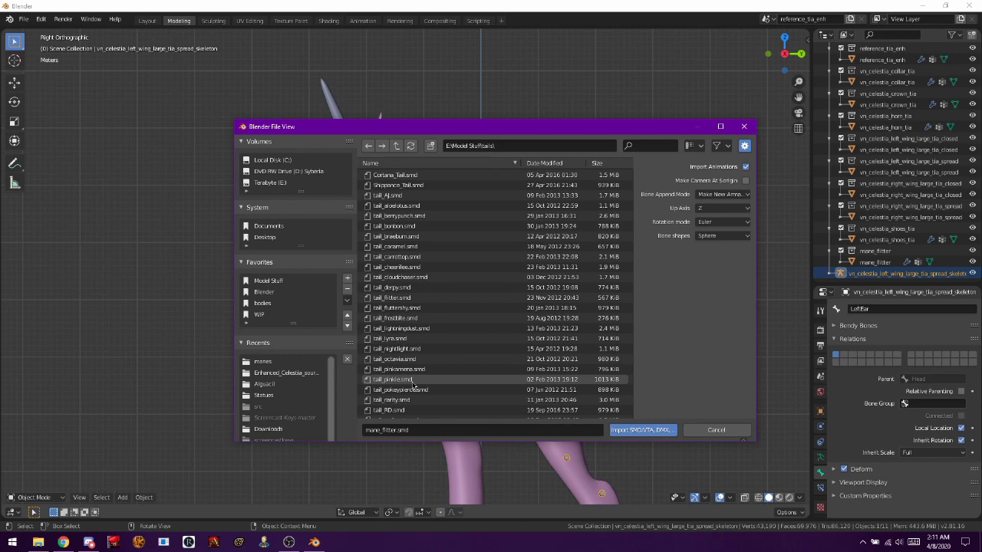
pyautogui.doubleClick(476, 297)
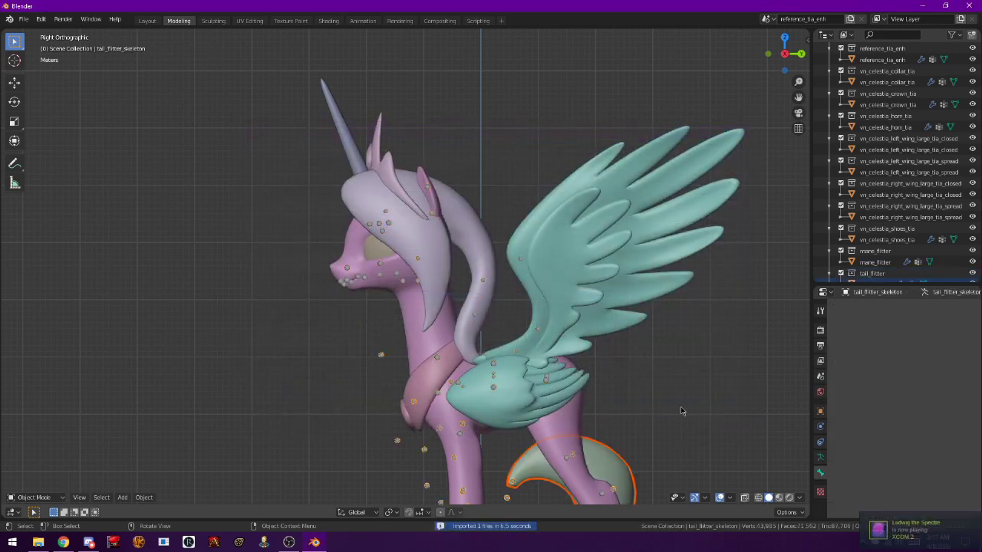
# - Select only the imported tail_flitter skeleton and enter Edit Mode on it with no bones selected
pyautogui.scroll(-1, 681, 411)
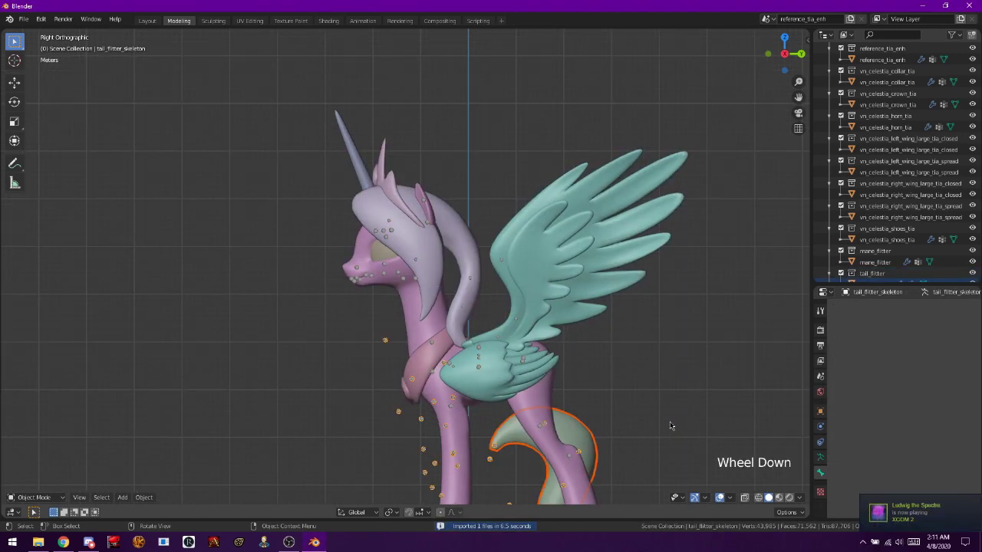
pyautogui.scroll(-1, 669, 426)
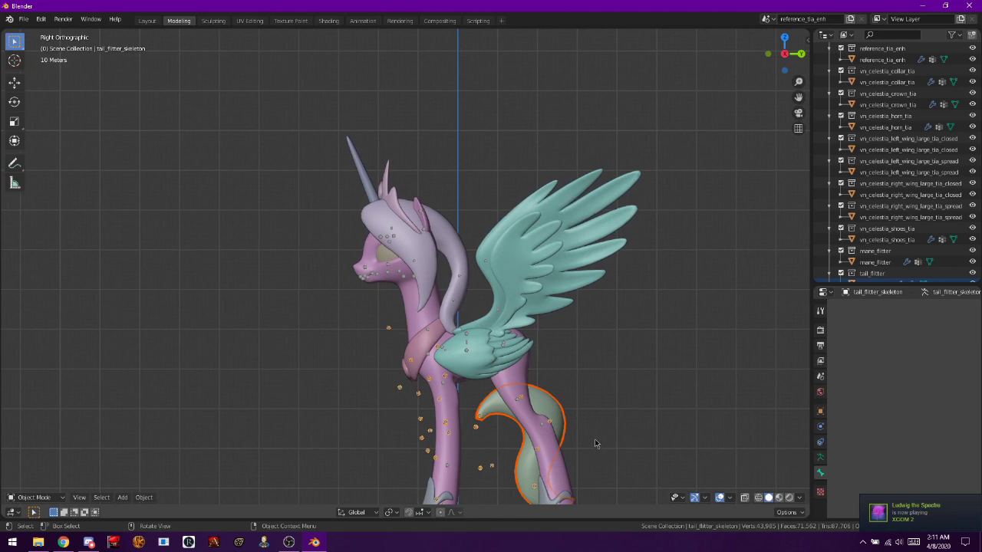
pyautogui.press('KP_Decimal')
pyautogui.scroll(-1, 606, 313)
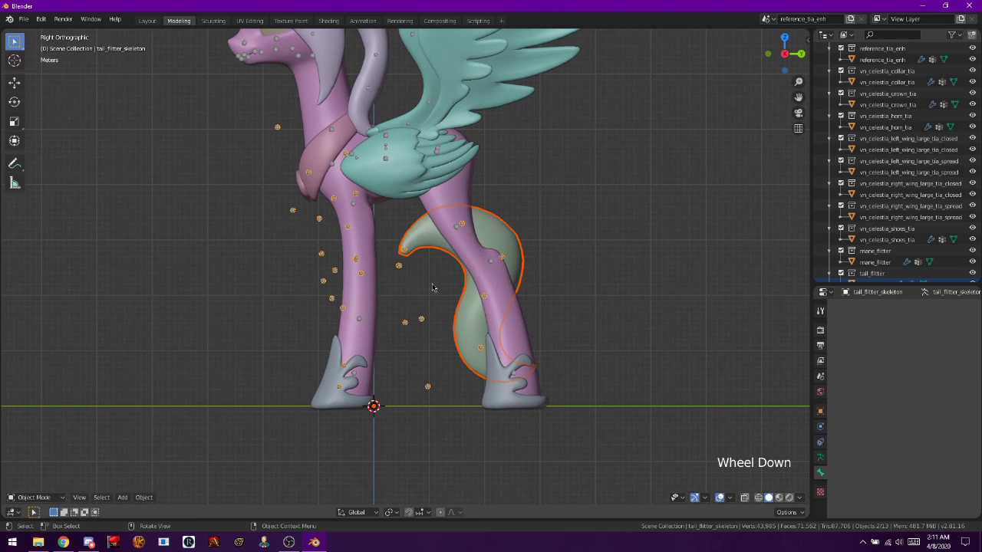
pyautogui.click(401, 268)
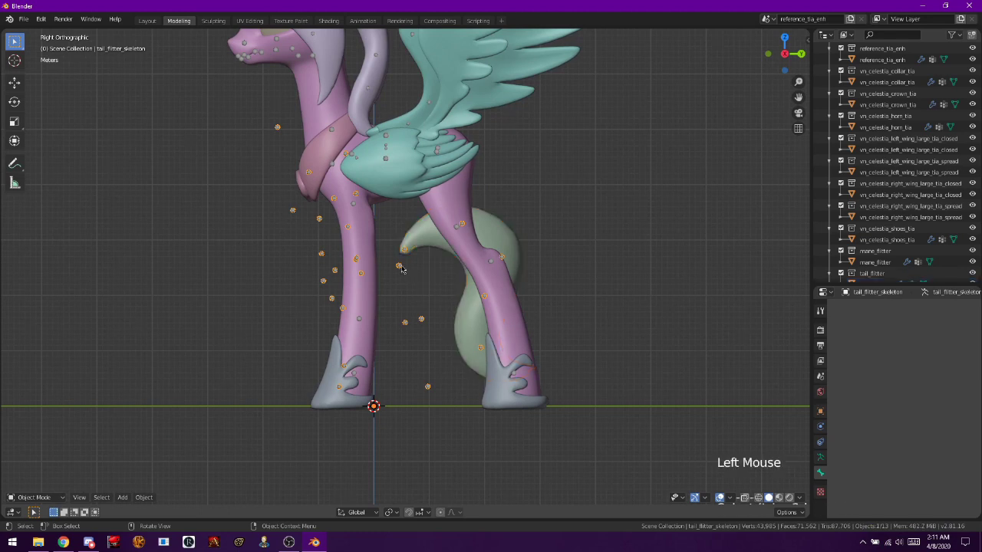
pyautogui.click(36, 497)
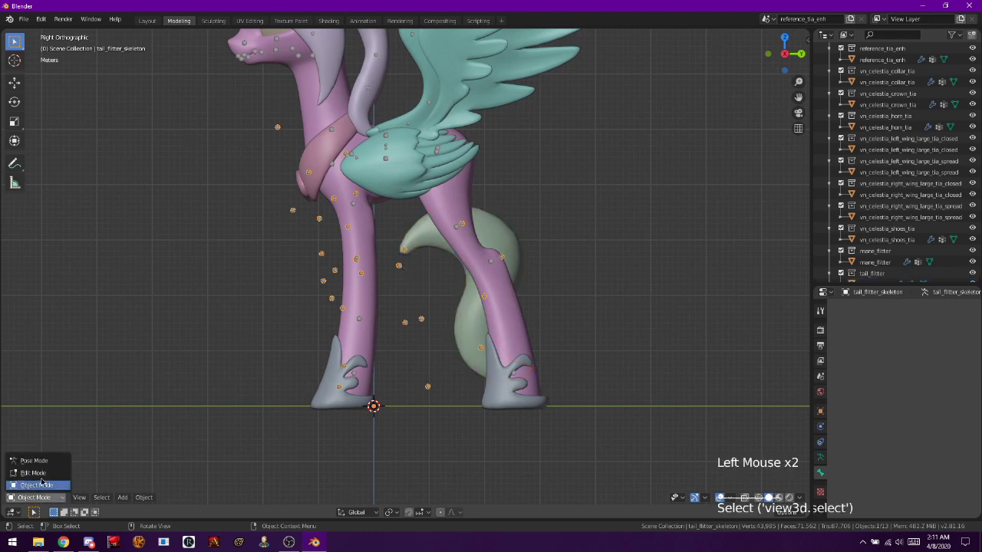
pyautogui.click(42, 479)
pyautogui.press('a')
pyautogui.press('a')
pyautogui.press('a')
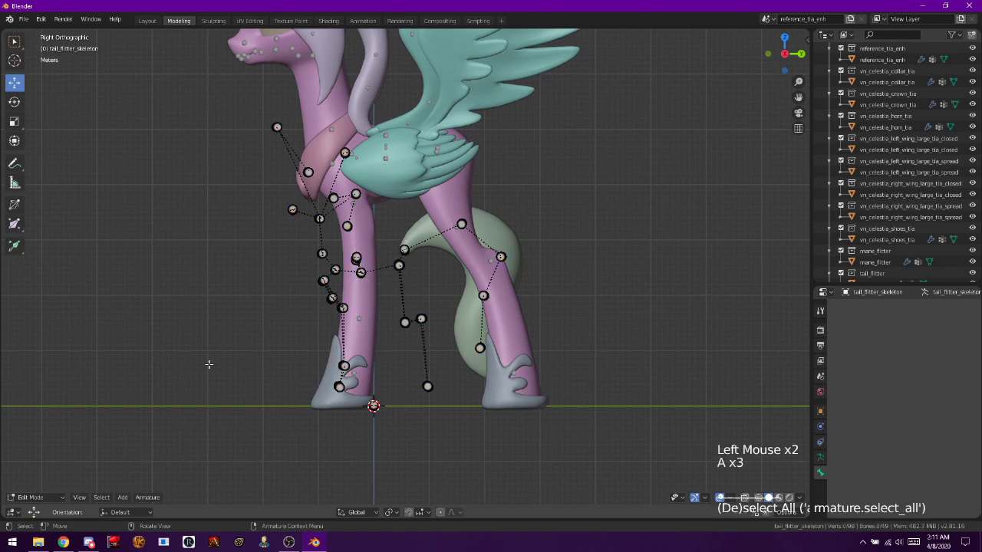
# - Circle-select the body bones in front of the tail, leaving out the tail chain and the joints just below its base
pyautogui.press('v')
pyautogui.scroll(-3, 221, 182)
pyautogui.scroll(4, 245, 210)
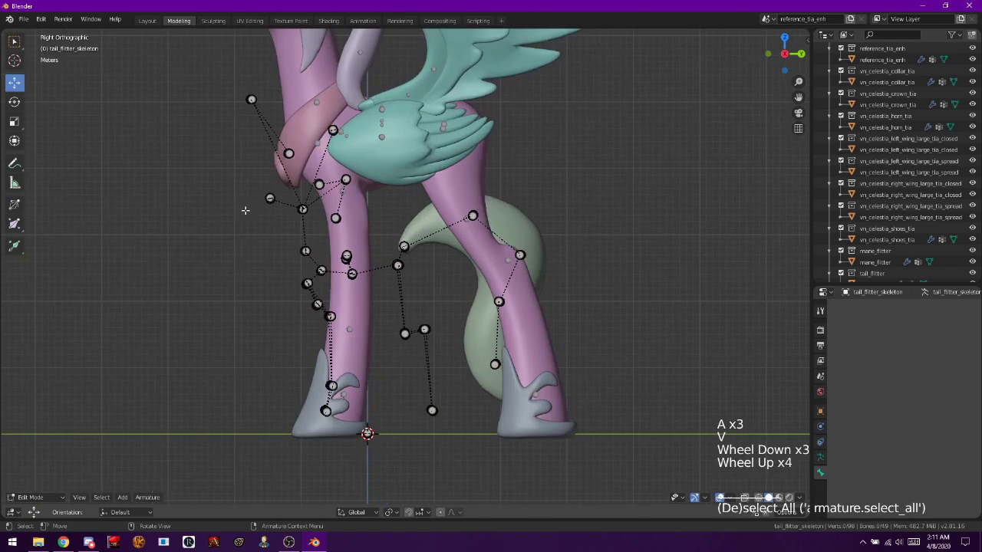
pyautogui.press('c')
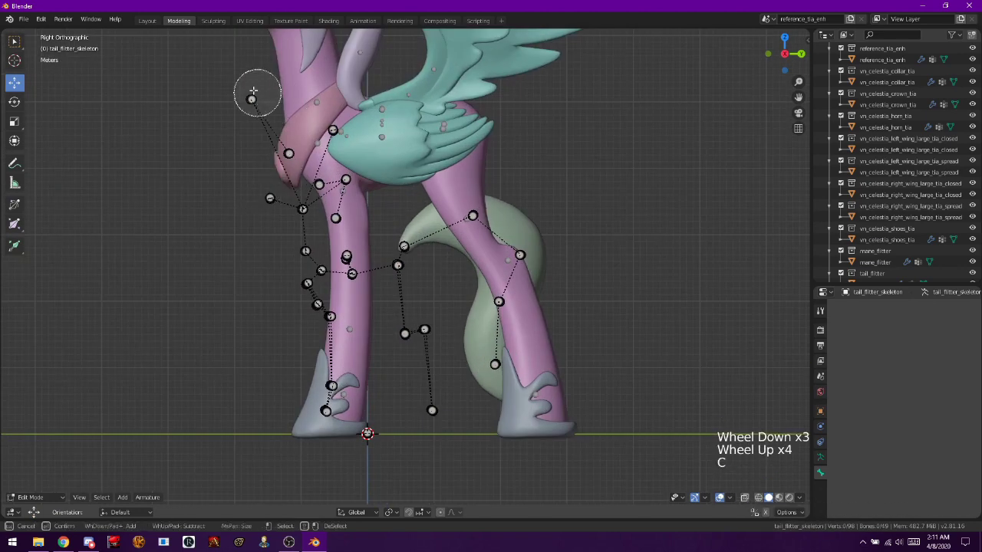
pyautogui.moveTo(252, 92)
pyautogui.mouseDown()
pyautogui.moveTo(320, 202)
pyautogui.moveTo(358, 202)
pyautogui.moveTo(348, 261)
pyautogui.moveTo(297, 214)
pyautogui.moveTo(278, 239)
pyautogui.moveTo(326, 360)
pyautogui.moveTo(396, 409)
pyautogui.moveTo(393, 299)
pyautogui.mouseUp()
pyautogui.rightClick(397, 286)
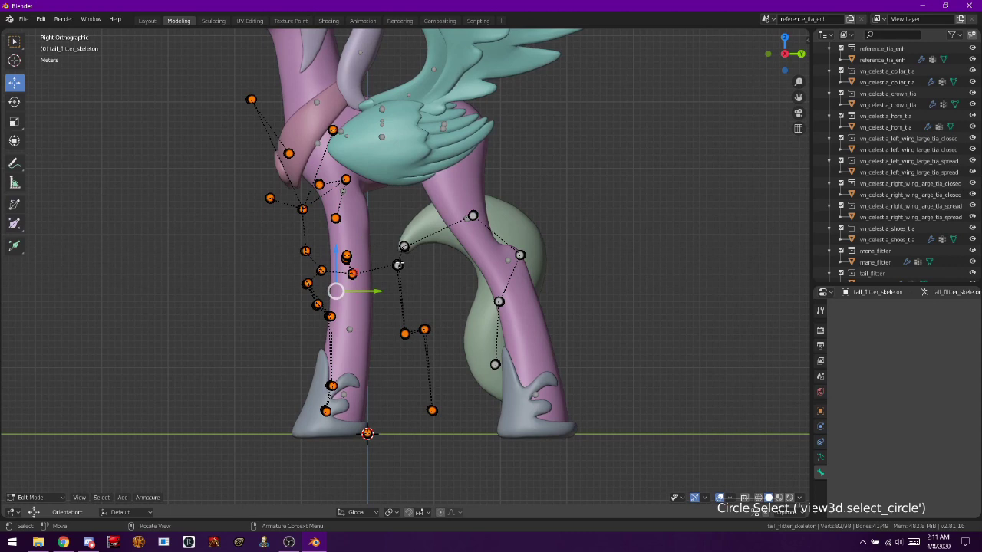
# - Check which bones overlap just below the tail's base by selecting the two thigh joints one at a time
pyautogui.click(398, 266)
pyautogui.scroll(5, 398, 266)
pyautogui.moveTo(398, 266); pyautogui.dragTo(430, 319, button='middle')
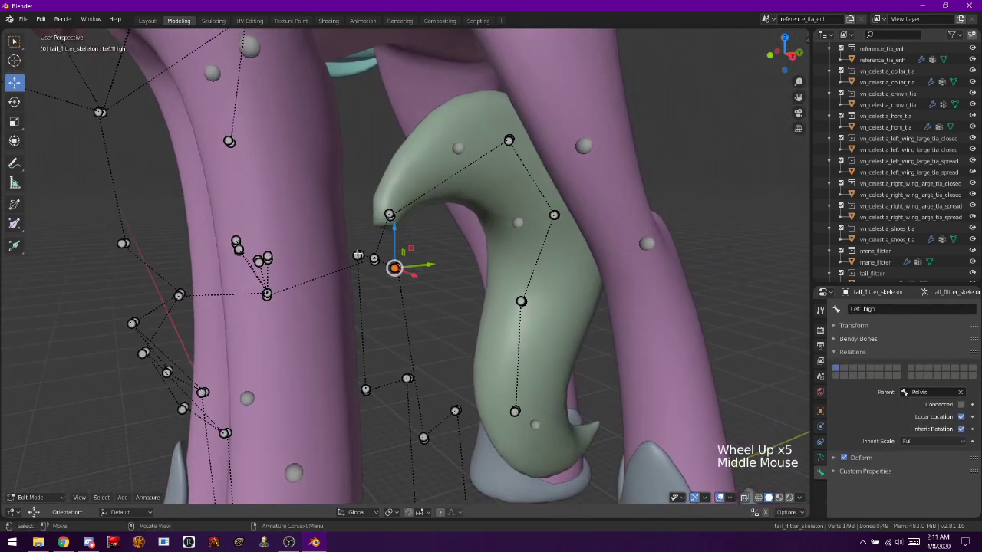
pyautogui.click(357, 255)
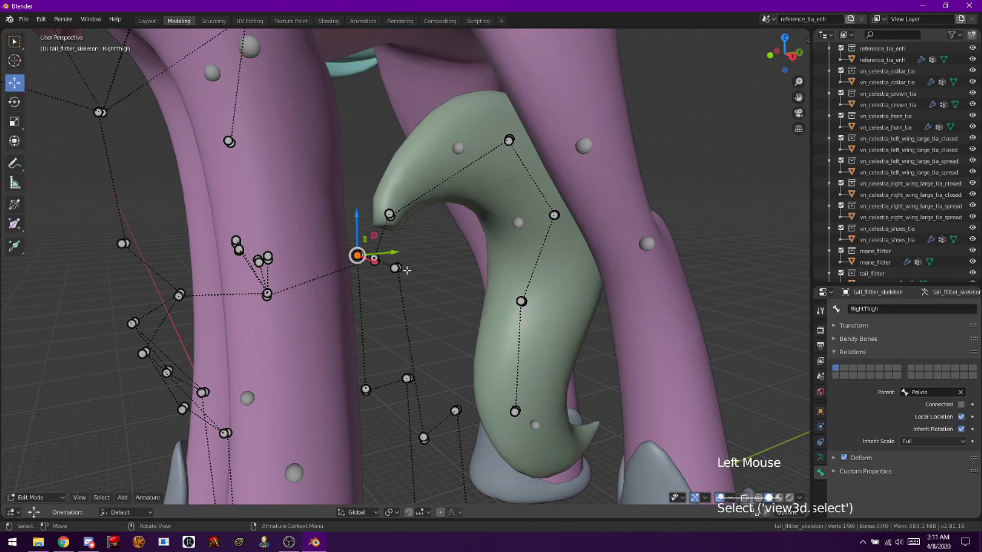
# - Circle-select all body, head and leg bones of the tail skeleton, thighs included, and delete them, keeping the tail chain
pyautogui.press('KP_3')
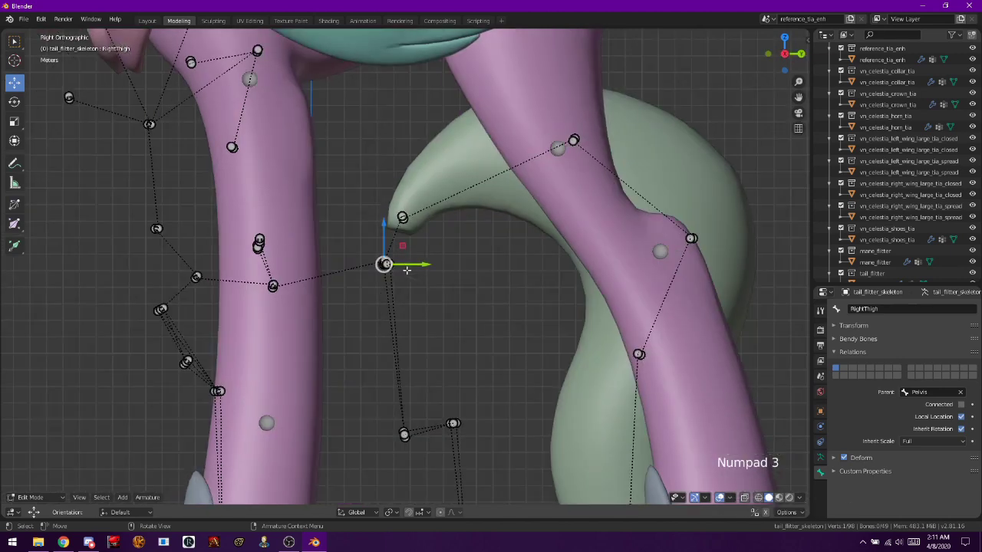
pyautogui.scroll(-3, 414, 246)
pyautogui.press('a')
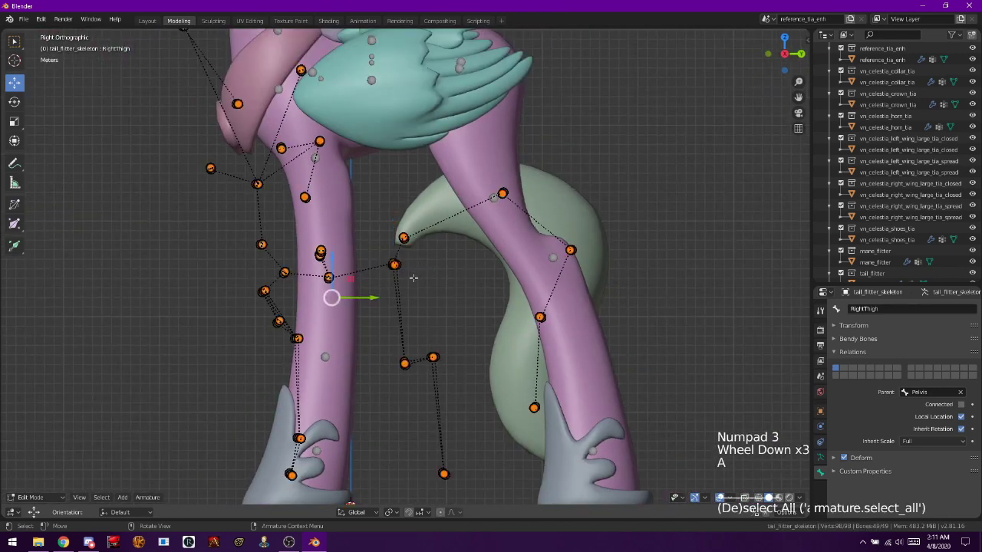
pyautogui.press('a')
pyautogui.press('a')
pyautogui.press('a')
pyautogui.scroll(-1, 407, 278)
pyautogui.press('c')
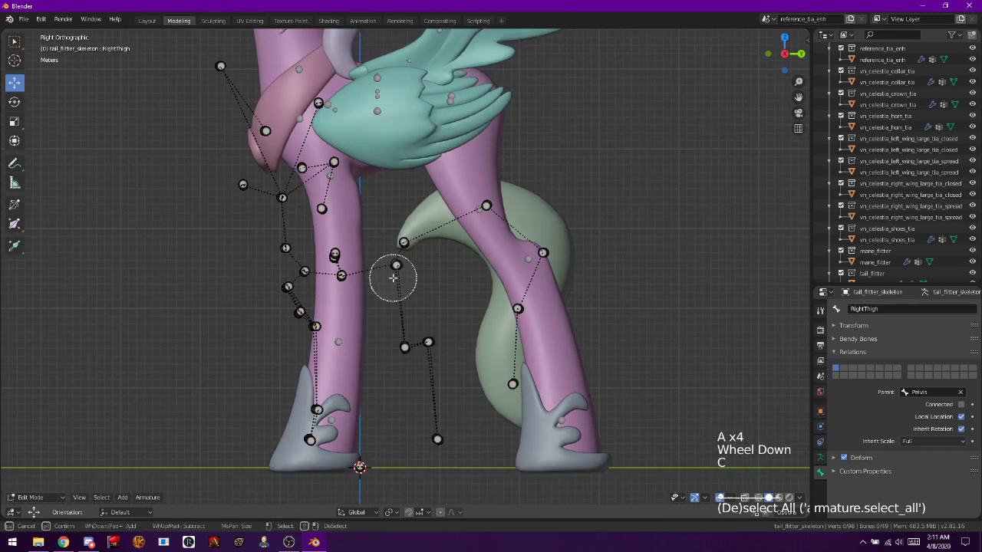
pyautogui.moveTo(392, 277)
pyautogui.mouseDown()
pyautogui.moveTo(437, 442)
pyautogui.moveTo(322, 441)
pyautogui.moveTo(322, 306)
pyautogui.moveTo(291, 311)
pyautogui.moveTo(306, 159)
pyautogui.moveTo(245, 180)
pyautogui.moveTo(234, 79)
pyautogui.moveTo(266, 147)
pyautogui.mouseUp()
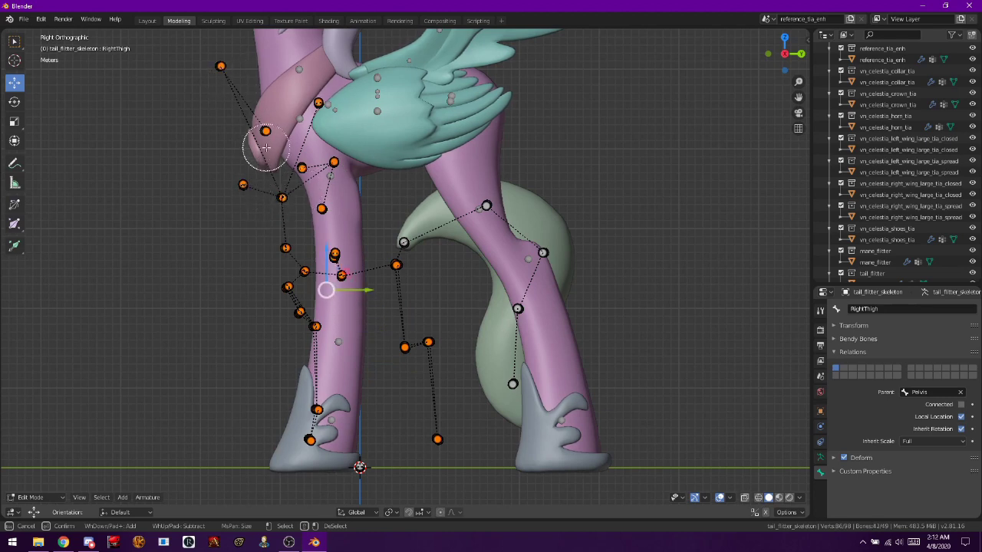
pyautogui.rightClick(266, 147)
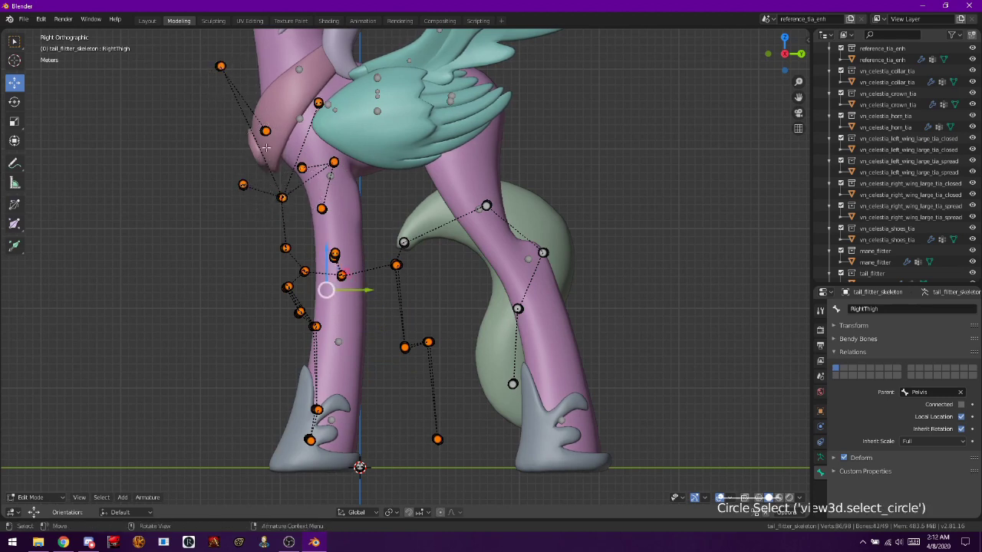
pyautogui.press('x')
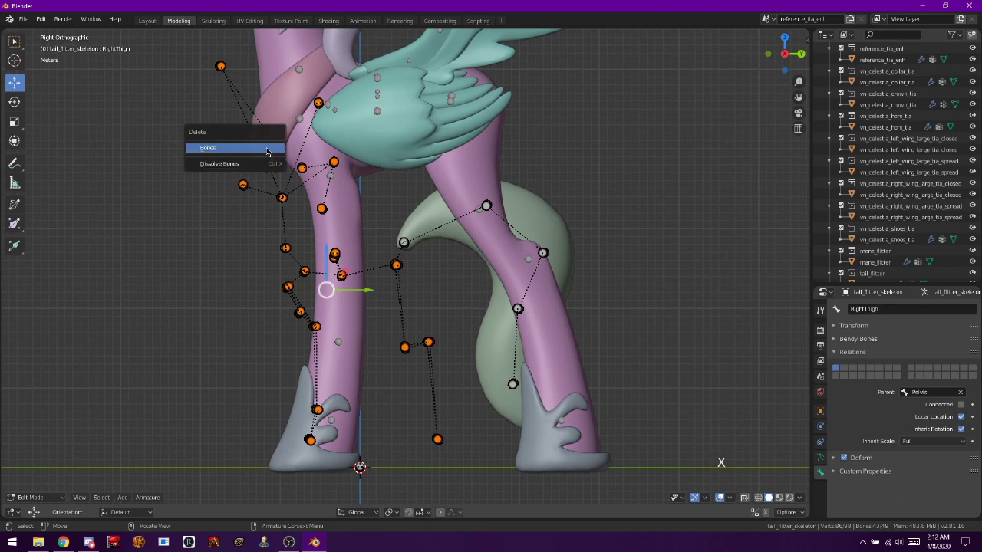
pyautogui.click(266, 148)
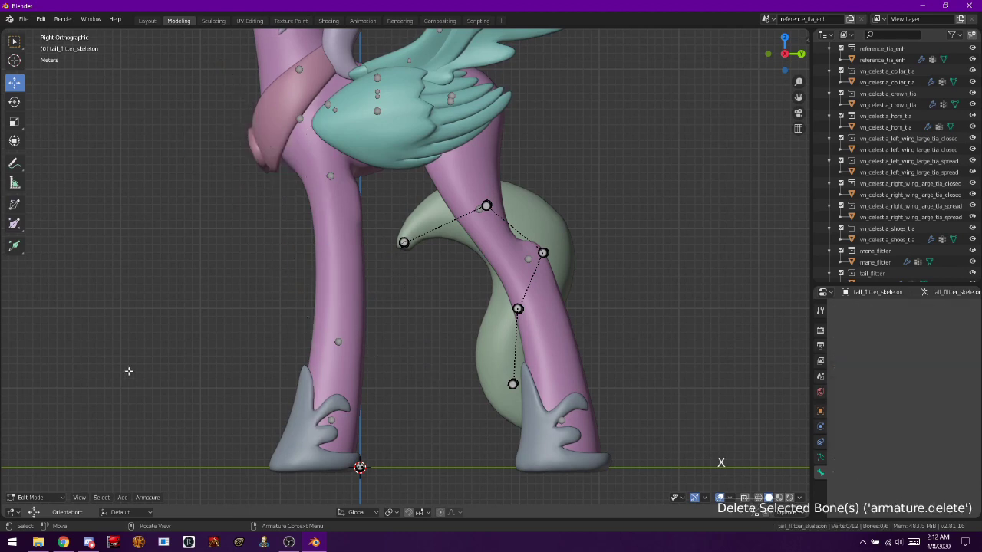
# - Switch the tail skeleton to Pose Mode and select all of its remaining bones
pyautogui.click(34, 496)
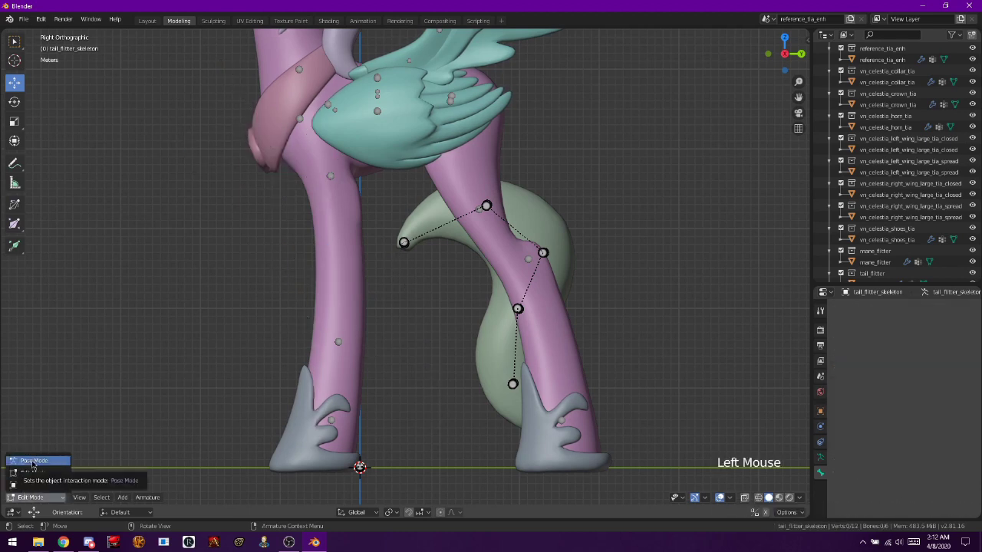
pyautogui.click(32, 462)
pyautogui.scroll(-1, 392, 347)
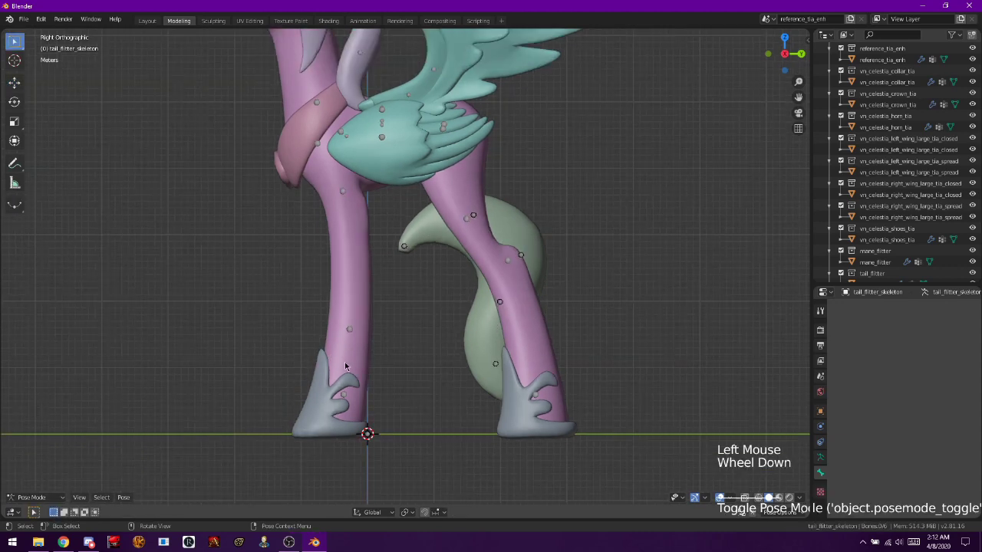
pyautogui.press('a')
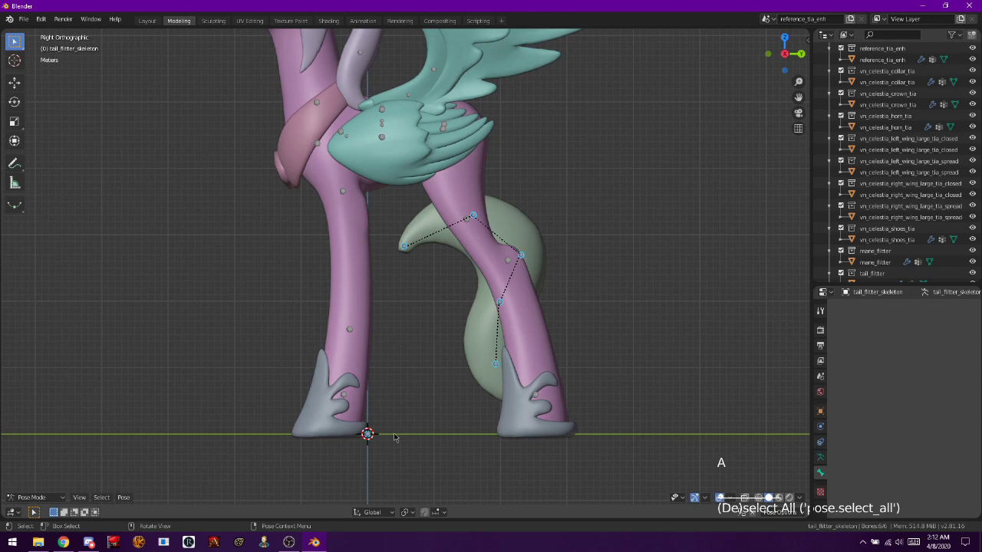
# - Delete the leftover polymsh_detached1 bone at the world origin in Edit Mode, and return the tail skeleton to Pose Mode
pyautogui.click(44, 498)
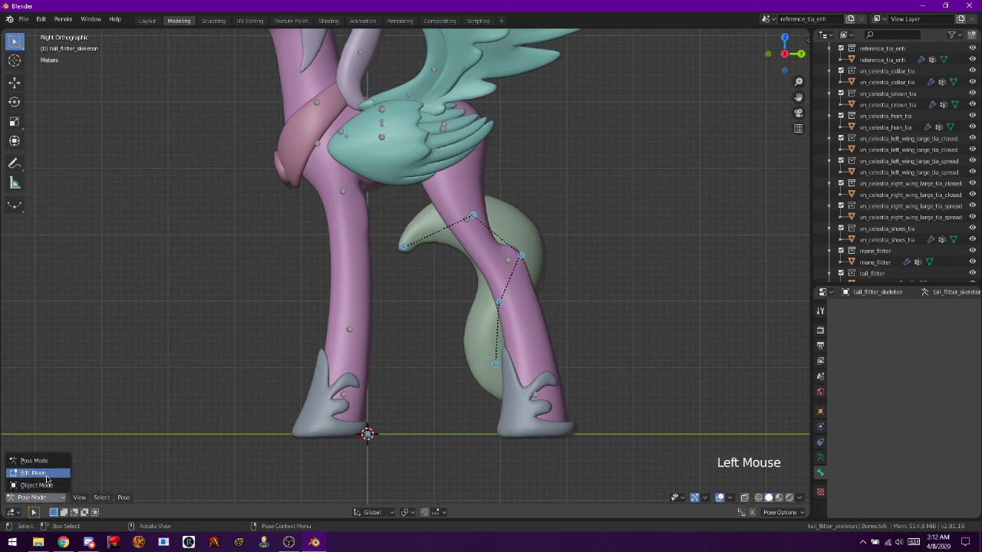
pyautogui.click(33, 473)
pyautogui.press('a')
pyautogui.press('a')
pyautogui.press('a')
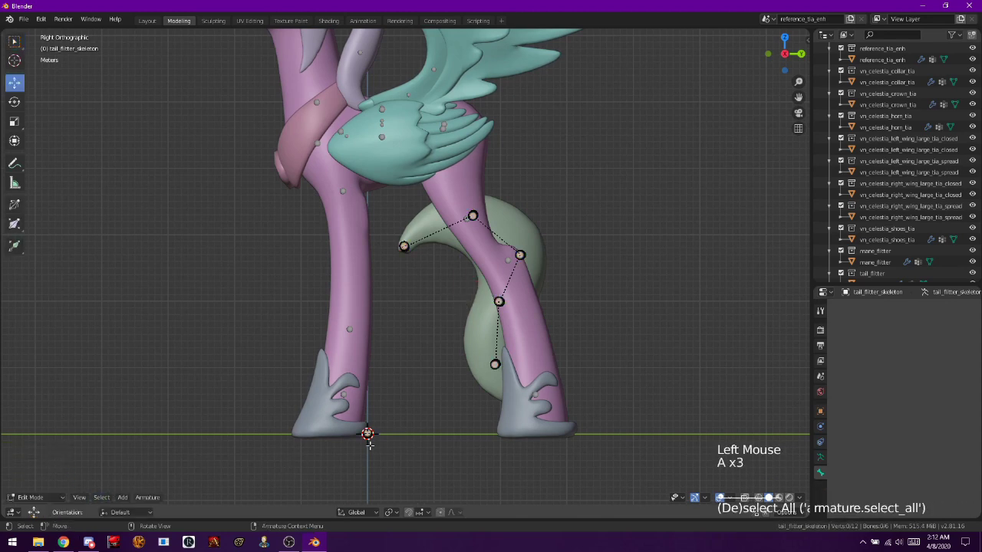
pyautogui.click(367, 434)
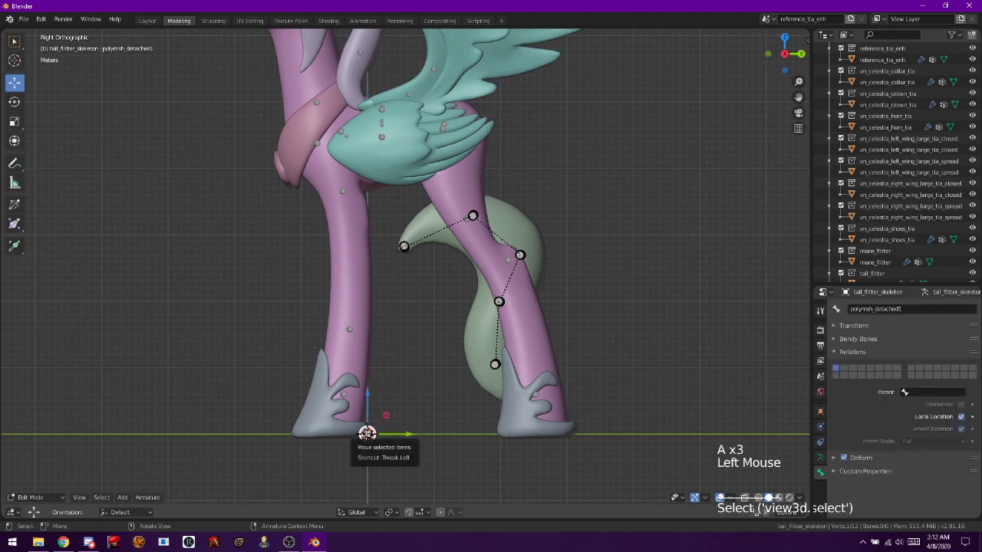
pyautogui.press('c')
pyautogui.click(368, 434)
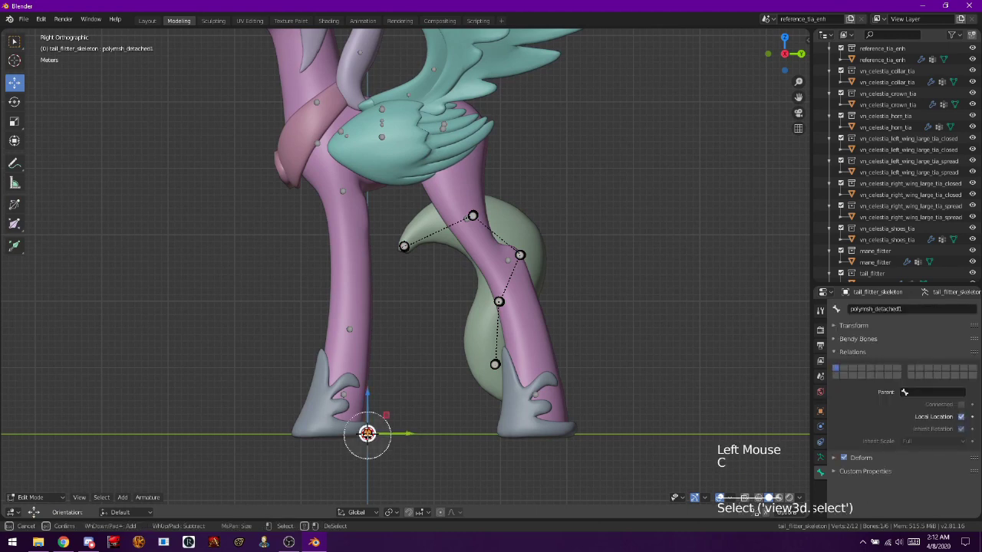
pyautogui.rightClick(368, 434)
pyautogui.press('Delete')
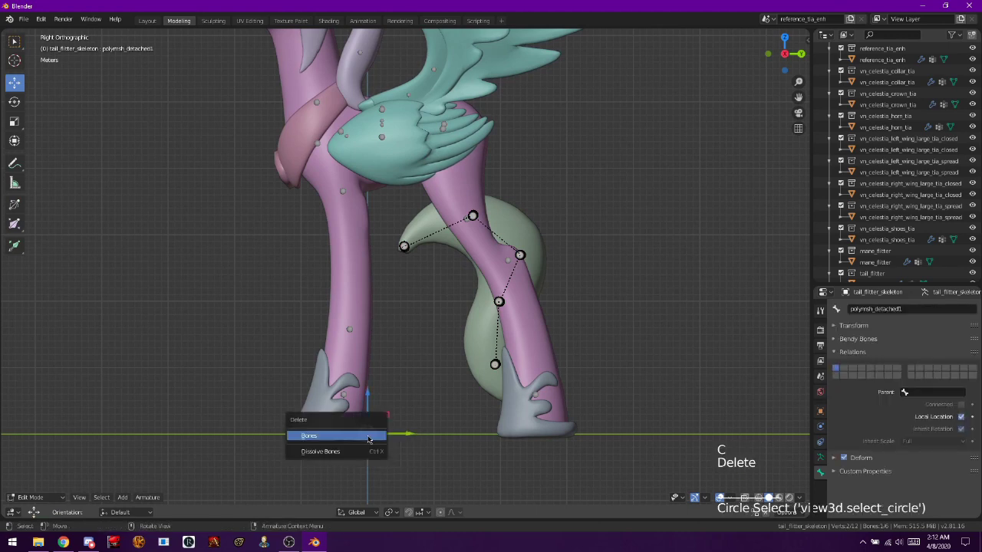
pyautogui.click(368, 437)
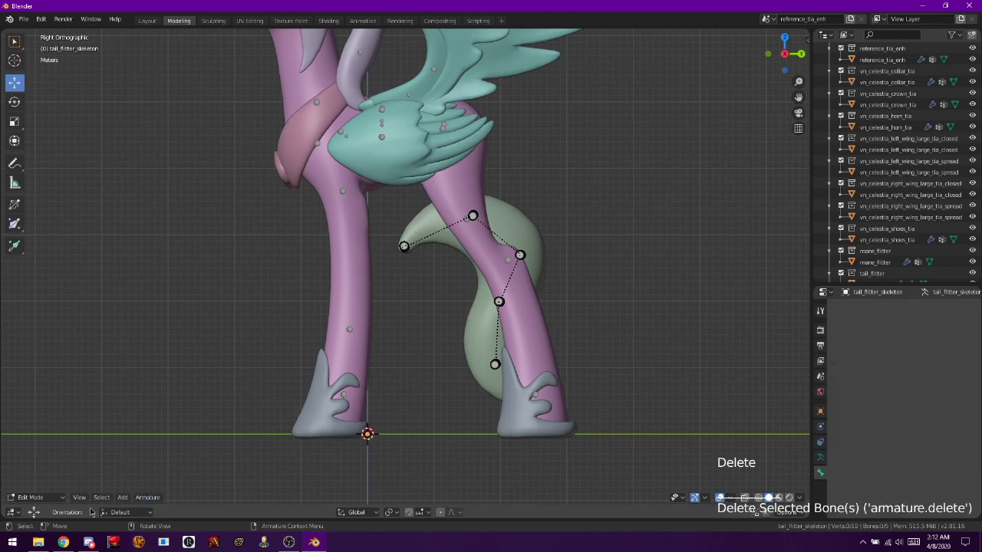
pyautogui.click(34, 497)
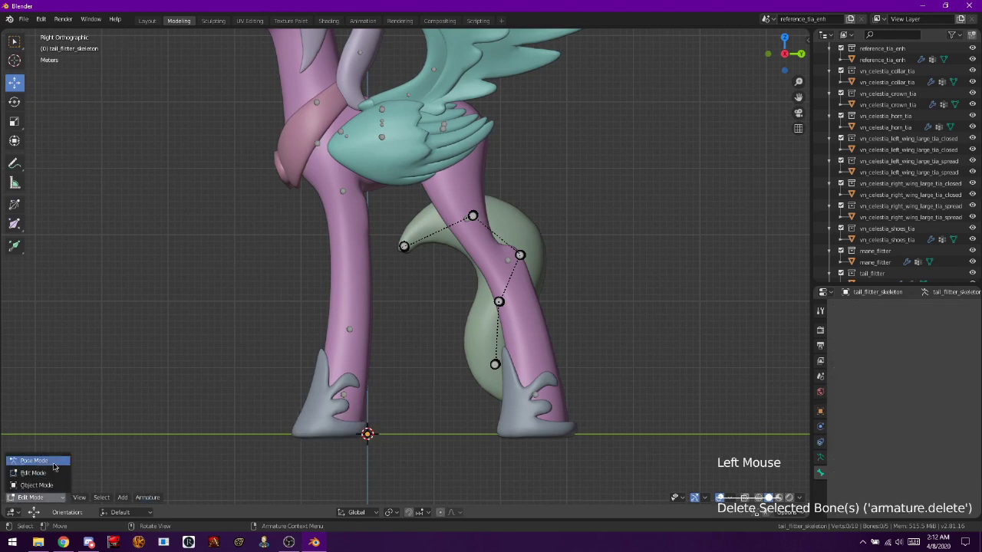
pyautogui.click(34, 461)
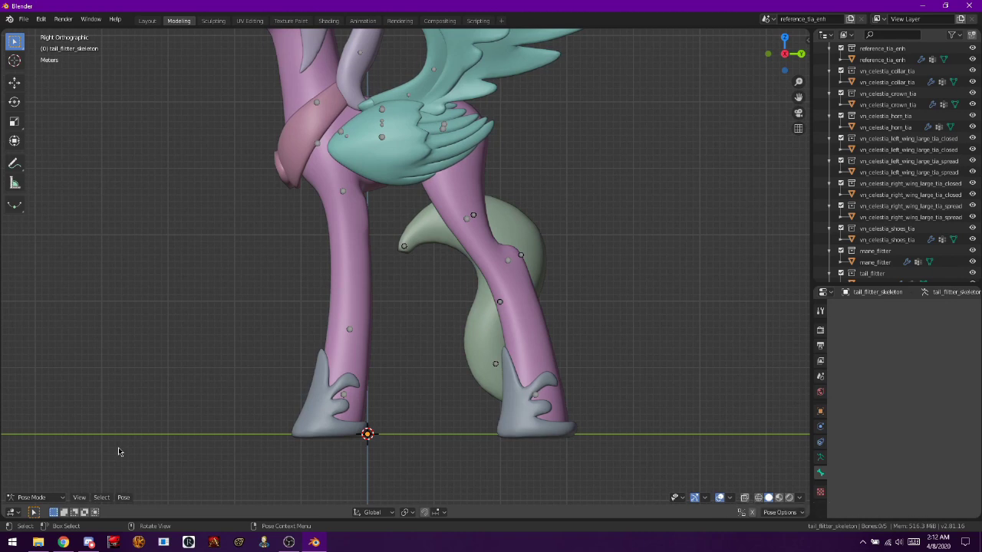
# - Move all tail bones up to the pony's rump, about 7.6 m along Y and 21.1 m along Z
pyautogui.press('a')
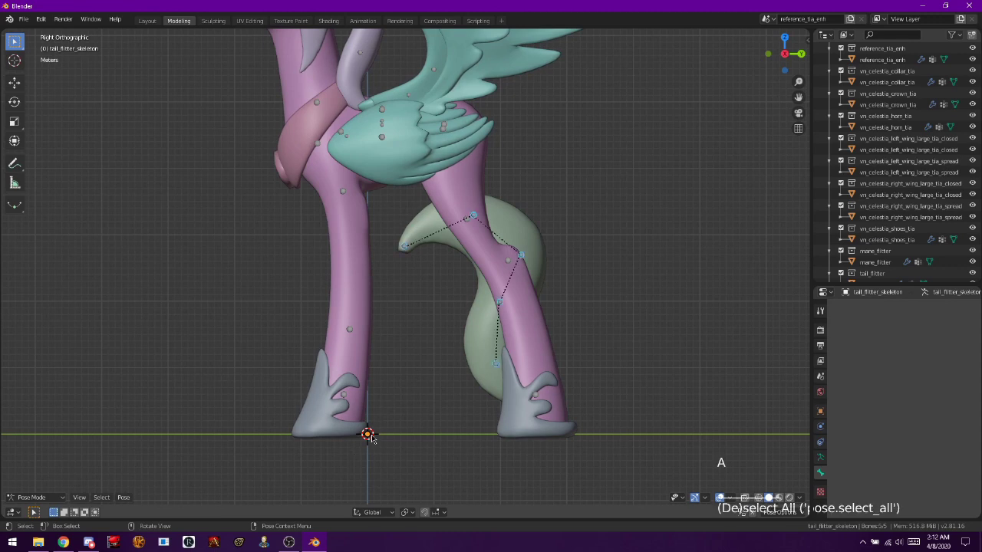
pyautogui.press('g')
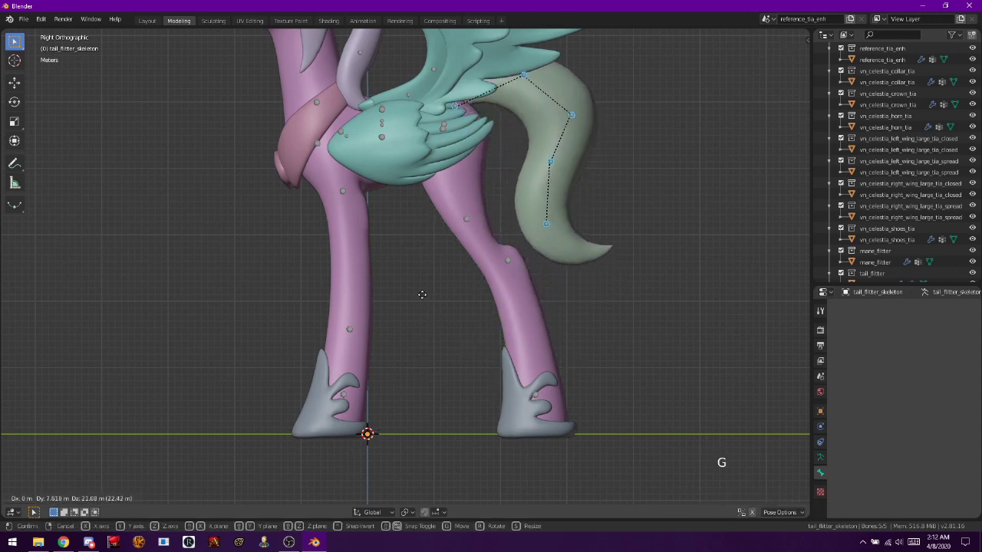
pyautogui.click(420, 295)
pyautogui.keyDown('shift'); pyautogui.moveTo(652, 240); pyautogui.dragTo(601, 400, button='middle'); pyautogui.keyUp('shift')
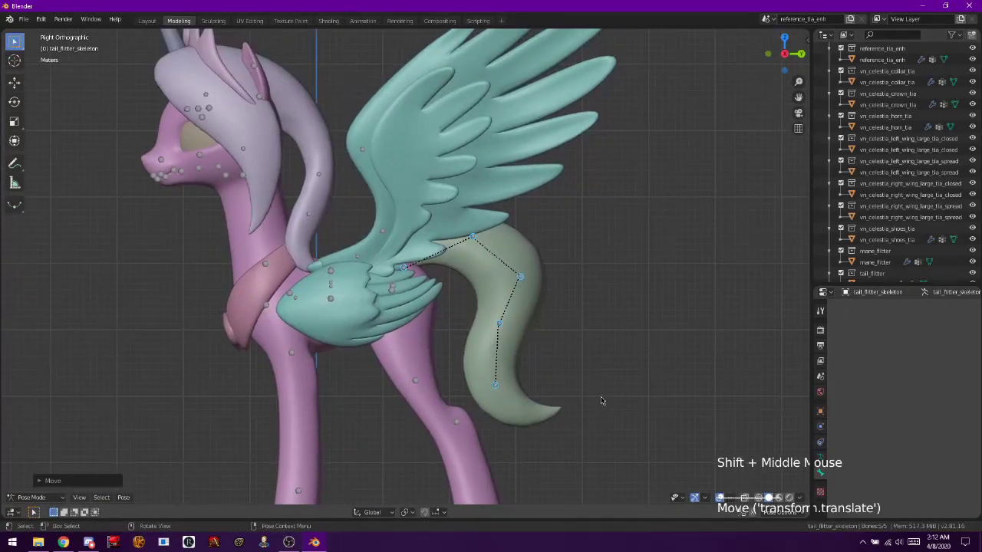
# - Hide the left and right wings, both closed and spread versions, to reveal the tail's base on the body
pyautogui.click(972, 139)
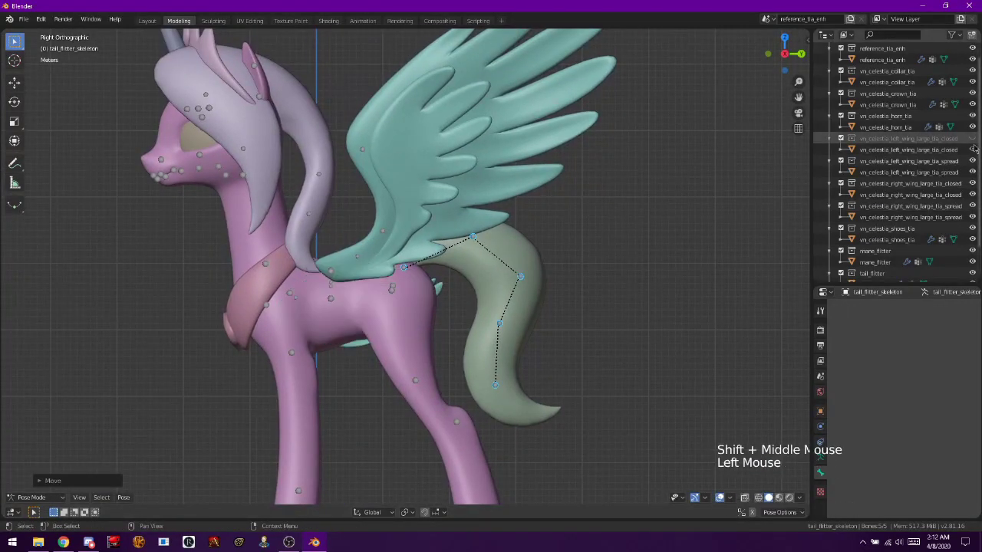
pyautogui.click(972, 162)
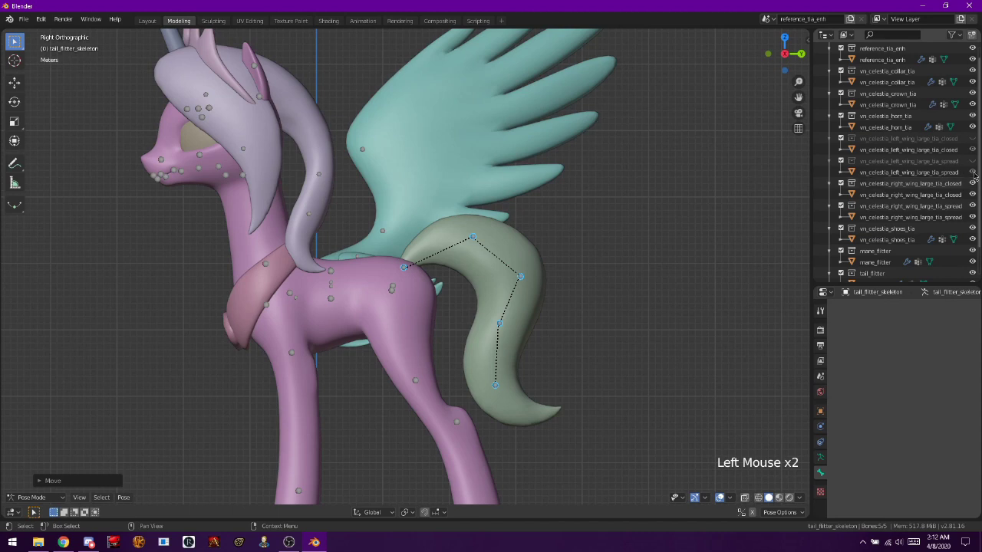
pyautogui.click(972, 162)
pyautogui.click(972, 173)
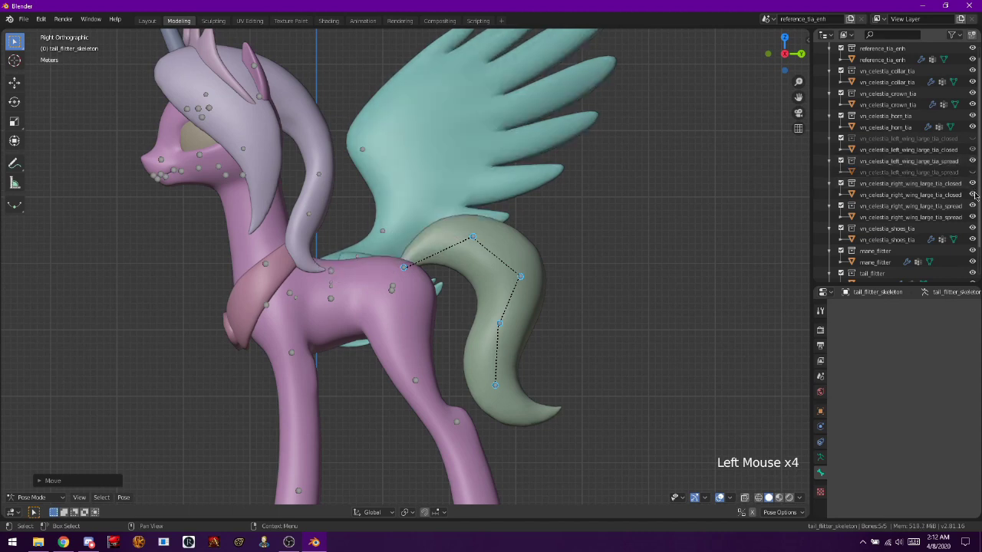
pyautogui.click(973, 195)
pyautogui.click(973, 217)
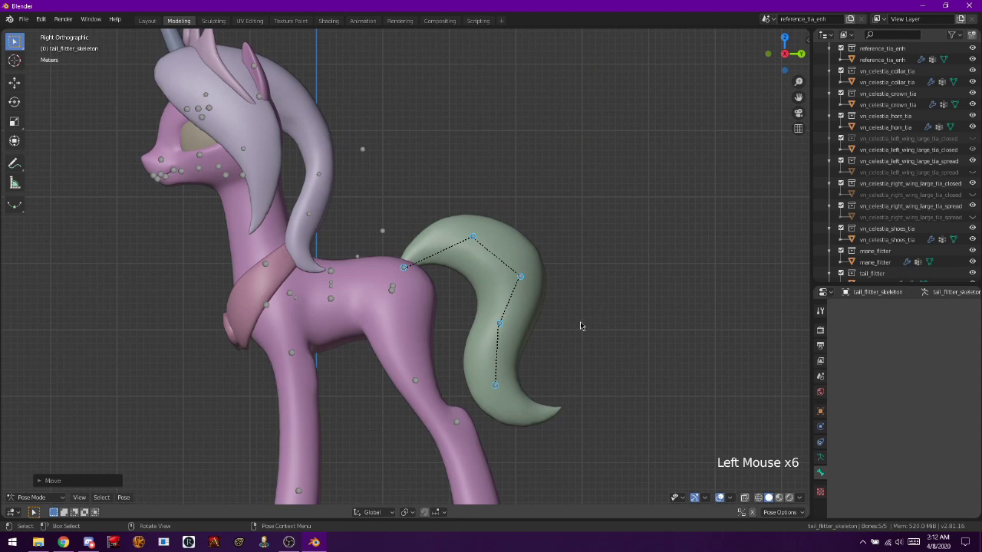
# - Scale all tail bones up to about 1.7 times their size from the tail's base
pyautogui.press('s')
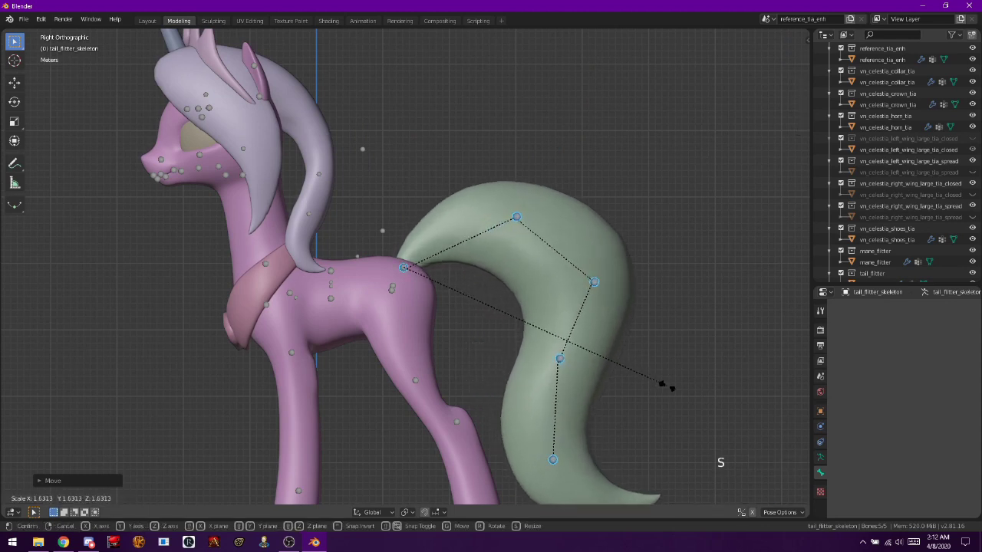
pyautogui.click(682, 392)
pyautogui.scroll(-2, 584, 353)
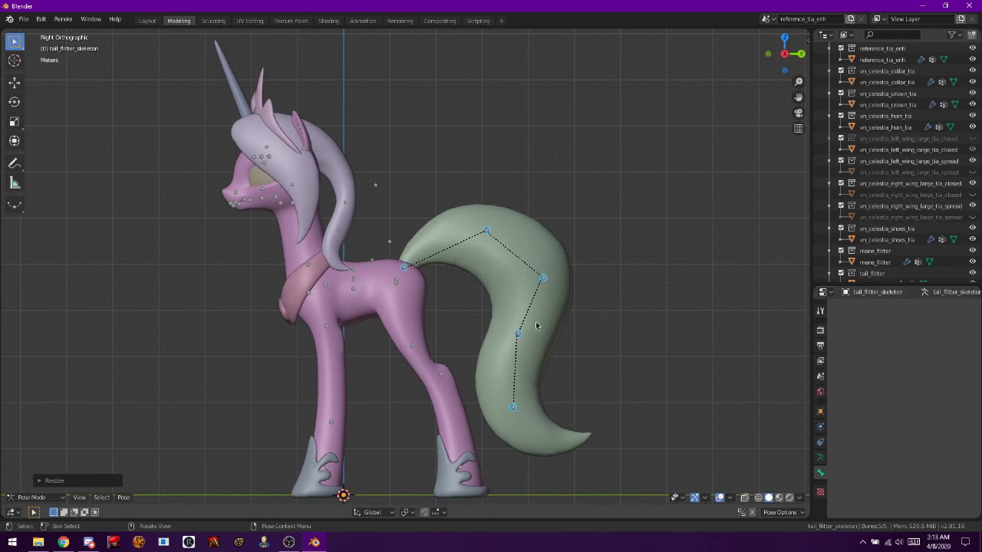
# - Leave Pose Mode, select the tail_flitter mesh and put it in Edit Mode
pyautogui.click(33, 497)
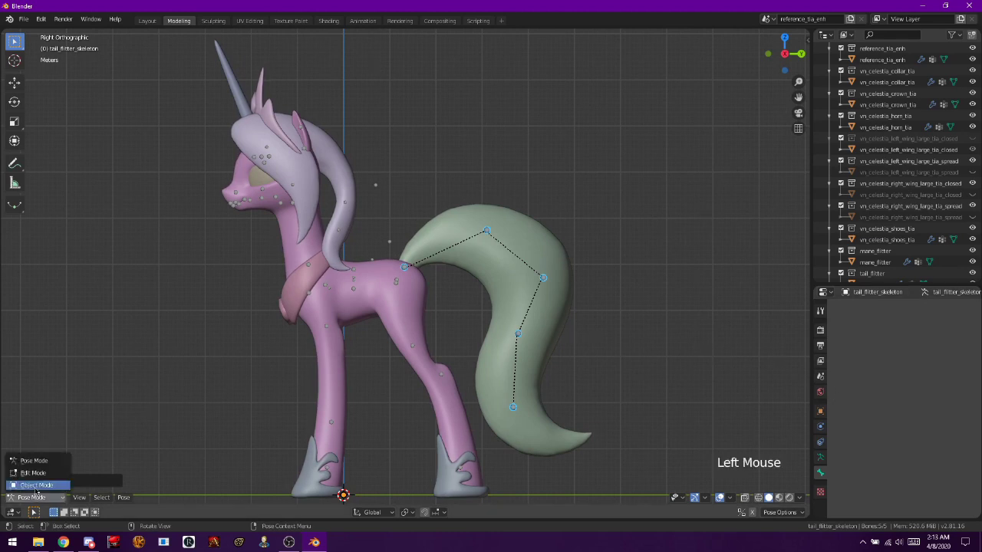
pyautogui.click(36, 466)
pyautogui.click(490, 289)
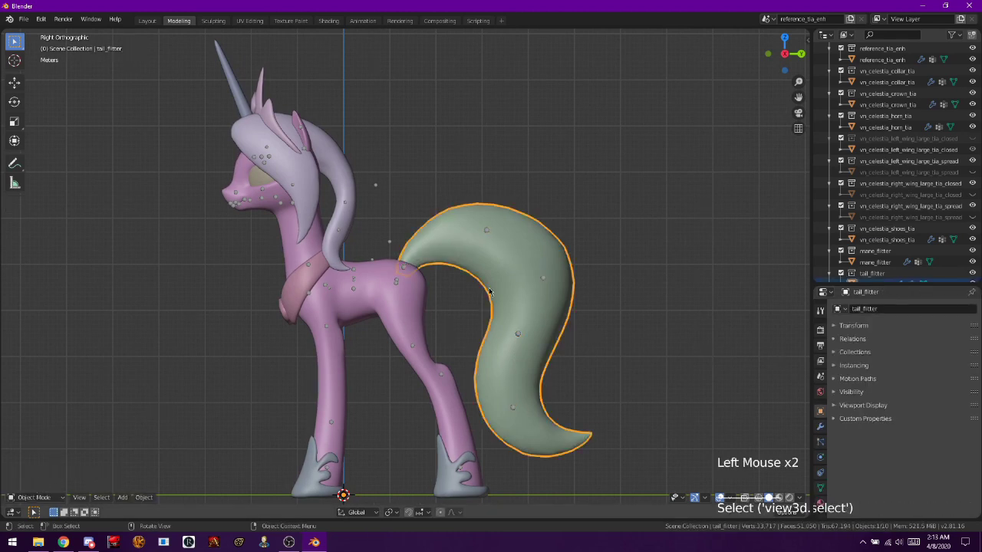
pyautogui.click(33, 497)
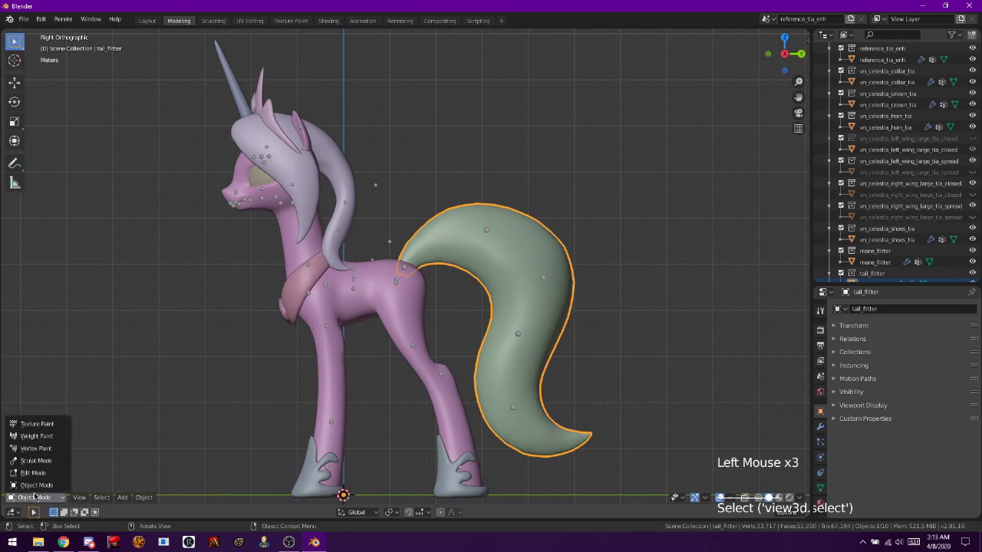
pyautogui.click(33, 473)
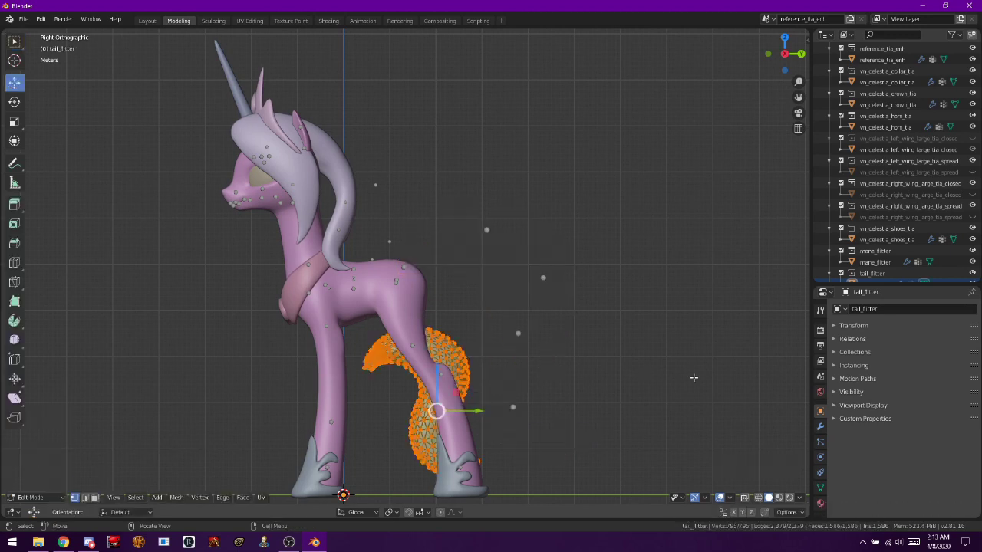
# - Add a second Armature modifier to the tail mesh with tail_flitter_skeleton as its object
pyautogui.click(821, 430)
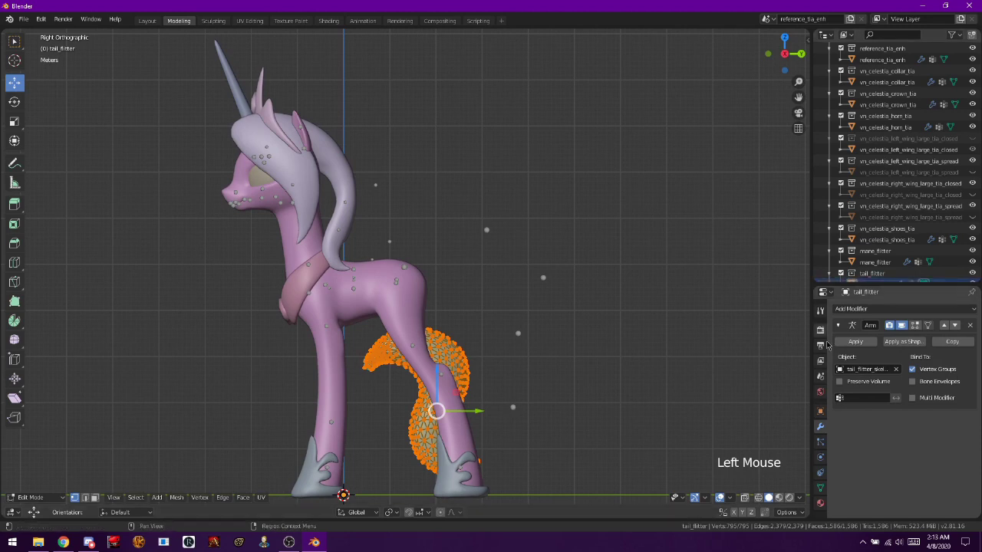
pyautogui.click(908, 309)
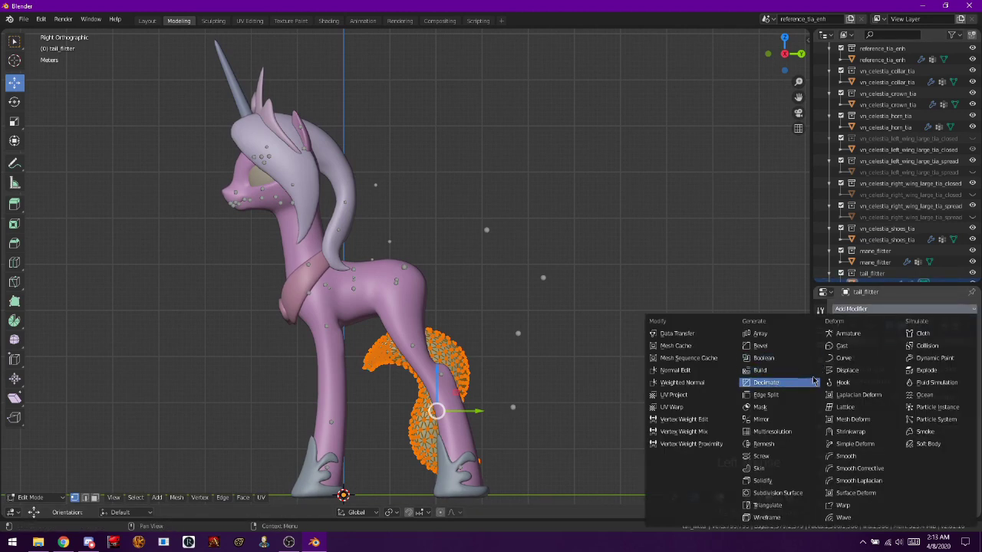
pyautogui.click(852, 338)
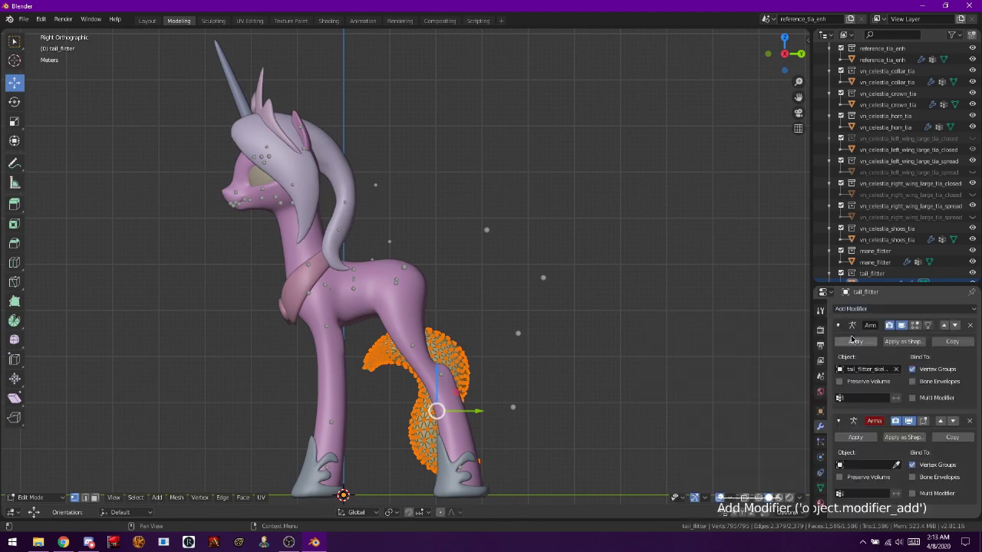
pyautogui.scroll(-2, 899, 400)
pyautogui.scroll(-1, 893, 410)
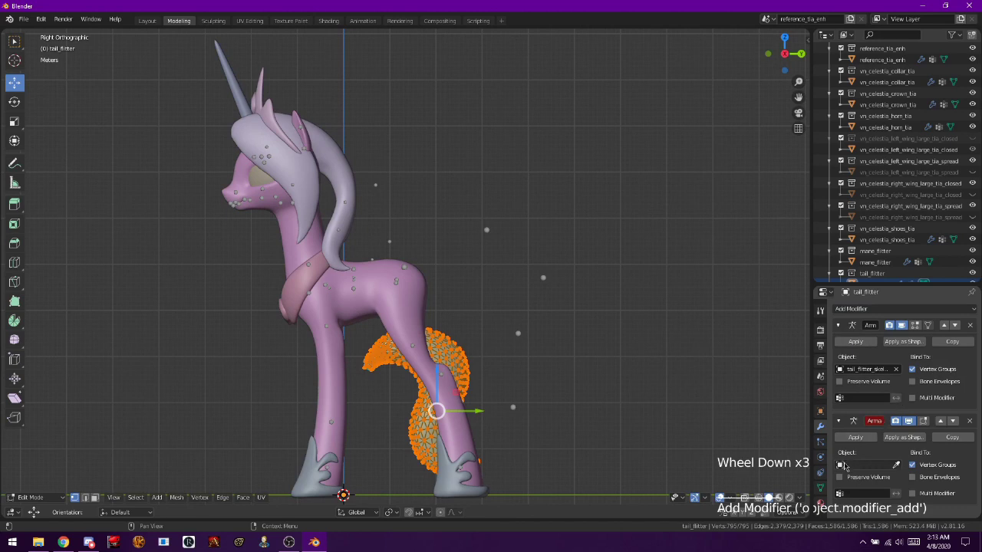
pyautogui.click(846, 465)
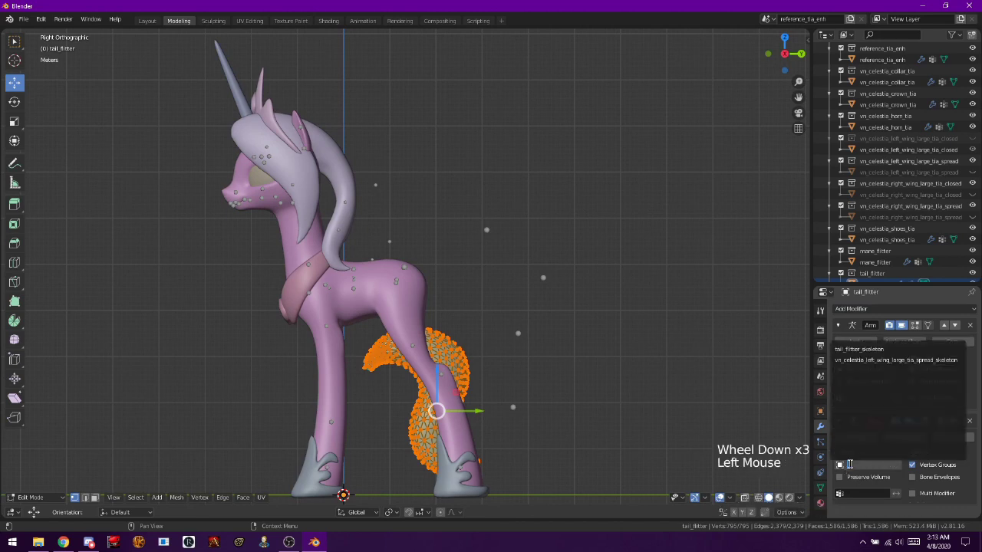
pyautogui.click(870, 352)
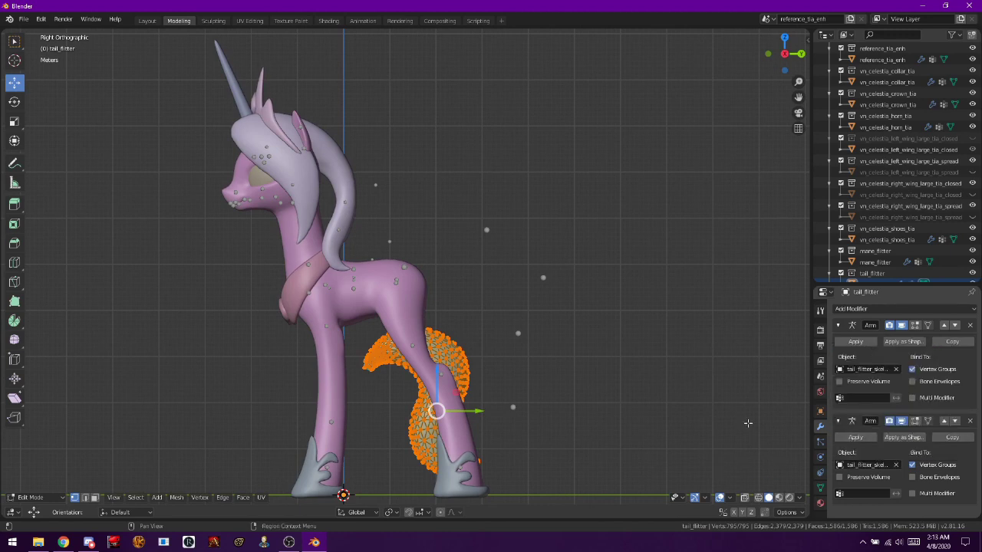
# - Return the tail mesh to Object Mode and apply its first Armature modifier
pyautogui.click(38, 497)
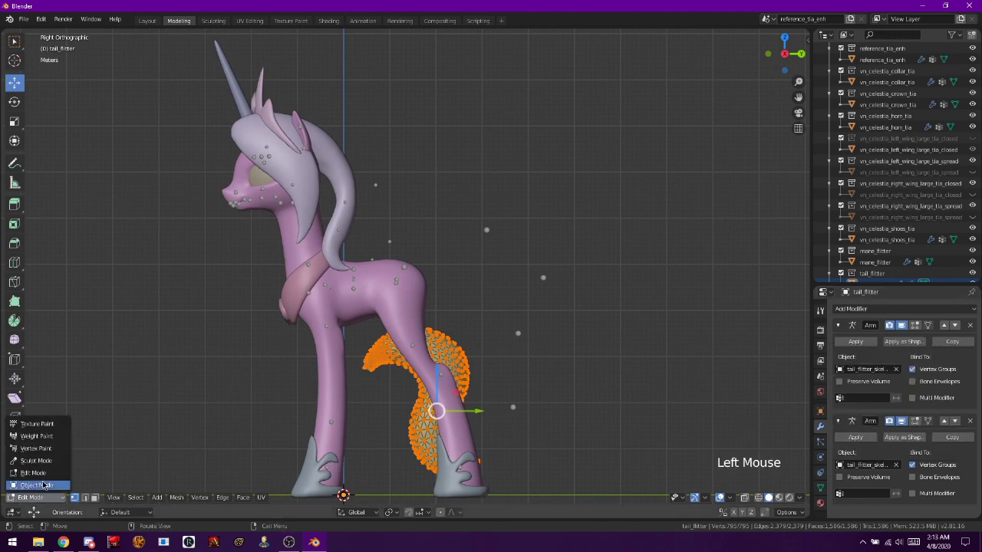
pyautogui.click(42, 484)
pyautogui.scroll(-1, 675, 319)
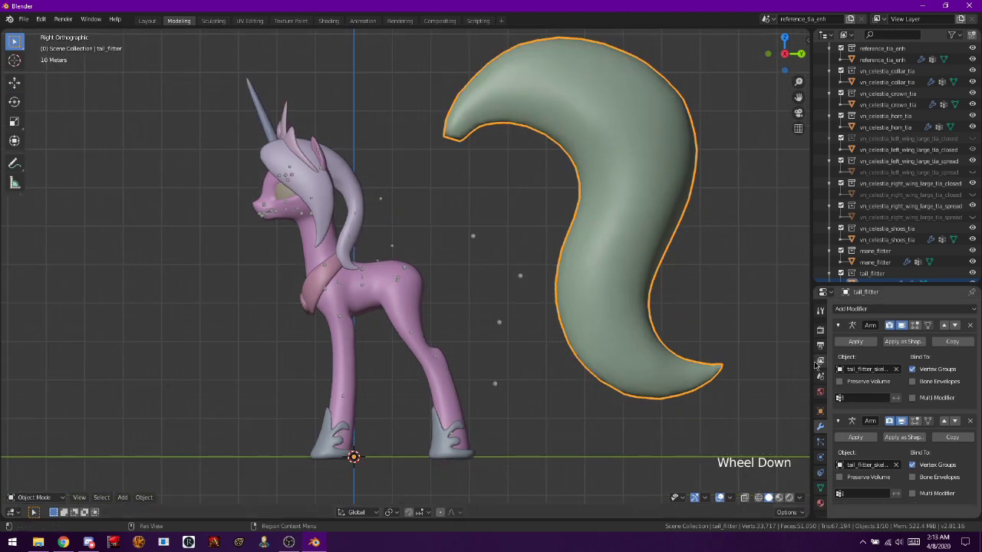
pyautogui.click(856, 342)
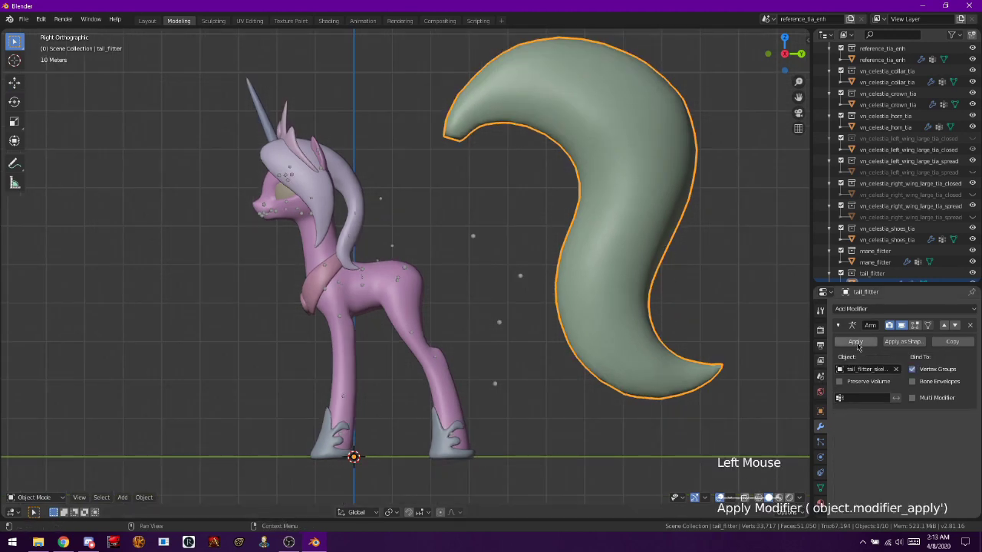
# - Switch the tail skeleton to Pose Mode and apply its current pose as the rest pose
pyautogui.click(522, 276)
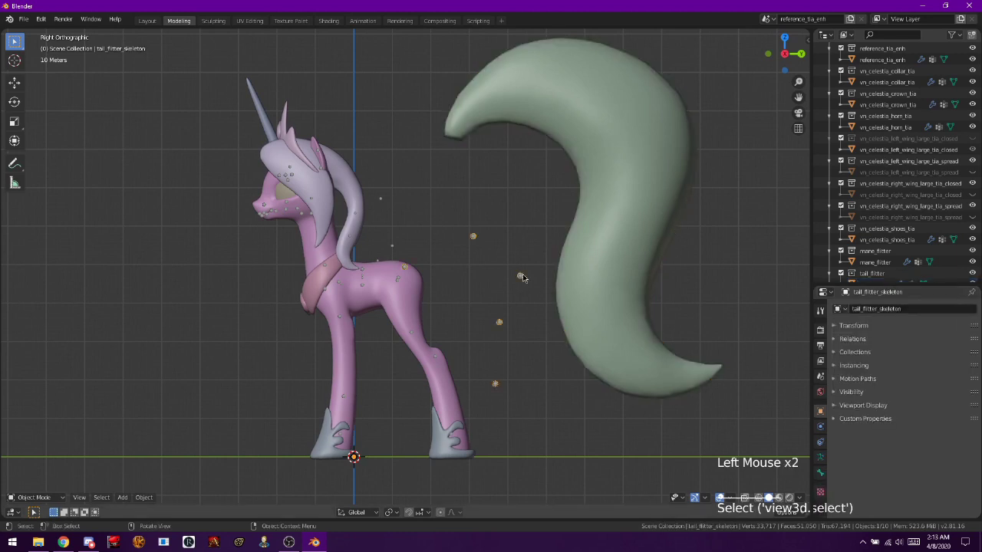
pyautogui.click(58, 496)
pyautogui.click(34, 460)
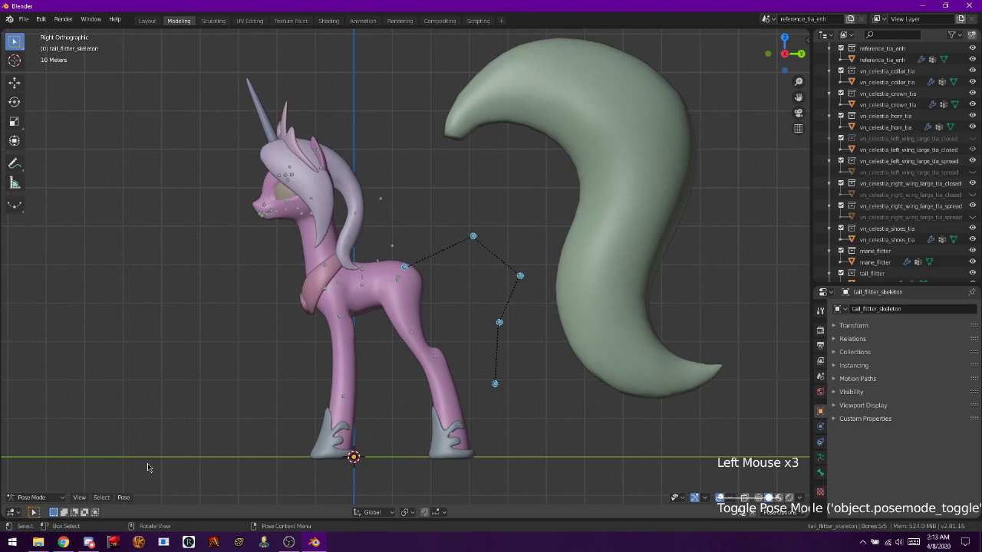
pyautogui.click(122, 498)
pyautogui.moveTo(198, 480)
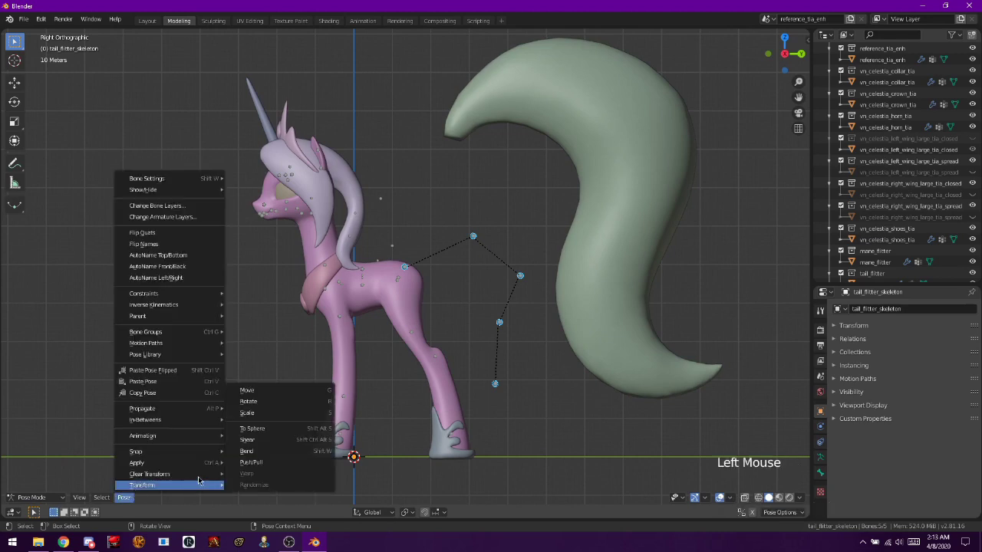
pyautogui.moveTo(207, 463)
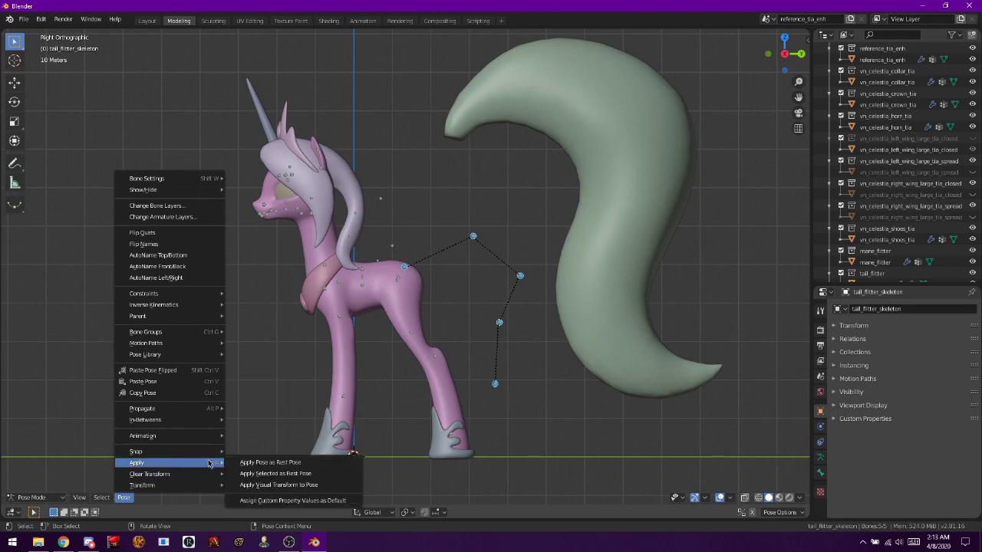
pyautogui.click(291, 463)
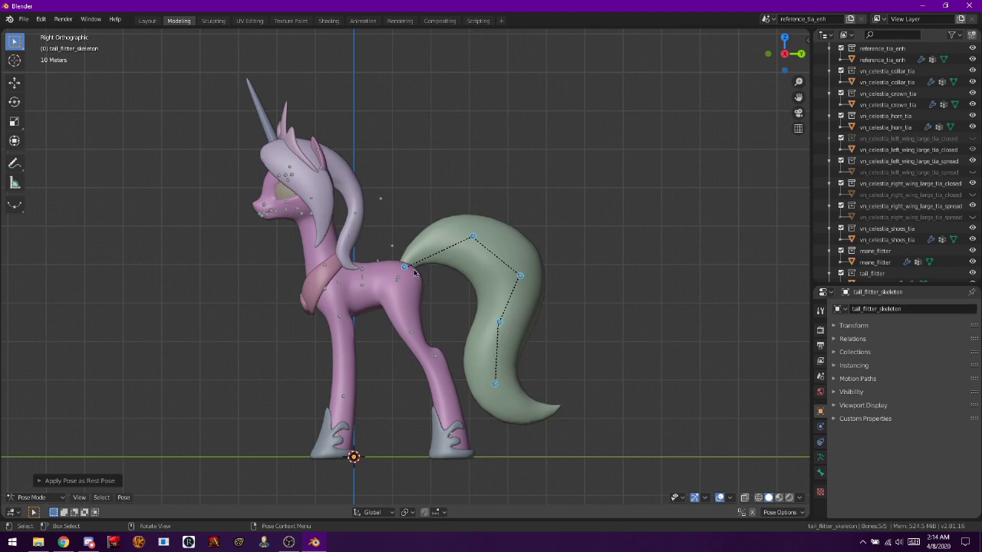
# - Join tail_flitter_skeleton into vn_celestia_left_wing_large_tia_spread_skeleton in Object Mode
pyautogui.click(35, 496)
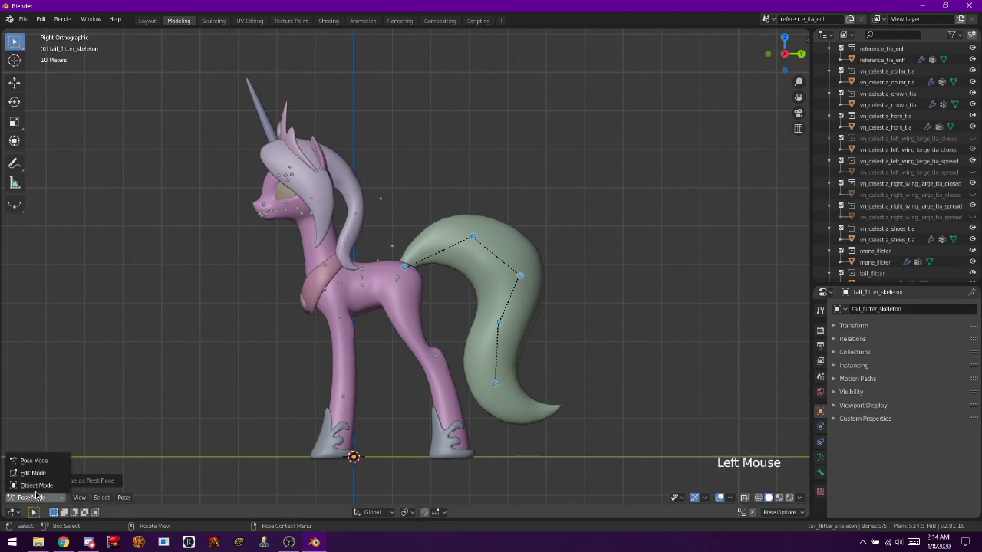
pyautogui.click(36, 485)
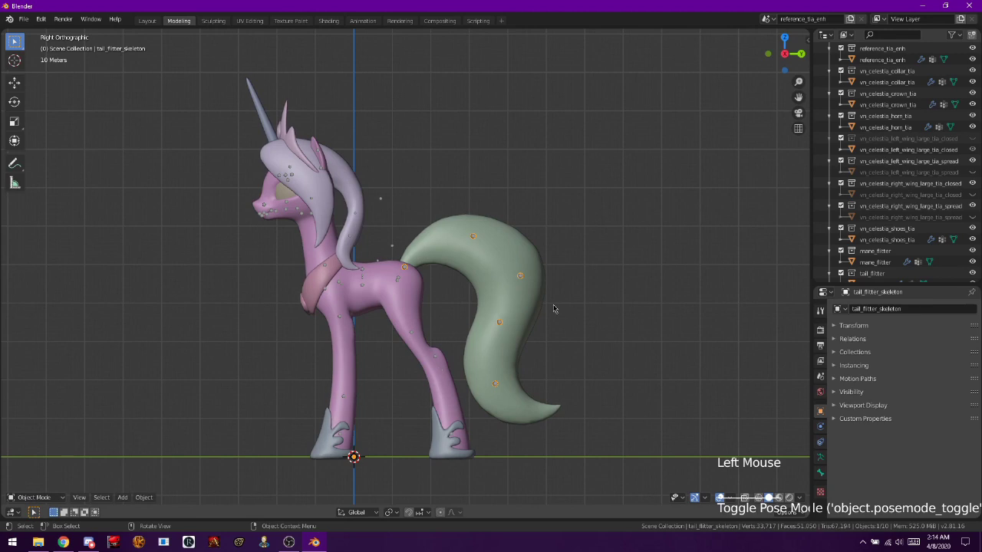
pyautogui.scroll(1, 555, 309)
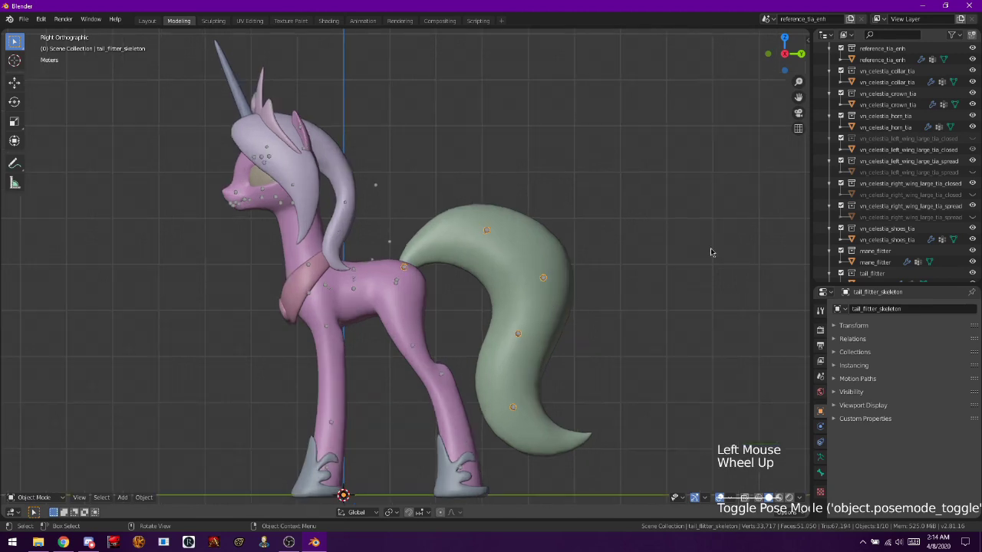
pyautogui.keyDown('shift'); pyautogui.click(397, 289); pyautogui.keyUp('shift')
pyautogui.rightClick(629, 271)
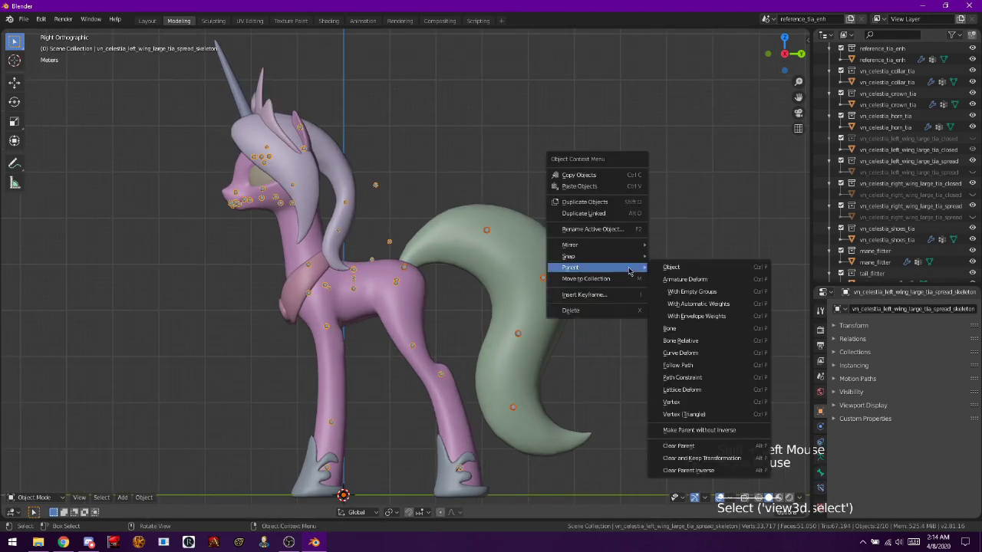
pyautogui.click(144, 497)
pyautogui.moveTo(162, 475)
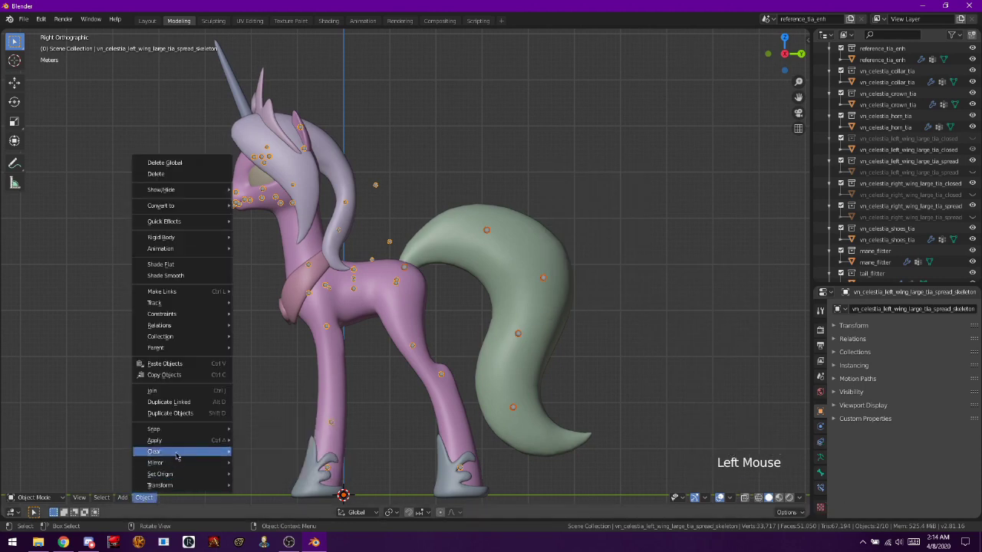
pyautogui.click(184, 393)
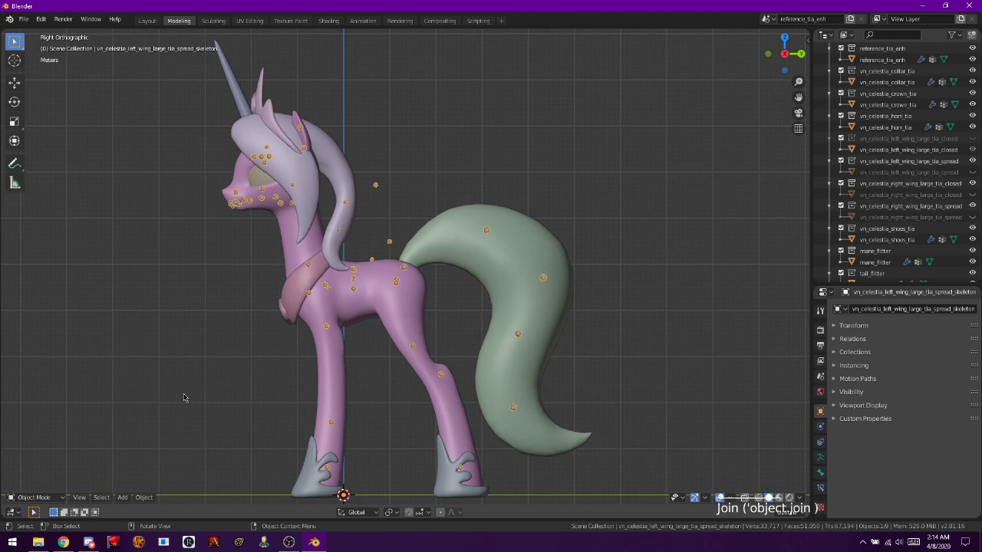
# - Test-rotate the selected bones in Pose Mode, dropping the ear bone from the selection, to check whether the tail mesh follows
pyautogui.click(29, 496)
pyautogui.click(30, 460)
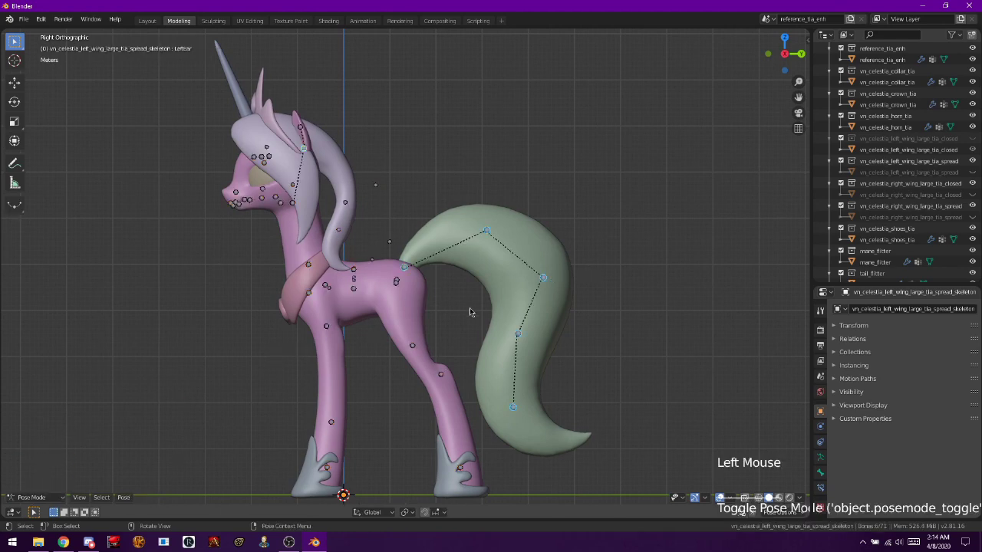
pyautogui.press('r')
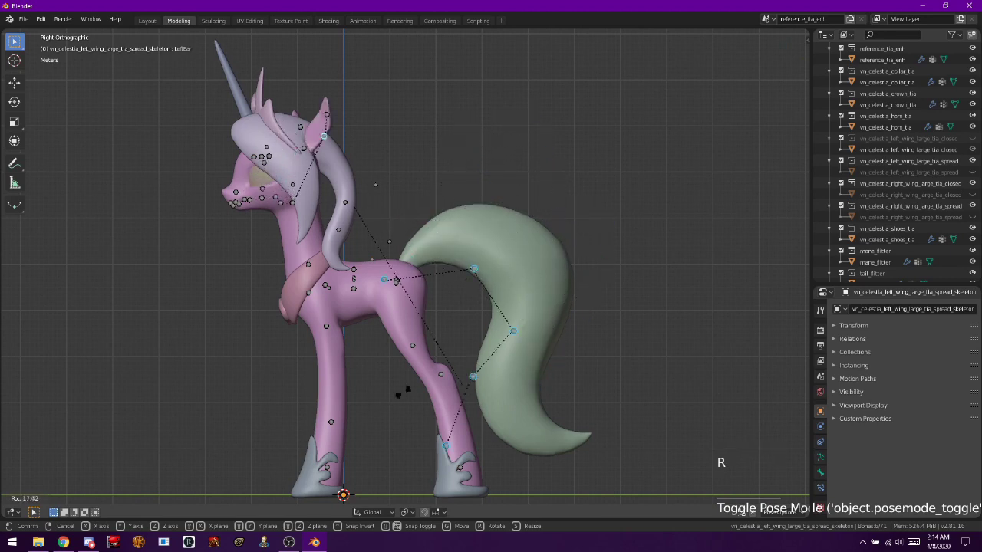
pyautogui.press('Escape')
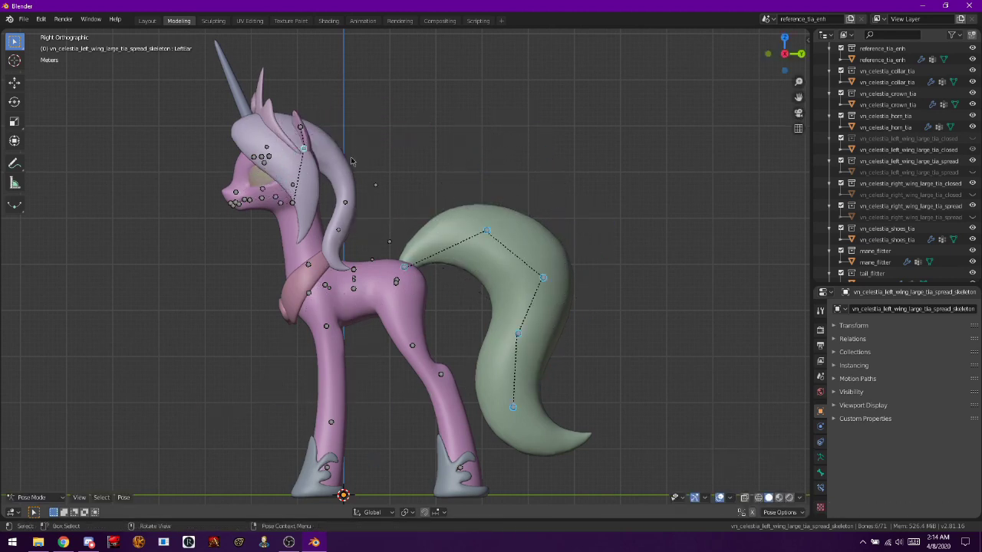
pyautogui.press('c')
pyautogui.rightClick(310, 148)
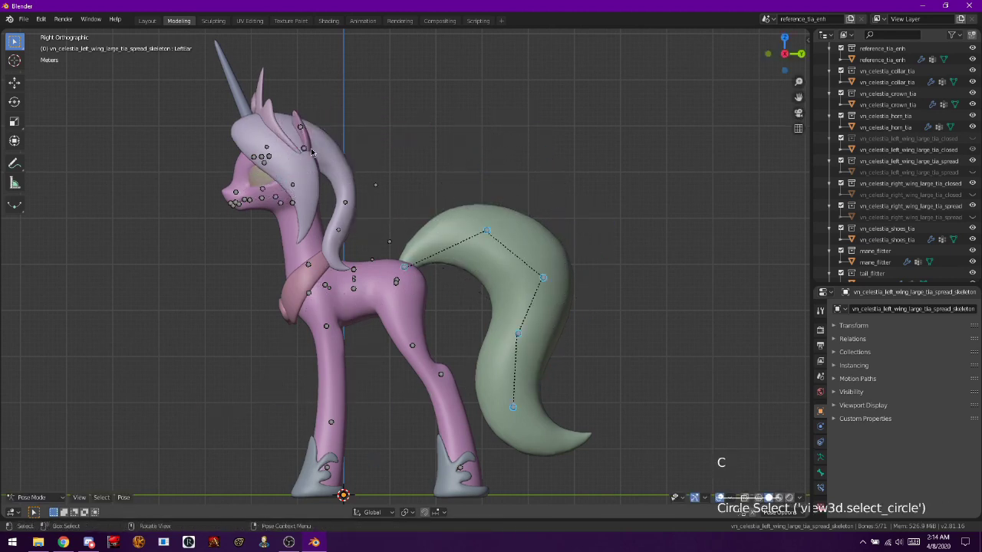
pyautogui.press('r')
pyautogui.rightClick(654, 251)
# - In Object Mode, parent the tail_flitter mesh to the merged skeleton using Armature Deform With Empty Groups
pyautogui.click(32, 496)
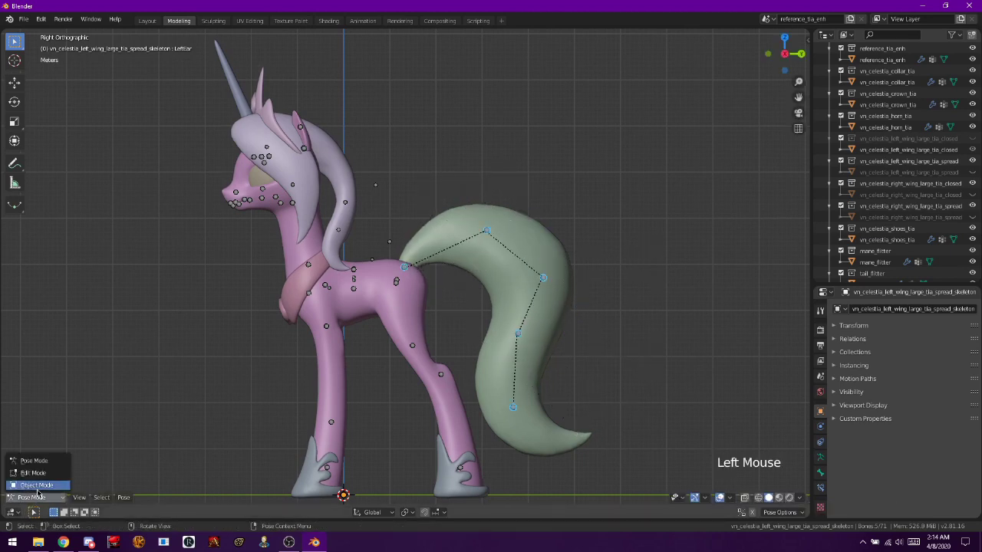
pyautogui.click(36, 484)
pyautogui.click(492, 261)
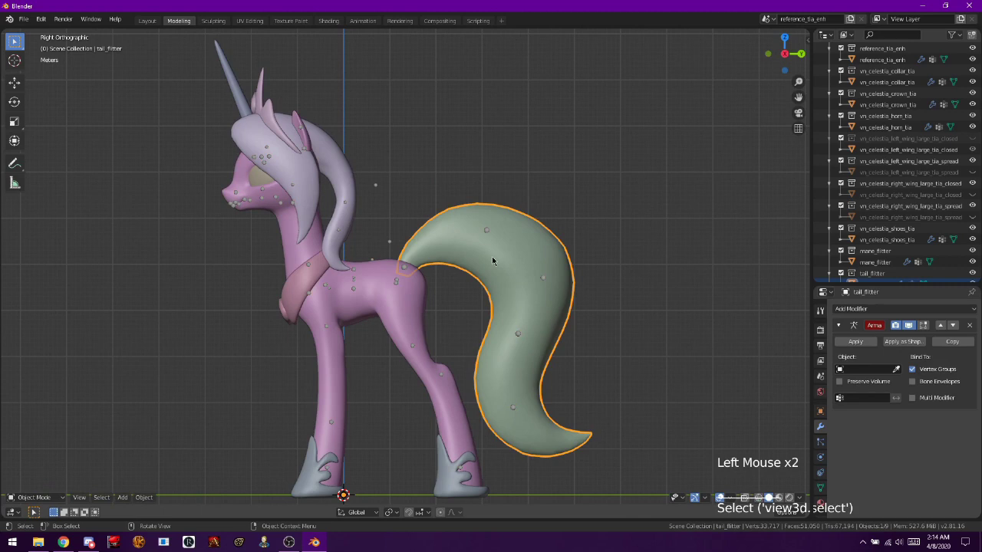
pyautogui.keyDown('shift'); pyautogui.click(376, 185); pyautogui.keyUp('shift')
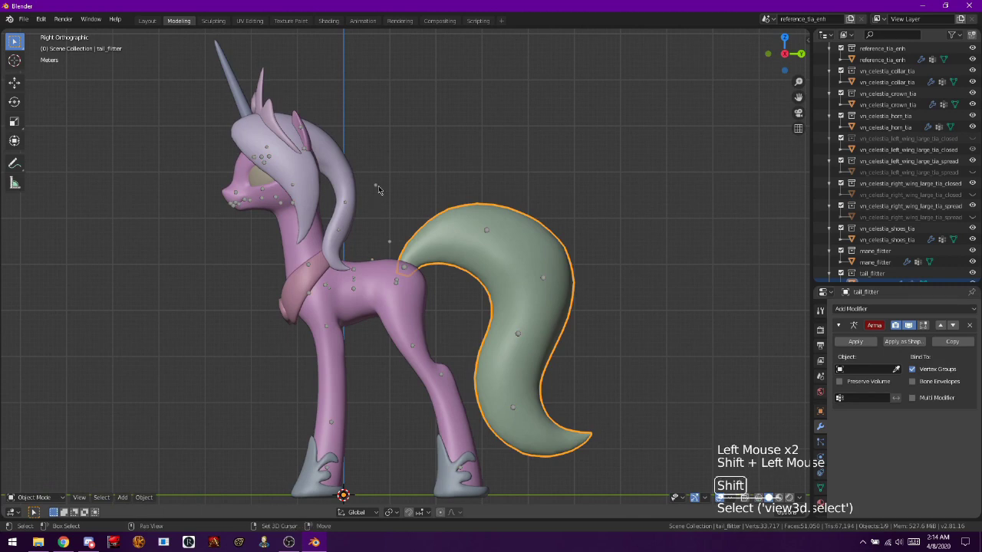
pyautogui.rightClick(575, 167)
pyautogui.moveTo(574, 167)
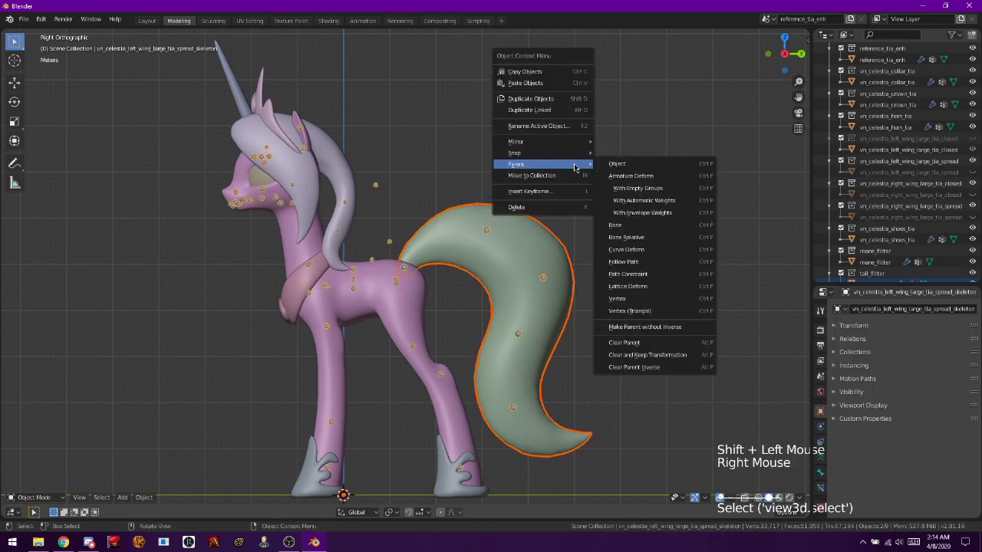
pyautogui.click(636, 188)
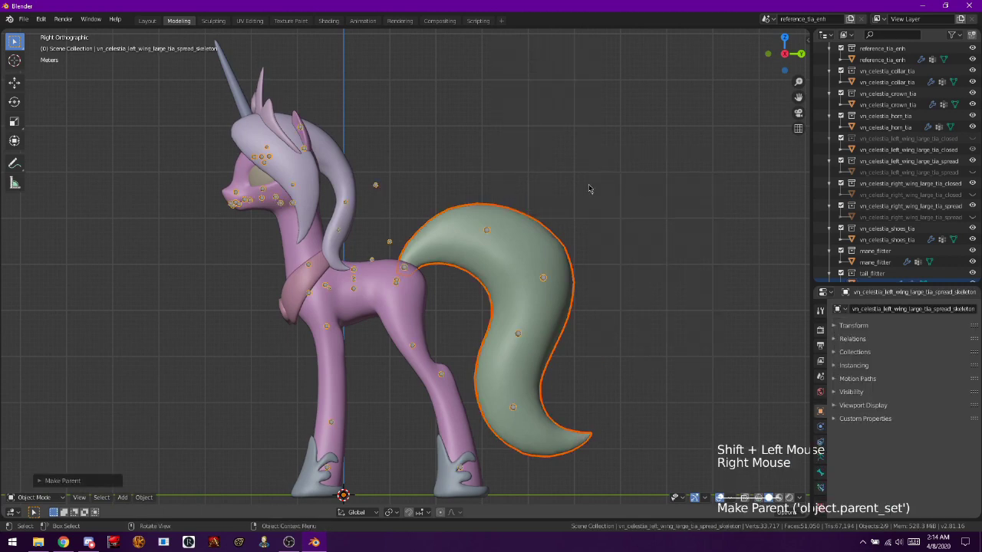
# - Test the parented tail mesh by rotating the tail bones in Pose Mode, and cancel the rotation
pyautogui.click(34, 497)
pyautogui.click(31, 469)
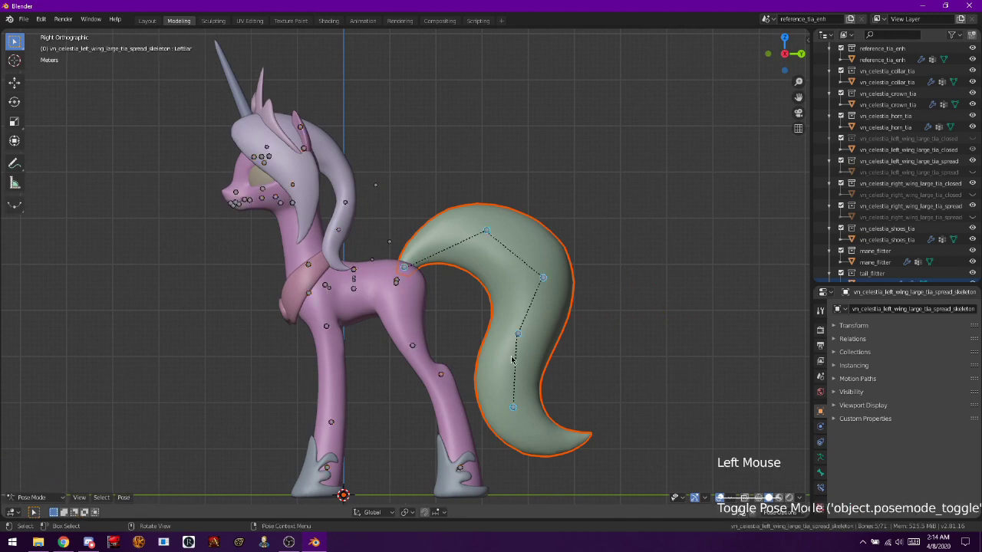
pyautogui.press('r')
pyautogui.press('Escape')
# - In Edit Mode, set Pelvis as the parent of the Tail1 bone at the tail's base, and return to Object Mode
pyautogui.click(54, 498)
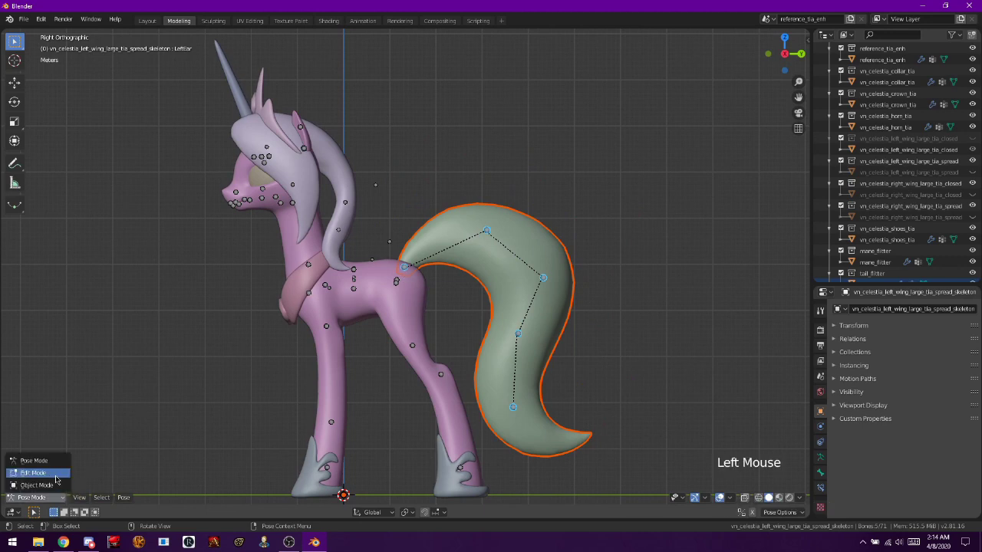
pyautogui.click(56, 479)
pyautogui.scroll(8, 357, 332)
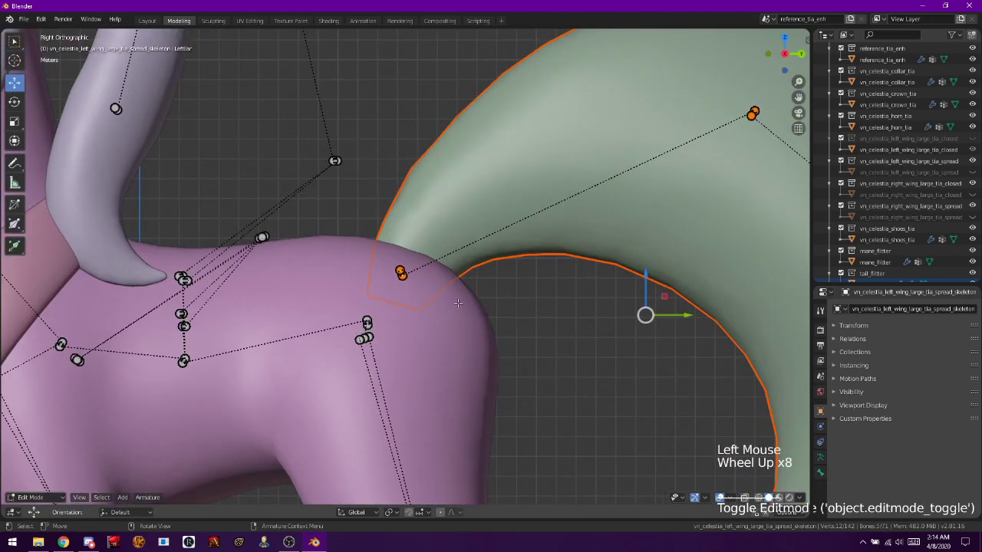
pyautogui.click(399, 270)
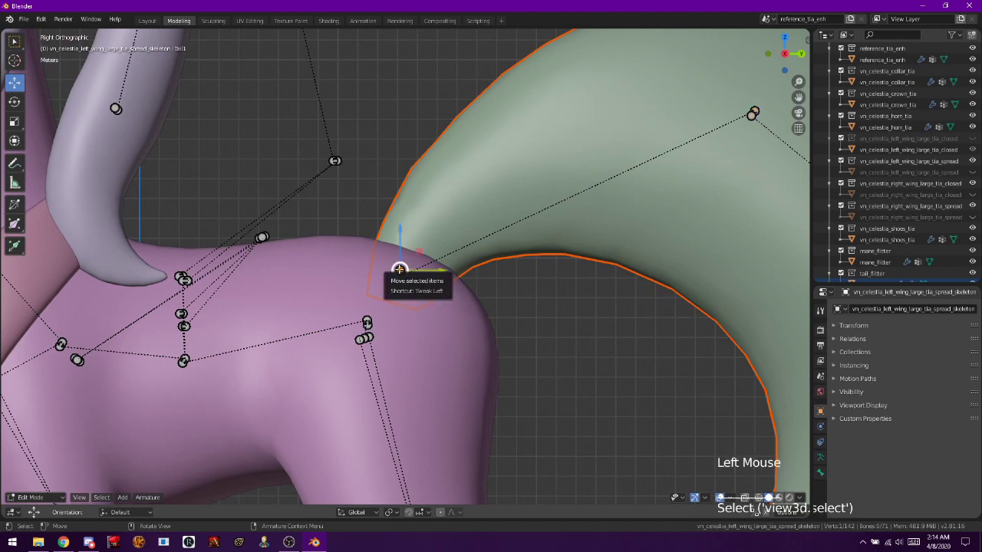
pyautogui.click(820, 473)
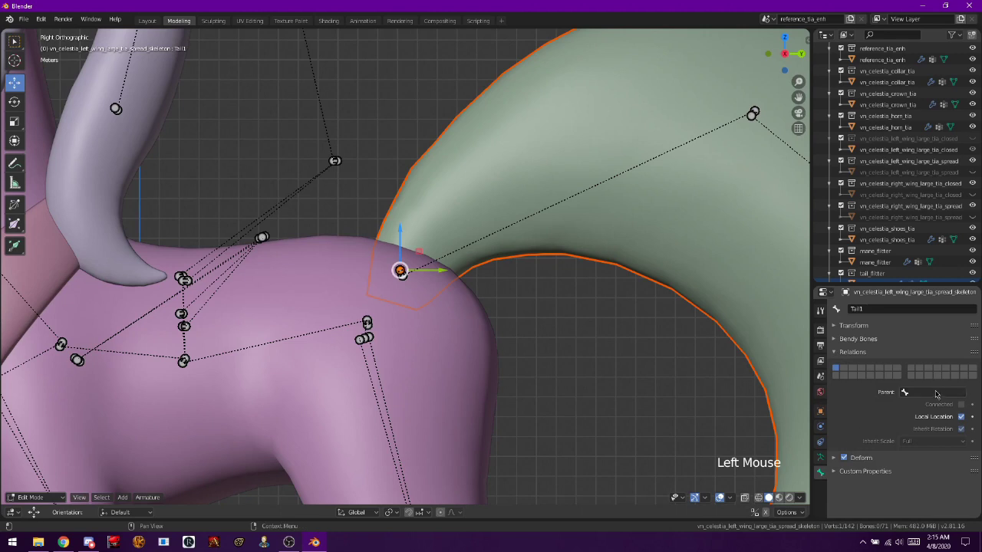
pyautogui.click(936, 393)
pyautogui.scroll(-20, 920, 392)
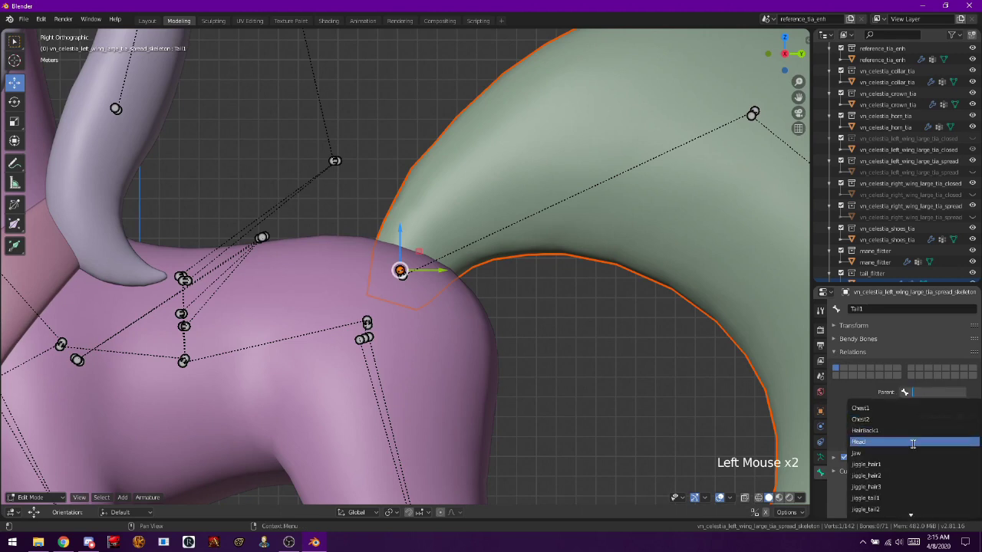
pyautogui.scroll(-5, 912, 443)
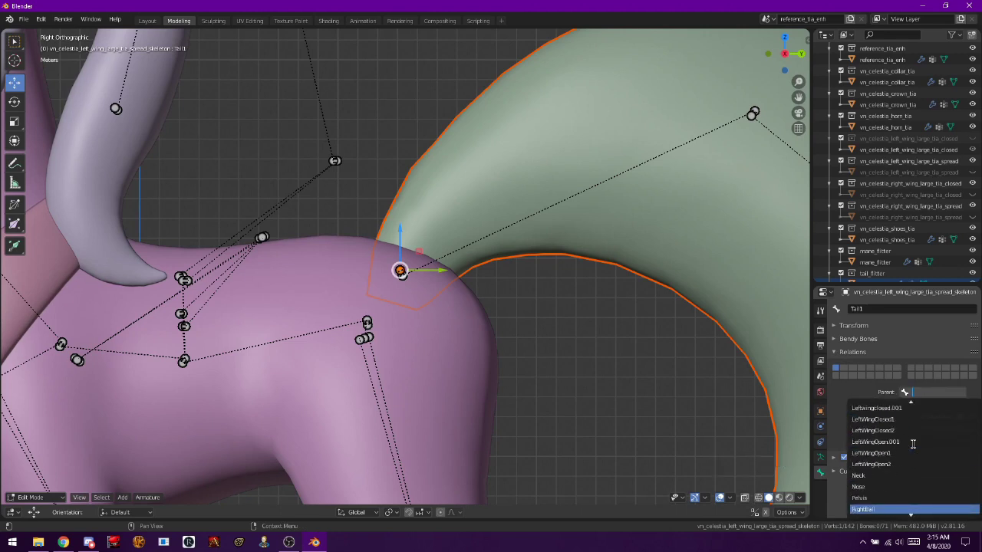
pyautogui.click(886, 443)
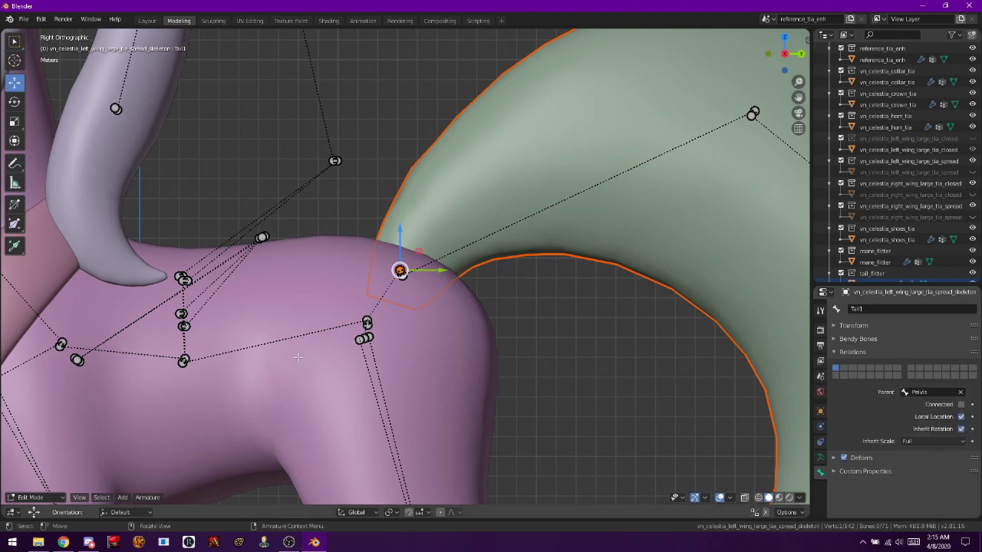
pyautogui.scroll(-8, 297, 357)
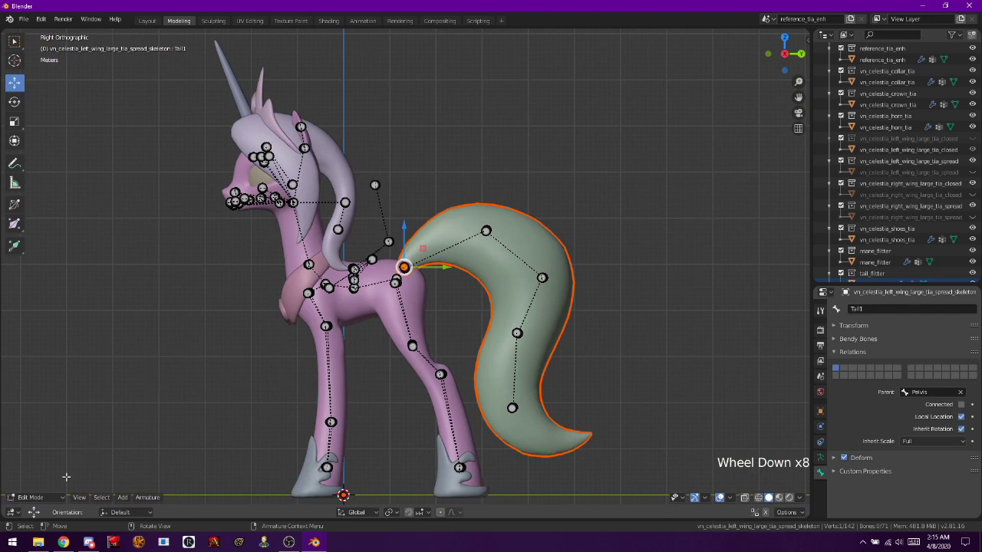
pyautogui.click(35, 497)
pyautogui.click(27, 484)
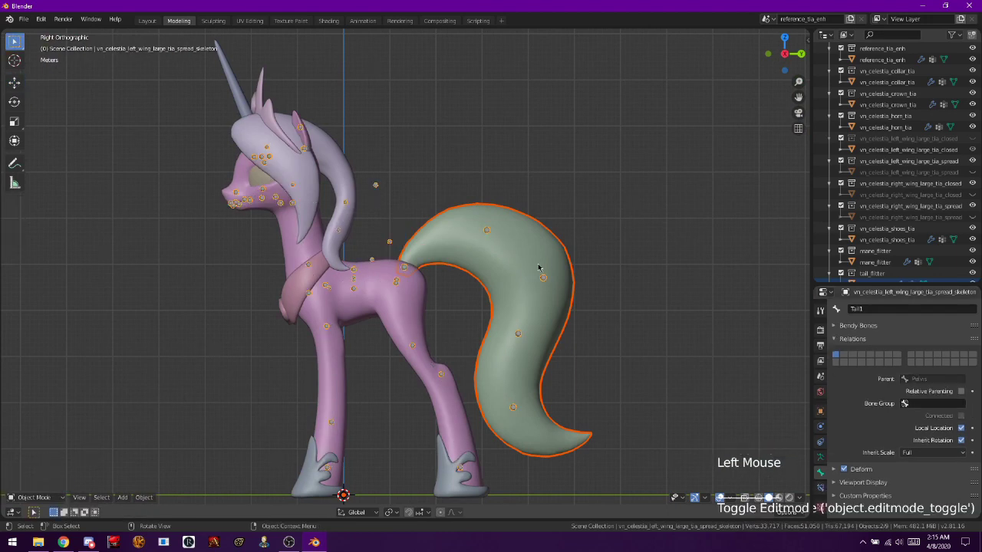
# - Unhide the left and right wing objects, both the closed and the spread versions
pyautogui.click(972, 138)
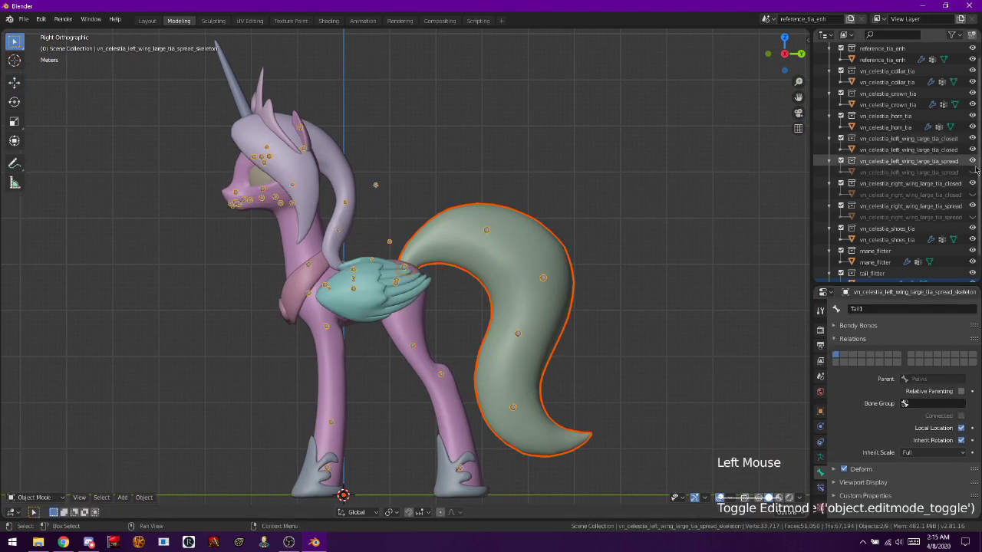
pyautogui.click(972, 172)
pyautogui.click(972, 194)
pyautogui.click(972, 217)
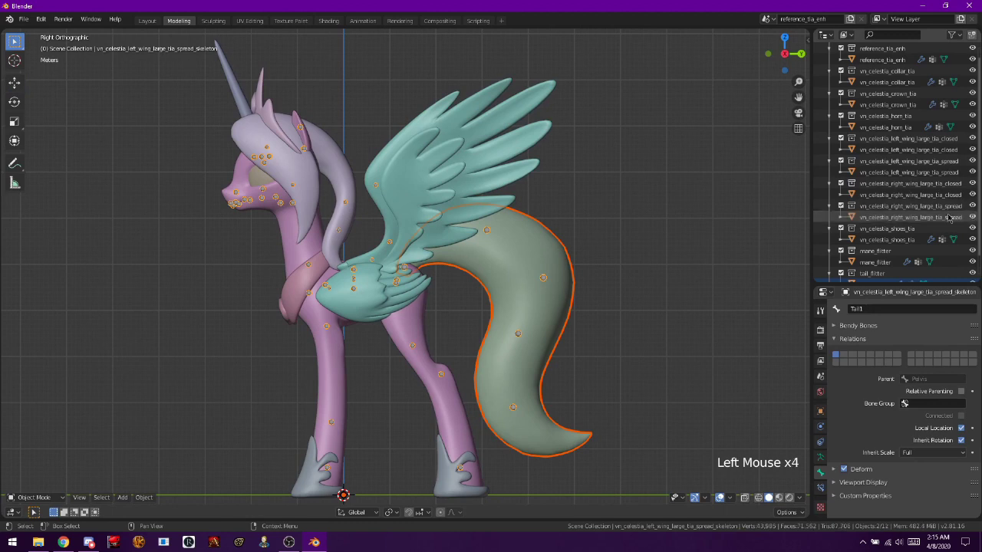
# - Select the merged skeleton vn_celestia_left_wing_large_tia_spread_skeleton and insert a Location keyframe on it
pyautogui.click(542, 282)
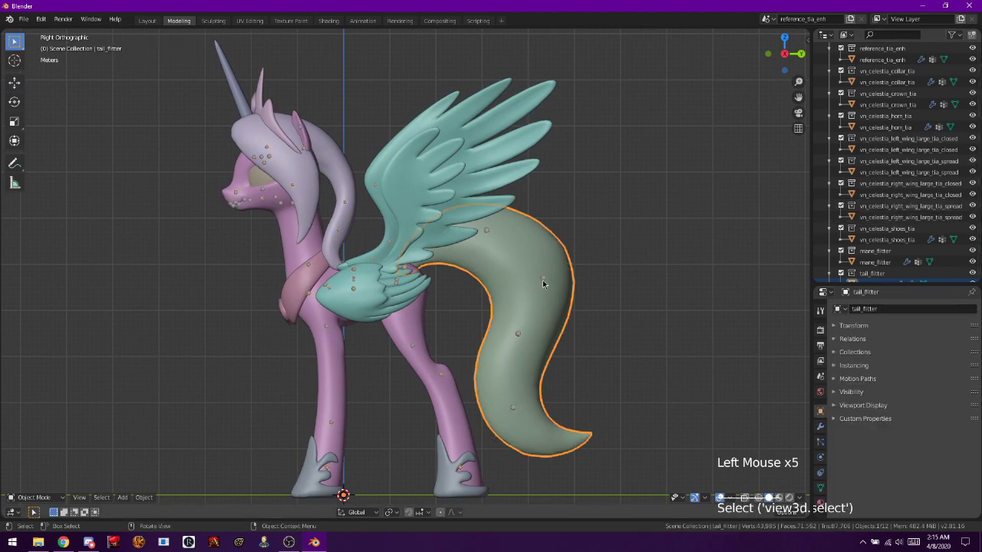
pyautogui.click(347, 208)
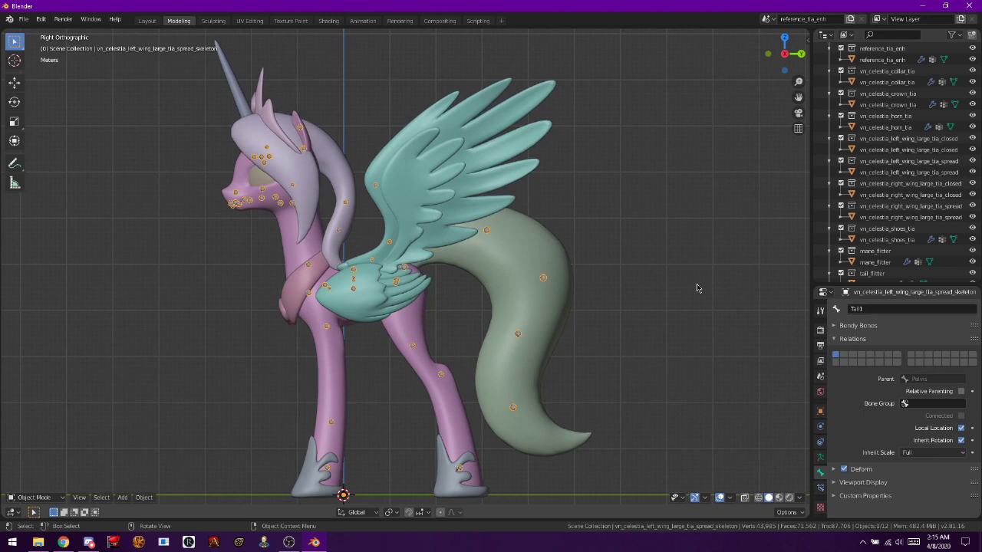
pyautogui.press('i')
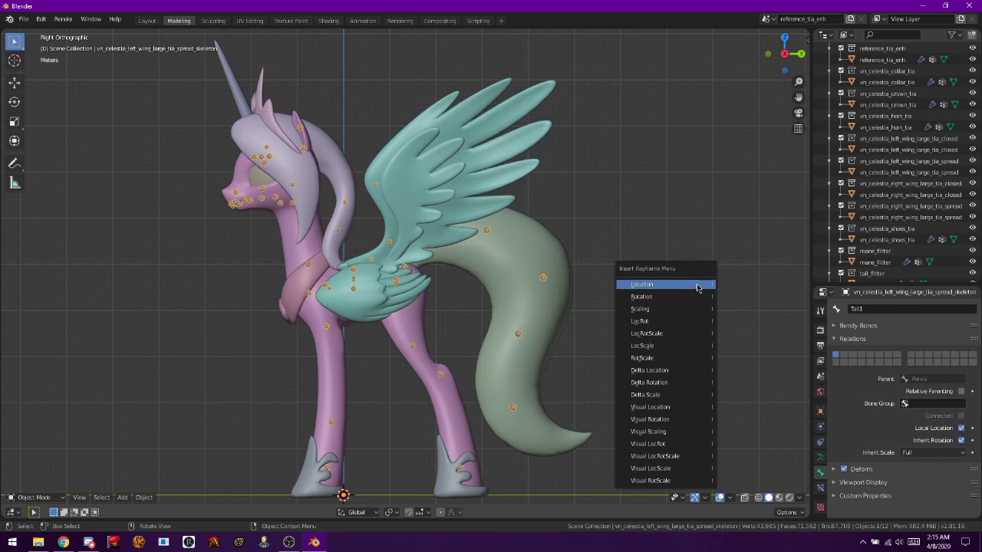
pyautogui.click(697, 285)
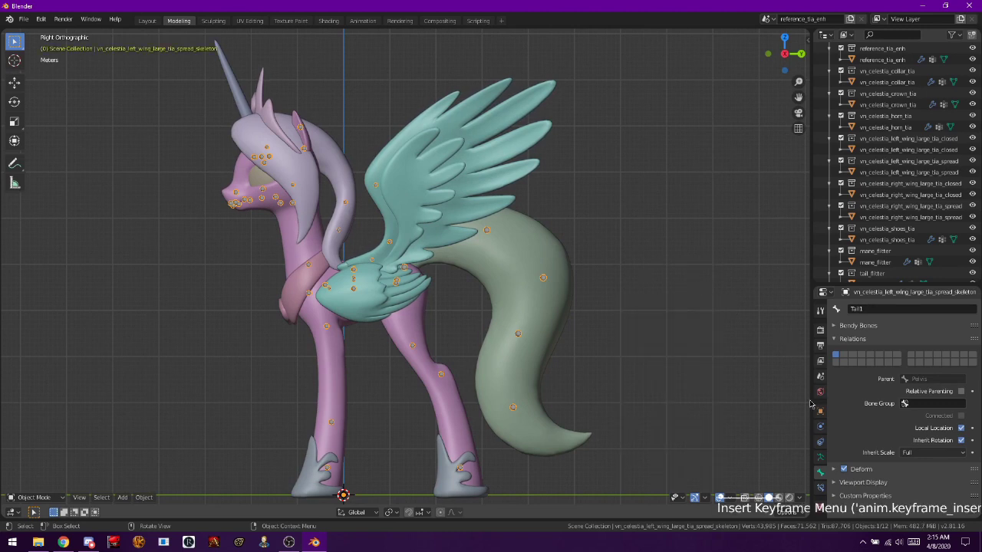
# - Open the Source Engine Exportables in the scene properties and enlarge the list until all its entries fit
pyautogui.click(819, 375)
pyautogui.scroll(-3, 888, 416)
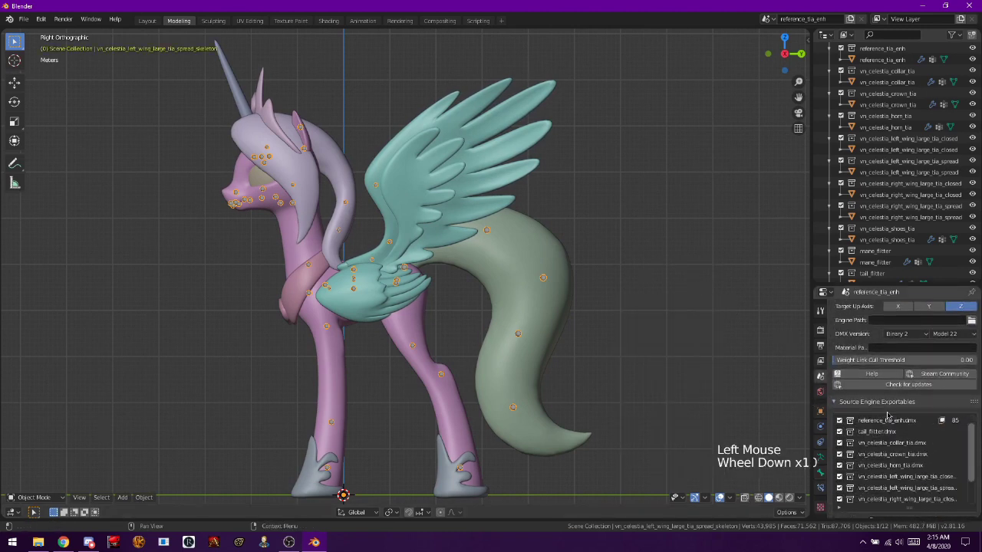
pyautogui.scroll(-1, 894, 460)
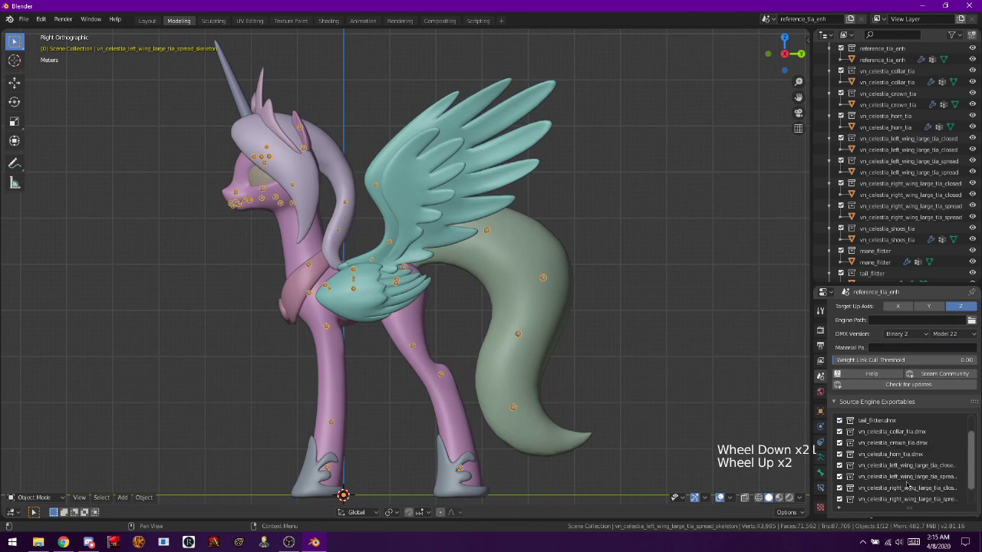
pyautogui.scroll(4, 907, 483)
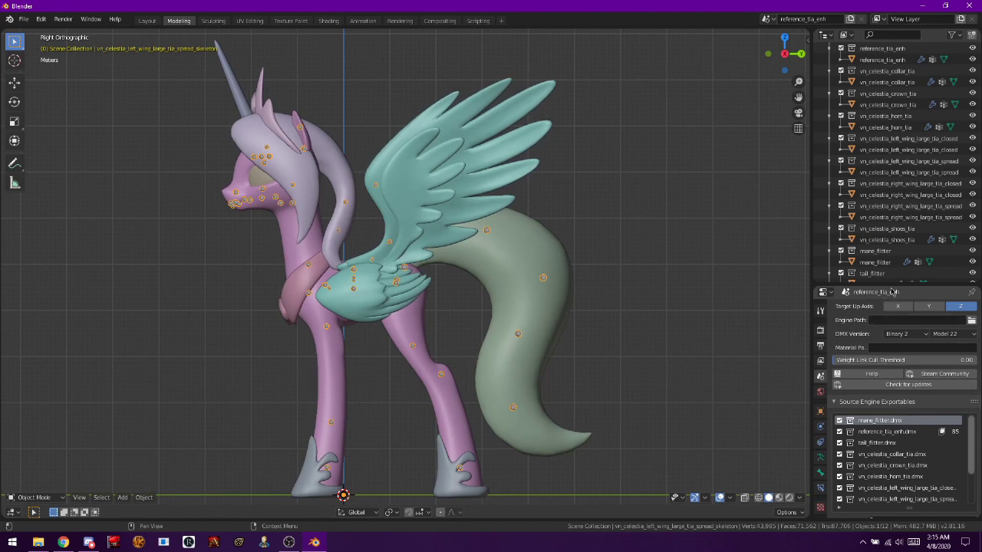
pyautogui.moveTo(897, 285); pyautogui.dragTo(896, 184)
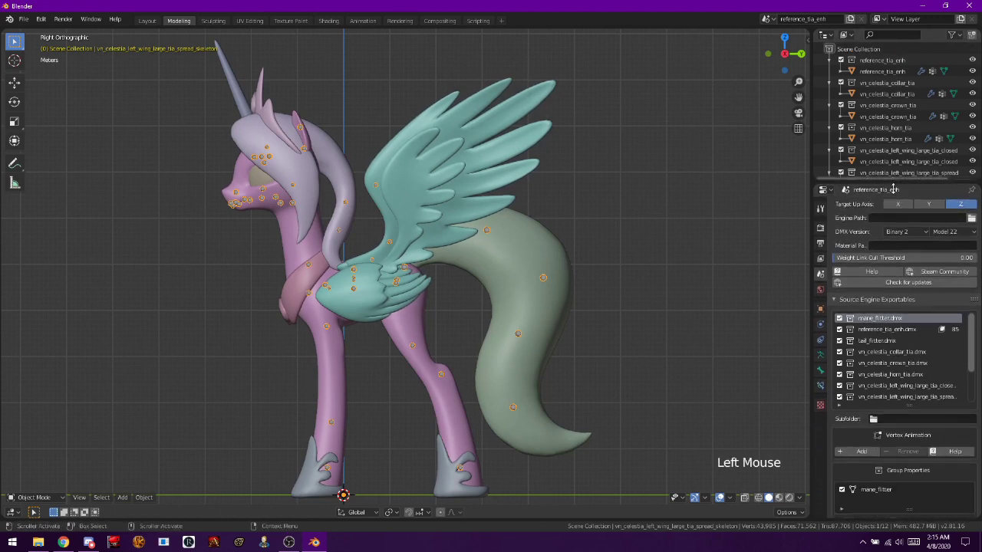
pyautogui.moveTo(910, 405); pyautogui.dragTo(907, 449)
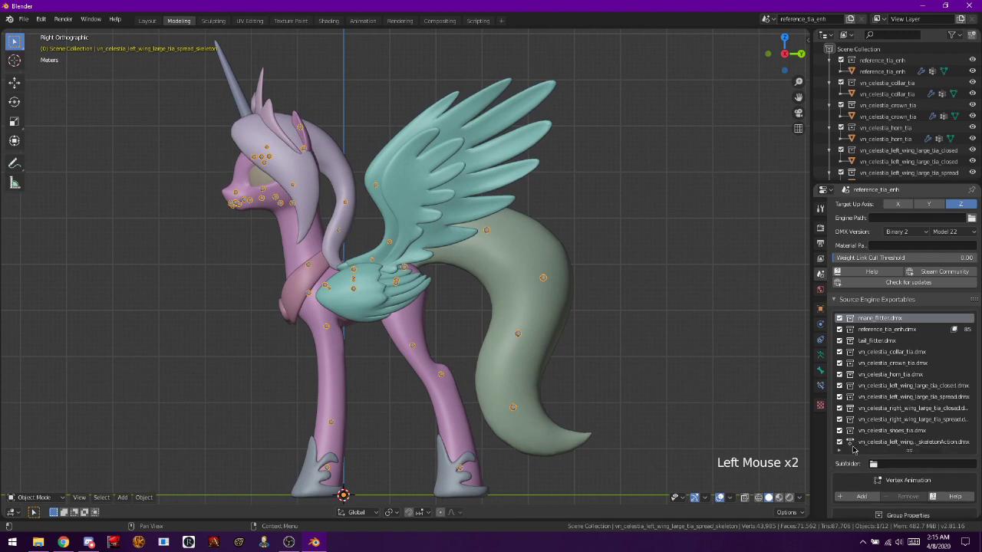
# - Go through the export entries one by one, from the skeleton action up to the mane, checking which object each represents
pyautogui.click(852, 443)
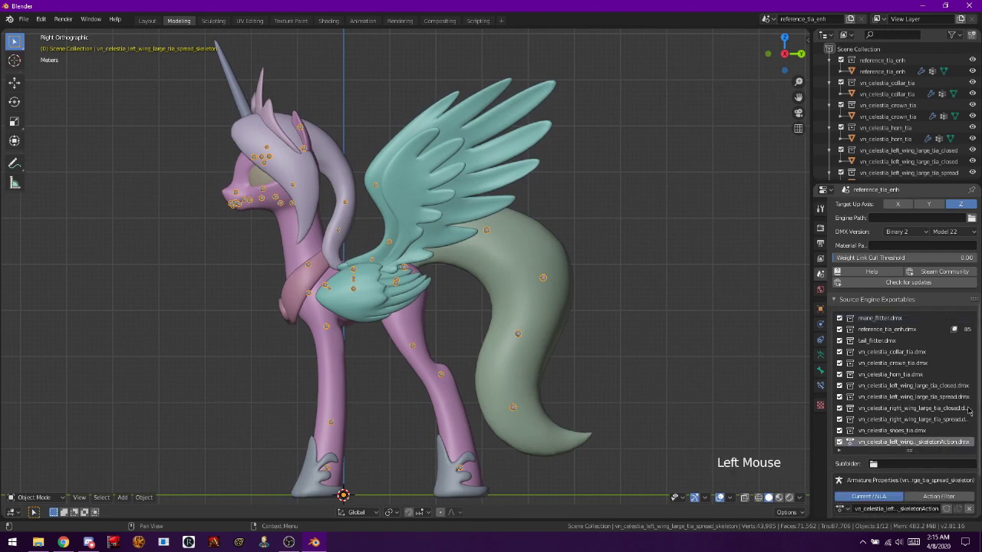
pyautogui.scroll(-3, 853, 446)
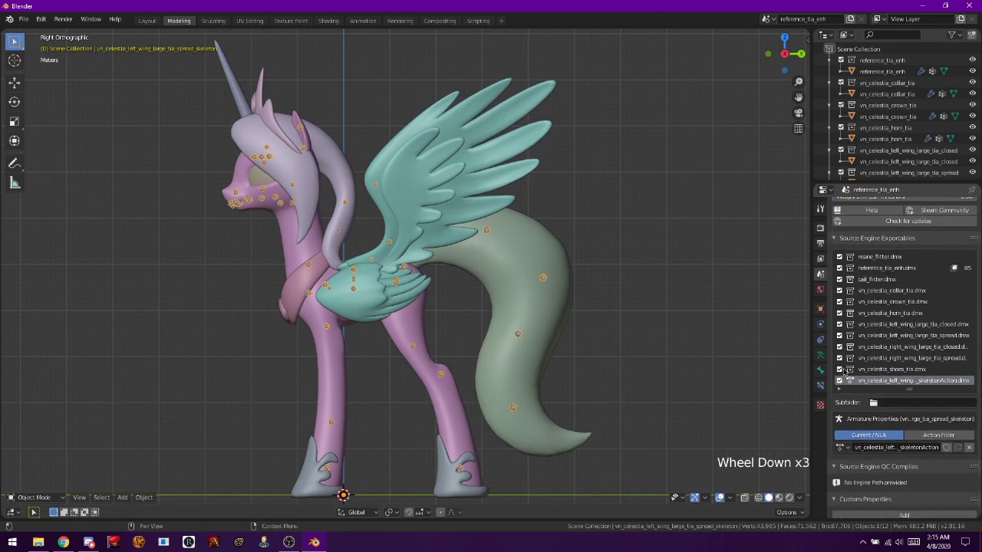
pyautogui.click(852, 370)
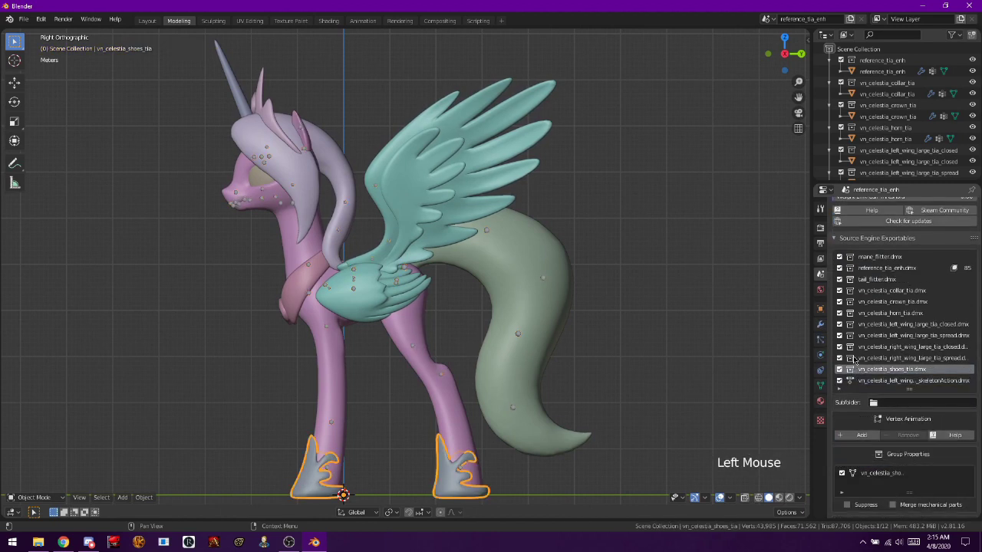
pyautogui.click(854, 358)
pyautogui.click(850, 347)
pyautogui.click(851, 336)
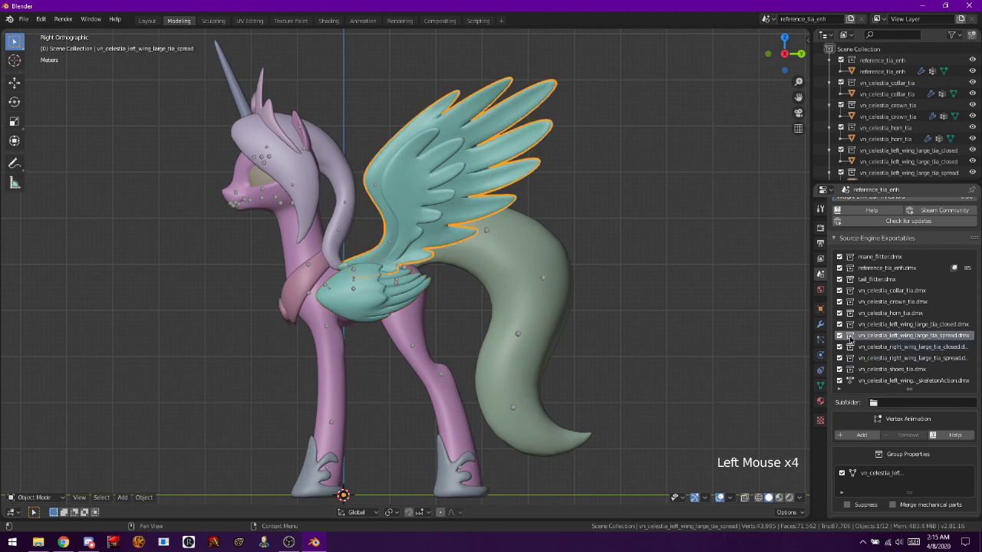
pyautogui.click(851, 324)
pyautogui.click(851, 313)
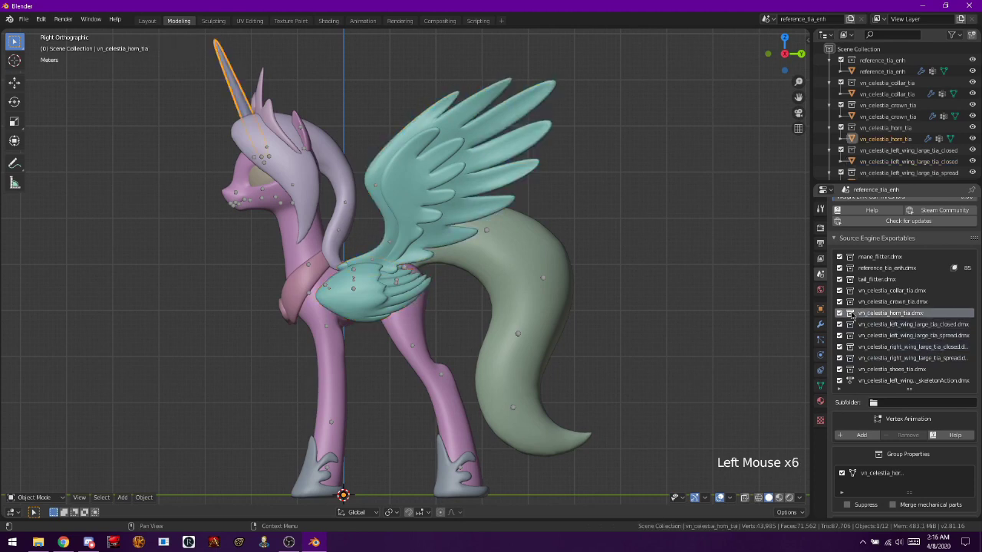
pyautogui.click(850, 302)
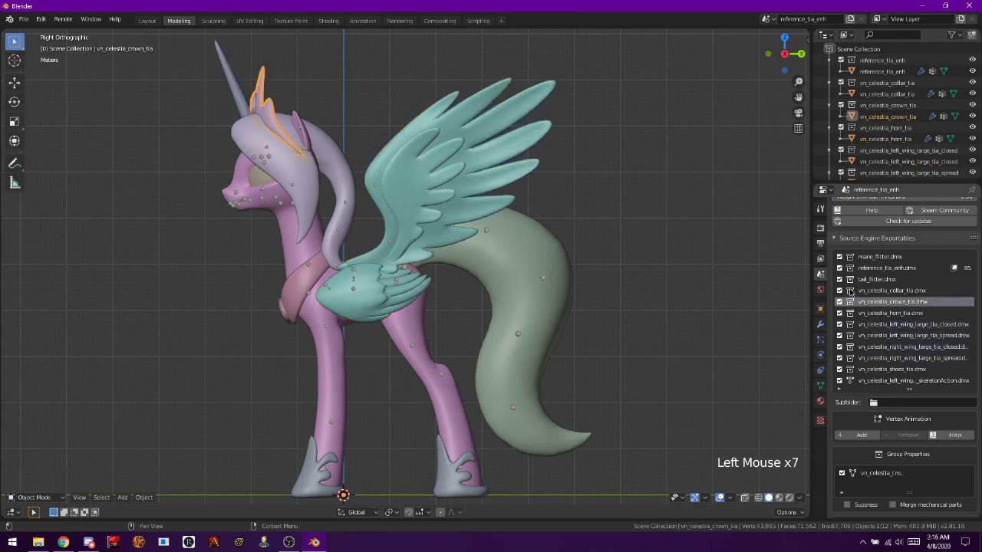
pyautogui.click(850, 290)
pyautogui.click(850, 280)
pyautogui.click(851, 268)
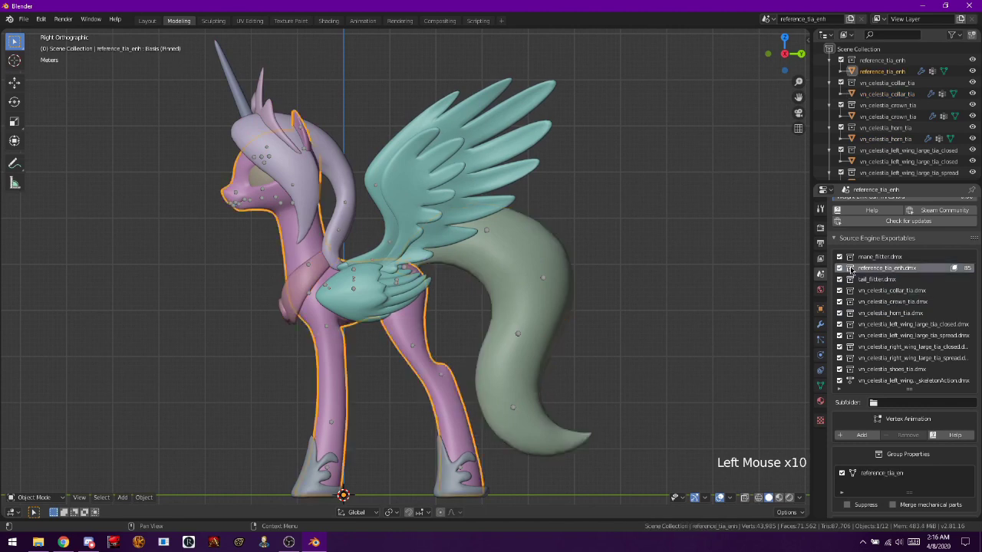
pyautogui.click(849, 258)
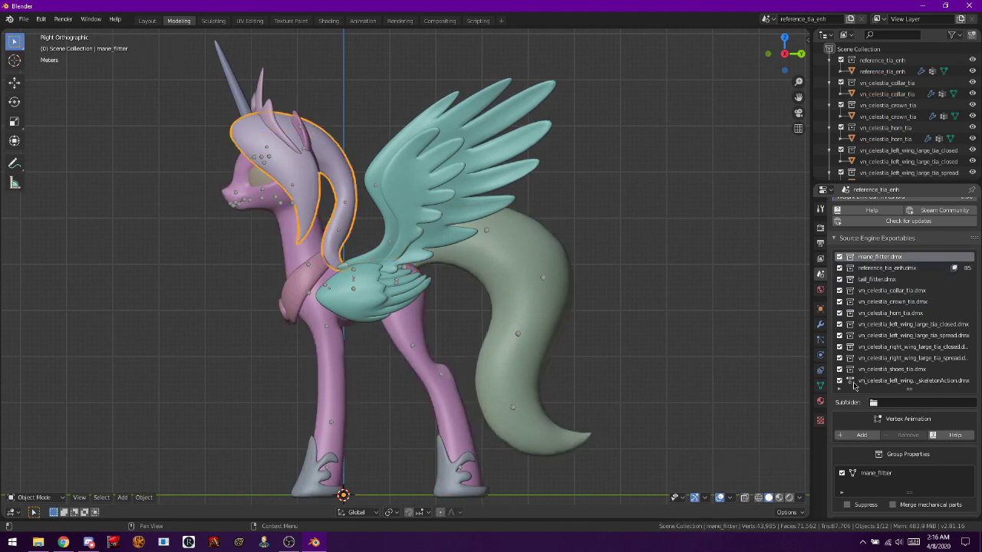
# - Rename the merged skeleton's action to ragdoll in its armature export properties
pyautogui.click(851, 381)
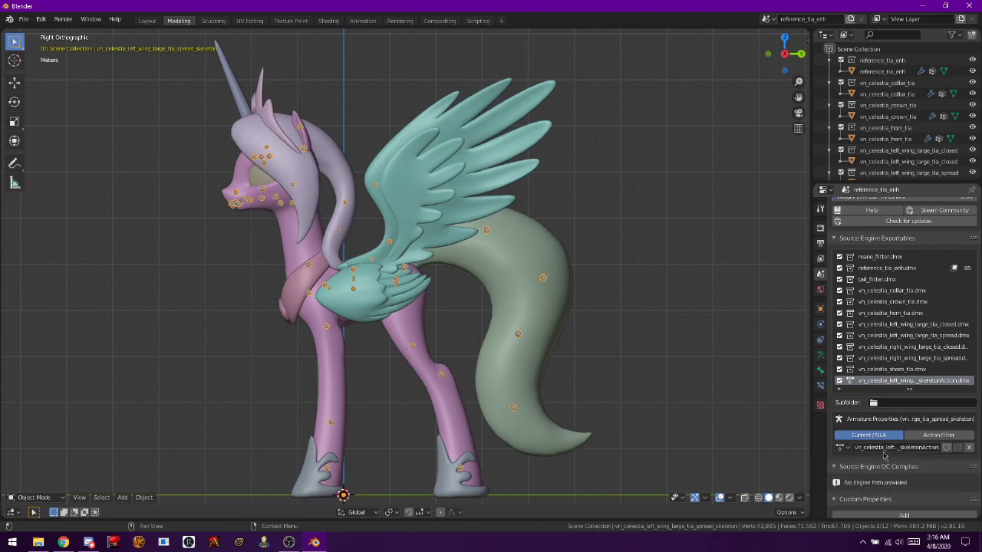
pyautogui.click(884, 448)
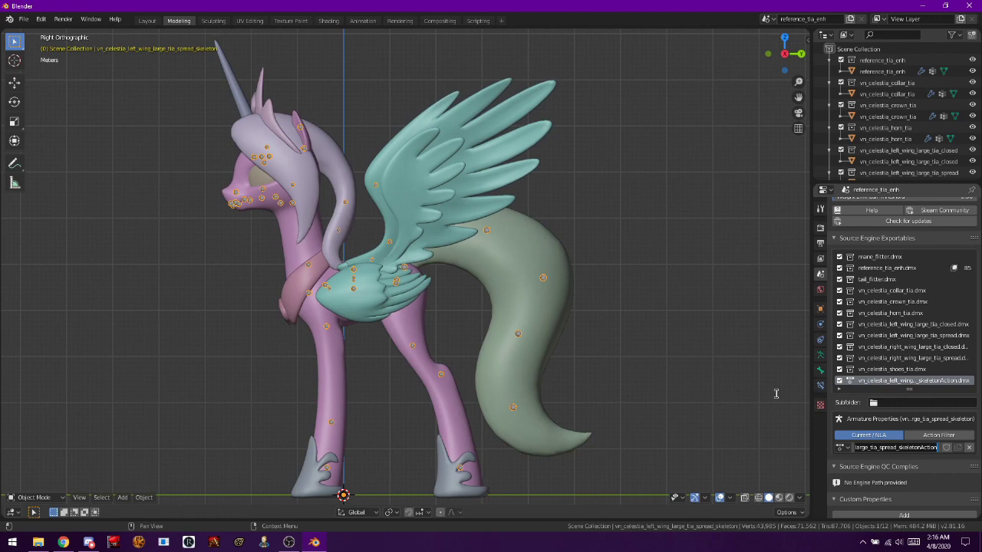
pyautogui.write('m')
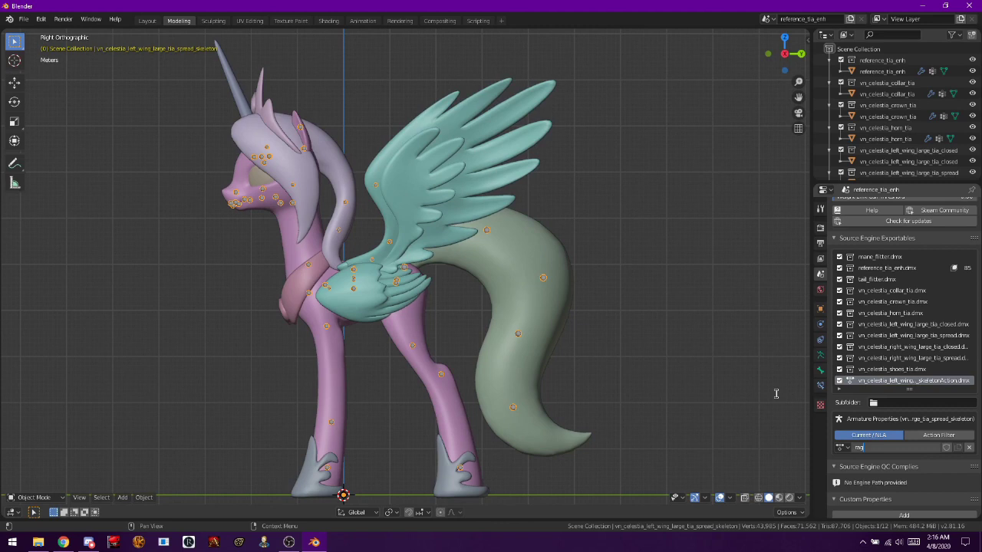
pyautogui.write('agdoll')
pyautogui.press('Return')
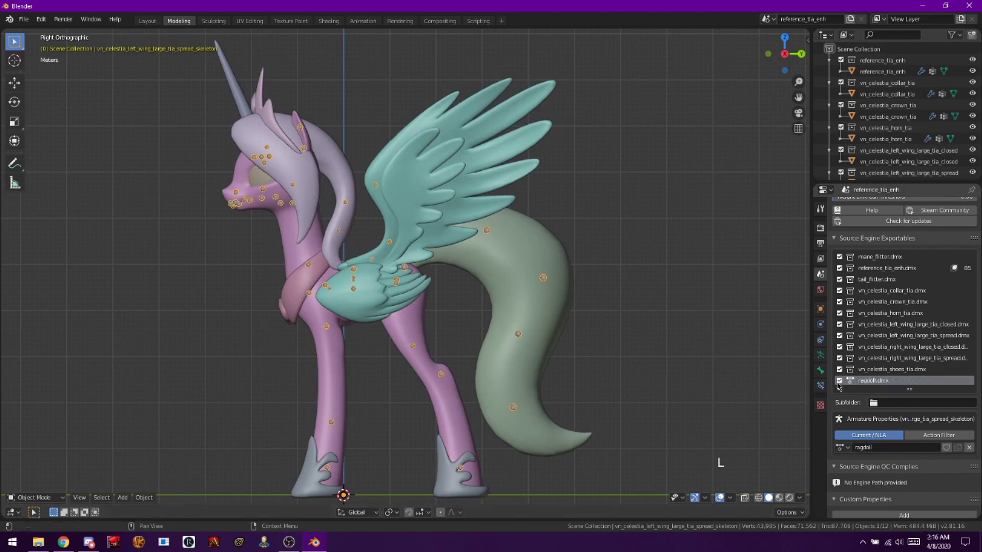
# - Select the reference_tia_enh body and check its shape keys, leaving Basis as the active key
pyautogui.scroll(4, 979, 368)
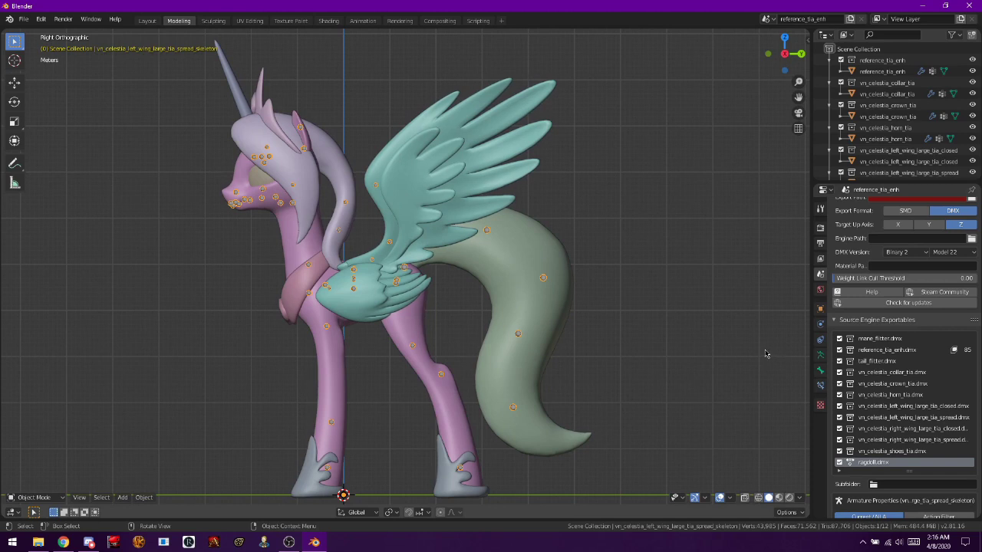
pyautogui.click(296, 252)
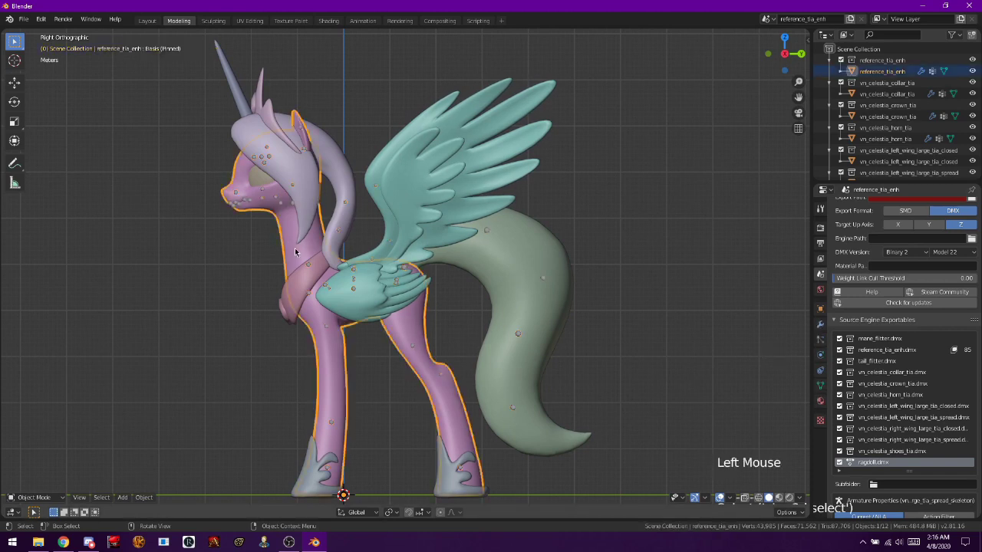
pyautogui.click(820, 385)
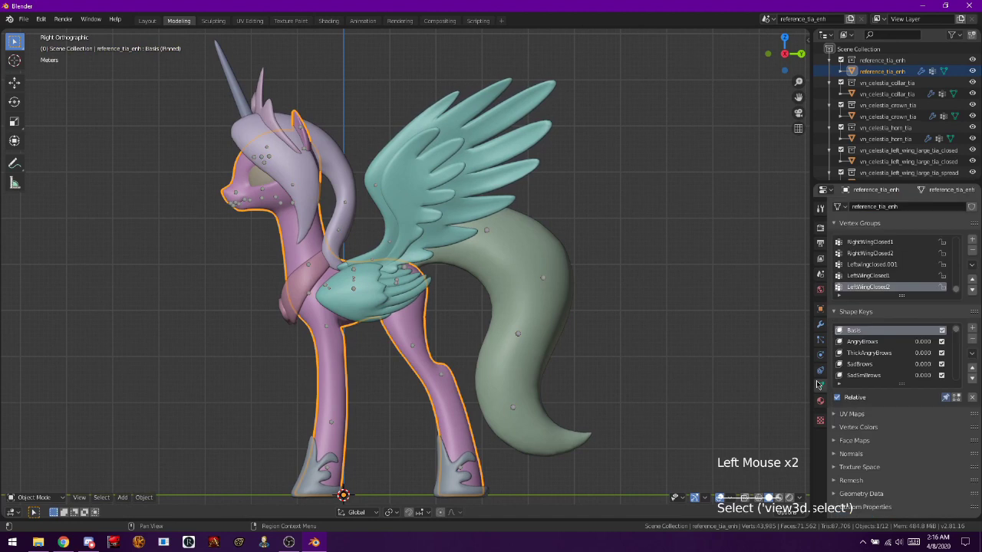
pyautogui.click(870, 342)
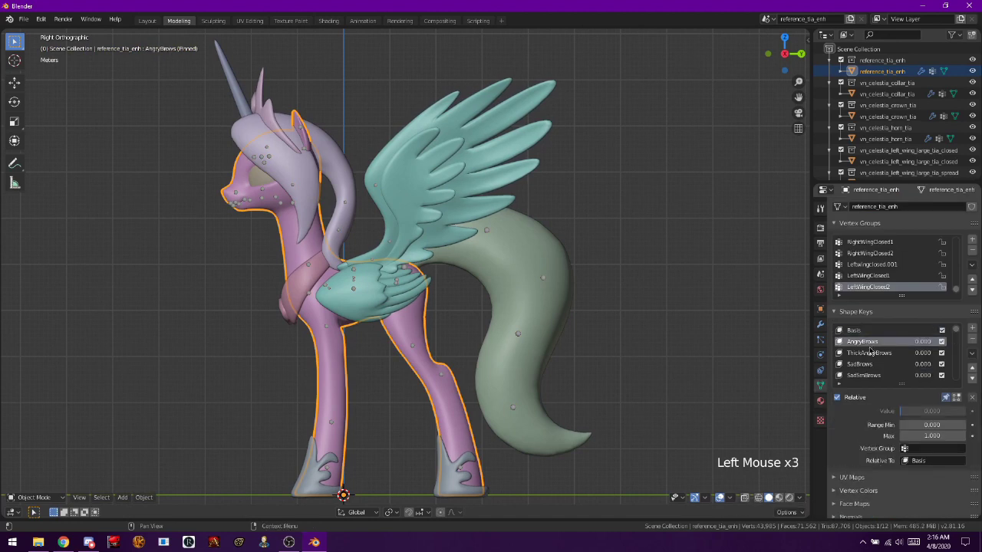
pyautogui.click(871, 331)
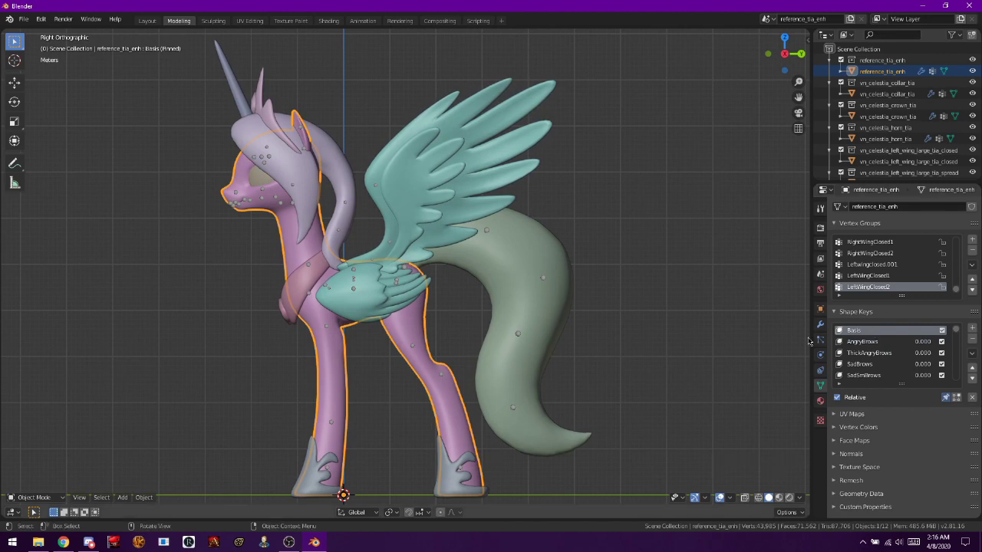
# - Set the Source Engine export path to the folder E:\Model Stuff\WIP\Tutorial\
pyautogui.click(819, 277)
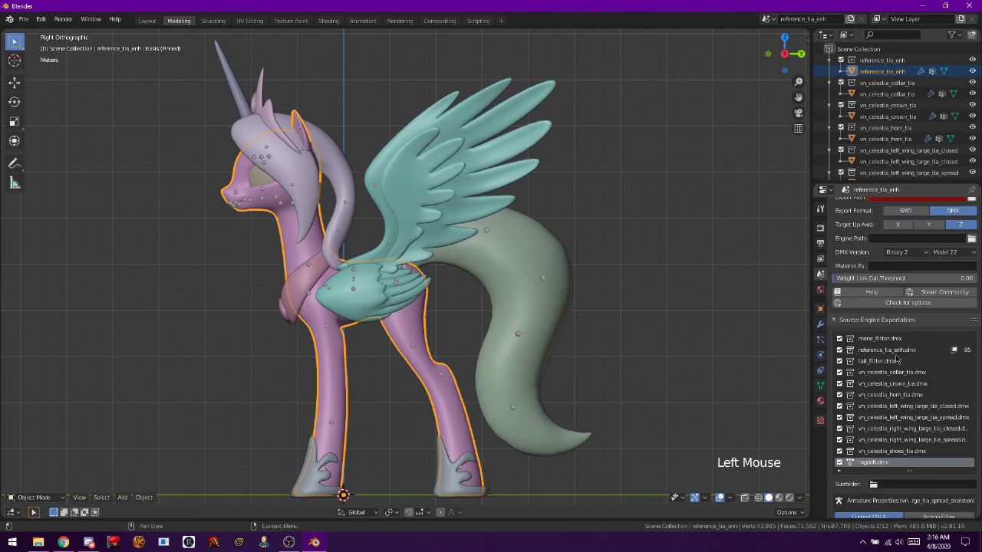
pyautogui.scroll(3, 941, 393)
pyautogui.scroll(3, 941, 392)
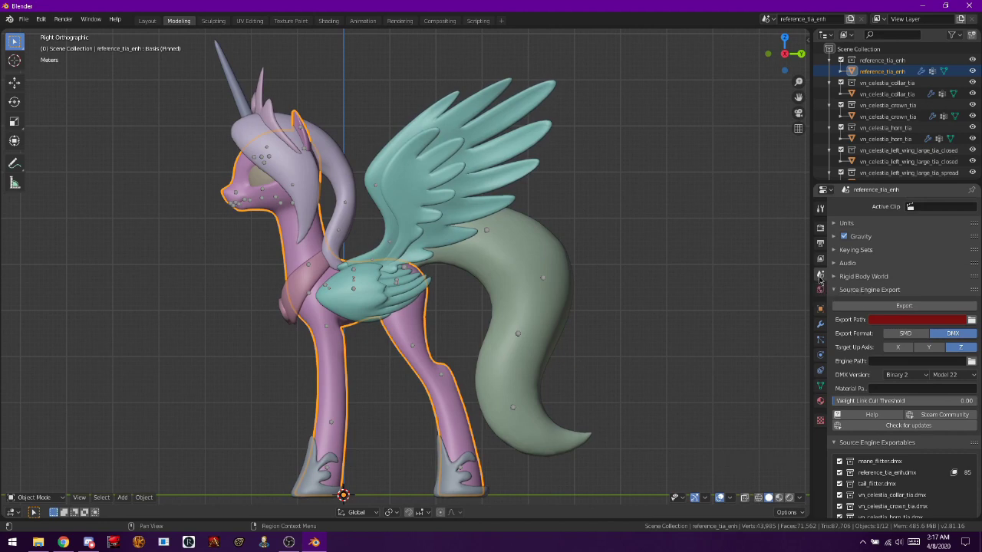
pyautogui.click(970, 322)
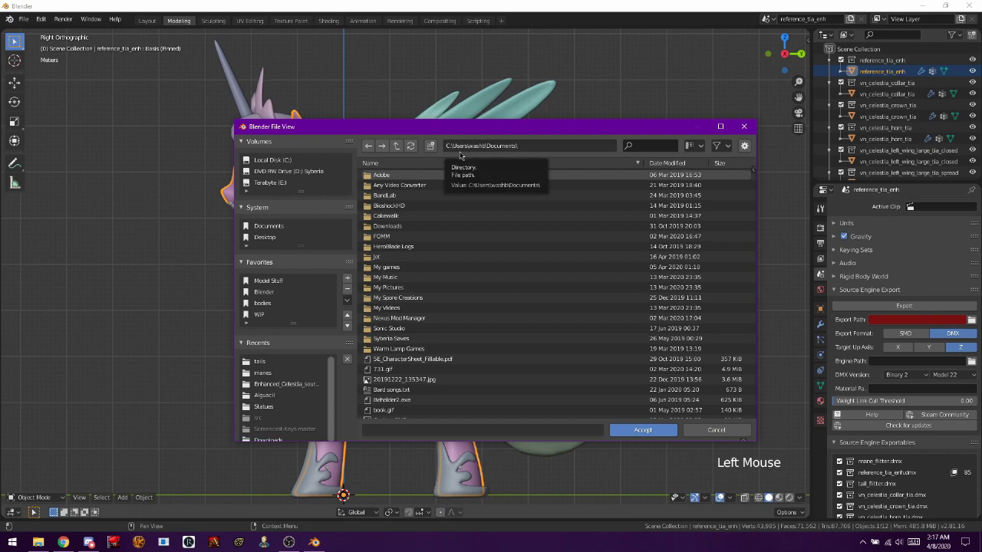
pyautogui.click(276, 284)
pyautogui.scroll(-2, 416, 293)
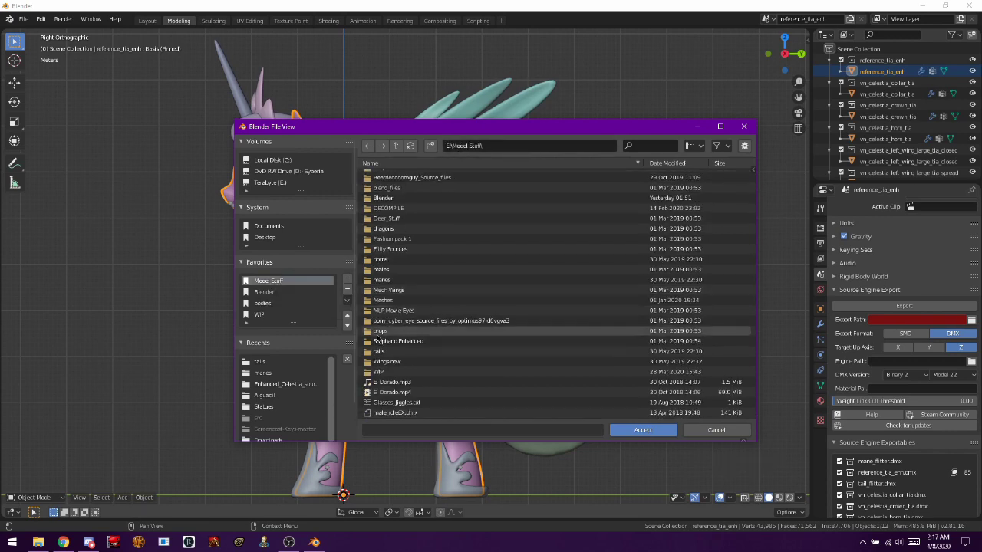
pyautogui.click(379, 372)
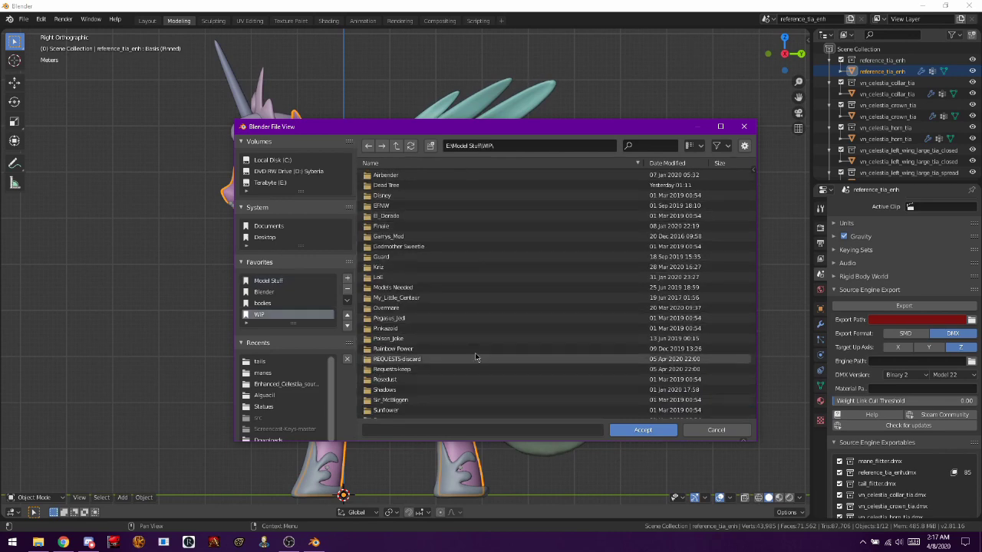
pyautogui.scroll(-3, 476, 357)
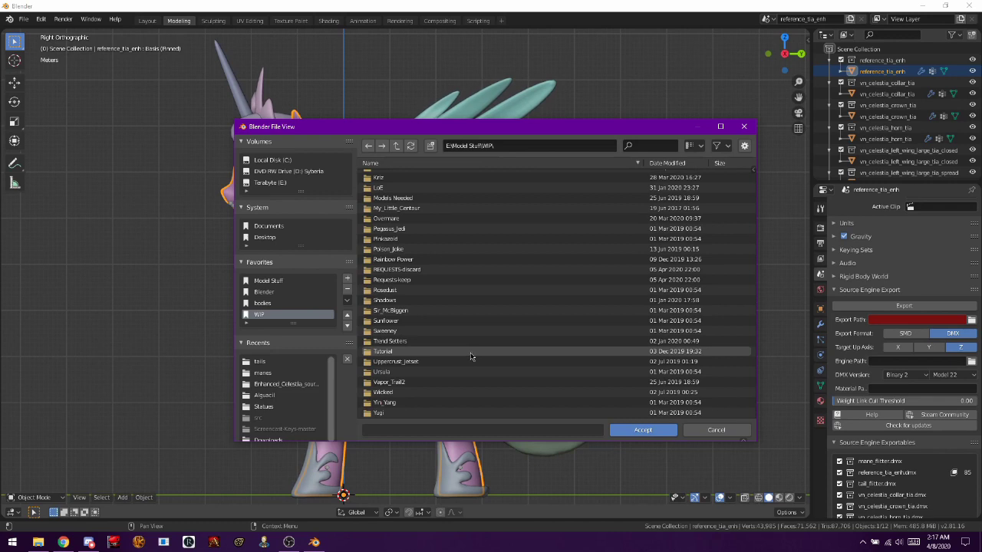
pyautogui.doubleClick(471, 356)
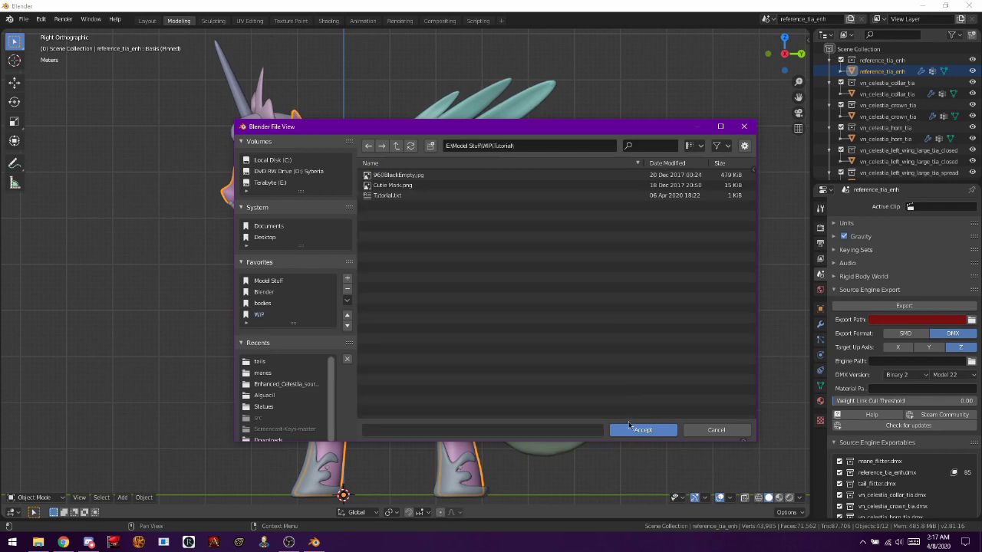
pyautogui.click(631, 435)
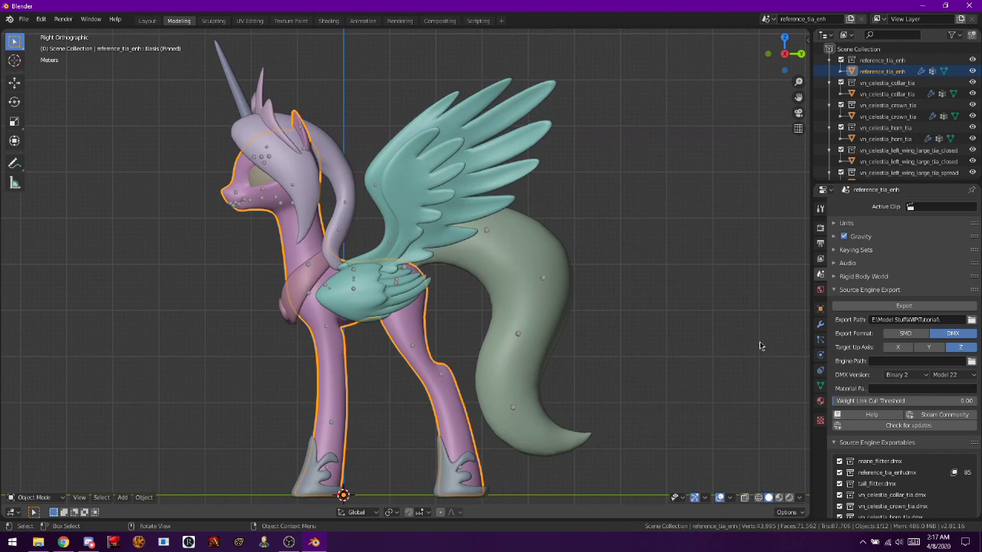
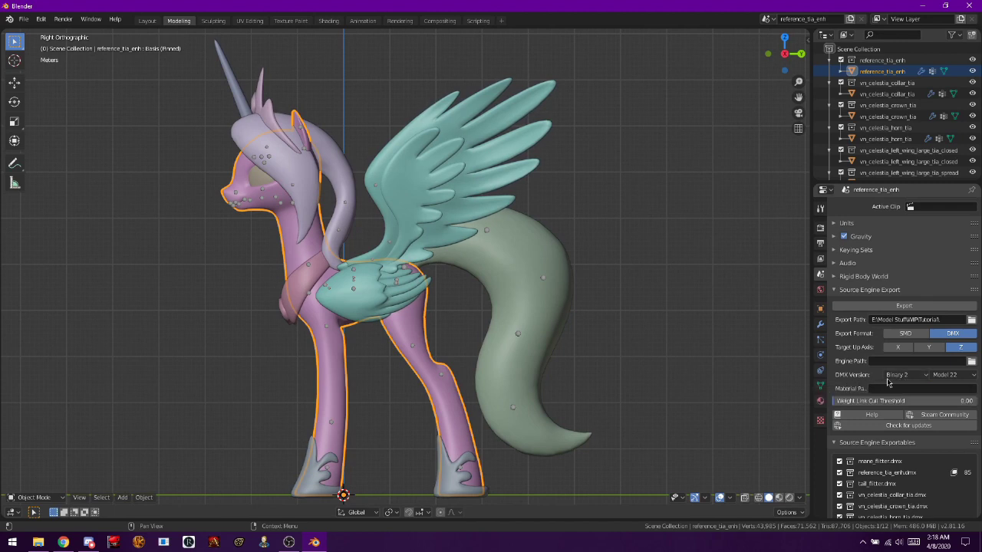
# - Set the DMX version to Binary 3 with Model 1 format and export the reference_tia_enh body
pyautogui.click(896, 374)
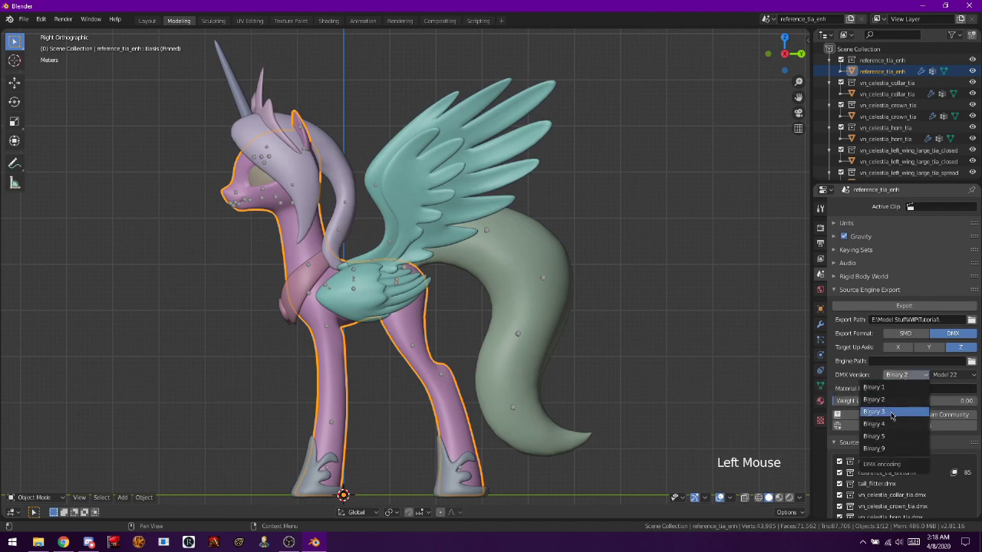
pyautogui.click(892, 412)
pyautogui.click(949, 375)
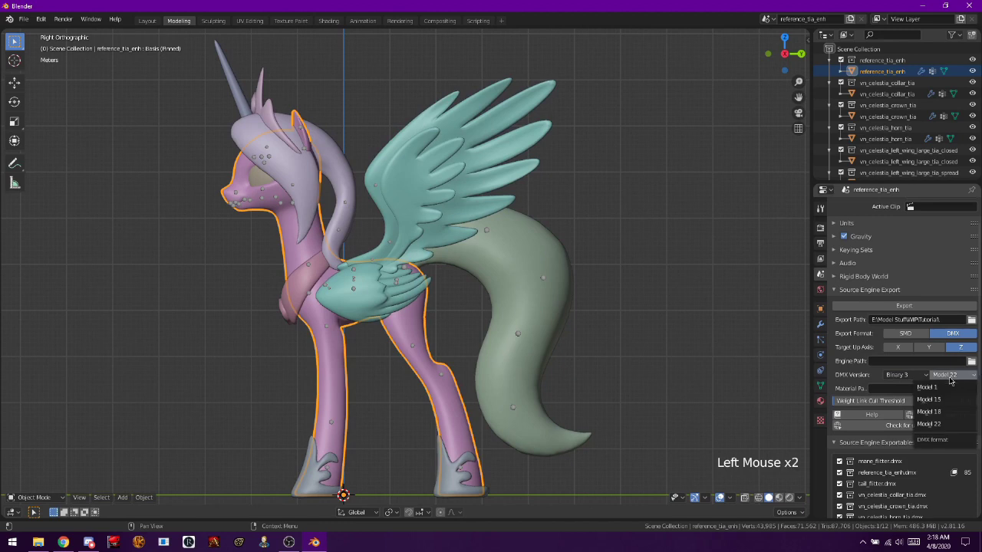
pyautogui.click(949, 387)
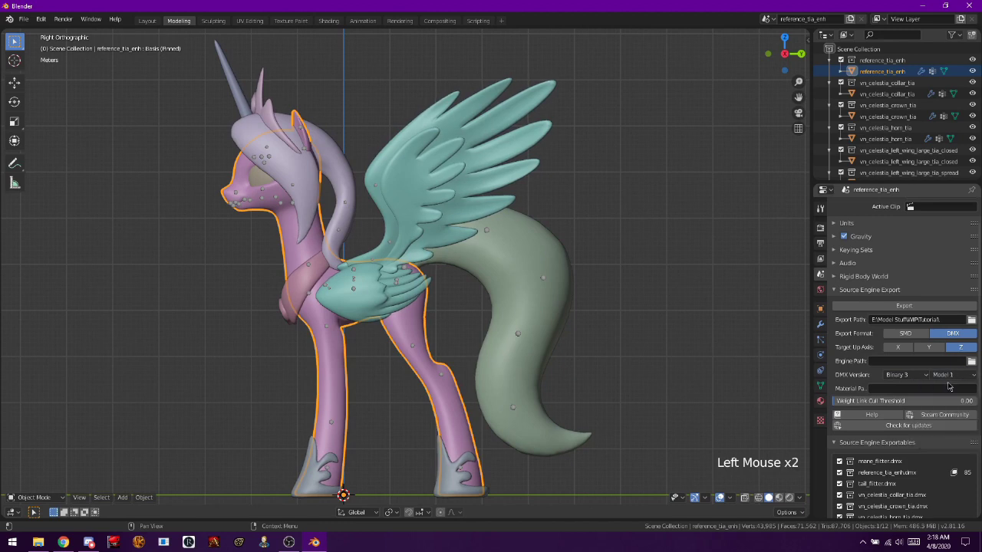
pyautogui.click(880, 306)
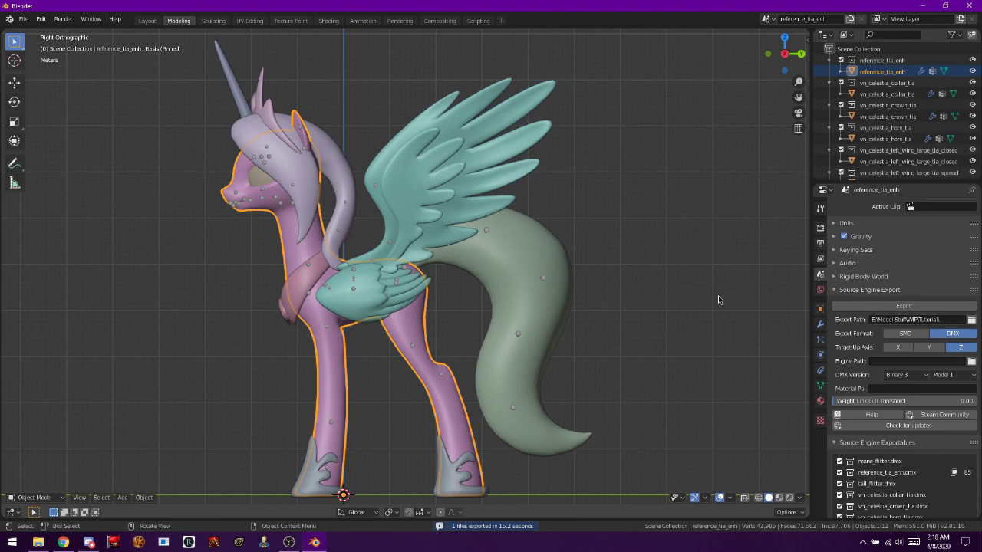
# - Switch the export format to SMD and invert the selection so every object except the reference_tia_enh body is selected
pyautogui.click(905, 334)
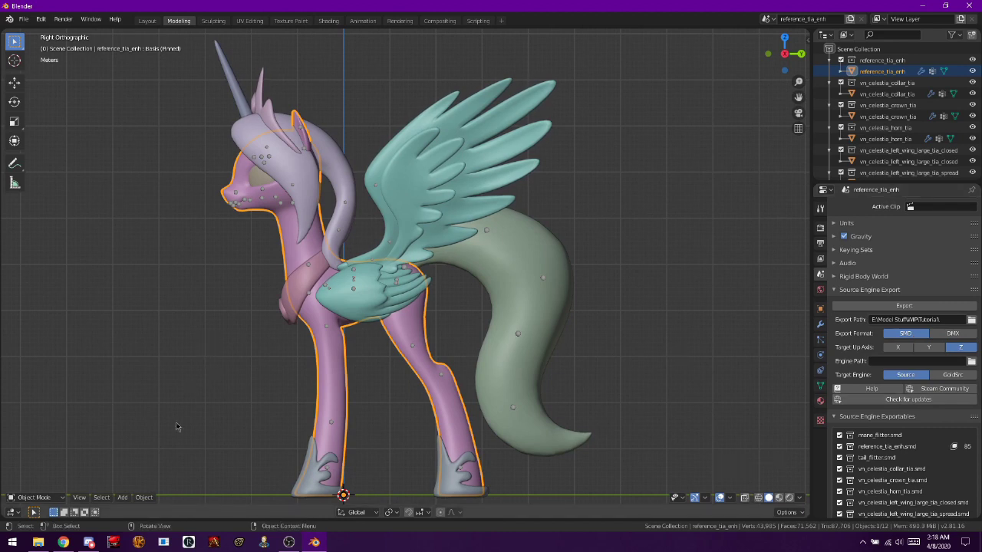
pyautogui.click(101, 497)
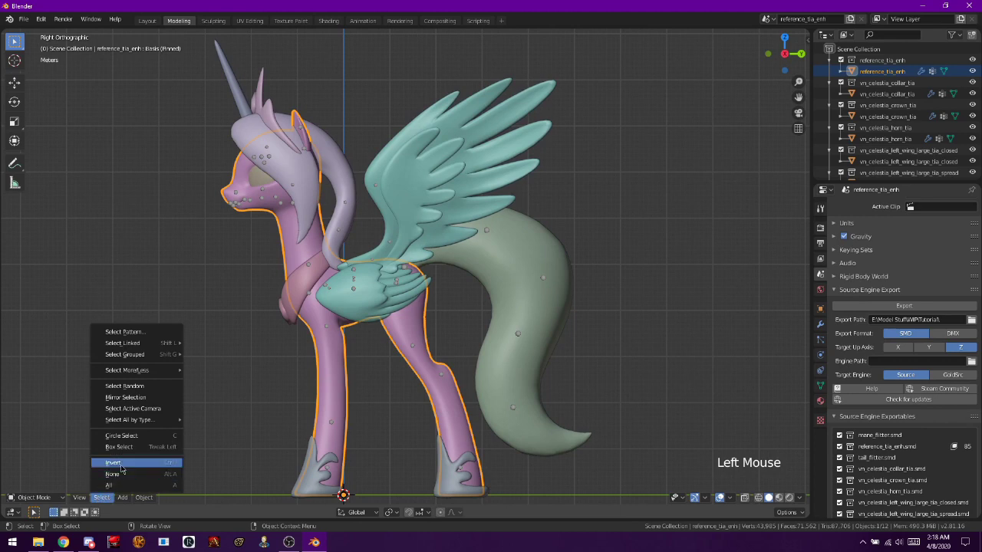
pyautogui.click(121, 465)
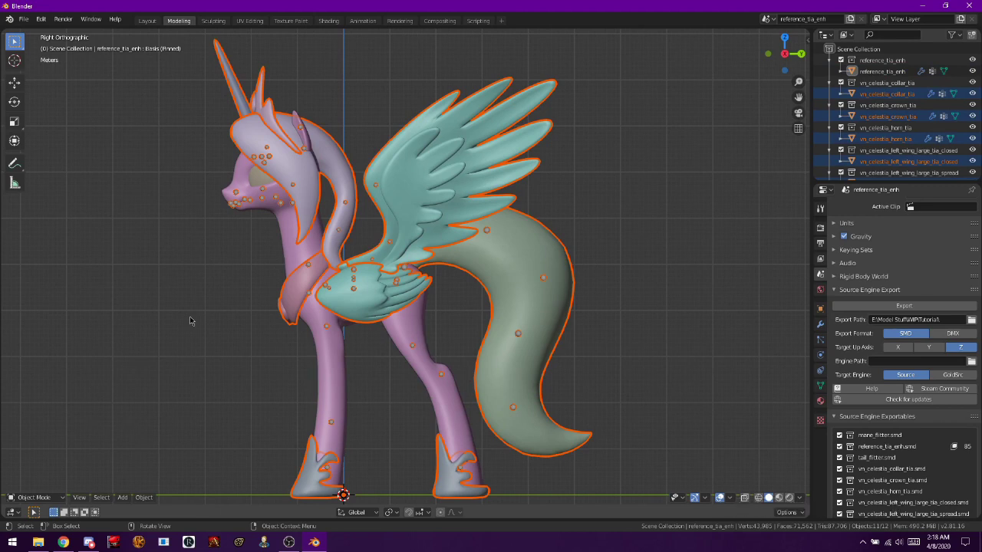
# - Import the physics mesh phymodel_female_long_tail.smd from E:\Model Stuff\Aeridicore Enhanced\phymodel\ using the Source Engine importer
pyautogui.click(133, 81)
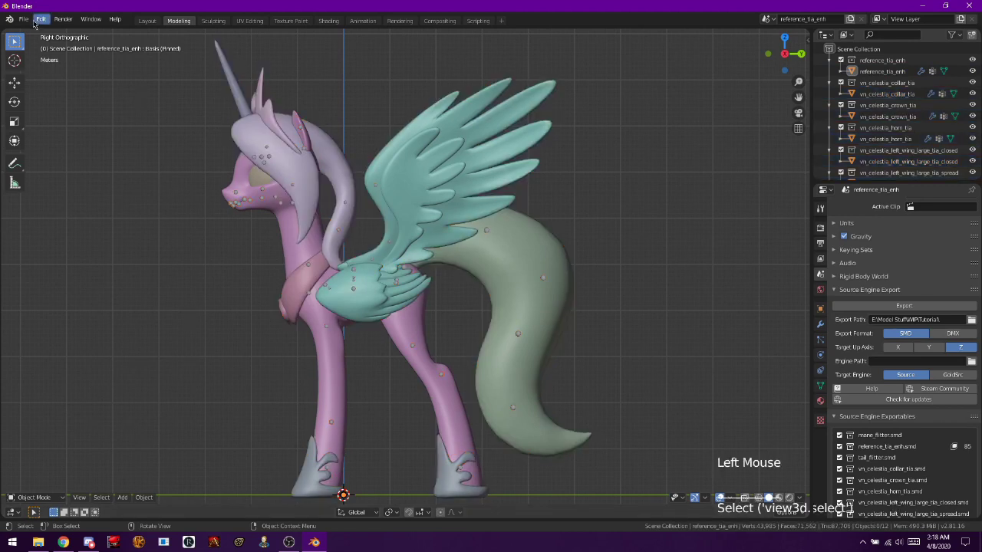
pyautogui.click(24, 19)
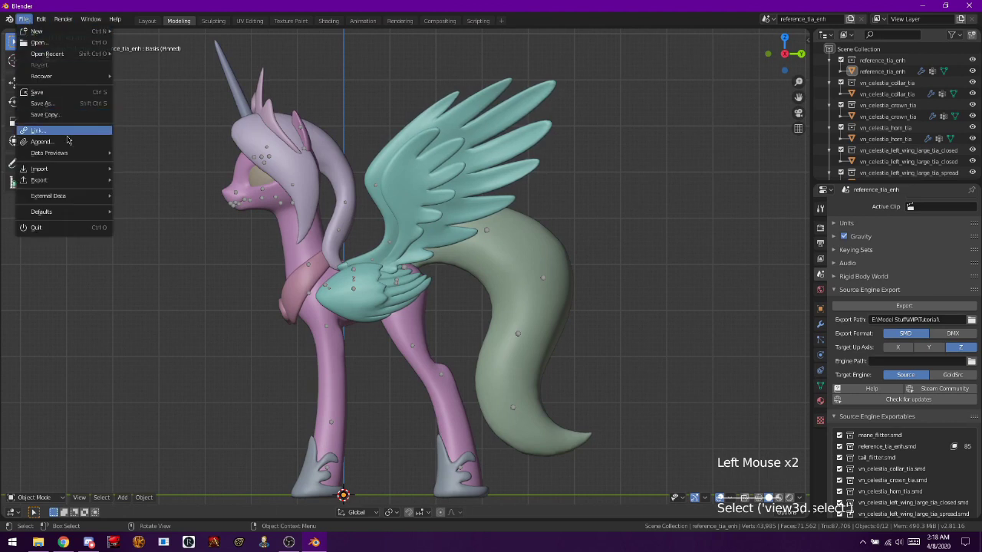
pyautogui.moveTo(79, 168)
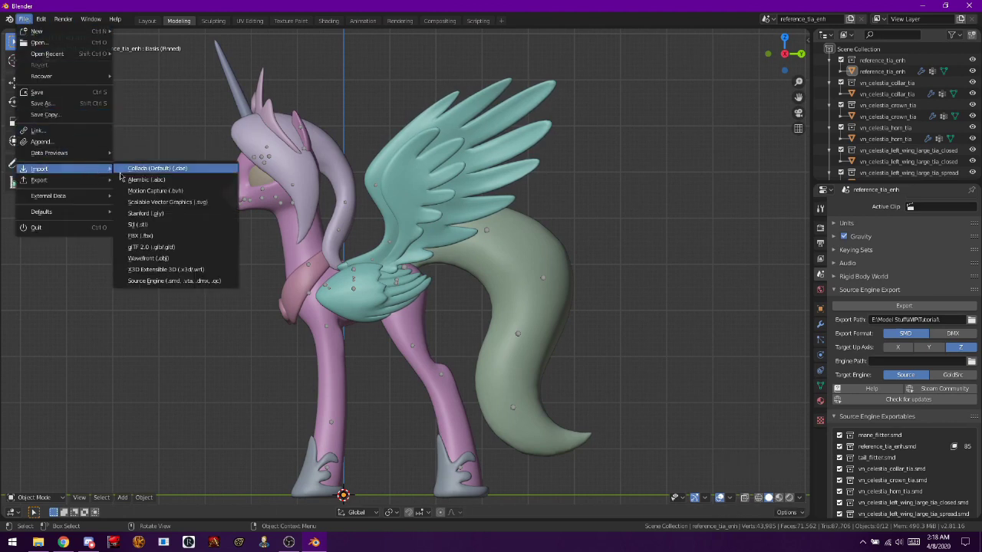
pyautogui.click(172, 281)
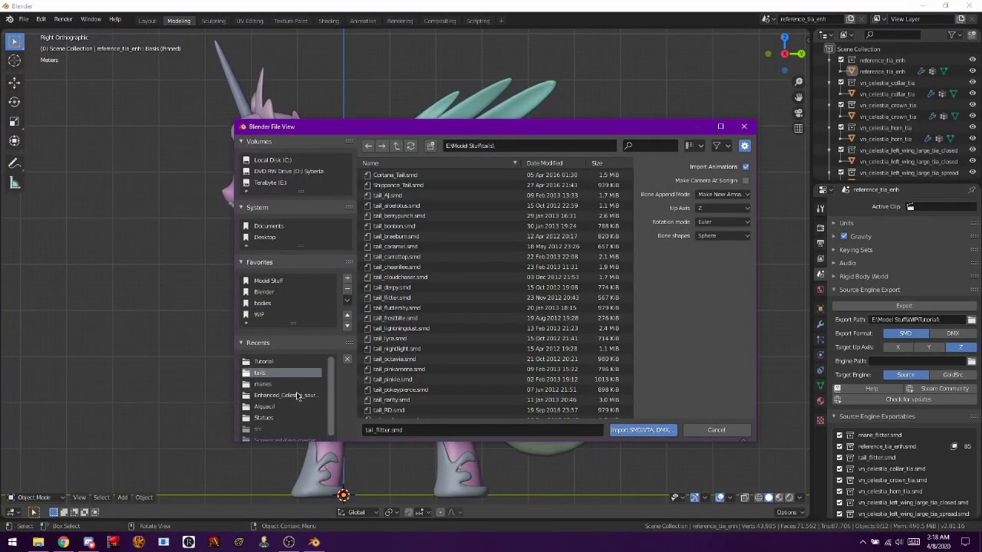
pyautogui.click(299, 396)
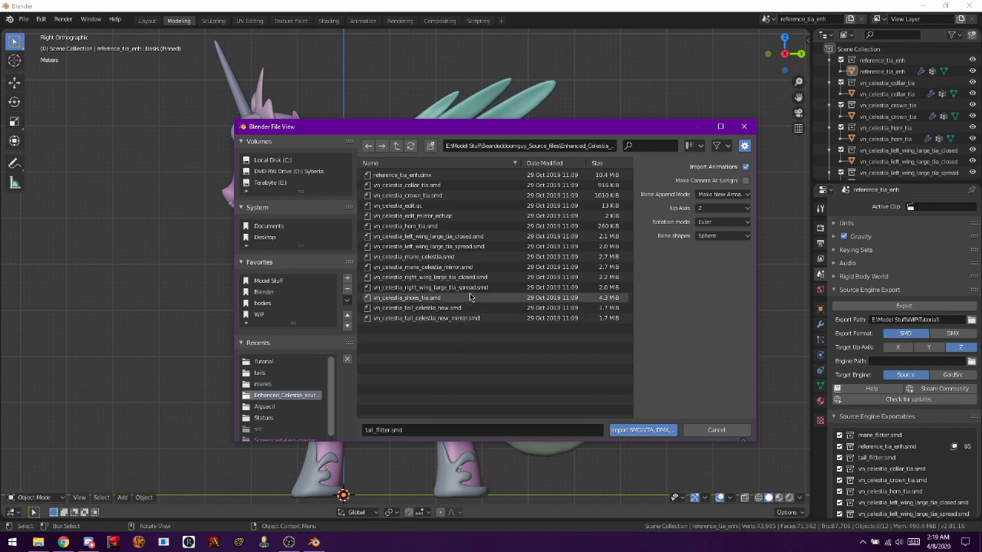
pyautogui.click(398, 146)
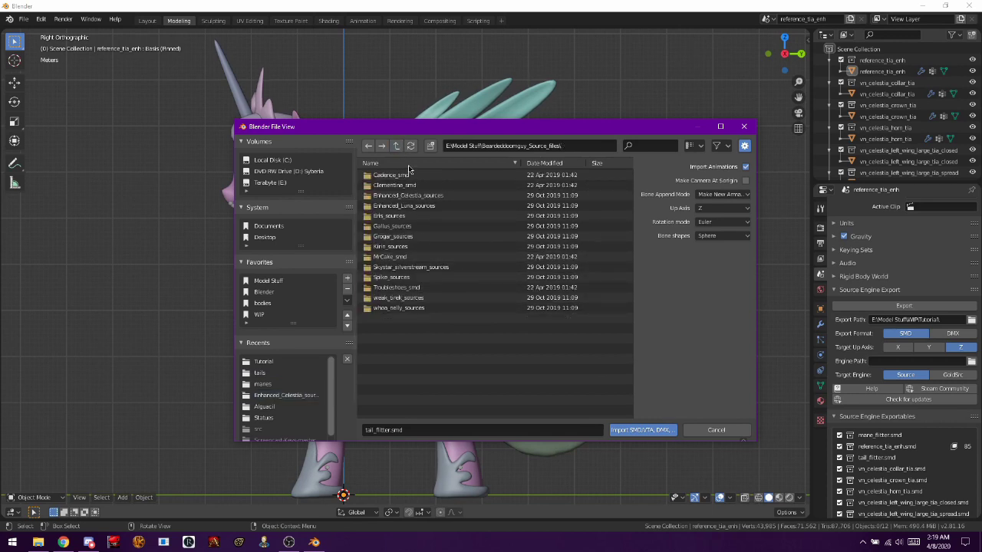
pyautogui.doubleClick(426, 196)
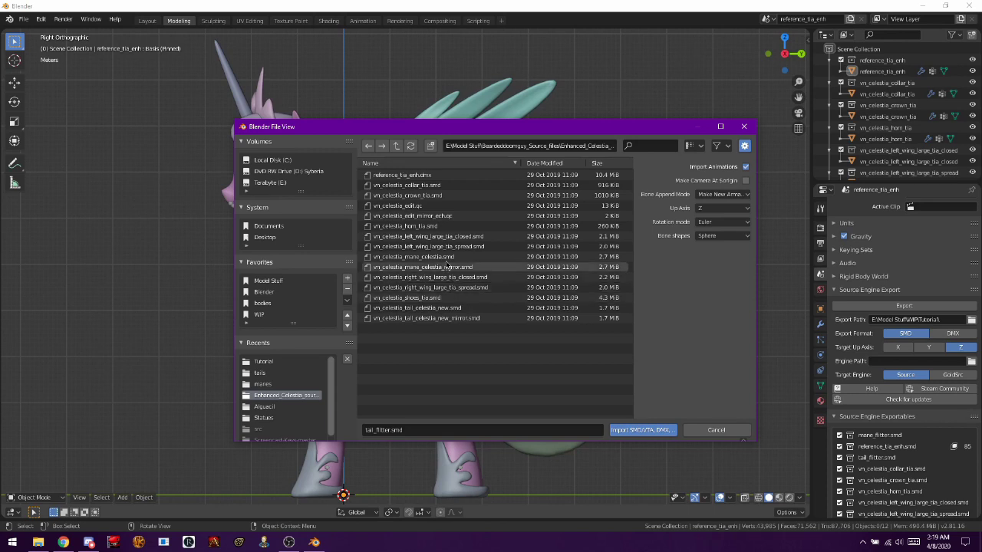
pyautogui.click(397, 146)
pyautogui.click(397, 146)
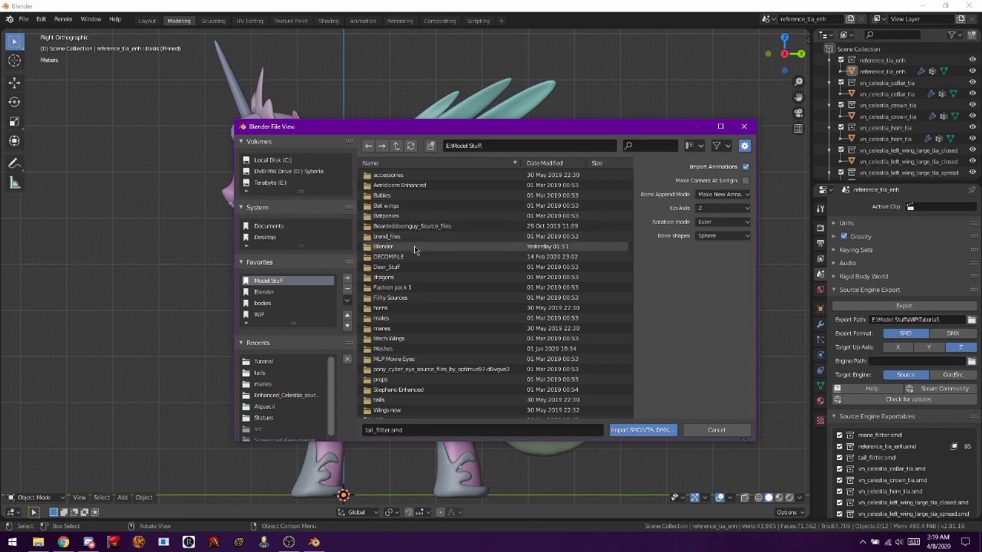
pyautogui.doubleClick(407, 186)
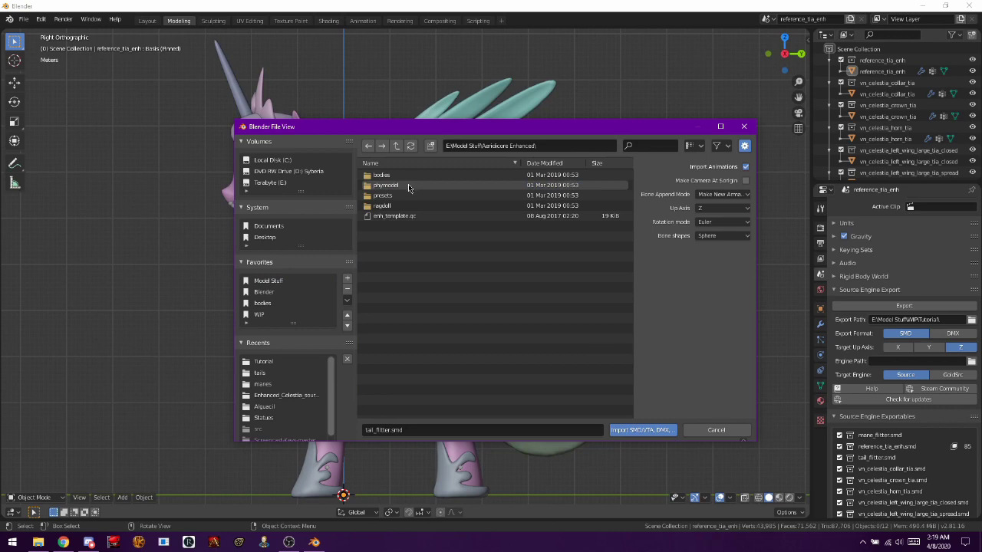
pyautogui.doubleClick(407, 185)
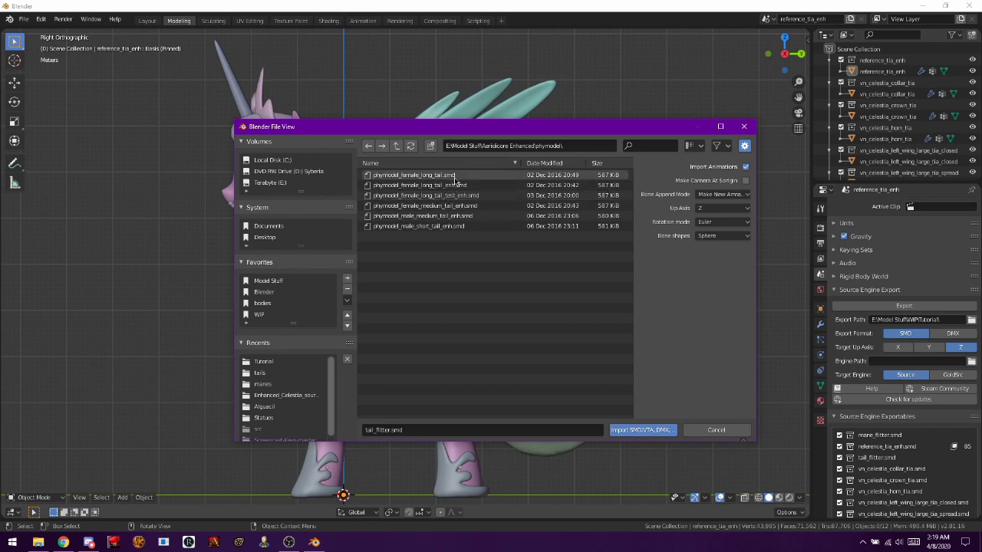
pyautogui.doubleClick(456, 176)
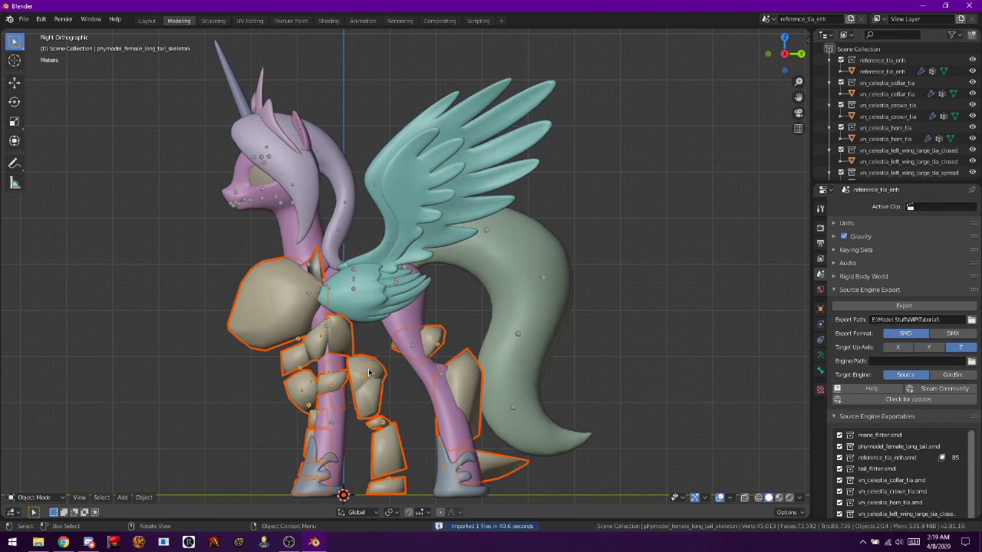
# - Delete the phymodel_female_long_tail_skeleton armature that came with the physics mesh
pyautogui.click(438, 350)
pyautogui.click(438, 350)
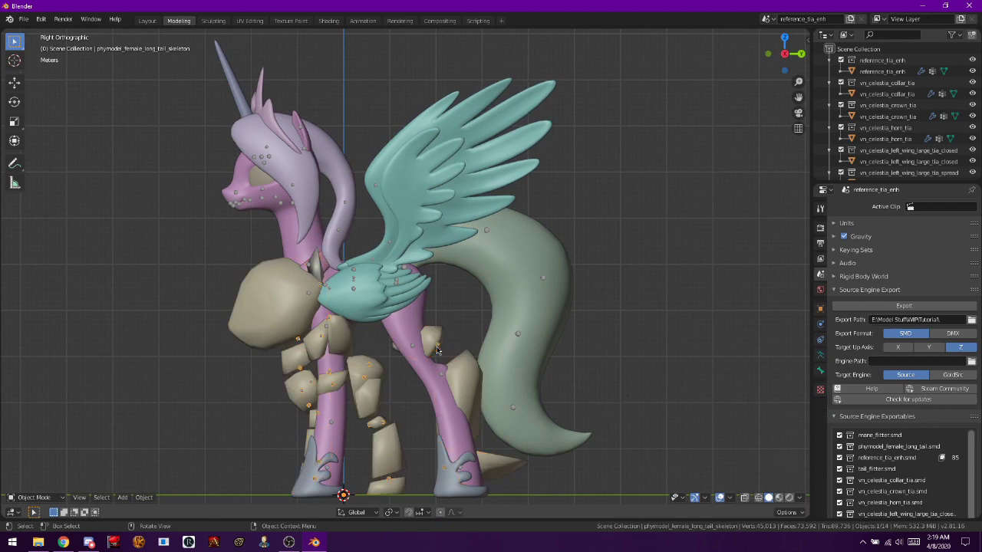
pyautogui.press('Delete')
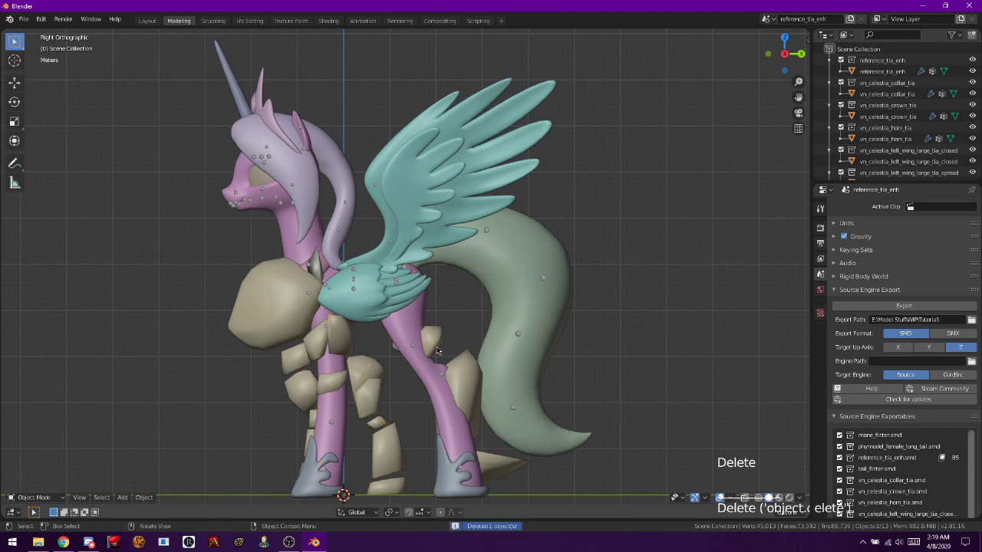
# - Scale up the phymodel_female_long_tail mesh and move it along Y so it roughly matches Celestia's body
pyautogui.click(438, 351)
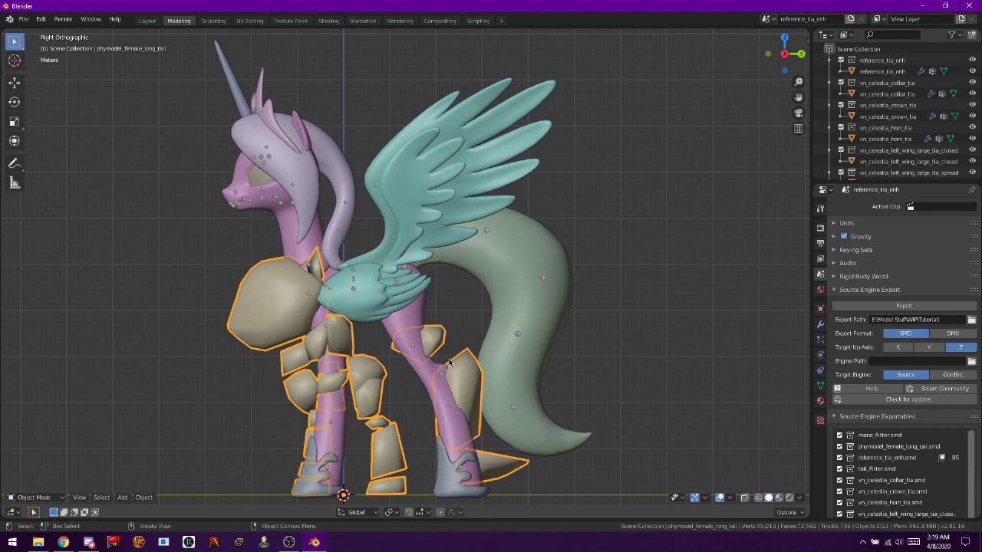
pyautogui.press('s')
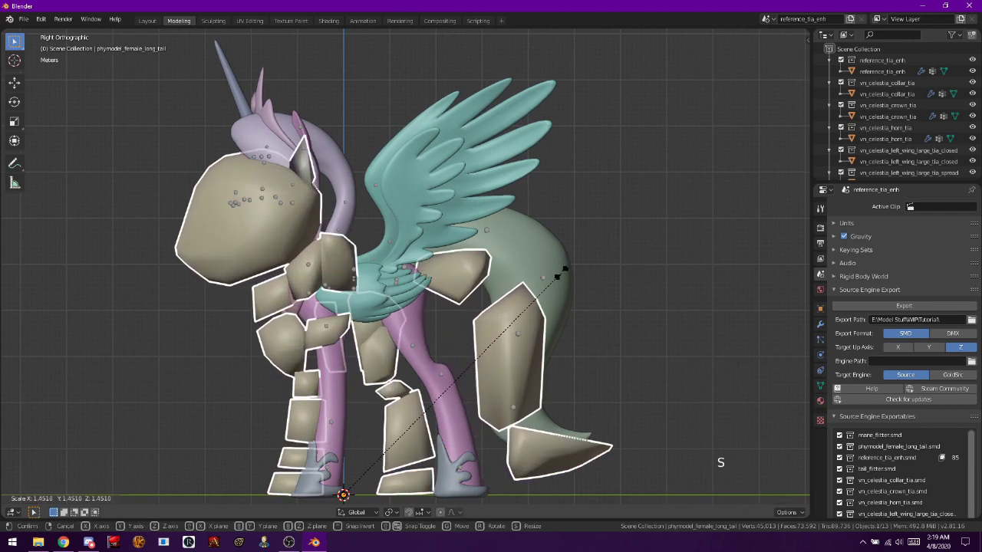
pyautogui.click(581, 252)
pyautogui.click(14, 82)
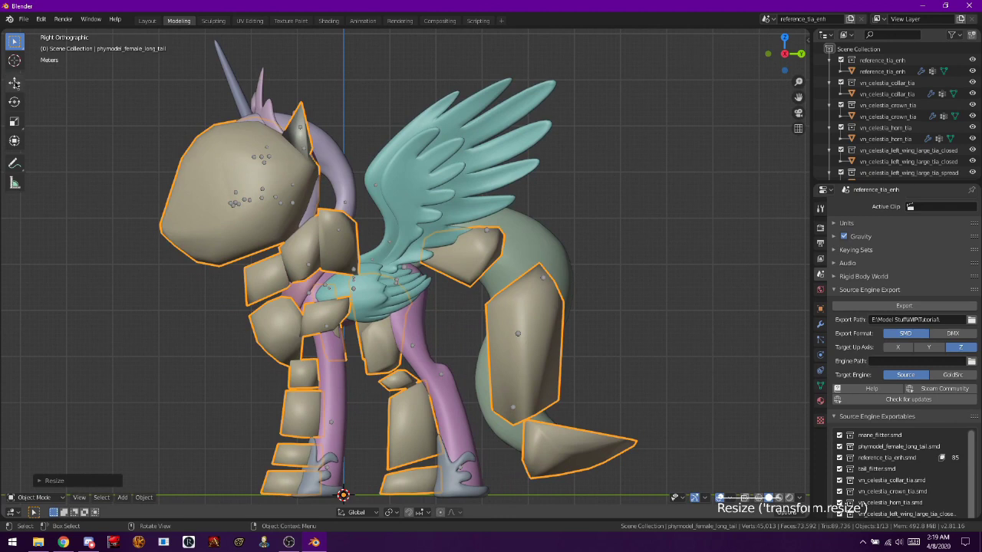
pyautogui.moveTo(343, 495); pyautogui.dragTo(407, 500)
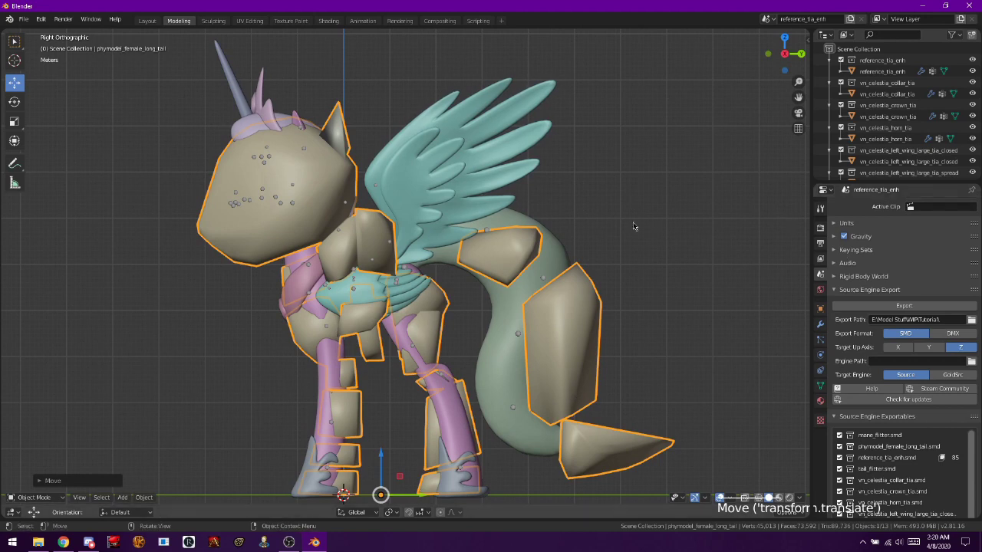
# - Parent the physics mesh to the vn_celestia_left_wing_large_tia_spread_skeleton armature
pyautogui.keyDown('shift'); pyautogui.click(487, 232); pyautogui.keyUp('shift')
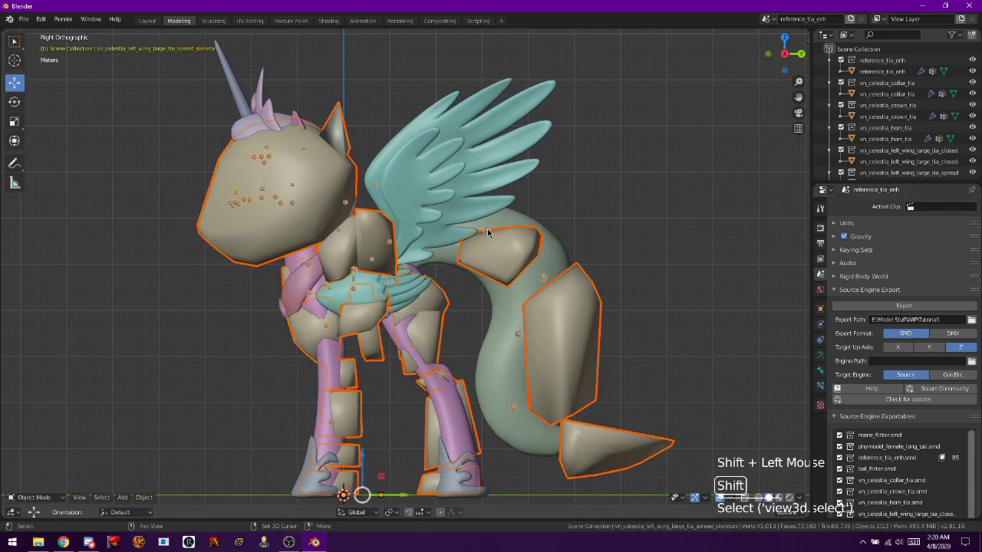
pyautogui.rightClick(571, 190)
pyautogui.moveTo(598, 190)
pyautogui.click(673, 214)
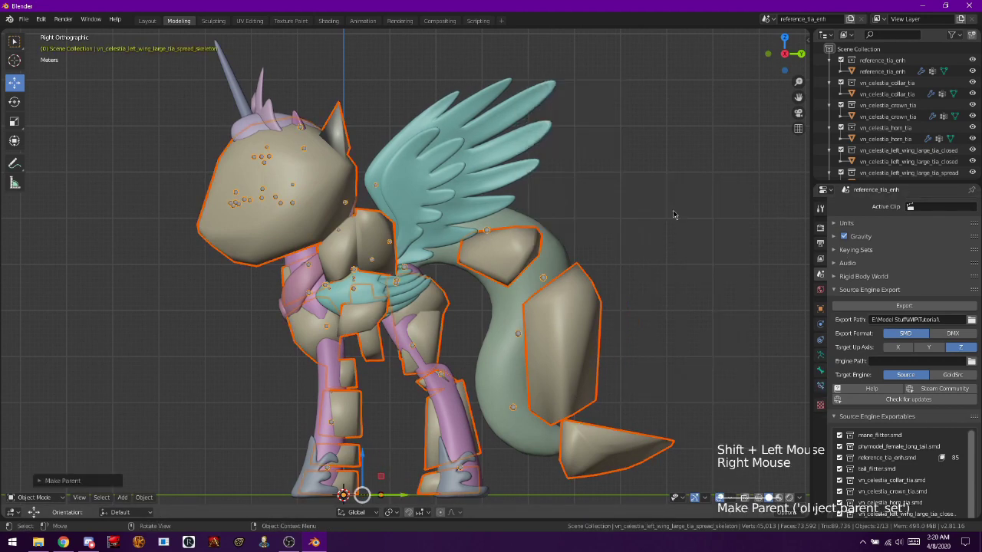
# - Rename the phymodel_female_long_tail mesh object as physics
pyautogui.moveTo(853, 181); pyautogui.dragTo(855, 304)
pyautogui.scroll(-5, 874, 250)
pyautogui.scroll(-3, 874, 249)
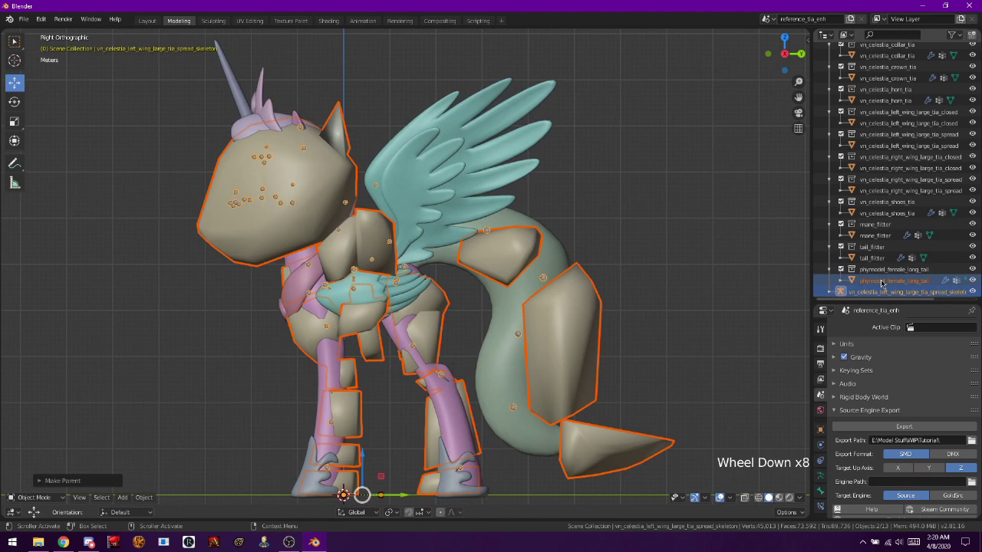
pyautogui.tripleClick(881, 282)
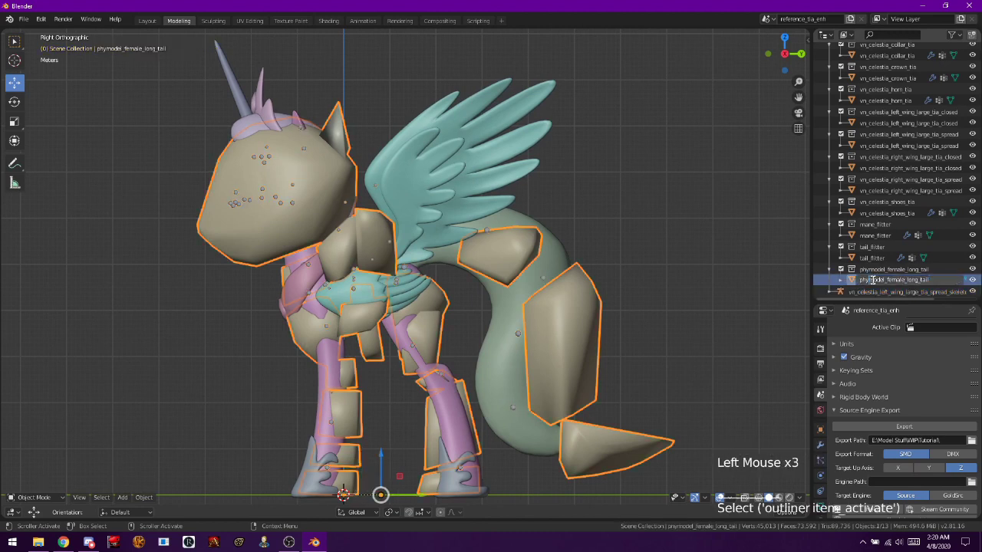
pyautogui.moveTo(872, 279); pyautogui.dragTo(936, 276)
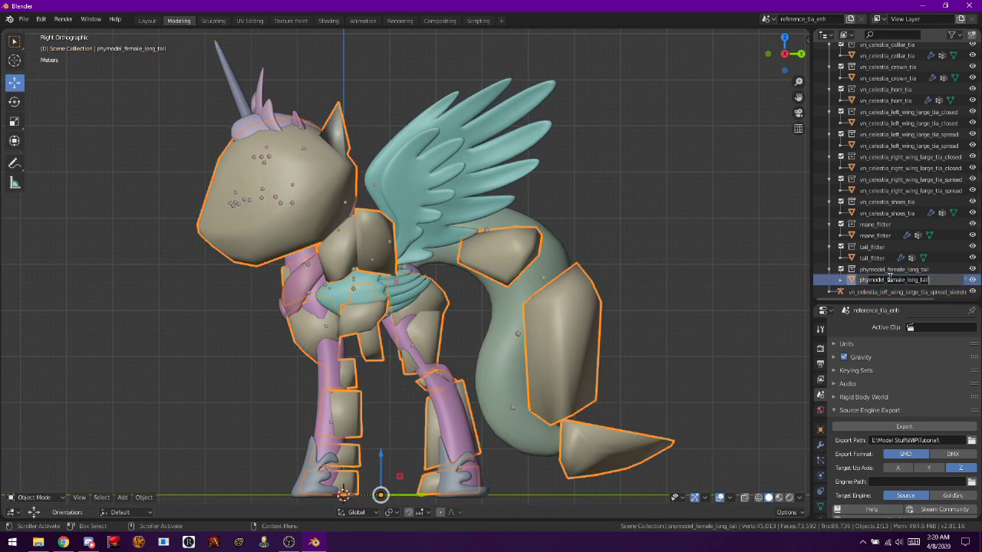
pyautogui.write('sics')
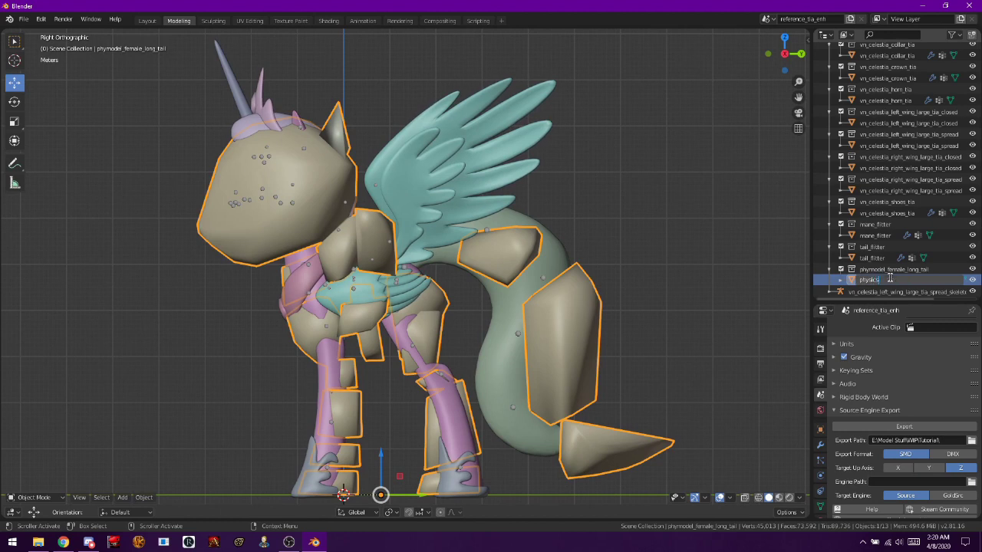
pyautogui.press('Return')
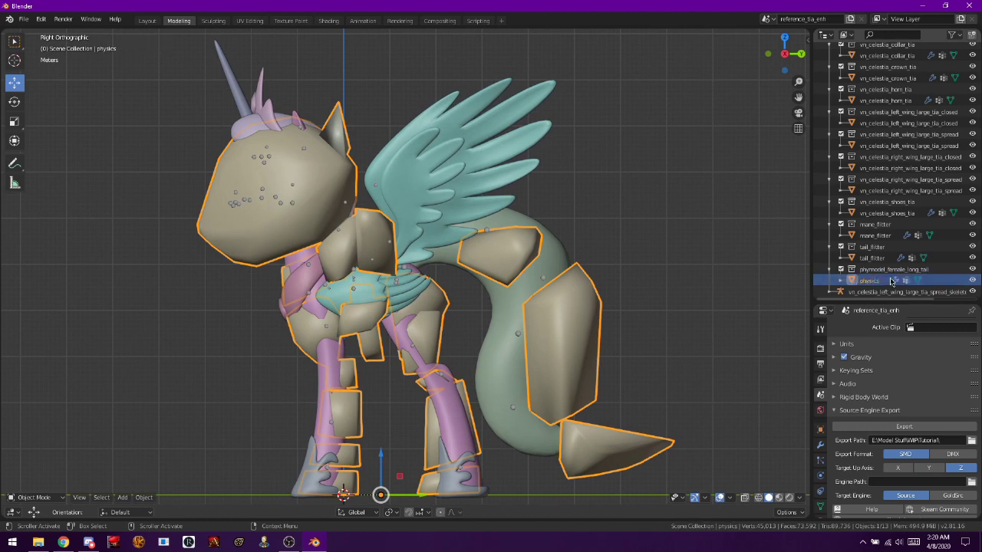
# - Select every object except the reference_tia_enh body and export them as SMD
pyautogui.scroll(-3, 844, 371)
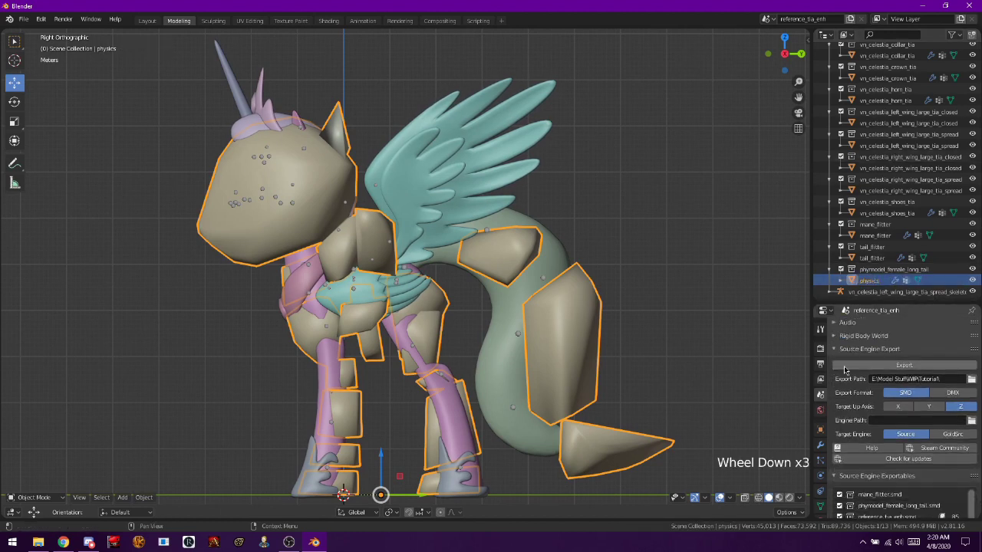
pyautogui.press('a')
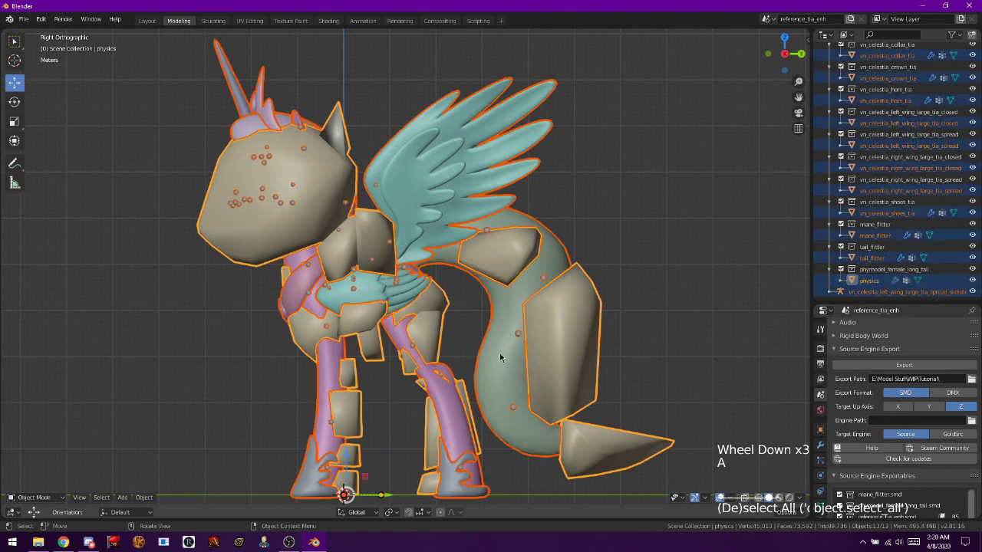
pyautogui.keyDown('shift'); pyautogui.click(321, 378); pyautogui.keyUp('shift')
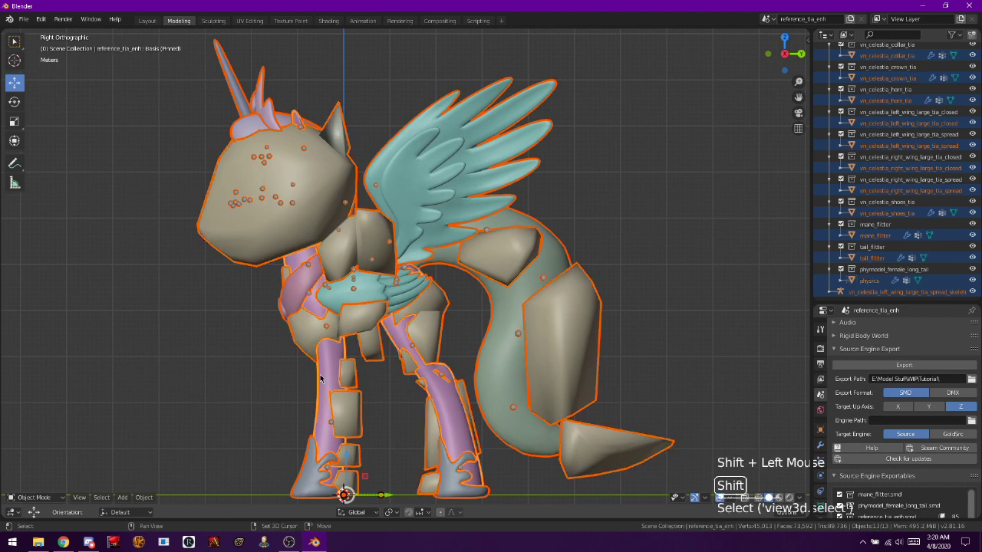
pyautogui.keyDown('shift'); pyautogui.click(321, 378); pyautogui.keyUp('shift')
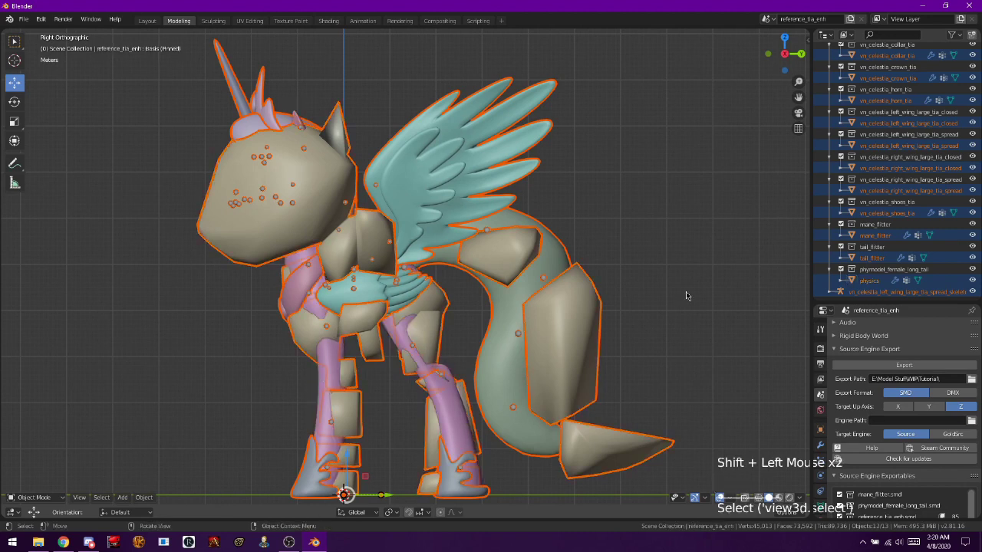
pyautogui.click(881, 366)
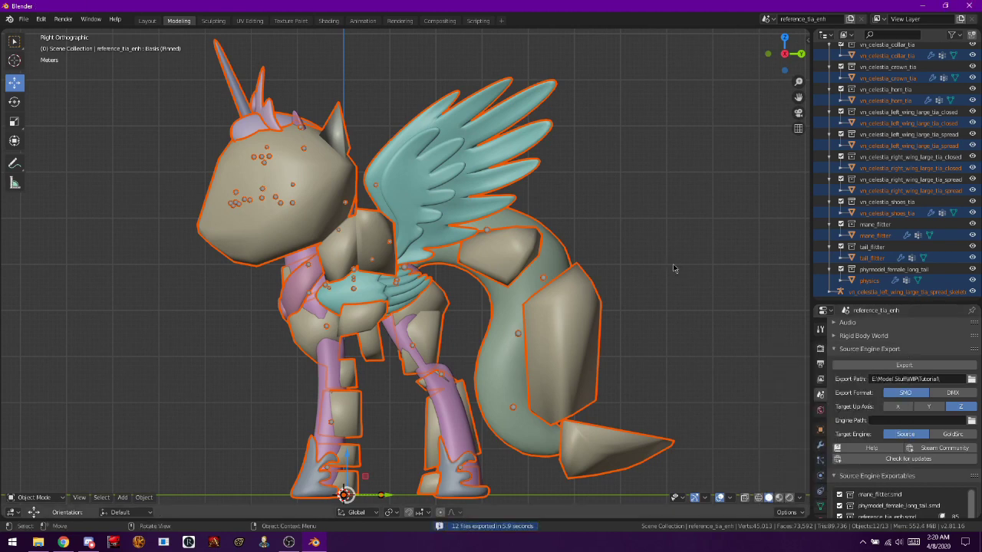
# - Switch to File Explorer and open the WIP\Tutorial export folder in a maximized window
pyautogui.click(923, 10)
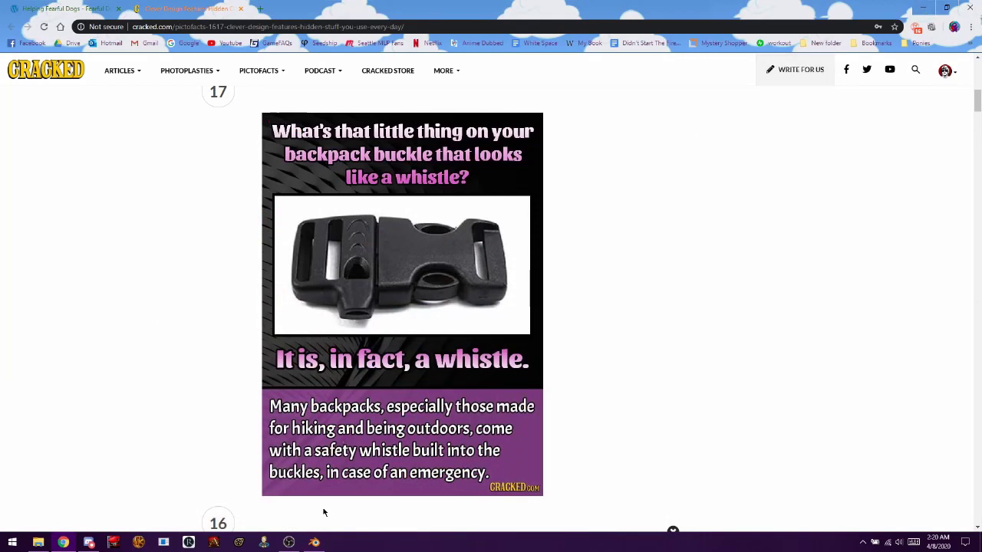
pyautogui.click(37, 542)
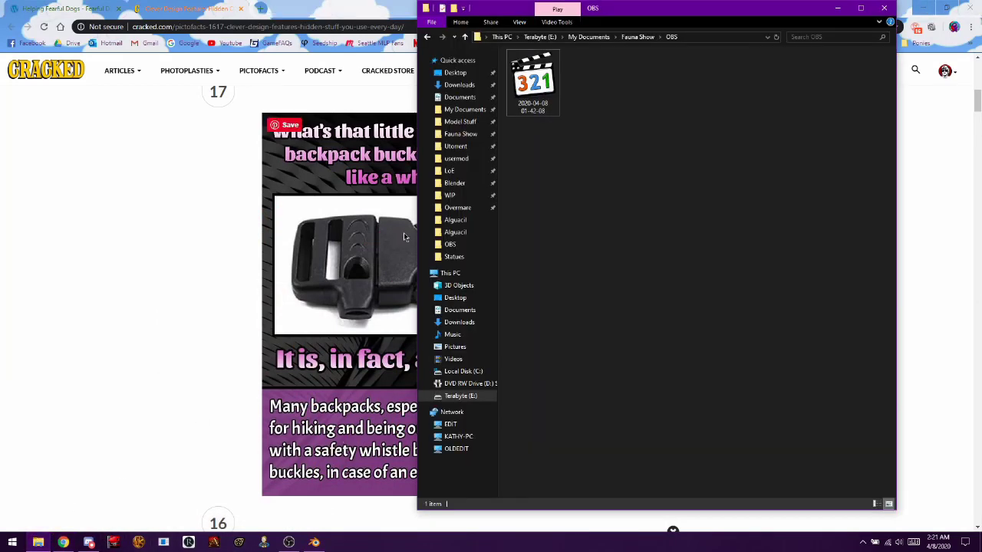
pyautogui.click(449, 195)
pyautogui.doubleClick(572, 349)
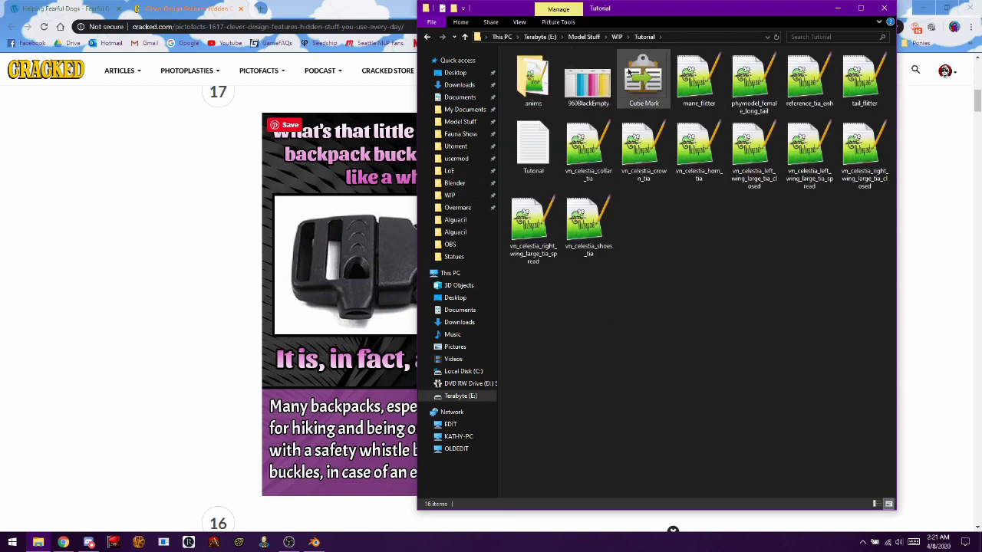
pyautogui.click(860, 8)
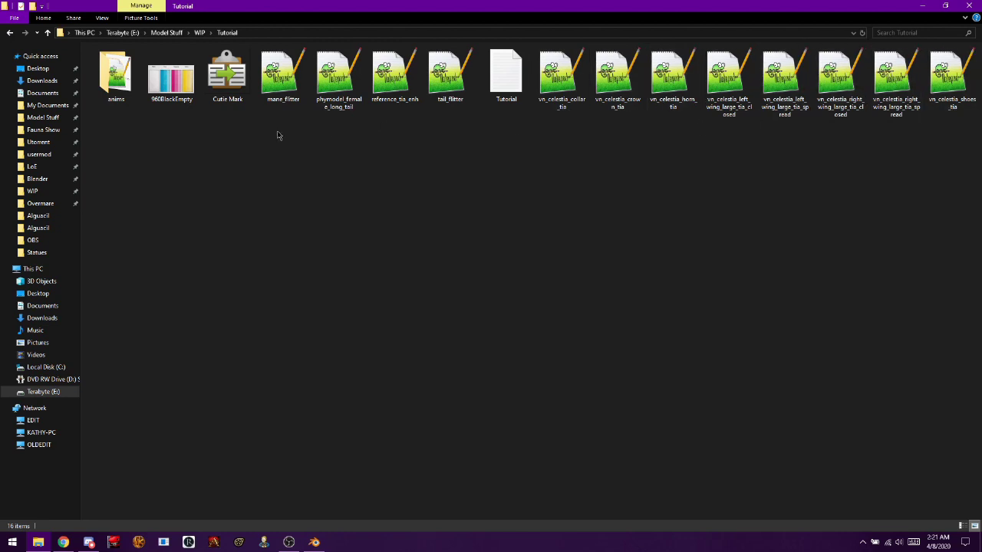
# - Open the Model Stuff folder in a second window beside the Tutorial folder and browse to Beardeddoomguy_Source_files\Enhanced_Celestia_sources
pyautogui.rightClick(34, 119)
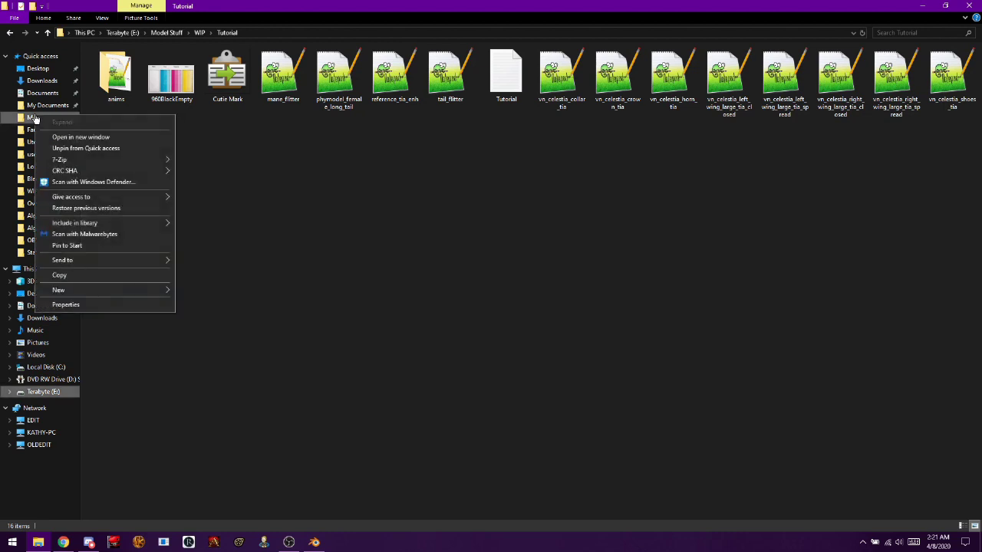
pyautogui.click(67, 140)
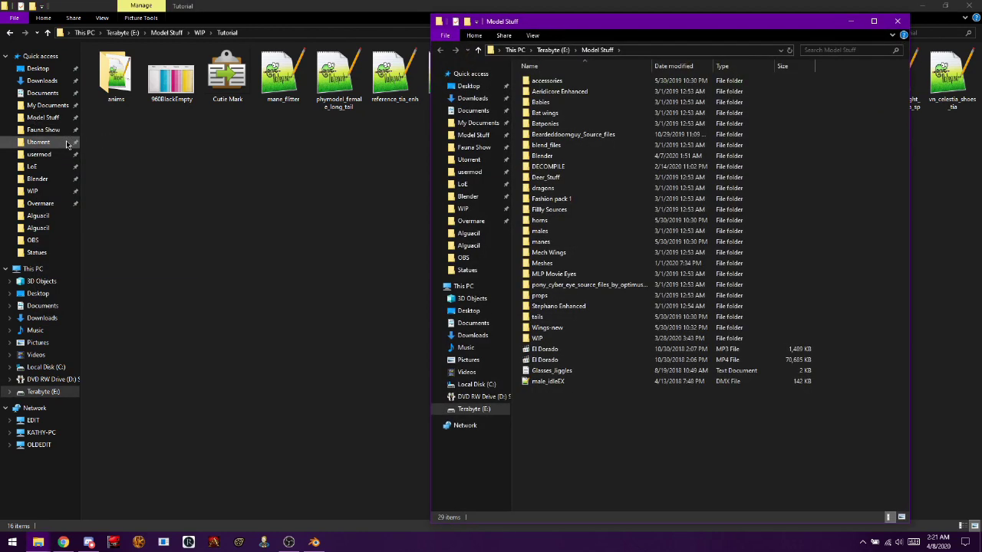
pyautogui.press('super+Right')
pyautogui.click(67, 121)
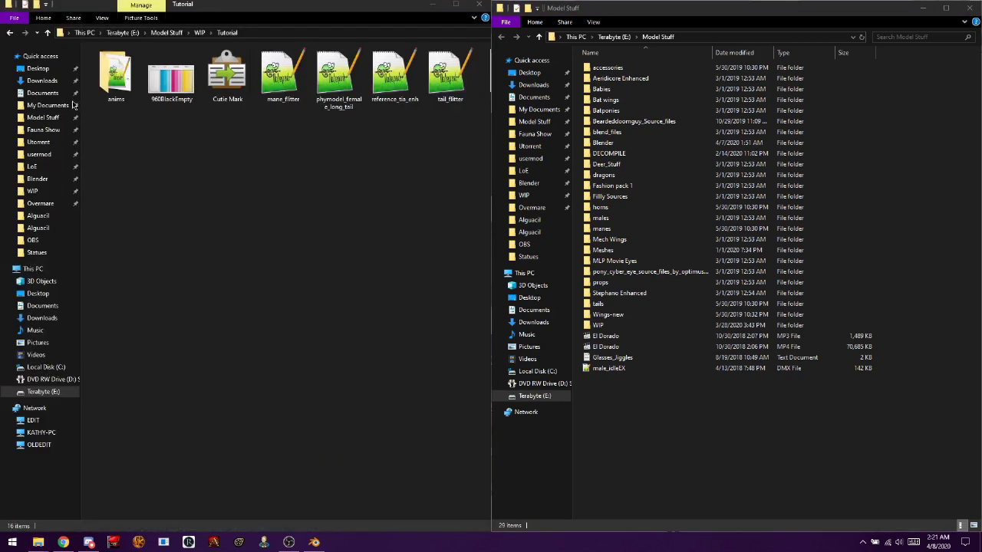
pyautogui.doubleClick(646, 122)
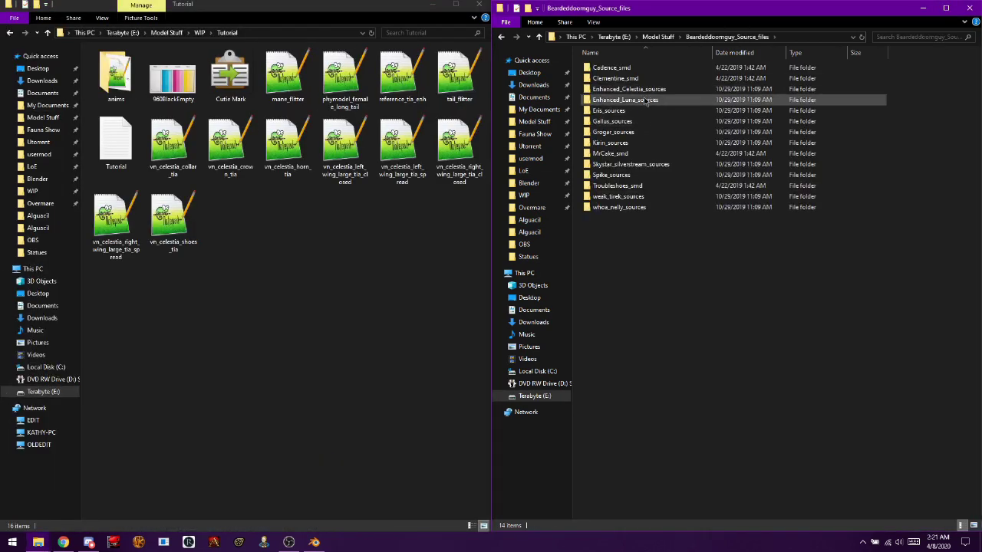
pyautogui.click(639, 91)
pyautogui.doubleClick(639, 91)
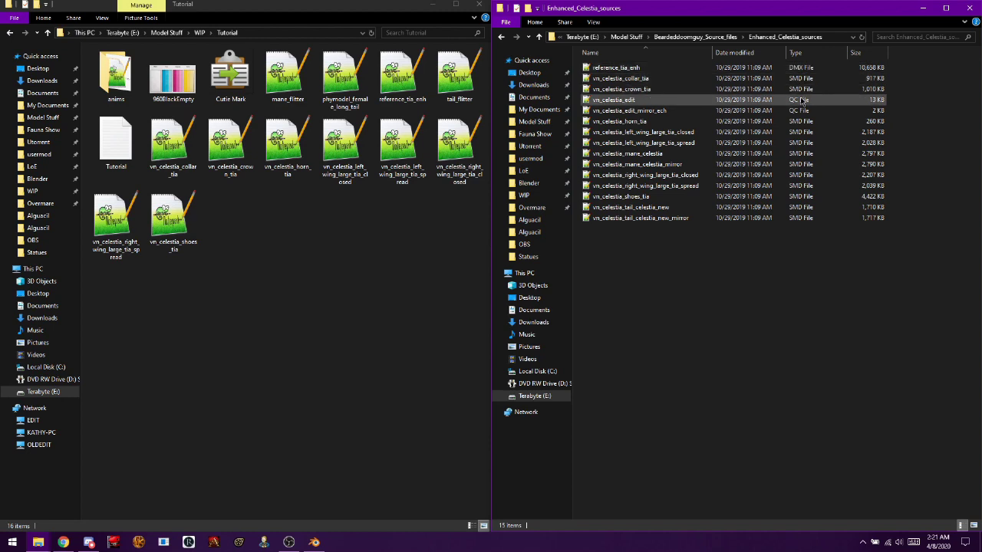
# - Copy the vn_celestia_edit QC file from Enhanced_Celestia_sources into the Tutorial folder
pyautogui.click(648, 103)
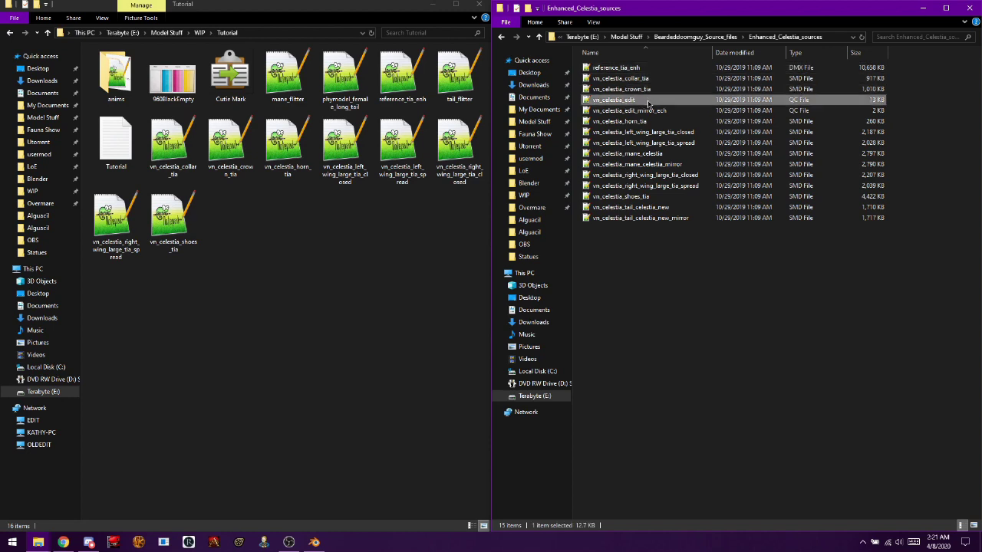
pyautogui.moveTo(650, 104); pyautogui.dragTo(389, 268)
pyautogui.click(422, 296)
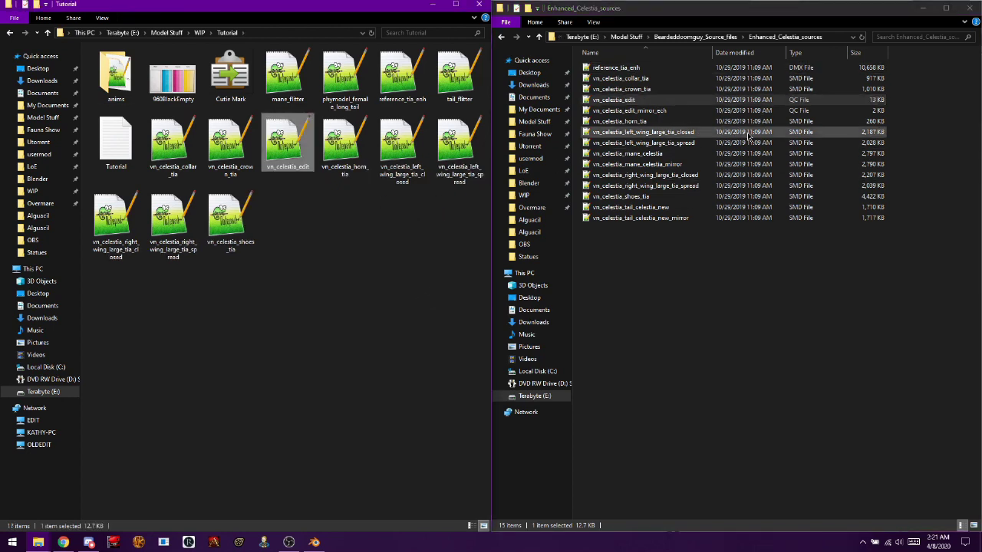
# - Rename the copied vn_celestia_edit QC file in the Tutorial folder as Copypaste
pyautogui.rightClick(290, 153)
pyautogui.click(336, 325)
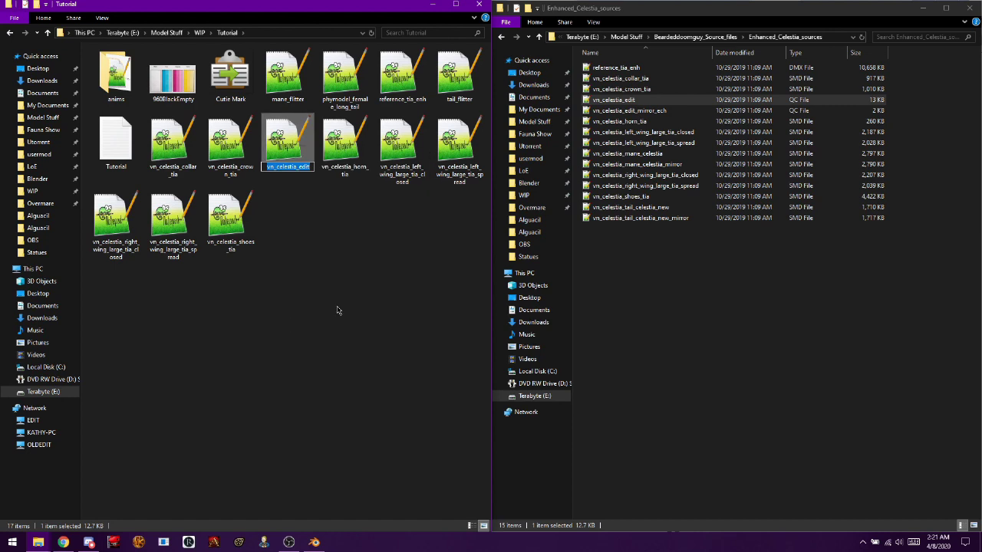
pyautogui.write('Copypaste')
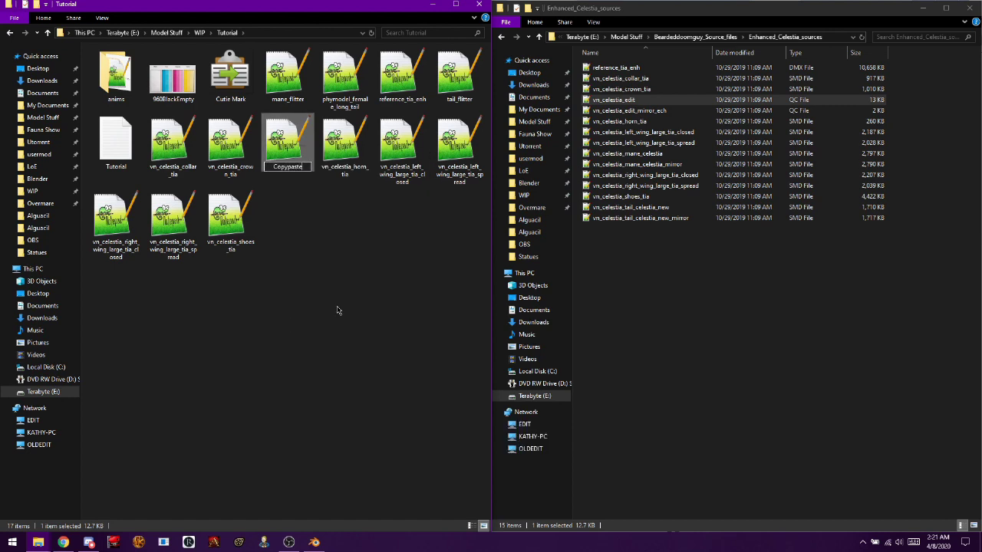
pyautogui.press('Return')
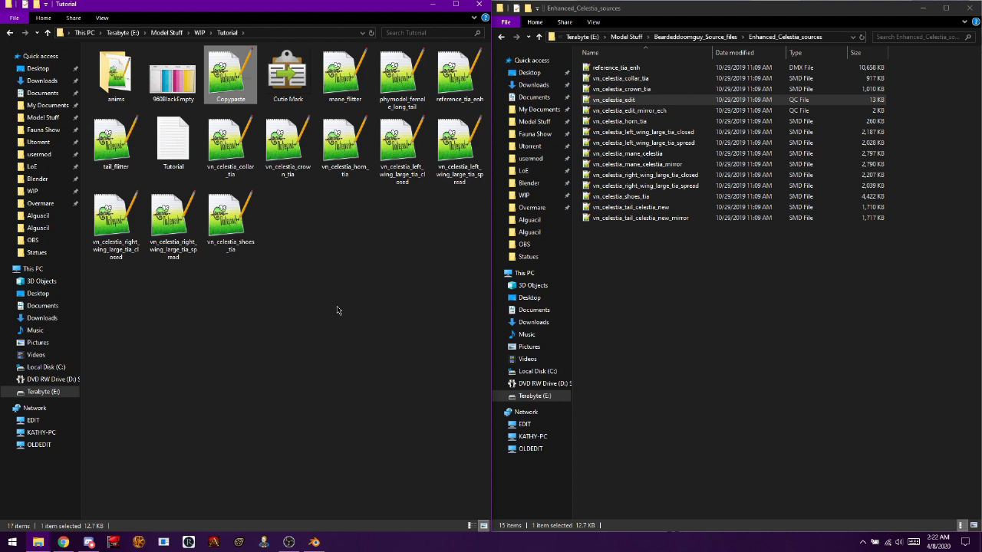
# - Open the Copypaste QC file in Notepad++ and stretch its window to the full height of the screen
pyautogui.doubleClick(230, 77)
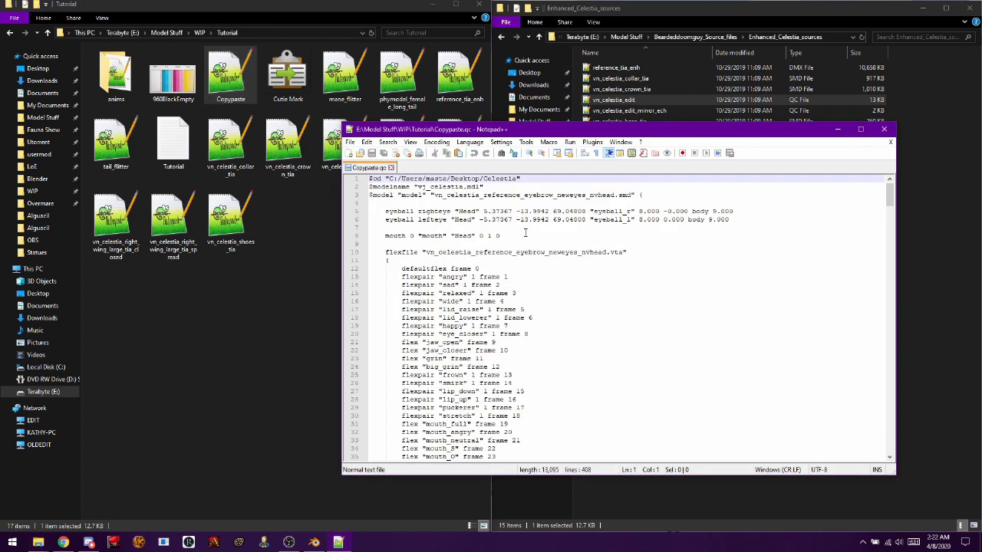
pyautogui.moveTo(642, 125); pyautogui.dragTo(681, 4)
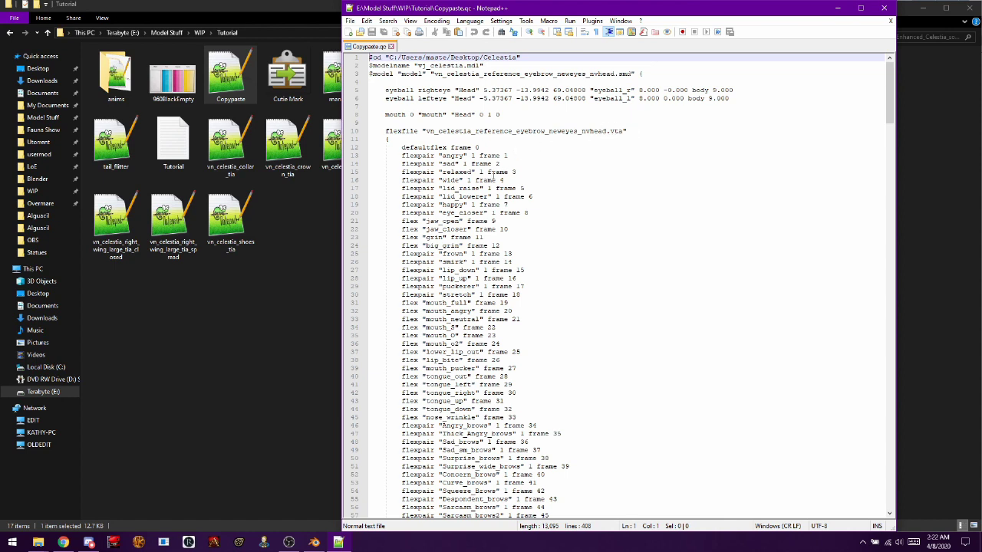
pyautogui.click(915, 231)
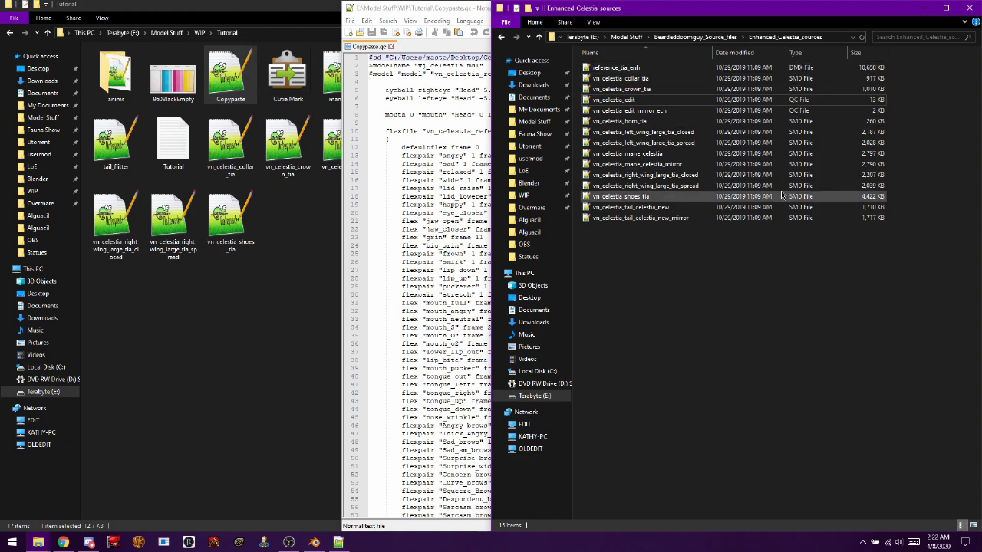
pyautogui.click(472, 13)
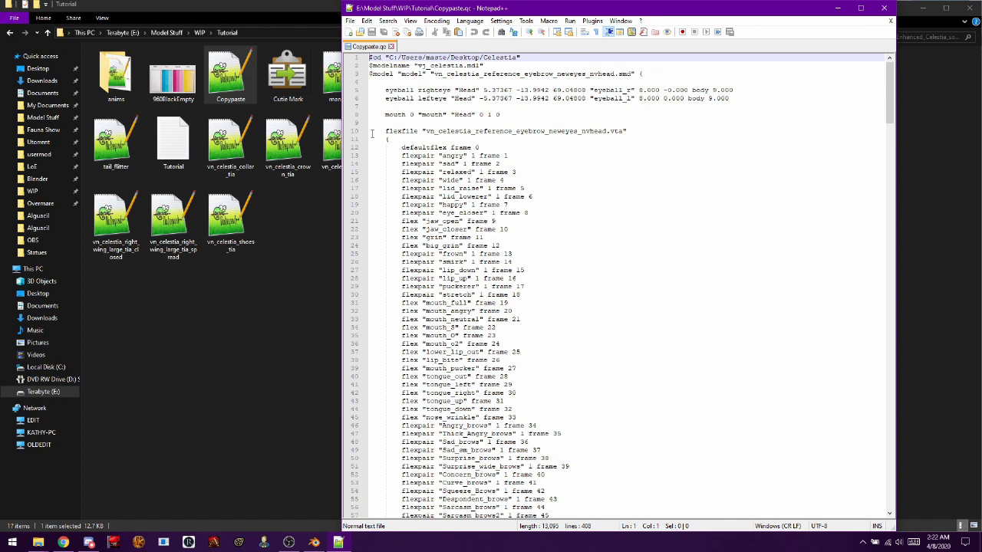
# - Delete everything from the flexfile line up to the Horn bodygroup, and close the $model block with a curly brace
pyautogui.moveTo(381, 133); pyautogui.dragTo(396, 312)
pyautogui.scroll(-20, 488, 200)
pyautogui.scroll(-3, 483, 157)
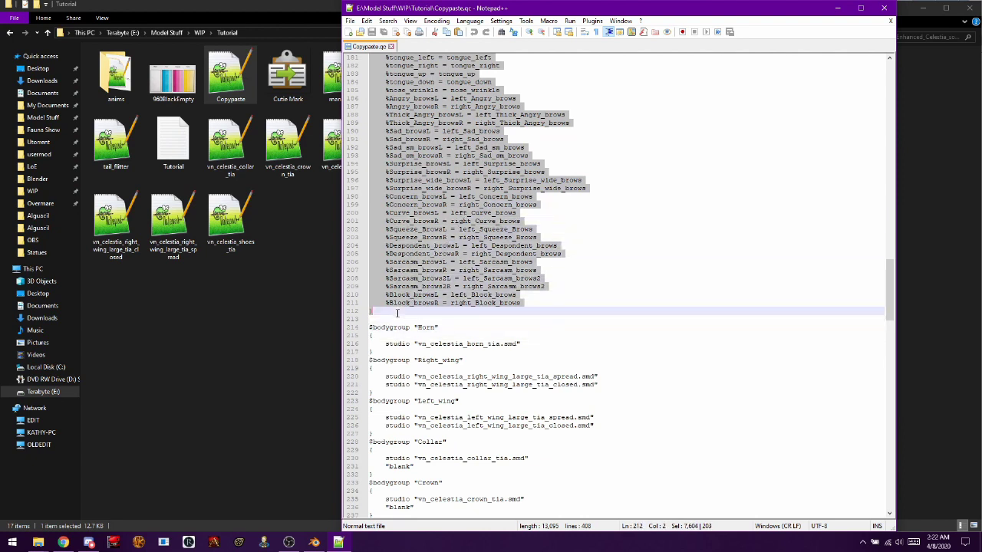
pyautogui.moveTo(396, 313); pyautogui.dragTo(397, 313)
pyautogui.press('Delete')
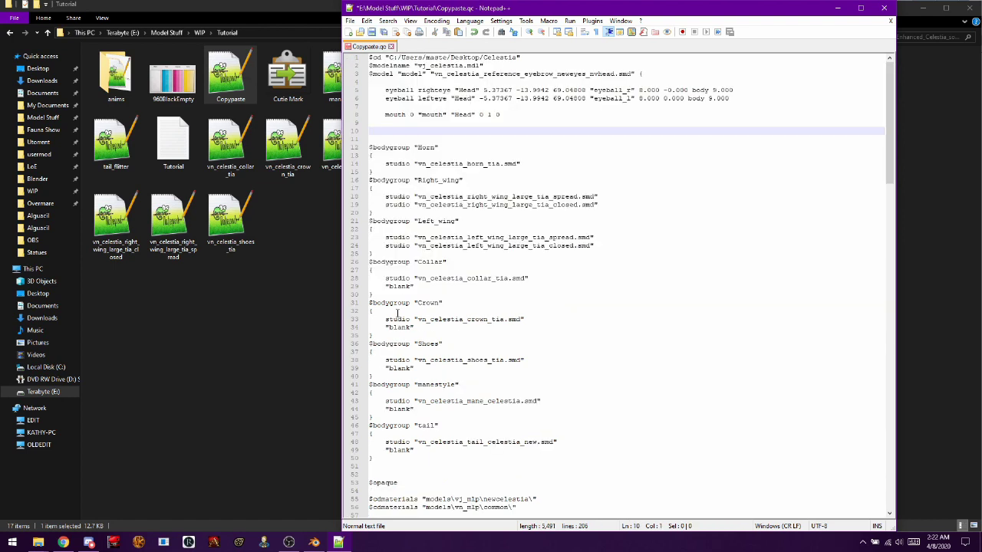
pyautogui.press('BackSpace')
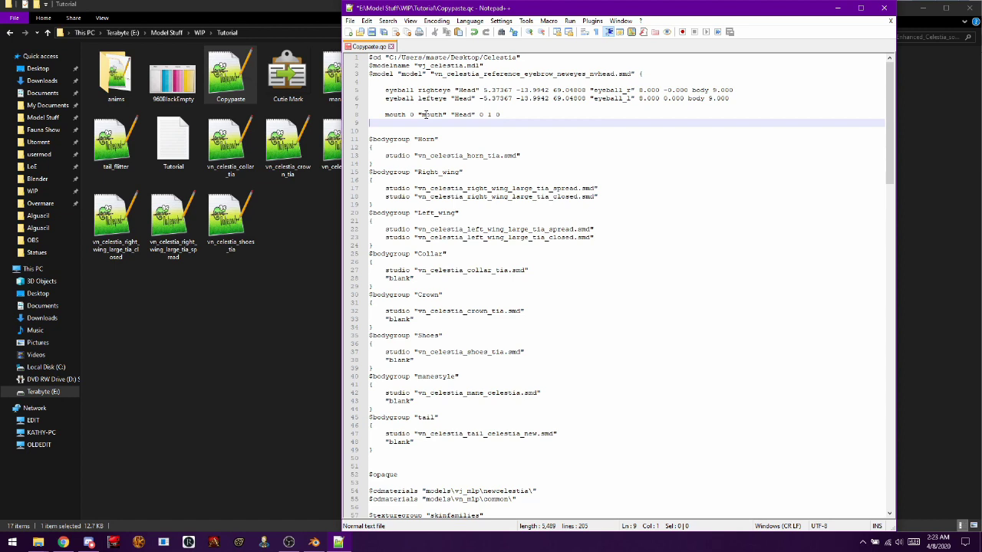
pyautogui.write('}')
# - Arrange the QC editor side by side with the Tutorial folder and set the $modelname to "Princess Copypaste.mdl"
pyautogui.press('super+Right')
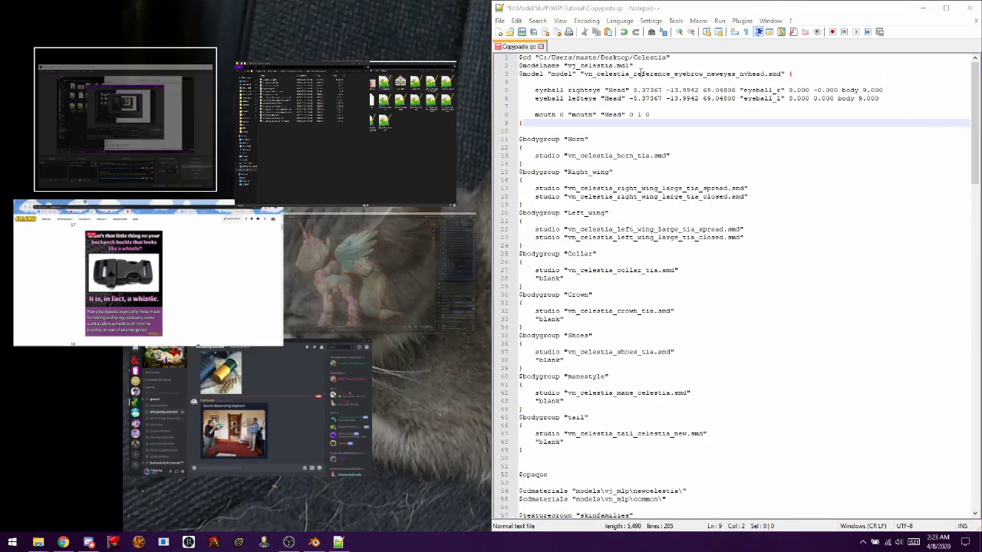
pyautogui.click(417, 137)
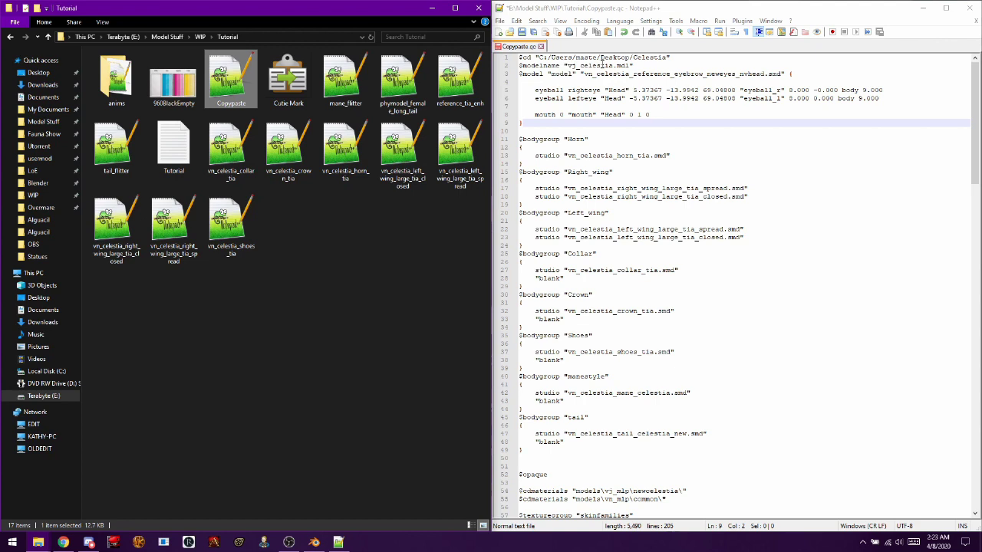
pyautogui.moveTo(613, 66); pyautogui.dragTo(570, 67)
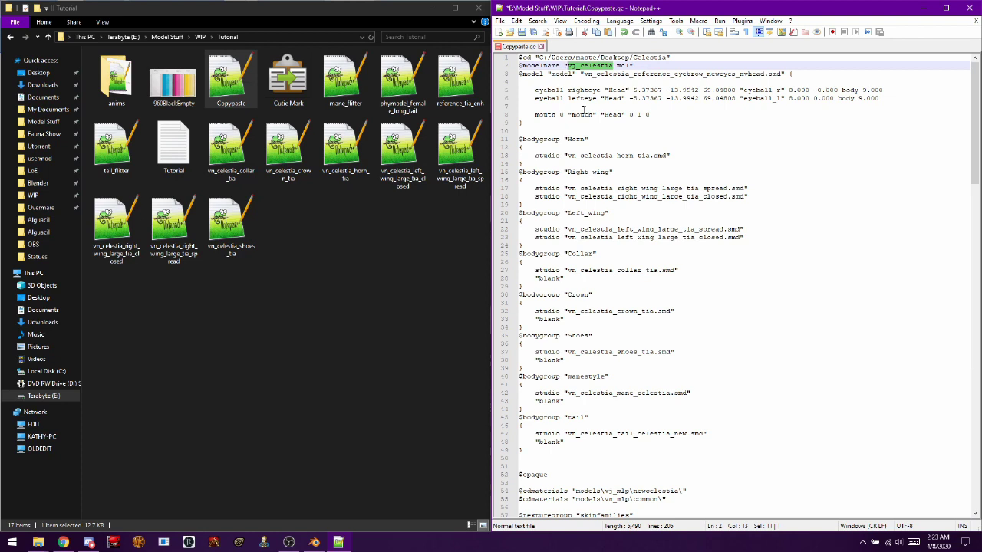
pyautogui.write('Princess')
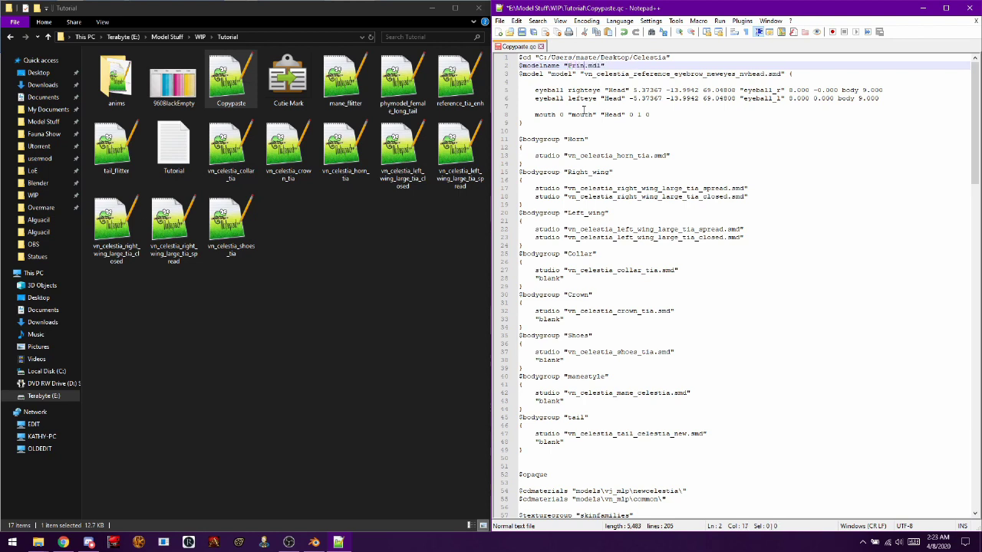
pyautogui.write(' Copyp')
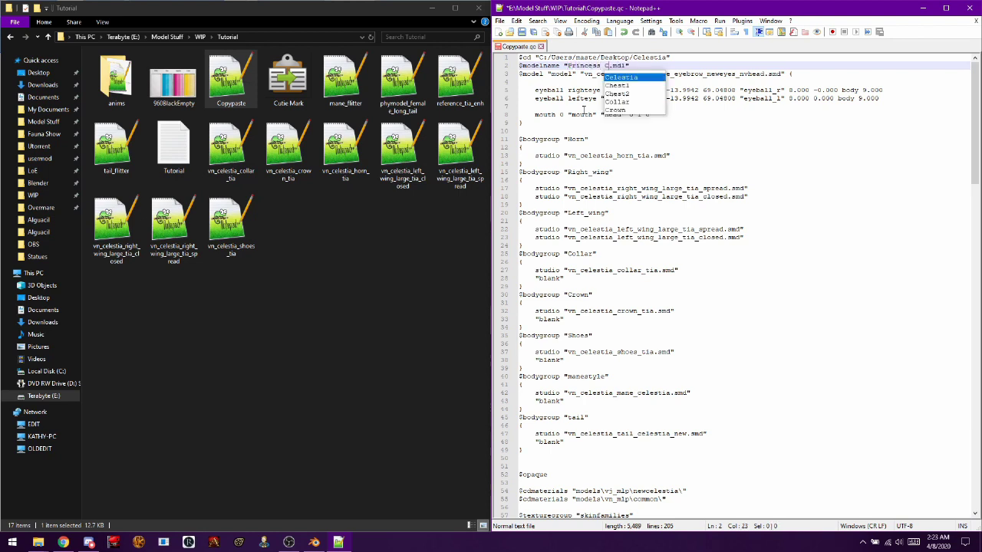
pyautogui.write('aste')
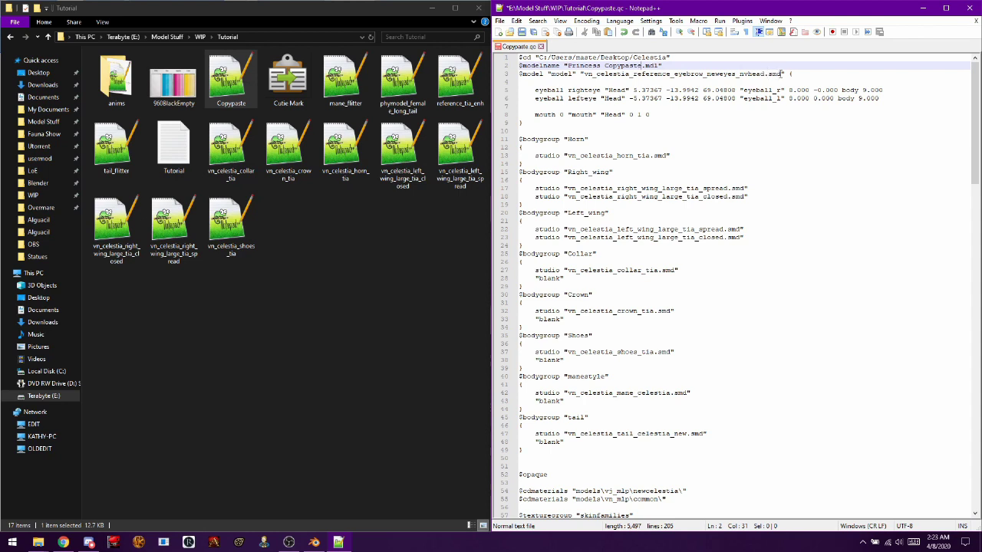
# - Replace the $model mesh file with reference_tia_enh.dmx, copying the name from the body file in the Tutorial folder
pyautogui.moveTo(783, 74); pyautogui.dragTo(582, 73)
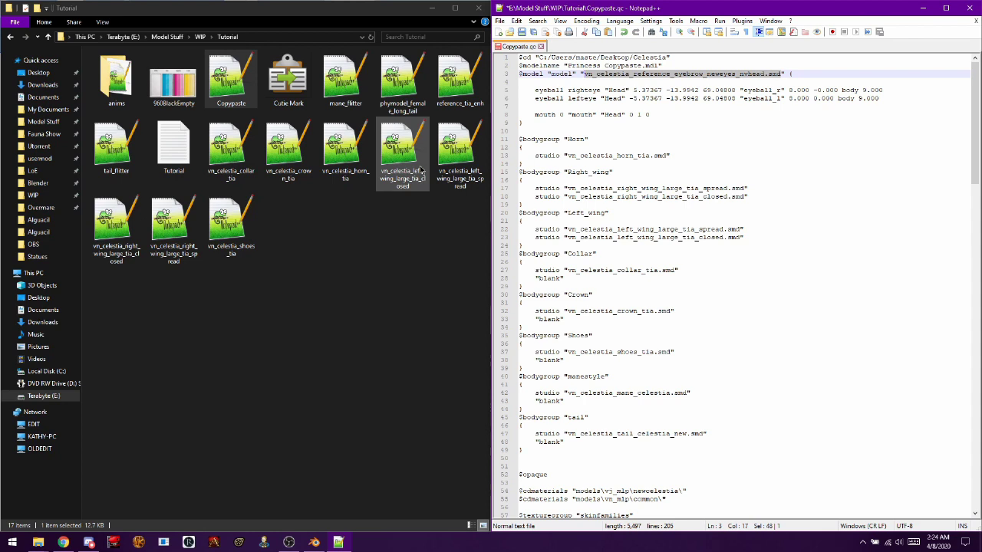
pyautogui.rightClick(457, 90)
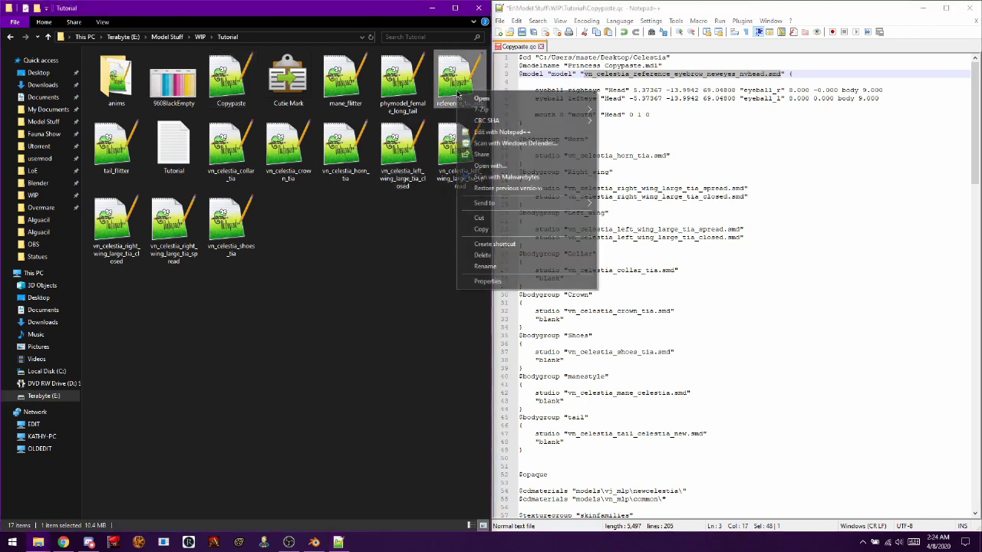
pyautogui.click(484, 266)
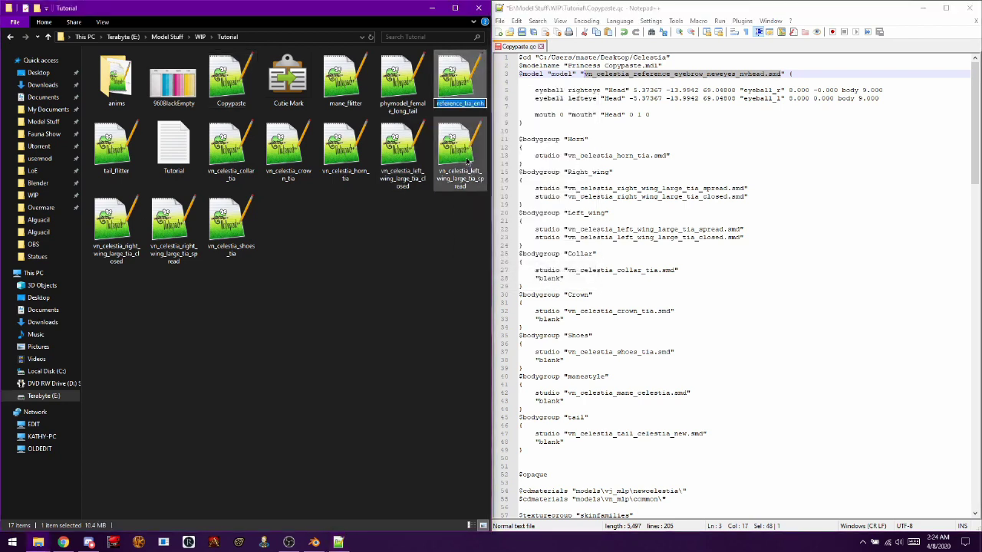
pyautogui.rightClick(451, 103)
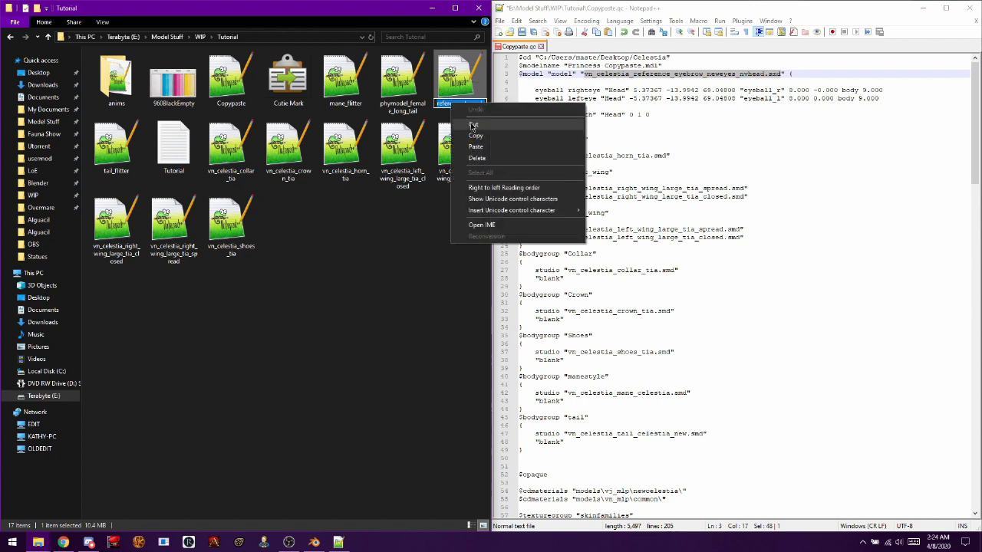
pyautogui.click(477, 135)
pyautogui.click(434, 218)
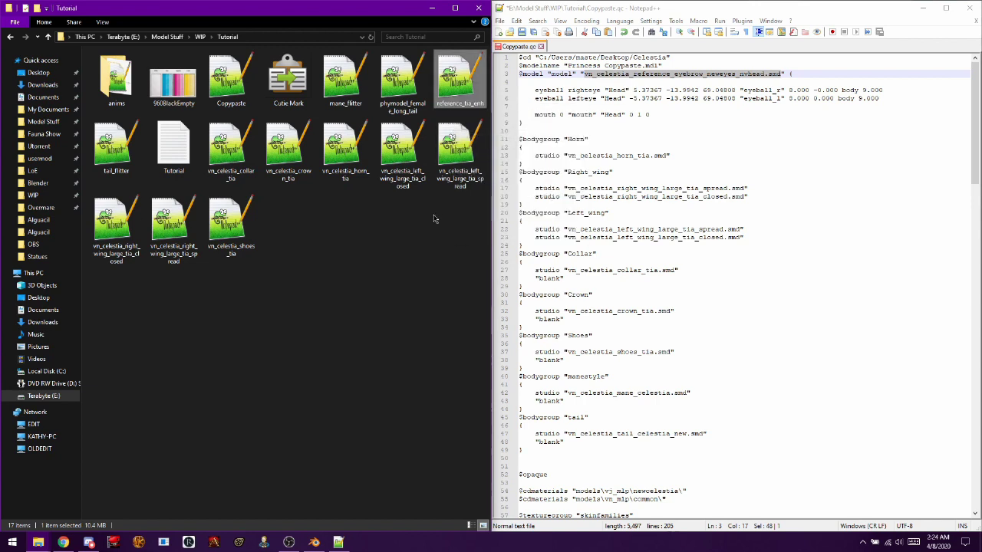
pyautogui.rightClick(632, 75)
pyautogui.click(656, 106)
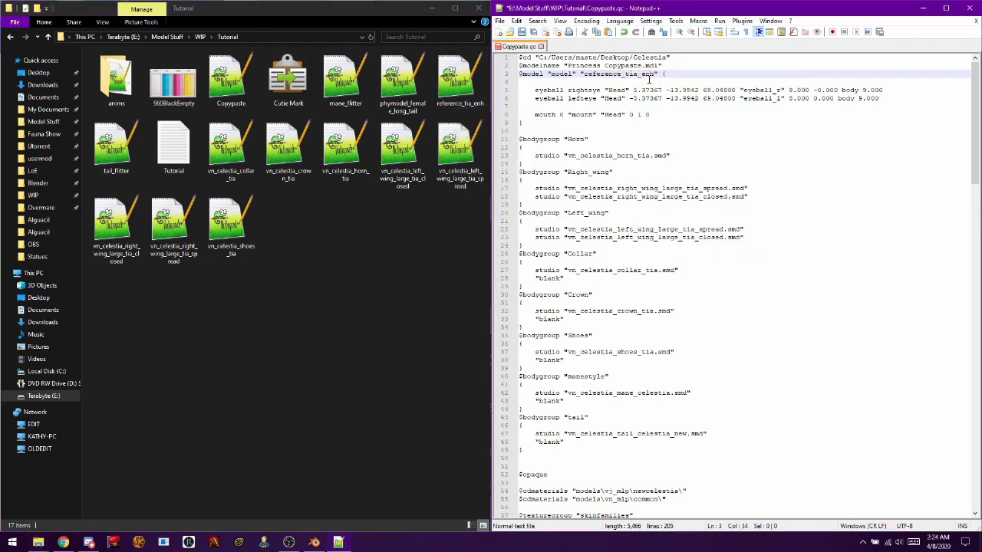
pyautogui.write('.dmx')
# - Change the manestyle bodygroup's studio mesh to mane_flitter.smd
pyautogui.scroll(-3, 568, 277)
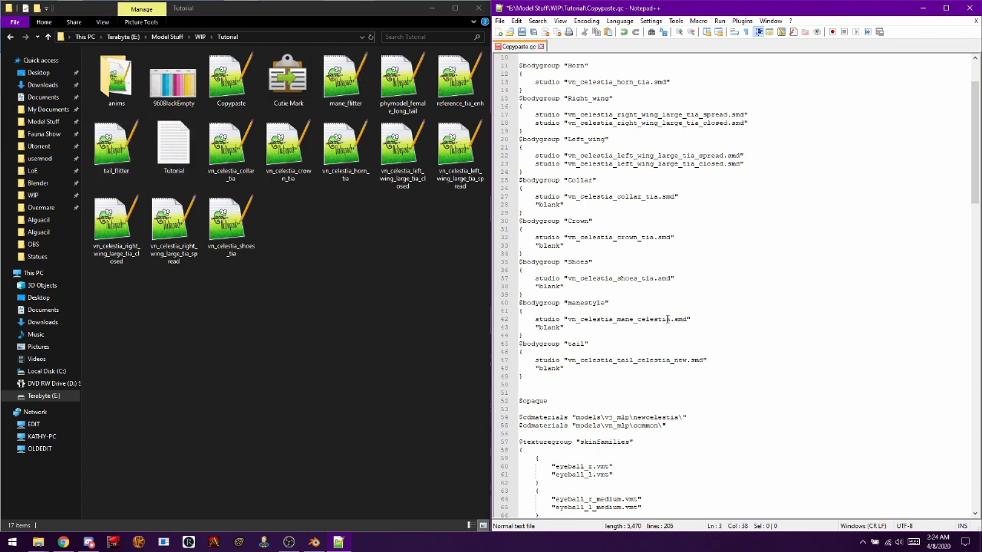
pyautogui.moveTo(668, 319); pyautogui.dragTo(568, 323)
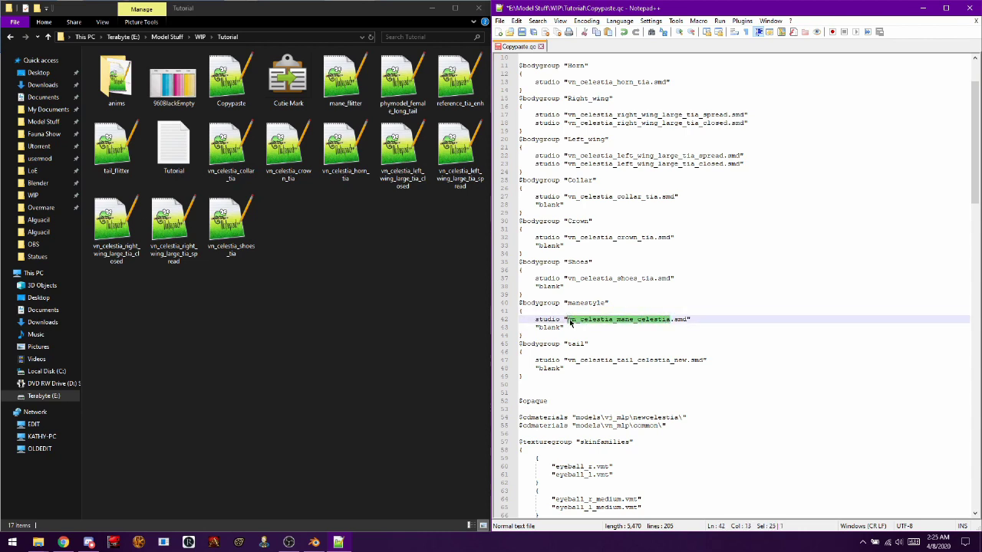
pyautogui.press('BackSpace')
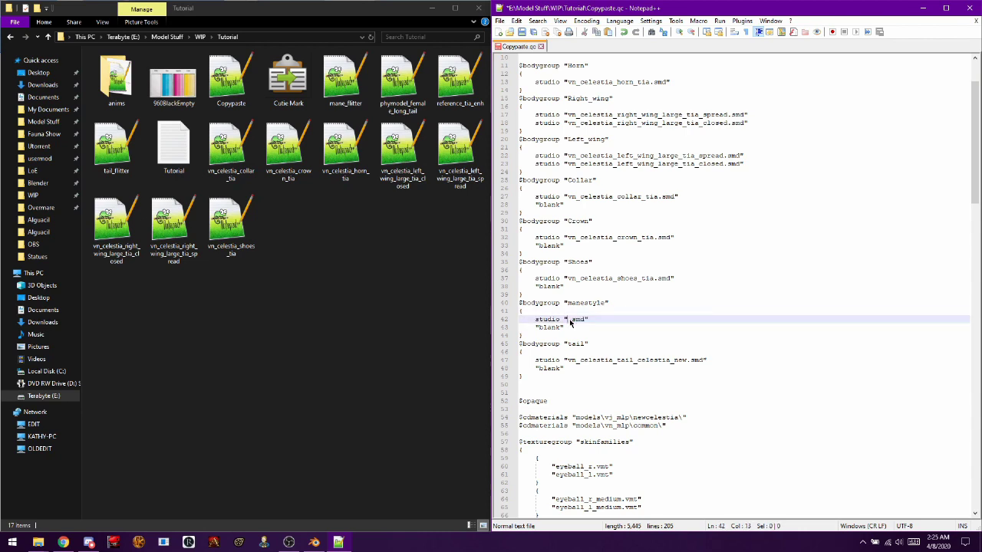
pyautogui.write('mane')
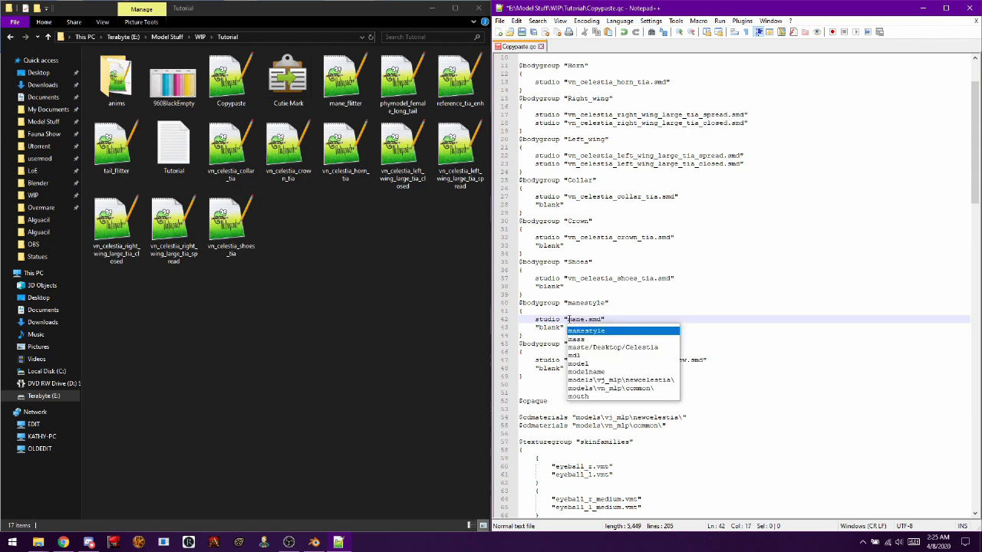
pyautogui.write('_flitter')
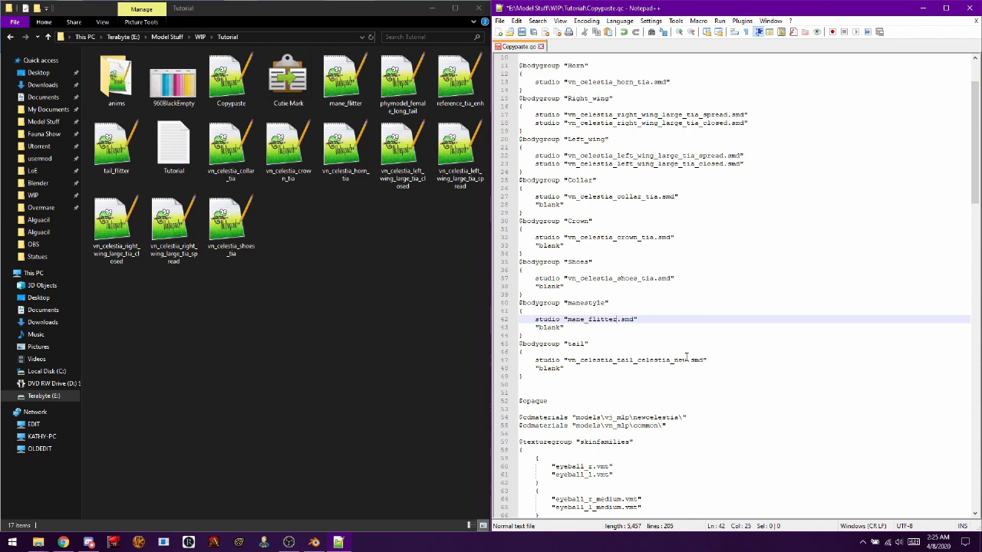
# - Change the tail bodygroup's studio mesh to tail_flitter.smd
pyautogui.moveTo(688, 360); pyautogui.dragTo(568, 363)
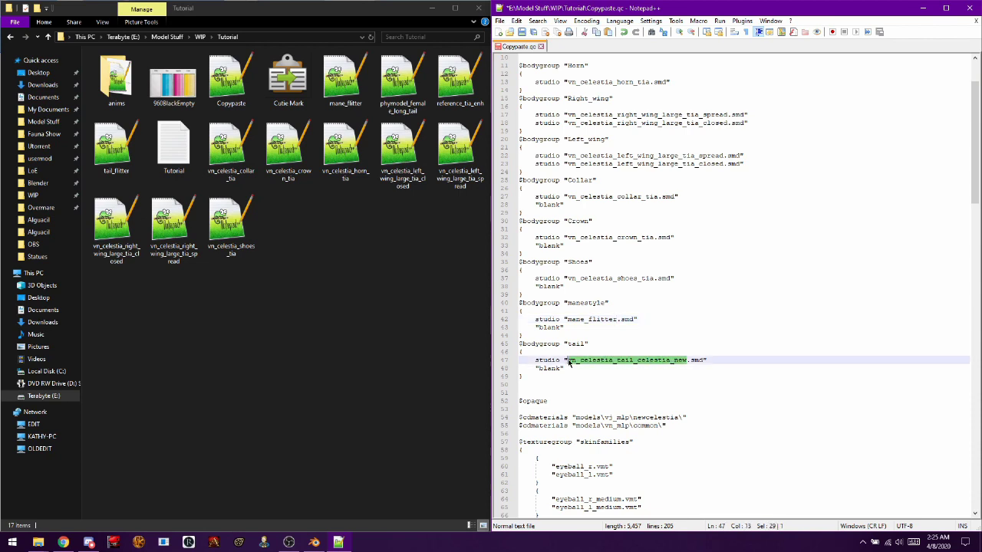
pyautogui.write('tail')
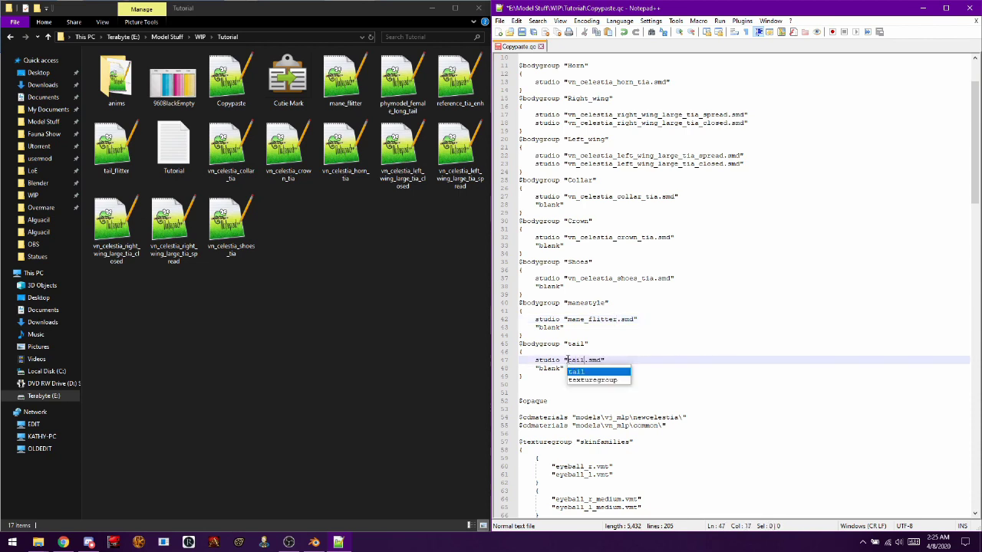
pyautogui.write('_flitter')
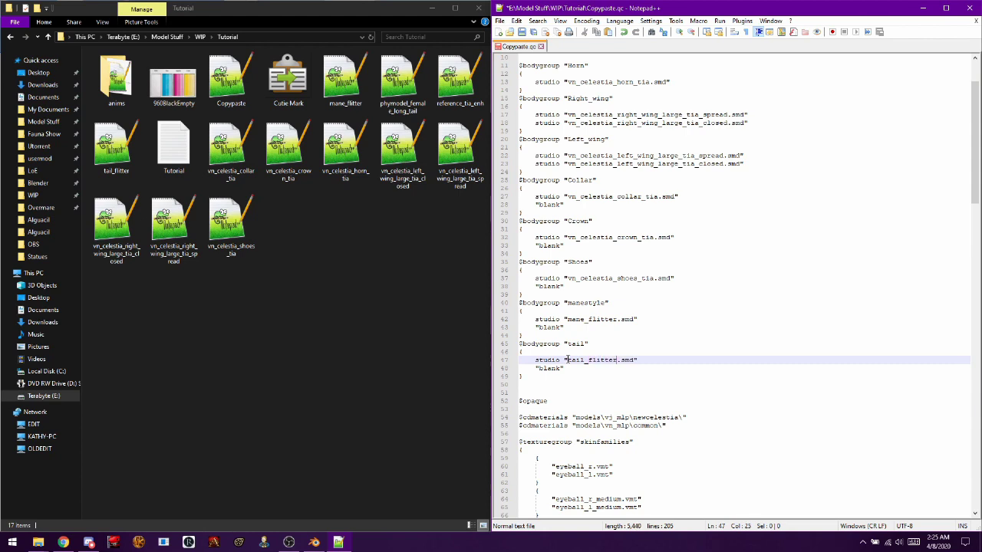
# - Set the first $cdmaterials path to models\OC\copypaste\ in place of the newcelestia folder
pyautogui.scroll(-4, 566, 360)
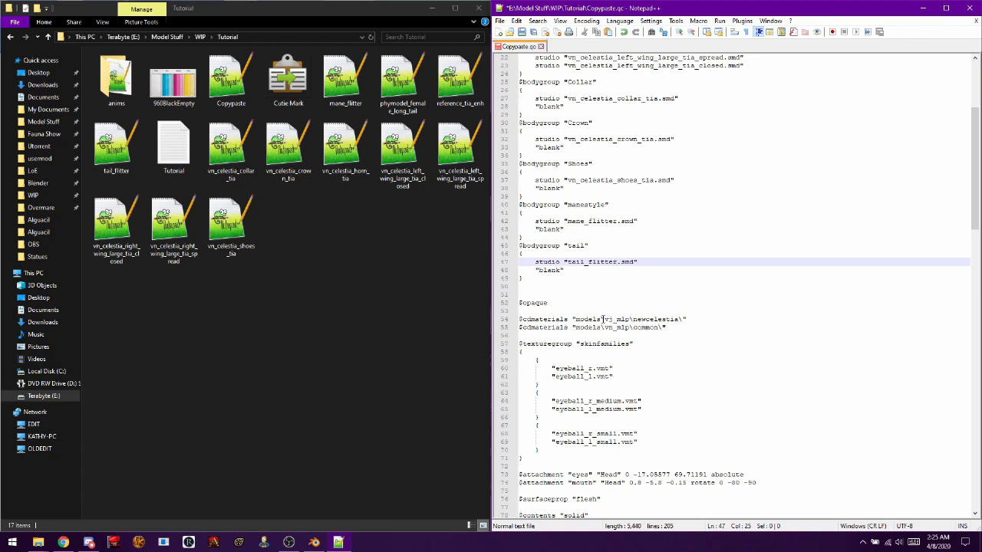
pyautogui.moveTo(603, 319); pyautogui.dragTo(678, 322)
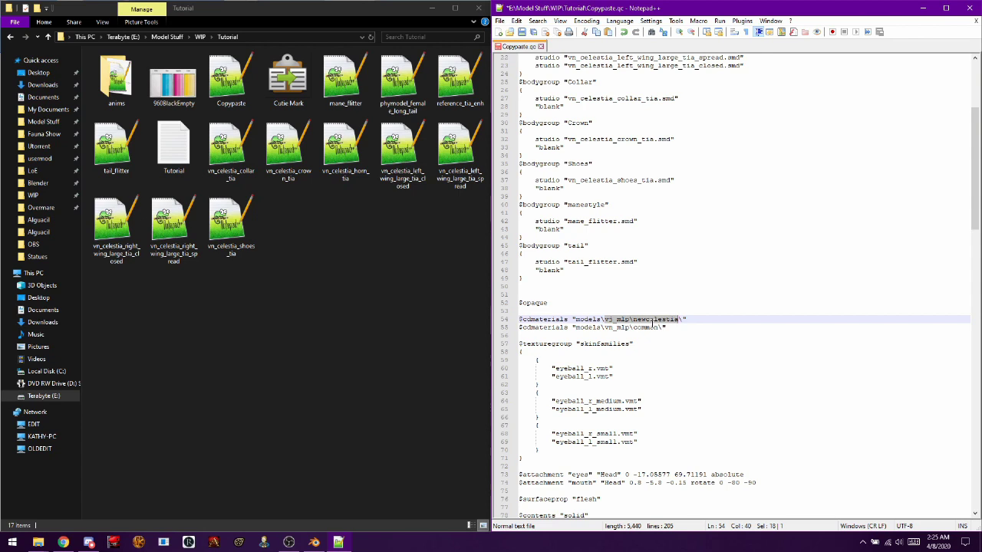
pyautogui.press('Delete')
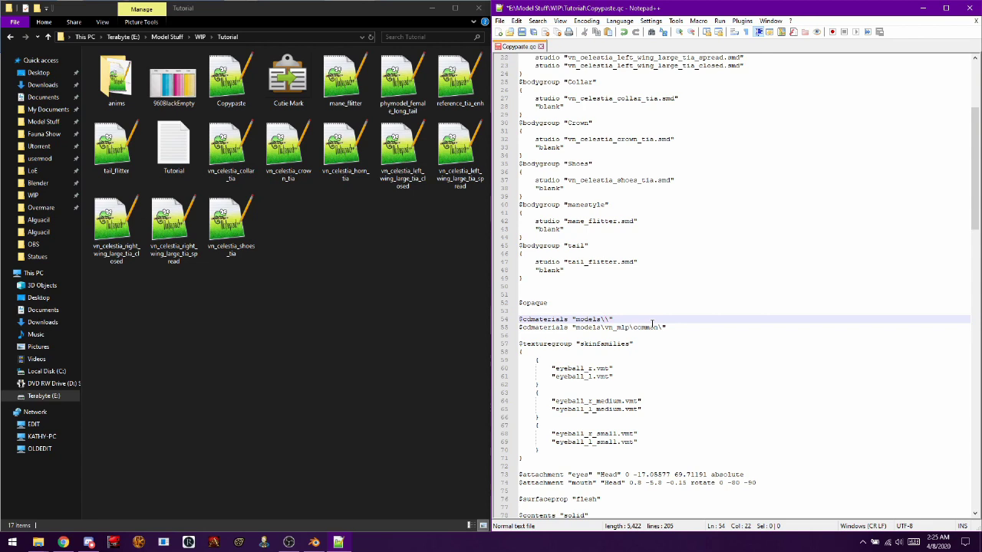
pyautogui.write('OC')
pyautogui.write('\\co')
pyautogui.write('pyo')
pyautogui.press('BackSpace')
pyautogui.write('paste')
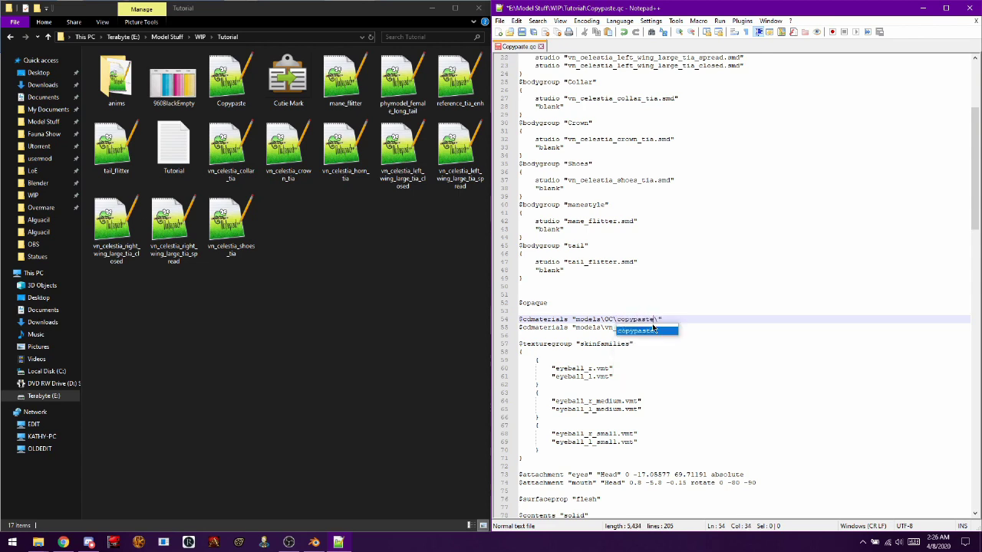
pyautogui.click(629, 328)
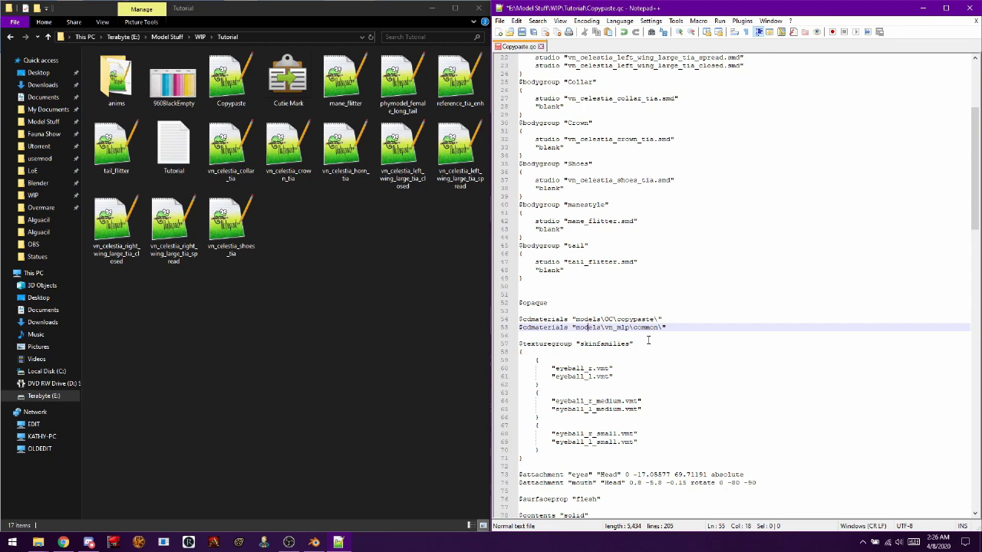
# - Open applebloom.qc from the qc folder of Filly Sources, examine its skinfamilies texture group as a reference, and close it
pyautogui.scroll(-3, 648, 339)
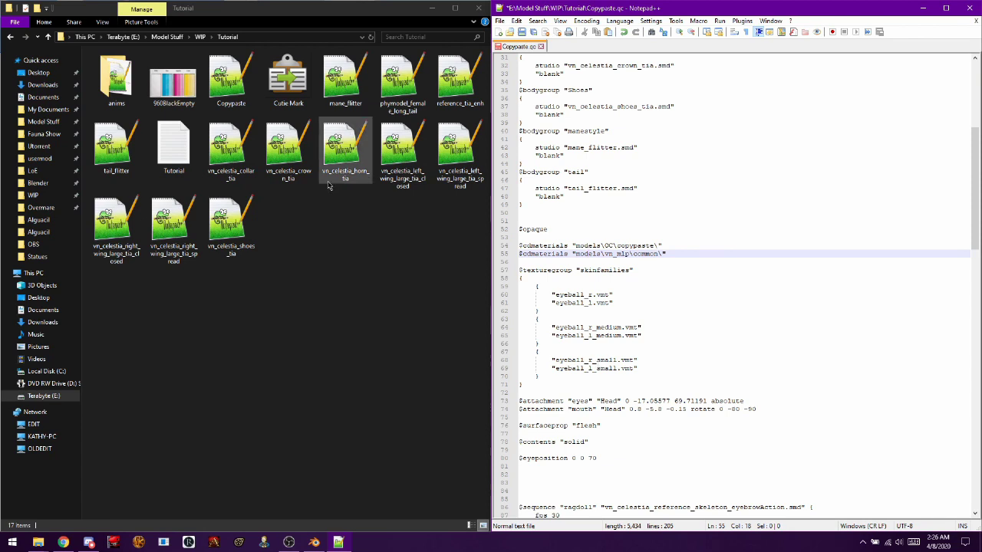
pyautogui.click(34, 122)
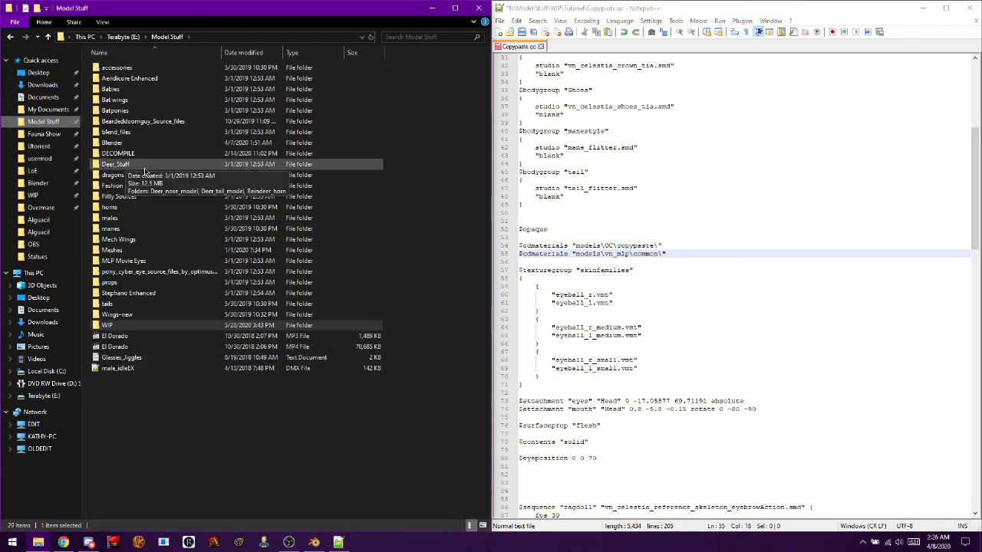
pyautogui.doubleClick(122, 197)
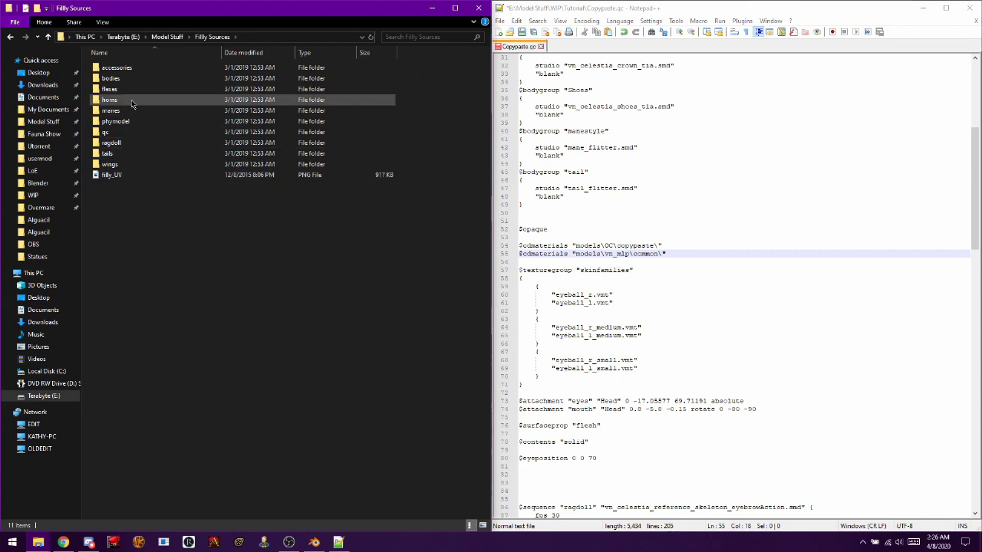
pyautogui.doubleClick(115, 131)
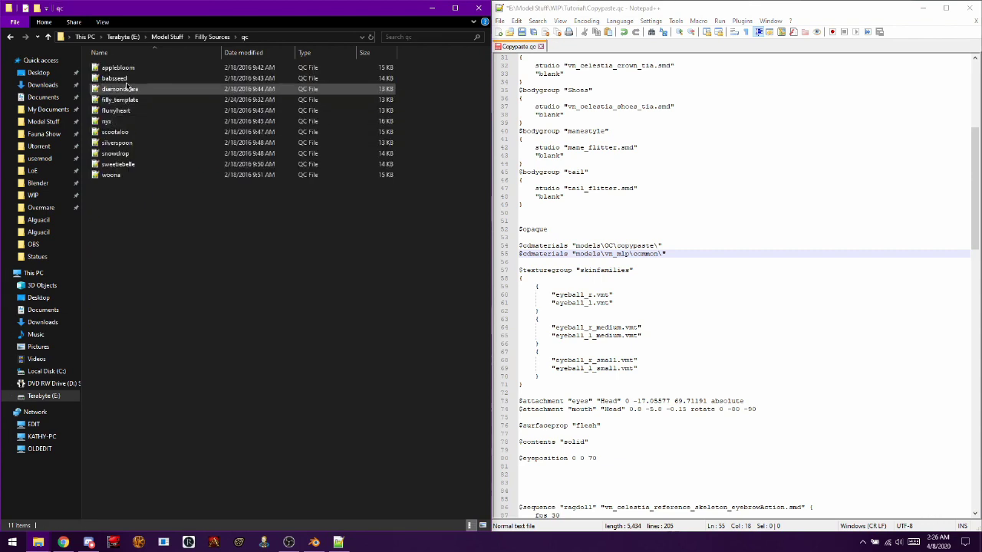
pyautogui.doubleClick(132, 71)
pyautogui.scroll(-20, 659, 269)
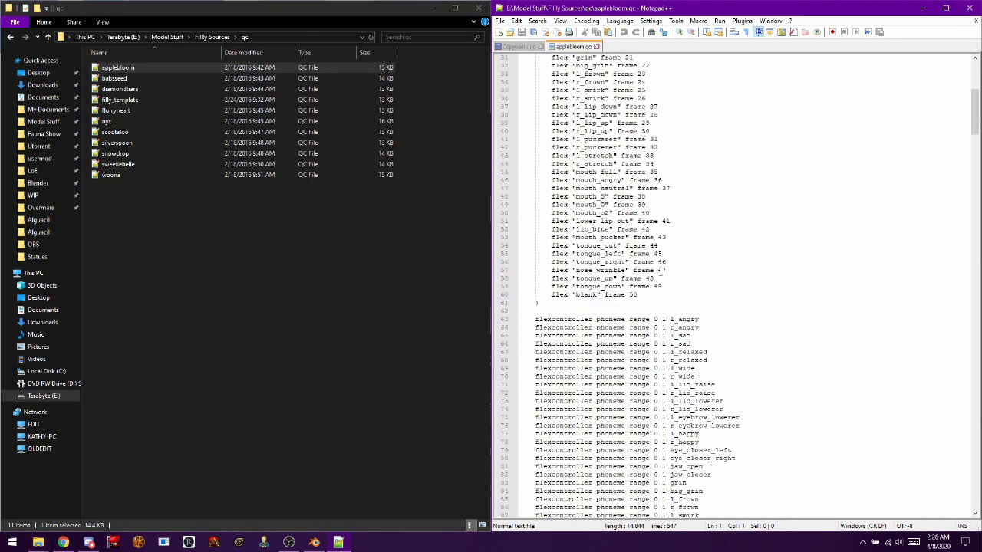
pyautogui.scroll(-5, 658, 271)
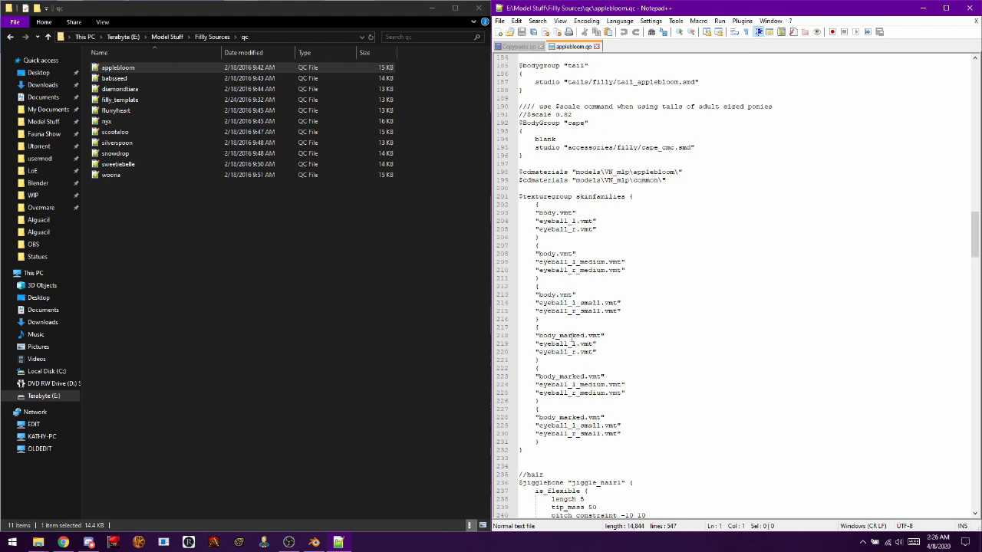
pyautogui.click(597, 46)
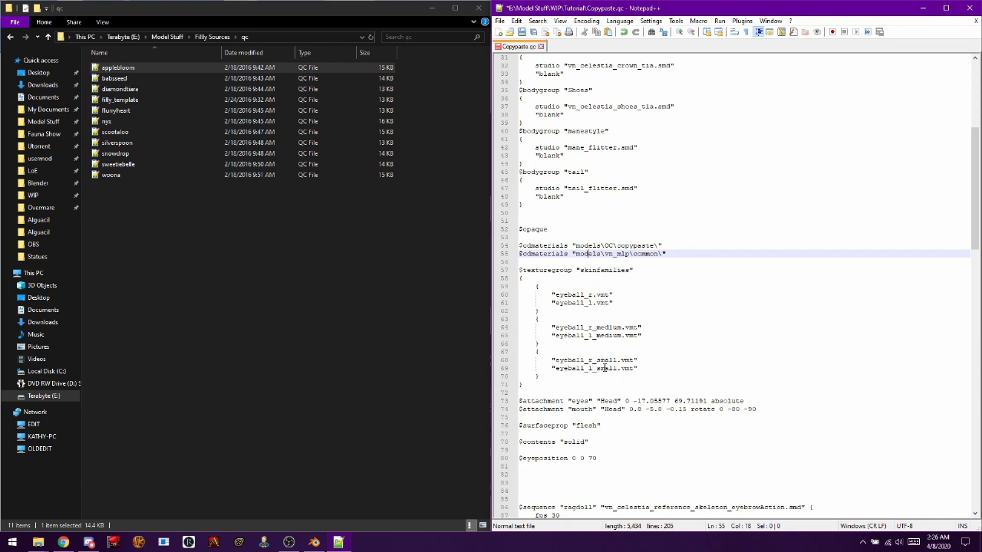
# - Check the anims folder inside the Tutorial folder and set the ragdoll sequence's file to anims\ragdoll.smd
pyautogui.scroll(-9, 725, 348)
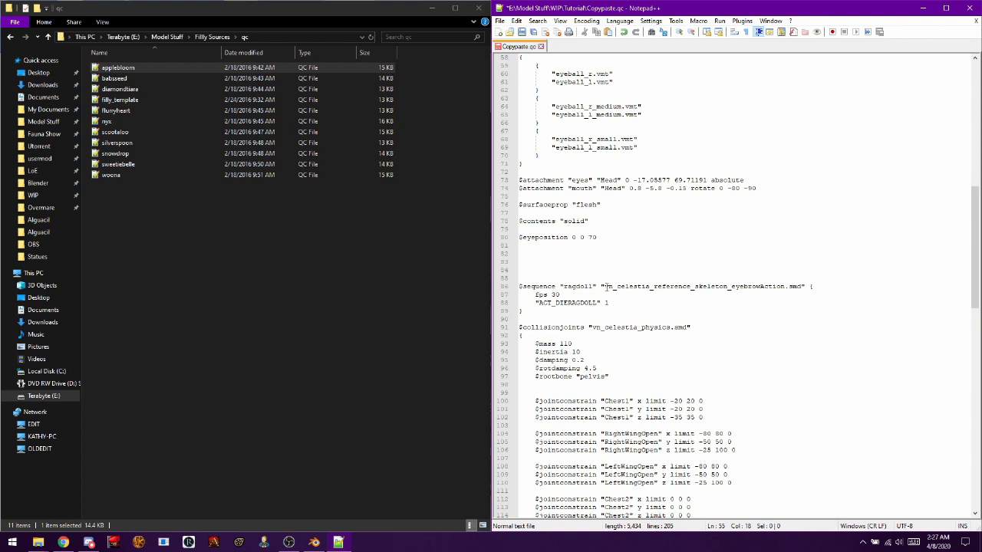
pyautogui.click(11, 37)
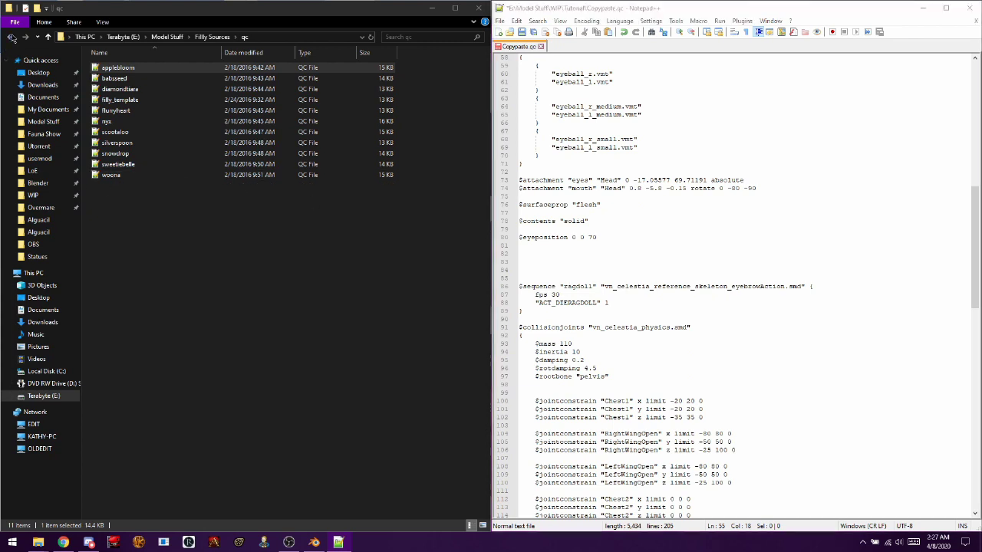
pyautogui.click(11, 36)
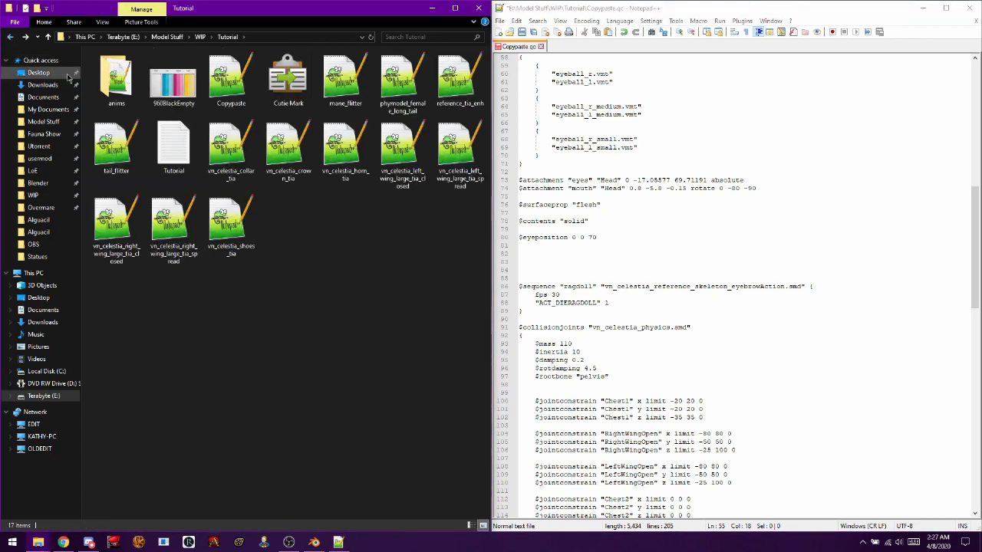
pyautogui.doubleClick(111, 86)
pyautogui.click(228, 37)
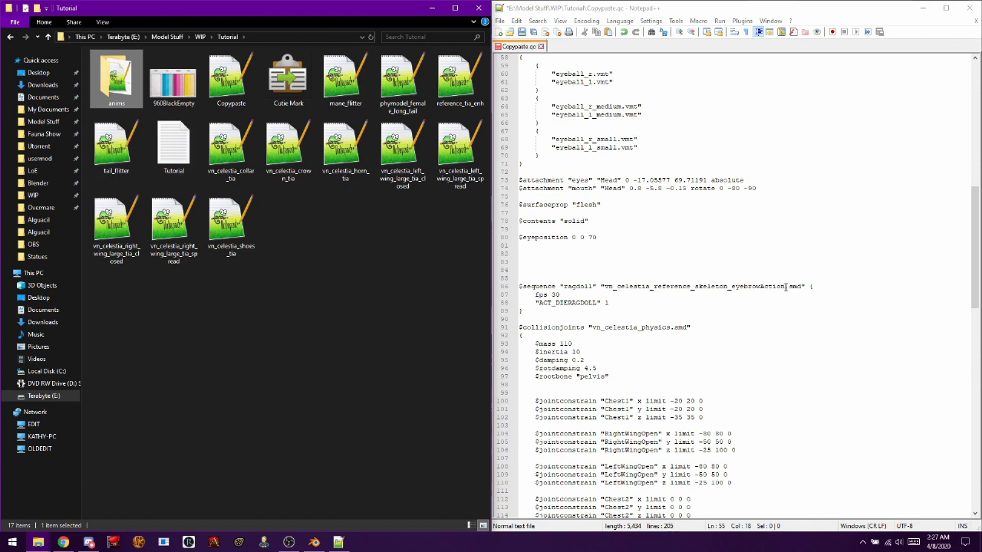
pyautogui.moveTo(785, 286); pyautogui.dragTo(603, 283)
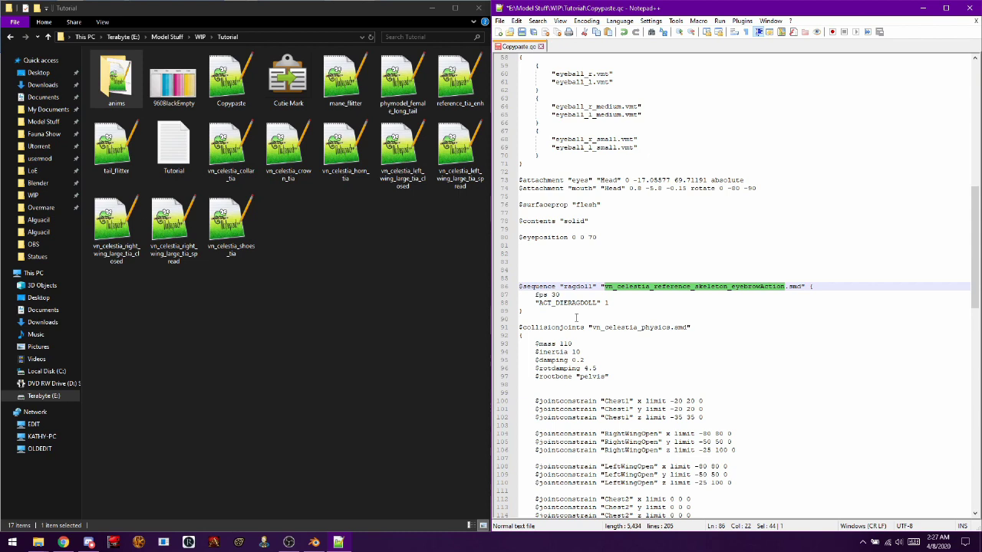
pyautogui.write('anims')
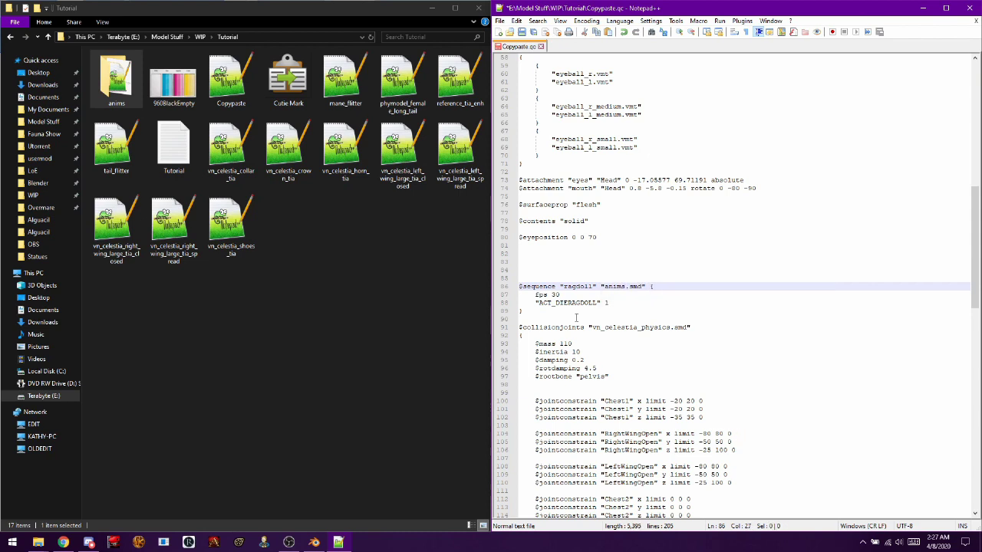
pyautogui.write('\\ragd')
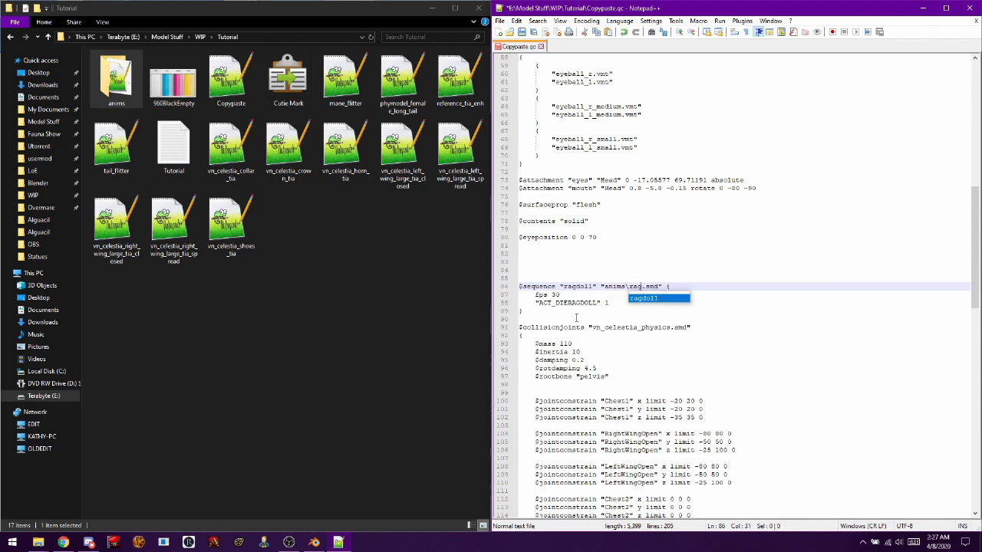
pyautogui.write('oll')
# - Shorten the $collisionjoints file name to physics.smd by removing its vn_celestia_ prefix
pyautogui.click(608, 327)
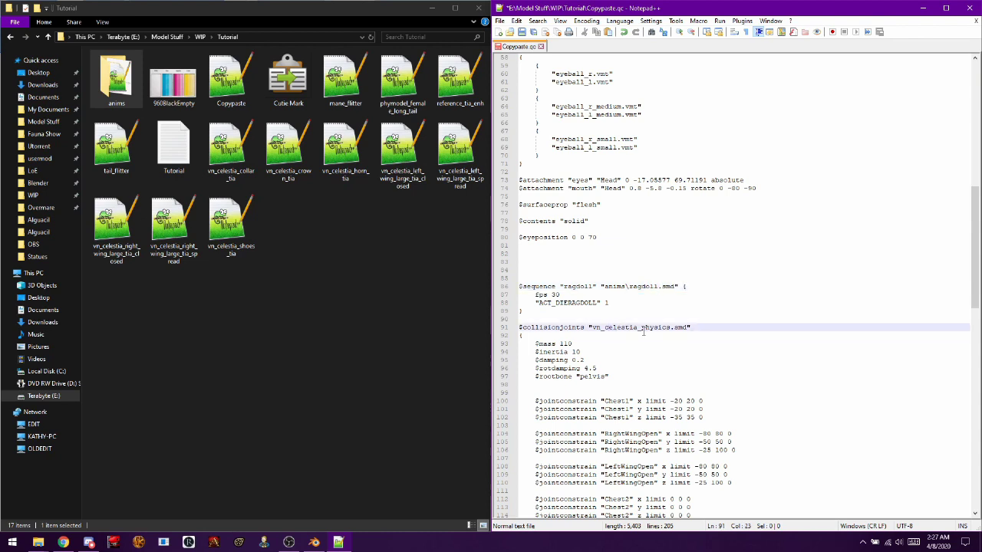
pyautogui.moveTo(640, 328); pyautogui.dragTo(594, 330)
pyautogui.press('BackSpace')
# - Review the joint constraints and the rest of Copypaste.qc, and save the file
pyautogui.scroll(-20, 735, 364)
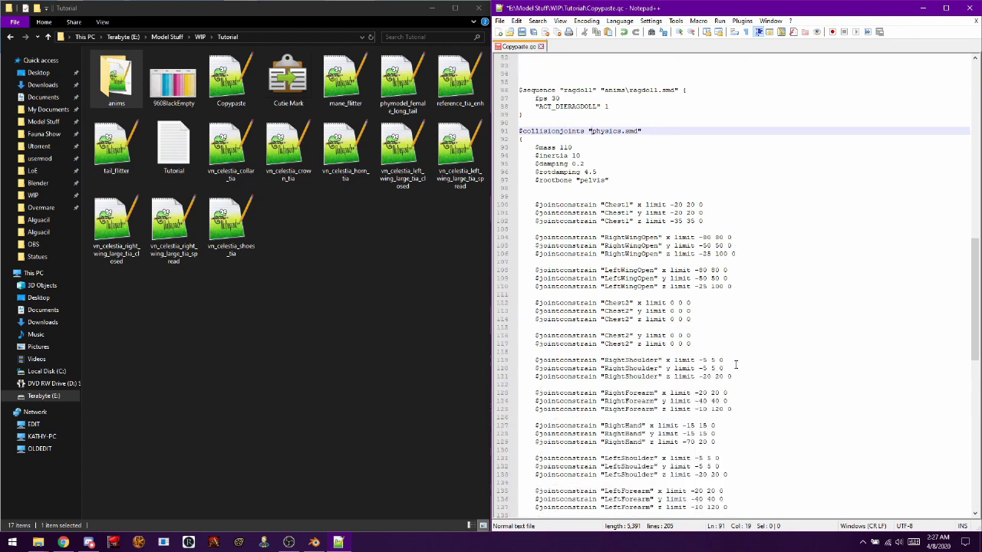
pyautogui.scroll(-4, 735, 364)
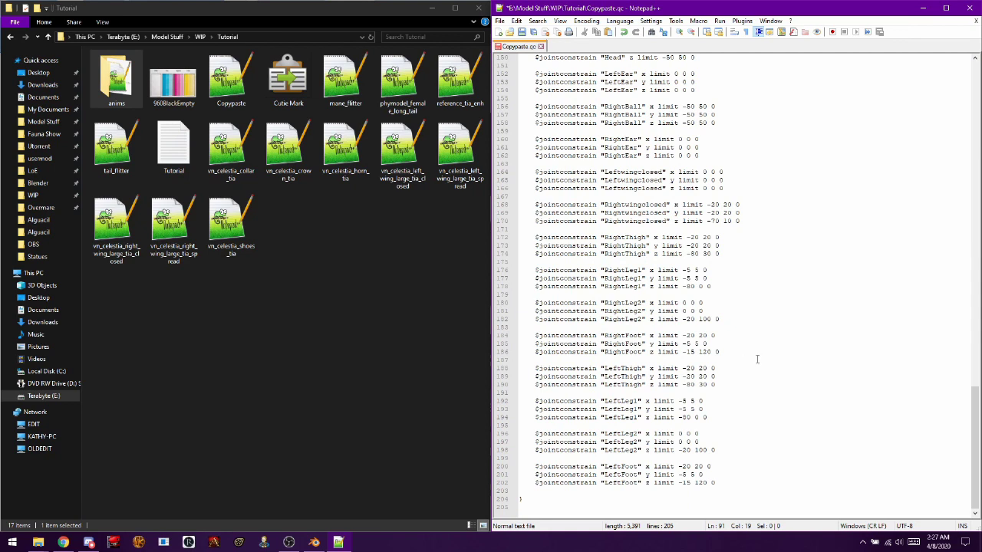
pyautogui.scroll(9, 756, 359)
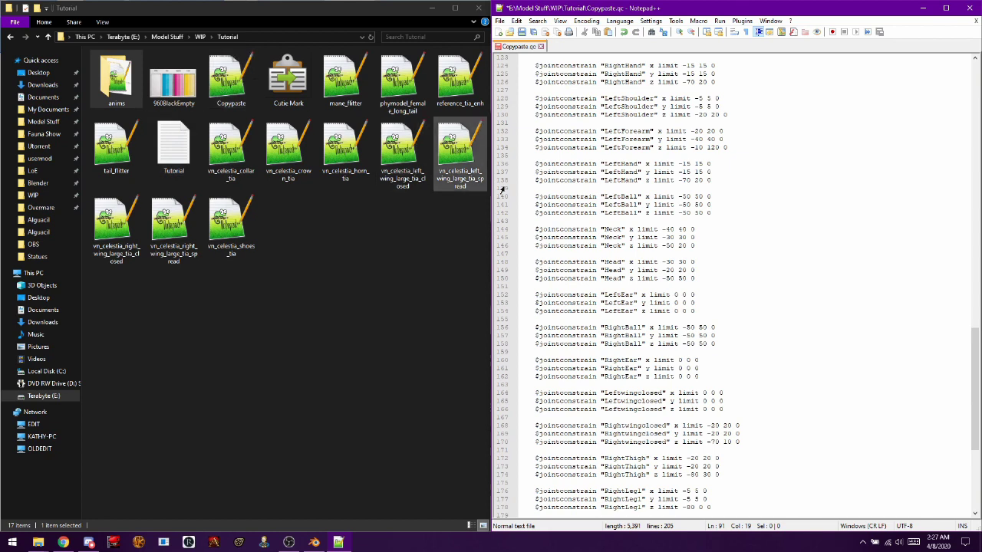
pyautogui.scroll(20, 740, 289)
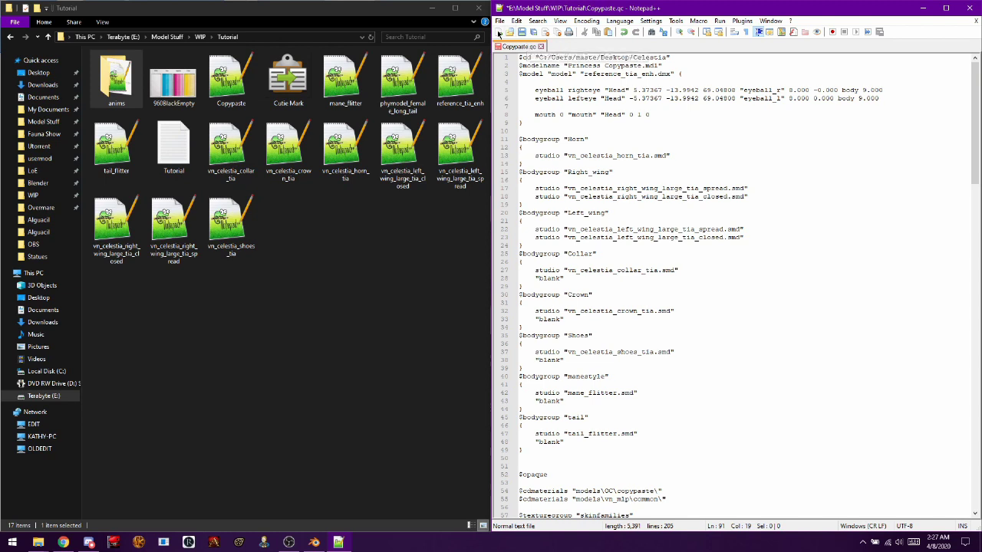
pyautogui.click(522, 31)
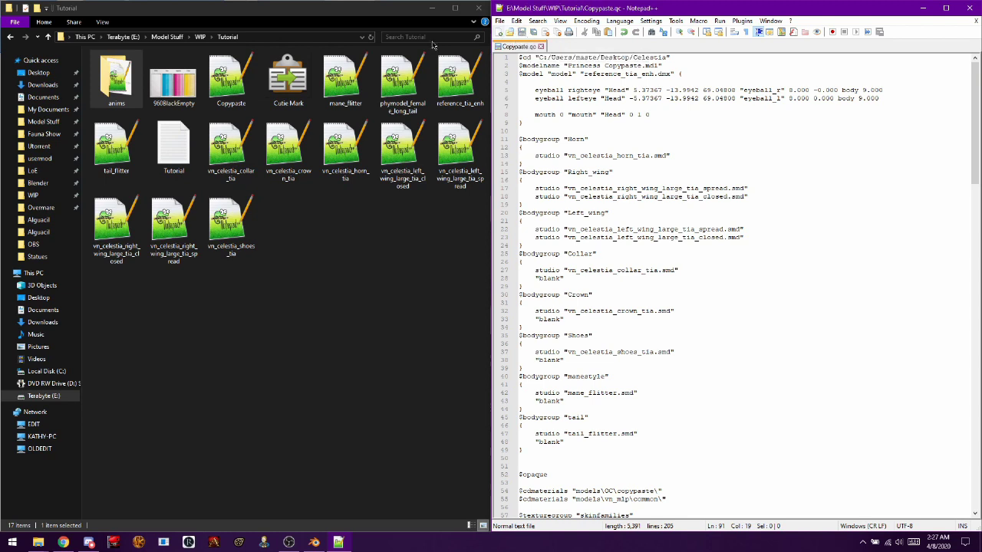
# - Minimize the QC editor, the Tutorial folder and the browser to reach the desktop, and launch Crowbar
pyautogui.click(923, 7)
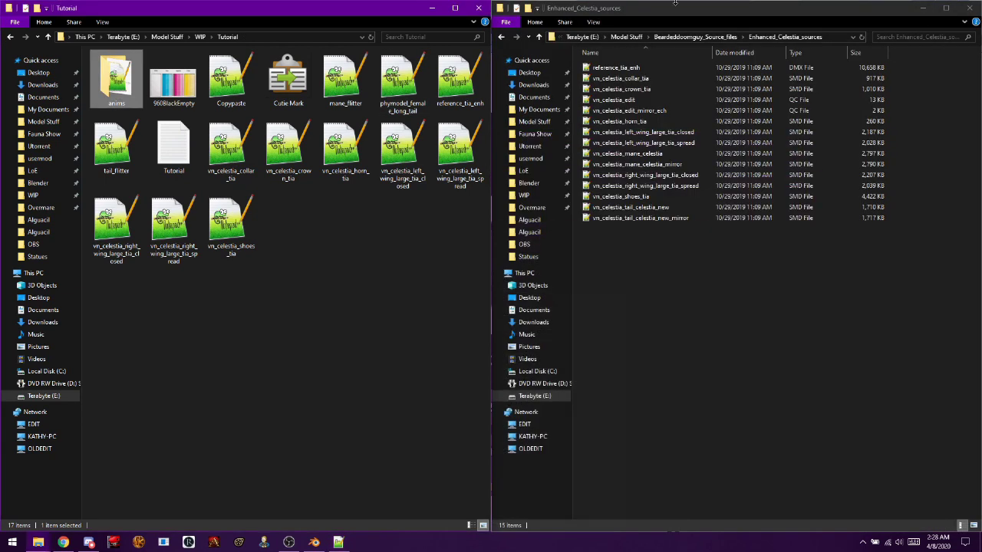
pyautogui.click(435, 14)
pyautogui.click(434, 12)
pyautogui.click(424, 5)
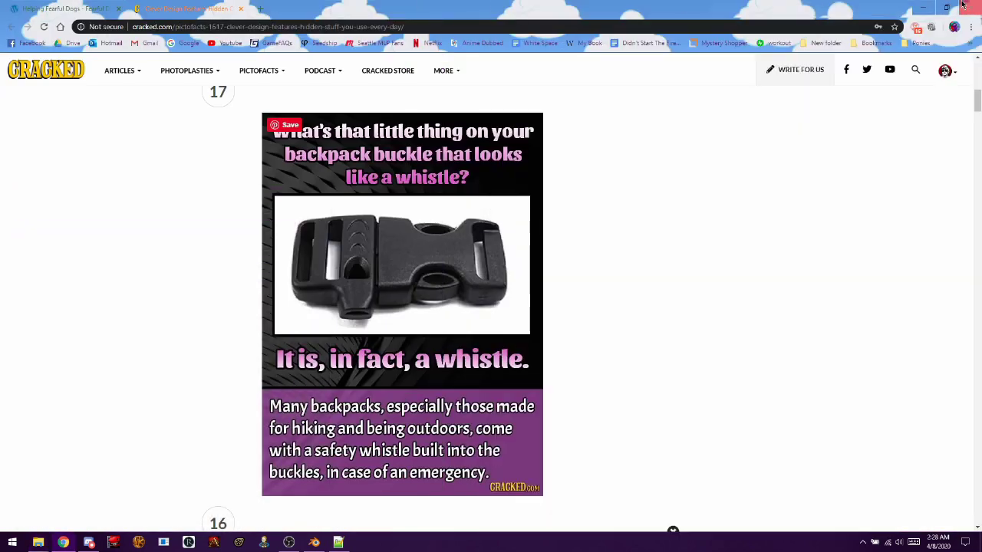
pyautogui.click(922, 7)
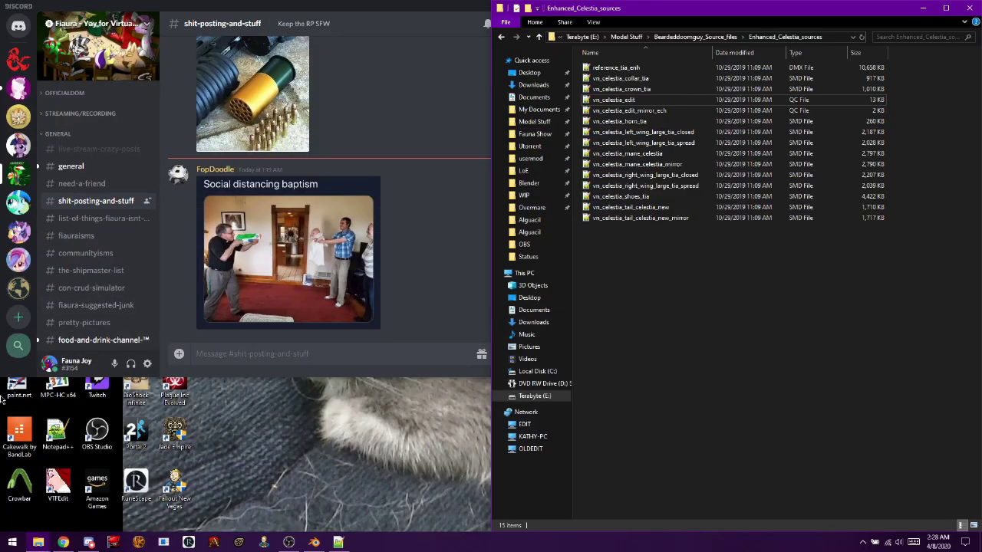
pyautogui.click(18, 488)
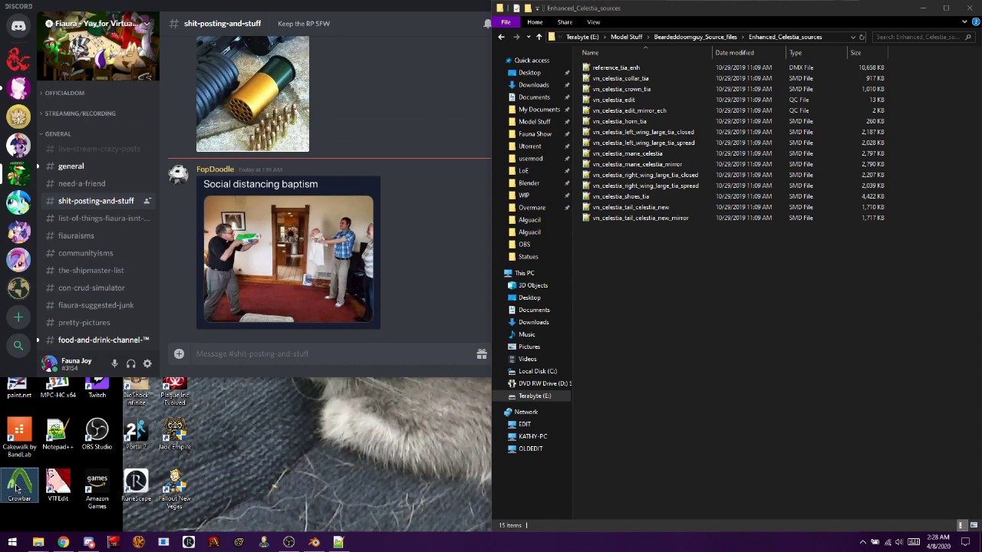
pyautogui.doubleClick(18, 489)
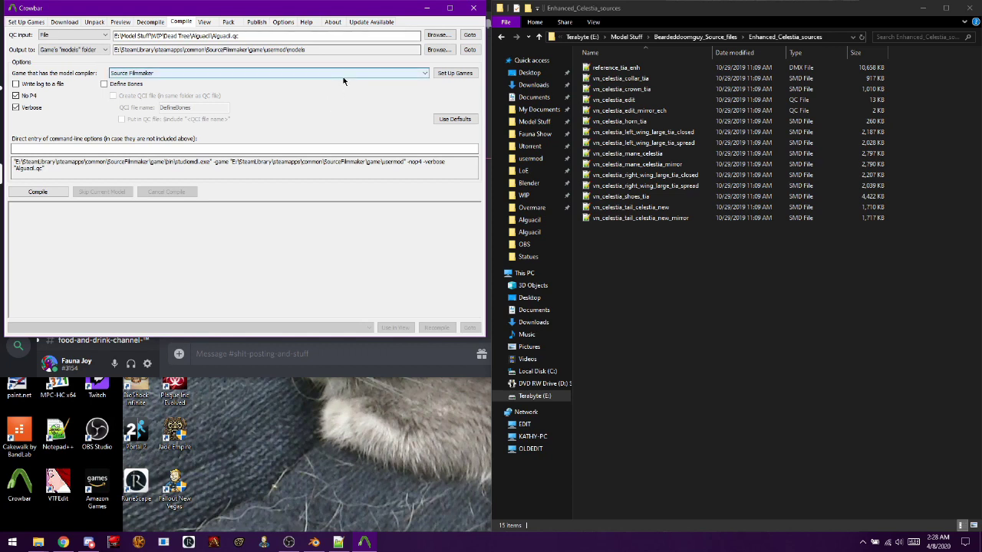
# - In the Source Filmmaker game setup, set the executable to sfm from steamapps\common\SourceFilmmaker\game
pyautogui.click(449, 75)
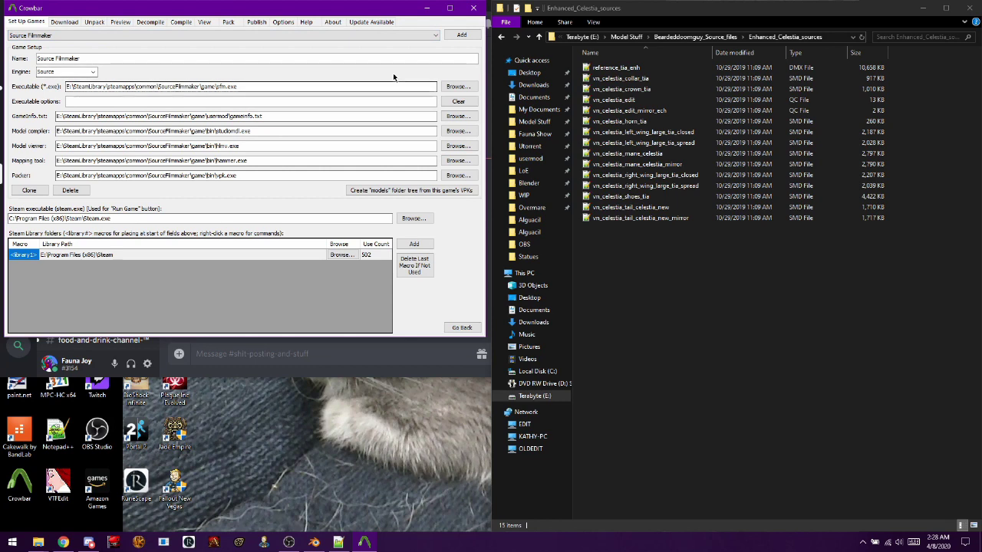
pyautogui.click(452, 88)
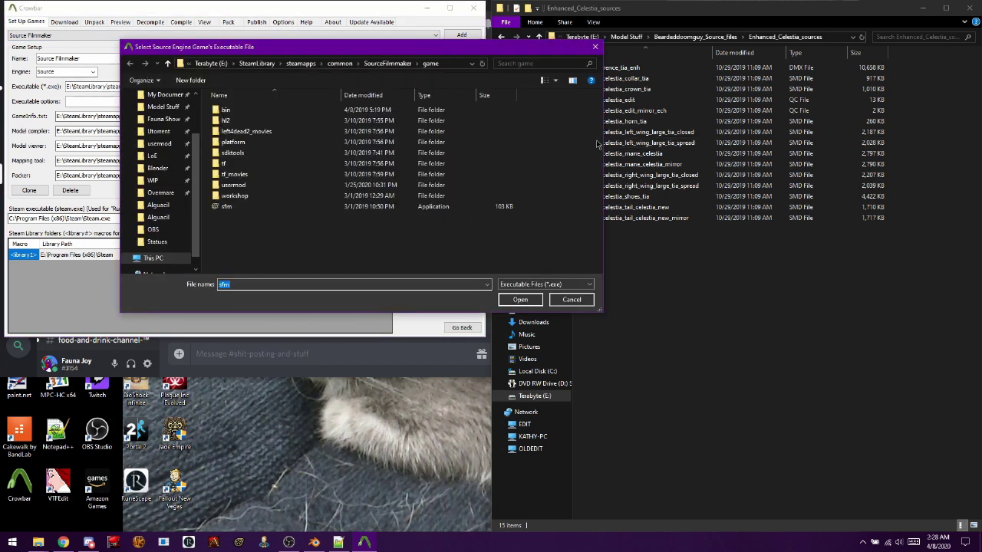
pyautogui.moveTo(338, 52); pyautogui.dragTo(603, 55)
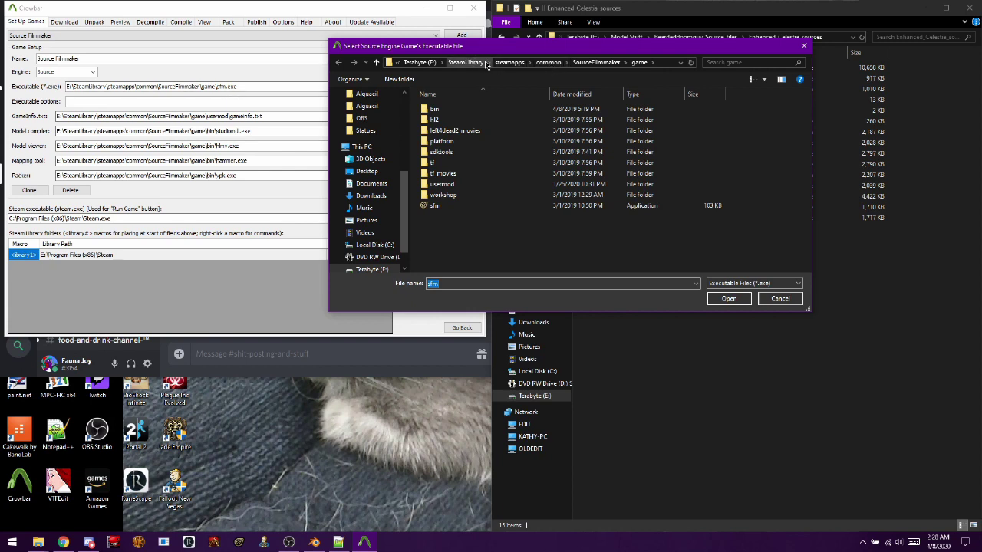
pyautogui.click(509, 62)
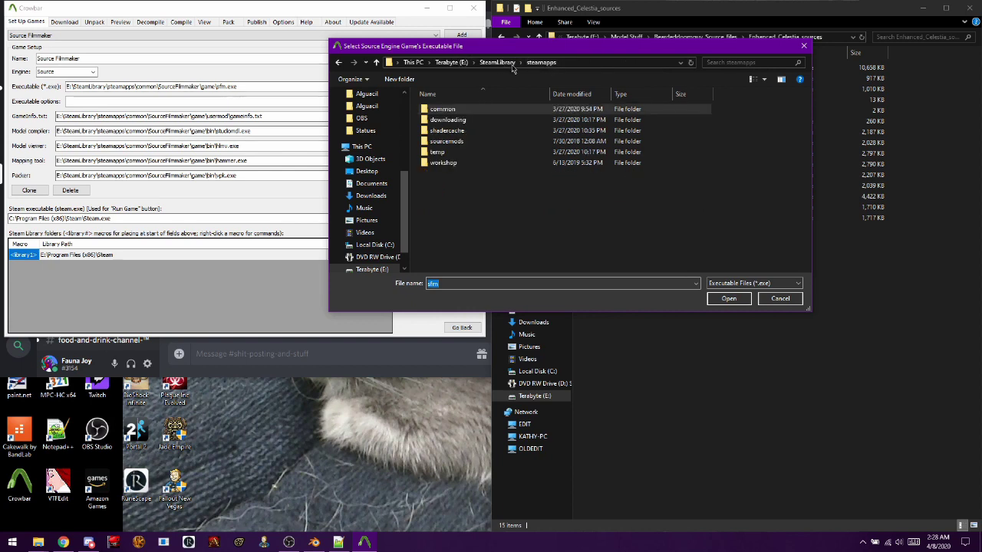
pyautogui.doubleClick(492, 110)
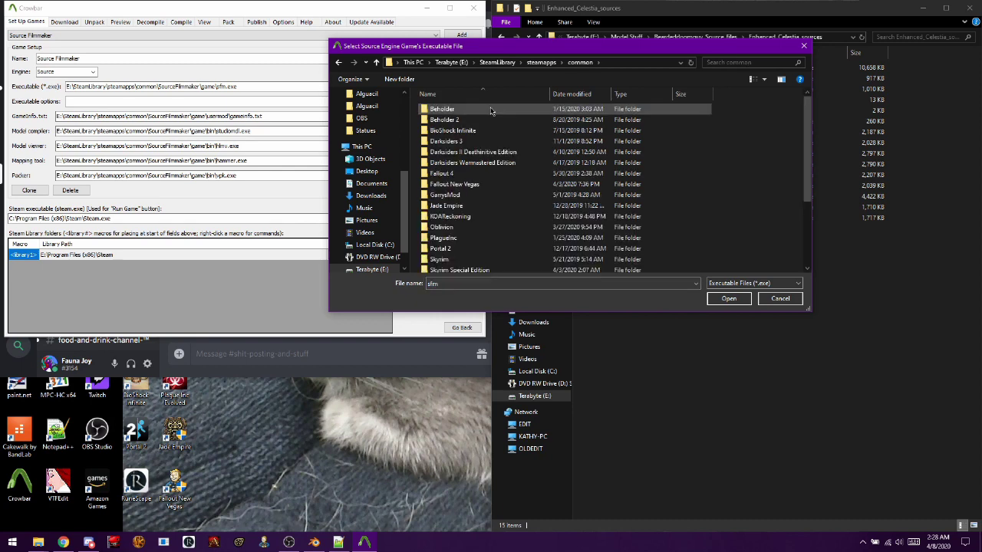
pyautogui.scroll(-3, 500, 201)
pyautogui.doubleClick(497, 191)
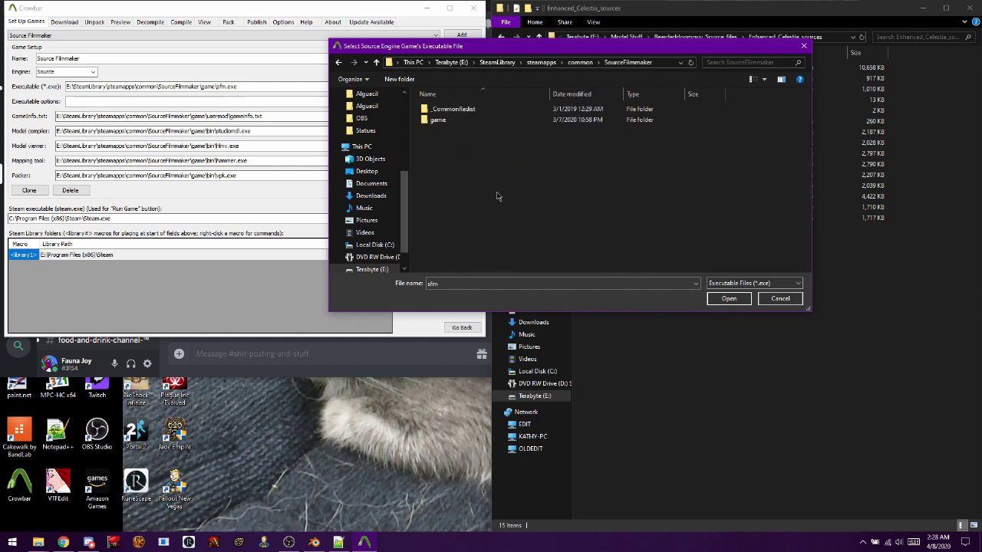
pyautogui.doubleClick(479, 119)
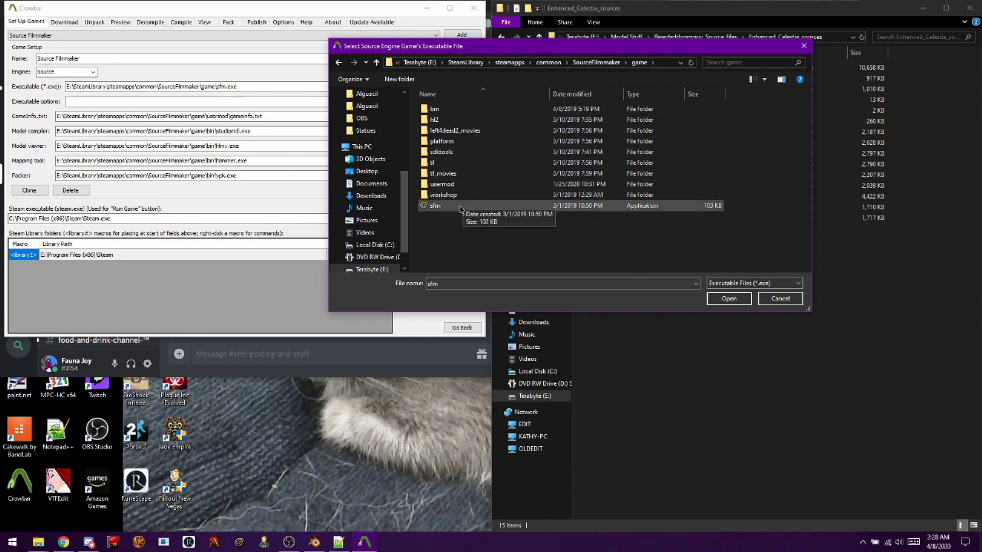
pyautogui.click(728, 299)
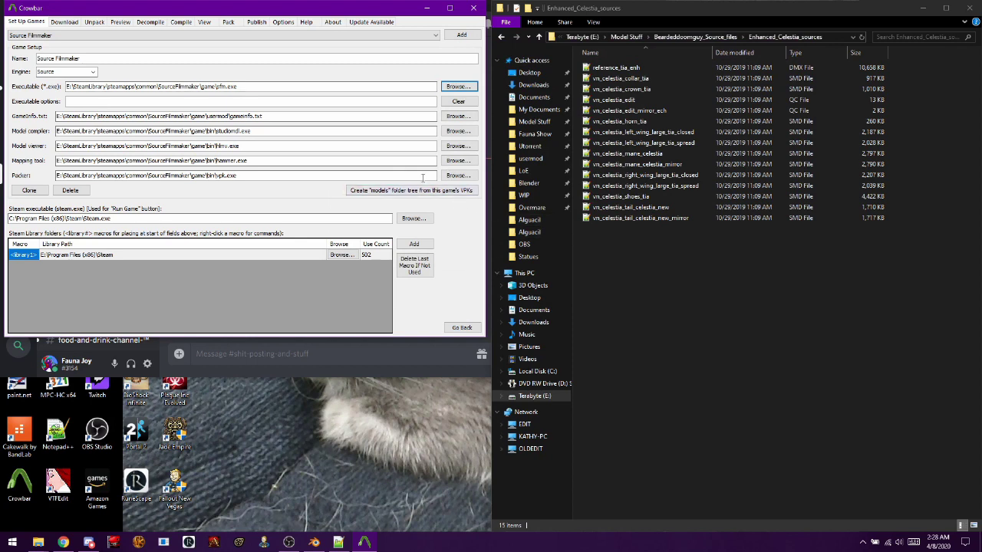
# - Check the locations of the gameinfo file in usermod and the studiomdl model compiler in bin for the Source Filmmaker setup
pyautogui.click(458, 116)
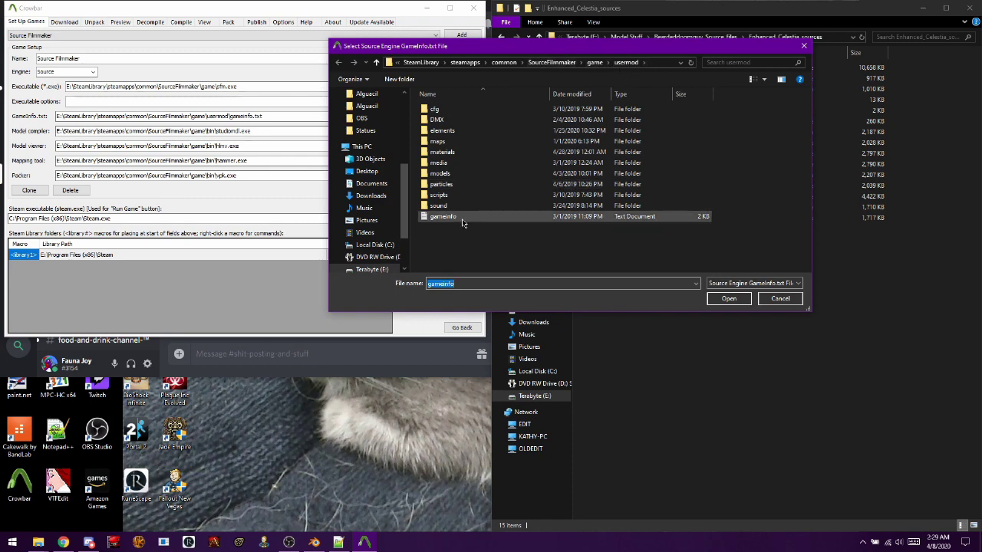
pyautogui.click(779, 298)
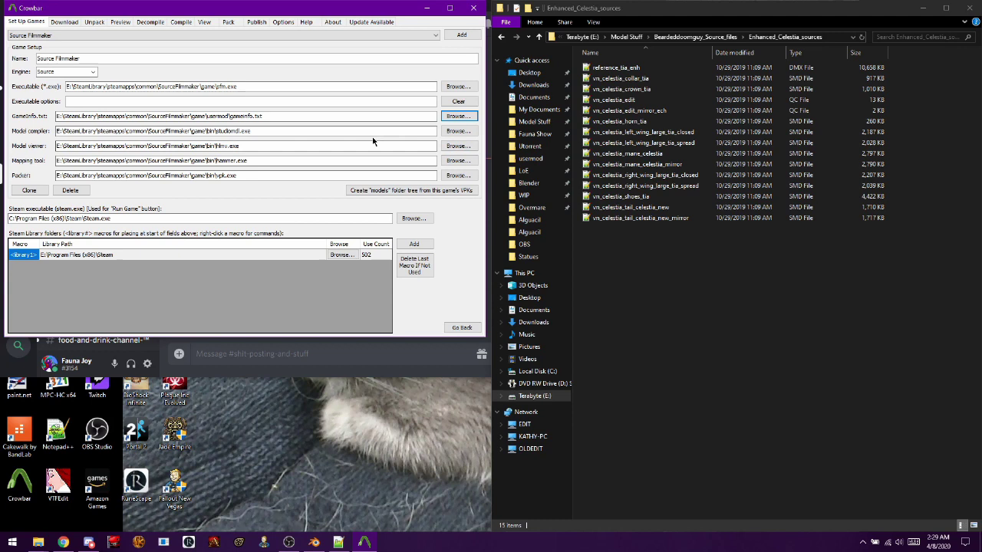
pyautogui.click(458, 131)
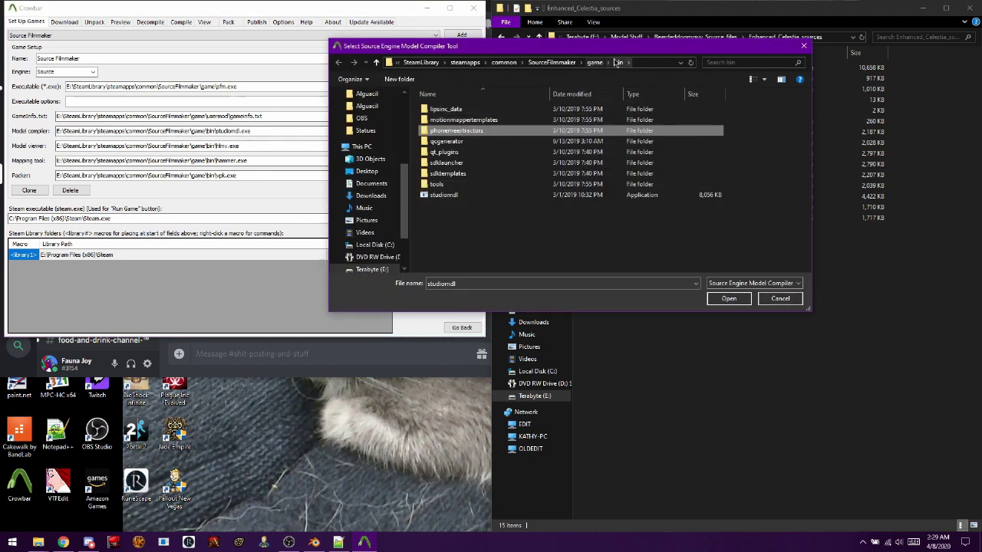
pyautogui.click(473, 198)
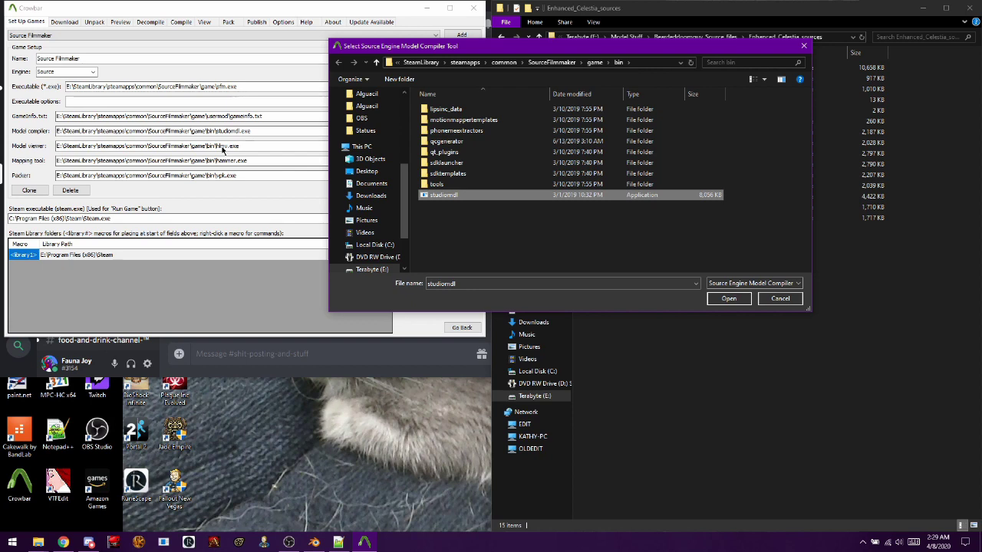
pyautogui.click(766, 301)
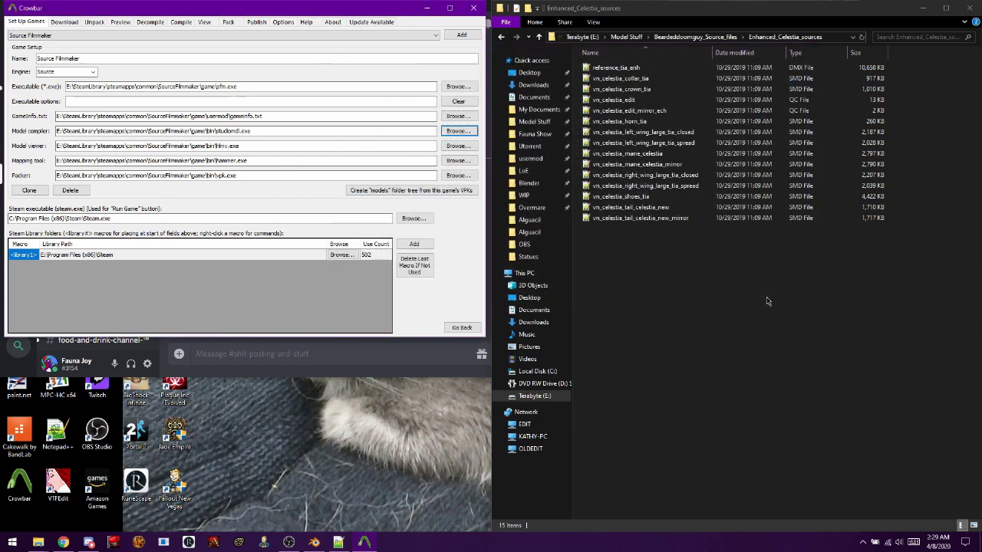
# - Choose Copypaste.qc from the WIP\Tutorial folder as the QC input and compile it for Source Filmmaker
pyautogui.click(179, 22)
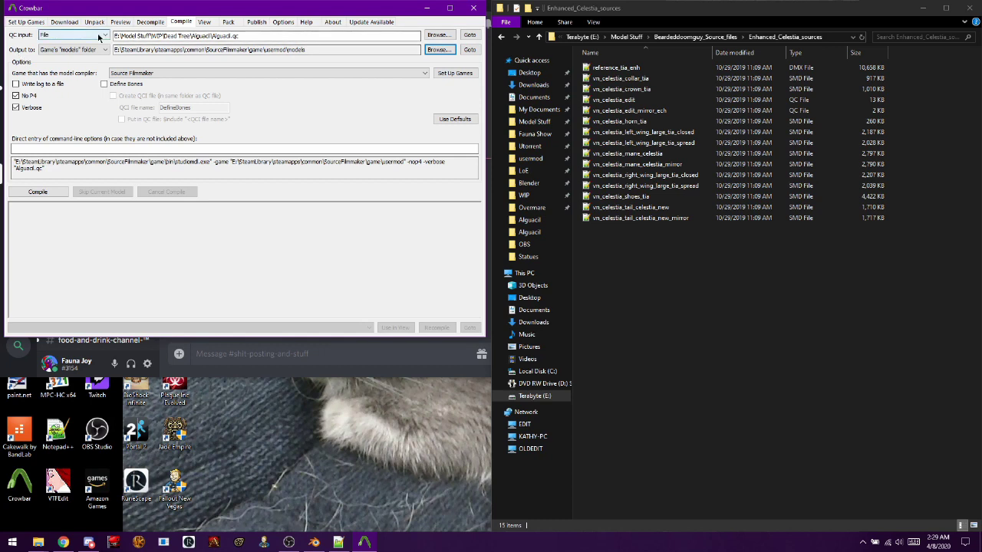
pyautogui.click(445, 37)
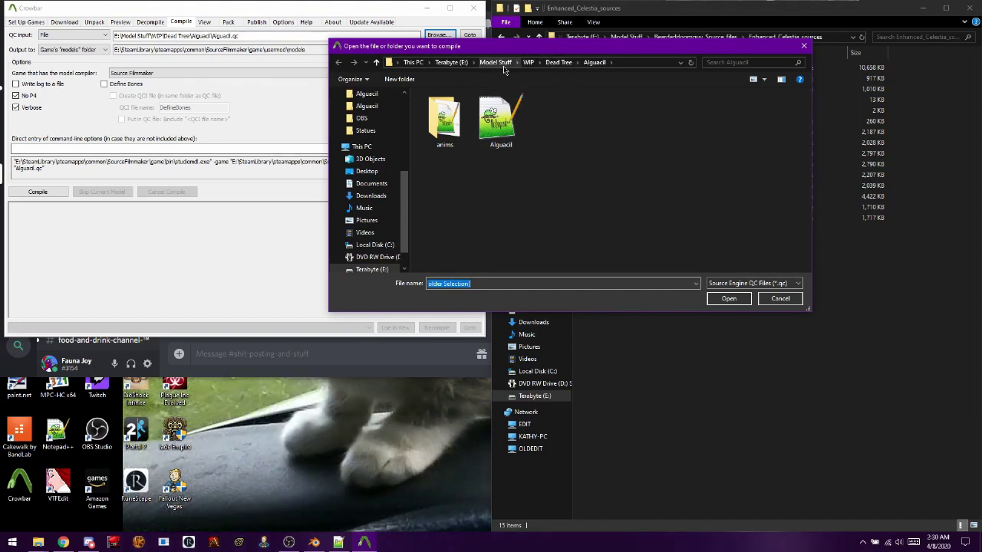
pyautogui.click(528, 62)
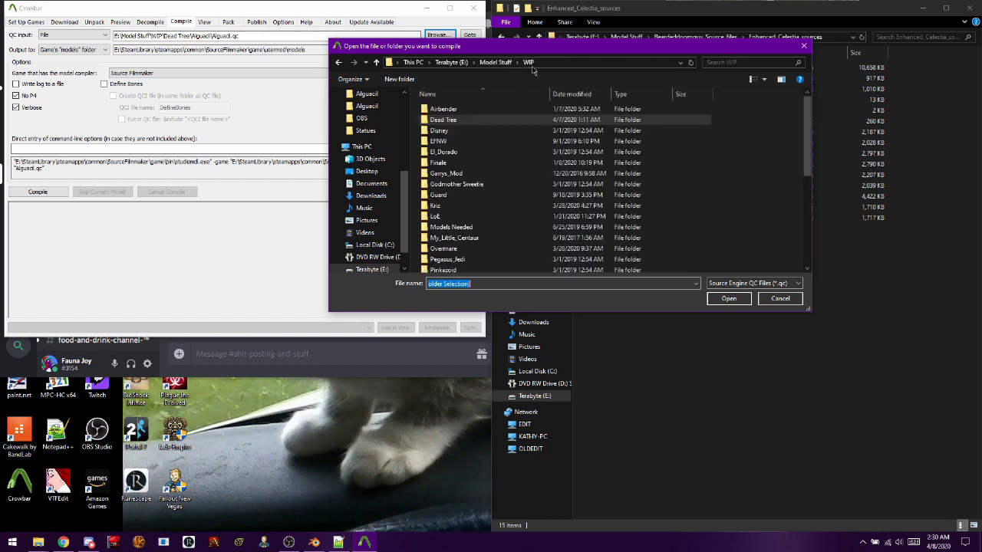
pyautogui.scroll(-5, 541, 146)
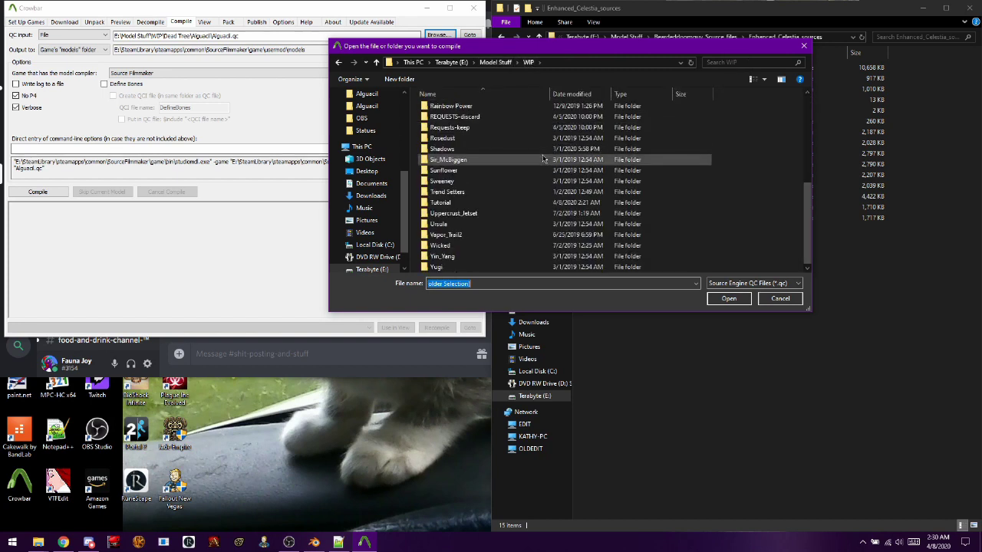
pyautogui.click(488, 205)
pyautogui.doubleClick(487, 205)
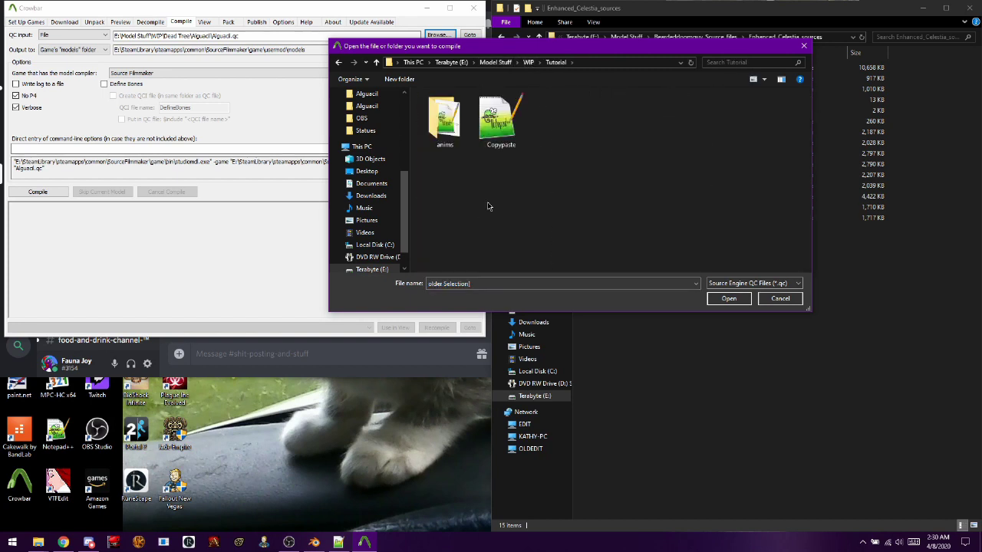
pyautogui.doubleClick(499, 131)
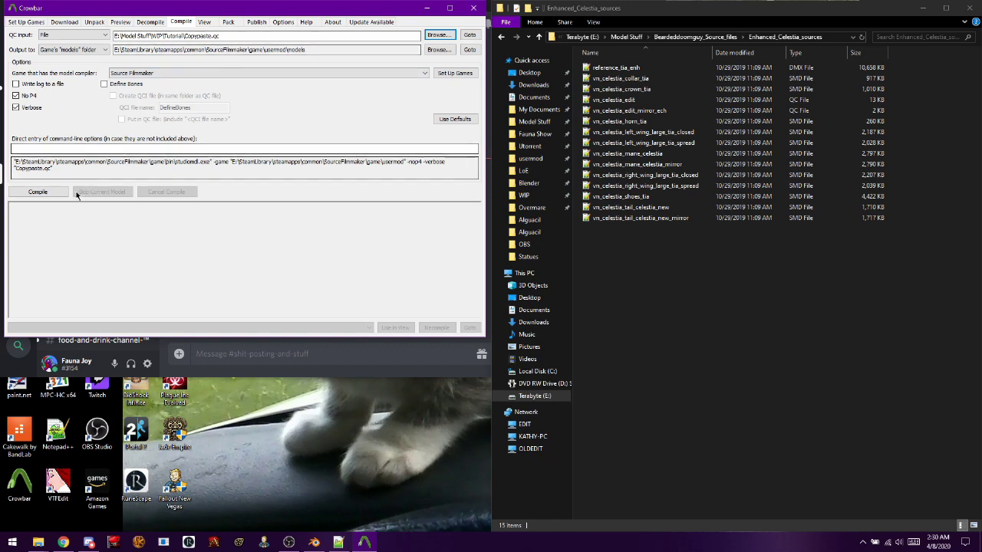
pyautogui.click(41, 195)
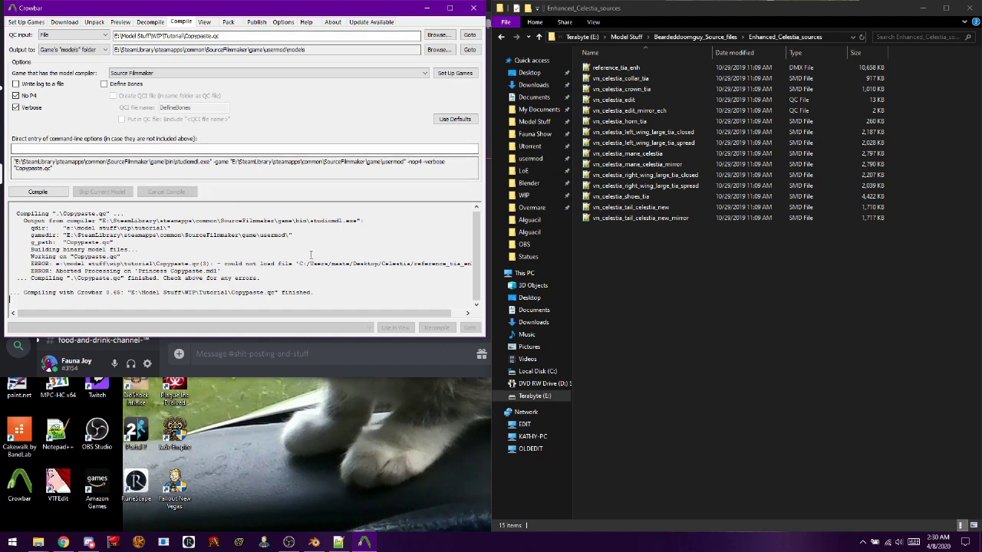
pyautogui.scroll(1, 310, 254)
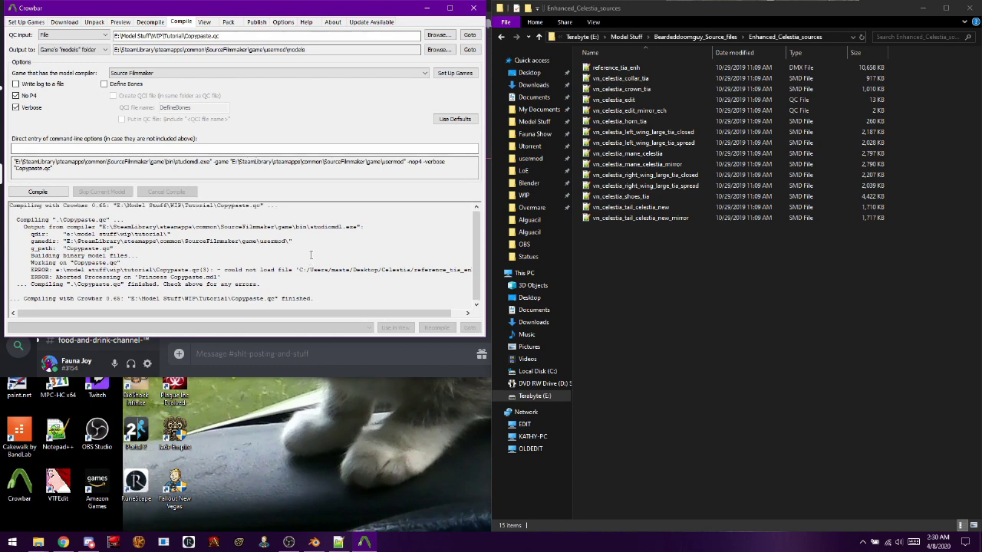
# - Open Copypaste.qc from the WIP\Tutorial folder in Notepad++, delete the $cd line at its start, and save the file
pyautogui.click(534, 198)
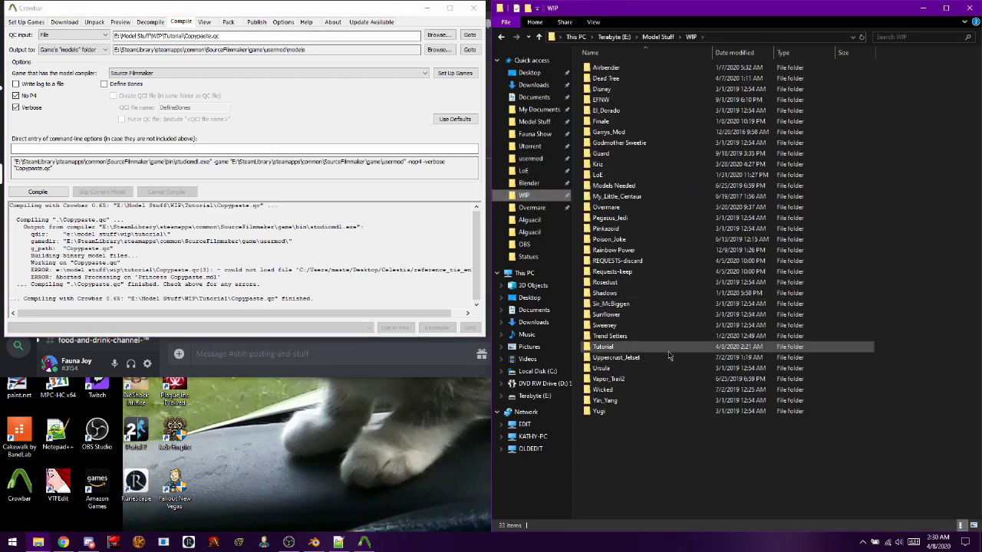
pyautogui.doubleClick(668, 353)
pyautogui.doubleClick(717, 95)
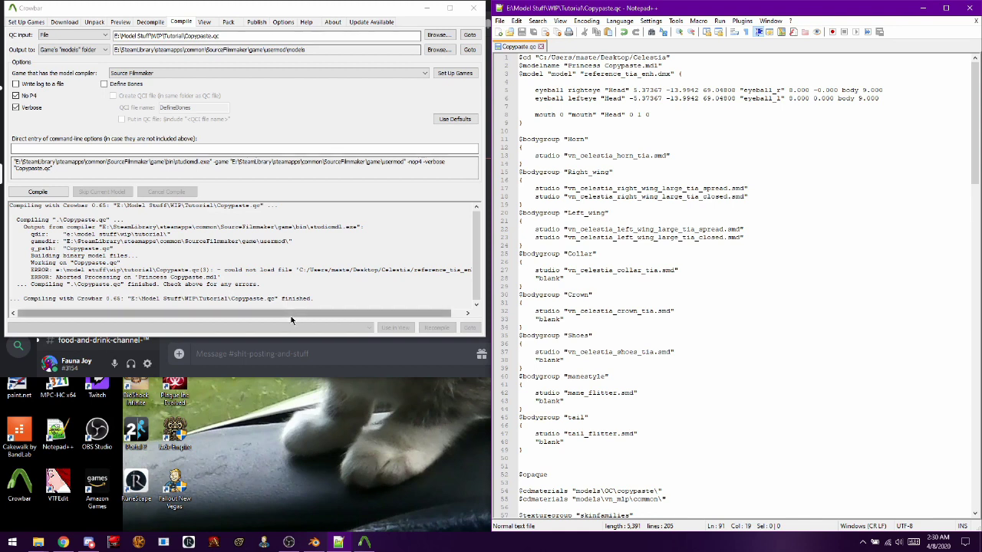
pyautogui.moveTo(291, 315); pyautogui.dragTo(313, 314)
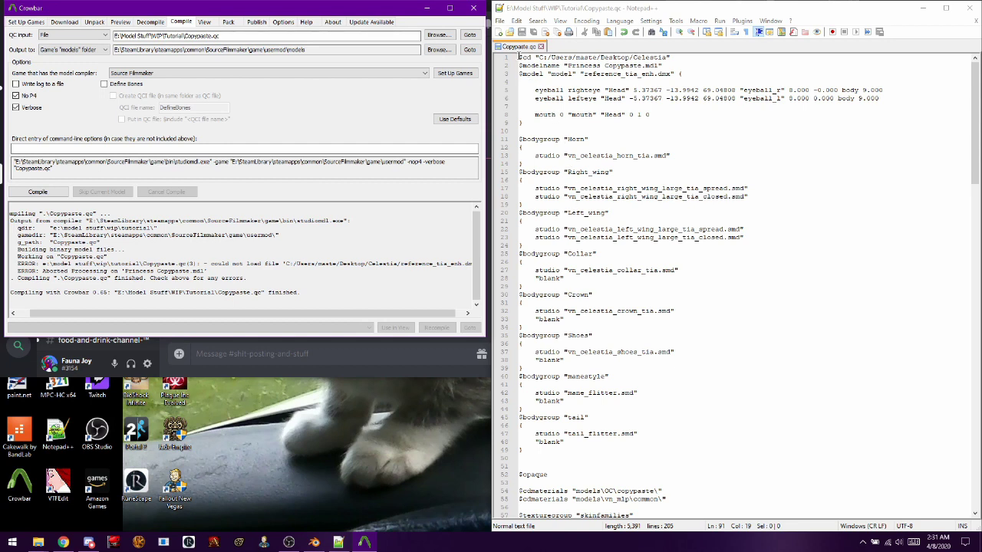
pyautogui.moveTo(520, 57); pyautogui.dragTo(519, 65)
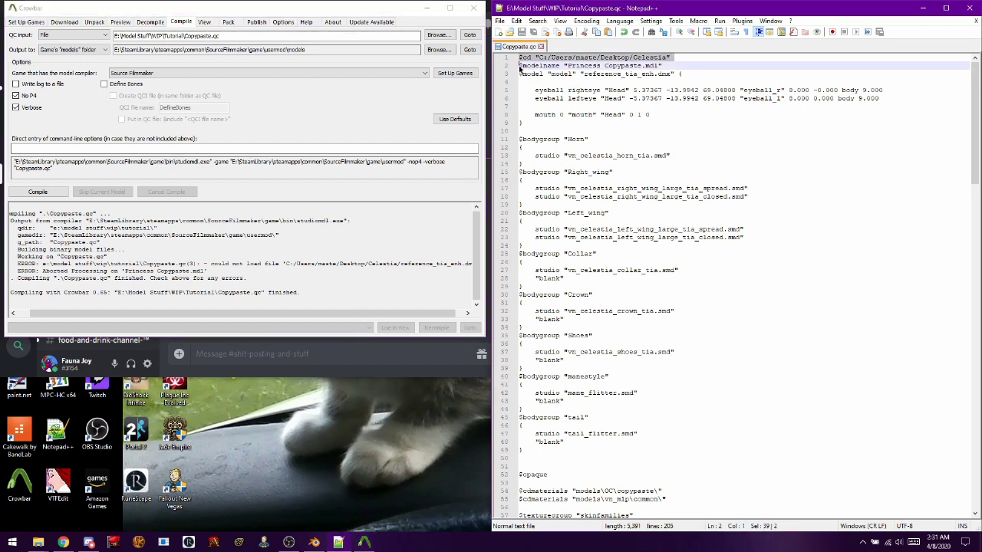
pyautogui.press('Delete')
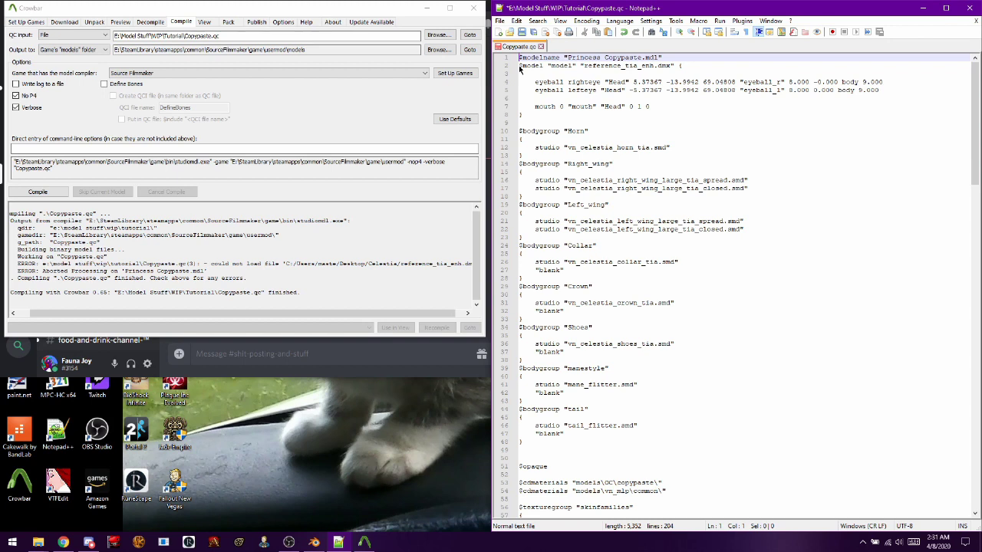
pyautogui.click(522, 32)
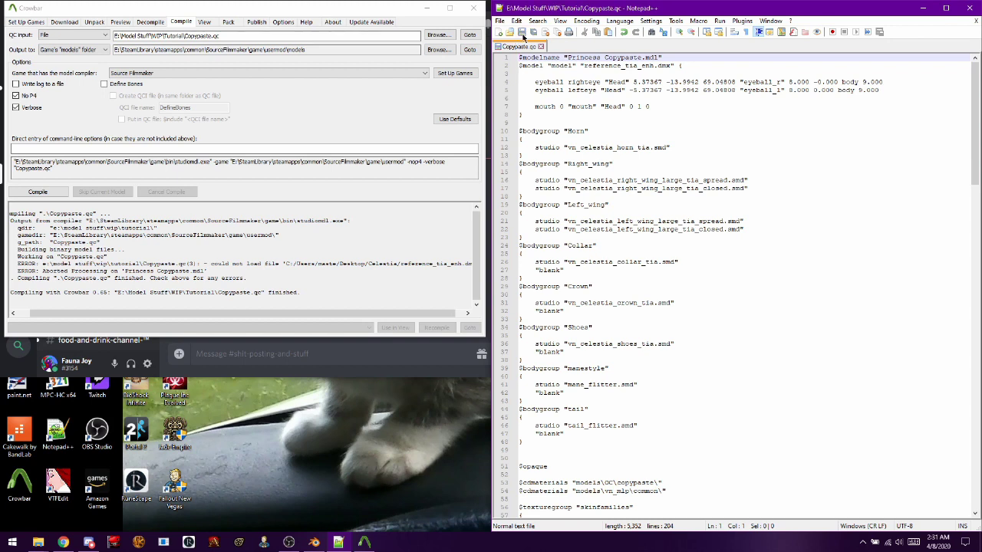
# - Recompile Copypaste.qc in Crowbar and bring up the Tutorial folder to check the physics file
pyautogui.click(56, 190)
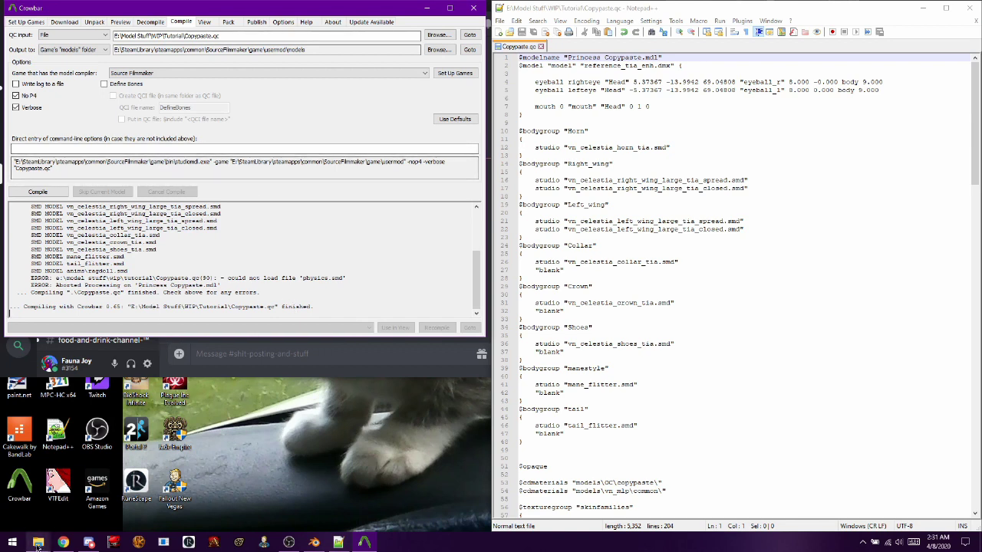
pyautogui.moveTo(38, 543)
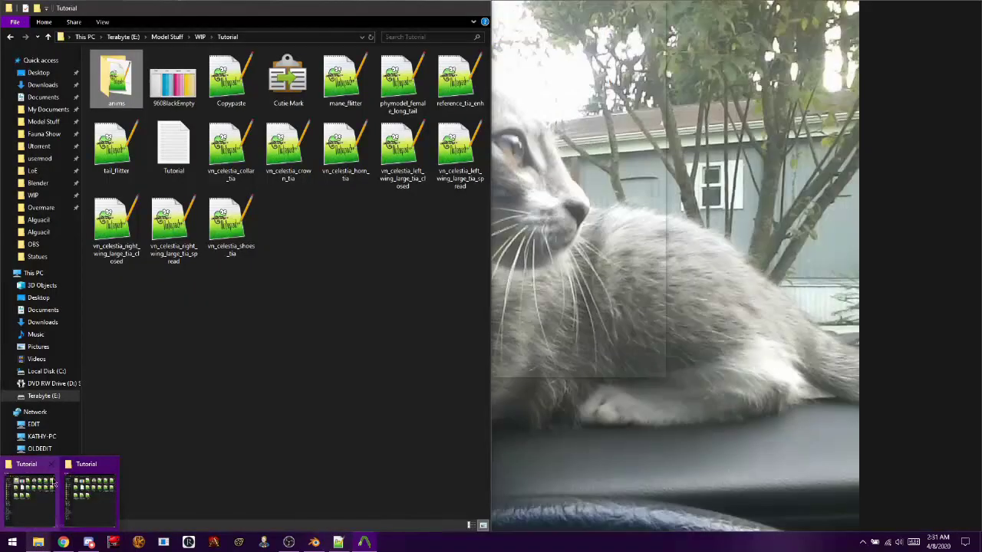
pyautogui.click(43, 498)
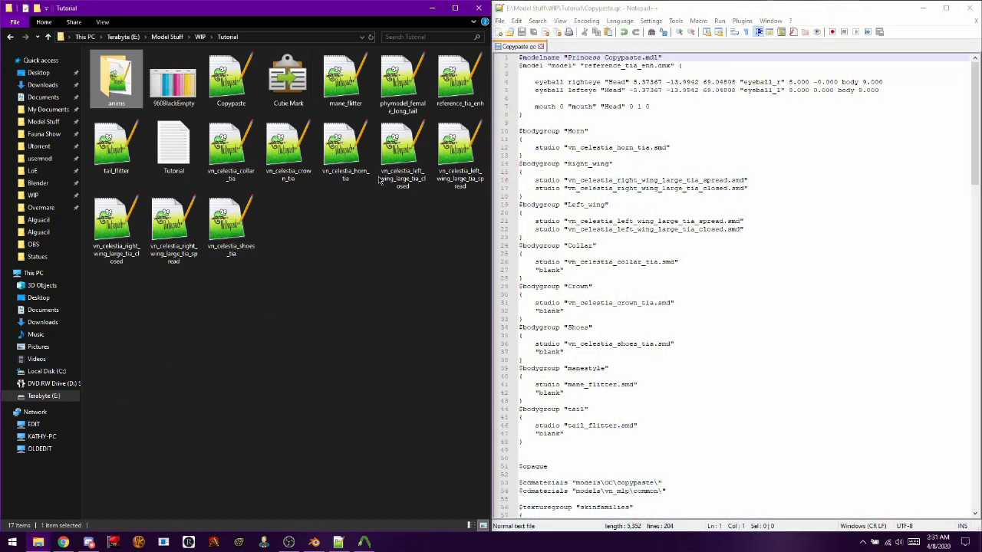
# - Copy the name of the phymodel_female_long_tail file in the Tutorial folder, leaving the file itself unrenamed
pyautogui.rightClick(404, 111)
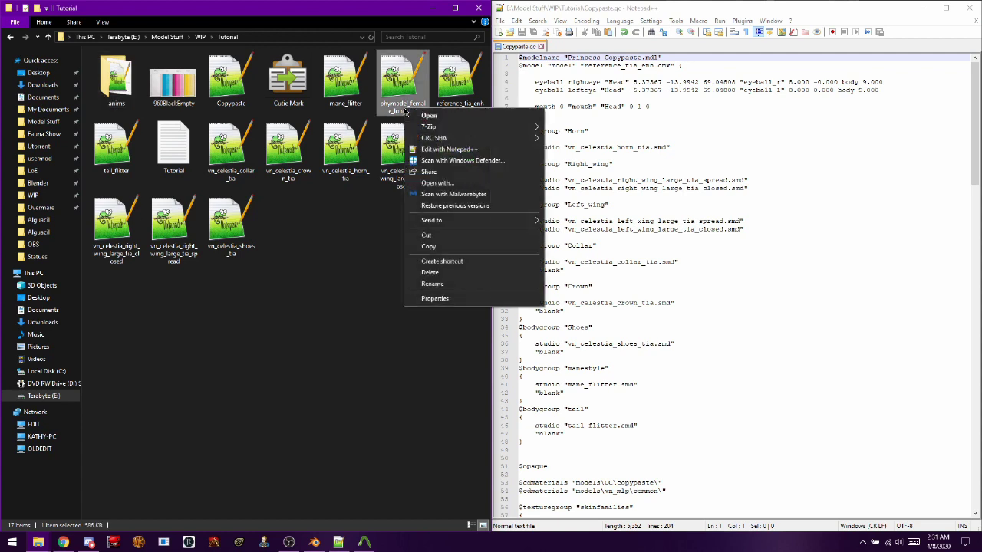
pyautogui.click(431, 284)
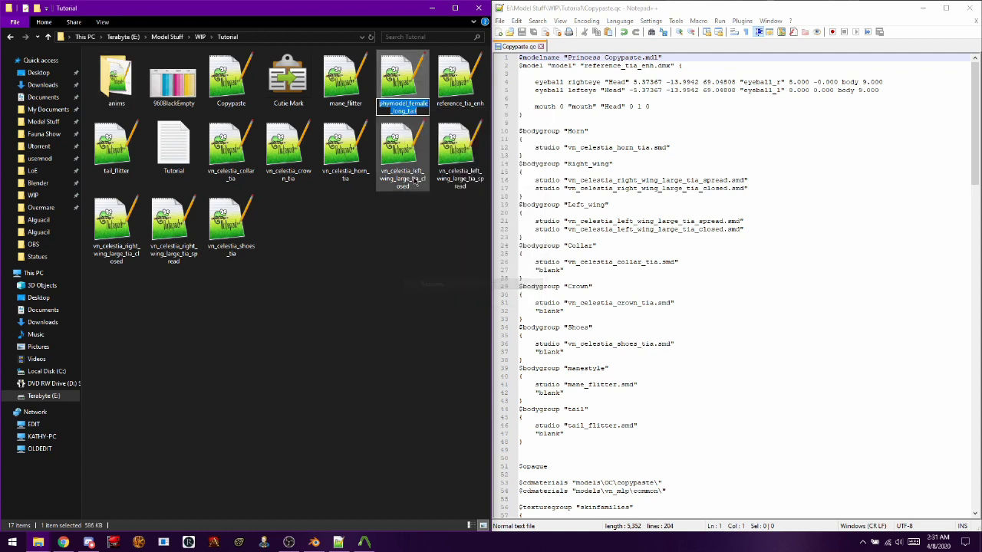
pyautogui.rightClick(410, 111)
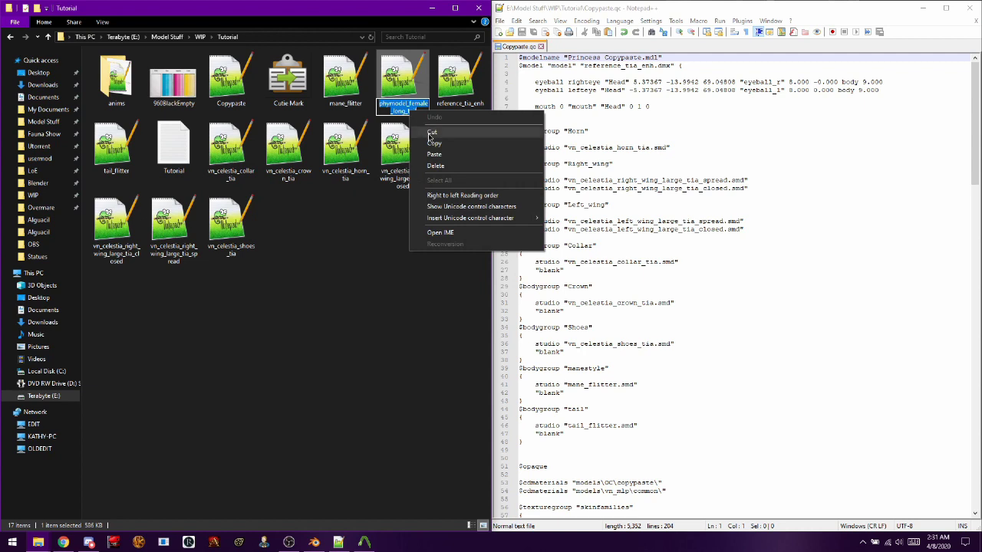
pyautogui.click(424, 142)
pyautogui.click(342, 278)
# - Replace "physics" with phymodel_female_long_tail in the $collisionjoints line of Copypaste.qc and save the file
pyautogui.scroll(-20, 658, 282)
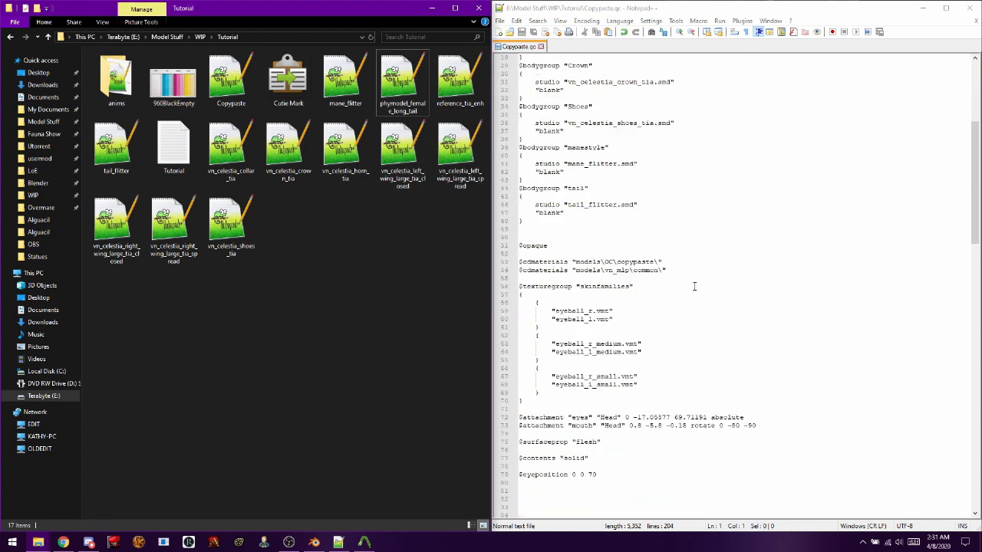
pyautogui.click(620, 295)
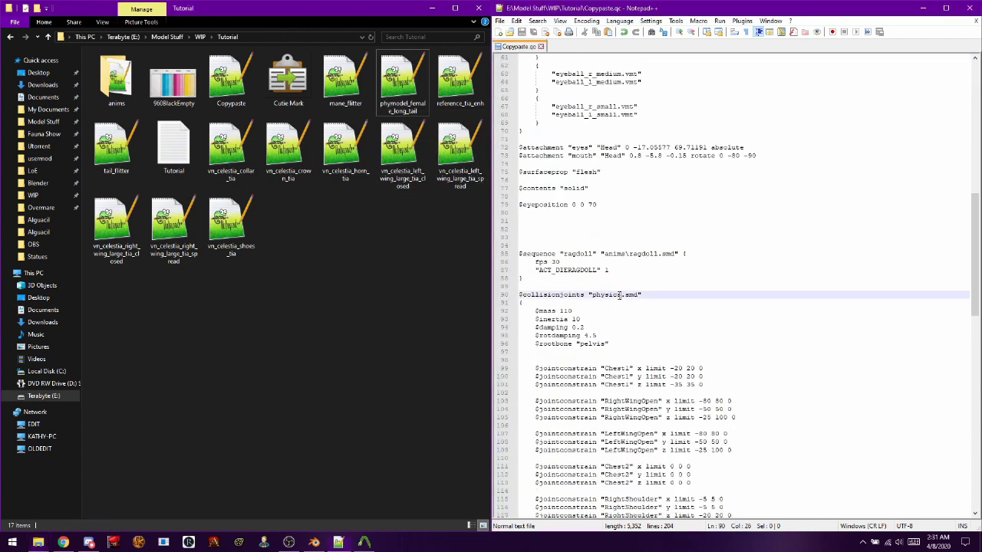
pyautogui.doubleClick(591, 298)
pyautogui.rightClick(595, 297)
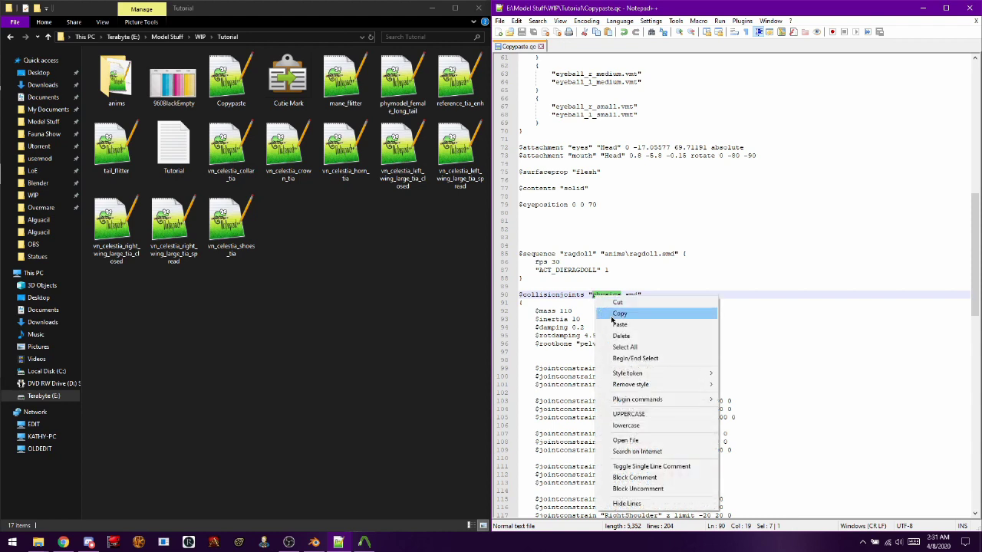
pyautogui.click(620, 324)
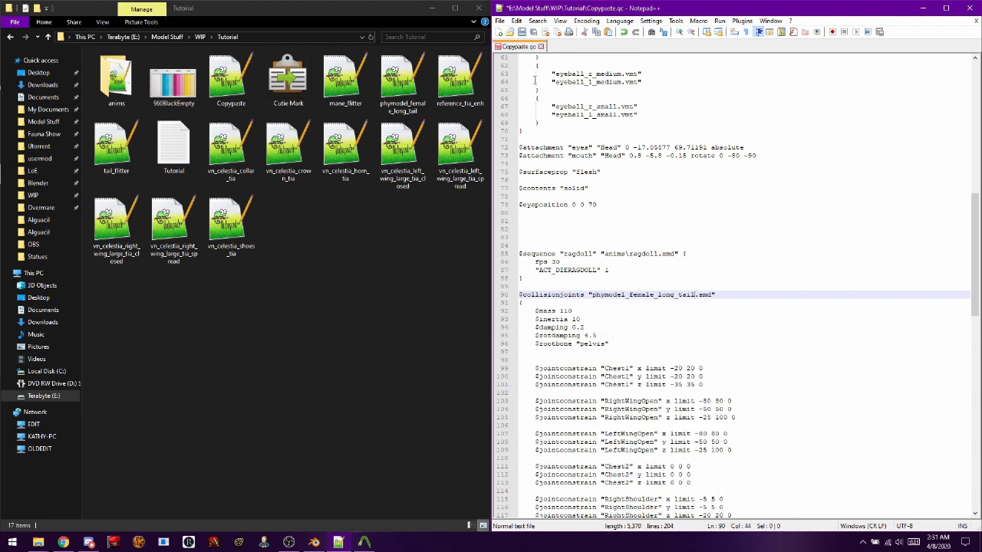
pyautogui.click(522, 35)
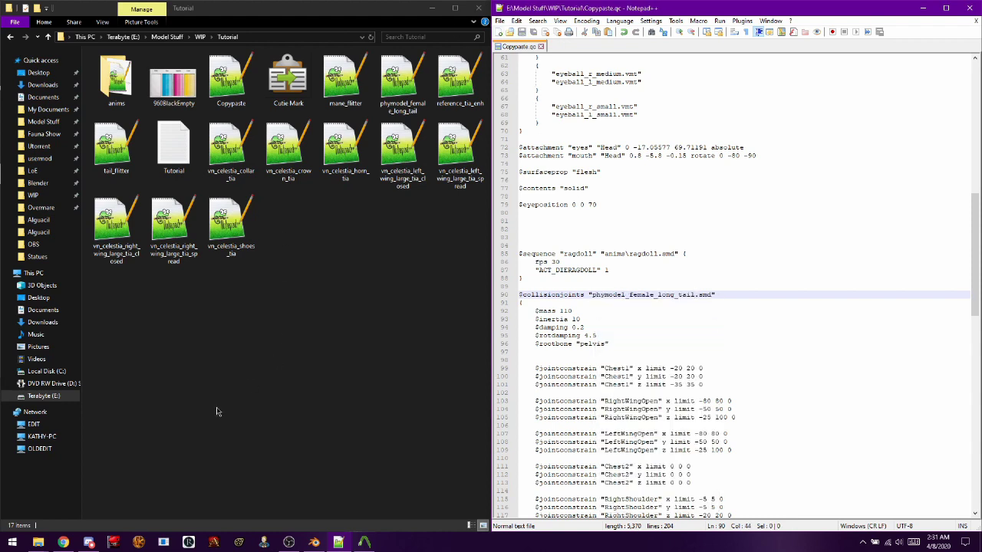
# - Switch to Crowbar, compile Copypaste.qc for Source Filmmaker, and close Crowbar
pyautogui.click(361, 543)
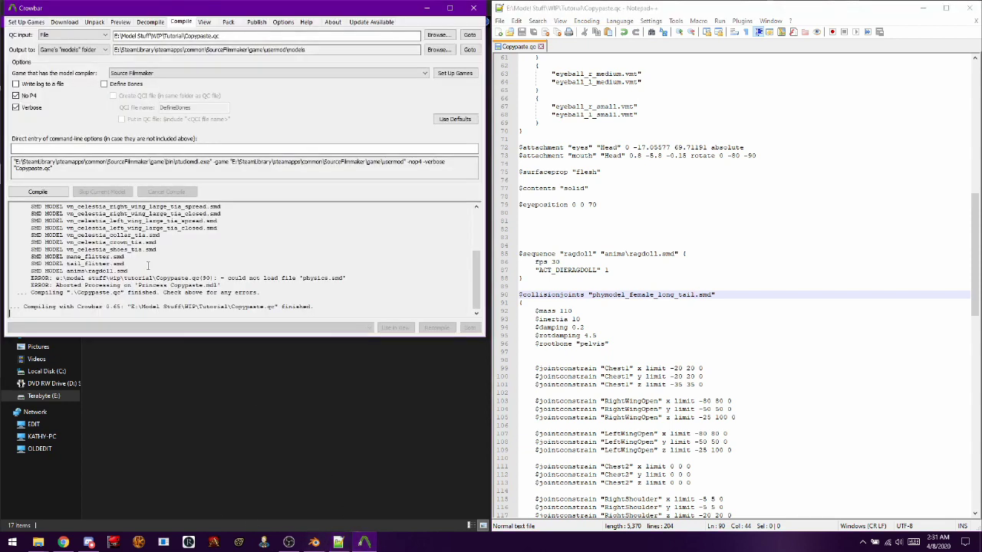
pyautogui.click(38, 191)
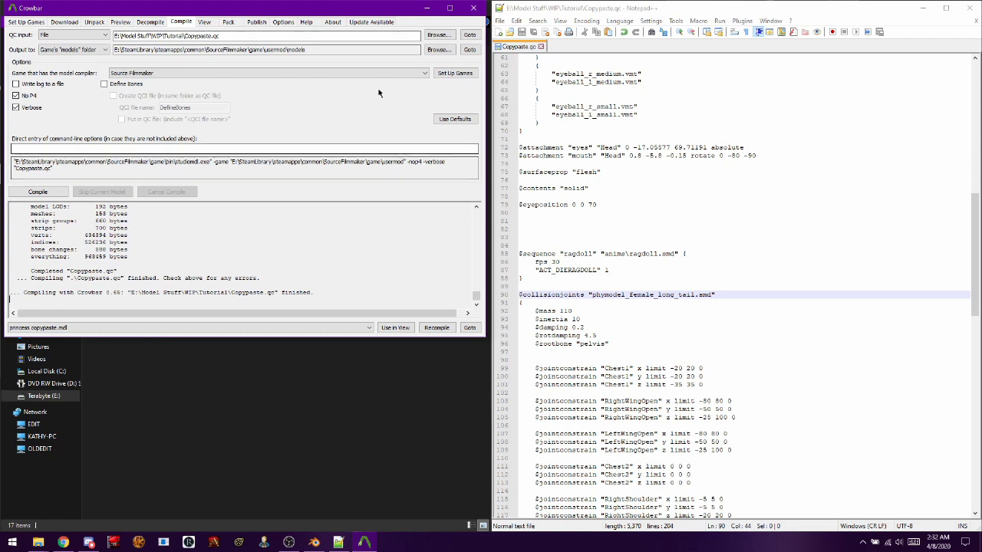
pyautogui.click(473, 9)
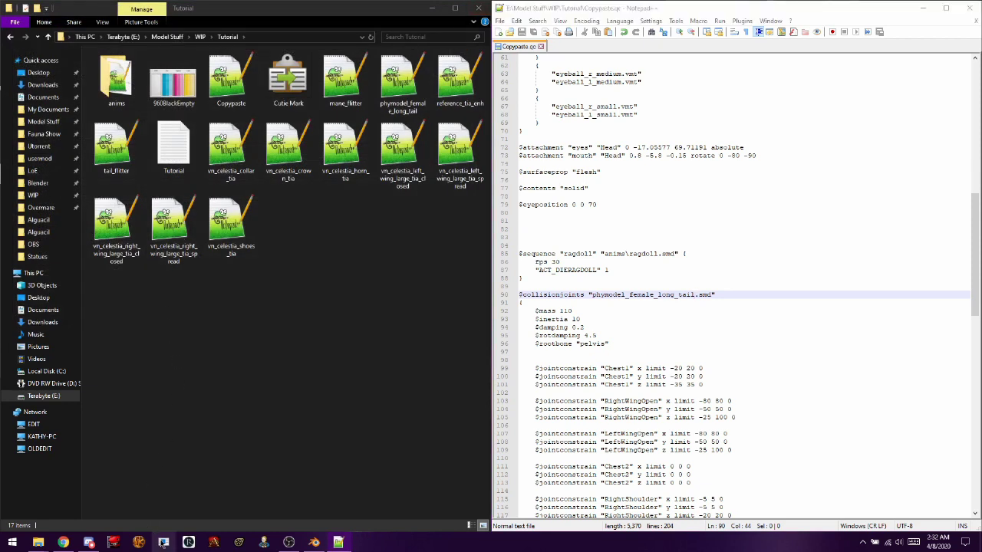
pyautogui.rightClick(163, 541)
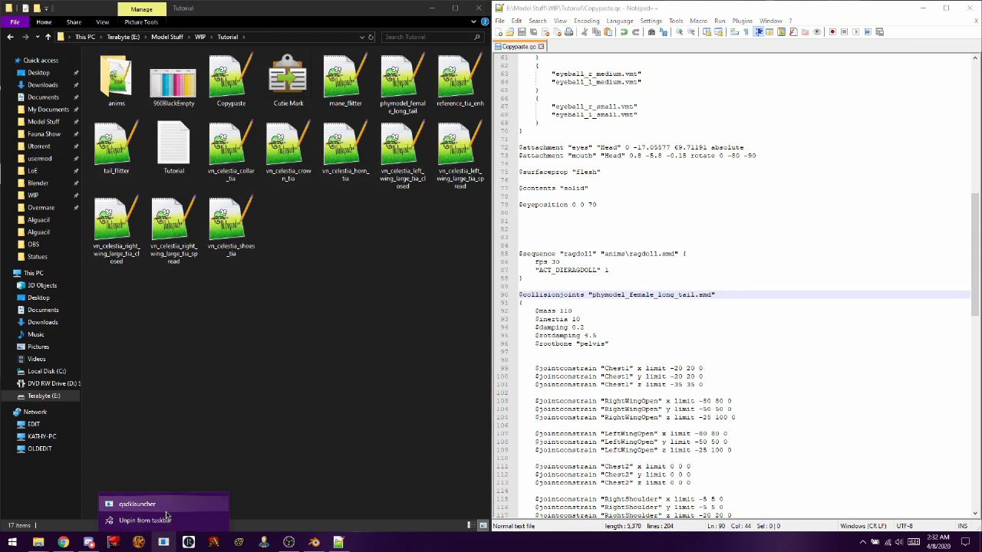
pyautogui.click(208, 405)
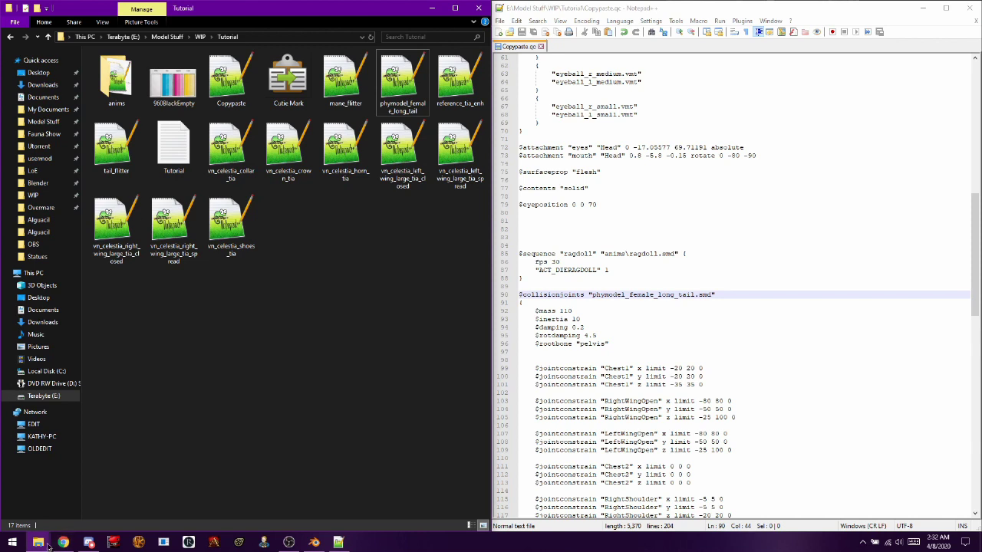
# - Browse in File Explorer to the folder E:\SteamLibrary\steamapps\common\SourceFilmmaker\game\bin
pyautogui.moveTo(37, 542)
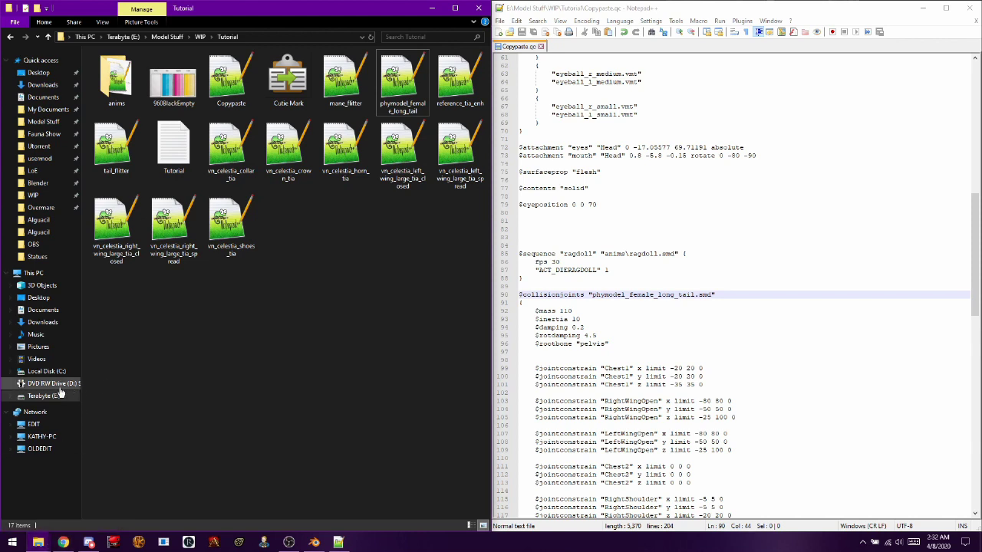
pyautogui.click(36, 396)
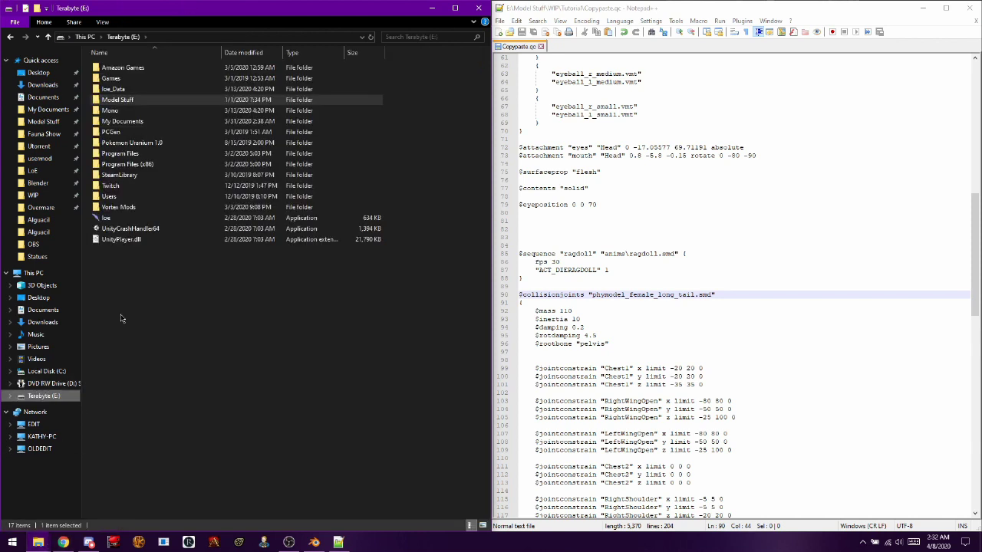
pyautogui.doubleClick(137, 180)
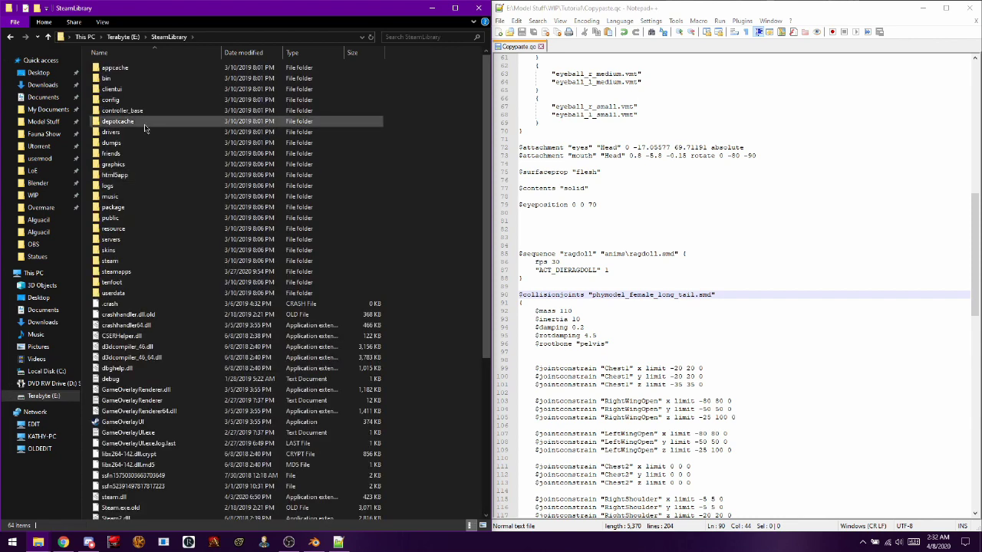
pyautogui.doubleClick(144, 272)
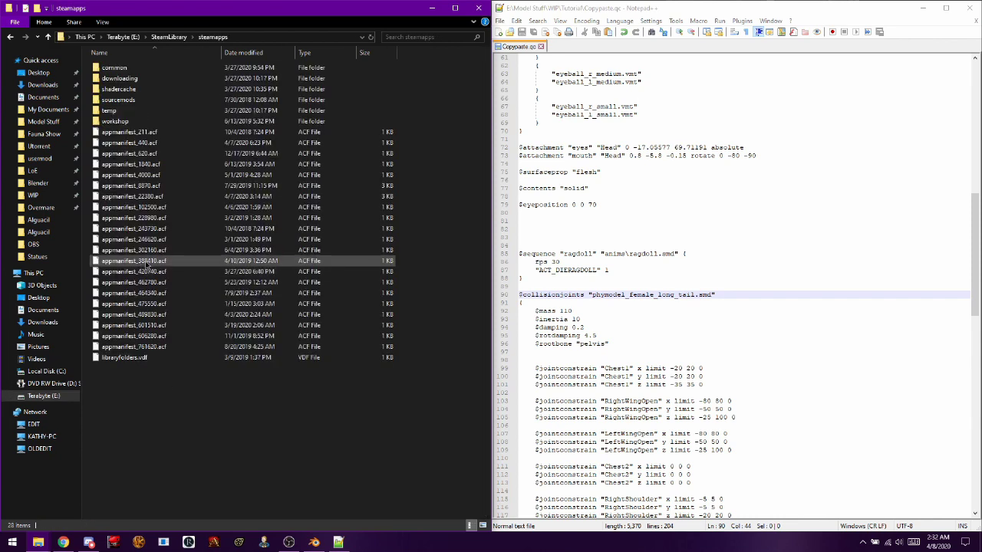
pyautogui.doubleClick(146, 68)
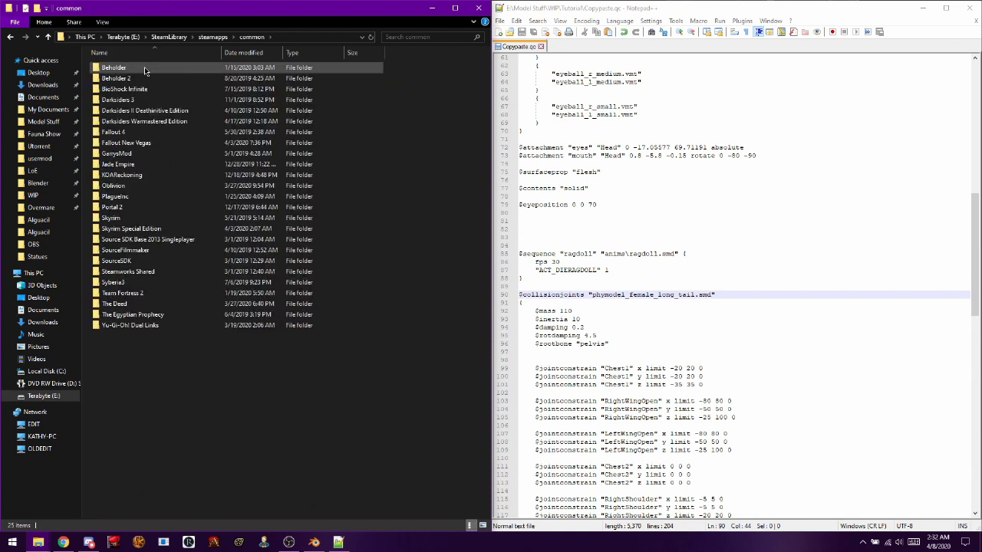
pyautogui.doubleClick(133, 252)
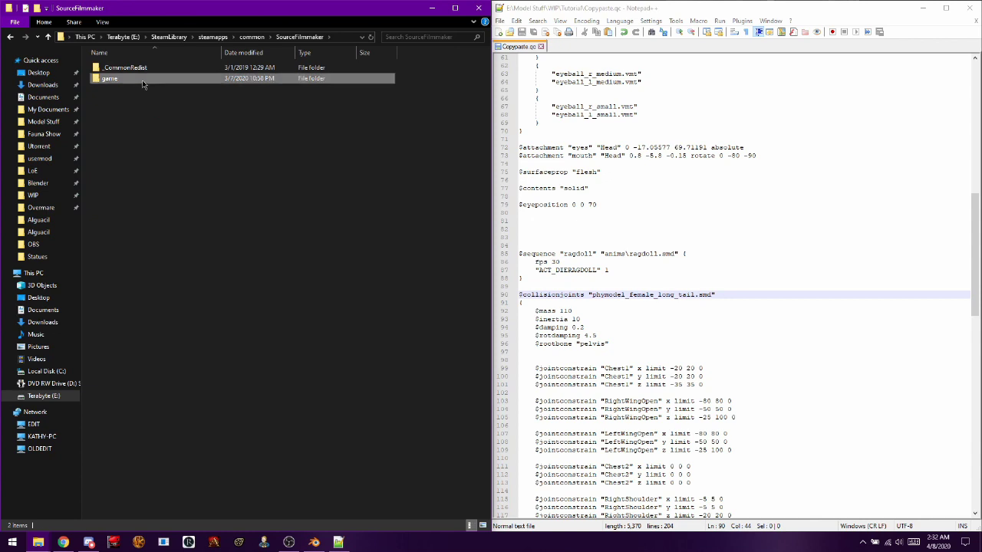
pyautogui.doubleClick(141, 81)
pyautogui.doubleClick(147, 69)
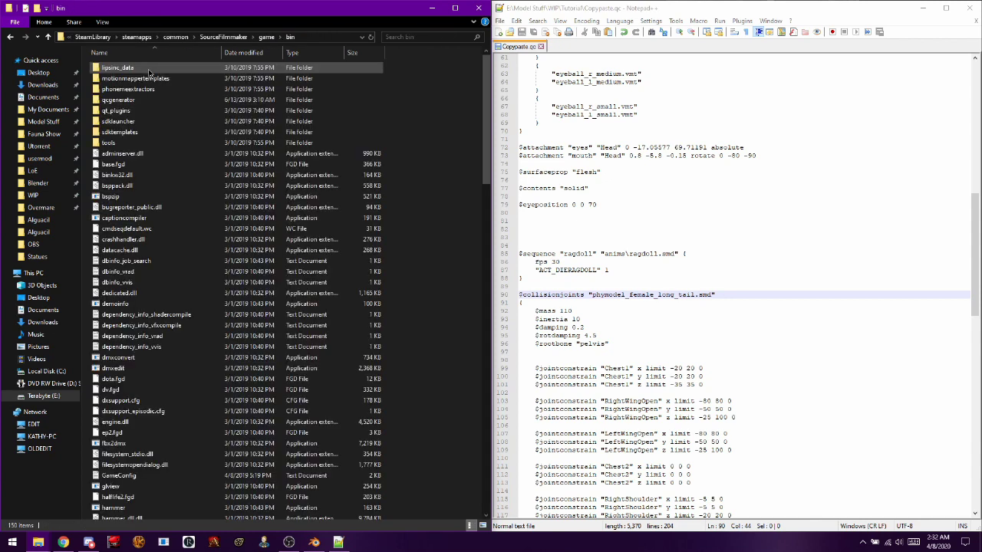
# - Run qsdklauncher from the bin folder, start the Model Viewer from it, and maximize the viewer window
pyautogui.click(167, 261)
pyautogui.press('q')
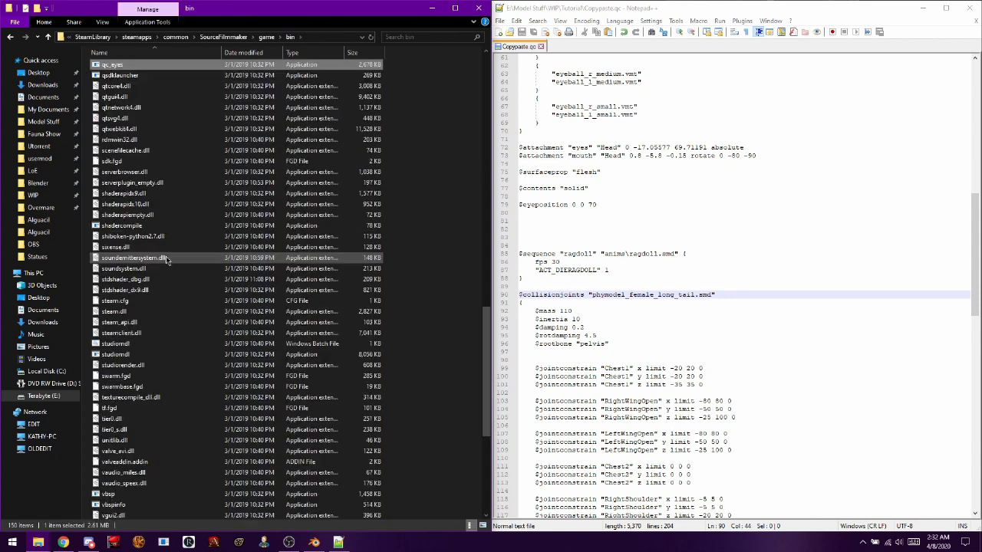
pyautogui.click(142, 77)
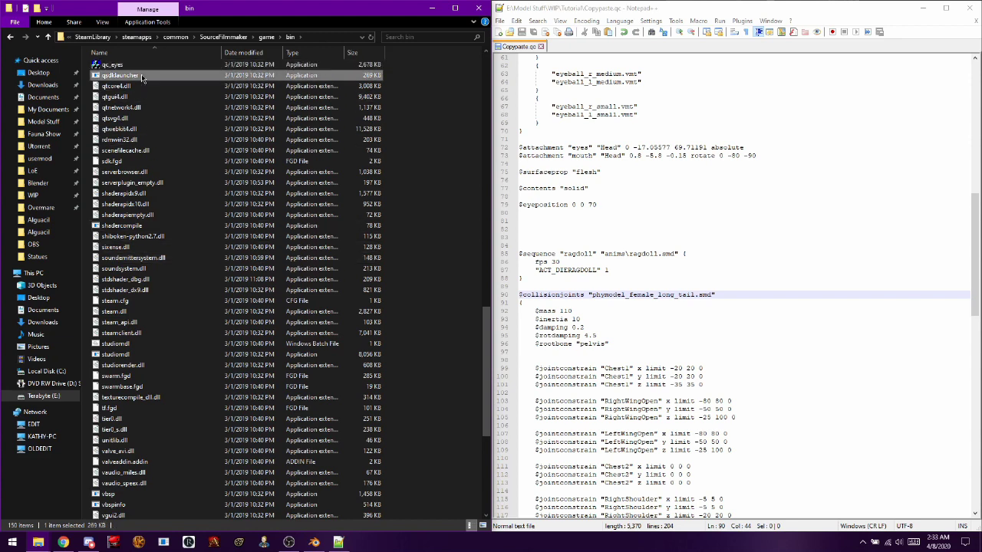
pyautogui.doubleClick(142, 78)
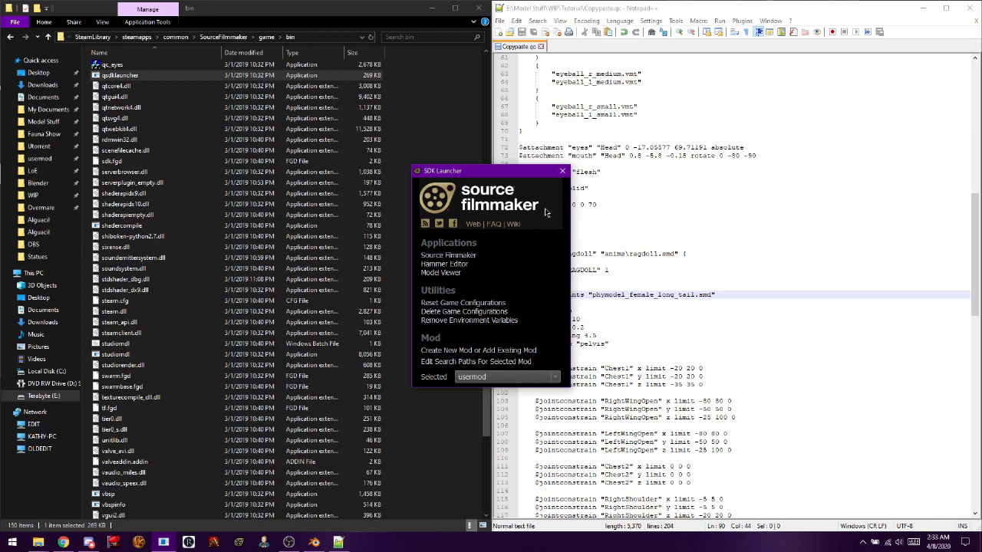
pyautogui.click(449, 272)
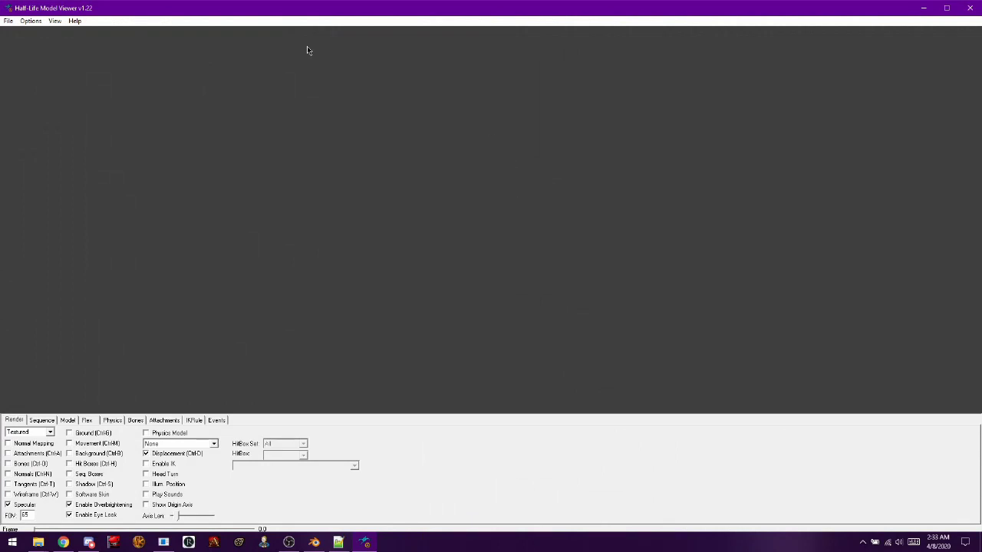
pyautogui.click(948, 8)
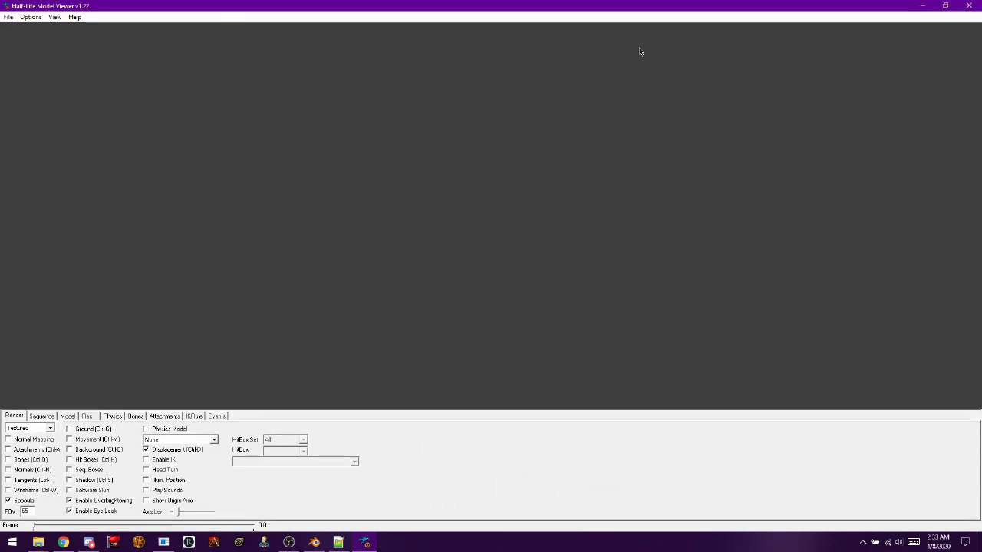
# - Start loading a model, browse to the usermod models folder, and select commanderfirebrand.mdl in its file list
pyautogui.click(9, 18)
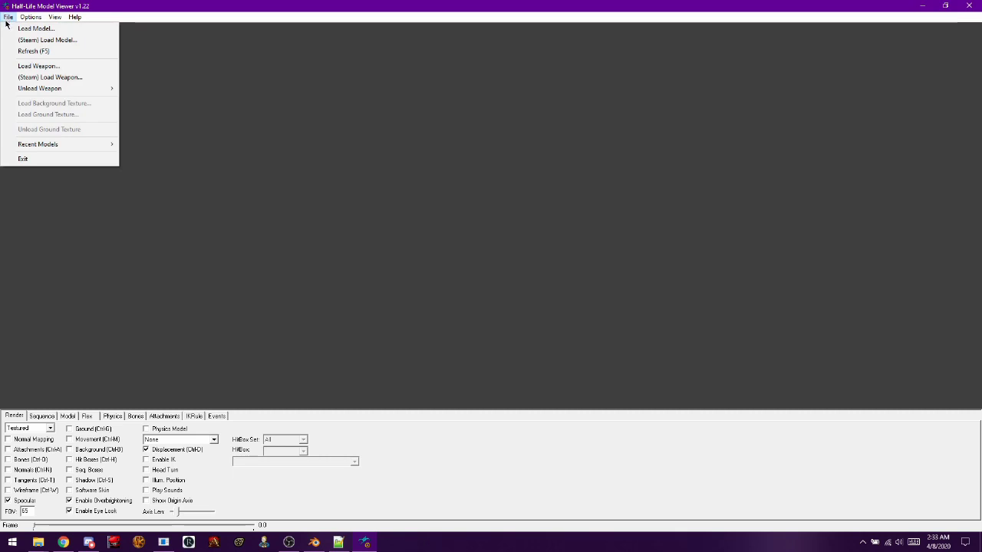
pyautogui.click(10, 29)
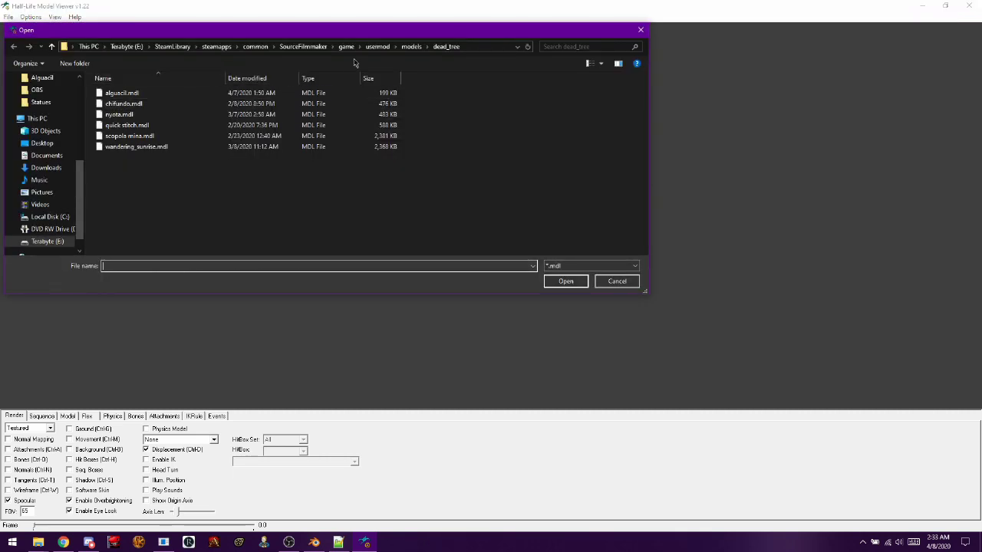
pyautogui.click(411, 46)
pyautogui.scroll(-3, 208, 153)
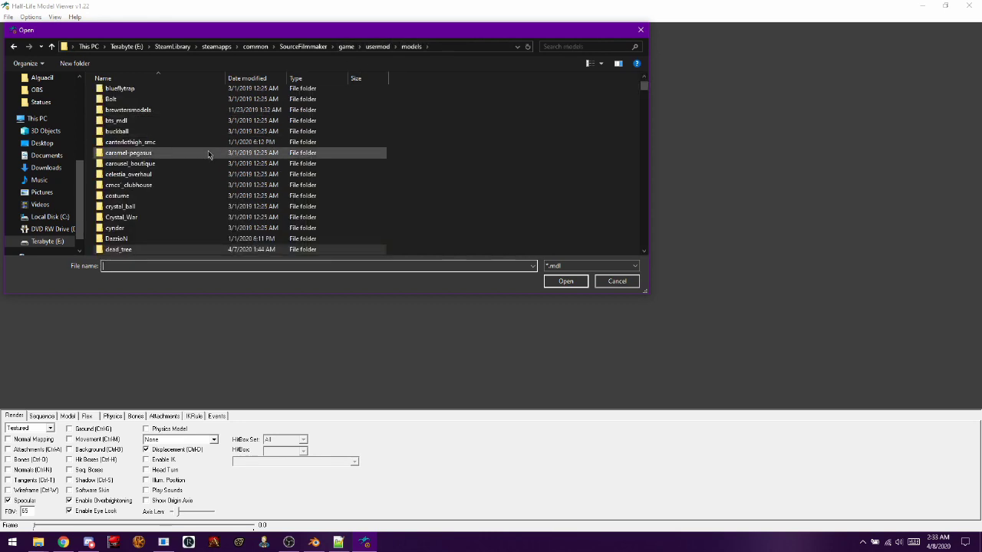
pyautogui.scroll(-12, 207, 153)
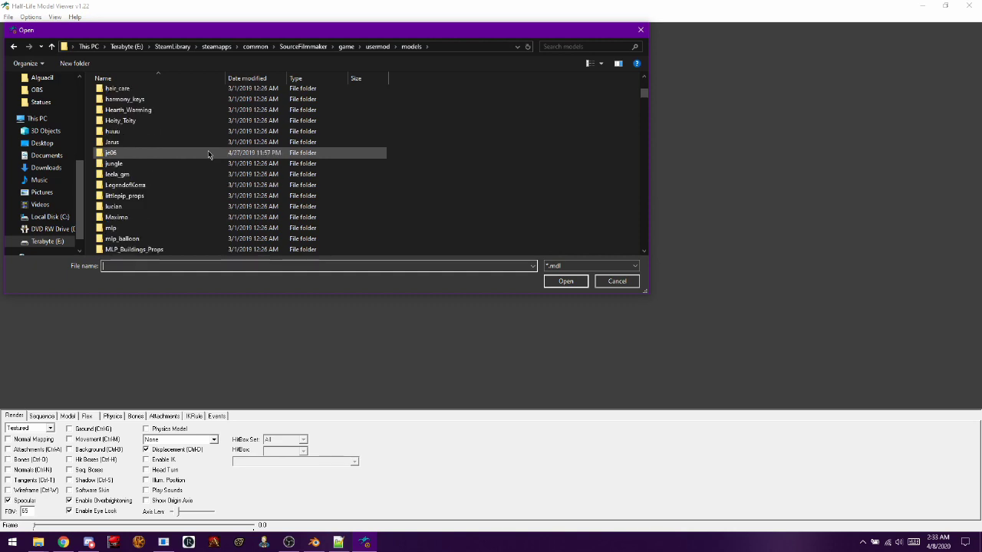
pyautogui.scroll(-12, 208, 154)
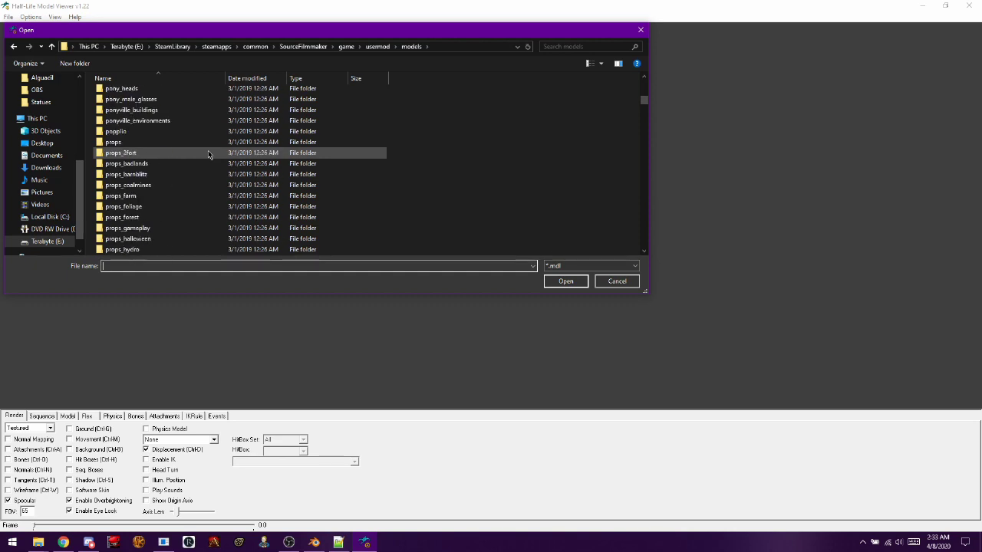
pyautogui.scroll(-12, 208, 154)
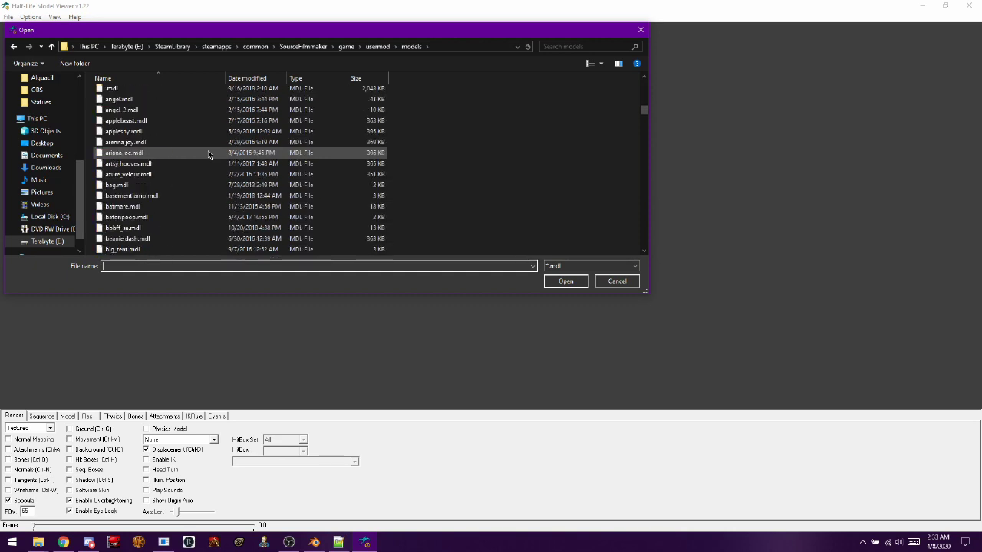
pyautogui.scroll(-9, 208, 153)
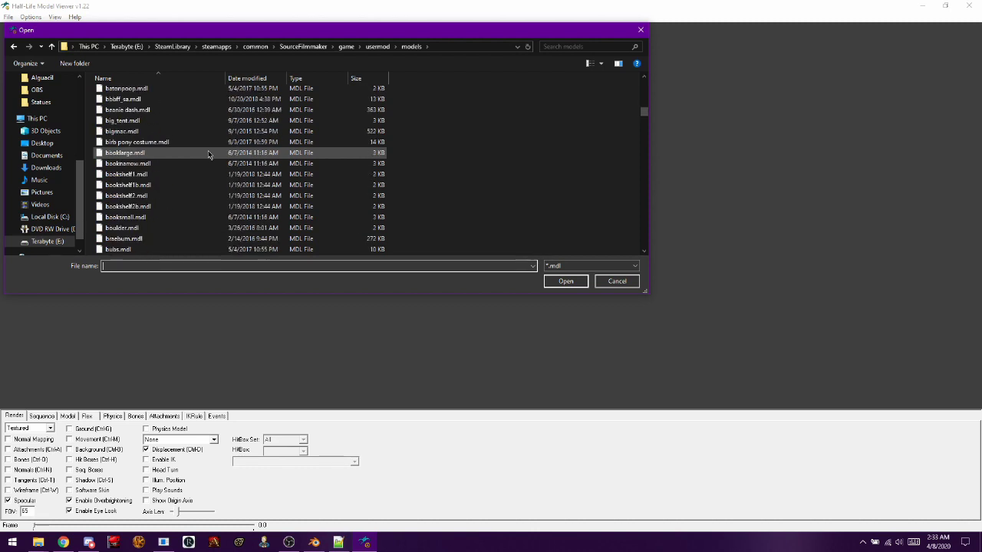
pyautogui.scroll(-3, 208, 153)
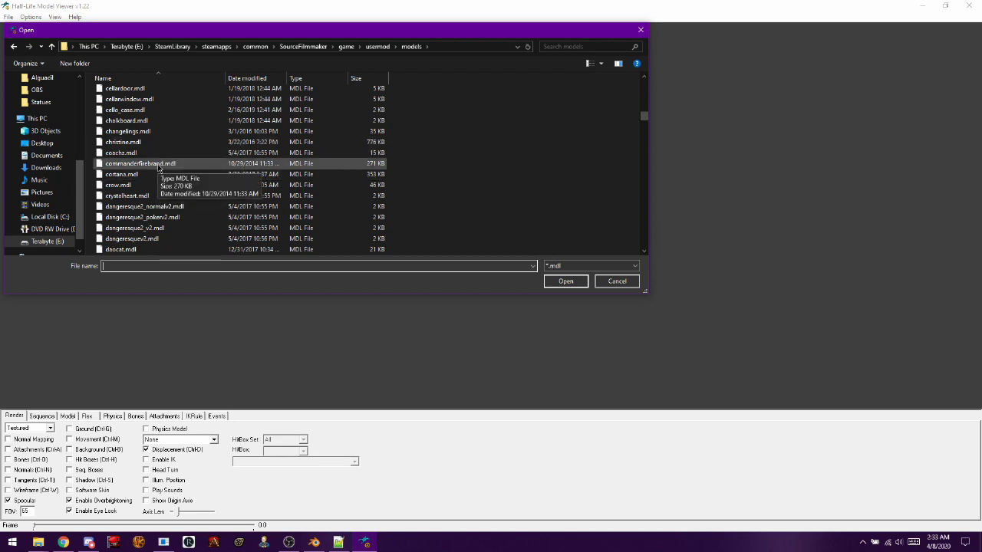
pyautogui.click(159, 165)
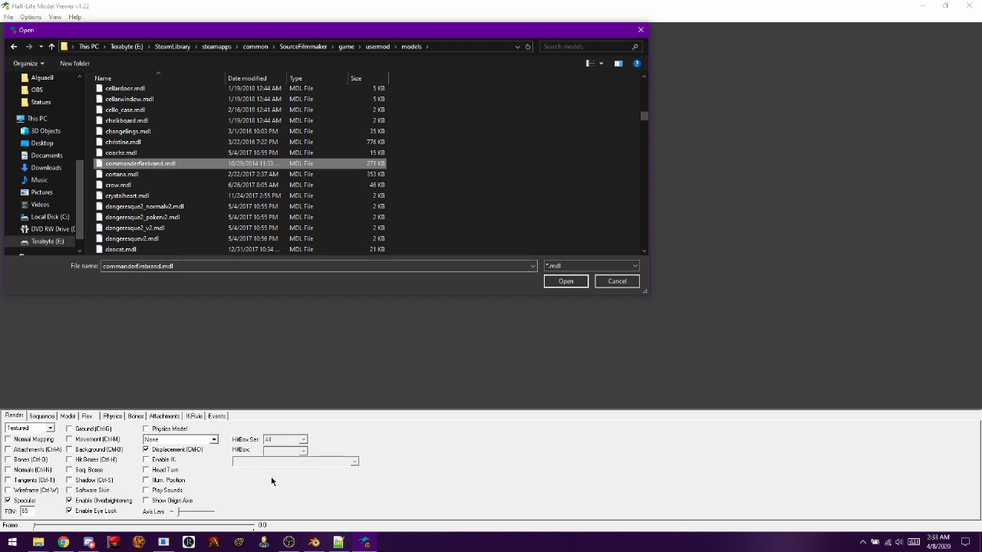
# - Check the model name in Copypaste.qc and load princess copypaste.mdl from the usermod models folder in the Model Viewer
pyautogui.click(339, 544)
pyautogui.scroll(20, 597, 250)
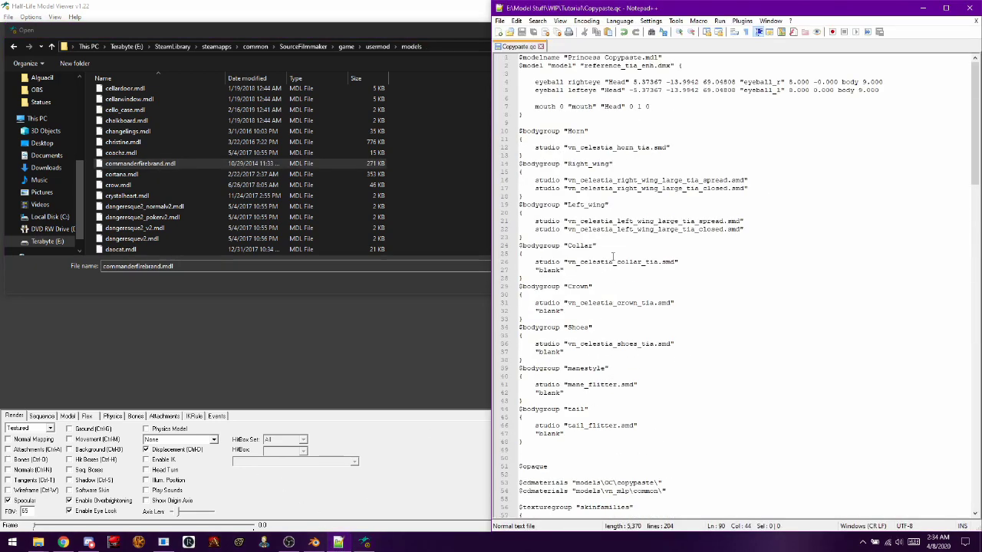
pyautogui.click(264, 164)
pyautogui.scroll(-5, 266, 163)
pyautogui.scroll(-15, 266, 163)
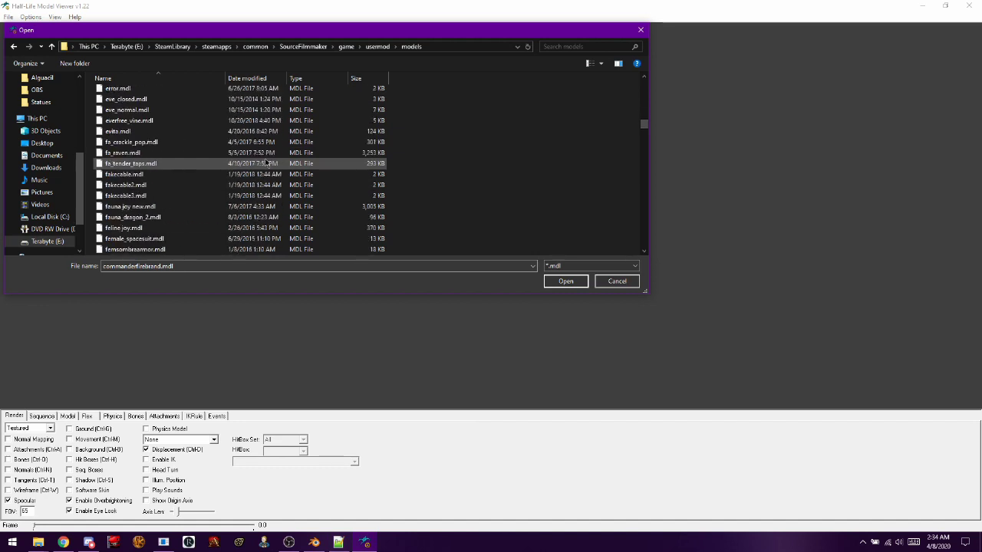
pyautogui.scroll(-15, 266, 163)
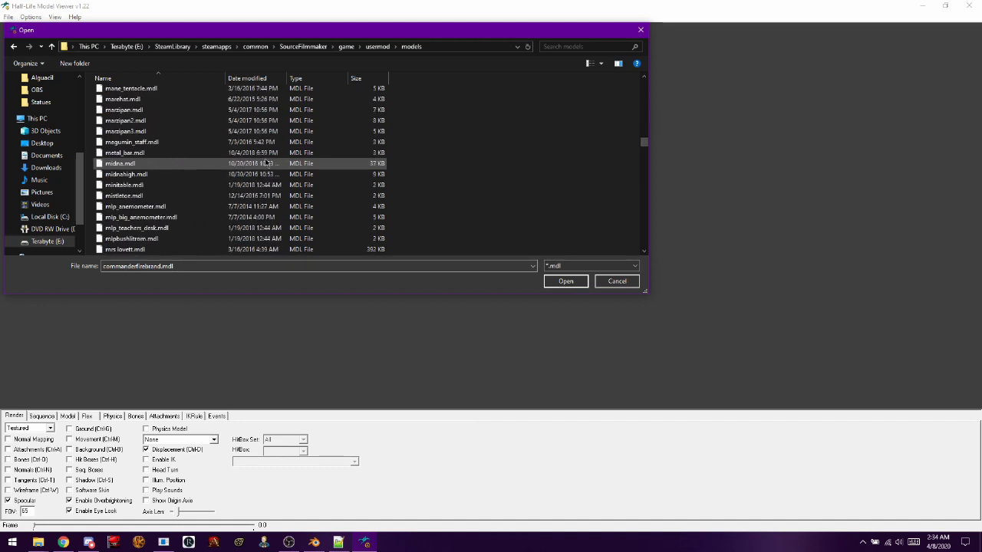
pyautogui.scroll(-8, 148, 164)
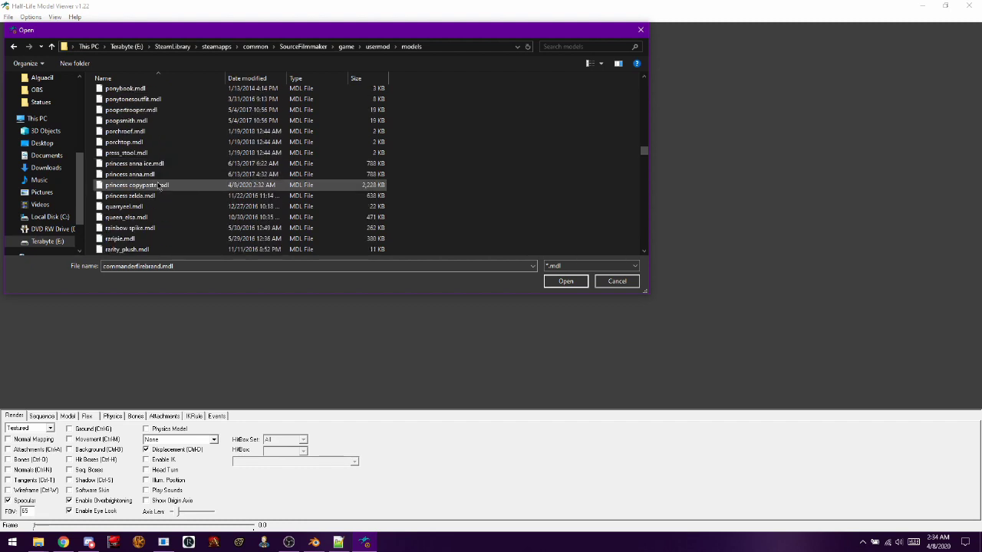
pyautogui.doubleClick(230, 185)
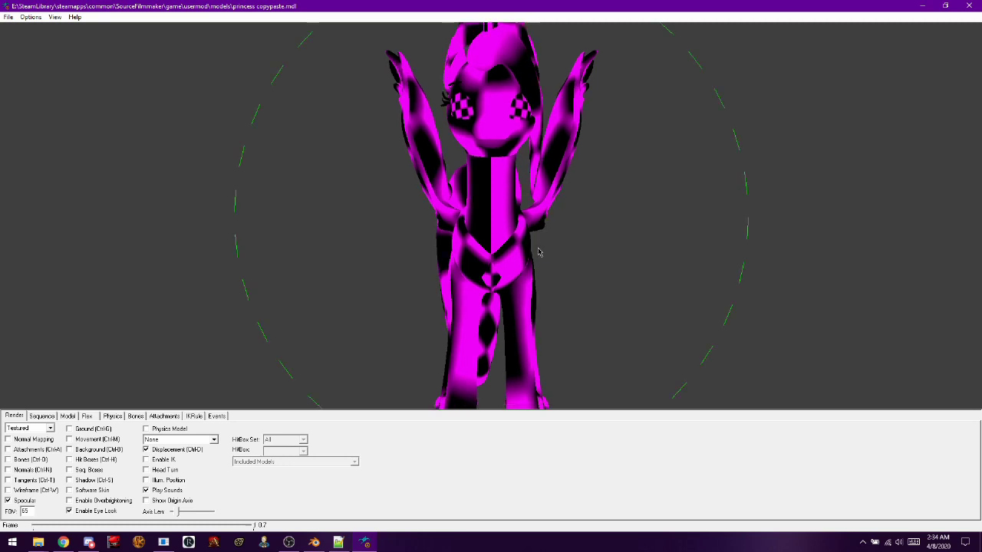
# - Inspect the loaded model's surfaces from the side and the front, and minimize the Model Viewer
pyautogui.moveTo(540, 276); pyautogui.dragTo(475, 266)
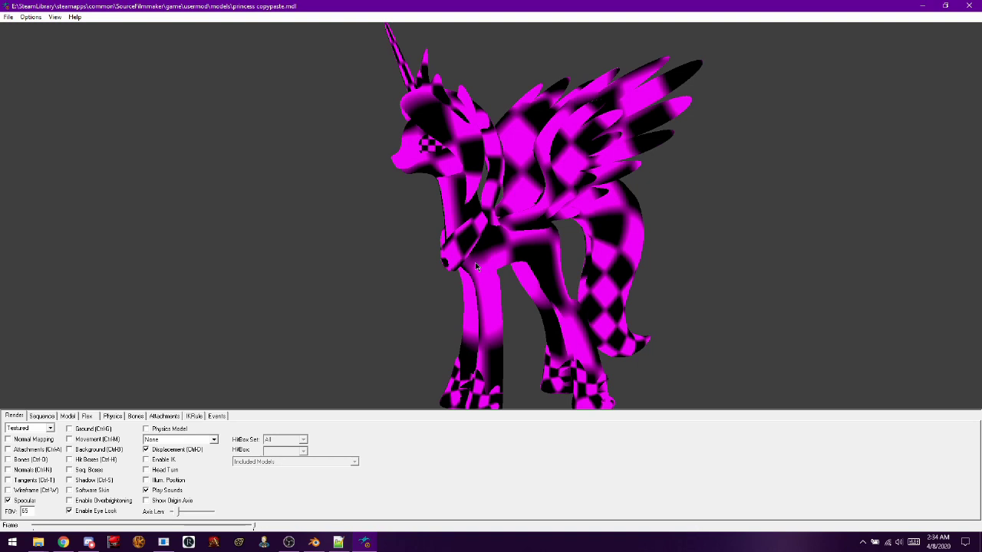
pyautogui.moveTo(475, 267)
pyautogui.mouseDown()
pyautogui.moveTo(429, 265)
pyautogui.moveTo(536, 263)
pyautogui.moveTo(460, 262)
pyautogui.moveTo(483, 260)
pyautogui.mouseUp()
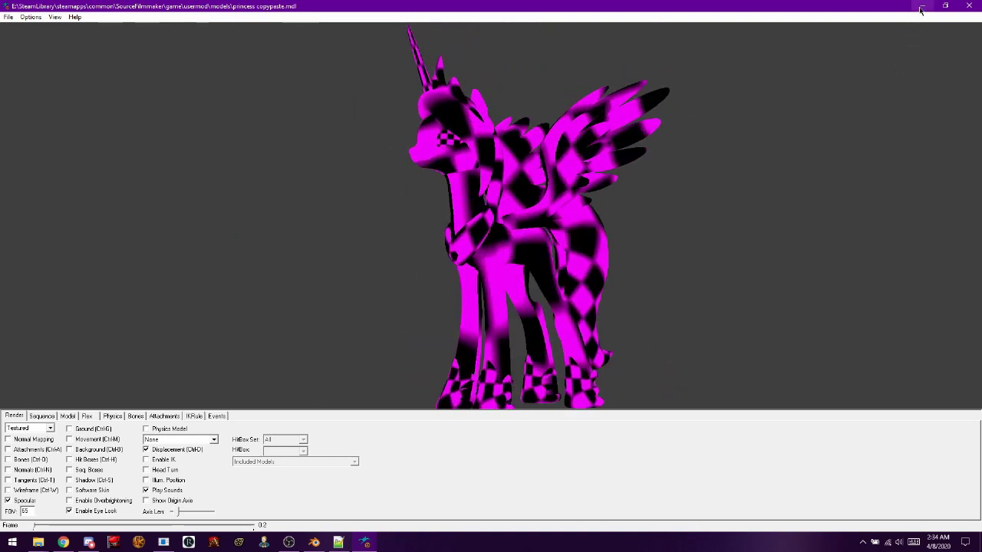
pyautogui.click(922, 5)
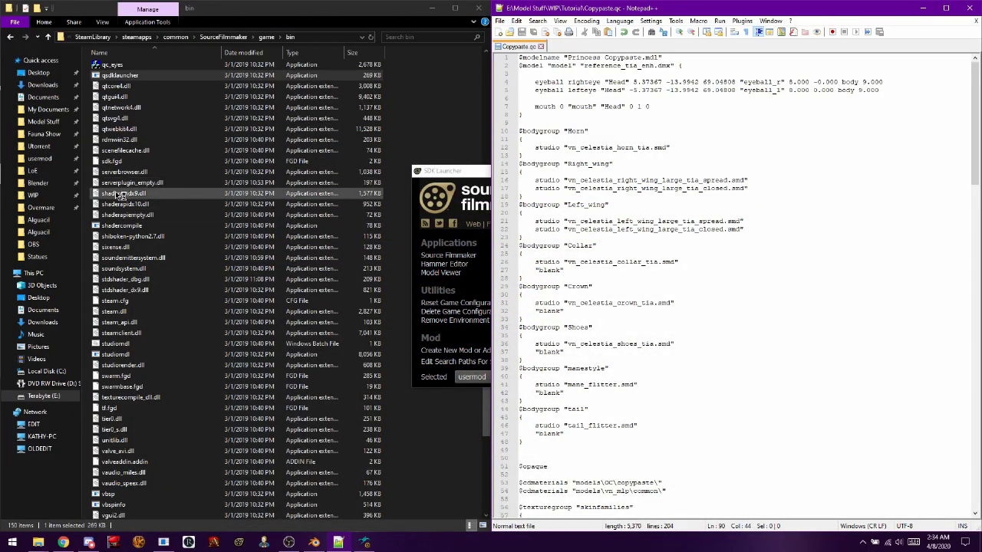
# - Bring up the Tutorial folder window and browse the other File Explorer window from bin to usermod\materials\models
pyautogui.moveTo(37, 542)
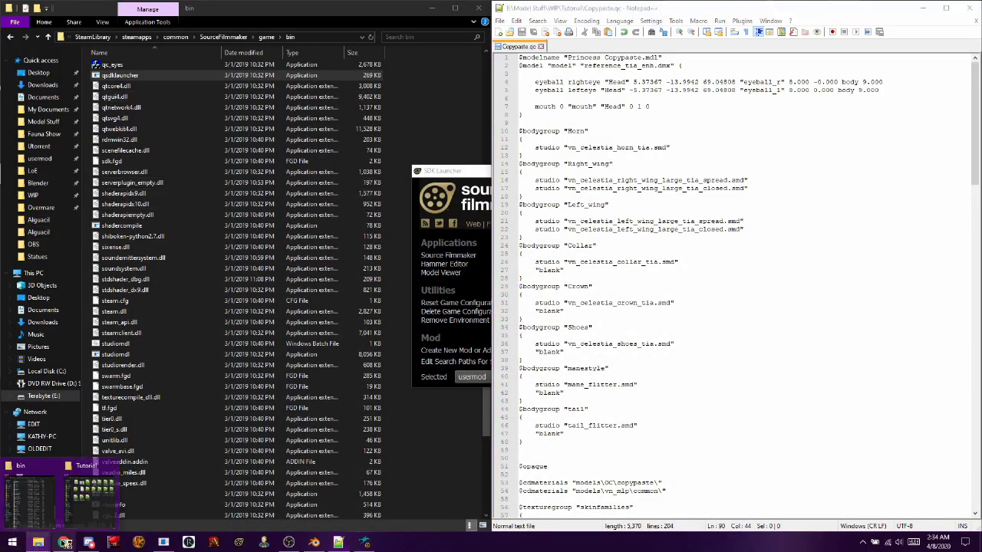
pyautogui.click(91, 491)
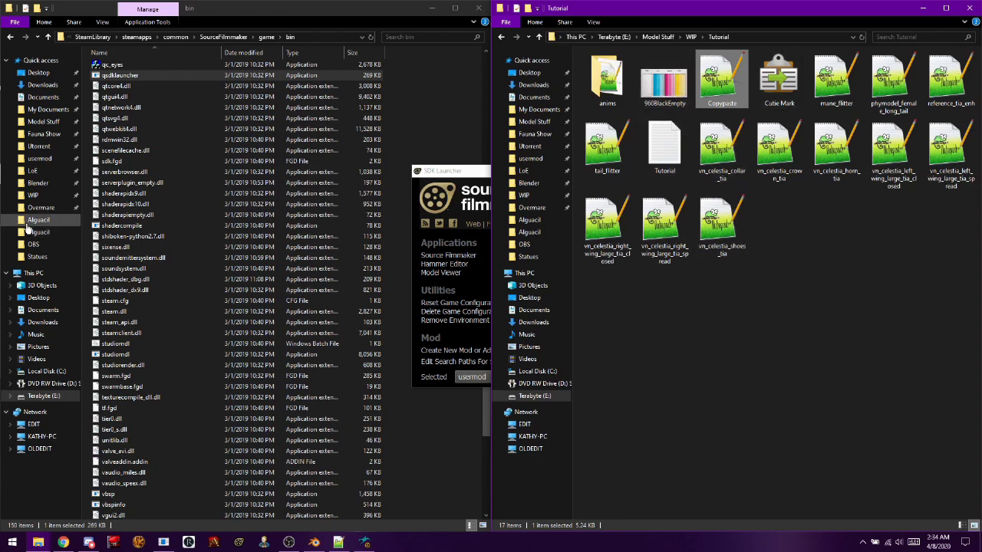
pyautogui.click(40, 158)
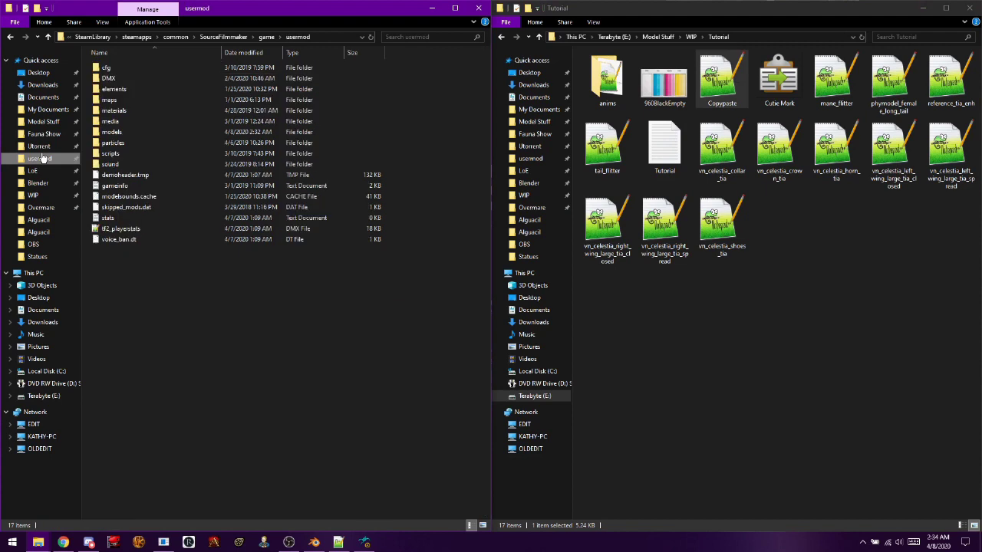
pyautogui.click(144, 112)
pyautogui.doubleClick(143, 112)
pyautogui.scroll(-8, 153, 303)
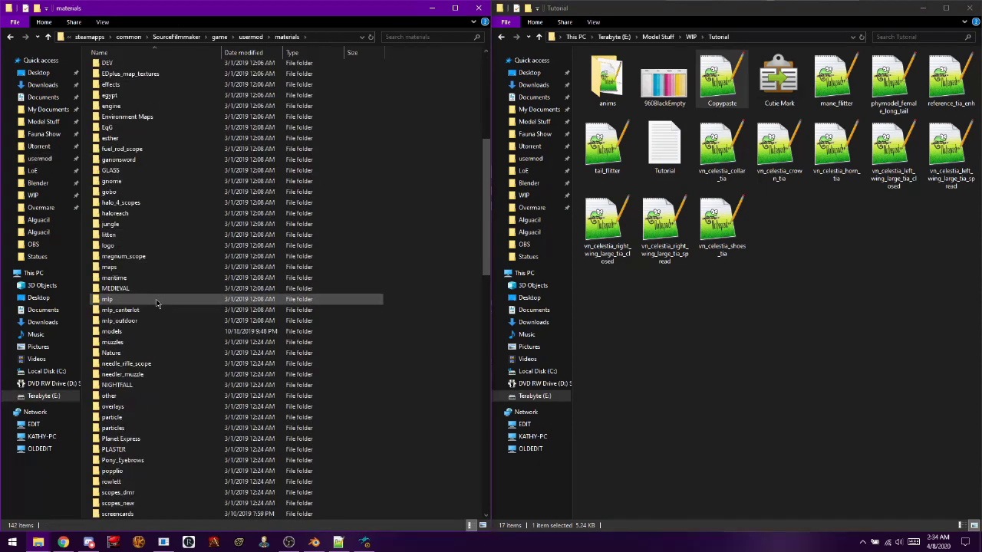
pyautogui.doubleClick(118, 332)
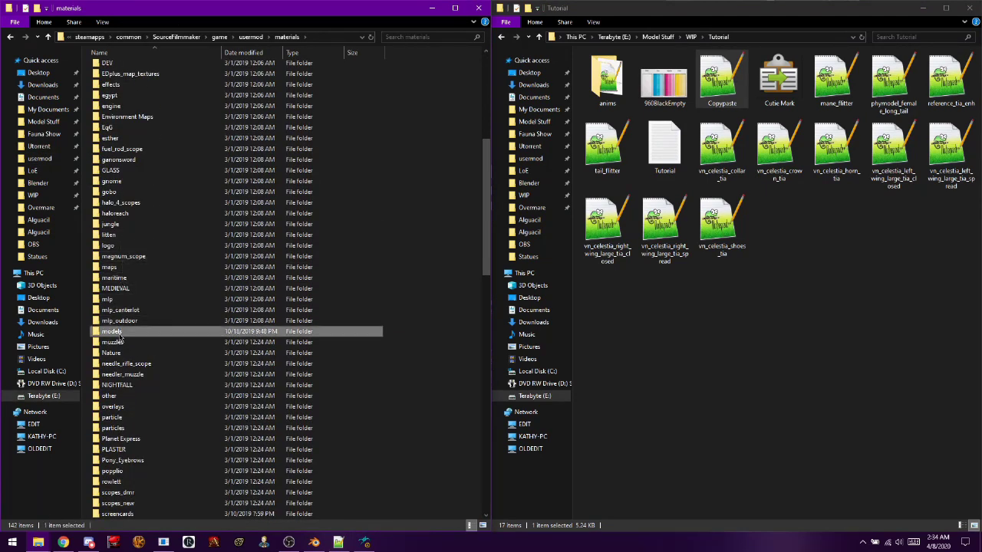
# - Look through the subfolders of materials\models and open the OC folder
pyautogui.scroll(-16, 121, 336)
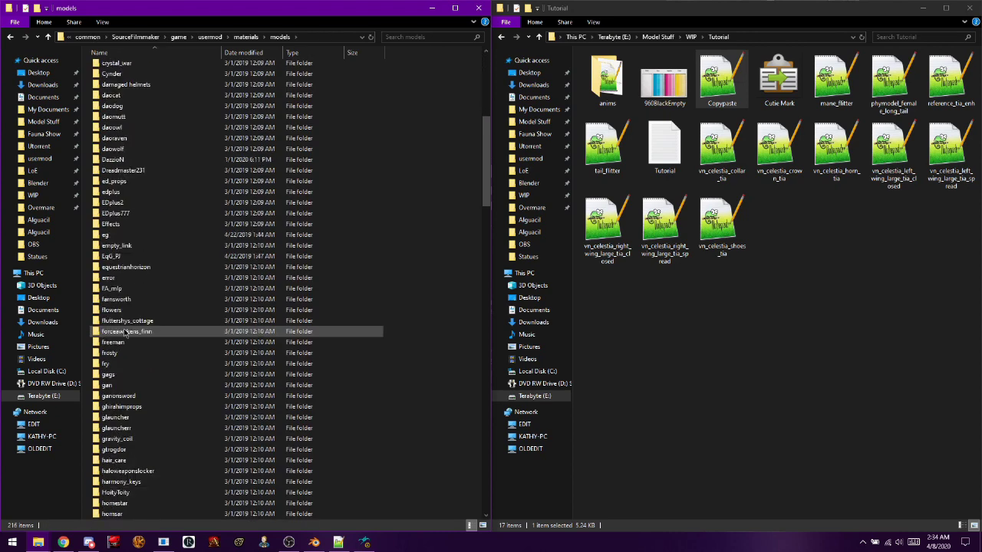
pyautogui.scroll(-12, 125, 332)
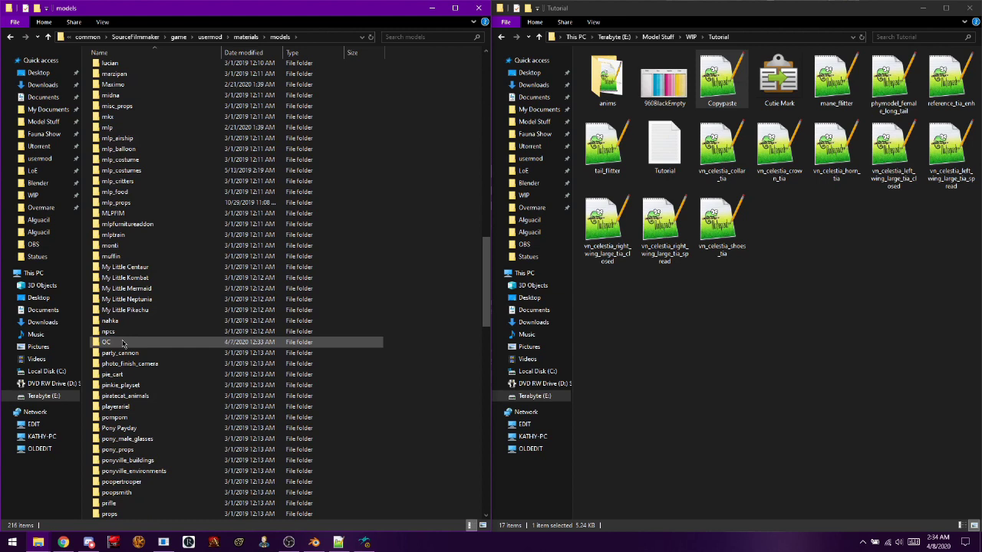
pyautogui.scroll(-15, 122, 343)
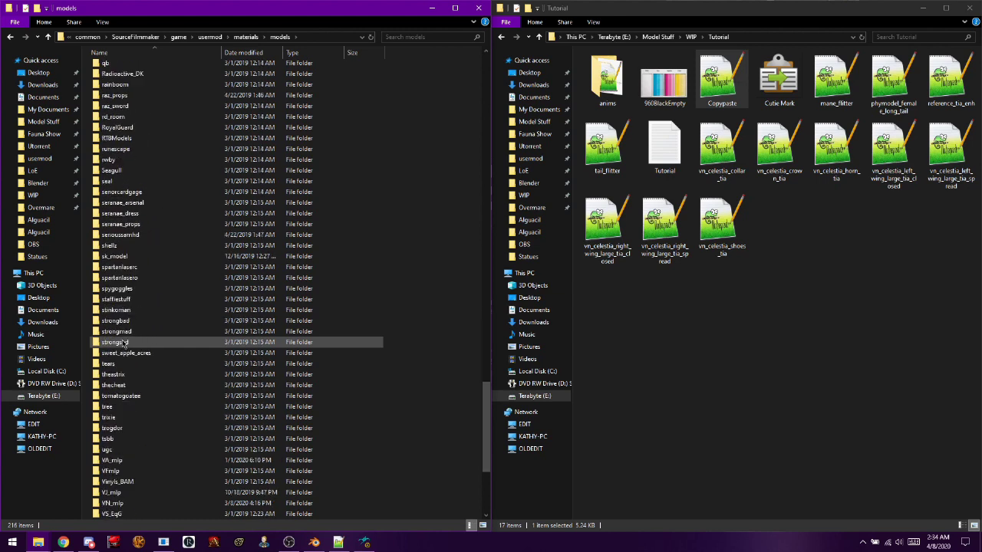
pyautogui.scroll(-4, 125, 343)
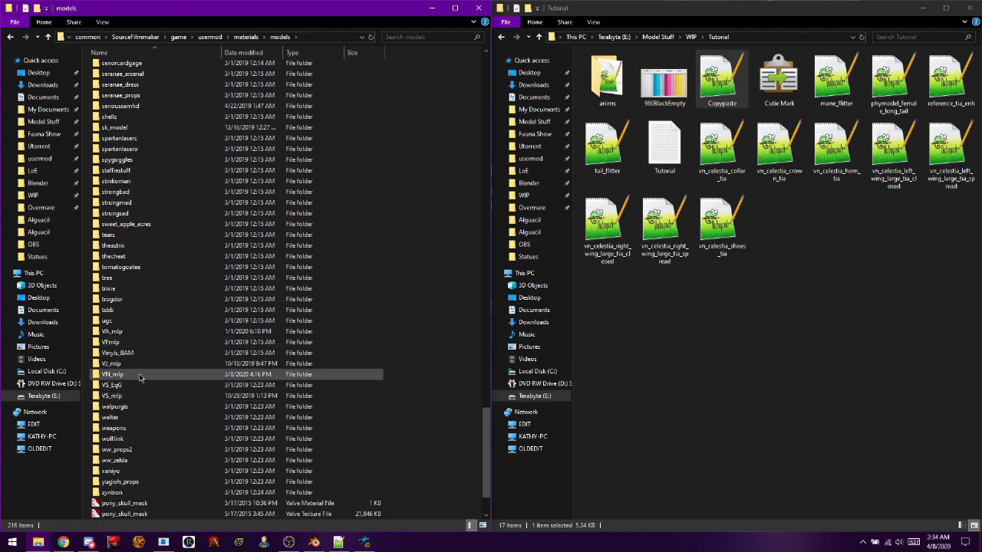
pyautogui.scroll(20, 140, 376)
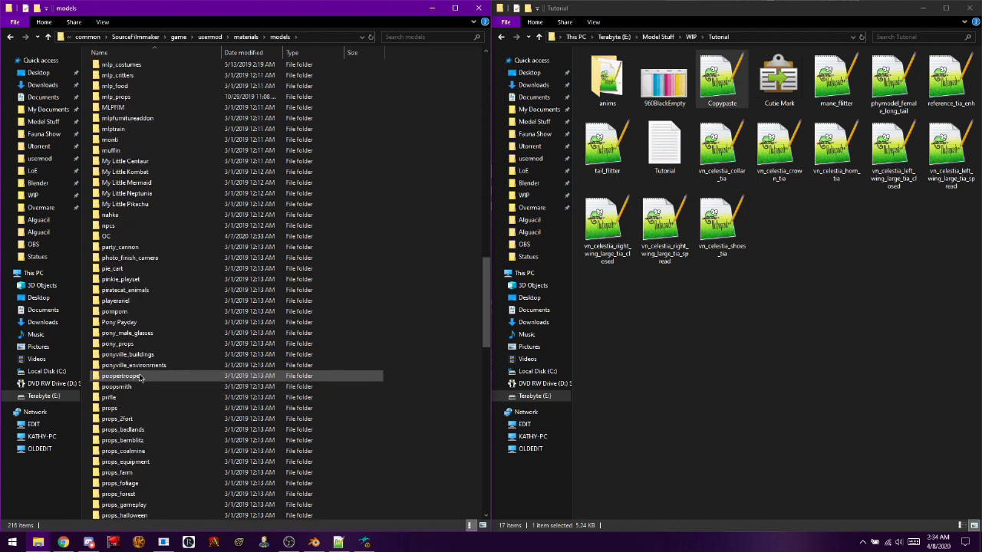
pyautogui.doubleClick(141, 236)
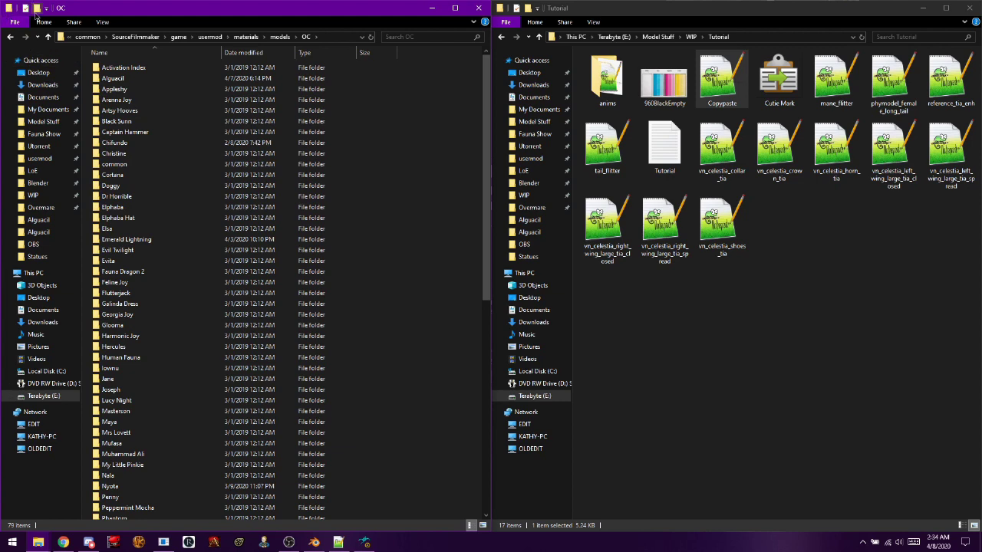
# - Create a folder named Copypaste inside OC and compare it with the $cdmaterials paths in Copypaste.qc
pyautogui.click(36, 8)
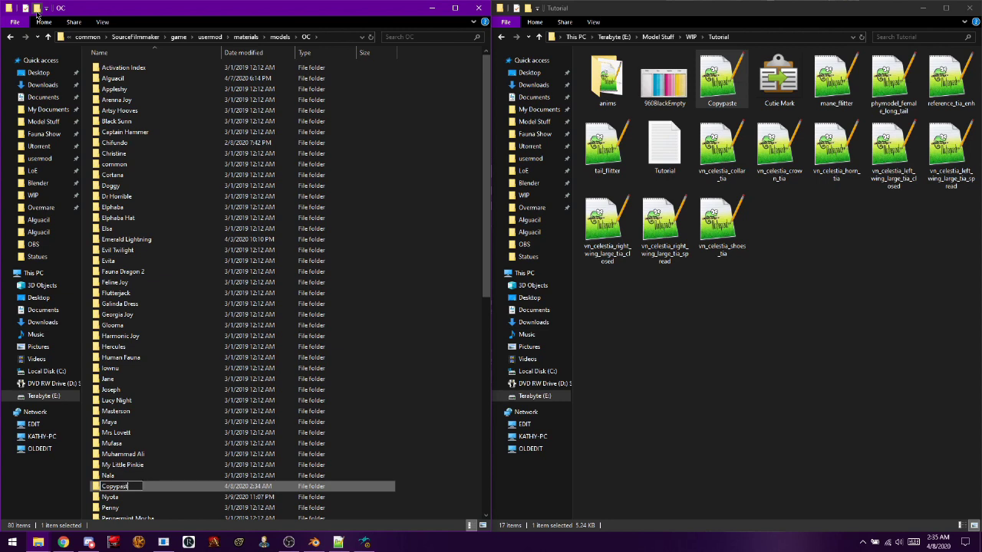
pyautogui.write('Copypaste')
pyautogui.press('Return')
pyautogui.click(339, 542)
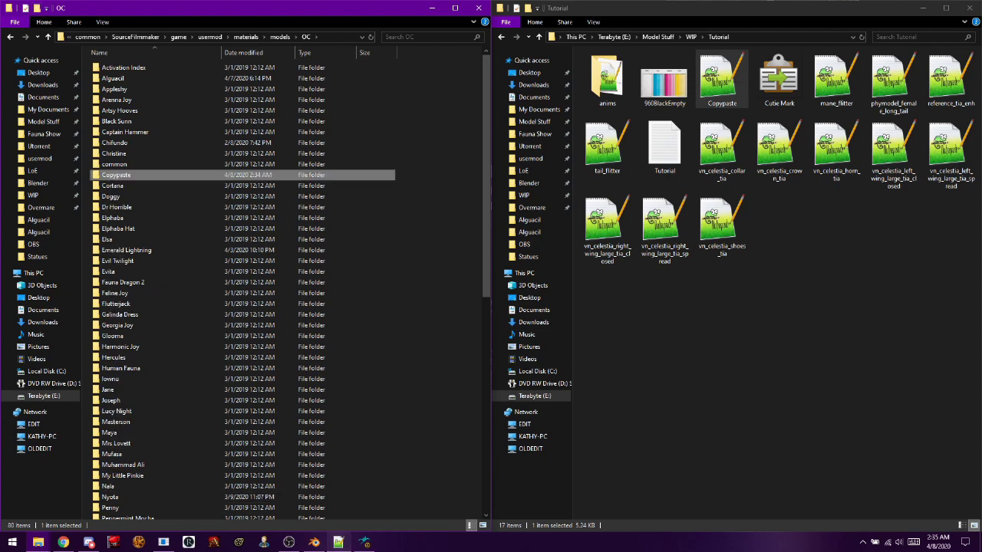
pyautogui.scroll(-1, 617, 367)
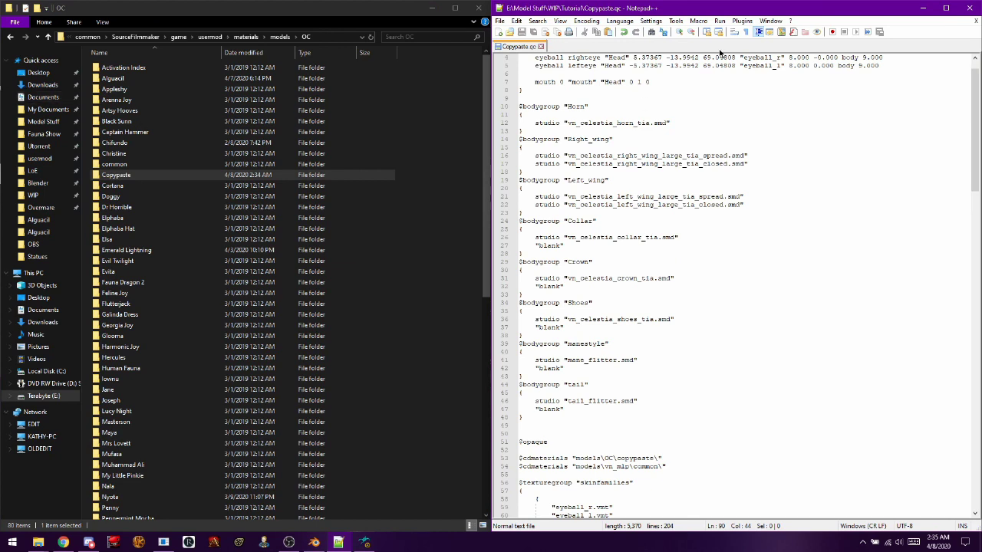
pyautogui.click(924, 9)
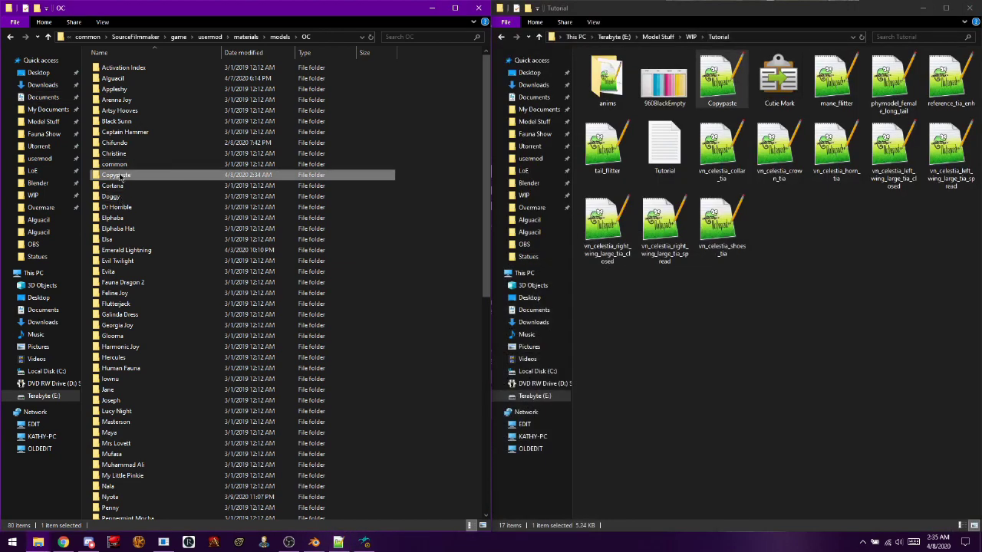
# - Copy the 960BlackEmpty and Cutie Mark images from the Tutorial folder into the new Copypaste materials folder
pyautogui.doubleClick(119, 176)
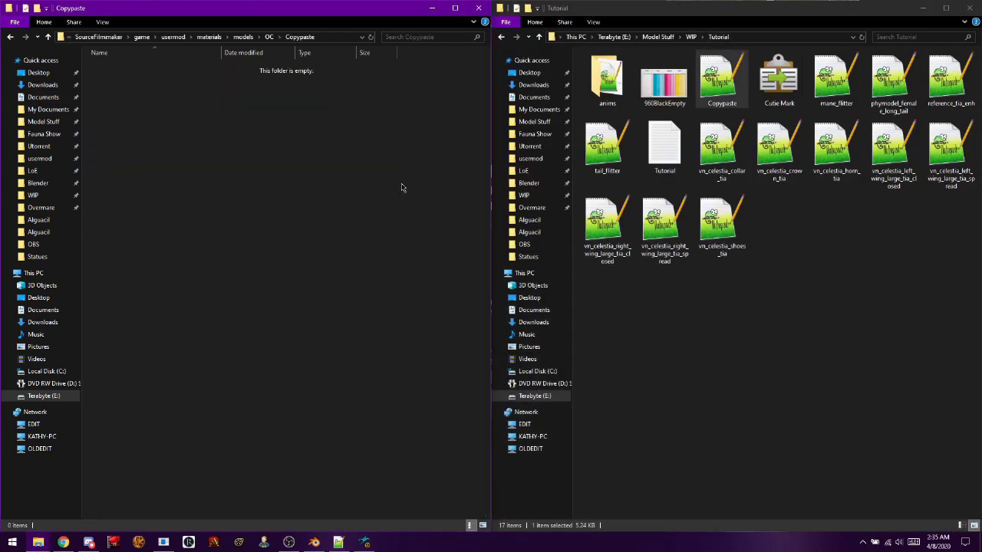
pyautogui.click(664, 84)
pyautogui.keyDown('ctrl'); pyautogui.click(778, 102); pyautogui.keyUp('ctrl')
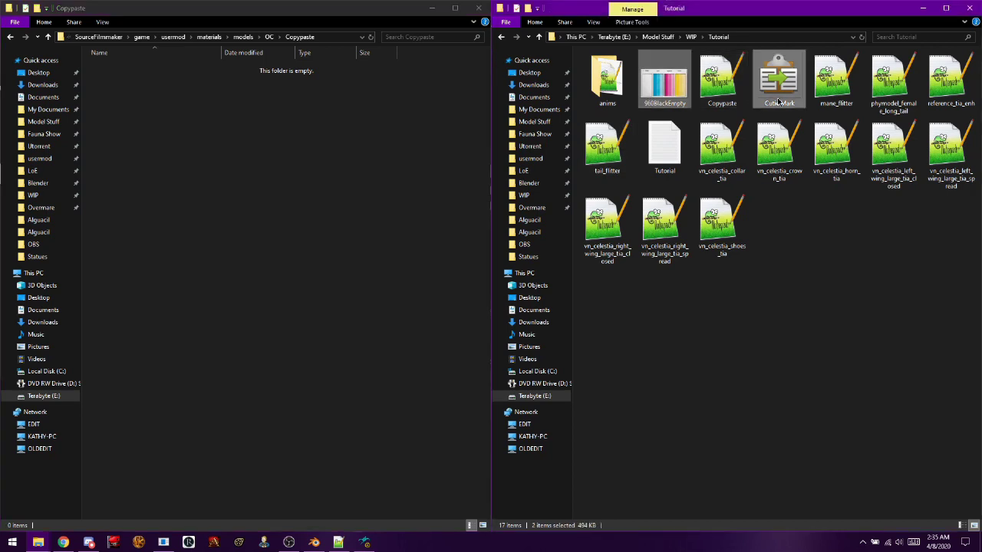
pyautogui.moveTo(778, 102); pyautogui.dragTo(291, 187, button='right')
pyautogui.click(303, 215)
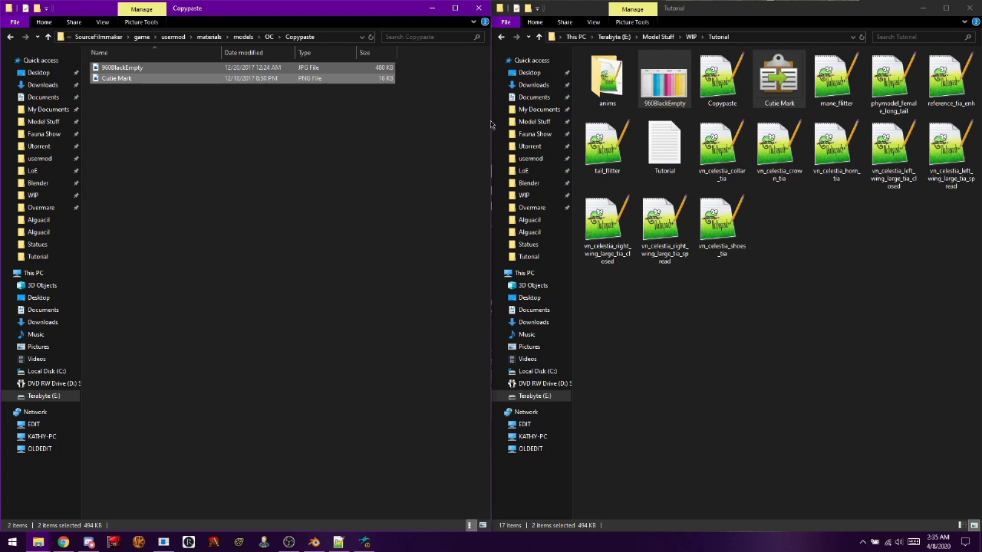
pyautogui.click(534, 158)
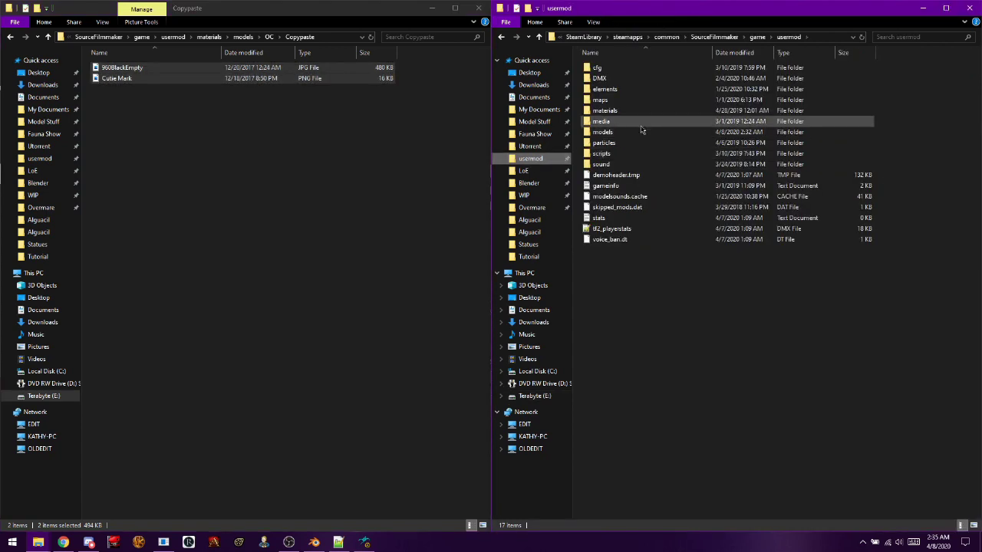
pyautogui.click(641, 132)
pyautogui.doubleClick(641, 132)
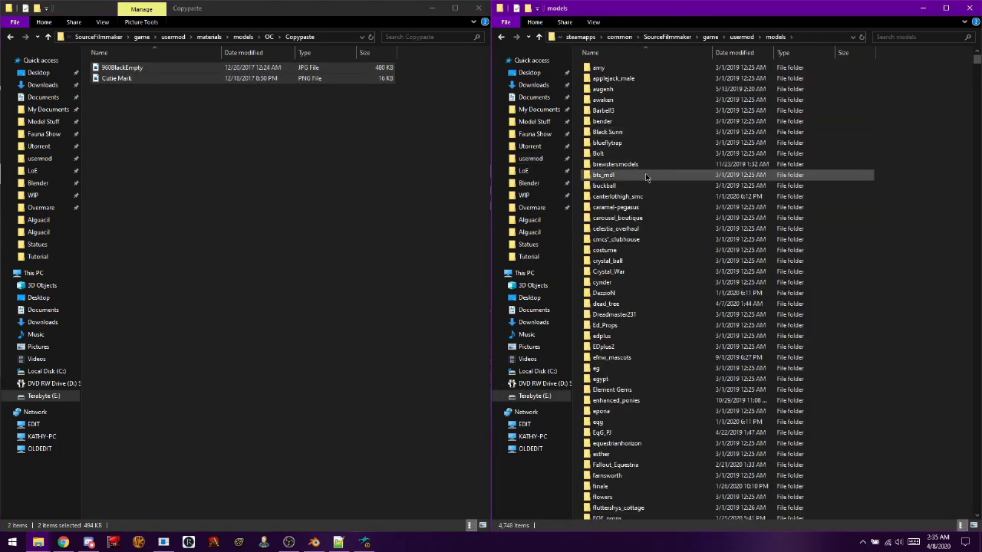
pyautogui.scroll(-1, 647, 177)
pyautogui.press('v')
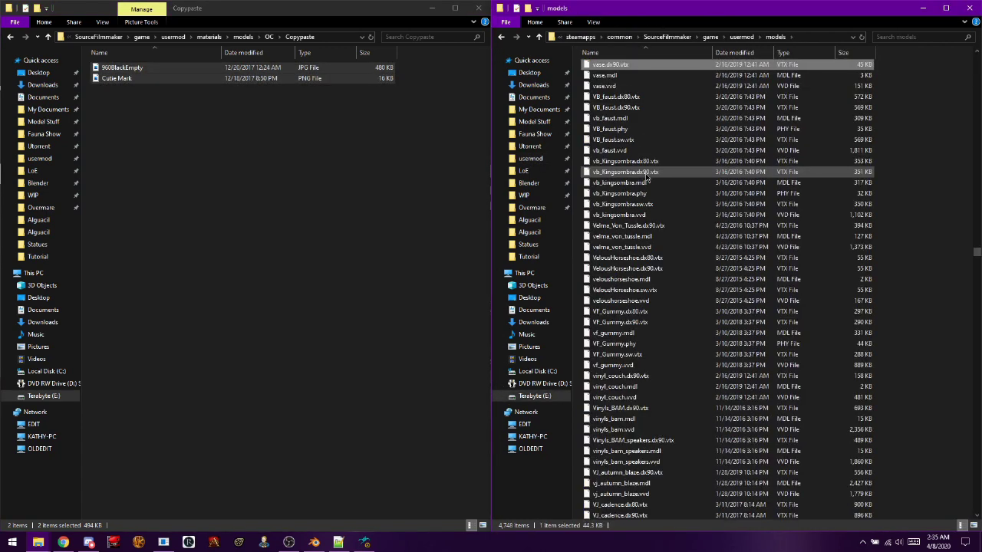
pyautogui.scroll(20, 647, 178)
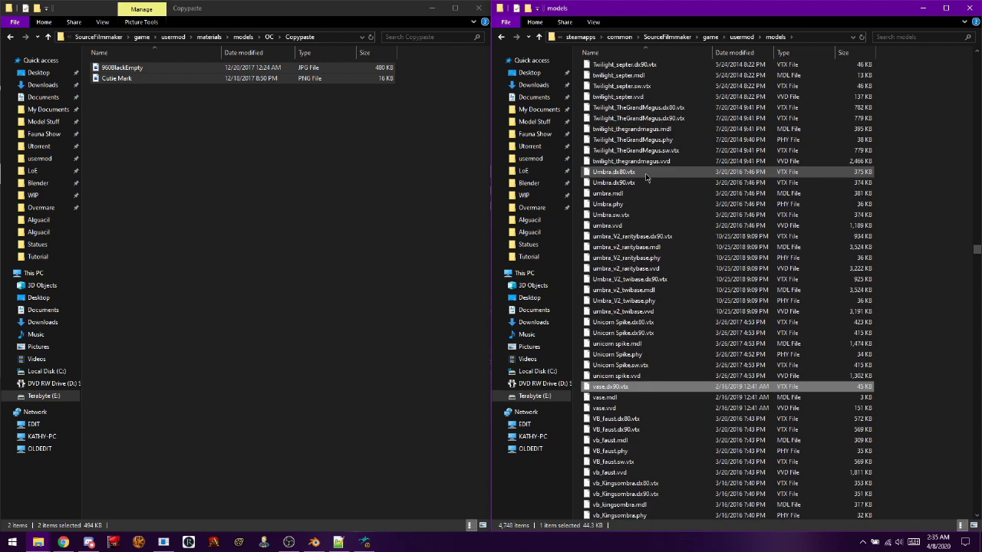
# - Browse the second File Explorer window to usermod\materials\models\VJ_mlp\newcelestia
pyautogui.click(742, 37)
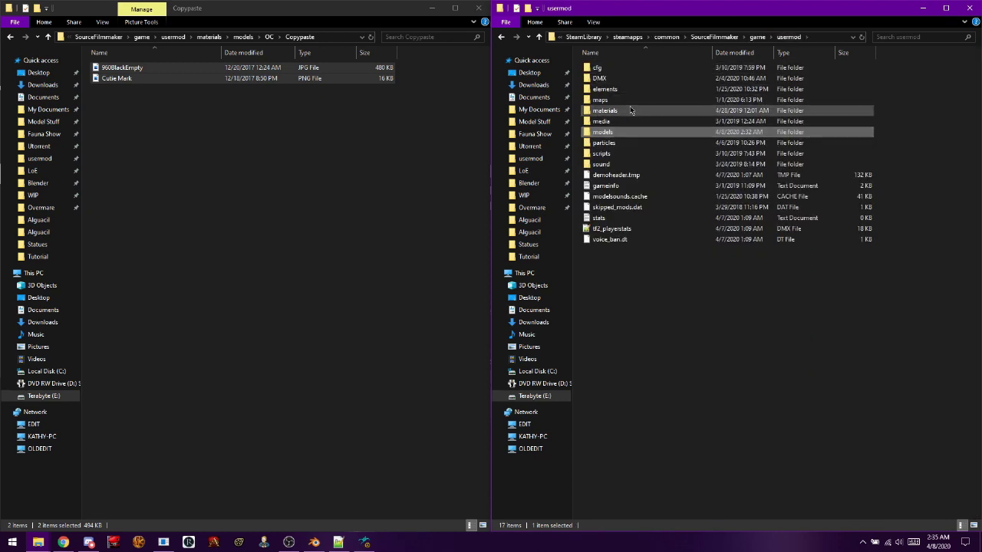
pyautogui.doubleClick(631, 110)
pyautogui.press('v')
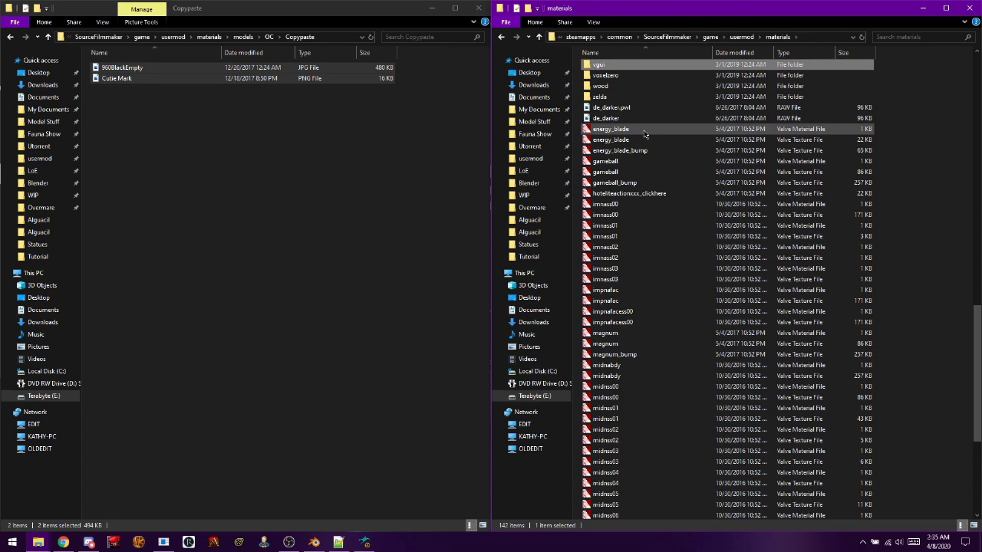
pyautogui.scroll(9, 643, 138)
pyautogui.scroll(7, 644, 134)
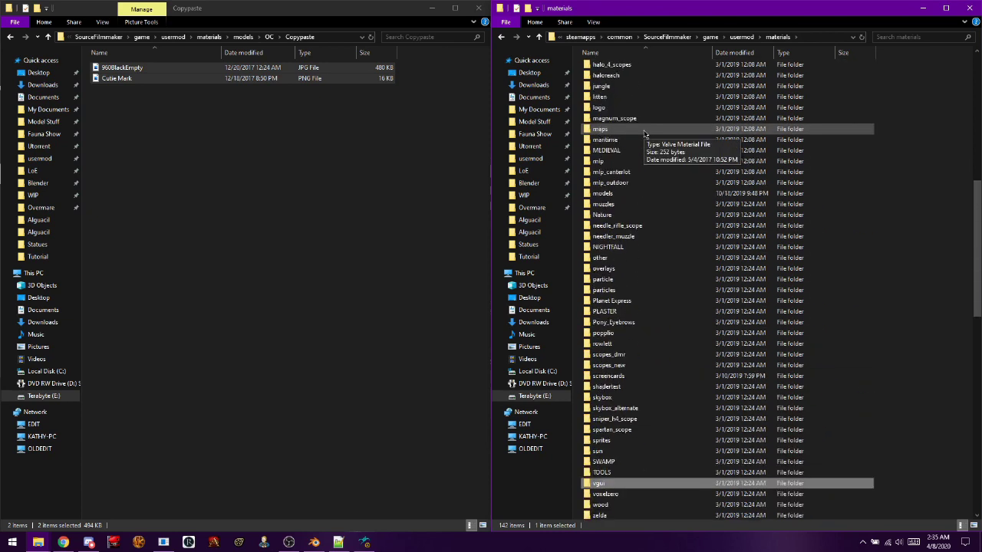
pyautogui.doubleClick(621, 295)
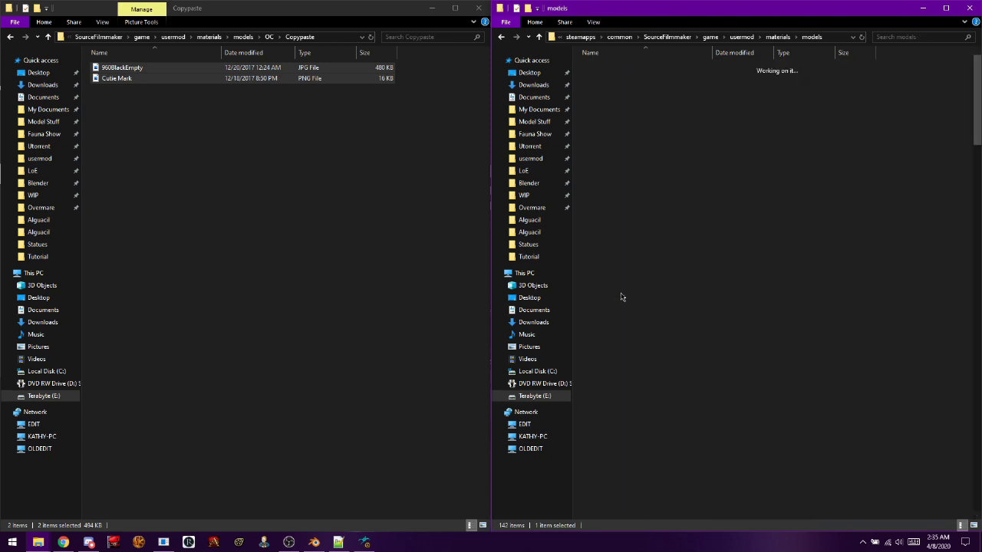
pyautogui.scroll(-10, 643, 295)
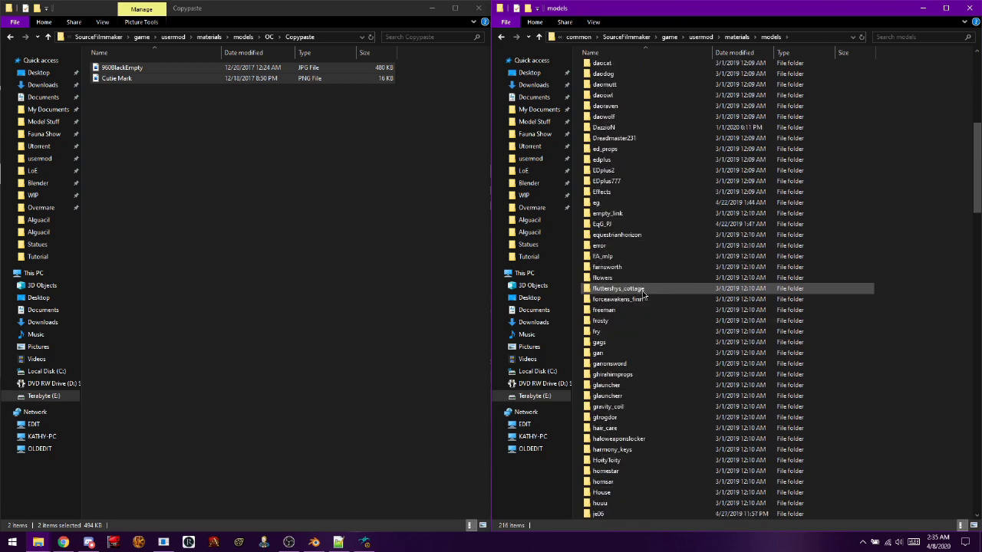
pyautogui.press('v')
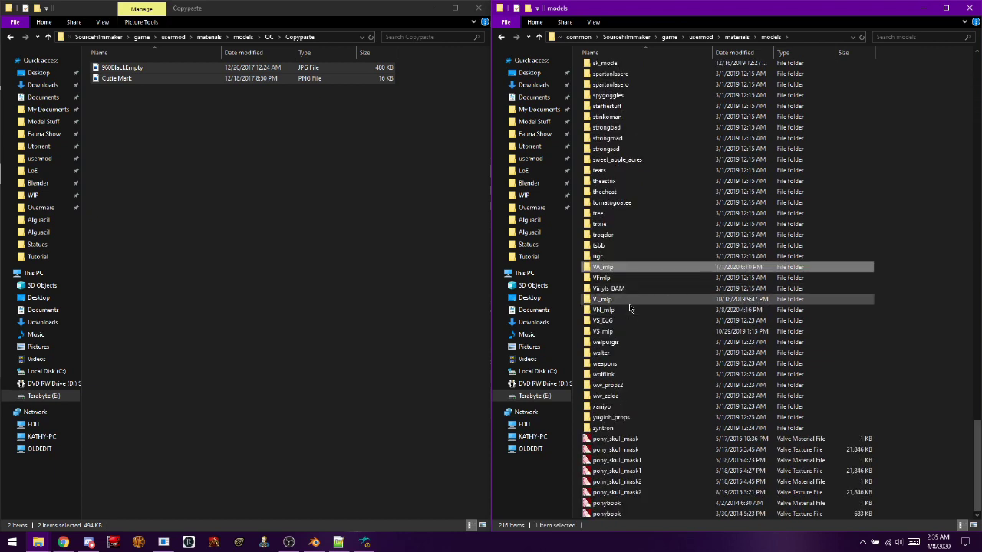
pyautogui.doubleClick(640, 299)
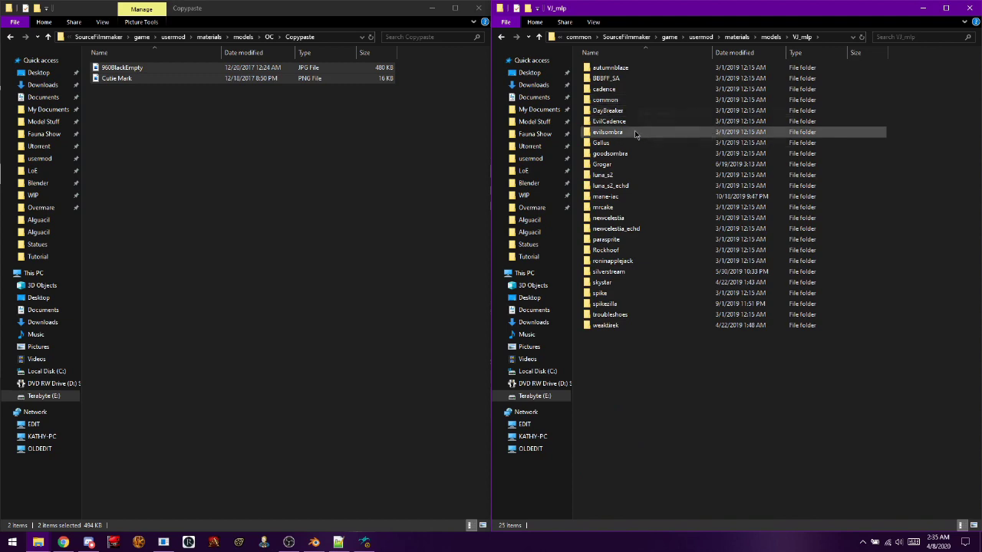
pyautogui.doubleClick(638, 222)
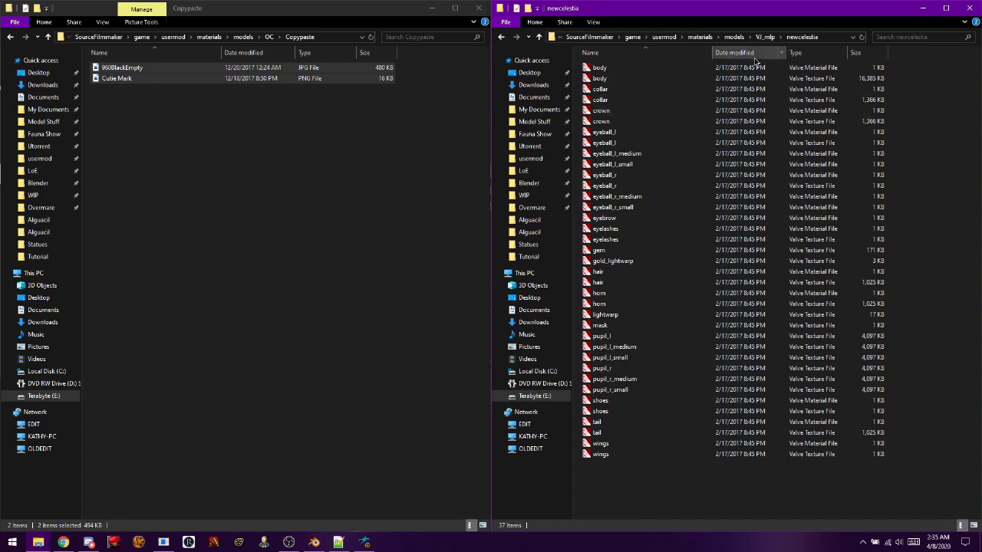
# - Sort the newcelestia files by type and copy all except the hair and tail files into the Copypaste folder
pyautogui.click(802, 52)
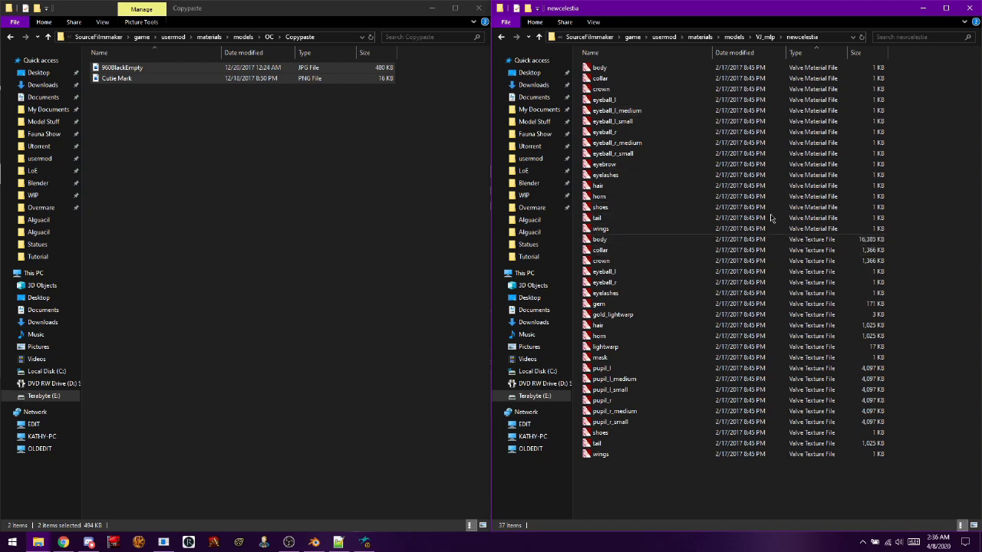
pyautogui.click(652, 69)
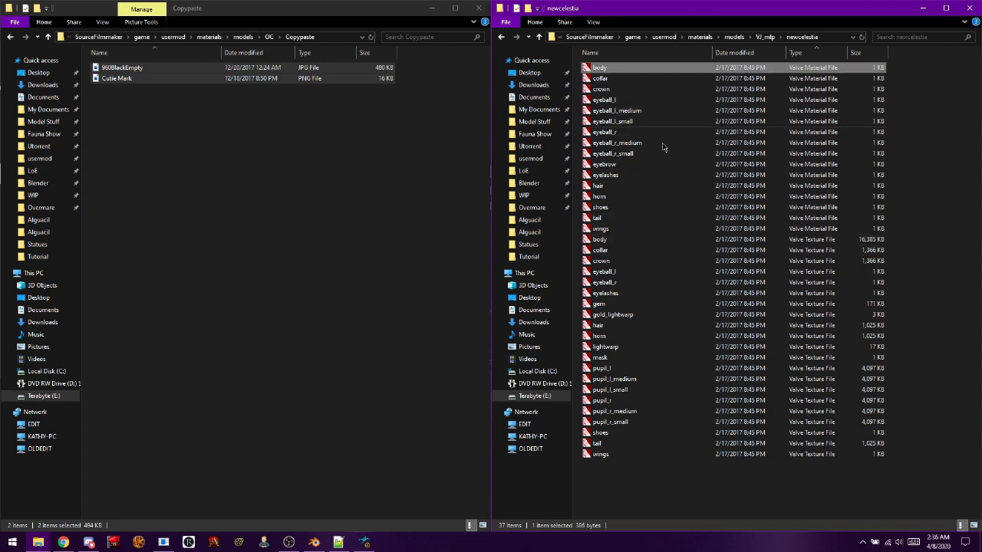
pyautogui.keyDown('shift'); pyautogui.click(675, 454); pyautogui.keyUp('shift')
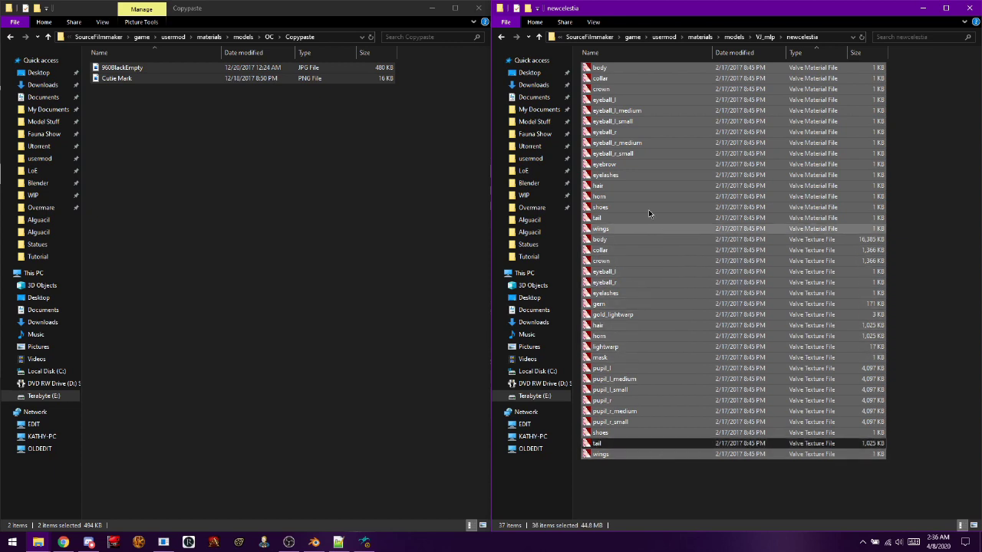
pyautogui.keyDown('ctrl'); pyautogui.click(635, 185); pyautogui.keyUp('ctrl')
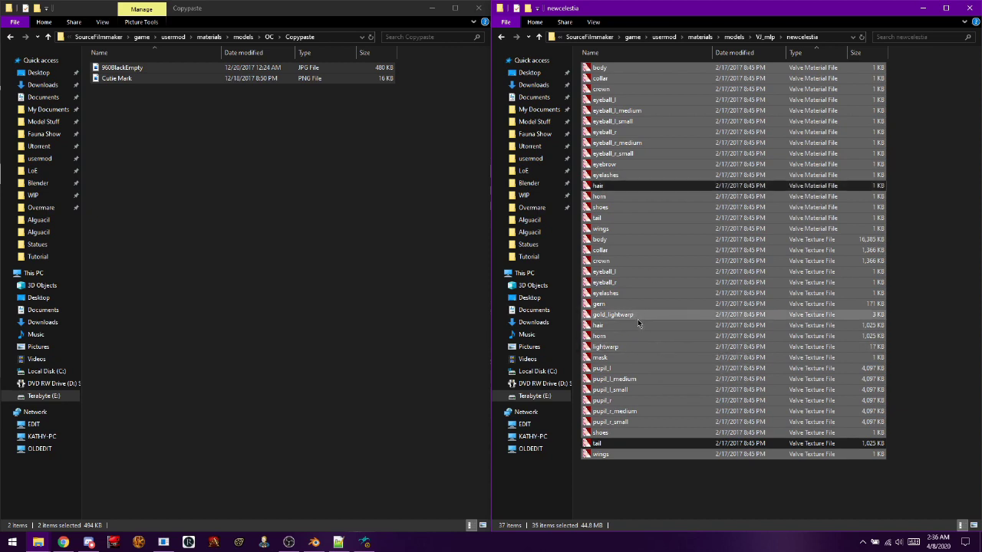
pyautogui.keyDown('ctrl'); pyautogui.click(641, 327); pyautogui.keyUp('ctrl')
pyautogui.keyDown('ctrl'); pyautogui.click(620, 217); pyautogui.keyUp('ctrl')
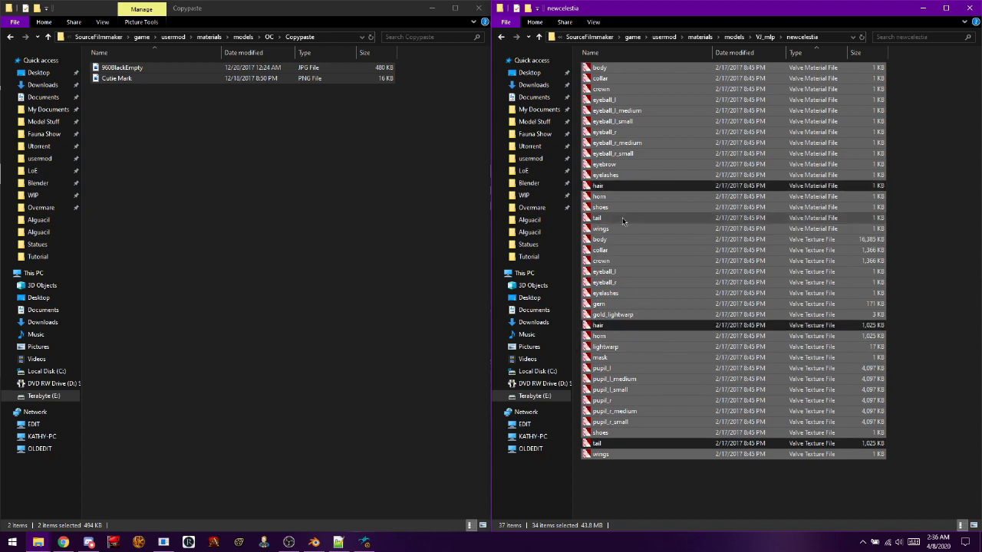
pyautogui.keyDown('ctrl'); pyautogui.click(673, 263); pyautogui.keyUp('ctrl')
pyautogui.moveTo(672, 269); pyautogui.dragTo(282, 248)
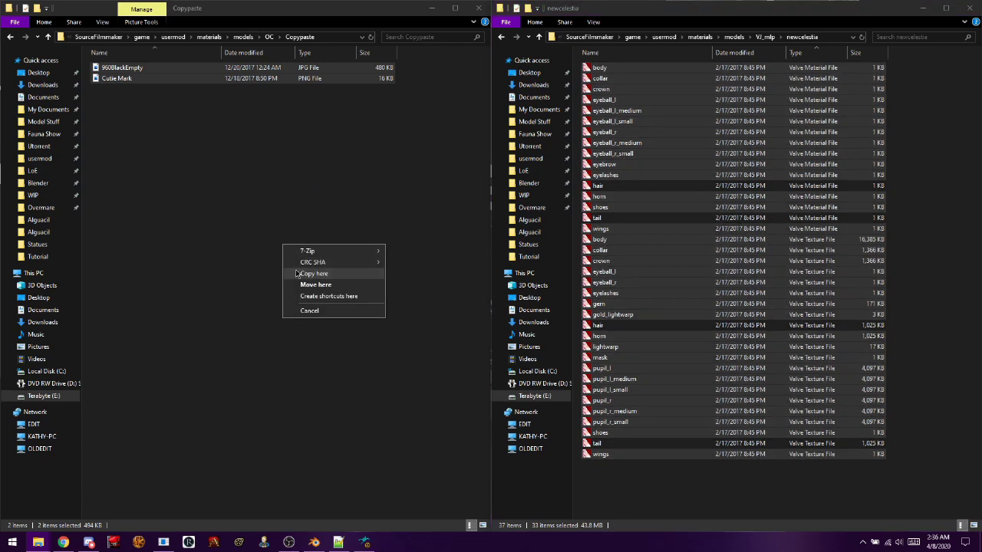
pyautogui.click(296, 273)
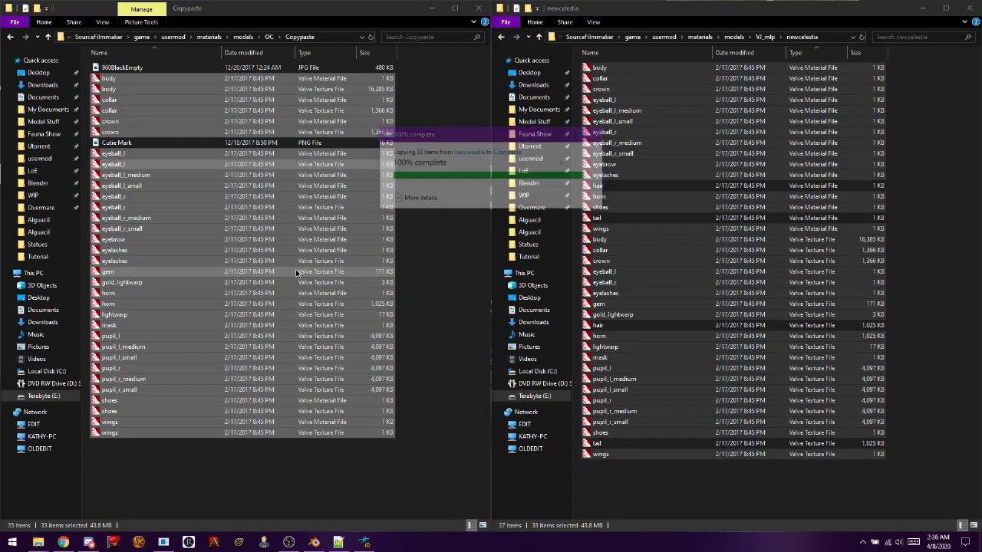
# - Open the flitter folder inside materials\models\VN_mlp
pyautogui.click(733, 37)
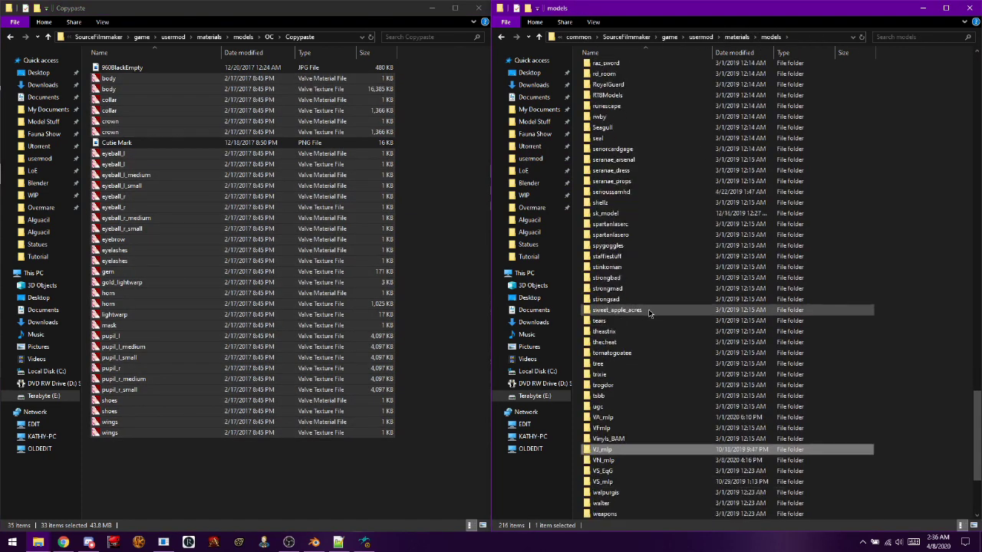
pyautogui.doubleClick(603, 428)
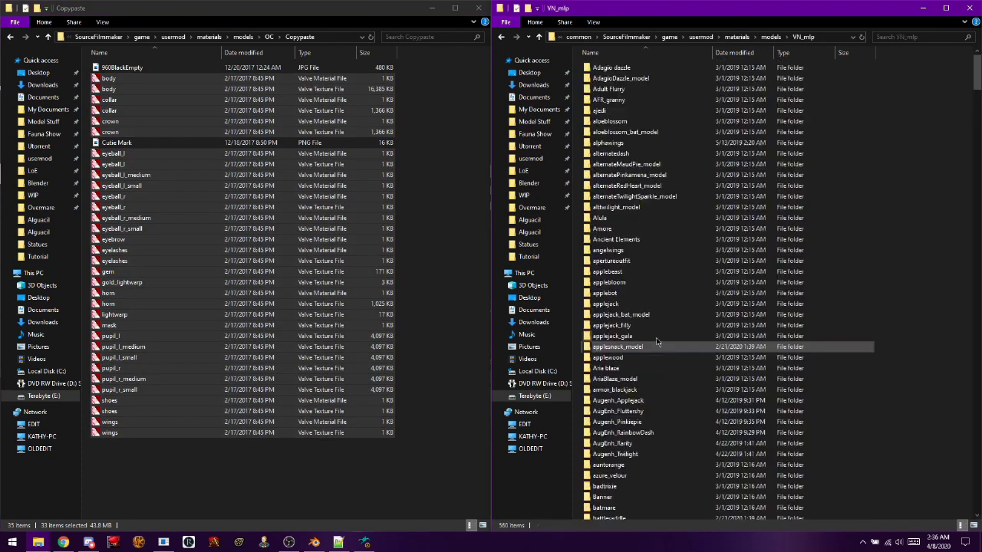
pyautogui.press('f')
pyautogui.doubleClick(653, 304)
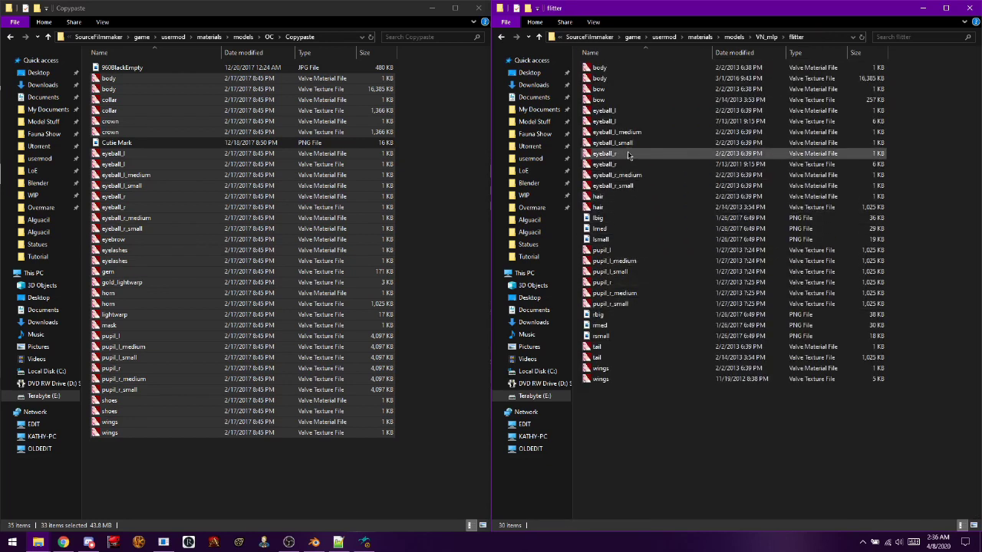
# - Copy the hair and tail material and texture files from flitter into the Copypaste folder
pyautogui.click(621, 196)
pyautogui.keyDown('ctrl'); pyautogui.click(621, 205); pyautogui.keyUp('ctrl')
pyautogui.keyDown('ctrl'); pyautogui.click(614, 347); pyautogui.keyUp('ctrl')
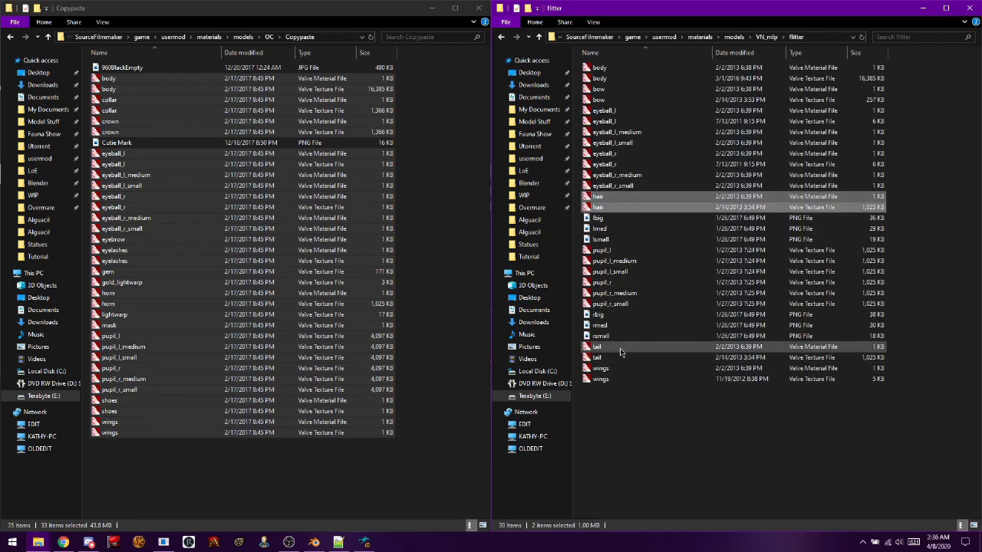
pyautogui.keyDown('ctrl'); pyautogui.click(620, 357); pyautogui.keyUp('ctrl')
pyautogui.moveTo(619, 356); pyautogui.dragTo(406, 395)
pyautogui.moveTo(407, 395); pyautogui.dragTo(407, 395, button='right')
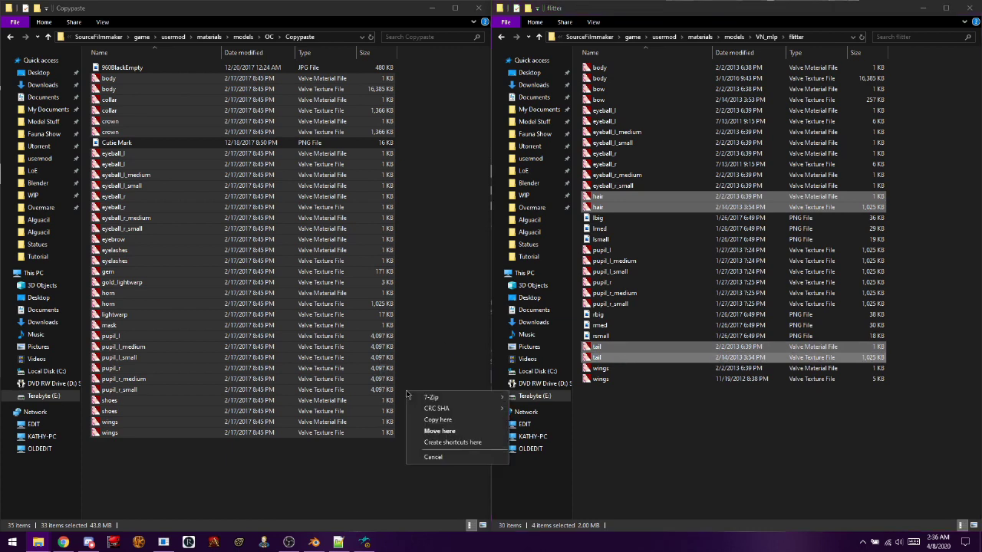
pyautogui.click(438, 420)
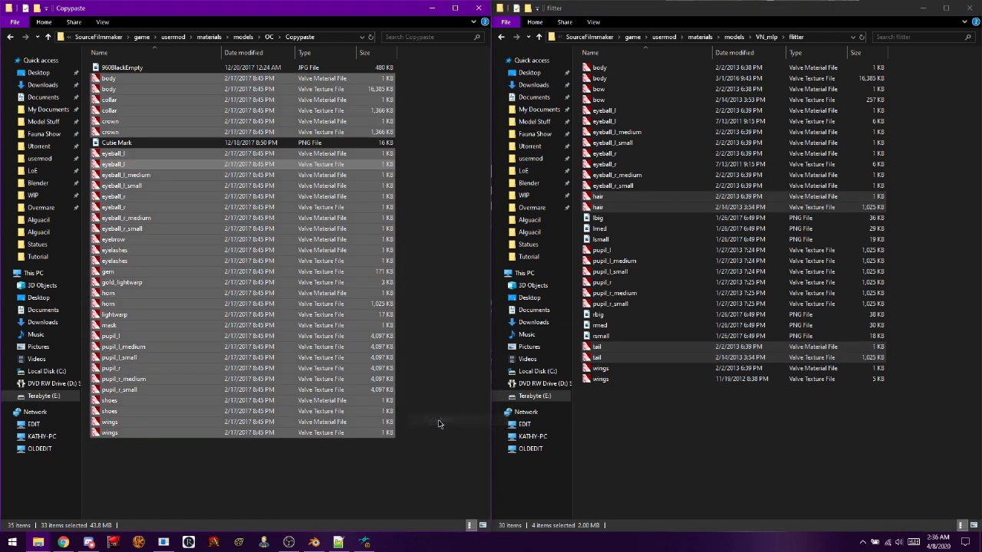
pyautogui.click(665, 418)
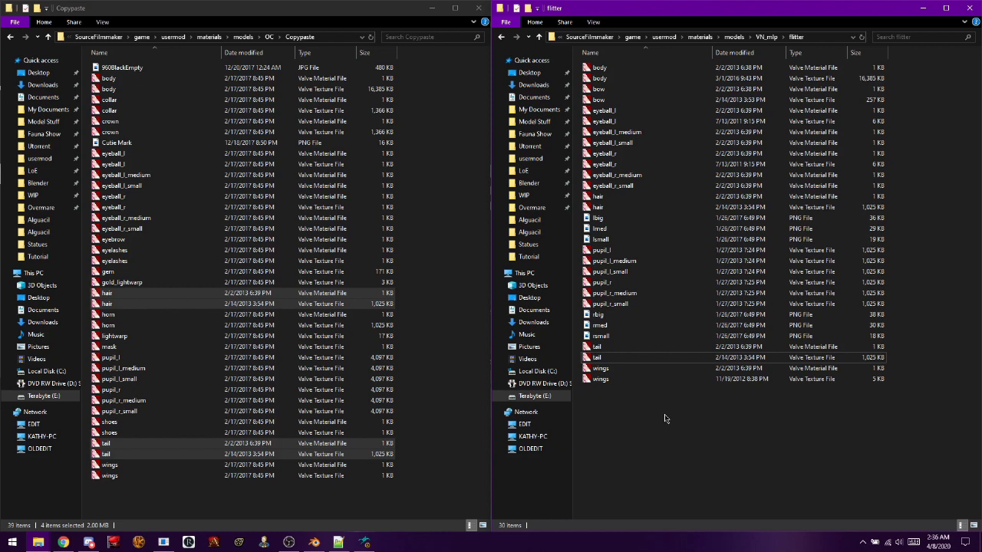
# - Preview rbig, copy the lbig, lmed, lsmall, rbig, rmed and rsmall images into Copypaste, and close the flitter window
pyautogui.doubleClick(637, 316)
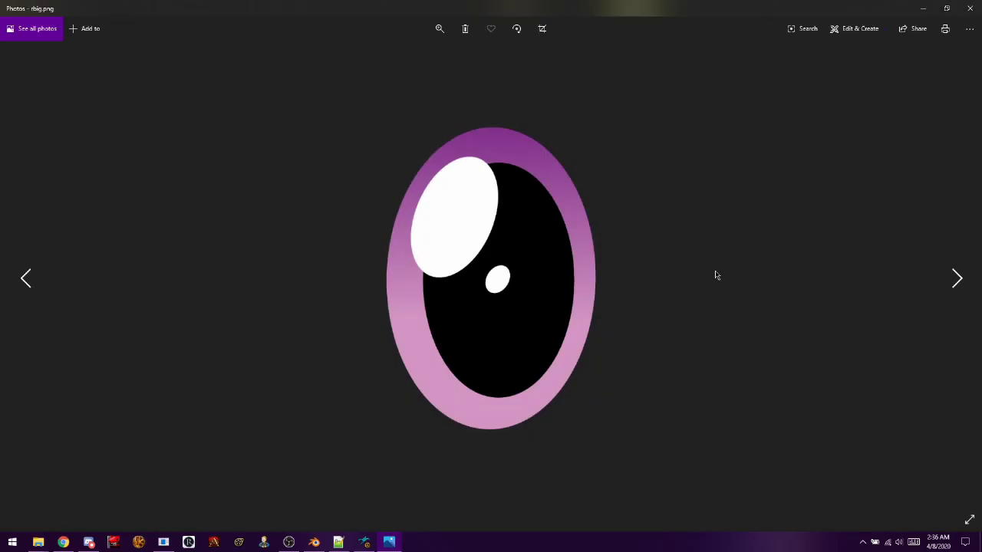
pyautogui.click(969, 8)
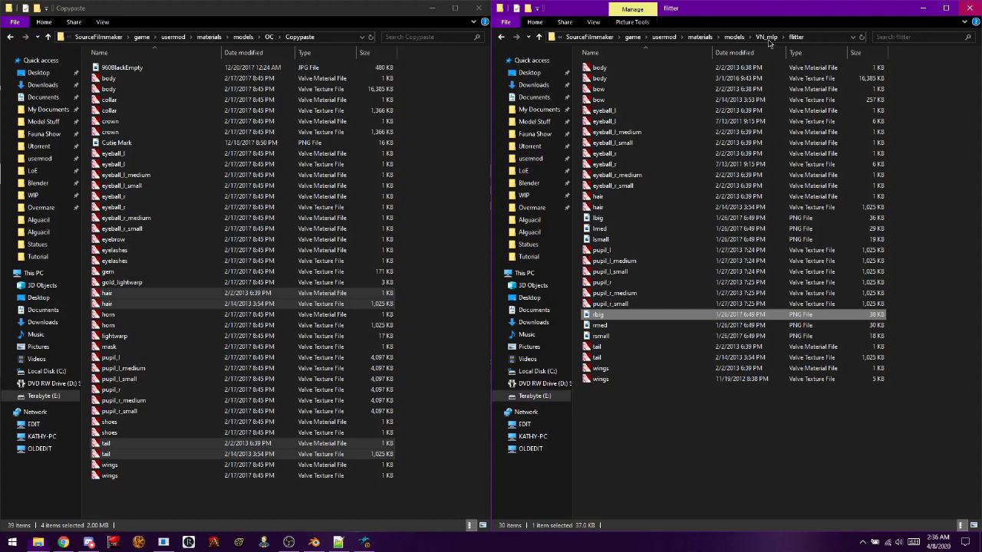
pyautogui.click(641, 219)
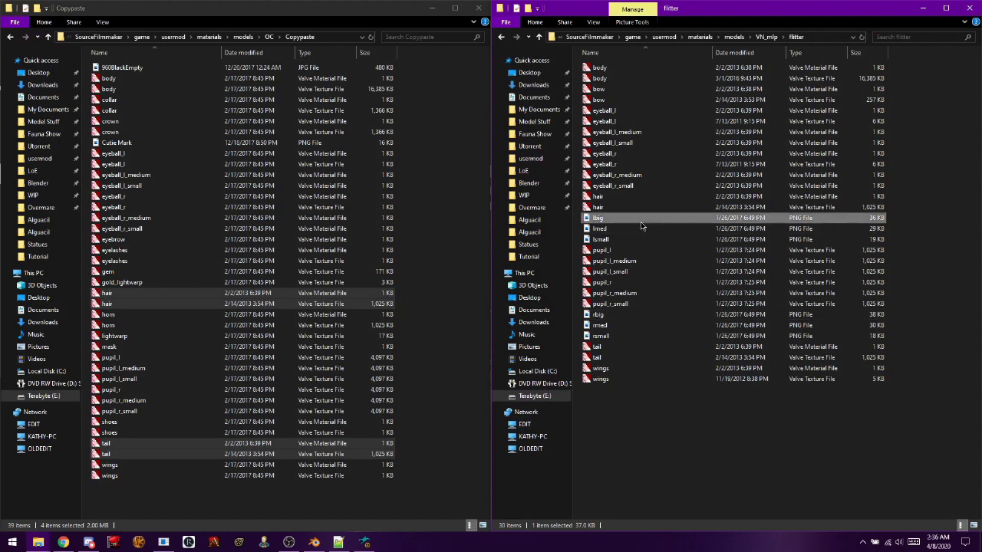
pyautogui.keyDown('shift'); pyautogui.click(627, 240); pyautogui.keyUp('shift')
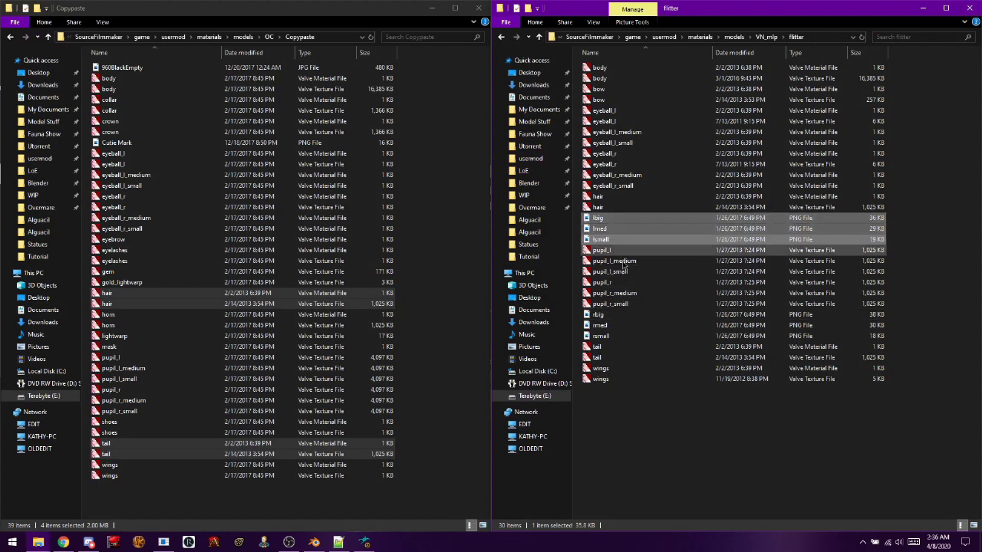
pyautogui.keyDown('ctrl'); pyautogui.click(621, 314); pyautogui.keyUp('ctrl')
pyautogui.keyDown('ctrl'); pyautogui.click(620, 326); pyautogui.keyUp('ctrl')
pyautogui.keyDown('ctrl'); pyautogui.click(621, 334); pyautogui.keyUp('ctrl')
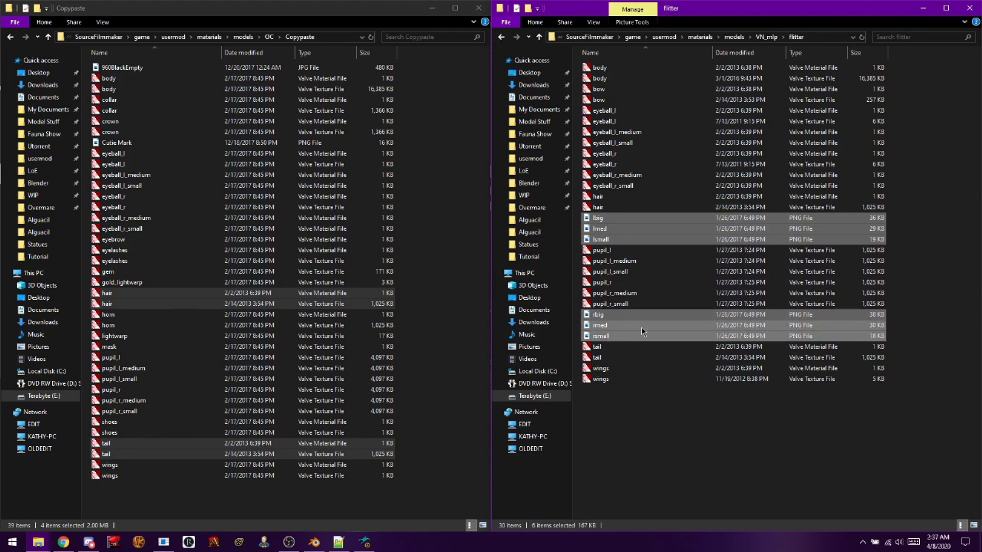
pyautogui.moveTo(641, 327); pyautogui.dragTo(170, 272)
pyautogui.moveTo(171, 272); pyautogui.dragTo(170, 273, button='right')
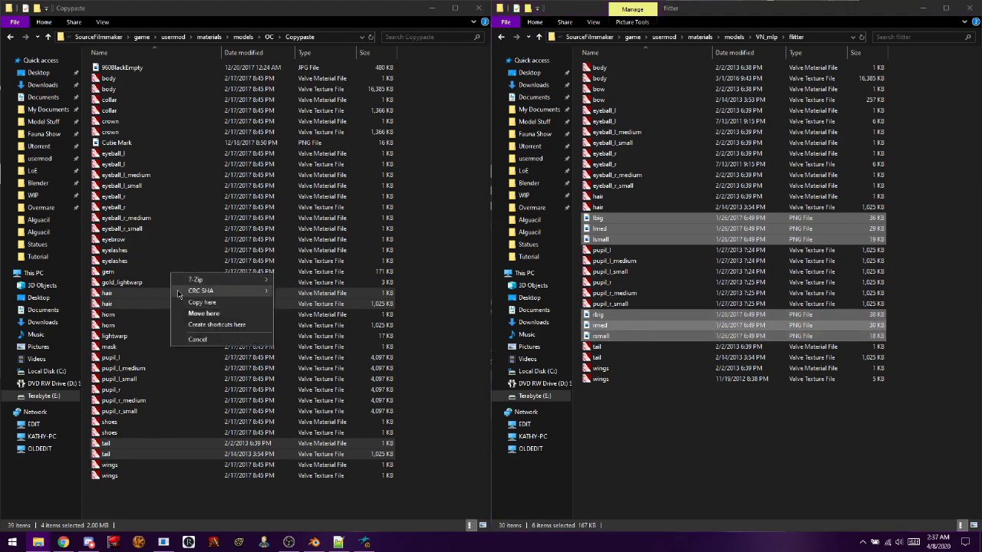
pyautogui.click(182, 299)
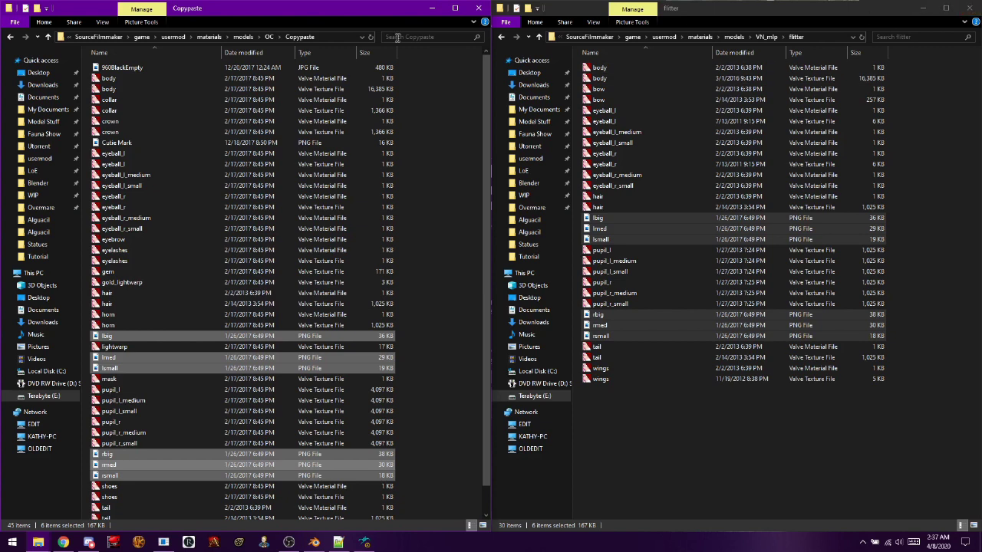
pyautogui.click(965, 7)
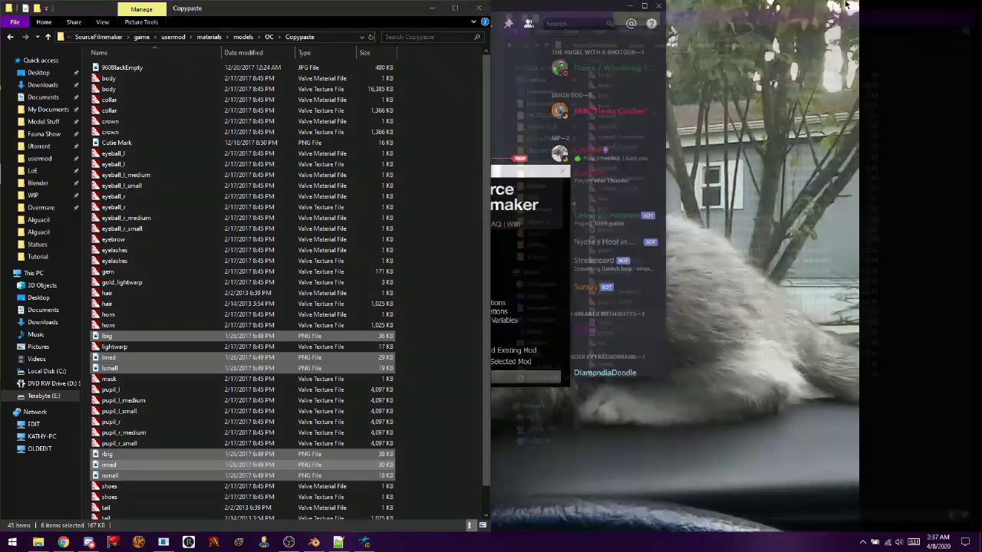
# - Sort the Copypaste folder by type and set the $basetexture path in body.vmt to models/OC/copypaste/body
pyautogui.click(306, 53)
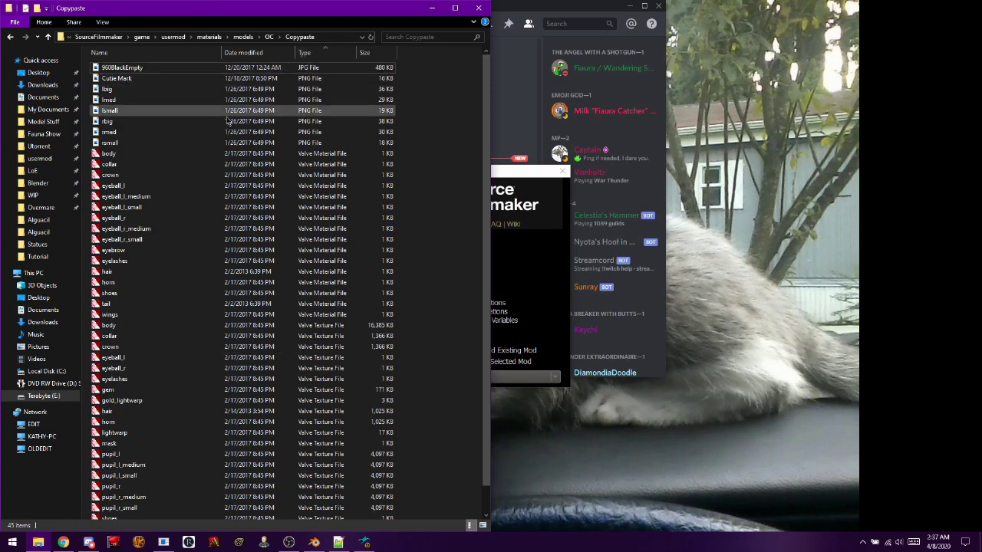
pyautogui.doubleClick(178, 155)
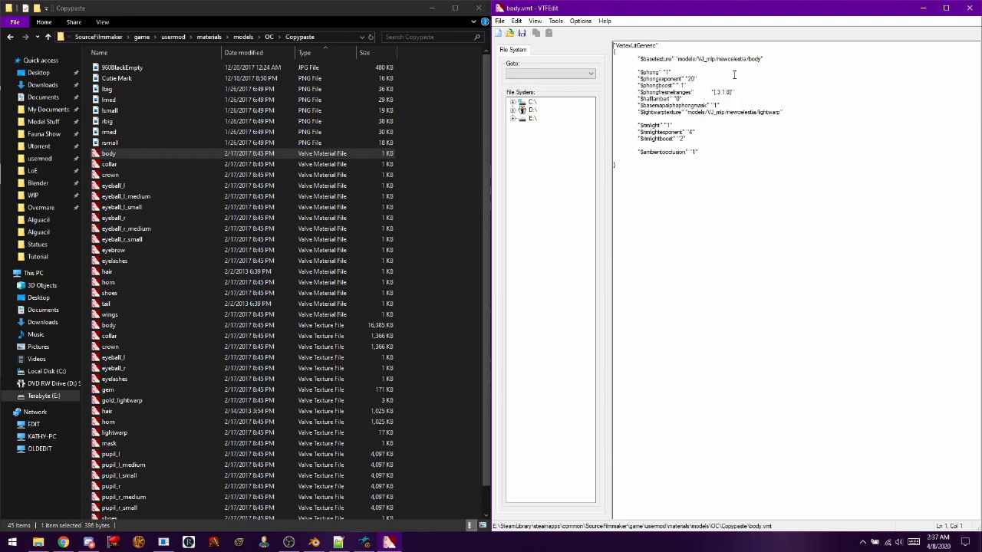
pyautogui.moveTo(746, 59); pyautogui.dragTo(704, 61)
pyautogui.write('OC/copypaste')
# - Check the $cdmaterials paths in Copypaste.qc against the new texture path, and return to body.vmt
pyautogui.click(338, 542)
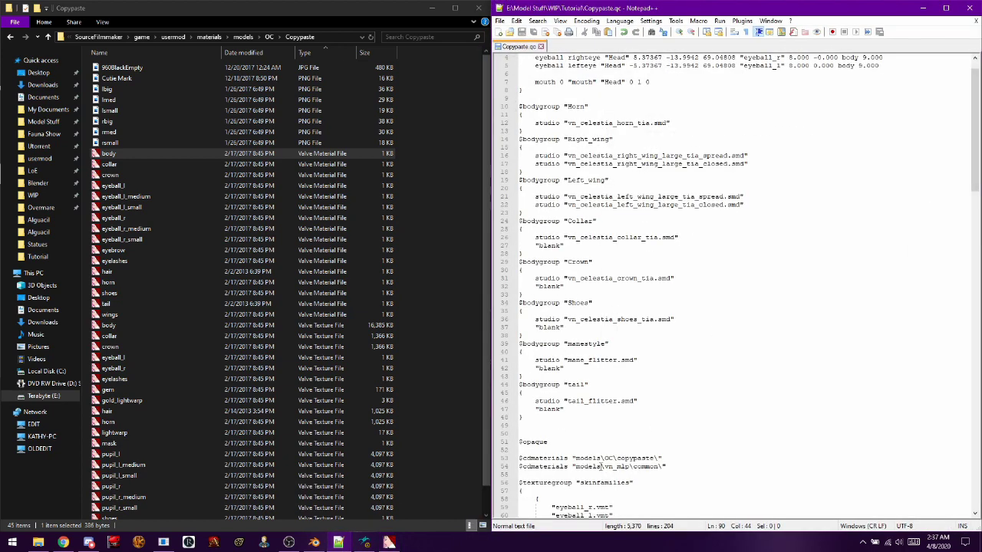
pyautogui.scroll(-5, 601, 466)
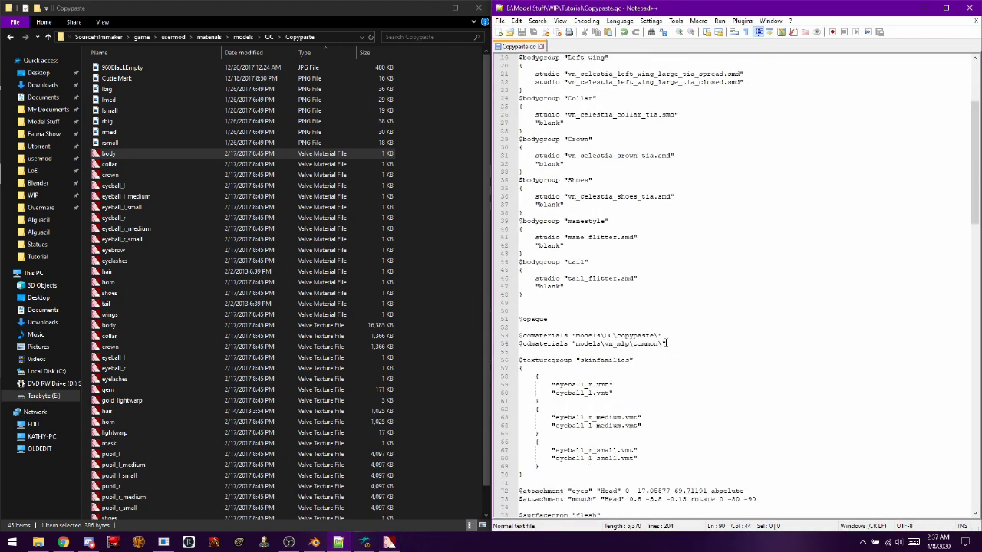
pyautogui.click(922, 8)
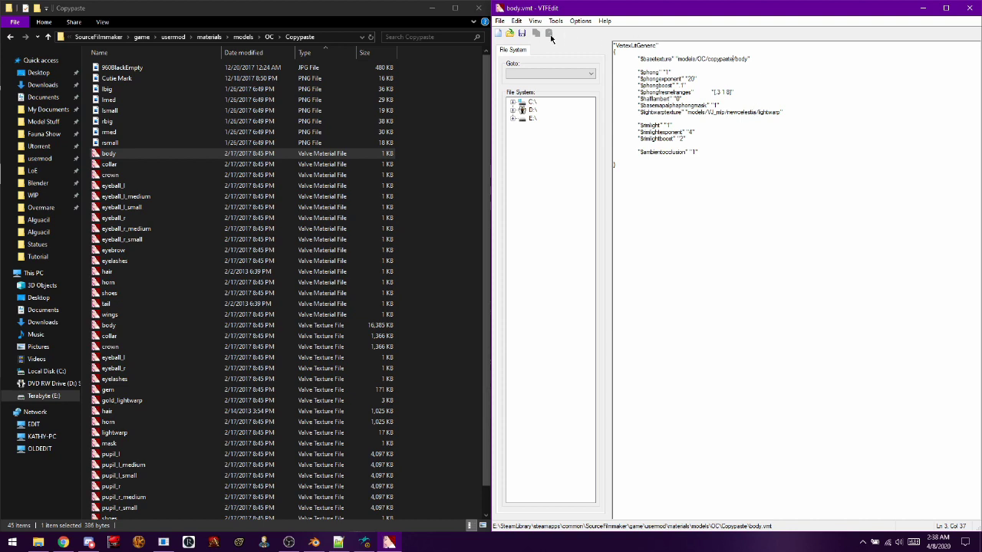
# - Save the edited body.vmt material and close it
pyautogui.click(522, 34)
pyautogui.click(967, 8)
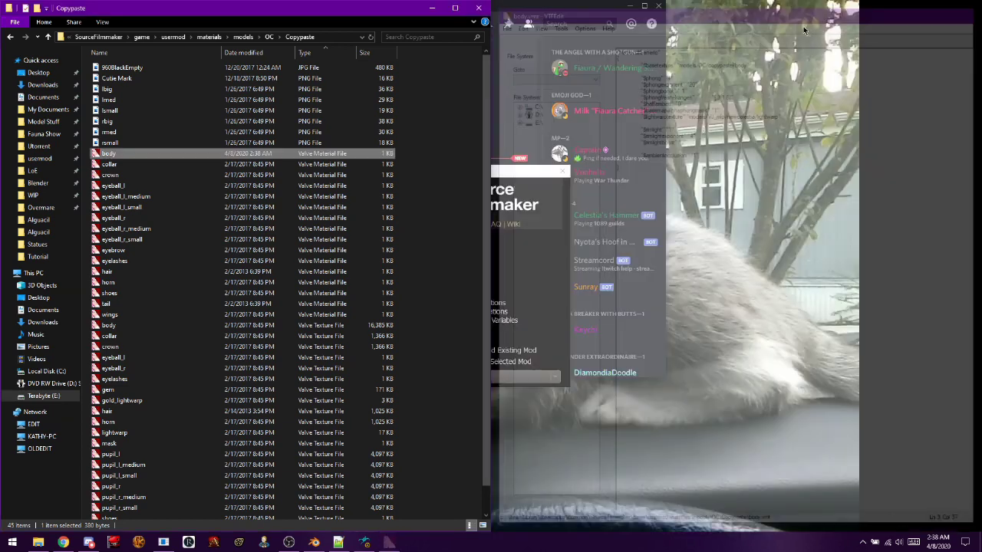
# - Replace VJ_mlp/newcelestia in the $basetexture path of collar.vmt with the OC/copypaste segment copied from body.vmt
pyautogui.doubleClick(219, 164)
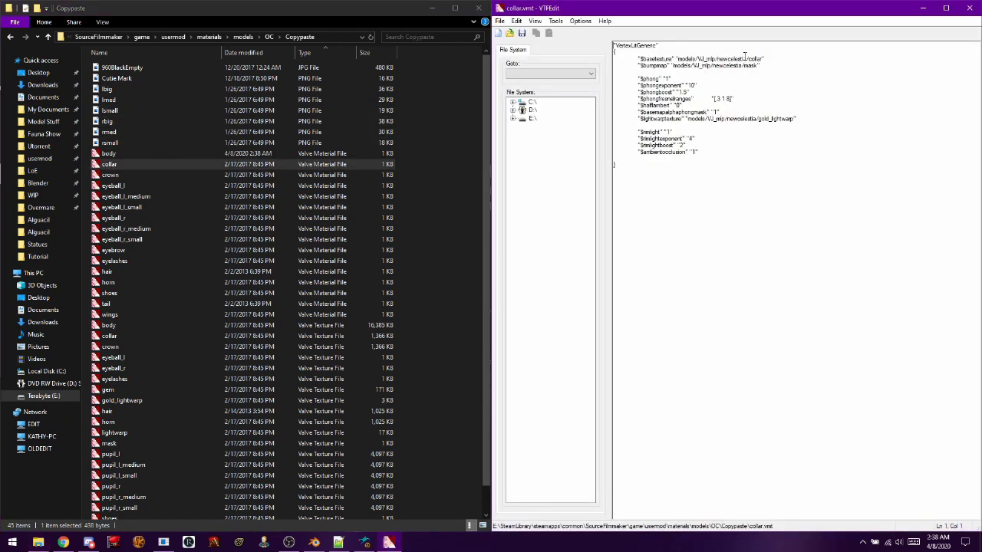
pyautogui.moveTo(746, 59); pyautogui.dragTo(699, 59)
pyautogui.click(107, 155)
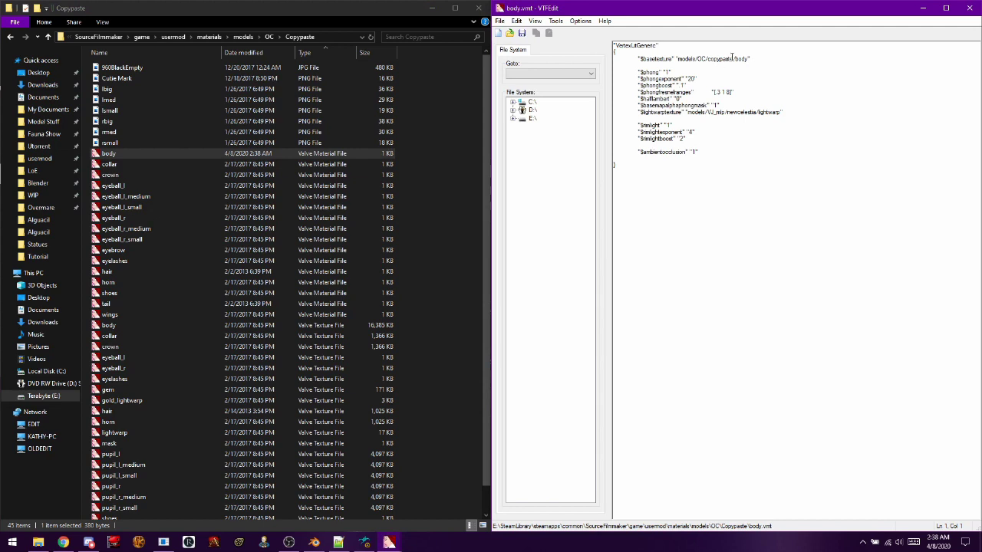
pyautogui.moveTo(732, 59); pyautogui.dragTo(697, 59)
pyautogui.rightClick(700, 66)
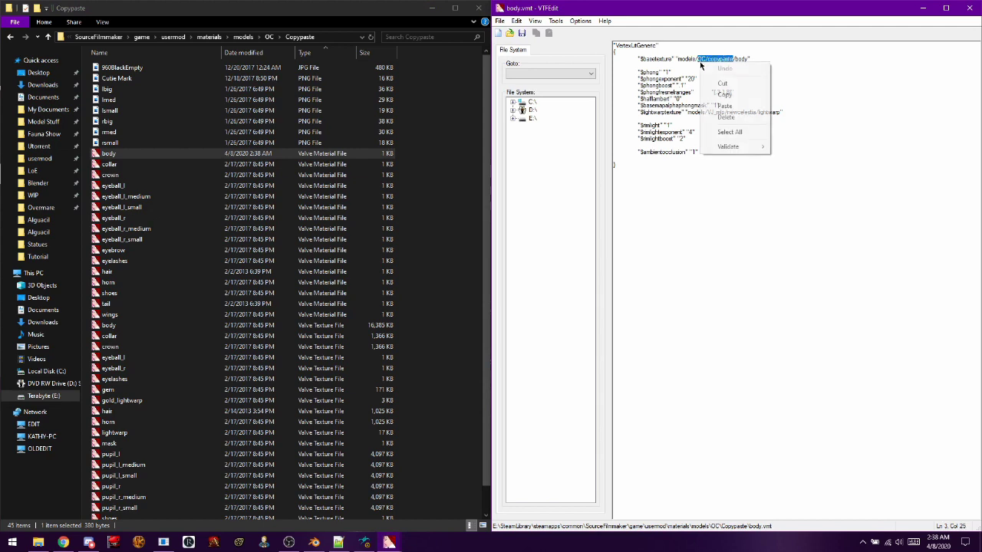
pyautogui.click(722, 93)
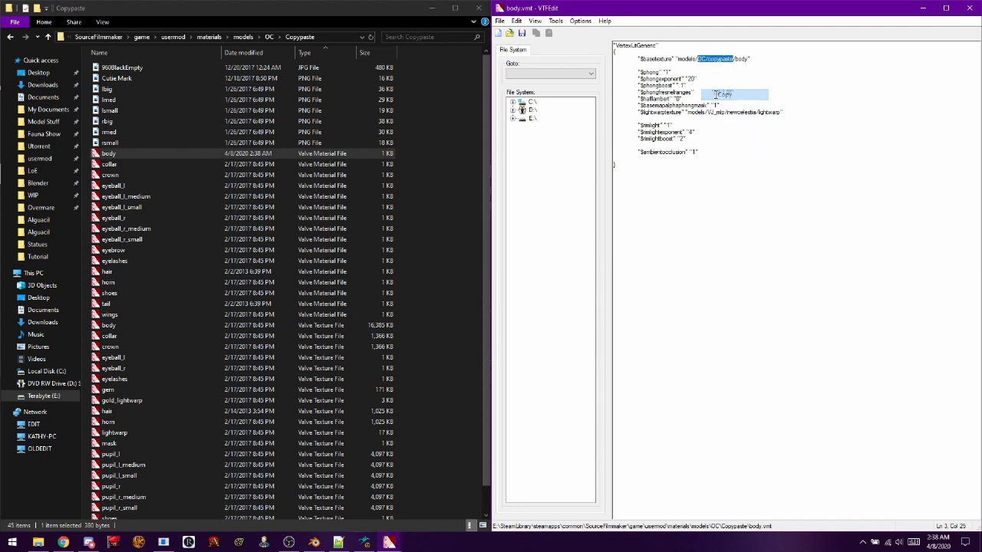
pyautogui.click(968, 7)
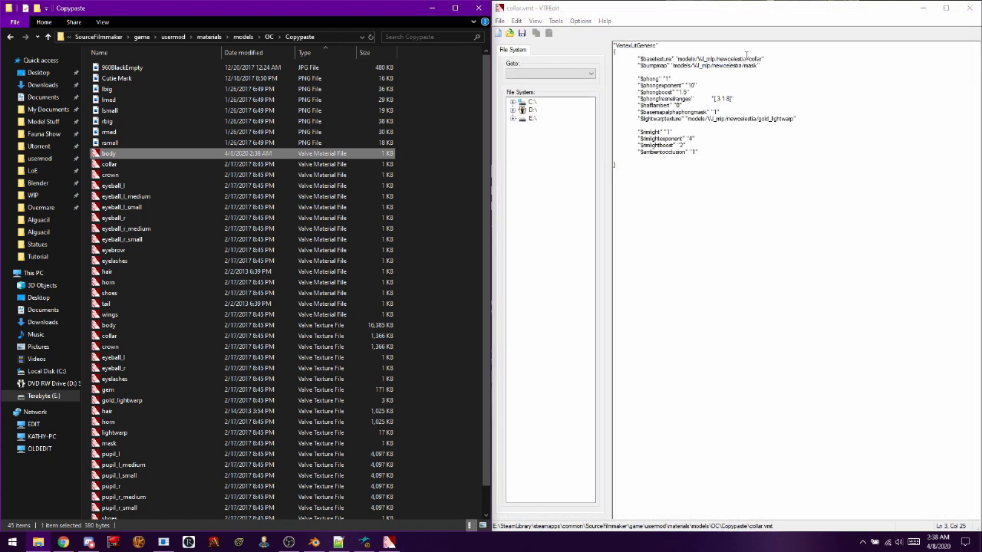
pyautogui.moveTo(745, 59); pyautogui.dragTo(698, 59)
pyautogui.rightClick(704, 63)
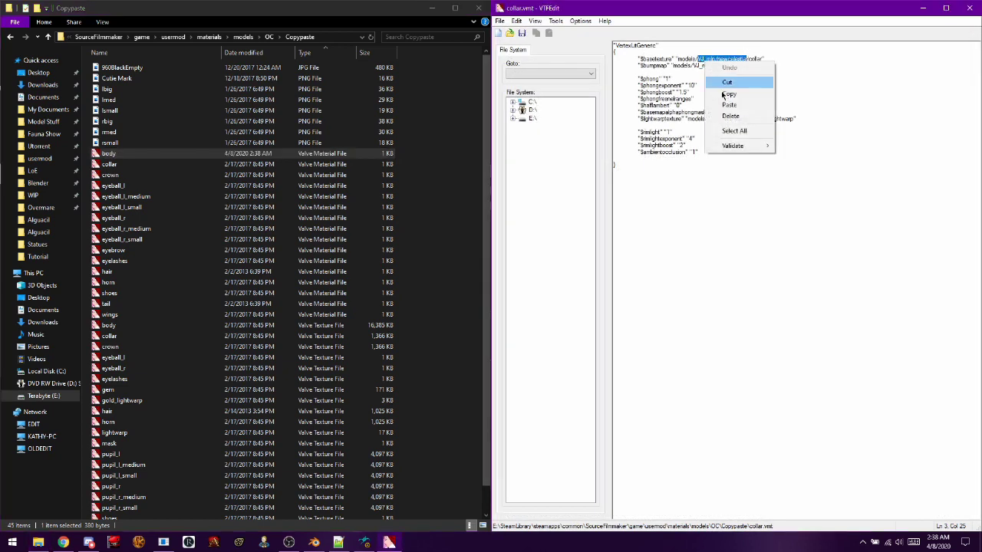
pyautogui.click(730, 105)
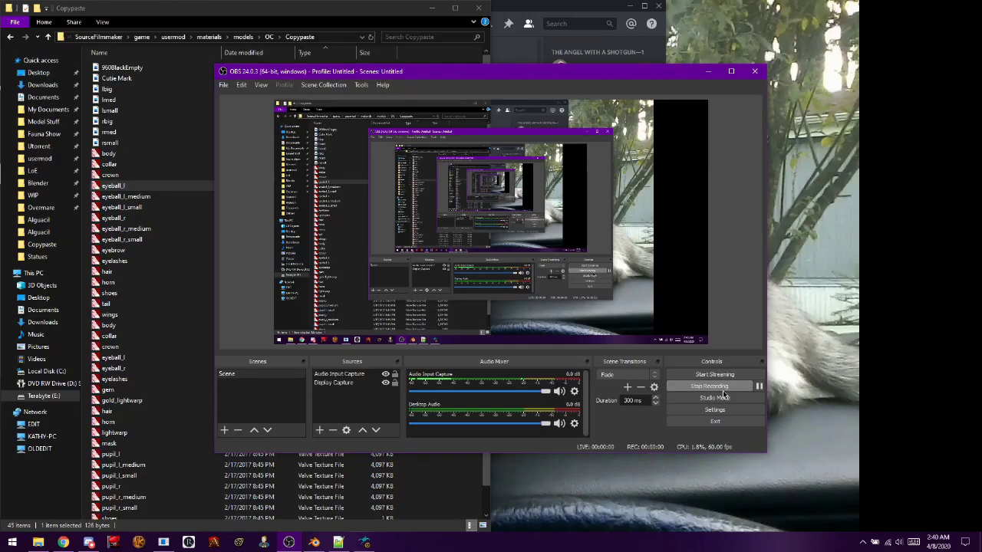
# - Open the eyeball_l_medium.vmt material, and view the eyeball_l texture file before closing that texture
pyautogui.doubleClick(146, 199)
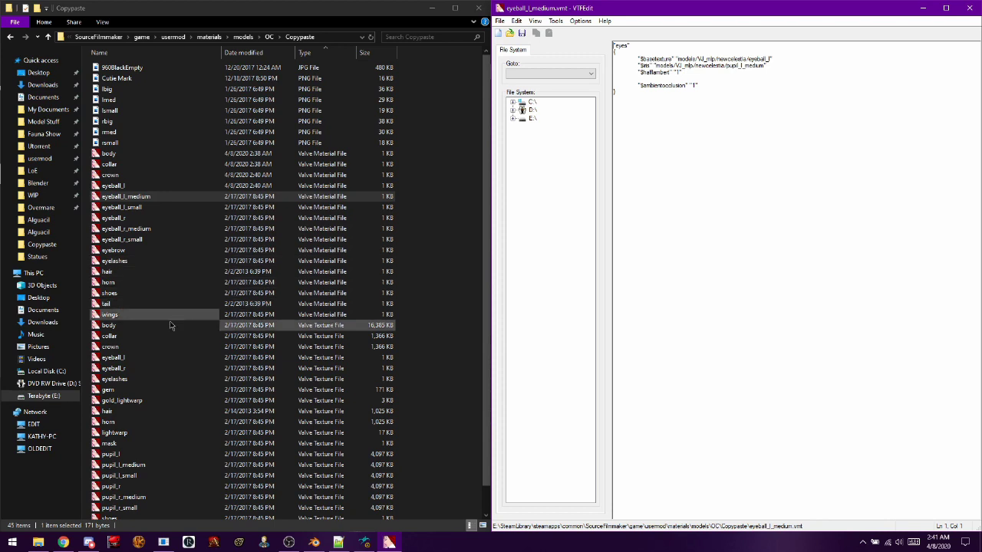
pyautogui.click(144, 359)
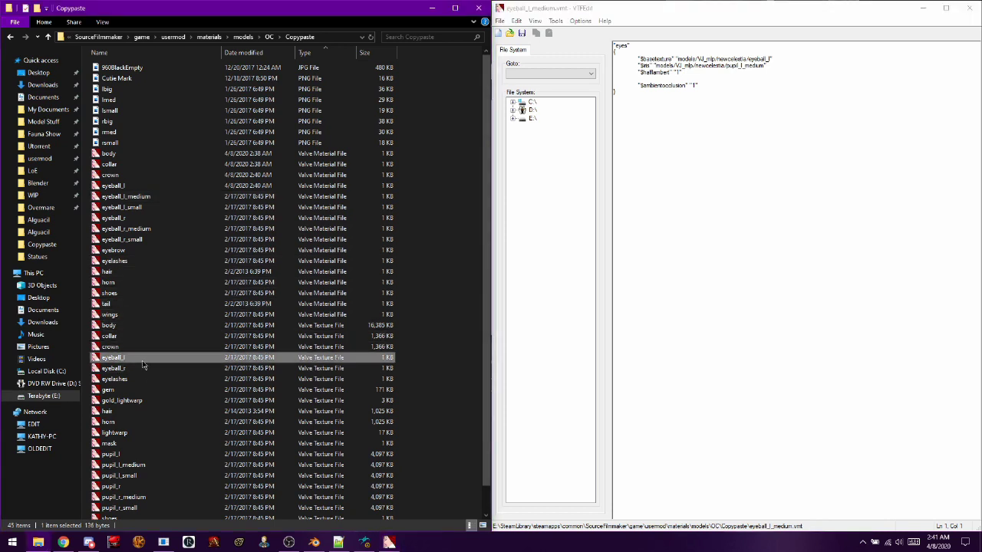
pyautogui.doubleClick(142, 366)
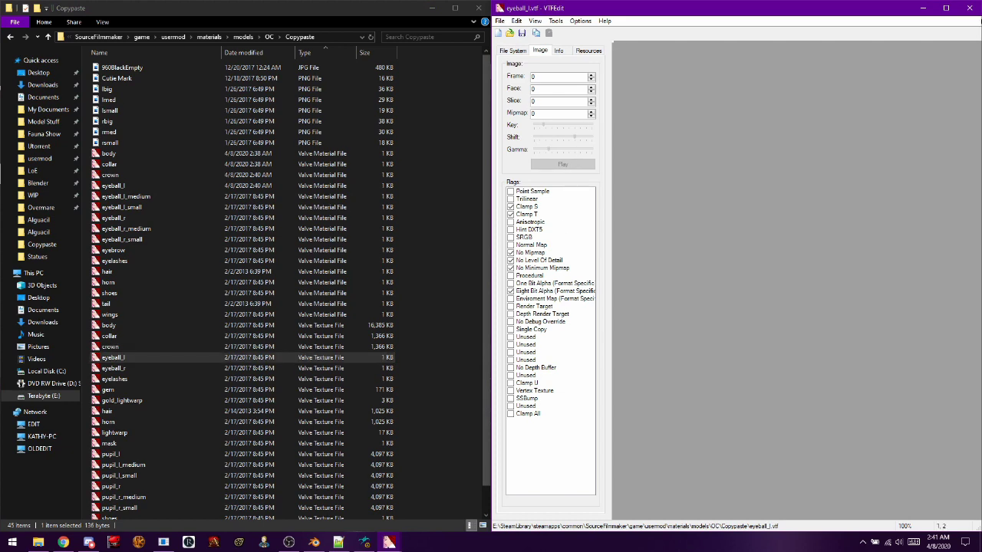
pyautogui.click(967, 8)
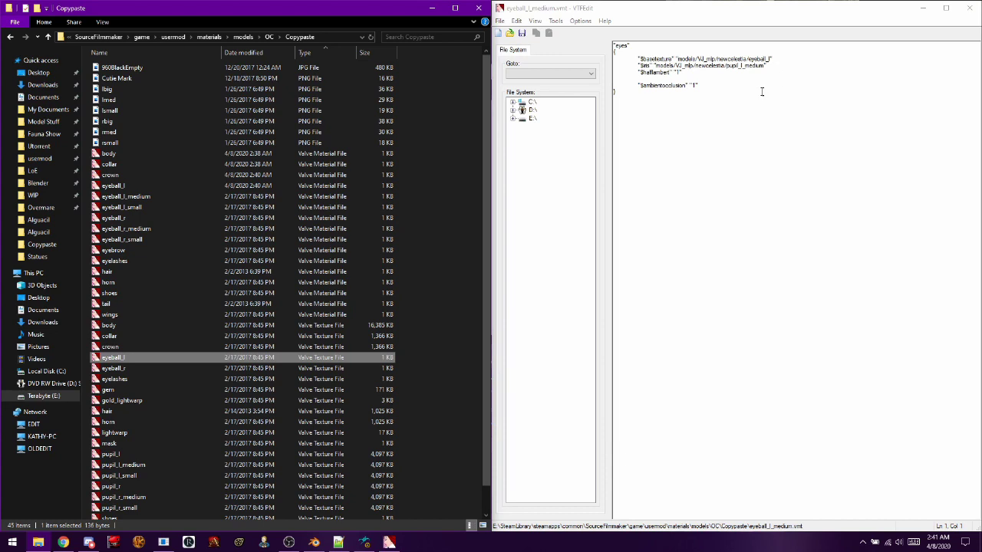
# - Repoint the $basetexture and $iris paths in eyeball_l_medium.vmt from VJ_mlp/newcelestia to OC/copypaste, and save and close the file
pyautogui.click(722, 57)
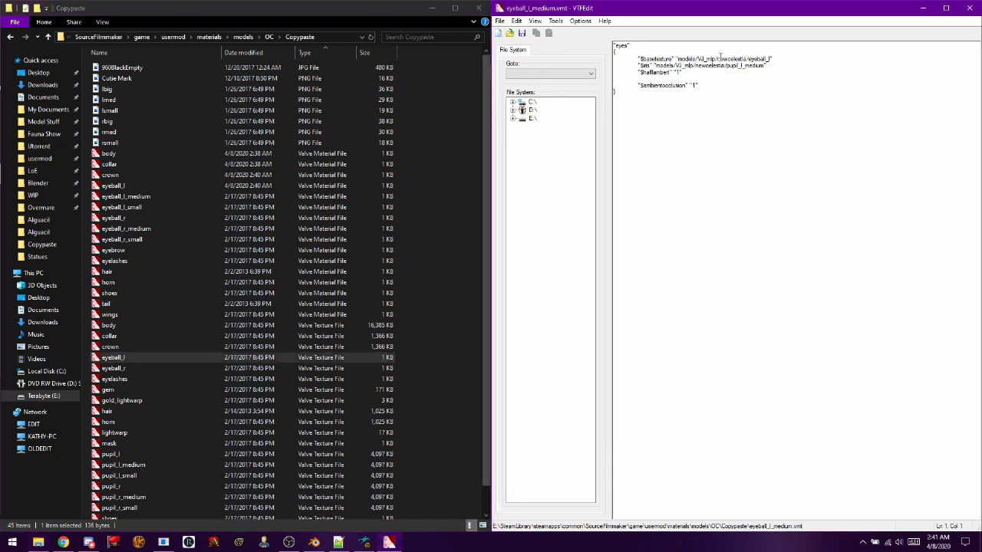
pyautogui.moveTo(745, 59); pyautogui.dragTo(703, 57)
pyautogui.rightClick(704, 57)
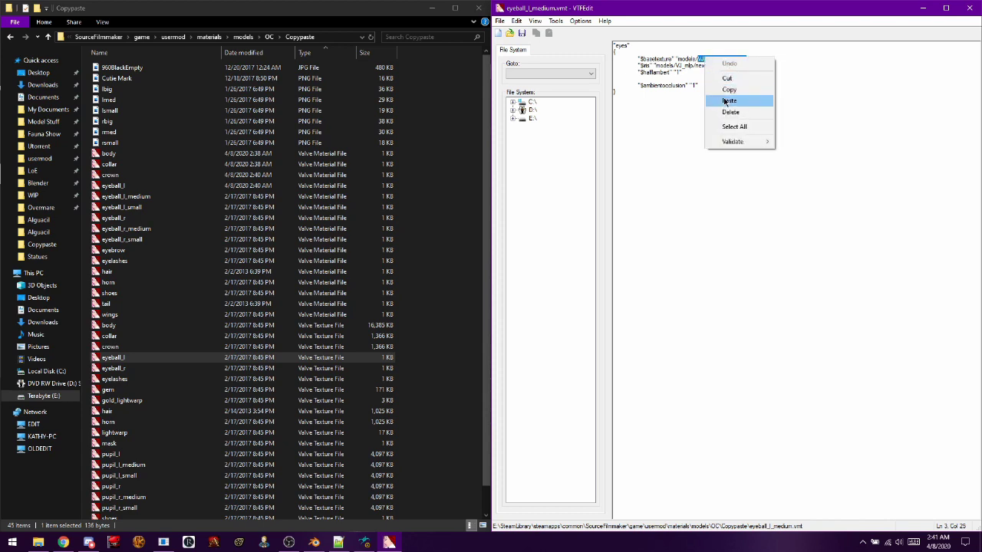
pyautogui.click(725, 101)
pyautogui.moveTo(725, 66); pyautogui.dragTo(676, 66)
pyautogui.rightClick(678, 68)
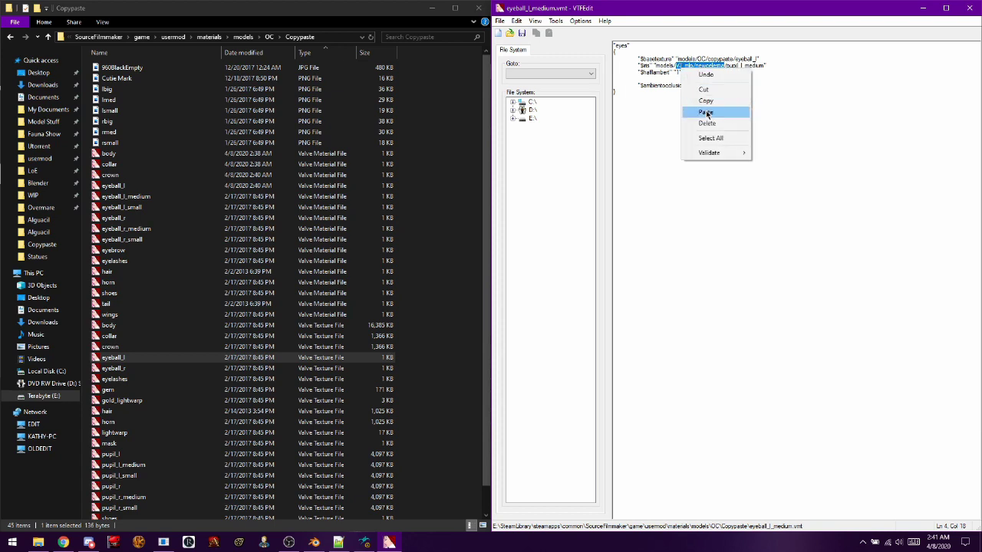
pyautogui.click(705, 111)
pyautogui.click(522, 34)
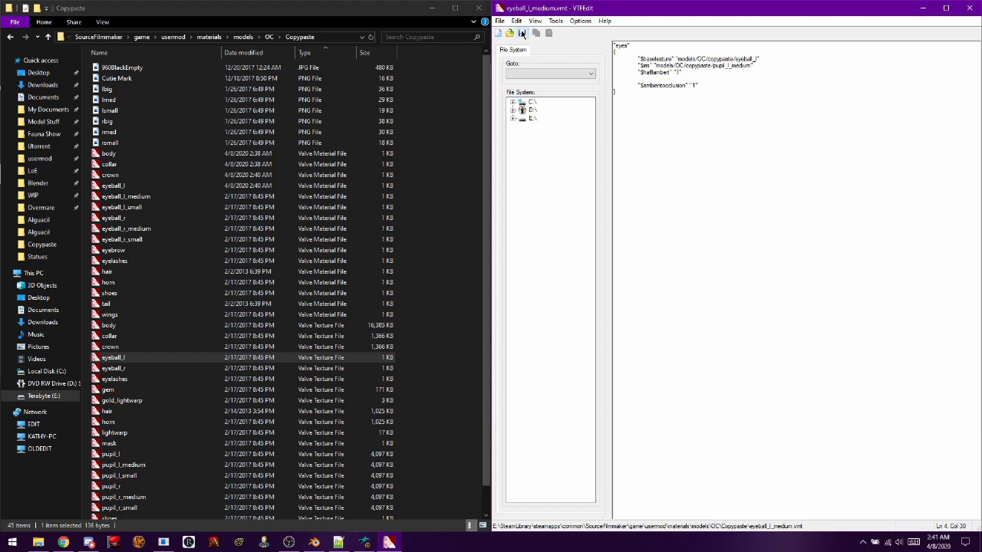
pyautogui.click(972, 7)
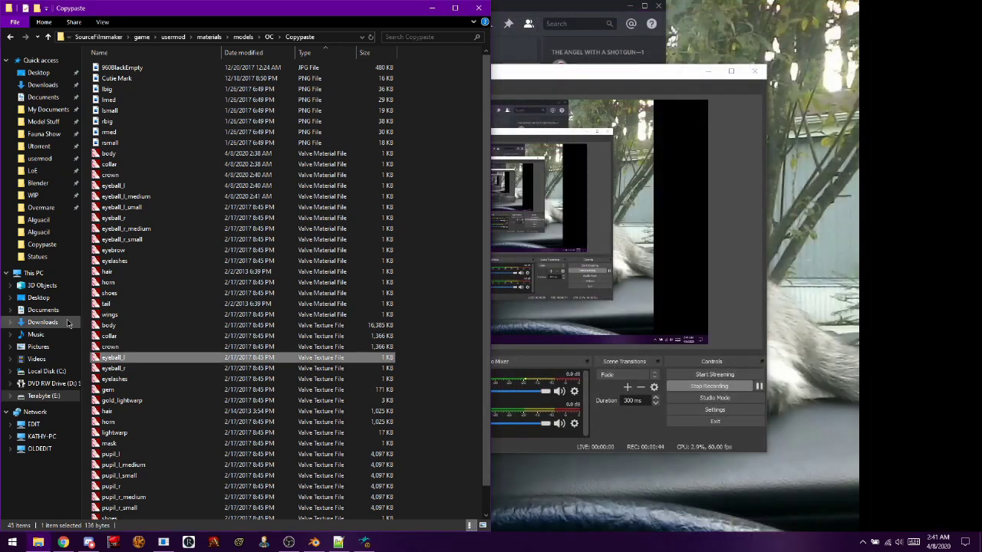
# - Repoint the $basetexture and $iris paths in eyeball_l_small.vmt from VJ_mlp/newcelestia to OC/copypaste, and save and close the file
pyautogui.click(144, 207)
pyautogui.doubleClick(145, 207)
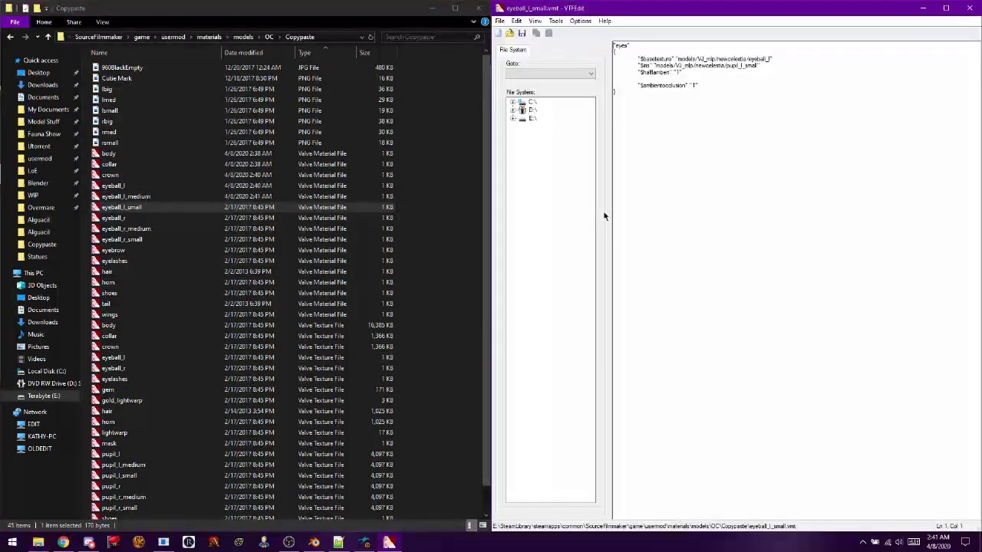
pyautogui.moveTo(749, 58); pyautogui.dragTo(703, 57)
pyautogui.rightClick(703, 56)
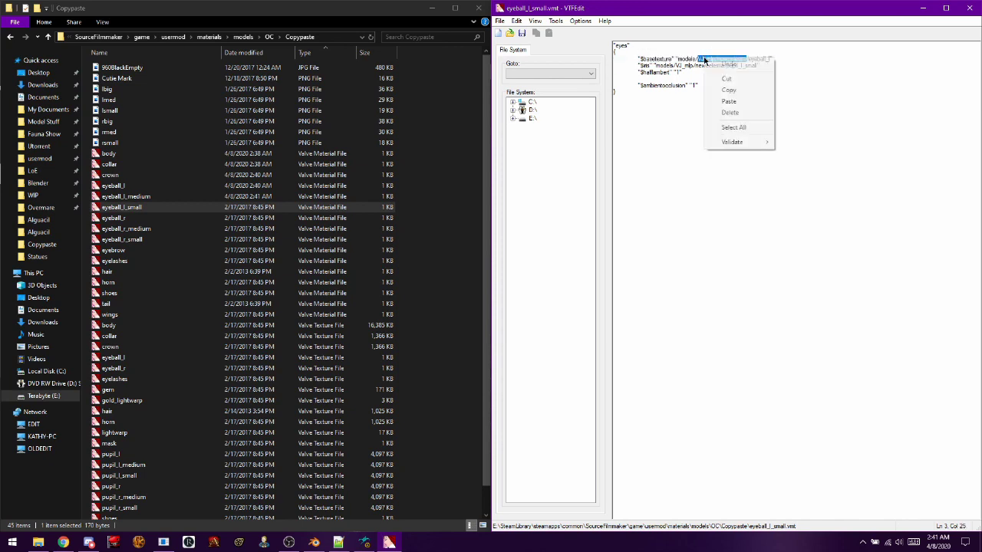
pyautogui.click(725, 99)
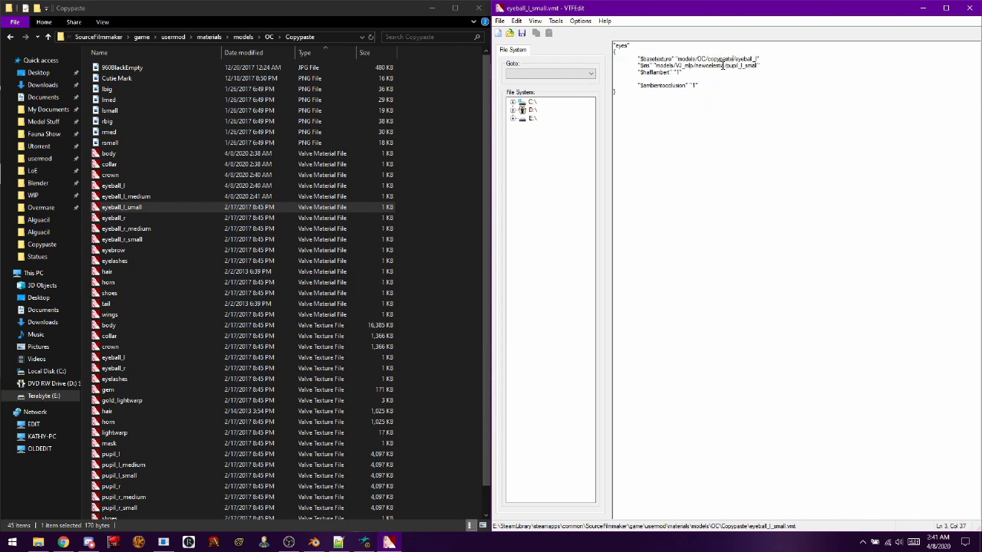
pyautogui.moveTo(725, 67); pyautogui.dragTo(677, 65)
pyautogui.rightClick(682, 66)
pyautogui.click(705, 111)
pyautogui.hotkey('ctrl', 's')
pyautogui.click(968, 8)
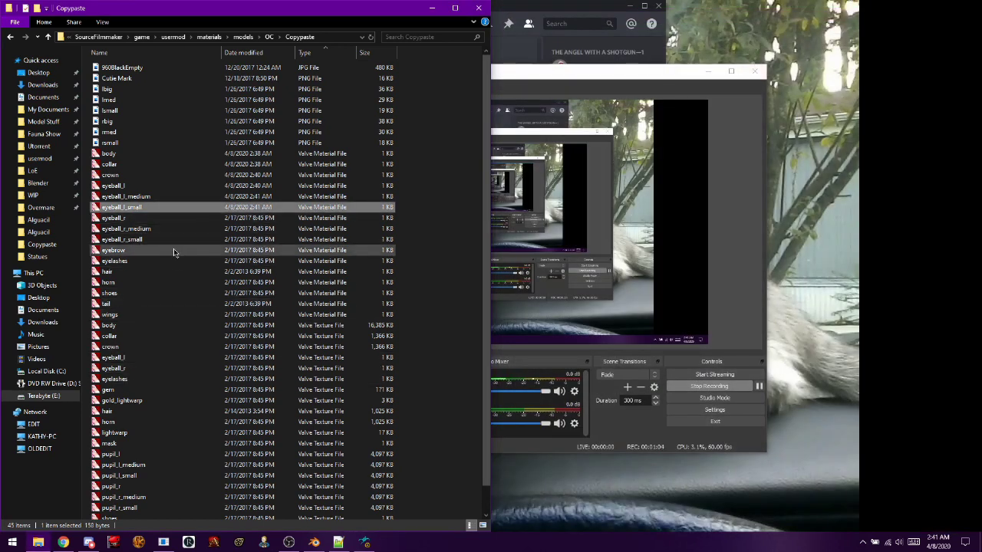
pyautogui.click(187, 218)
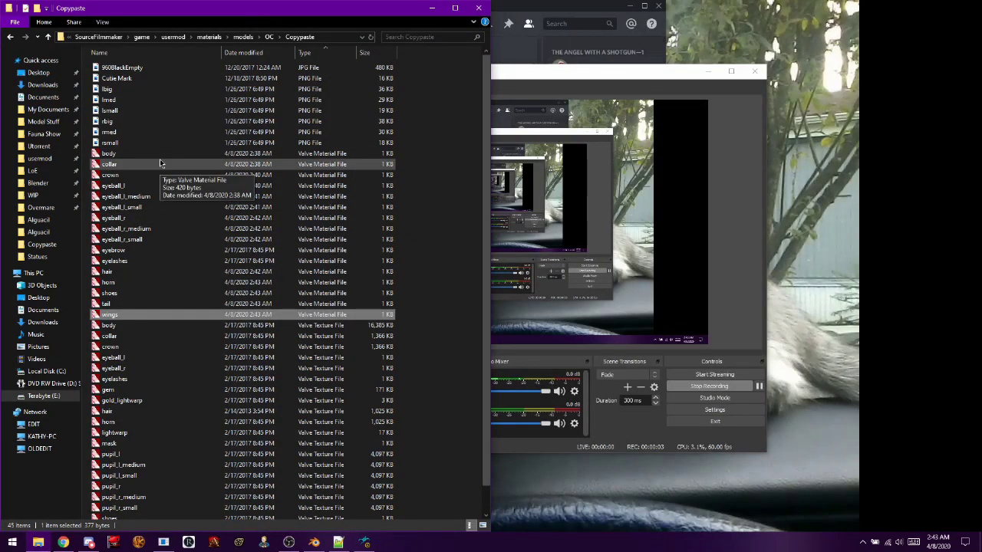
# - Check eyebrow.vmt for texture paths that need repointing, and close it
pyautogui.doubleClick(137, 255)
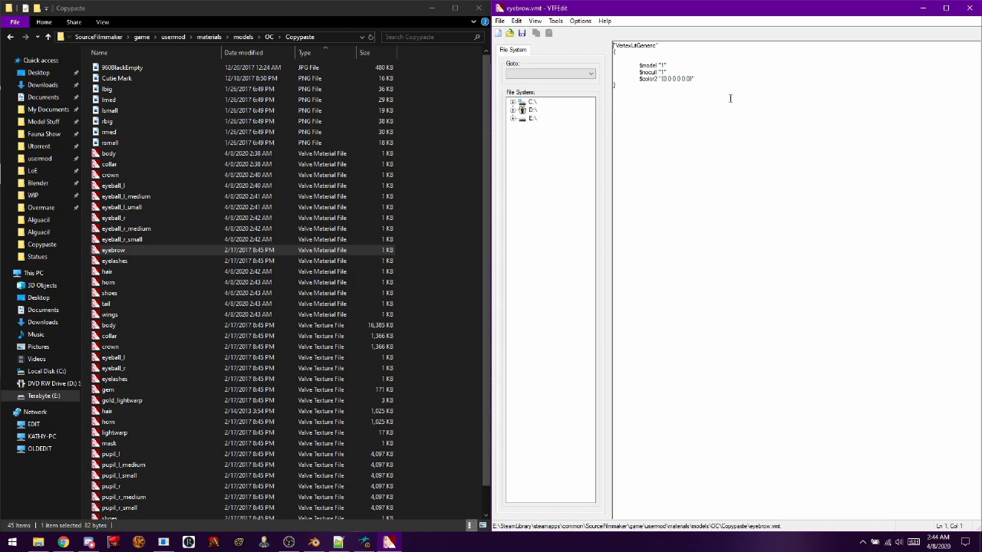
pyautogui.click(969, 8)
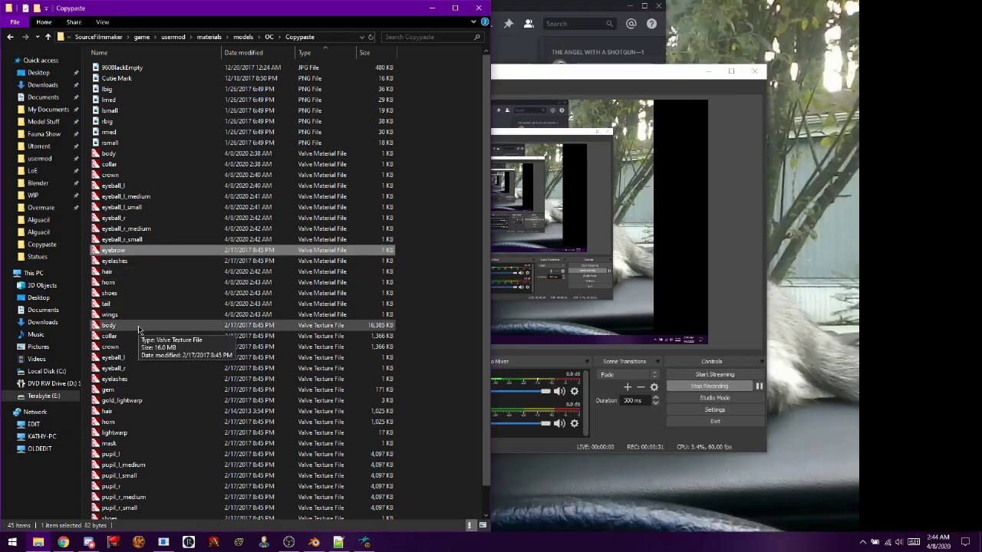
# - Open the body texture file and zoom out to 12.5% to view the whole image
pyautogui.click(141, 329)
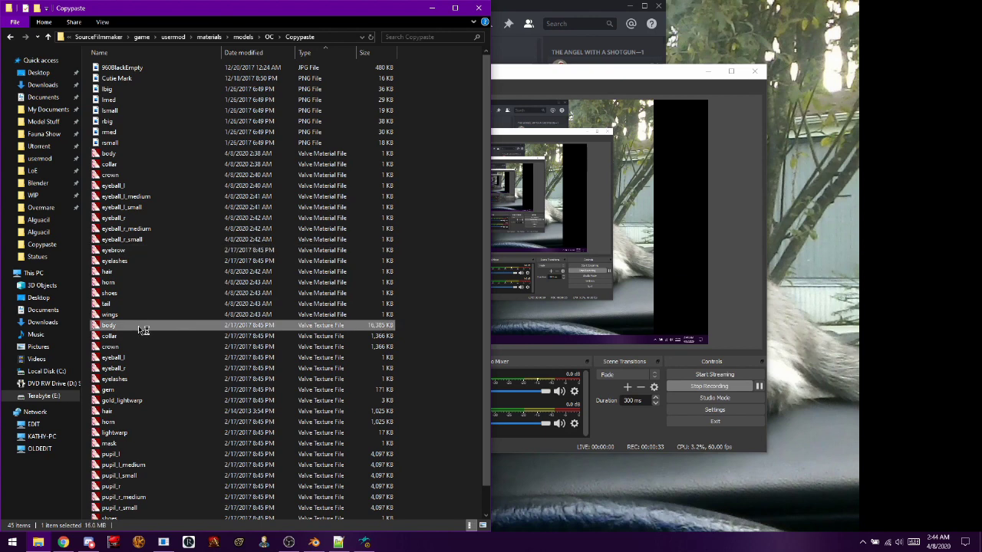
pyautogui.doubleClick(138, 330)
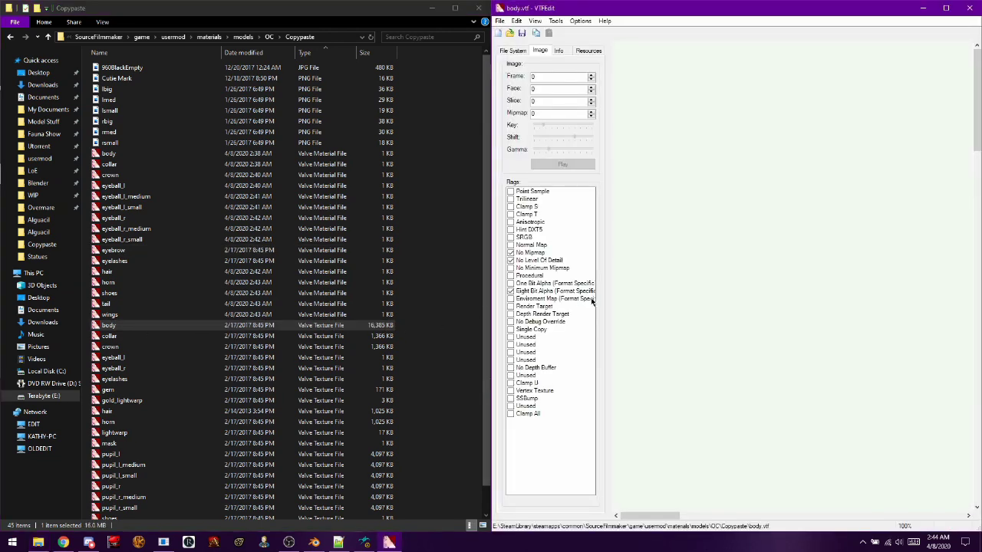
pyautogui.rightClick(687, 288)
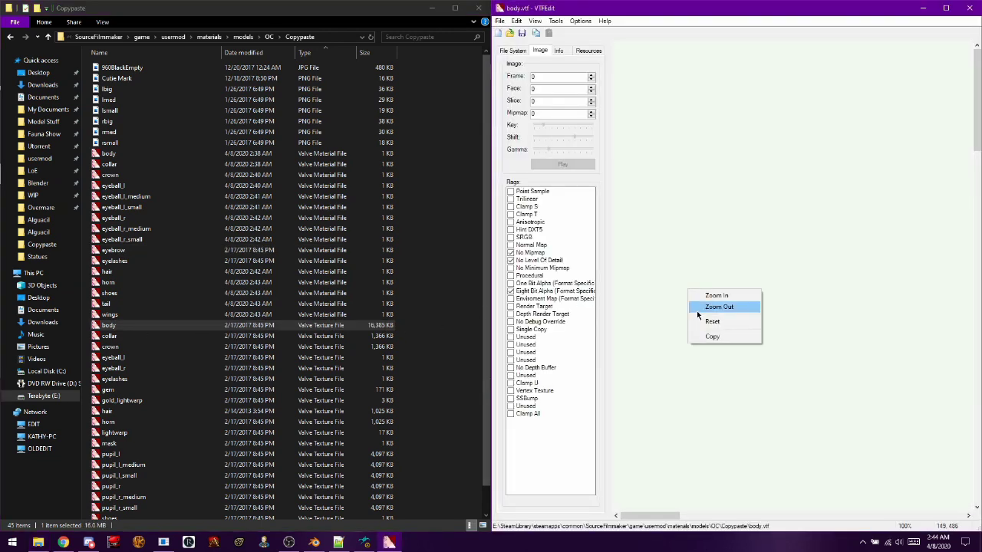
pyautogui.click(697, 309)
pyautogui.rightClick(685, 293)
pyautogui.click(699, 309)
pyautogui.rightClick(685, 292)
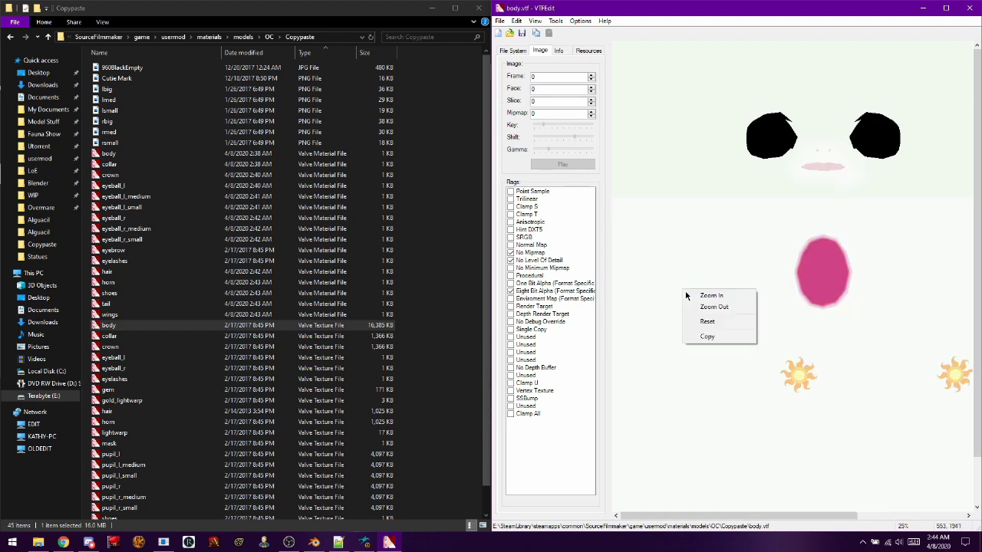
pyautogui.click(697, 310)
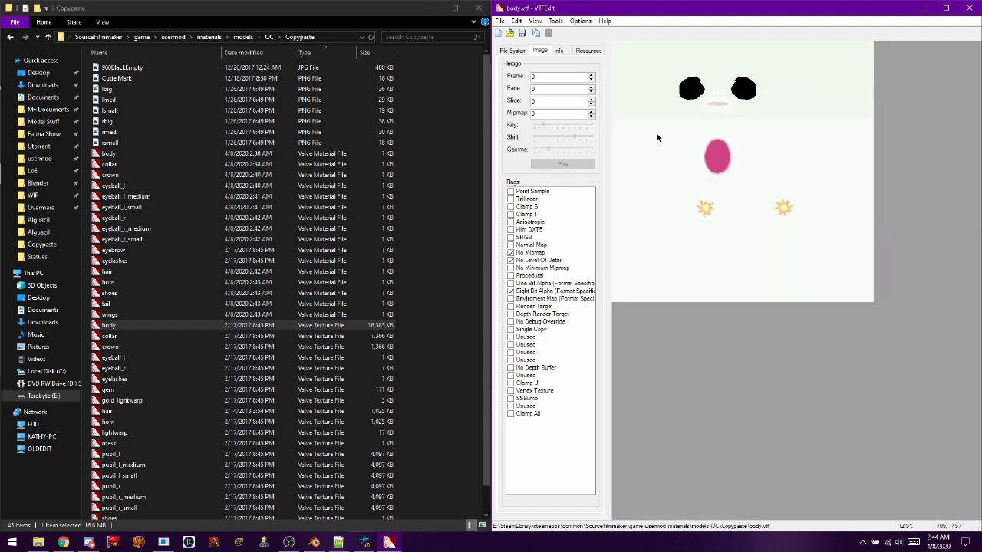
# - Export the body texture as a TGA file named body into the OC\Copypaste materials folder
pyautogui.click(500, 21)
pyautogui.click(500, 21)
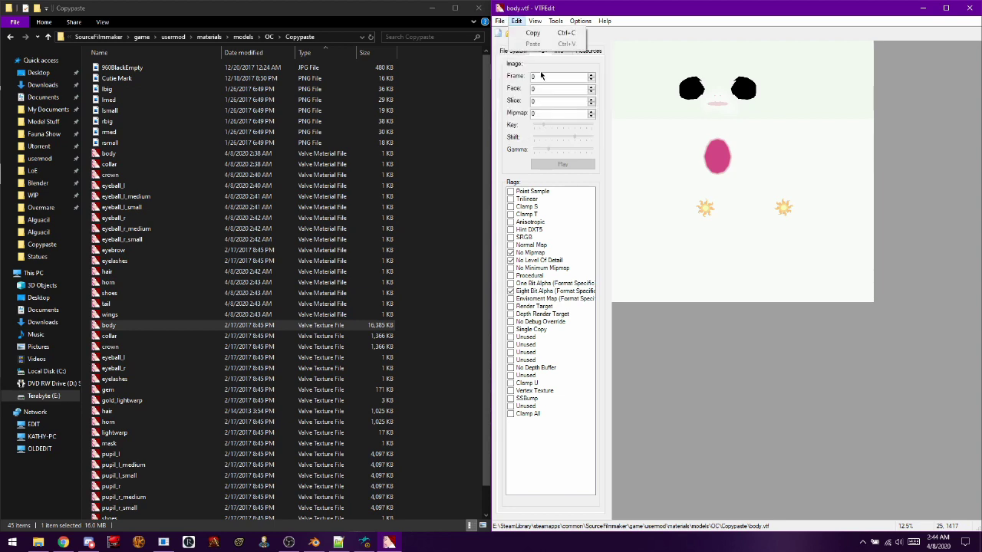
pyautogui.click(500, 21)
pyautogui.click(505, 94)
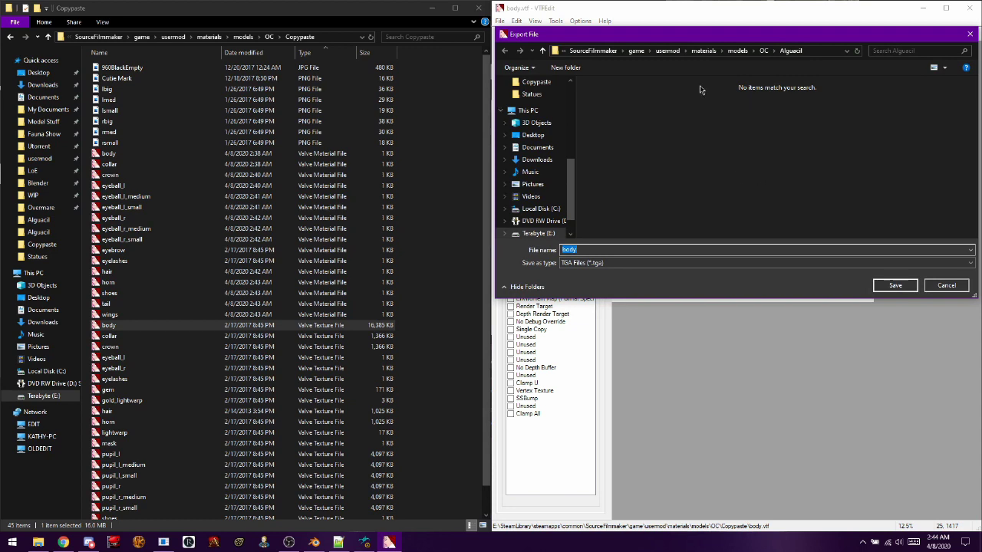
pyautogui.scroll(2, 538, 136)
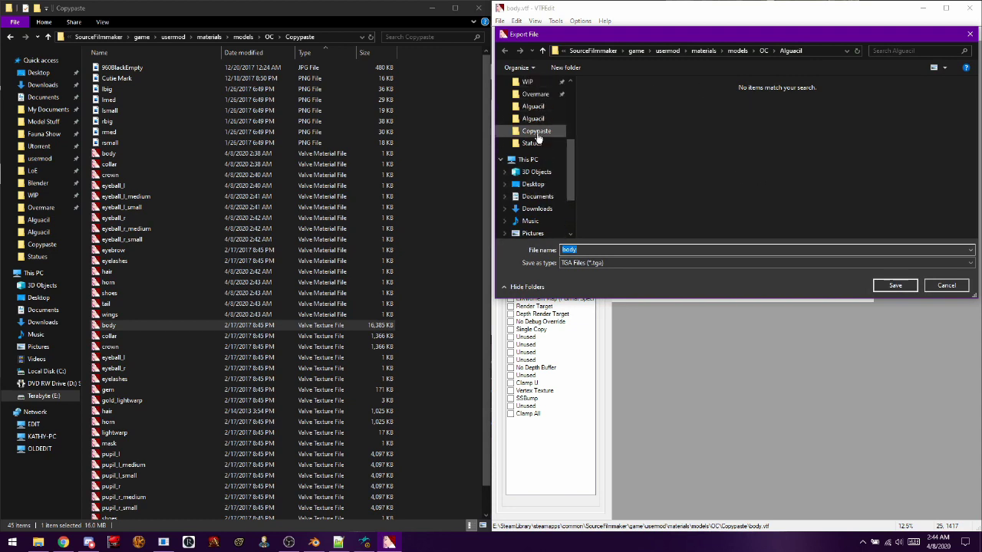
pyautogui.click(536, 132)
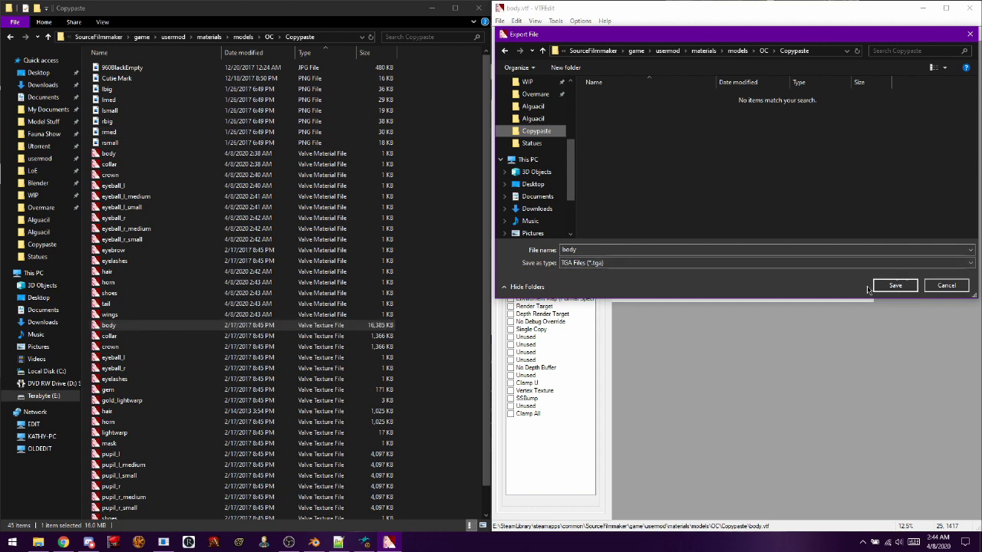
pyautogui.click(892, 285)
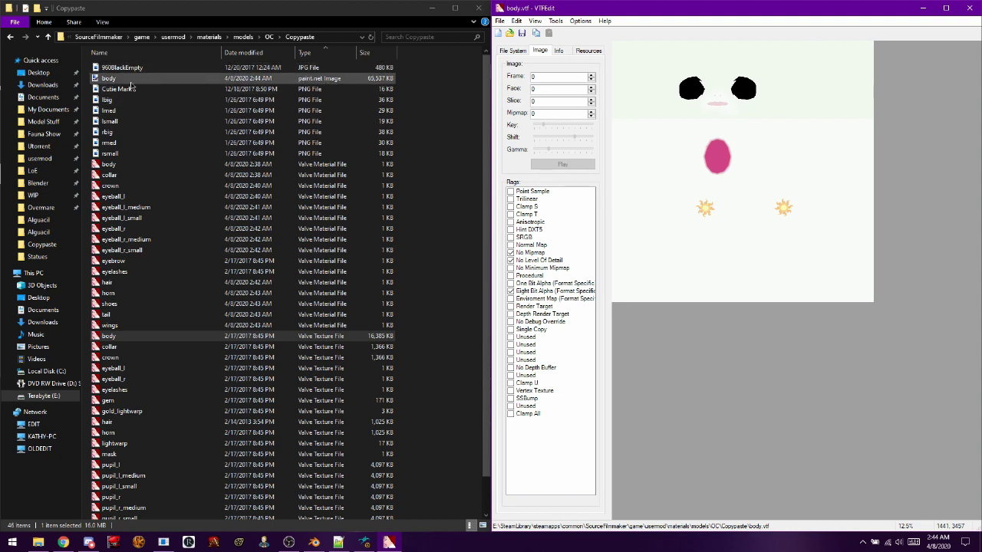
# - Open the collar texture and export it as a TGA file named collar into the OC\Copypaste folder, and close it
pyautogui.click(131, 346)
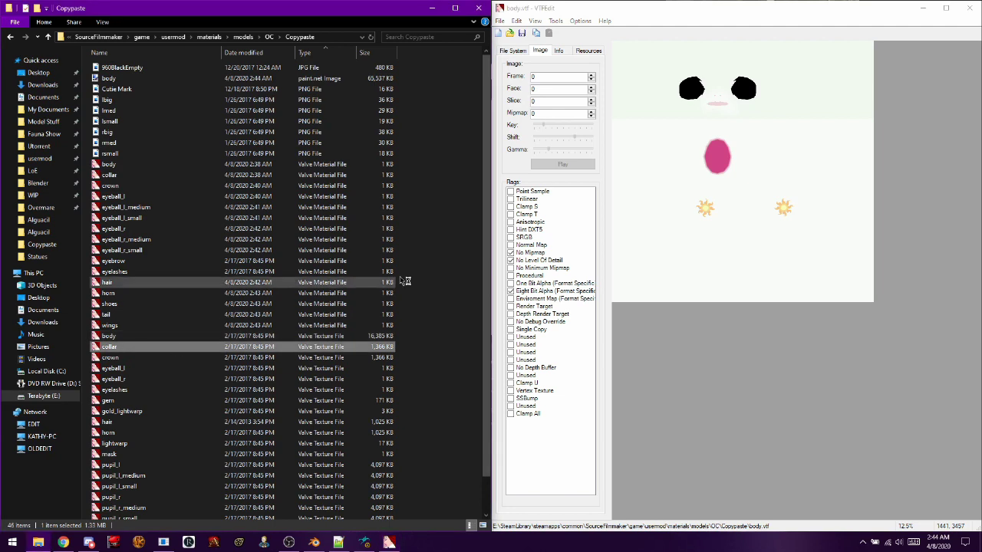
pyautogui.moveTo(322, 347); pyautogui.dragTo(572, 221)
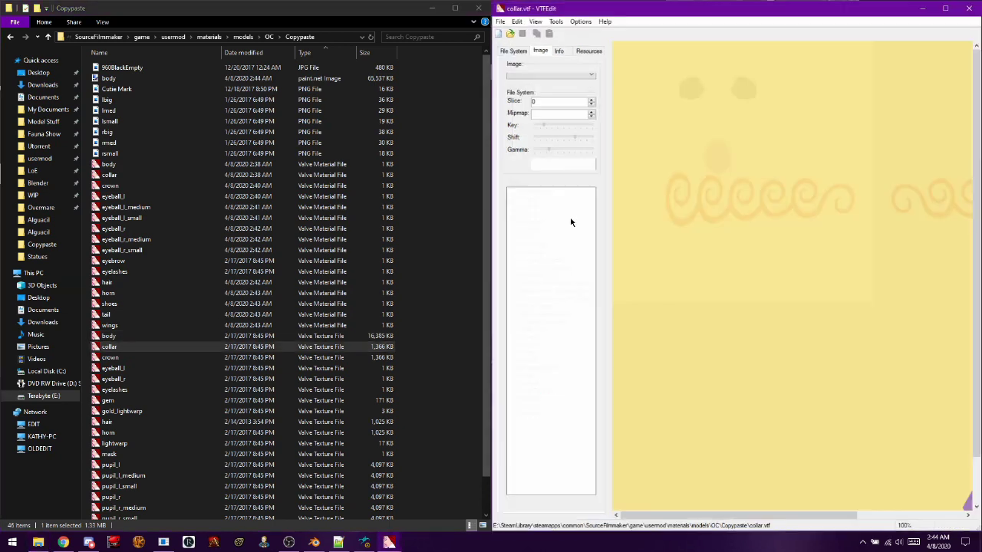
pyautogui.click(499, 21)
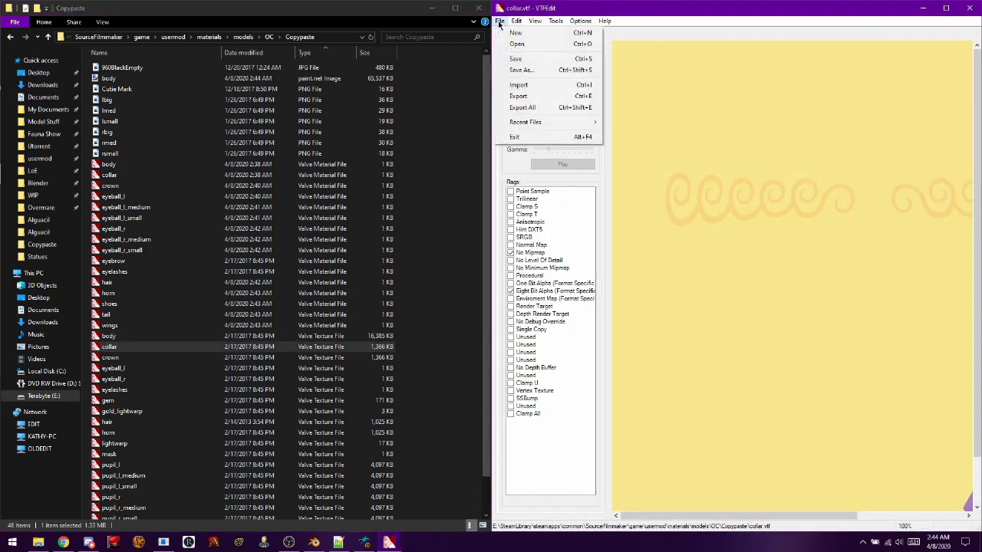
pyautogui.click(514, 96)
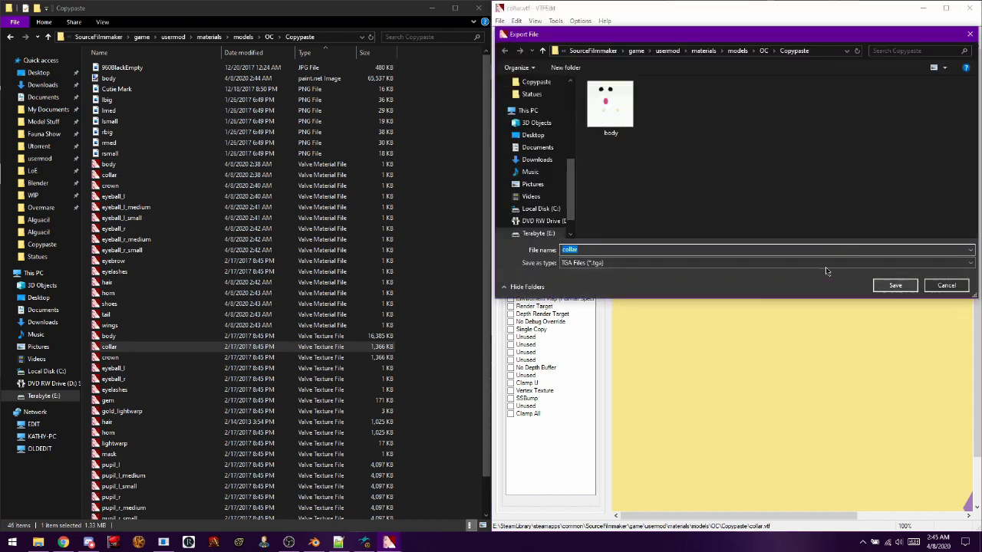
pyautogui.click(796, 262)
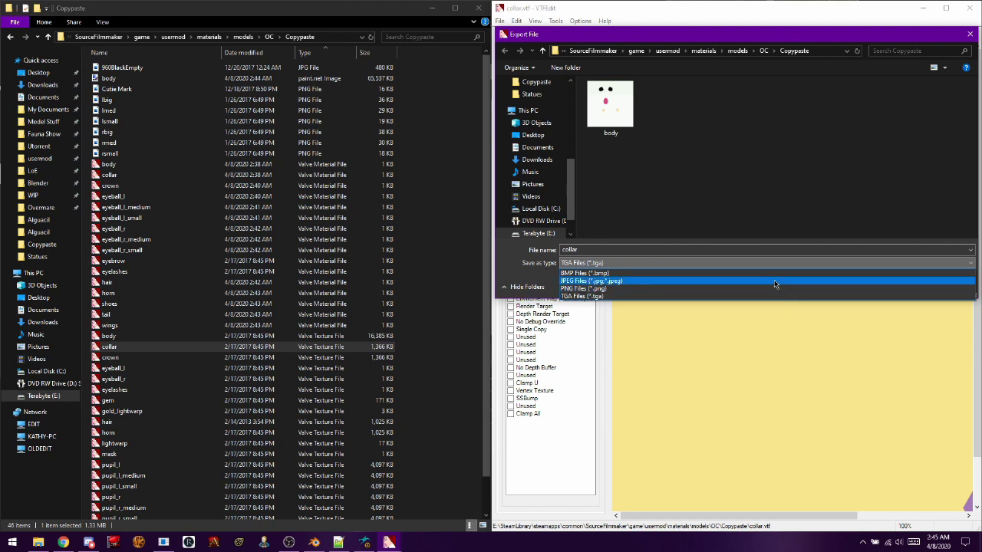
pyautogui.click(587, 281)
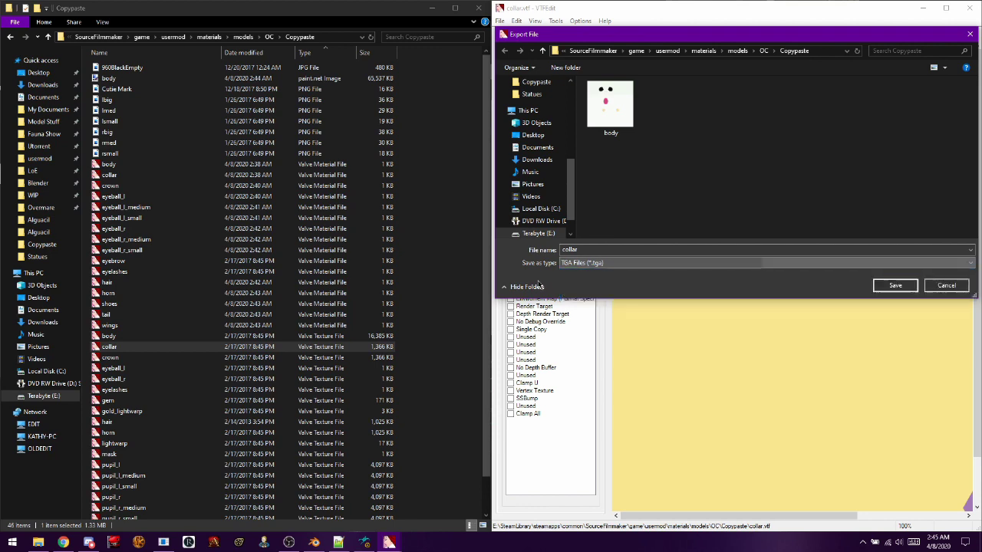
pyautogui.click(878, 289)
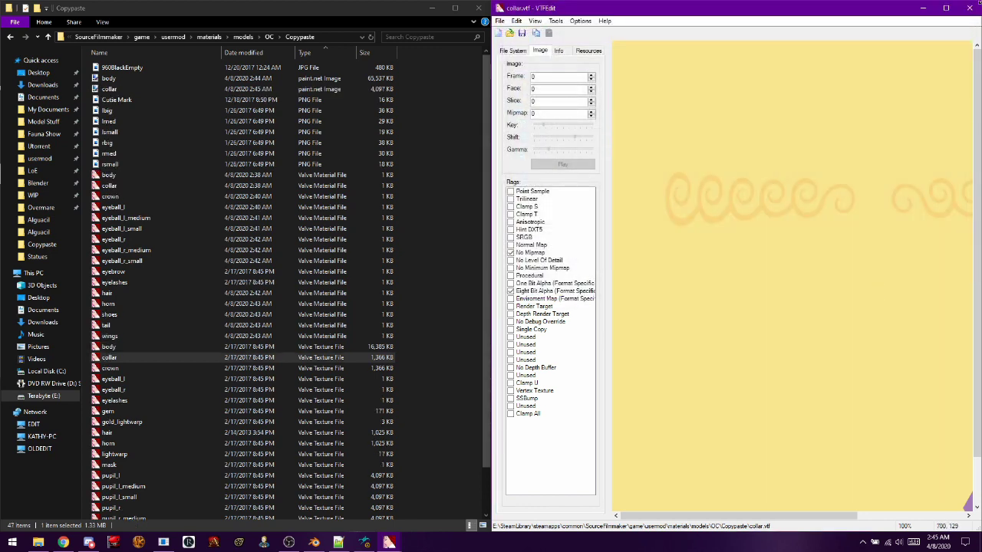
pyautogui.click(971, 10)
pyautogui.click(971, 9)
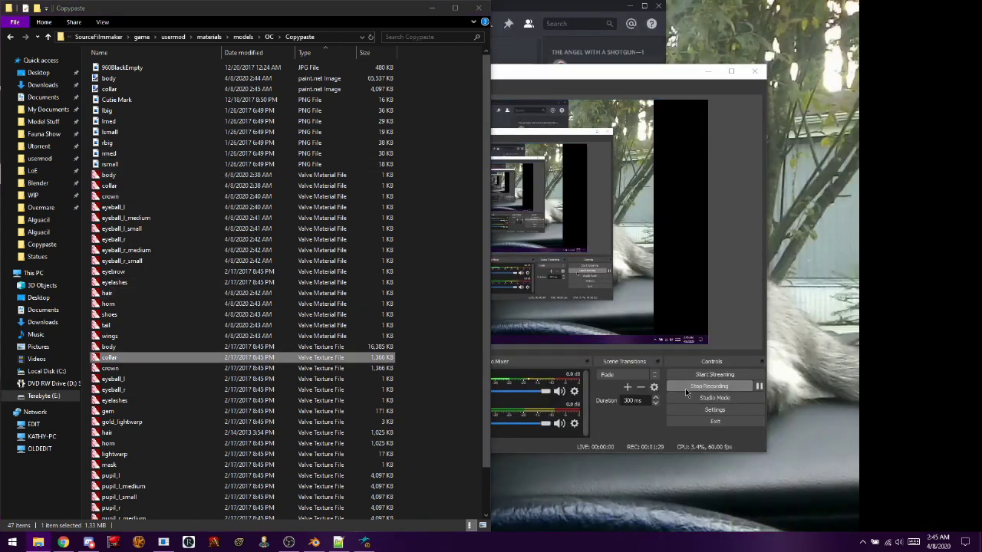
# - Inspect the gold_lightwarp and mask texture files, closing each one after viewing
pyautogui.scroll(-2, 236, 281)
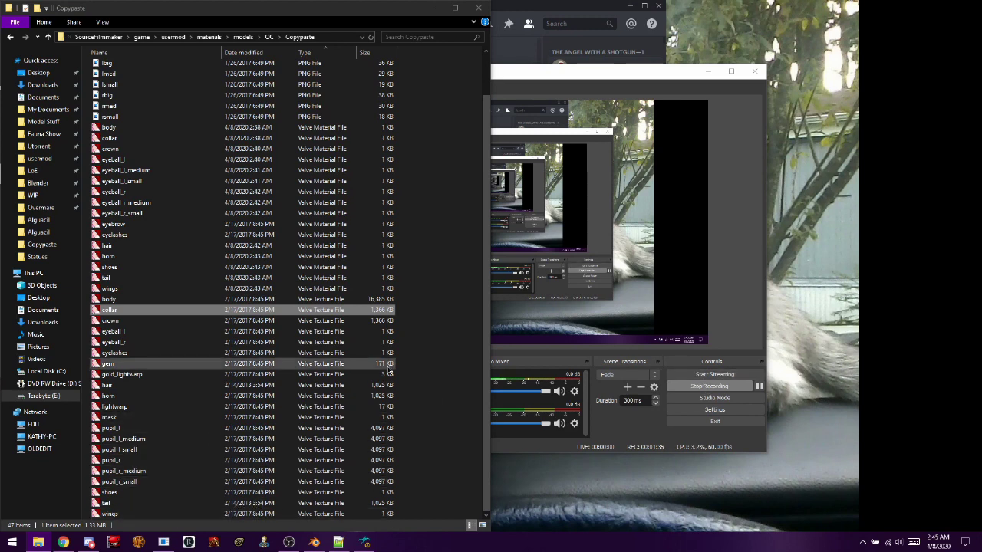
pyautogui.click(171, 376)
pyautogui.doubleClick(167, 375)
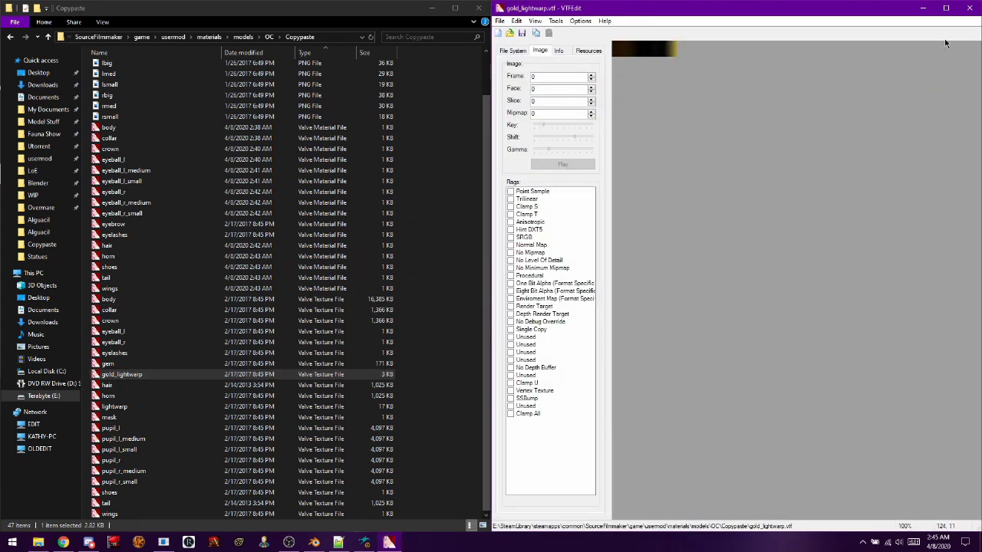
pyautogui.click(969, 8)
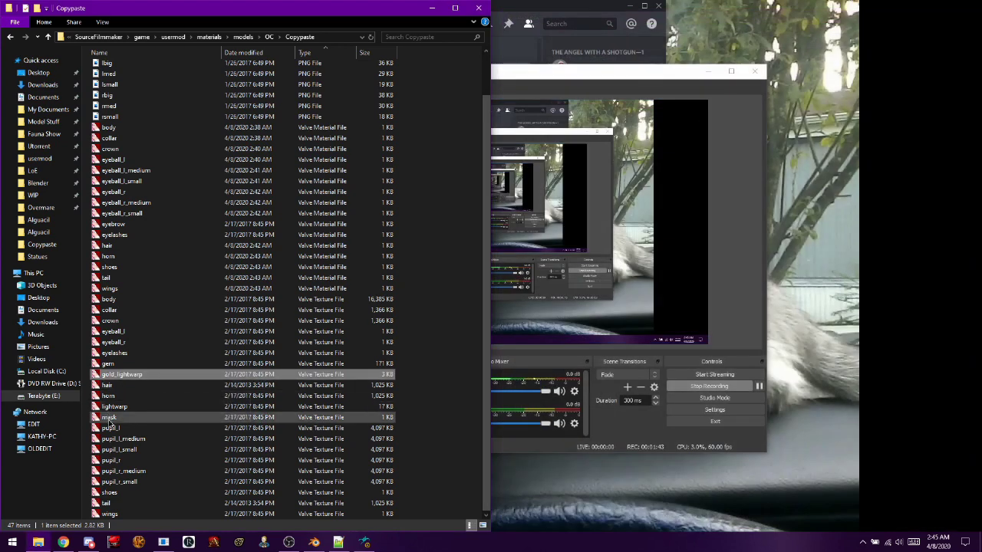
pyautogui.click(111, 419)
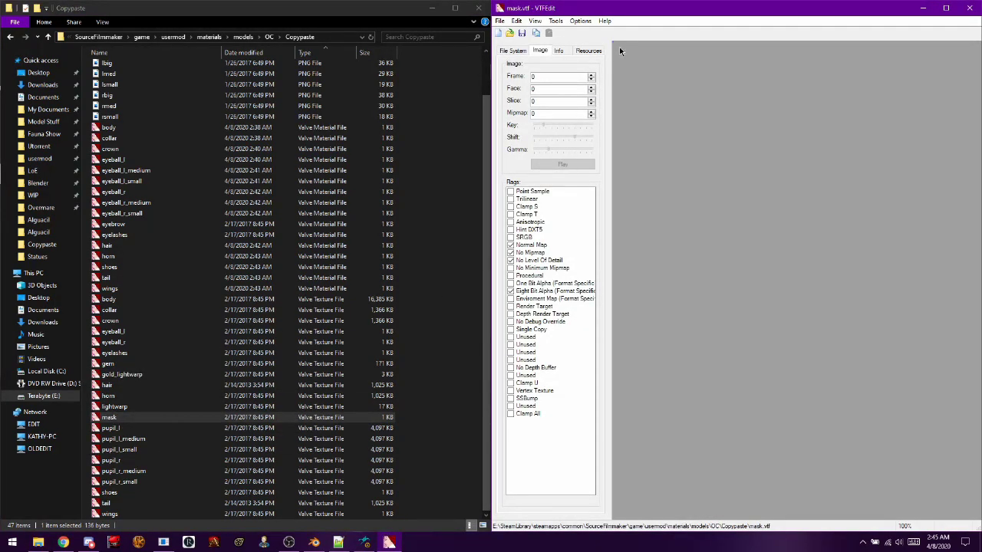
pyautogui.click(970, 7)
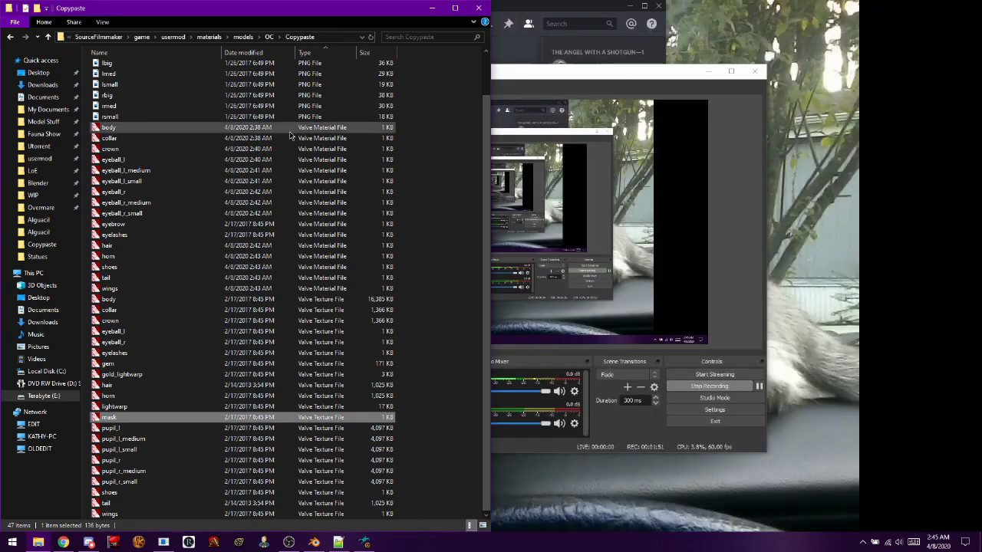
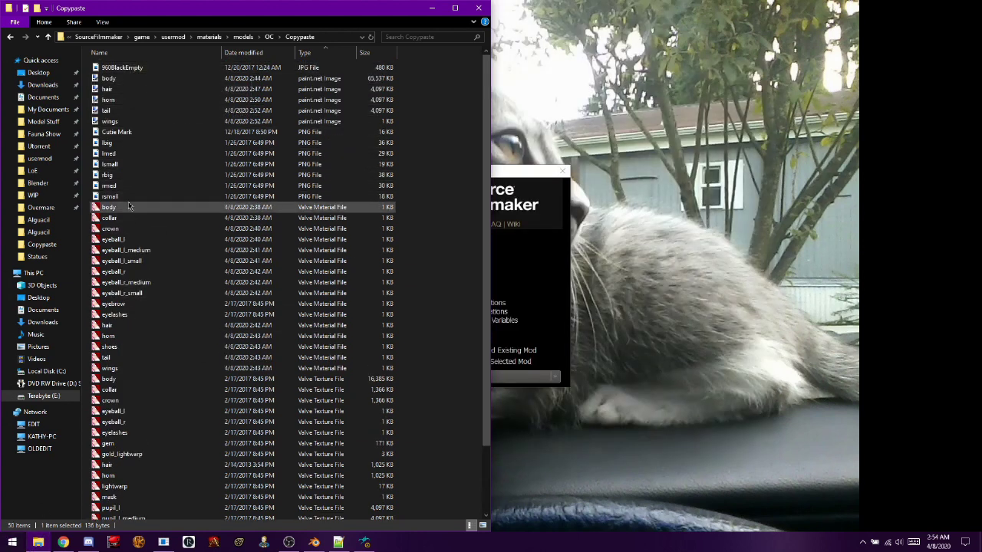
# - Open the exported body TGA image from the Copypaste folder in paint.net
pyautogui.click(147, 121)
pyautogui.click(142, 86)
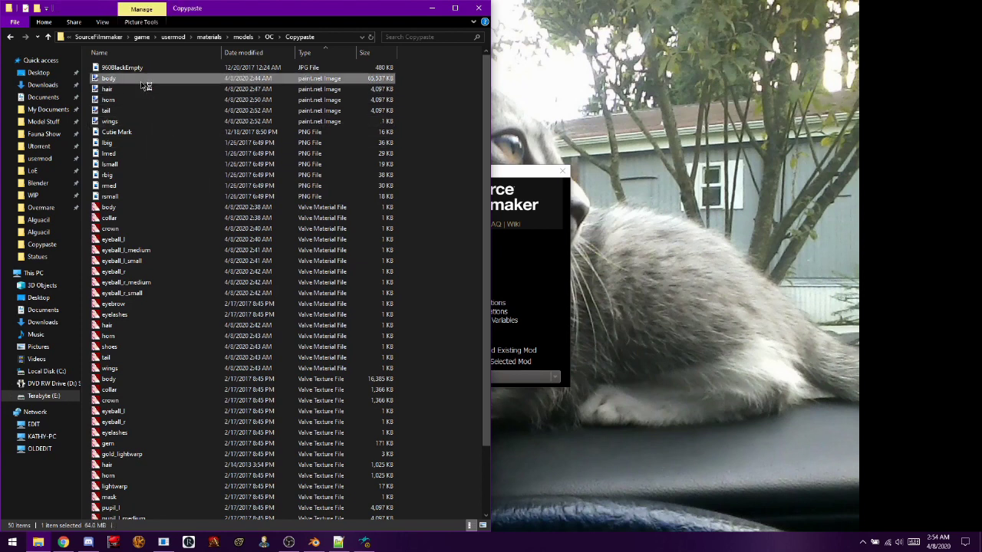
pyautogui.doubleClick(141, 80)
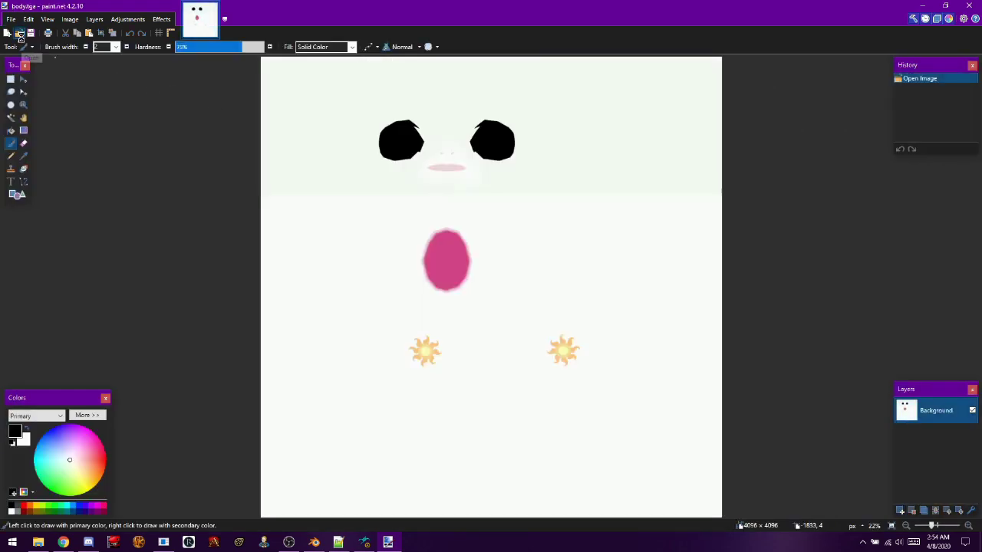
# - Open all the other images from the OC\Copypaste folder alongside the body image
pyautogui.click(20, 33)
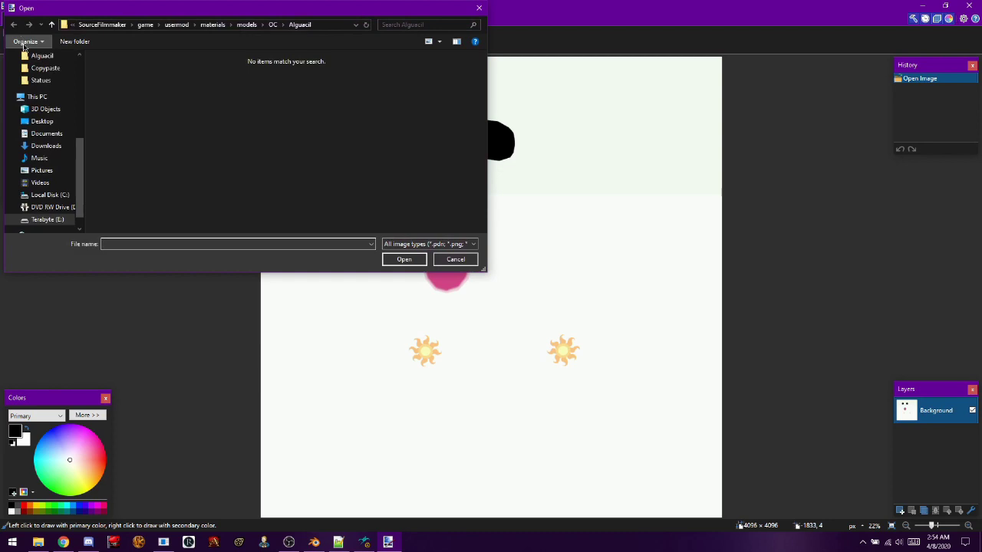
pyautogui.click(45, 68)
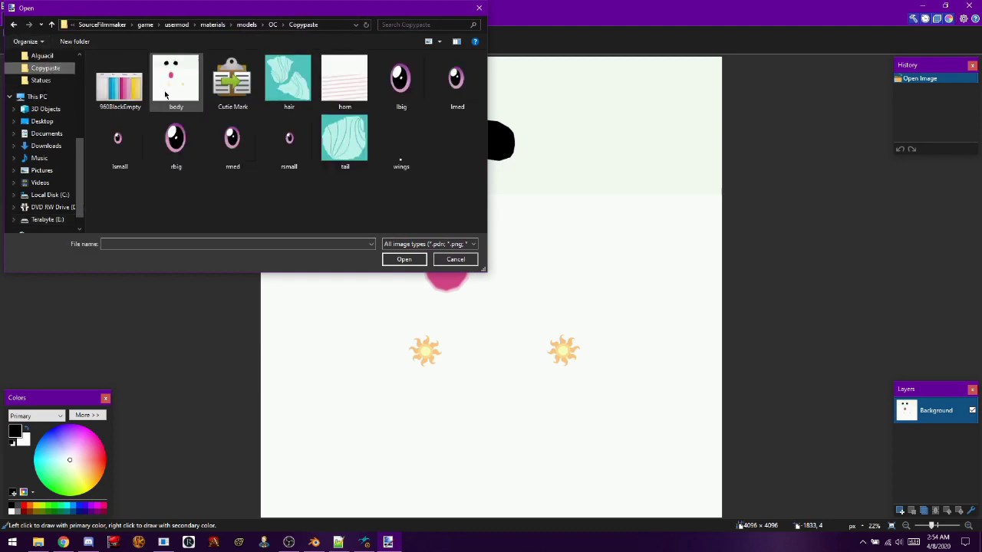
pyautogui.click(215, 92)
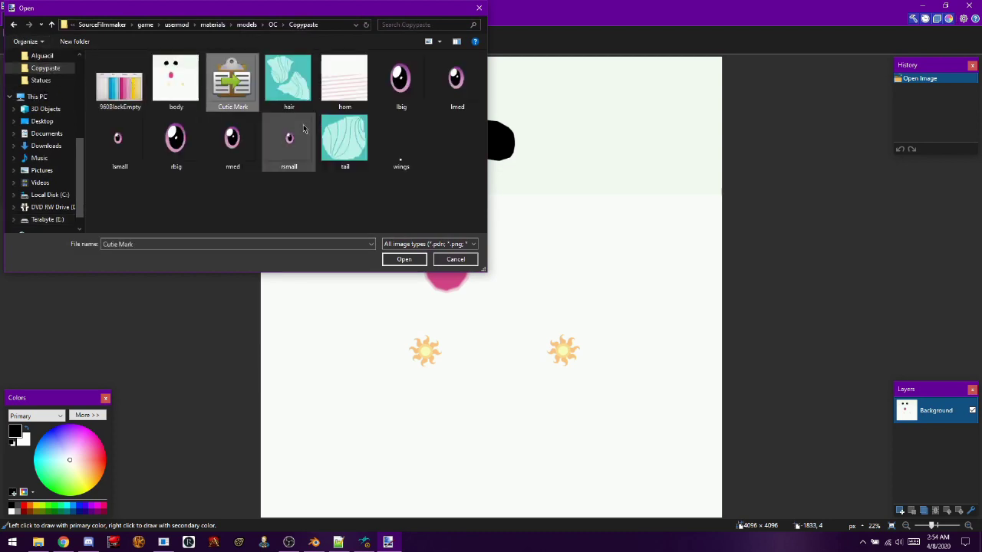
pyautogui.hotkey('ctrl', 'a')
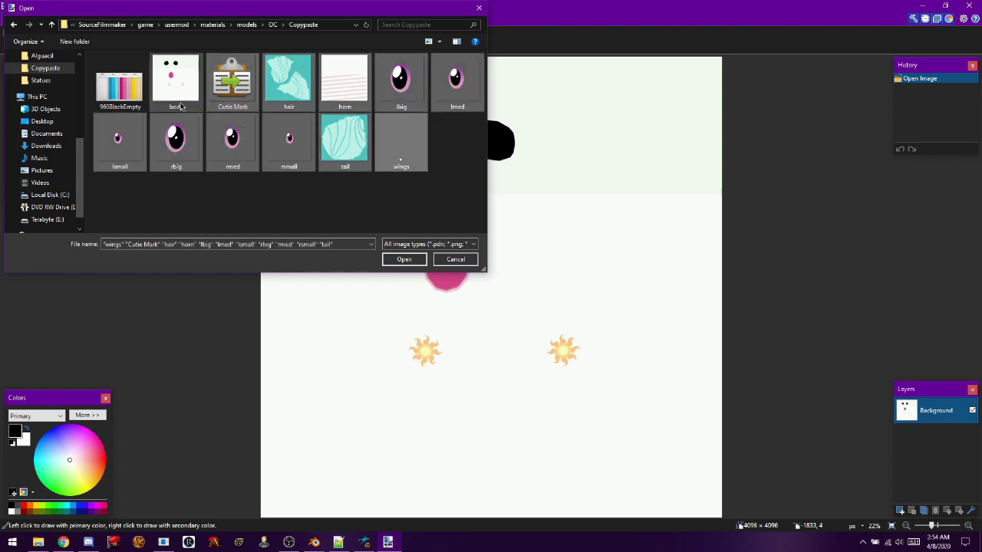
pyautogui.click(402, 259)
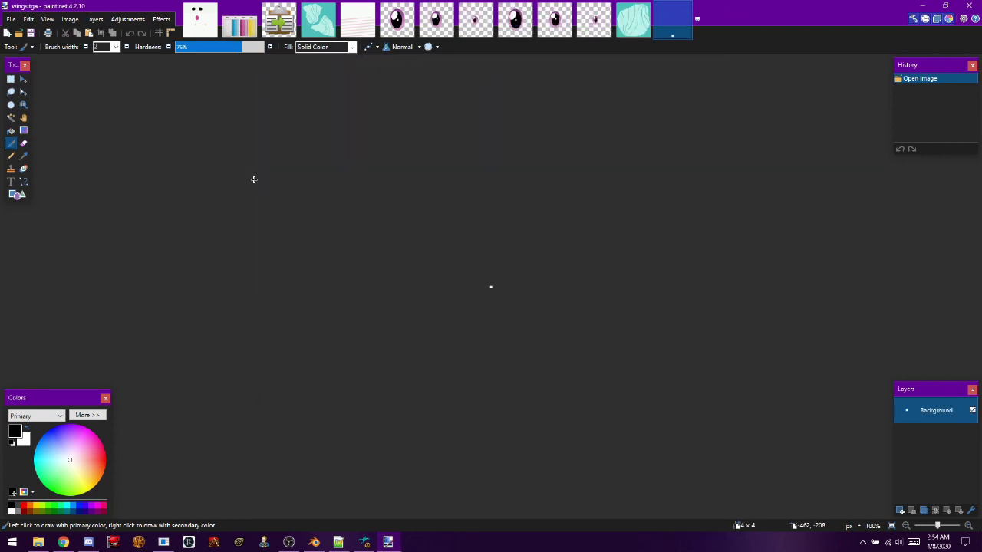
# - Select the entire Cutie Mark image with a rectangular selection and copy it
pyautogui.click(204, 23)
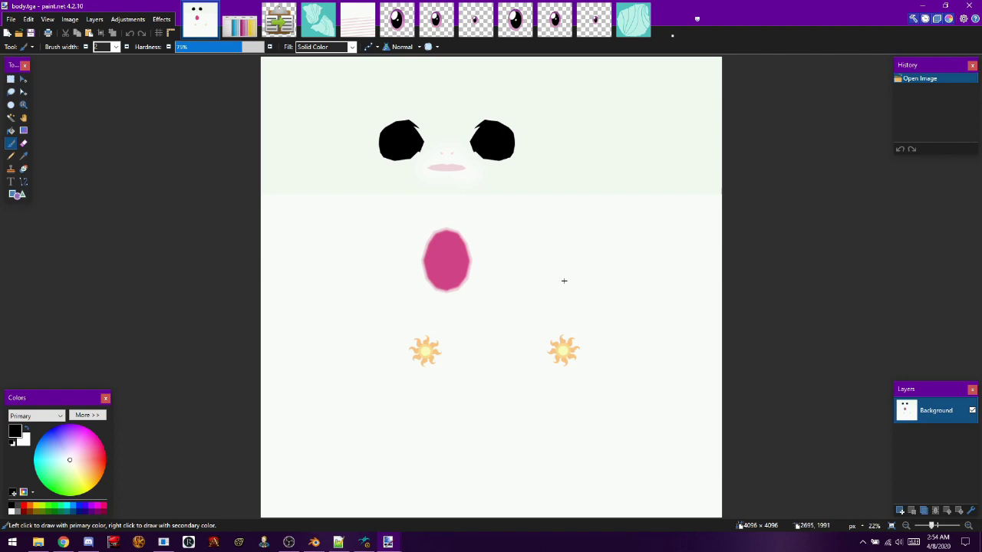
pyautogui.click(279, 23)
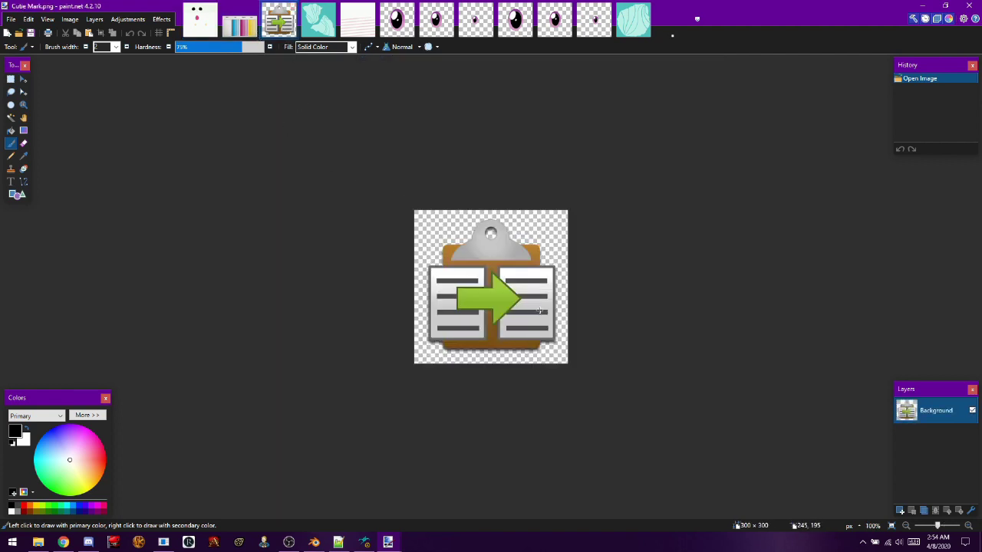
pyautogui.click(10, 79)
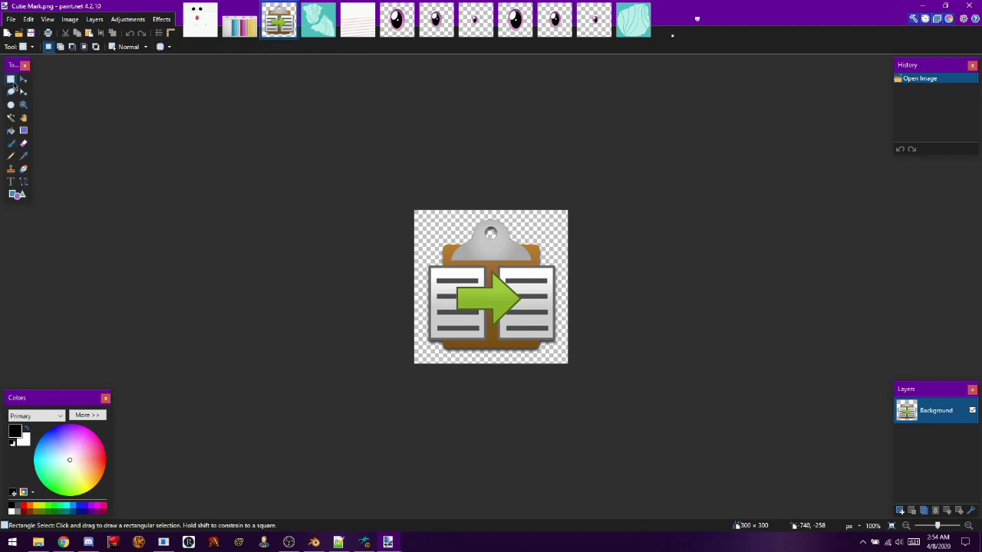
pyautogui.moveTo(347, 156); pyautogui.dragTo(700, 432)
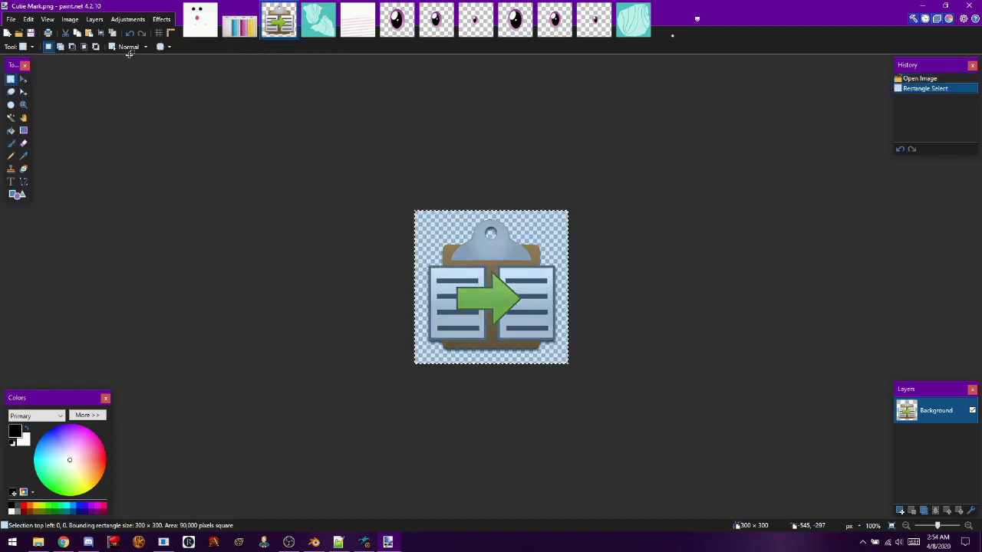
pyautogui.click(28, 19)
pyautogui.click(81, 58)
# - Fit a rectangular selection of about 291 × 283 pixels tightly around the left sun mark on the body image
pyautogui.click(200, 20)
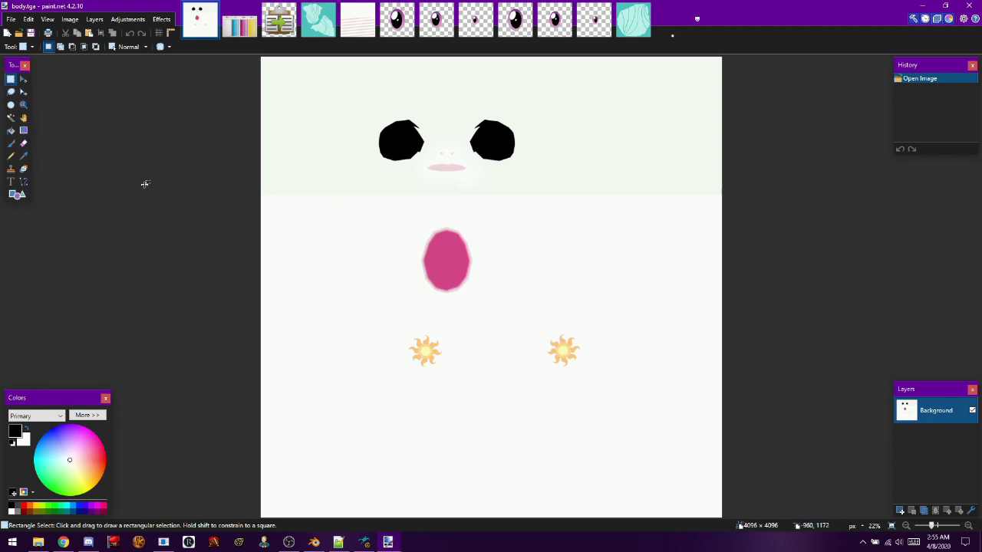
pyautogui.click(23, 105)
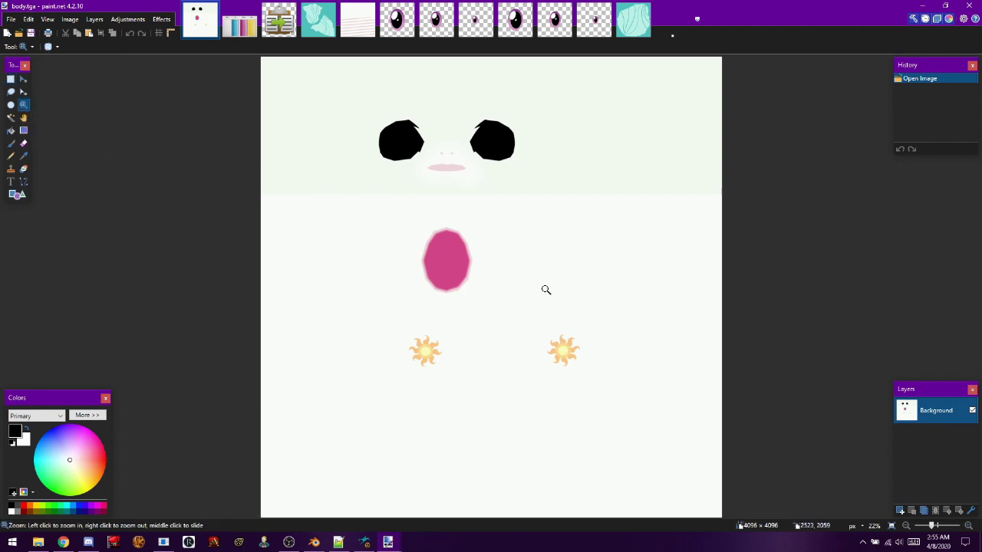
pyautogui.moveTo(398, 323); pyautogui.dragTo(456, 384)
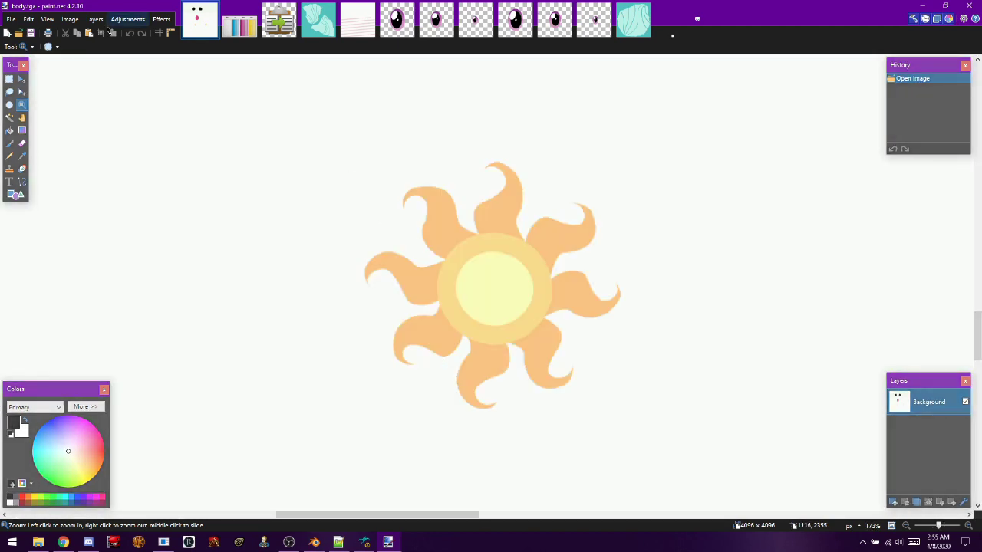
pyautogui.click(10, 79)
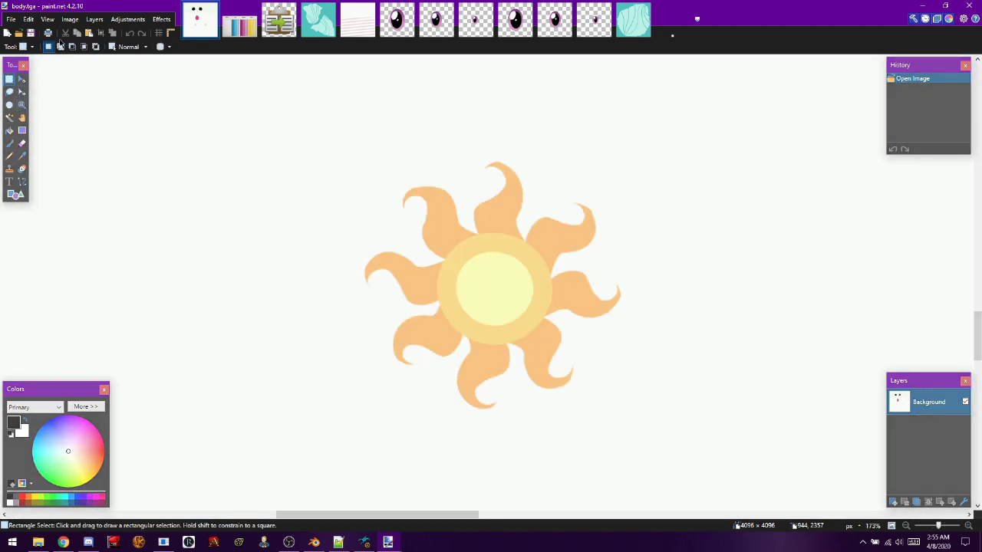
pyautogui.moveTo(643, 415); pyautogui.dragTo(364, 160)
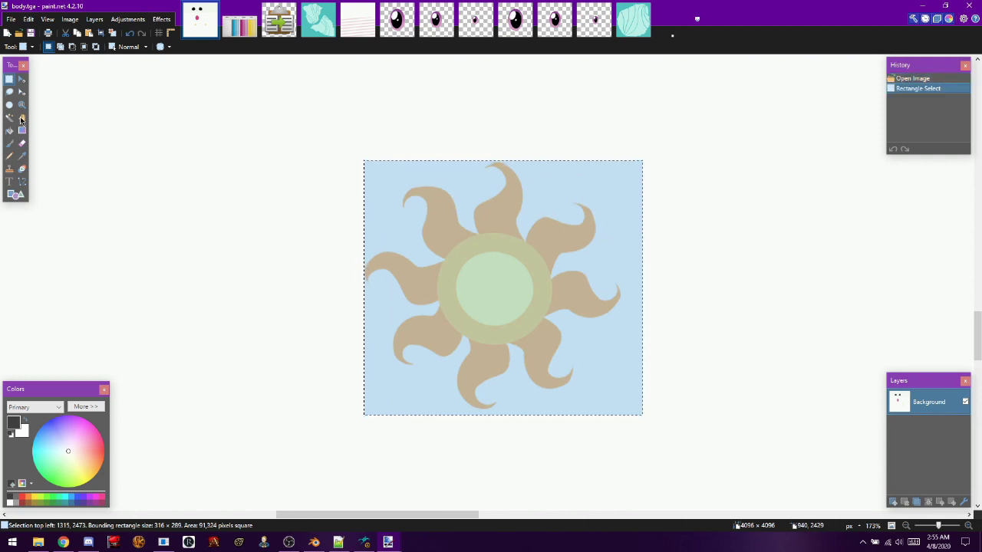
pyautogui.click(22, 92)
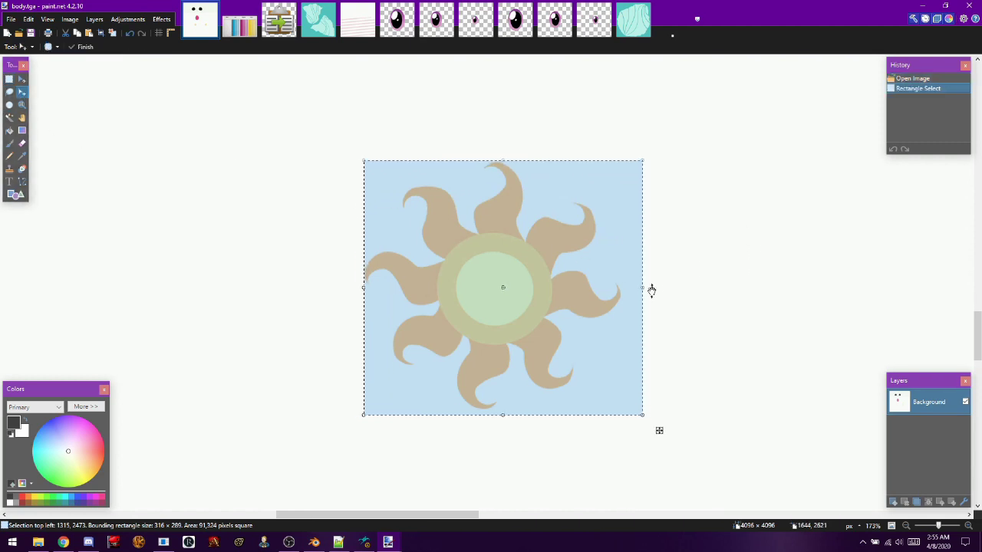
pyautogui.moveTo(642, 289); pyautogui.dragTo(620, 305)
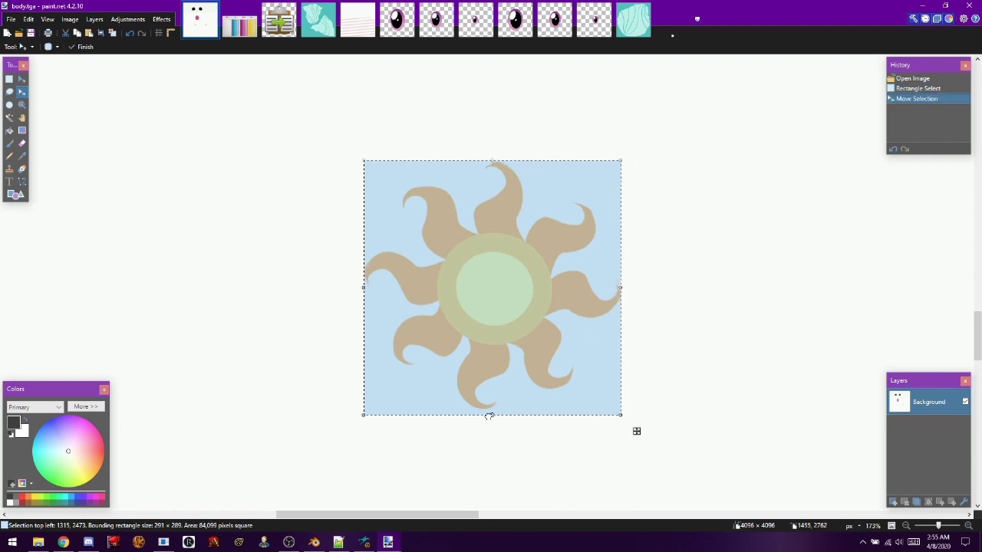
pyautogui.moveTo(491, 414); pyautogui.dragTo(461, 410)
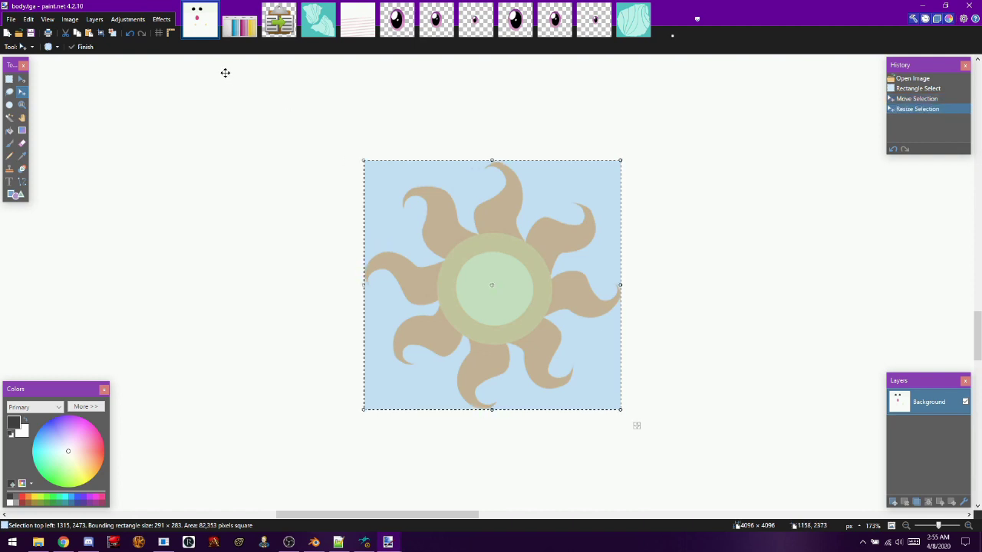
pyautogui.click(100, 33)
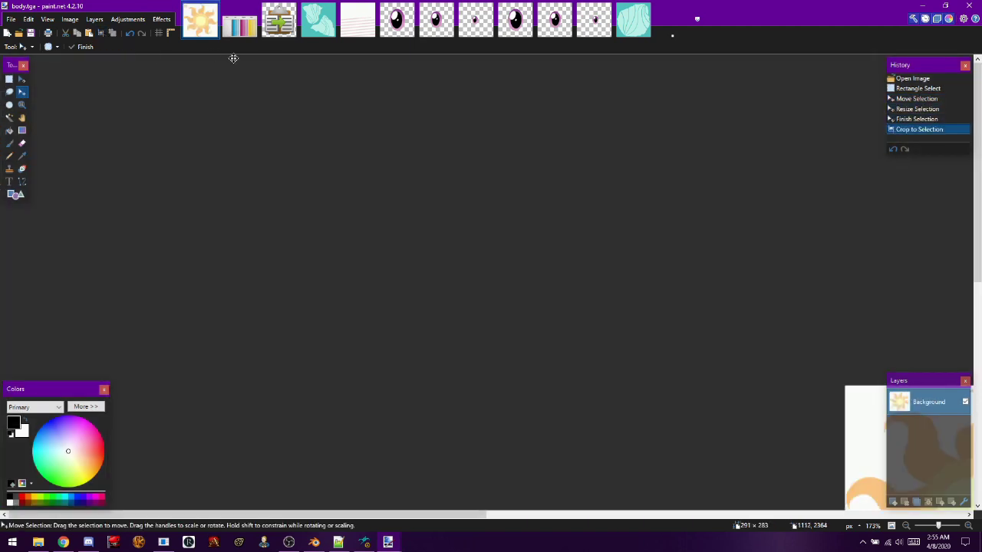
pyautogui.click(70, 20)
pyautogui.click(82, 46)
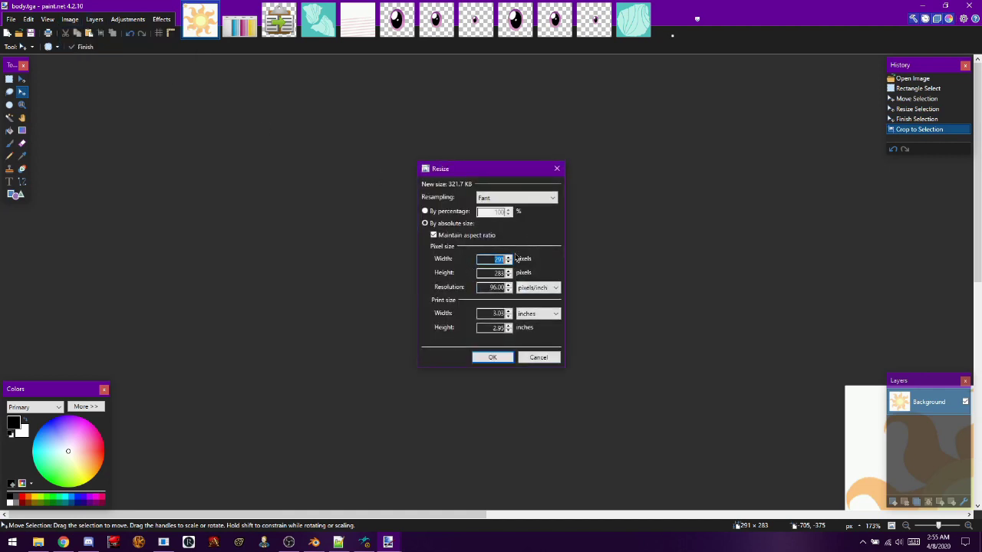
pyautogui.click(539, 357)
pyautogui.click(924, 121)
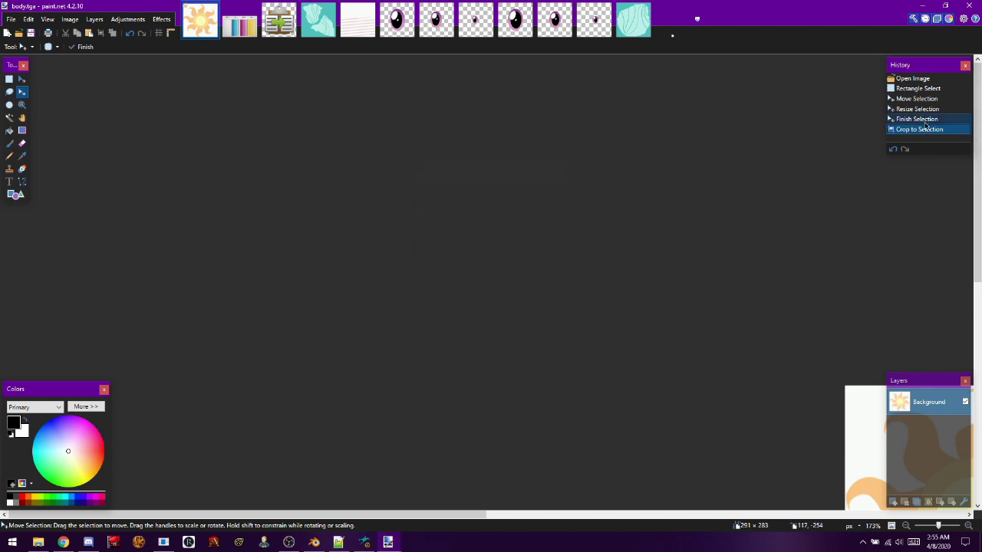
pyautogui.click(277, 20)
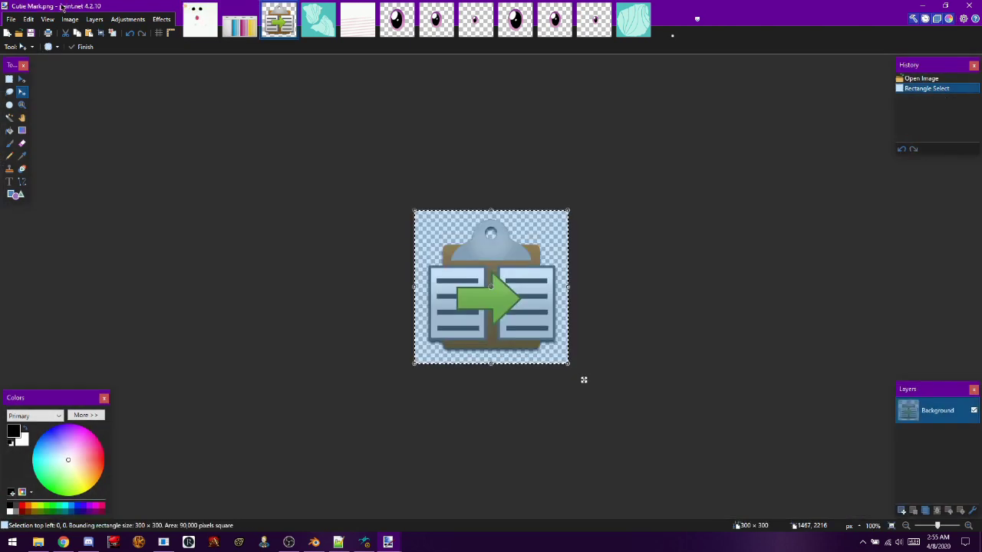
pyautogui.click(67, 19)
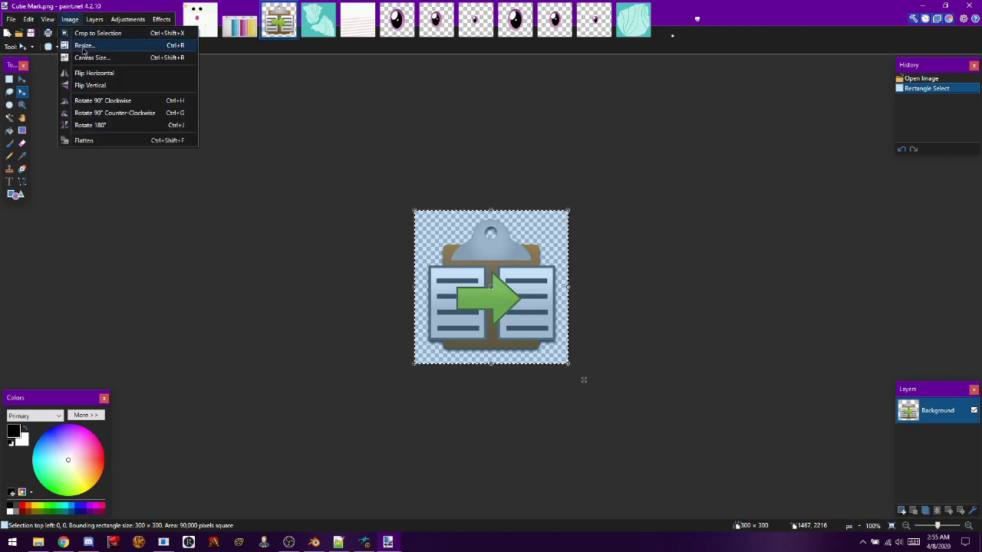
pyautogui.click(82, 47)
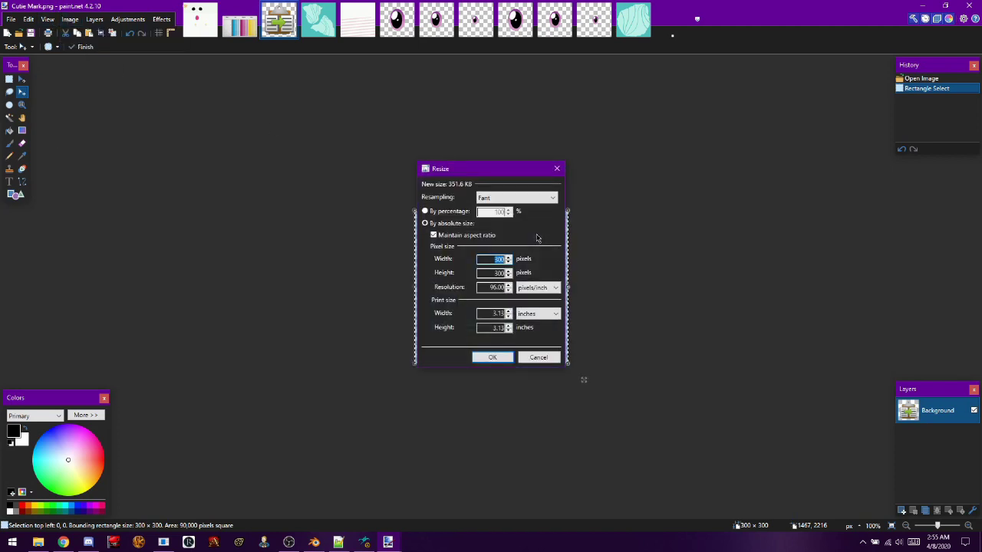
pyautogui.click(492, 358)
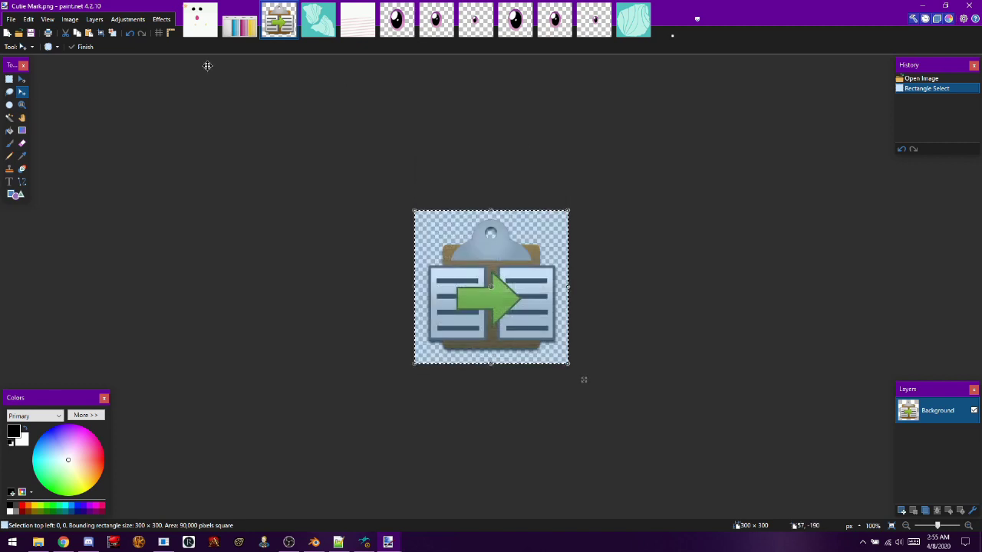
# - Deselect the sun mark on the body image, then paste the Cutie Mark into a new layer and place it over that mark
pyautogui.click(199, 19)
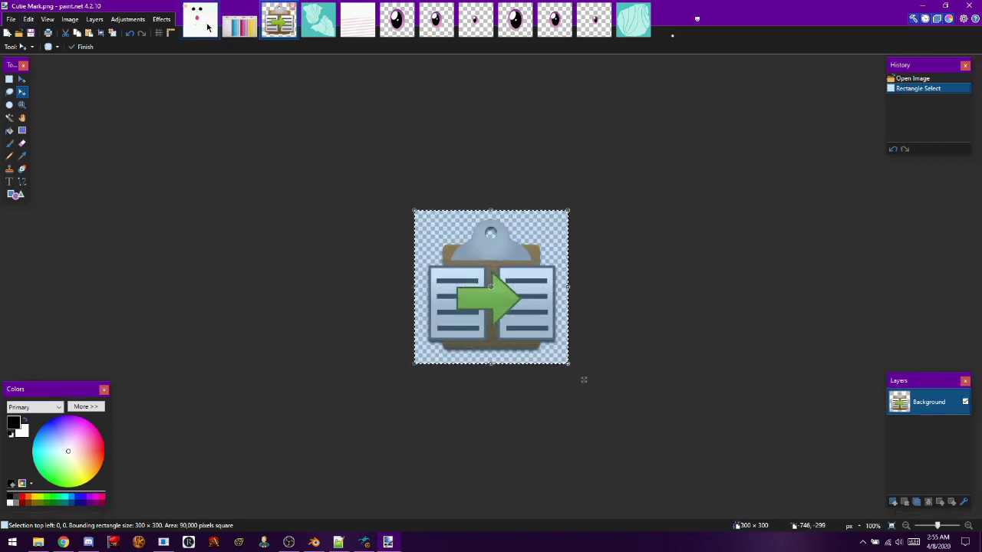
pyautogui.moveTo(568, 353); pyautogui.dragTo(417, 202)
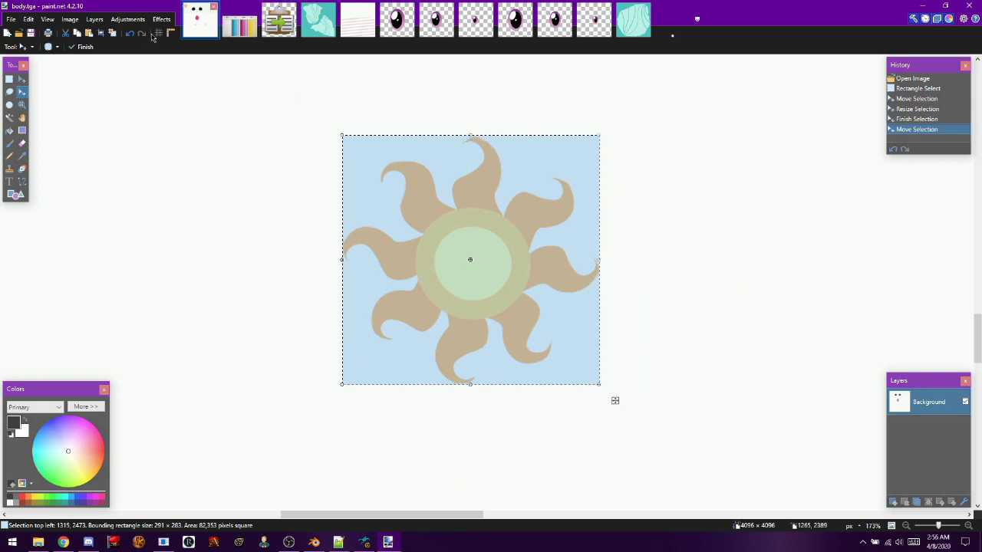
pyautogui.click(107, 34)
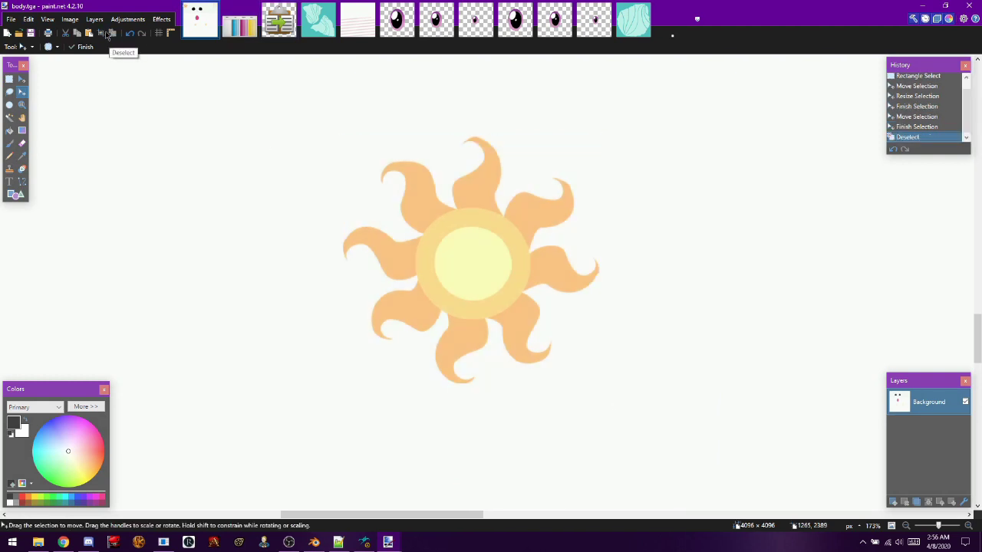
pyautogui.click(29, 19)
pyautogui.click(70, 110)
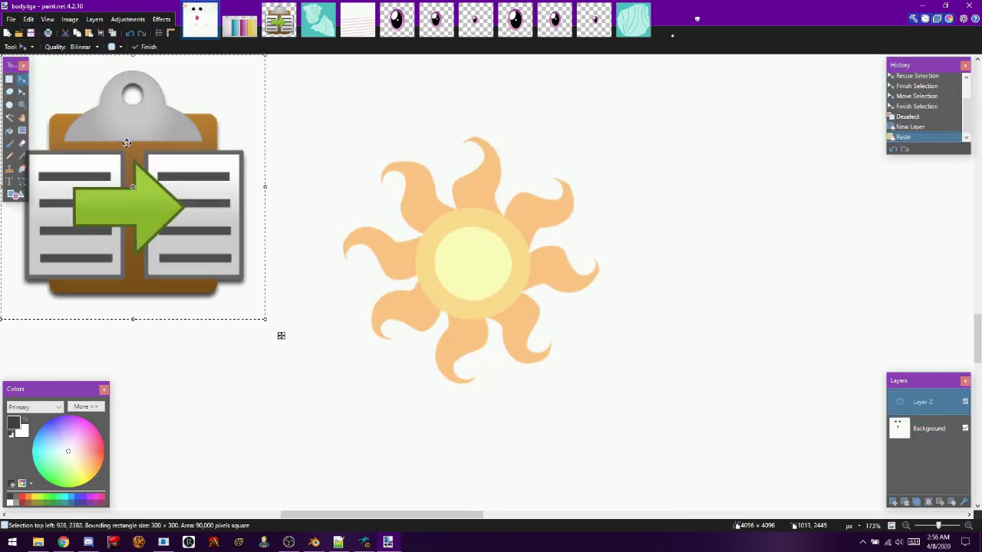
pyautogui.moveTo(116, 169); pyautogui.dragTo(456, 237)
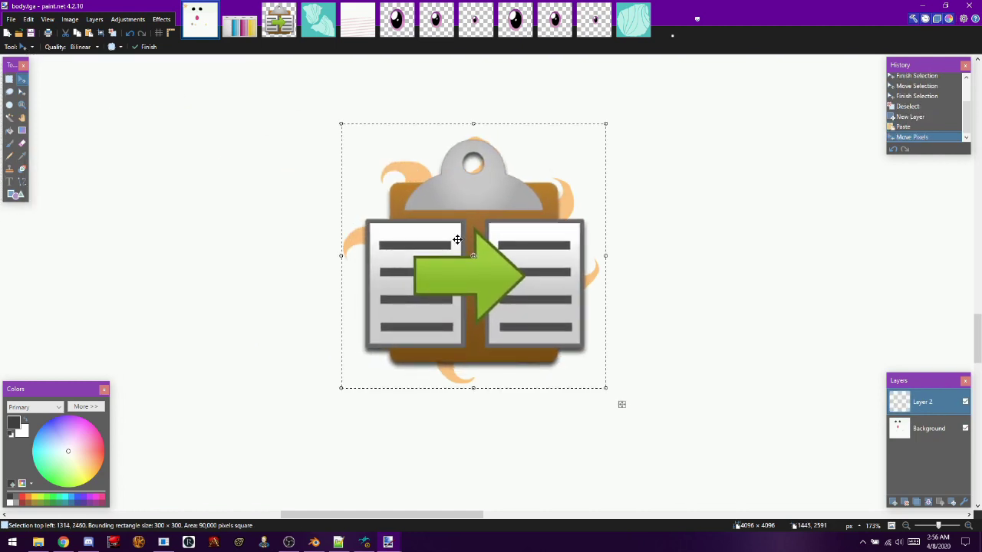
# - Copy the placed Cutie Mark into another new layer and flip that layer horizontally
pyautogui.click(30, 20)
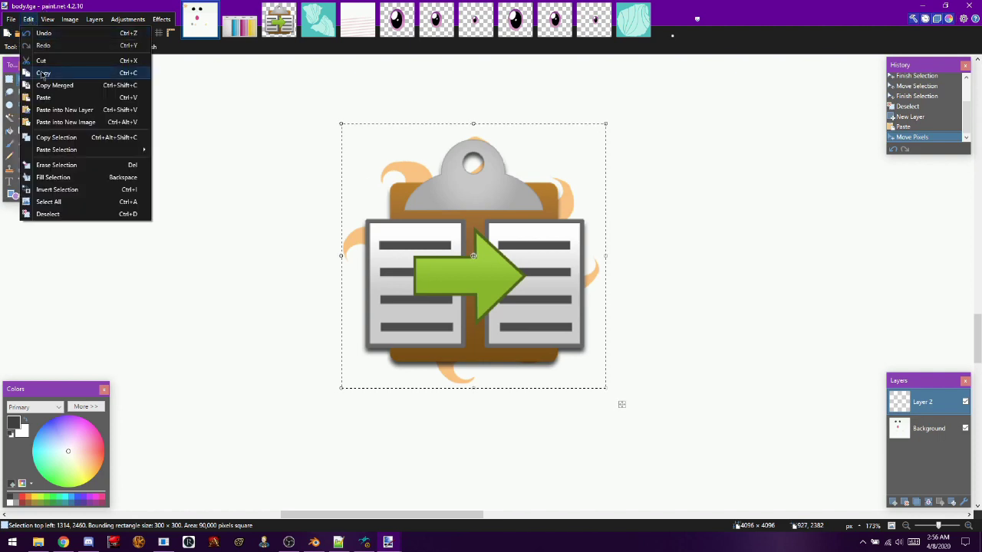
pyautogui.click(44, 73)
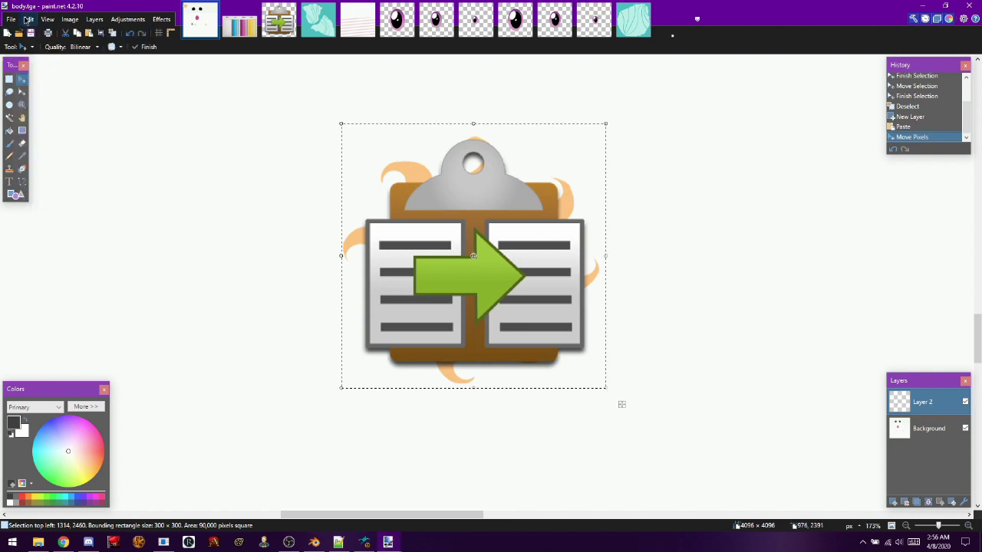
pyautogui.click(28, 19)
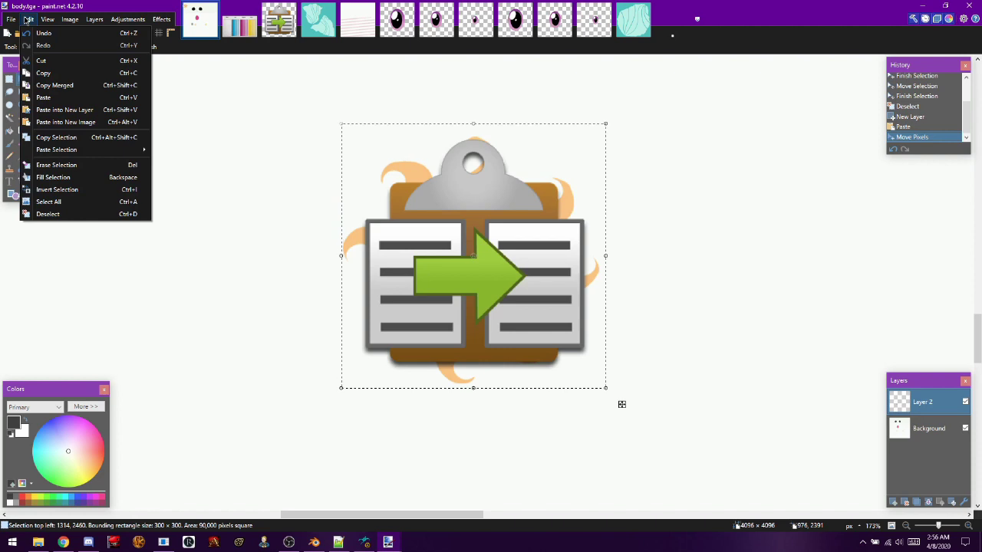
pyautogui.click(65, 106)
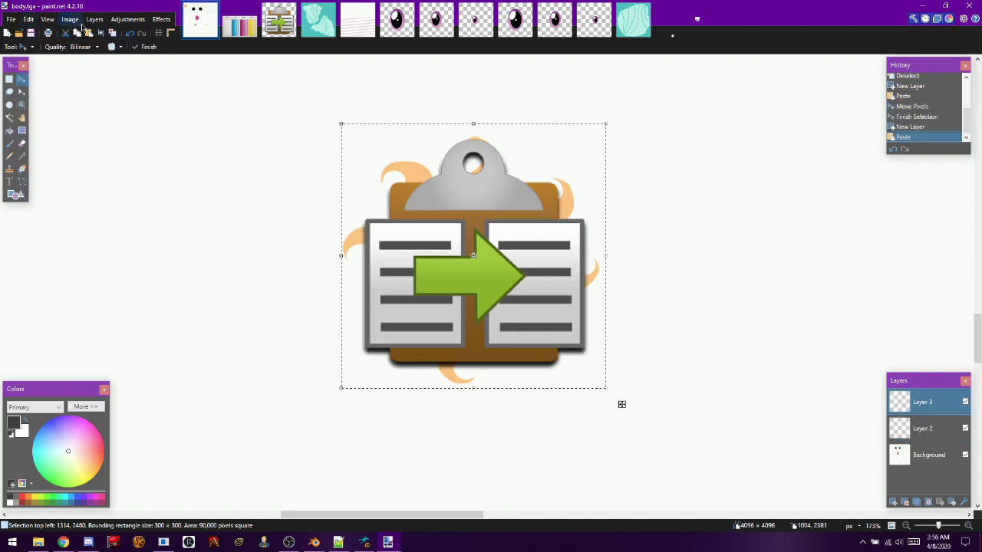
pyautogui.click(95, 19)
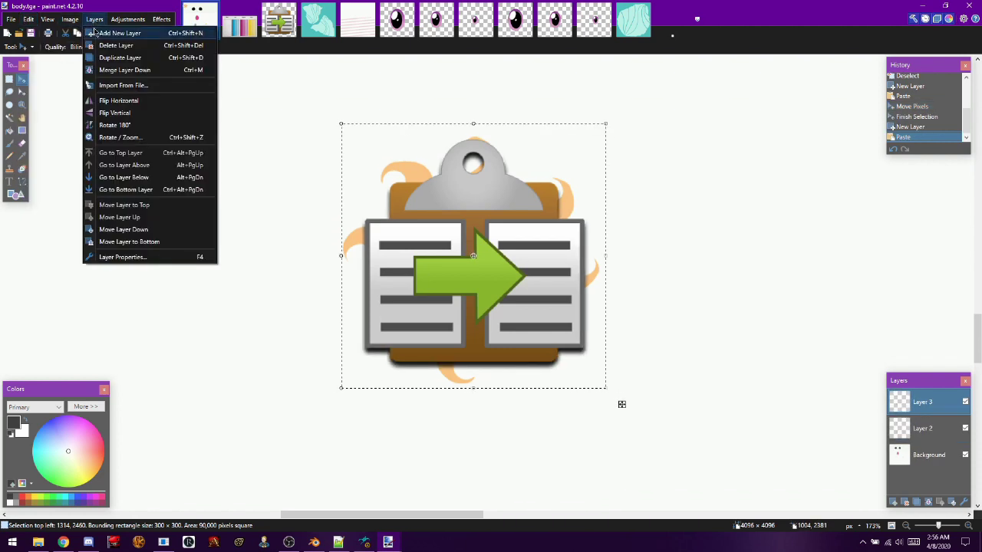
pyautogui.click(115, 101)
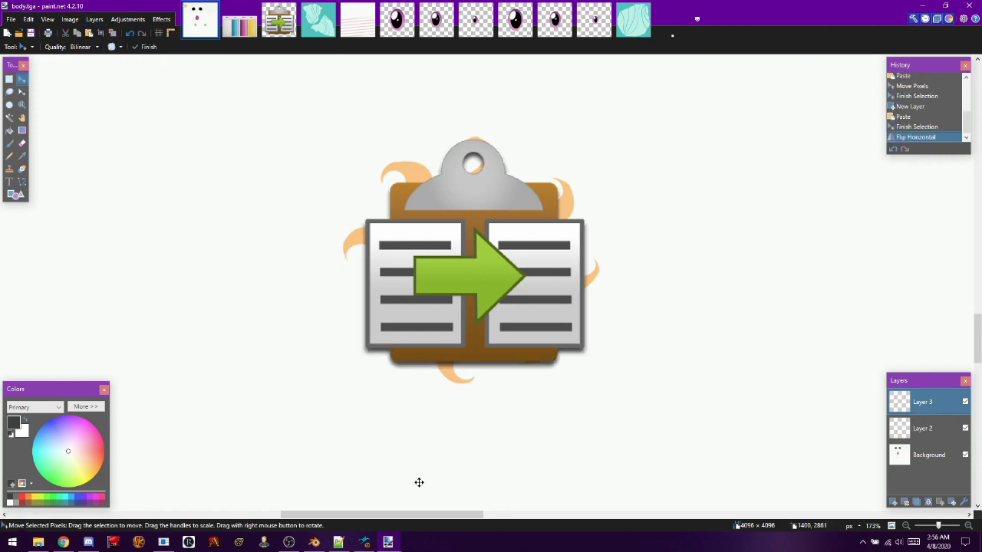
# - Select the whole mirrored layer and move its Cutie Mark to centre it over the right sun mark
pyautogui.moveTo(425, 512); pyautogui.dragTo(569, 529)
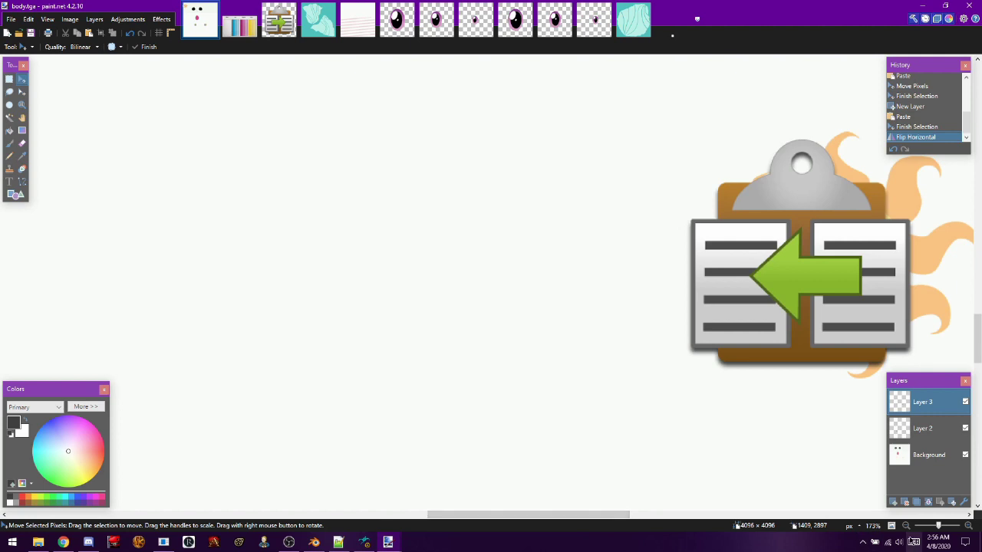
pyautogui.click(906, 527)
pyautogui.click(906, 526)
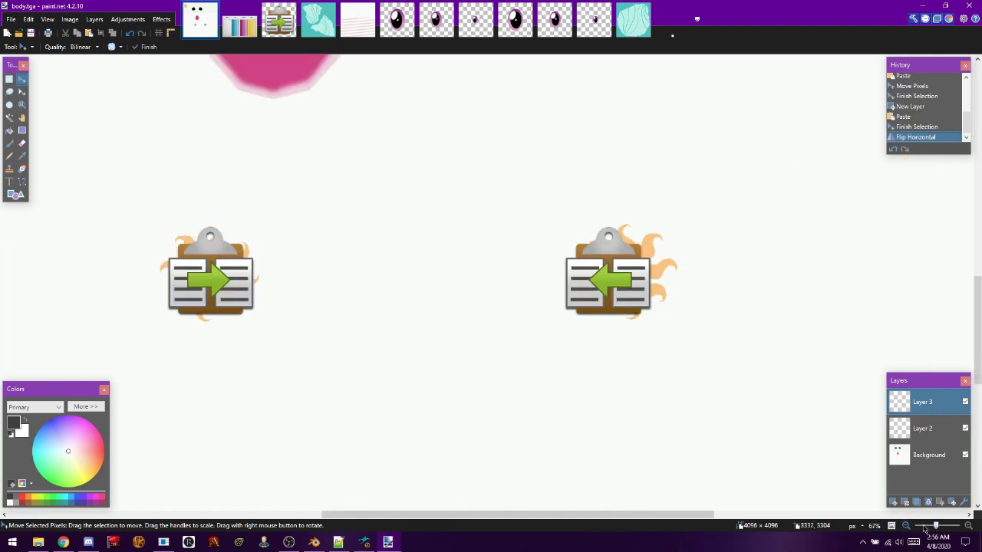
pyautogui.click(970, 527)
pyautogui.click(970, 527)
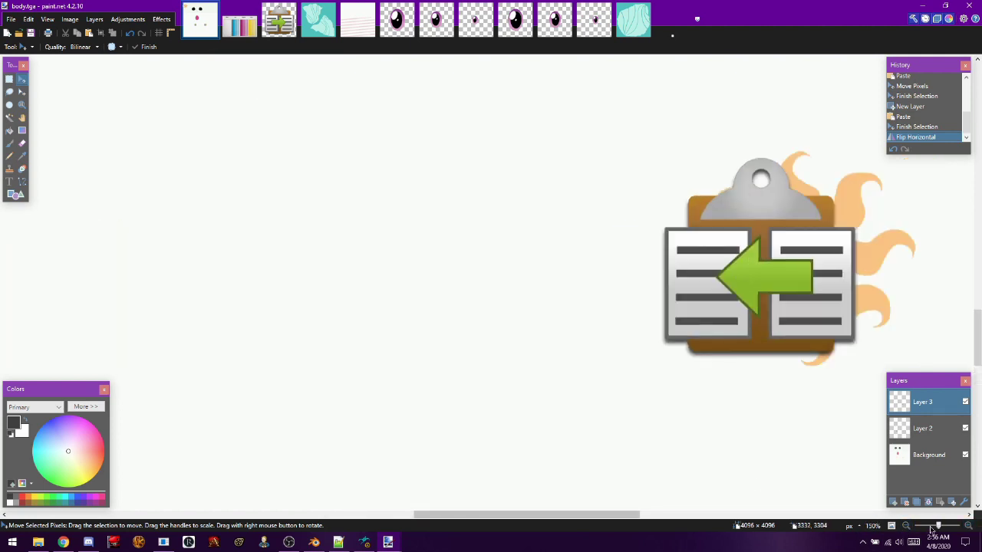
pyautogui.click(906, 526)
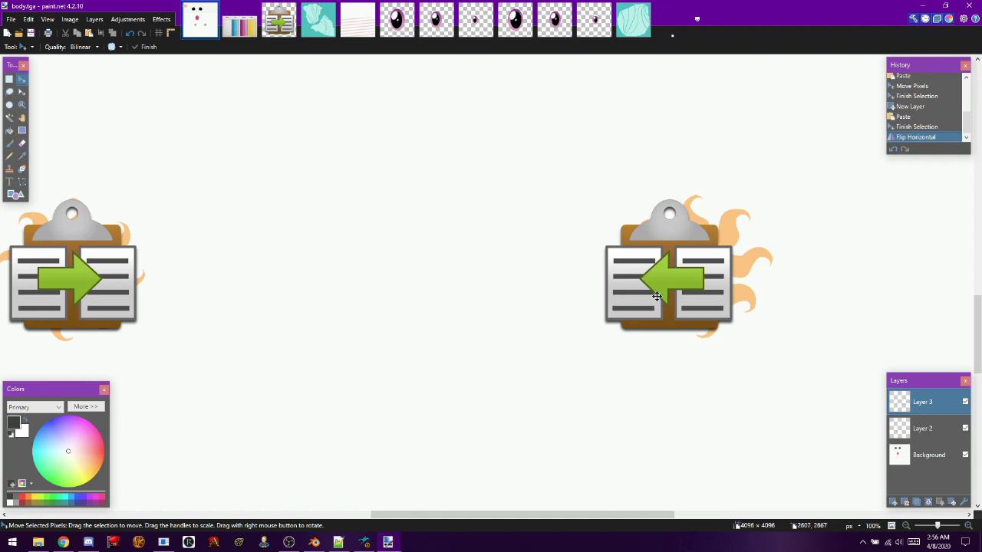
pyautogui.hotkey('ctrl', 'a')
pyautogui.moveTo(663, 297); pyautogui.dragTo(685, 295)
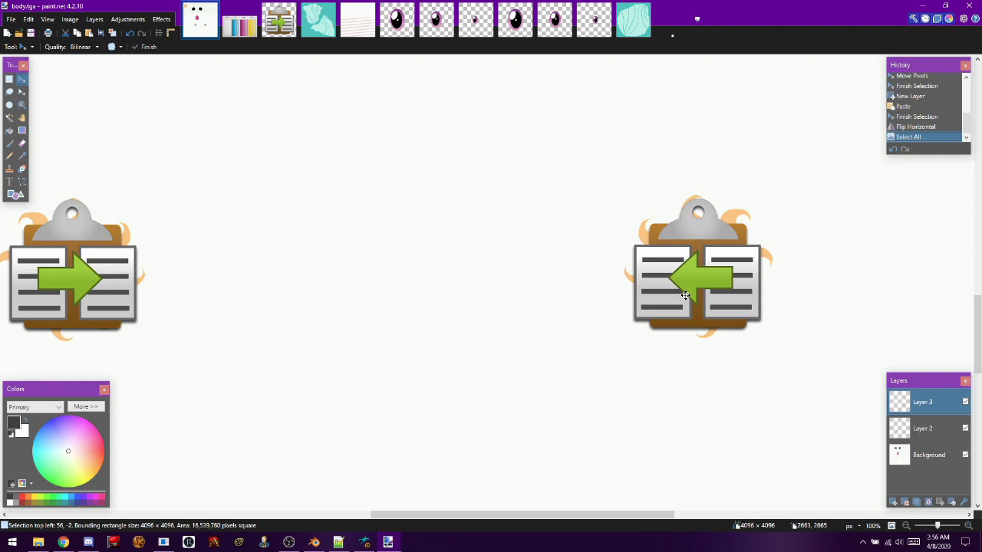
pyautogui.moveTo(685, 295); pyautogui.dragTo(683, 293)
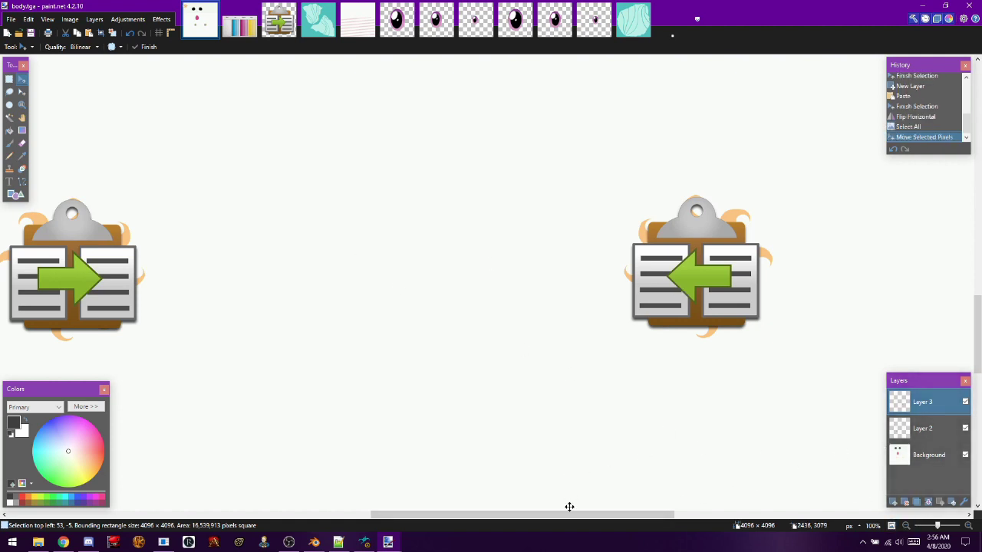
# - Merge both Cutie Mark layers down into the background and save body.tga with auto-detected bit depth and RLE compression
pyautogui.moveTo(571, 514); pyautogui.dragTo(536, 530)
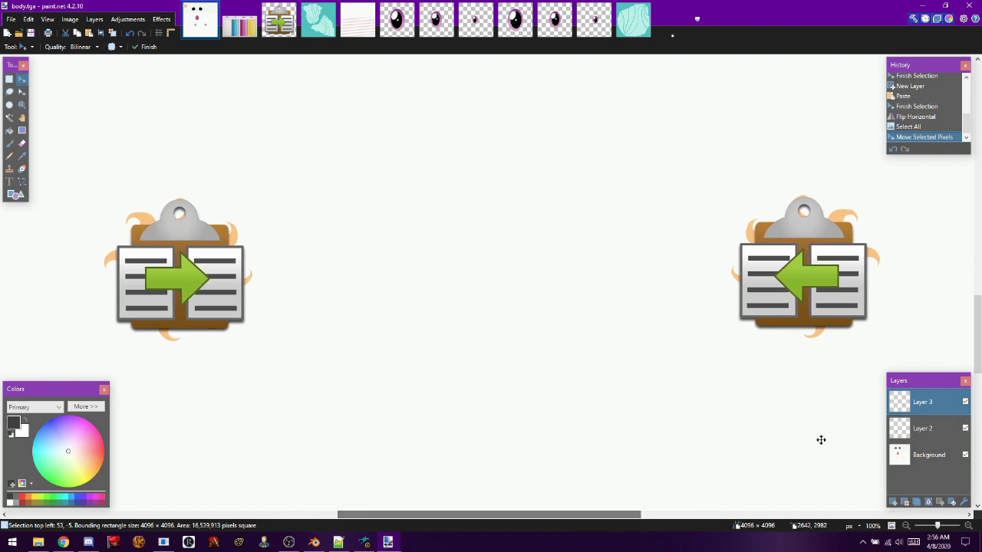
pyautogui.click(929, 503)
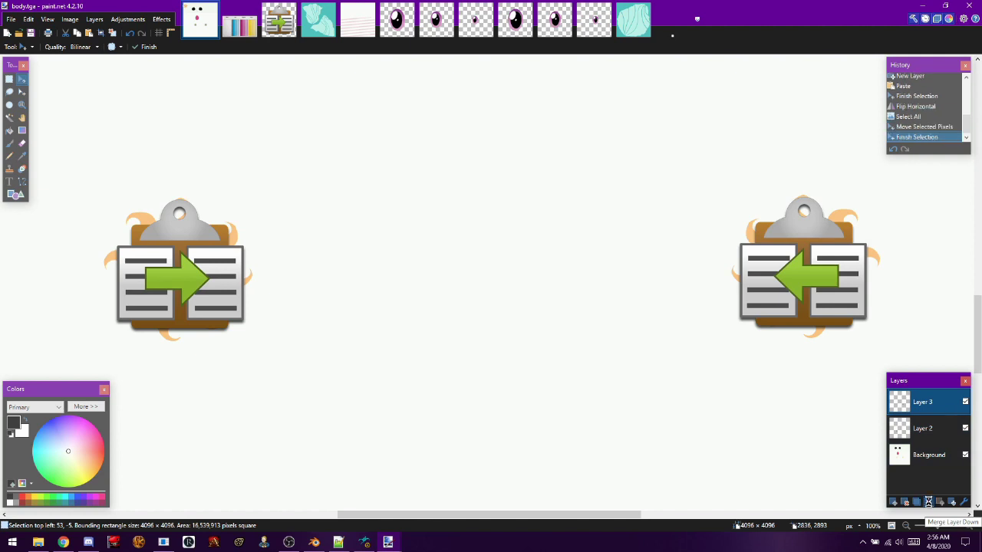
pyautogui.click(929, 503)
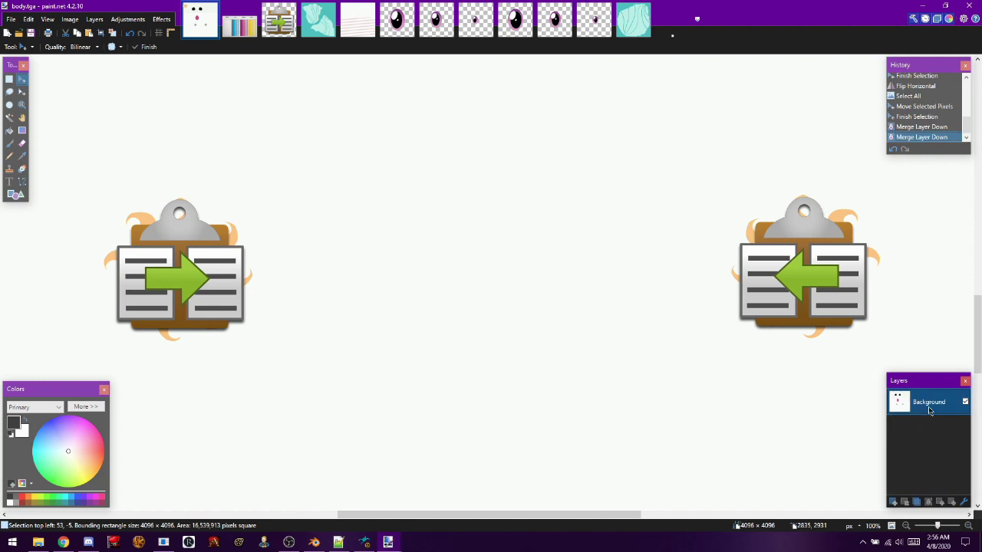
pyautogui.click(30, 33)
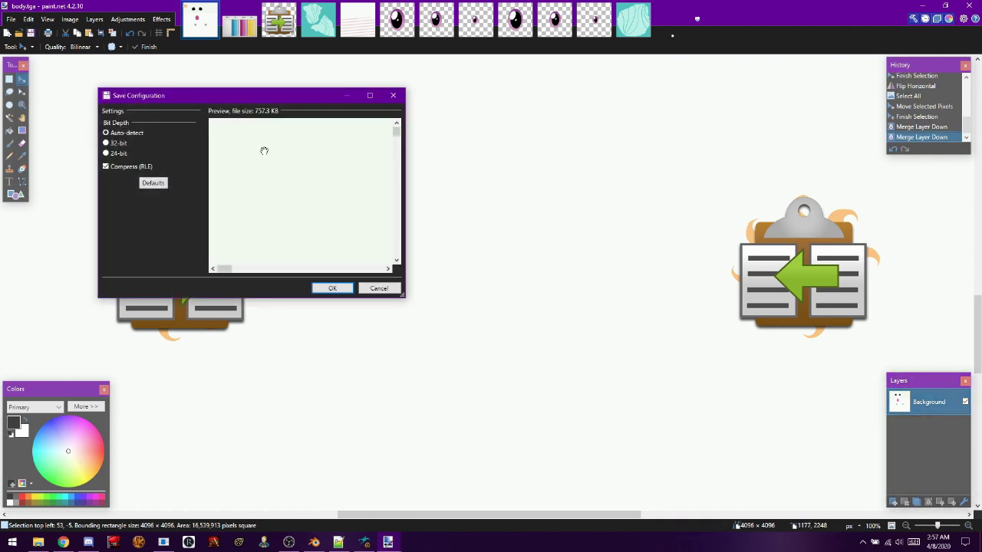
pyautogui.click(332, 288)
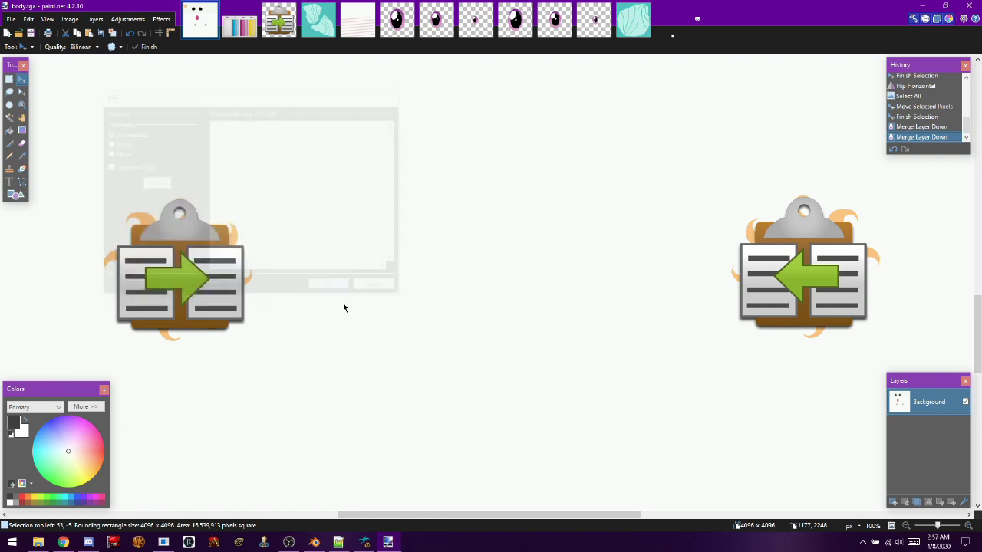
# - Switch to the model viewer and refresh the princess copypaste model to reload its textures
pyautogui.moveTo(366, 545)
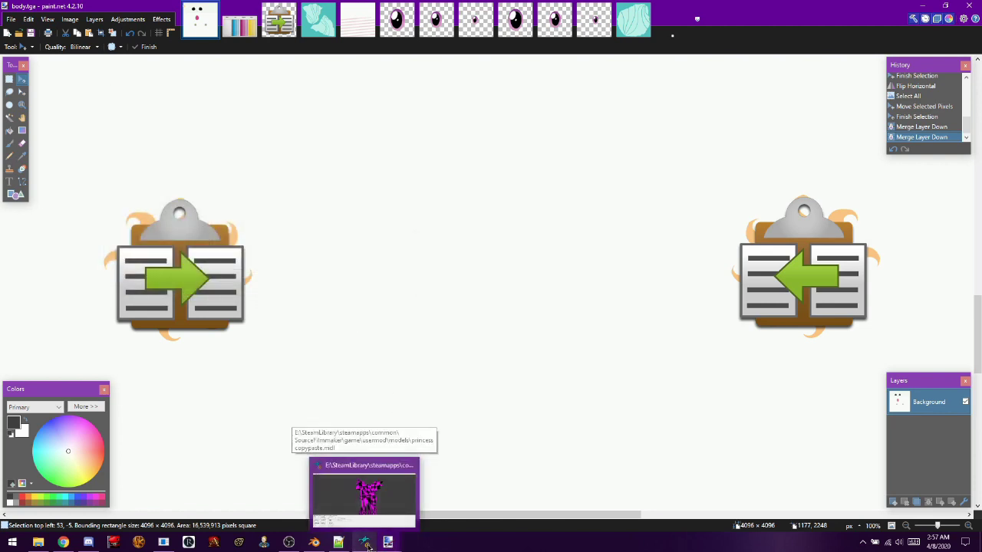
pyautogui.click(364, 494)
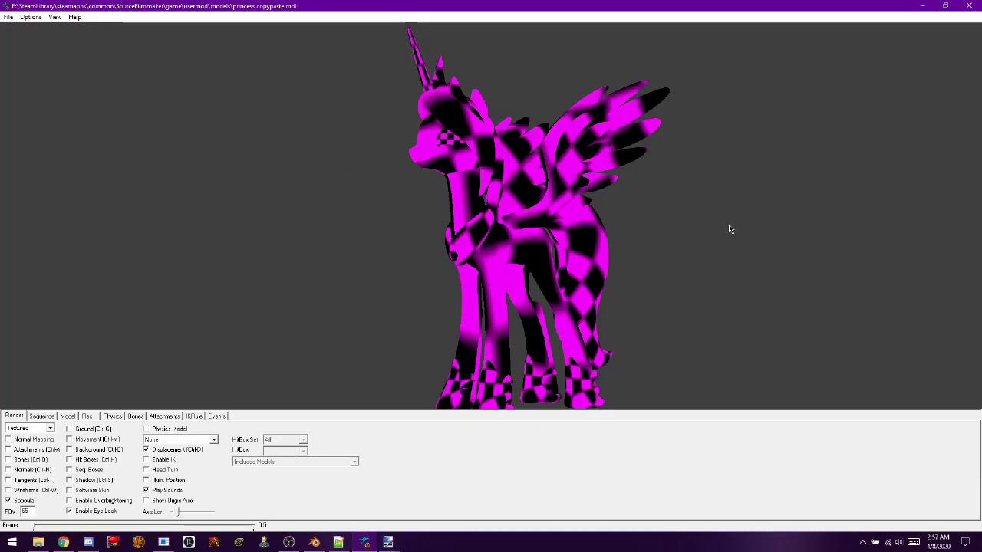
pyautogui.click(8, 17)
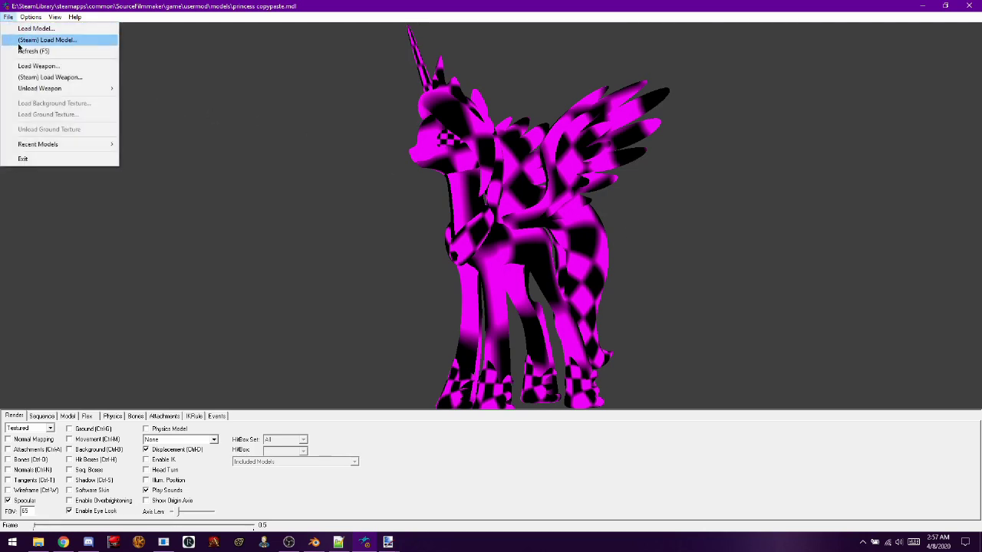
pyautogui.click(23, 50)
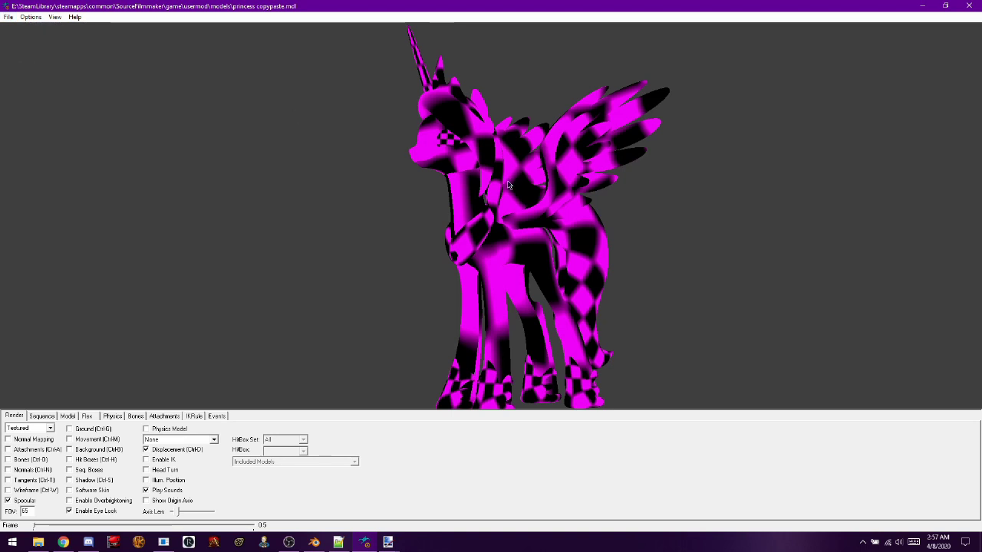
# - Turn off eye look for the model and orbit it to inspect its side and flank mark
pyautogui.moveTo(475, 227); pyautogui.dragTo(263, 290)
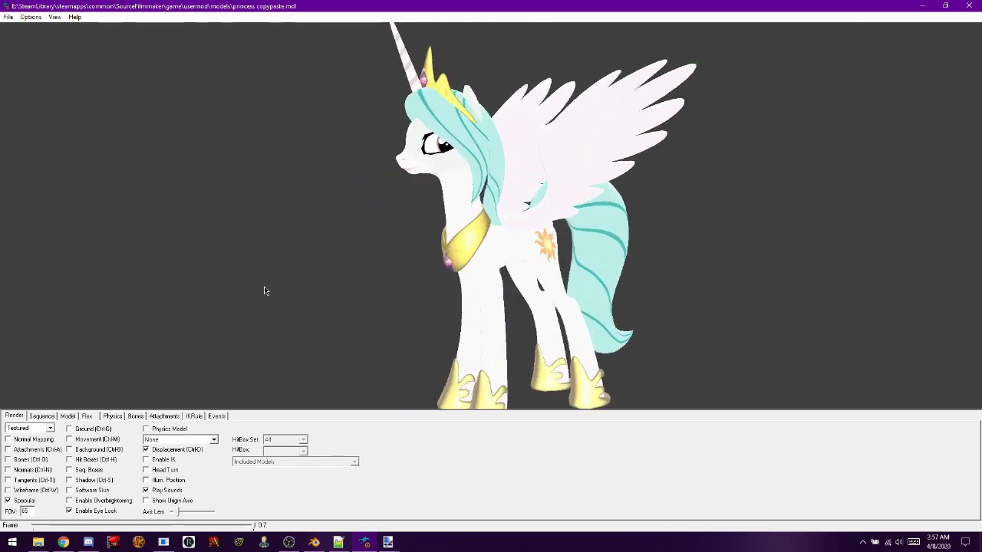
pyautogui.click(69, 512)
pyautogui.moveTo(448, 259)
pyautogui.mouseDown()
pyautogui.moveTo(529, 261)
pyautogui.moveTo(432, 259)
pyautogui.mouseUp()
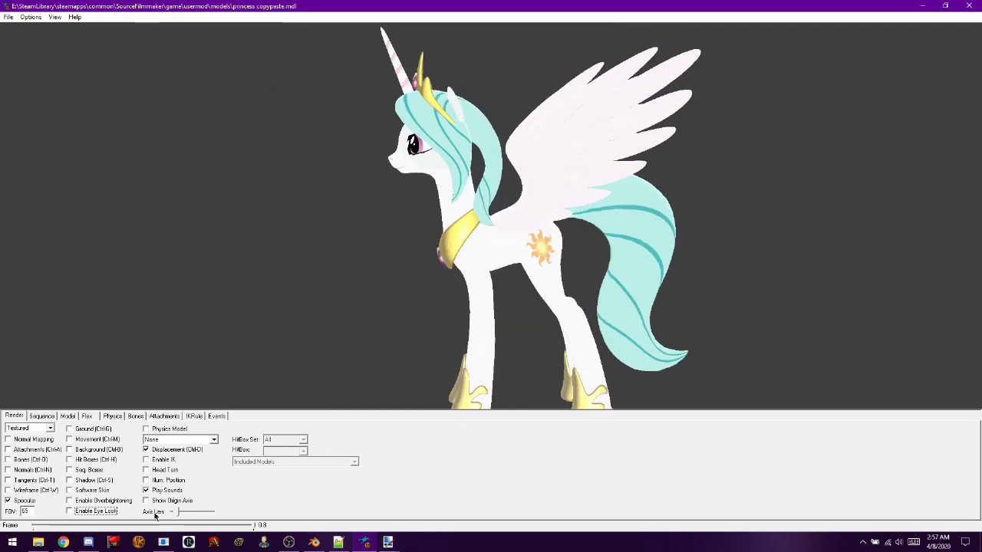
# - Open body.vtf from the Copypaste folder in VTFEdit and import the body image with DXT1 normal and DXT5 alpha formats
pyautogui.click(38, 542)
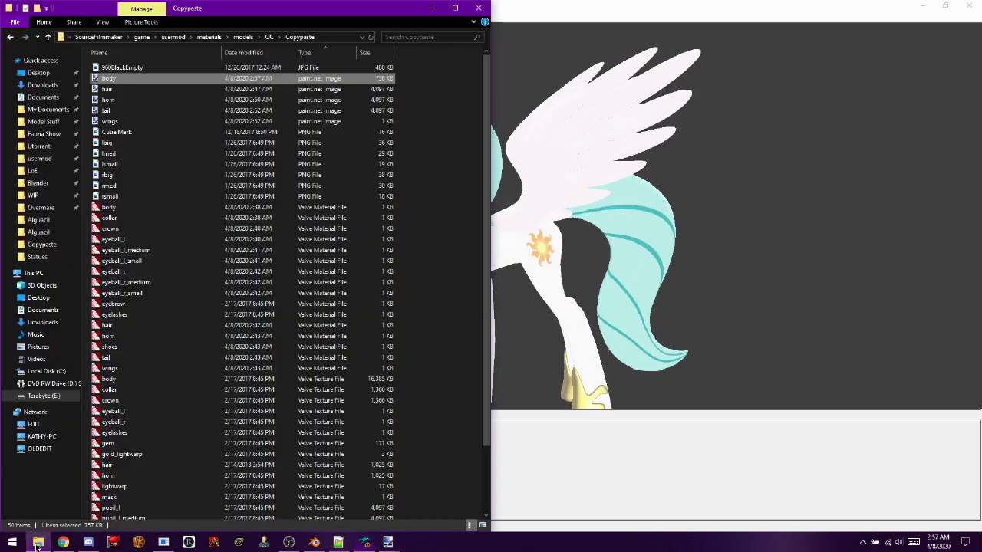
pyautogui.doubleClick(128, 381)
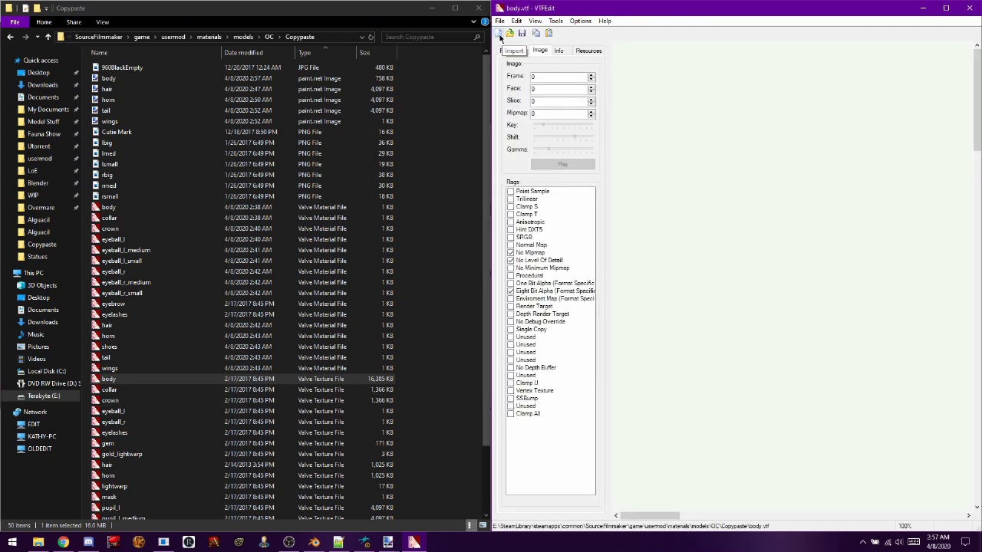
pyautogui.click(499, 34)
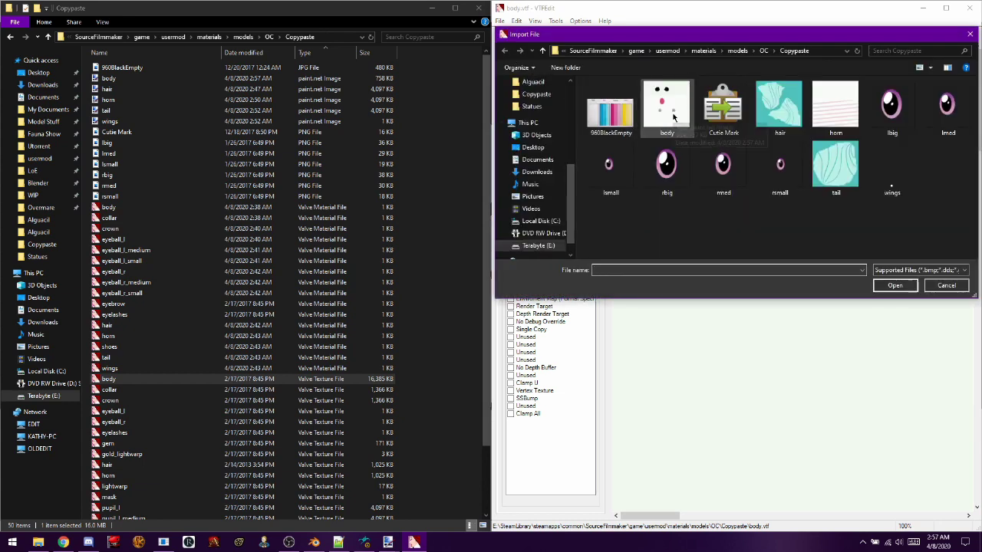
pyautogui.doubleClick(672, 116)
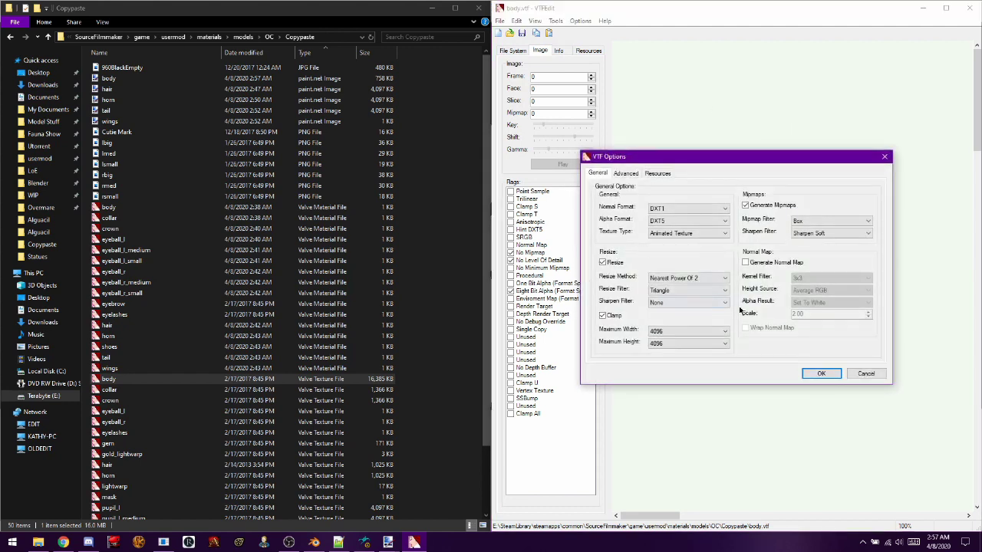
pyautogui.click(814, 373)
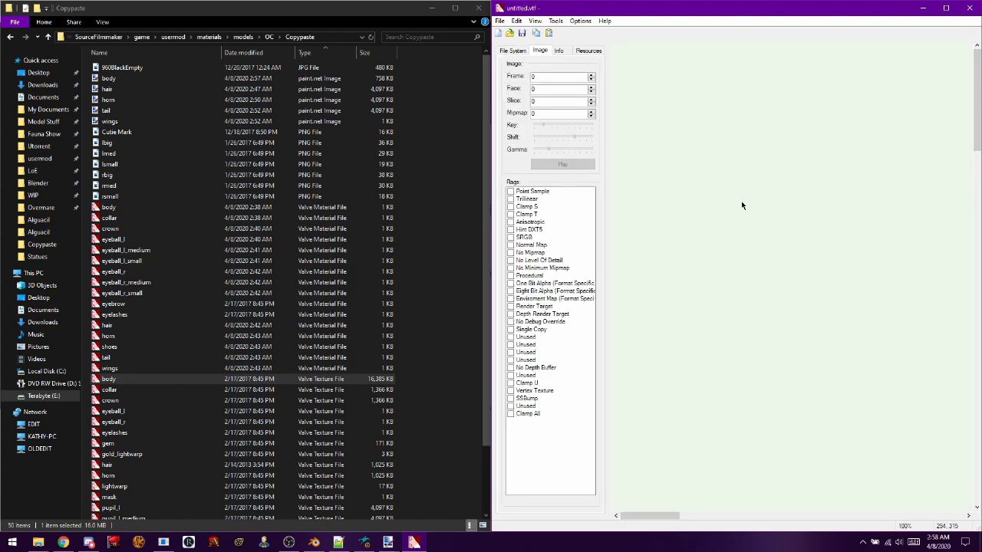
# - Check the Cutie Marks in the imported texture and save it over the existing body.vtf
pyautogui.rightClick(741, 201)
pyautogui.click(748, 220)
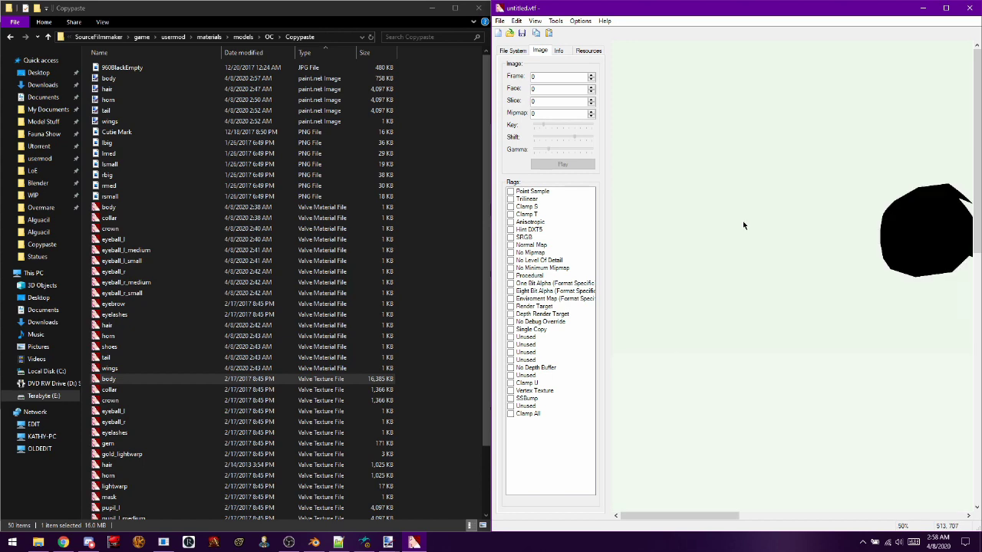
pyautogui.rightClick(742, 223)
pyautogui.click(745, 236)
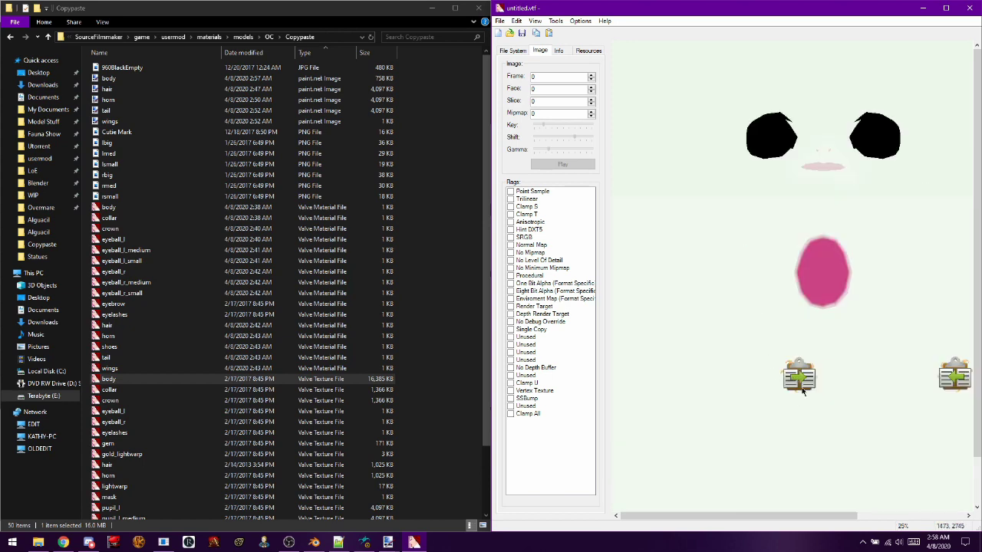
pyautogui.click(519, 33)
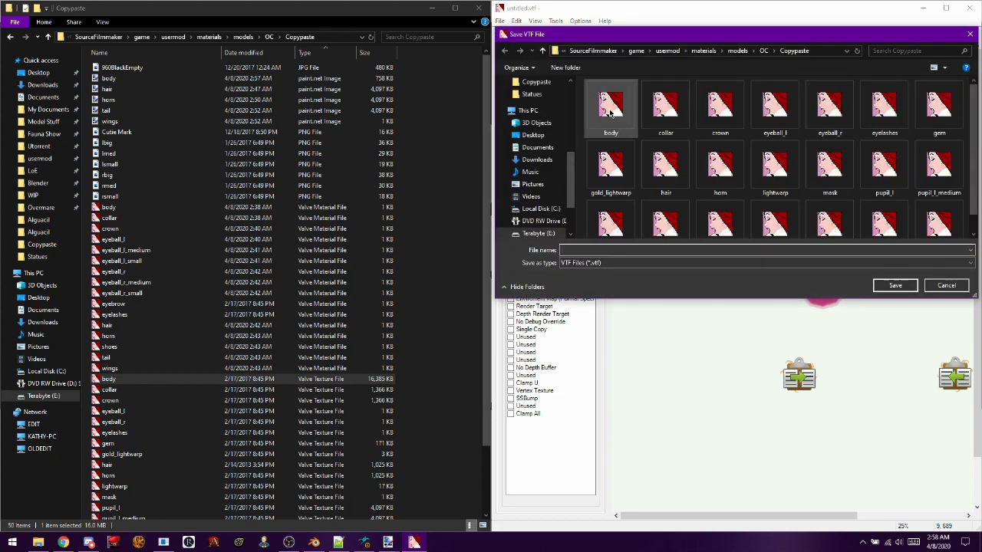
pyautogui.doubleClick(610, 112)
pyautogui.click(521, 278)
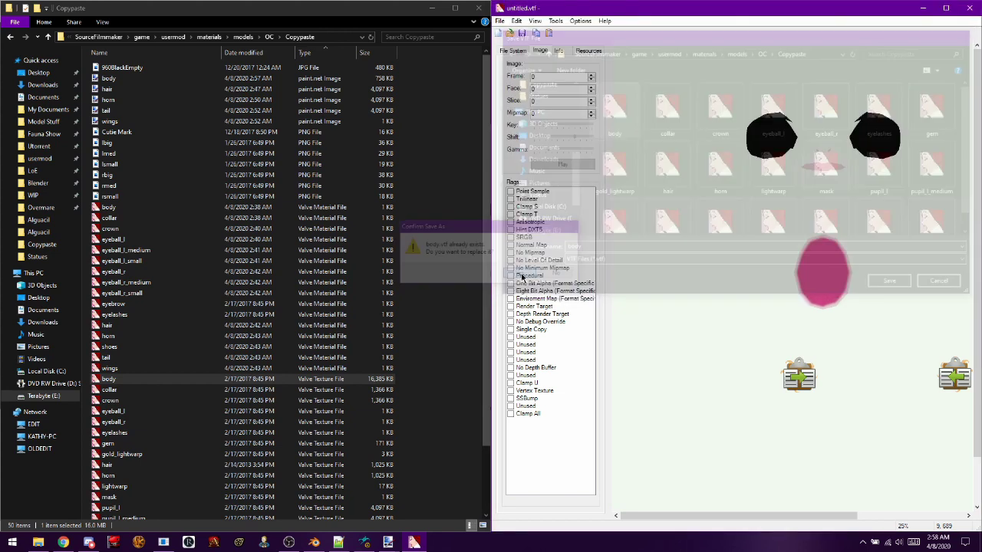
# - Switch to the model viewer, refresh the princess copypaste model and inspect the mark on its flank up close
pyautogui.click(366, 542)
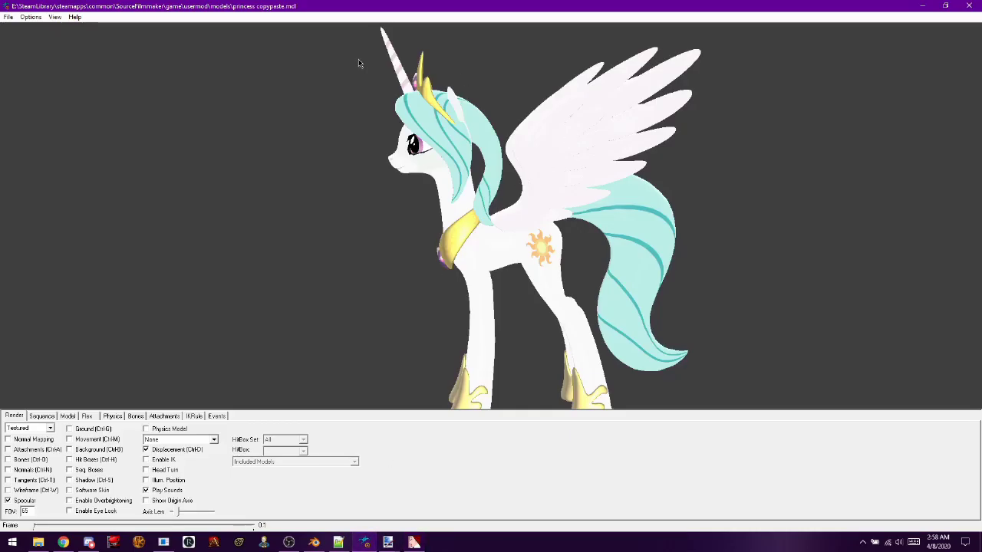
pyautogui.click(8, 16)
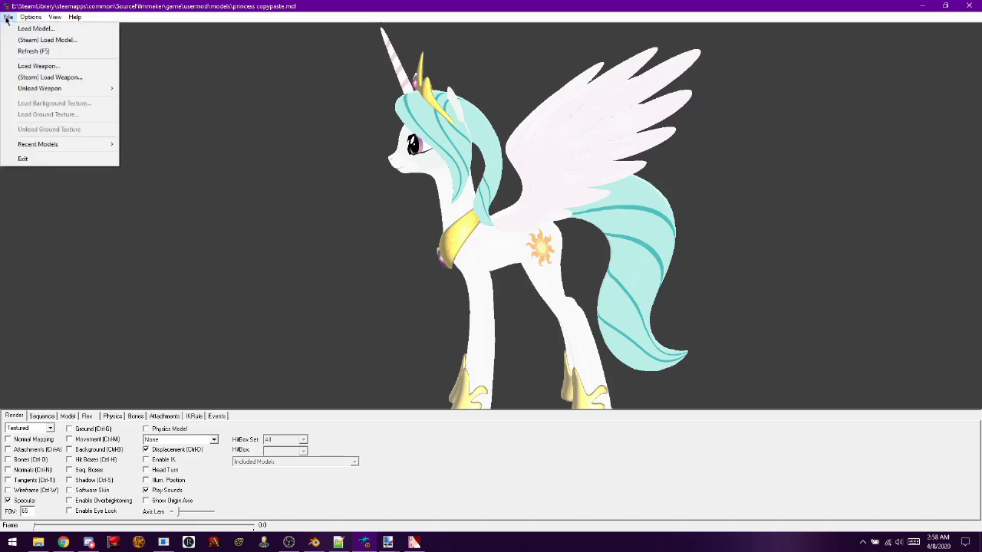
pyautogui.click(31, 51)
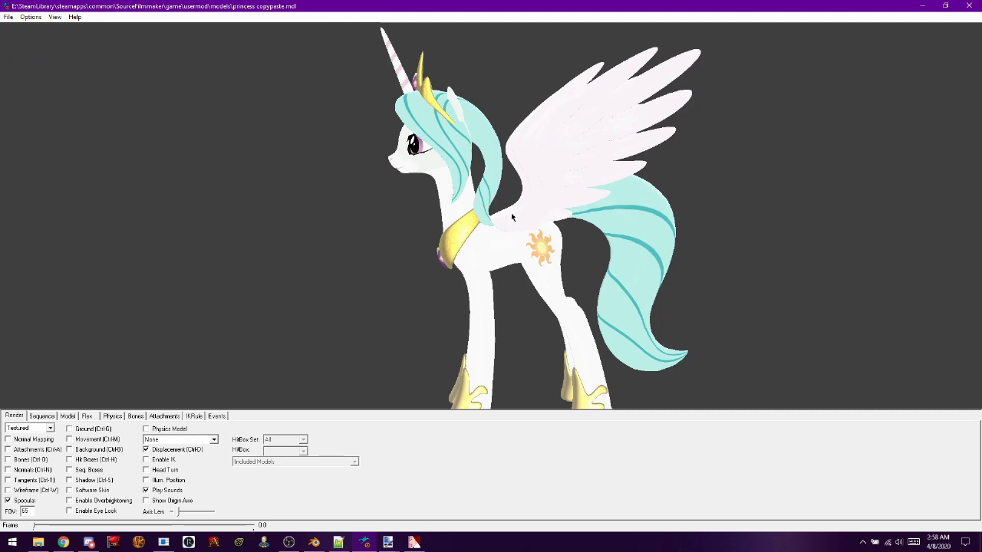
pyautogui.moveTo(506, 250)
pyautogui.mouseDown()
pyautogui.moveTo(500, 256)
pyautogui.moveTo(506, 252)
pyautogui.mouseUp()
pyautogui.moveTo(522, 274); pyautogui.dragTo(523, 242, button='right')
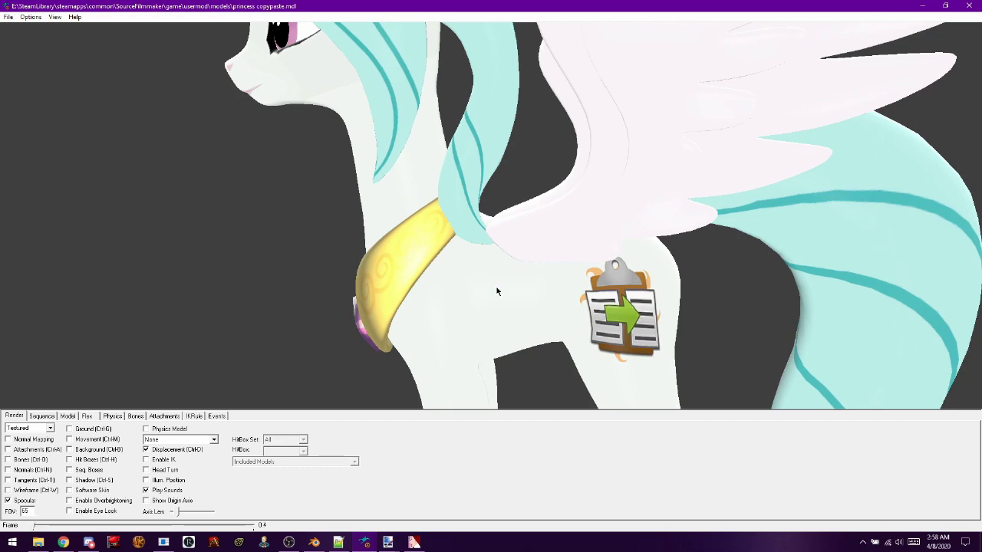
# - Switch to body.tga in paint.net and roll its history back to before the second Cutie Mark layer was added
pyautogui.click(388, 542)
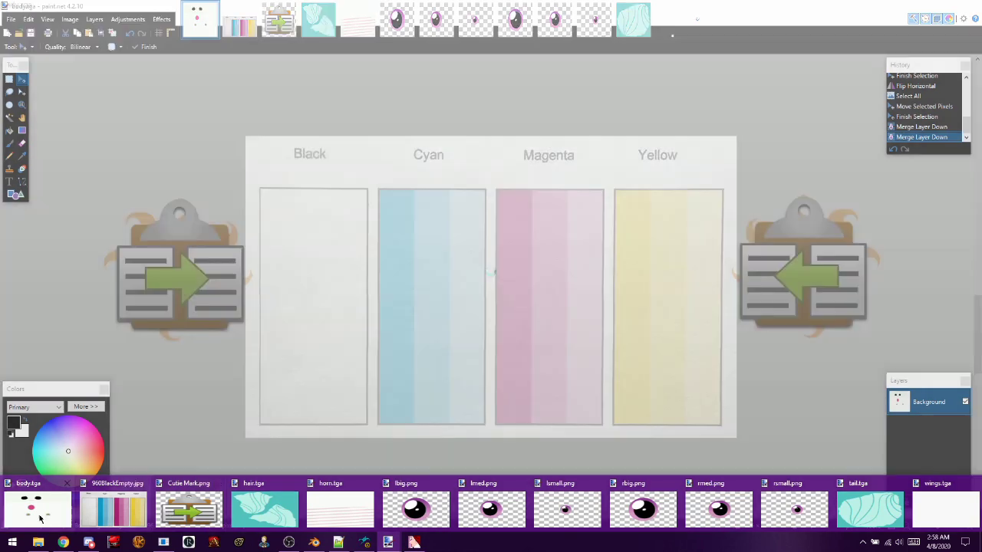
pyautogui.click(40, 519)
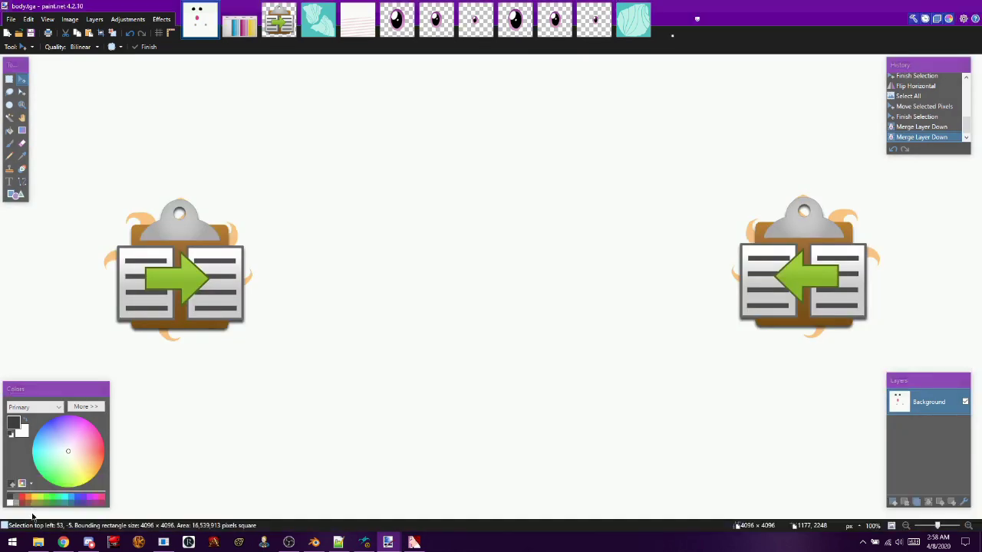
pyautogui.click(936, 117)
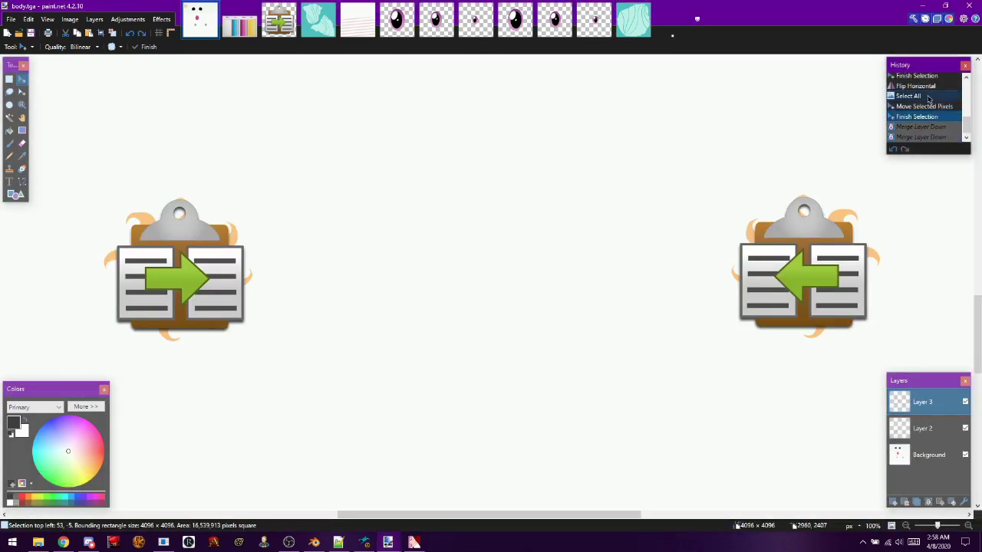
pyautogui.scroll(1, 927, 87)
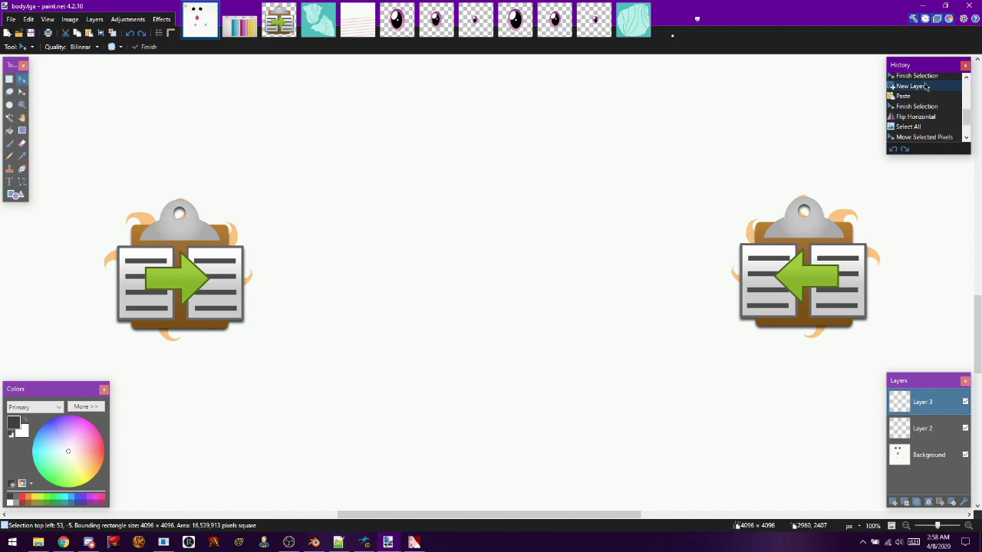
pyautogui.click(925, 86)
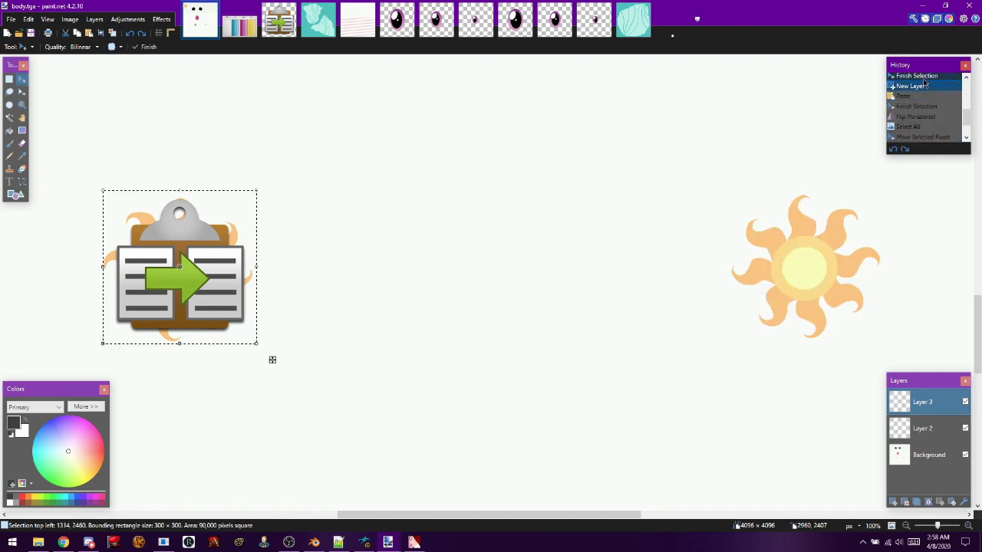
pyautogui.click(920, 76)
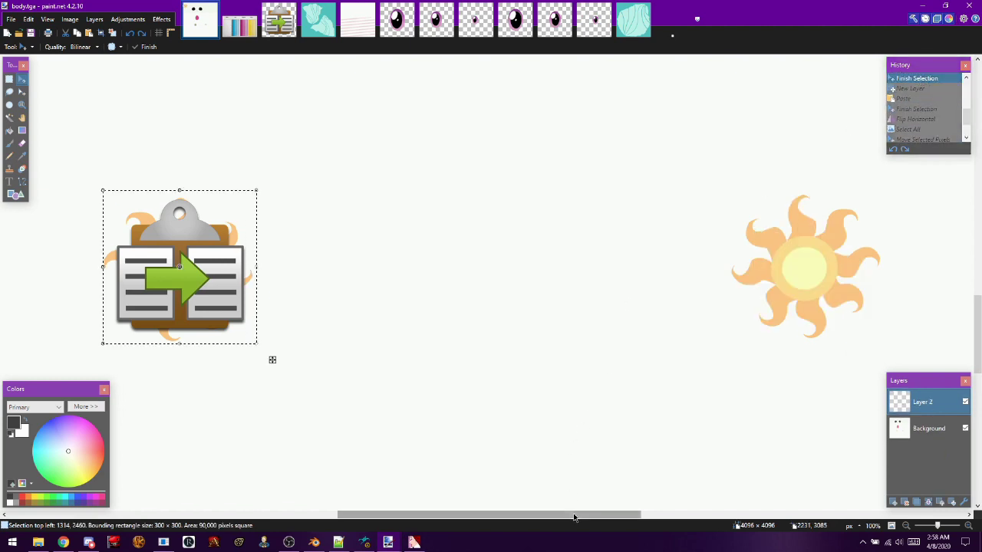
# - Shrink the Cutie Mark on Layer 2 to about 208 × 211 pixels and centre it over the left sun mark
pyautogui.moveTo(574, 518); pyautogui.dragTo(501, 518)
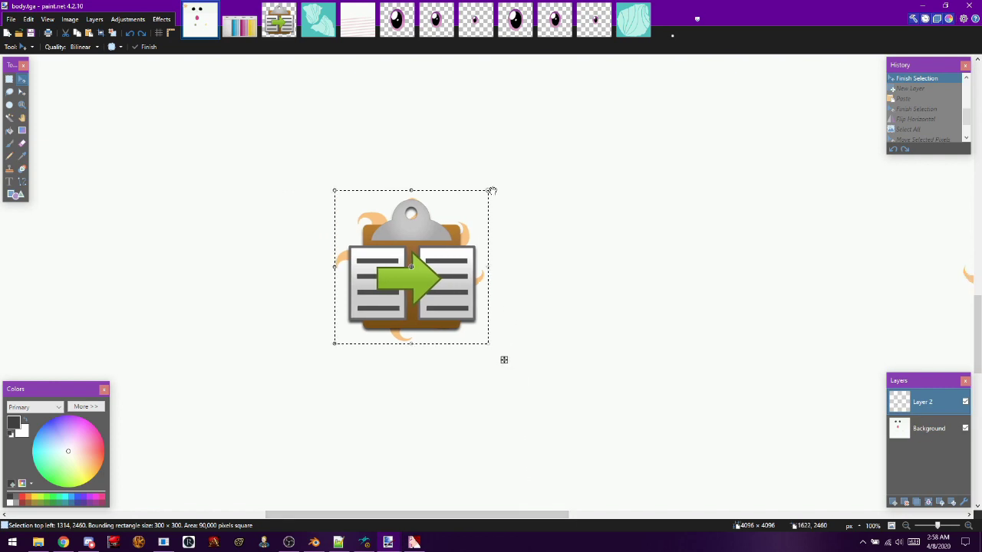
pyautogui.moveTo(489, 190); pyautogui.dragTo(443, 237)
pyautogui.moveTo(410, 310); pyautogui.dragTo(434, 289)
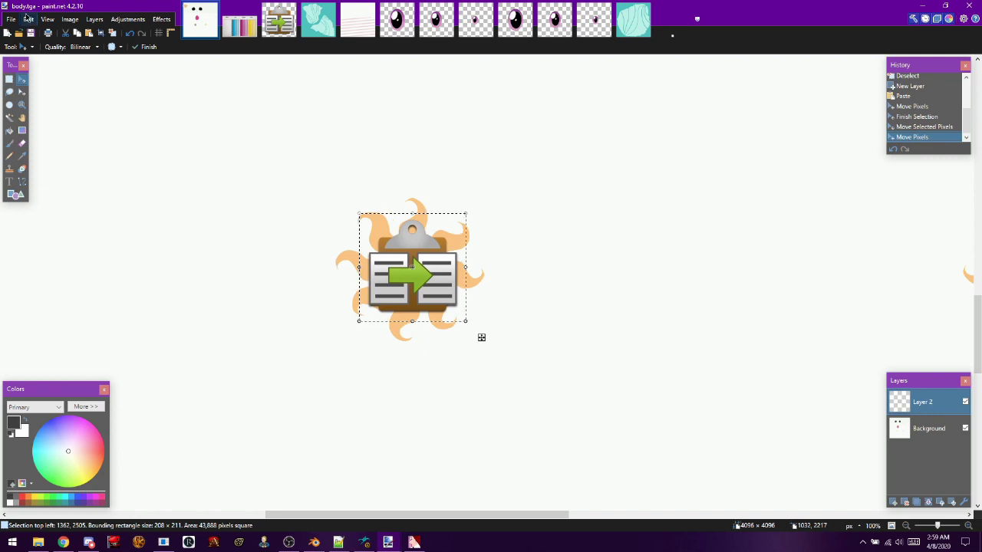
# - Copy the resized Cutie Mark, paste it into a new layer and flip that layer horizontally
pyautogui.click(29, 19)
pyautogui.click(43, 73)
pyautogui.click(29, 19)
pyautogui.click(54, 109)
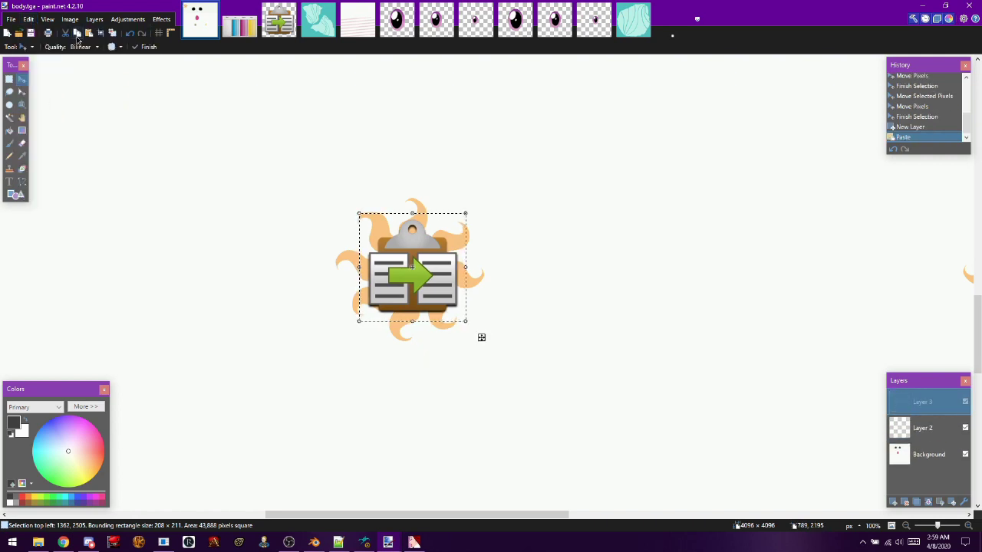
pyautogui.click(95, 19)
pyautogui.click(119, 101)
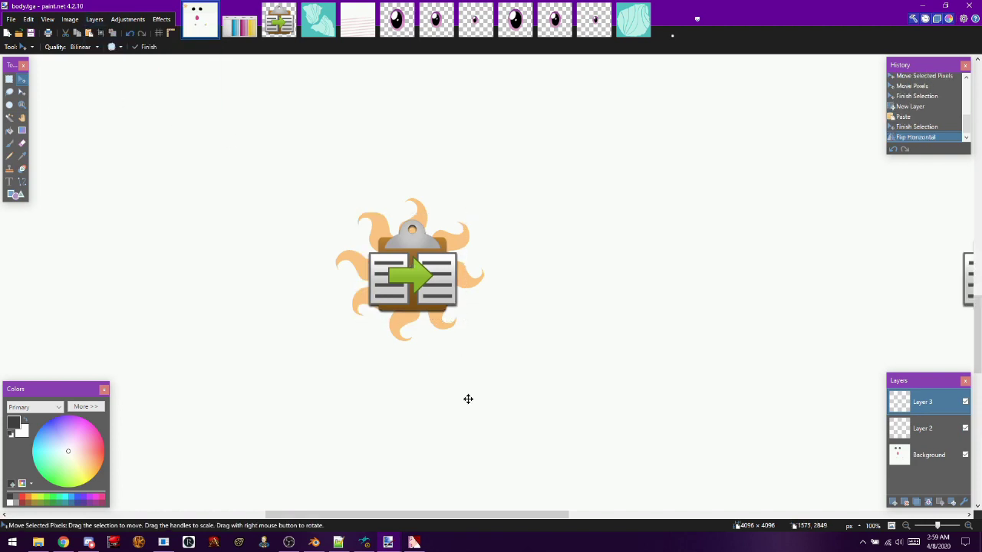
# - Select the entire flipped layer and move its smaller Cutie Mark to centre it over the right sun mark
pyautogui.moveTo(490, 514); pyautogui.dragTo(497, 518)
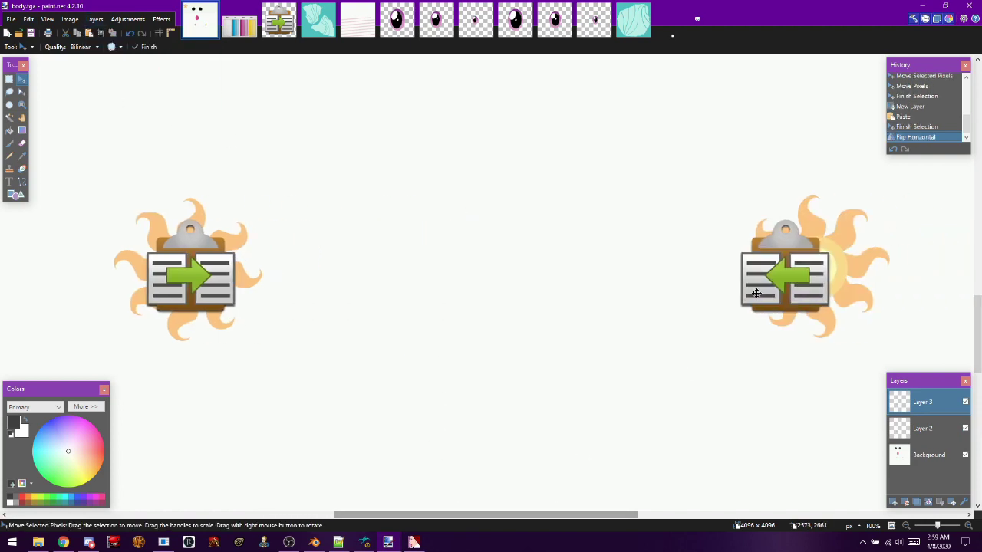
pyautogui.hotkey('ctrl', 'a')
pyautogui.moveTo(774, 286); pyautogui.dragTo(799, 286)
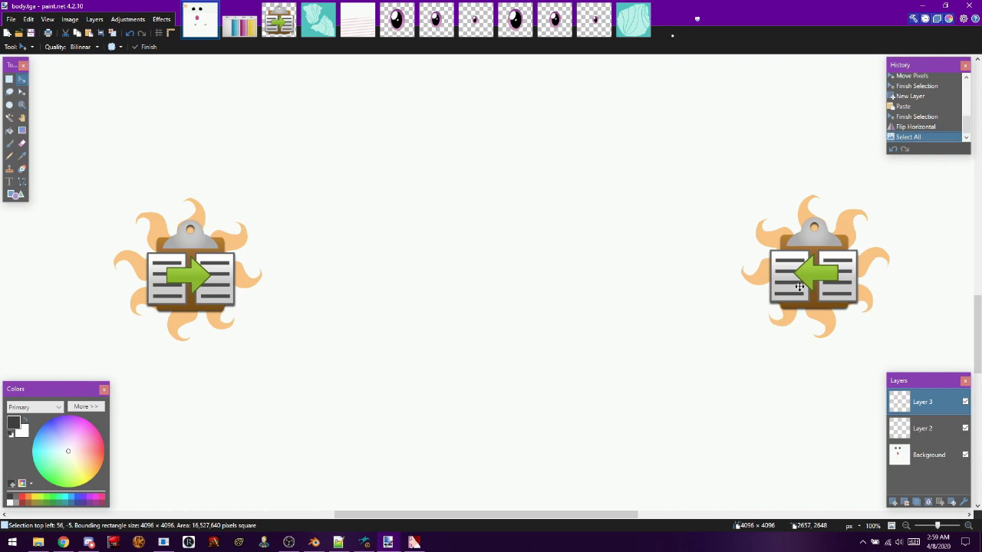
pyautogui.moveTo(799, 286); pyautogui.dragTo(799, 286)
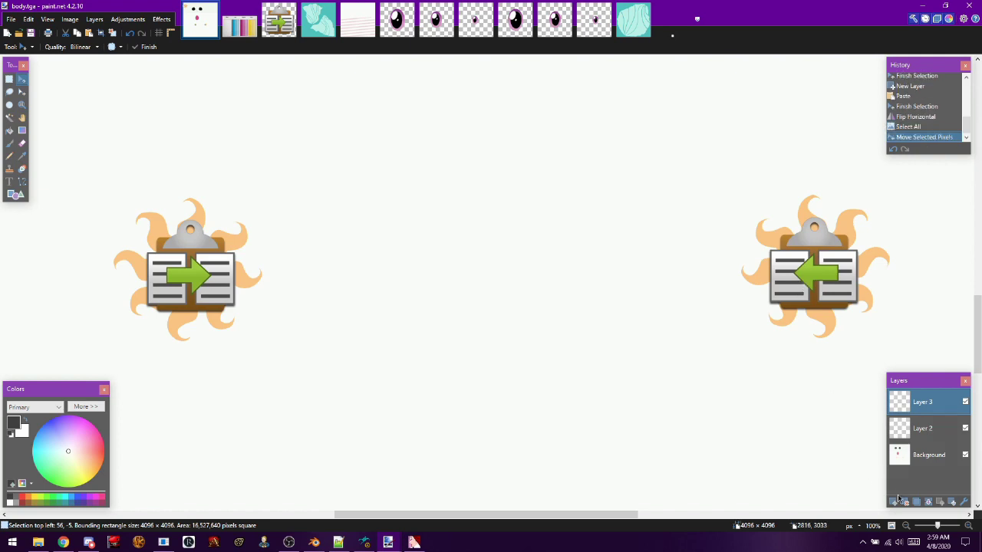
# - Merge Layer 3 and Layer 2 down into the background and save the updated body.tga
pyautogui.click(929, 503)
pyautogui.click(929, 503)
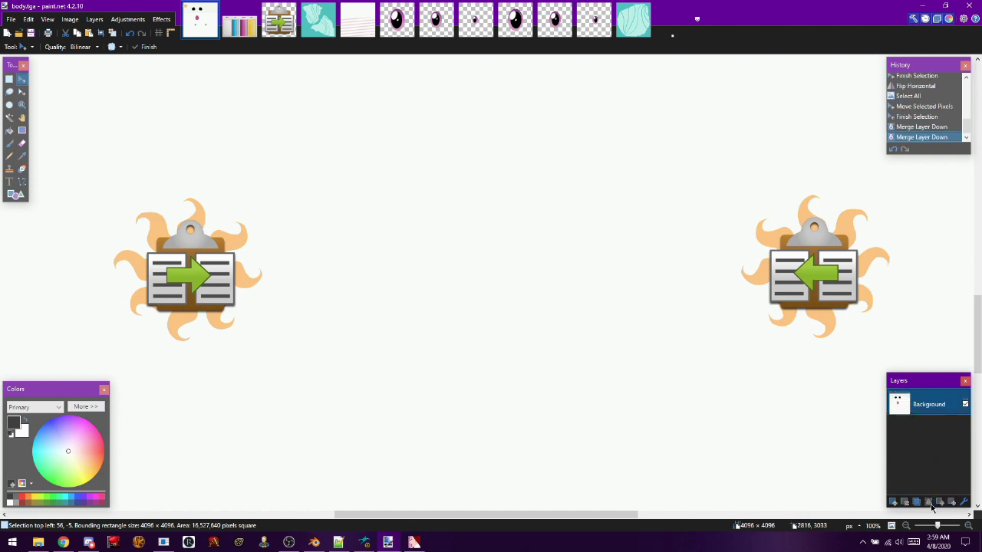
pyautogui.hotkey('ctrl', 's')
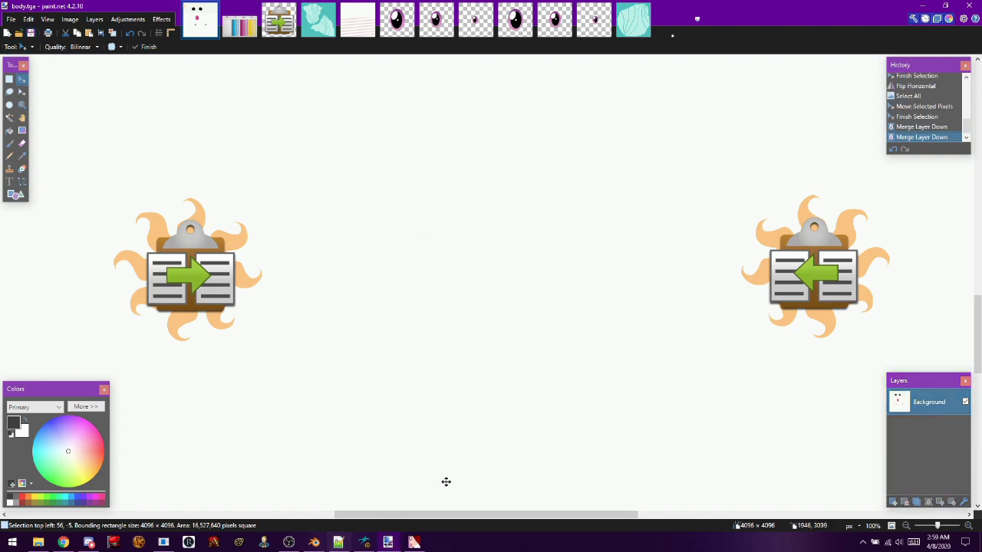
# - Switch to VTFEdit, import the revised body image with the same DXT1 and DXT5 formats, and overwrite body.vtf with it
pyautogui.click(414, 543)
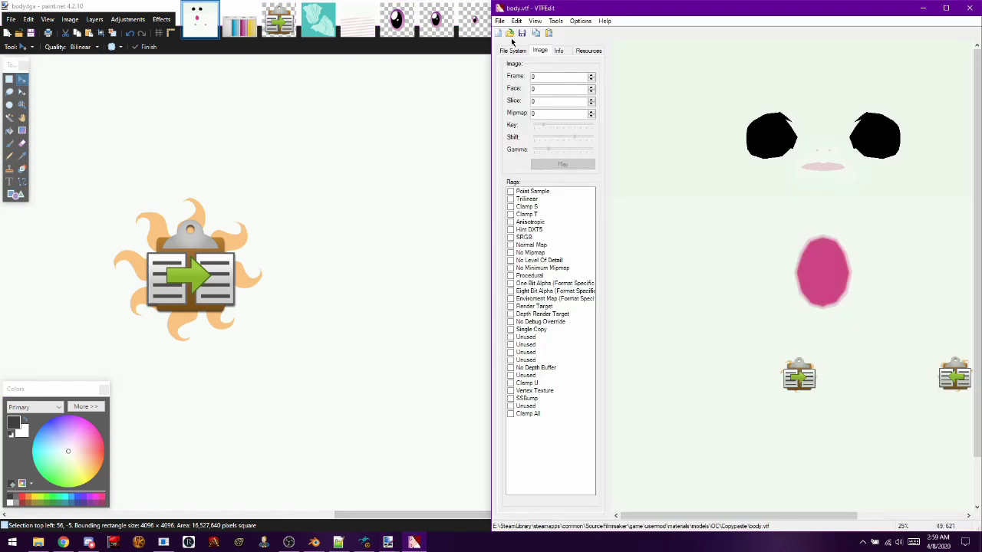
pyautogui.click(497, 33)
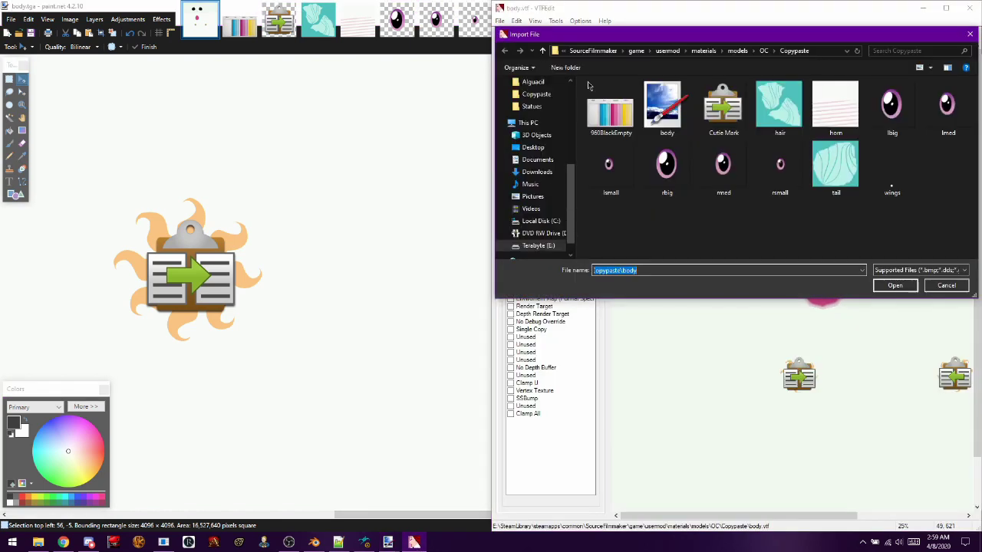
pyautogui.doubleClick(664, 110)
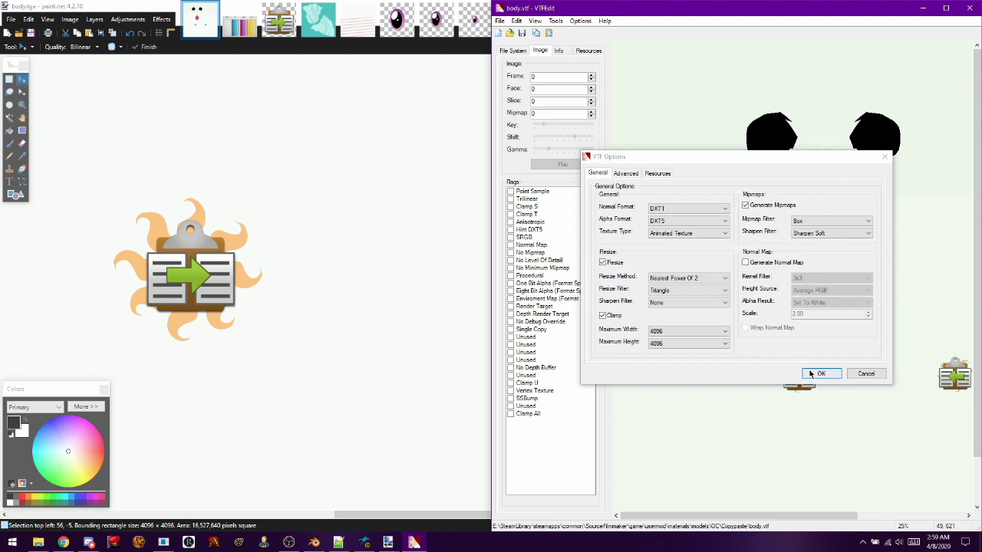
pyautogui.click(813, 373)
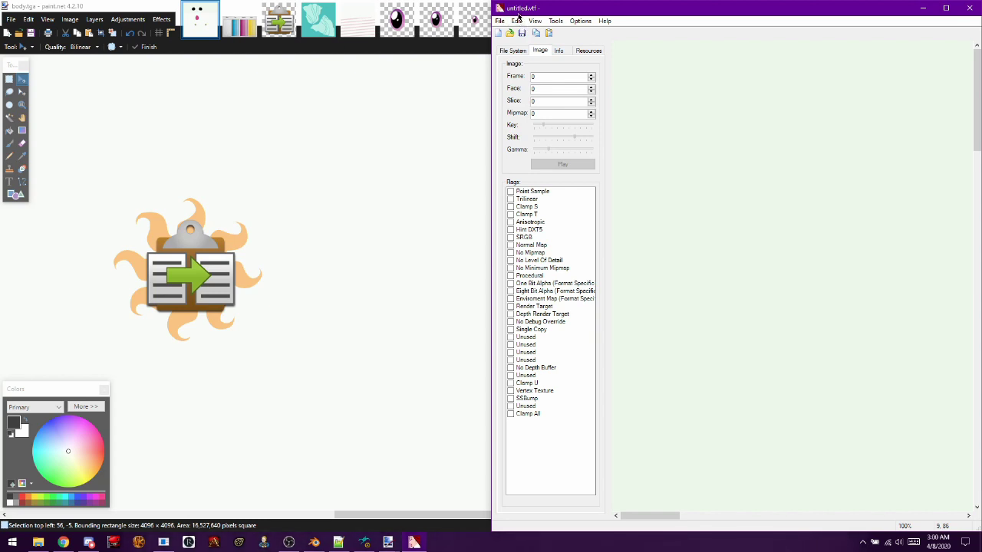
pyautogui.click(523, 35)
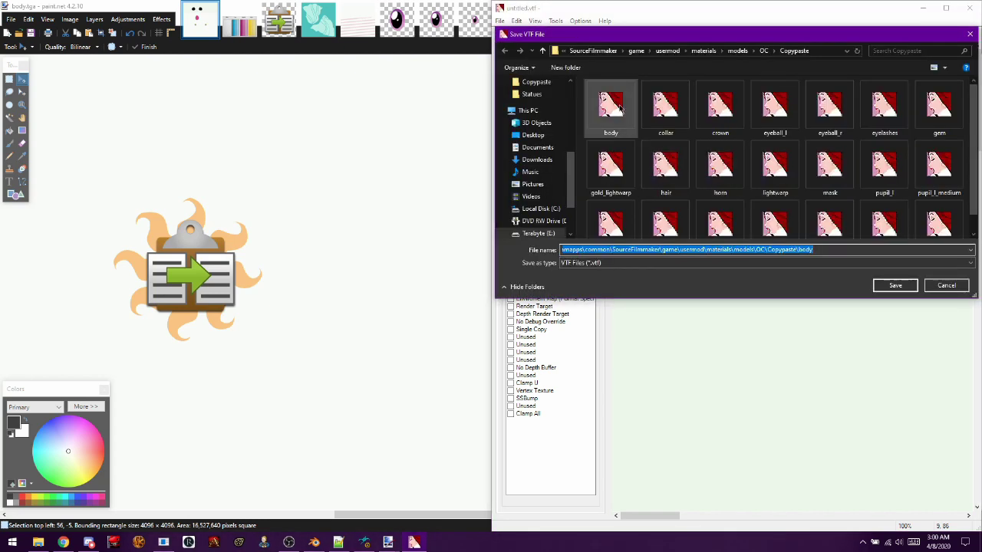
pyautogui.doubleClick(619, 107)
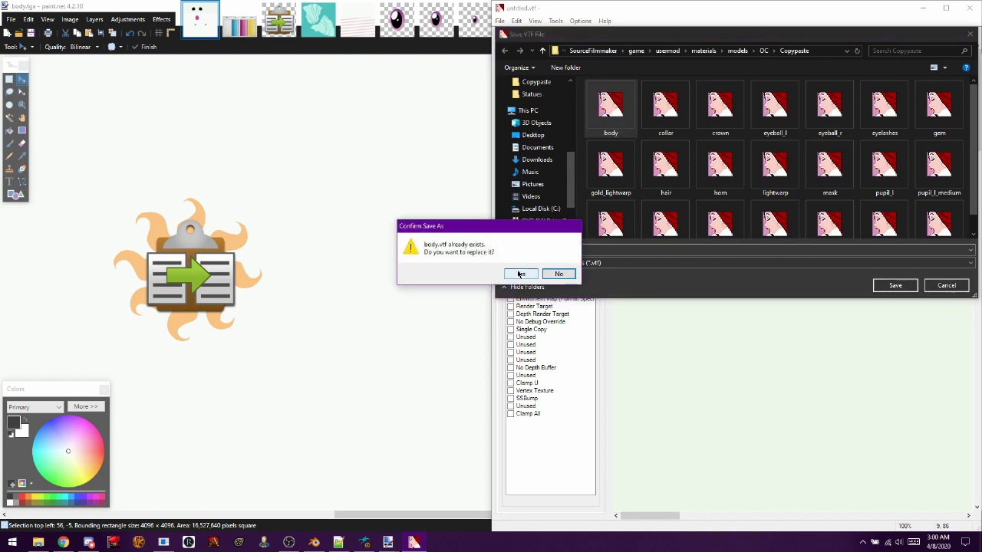
pyautogui.click(520, 273)
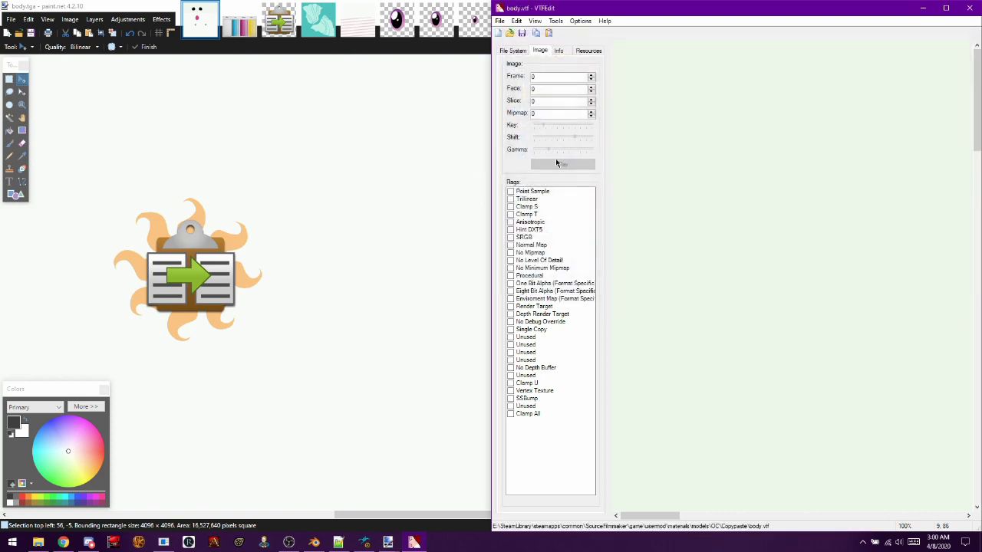
# - Switch to the model viewer, reload the model's textures and examine the resized Cutie Mark on the flank
pyautogui.click(364, 542)
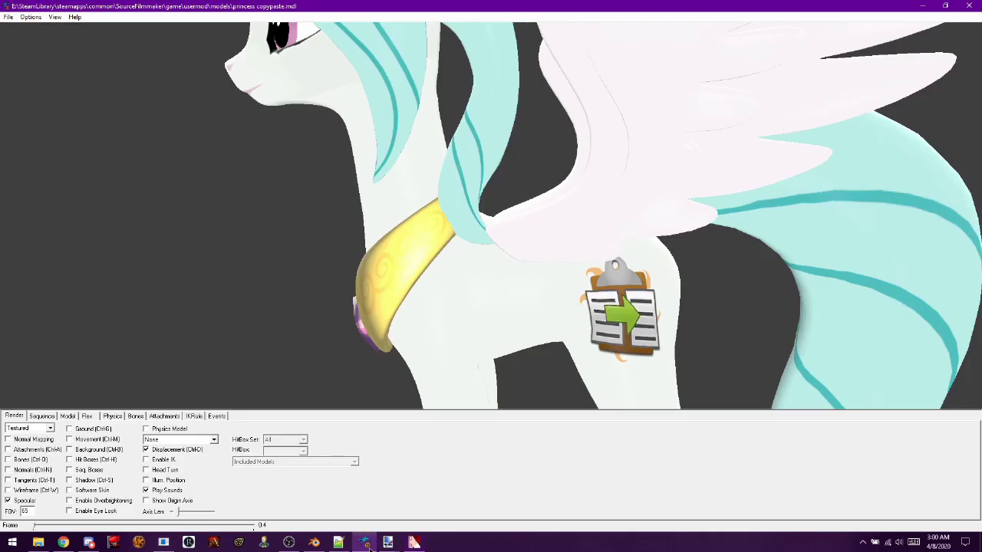
pyautogui.click(9, 17)
pyautogui.click(30, 51)
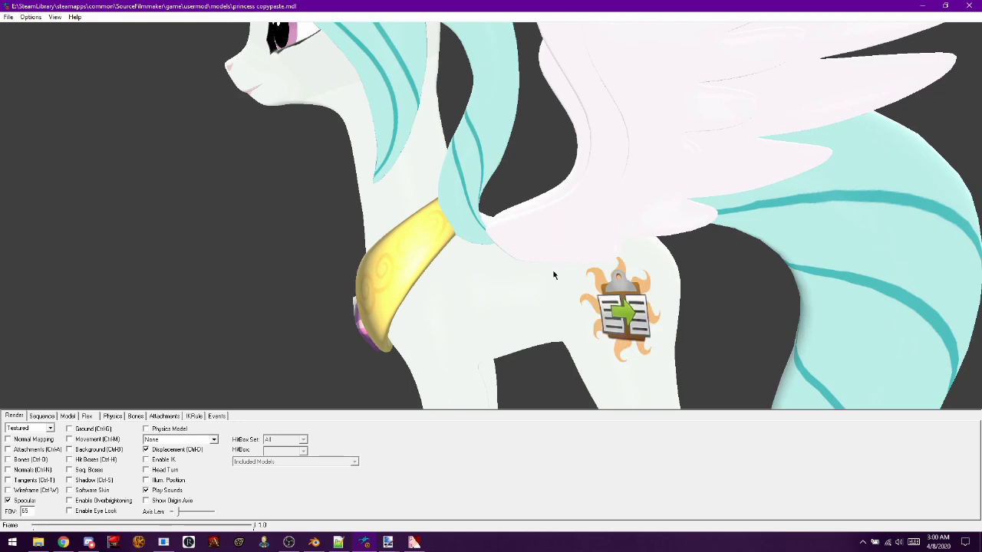
pyautogui.moveTo(544, 287); pyautogui.dragTo(523, 317, button='right')
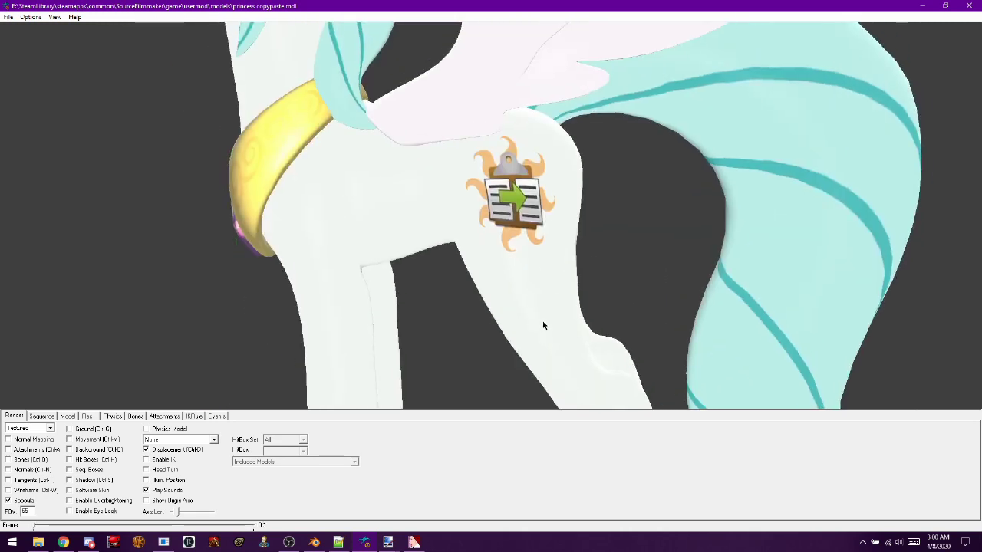
# - Switch back to body.tga in paint.net and undo both layer merges
pyautogui.click(388, 542)
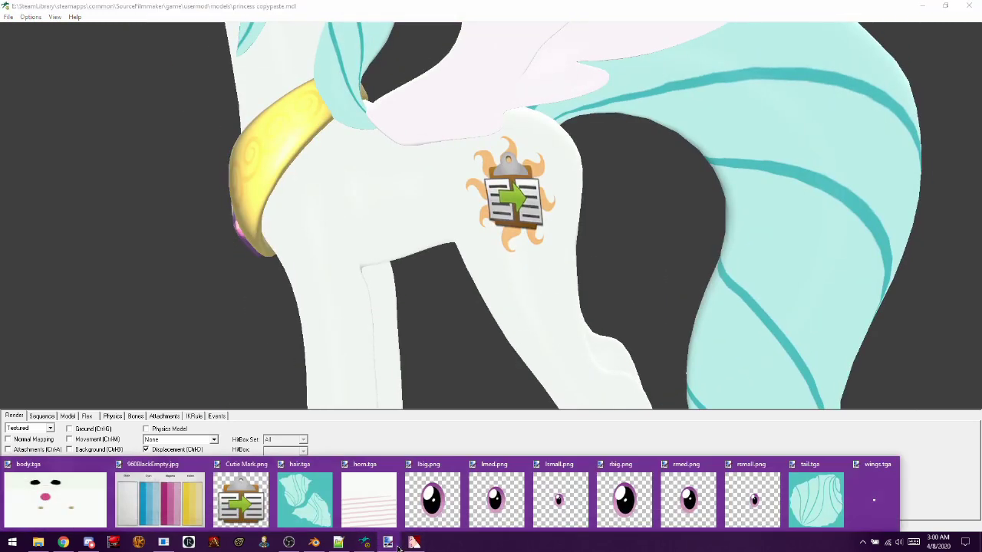
pyautogui.click(55, 499)
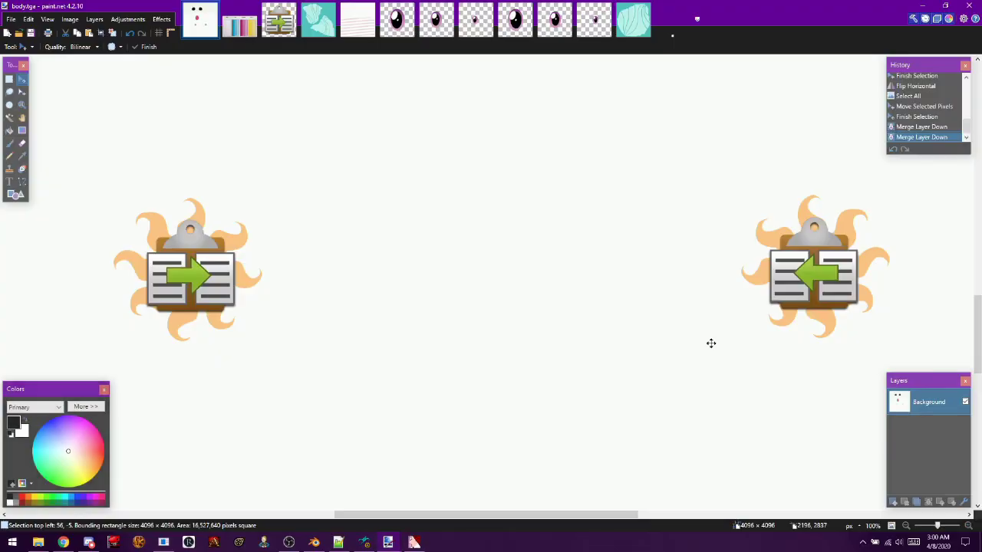
pyautogui.click(919, 116)
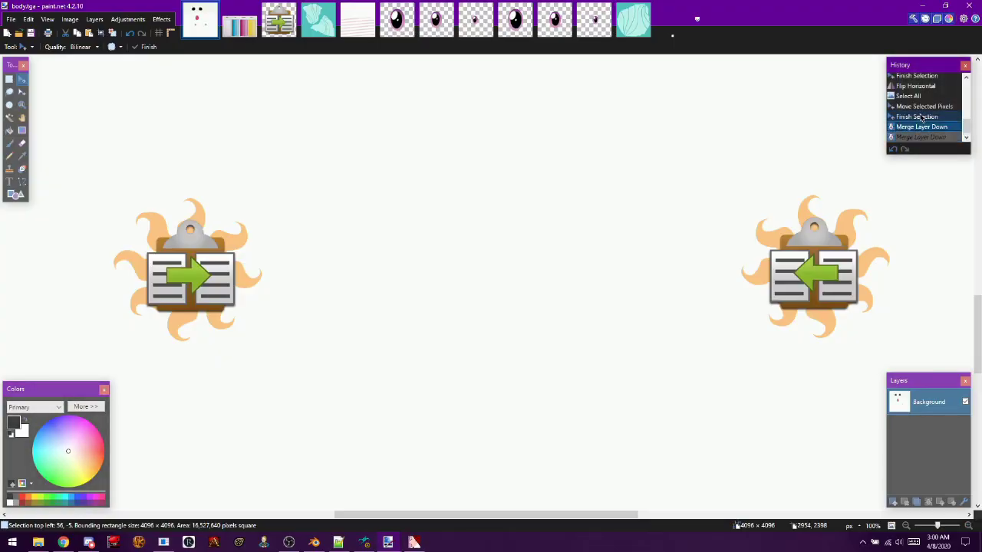
pyautogui.hotkey('ctrl', '-')
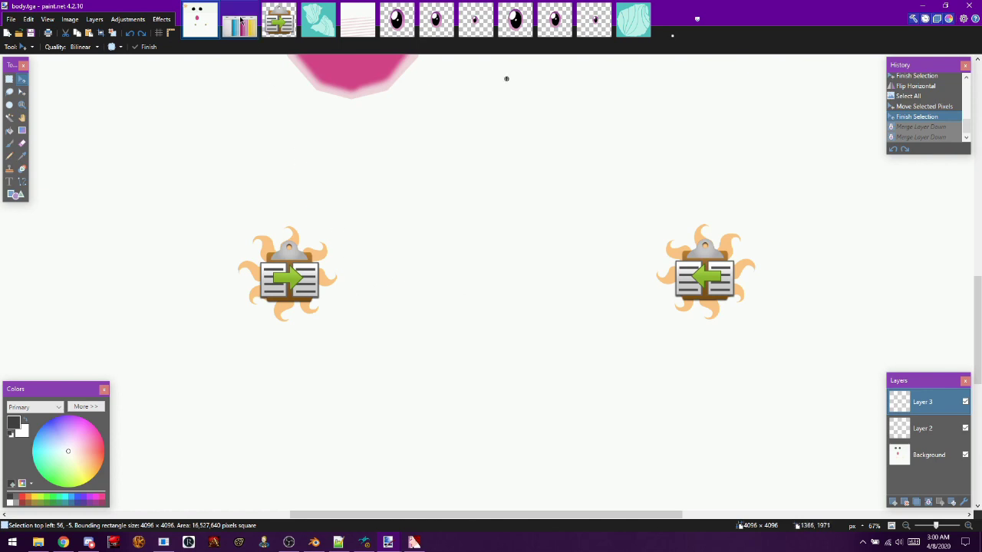
# - Sample the light grey paper colour from 960BlackEmpty.jpg as the primary colour and return to body.tga
pyautogui.click(240, 20)
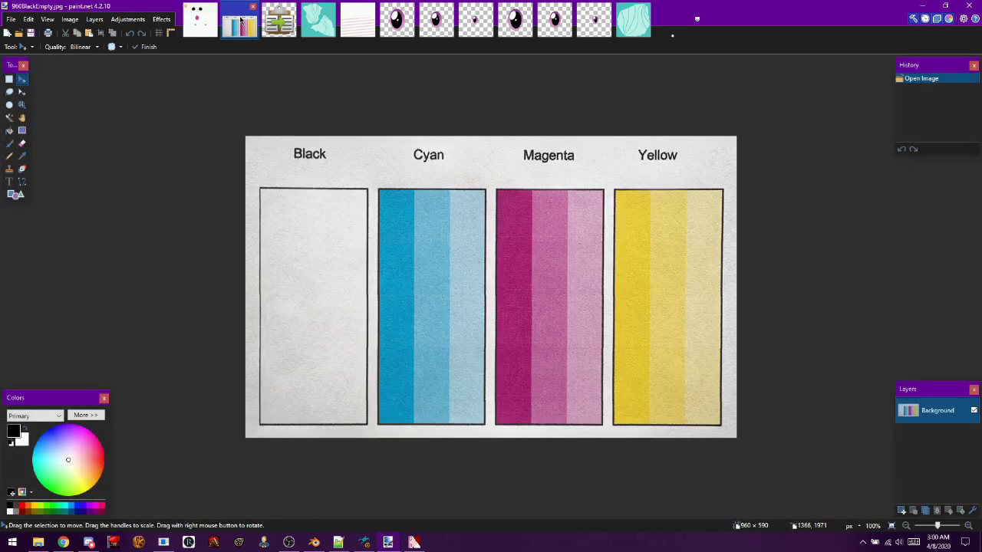
pyautogui.click(23, 156)
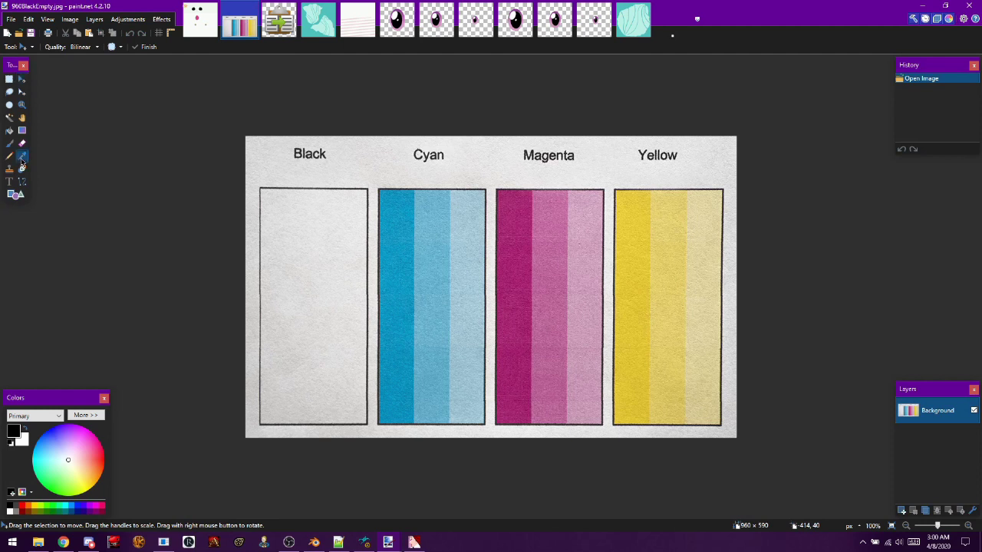
pyautogui.click(476, 164)
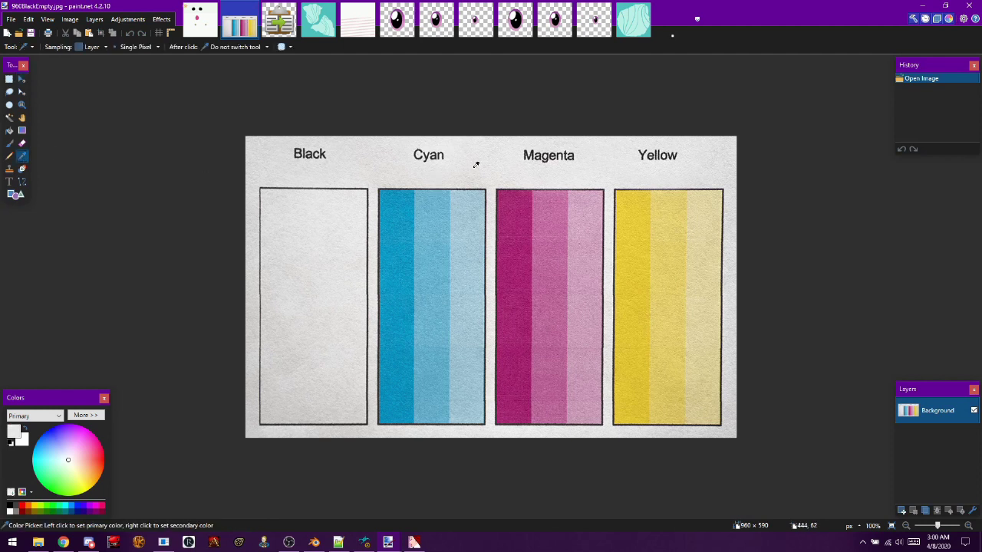
pyautogui.click(210, 31)
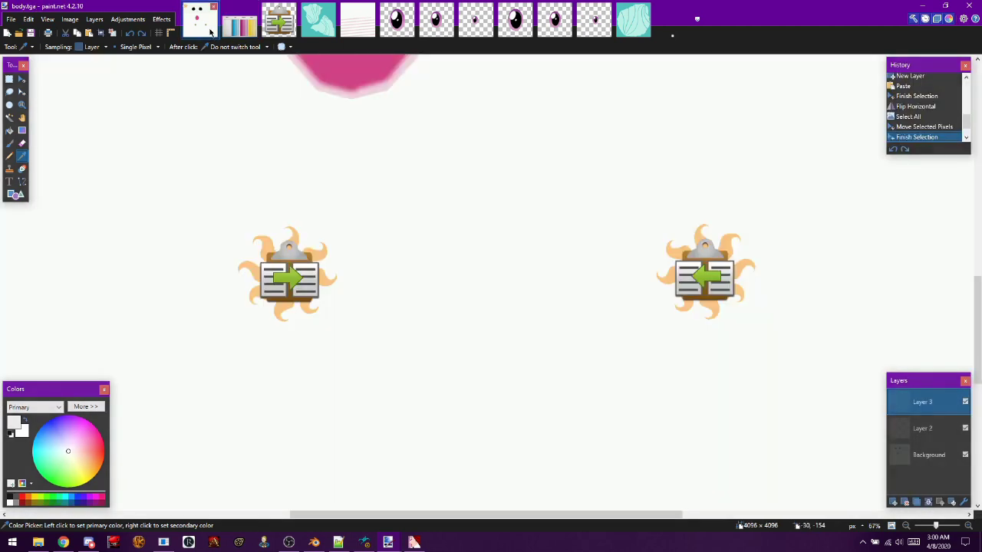
# - Select a rectangle of about 1660 × 406 px around both marks and fill it with light grey on the Background layer at 100% tolerance
pyautogui.click(9, 79)
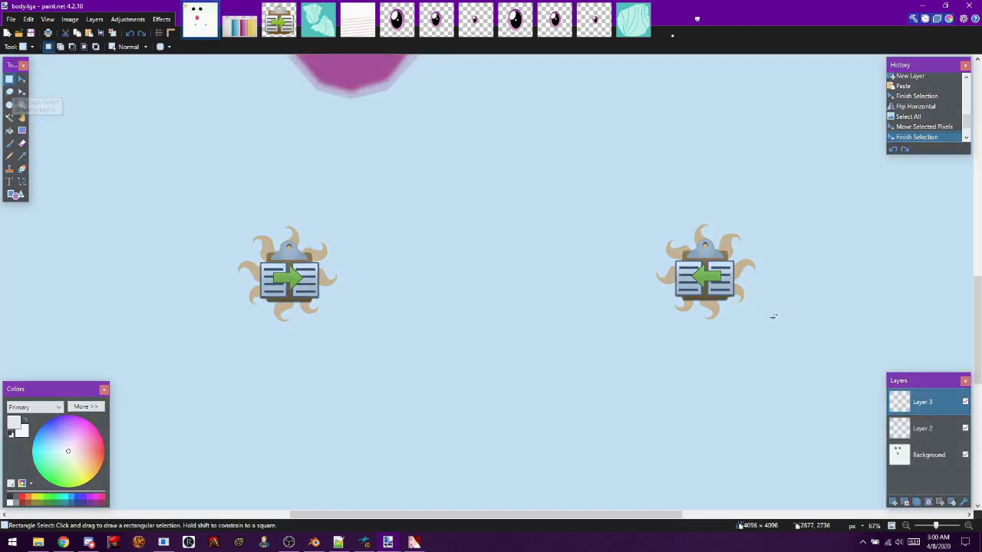
pyautogui.moveTo(778, 344); pyautogui.dragTo(213, 207)
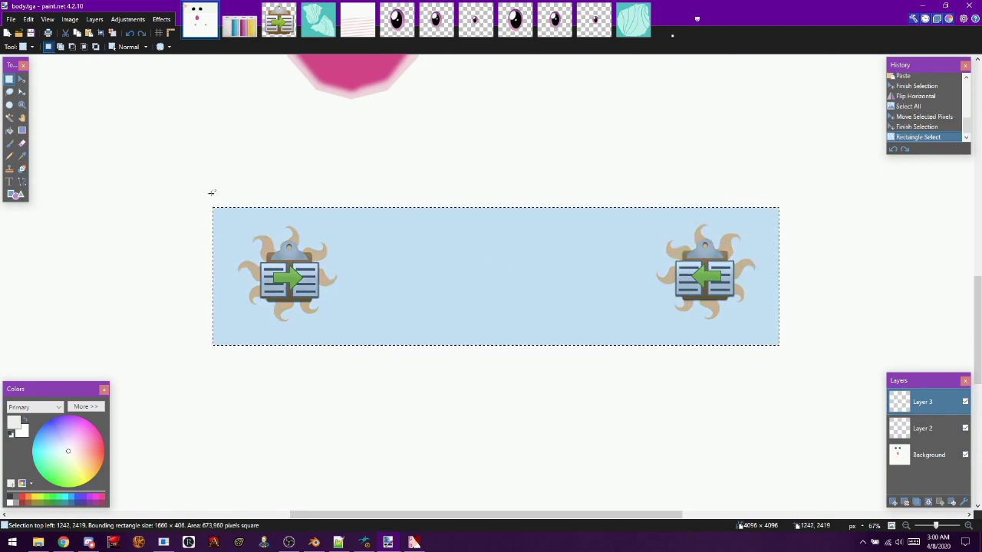
pyautogui.click(10, 131)
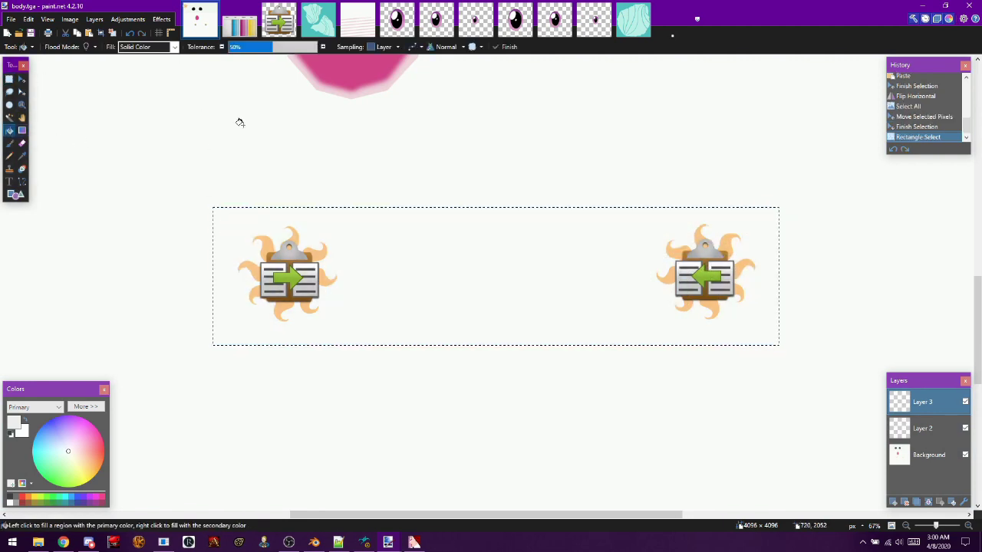
pyautogui.moveTo(244, 50); pyautogui.dragTo(319, 50)
pyautogui.click(573, 277)
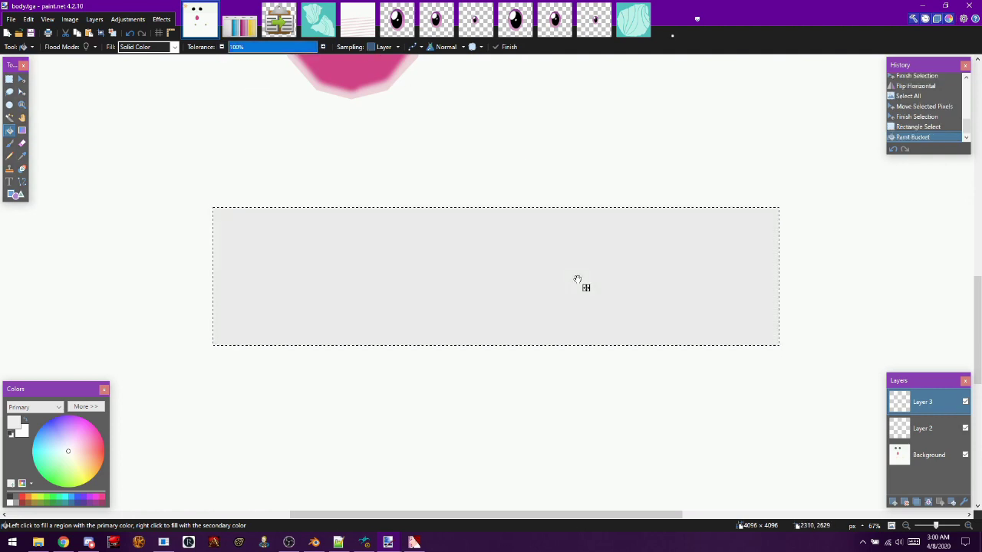
pyautogui.click(893, 148)
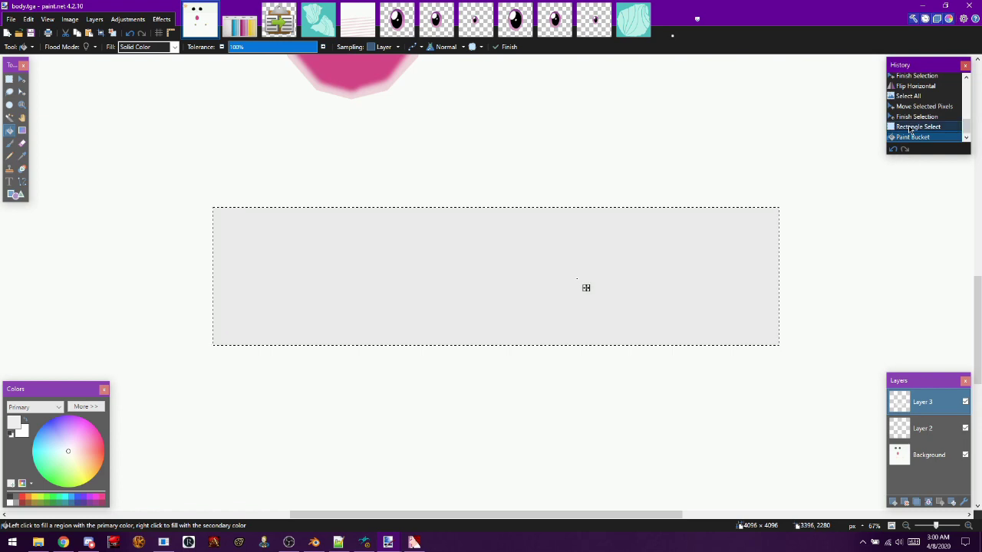
pyautogui.click(928, 455)
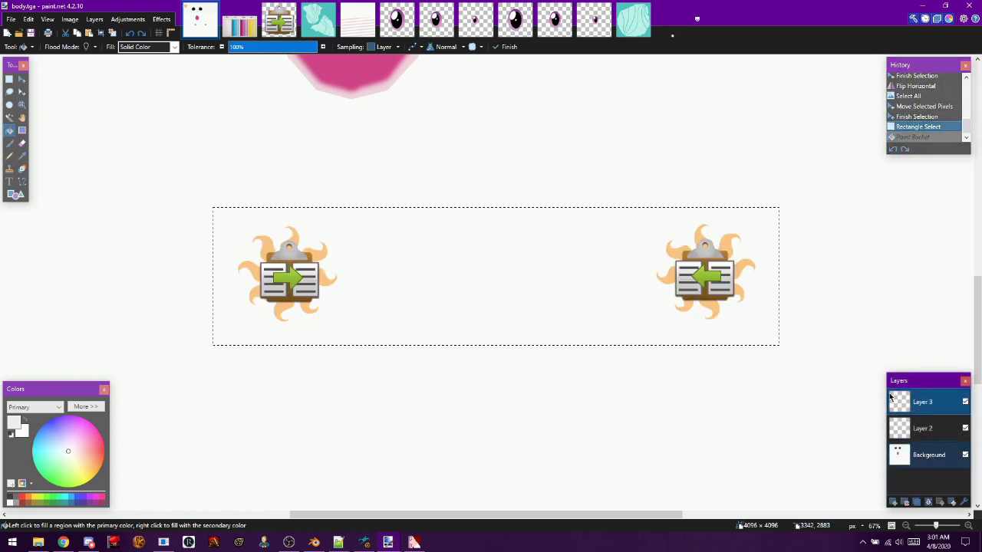
pyautogui.click(516, 305)
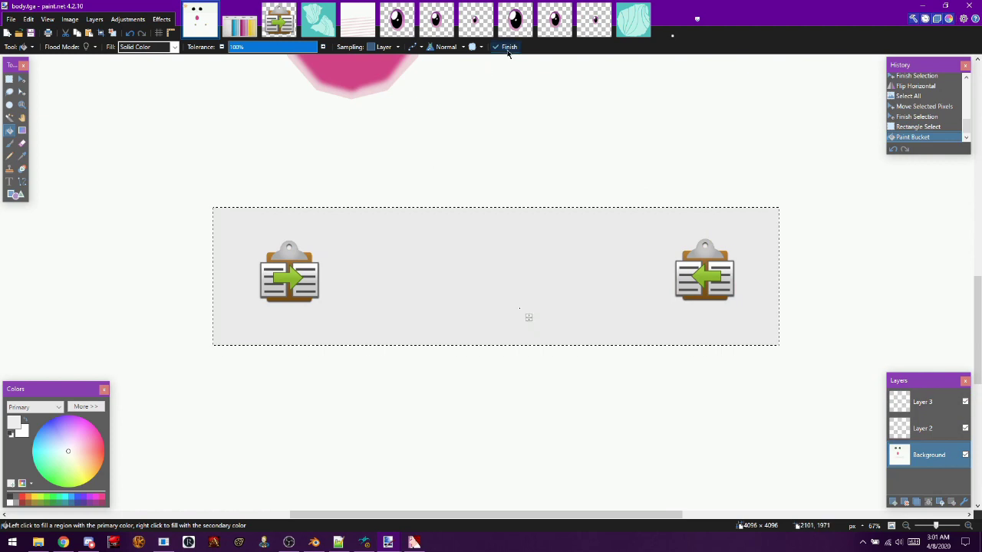
pyautogui.click(507, 48)
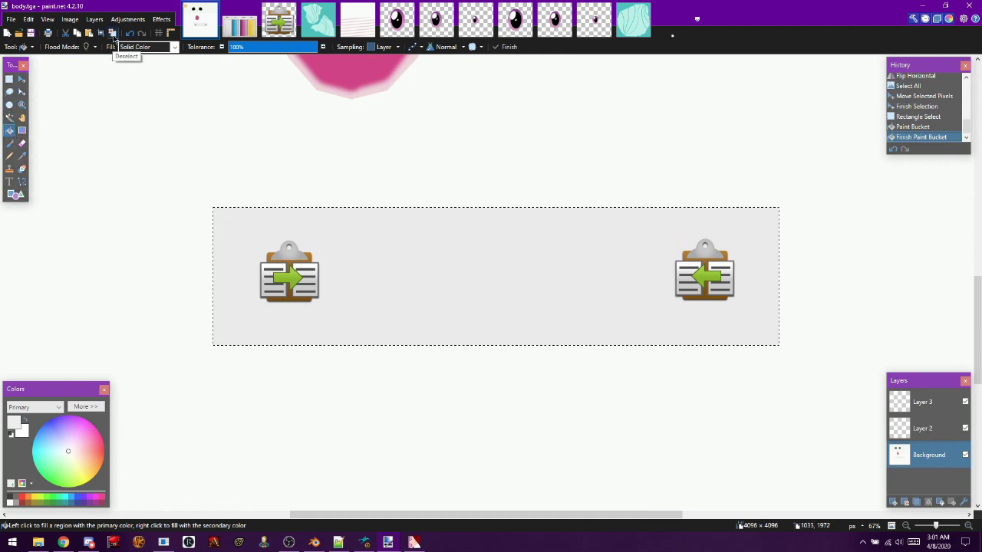
# - Undo the stray extra fill and deselect the rectangle around the Cutie Marks
pyautogui.click(575, 127)
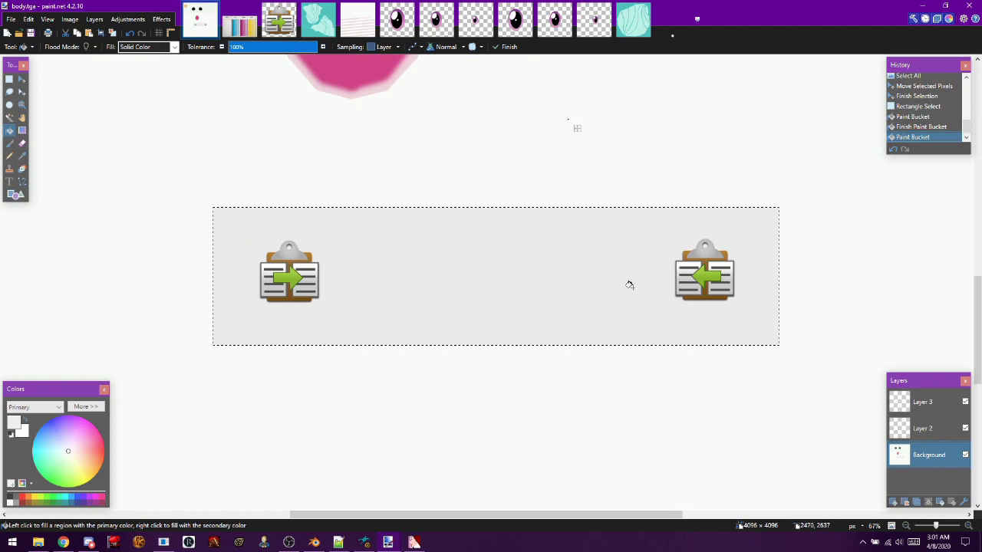
pyautogui.click(906, 128)
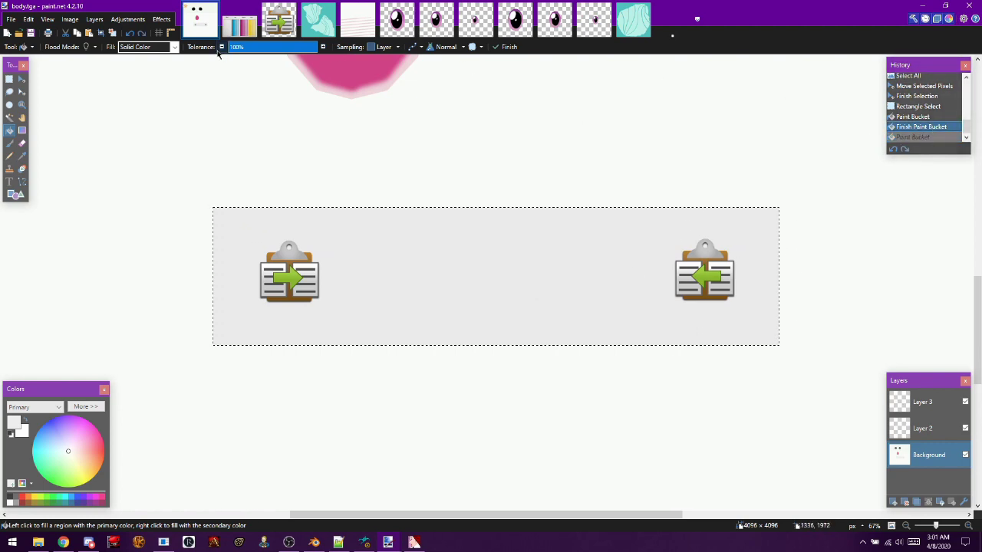
pyautogui.click(113, 33)
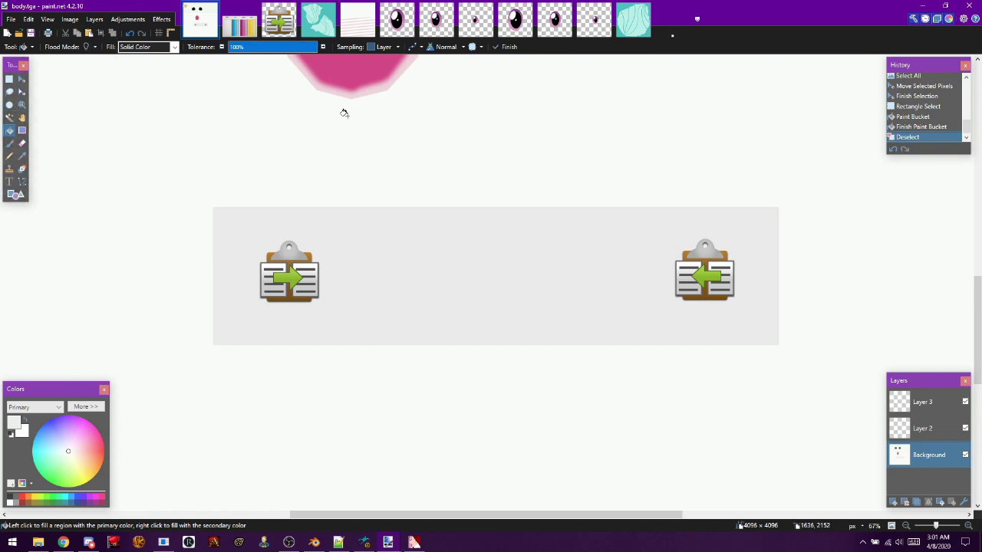
# - Fill the pale body and face area of the Background layer with the light grey at 27% tolerance
pyautogui.scroll(6, 344, 113)
pyautogui.scroll(-6, 343, 112)
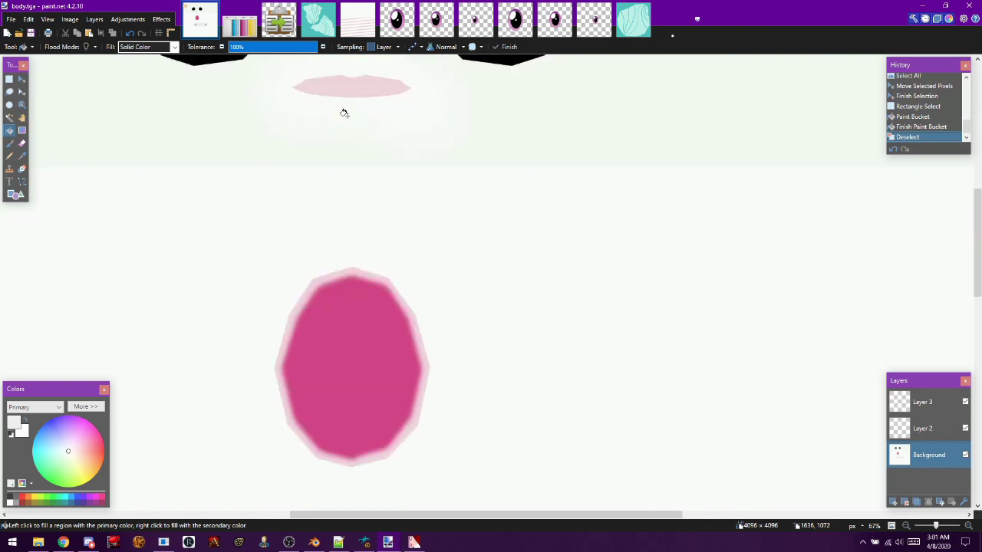
pyautogui.click(252, 49)
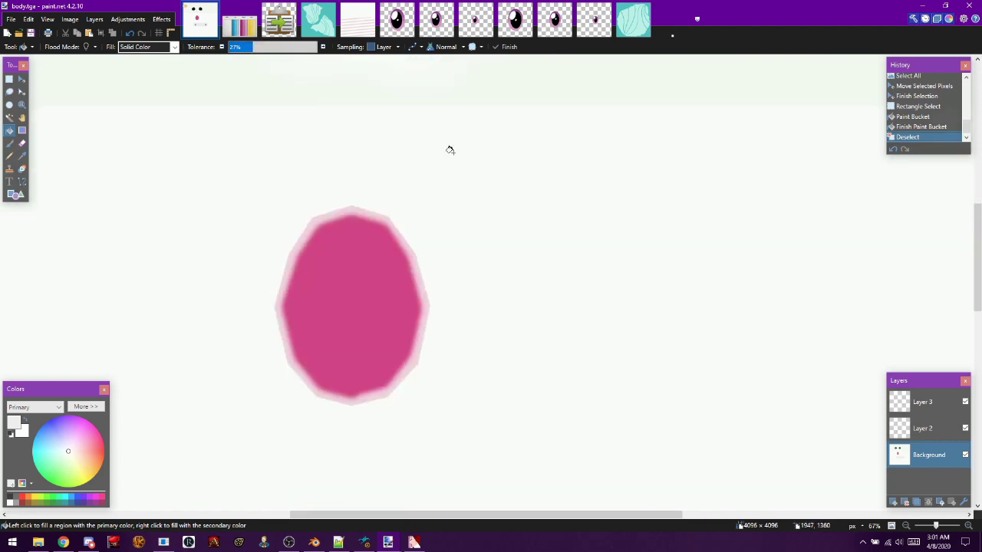
pyautogui.scroll(5, 448, 149)
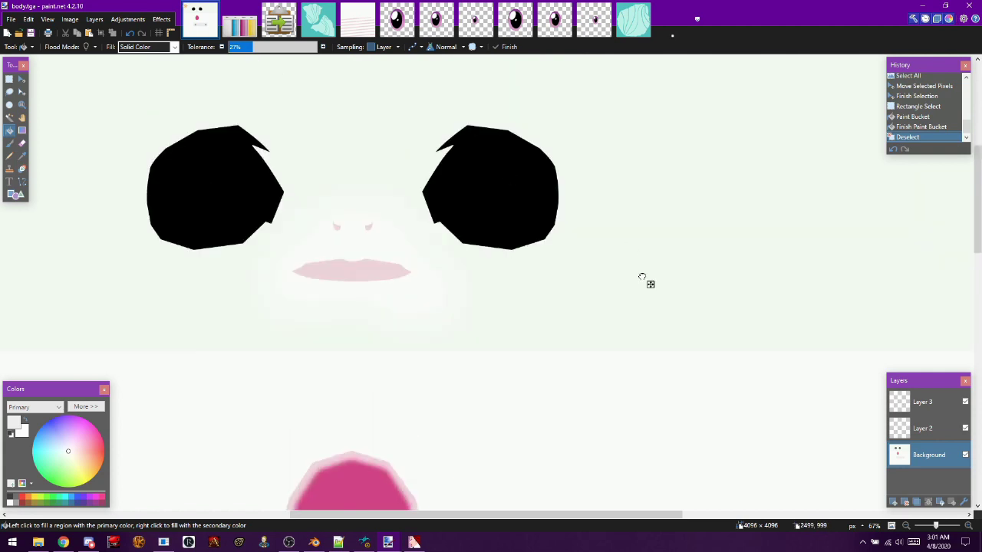
pyautogui.click(641, 276)
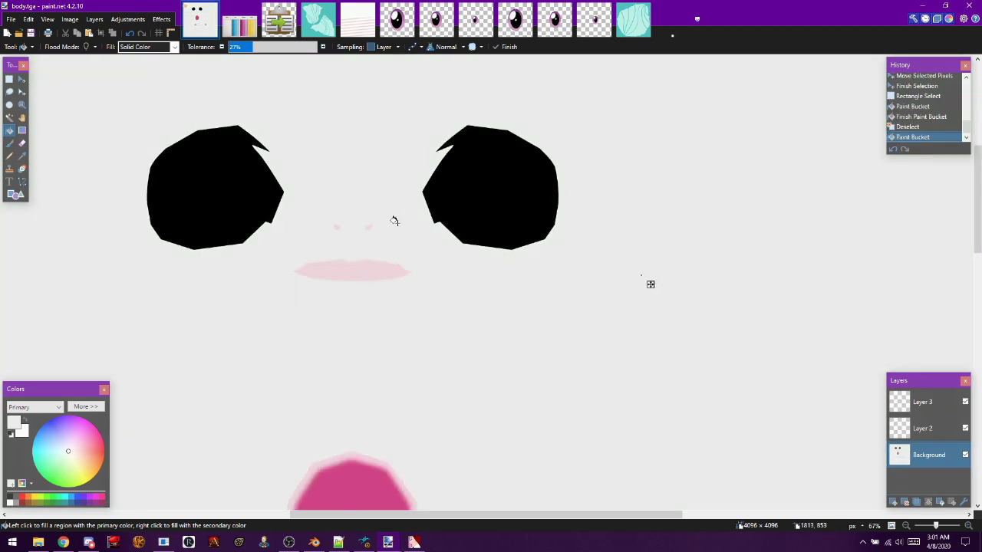
pyautogui.click(509, 47)
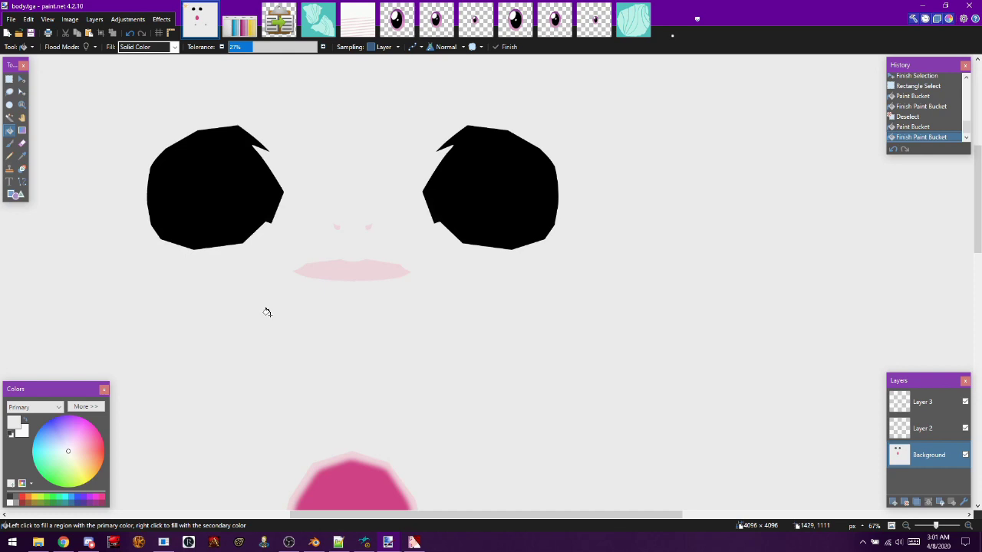
# - Darken the primary colour to C6C6C6 and fill the lips and both nostrils with it at 19% tolerance
pyautogui.click(86, 407)
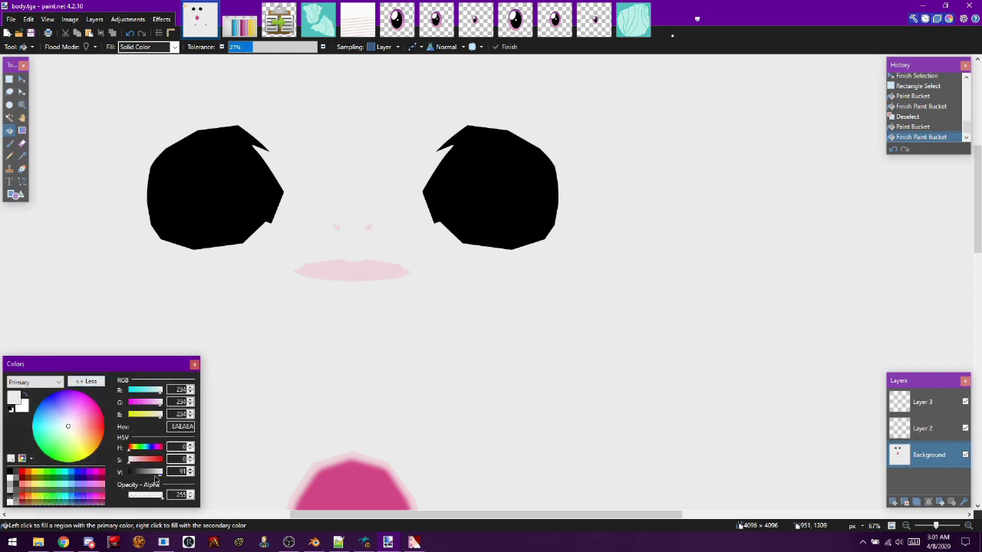
pyautogui.moveTo(156, 476); pyautogui.dragTo(155, 477)
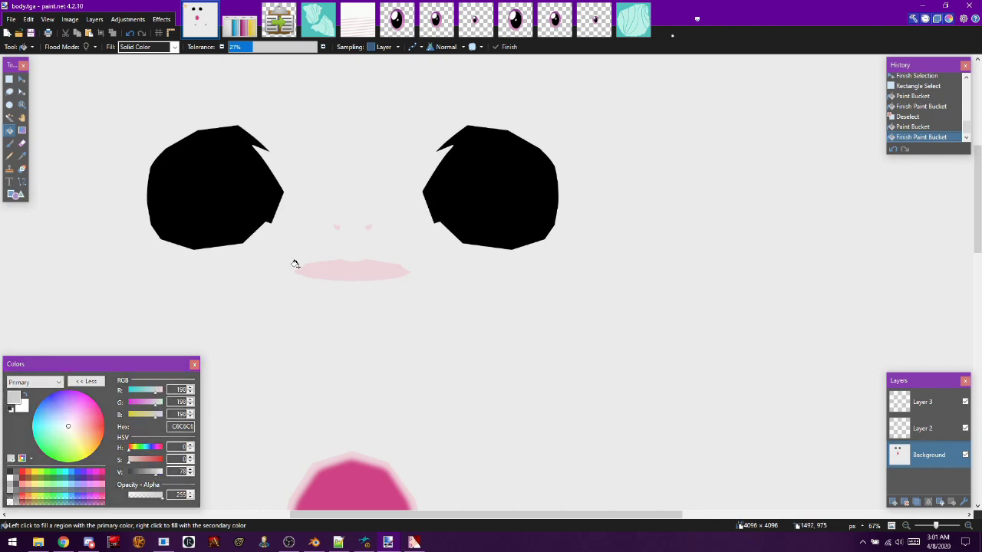
pyautogui.click(361, 272)
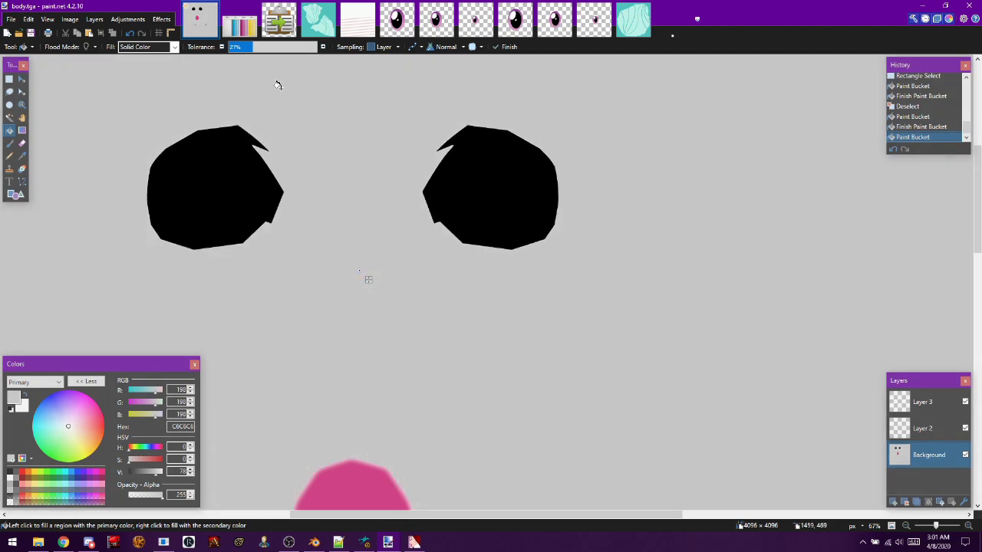
pyautogui.click(245, 51)
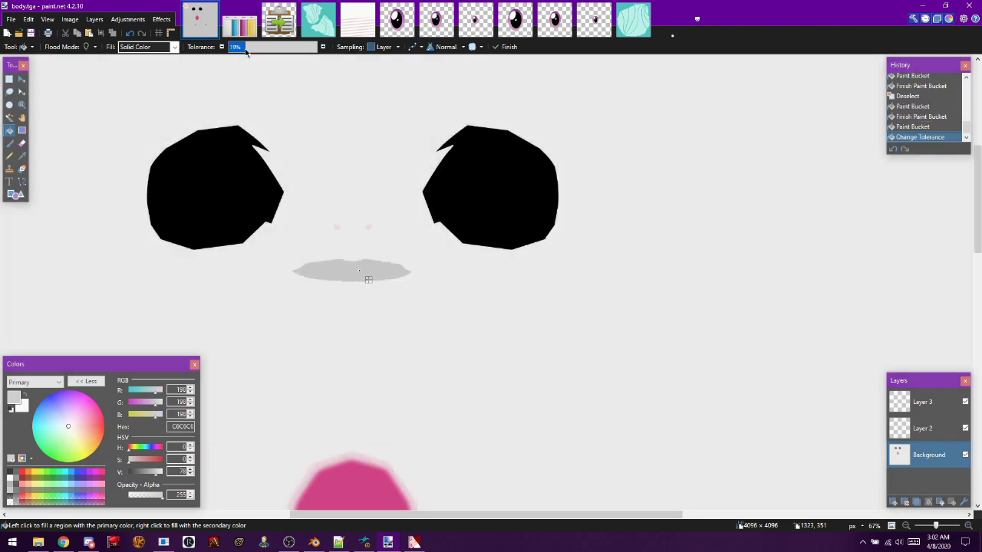
pyautogui.click(364, 224)
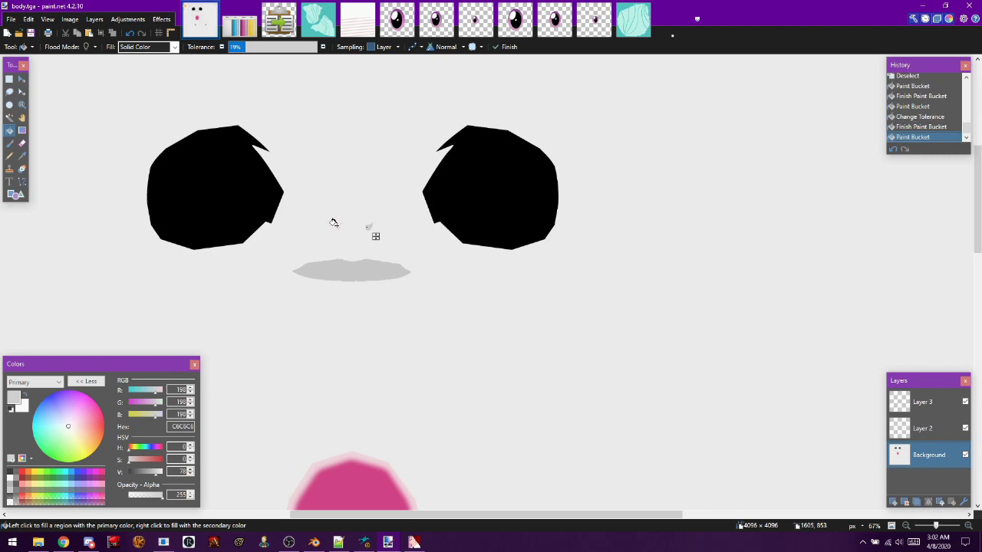
pyautogui.click(333, 222)
# - Fill the pale outer rim around the pink oval with the C6C6C6 grey
pyautogui.scroll(-3, 372, 233)
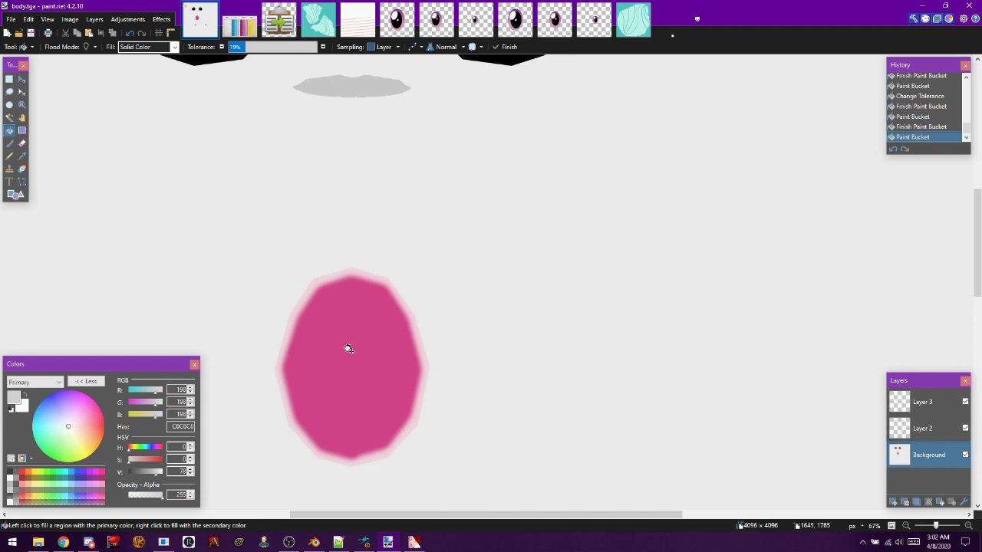
pyautogui.click(379, 284)
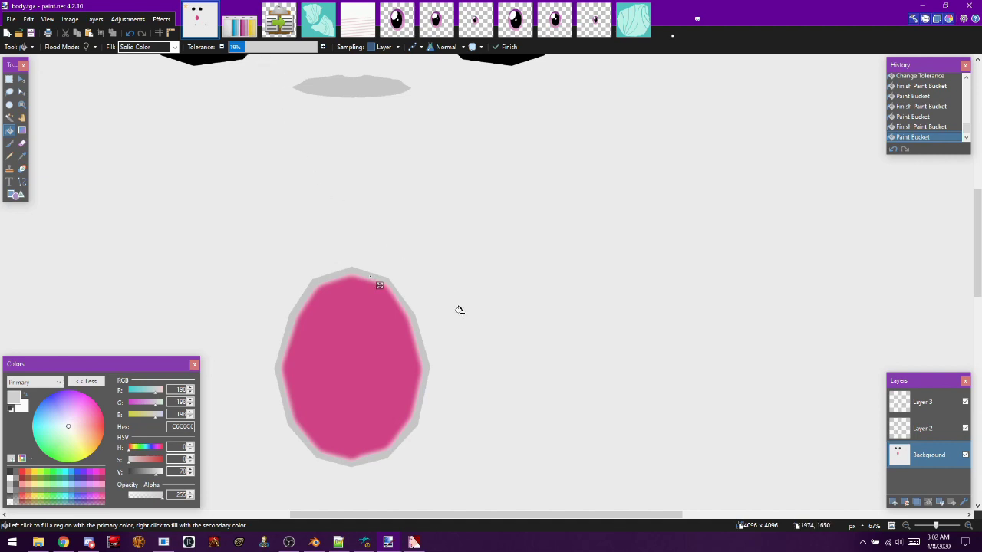
pyautogui.click(506, 48)
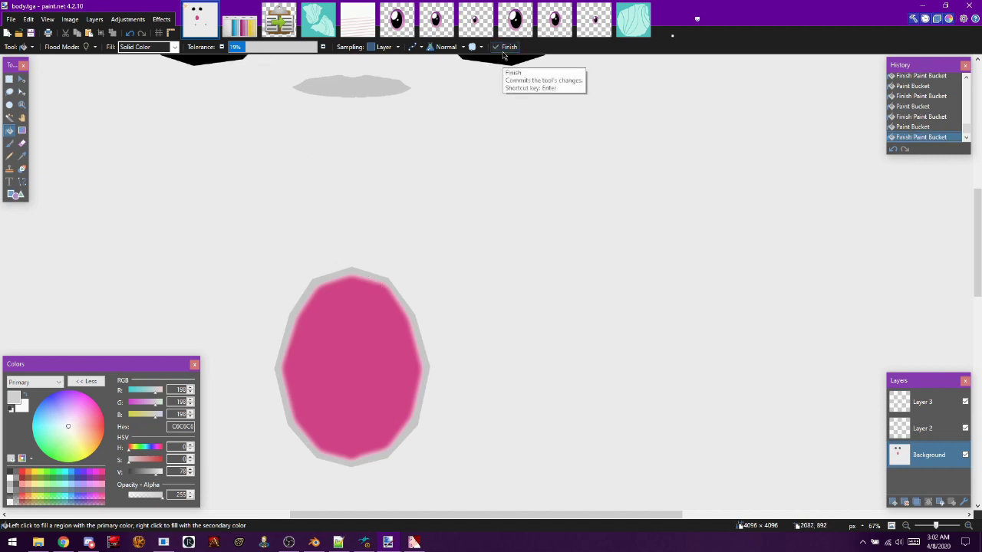
# - Merge Layer 3 and Layer 2 down into the Background layer and save body.tga
pyautogui.scroll(-3, 436, 230)
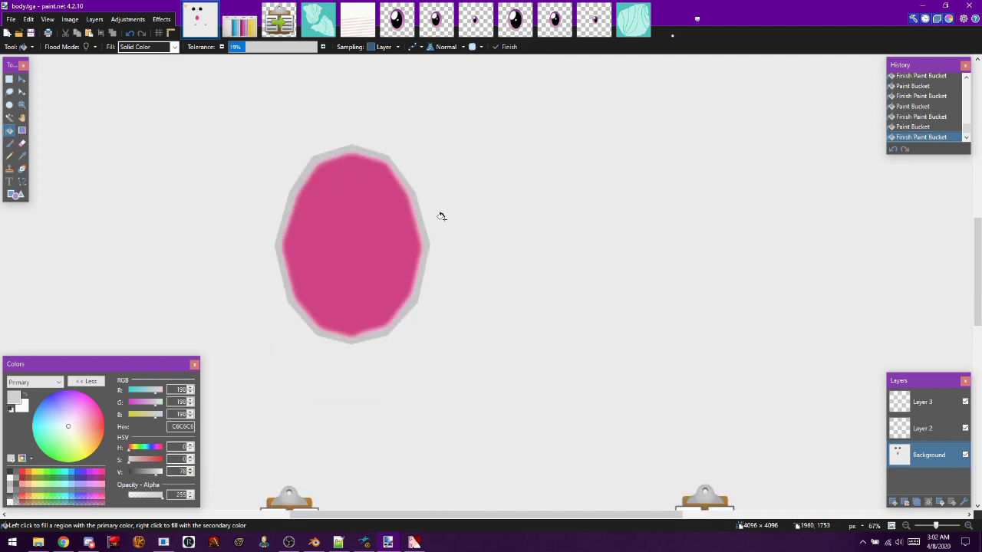
pyautogui.scroll(-5, 388, 318)
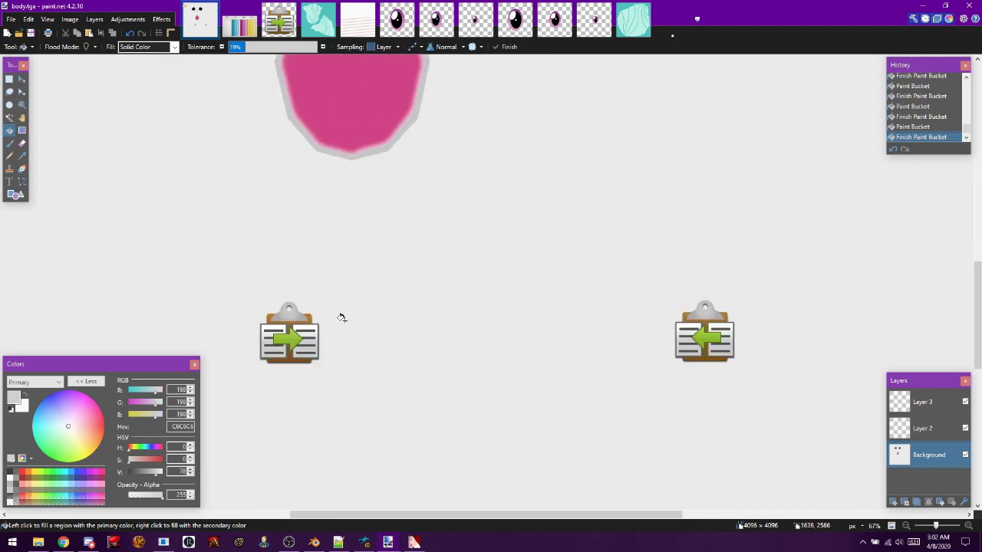
pyautogui.click(940, 408)
pyautogui.click(928, 501)
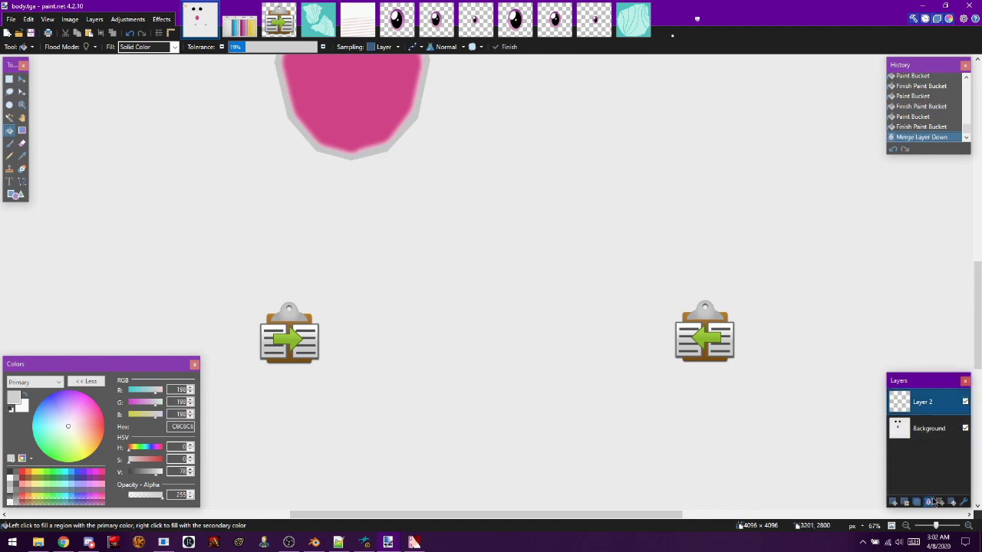
pyautogui.click(929, 501)
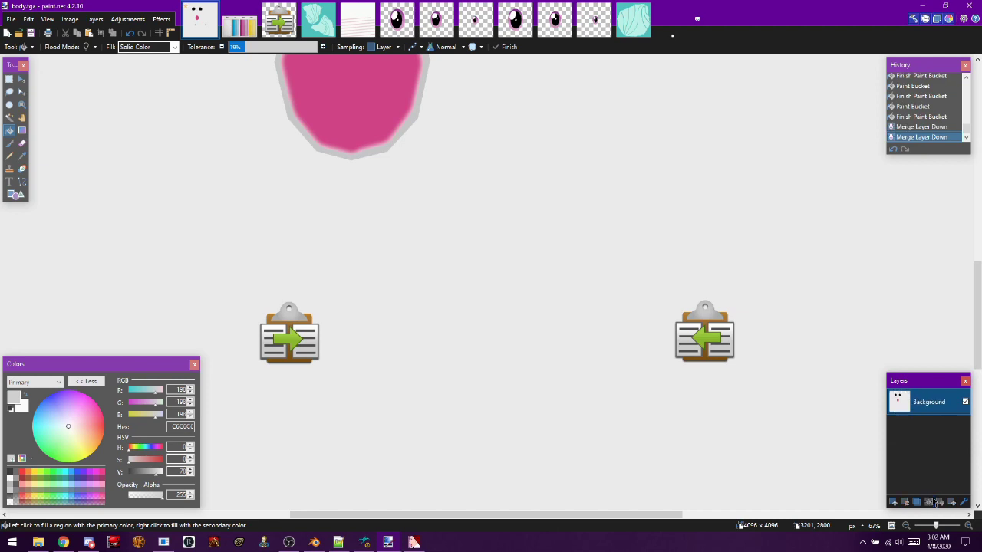
pyautogui.click(30, 32)
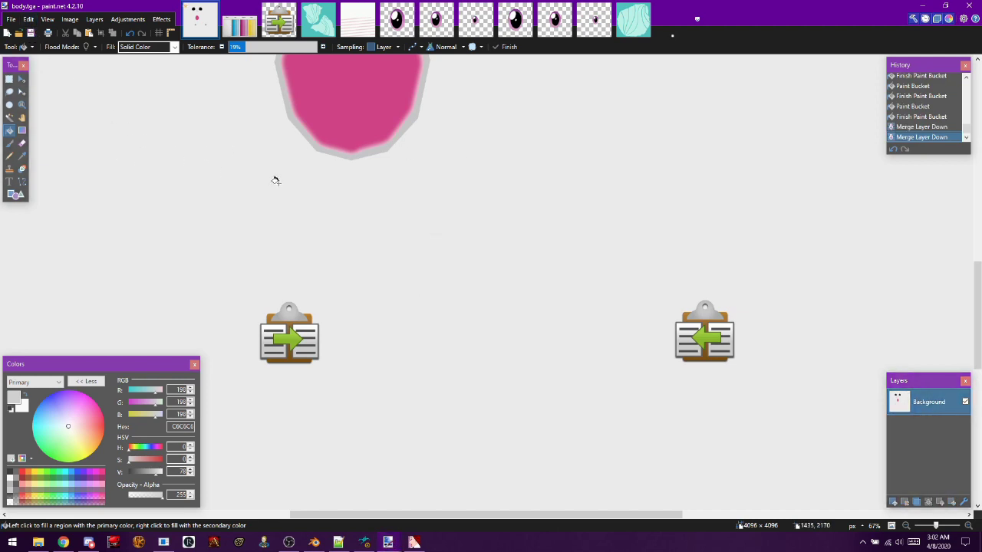
# - Switch to the model viewer, look over the pony and its Cutie Mark, and refresh the model
pyautogui.click(364, 542)
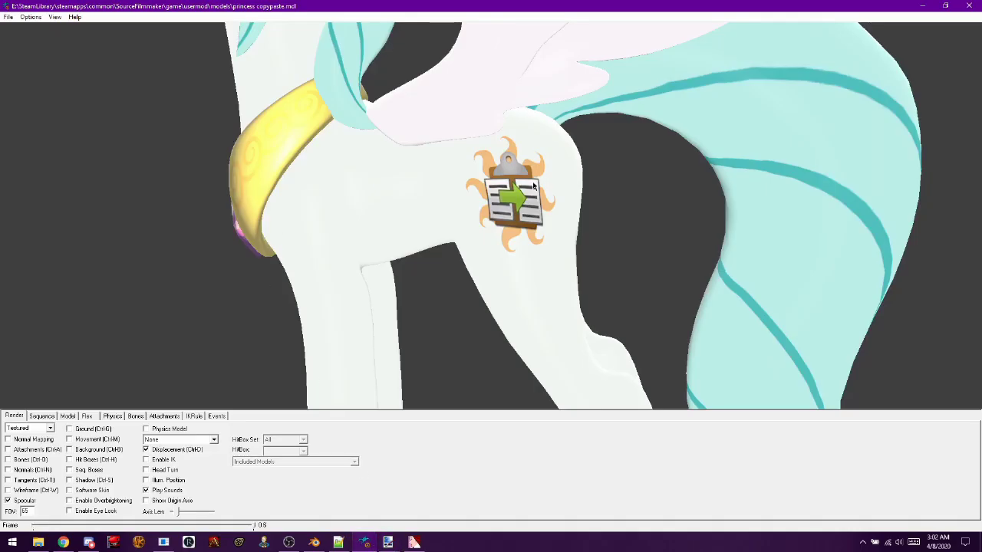
pyautogui.moveTo(534, 190); pyautogui.dragTo(531, 221, button='right')
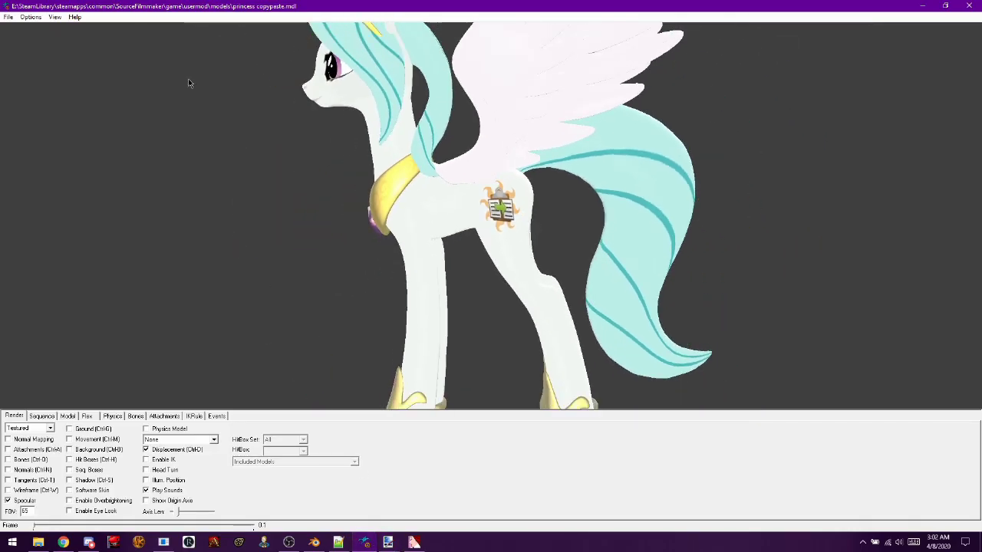
pyautogui.click(8, 17)
pyautogui.click(26, 52)
# - Switch to VTFEdit, import the updated body image with DXT1/DXT5 formats and 4096 maximum size, and save it over body.vtf
pyautogui.click(414, 542)
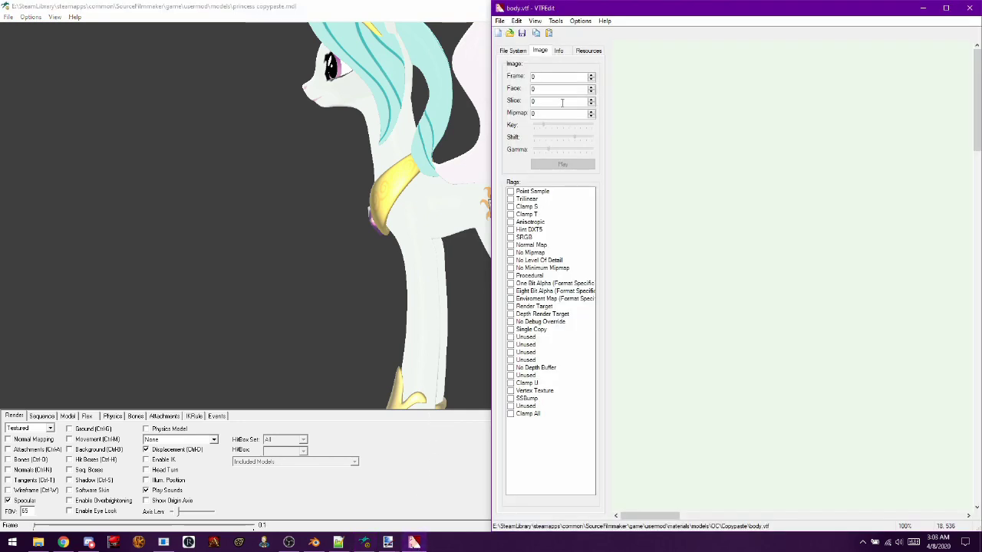
pyautogui.click(500, 34)
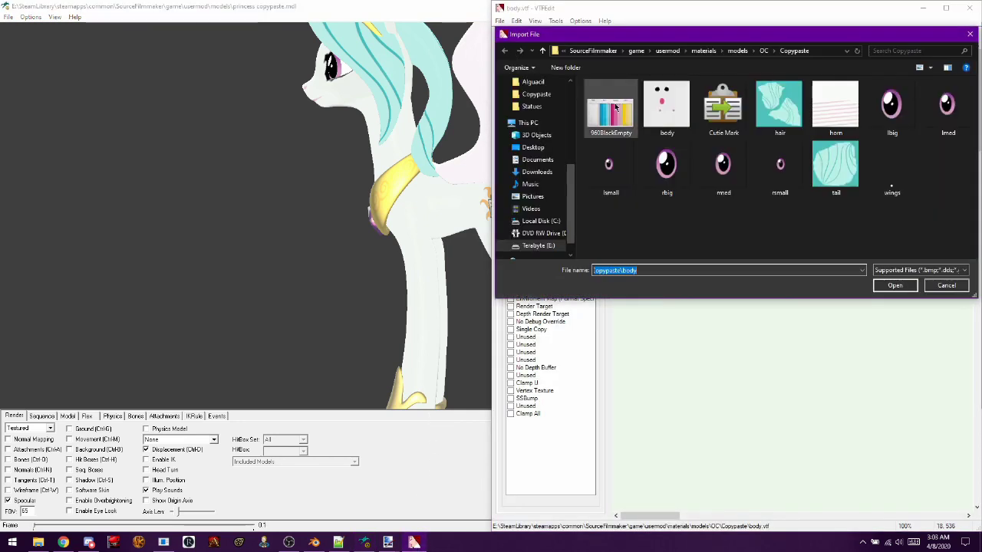
pyautogui.doubleClick(664, 104)
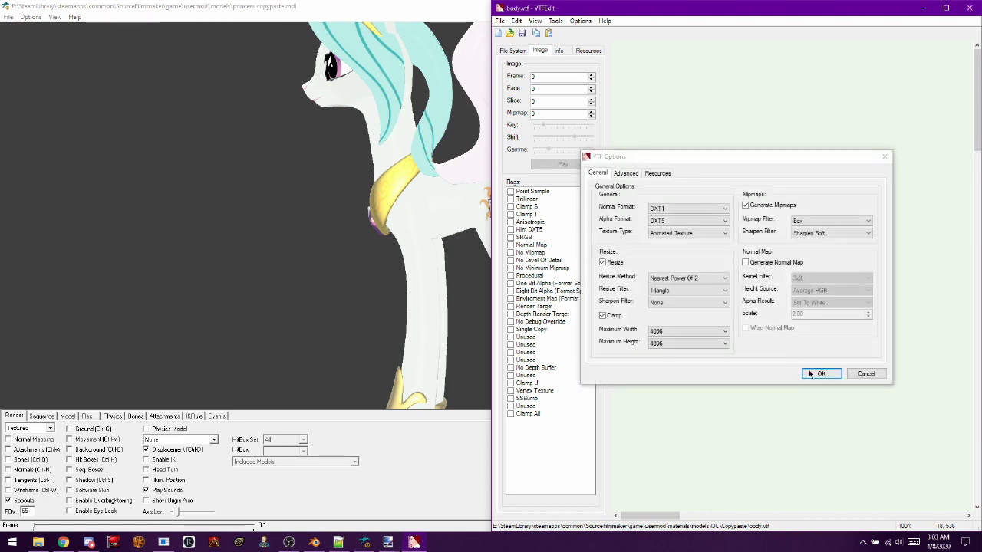
pyautogui.click(815, 374)
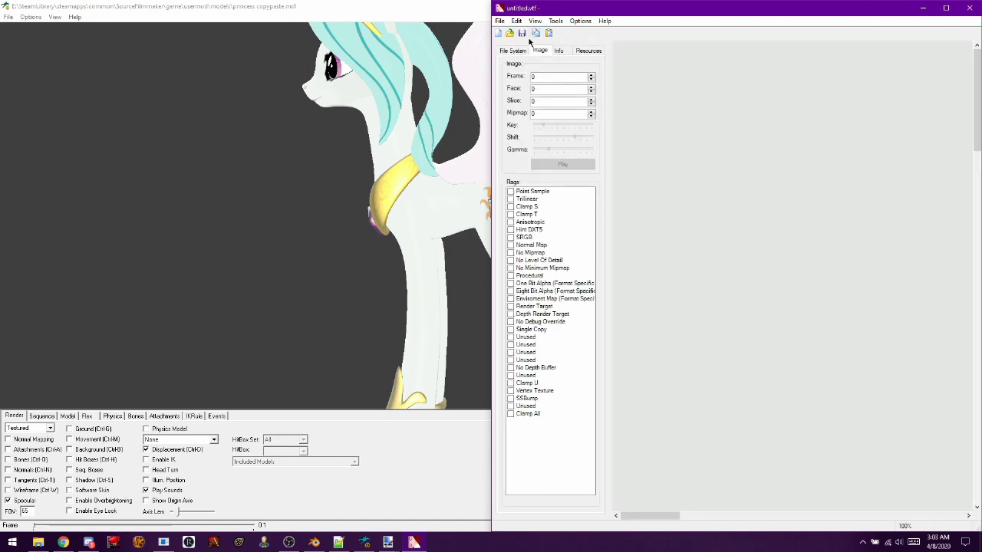
pyautogui.click(522, 34)
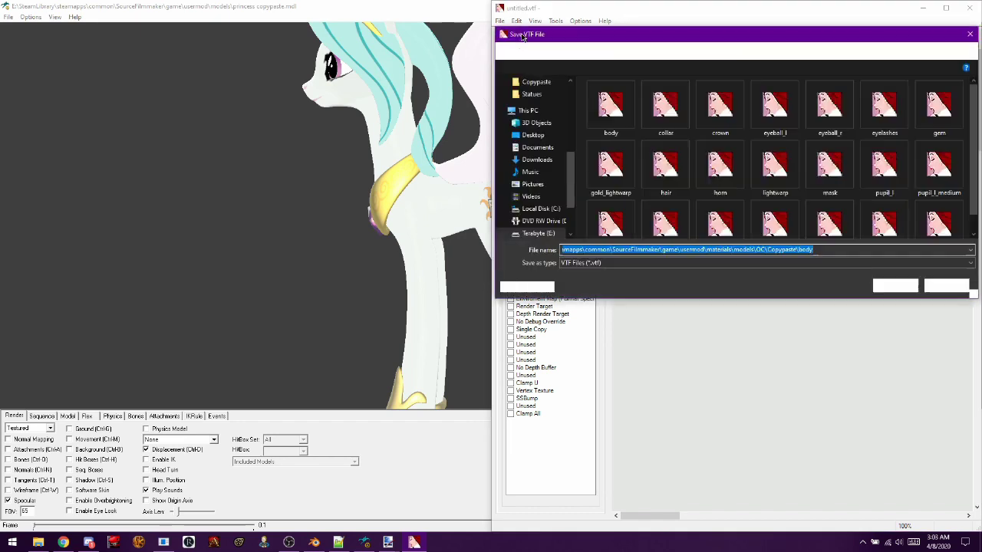
pyautogui.doubleClick(611, 107)
pyautogui.click(530, 275)
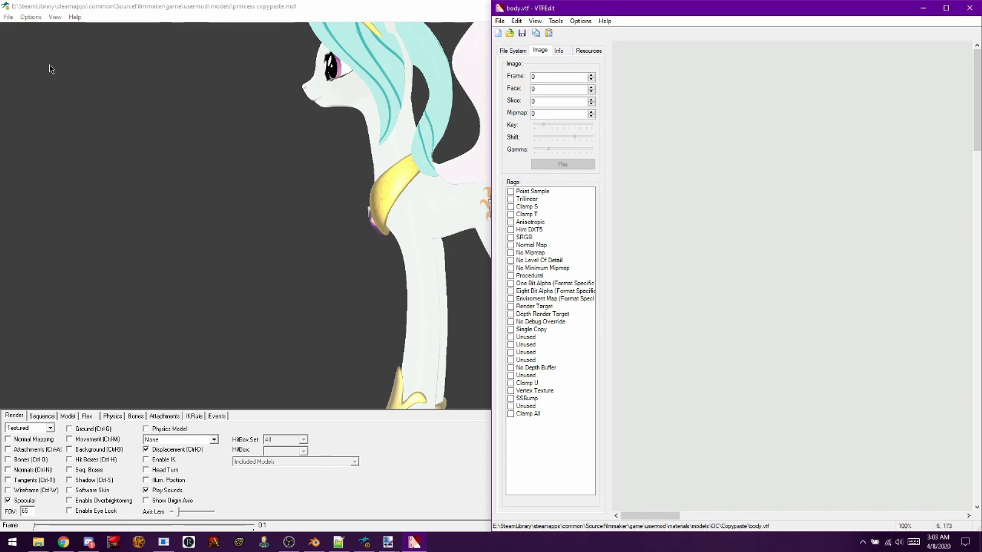
# - Refresh the Princess Copypaste model in the model viewer and examine the new body texture on the whole pony
pyautogui.click(8, 17)
pyautogui.click(30, 49)
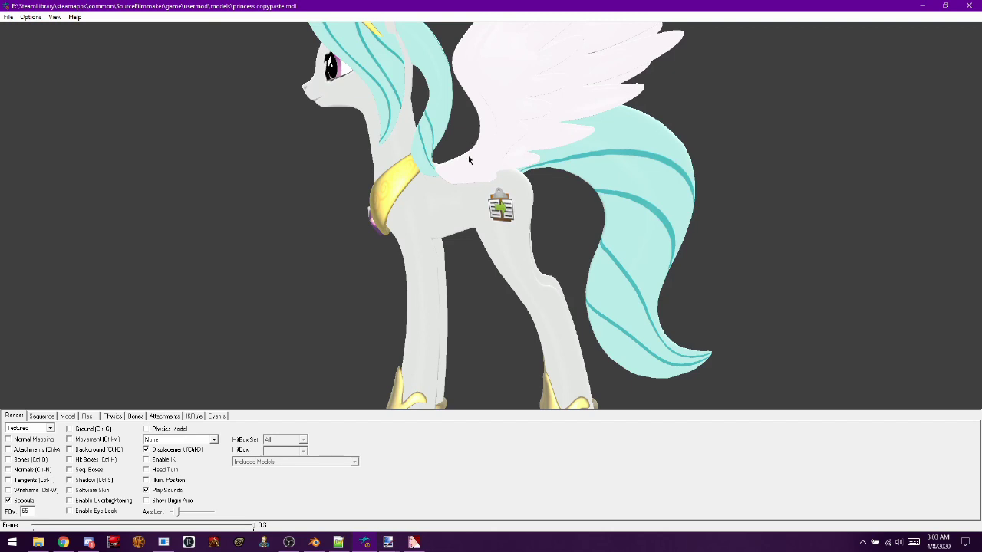
pyautogui.moveTo(468, 157); pyautogui.dragTo(470, 177, button='right')
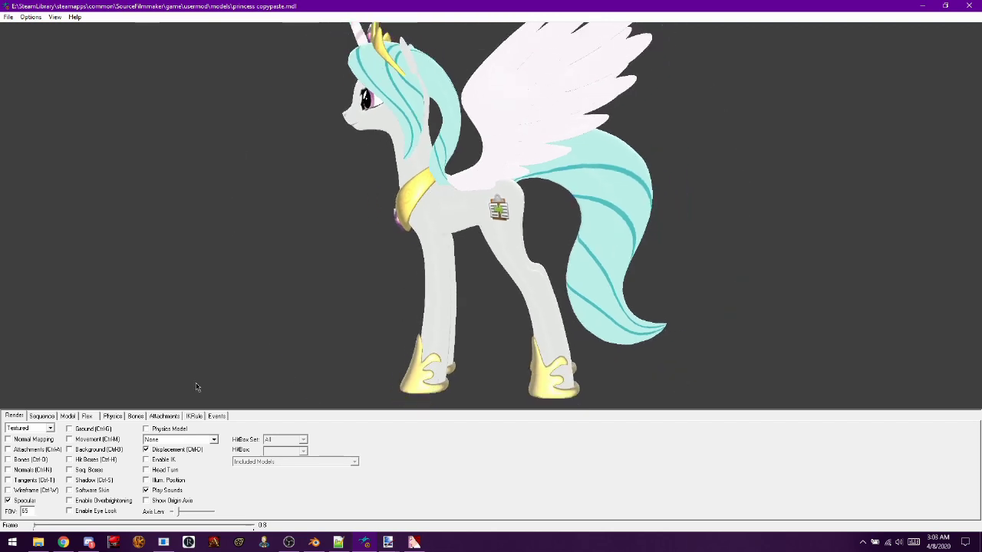
# - Switch to paint.net, close body.tga and bring up the horn.tga image
pyautogui.click(389, 545)
pyautogui.click(55, 500)
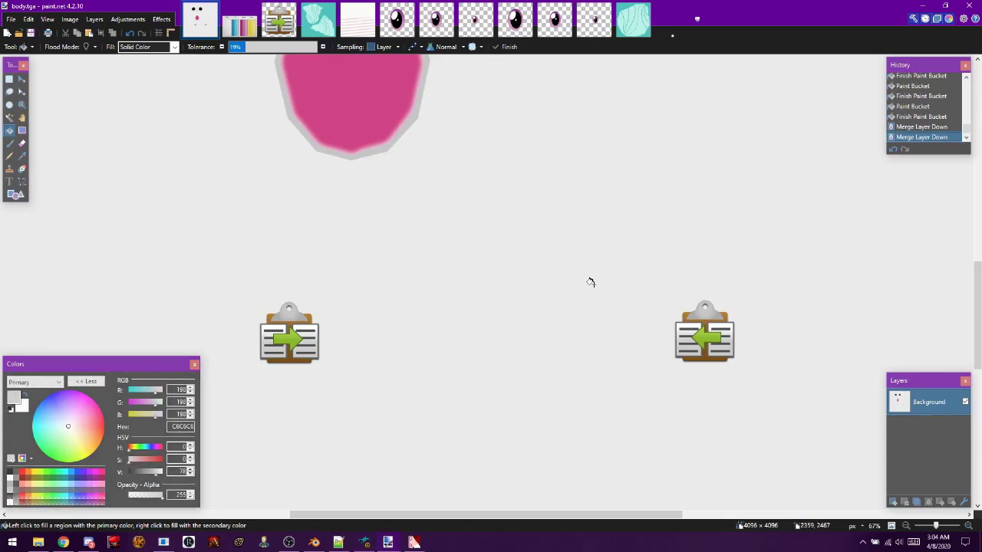
pyautogui.click(214, 7)
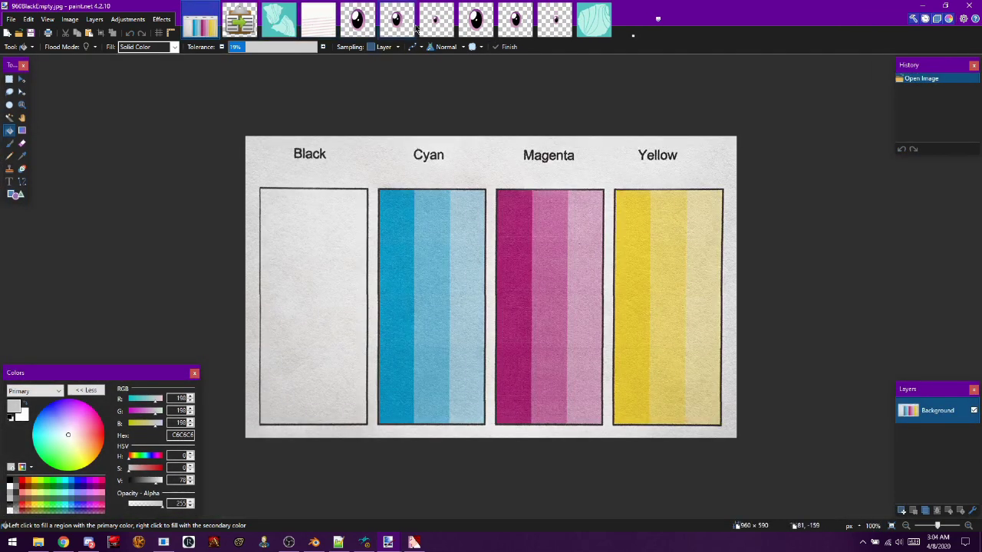
pyautogui.click(328, 20)
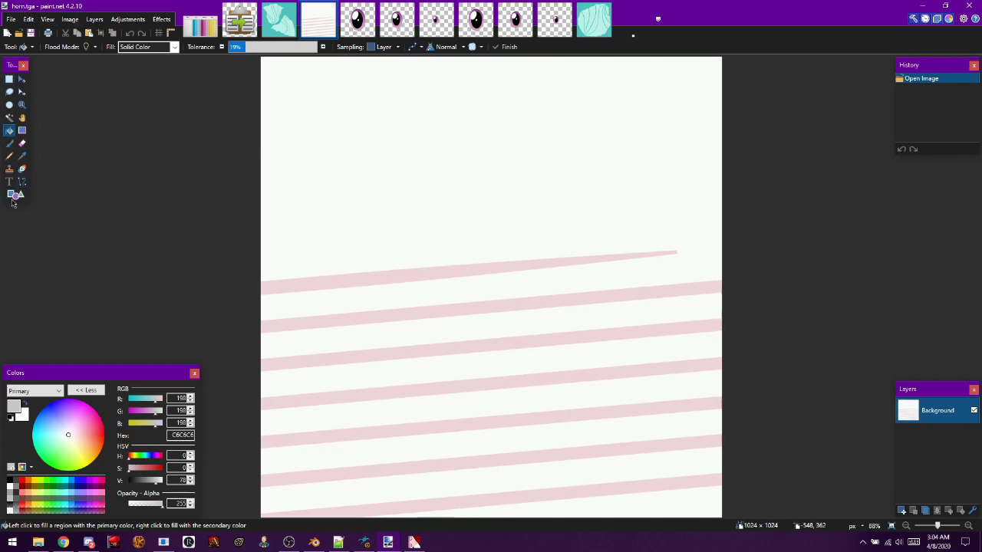
# - Fill all seven pink stripes of the horn texture with the C6C6C6 grey at 19% tolerance
pyautogui.click(516, 266)
pyautogui.click(524, 308)
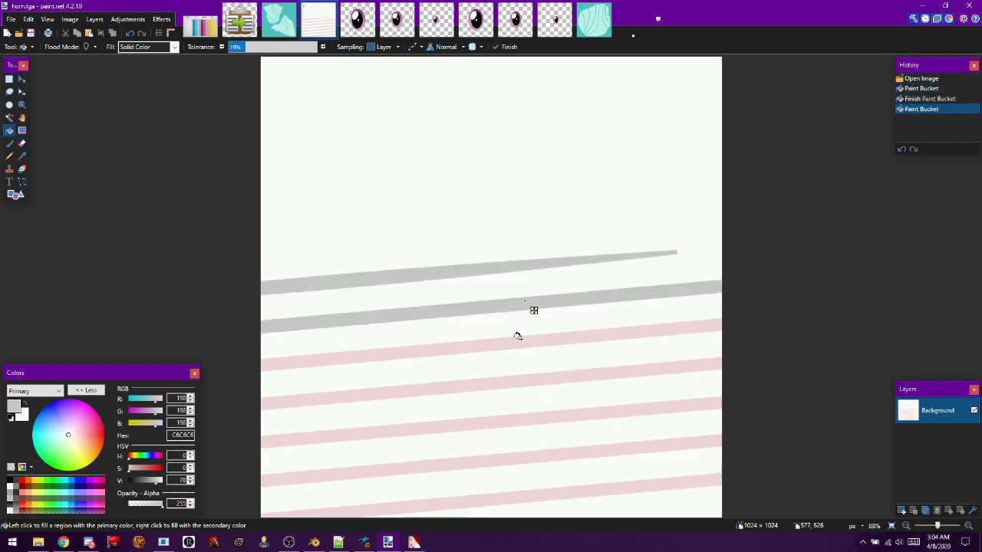
pyautogui.click(517, 331)
pyautogui.click(520, 381)
pyautogui.click(521, 417)
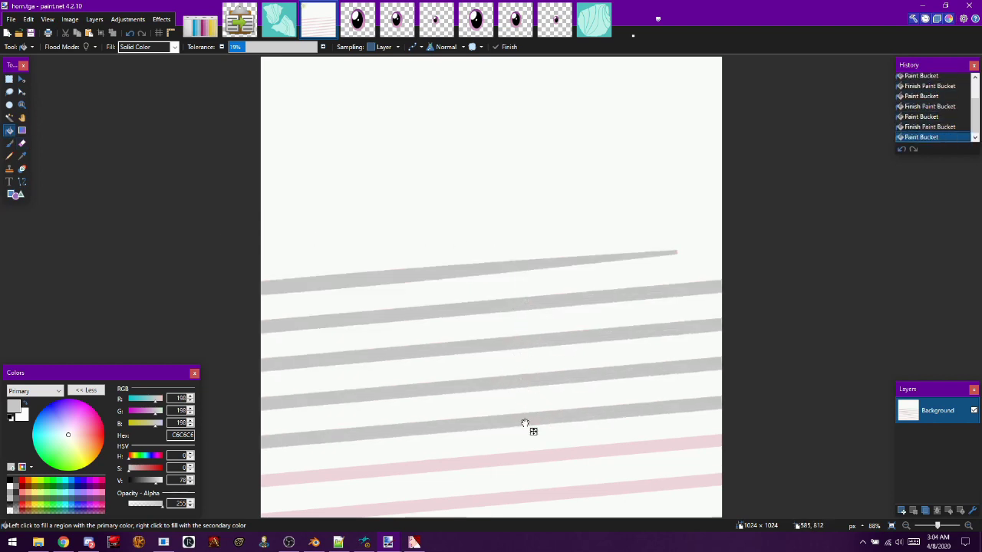
pyautogui.click(529, 452)
pyautogui.click(543, 485)
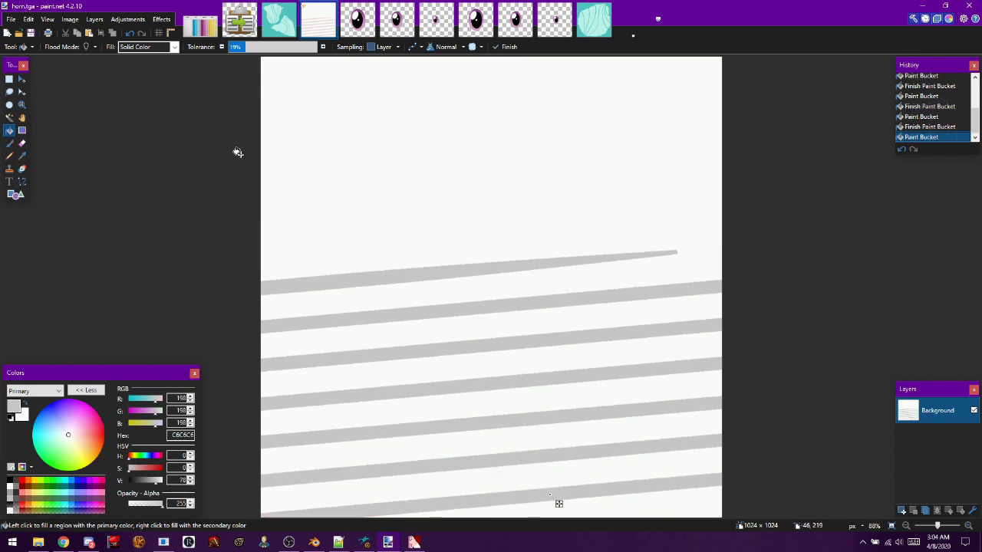
# - Sample the paper's light grey E4E2E3 from 960BlackEmpty.jpg as the primary colour and return to horn.tga with the Paint Bucket
pyautogui.click(22, 155)
pyautogui.click(200, 22)
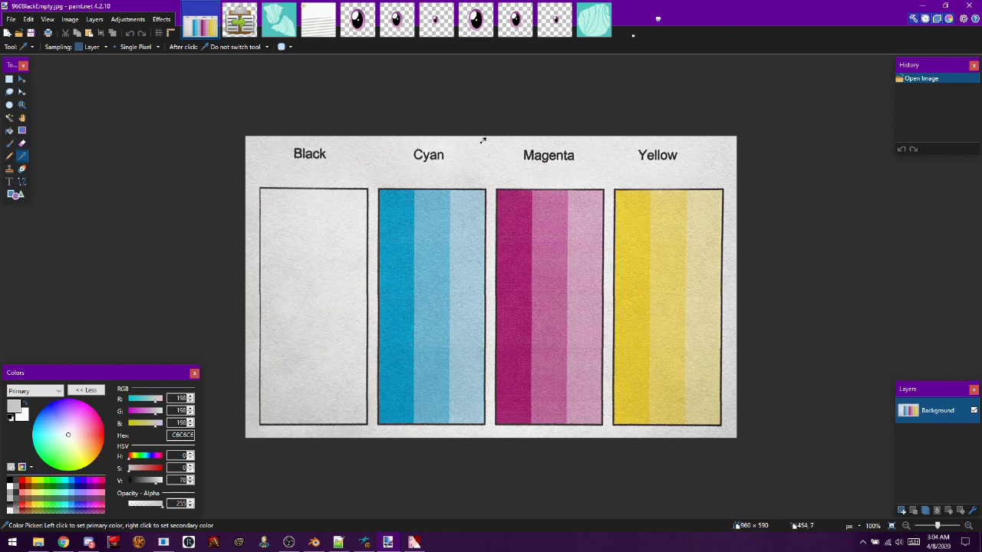
pyautogui.click(319, 19)
pyautogui.click(10, 130)
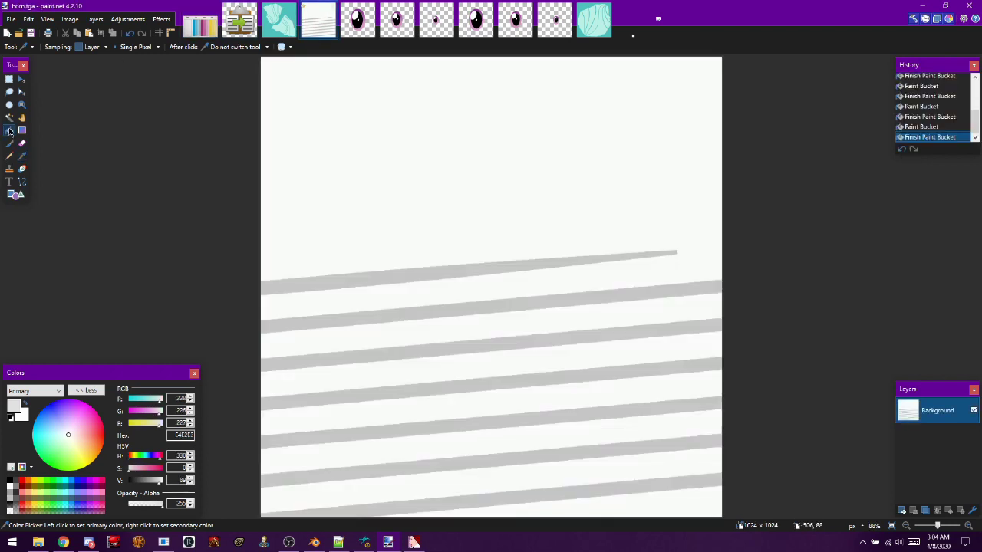
# - Fill the pale areas between the horn stripes with E4E2E3 and save horn.tga with auto-detected bit depth and RLE compression
pyautogui.click(437, 153)
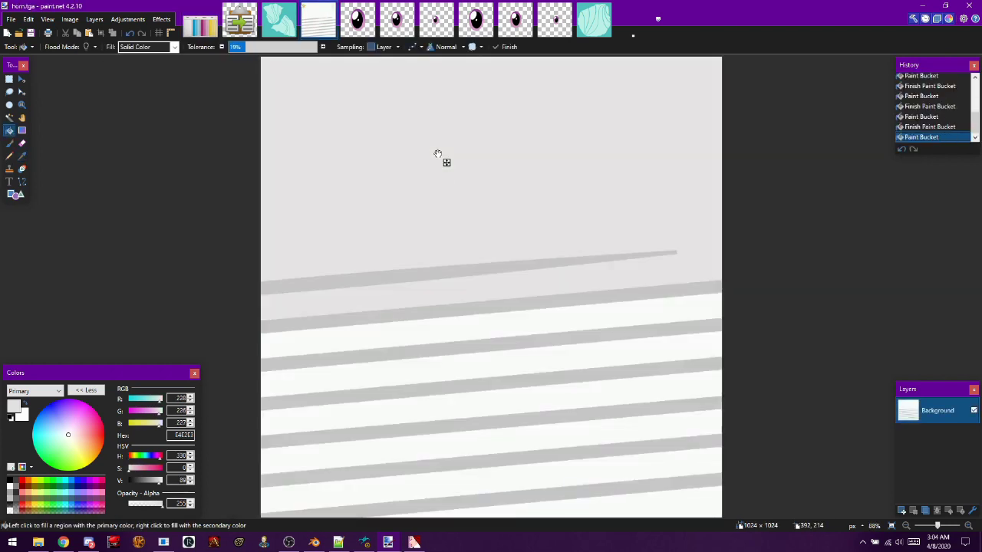
pyautogui.click(585, 319)
pyautogui.click(582, 353)
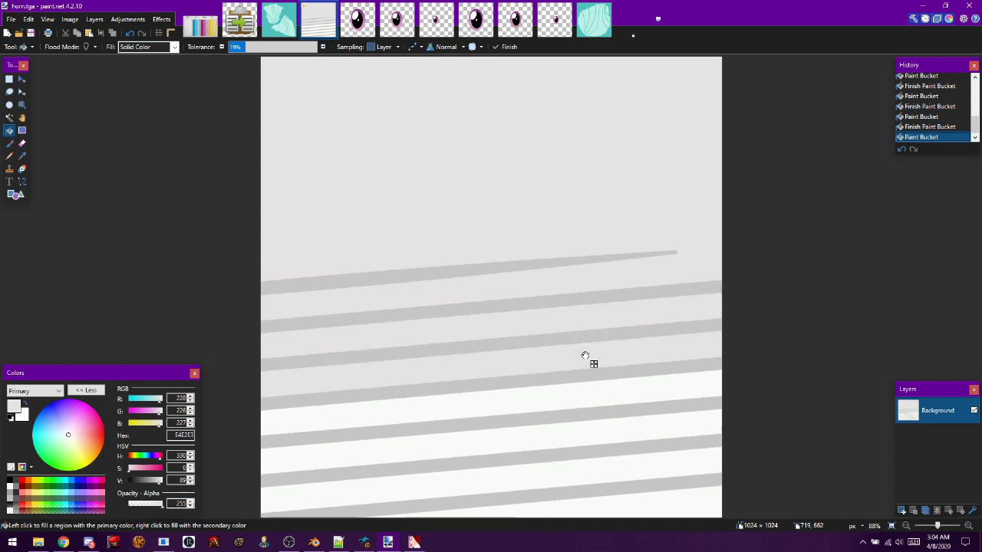
pyautogui.click(576, 396)
pyautogui.click(565, 430)
pyautogui.click(570, 476)
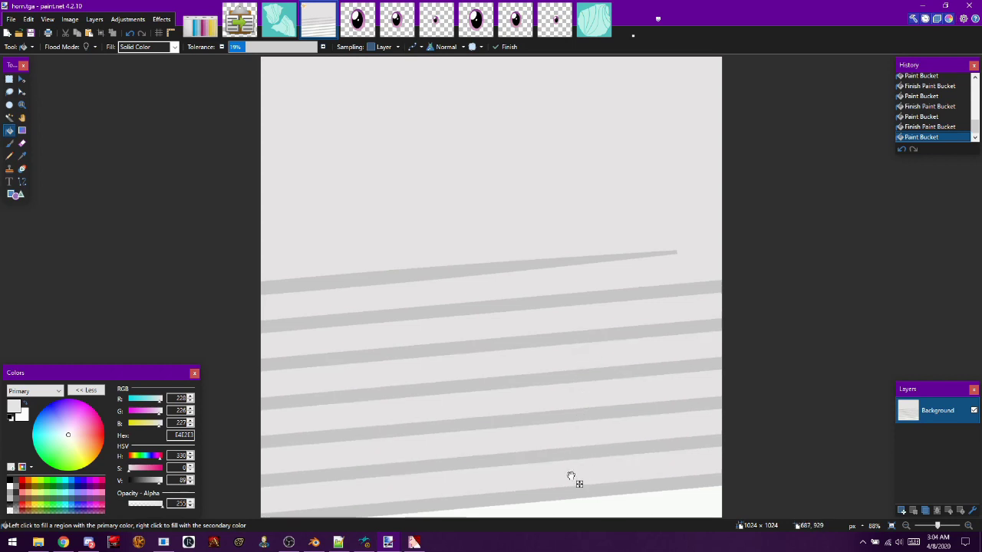
pyautogui.click(621, 506)
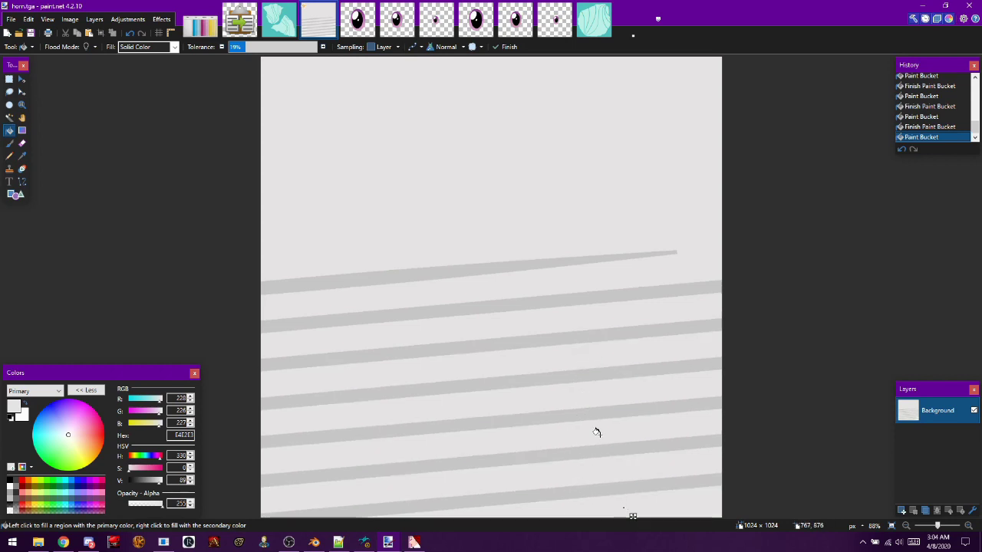
pyautogui.click(31, 33)
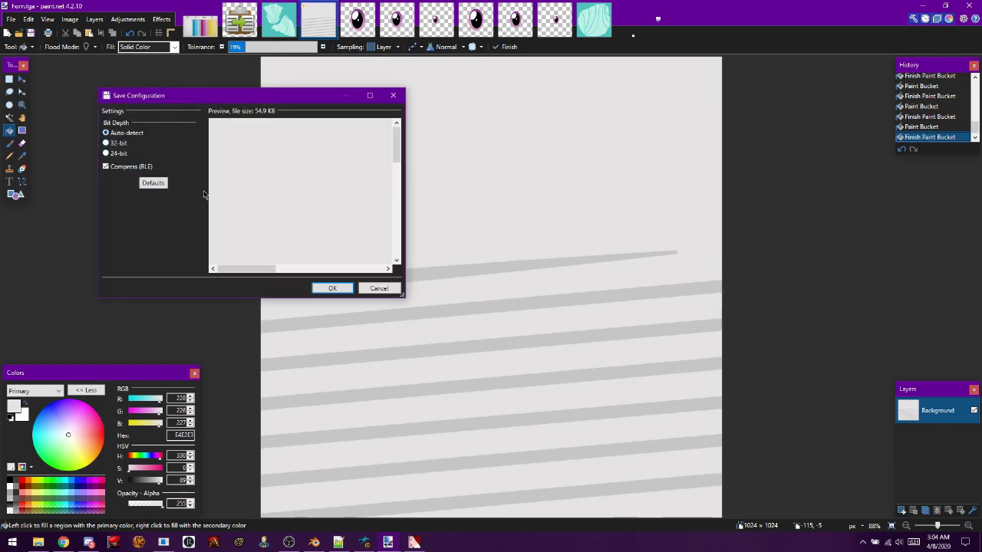
pyautogui.click(332, 289)
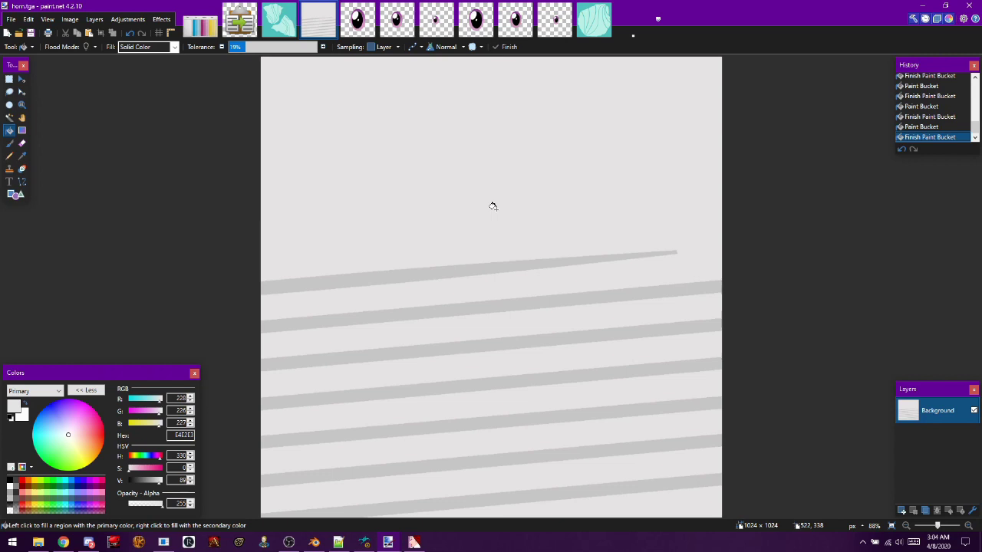
# - Collapse the extended colour settings and sample the horn's stripe grey as primary and its light base grey as secondary colour
pyautogui.click(22, 156)
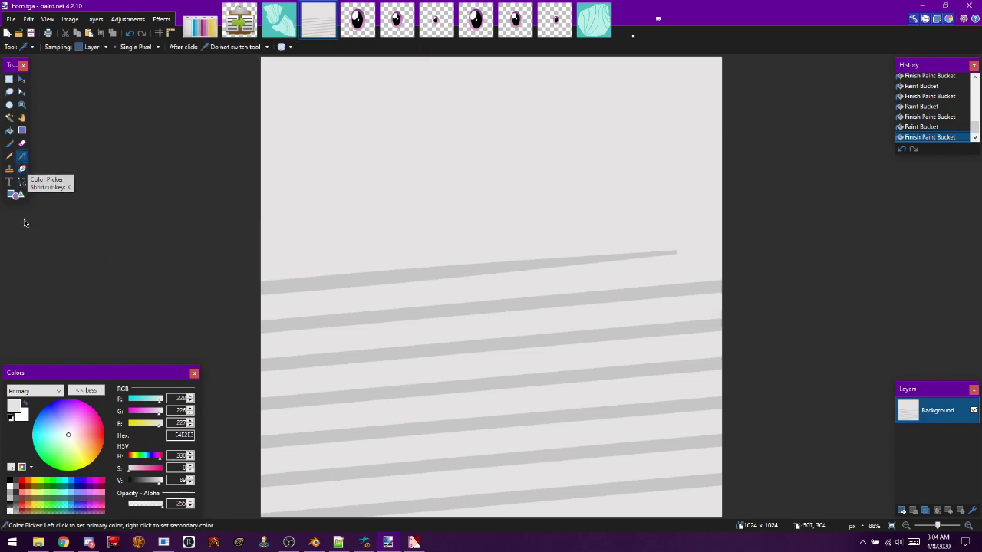
pyautogui.click(86, 390)
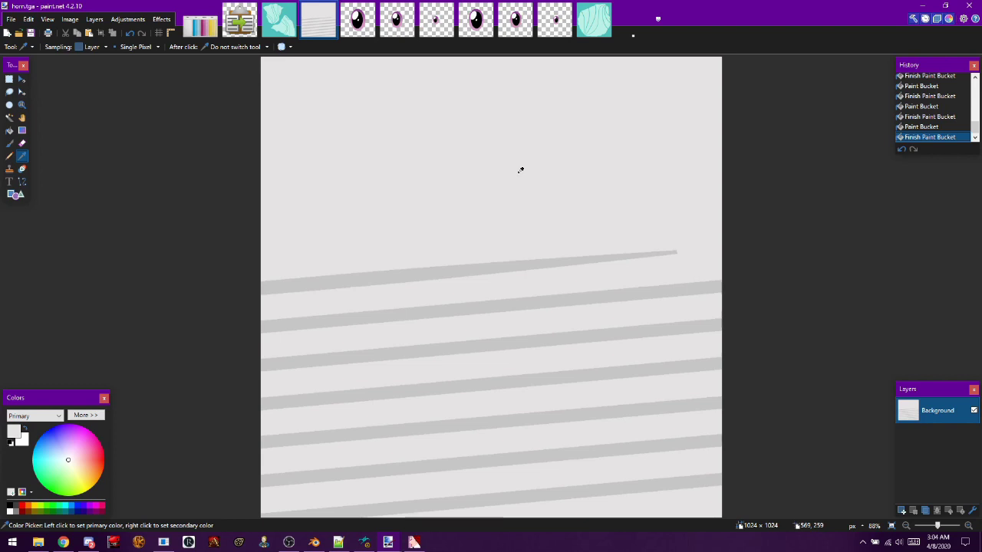
pyautogui.click(485, 268)
pyautogui.rightClick(596, 182)
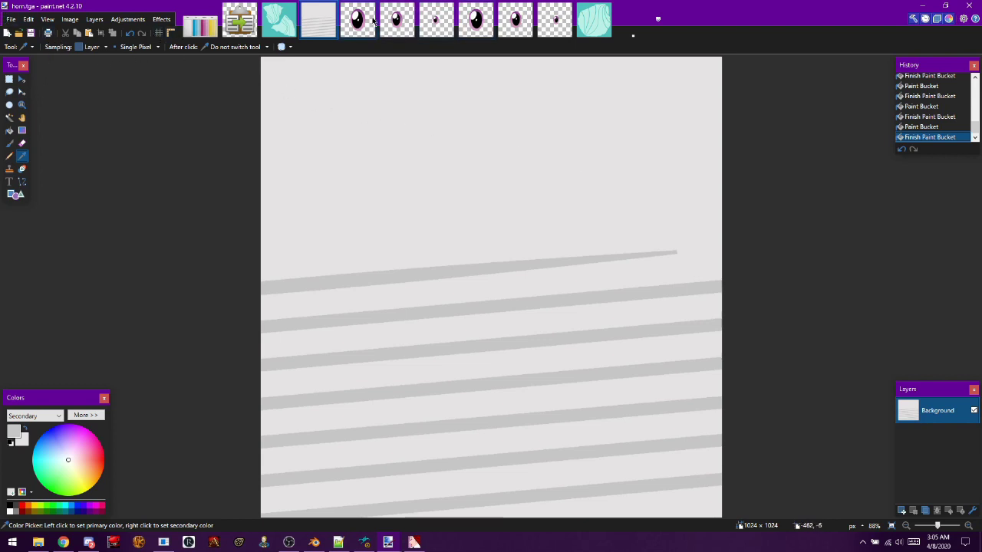
# - Look at hair.tga, and sample the darkest cyan as primary and the darkest magenta as secondary colour from 960BlackEmpty.jpg
pyautogui.click(272, 18)
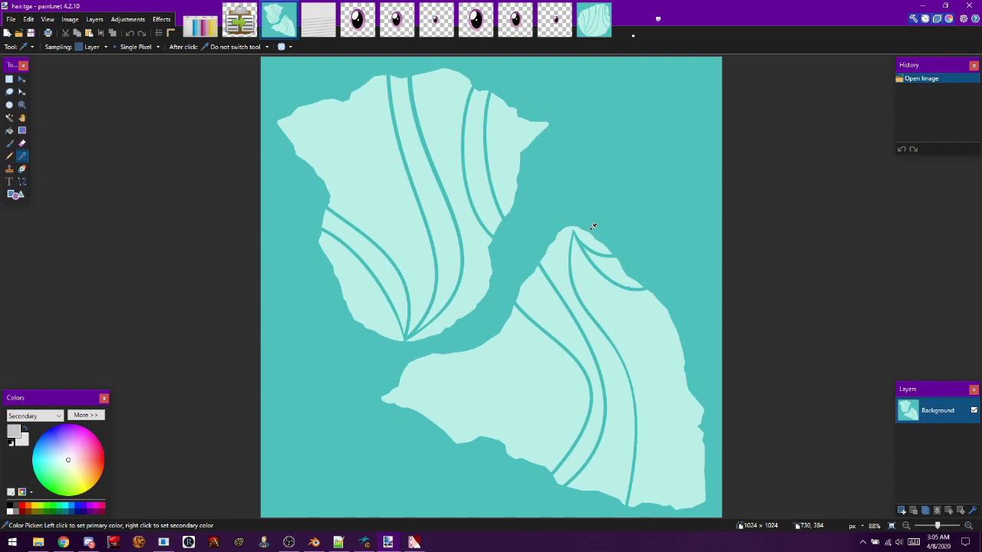
pyautogui.click(211, 26)
pyautogui.click(405, 241)
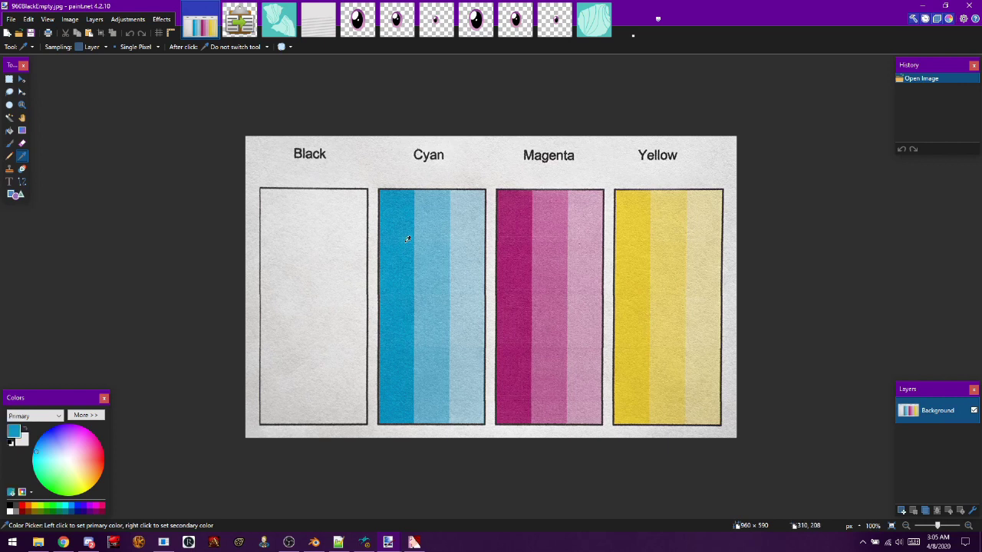
pyautogui.rightClick(521, 244)
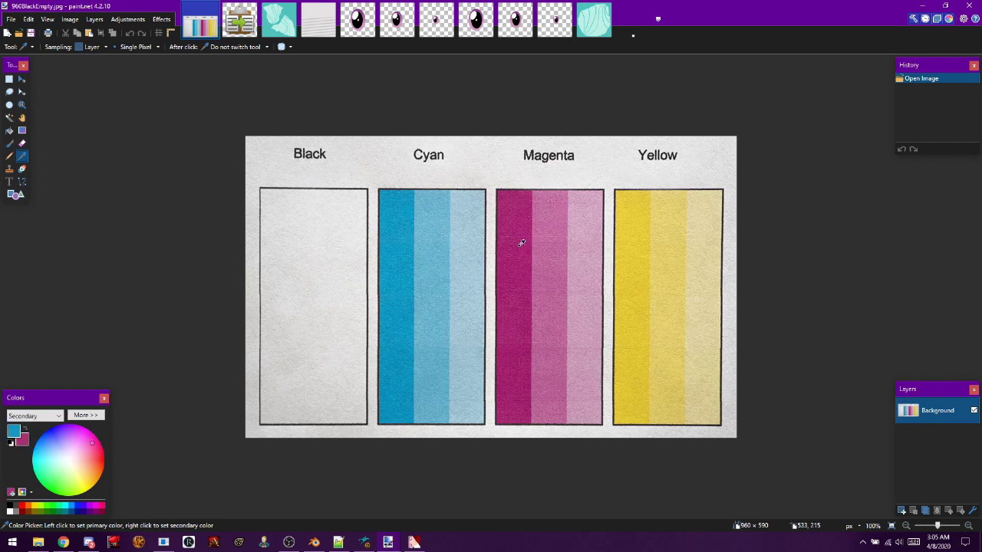
# - In hair.tga, fill the upper shape's right tip, central stripe and lower-left section with cyan, and its narrow right stripe and large left section with magenta
pyautogui.click(288, 32)
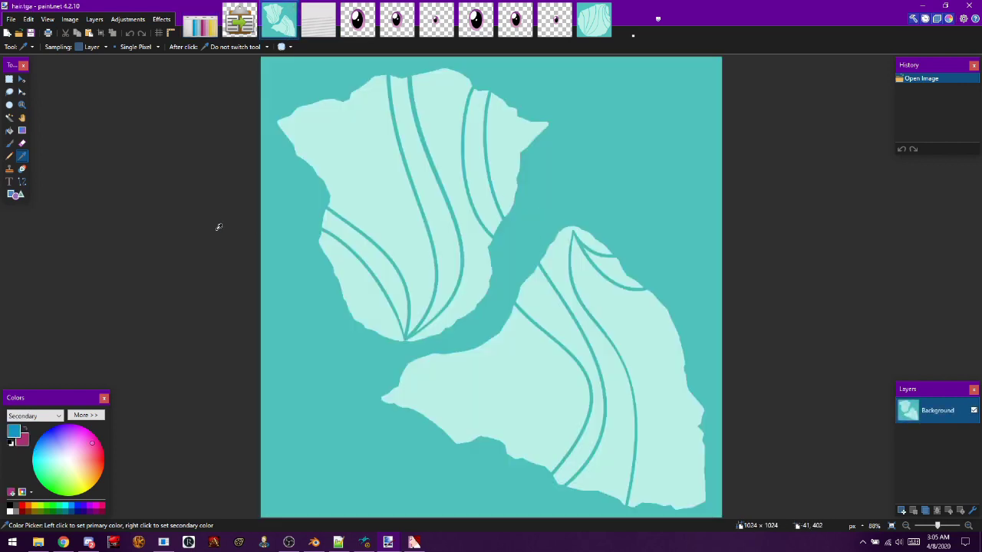
pyautogui.click(206, 30)
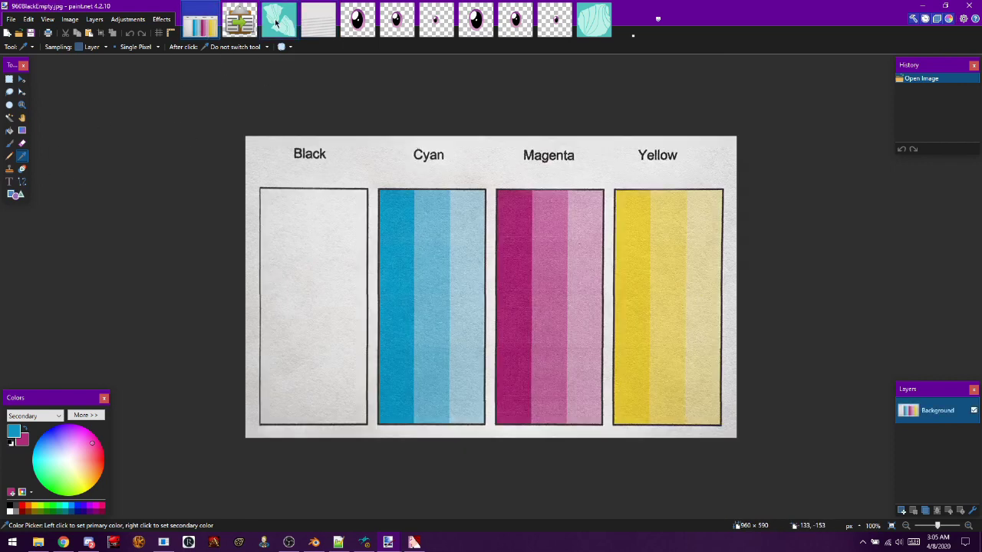
pyautogui.click(279, 23)
pyautogui.click(8, 131)
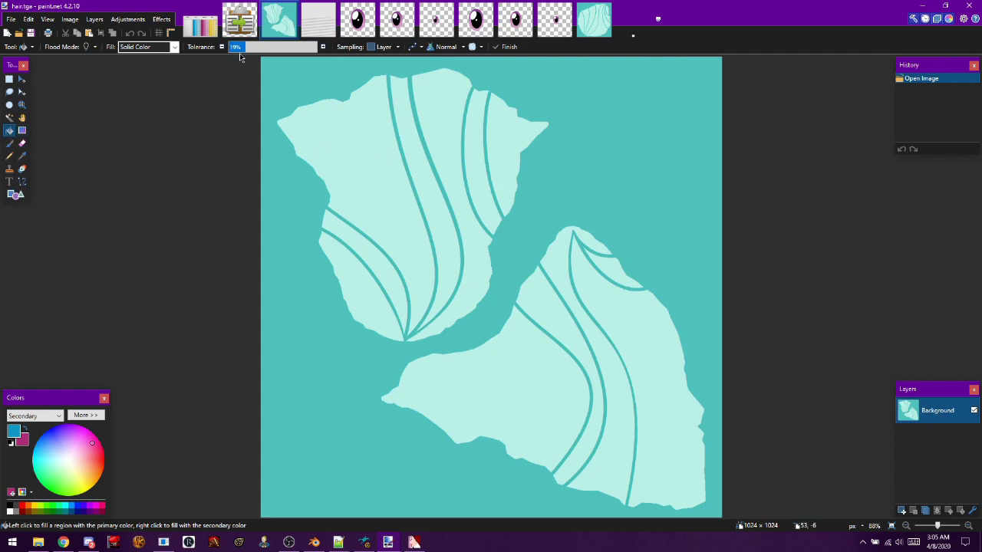
pyautogui.click(507, 133)
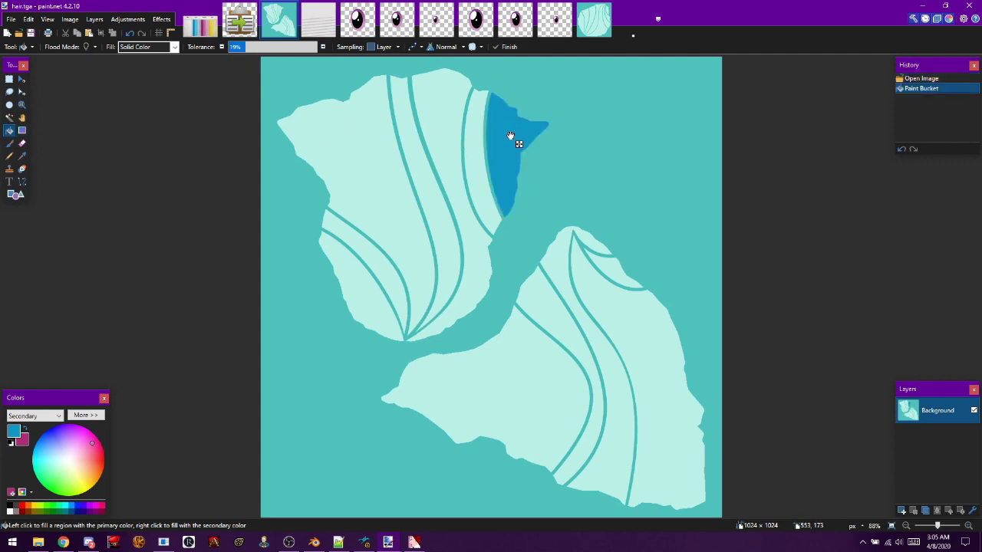
pyautogui.click(425, 163)
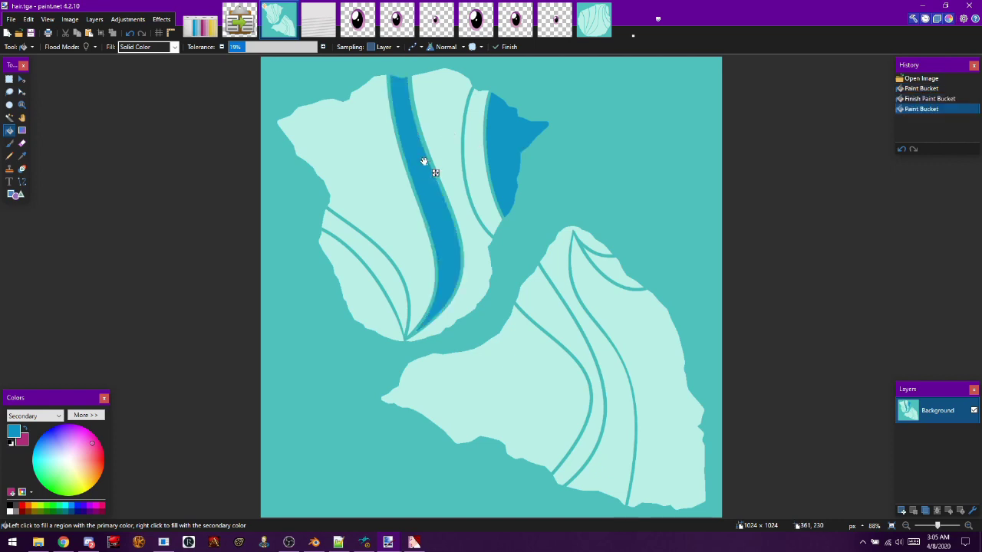
pyautogui.click(353, 286)
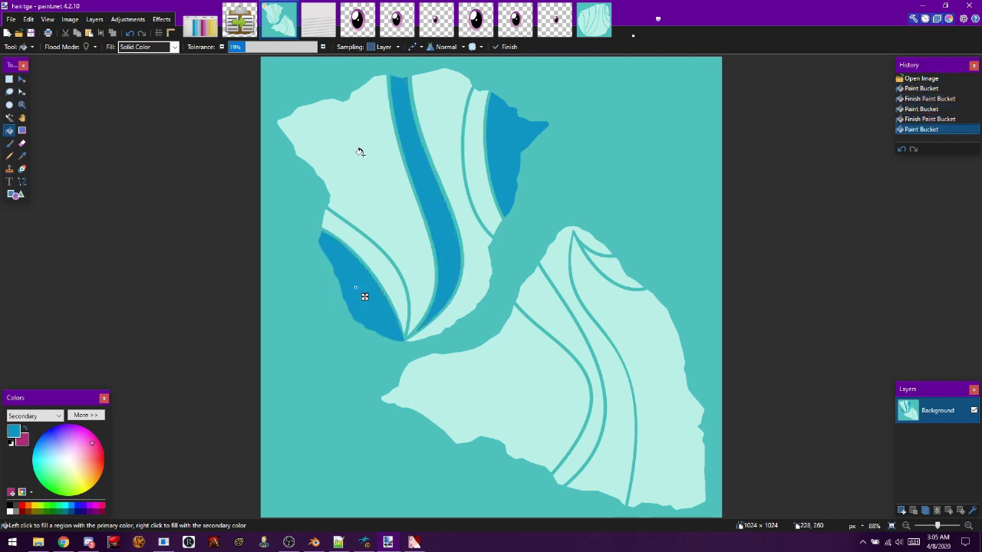
pyautogui.rightClick(473, 138)
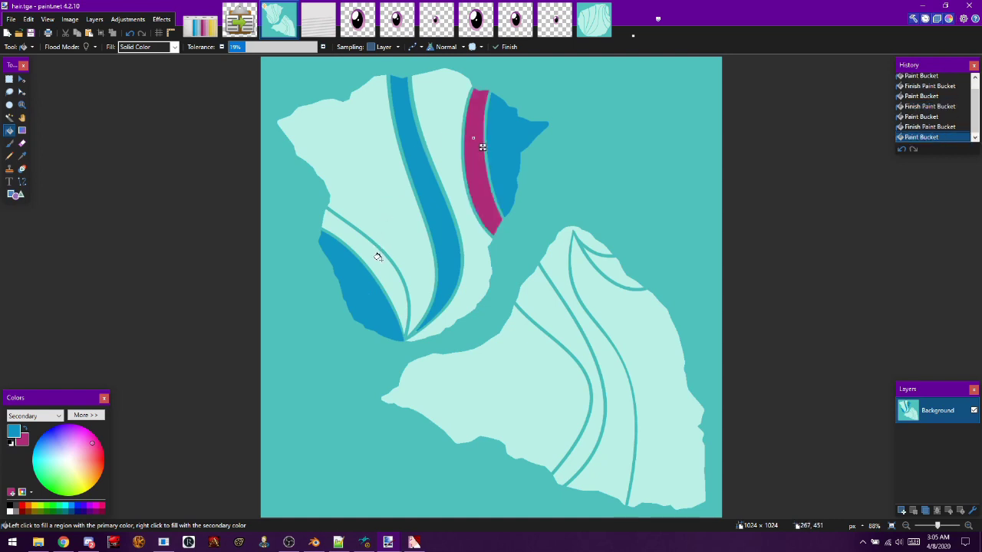
pyautogui.rightClick(388, 204)
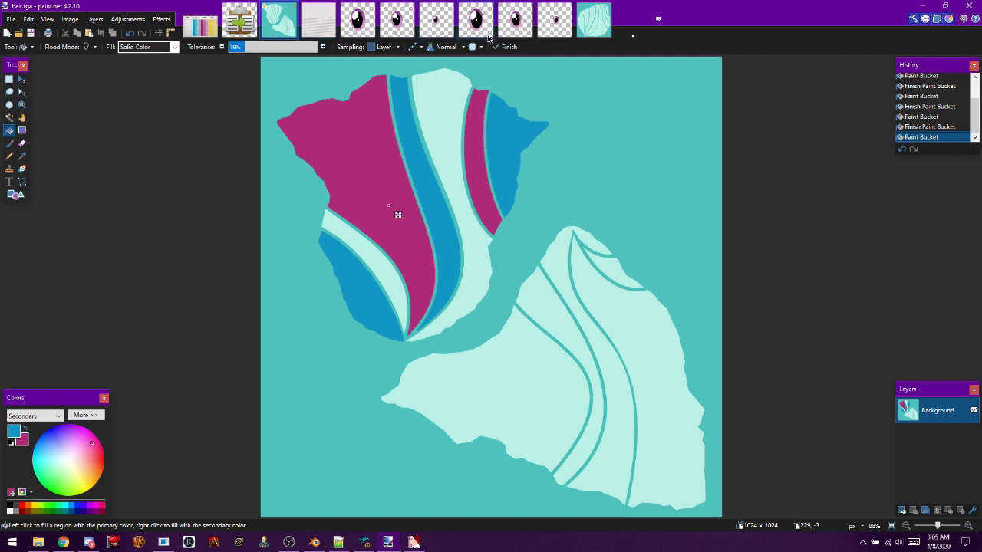
pyautogui.click(198, 29)
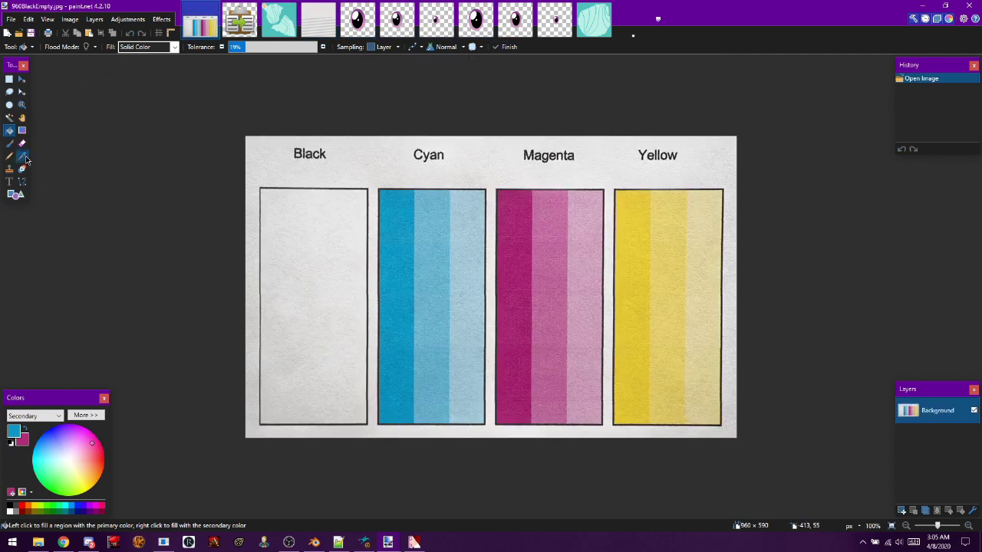
pyautogui.click(22, 156)
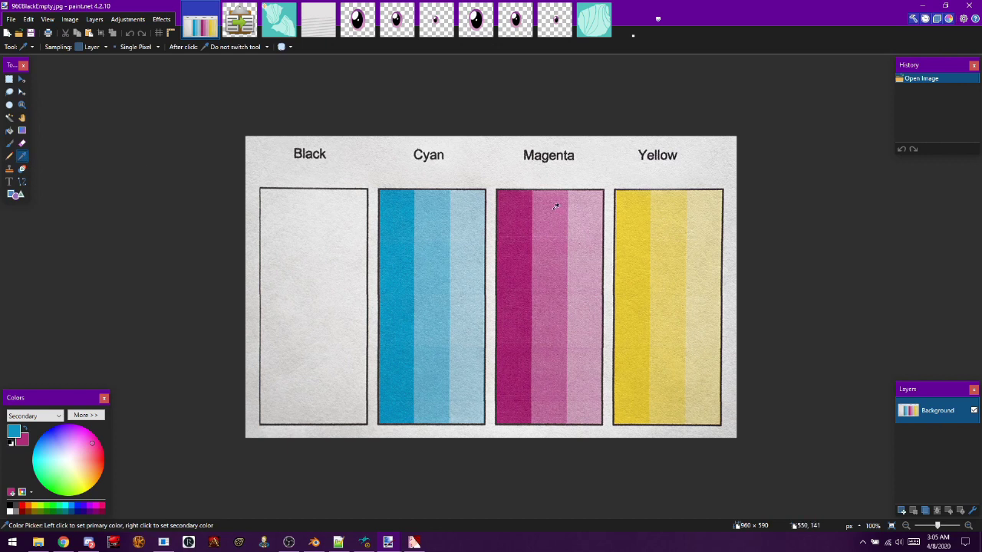
pyautogui.rightClick(638, 220)
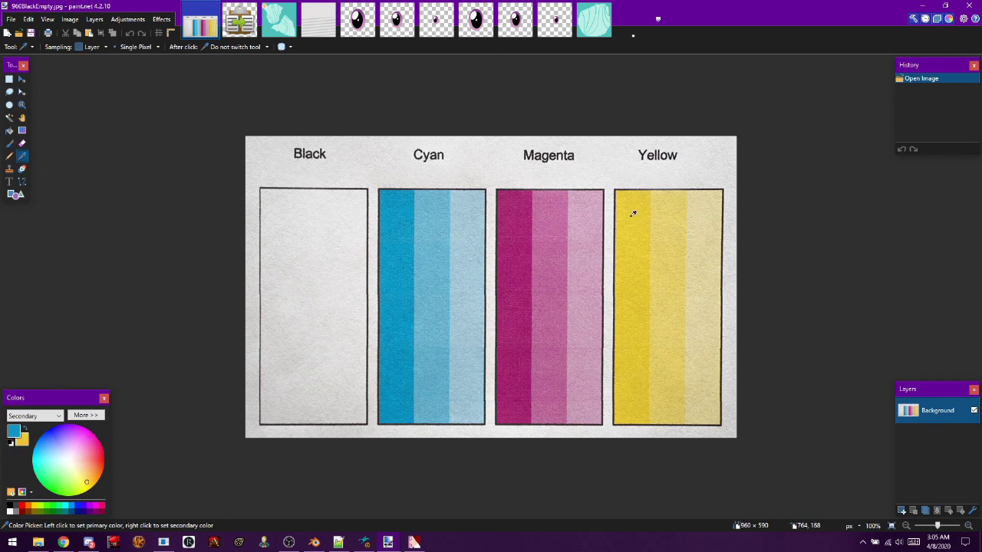
pyautogui.click(278, 21)
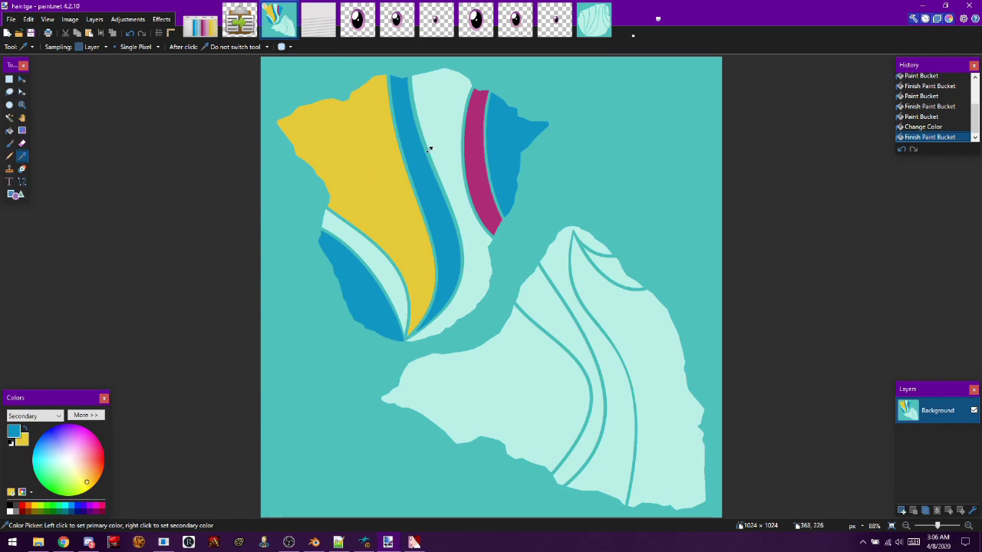
pyautogui.click(917, 117)
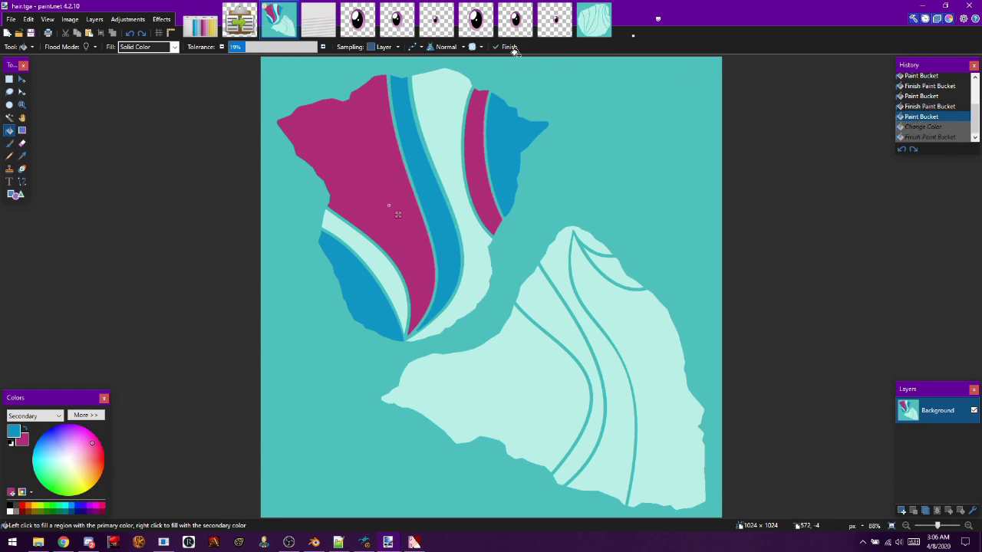
# - Commit the pending magenta fill in hair.tga and sample the darkest yellow from 960BlackEmpty.jpg as the primary colour
pyautogui.click(509, 47)
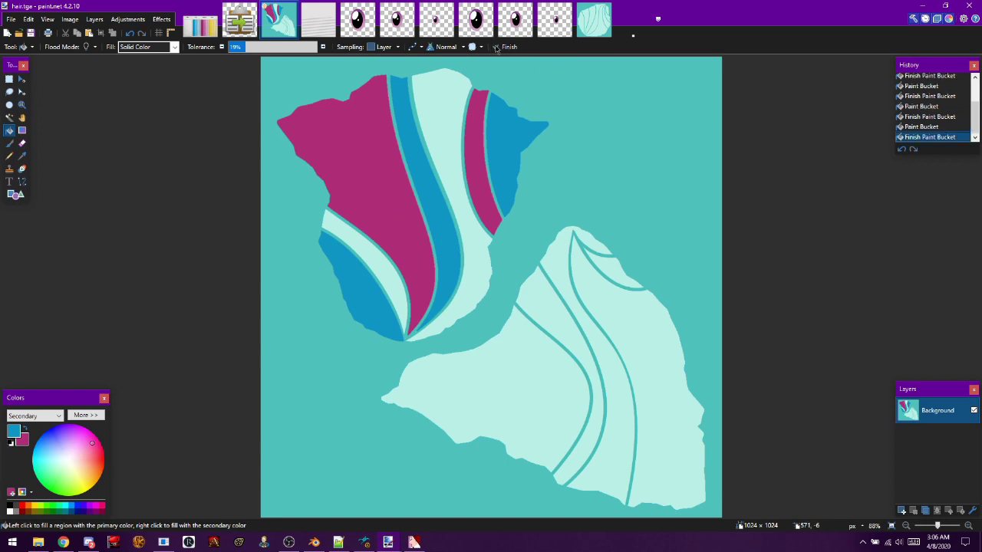
pyautogui.click(196, 23)
pyautogui.click(22, 156)
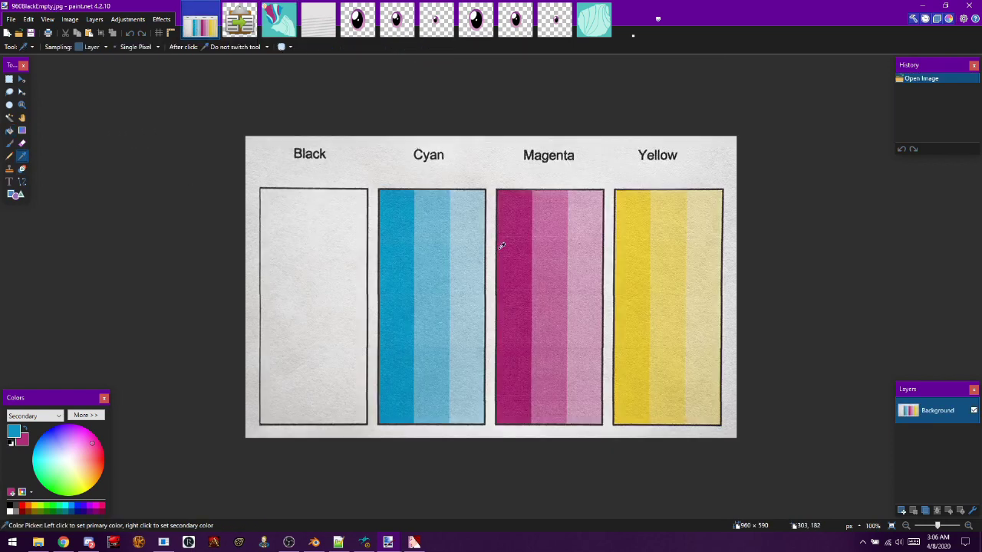
pyautogui.click(655, 301)
# - Fill the two remaining pale sections of the upper hair shape in hair.tga with the sampled yellow and commit the fill
pyautogui.click(278, 19)
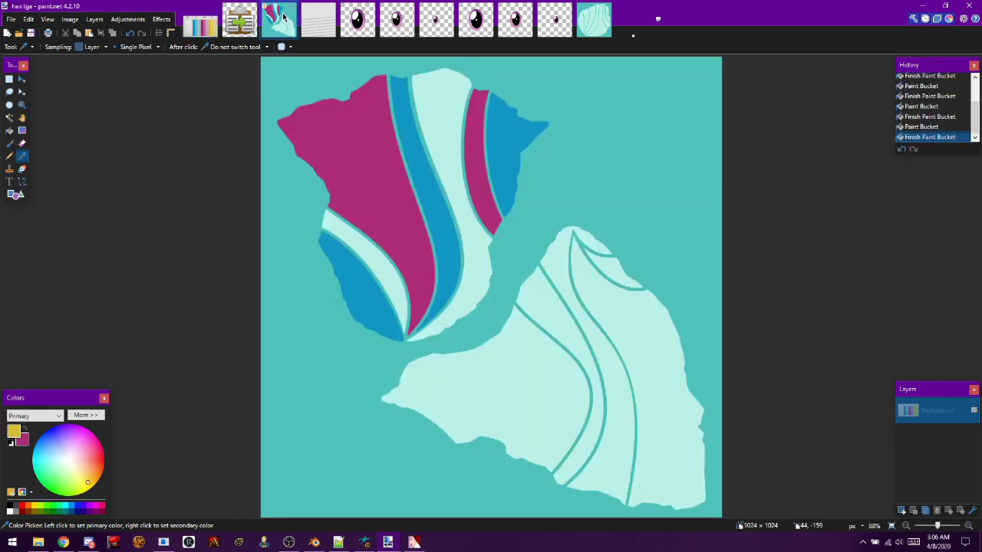
pyautogui.click(9, 131)
pyautogui.click(445, 132)
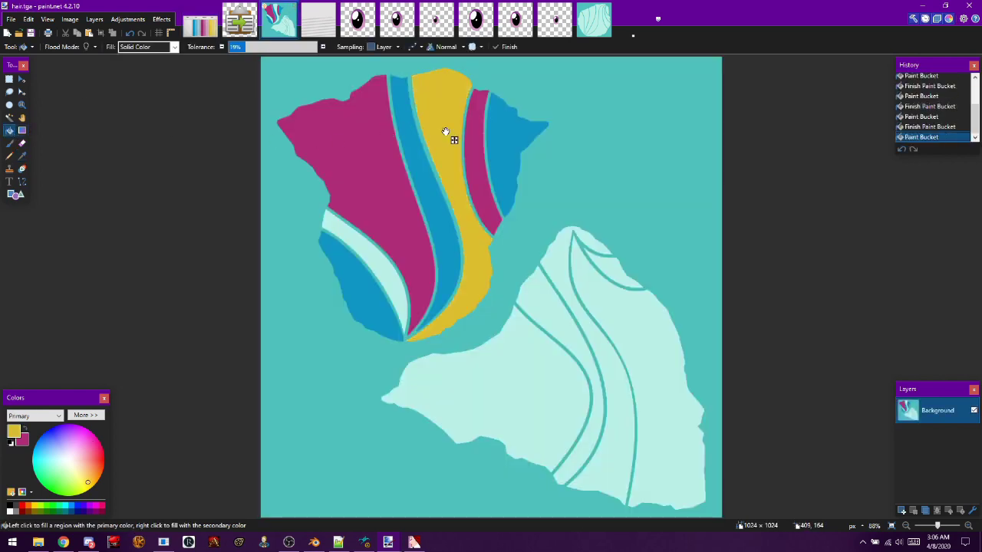
pyautogui.click(384, 253)
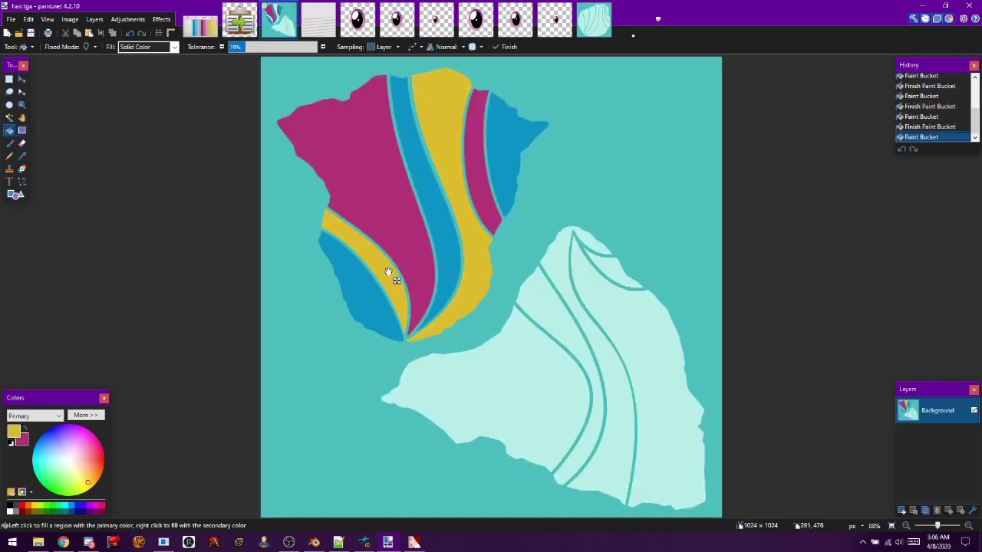
pyautogui.click(506, 47)
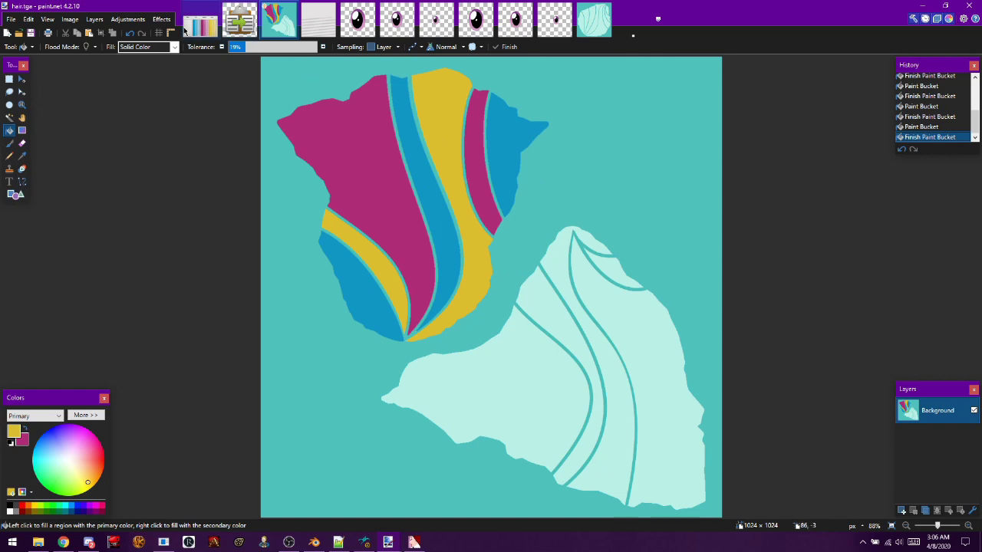
# - Reset the colours to black and white and fill the teal background and strand outlines of hair.tga with black
pyautogui.click(12, 443)
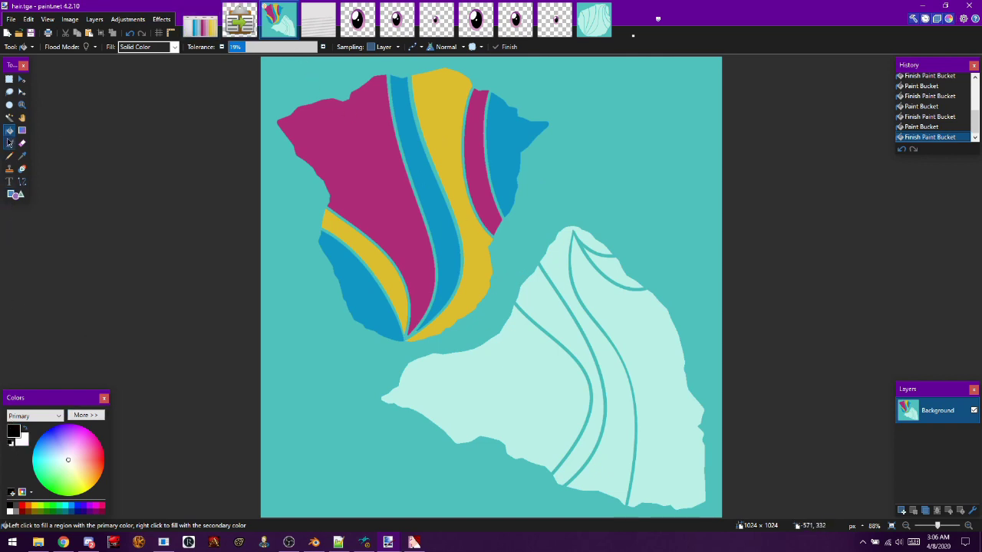
pyautogui.click(472, 208)
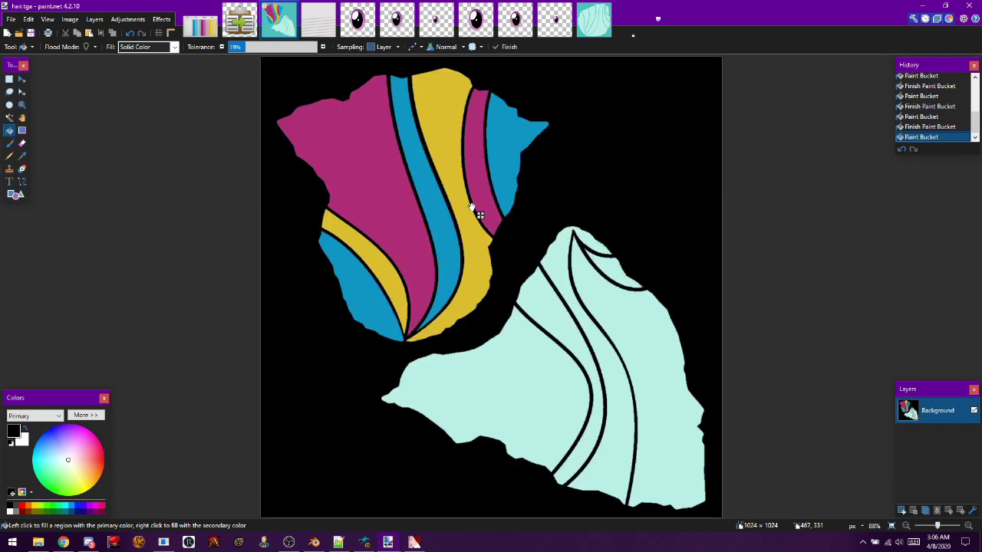
# - Commit the last bucket fill and save hair.tga with the offered save configuration
pyautogui.click(506, 48)
pyautogui.click(31, 34)
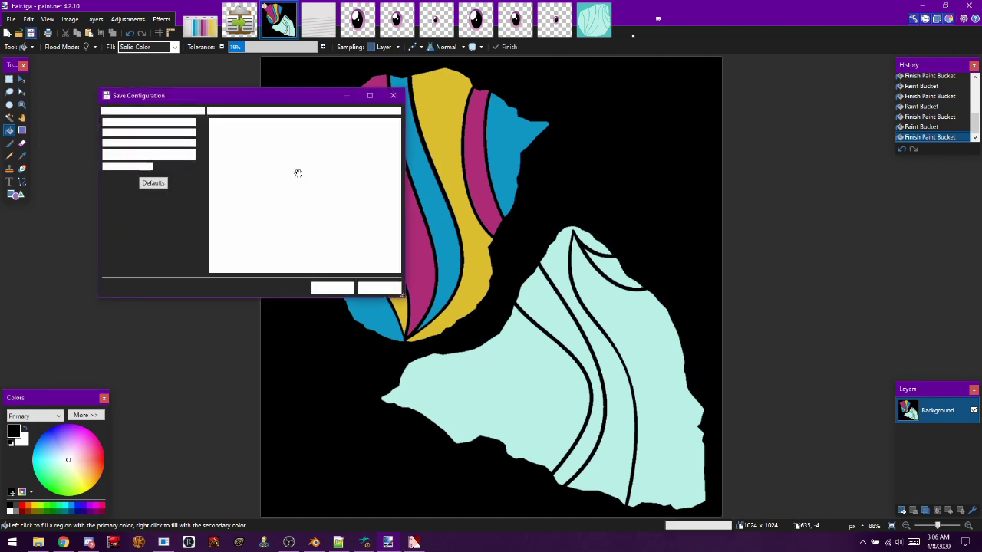
pyautogui.click(330, 289)
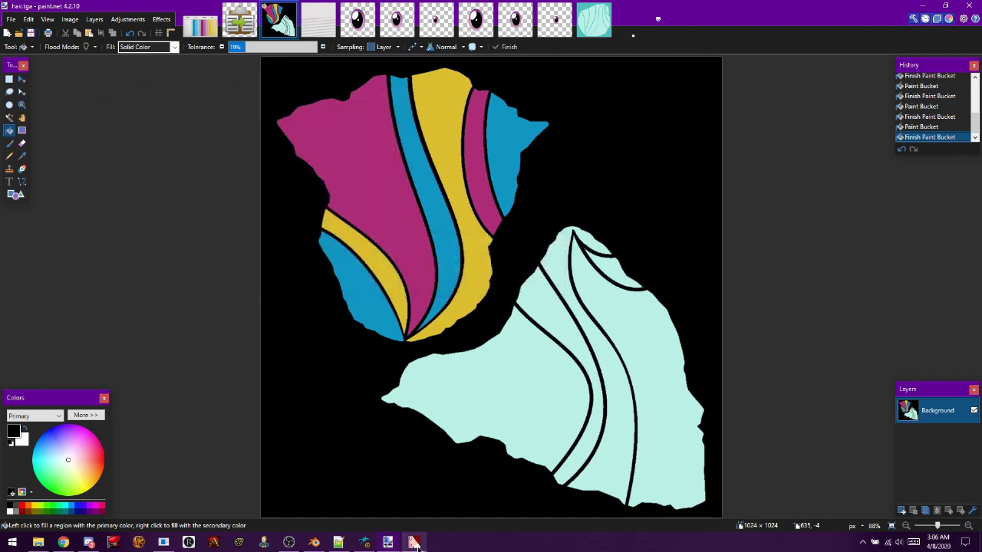
# - Switch to VTFEdit and import the hair image from the Copypaste folder using the offered VTF options
pyautogui.click(414, 542)
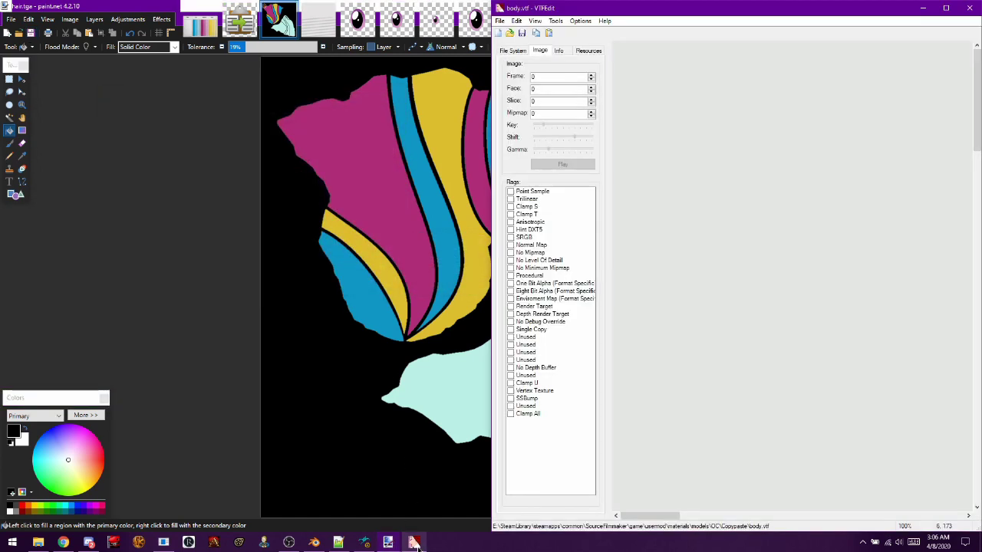
pyautogui.click(497, 33)
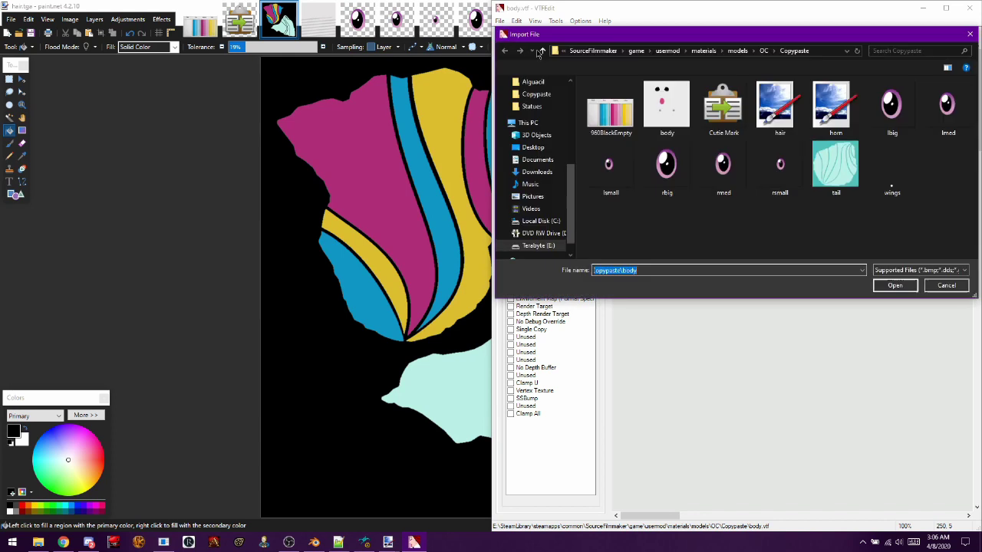
pyautogui.doubleClick(766, 114)
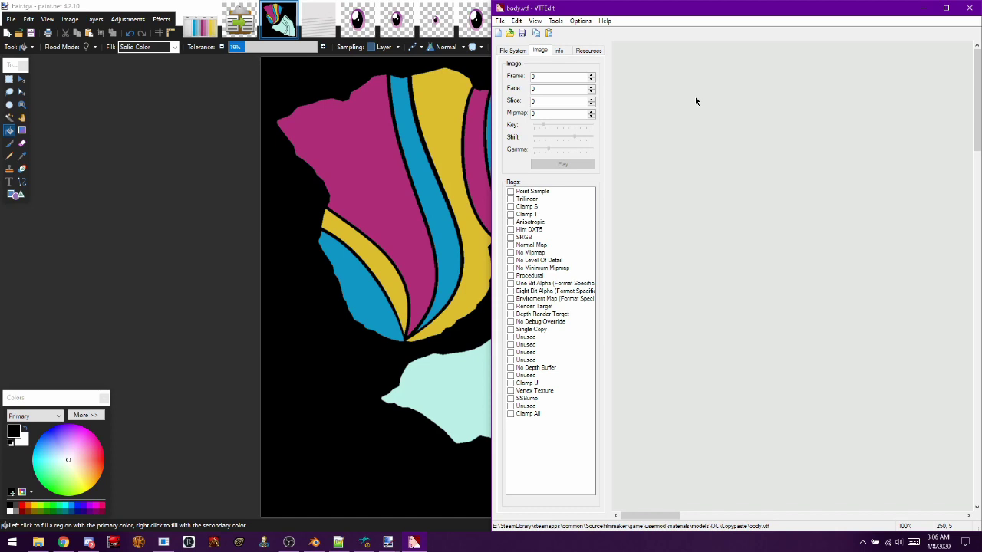
pyautogui.click(819, 372)
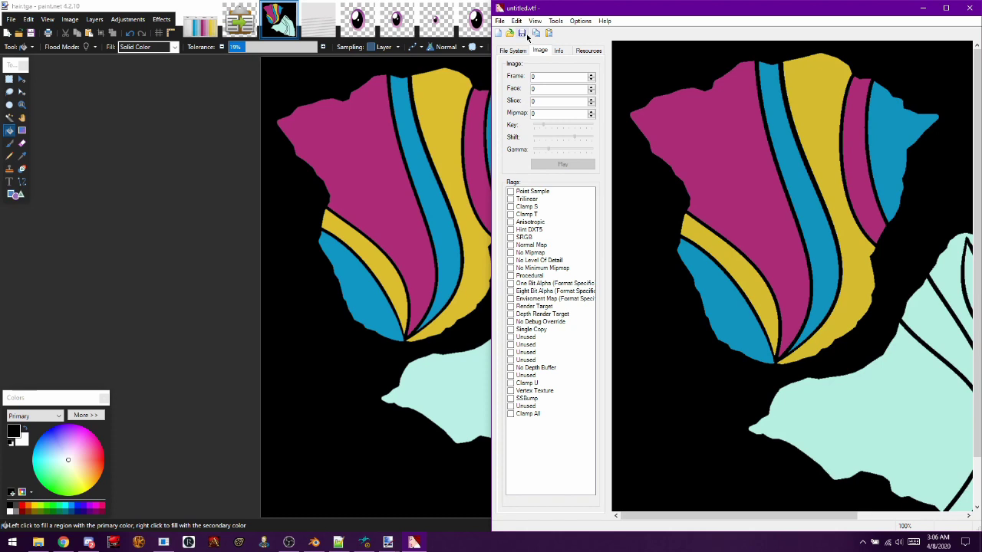
# - Save the imported texture over the existing hair.vtf in the Copypaste materials folder
pyautogui.click(522, 33)
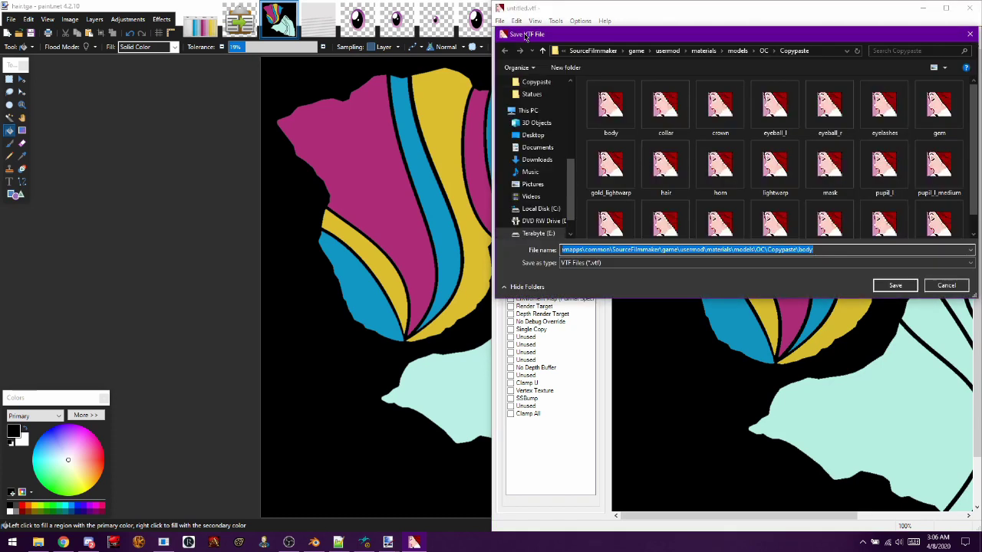
pyautogui.doubleClick(672, 175)
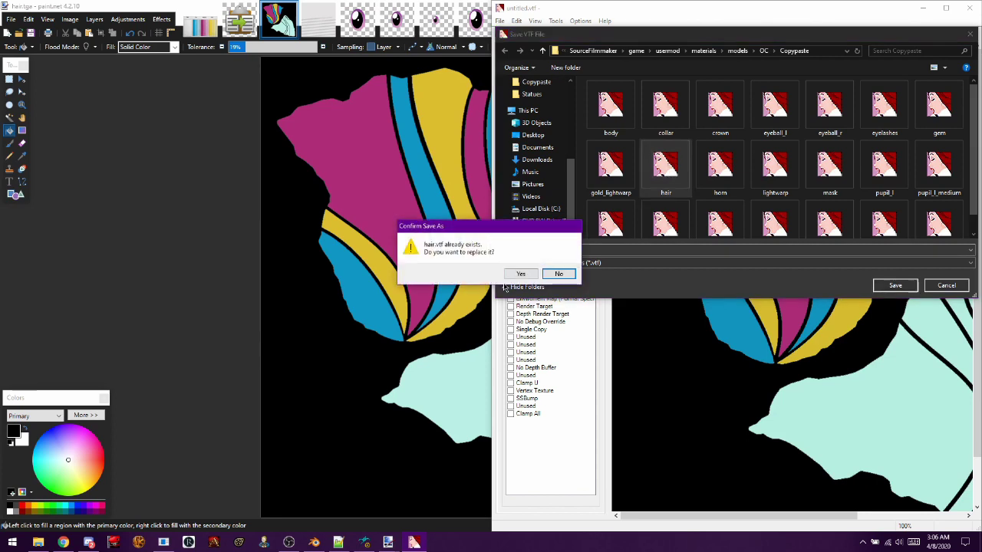
pyautogui.click(520, 274)
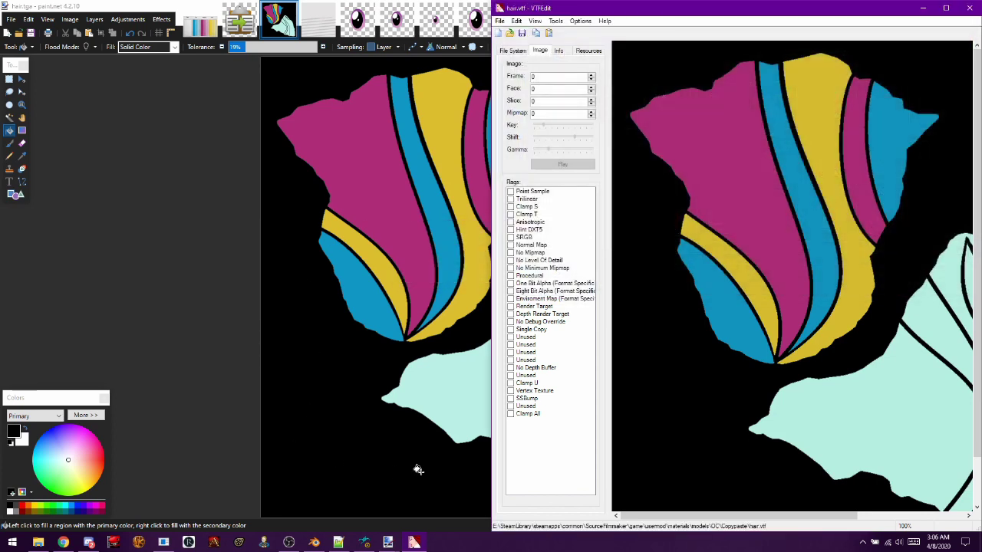
# - Switch to the model viewer, refresh the princess copypaste model and examine the recoloured mane from the front
pyautogui.click(364, 543)
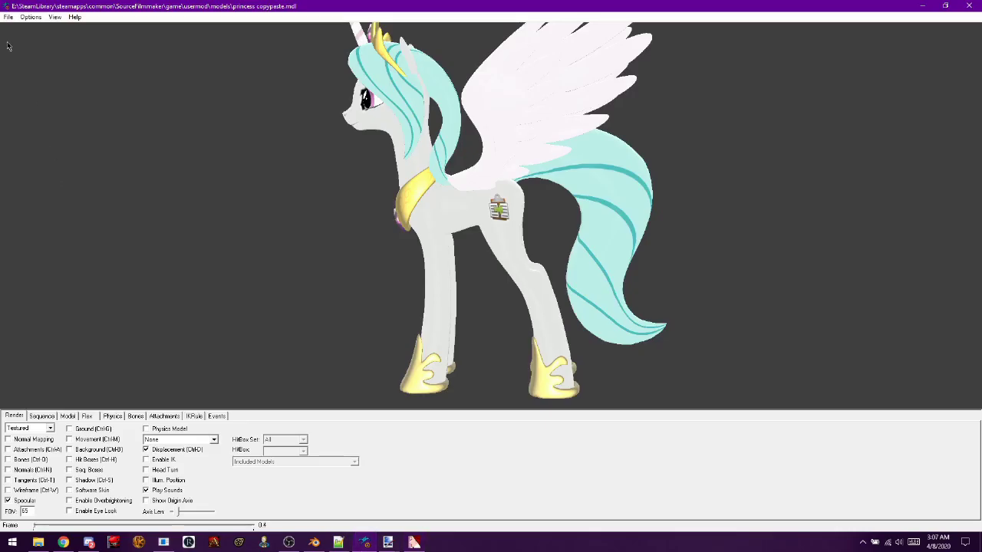
pyautogui.click(8, 17)
pyautogui.click(27, 52)
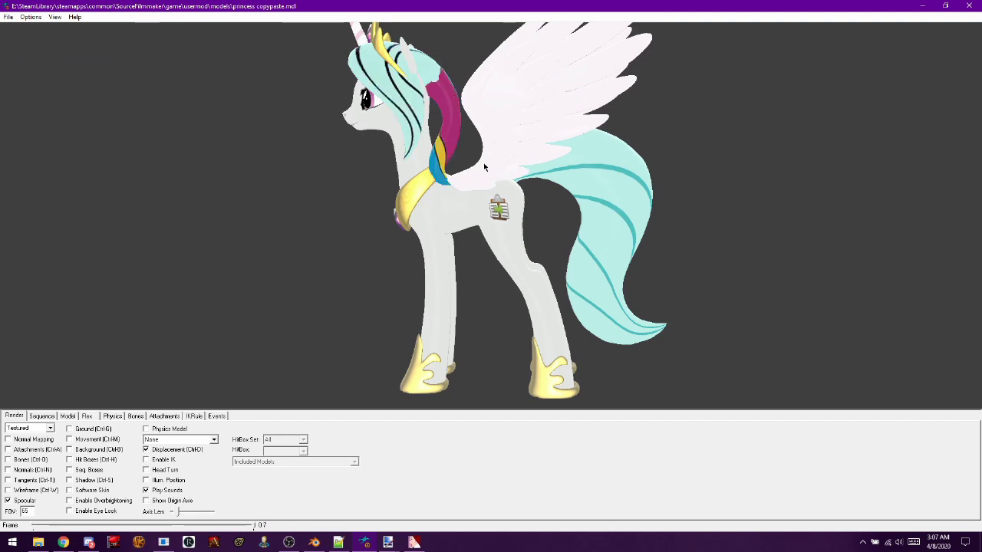
pyautogui.moveTo(483, 167); pyautogui.dragTo(346, 164)
pyautogui.moveTo(432, 174); pyautogui.dragTo(431, 124, button='right')
pyautogui.moveTo(429, 100); pyautogui.dragTo(435, 107)
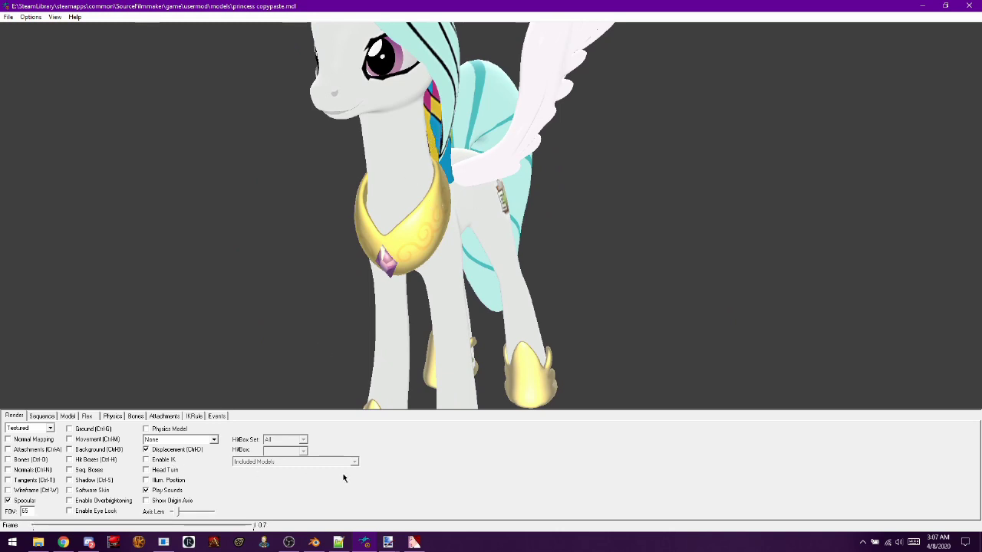
# - Compare the mane stripes on the model with the coloured sections of hair.tga in paint.net
pyautogui.click(413, 541)
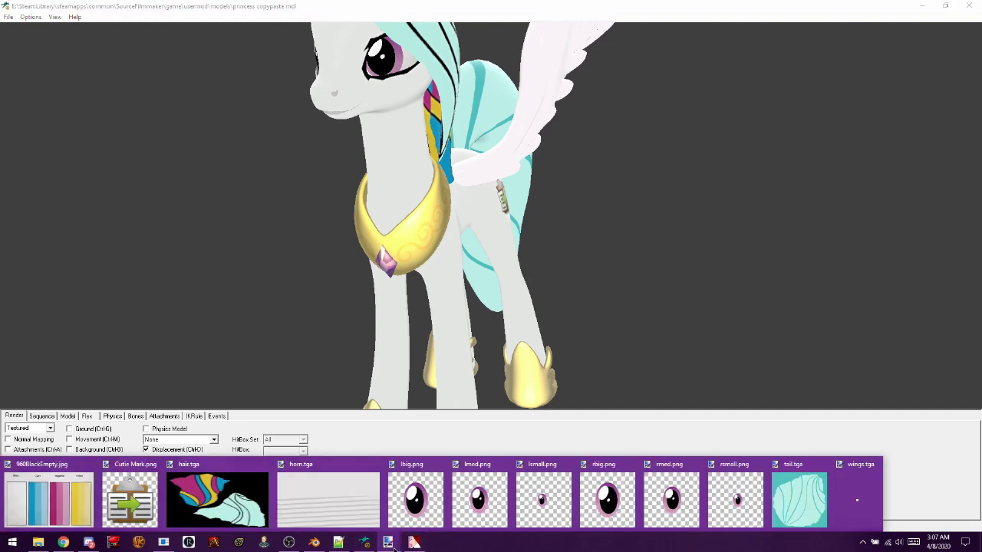
pyautogui.click(253, 502)
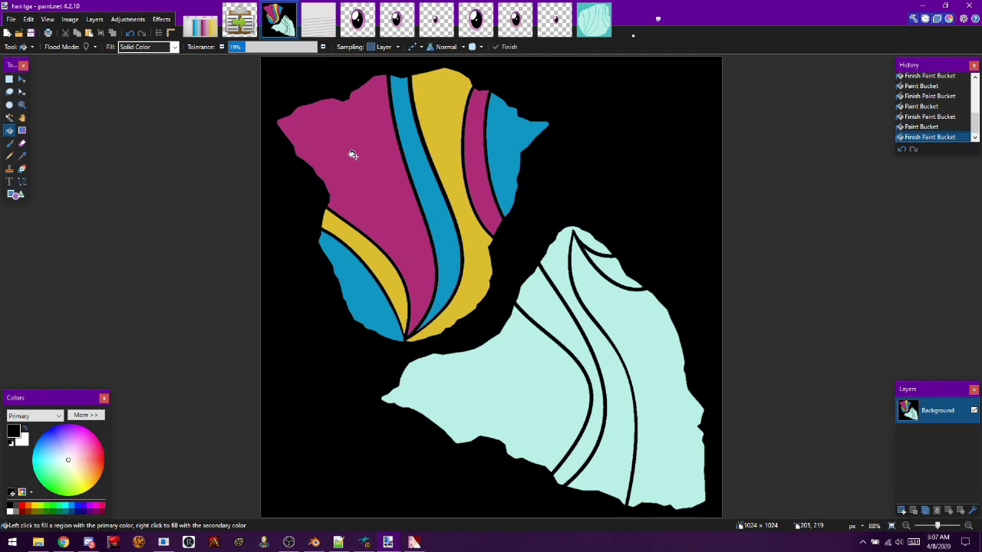
pyautogui.click(365, 541)
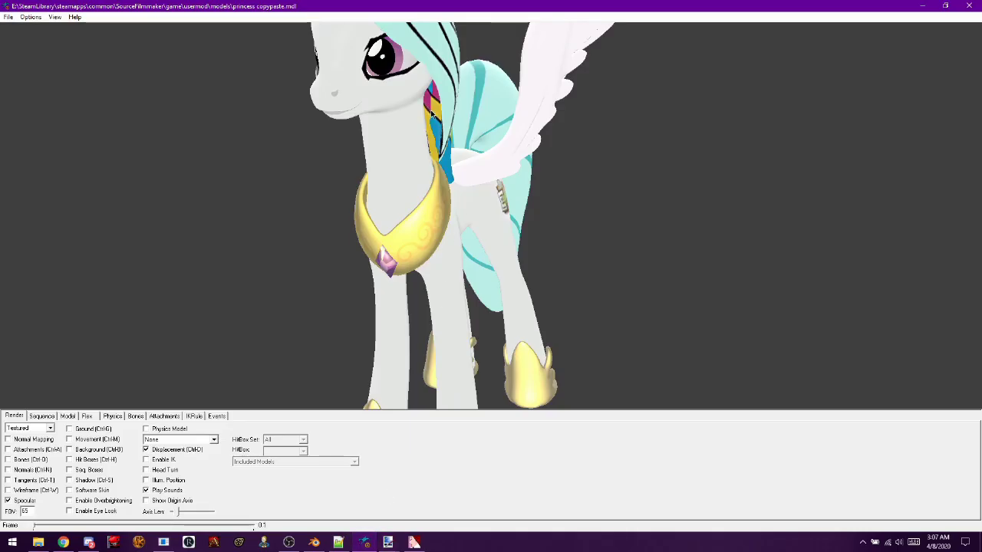
pyautogui.moveTo(388, 541)
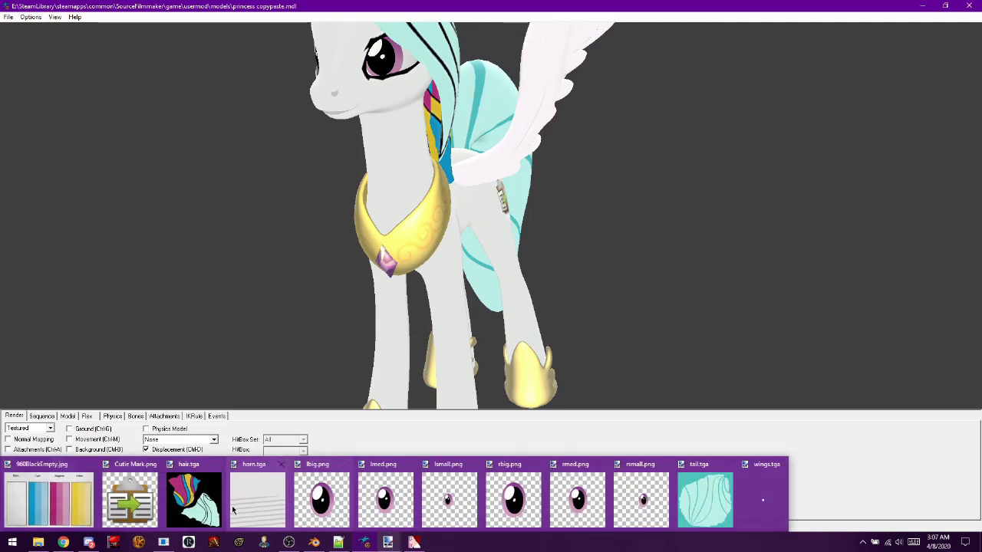
pyautogui.click(181, 511)
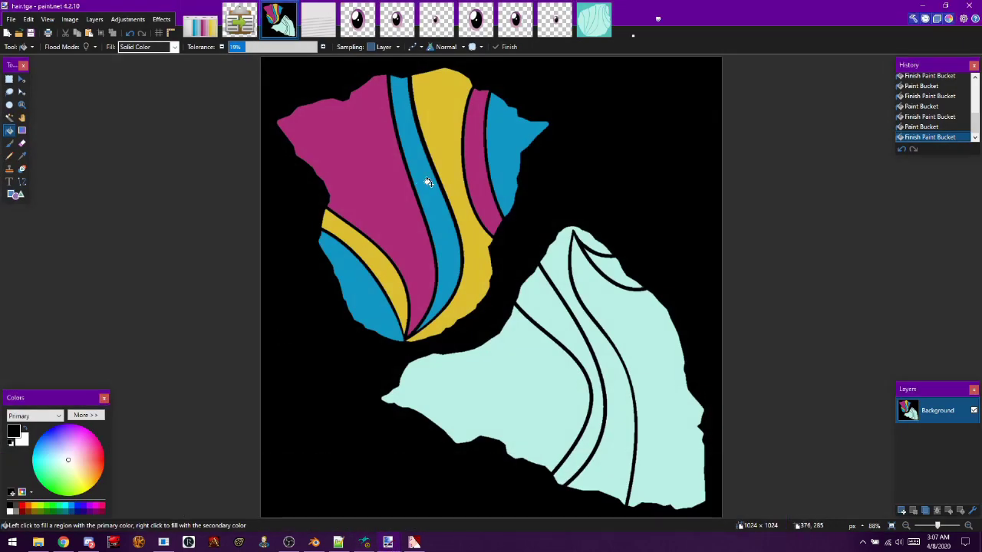
# - Sample the yellow stripe as the primary colour and the large magenta section as the secondary colour in hair.tga
pyautogui.click(23, 156)
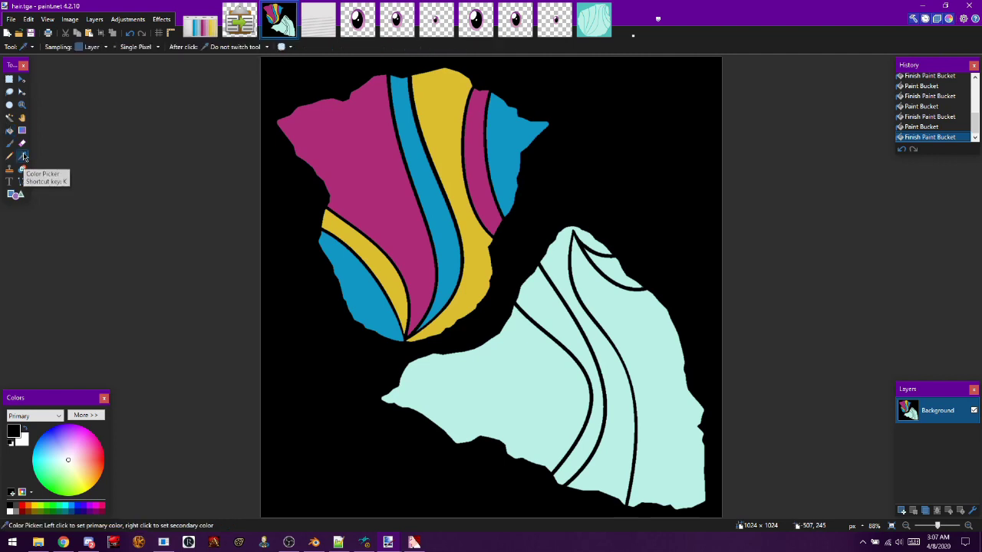
pyautogui.click(381, 260)
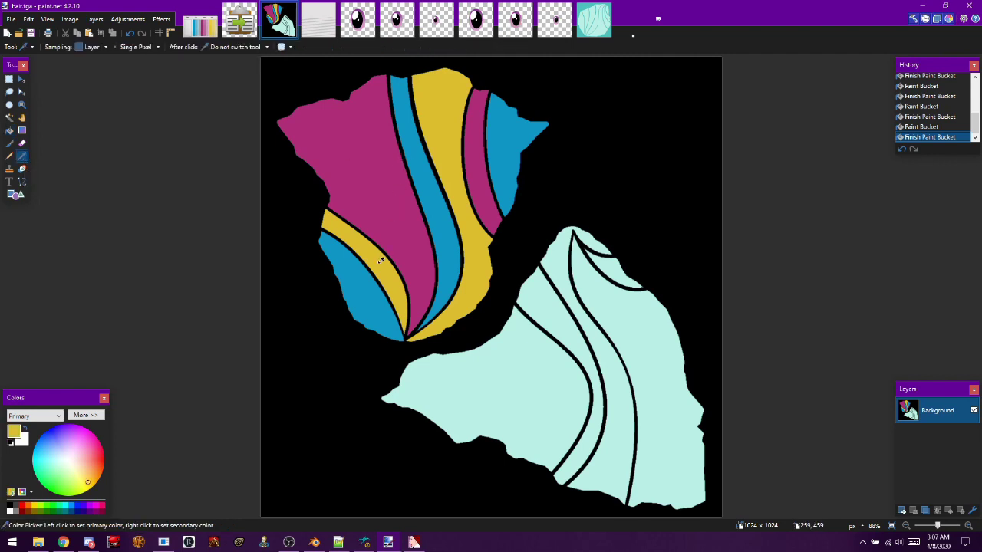
pyautogui.click(9, 130)
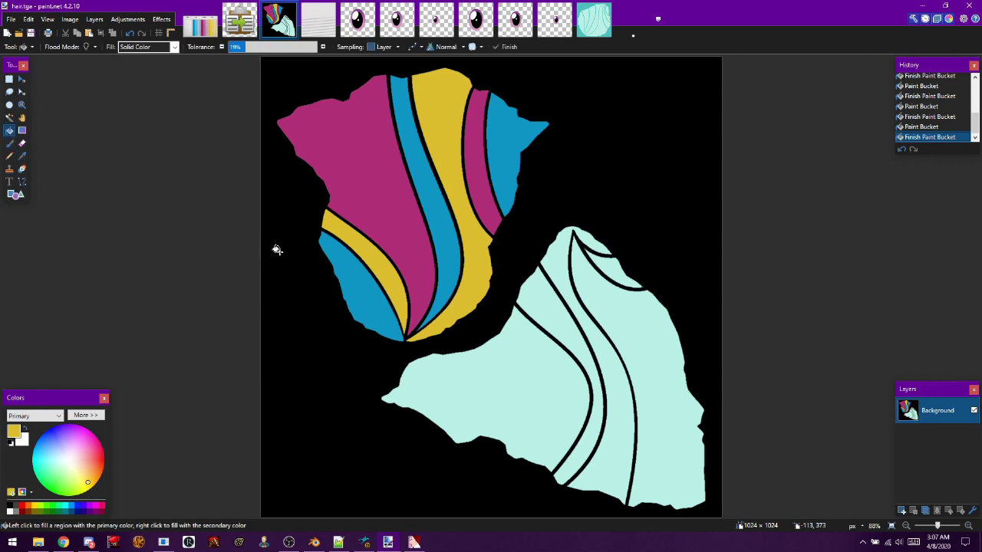
pyautogui.click(381, 273)
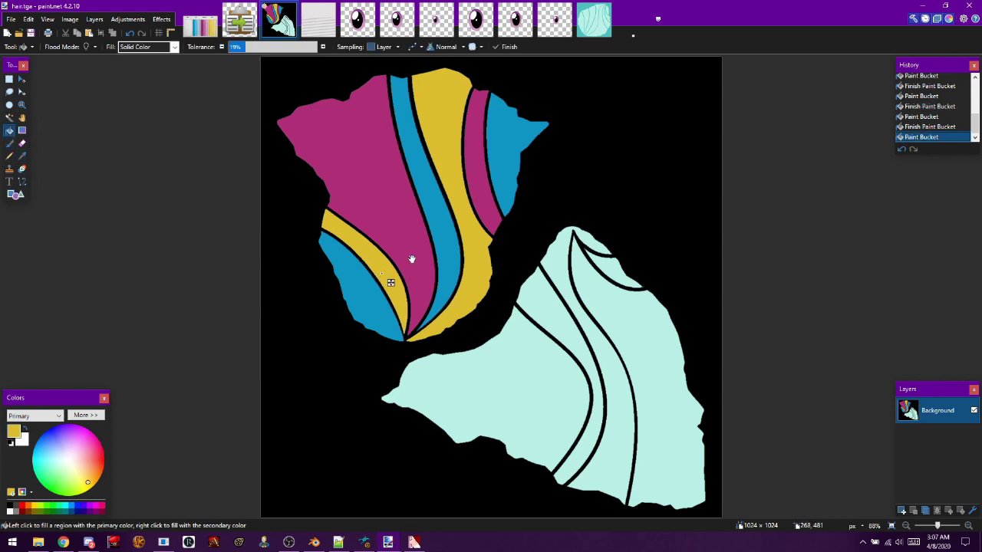
pyautogui.hotkey('ctrl', 'z')
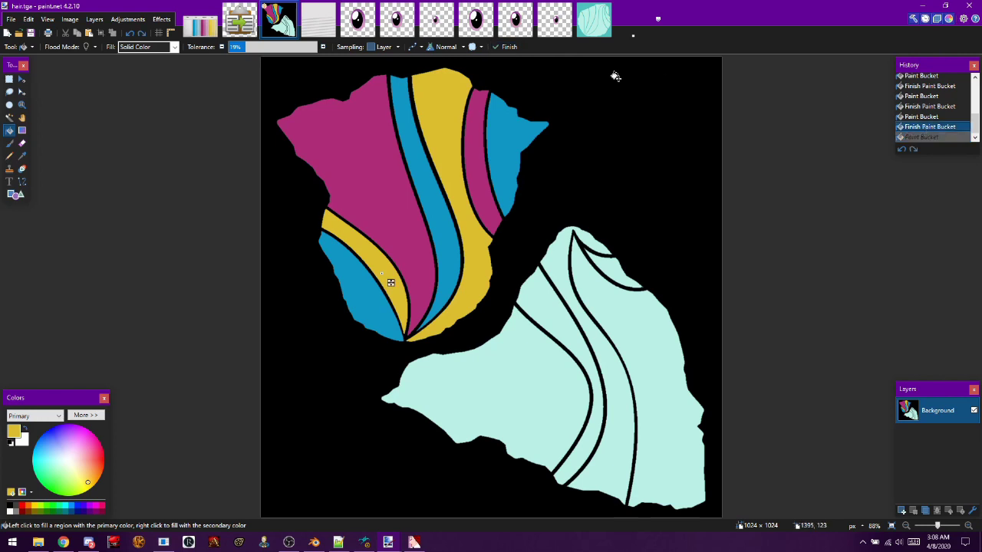
pyautogui.click(22, 156)
pyautogui.rightClick(350, 176)
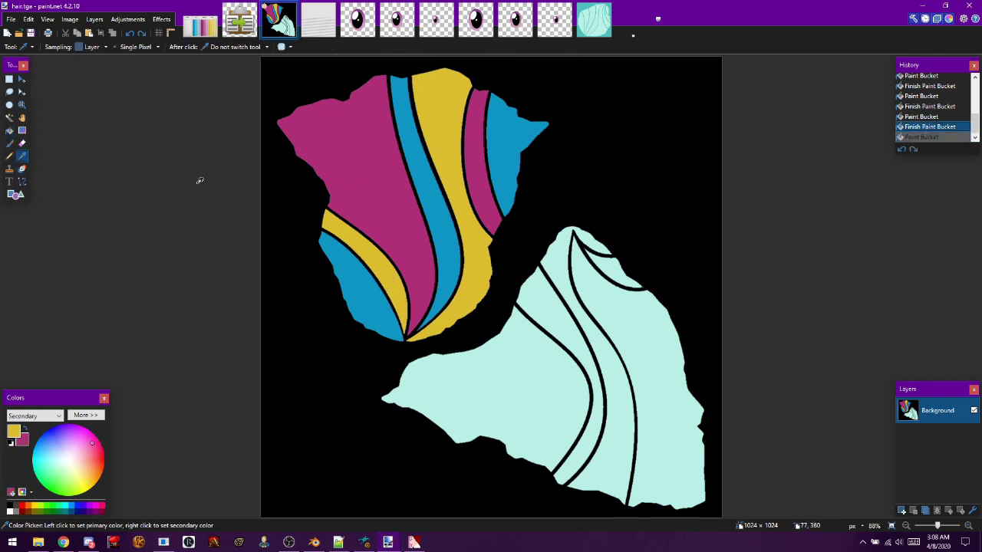
# - Fill the narrow yellow stripe beside the lower blue section of the upper hair piece with magenta
pyautogui.click(9, 131)
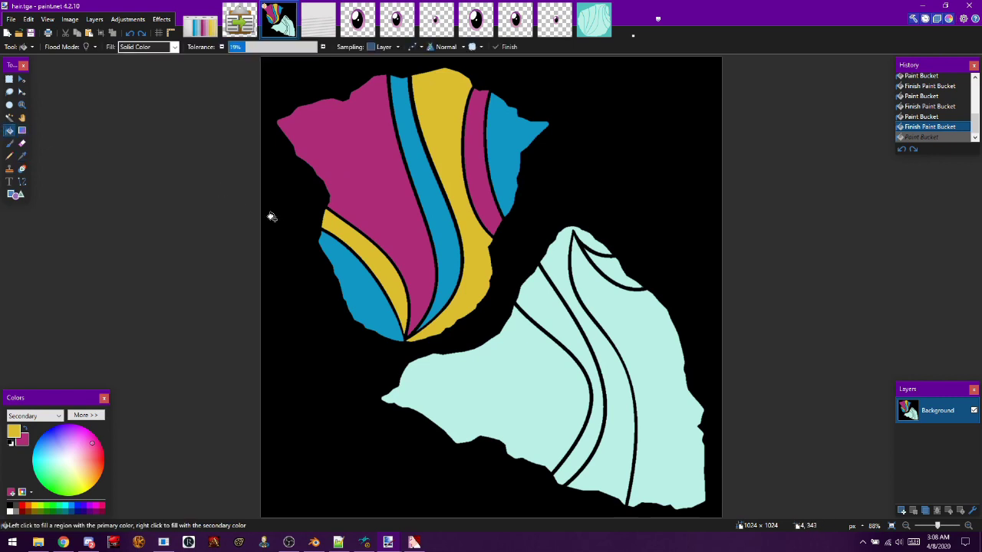
pyautogui.click(380, 261)
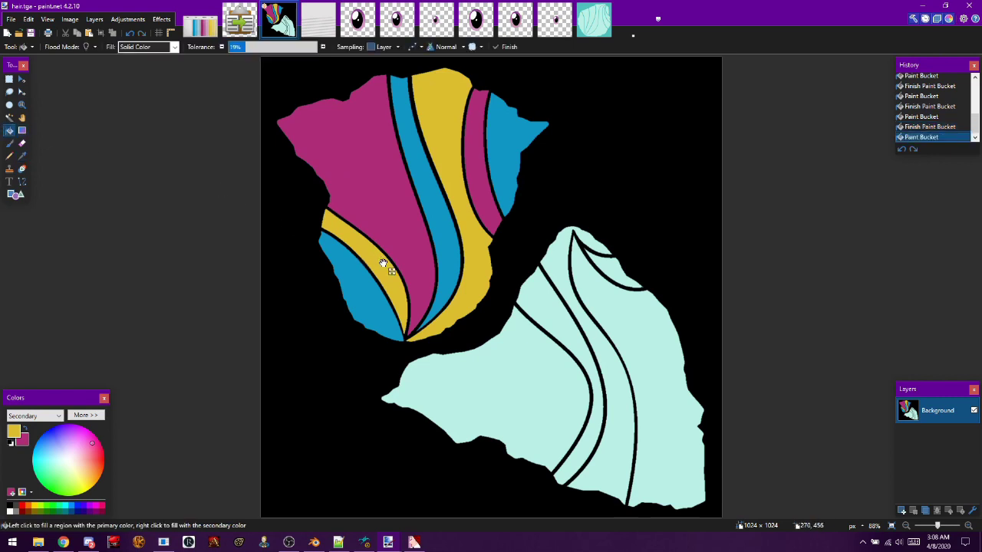
pyautogui.rightClick(375, 257)
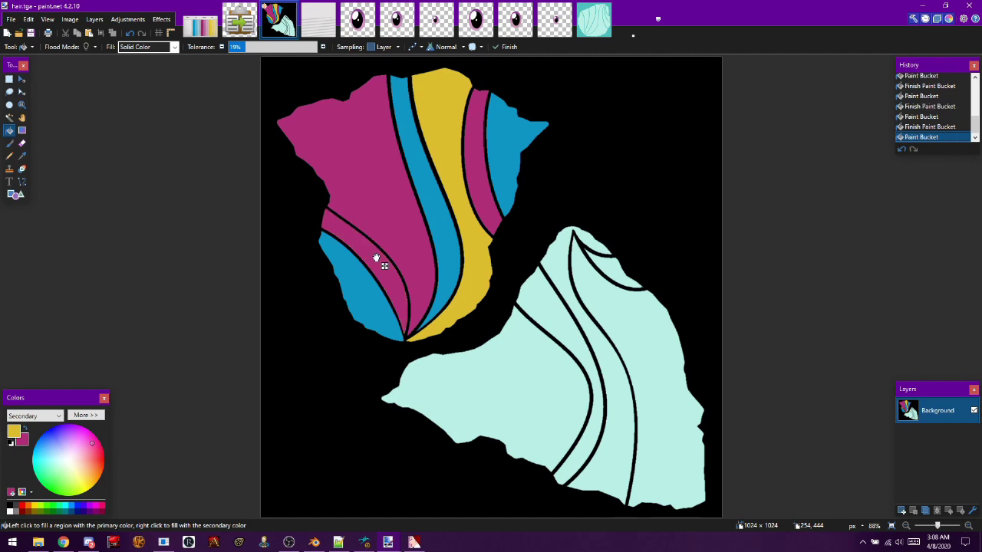
pyautogui.click(504, 47)
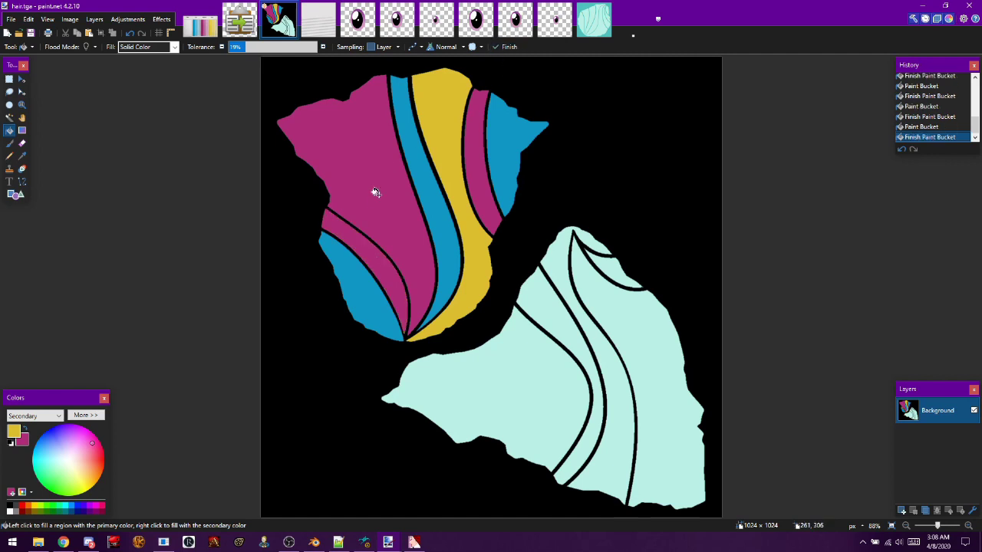
# - Fill the large magenta section of the upper hair piece with yellow and save hair.tga
pyautogui.click(379, 196)
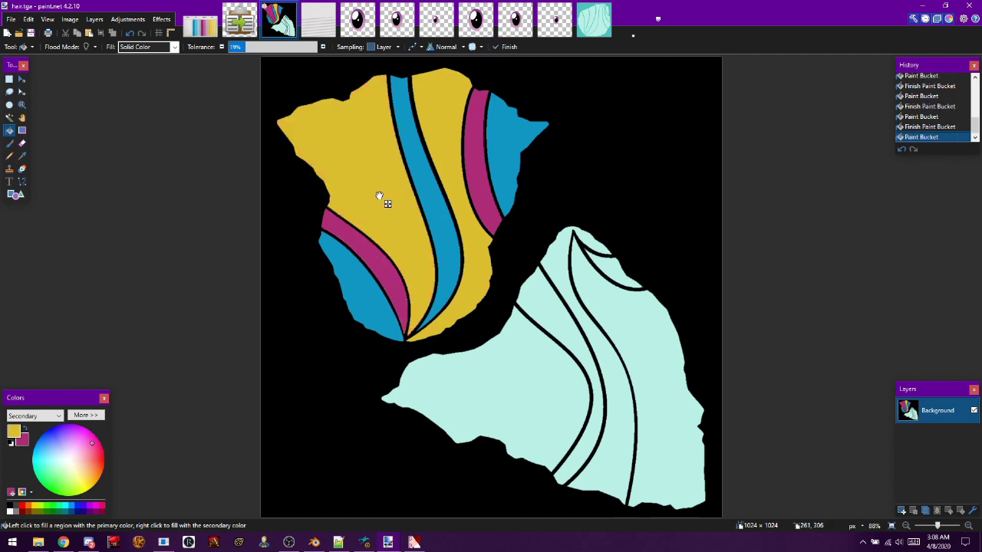
pyautogui.click(506, 48)
pyautogui.click(30, 34)
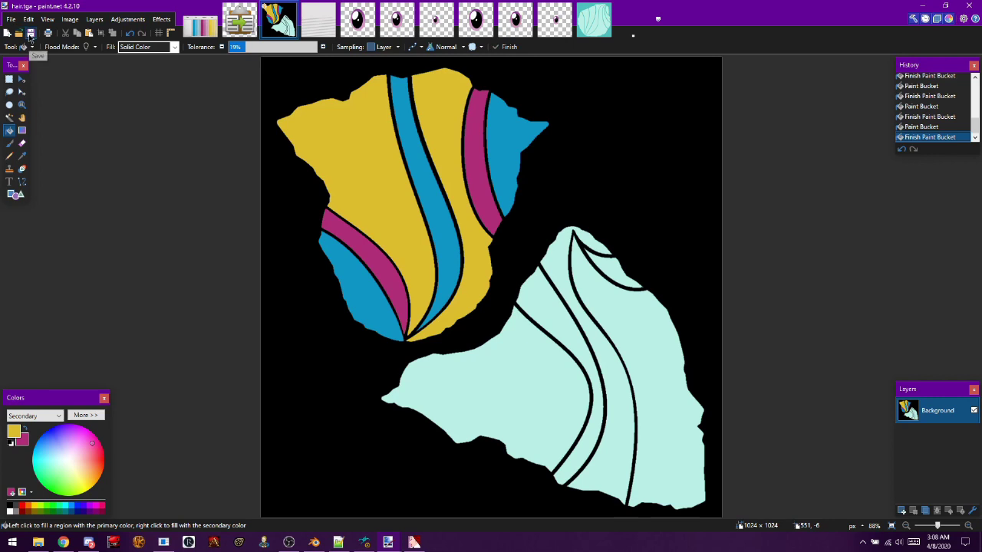
# - Switch to VTFEdit and reimport the edited hair image from the Copypaste folder with the offered VTF options
pyautogui.click(367, 542)
pyautogui.click(415, 542)
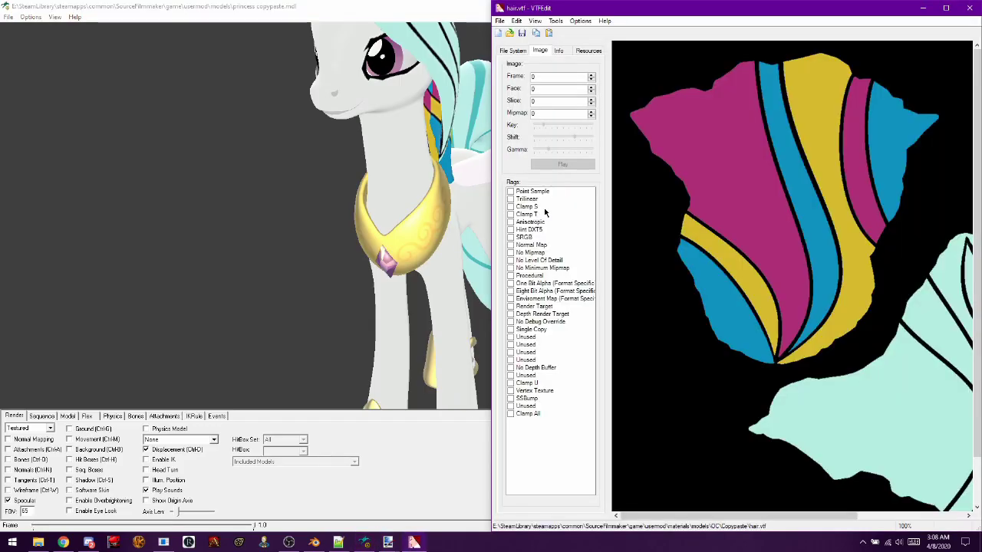
pyautogui.click(497, 33)
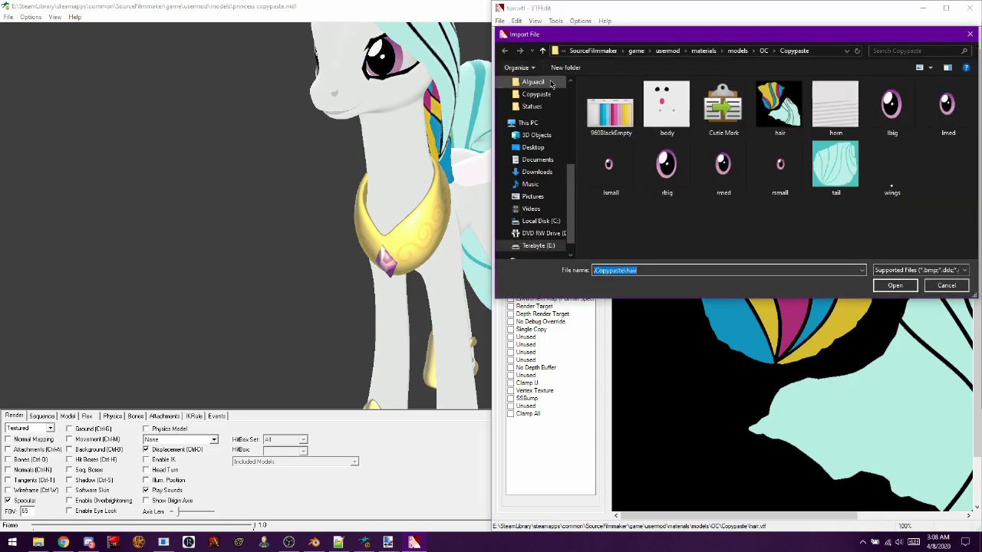
pyautogui.doubleClick(769, 111)
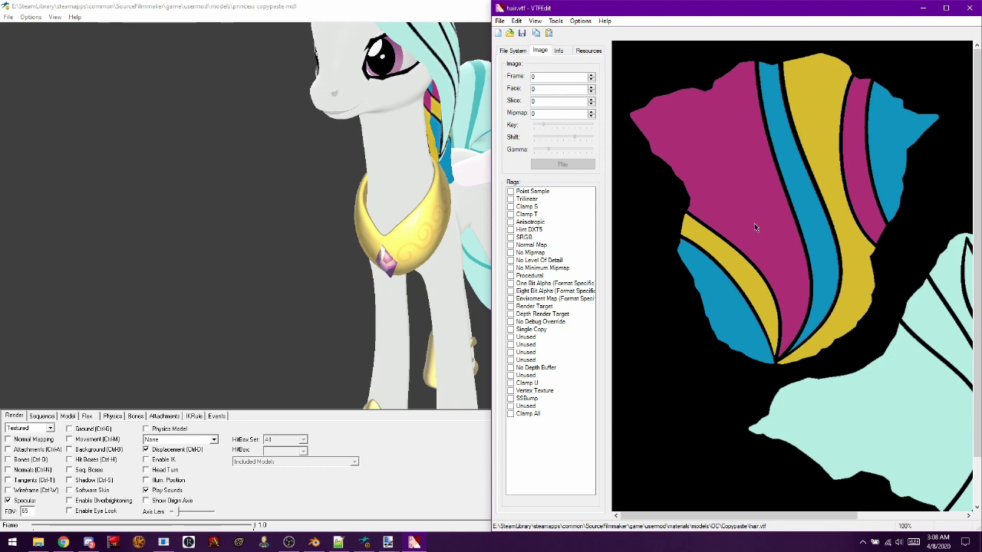
pyautogui.hotkey('ctrl', 'v')
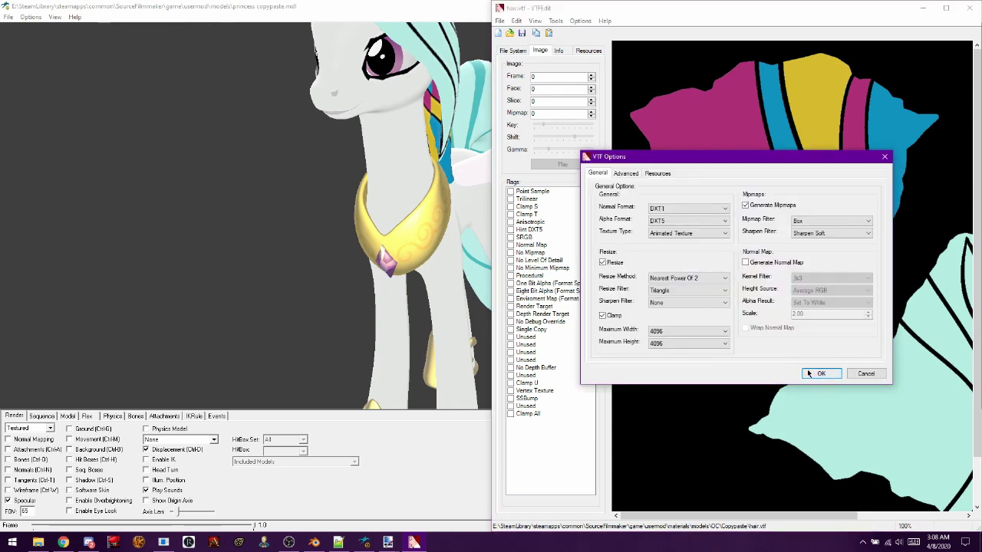
pyautogui.click(808, 373)
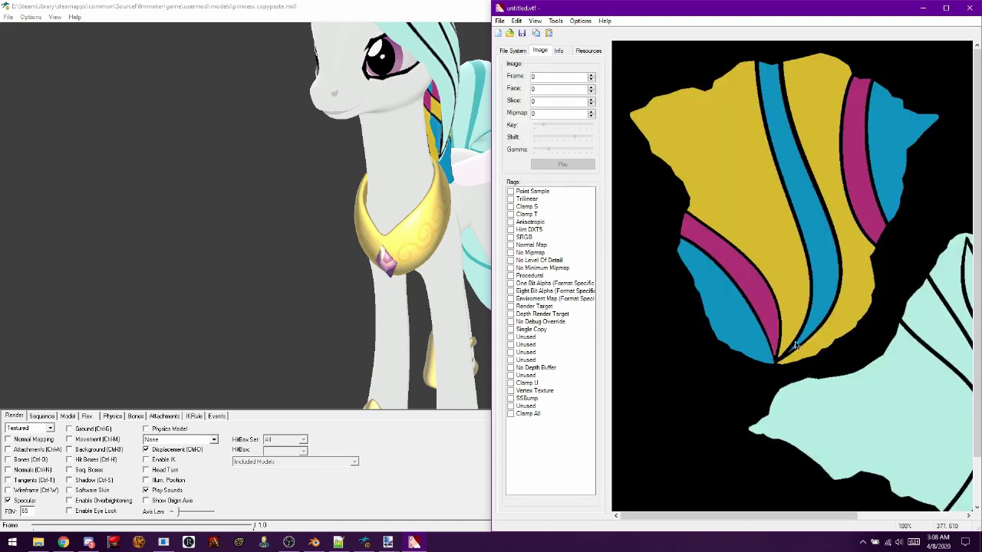
# - Save the imported texture over hair.vtf in the Copypaste materials folder and refresh the pony in the model viewer
pyautogui.click(522, 34)
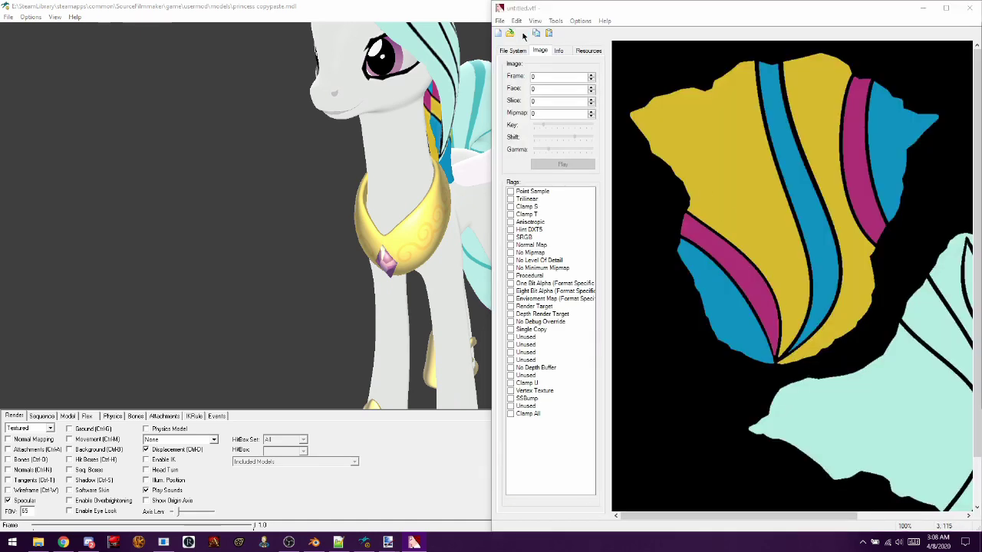
pyautogui.doubleClick(669, 173)
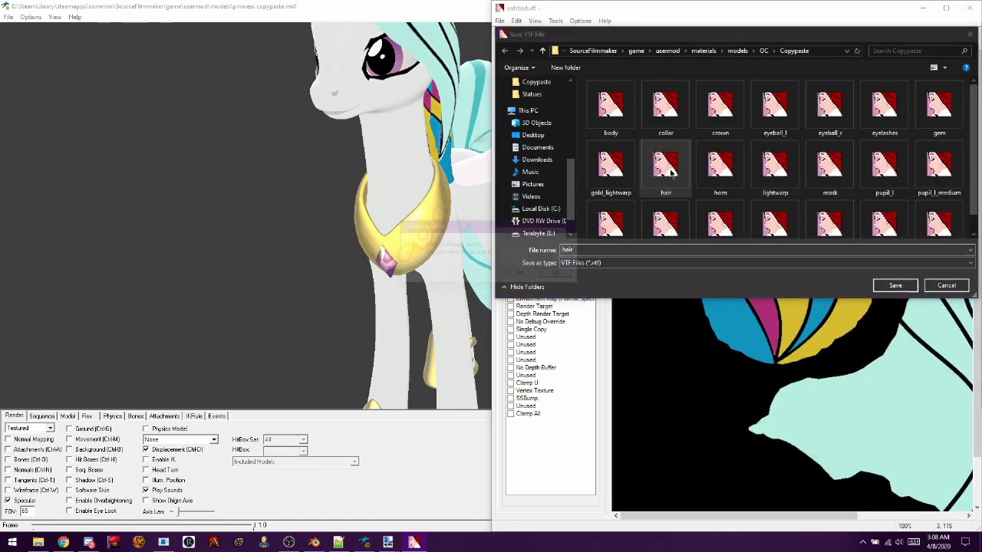
pyautogui.click(520, 274)
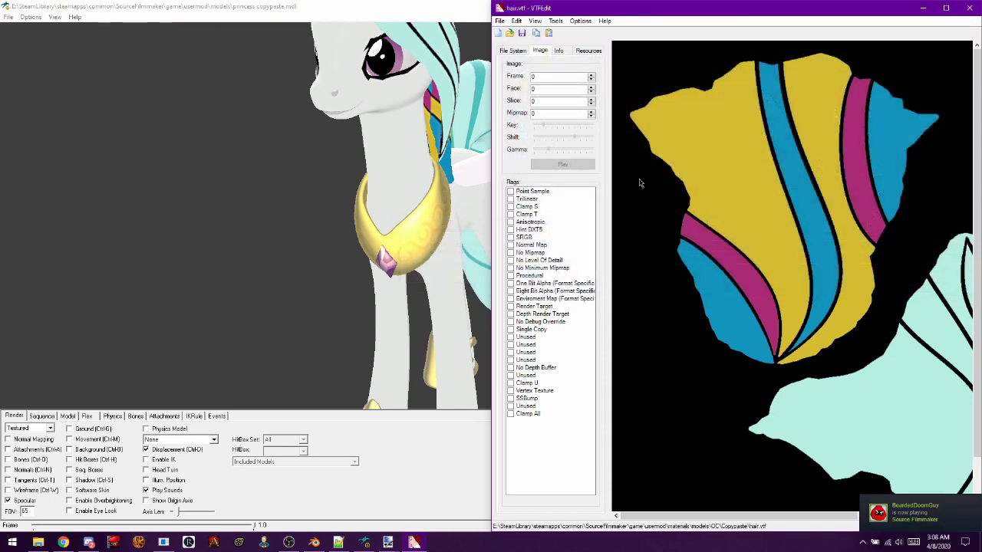
pyautogui.click(8, 16)
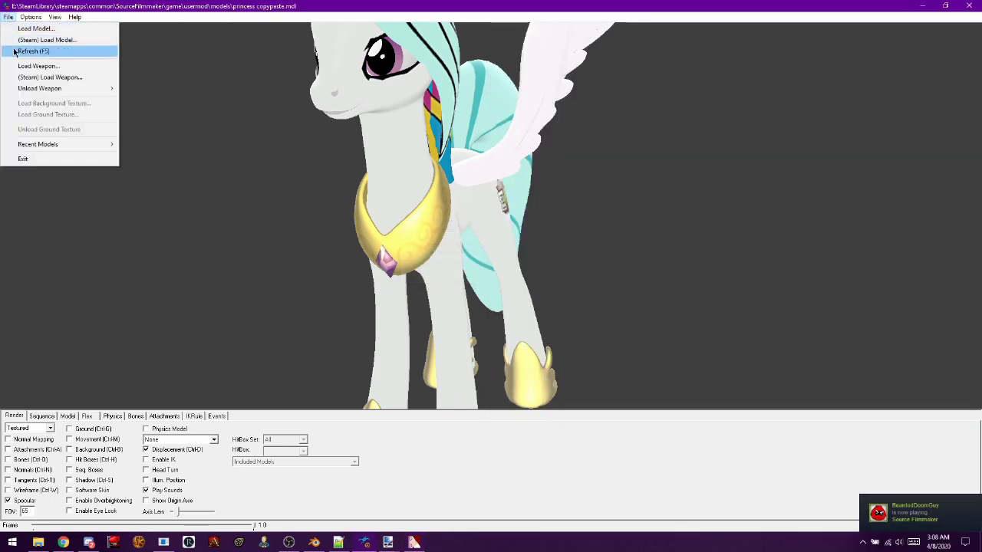
pyautogui.click(17, 50)
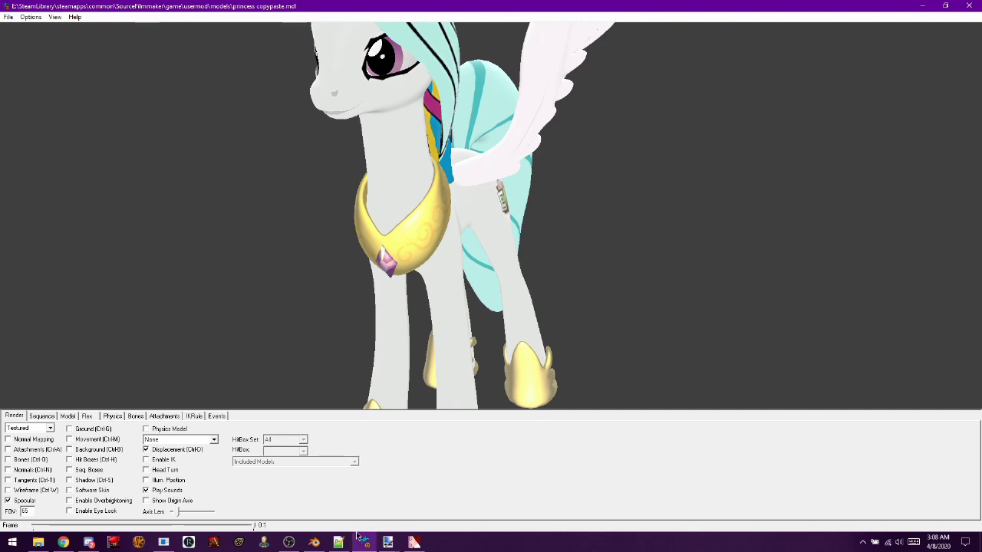
# - Switch to hair.tga in paint.net and sample the blue section beside the magenta stripe as the secondary colour
pyautogui.moveTo(383, 543)
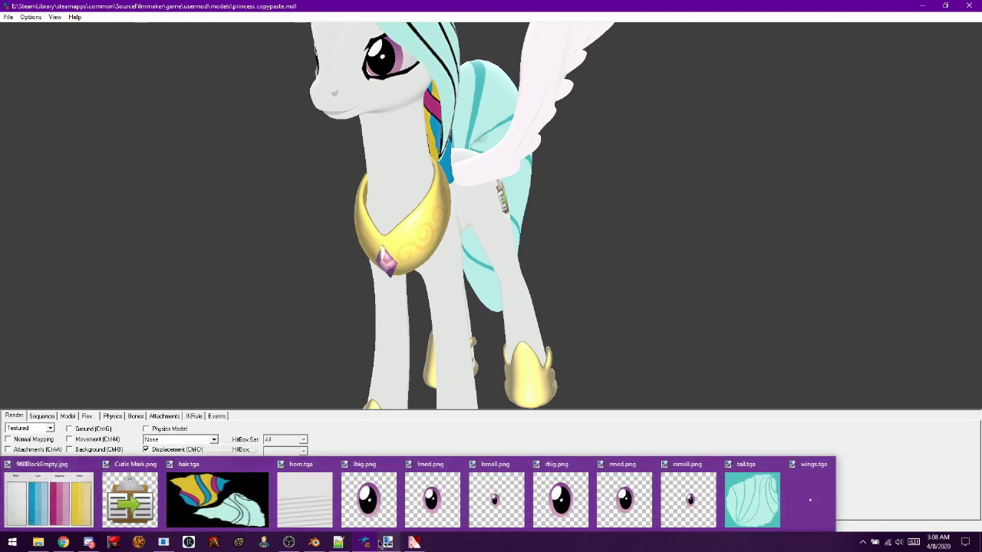
pyautogui.click(238, 491)
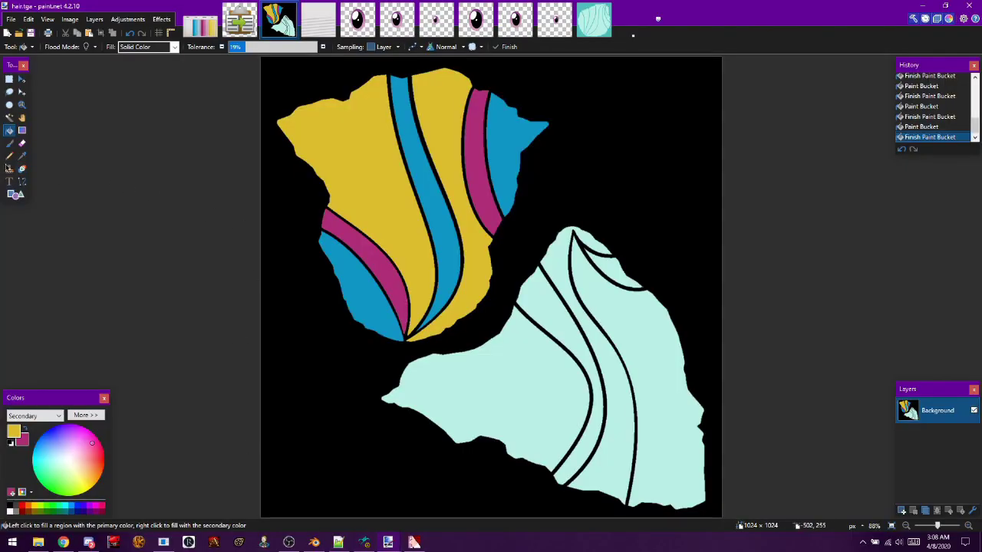
pyautogui.click(22, 156)
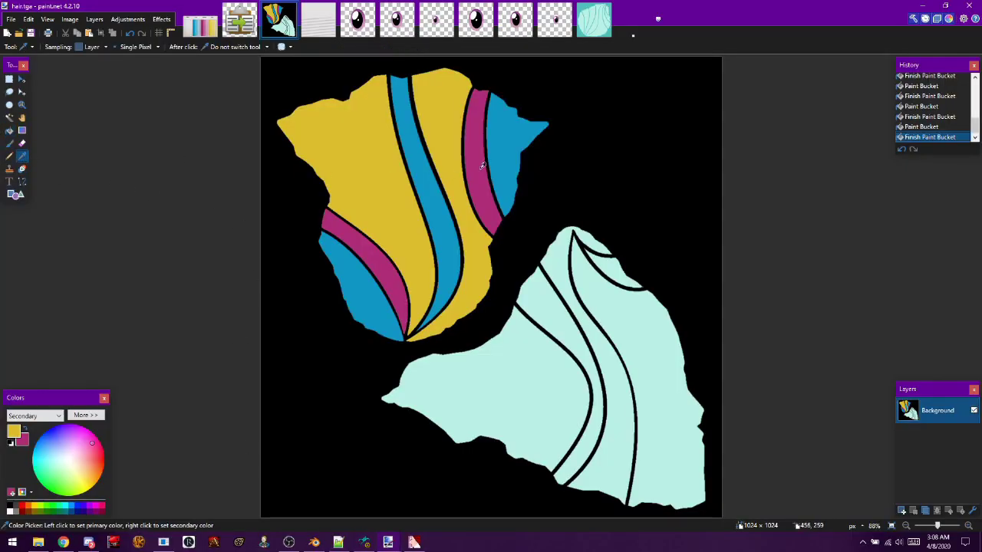
pyautogui.rightClick(499, 151)
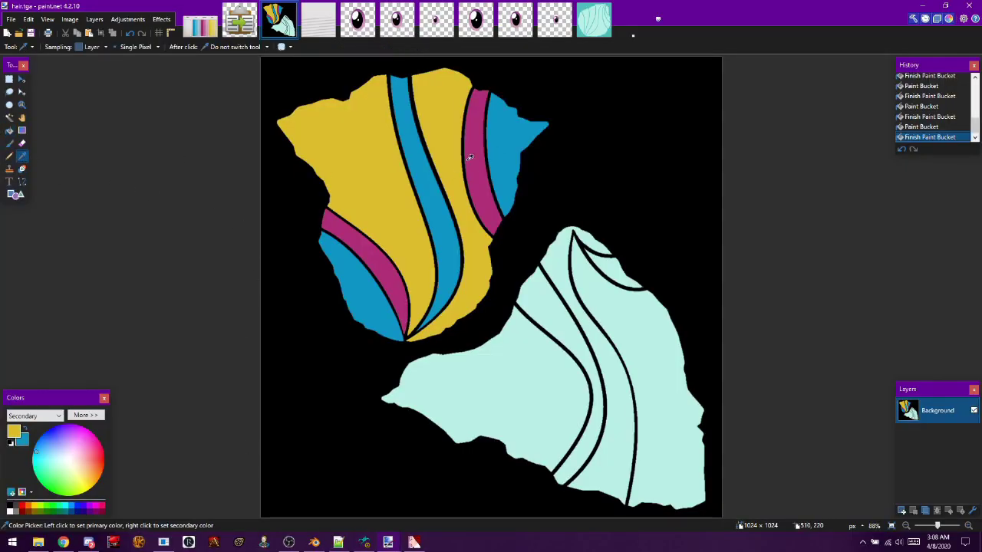
# - Fill the upper hair piece's lower blue section with yellow and its large yellow section with blue, saving hair.tga
pyautogui.click(9, 131)
pyautogui.click(357, 301)
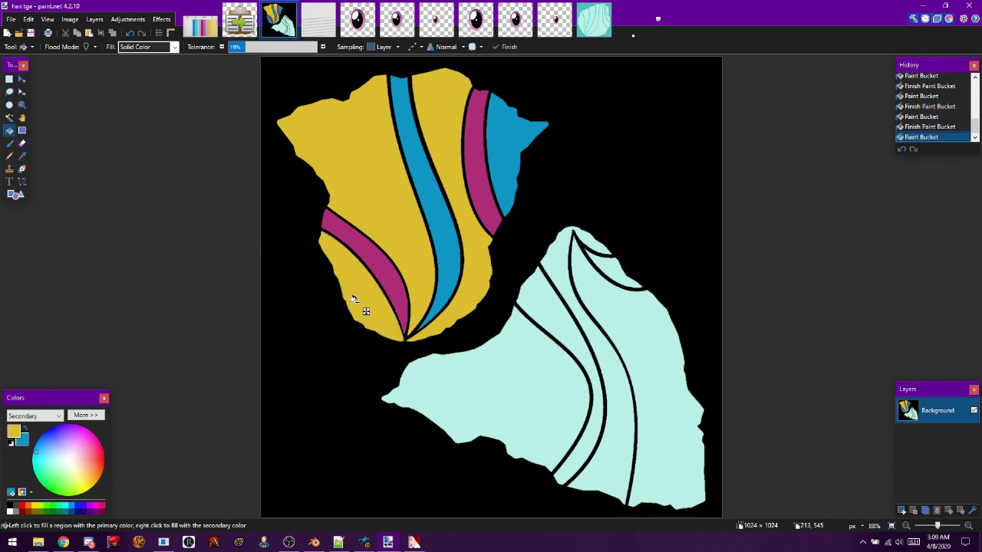
pyautogui.rightClick(367, 188)
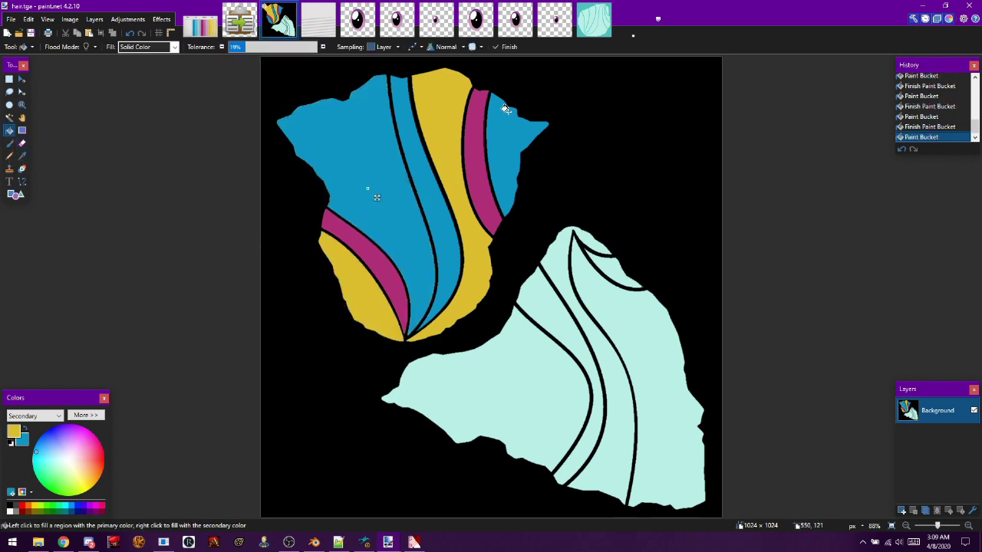
pyautogui.click(506, 47)
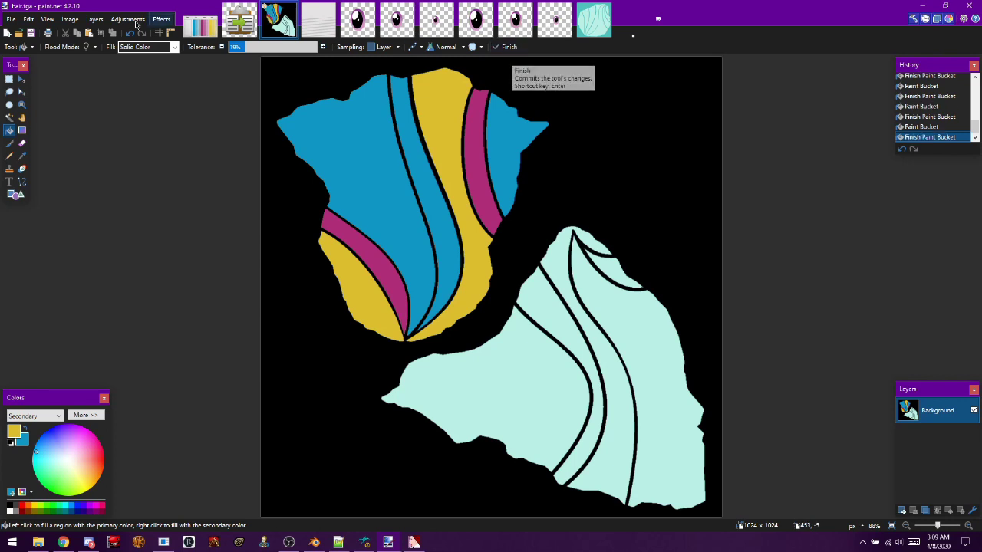
pyautogui.click(30, 33)
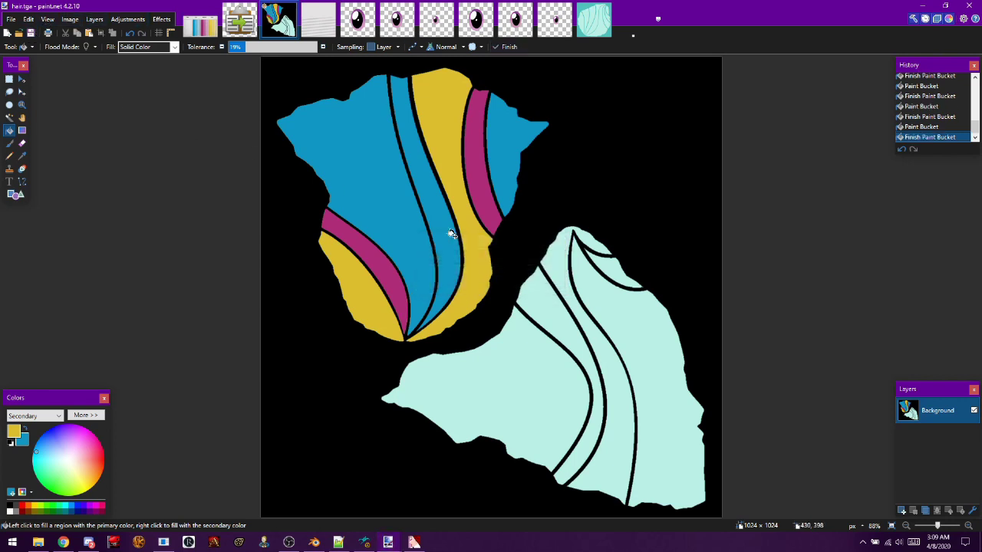
# - Switch to VTFEdit and import the recoloured hair image, accepting the offered VTF options
pyautogui.click(371, 544)
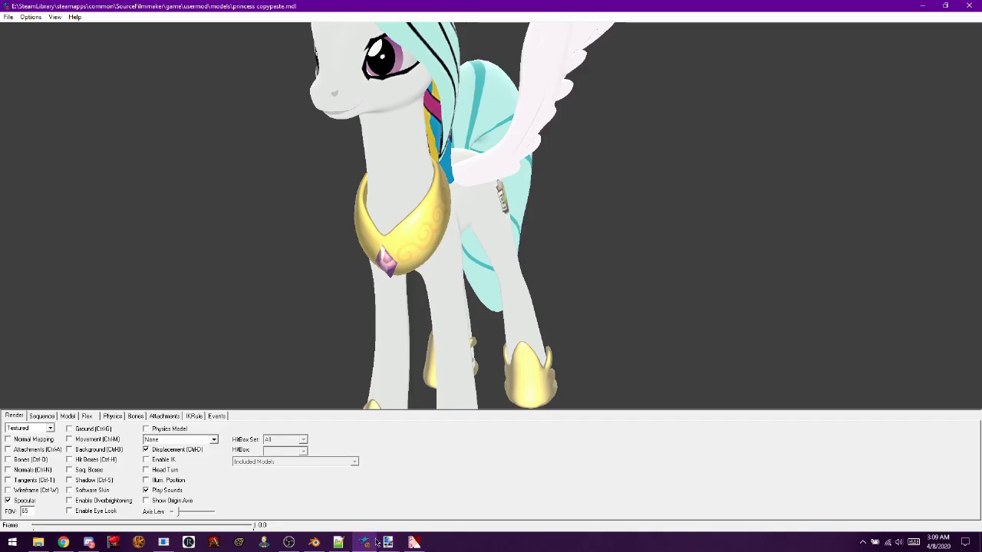
pyautogui.click(414, 543)
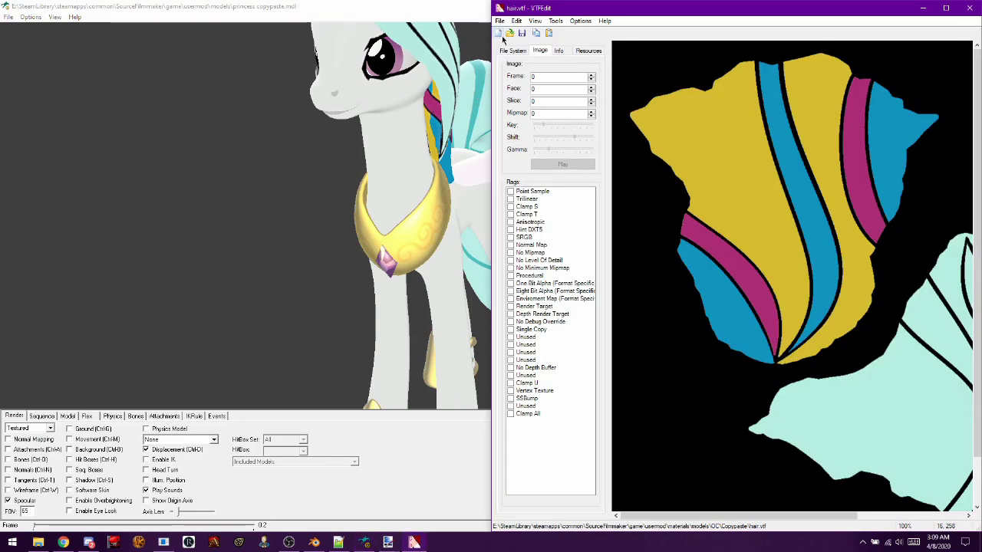
pyautogui.click(499, 34)
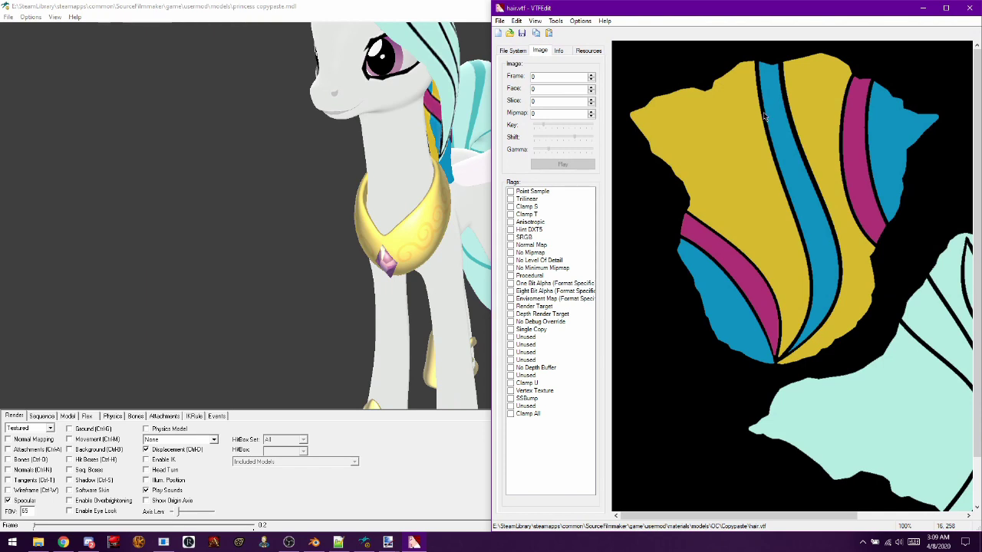
pyautogui.hotkey('ctrl', 'v')
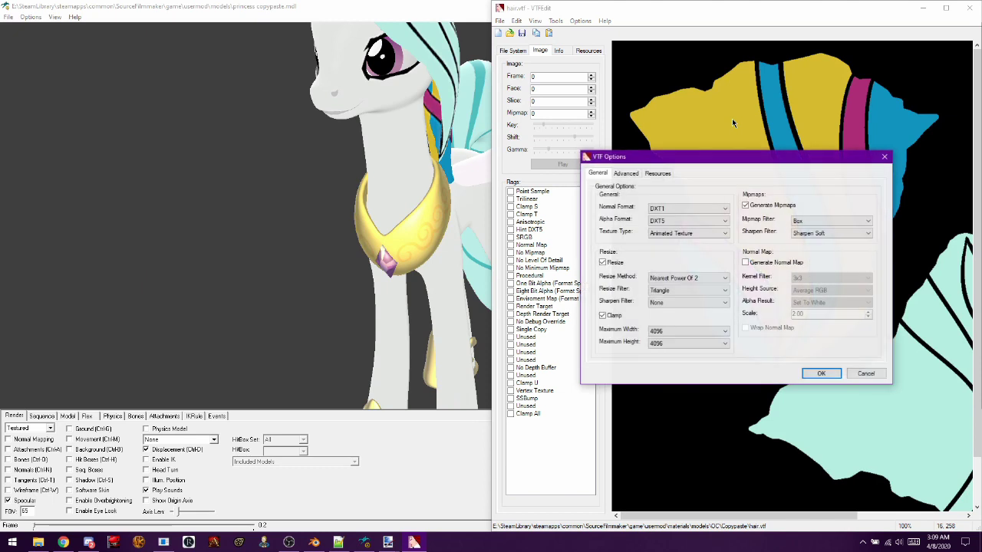
pyautogui.click(821, 372)
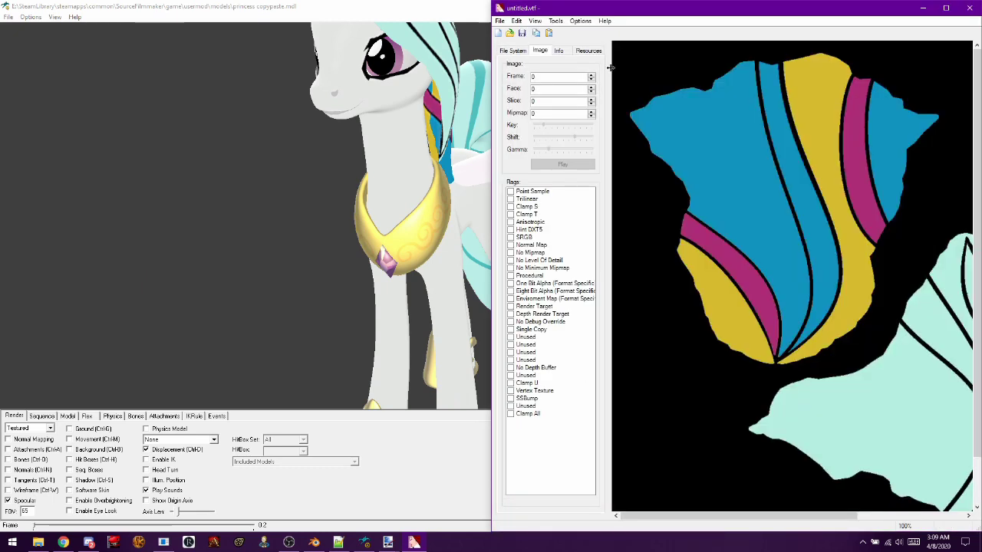
# - Save the texture as hair.vtf in the Copypaste materials folder, replacing the existing file
pyautogui.hotkey('ctrl', 's')
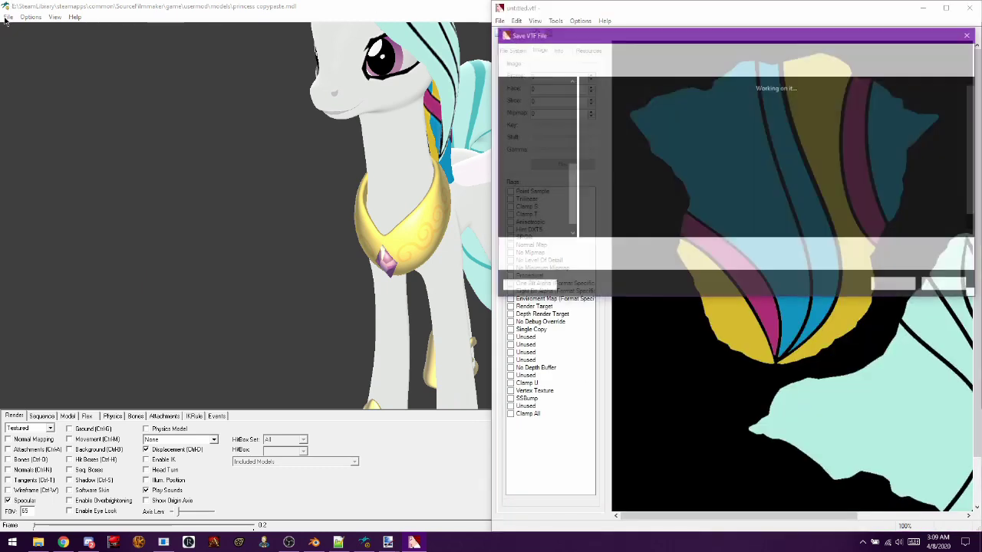
pyautogui.click(656, 171)
pyautogui.doubleClick(651, 174)
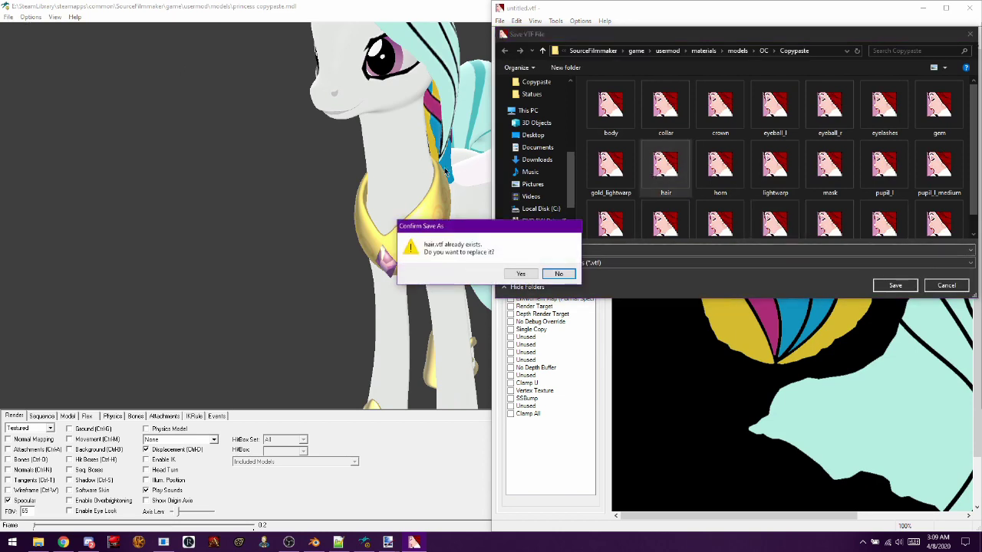
pyautogui.click(529, 272)
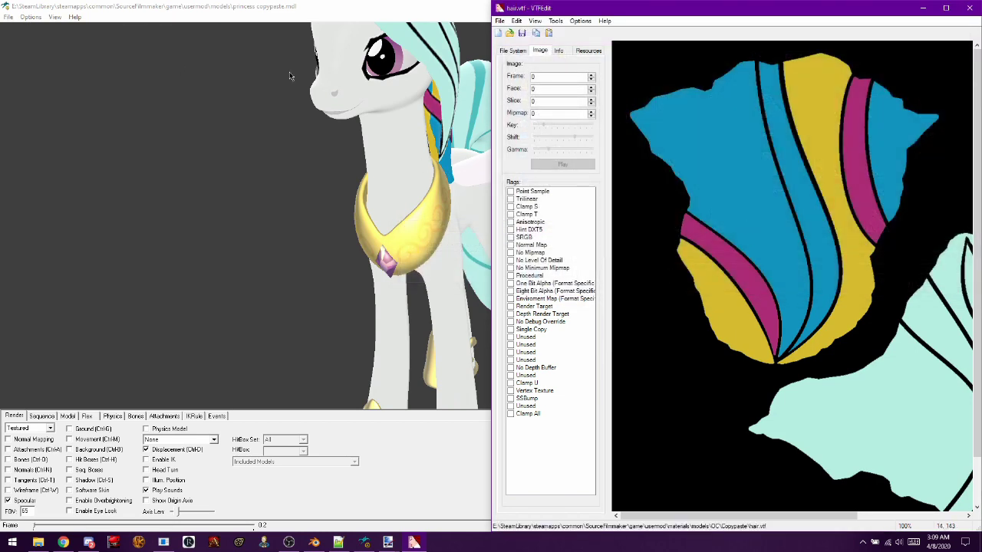
# - Refresh the pony in the model viewer and examine the mane colours from behind
pyautogui.click(8, 16)
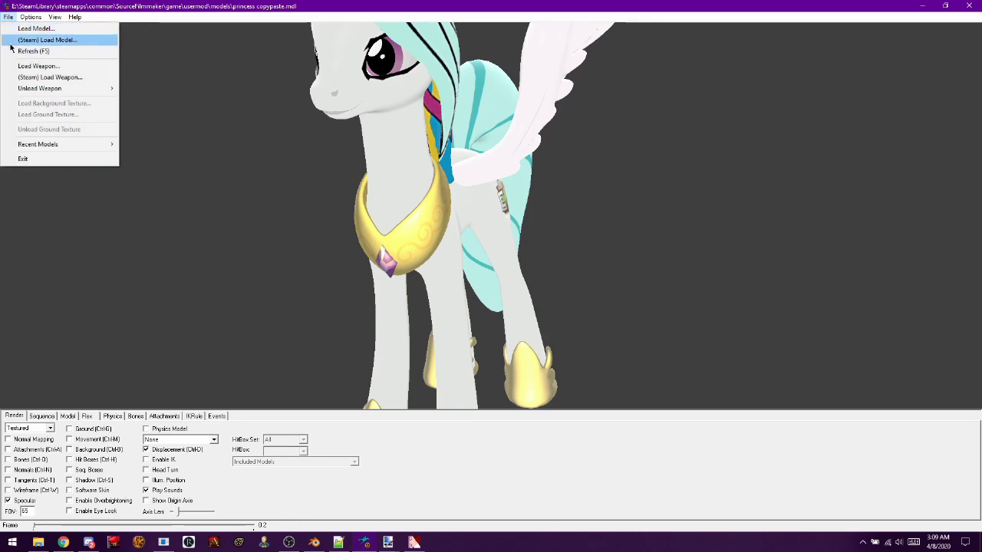
pyautogui.click(35, 51)
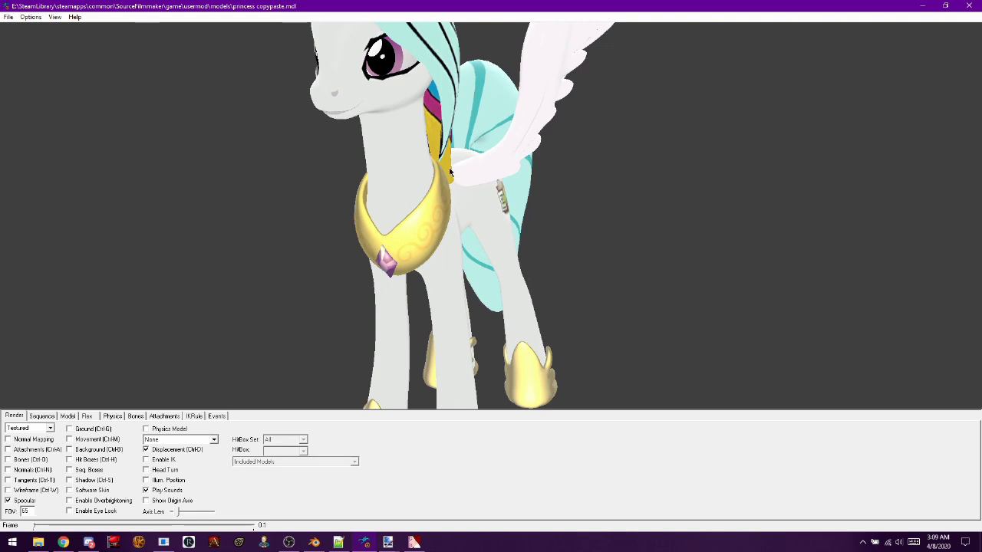
pyautogui.moveTo(439, 170); pyautogui.dragTo(540, 184)
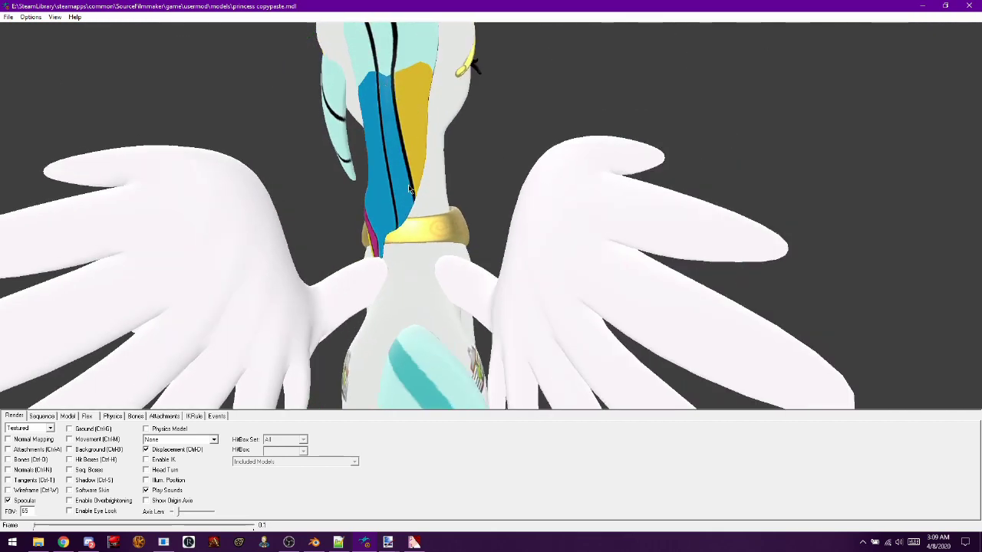
# - Return to hair.tga in paint.net and sample the upper magenta stripe as the primary colour
pyautogui.click(388, 542)
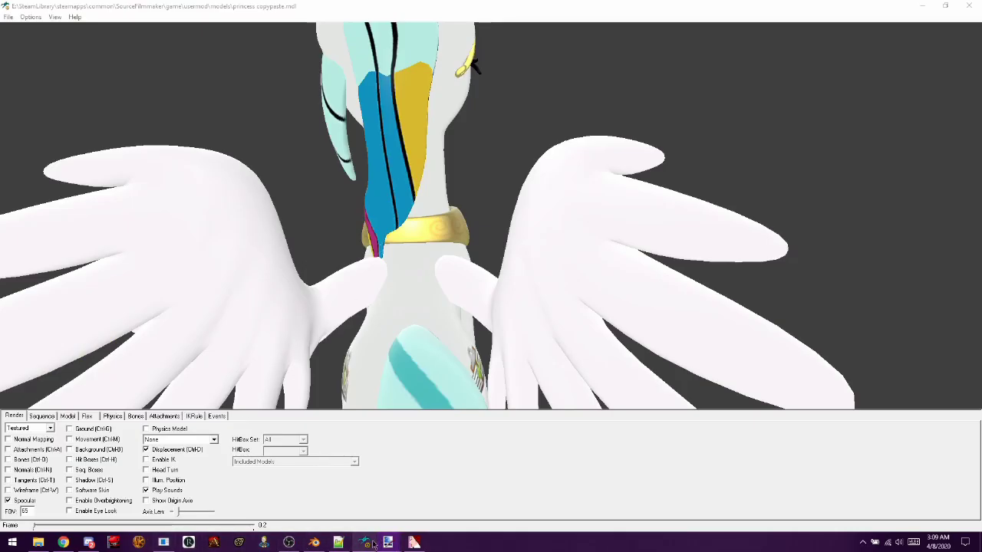
pyautogui.moveTo(388, 542)
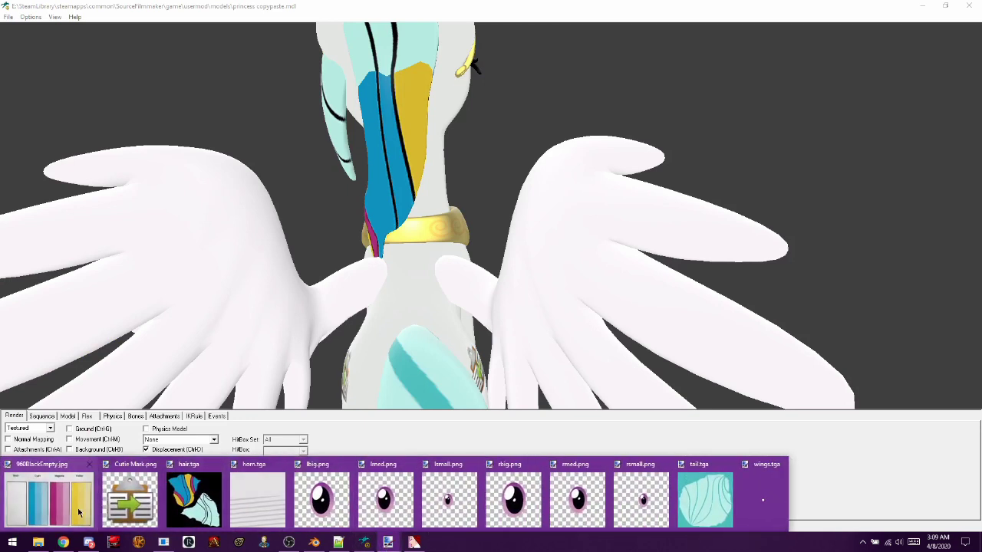
pyautogui.click(213, 491)
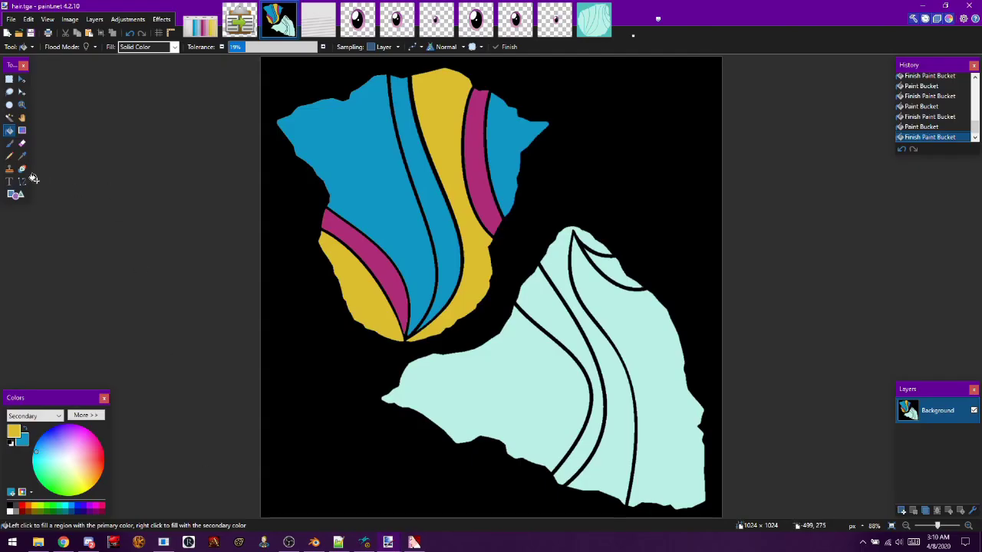
pyautogui.click(23, 156)
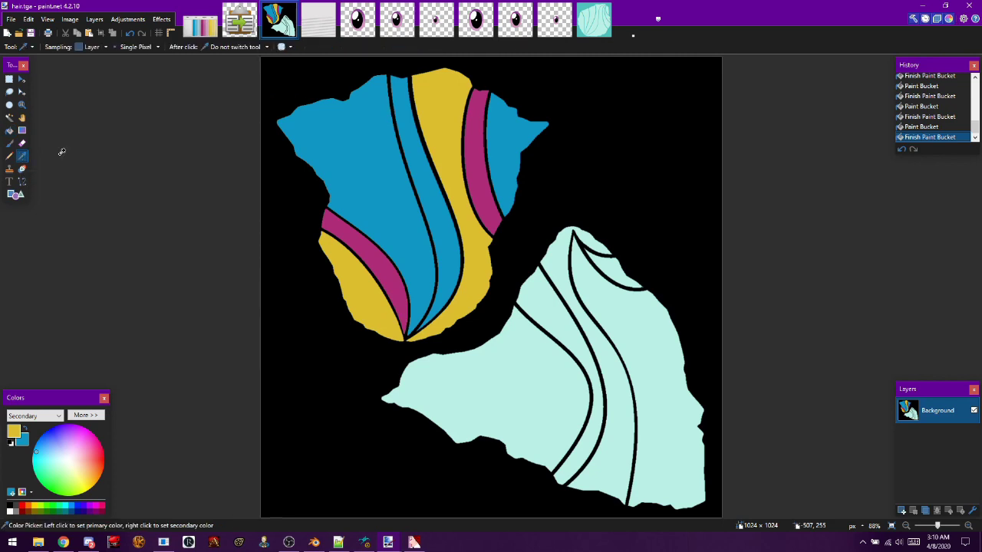
pyautogui.click(475, 172)
# - Fill the narrow blue stripe in the middle of the upper hair piece with magenta and save hair.tga
pyautogui.click(9, 130)
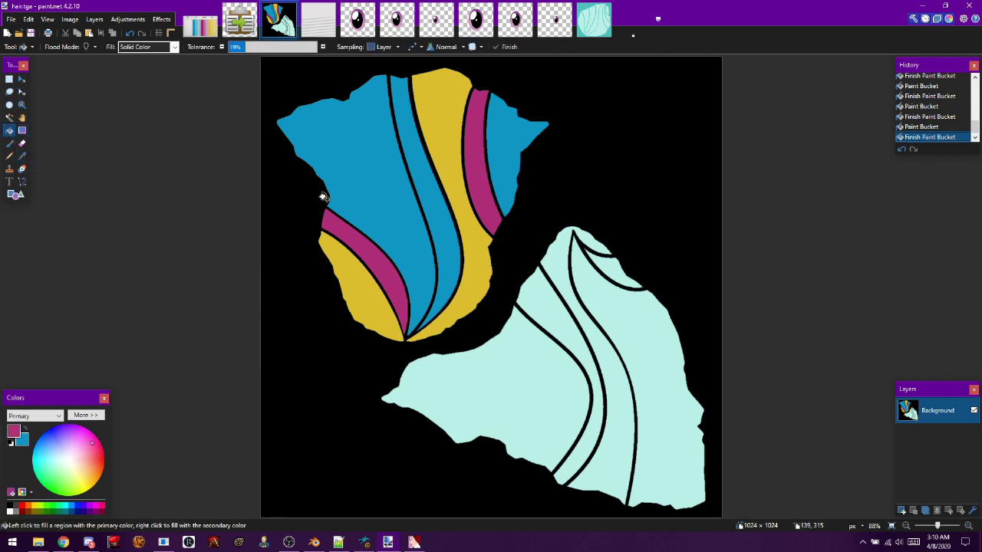
pyautogui.click(441, 204)
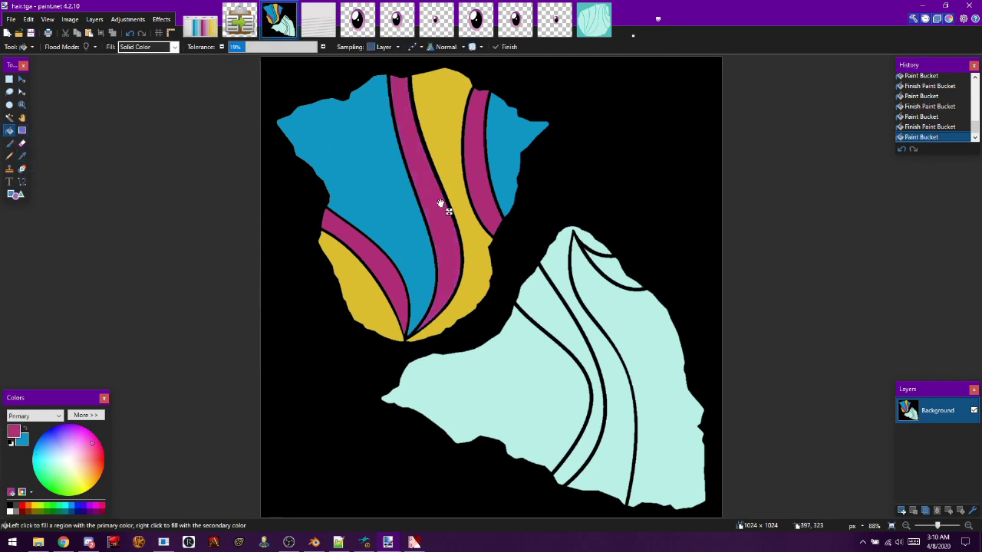
pyautogui.click(509, 48)
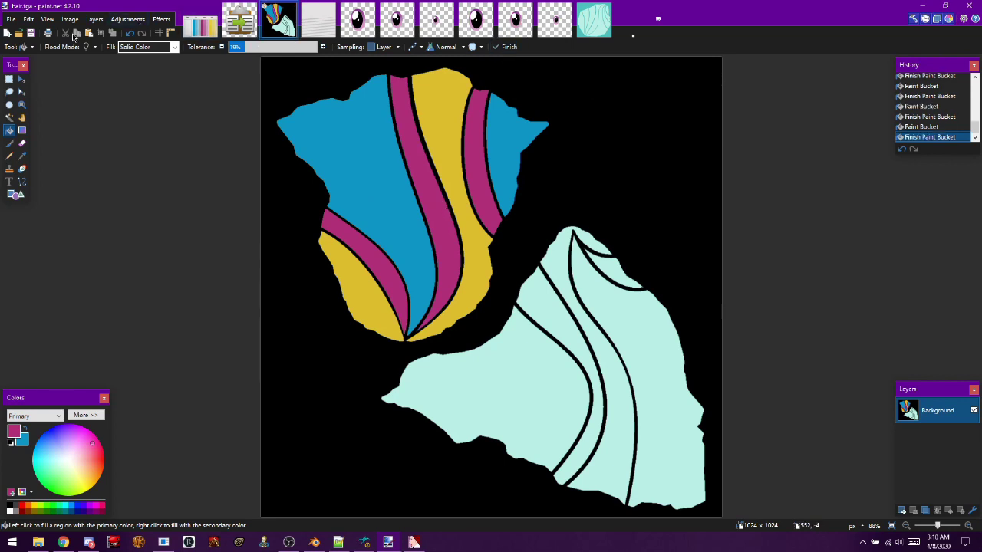
pyautogui.click(29, 32)
# - Switch to VTFEdit and reimport the hair image from the Copypaste folder with the offered VTF options
pyautogui.click(419, 543)
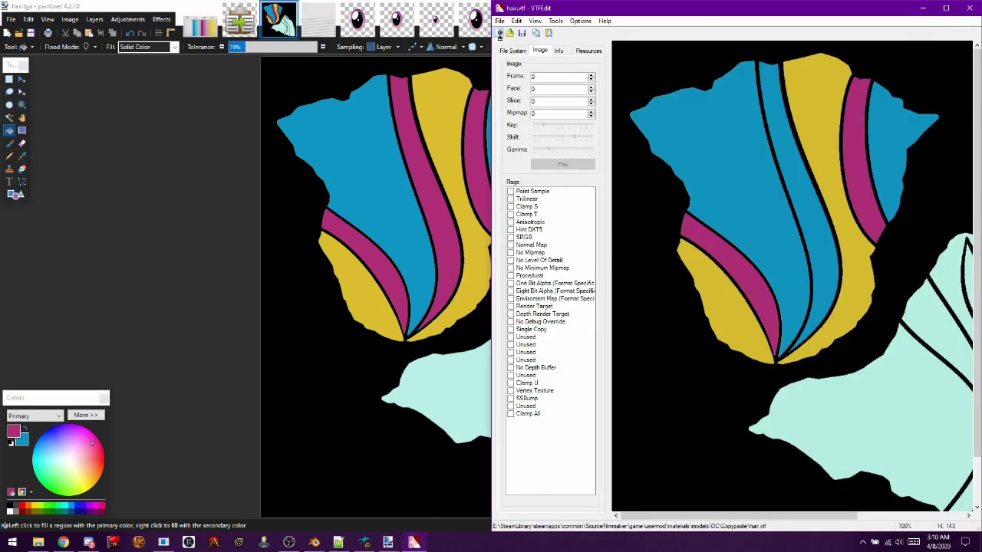
pyautogui.click(499, 34)
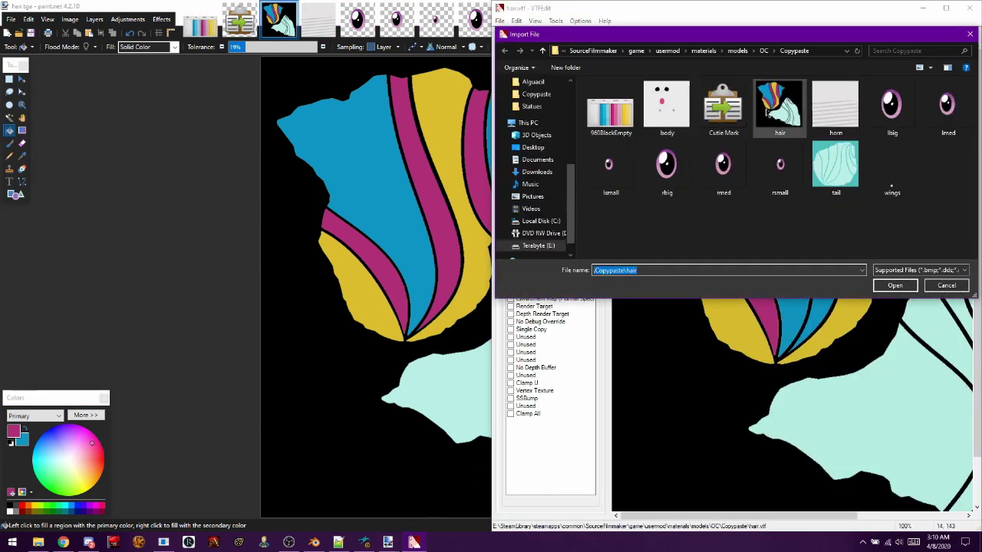
pyautogui.doubleClick(766, 113)
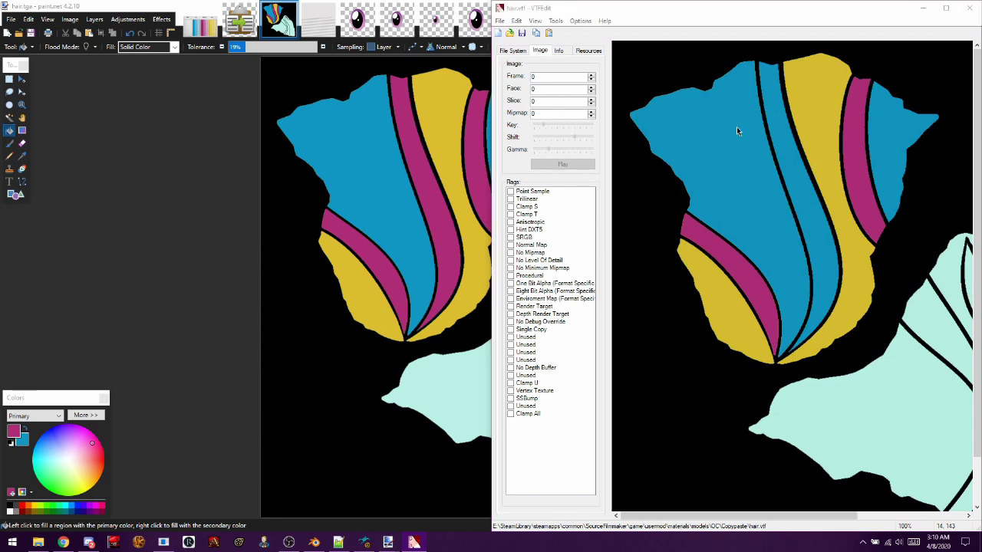
pyautogui.click(821, 375)
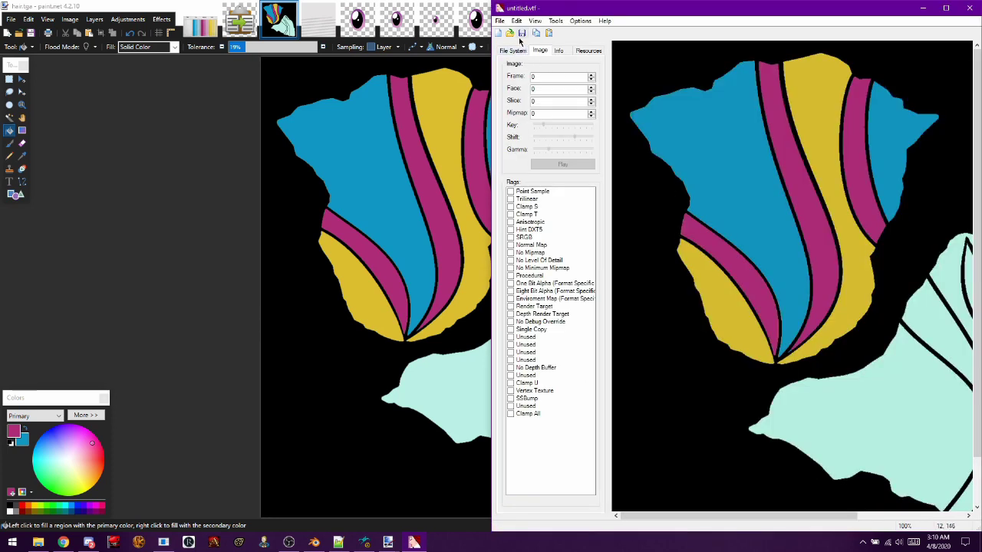
# - Save the imported texture over the existing hair.vtf in the Copypaste folder
pyautogui.click(519, 35)
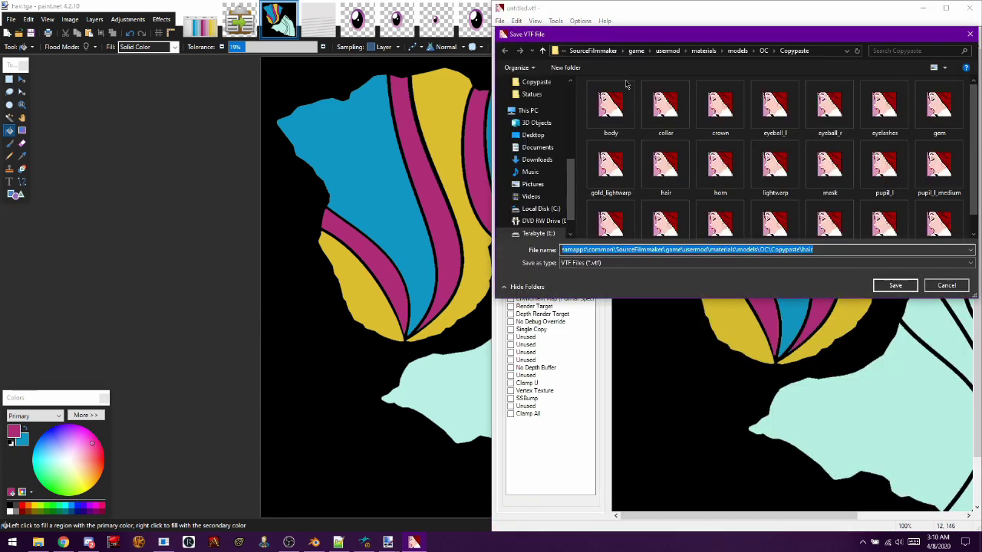
pyautogui.click(665, 163)
pyautogui.doubleClick(666, 163)
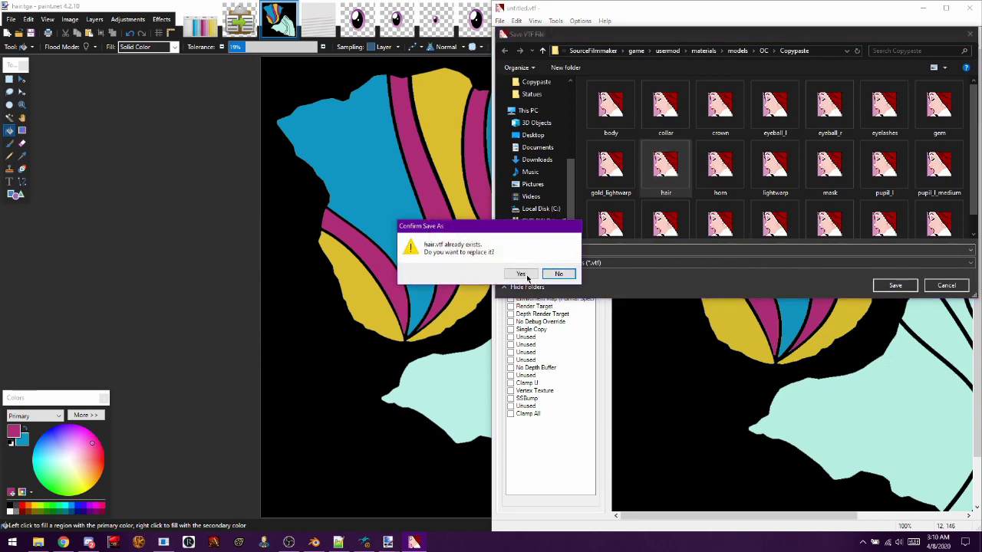
pyautogui.click(526, 275)
# - Switch to the model viewer, refresh the pony and examine the recoloured mane from behind and from the side
pyautogui.click(363, 542)
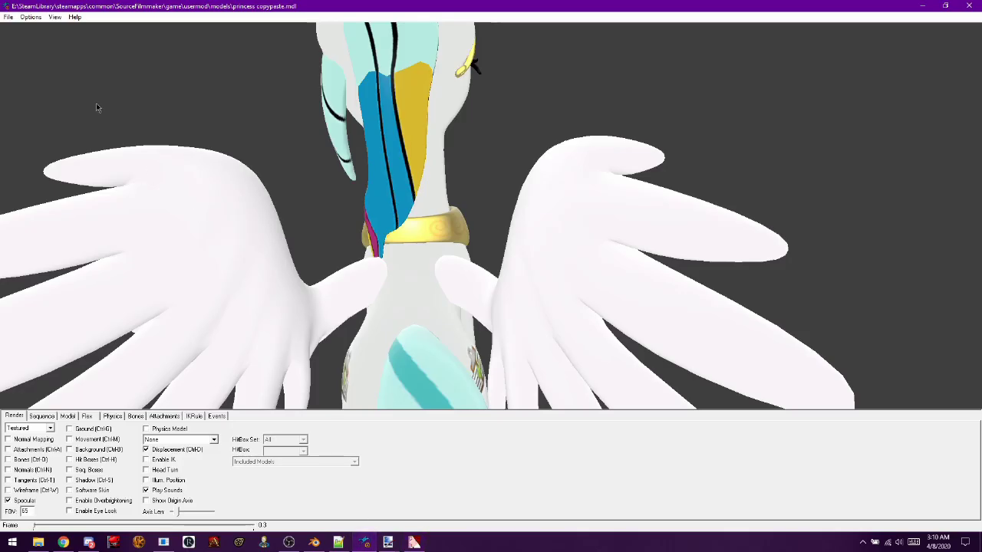
pyautogui.click(8, 16)
pyautogui.click(27, 35)
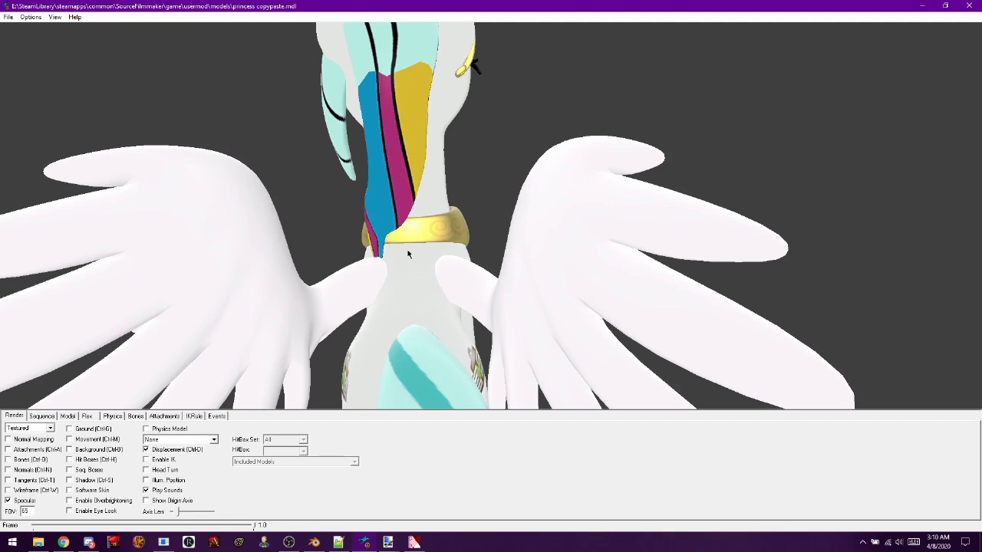
pyautogui.moveTo(408, 254); pyautogui.dragTo(456, 240)
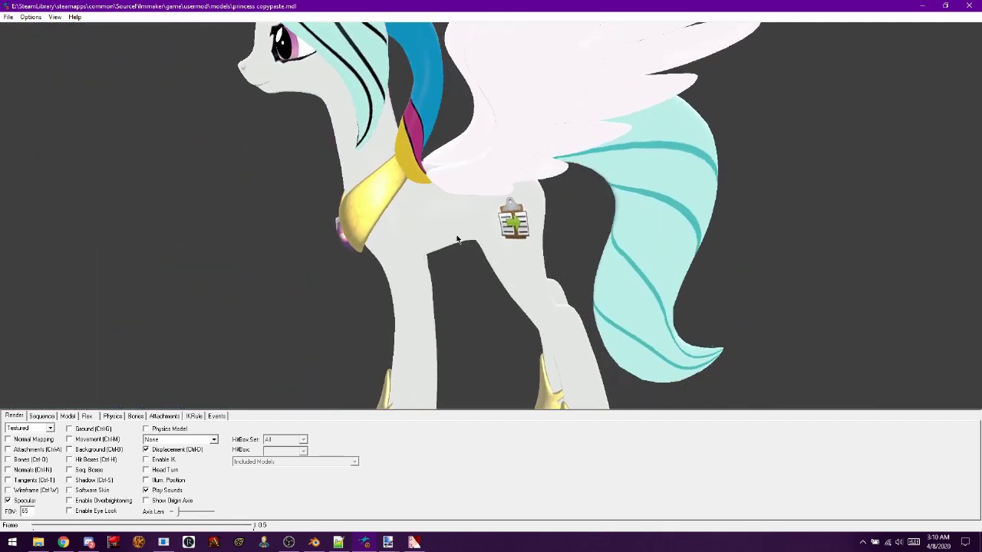
pyautogui.click(442, 180)
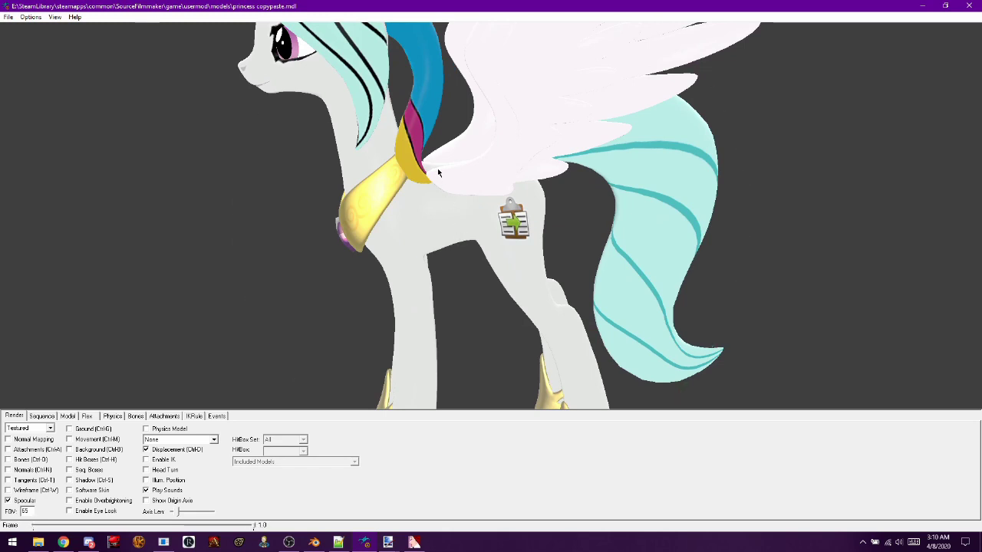
pyautogui.moveTo(442, 180); pyautogui.dragTo(449, 185)
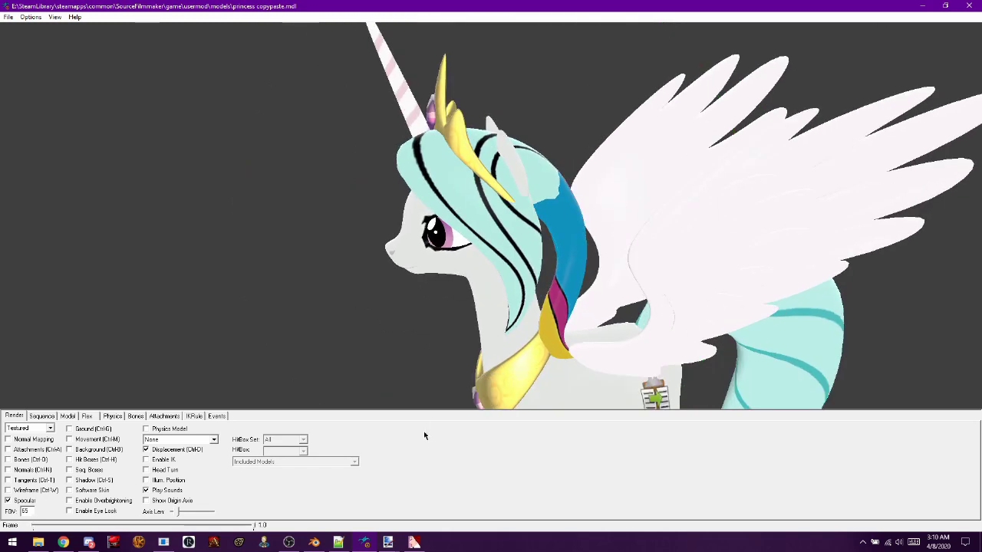
# - Return to hair.tga in paint.net and fill the lower hair piece's two large outer areas with blue and the wide middle stripe with magenta
pyautogui.moveTo(389, 537)
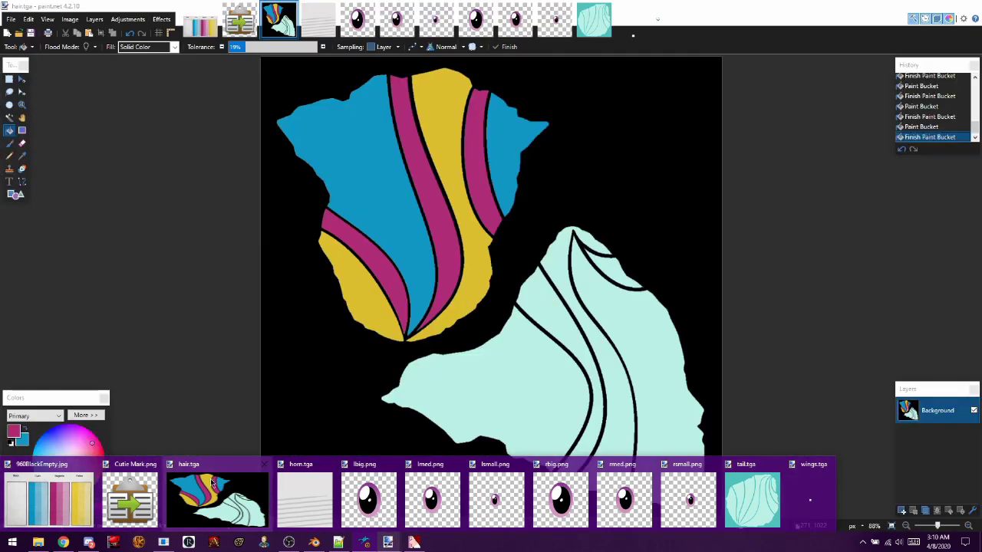
pyautogui.click(230, 483)
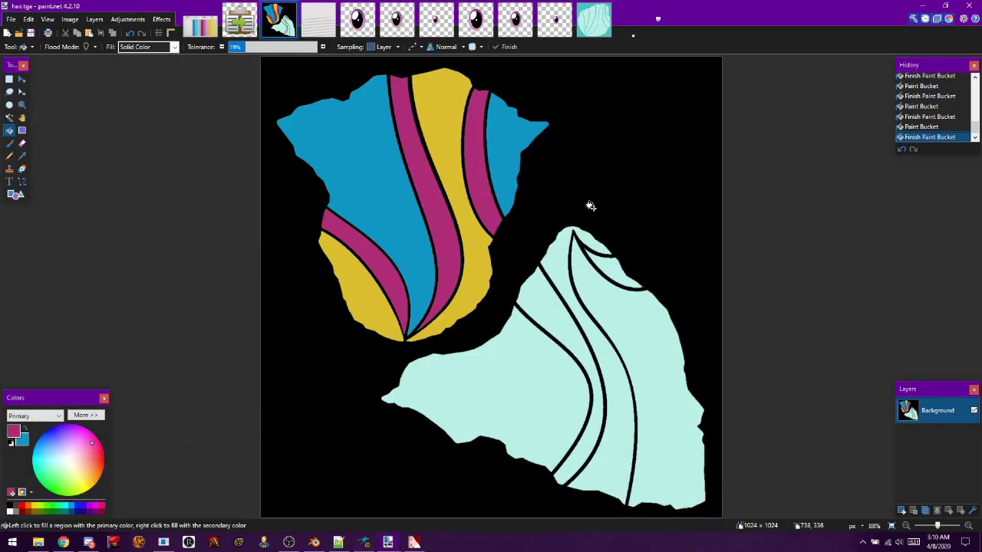
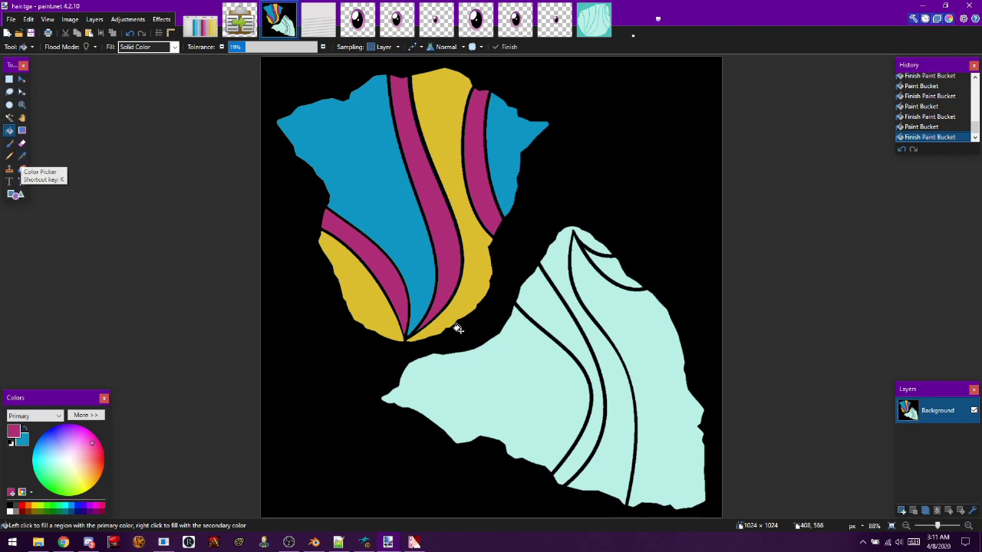
pyautogui.click(503, 376)
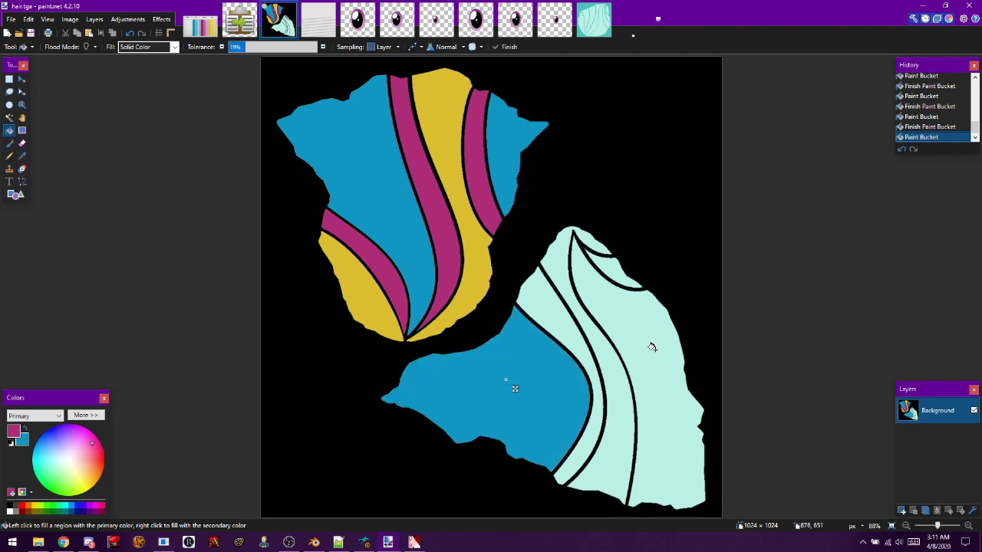
pyautogui.click(655, 350)
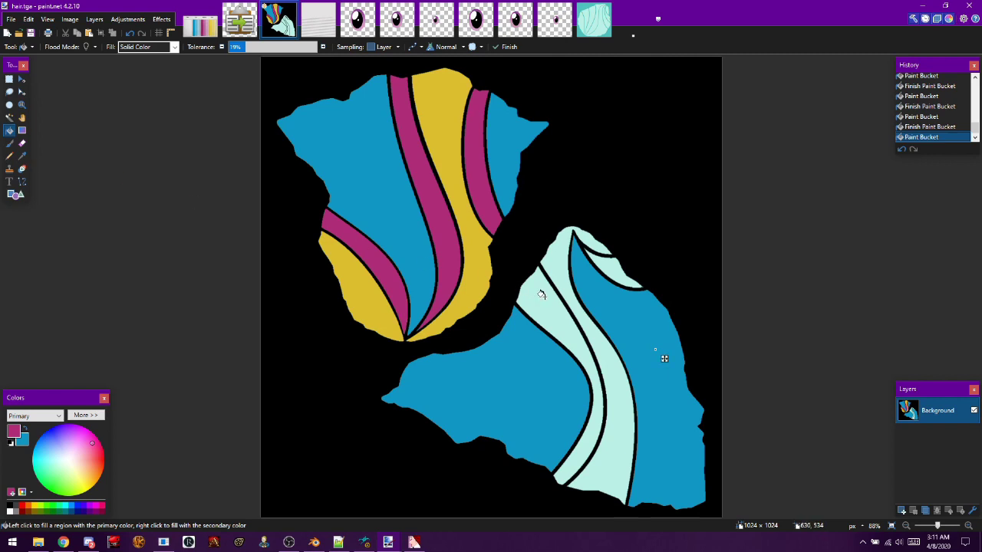
pyautogui.click(605, 365)
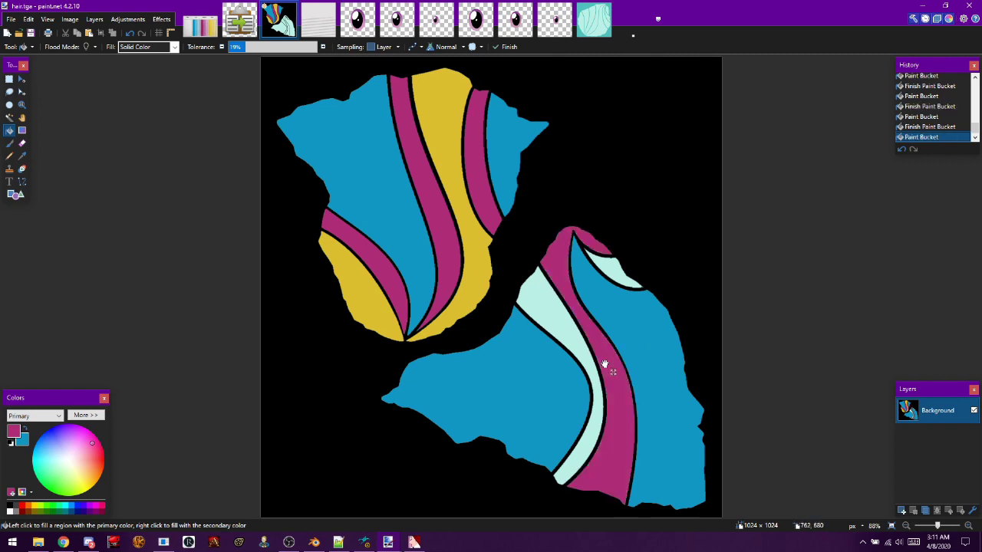
pyautogui.click(506, 48)
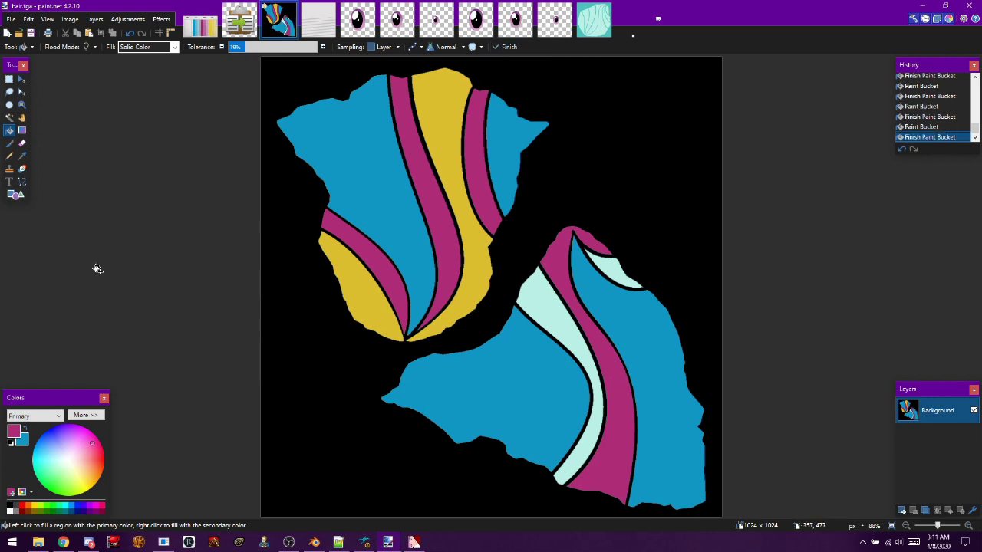
# - Sample yellow from the upper hair piece, fill the lower piece's remaining pale stripe and small tip section with it, and save hair.tga
pyautogui.click(21, 156)
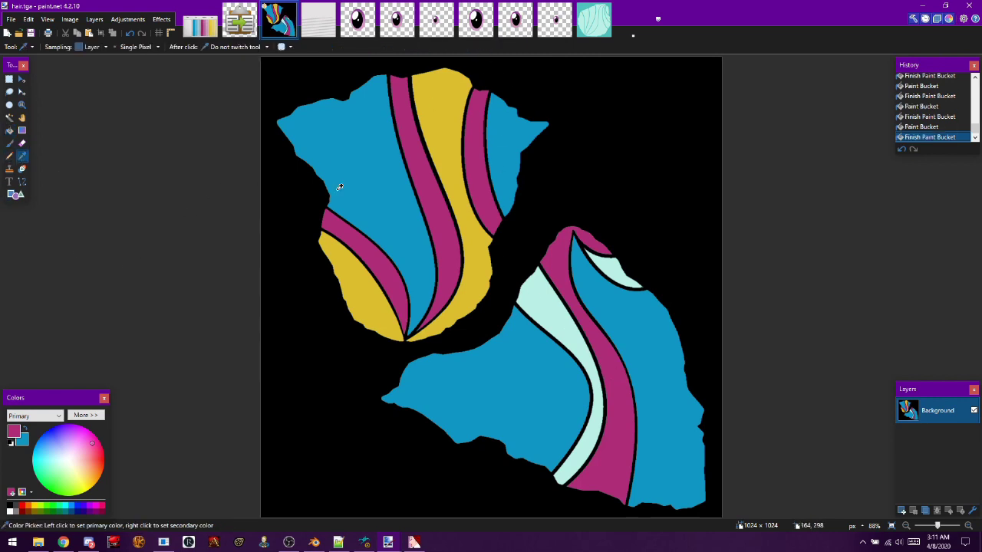
pyautogui.click(428, 130)
pyautogui.click(9, 130)
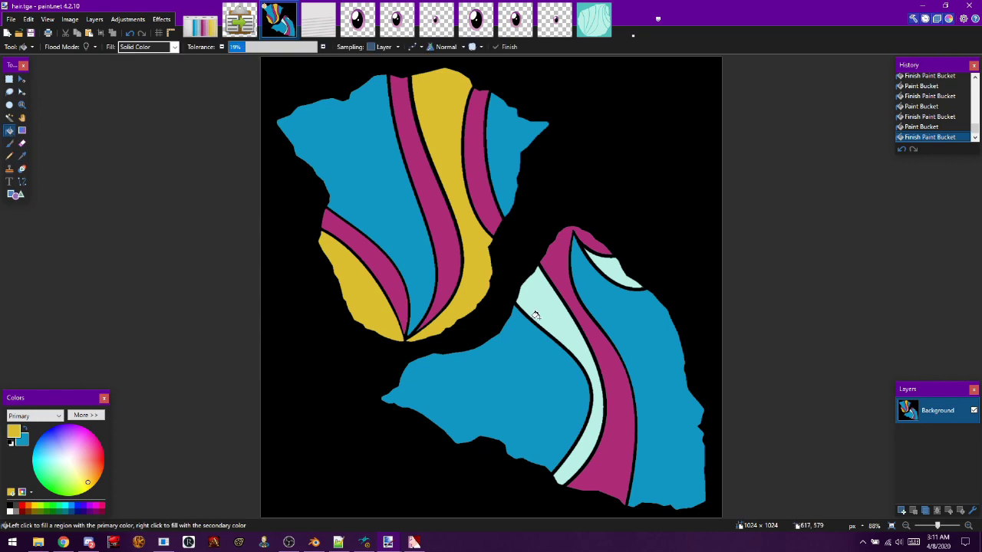
pyautogui.click(562, 329)
pyautogui.click(621, 281)
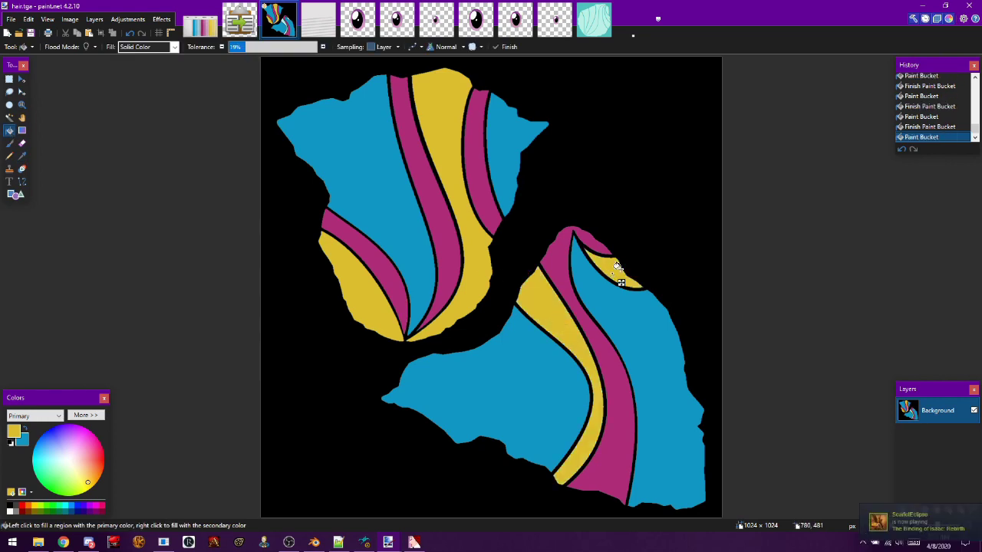
pyautogui.click(31, 34)
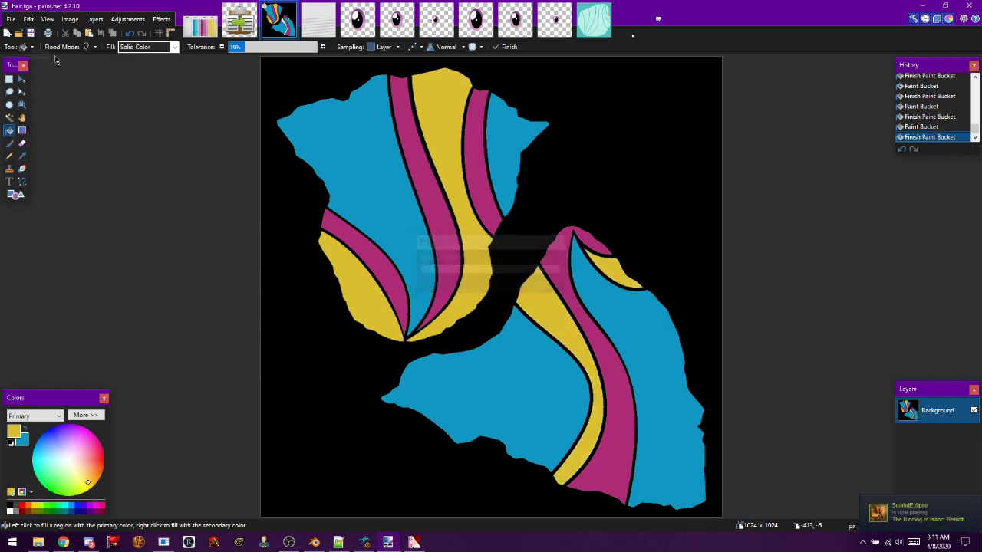
# - Switch to VTFEdit, reimport the hair image with the offered VTF options and save it over hair.vtf
pyautogui.click(413, 542)
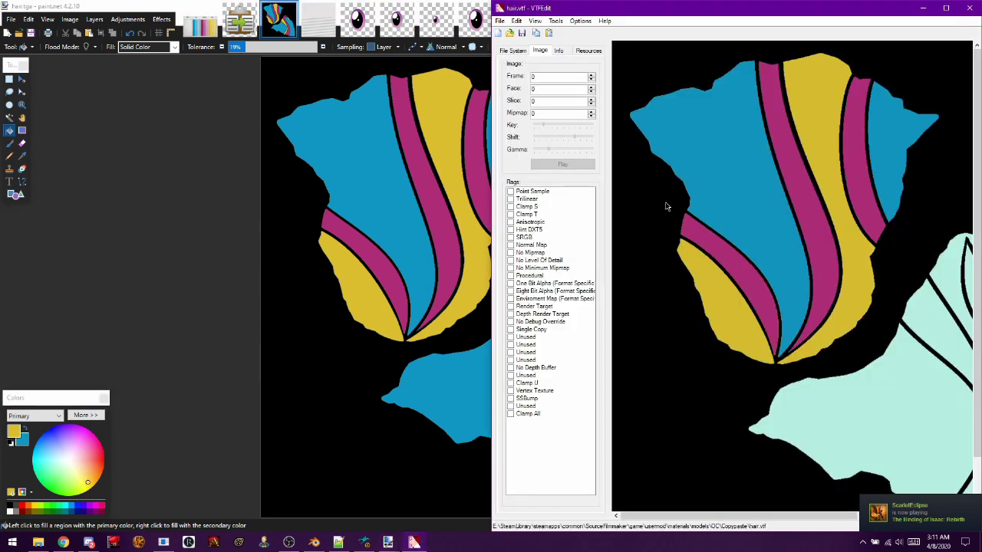
pyautogui.click(500, 33)
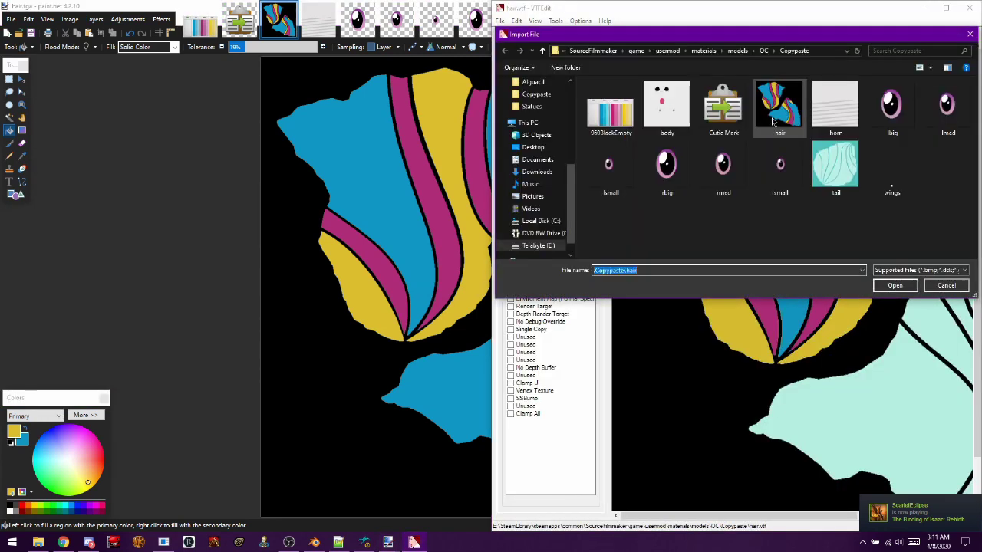
pyautogui.doubleClick(773, 115)
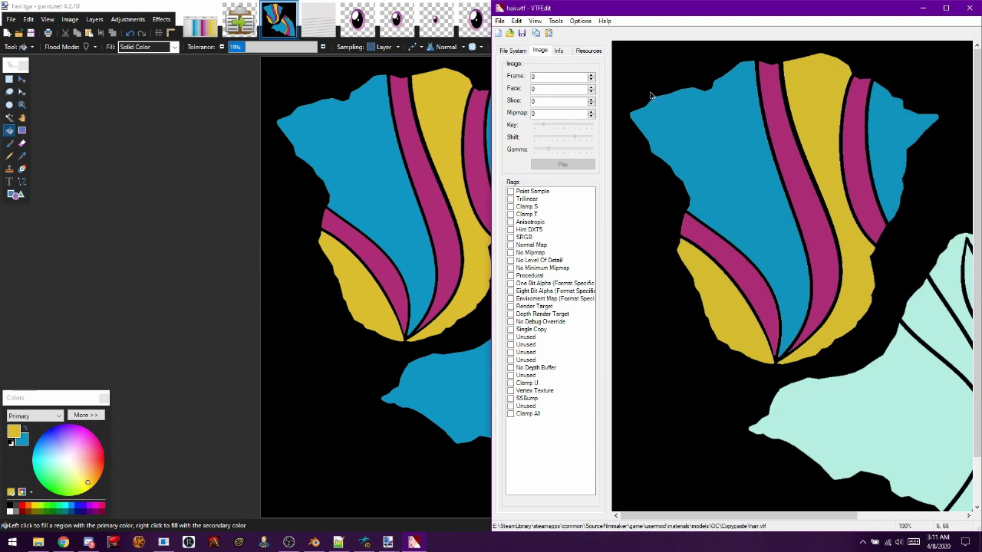
pyautogui.click(815, 373)
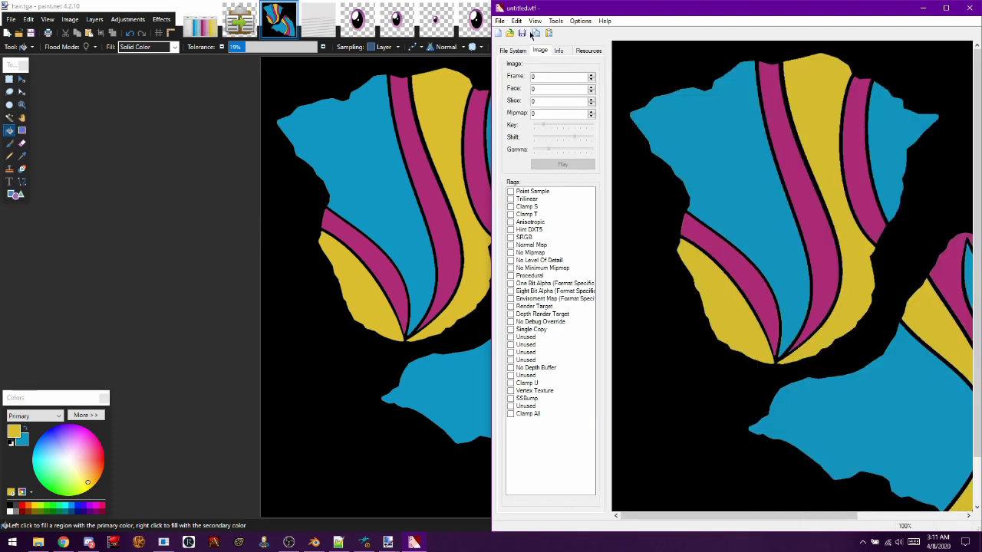
pyautogui.click(524, 33)
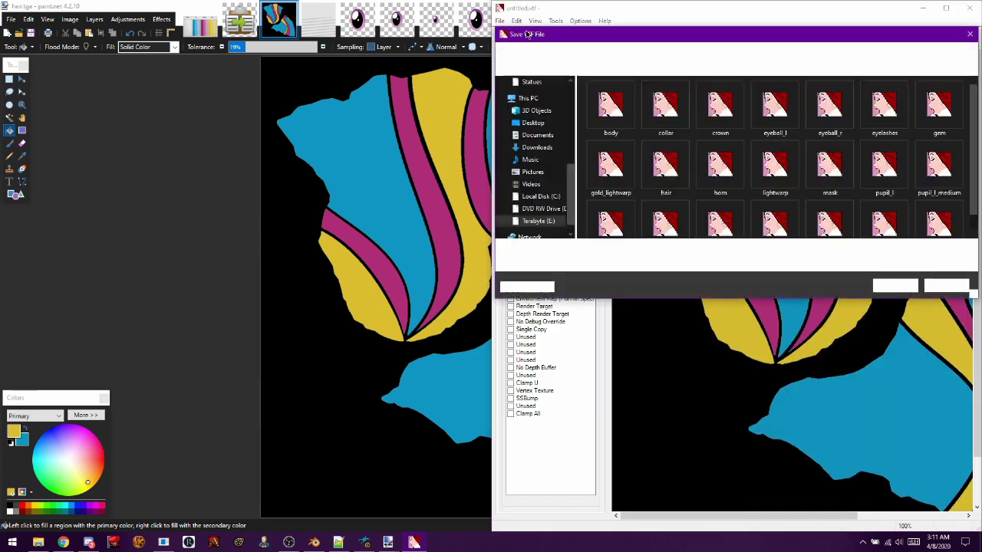
pyautogui.doubleClick(681, 164)
pyautogui.click(521, 274)
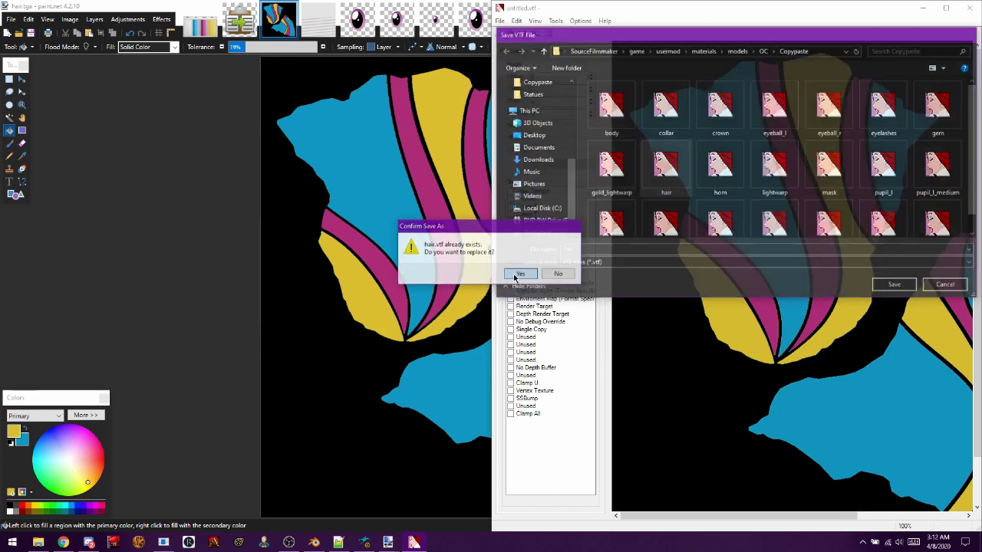
# - Refresh the pony in the model viewer and examine how the front and back mane stripes meet behind the head
pyautogui.click(369, 545)
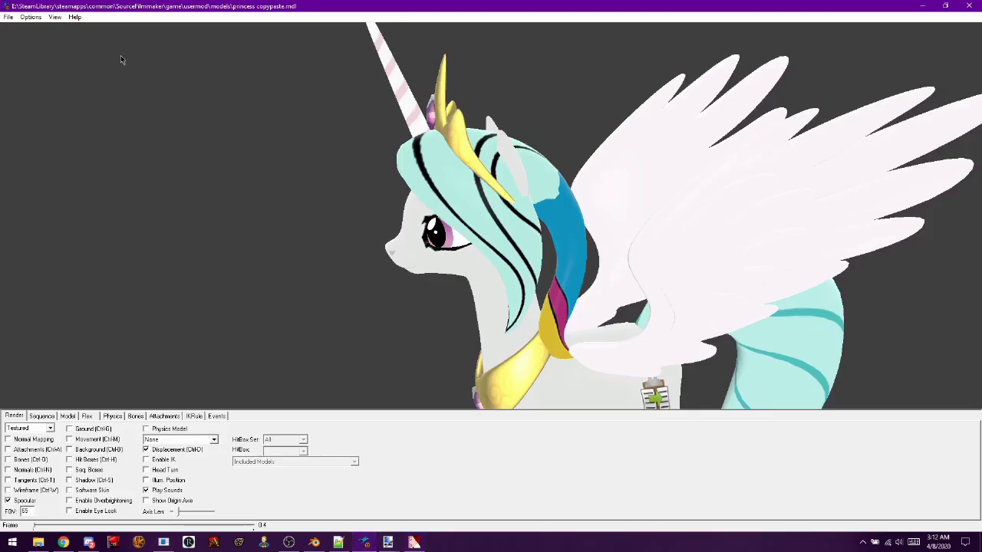
pyautogui.click(9, 17)
pyautogui.click(31, 51)
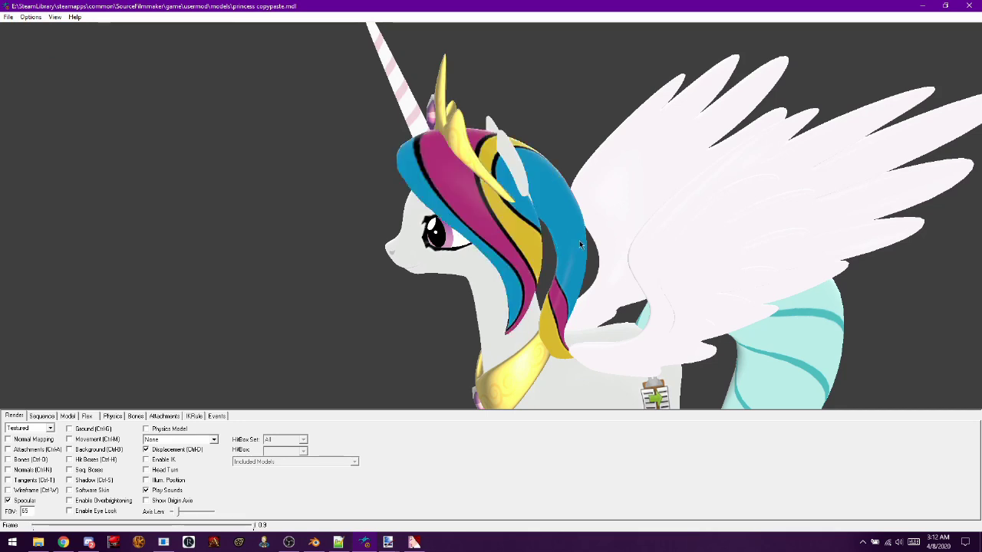
pyautogui.moveTo(581, 243); pyautogui.dragTo(538, 263)
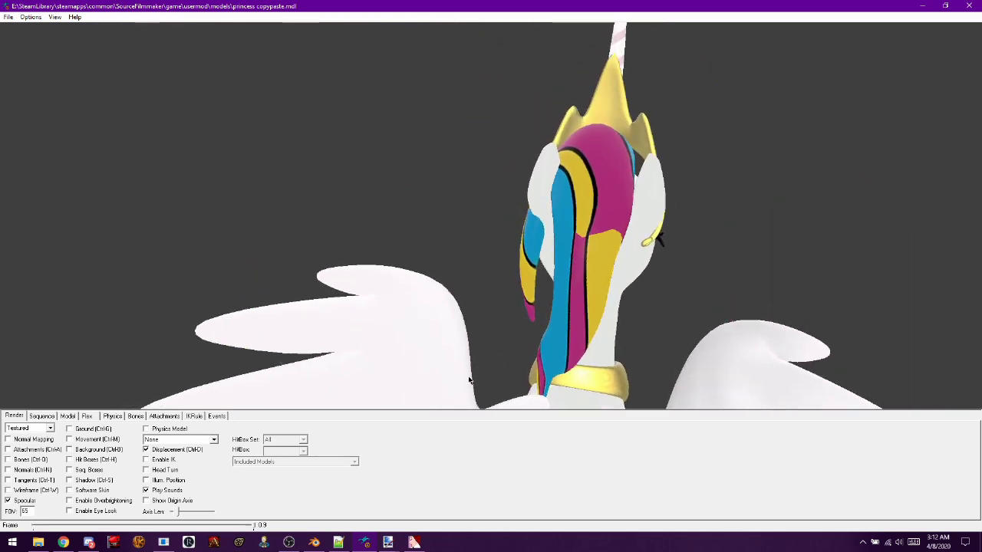
# - Return to hair.tga in paint.net, sample magenta as secondary colour and swap magenta and yellow between the lower hair piece's middle stripes and tip sections
pyautogui.moveTo(397, 540)
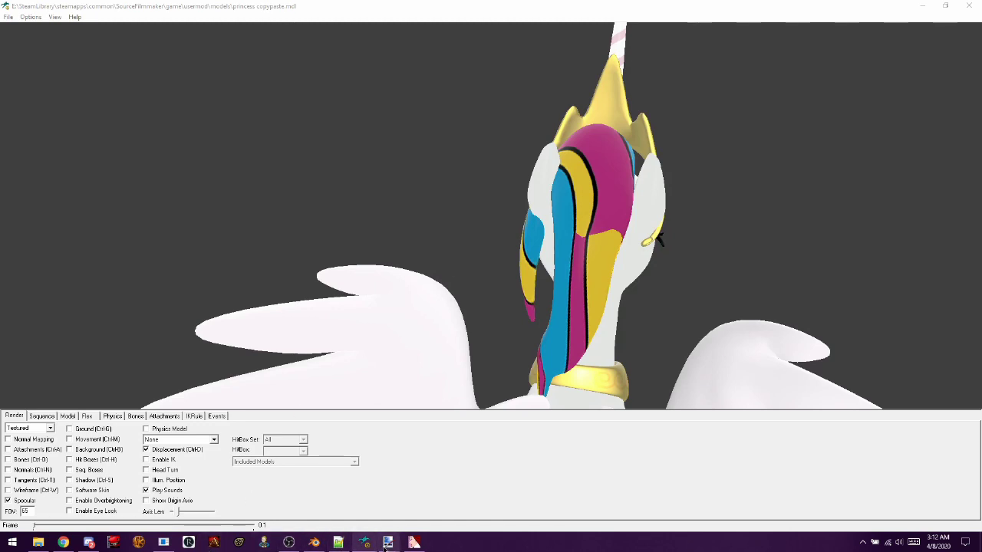
pyautogui.click(210, 464)
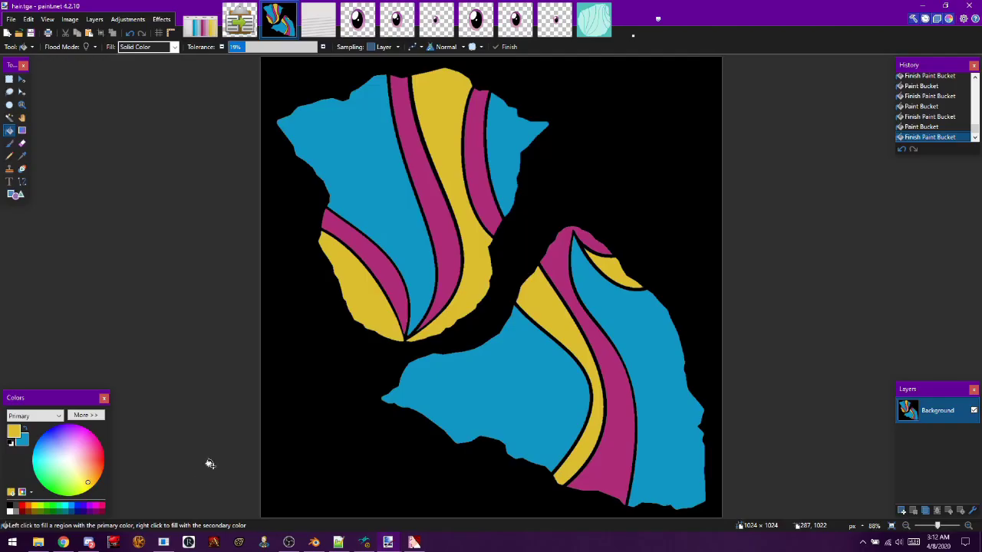
pyautogui.click(22, 157)
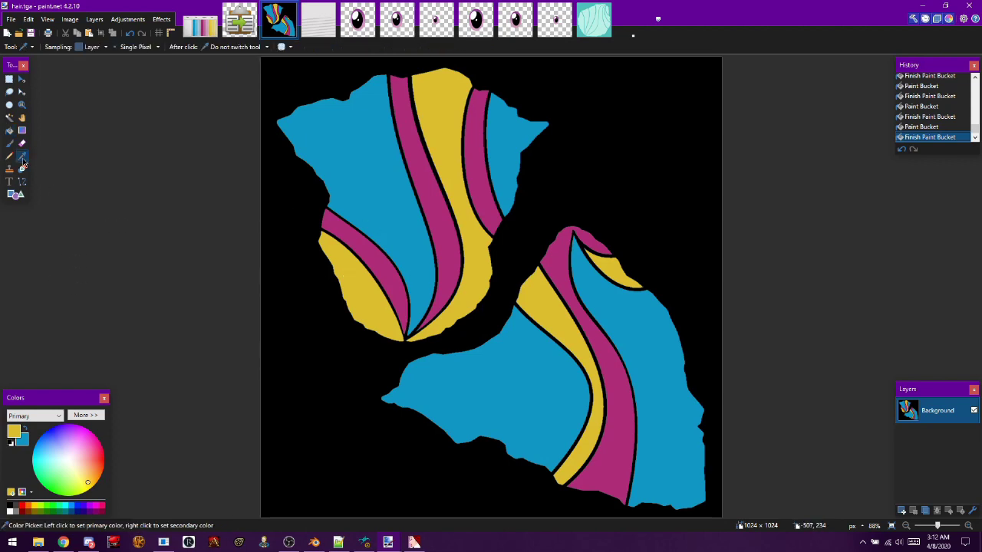
pyautogui.rightClick(600, 338)
pyautogui.click(10, 130)
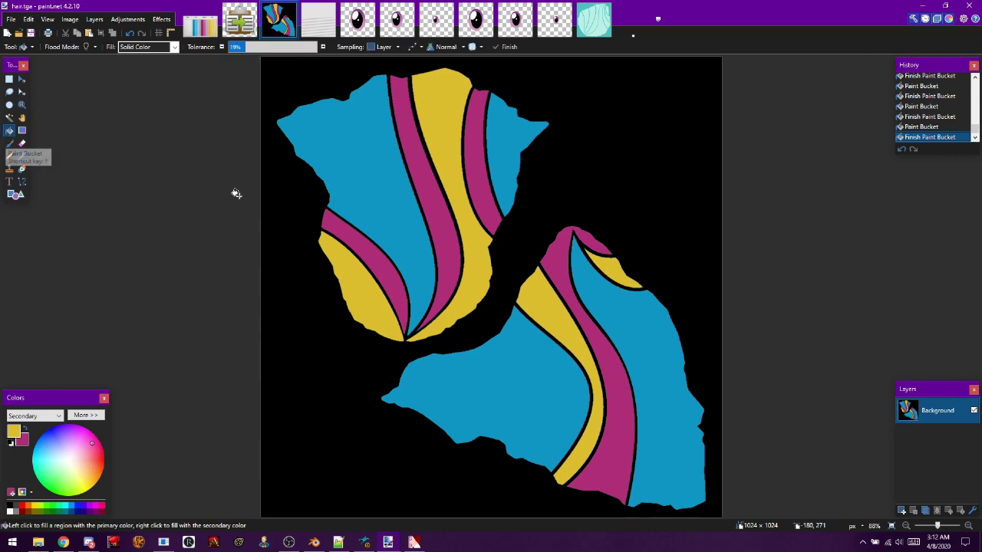
pyautogui.rightClick(539, 310)
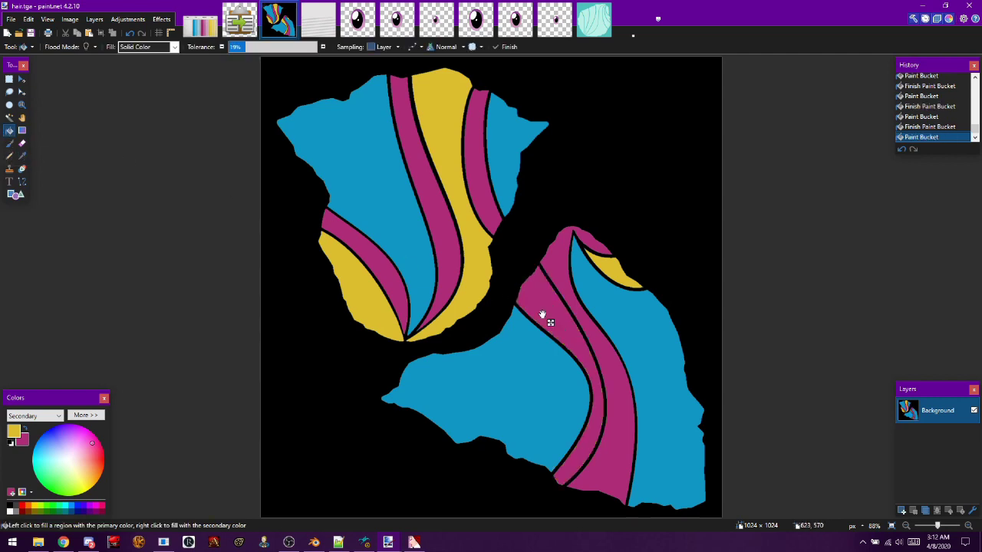
pyautogui.click(584, 328)
pyautogui.rightClick(607, 272)
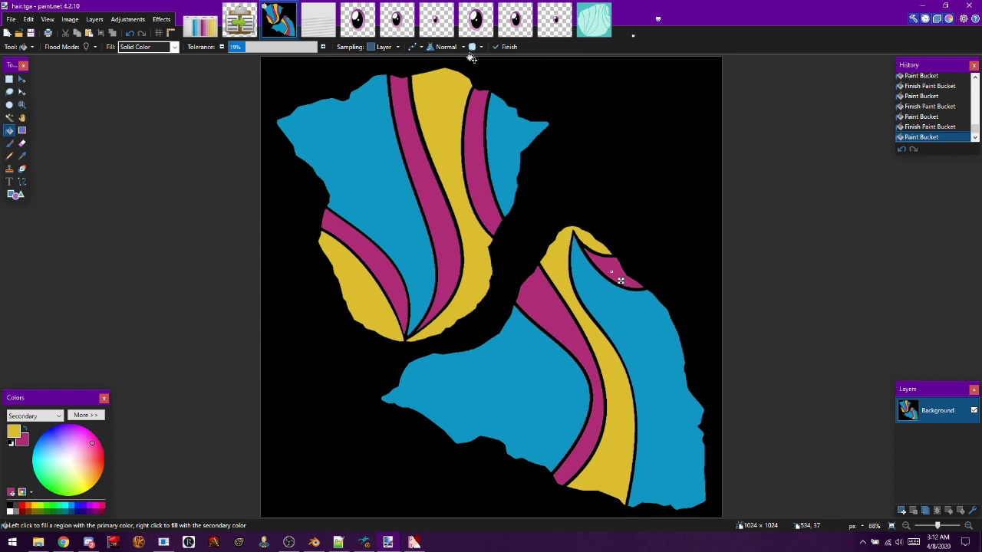
# - Try to recolour the leftover pale pixels at the point of the lower hair piece's magenta tip section with a separate magenta fill at 78% tolerance
pyautogui.click(22, 107)
pyautogui.moveTo(575, 237); pyautogui.dragTo(591, 262)
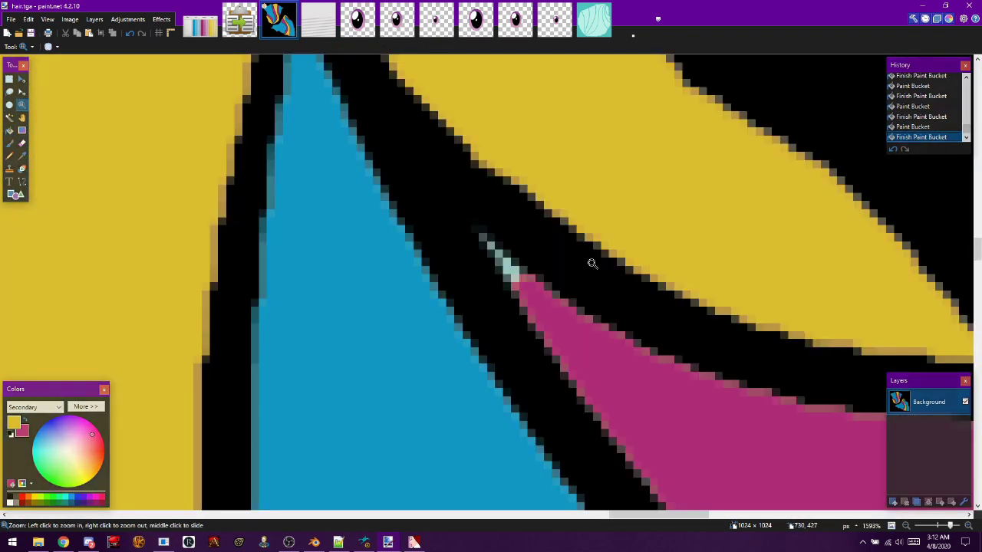
pyautogui.rightClick(514, 267)
pyautogui.rightClick(506, 264)
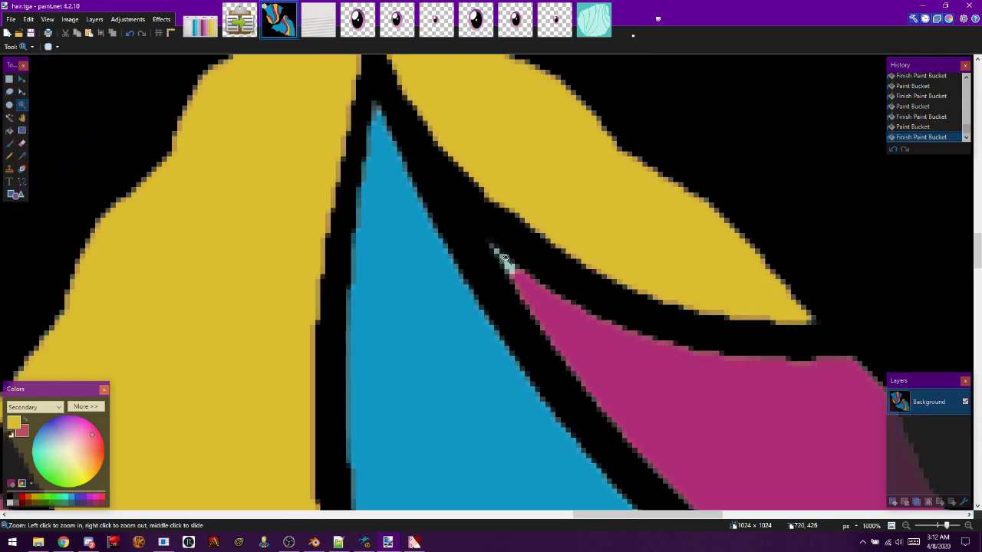
pyautogui.rightClick(502, 263)
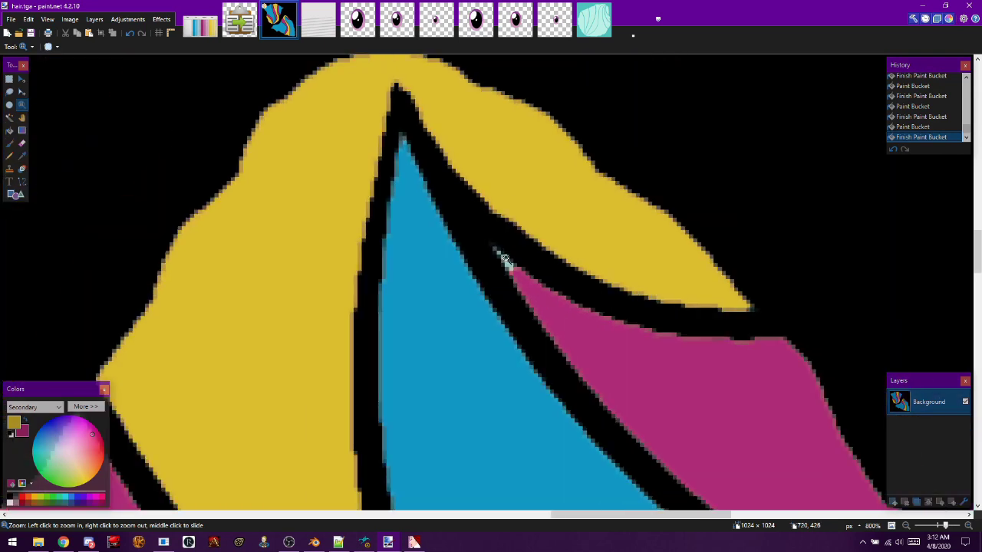
pyautogui.click(10, 131)
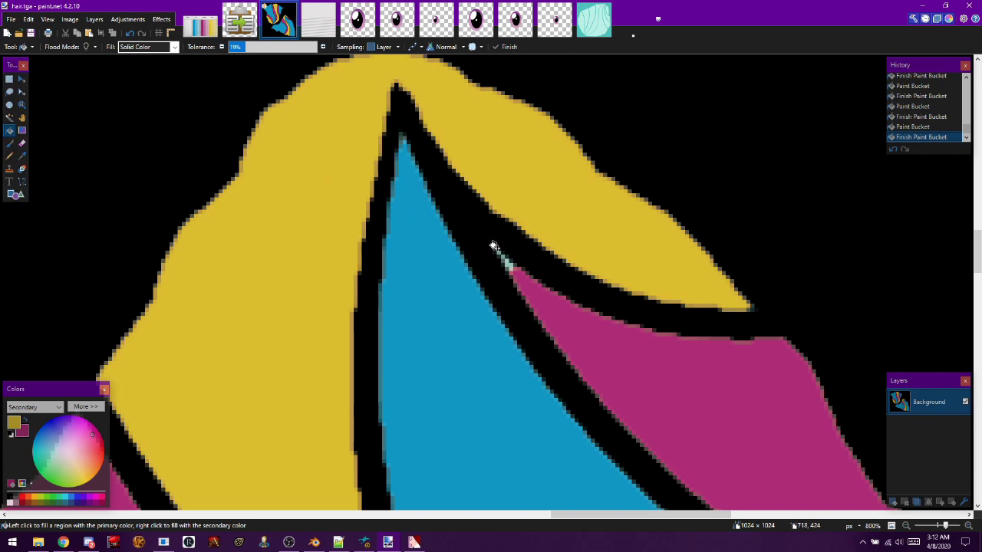
pyautogui.click(507, 263)
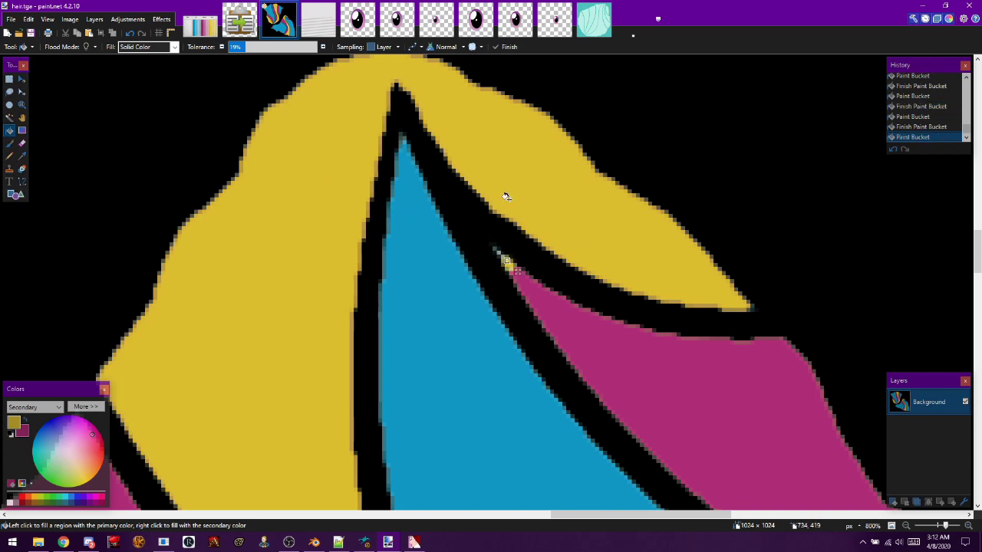
pyautogui.click(24, 421)
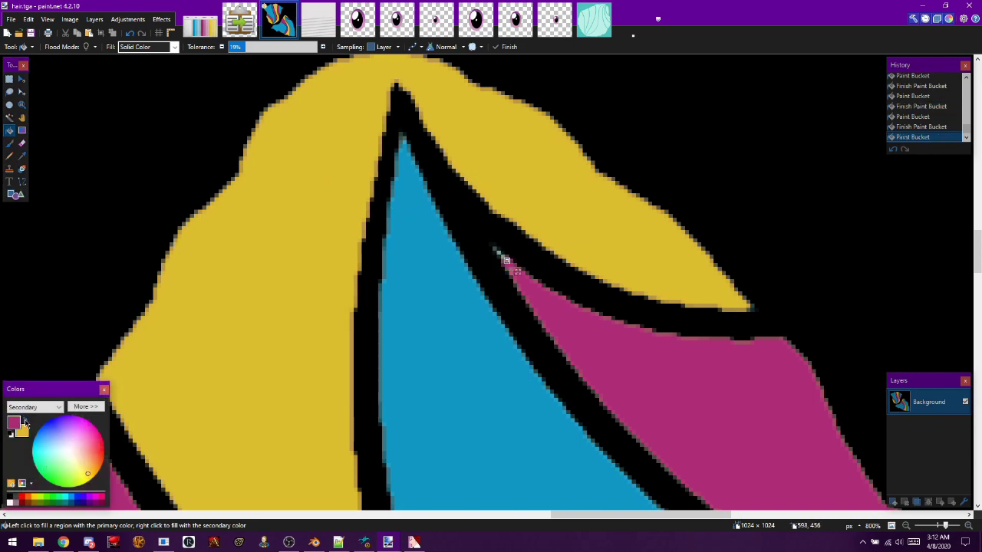
pyautogui.click(266, 49)
pyautogui.moveTo(271, 50); pyautogui.dragTo(298, 45)
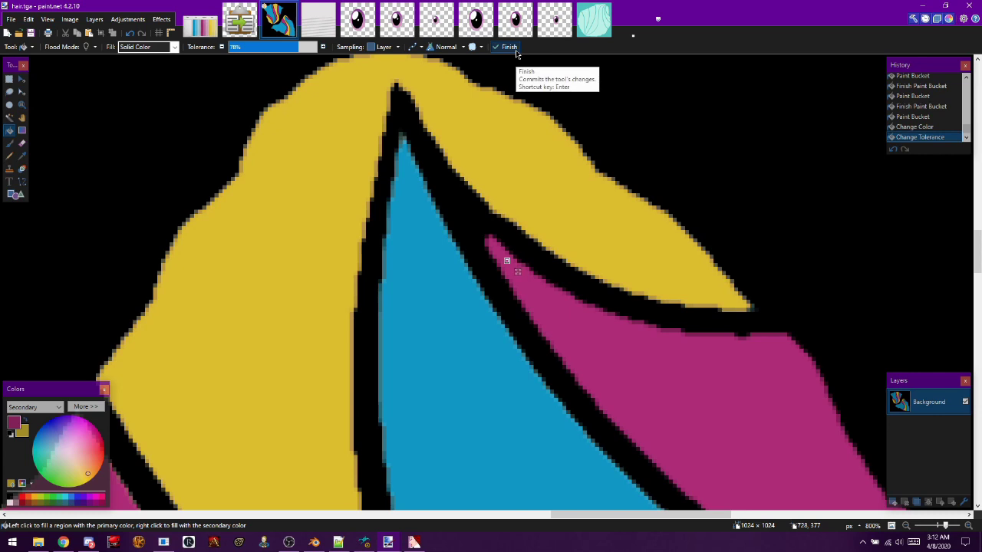
# - Revert to the magenta tip section's still-editable fill, raise its tolerance to 72% to cover the pale point, and save hair.tga
pyautogui.click(931, 96)
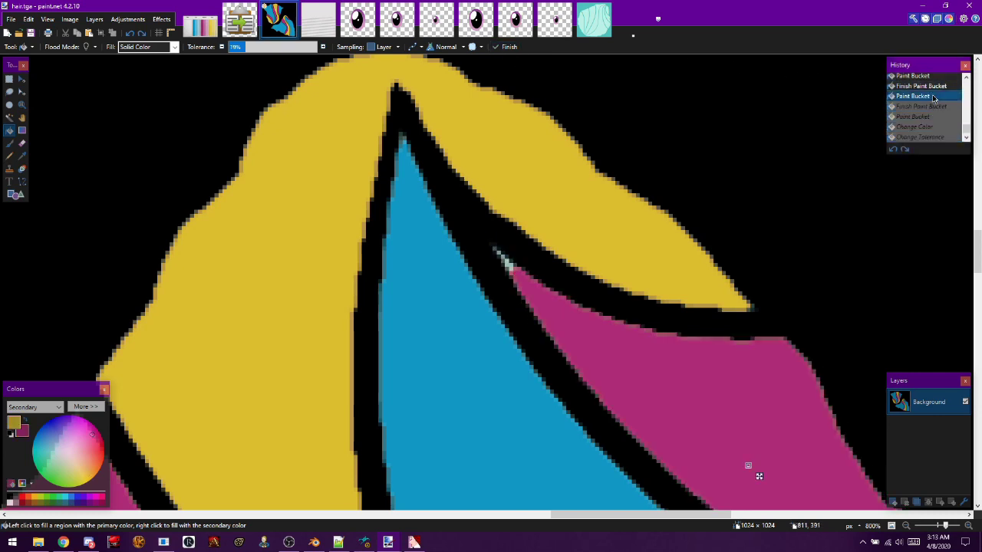
pyautogui.click(256, 49)
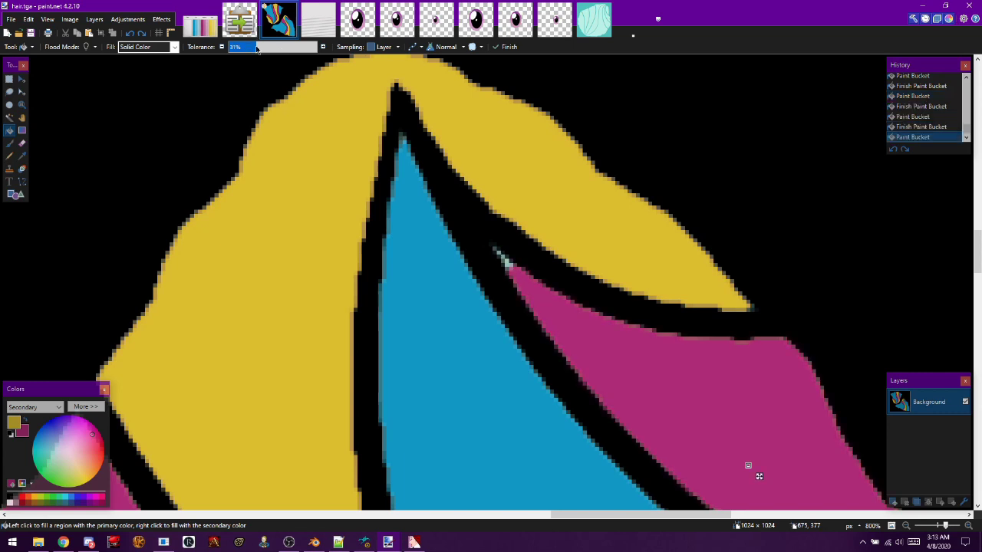
pyautogui.click(268, 49)
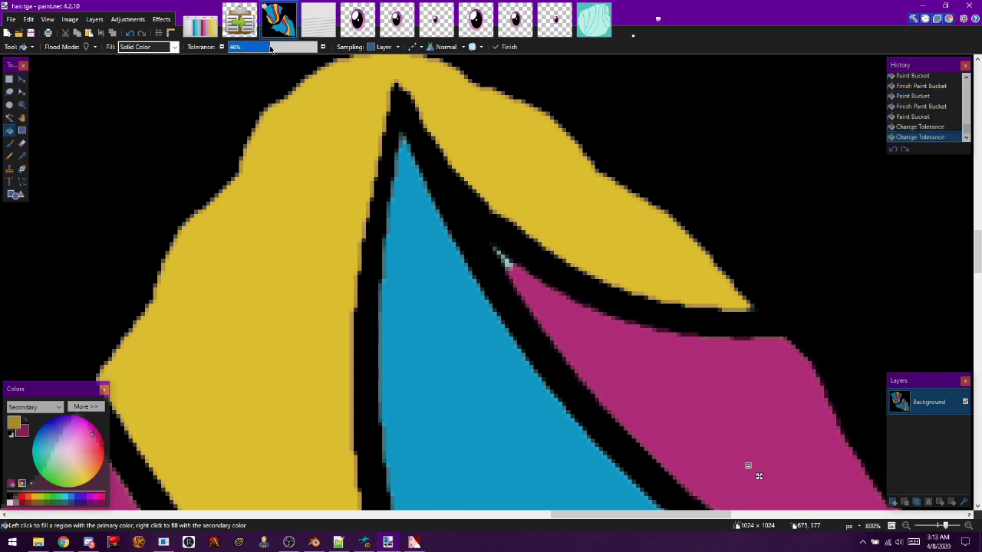
pyautogui.click(287, 49)
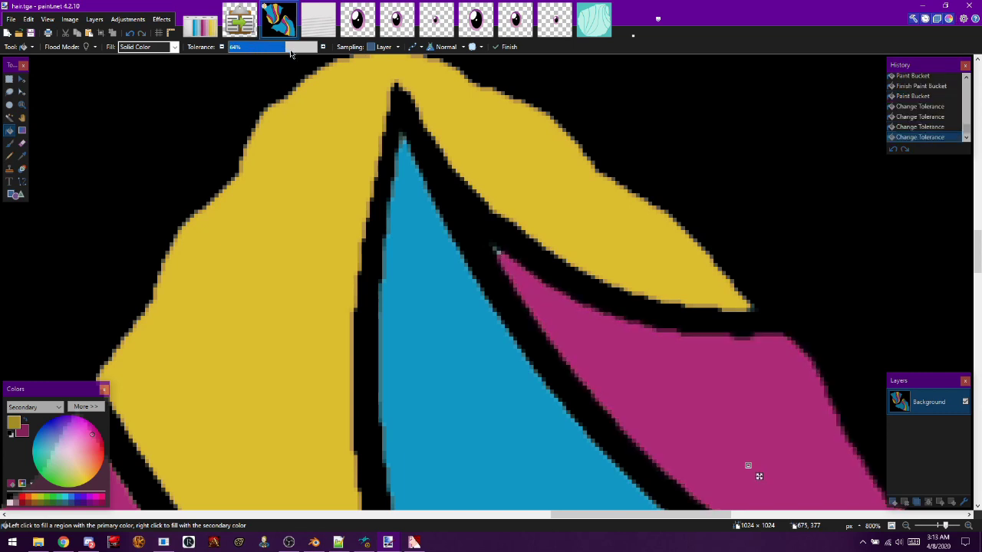
pyautogui.click(292, 49)
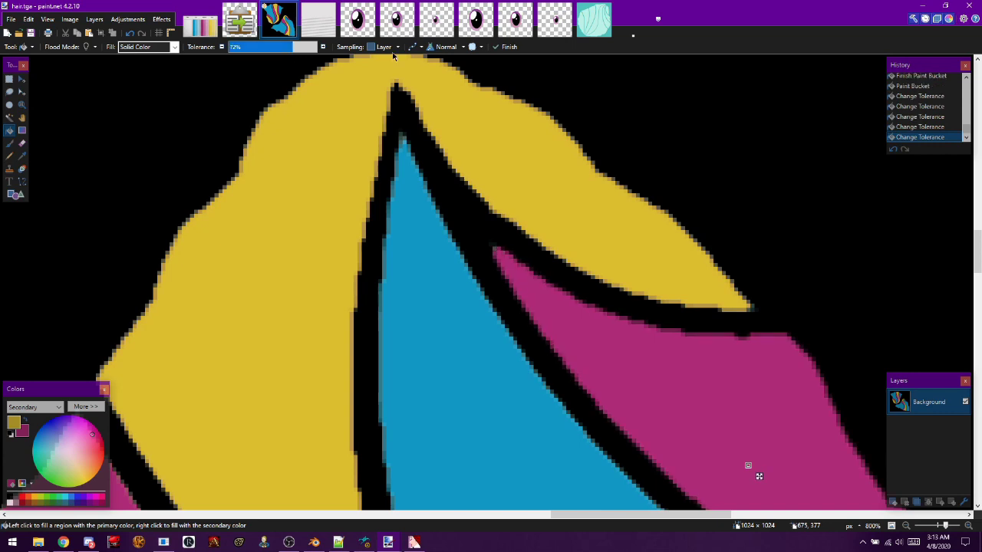
pyautogui.click(507, 47)
pyautogui.click(31, 33)
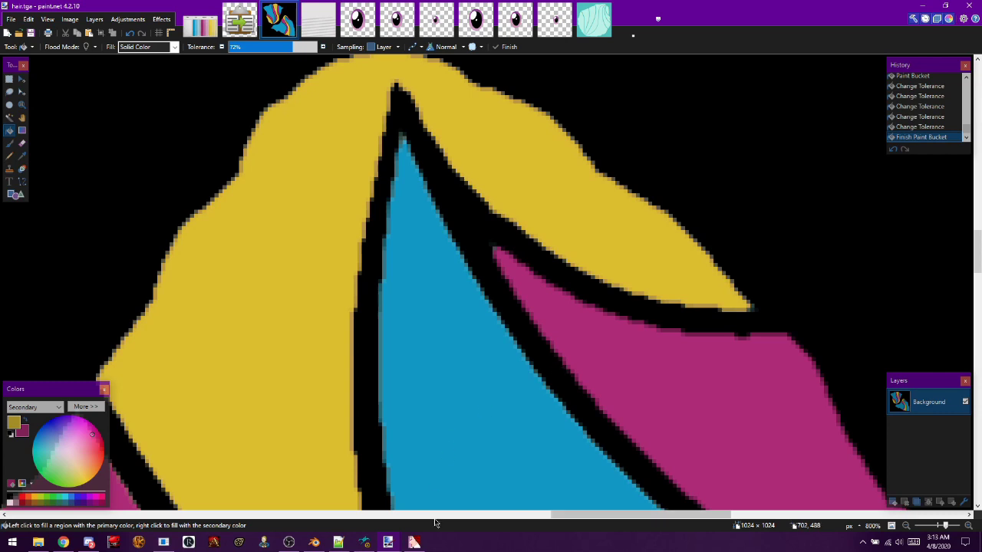
# - Switch to VTFEdit, import the updated hair image with the offered VTF options and overwrite hair.vtf
pyautogui.click(414, 542)
pyautogui.click(498, 34)
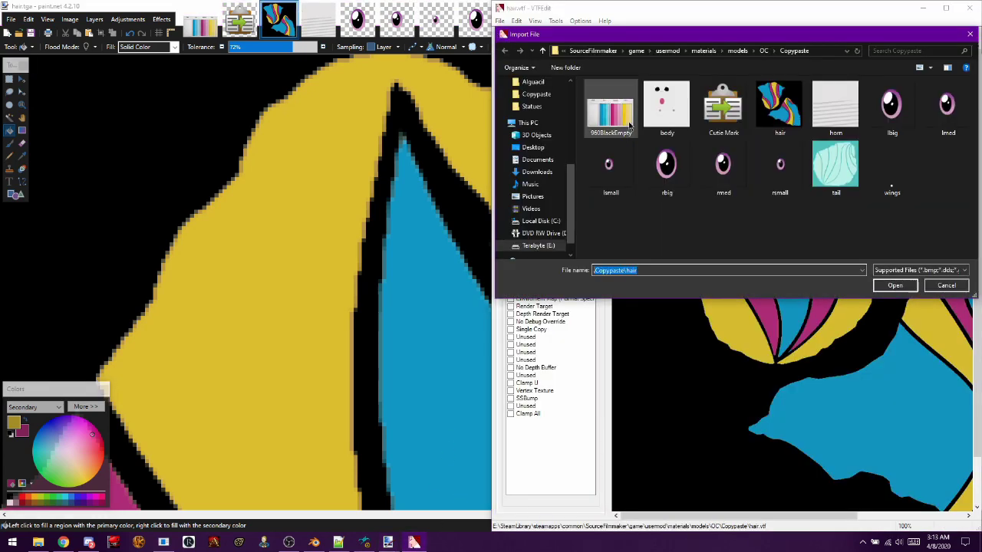
pyautogui.doubleClick(772, 120)
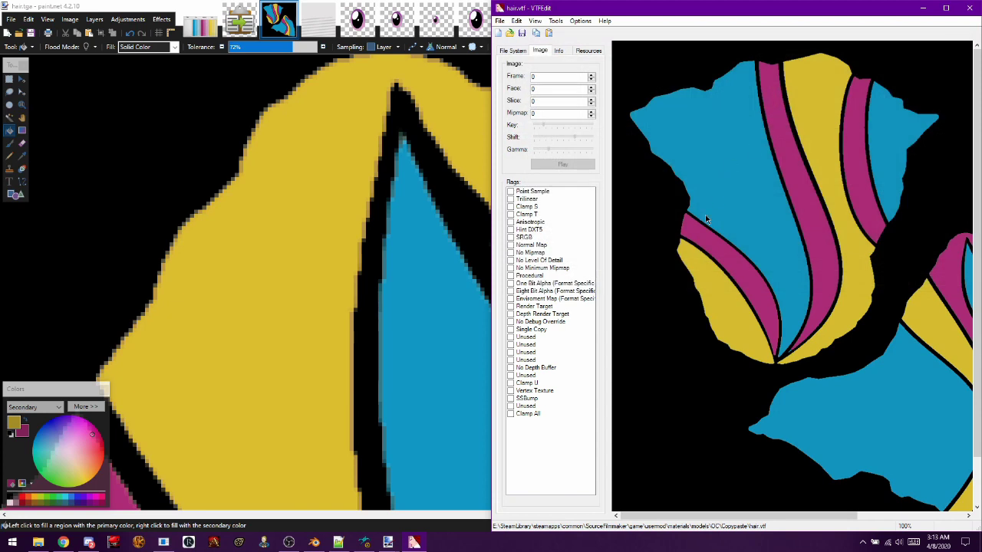
pyautogui.click(813, 373)
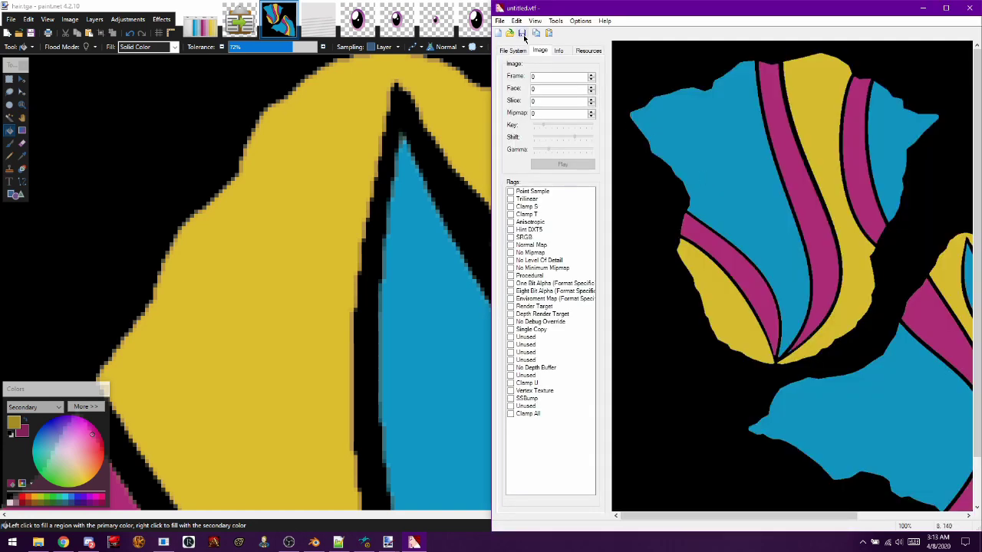
pyautogui.click(522, 33)
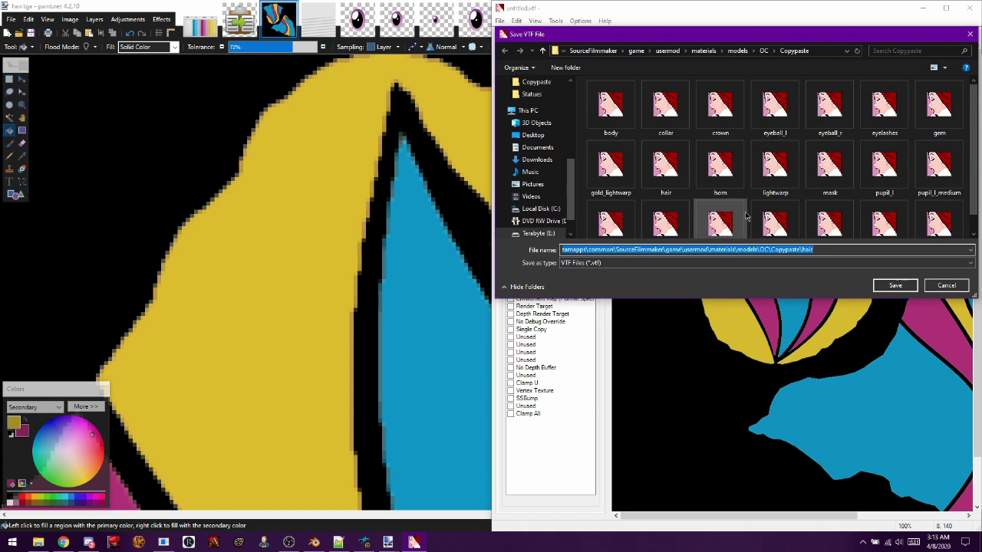
pyautogui.doubleClick(667, 171)
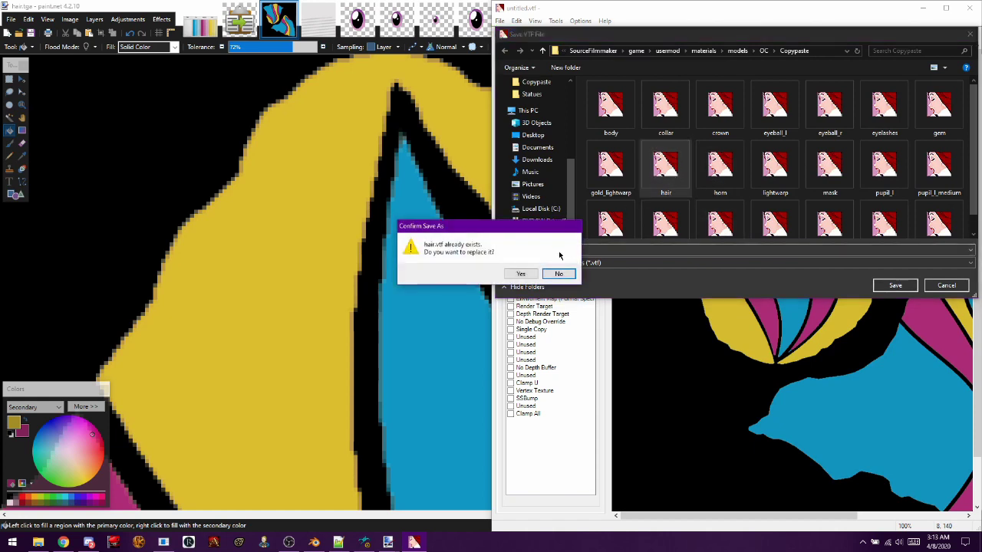
pyautogui.click(523, 274)
# - Refresh the pony in the model viewer and examine the recoloured mane from the front and side, and the tail
pyautogui.hotkey('alt', 'Tab')
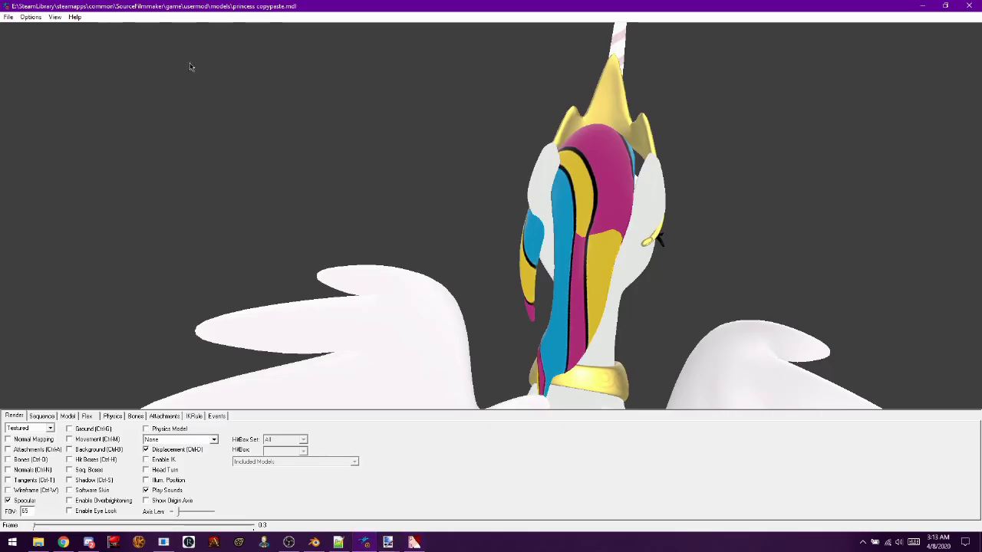
pyautogui.click(8, 17)
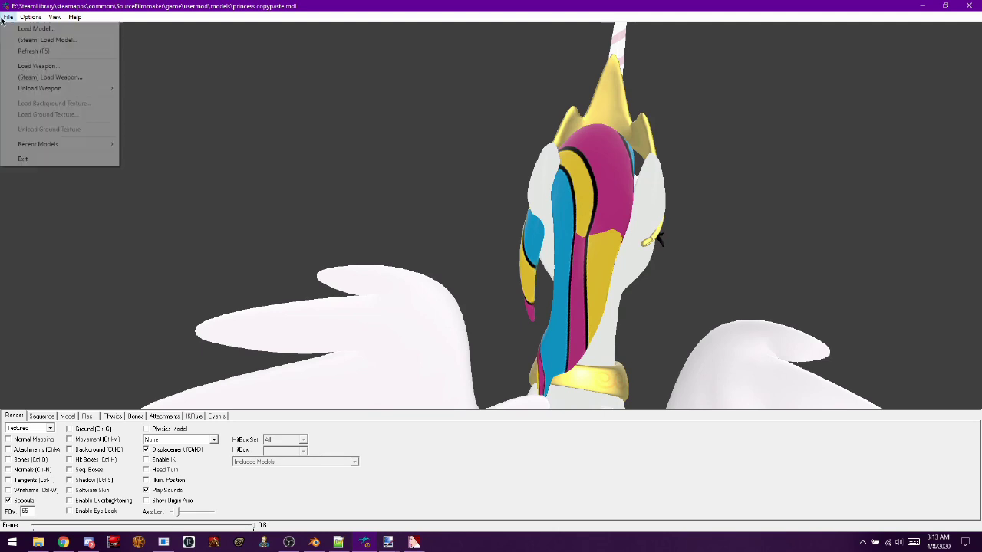
pyautogui.click(32, 50)
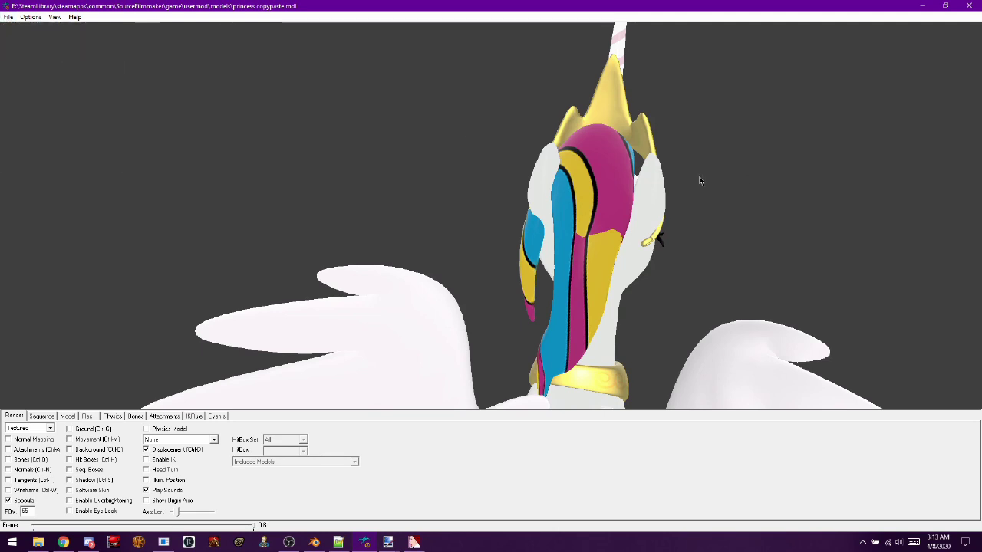
pyautogui.press('F5')
pyautogui.moveTo(678, 242); pyautogui.dragTo(666, 245)
pyautogui.moveTo(558, 340); pyautogui.dragTo(431, 199)
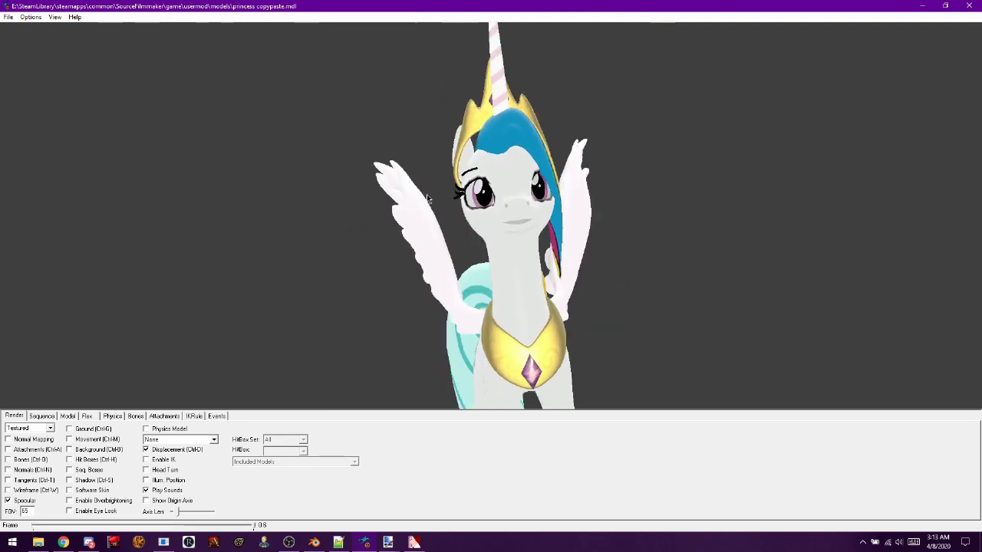
pyautogui.moveTo(708, 119); pyautogui.dragTo(732, 135)
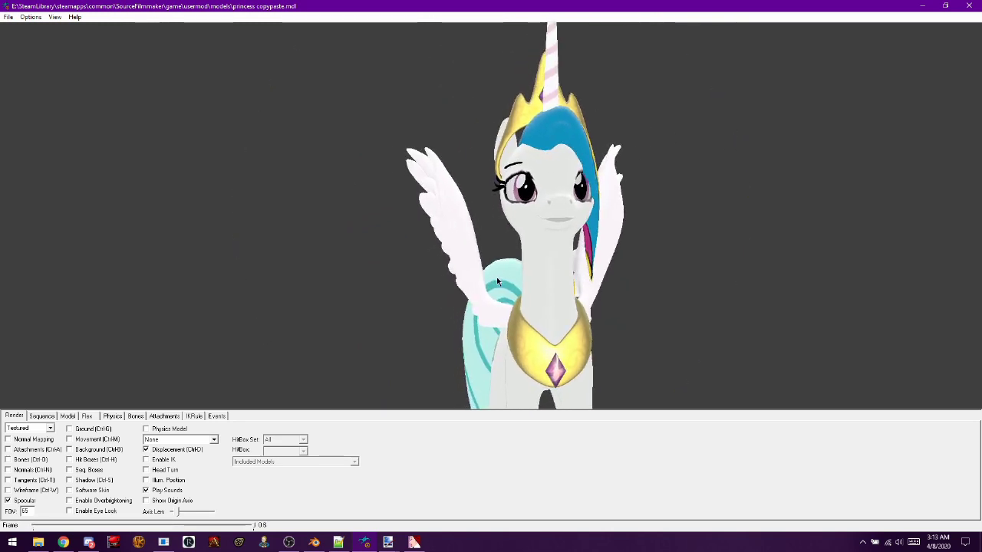
pyautogui.moveTo(538, 293)
pyautogui.mouseDown(button='right')
pyautogui.moveTo(529, 270)
pyautogui.moveTo(532, 293)
pyautogui.mouseUp(button='right')
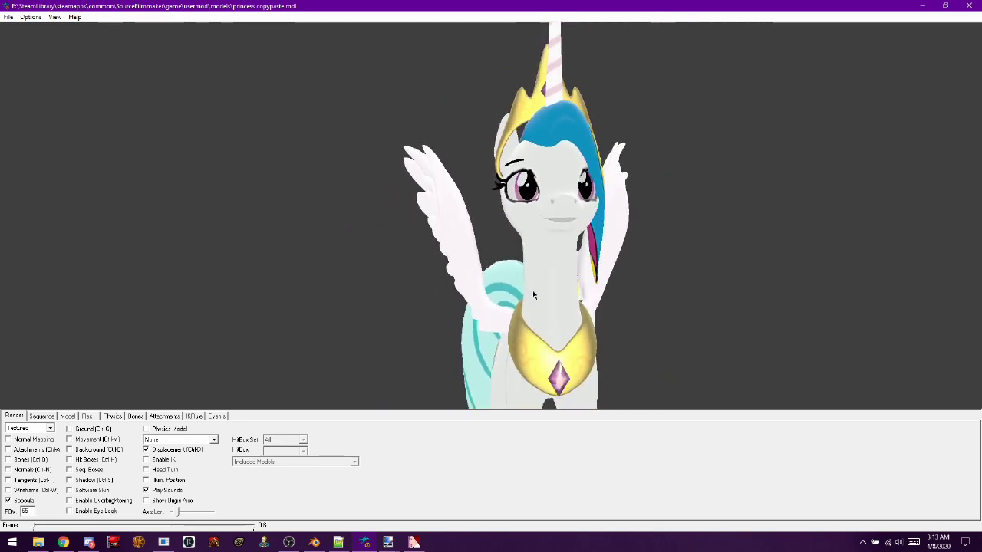
pyautogui.moveTo(541, 316); pyautogui.dragTo(494, 316)
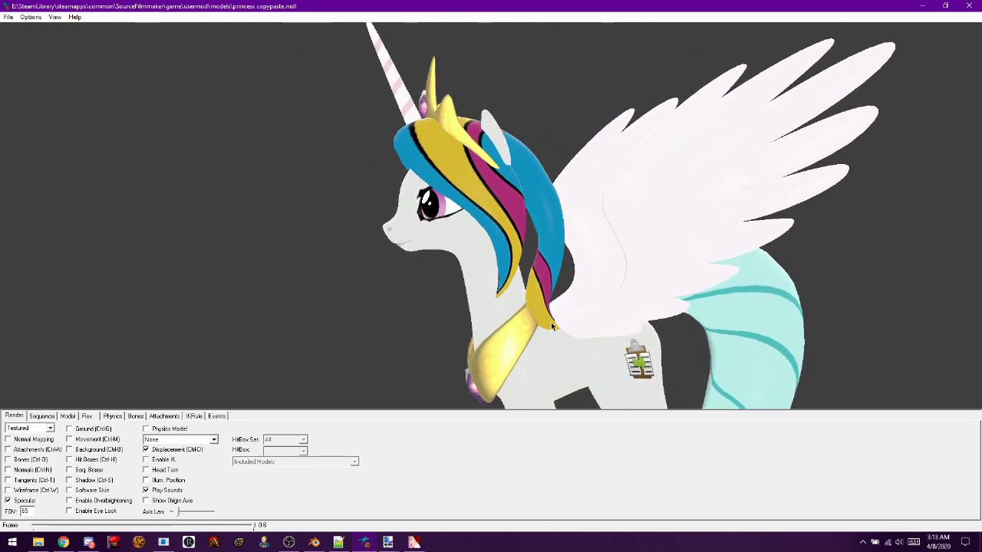
pyautogui.moveTo(564, 336); pyautogui.dragTo(535, 310, button='middle')
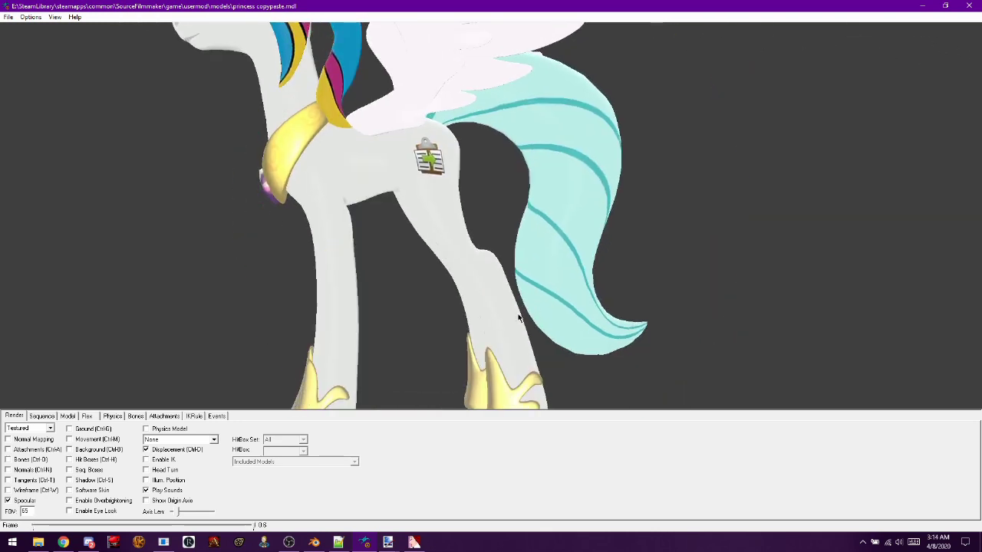
# - Open tail.tga in paint.net and fill its teal background and stripe outlines with black at 29% tolerance
pyautogui.click(414, 542)
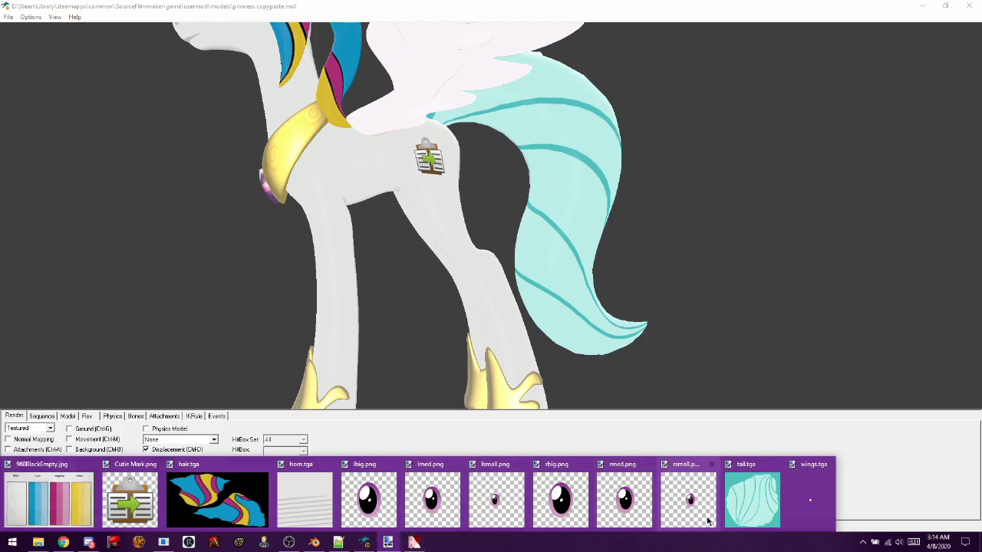
pyautogui.click(753, 502)
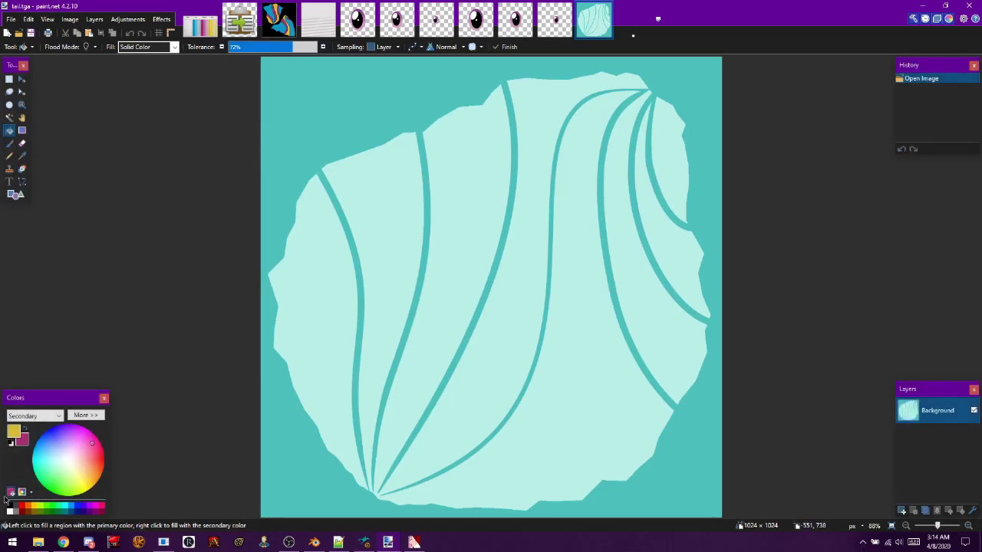
pyautogui.rightClick(9, 509)
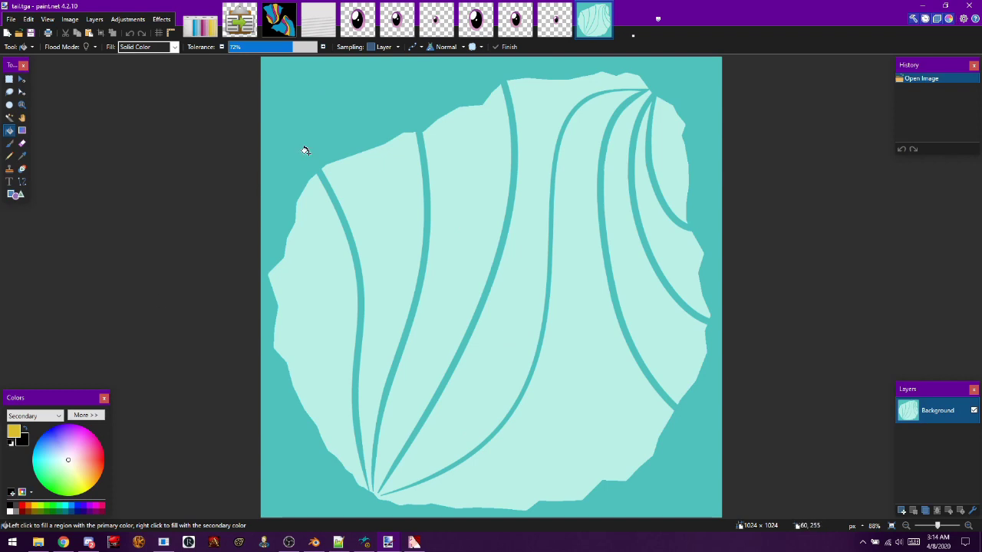
pyautogui.click(409, 93)
pyautogui.click(256, 47)
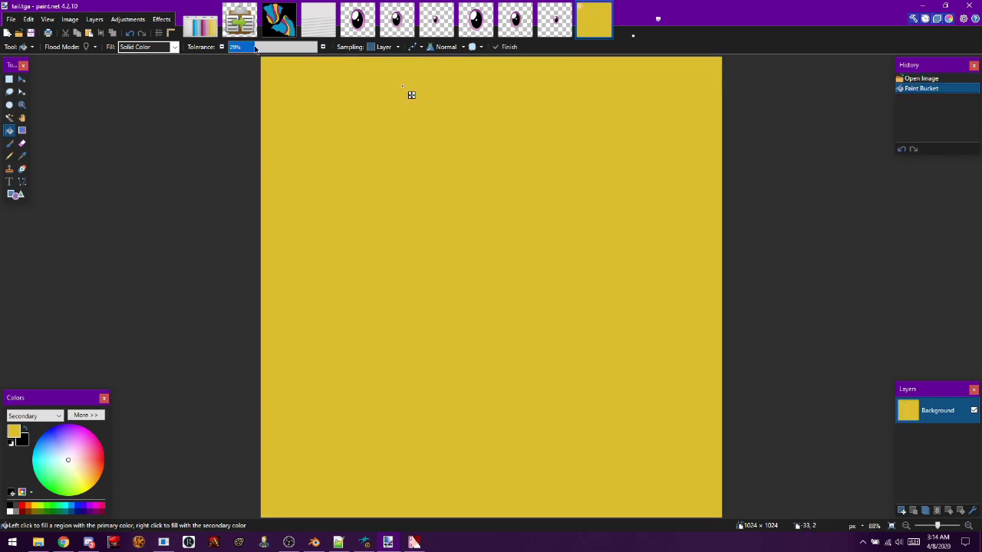
pyautogui.click(25, 432)
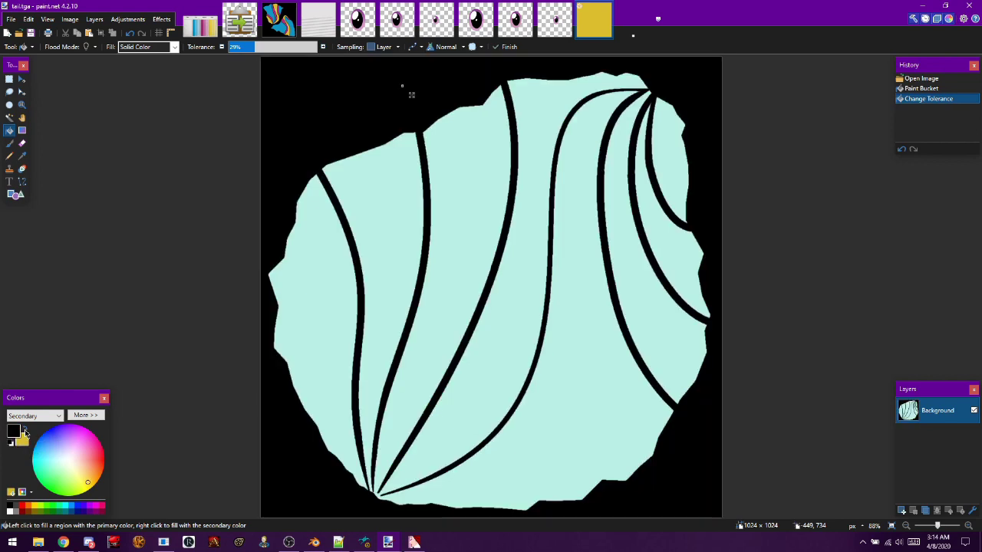
pyautogui.click(510, 48)
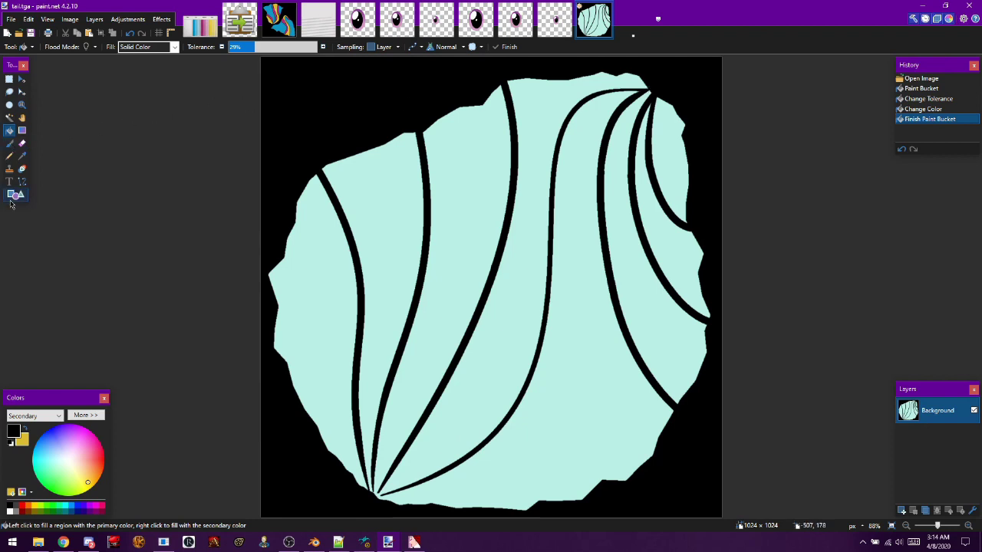
# - Sample the cyan from hair.tga as the primary colour and return to tail.tga
pyautogui.click(282, 24)
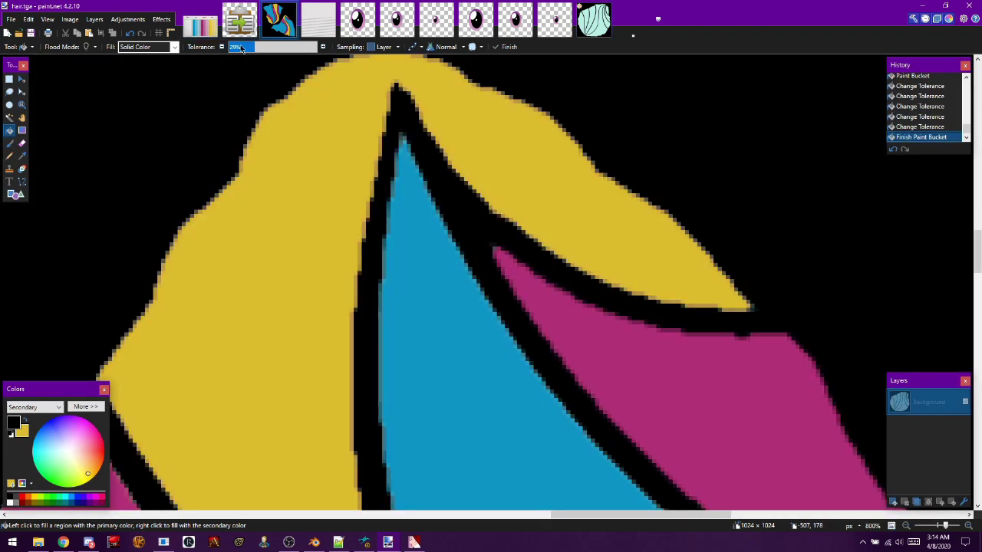
pyautogui.click(22, 156)
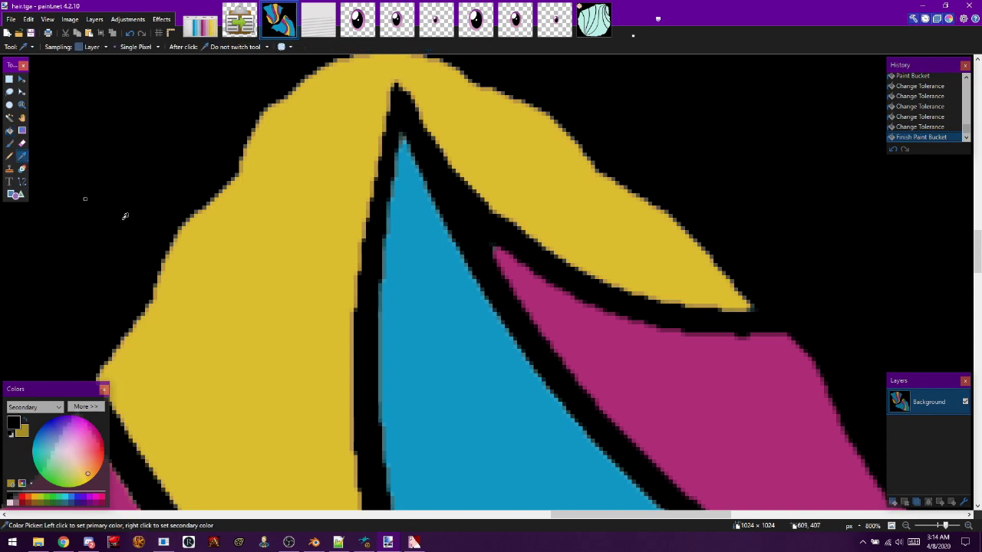
pyautogui.click(445, 380)
pyautogui.click(590, 21)
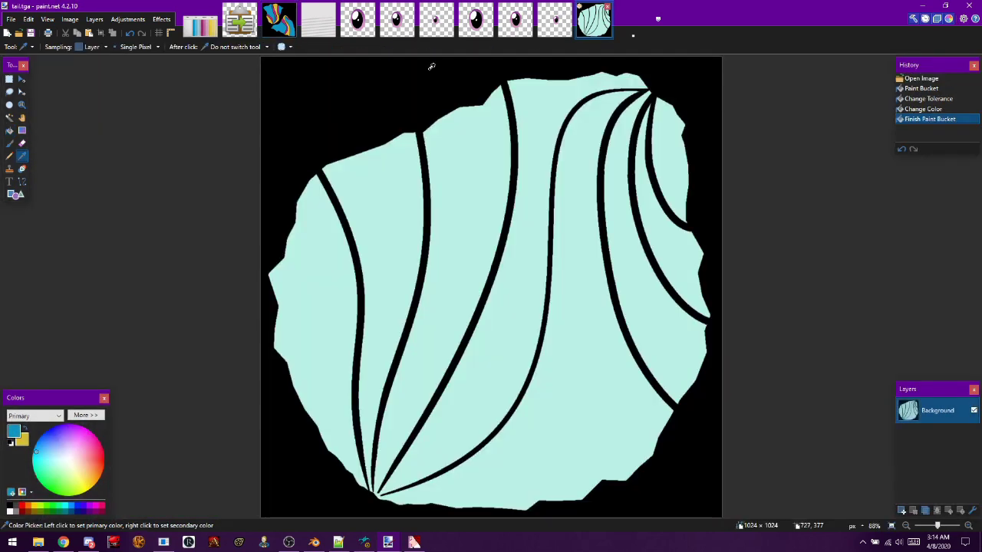
# - Fill the outermost stripes on both sides of the tail with cyan and the third stripe from the right edge with yellow
pyautogui.click(9, 130)
pyautogui.click(332, 288)
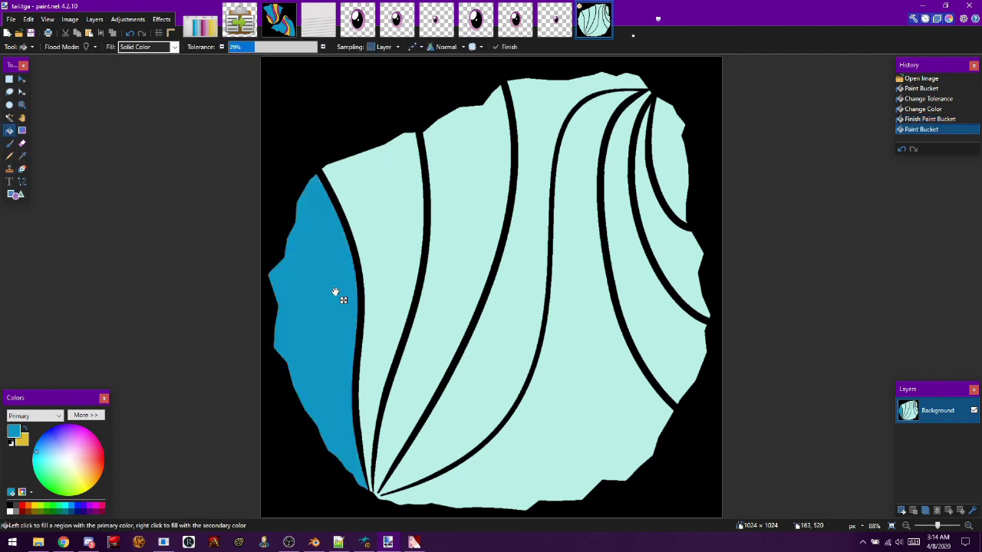
pyautogui.click(677, 153)
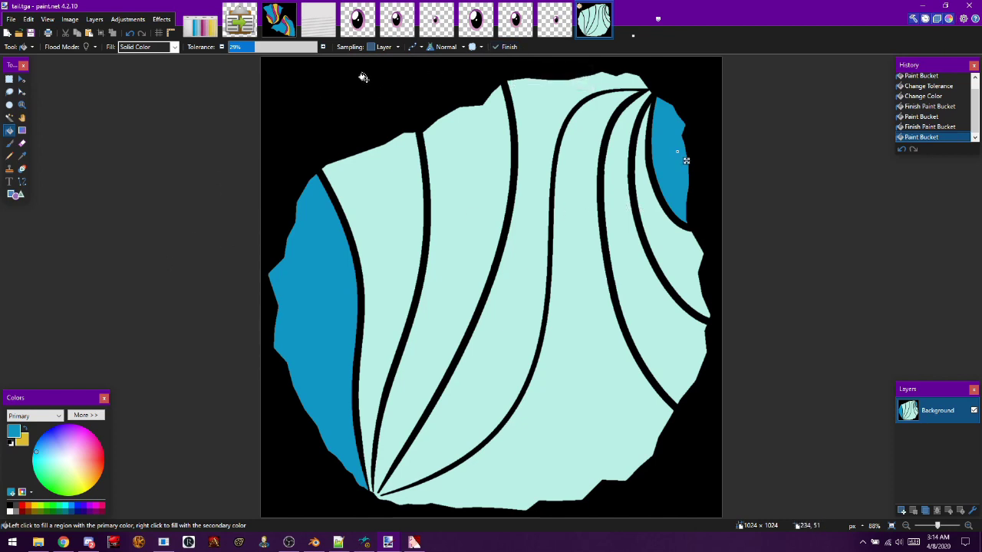
pyautogui.rightClick(621, 242)
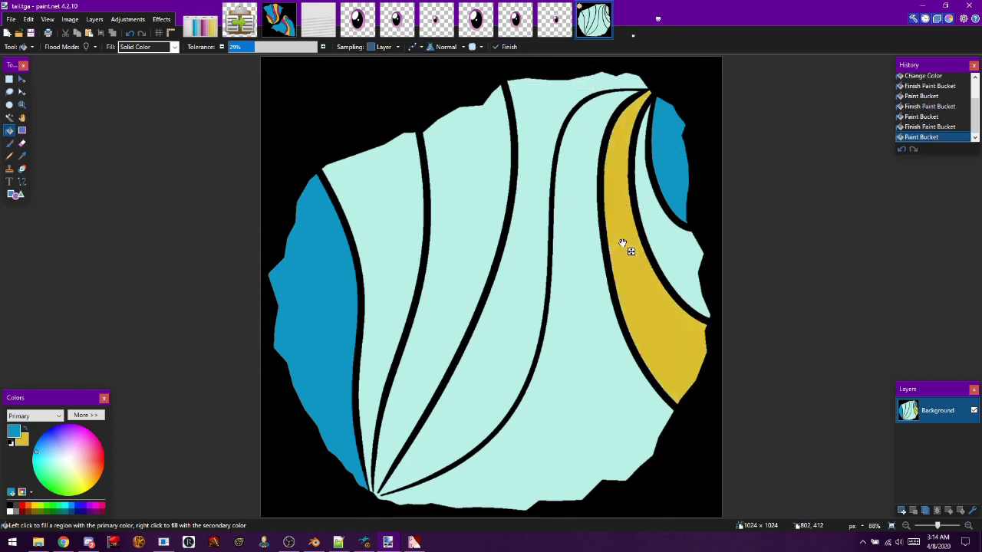
pyautogui.rightClick(466, 253)
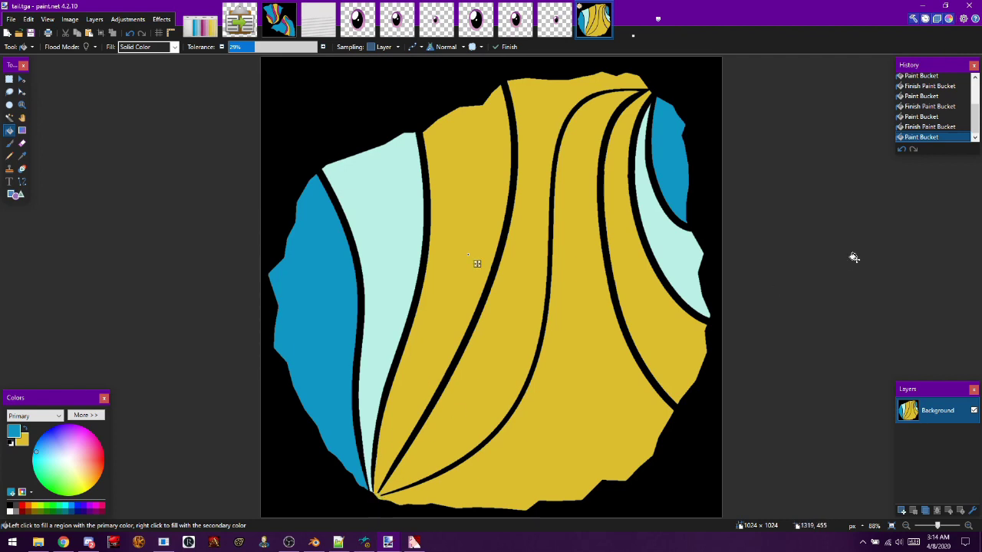
pyautogui.click(926, 127)
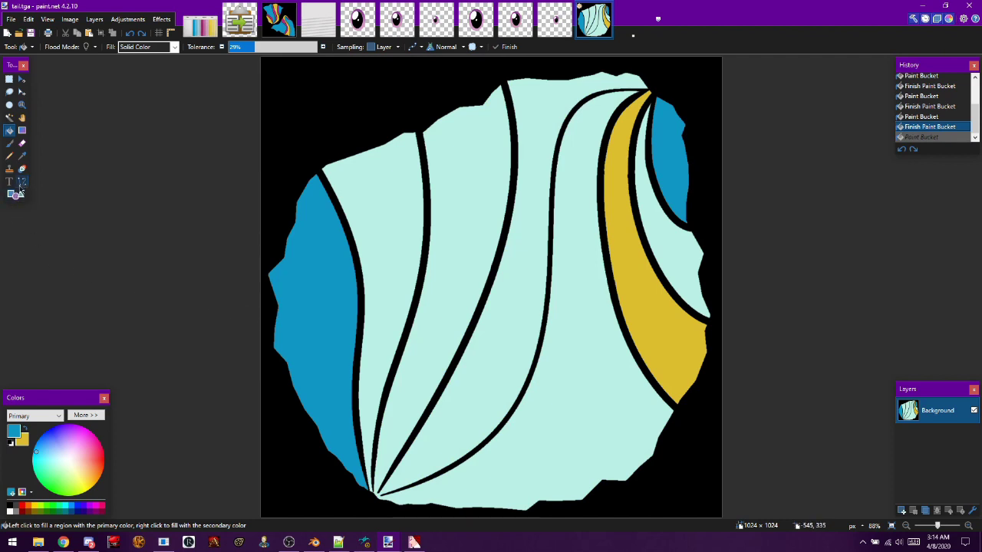
# - Sample black and draw a 5 px wide line about 17 px long, extending the lowest outline to the background at the stripes' lower-left convergence
pyautogui.click(22, 183)
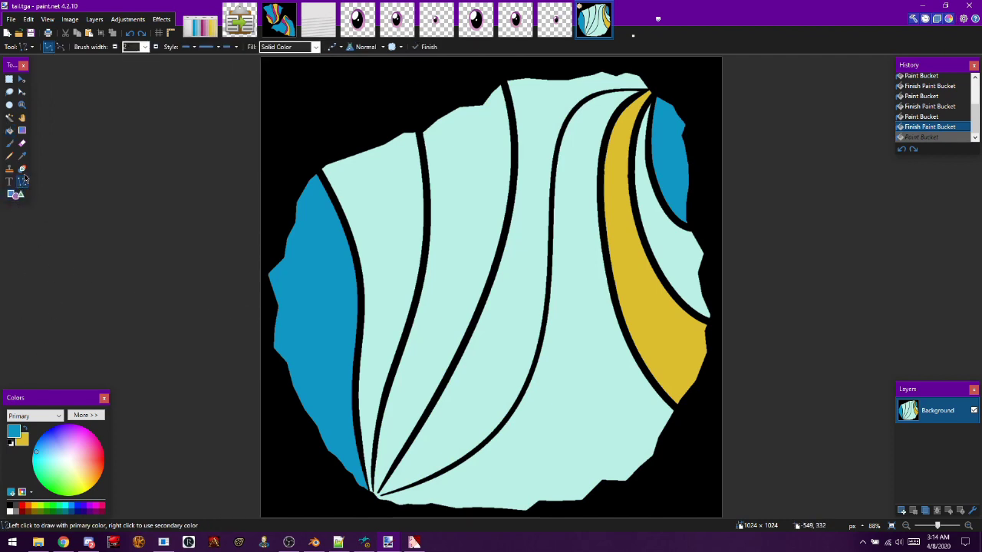
pyautogui.click(22, 156)
pyautogui.click(350, 90)
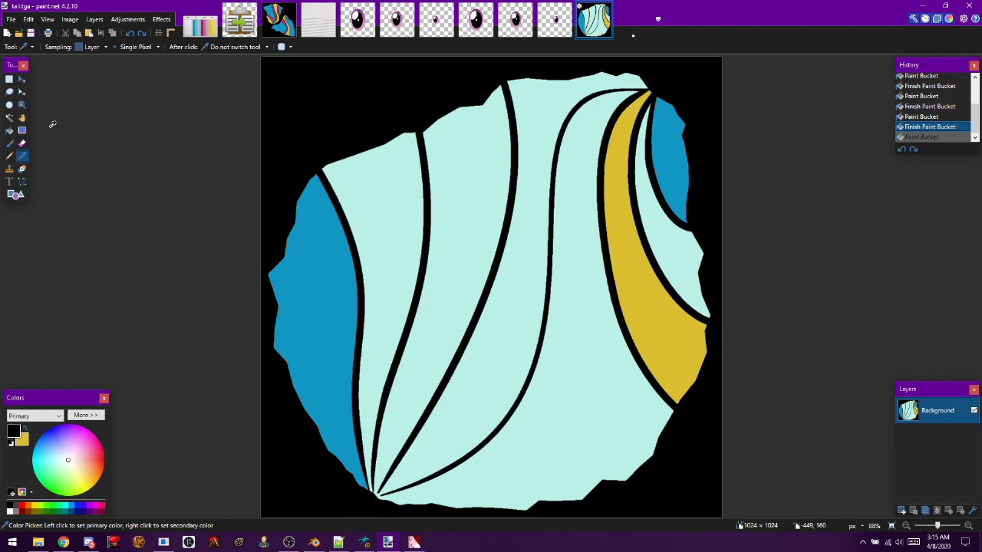
pyautogui.click(21, 106)
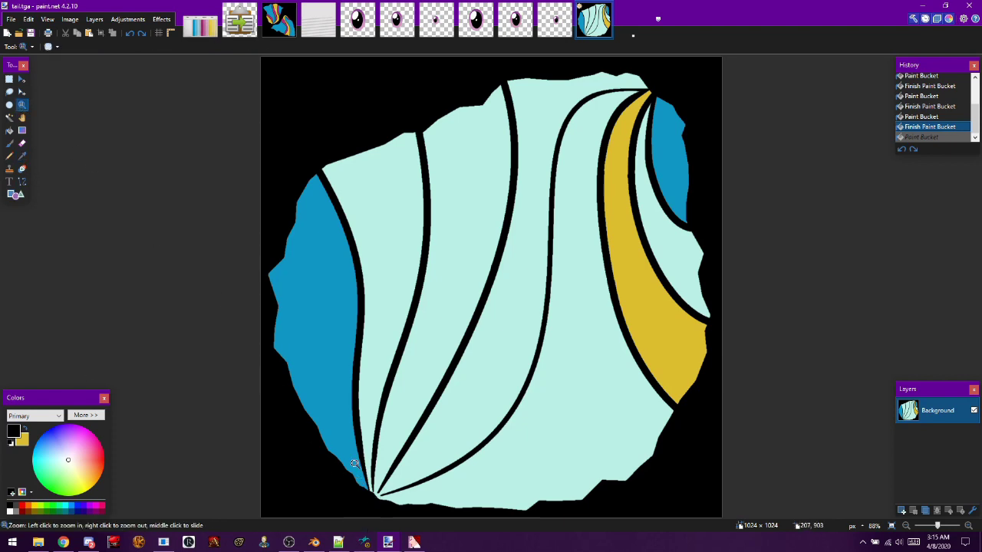
pyautogui.moveTo(353, 463); pyautogui.dragTo(403, 508)
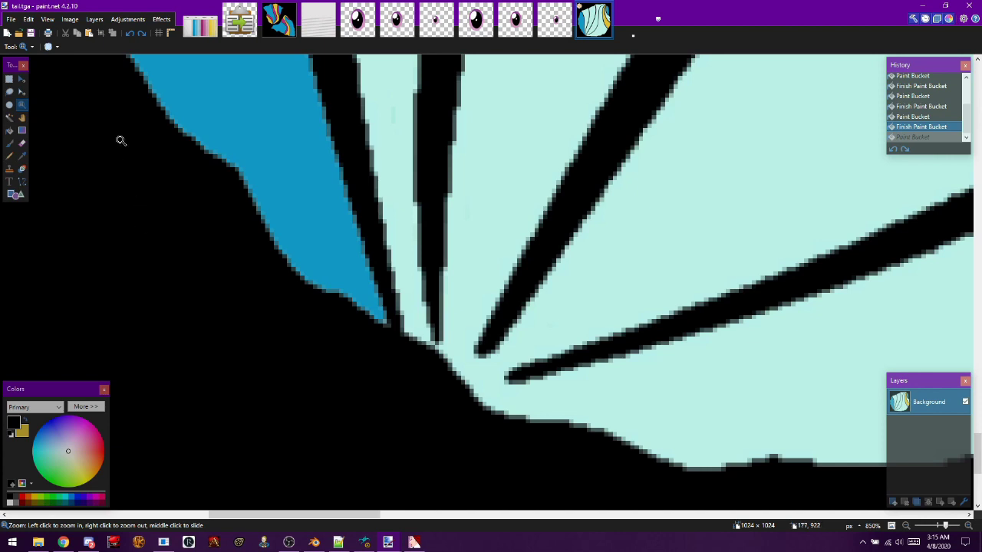
pyautogui.click(22, 181)
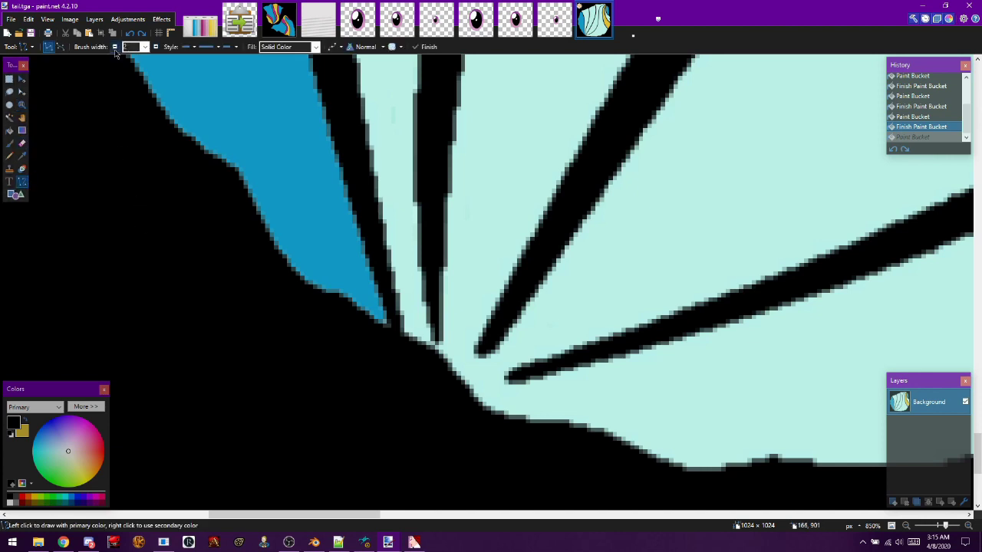
pyautogui.click(143, 48)
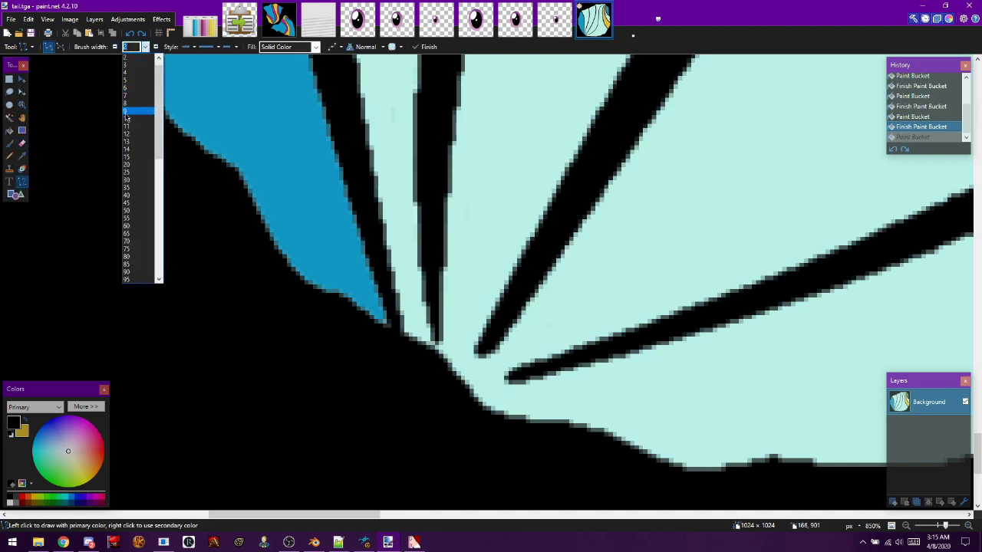
pyautogui.click(126, 119)
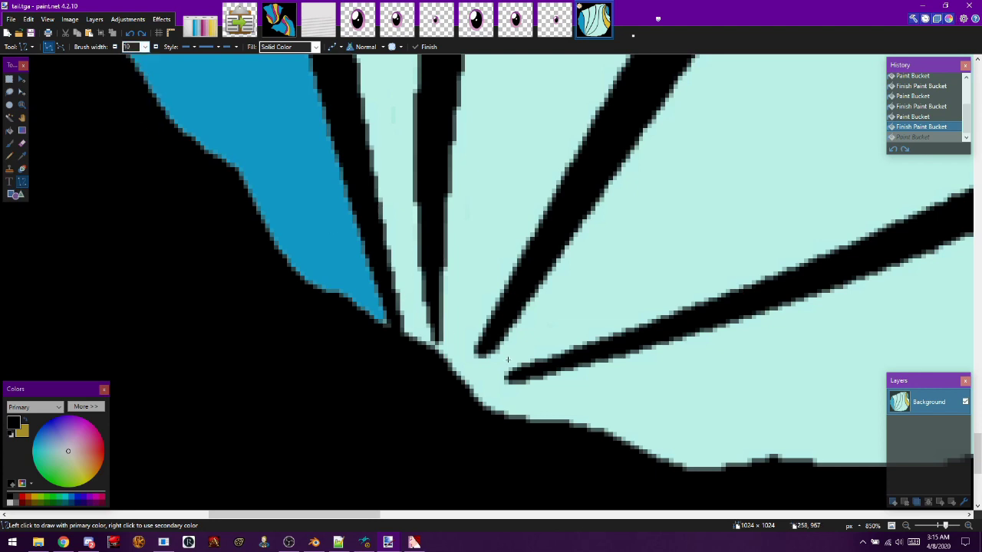
pyautogui.moveTo(518, 376); pyautogui.dragTo(459, 404)
pyautogui.click(144, 46)
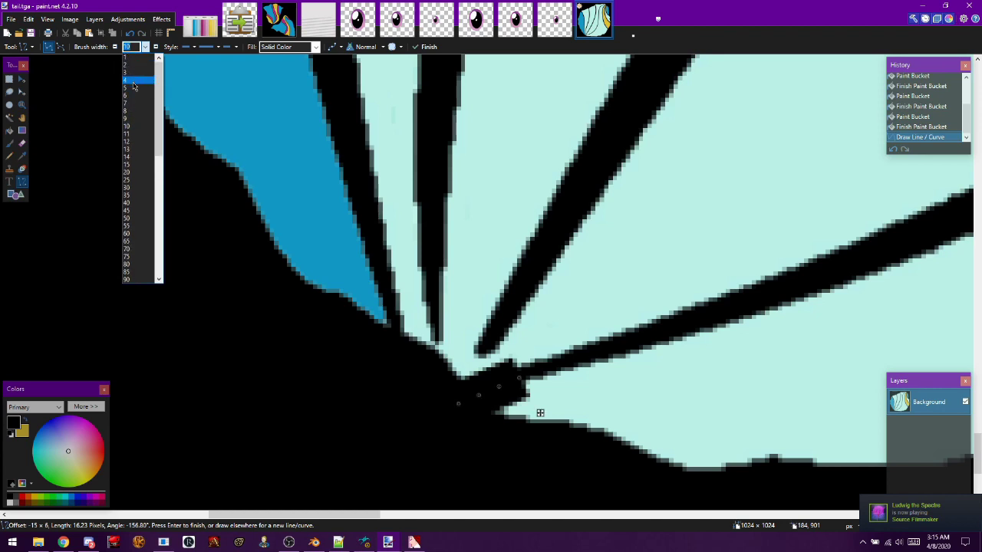
pyautogui.click(133, 88)
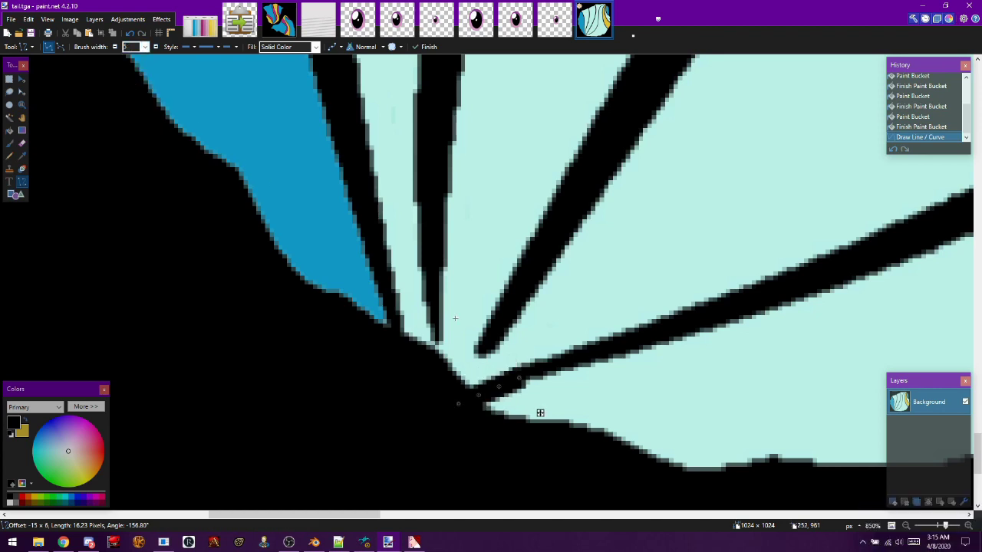
pyautogui.moveTo(519, 379); pyautogui.dragTo(519, 375)
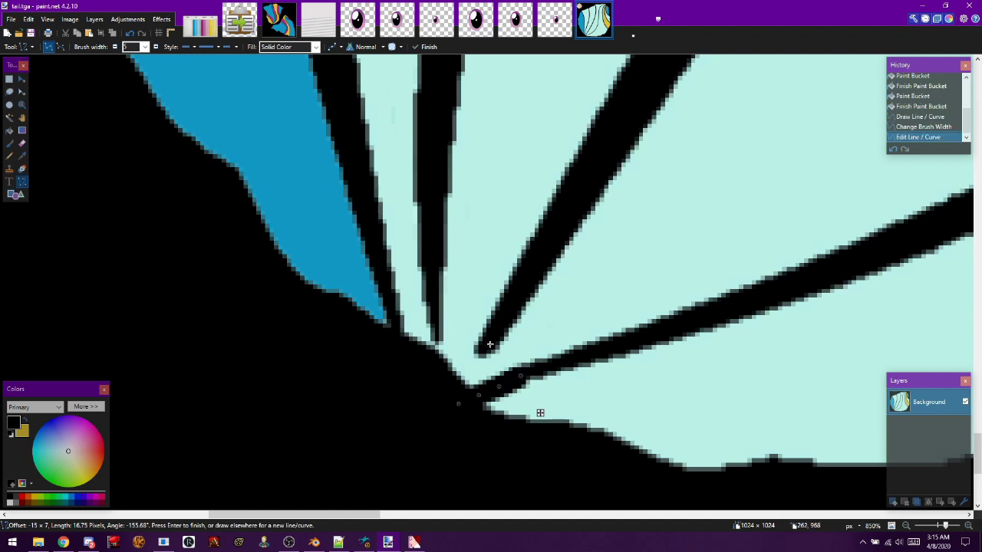
# - Extend the next two outlines to the black background with lines about 15 px and 7 px long
pyautogui.moveTo(484, 343); pyautogui.dragTo(444, 390)
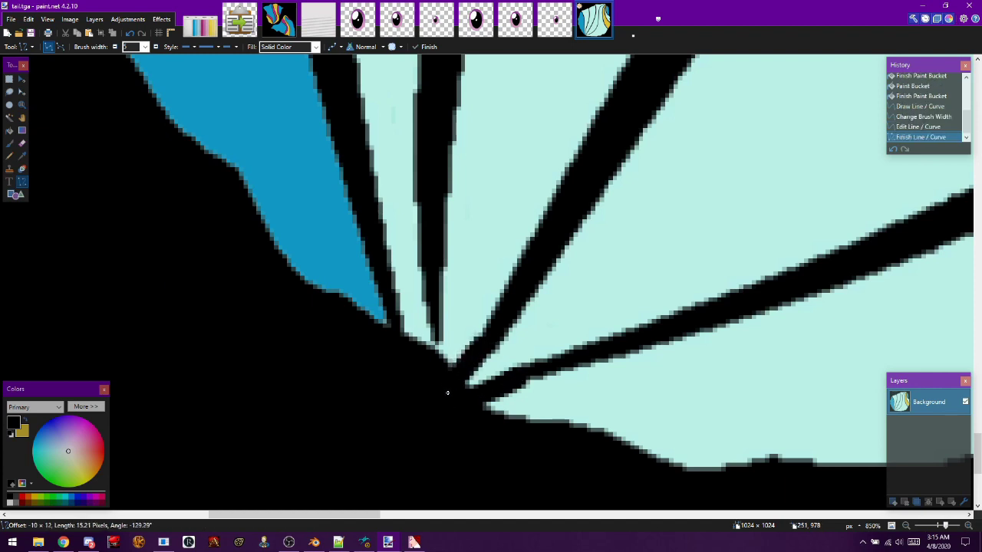
pyautogui.moveTo(436, 334); pyautogui.dragTo(436, 360)
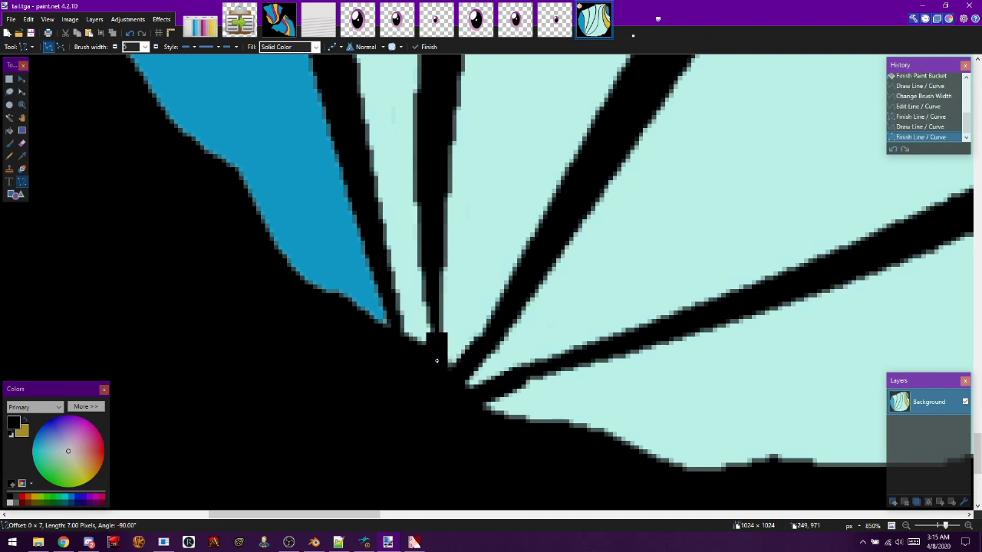
pyautogui.click(425, 46)
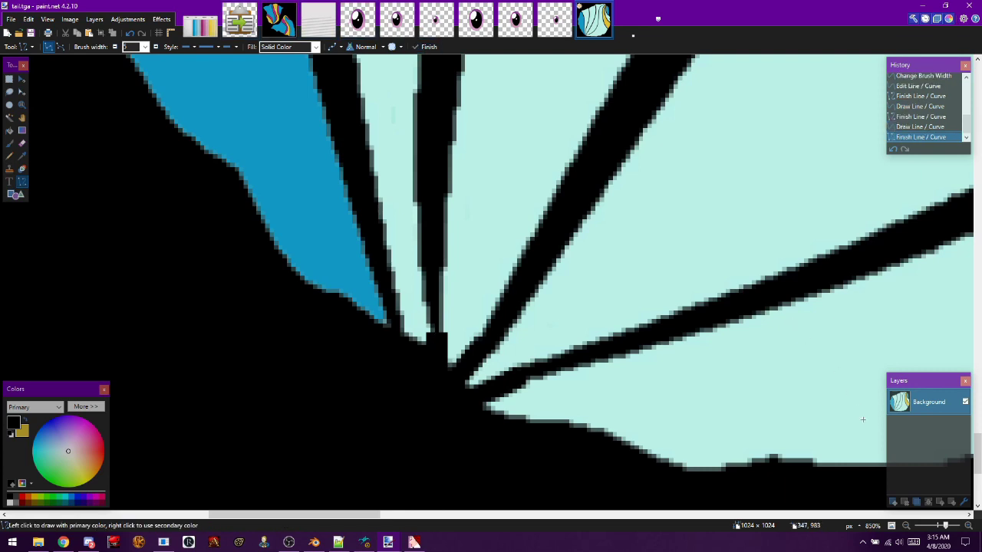
# - Fill the third stripe from the tail's left edge with yellow and finalize the fill
pyautogui.click(905, 526)
pyautogui.click(905, 526)
pyautogui.click(905, 526)
pyautogui.click(905, 526)
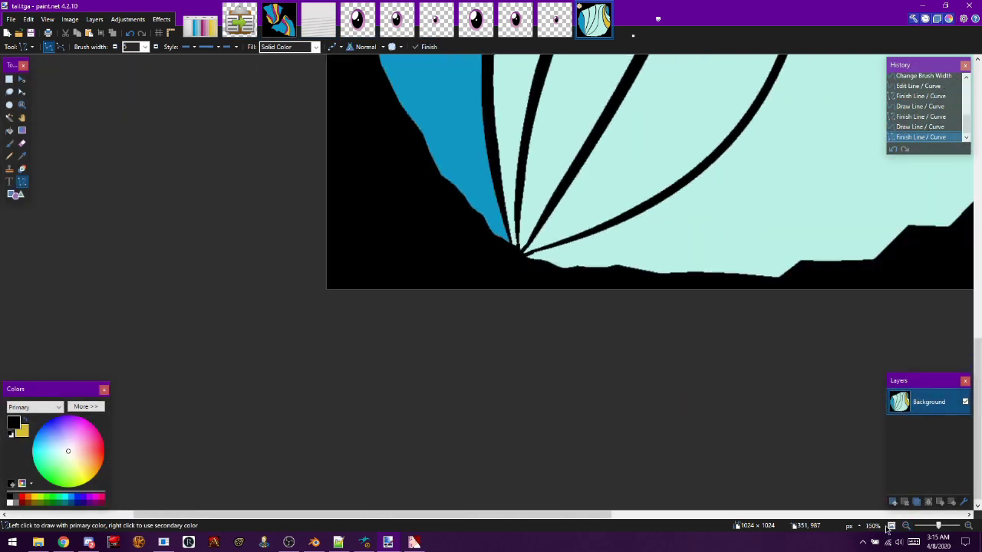
pyautogui.click(892, 527)
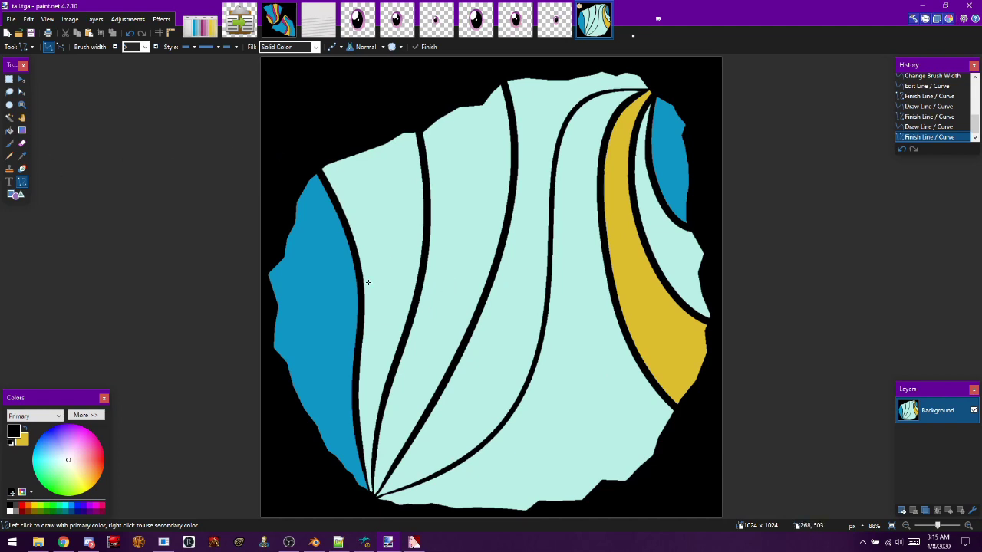
pyautogui.click(9, 130)
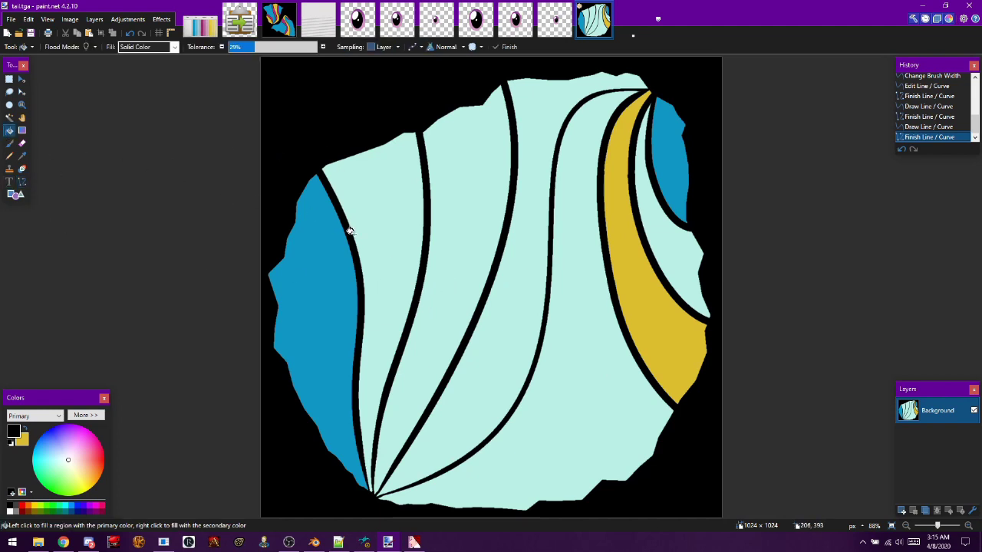
pyautogui.click(456, 272)
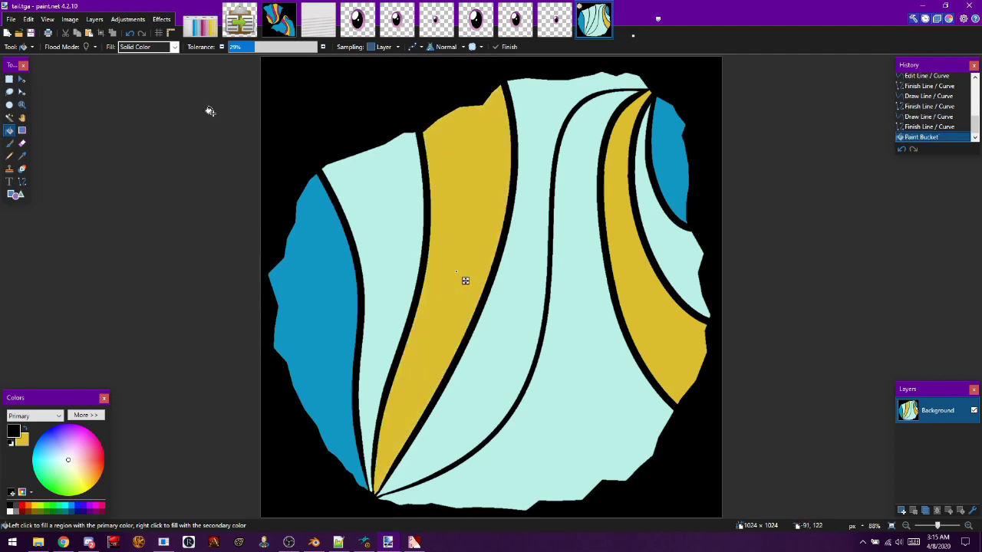
pyautogui.click(494, 48)
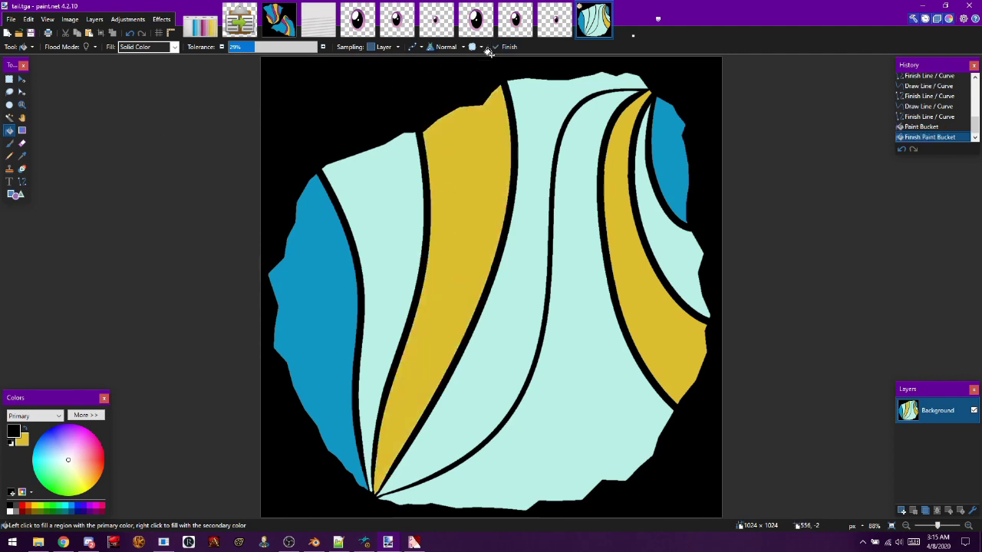
# - Sample the magenta from hair.tga and fill the second stripe from each side of tail.tga with it
pyautogui.click(22, 156)
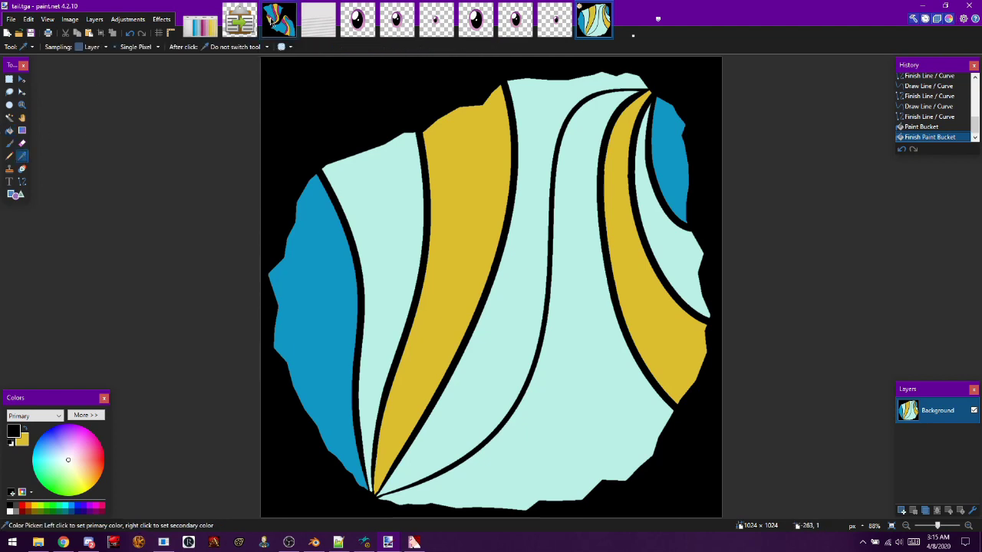
pyautogui.click(278, 21)
pyautogui.click(593, 330)
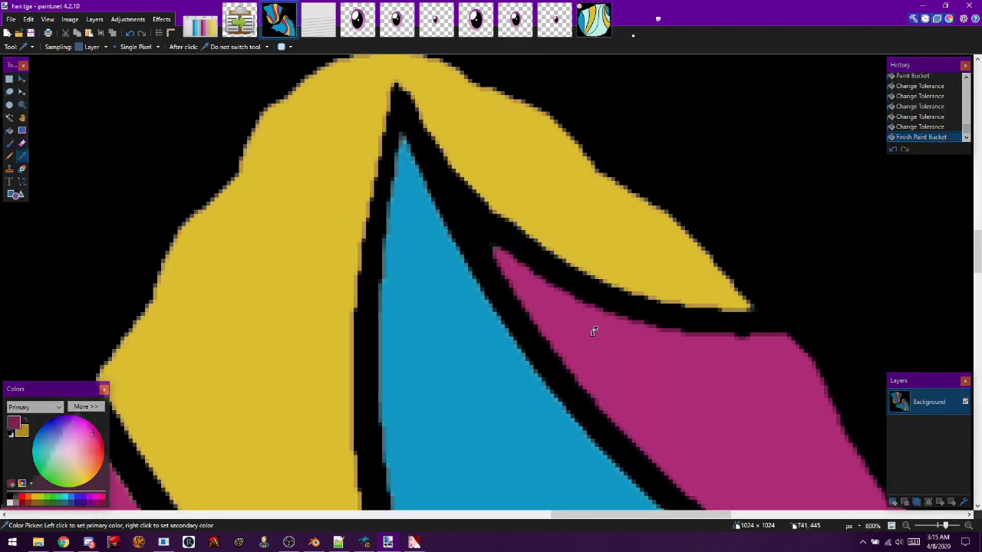
pyautogui.click(590, 23)
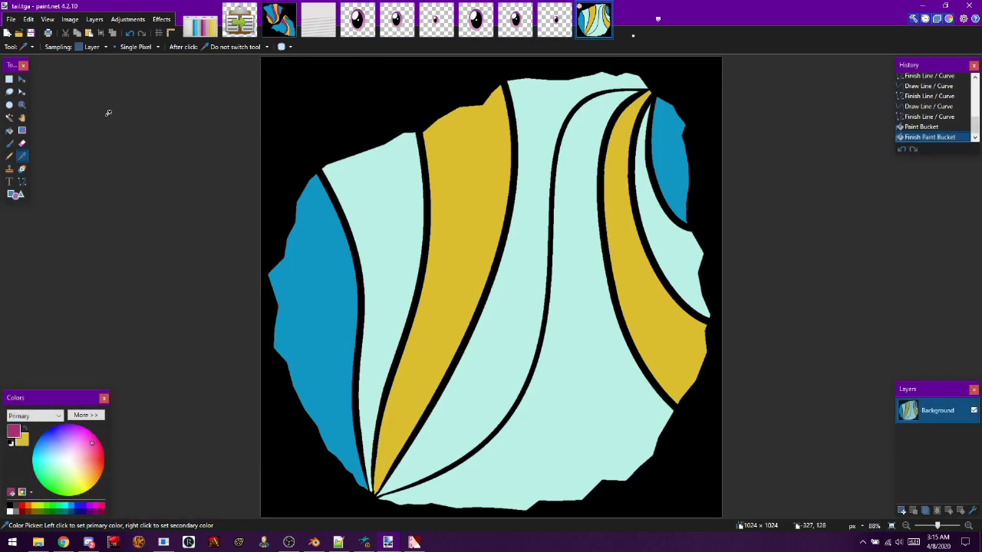
pyautogui.click(10, 130)
pyautogui.click(392, 219)
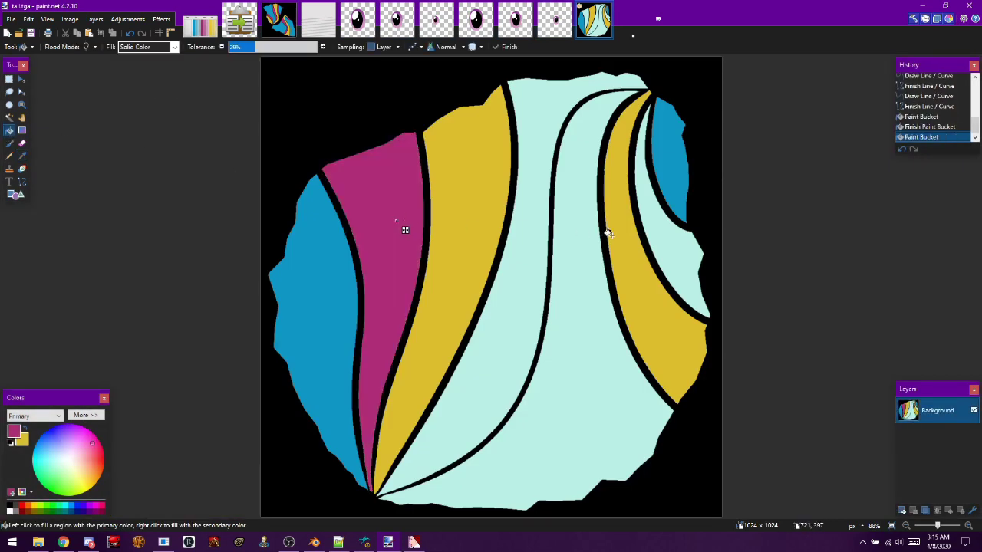
pyautogui.click(664, 241)
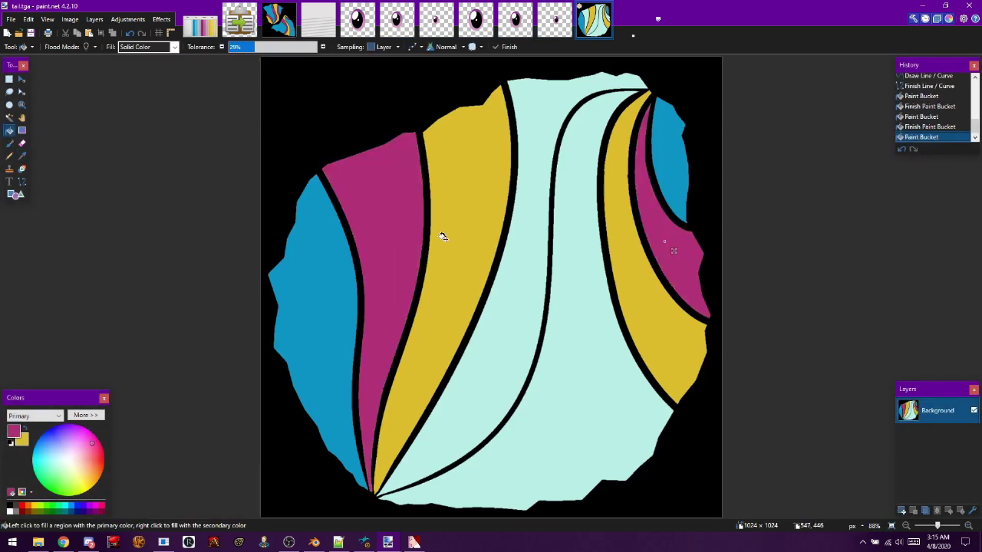
# - Sample cyan from the tail's leftmost stripe and fill the two remaining pale central stripes with it
pyautogui.click(21, 156)
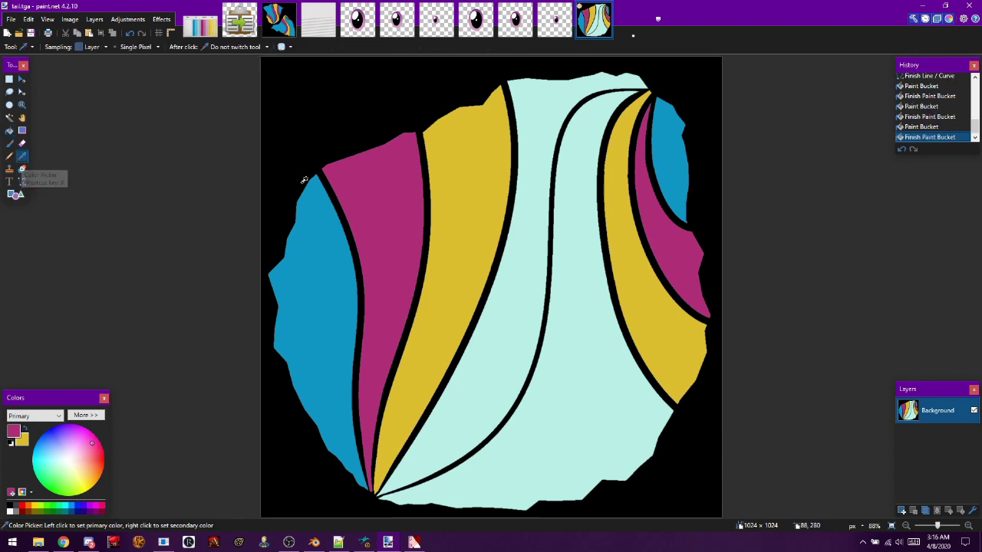
pyautogui.click(317, 267)
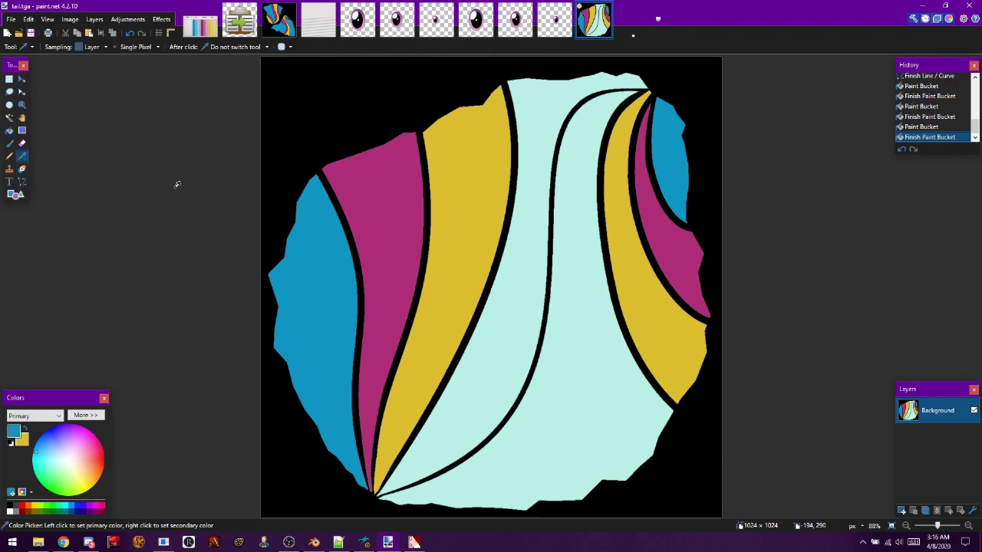
pyautogui.click(9, 130)
pyautogui.click(517, 299)
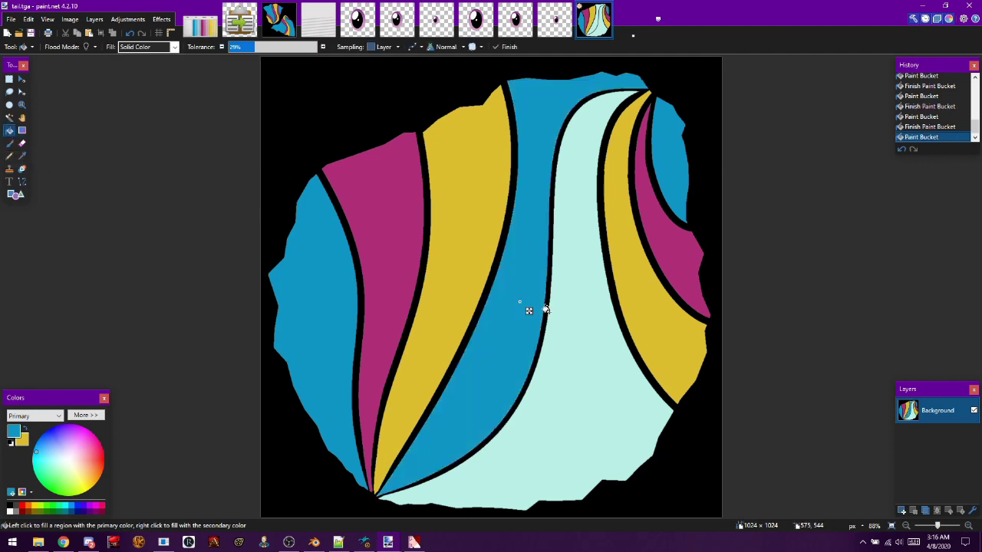
pyautogui.click(593, 331)
pyautogui.click(509, 47)
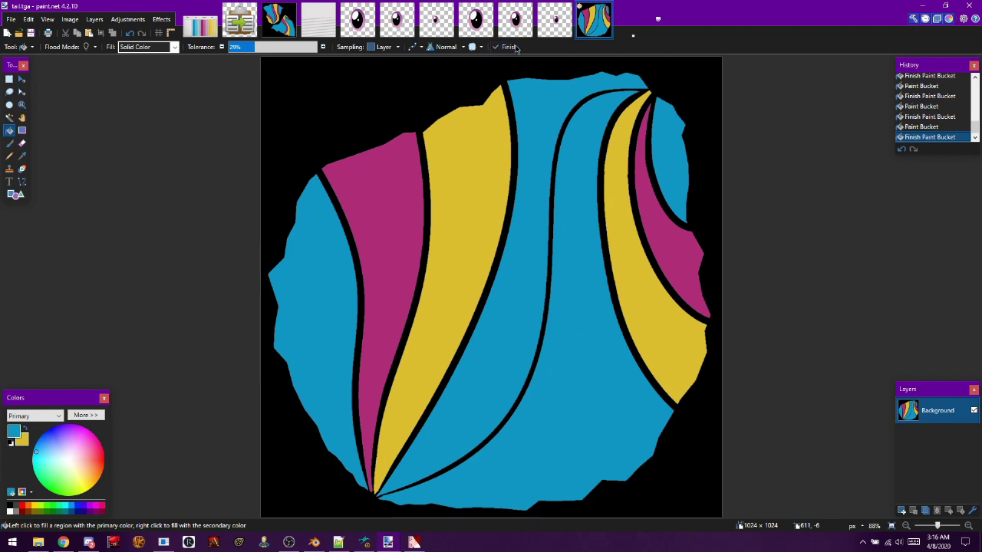
# - Save tail.tga with auto-detected bit depth and RLE compression, and switch to the model viewer
pyautogui.click(31, 33)
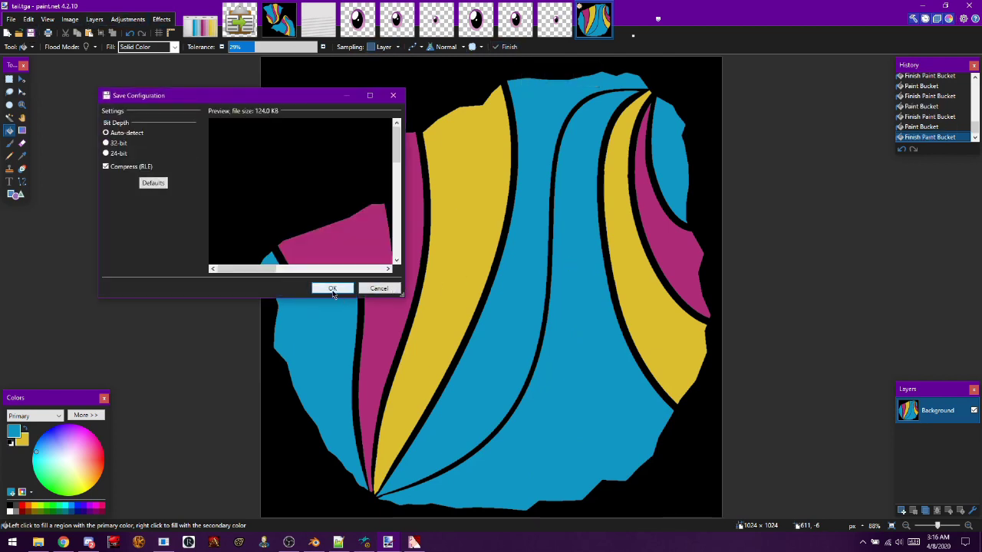
pyautogui.click(332, 289)
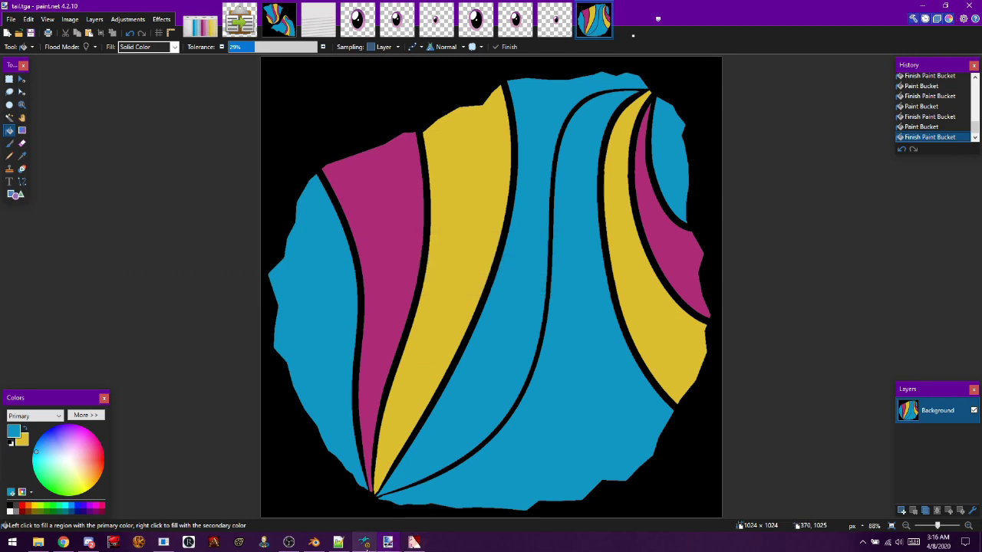
pyautogui.click(365, 542)
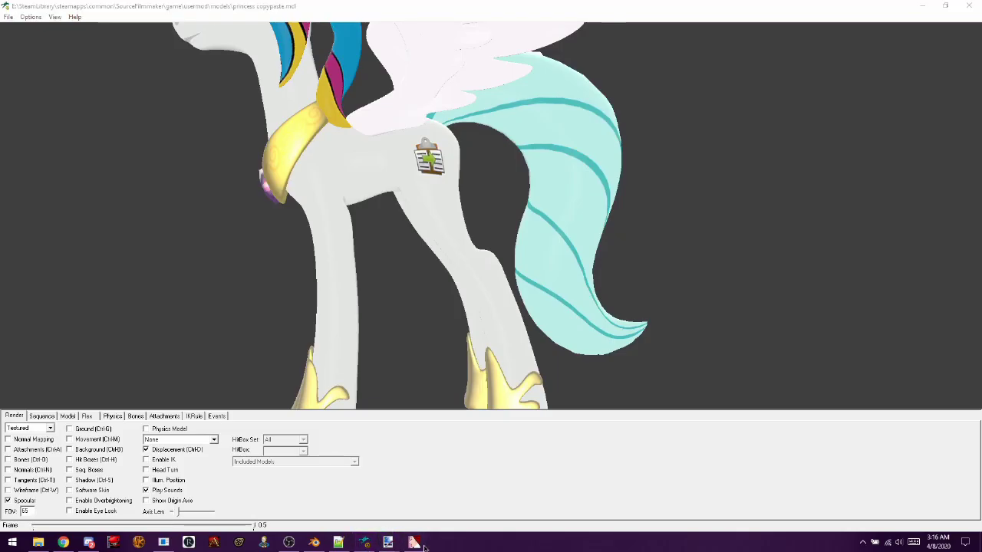
# - Switch to VTFEdit, import the recoloured tail texture from the Copypaste folder and save it over the existing tail.vtf
pyautogui.click(414, 542)
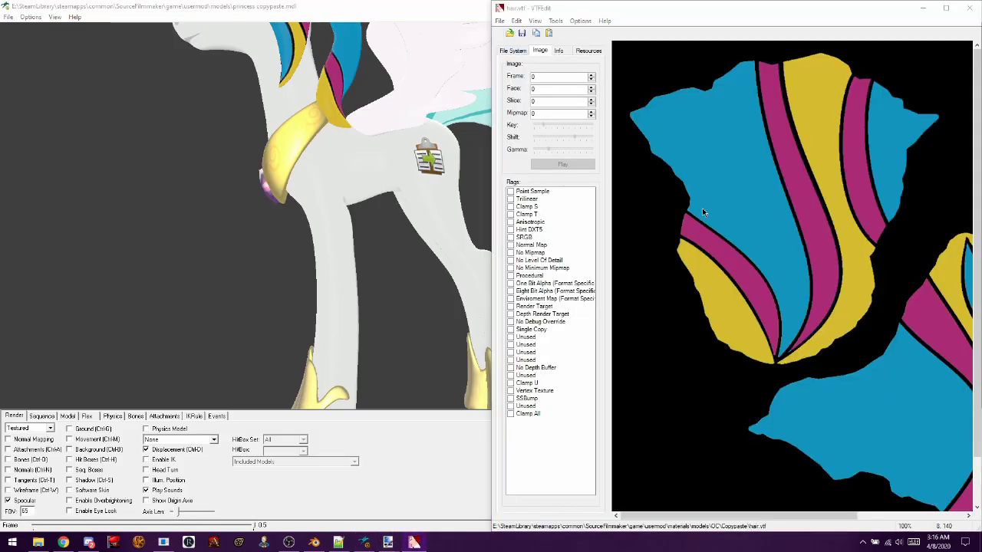
pyautogui.hotkey('ctrl', 'i')
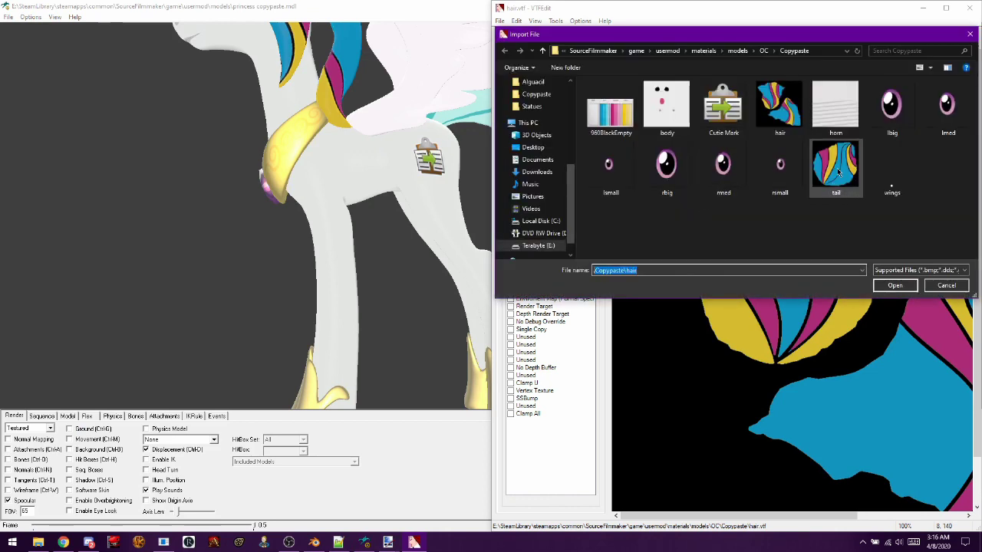
pyautogui.doubleClick(838, 170)
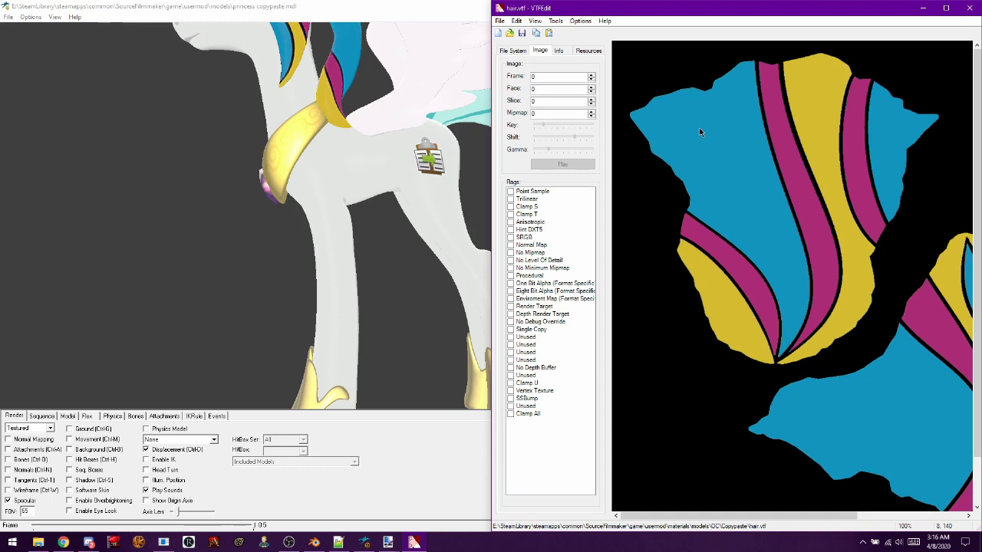
pyautogui.click(820, 373)
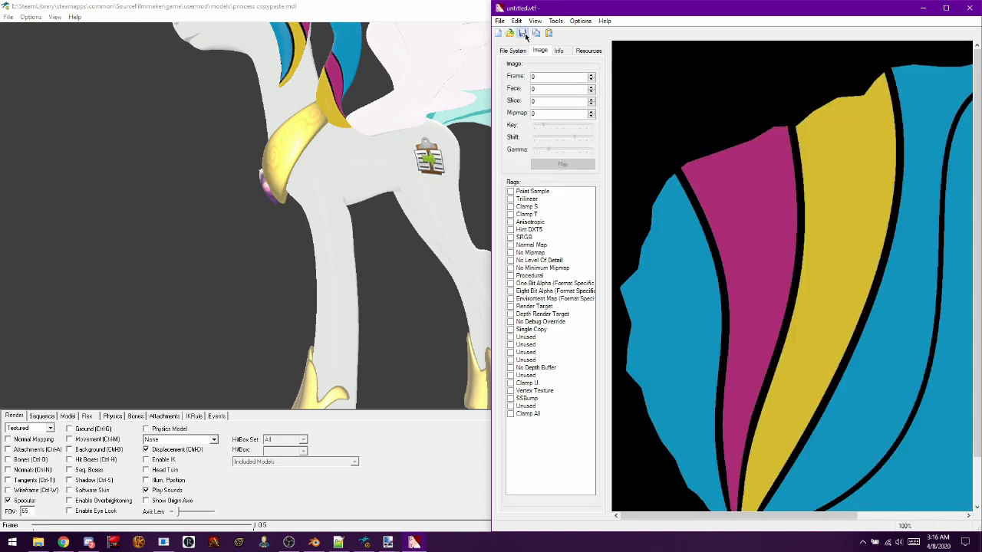
pyautogui.click(523, 33)
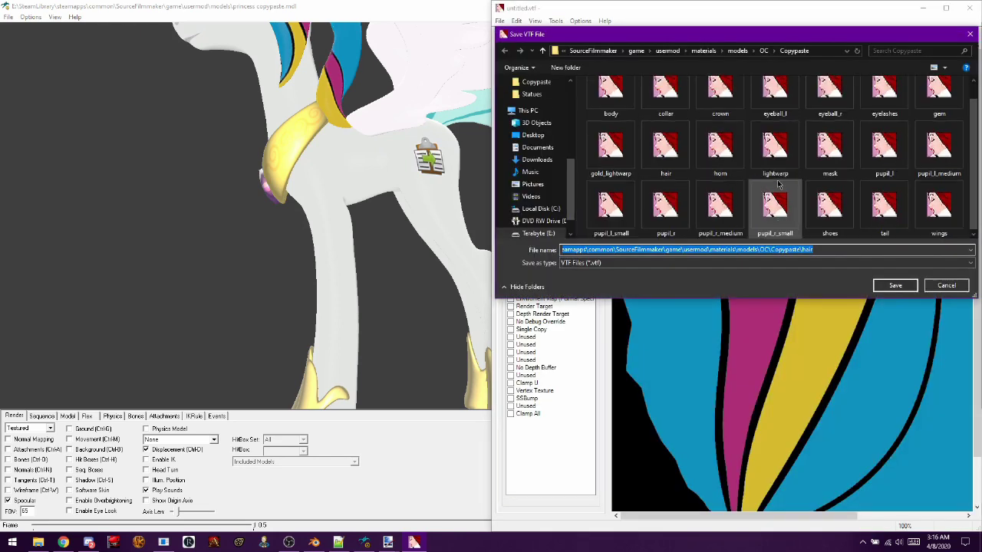
pyautogui.doubleClick(861, 207)
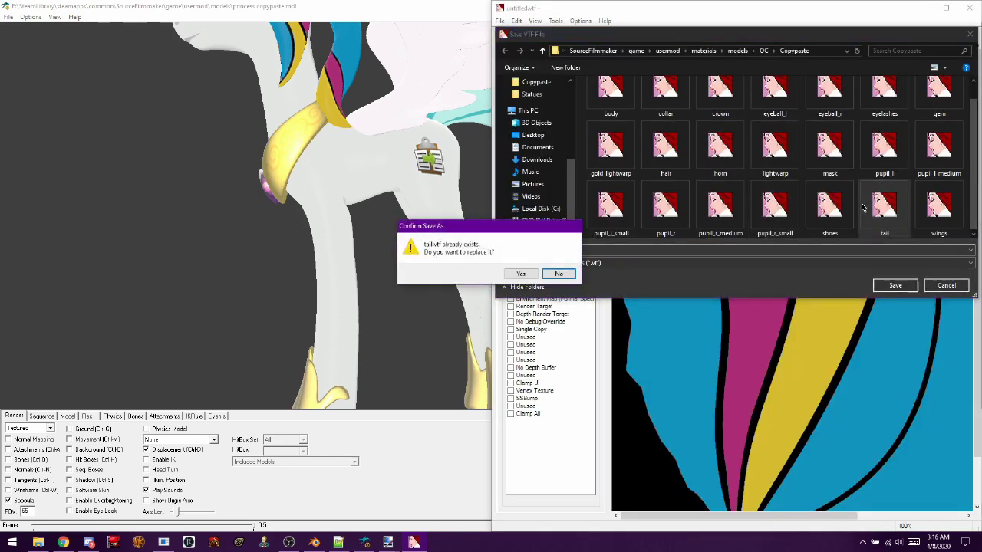
pyautogui.click(529, 274)
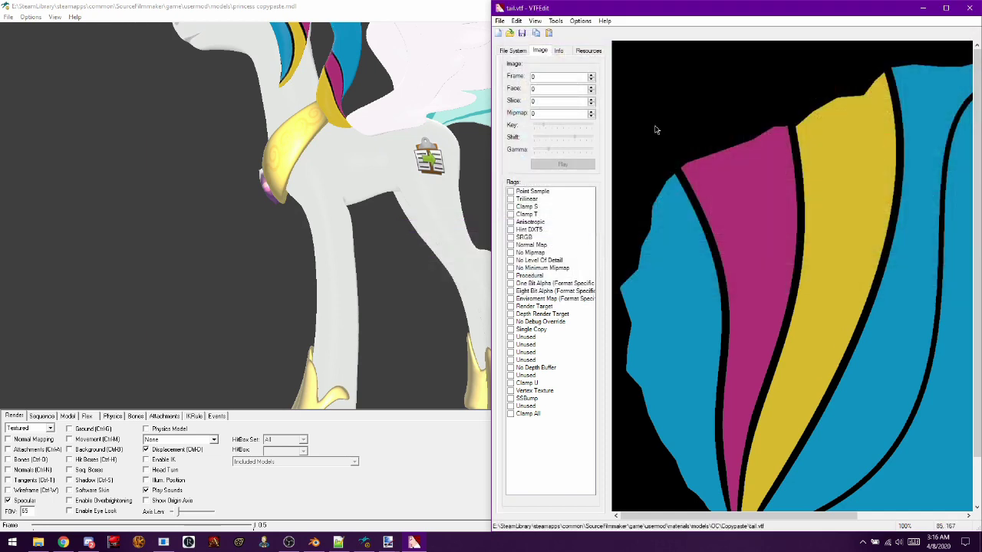
# - Import the horn texture from the Copypaste folder and save it over the existing horn.vtf
pyautogui.click(498, 34)
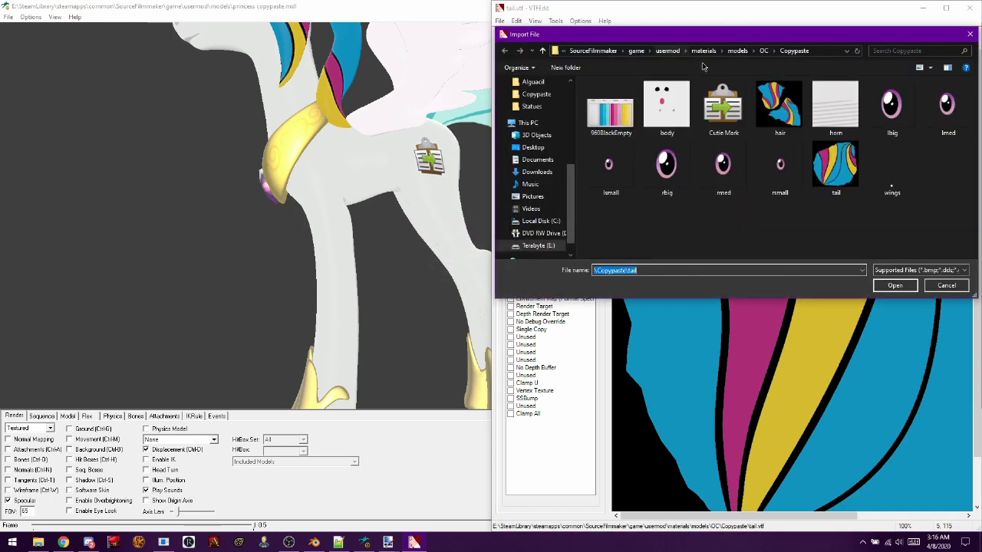
pyautogui.press('Escape')
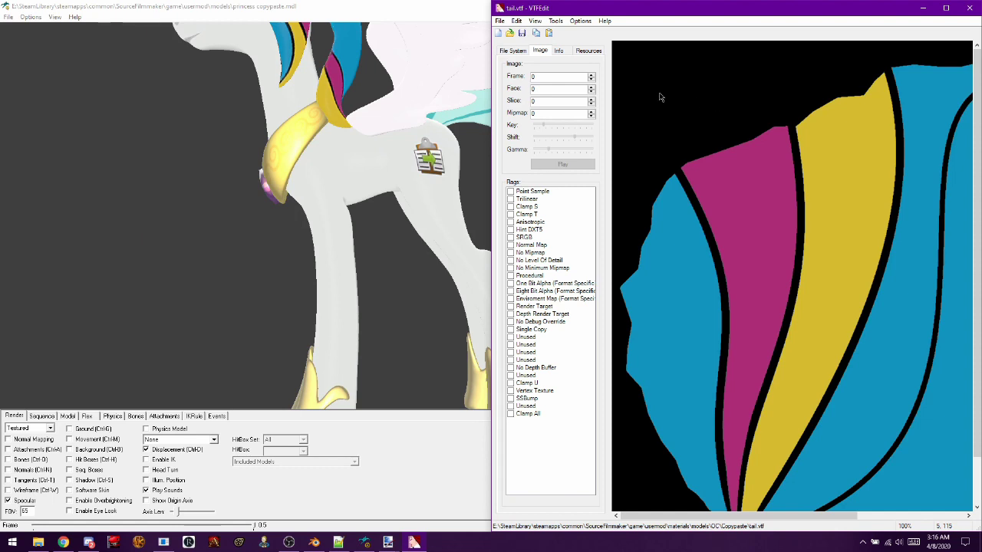
pyautogui.click(814, 374)
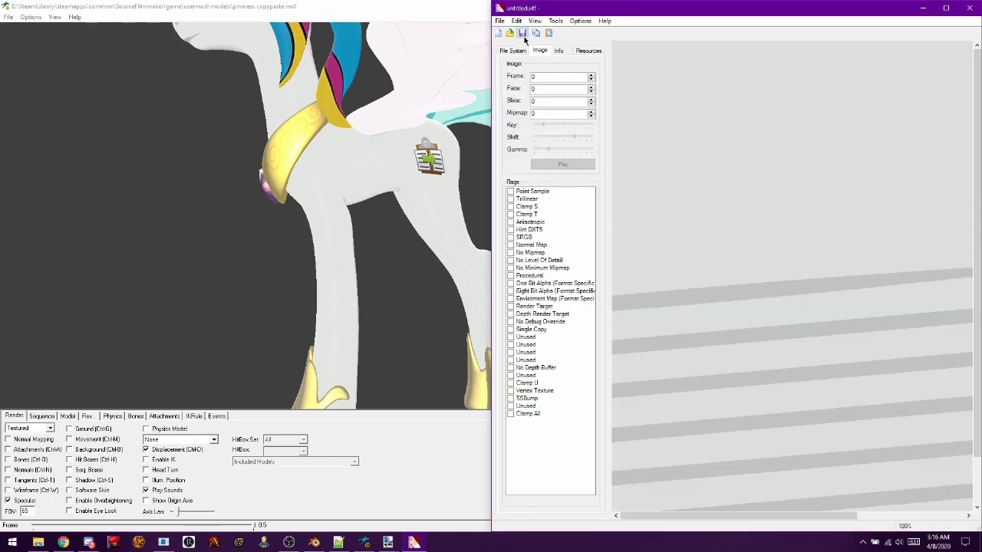
pyautogui.click(522, 33)
pyautogui.click(715, 172)
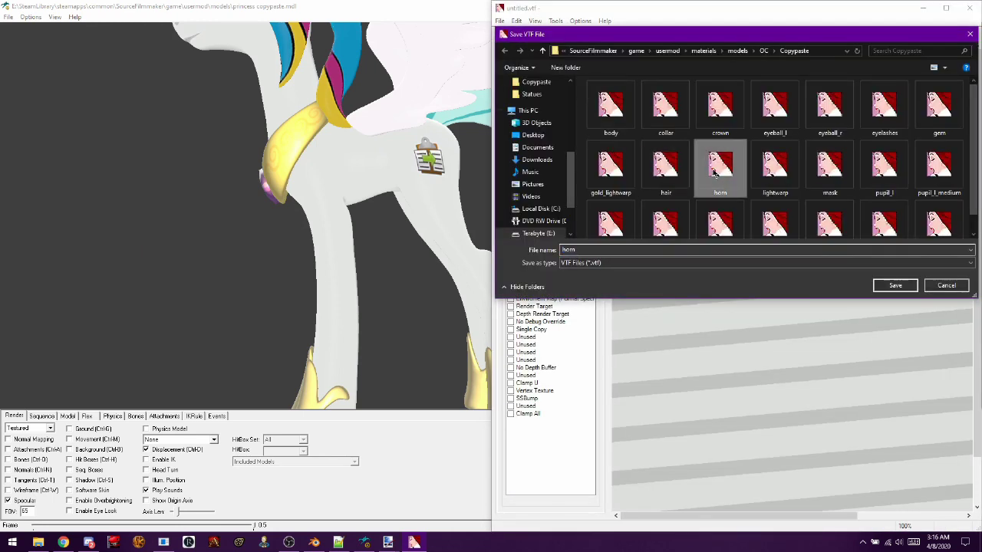
pyautogui.doubleClick(715, 172)
pyautogui.click(523, 274)
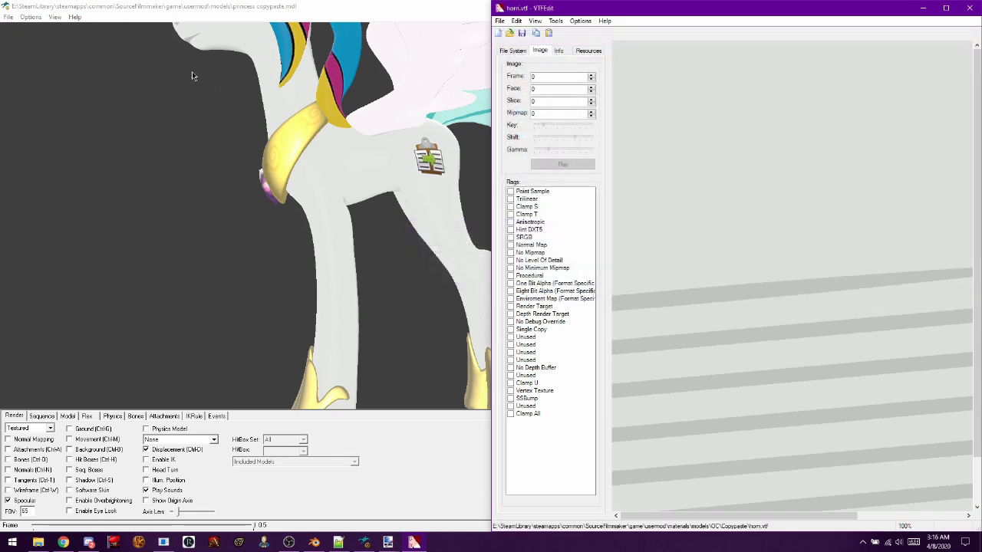
# - Refresh the pony model in the model viewer and inspect the stripe colours along the tail
pyautogui.click(20, 21)
pyautogui.click(7, 17)
pyautogui.click(31, 51)
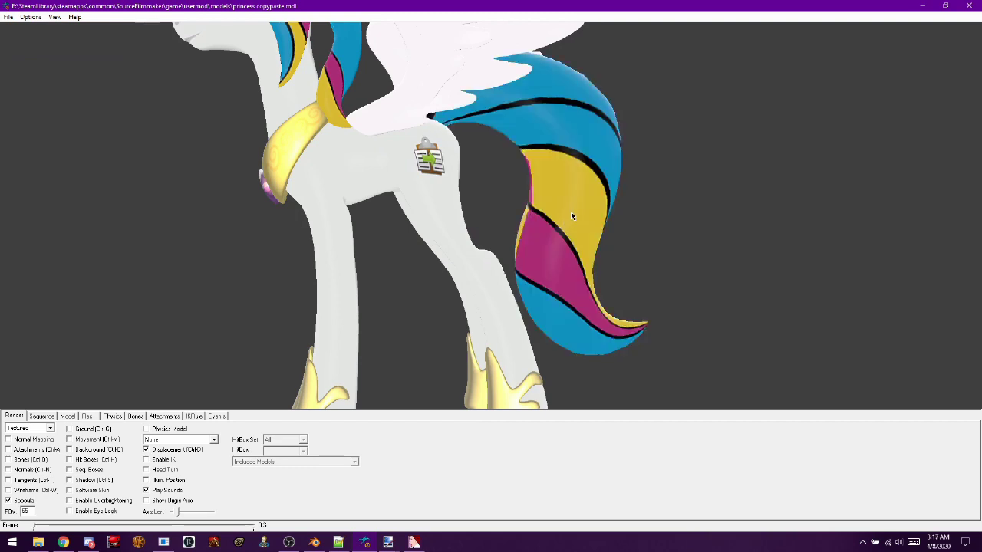
pyautogui.moveTo(571, 212); pyautogui.dragTo(510, 269)
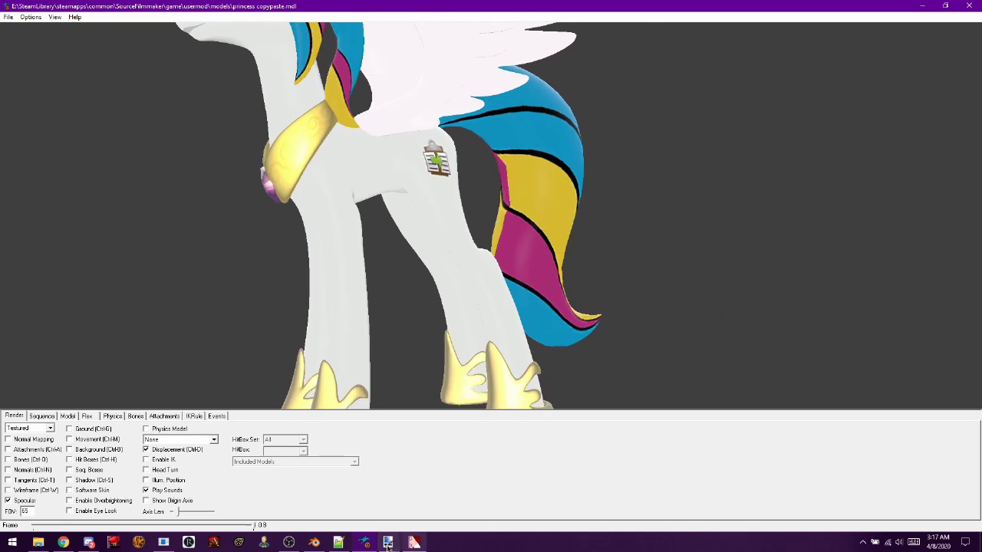
# - Switch to tail.tga in paint.net, swap the magenta and yellow fills of the two adjacent right-hand stripes, and save the texture
pyautogui.moveTo(388, 542)
pyautogui.click(709, 514)
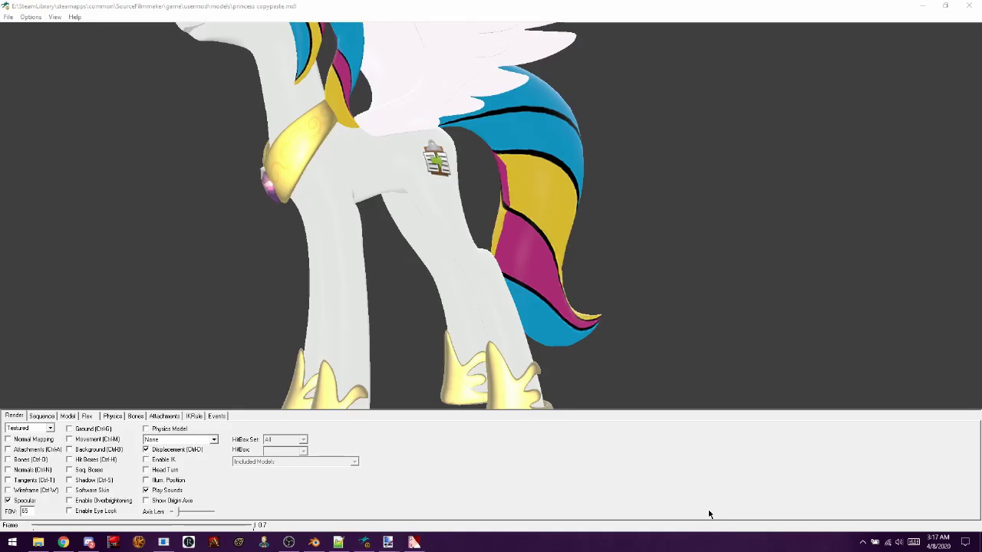
pyautogui.moveTo(387, 542)
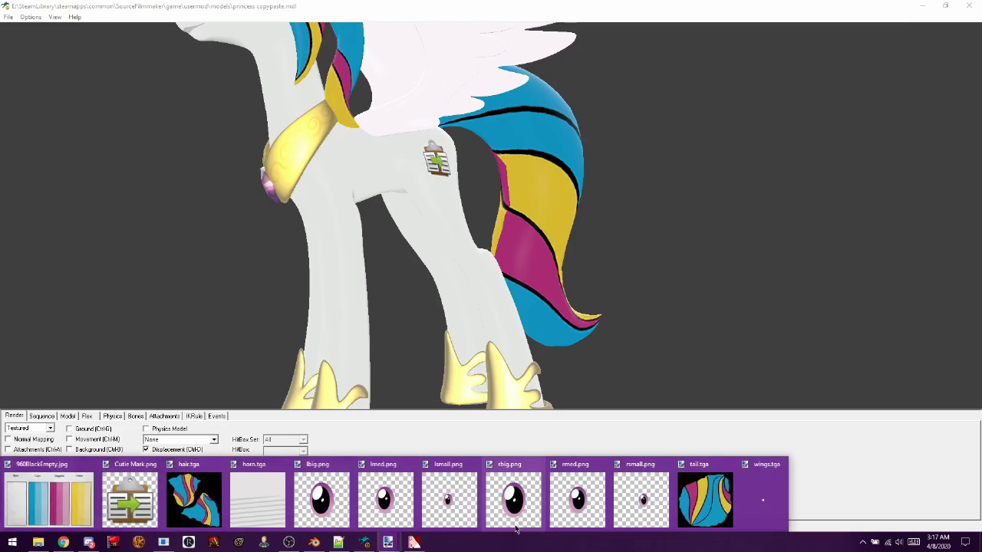
pyautogui.click(704, 503)
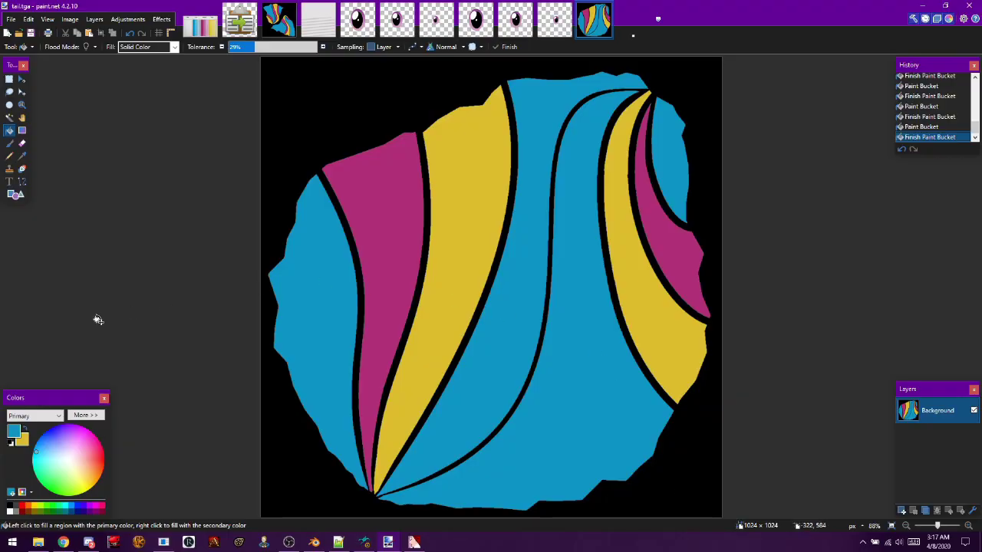
pyautogui.click(21, 156)
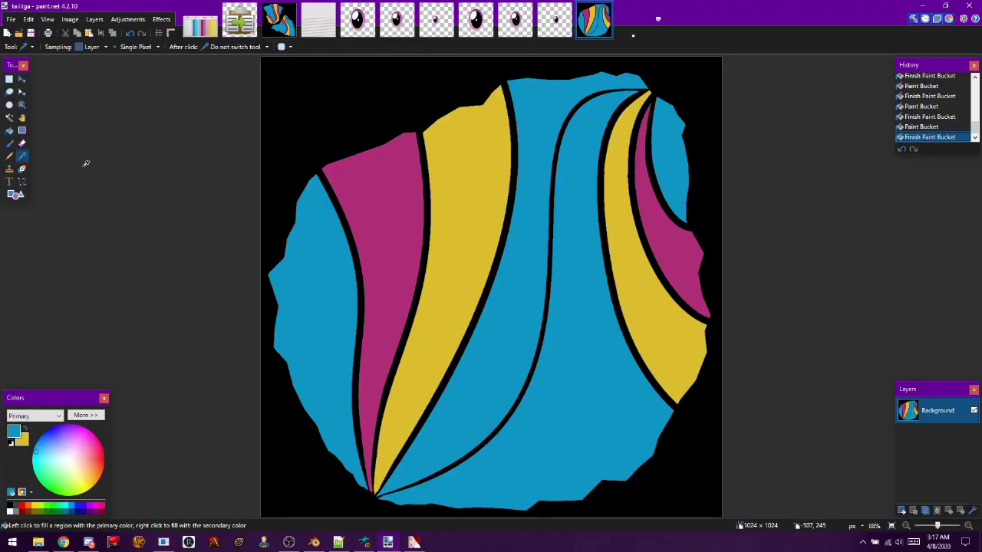
pyautogui.click(660, 253)
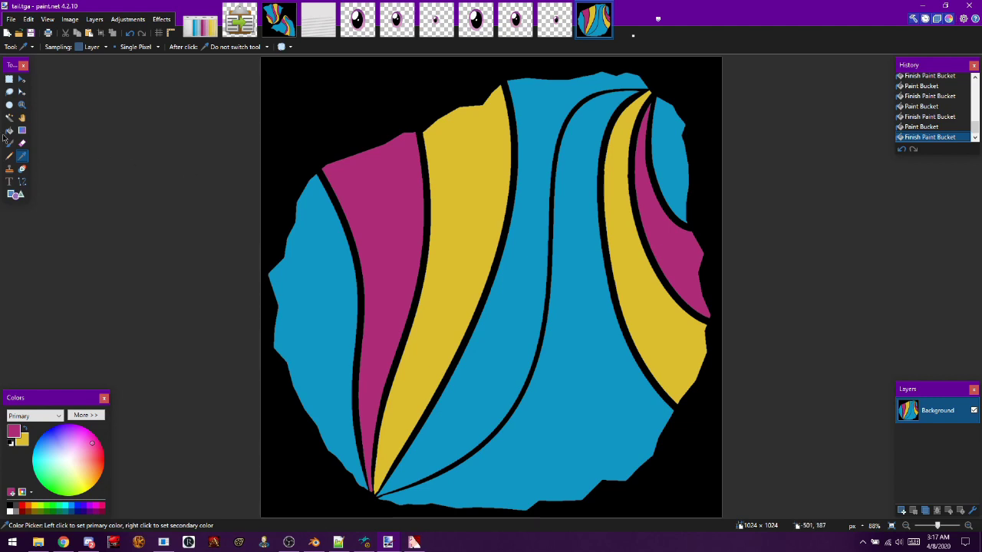
pyautogui.press('f')
pyautogui.click(644, 322)
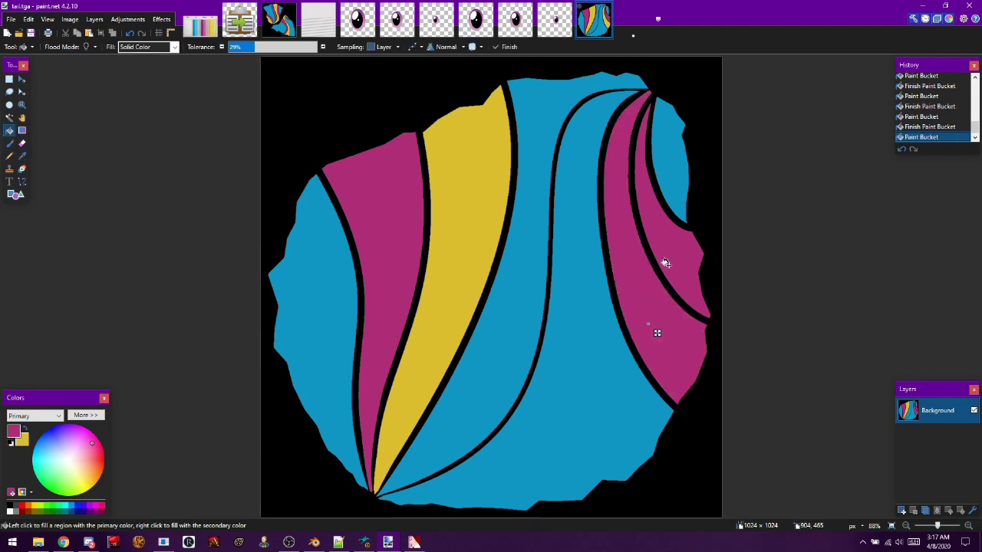
pyautogui.rightClick(673, 262)
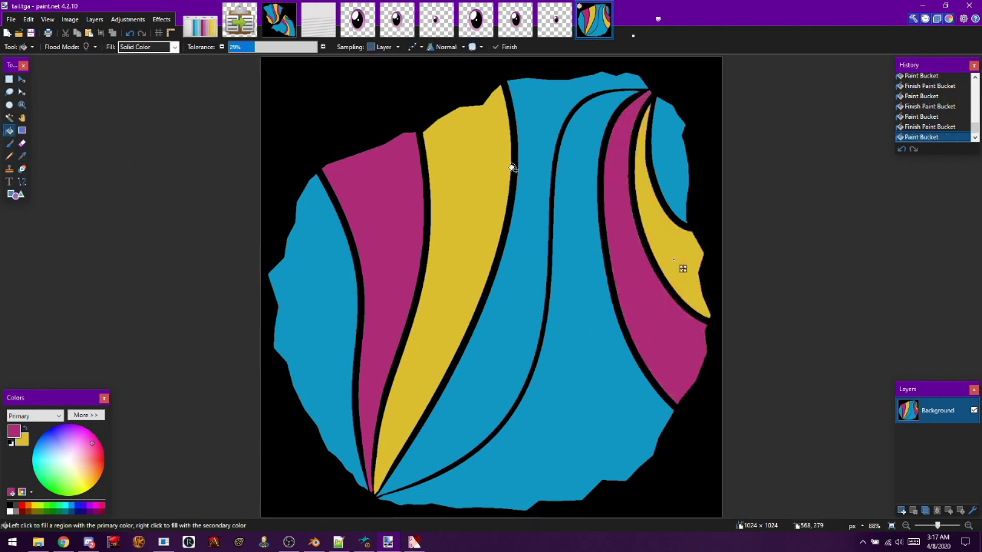
pyautogui.click(503, 46)
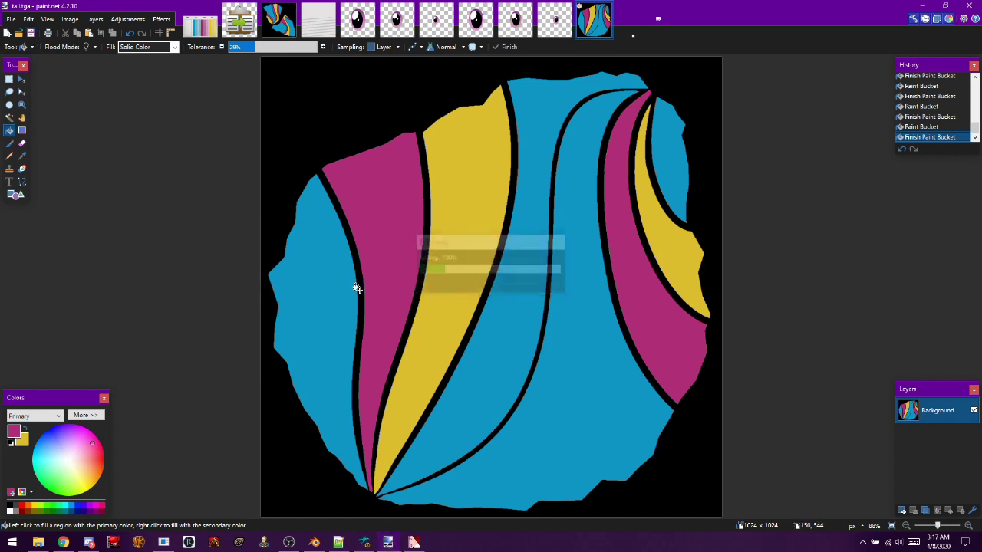
# - Import the corrected tail texture into VTFEdit with DXT1 normal and DXT5 alpha formats, and save it over tail.vtf
pyautogui.click(413, 542)
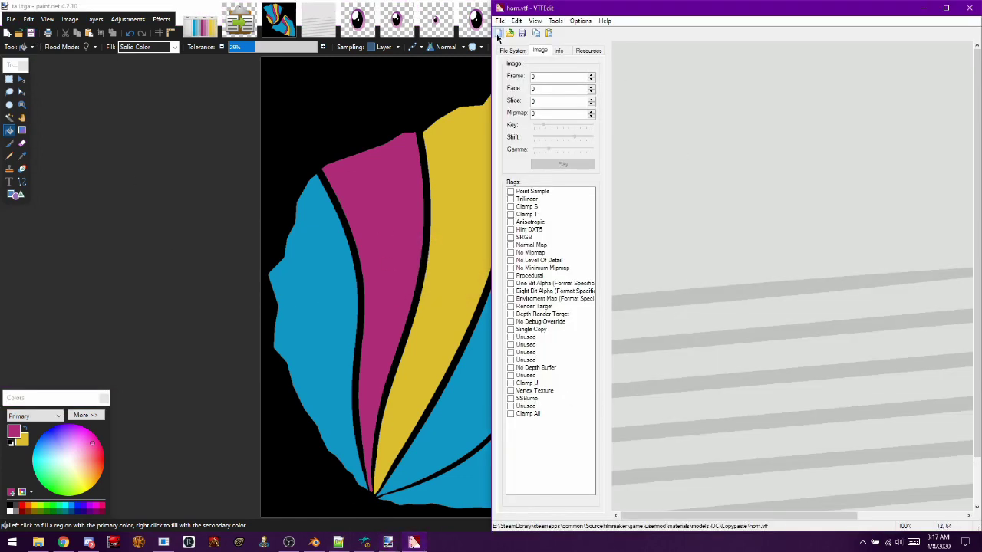
pyautogui.click(498, 33)
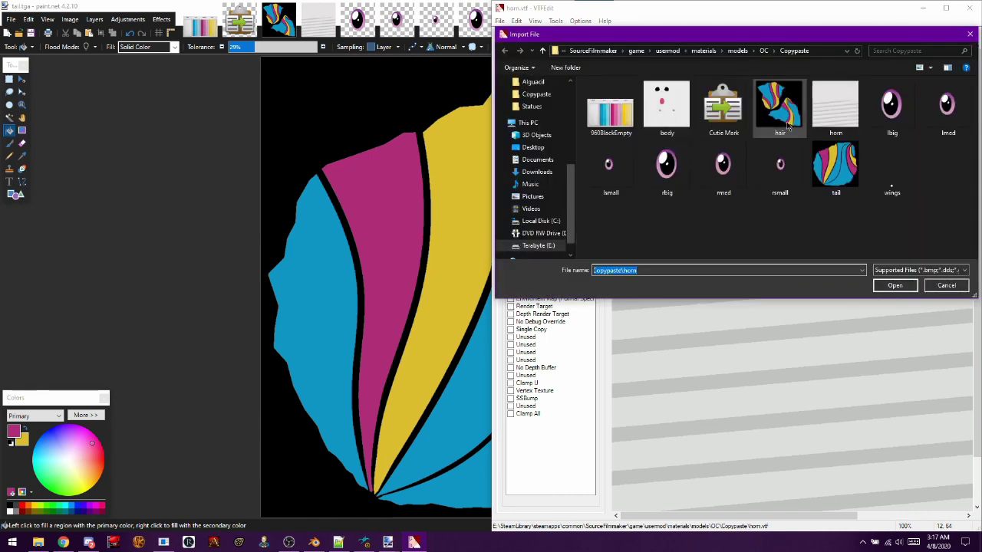
pyautogui.doubleClick(835, 164)
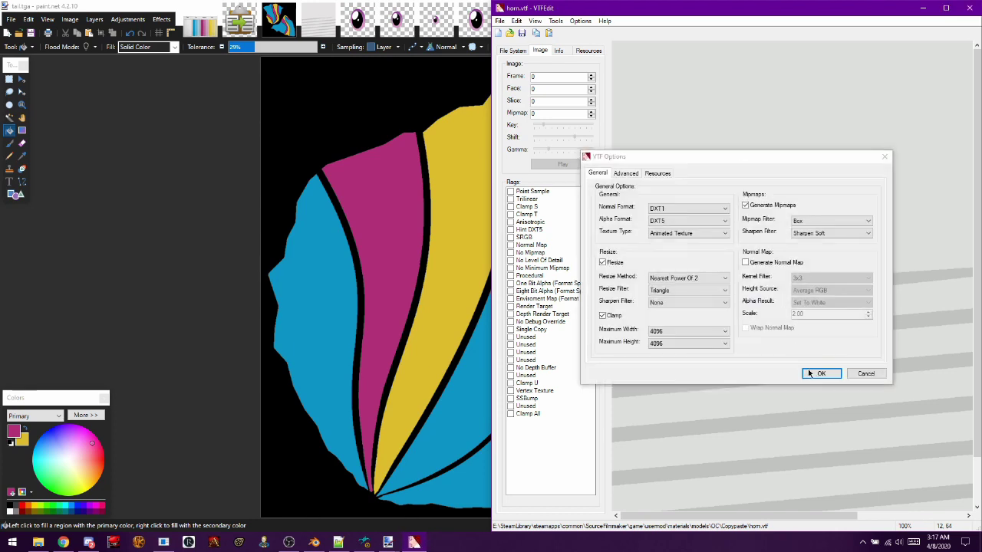
pyautogui.click(813, 373)
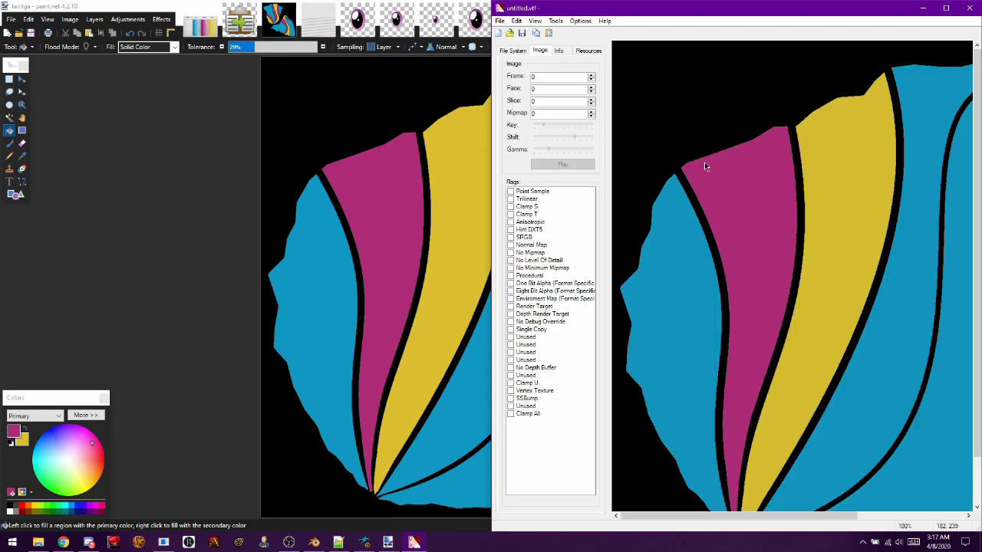
pyautogui.click(523, 32)
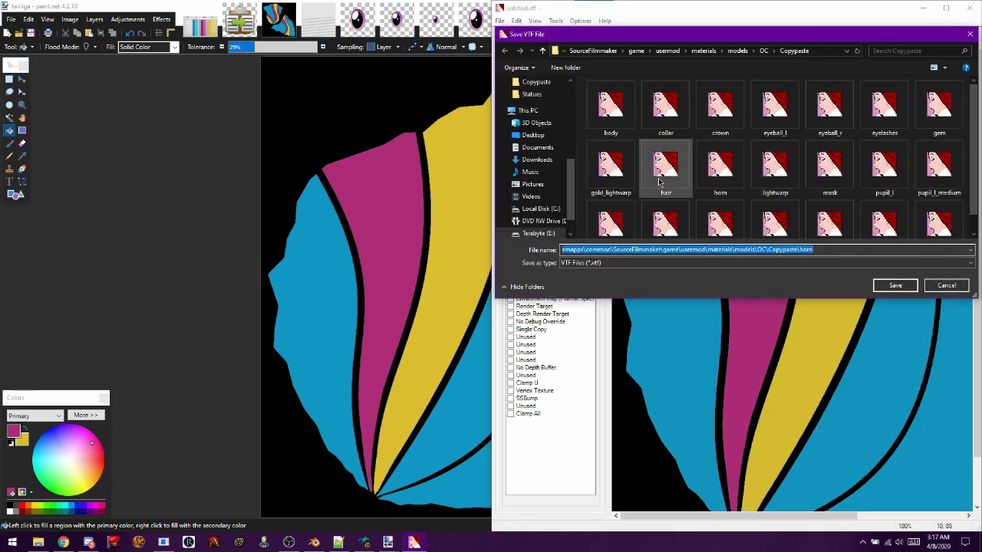
pyautogui.scroll(-1, 844, 198)
pyautogui.doubleClick(878, 214)
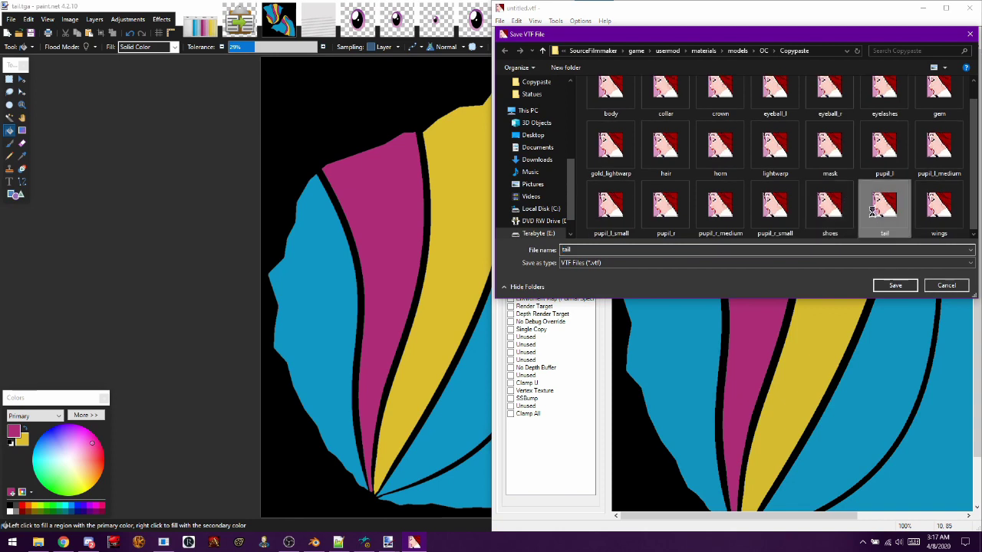
pyautogui.click(521, 274)
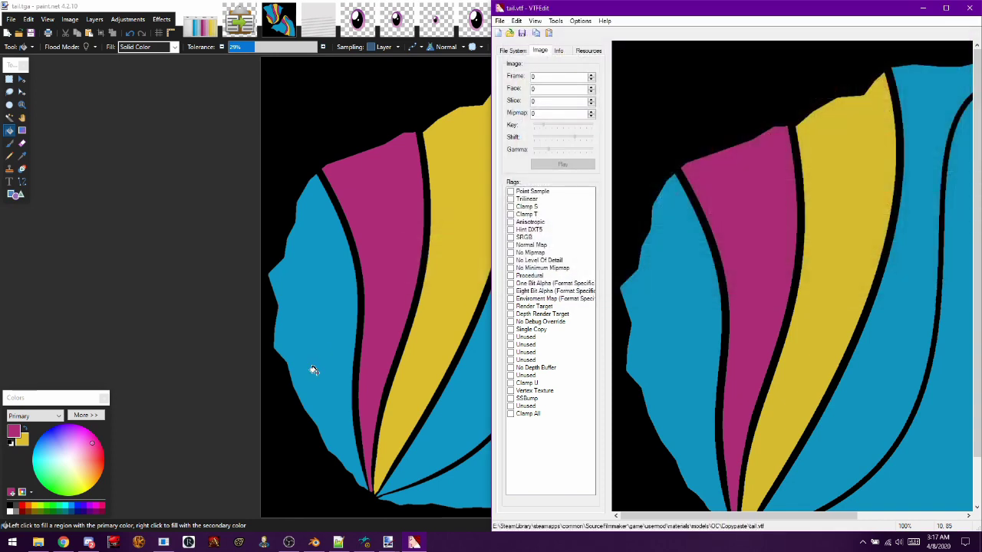
# - Refresh the pony in the model viewer and examine the corrected tail and the whole body from the side
pyautogui.click(364, 542)
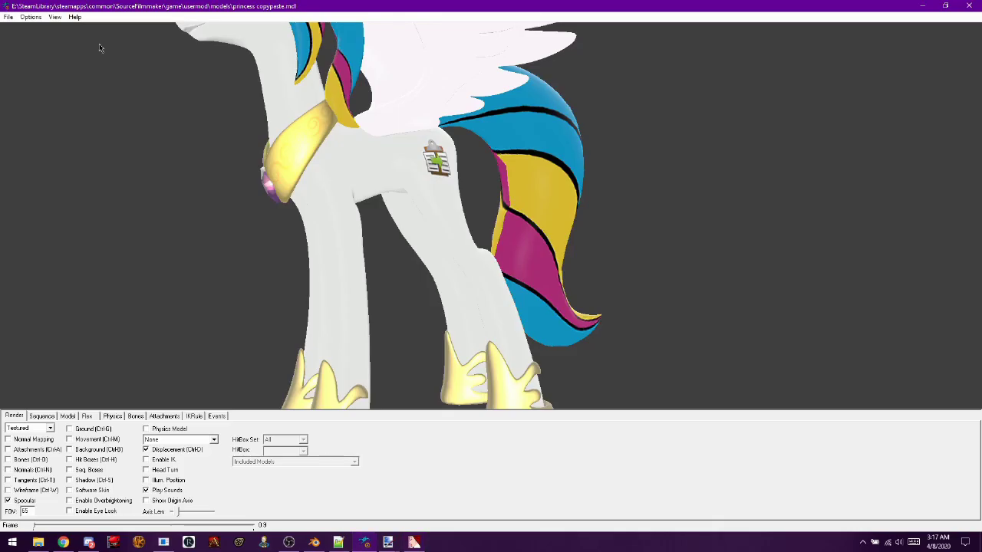
pyautogui.click(8, 17)
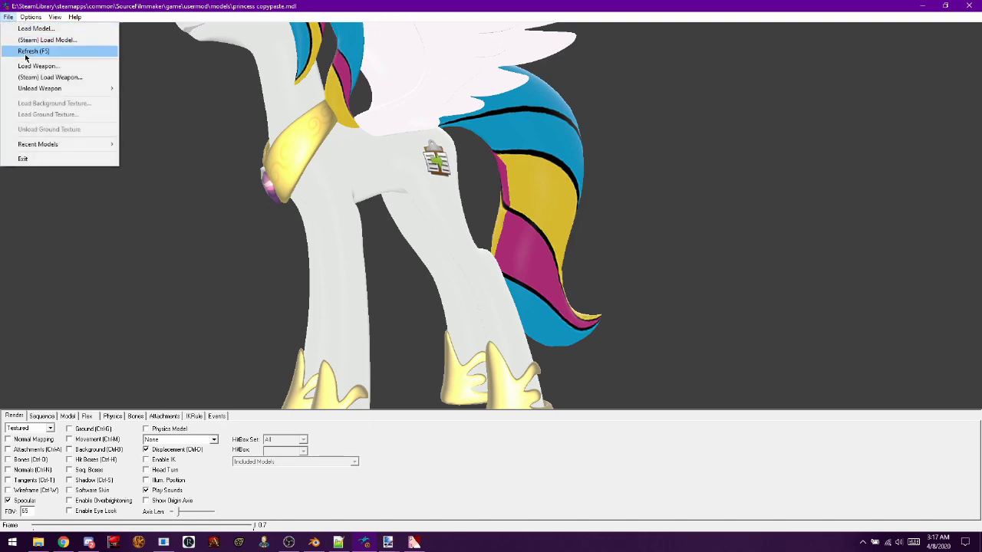
pyautogui.click(25, 51)
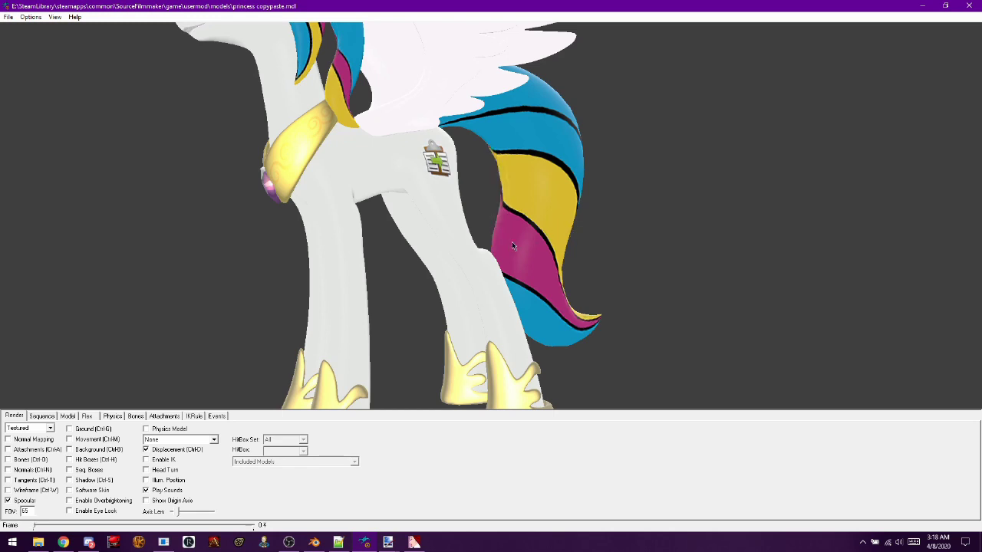
pyautogui.moveTo(511, 242); pyautogui.dragTo(487, 242)
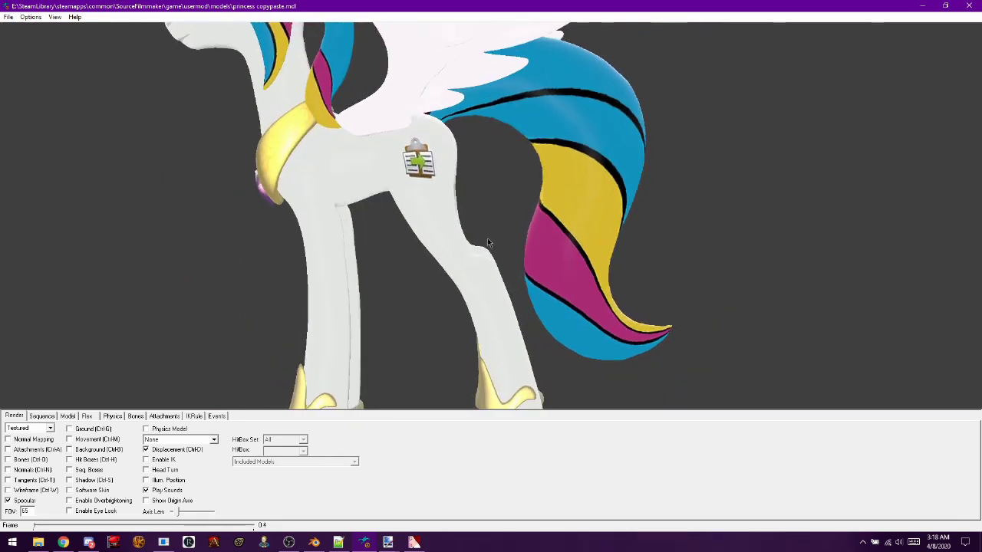
pyautogui.moveTo(483, 234); pyautogui.dragTo(465, 239, button='right')
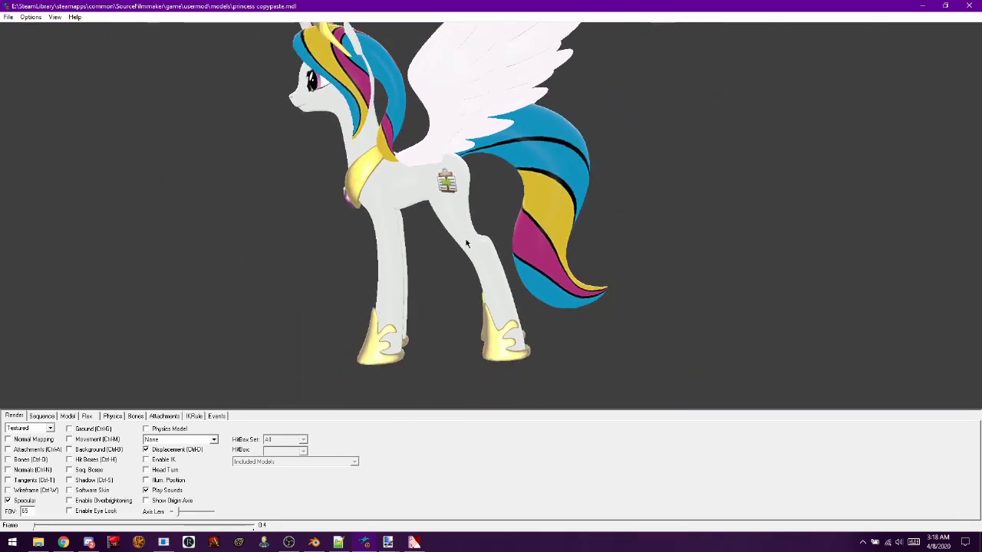
pyautogui.moveTo(388, 542)
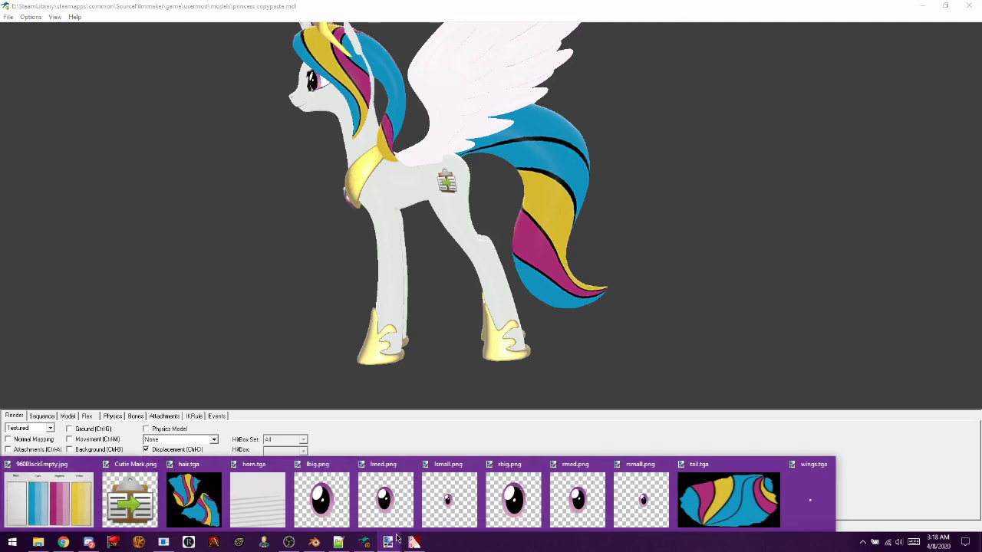
# - Switch to wings.tga in paint.net and magnify the tiny texture to 4000%
pyautogui.click(813, 497)
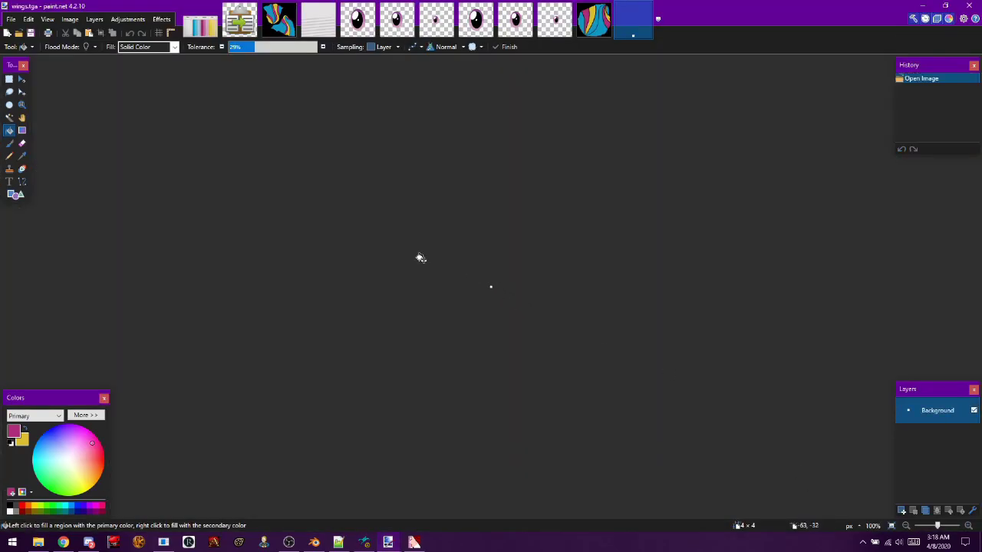
pyautogui.click(21, 104)
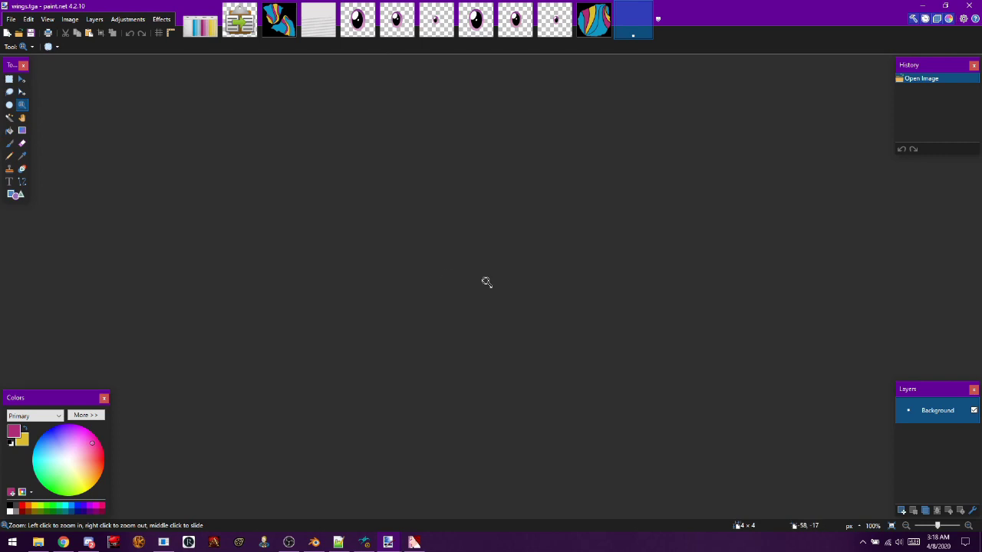
pyautogui.click(520, 302)
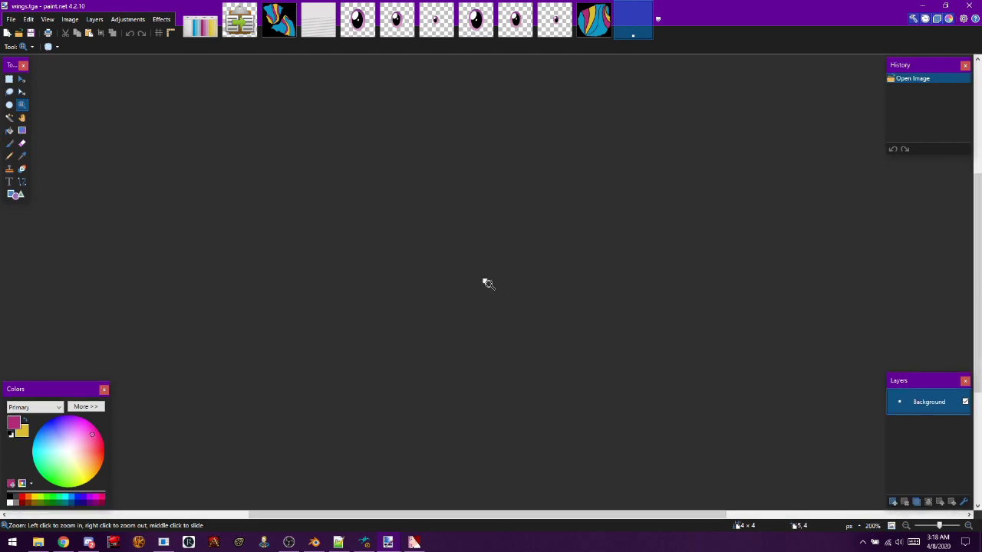
pyautogui.keyDown('ctrl'); pyautogui.scroll(10, 484, 280); pyautogui.keyUp('ctrl')
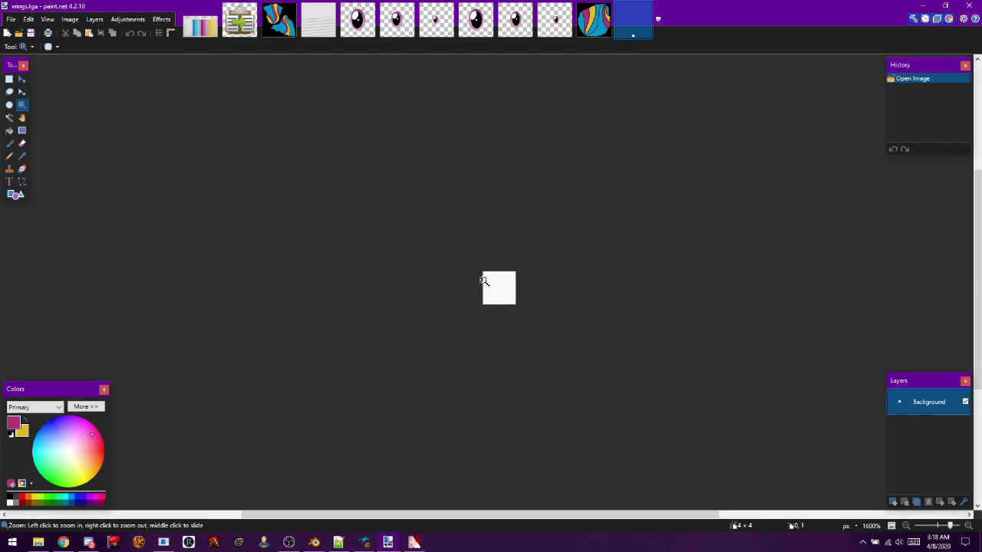
pyautogui.keyDown('ctrl'); pyautogui.scroll(1, 537, 320); pyautogui.keyUp('ctrl')
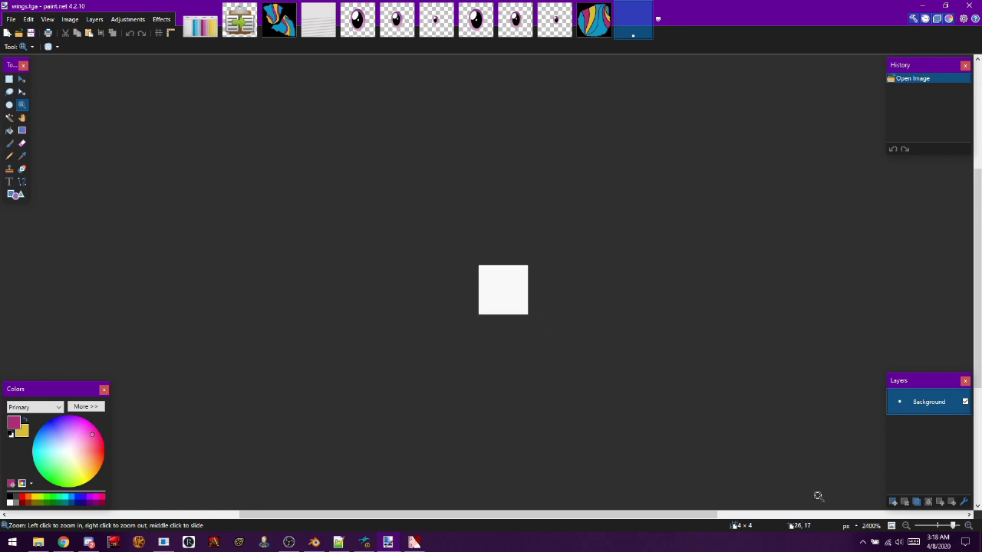
pyautogui.click(891, 526)
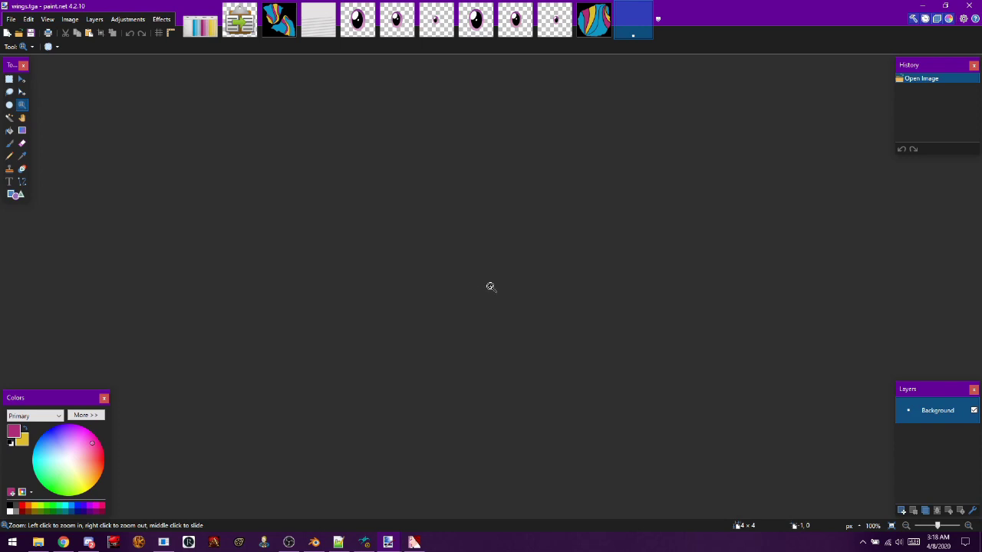
pyautogui.click(493, 287)
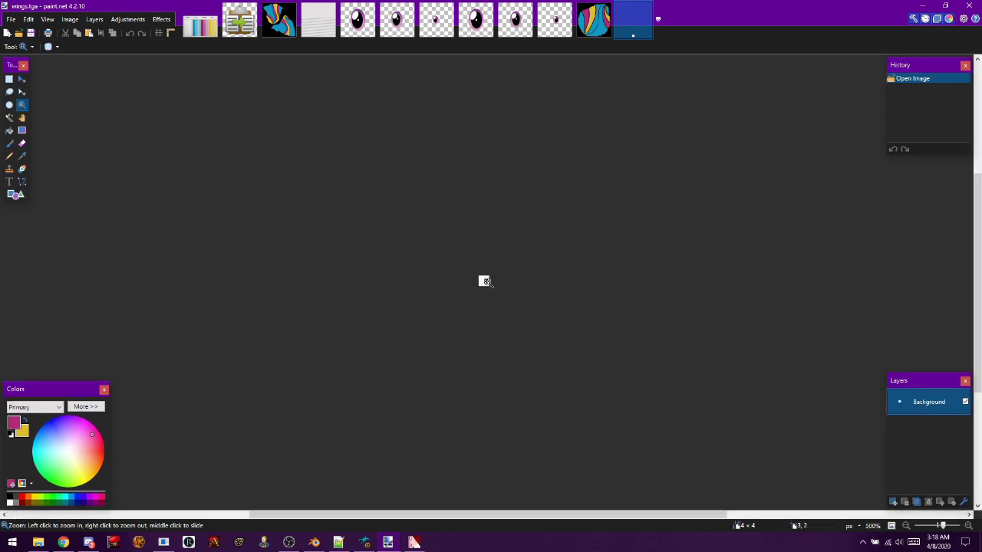
pyautogui.click(486, 282)
pyautogui.click(487, 282)
pyautogui.click(487, 282)
pyautogui.click(488, 283)
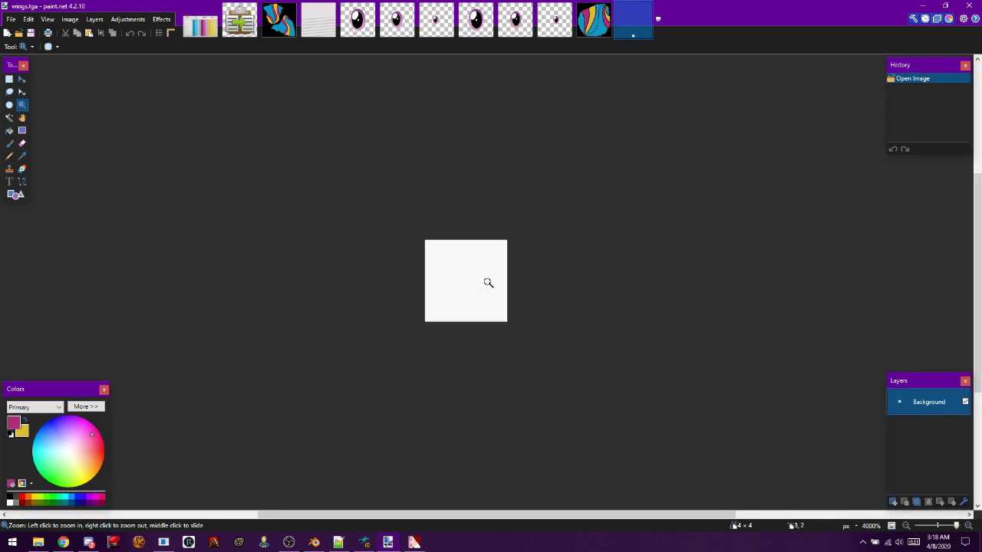
# - Sample the light grey background of horn.tga as the primary colour and fill the whole wings.tga texture with it
pyautogui.click(318, 19)
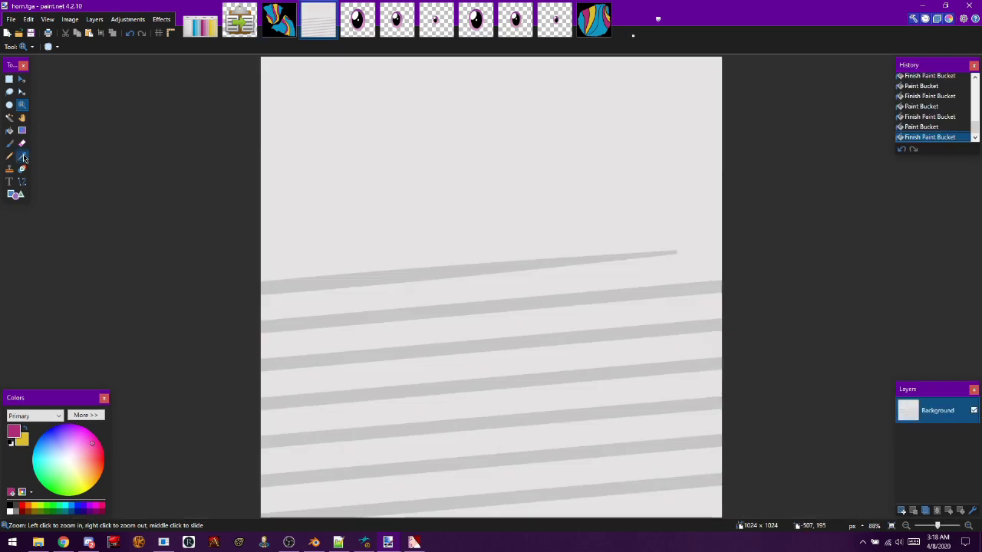
pyautogui.click(24, 157)
pyautogui.click(503, 147)
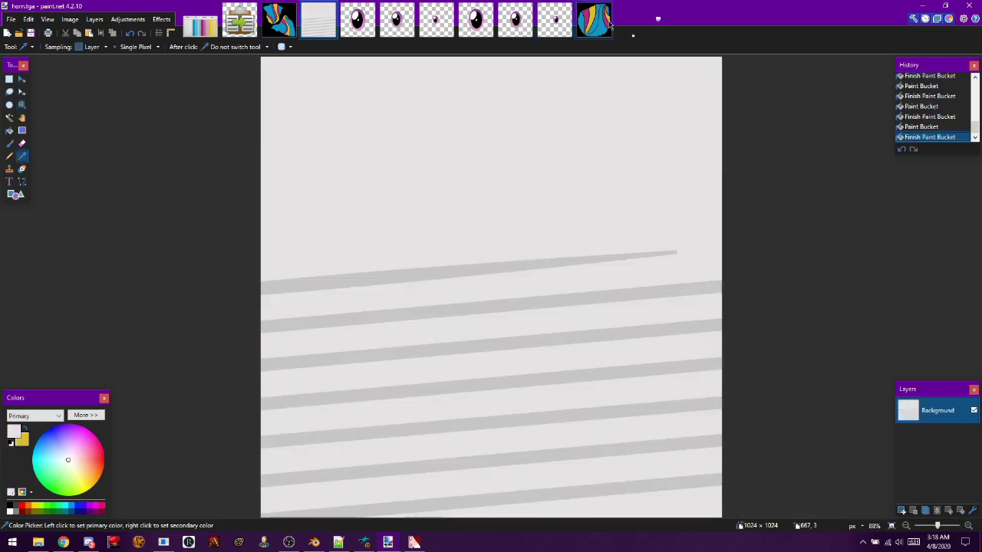
pyautogui.click(633, 20)
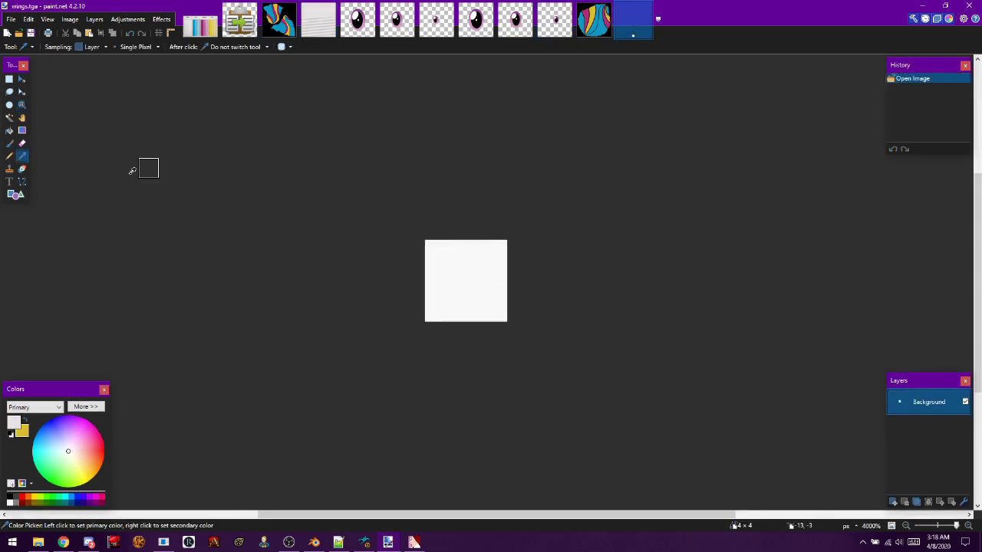
pyautogui.click(9, 130)
pyautogui.click(474, 309)
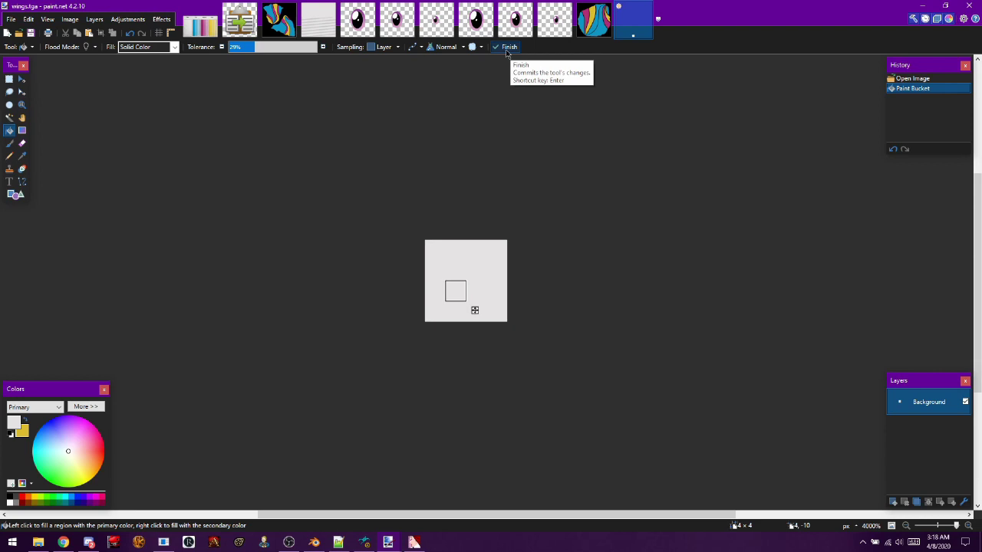
# - Sample the horn's darker grey stripe as secondary colour, apply a linear gradient from the lower-left corner up across wings.tga, and save it
pyautogui.click(329, 15)
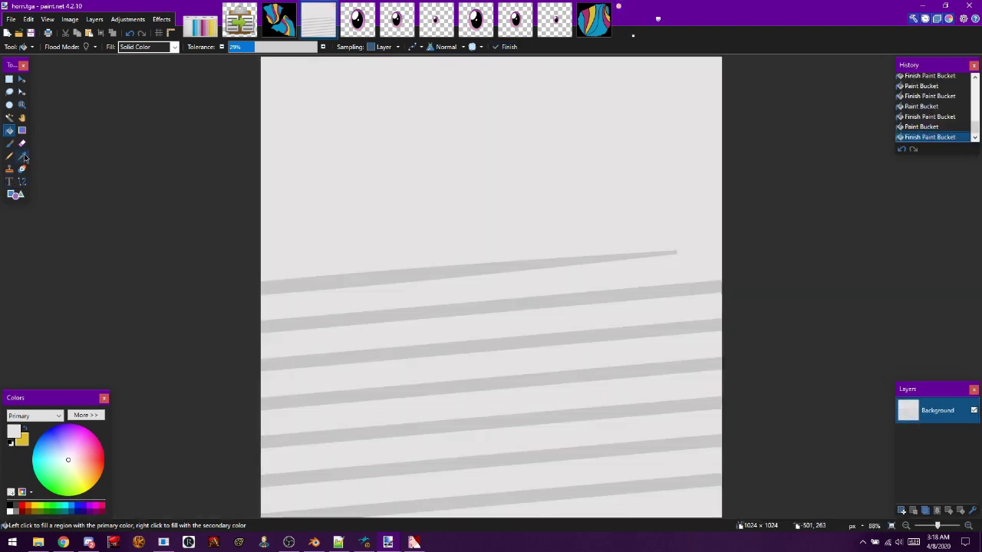
pyautogui.click(23, 157)
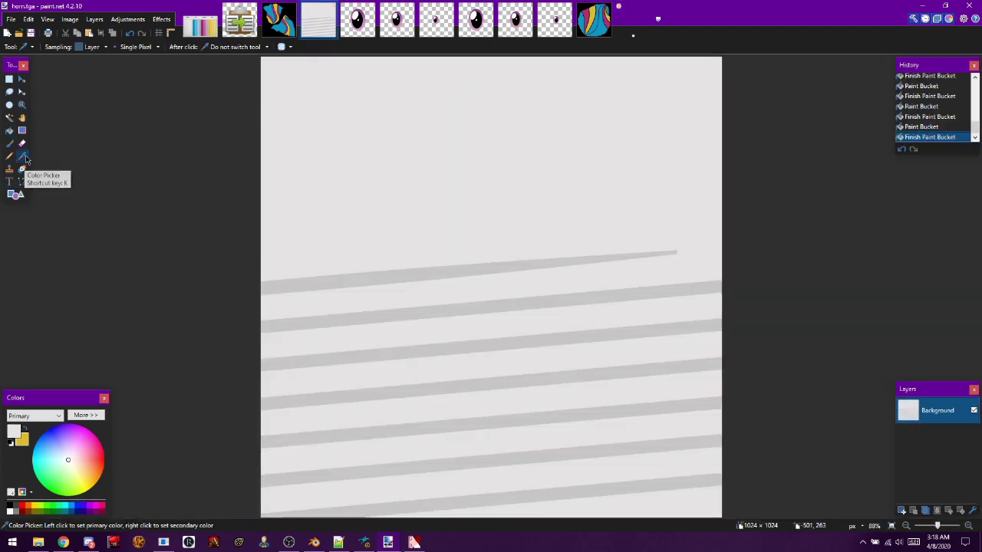
pyautogui.rightClick(556, 261)
pyautogui.click(630, 31)
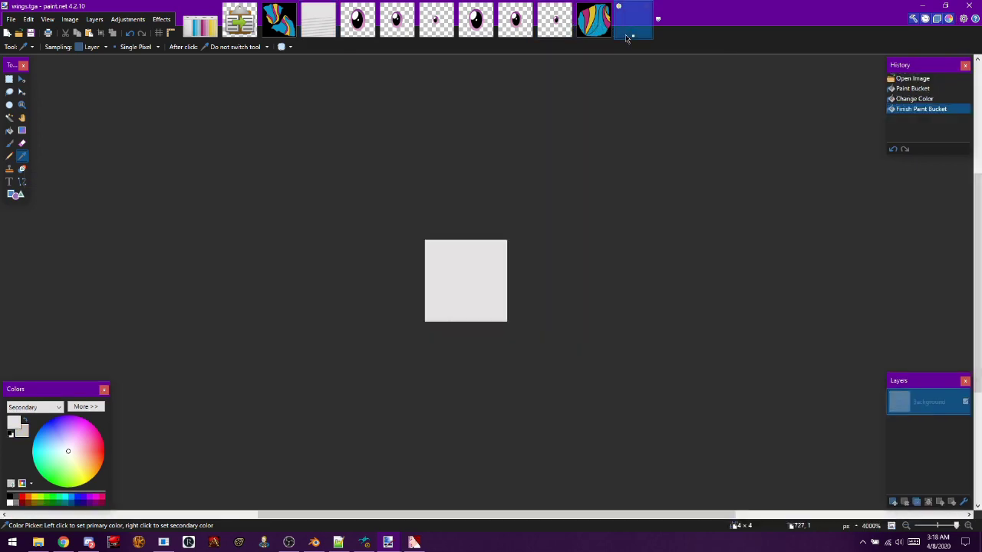
pyautogui.click(22, 131)
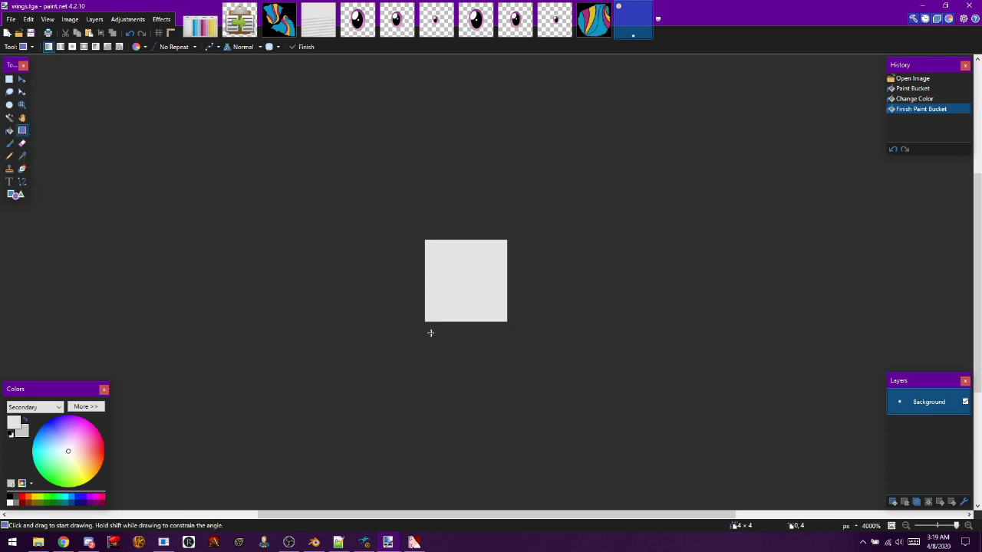
pyautogui.moveTo(428, 322); pyautogui.dragTo(475, 261)
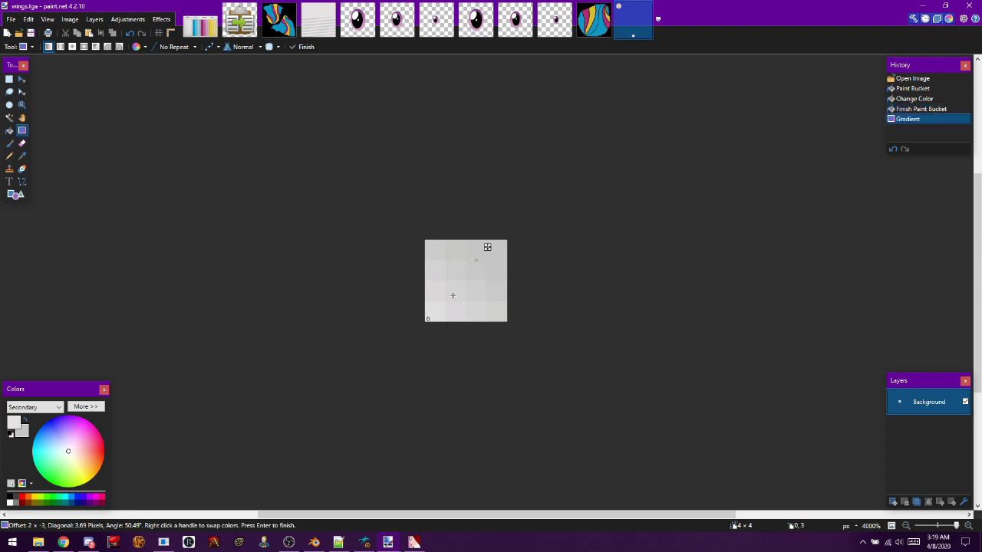
pyautogui.click(32, 32)
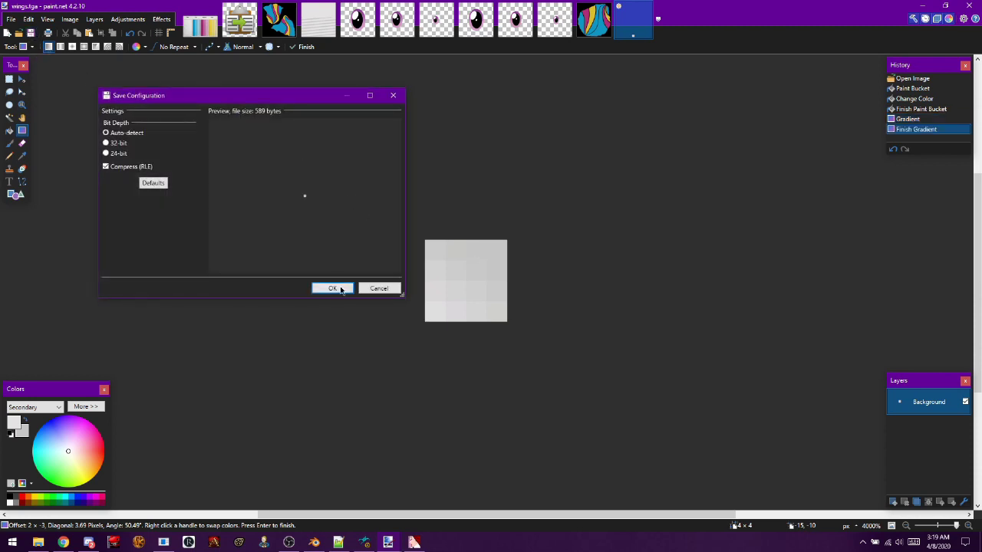
pyautogui.click(331, 288)
# - Import the wings texture into VTFEdit with DXT1 normal and DXT5 alpha formats, and save it over wings.vtf
pyautogui.click(413, 542)
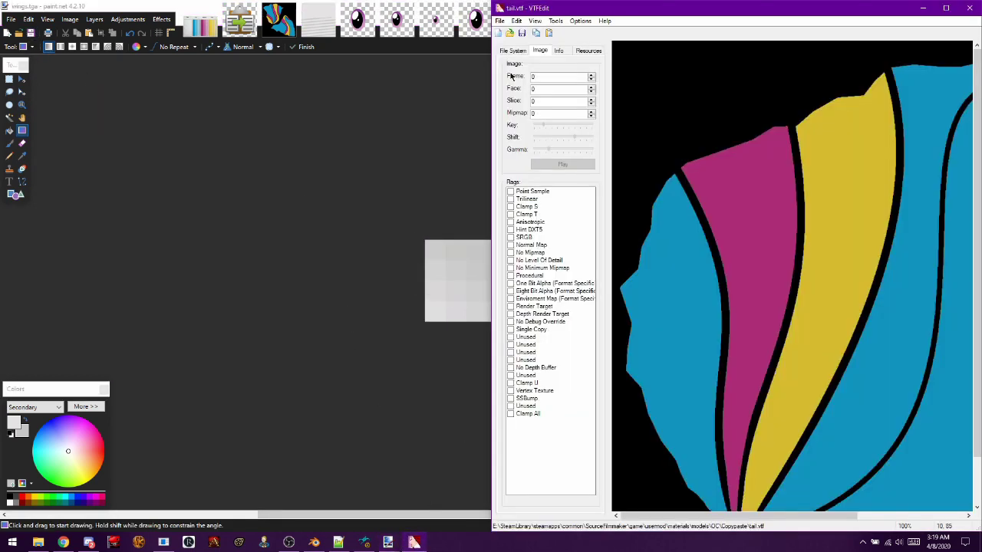
pyautogui.click(503, 33)
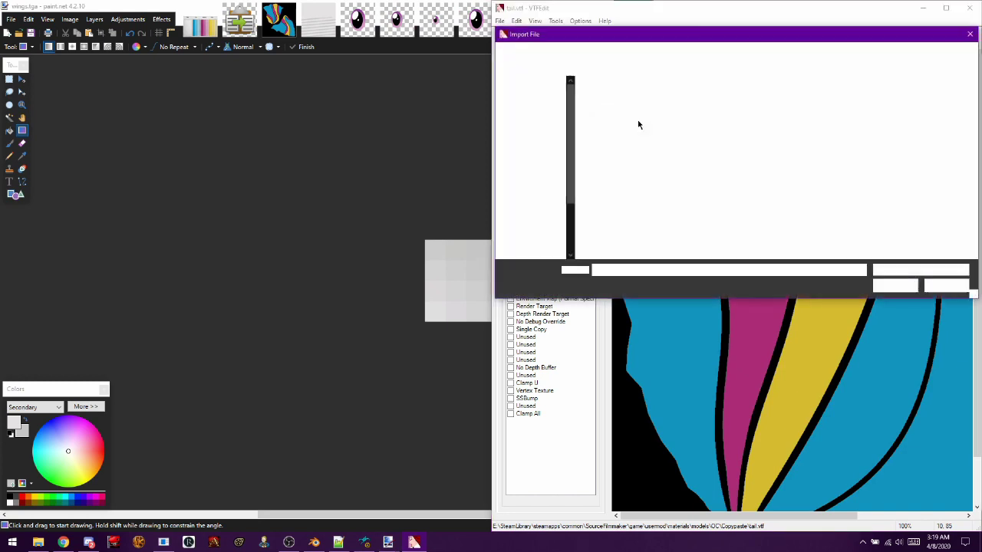
pyautogui.click(889, 188)
pyautogui.doubleClick(888, 193)
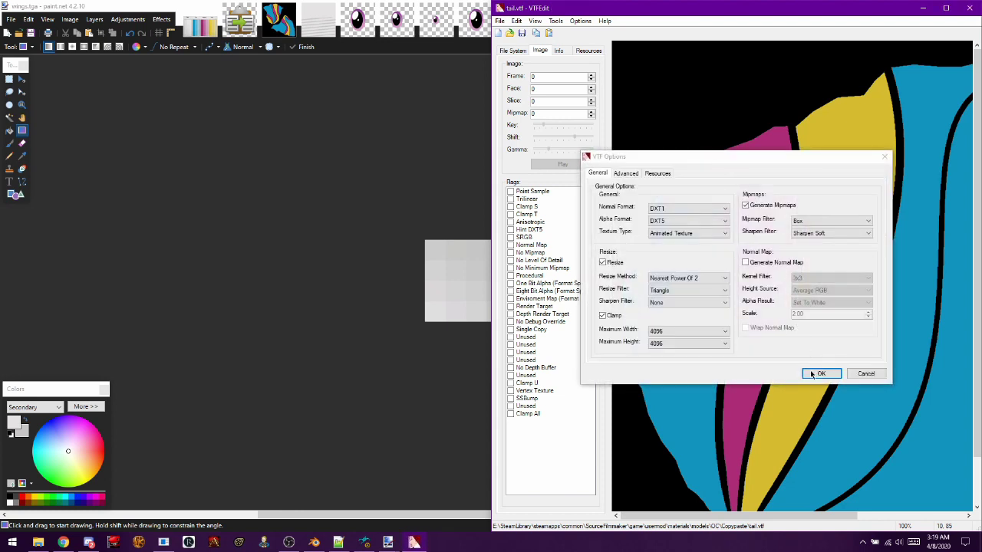
pyautogui.click(812, 375)
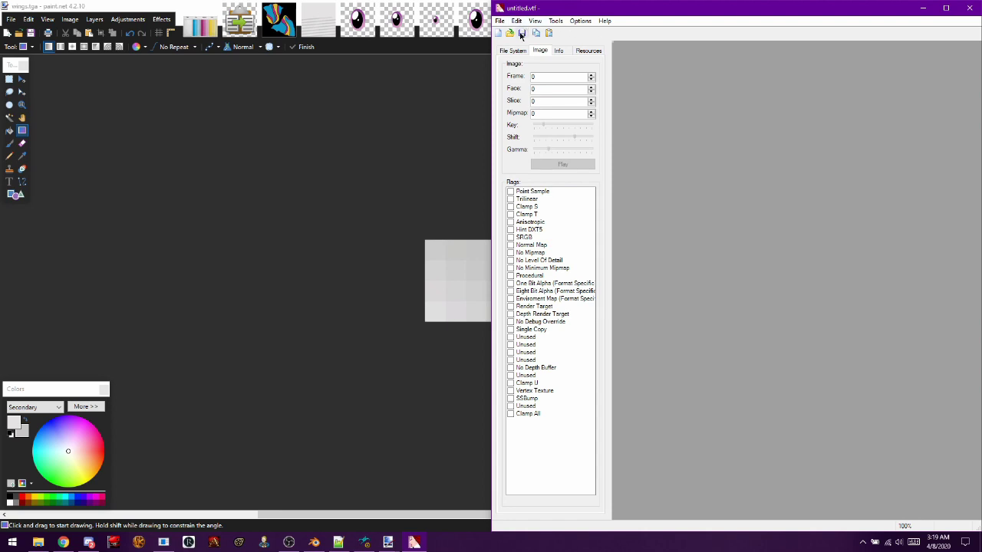
pyautogui.hotkey('ctrl', 's')
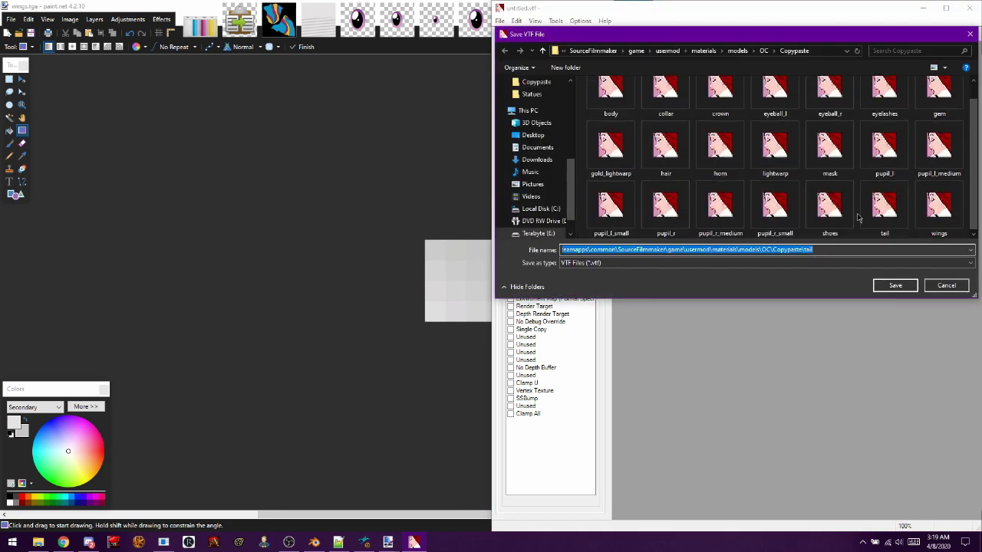
pyautogui.doubleClick(941, 219)
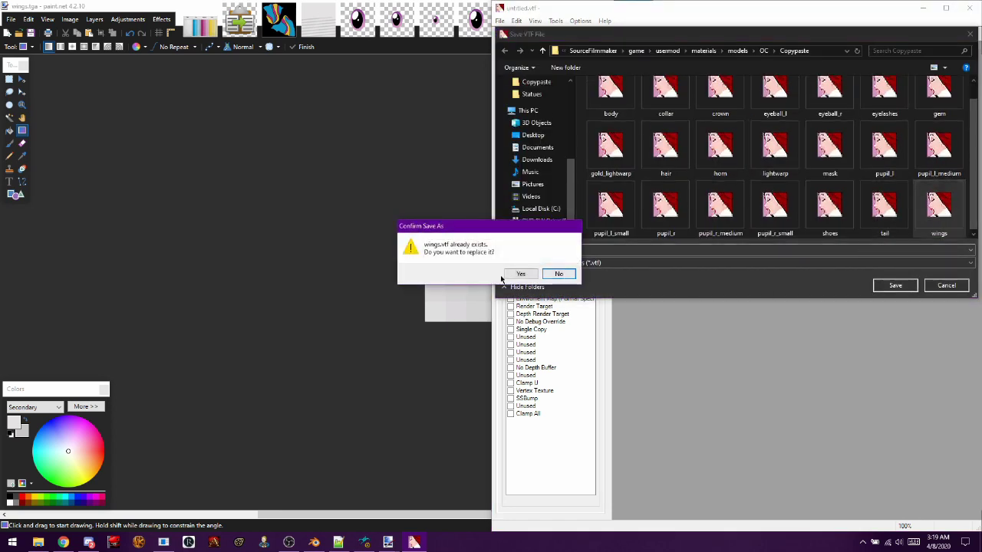
pyautogui.click(522, 274)
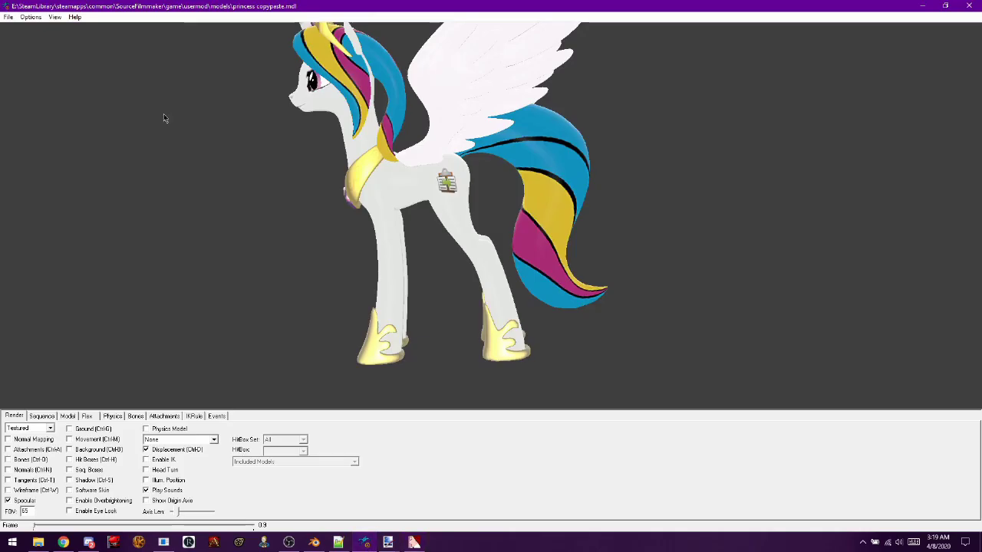
# - Refresh the pony in the model viewer and examine the shading on the wings from an angle
pyautogui.click(7, 16)
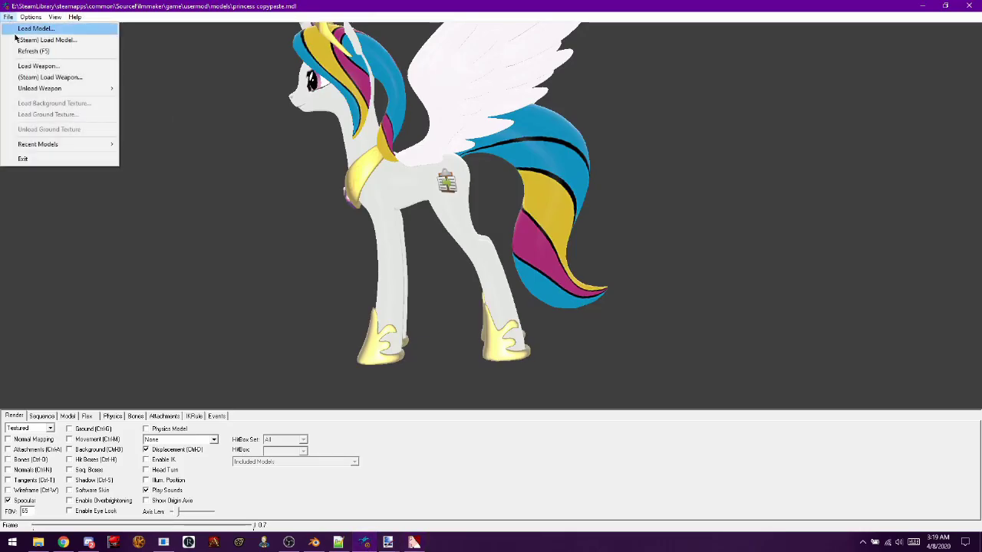
pyautogui.click(30, 51)
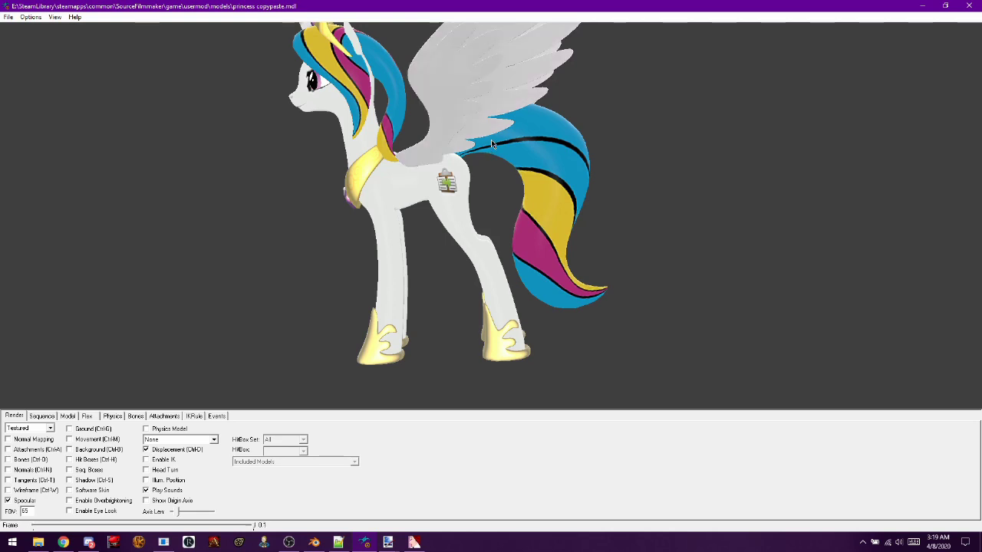
pyautogui.moveTo(491, 139)
pyautogui.mouseDown()
pyautogui.moveTo(408, 138)
pyautogui.moveTo(463, 115)
pyautogui.moveTo(471, 139)
pyautogui.mouseUp()
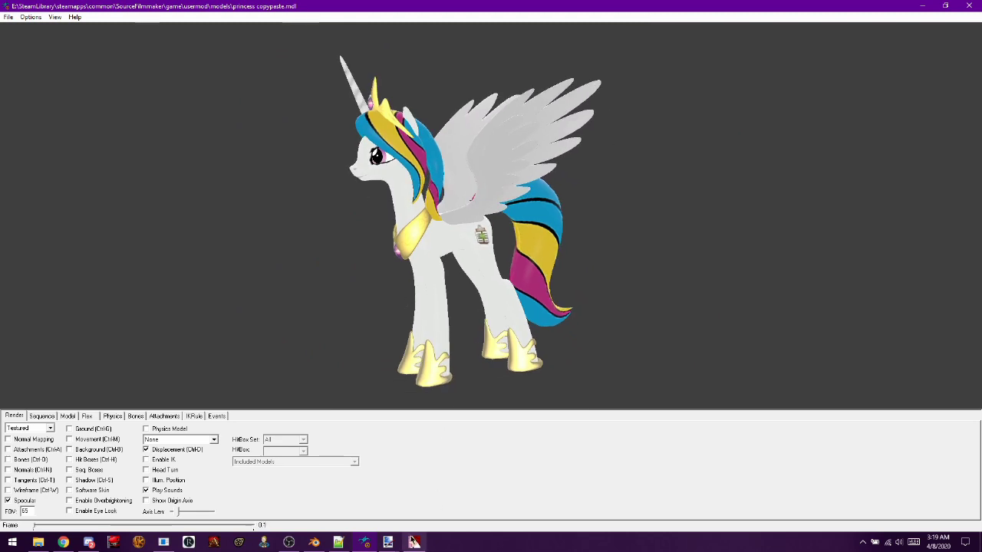
# - Reopen the gradient on wings.tga in paint.net, change its secondary colour to black, and extend its end to the upper-right corner pixel
pyautogui.click(387, 542)
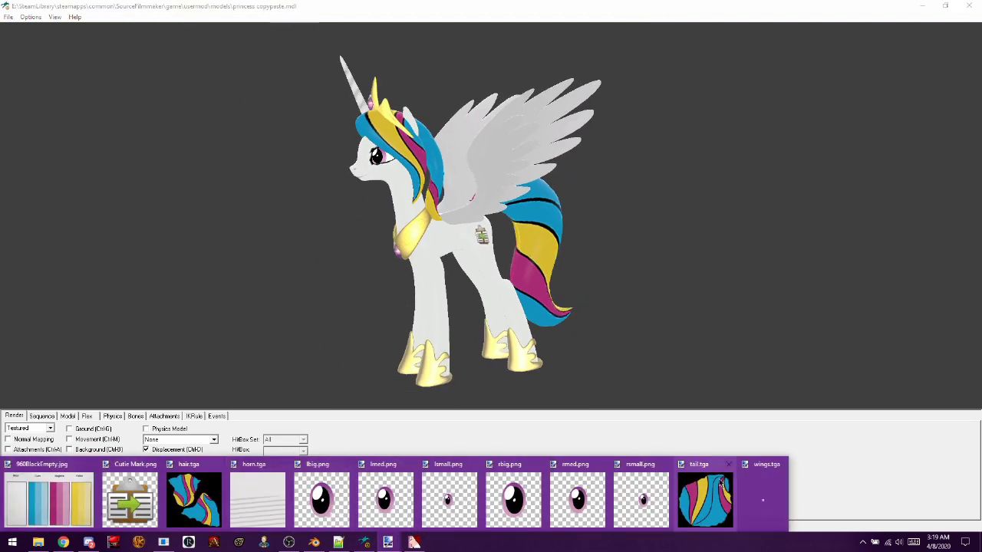
pyautogui.click(763, 497)
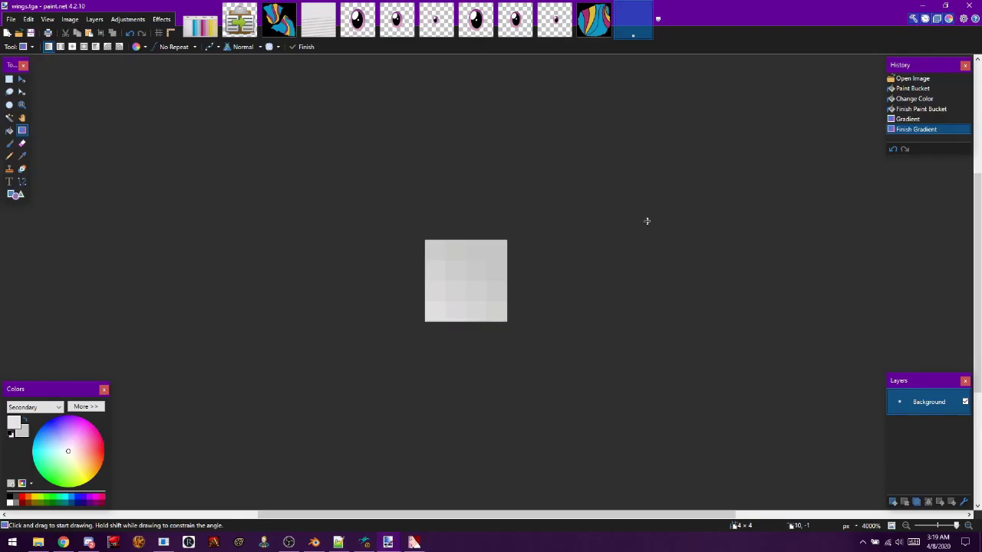
pyautogui.click(911, 120)
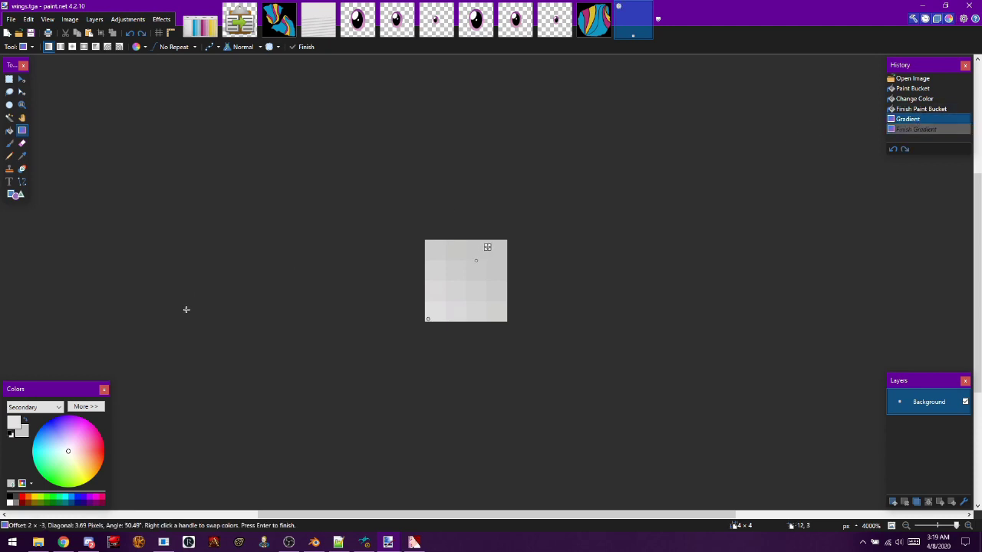
pyautogui.rightClick(10, 499)
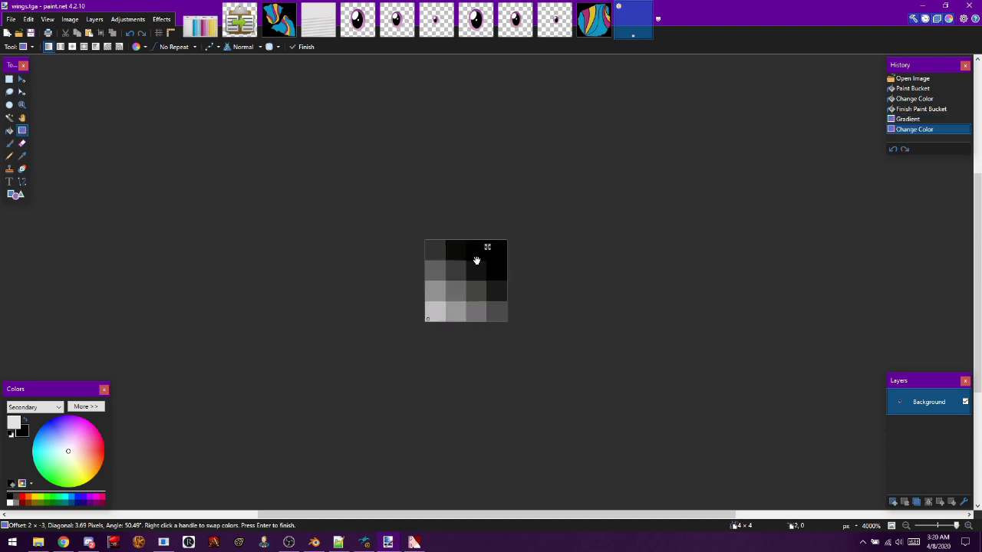
pyautogui.moveTo(475, 259); pyautogui.dragTo(491, 246)
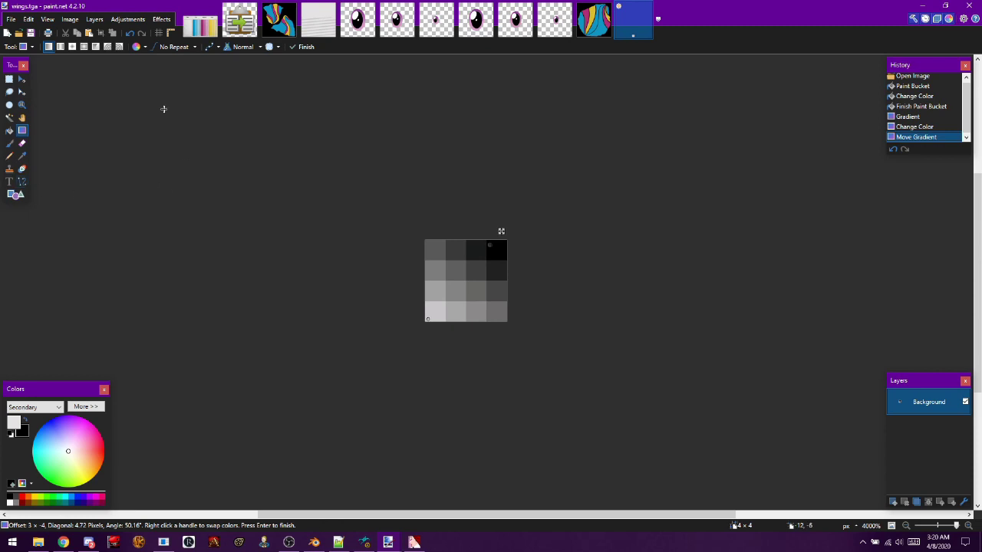
pyautogui.press('Return')
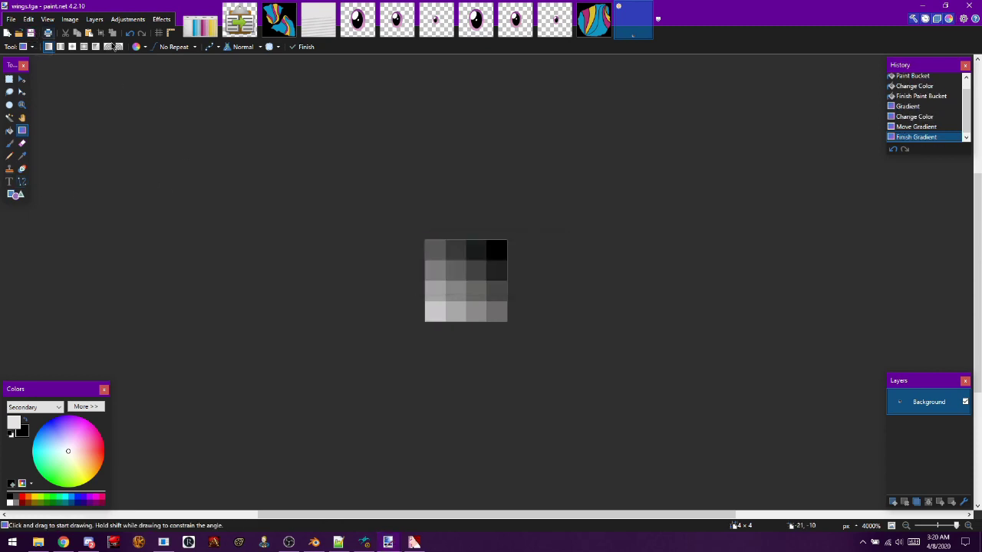
# - Close the tail.tga image
pyautogui.click(595, 31)
pyautogui.hotkey('ctrl', 'w')
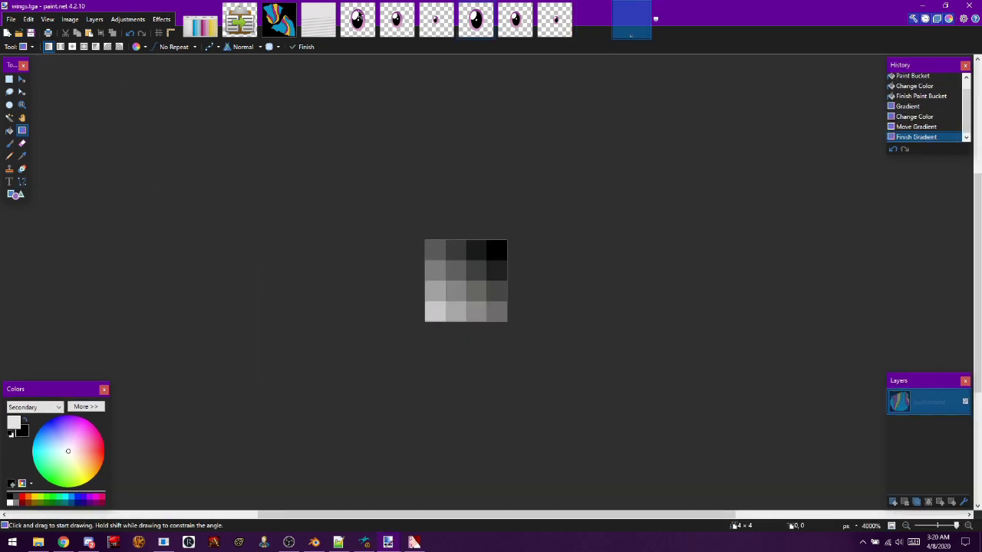
# - Close the hair.tga and Cutie Mark images, and bring wings.tga back into view
pyautogui.click(279, 23)
pyautogui.hotkey('ctrl', 'w')
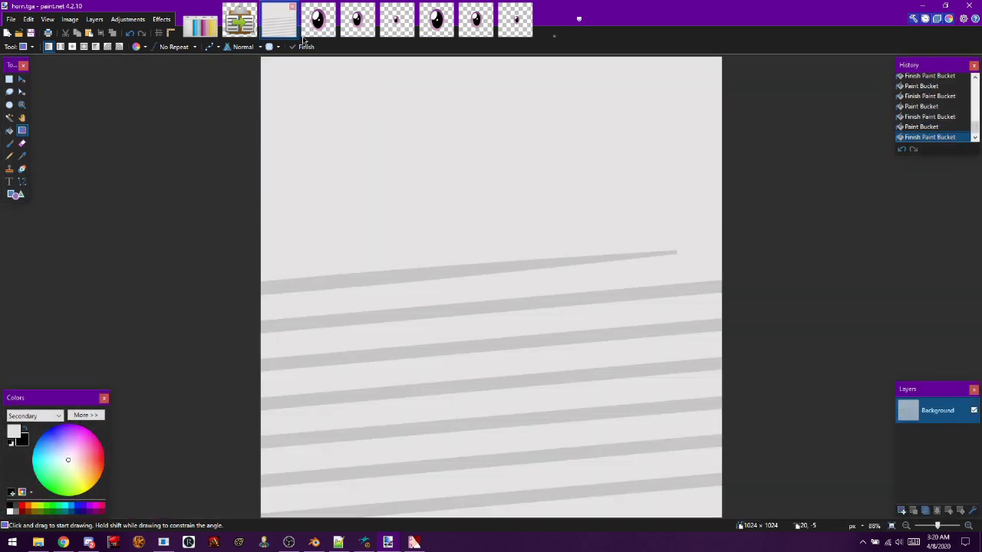
pyautogui.click(218, 25)
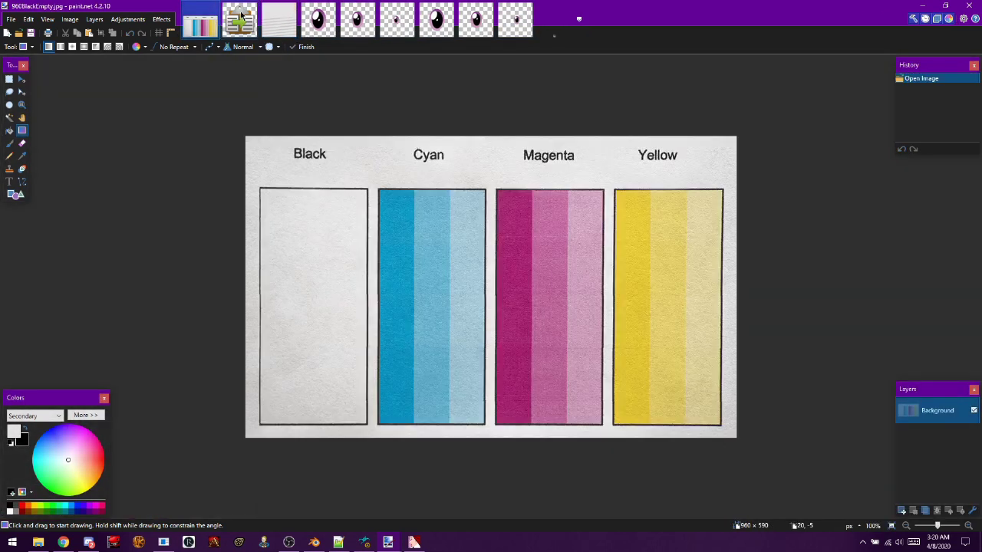
pyautogui.click(245, 12)
pyautogui.click(252, 6)
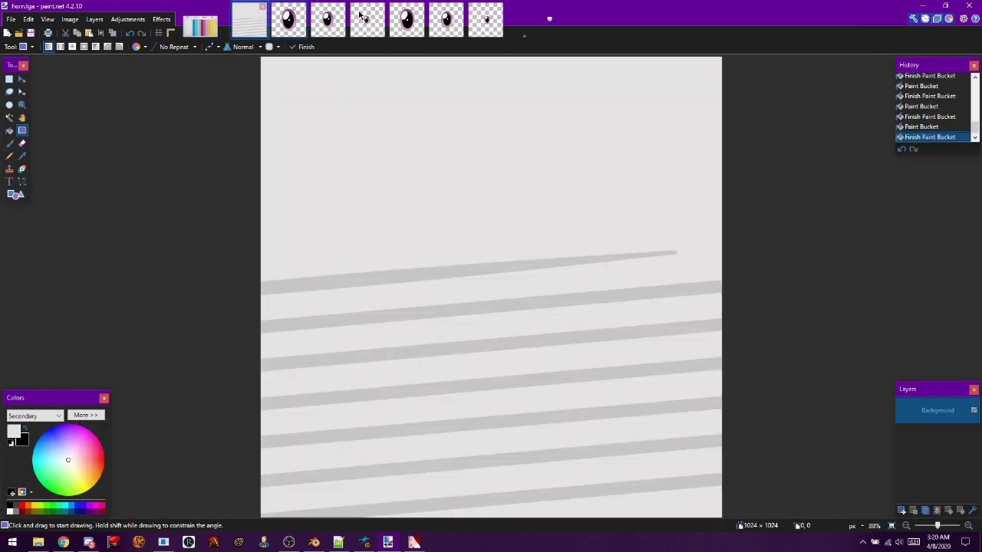
pyautogui.click(508, 26)
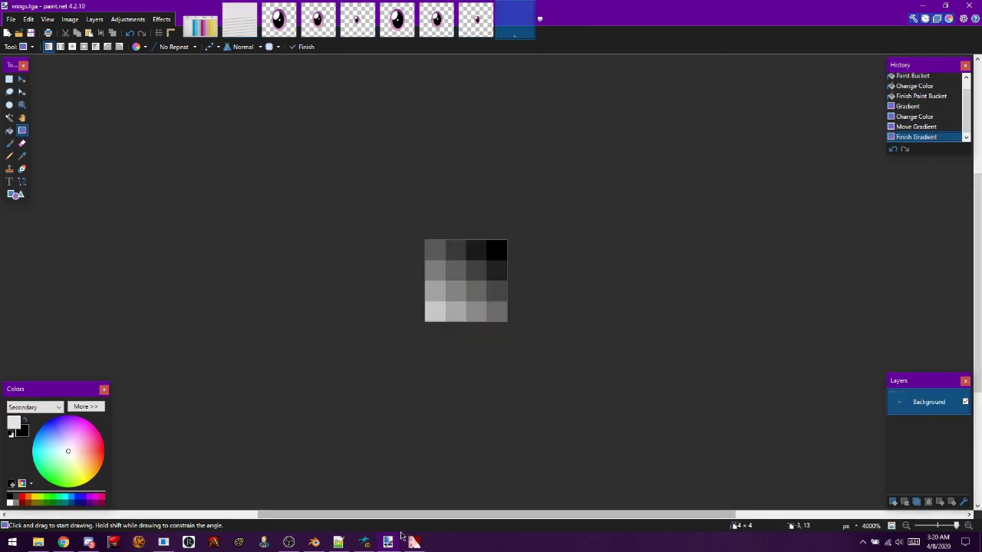
# - Switch to VTFEdit, import the updated wings texture with the current options, and save it over wings.vtf
pyautogui.click(411, 542)
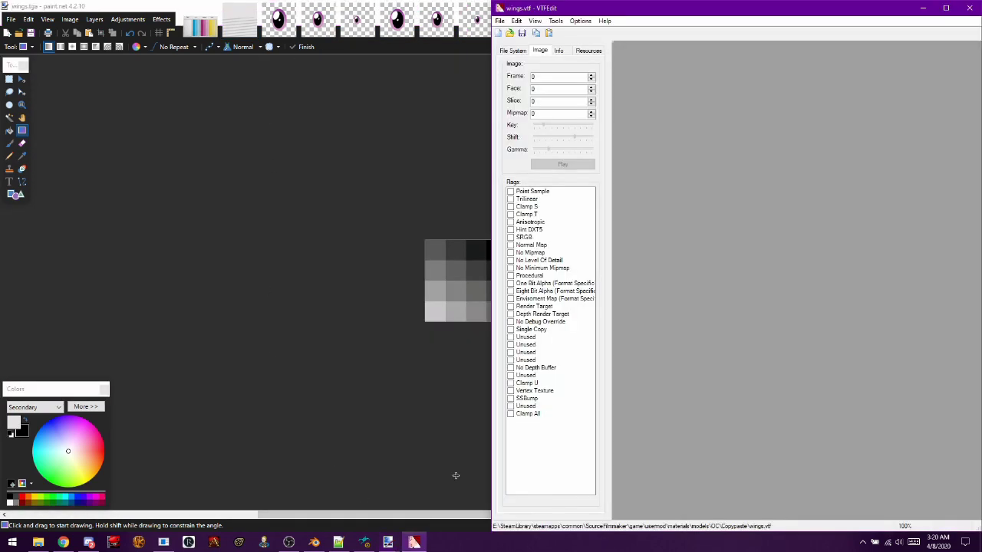
pyautogui.click(500, 35)
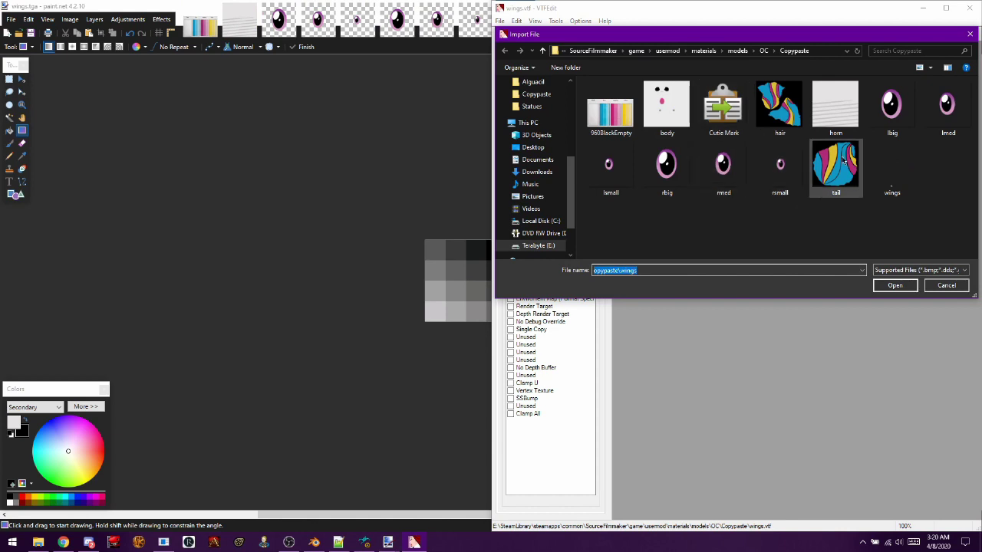
pyautogui.doubleClick(883, 180)
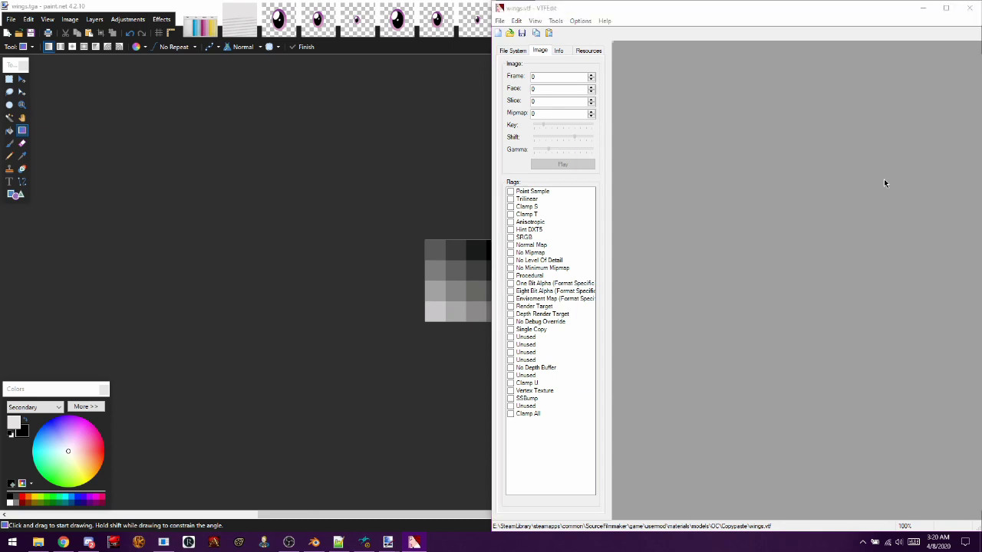
pyautogui.click(817, 373)
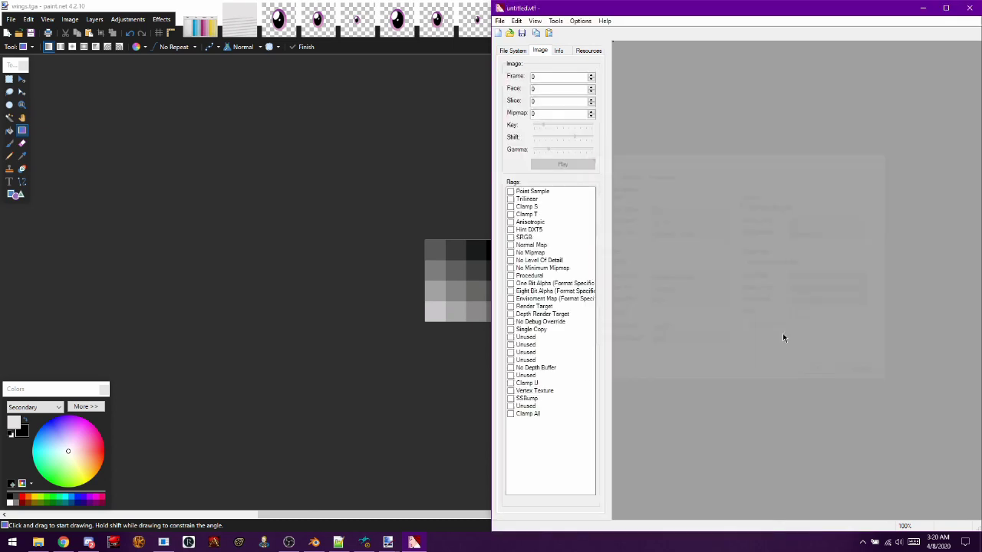
pyautogui.click(521, 33)
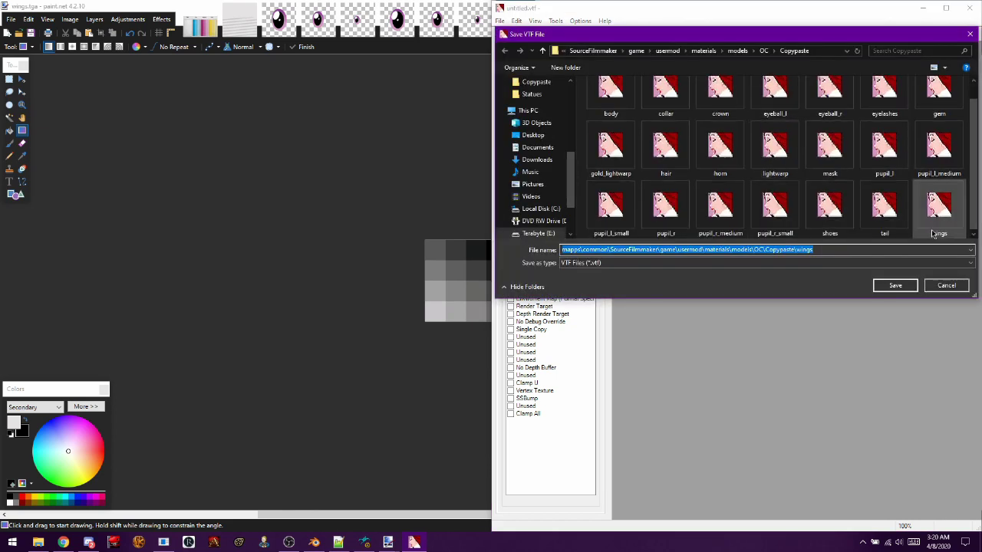
pyautogui.doubleClick(937, 208)
pyautogui.click(521, 272)
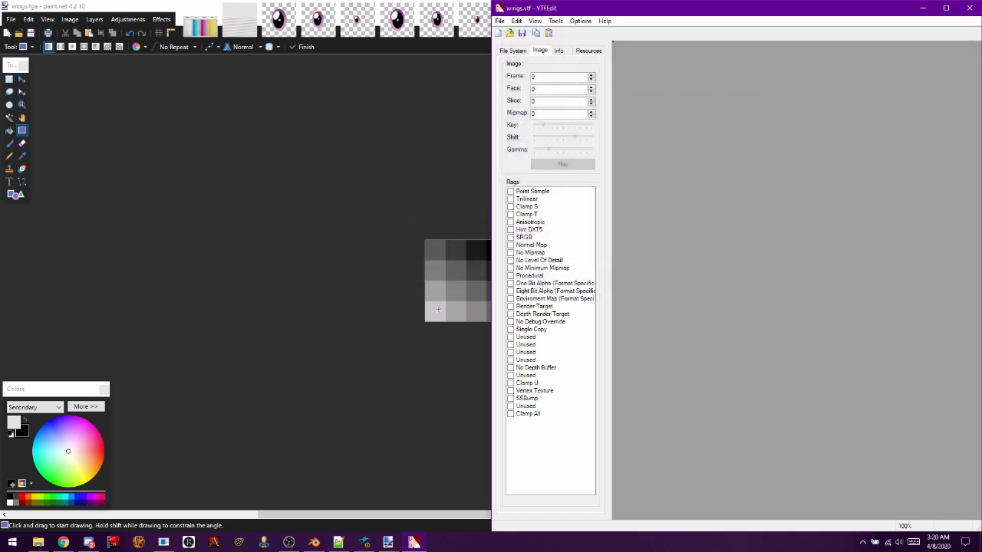
# - Switch to the model viewer, refresh the pony model, and examine the gradient on its wings
pyautogui.click(364, 542)
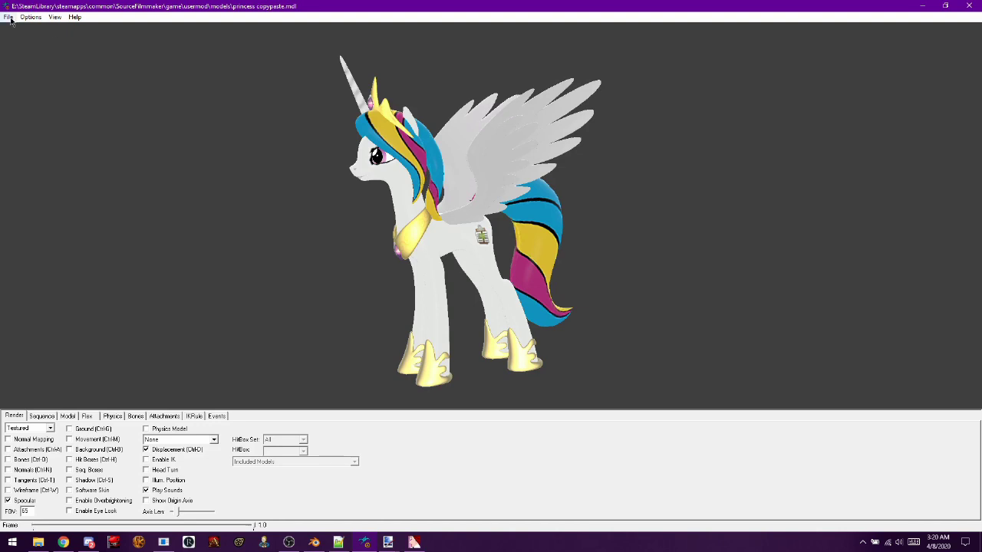
pyautogui.click(10, 18)
pyautogui.click(22, 51)
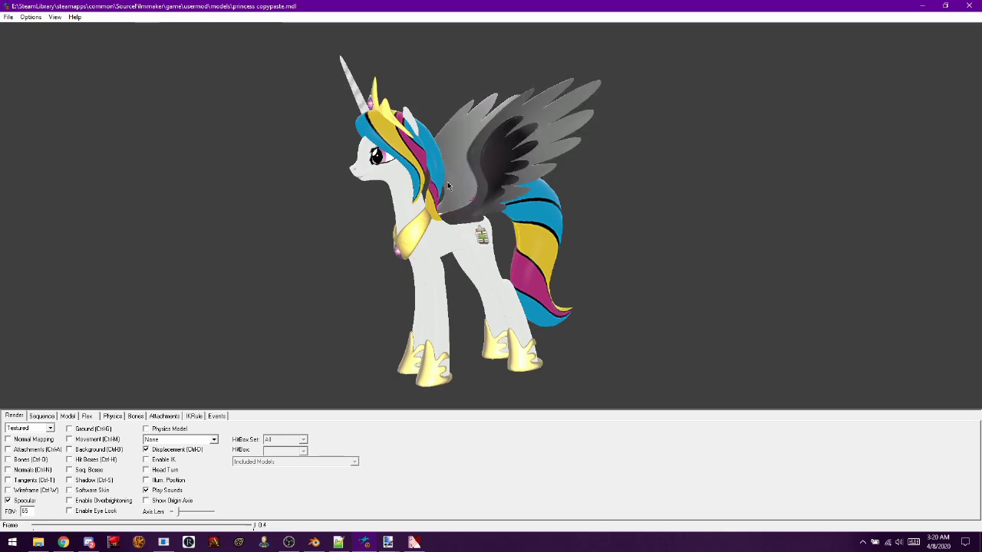
pyautogui.moveTo(455, 236)
pyautogui.mouseDown()
pyautogui.moveTo(348, 237)
pyautogui.moveTo(541, 247)
pyautogui.moveTo(446, 241)
pyautogui.mouseUp()
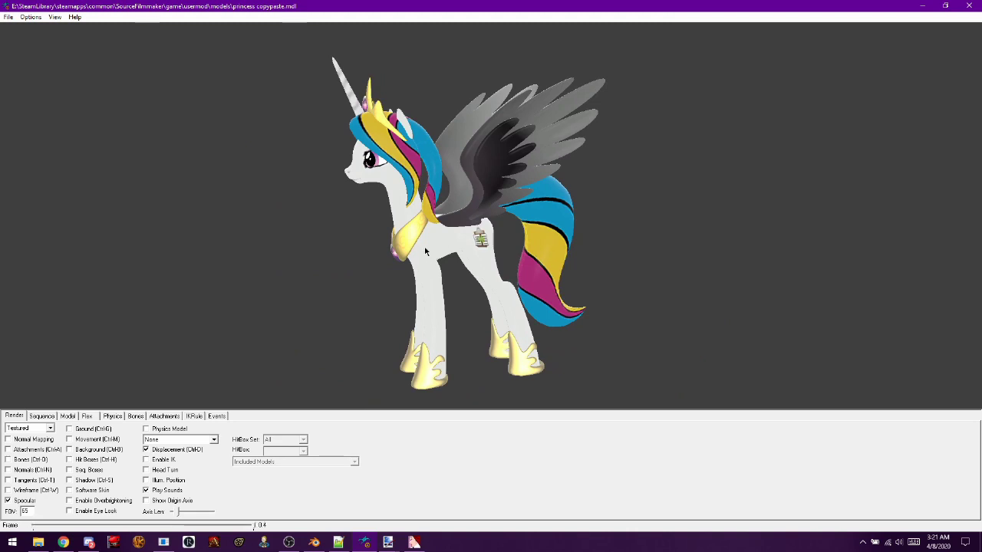
# - Switch back to paint.net and close the wings.tga image
pyautogui.moveTo(389, 544)
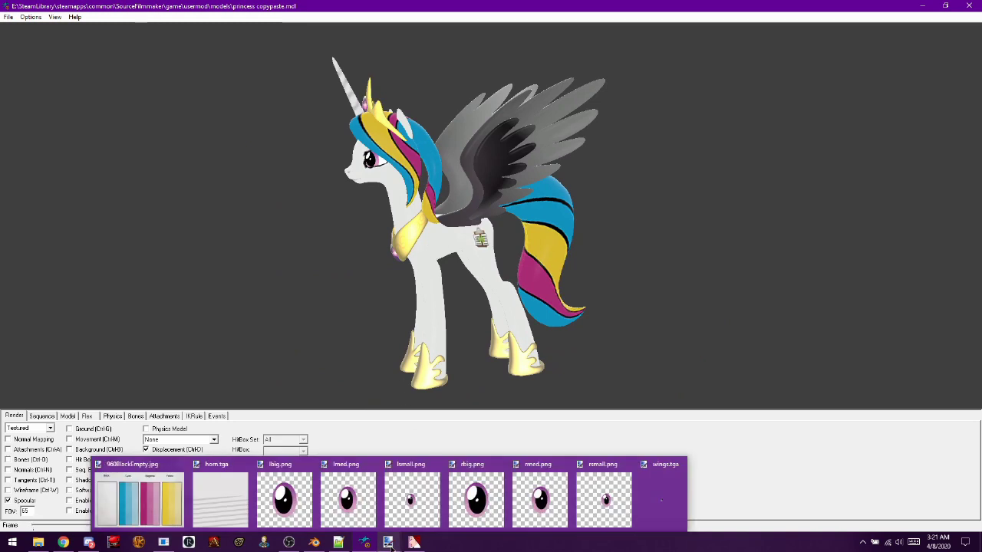
pyautogui.click(660, 499)
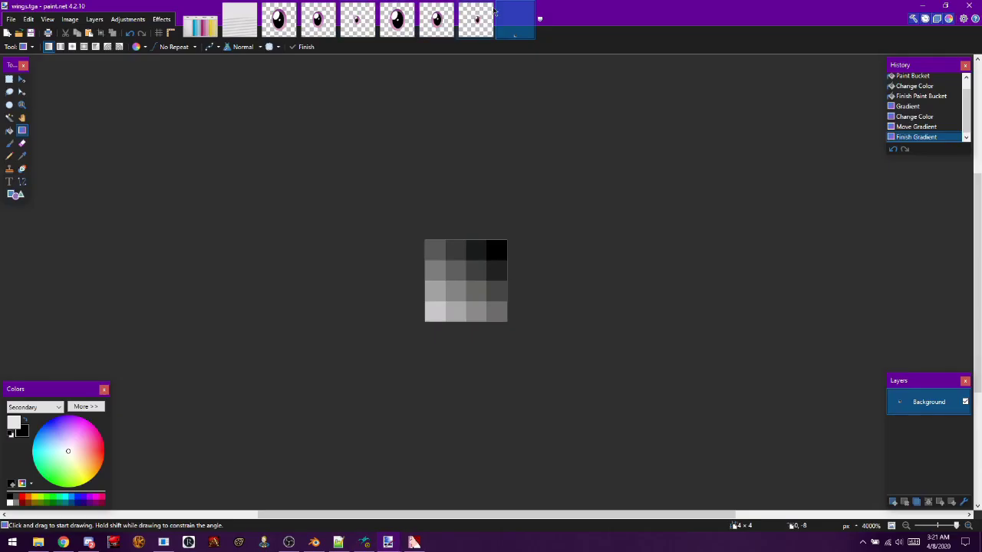
pyautogui.click(528, 7)
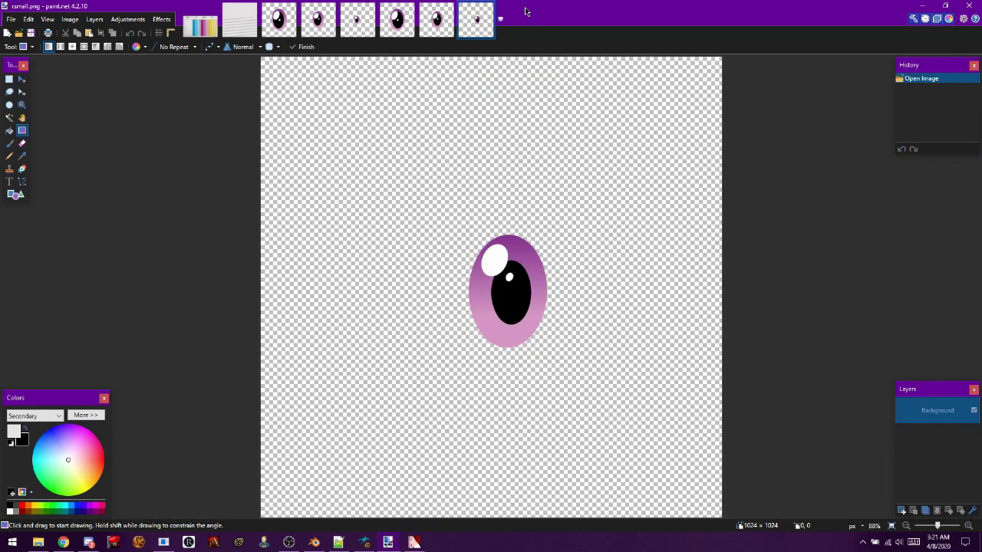
# - Compare the eye images rbig.png and lbig.png to examine how their pupils and irises differ
pyautogui.click(404, 21)
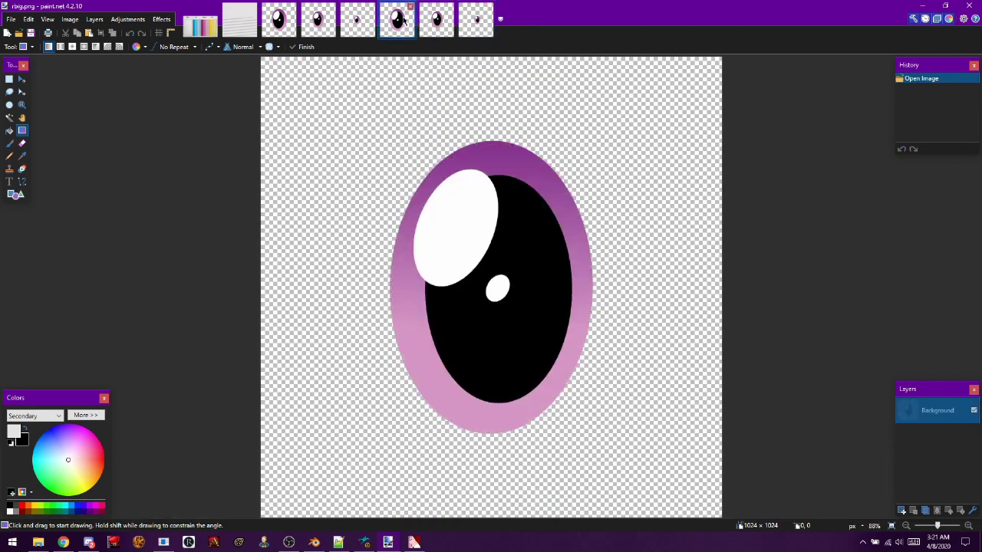
pyautogui.click(285, 23)
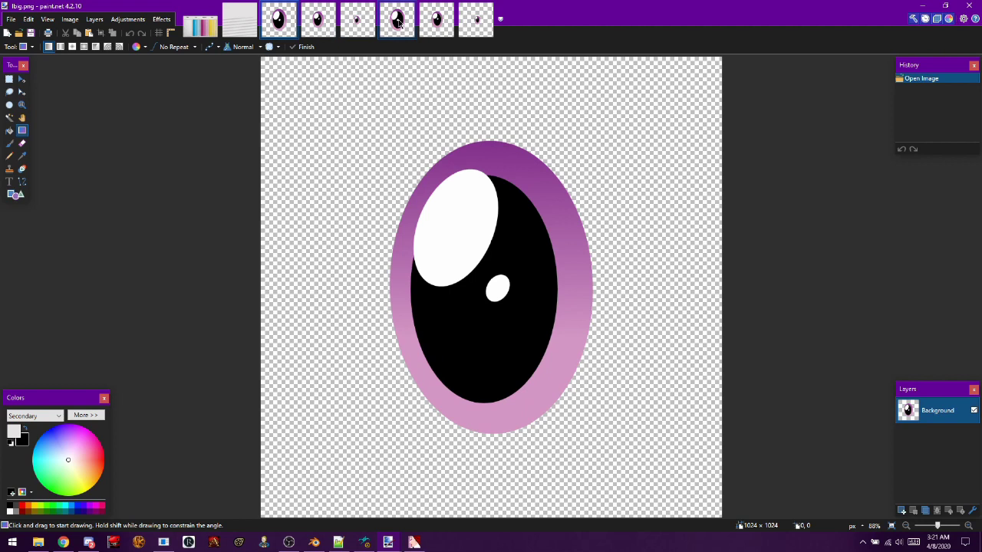
pyautogui.click(397, 22)
pyautogui.click(288, 26)
pyautogui.click(395, 22)
pyautogui.click(281, 23)
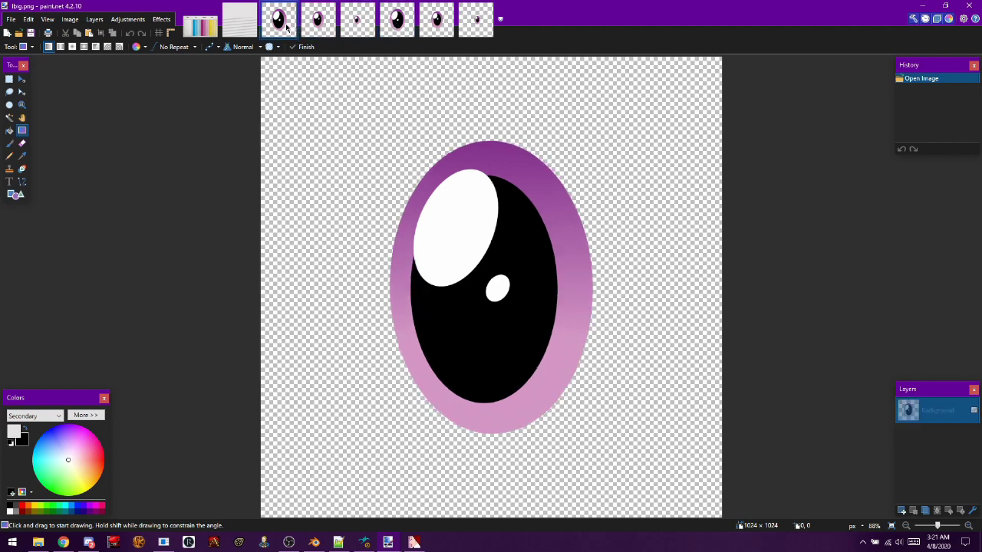
pyautogui.click(395, 21)
pyautogui.click(279, 22)
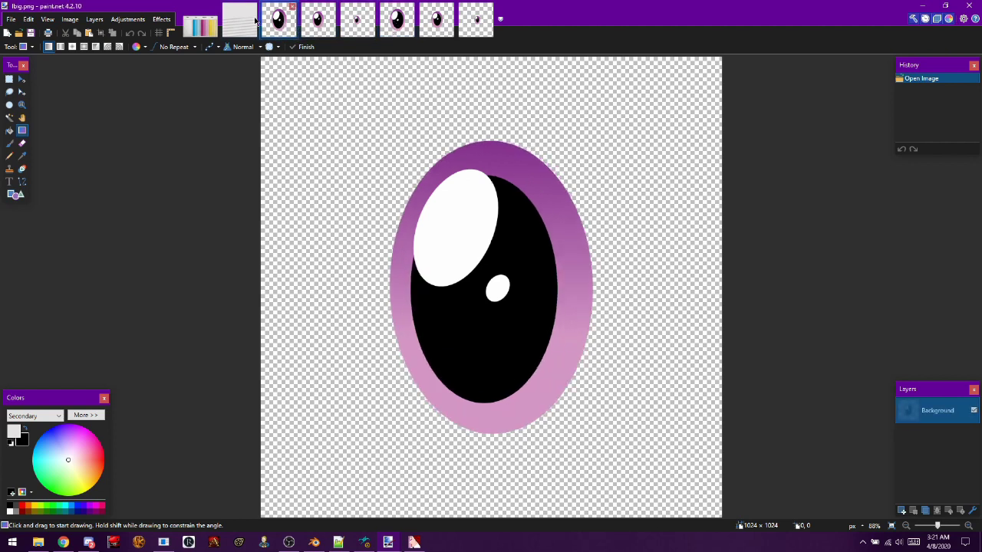
# - Close horn.tga and sample the middle magenta shade in 960BlackEmpty.jpg as the primary color
pyautogui.click(240, 22)
pyautogui.click(252, 7)
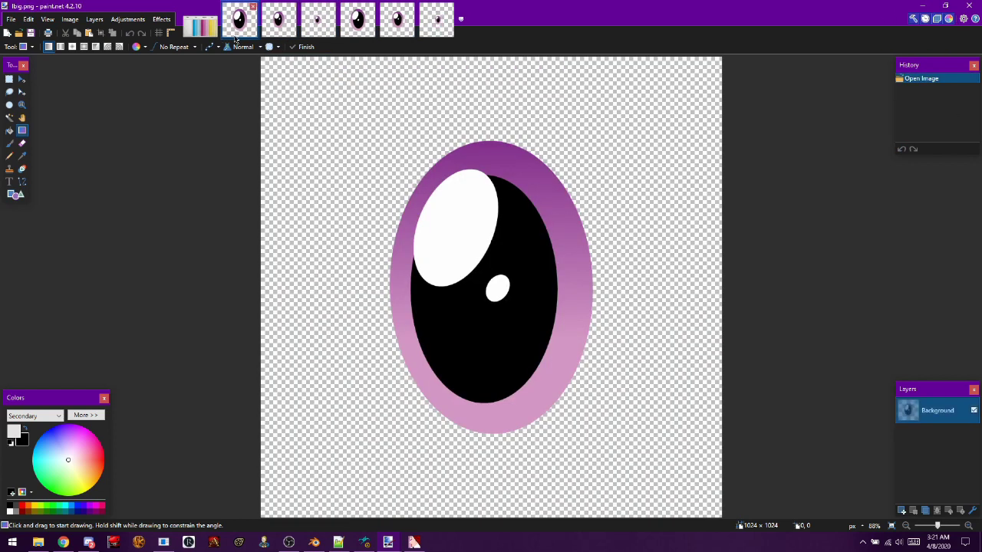
pyautogui.click(196, 29)
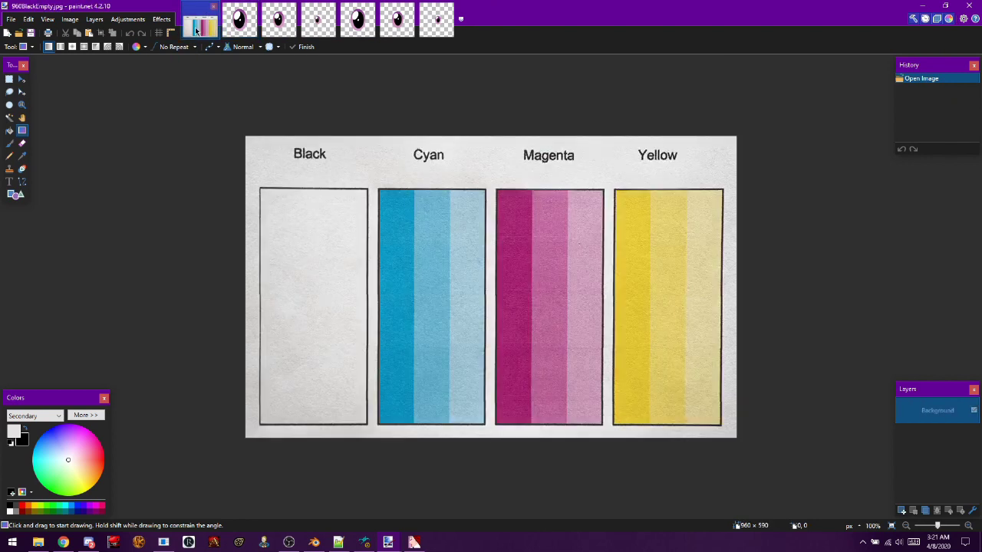
pyautogui.click(21, 156)
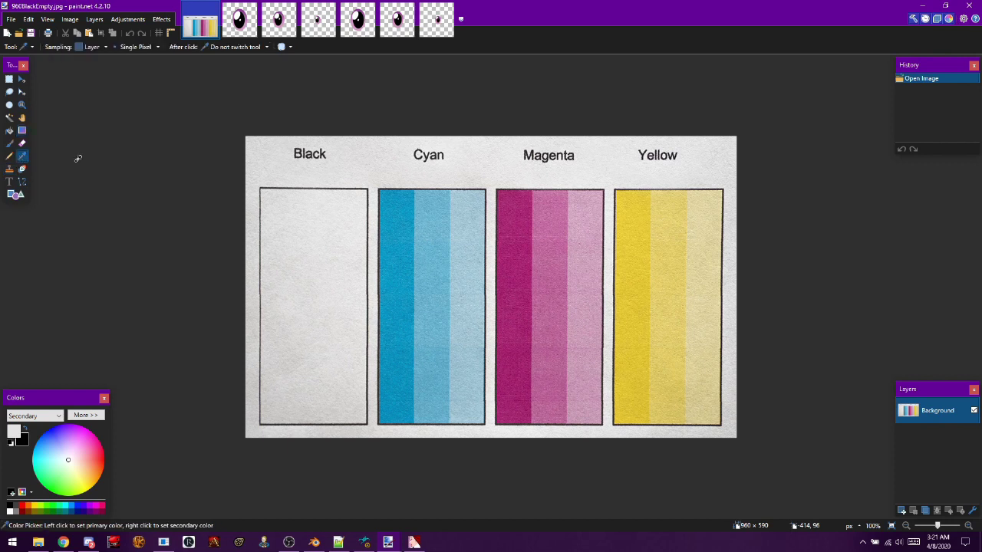
pyautogui.click(558, 242)
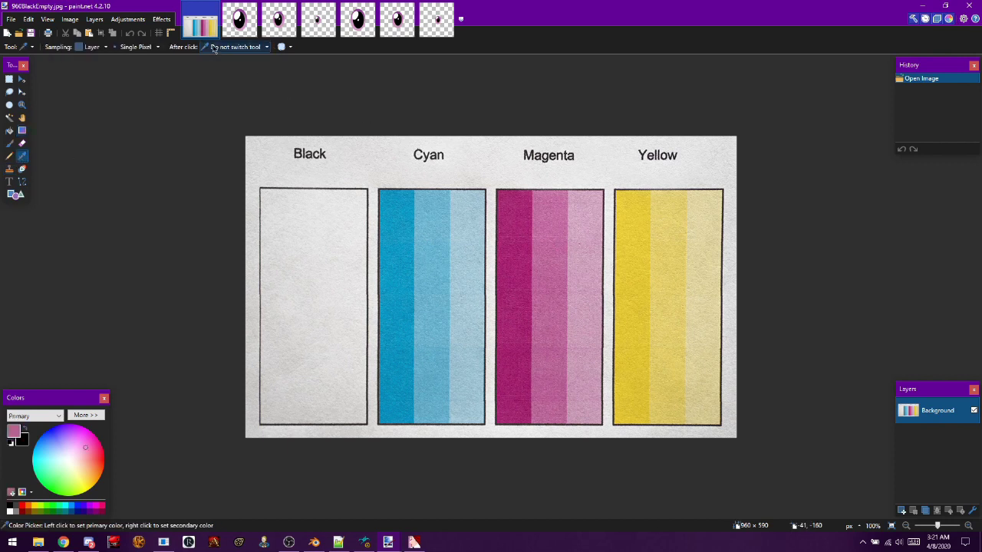
# - Fill the upper and lower parts of the iris in lbig.png with the sampled magenta, keeping the large highlight white
pyautogui.click(239, 19)
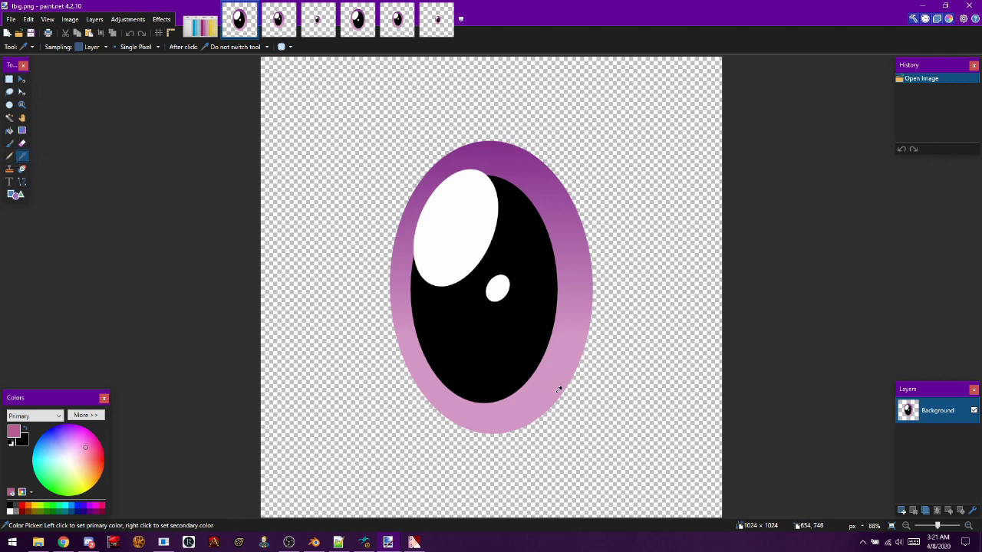
pyautogui.click(9, 130)
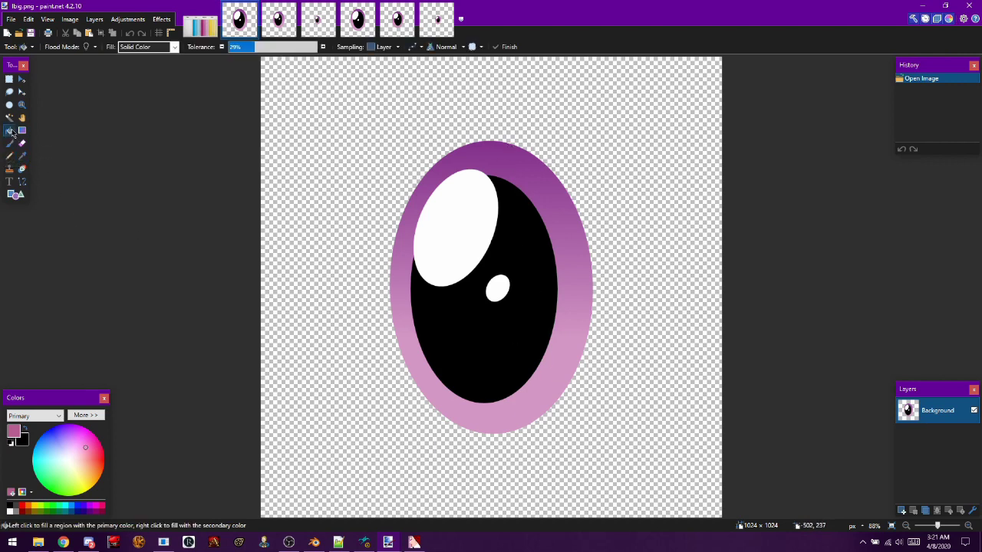
pyautogui.click(552, 188)
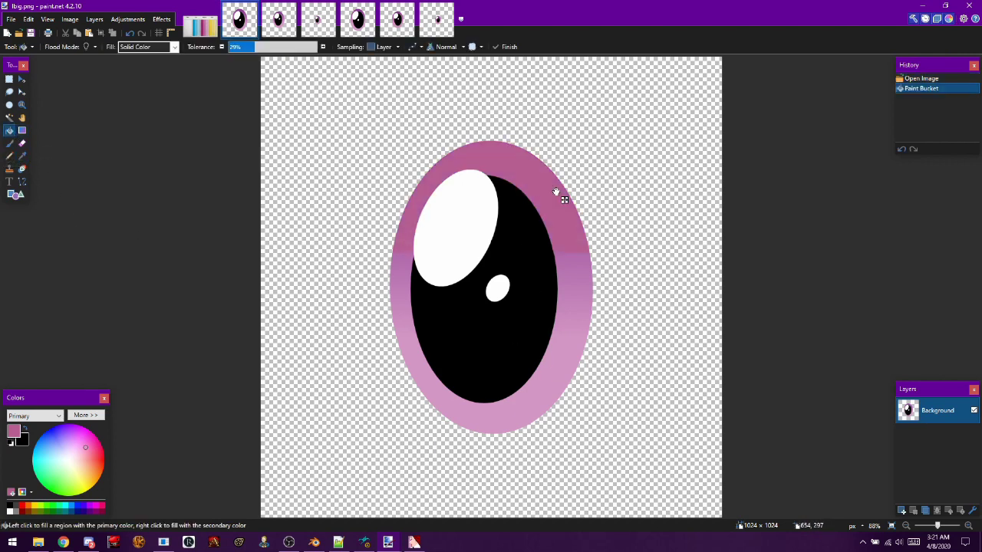
pyautogui.click(579, 301)
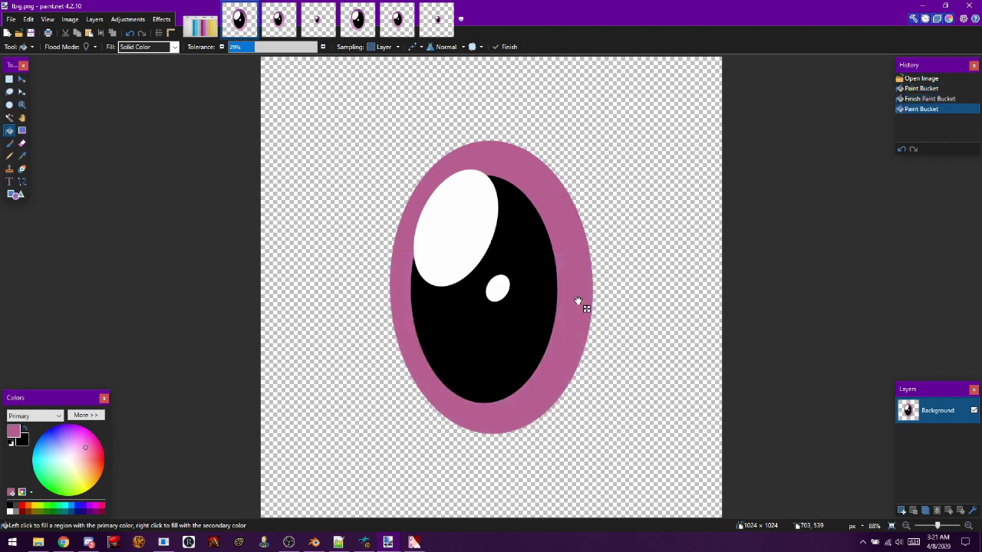
pyautogui.click(506, 47)
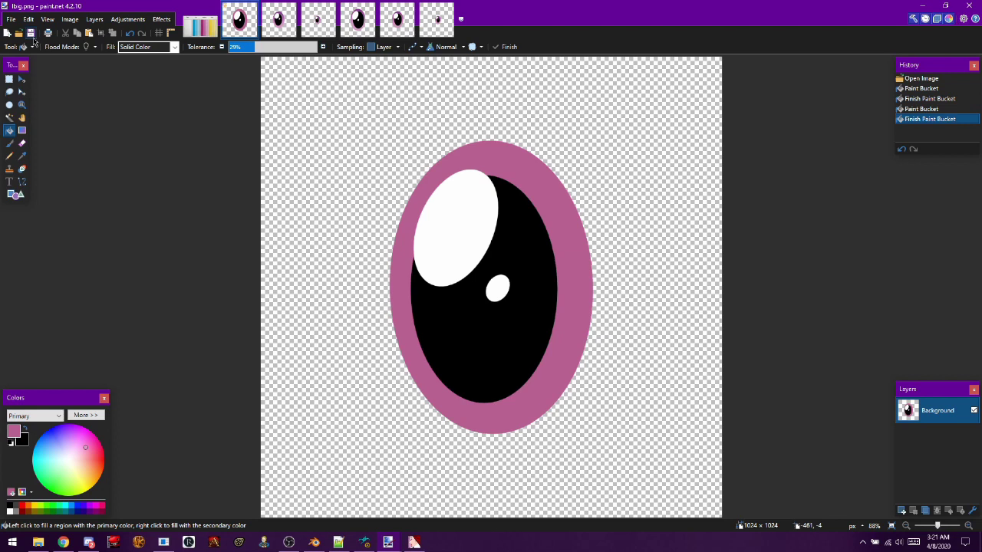
pyautogui.click(471, 222)
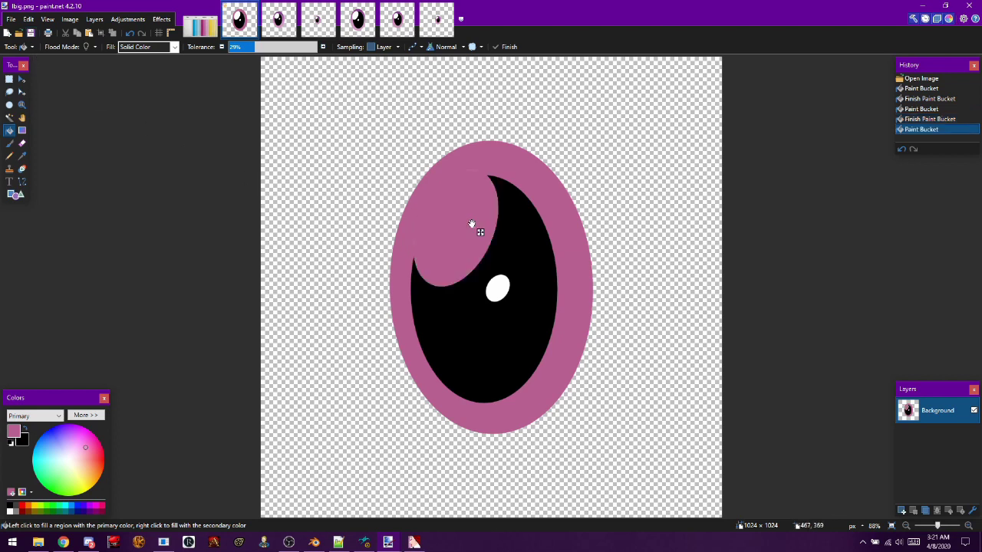
pyautogui.click(937, 120)
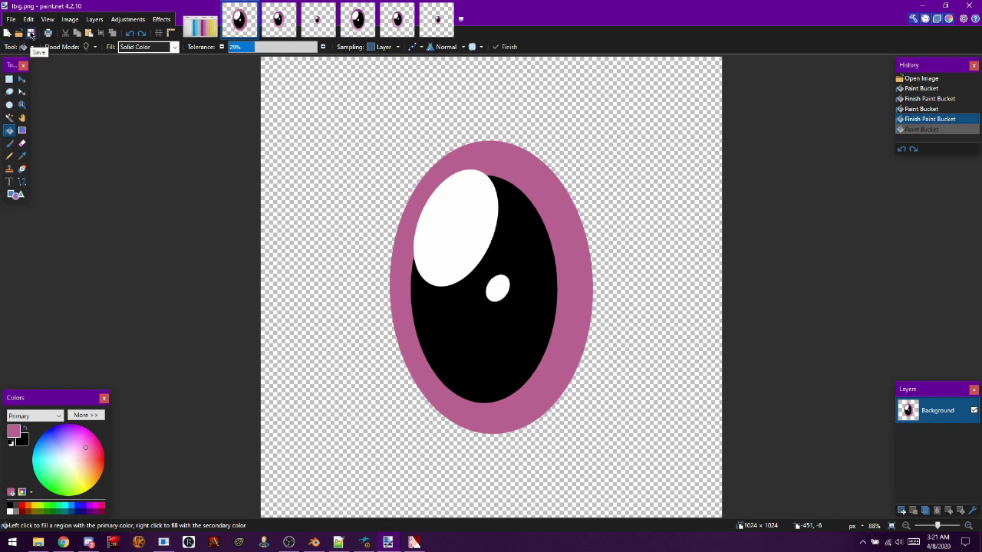
# - Fill the transparent background around the eye in rbig.png with the magenta primary color and save the PNG
pyautogui.click(278, 19)
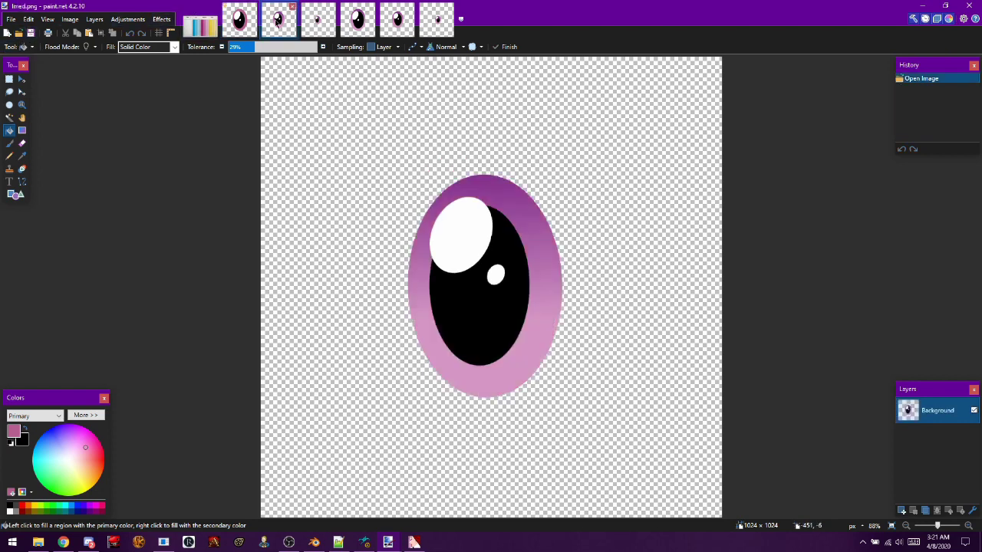
pyautogui.click(338, 28)
pyautogui.click(359, 23)
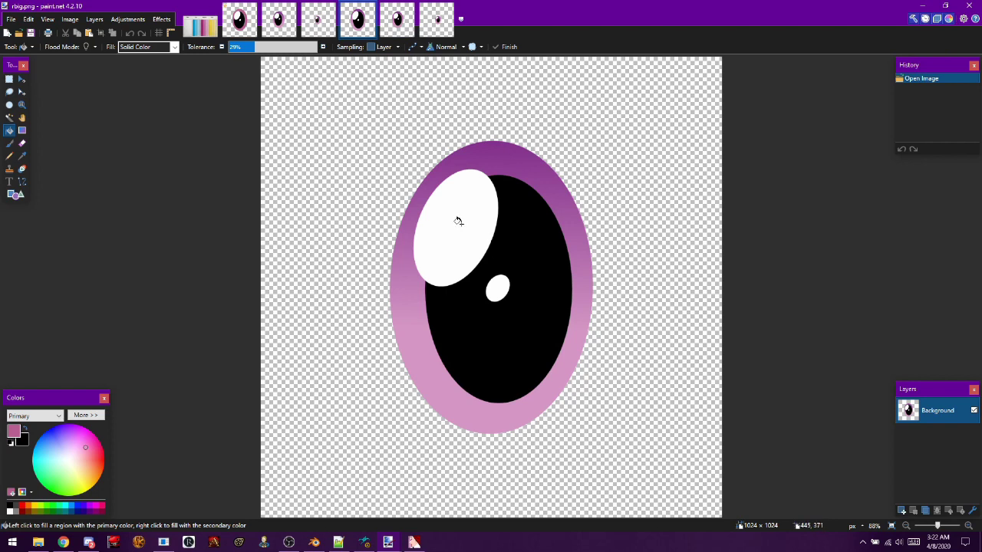
pyautogui.click(631, 134)
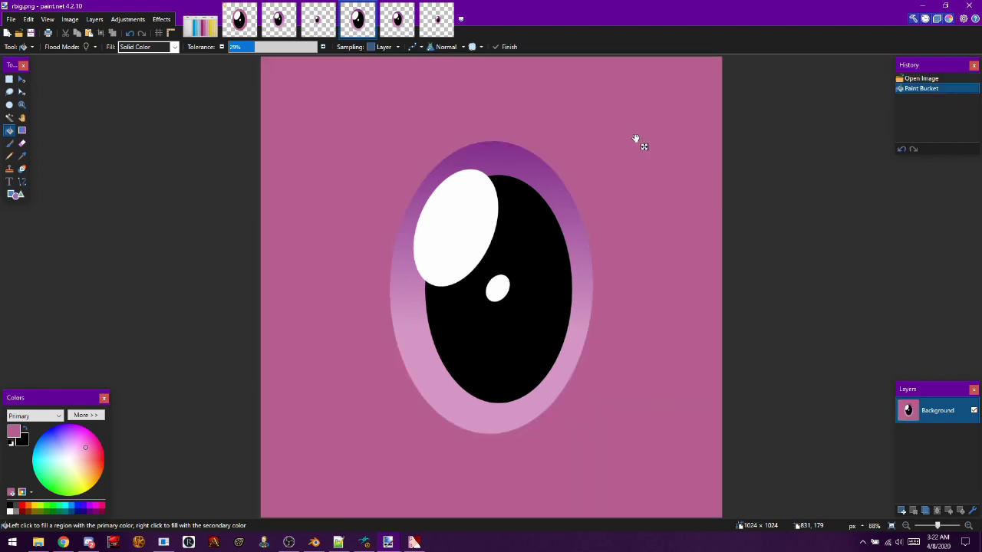
pyautogui.click(31, 34)
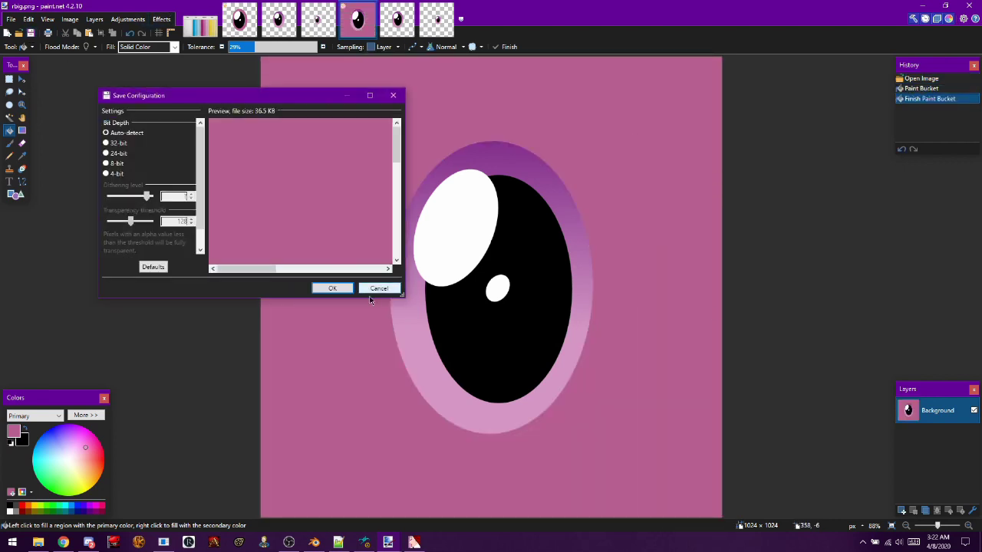
pyautogui.click(333, 292)
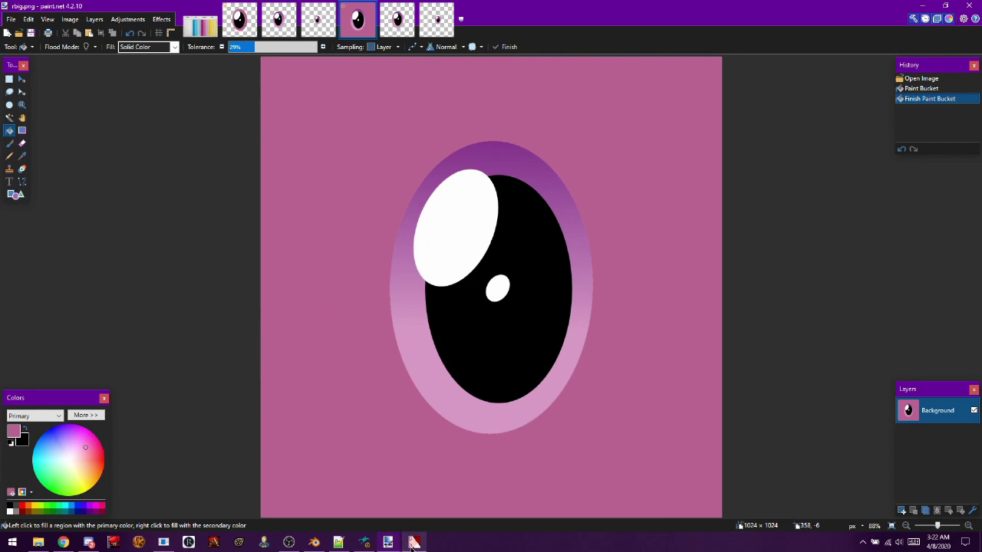
# - Switch to VTFEdit, import rbig.png with its filled background and save it over the existing pupil_r.vtf
pyautogui.click(415, 543)
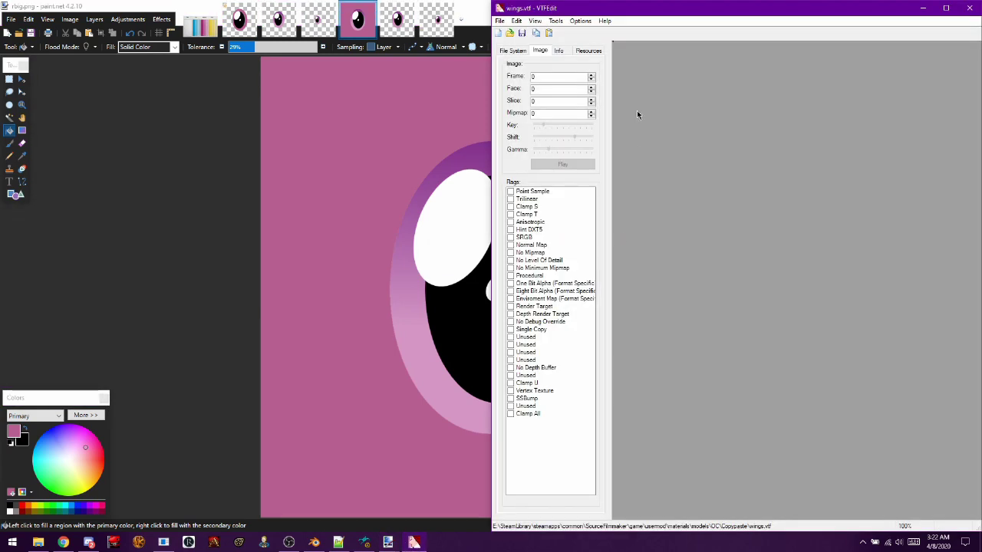
pyautogui.click(498, 33)
pyautogui.click(672, 161)
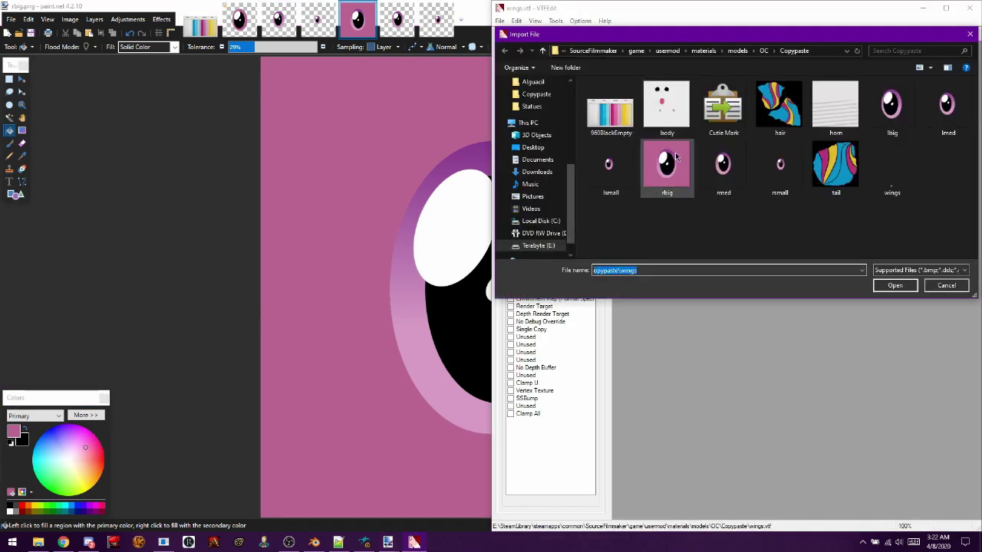
pyautogui.doubleClick(675, 157)
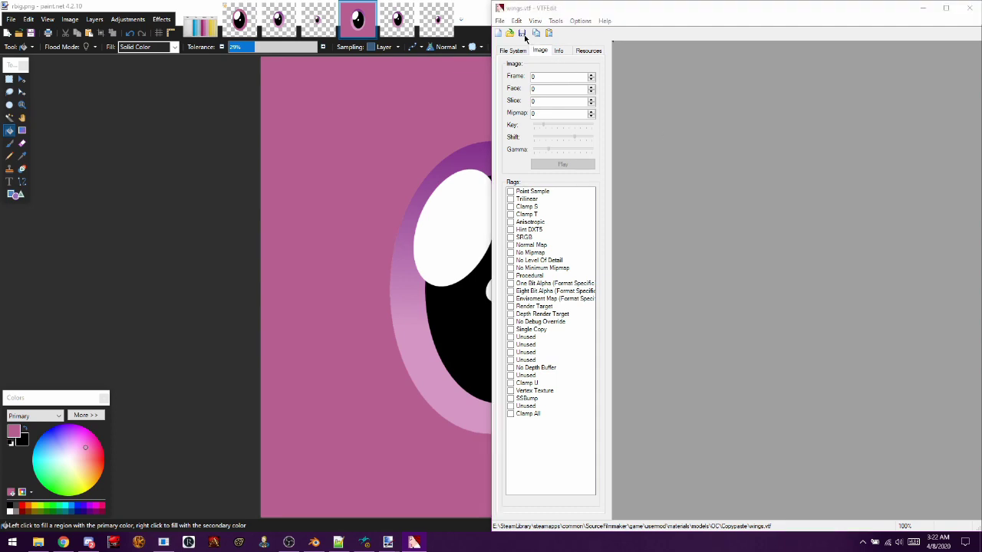
pyautogui.click(820, 374)
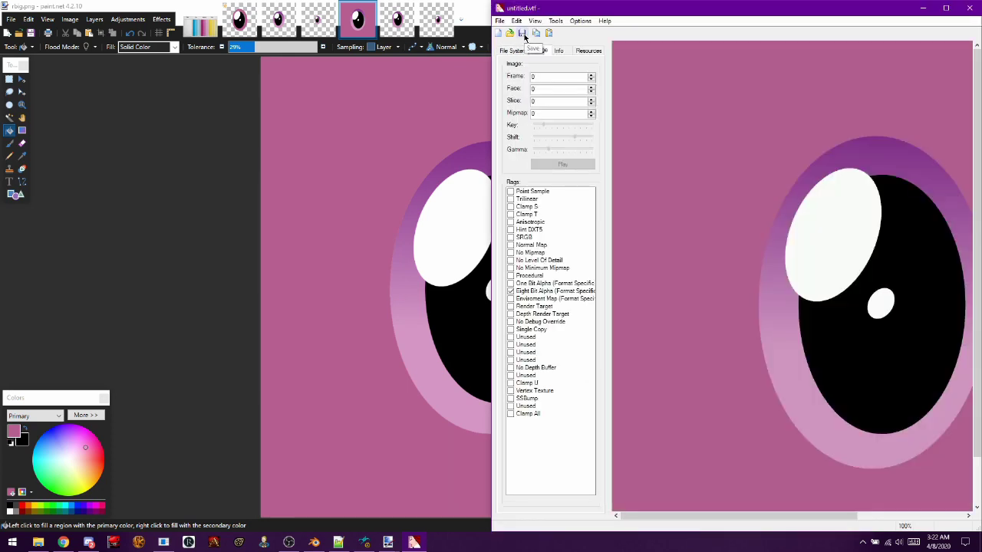
pyautogui.click(523, 34)
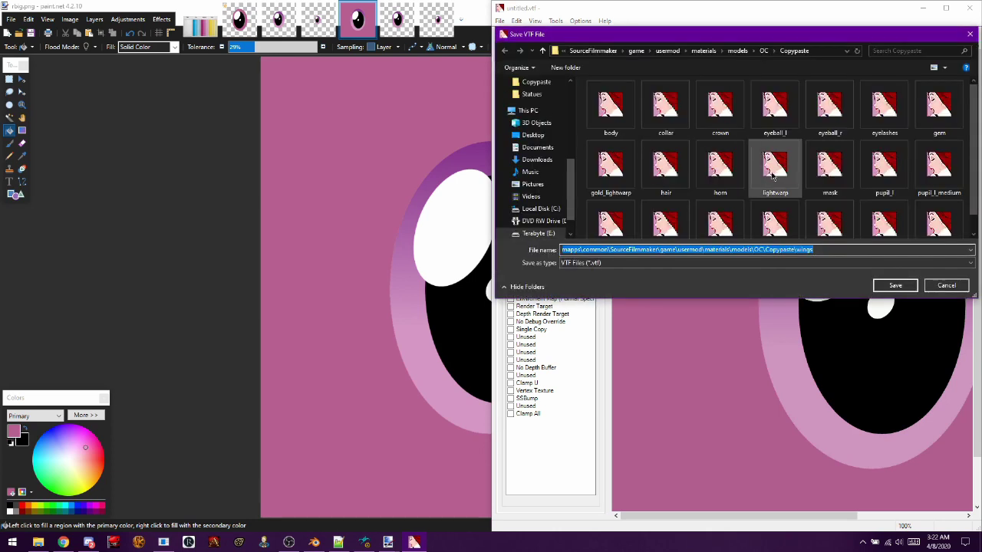
pyautogui.scroll(-1, 772, 178)
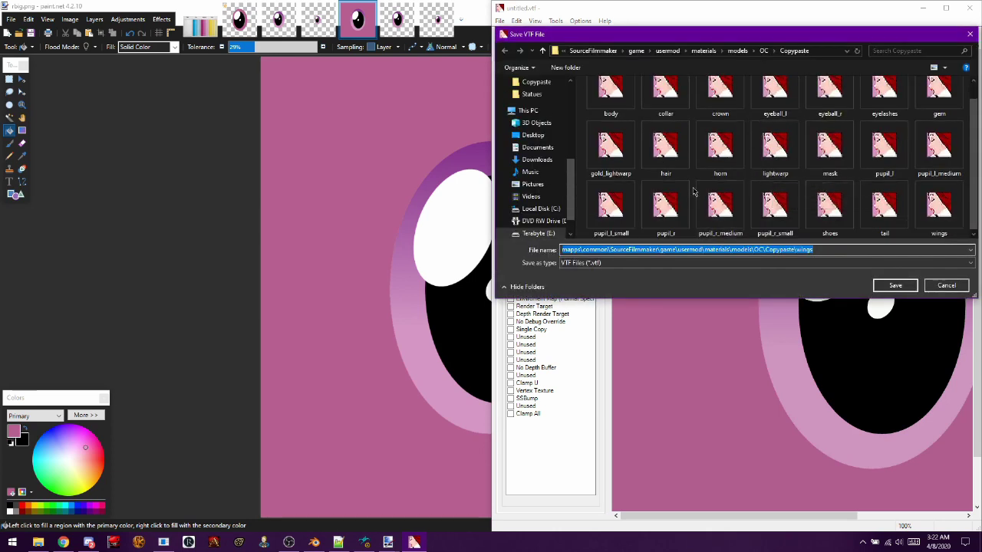
pyautogui.doubleClick(664, 206)
pyautogui.click(533, 274)
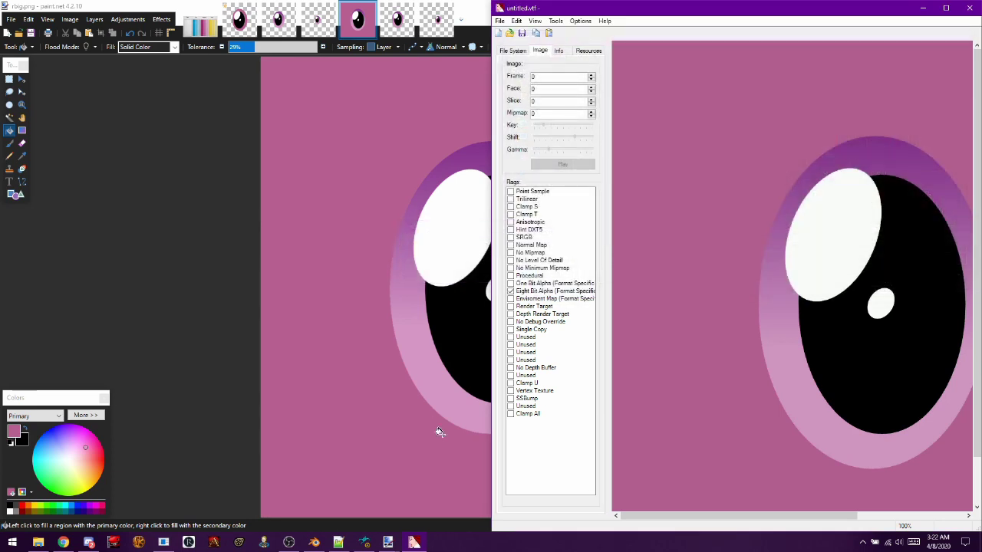
# - Switch to the model viewer, refresh the model and enable Eye Look to examine the eyes up close
pyautogui.click(364, 542)
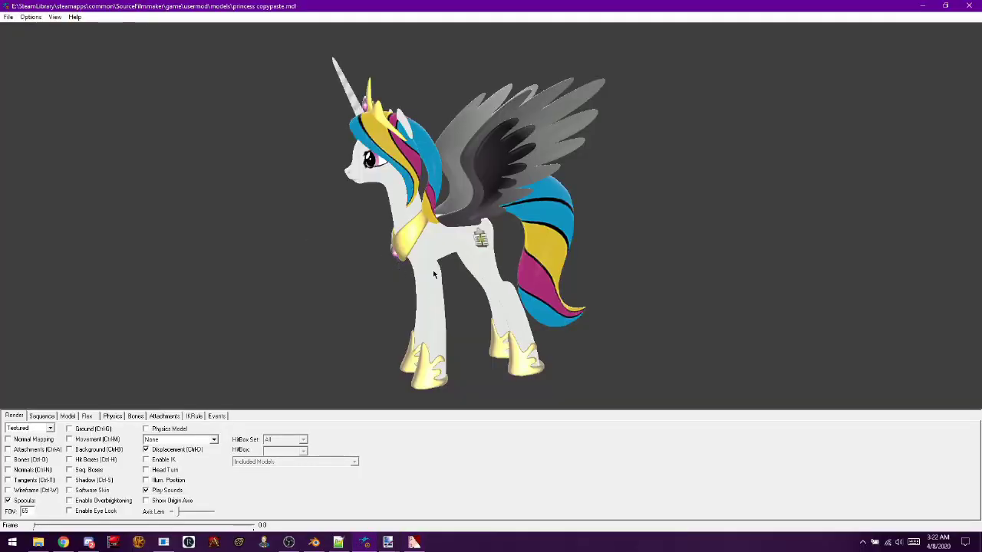
pyautogui.moveTo(429, 260); pyautogui.dragTo(478, 245)
pyautogui.click(9, 17)
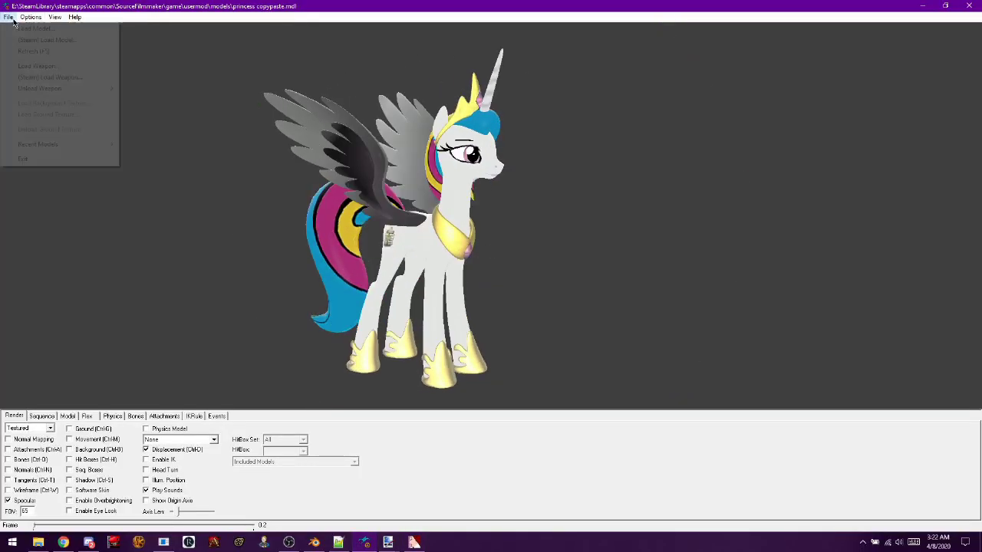
pyautogui.click(31, 48)
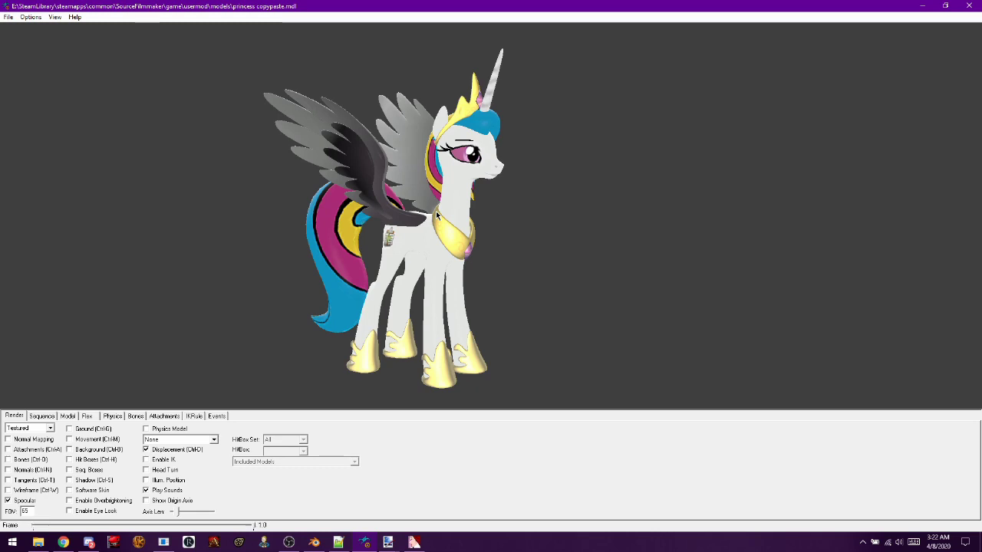
pyautogui.moveTo(436, 216); pyautogui.dragTo(437, 154, button='right')
pyautogui.moveTo(431, 155); pyautogui.dragTo(477, 254, button='middle')
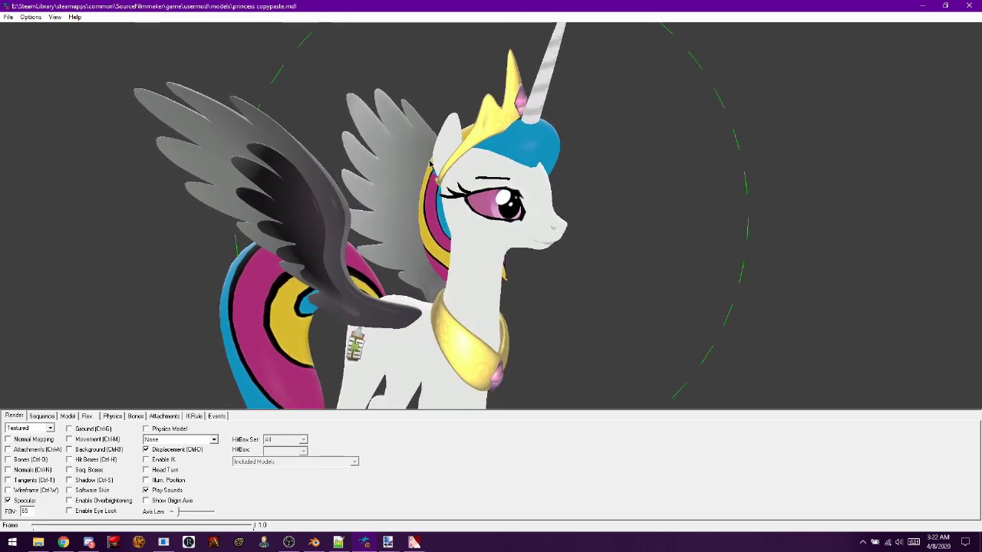
pyautogui.click(69, 511)
pyautogui.moveTo(397, 366); pyautogui.dragTo(437, 269)
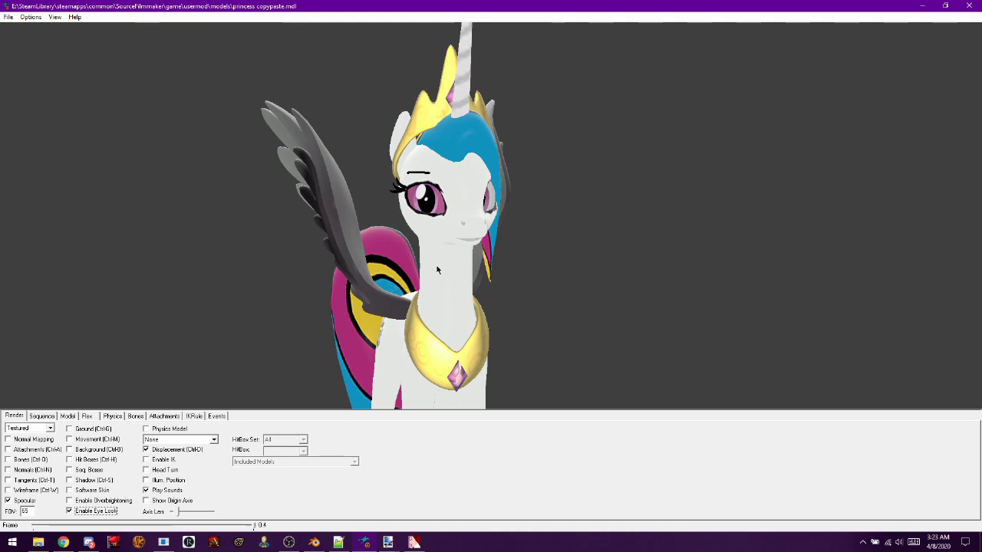
# - Switch back to paint.net, revert rbig.png to its originally opened state and save it
pyautogui.click(414, 542)
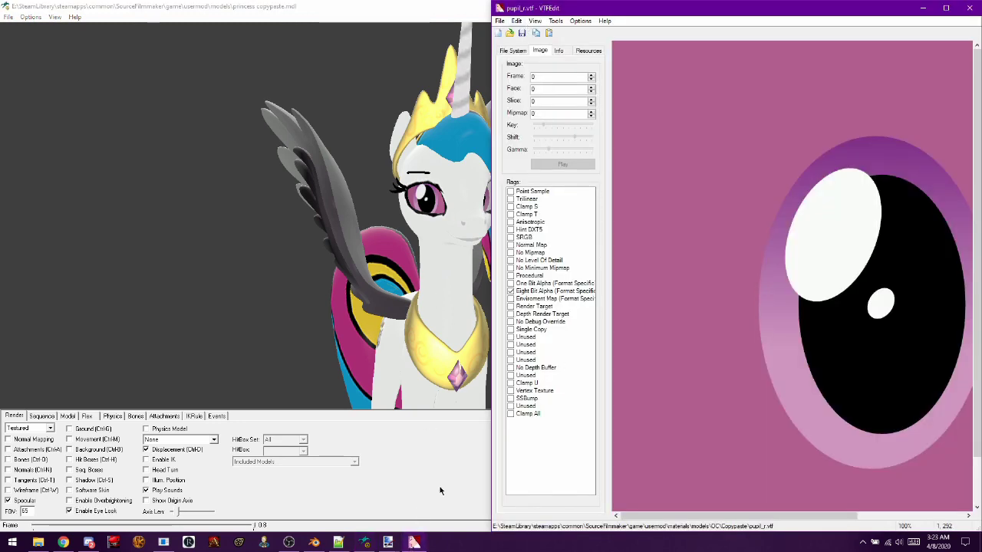
pyautogui.click(388, 542)
pyautogui.click(482, 497)
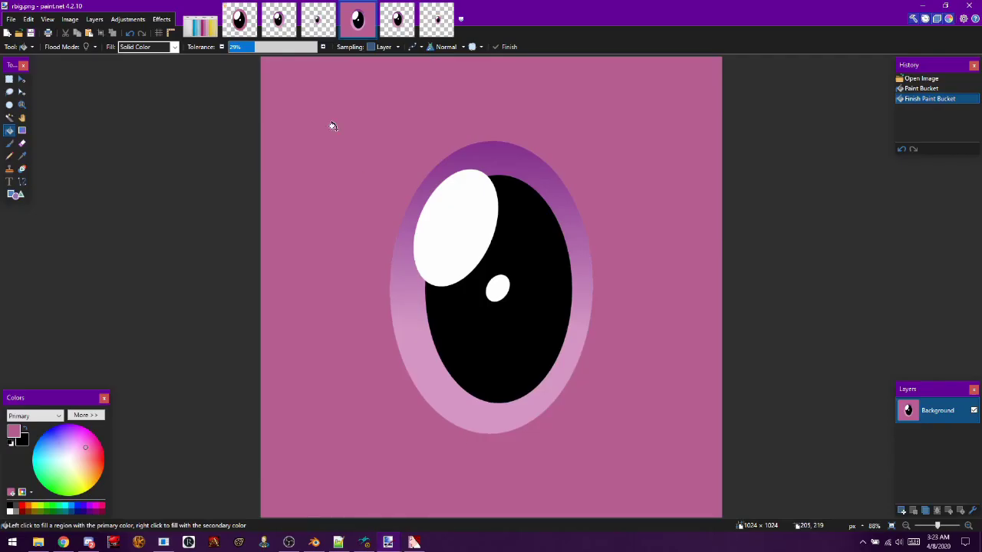
pyautogui.click(919, 79)
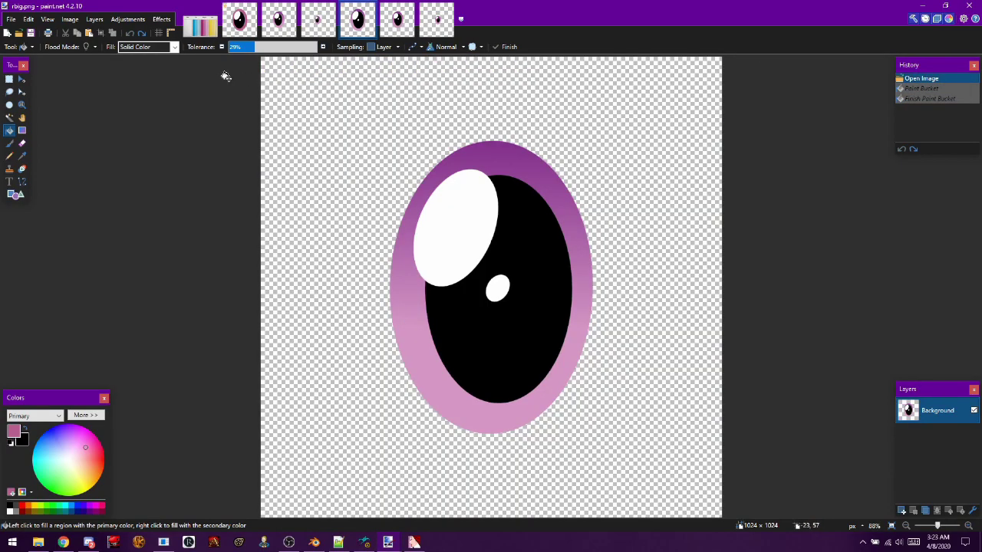
pyautogui.click(30, 33)
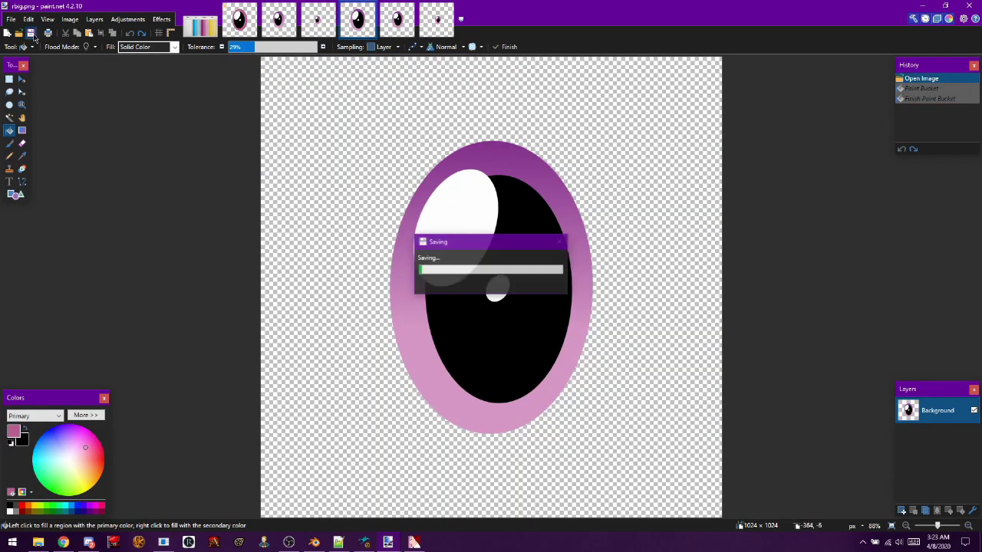
# - Import the restored rbig.png into VTFEdit and overwrite pupil_r.vtf with it
pyautogui.click(414, 542)
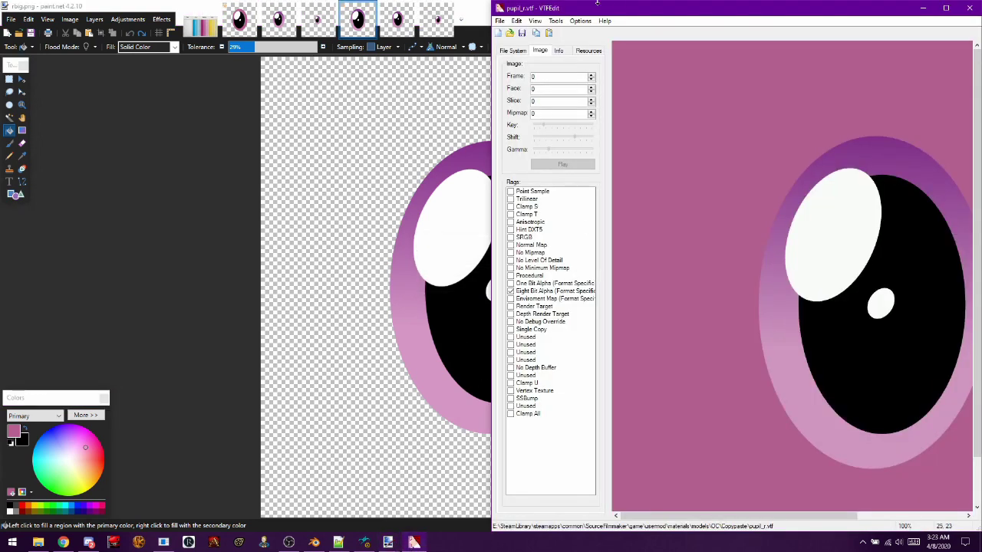
pyautogui.click(499, 35)
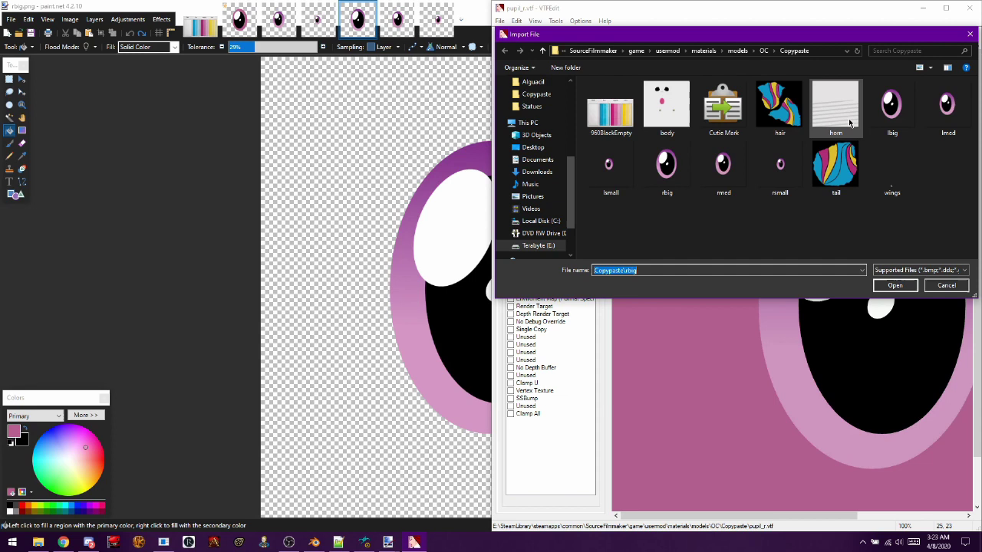
pyautogui.doubleClick(690, 171)
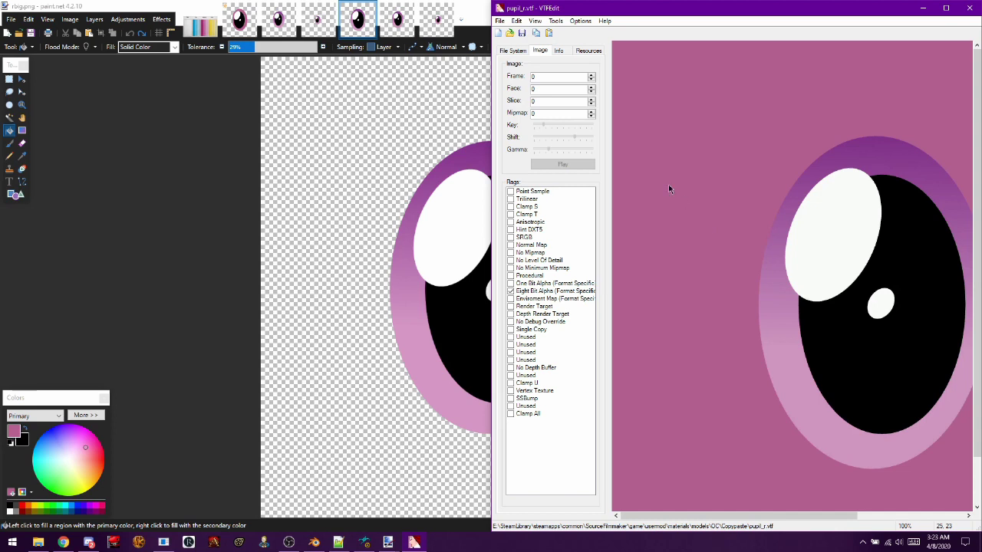
pyautogui.click(819, 375)
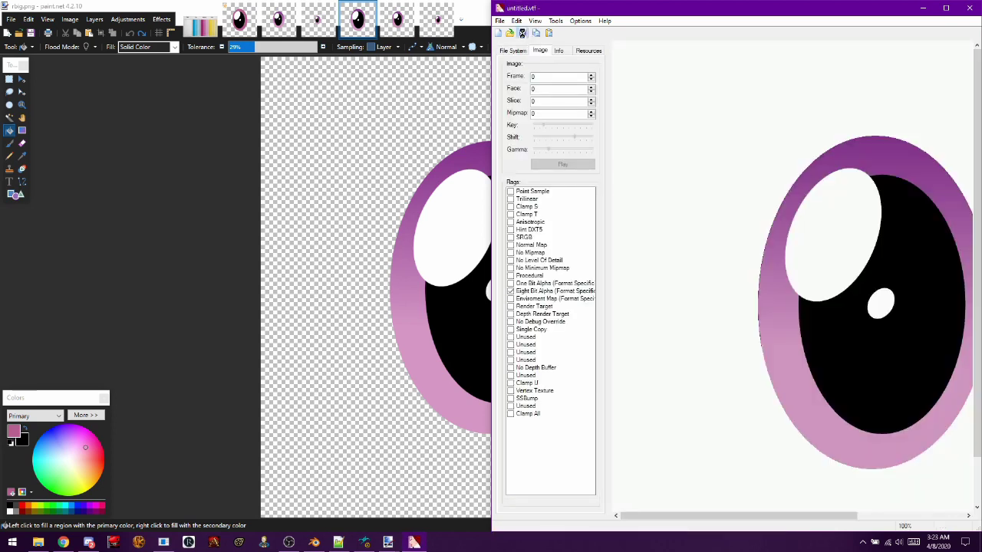
pyautogui.hotkey('ctrl', 's')
pyautogui.scroll(-1, 664, 214)
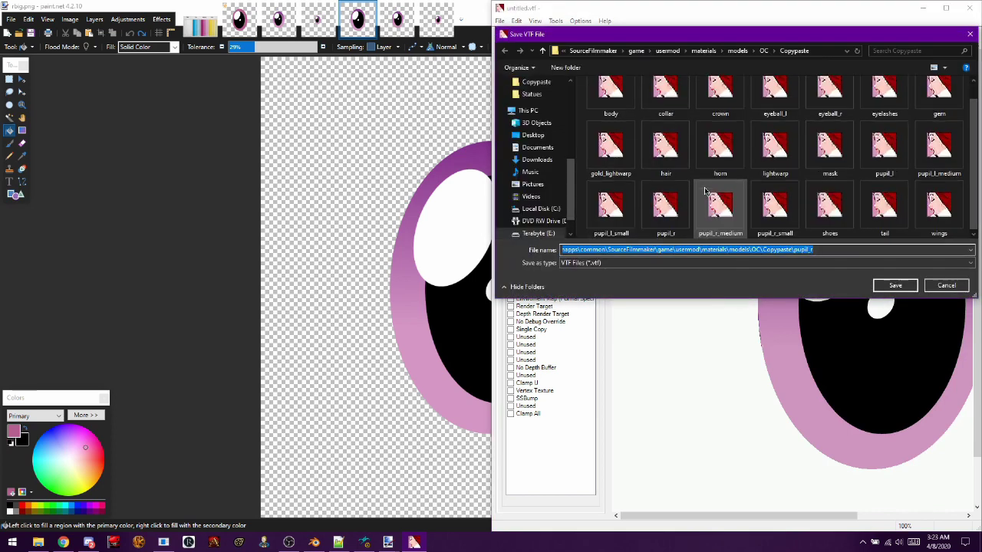
pyautogui.doubleClick(665, 214)
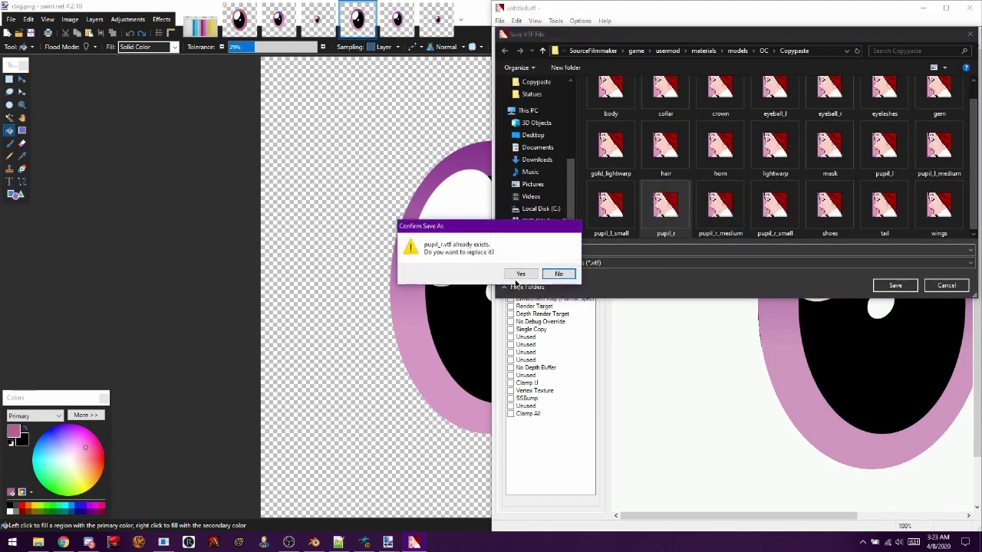
pyautogui.click(517, 280)
# - Close VTFEdit and paint.net, discarding the unsaved changes to lbig.png
pyautogui.click(970, 8)
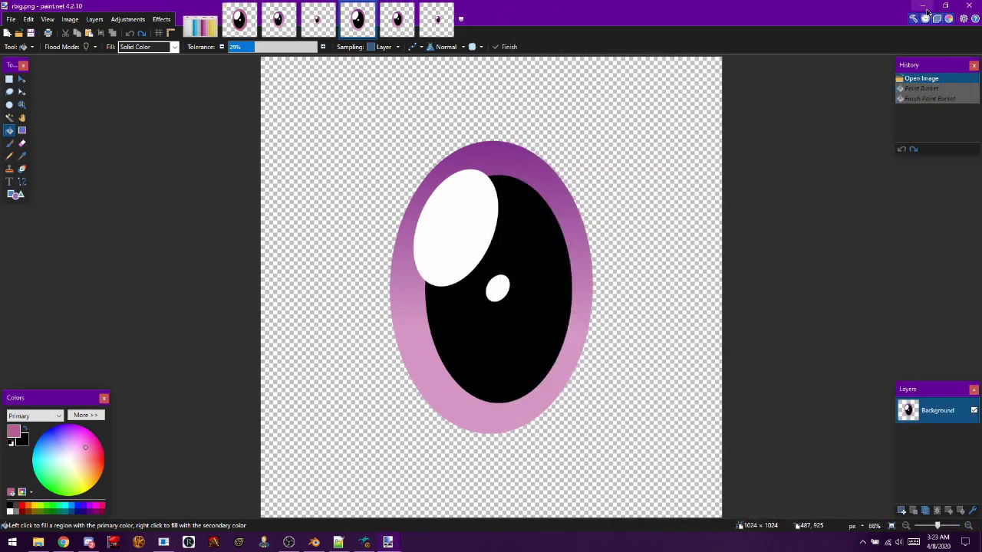
pyautogui.click(970, 6)
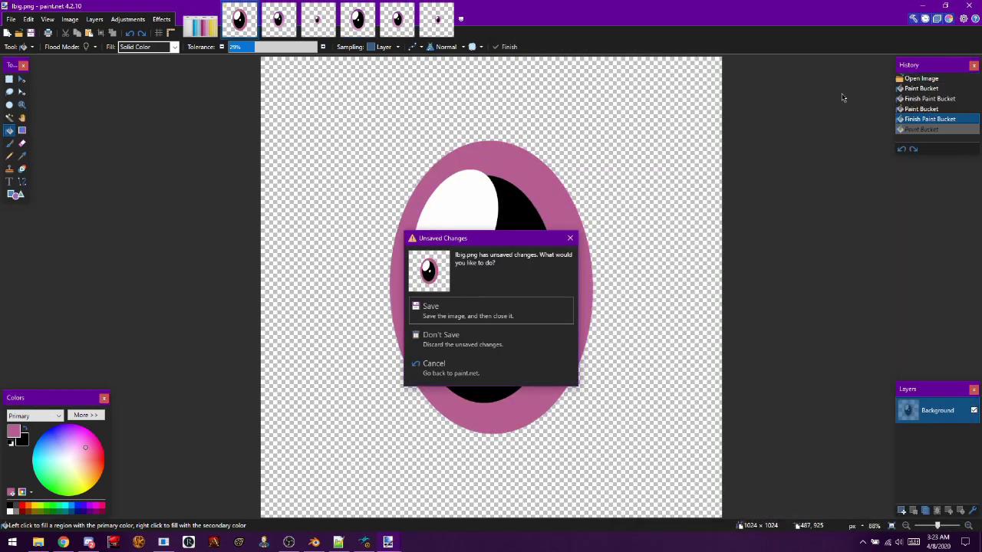
pyautogui.click(503, 355)
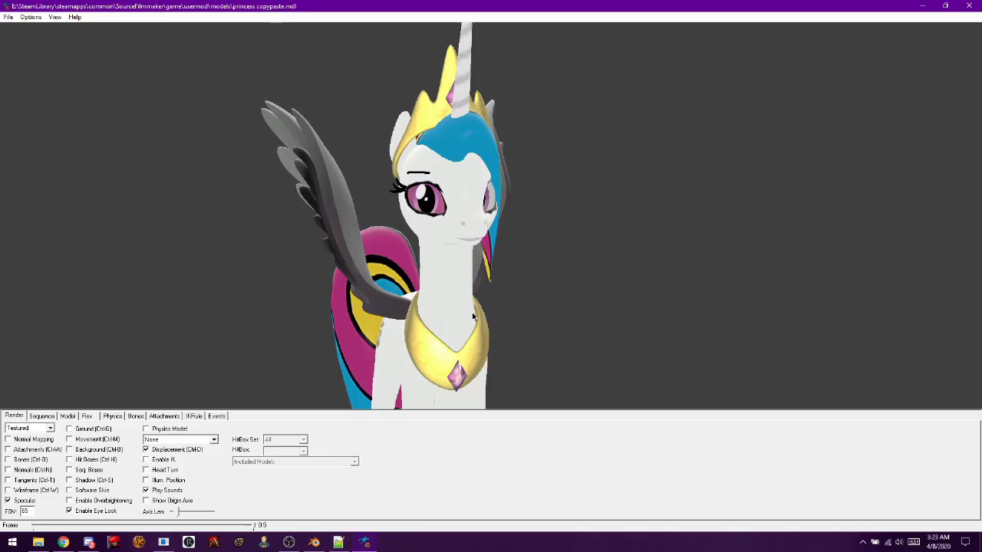
# - Refresh the pony model in the model viewer and examine its eyes from the side
pyautogui.moveTo(463, 317); pyautogui.dragTo(500, 310)
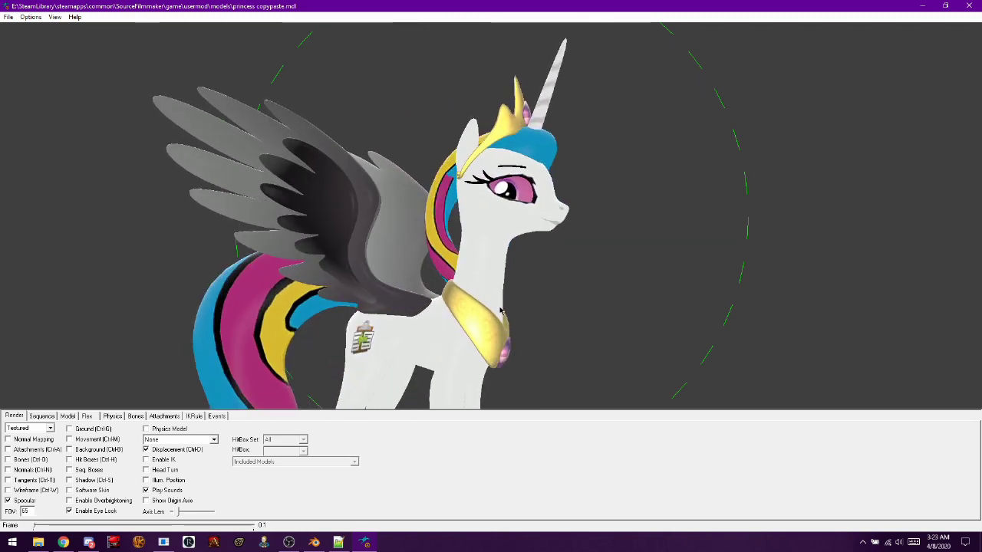
pyautogui.click(8, 17)
pyautogui.click(23, 50)
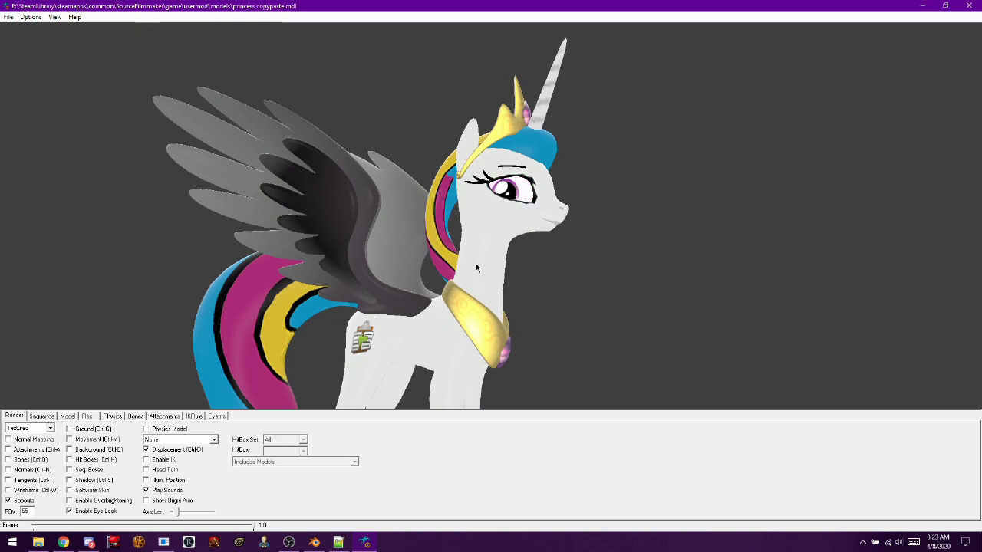
pyautogui.moveTo(468, 271); pyautogui.dragTo(476, 288)
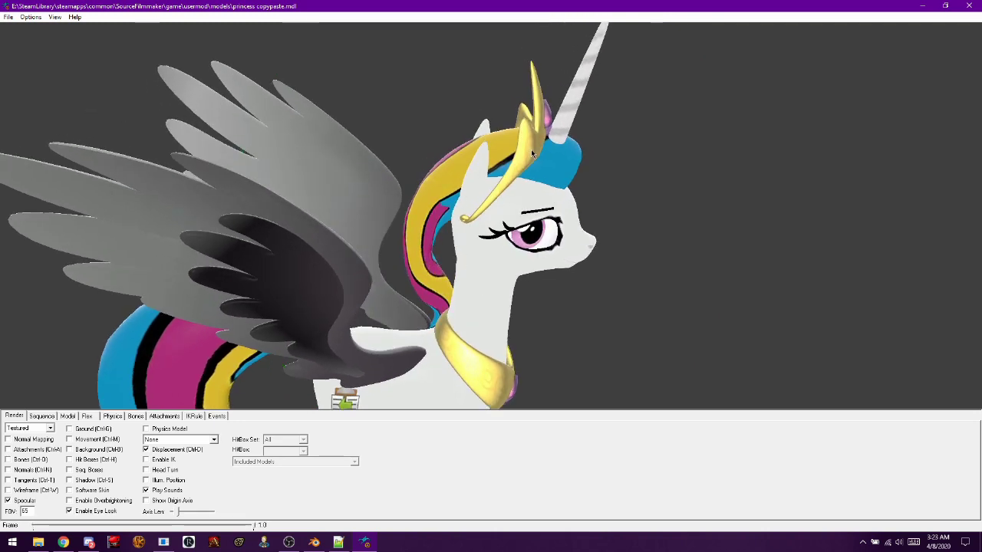
pyautogui.moveTo(518, 317)
pyautogui.mouseDown()
pyautogui.moveTo(427, 302)
pyautogui.moveTo(464, 318)
pyautogui.moveTo(470, 332)
pyautogui.moveTo(507, 302)
pyautogui.mouseUp()
# - Close the model viewer and the Copypaste folder window
pyautogui.click(980, 8)
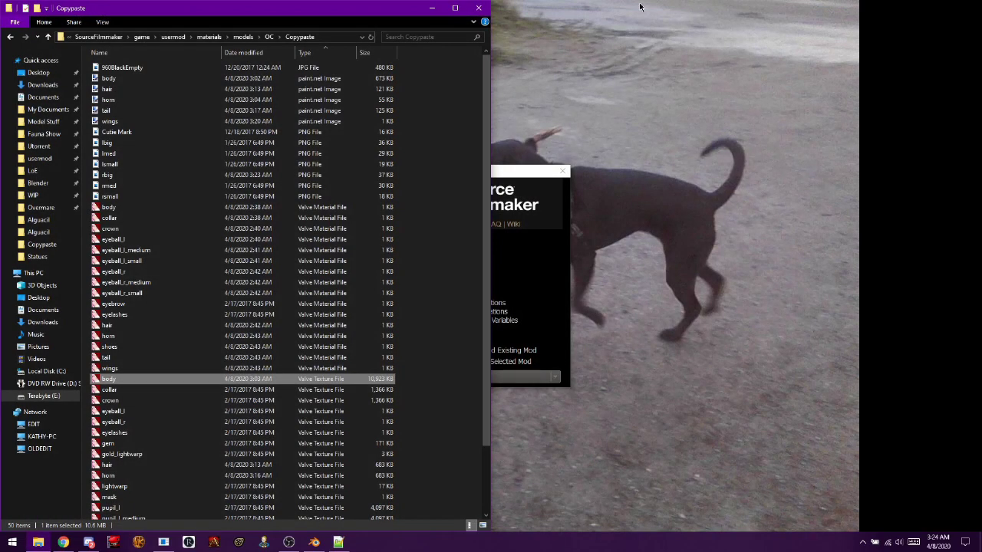
pyautogui.click(479, 8)
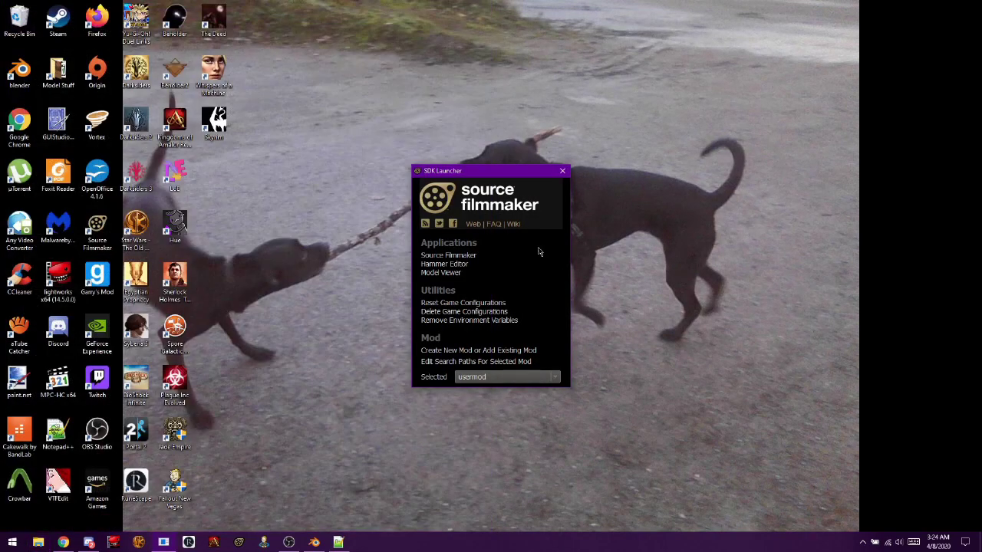
# - Launch Source Filmmaker from the SDK Launcher and create a new session named Rent
pyautogui.click(449, 256)
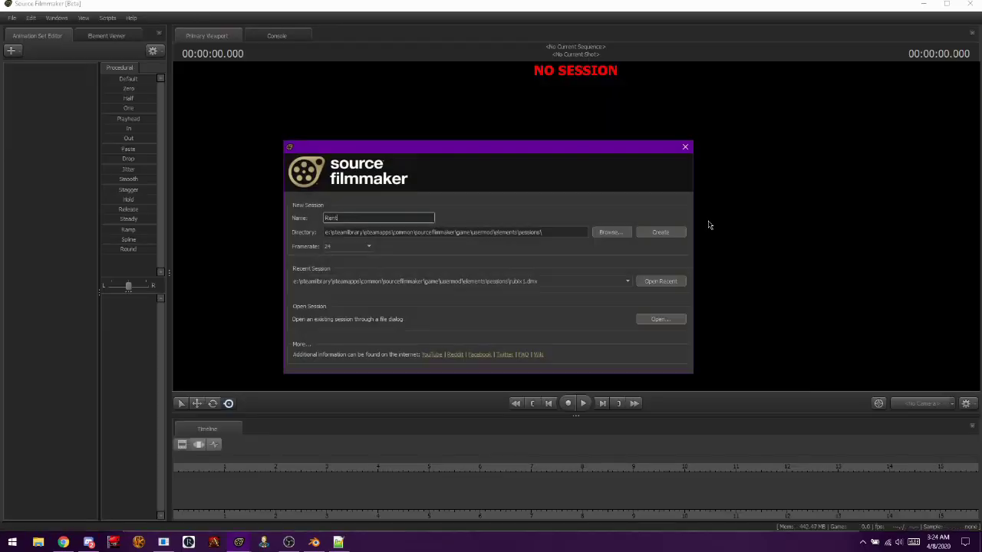
pyautogui.click(649, 233)
# - Load the stage_big.bsp map into the session
pyautogui.rightClick(511, 181)
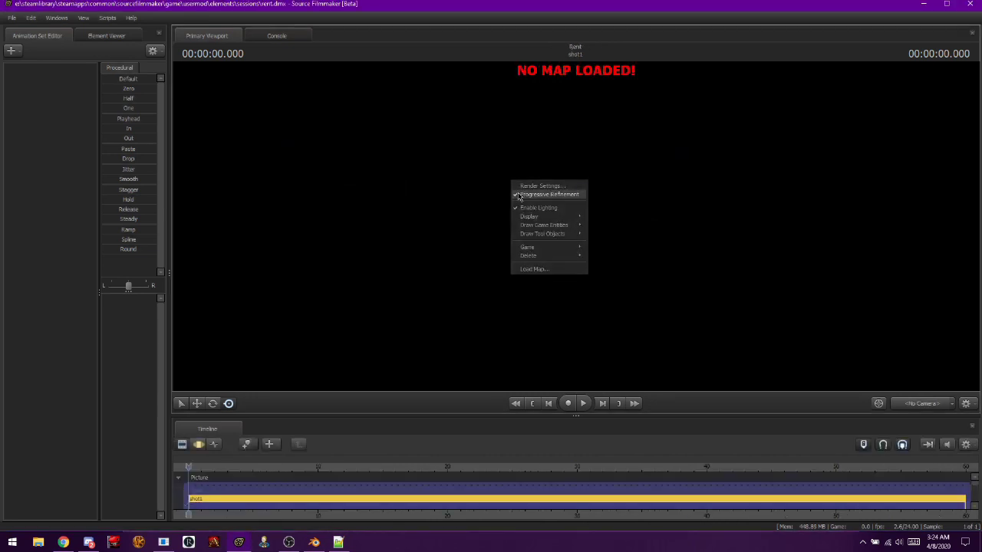
pyautogui.click(547, 269)
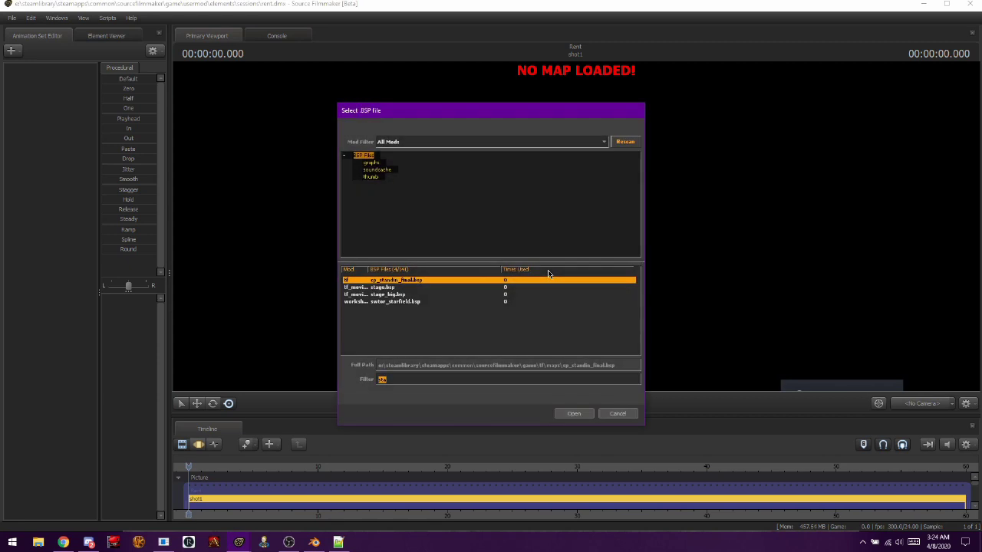
pyautogui.click(469, 293)
pyautogui.click(576, 414)
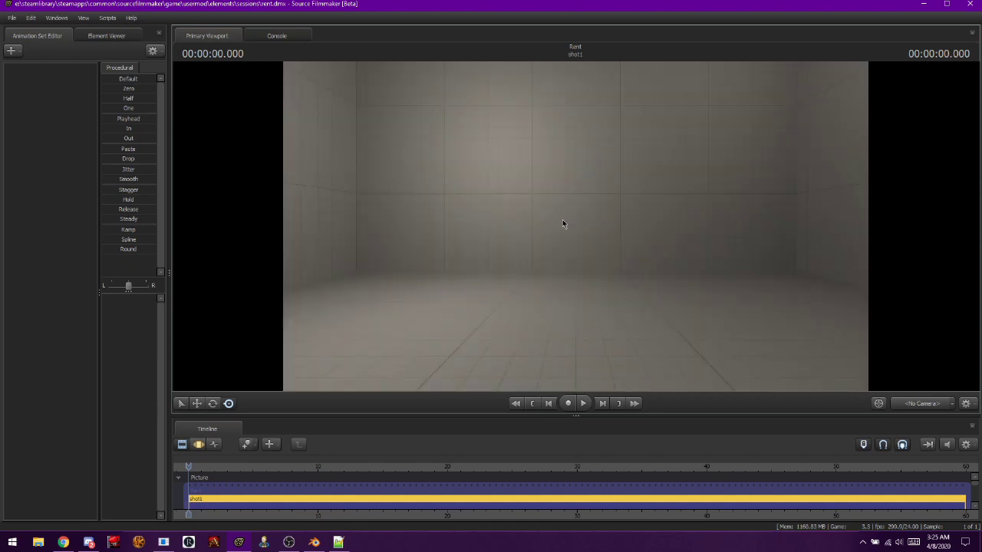
# - Start an animation set for a new model and list all MDL files, filtered to the usermod mod
pyautogui.moveTo(563, 219); pyautogui.dragTo(563, 176)
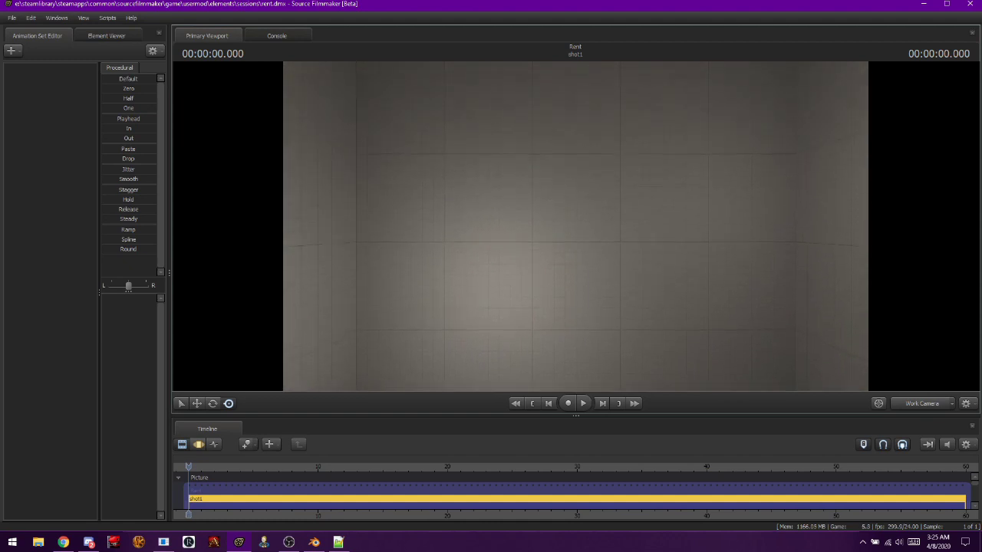
pyautogui.rightClick(37, 158)
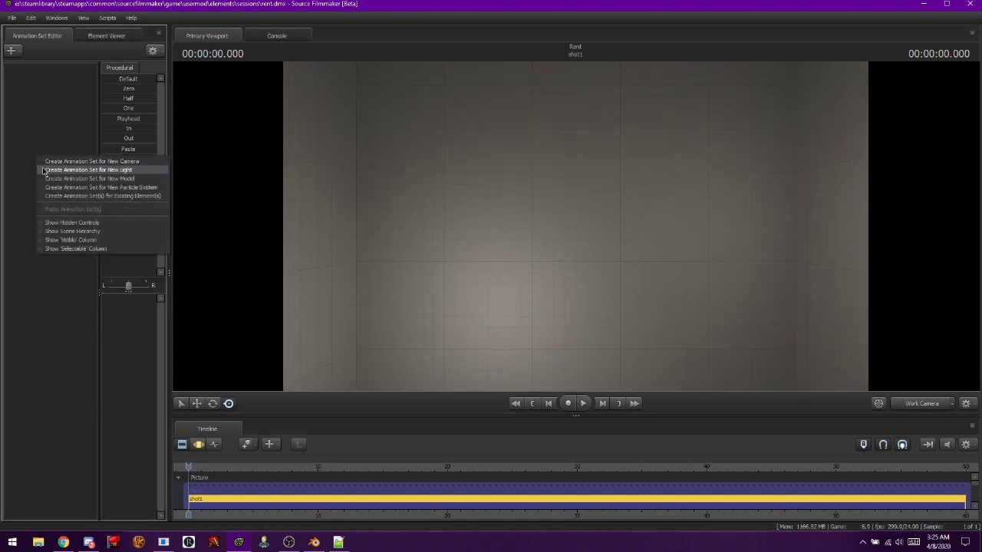
pyautogui.click(48, 177)
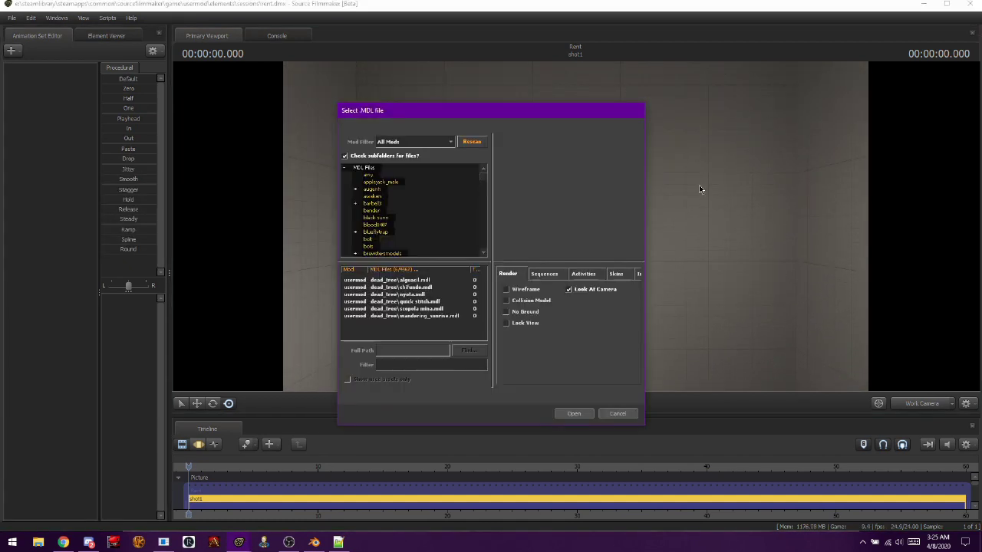
pyautogui.click(434, 282)
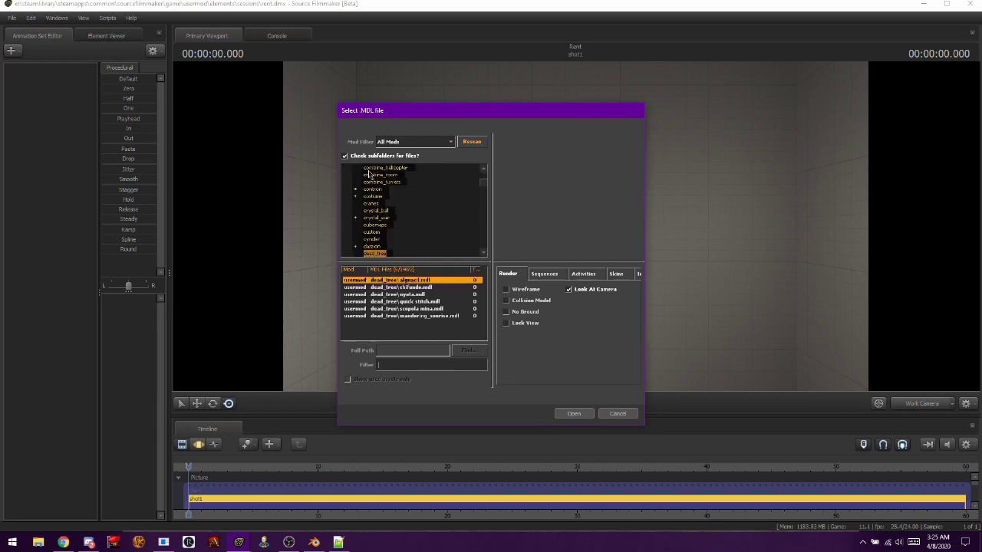
pyautogui.scroll(5, 377, 182)
pyautogui.click(375, 168)
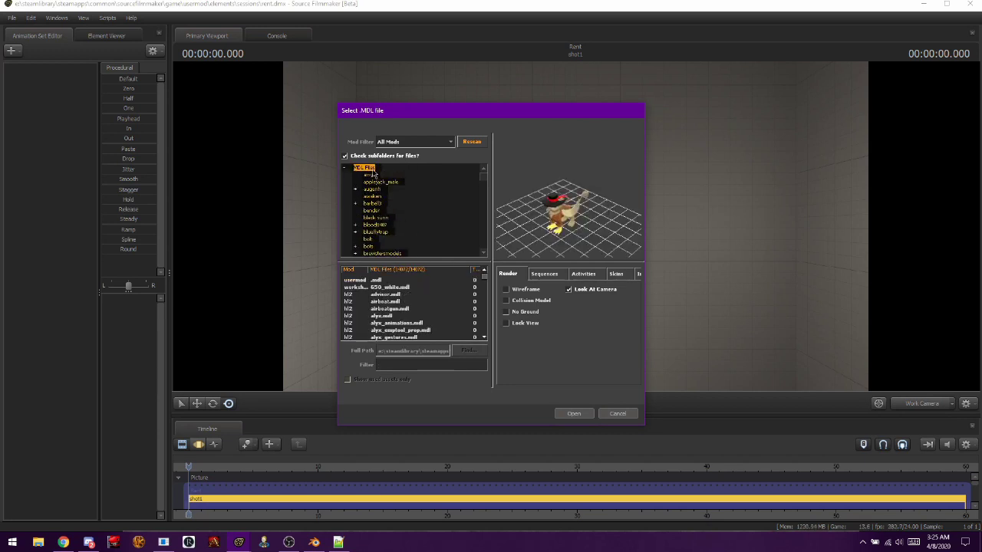
pyautogui.scroll(-3, 431, 303)
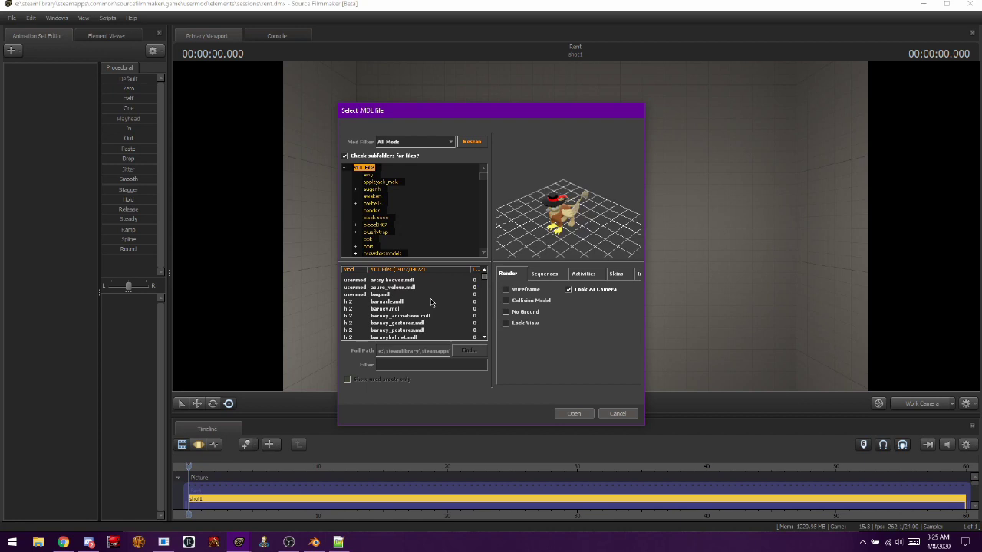
pyautogui.click(422, 142)
pyautogui.click(417, 166)
# - Find the princess copypaste.mdl model in the file list and add it to the scene
pyautogui.click(412, 303)
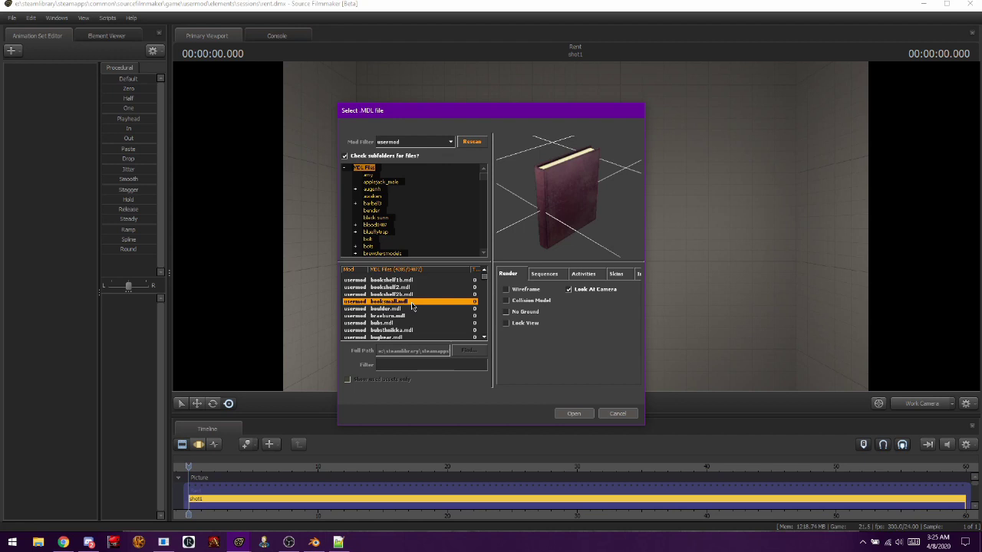
pyautogui.scroll(-20, 411, 306)
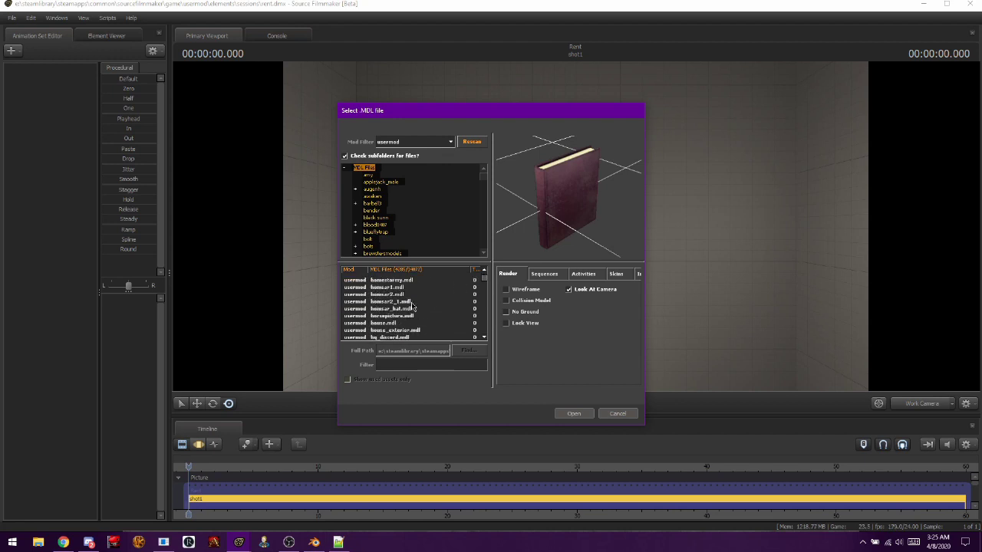
pyautogui.scroll(-20, 412, 306)
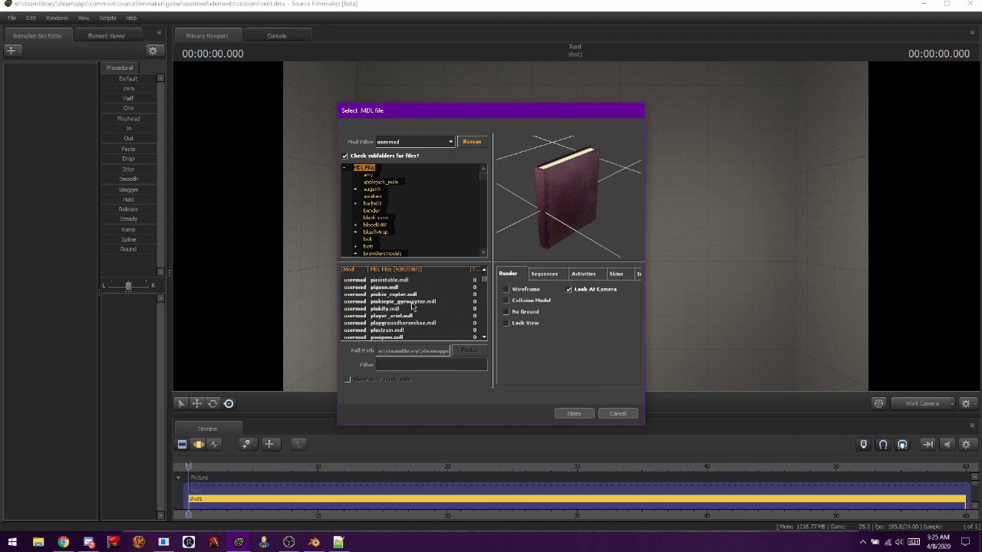
pyautogui.scroll(-12, 414, 306)
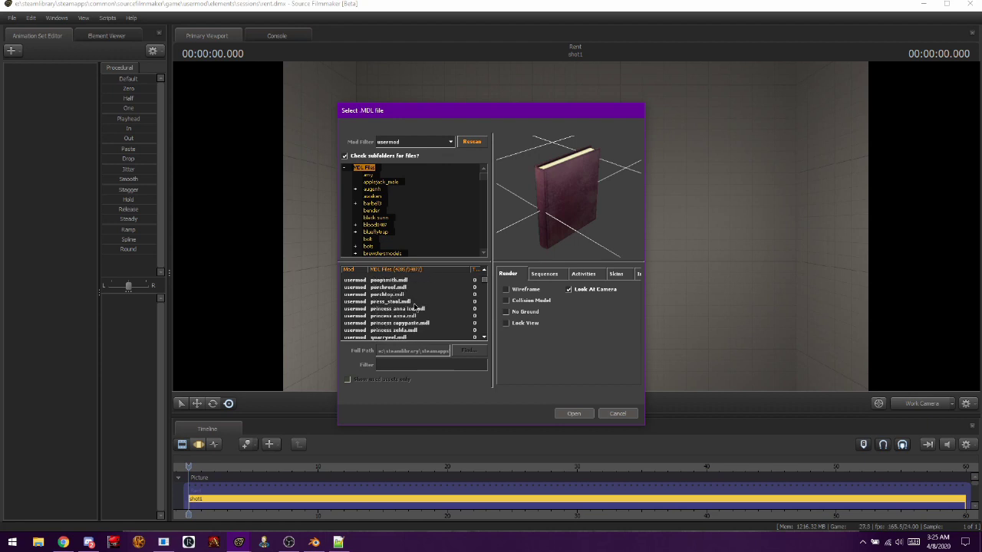
pyautogui.doubleClick(415, 302)
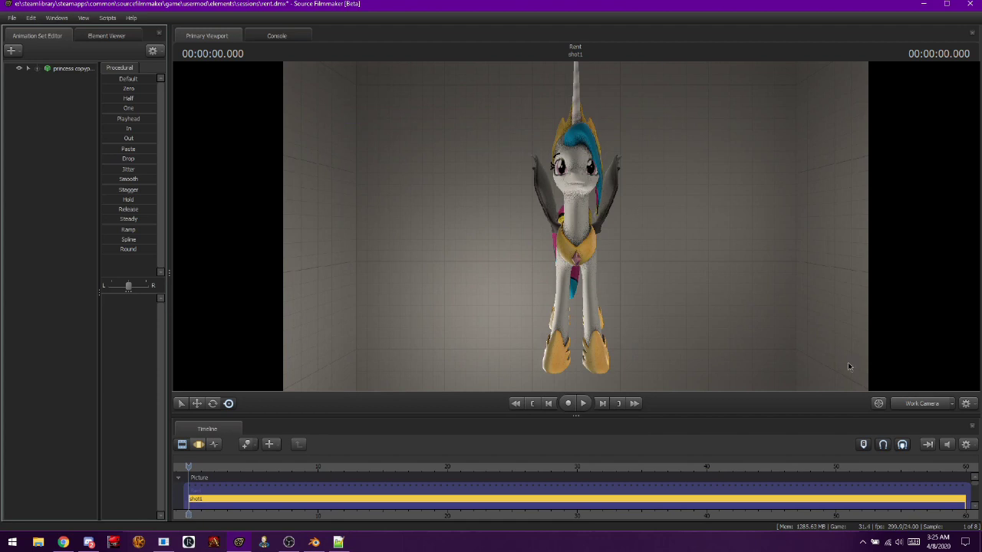
# - Examine the pony's mane, tail, wing and eye textures from the side where the mane falls over the neck
pyautogui.press('d')
pyautogui.moveTo(808, 329); pyautogui.dragTo(571, 332)
pyautogui.press('s')
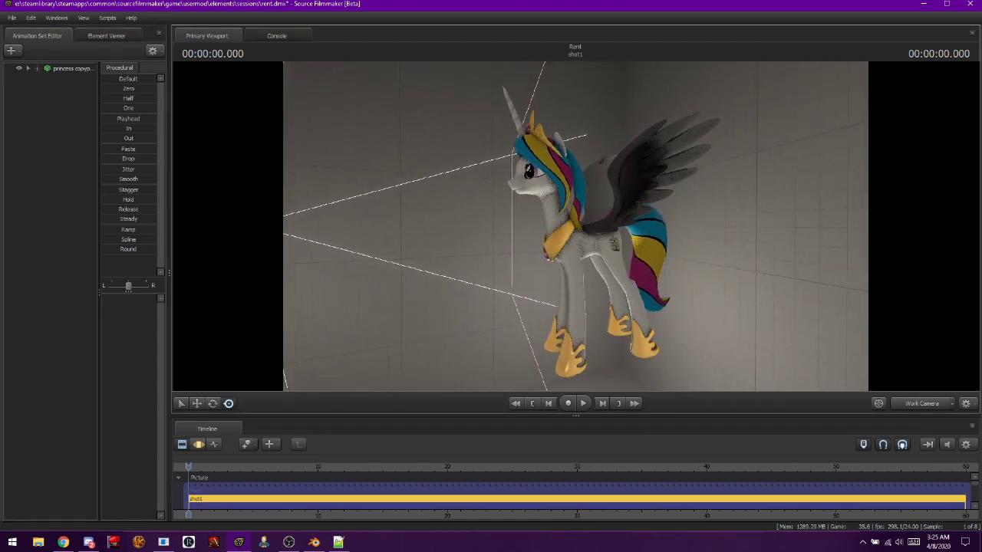
pyautogui.keyDown('alt'); pyautogui.moveTo(568, 237); pyautogui.dragTo(391, 229); pyautogui.keyUp('alt')
pyautogui.press('a')
pyautogui.press('w')
pyautogui.press('d')
pyautogui.press('d')
pyautogui.press('s')
pyautogui.press('w')
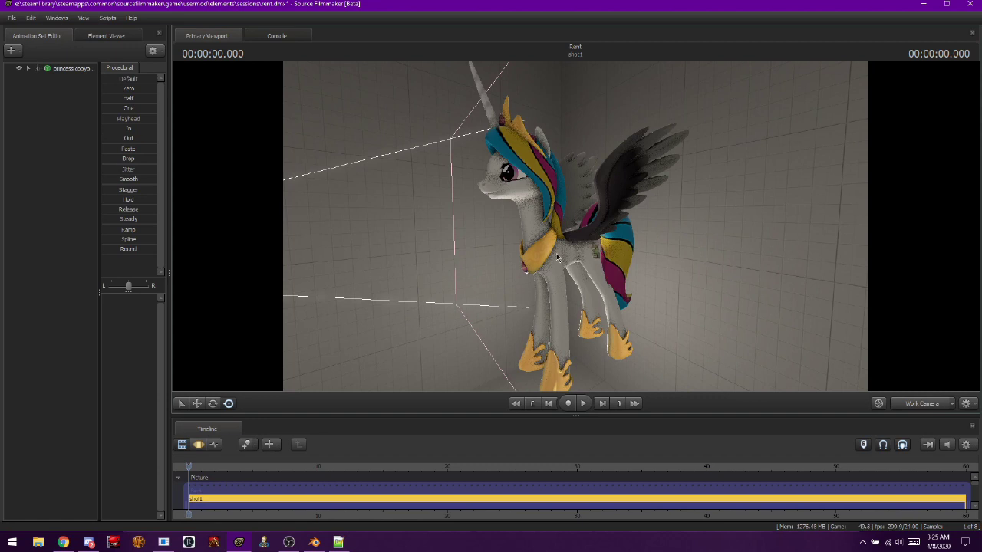
# - Examine the pony's eye, wing, horn and tail textures from its opposite side
pyautogui.press('a')
pyautogui.moveTo(557, 258); pyautogui.dragTo(771, 257)
pyautogui.press('s')
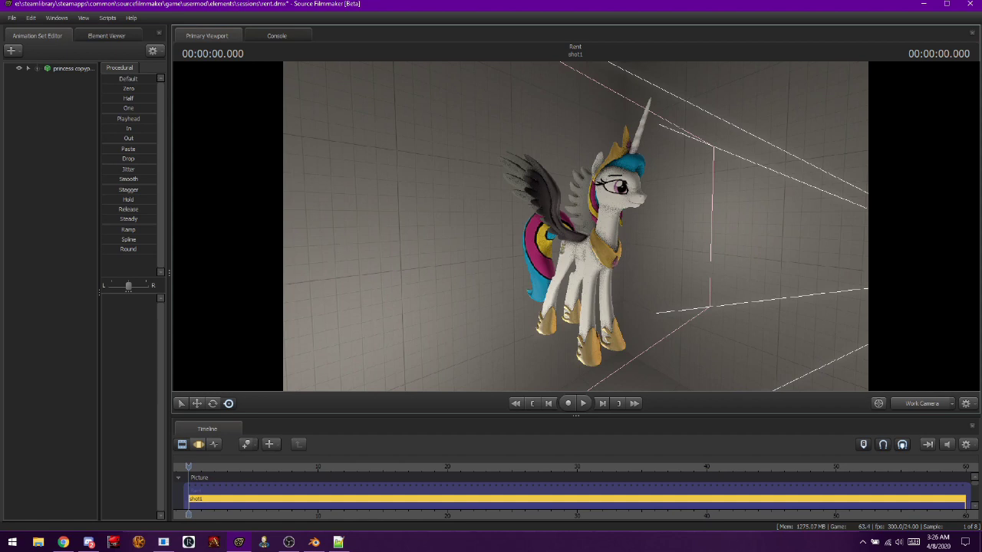
pyautogui.moveTo(575, 226); pyautogui.dragTo(594, 219)
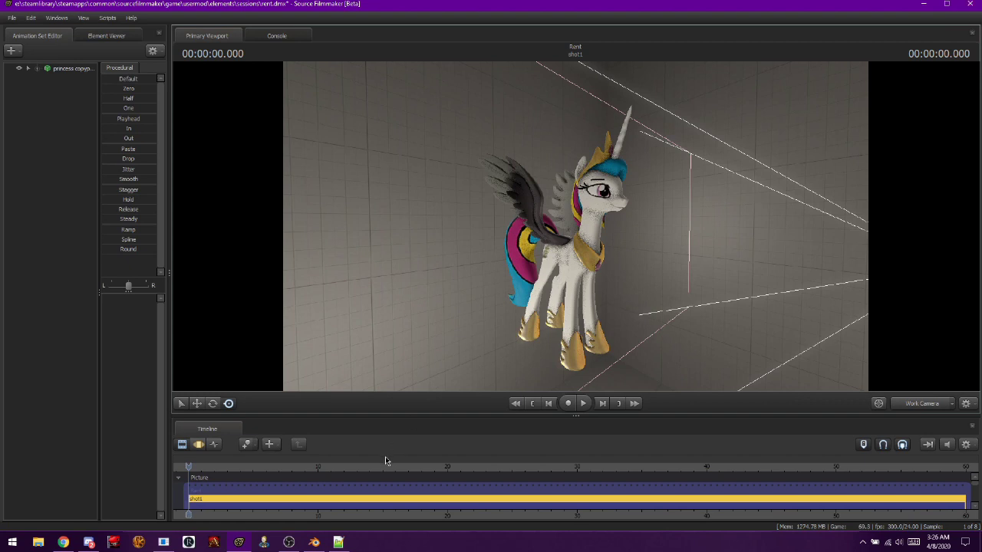
pyautogui.click(288, 542)
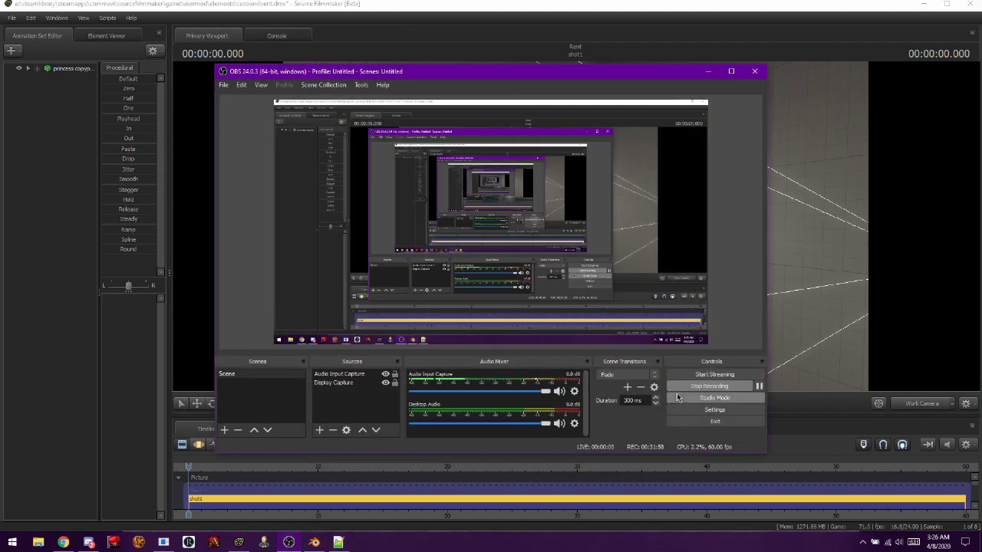